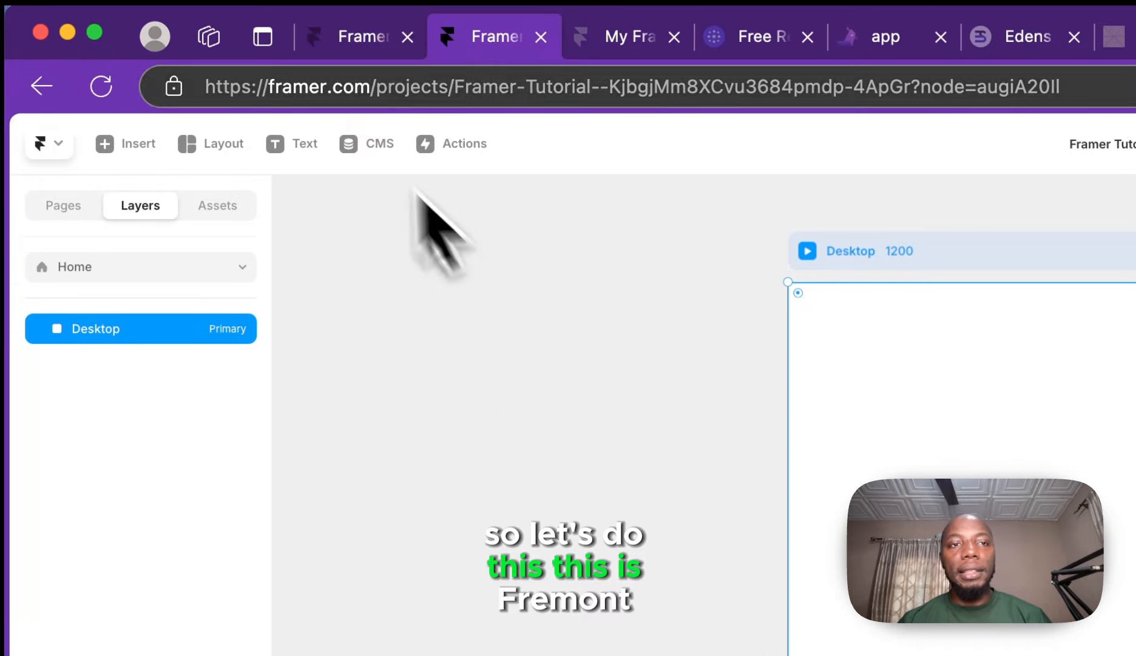
- Look through the feature sections on the Framer homepage, then return to the Framer Tutorial project
click(293, 40)
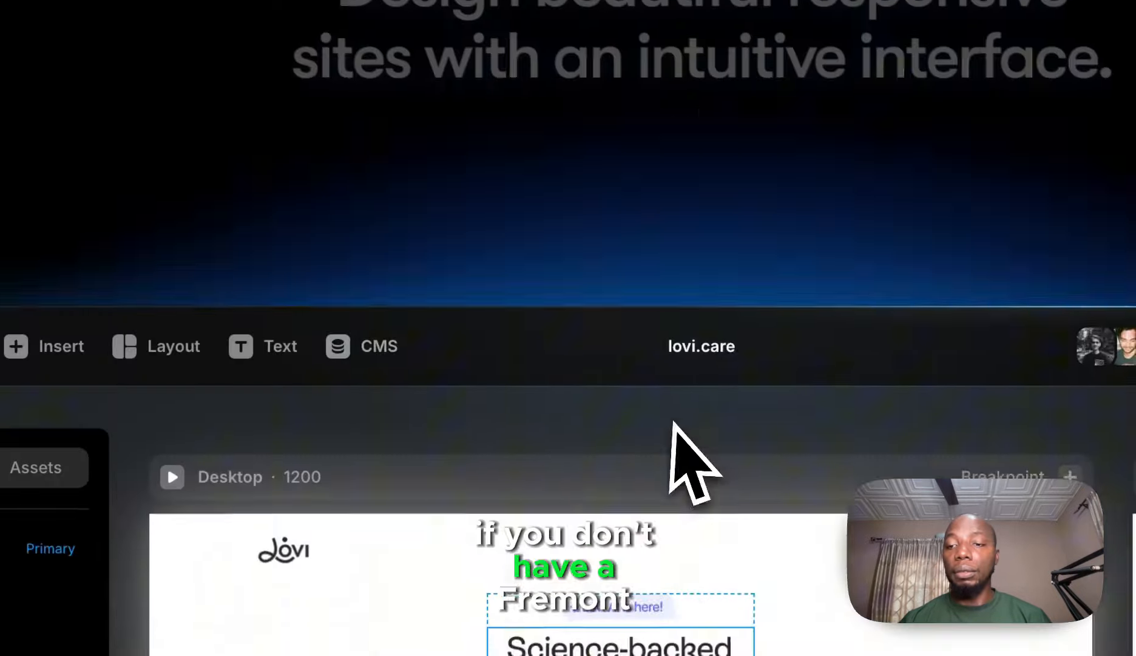
scroll(673, 421, down, 20)
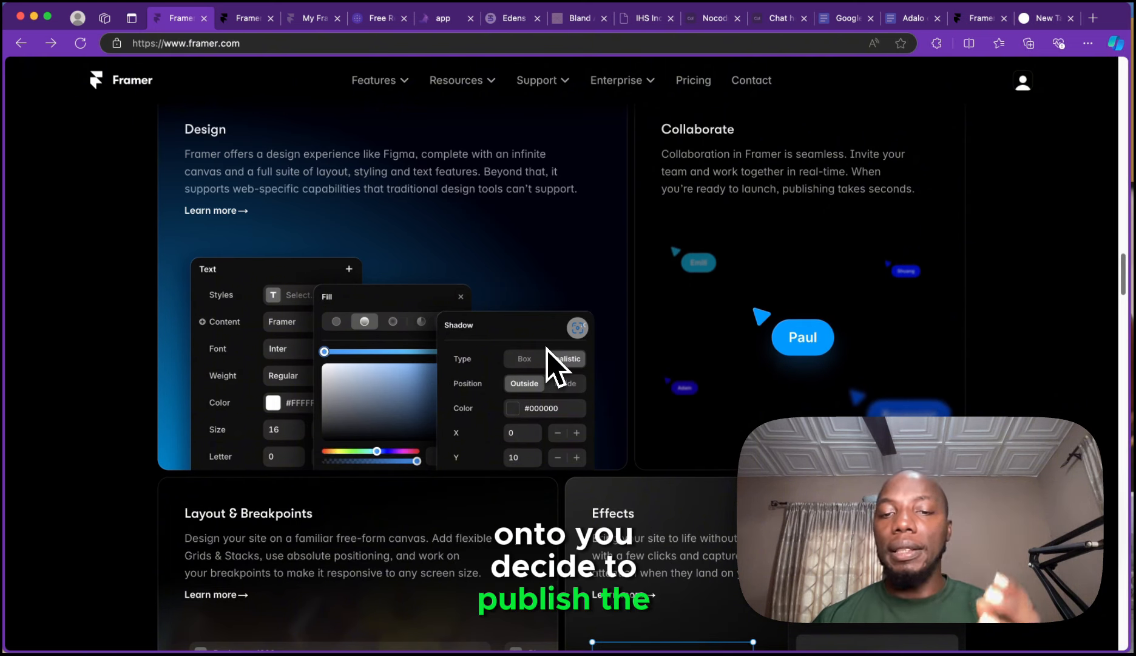
scroll(549, 361, down, 10)
scroll(557, 368, up, 15)
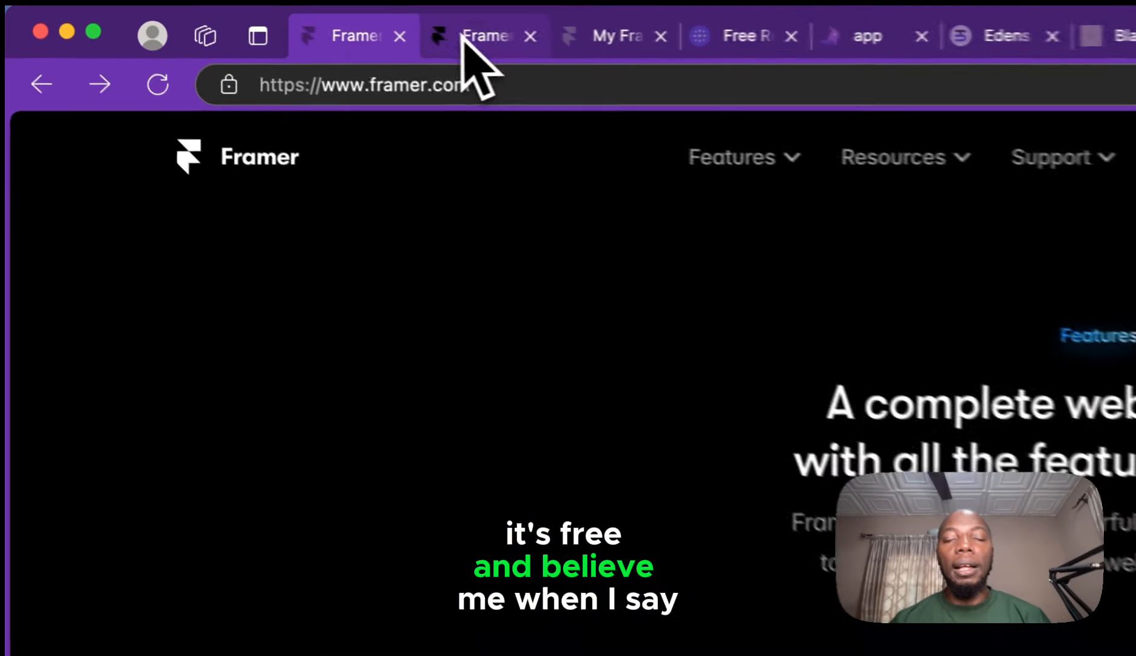
click(462, 36)
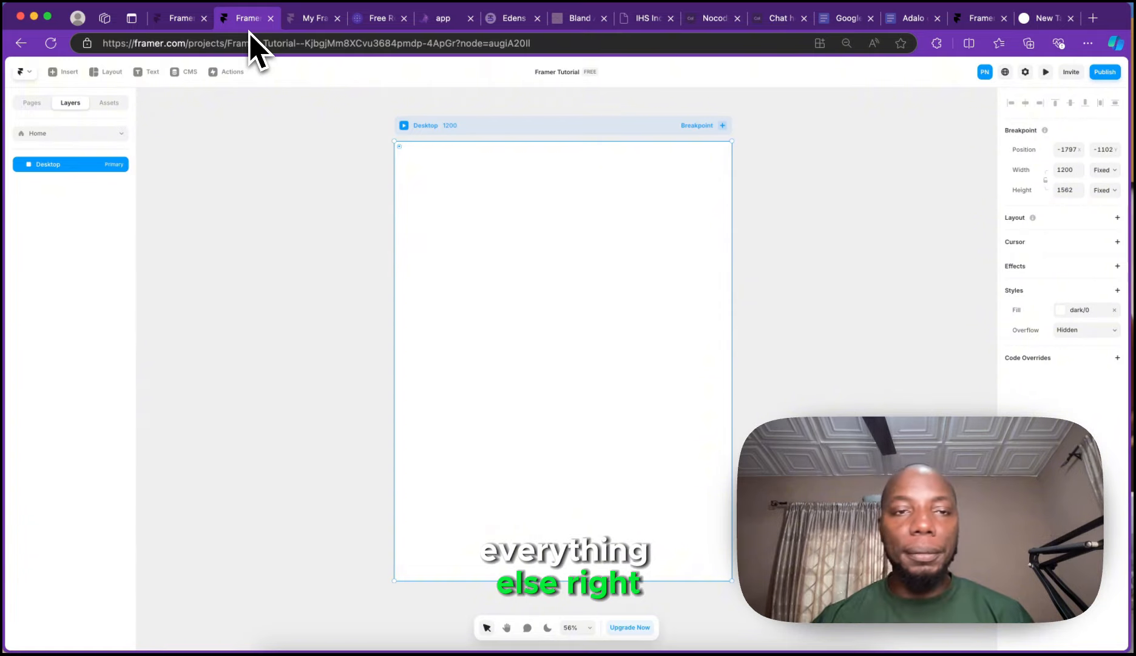
- Open the Clonify template site and look over its hero and pricing sections
click(312, 23)
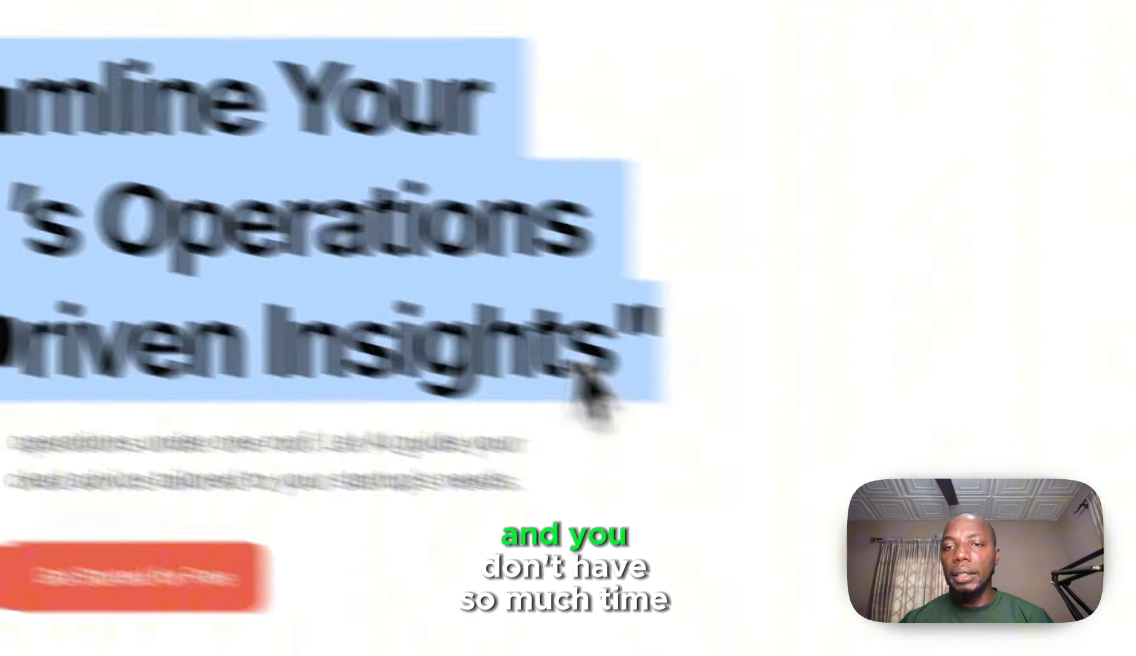
click(579, 264)
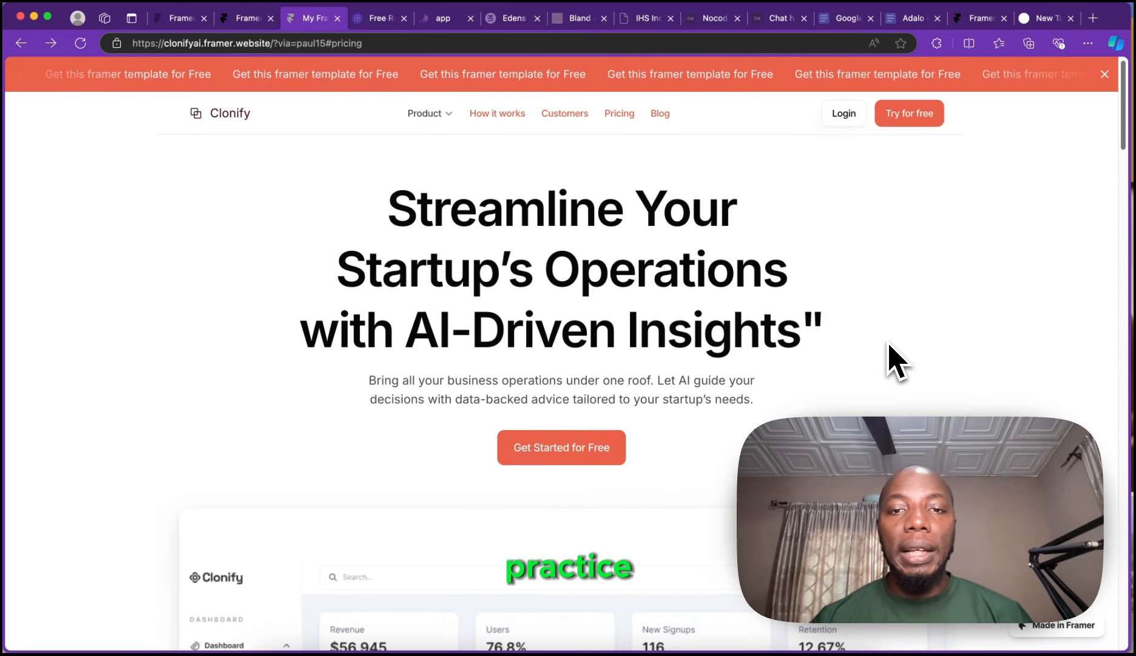
scroll(444, 329, down, 15)
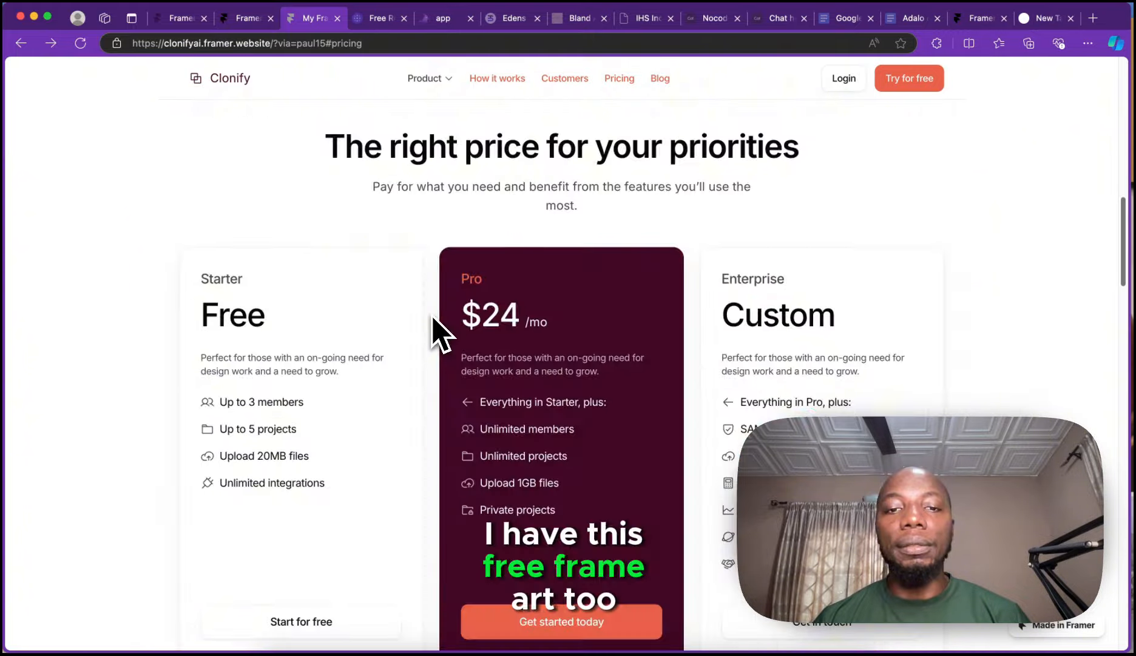
scroll(437, 334, up, 20)
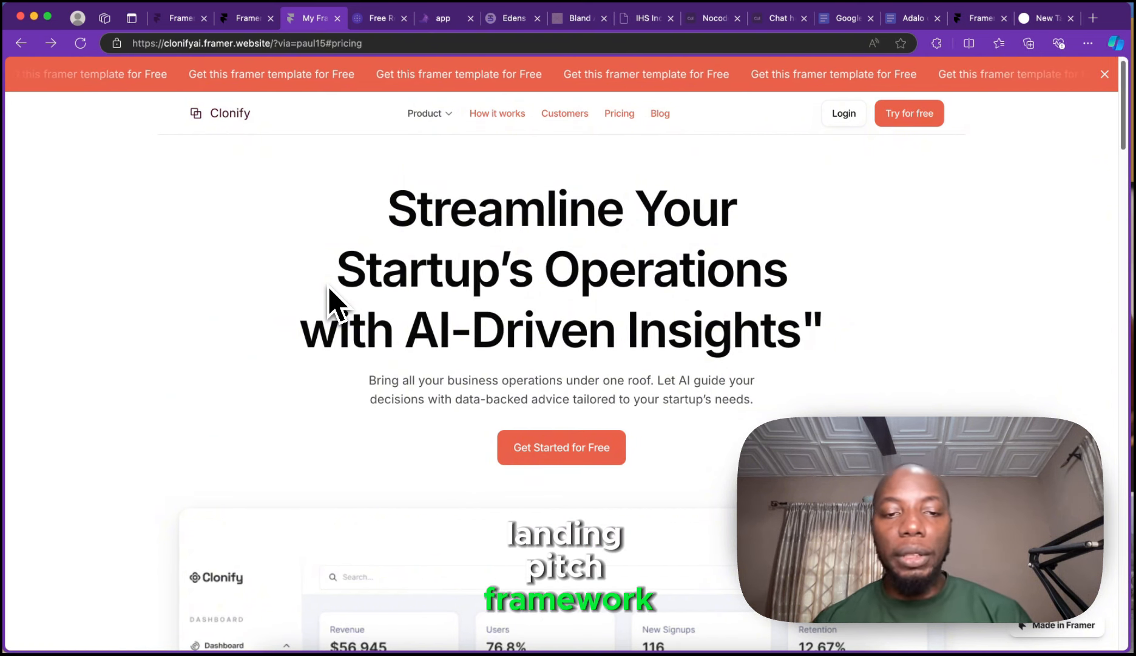
scroll(361, 310, down, 3)
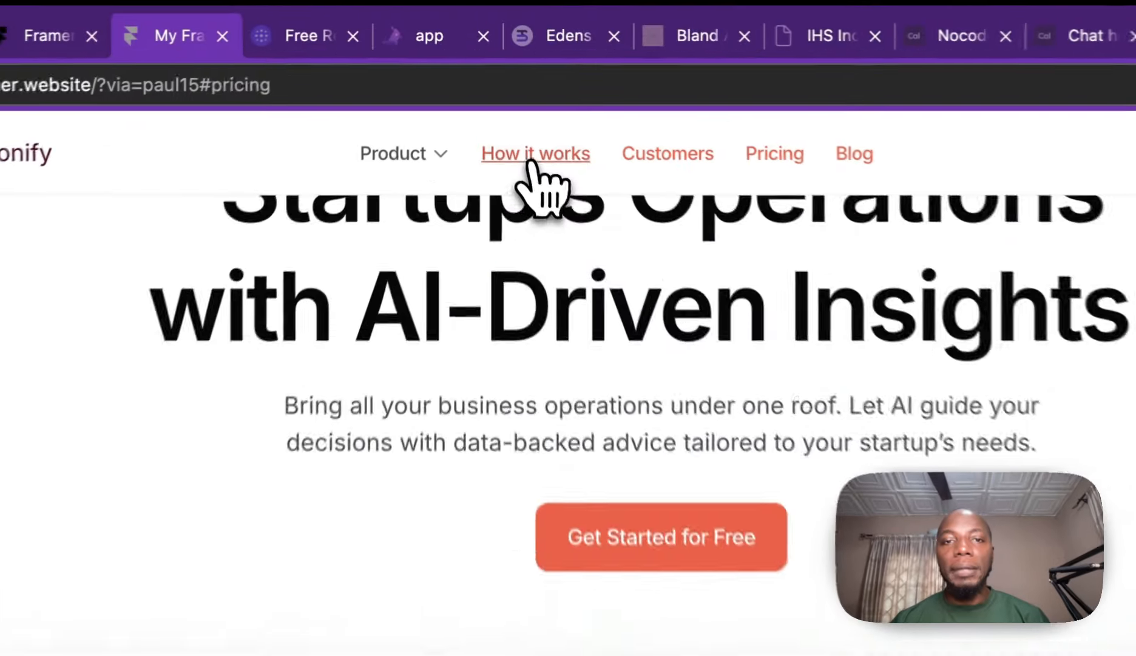
- Go to the Clonify site's How it works section and examine the content around it
click(530, 159)
scroll(643, 516, down, 10)
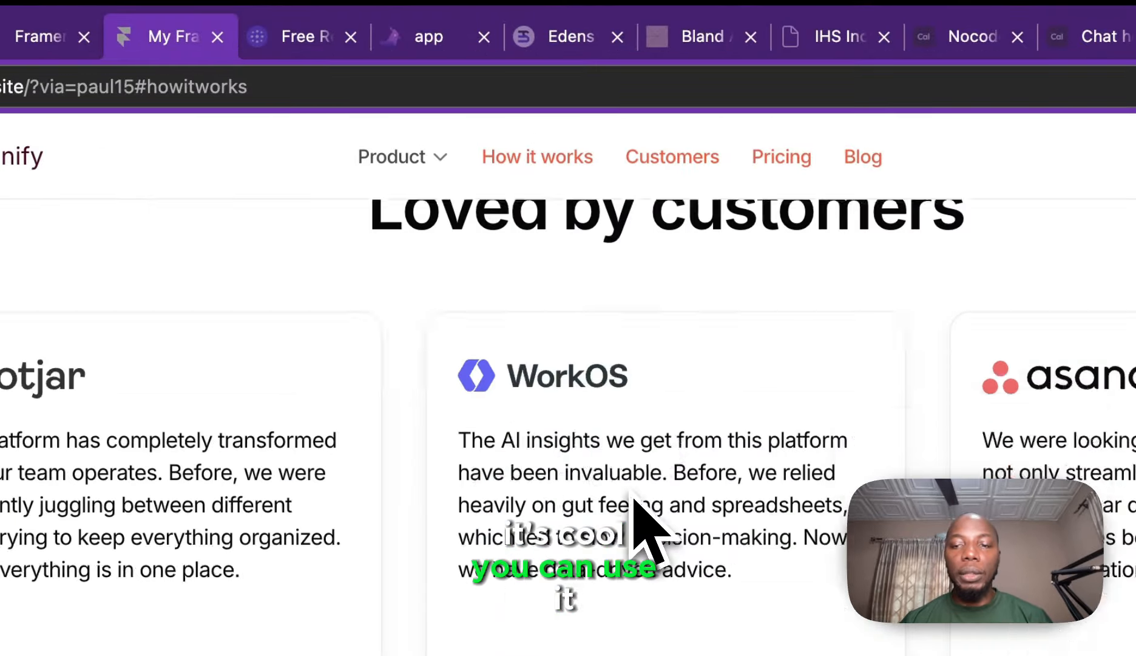
scroll(634, 516, up, 15)
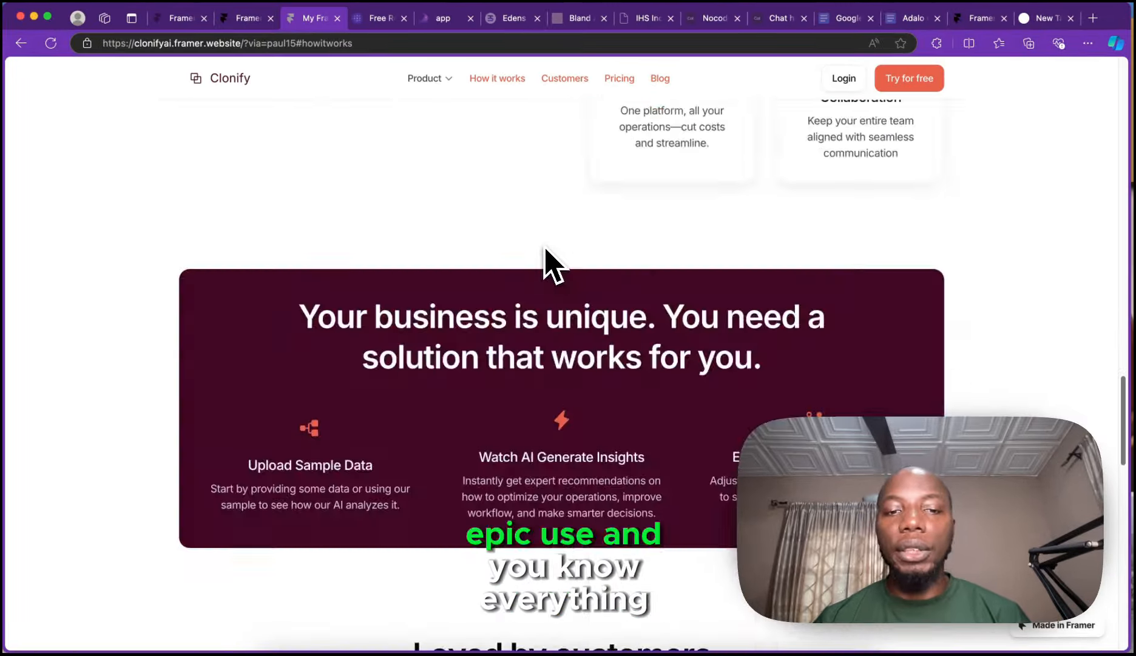
scroll(547, 262, up, 1)
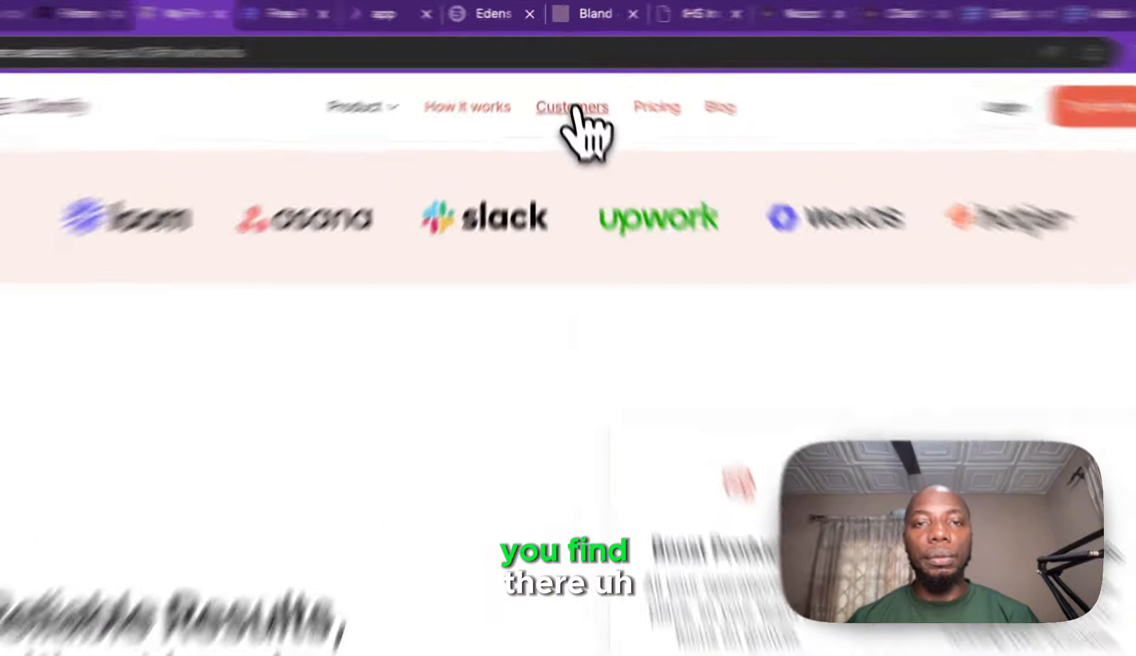
- View the Customers and Pricing sections of the Clonify site
click(574, 81)
click(610, 81)
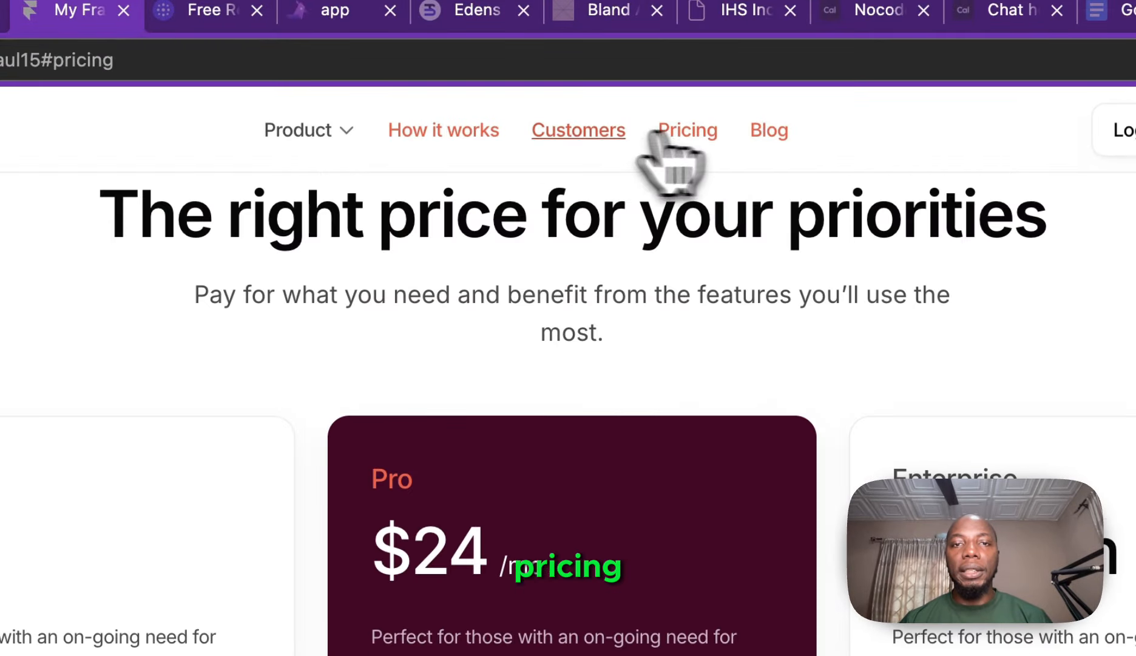
click(574, 135)
- Open the Clonify blog and look through the article "Starting and Growing a Career in Web Design"
click(768, 131)
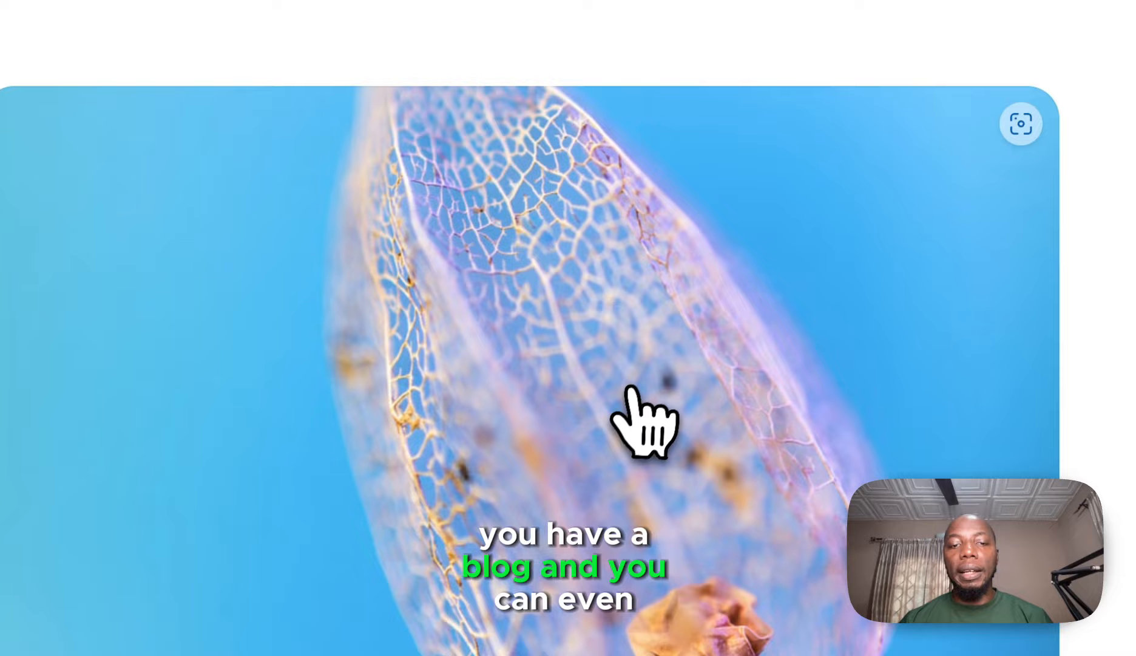
scroll(625, 395, down, 4)
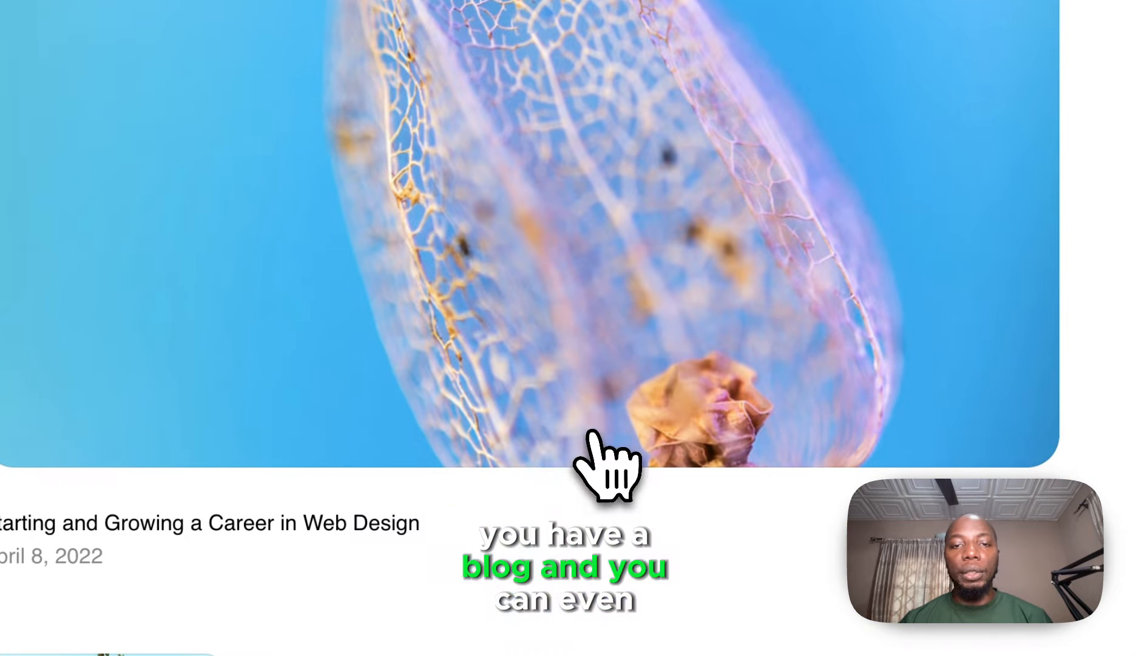
click(569, 445)
scroll(783, 295, down, 15)
scroll(756, 298, up, 15)
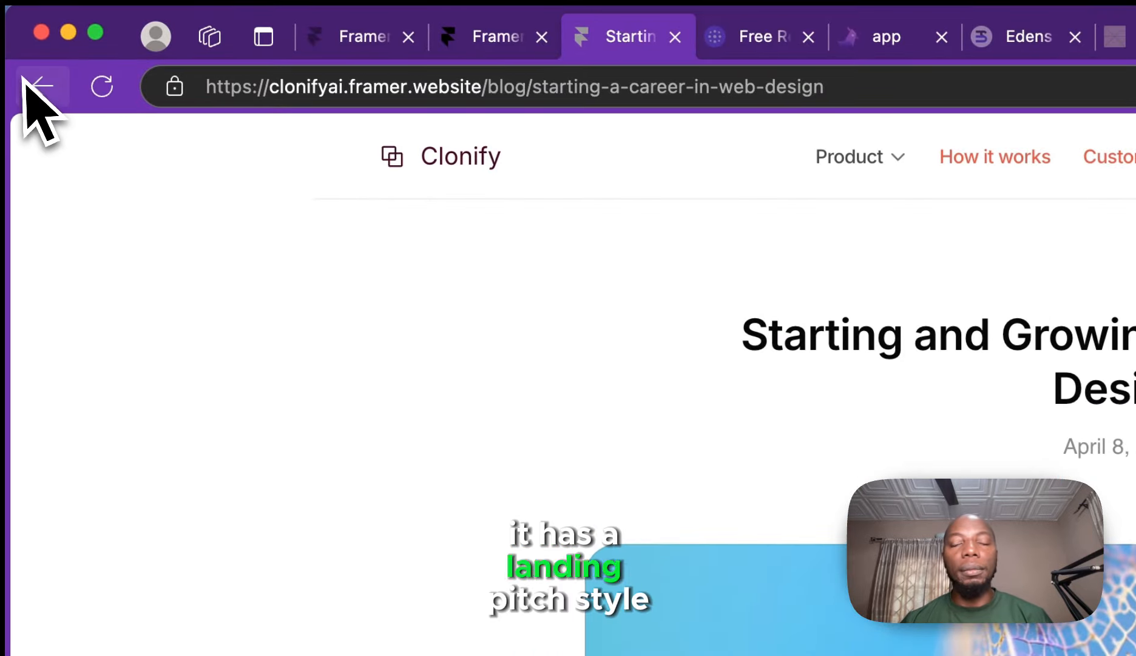
- Go back from the blog article to the Clonify home page
click(25, 81)
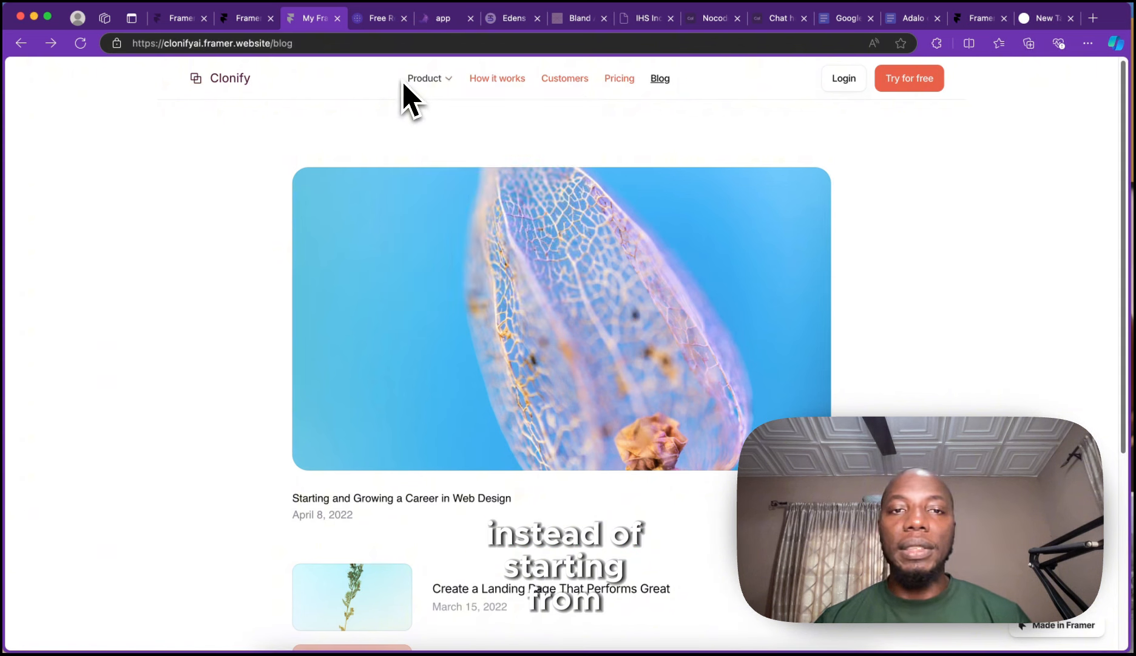
mouse_move(429, 76)
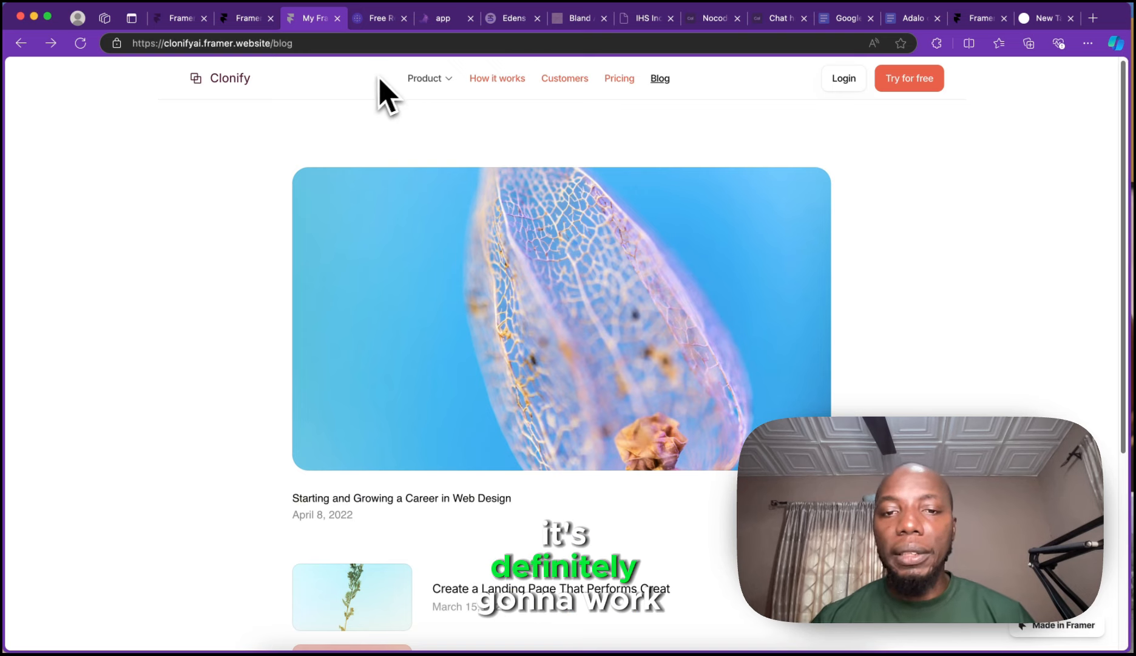
click(21, 43)
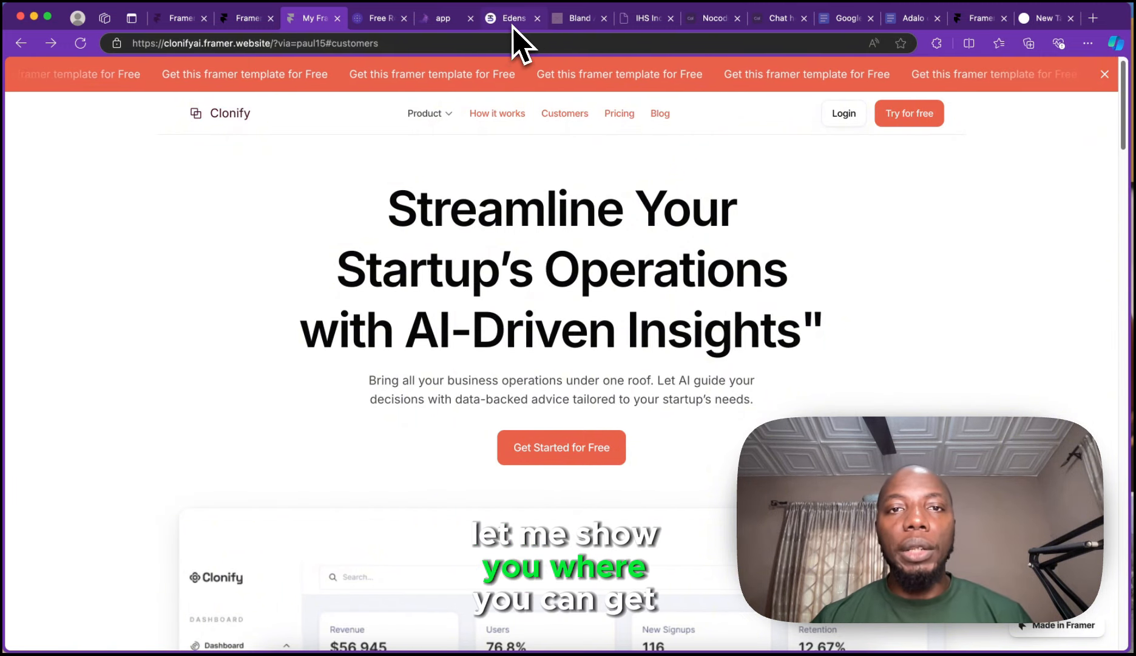
- Switch to Landingfolio and open its Landing Page inspiration gallery to browse the designs
click(449, 22)
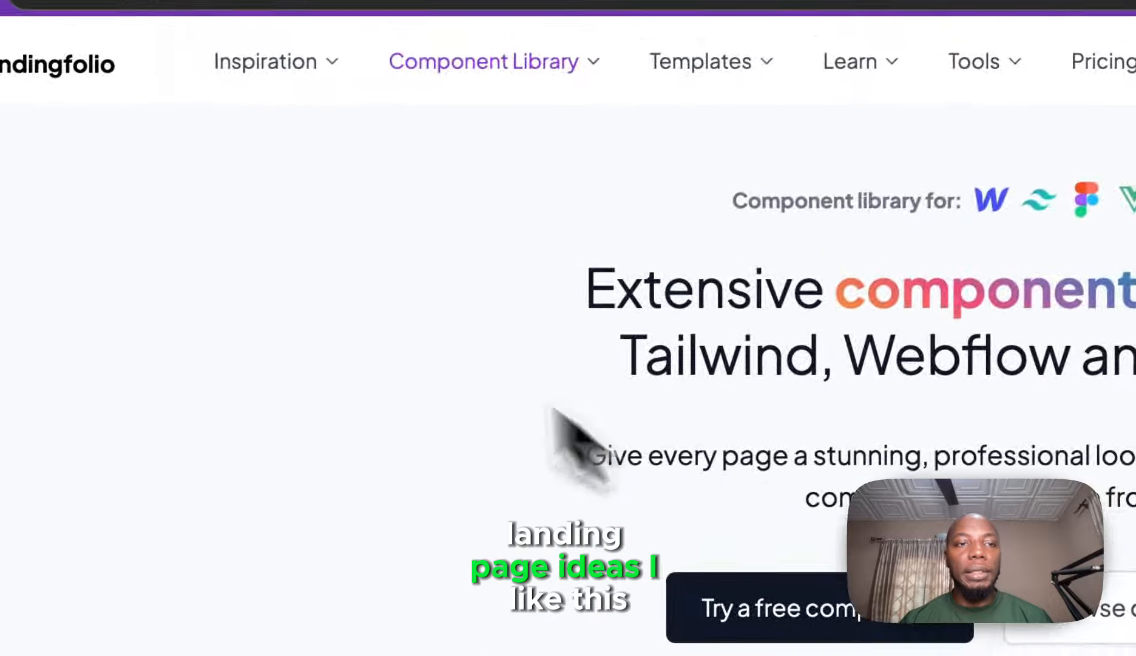
click(215, 168)
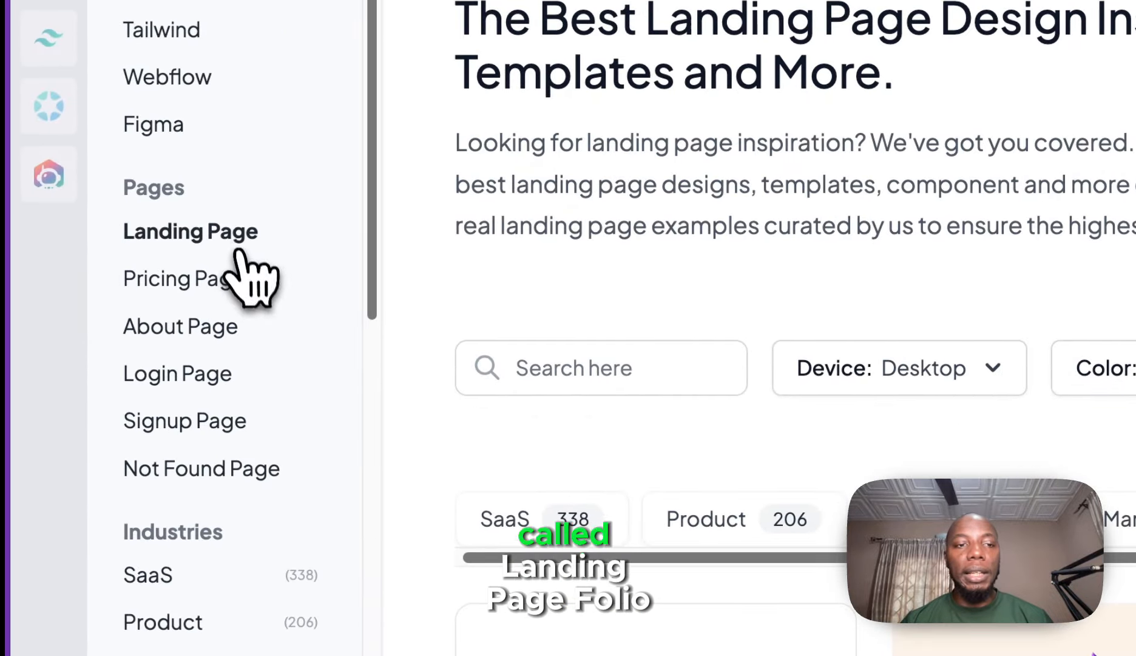
click(206, 269)
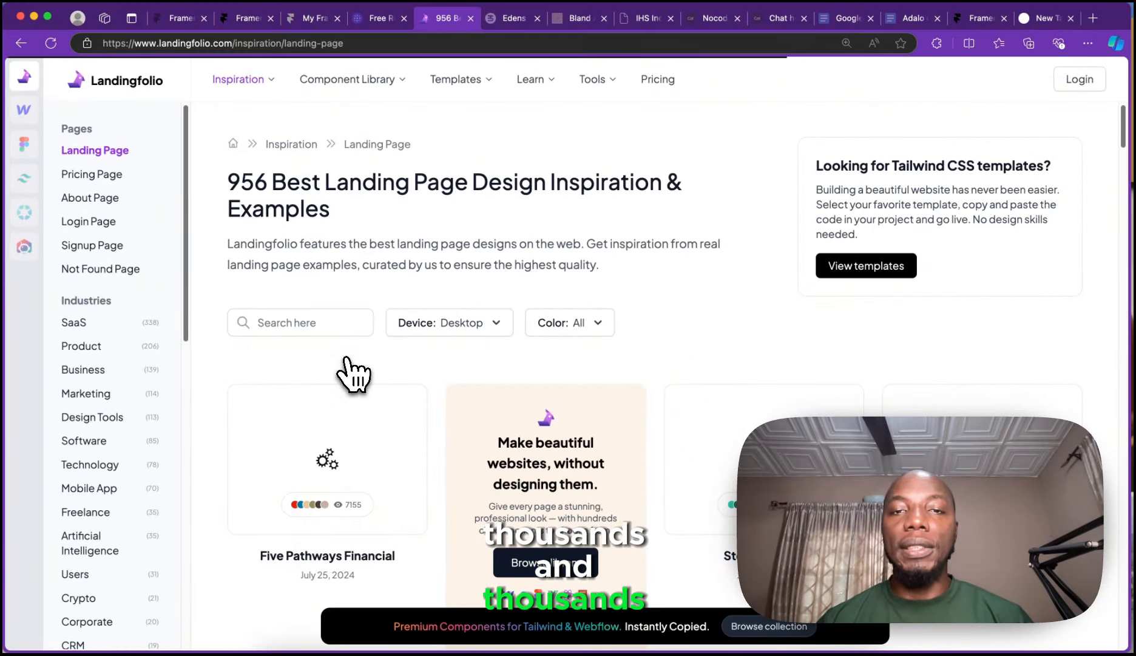
scroll(446, 535, down, 7)
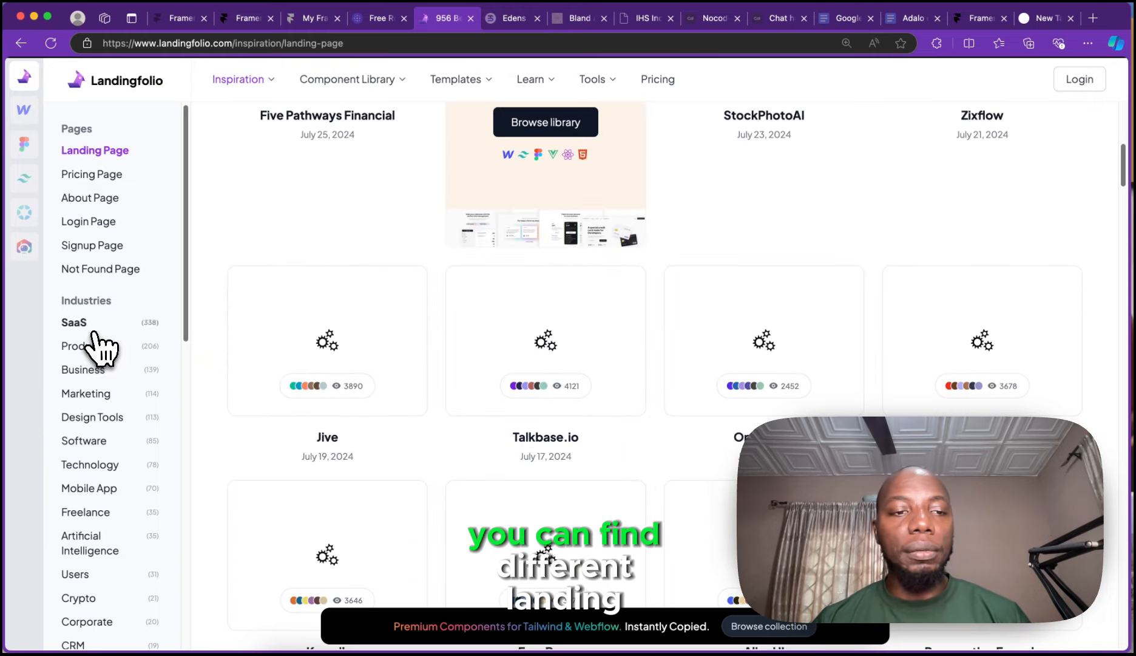
scroll(243, 418, down, 10)
- Filter the landing page gallery to the Product industry and browse the listed designs
click(82, 346)
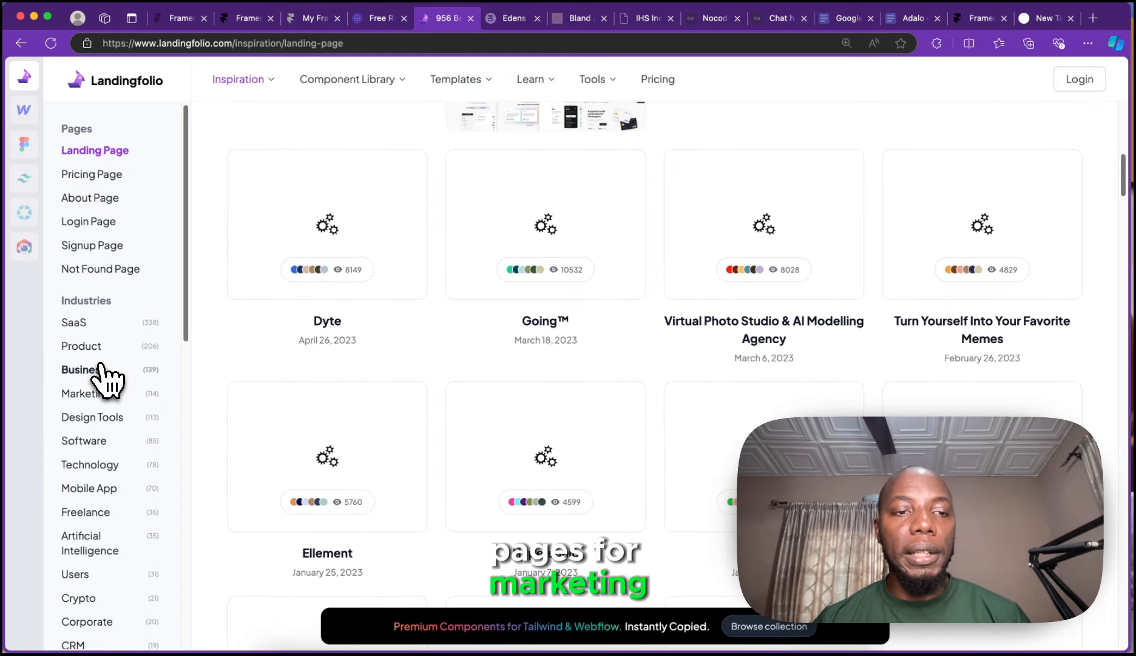
scroll(249, 443, down, 4)
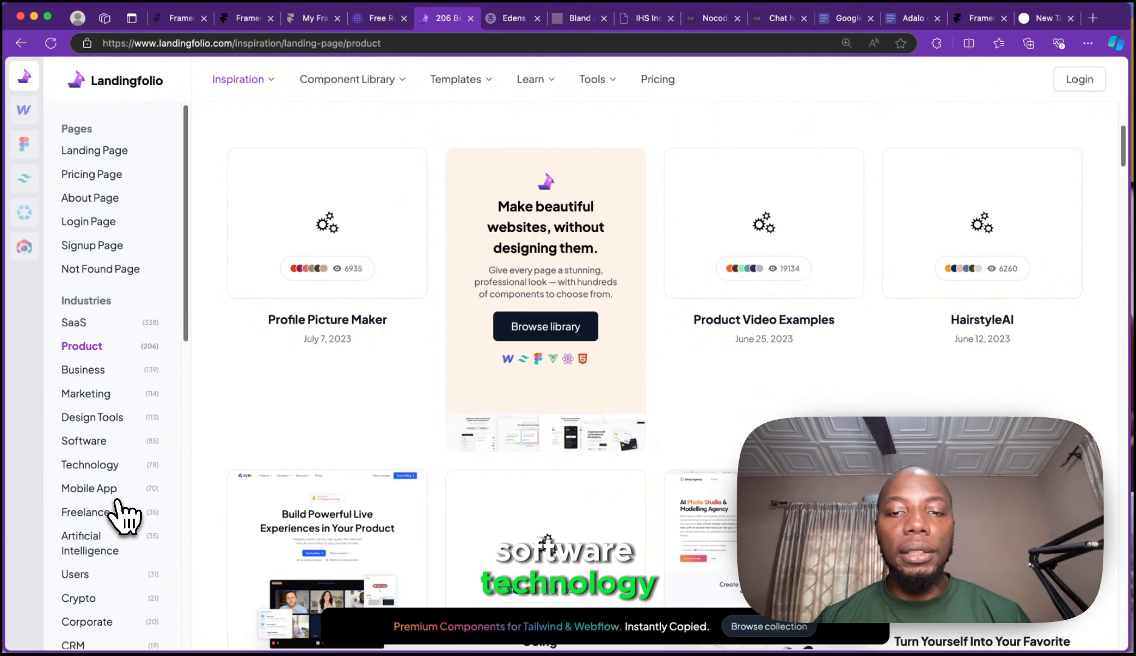
scroll(167, 519, down, 3)
scroll(170, 519, down, 2)
scroll(728, 464, down, 12)
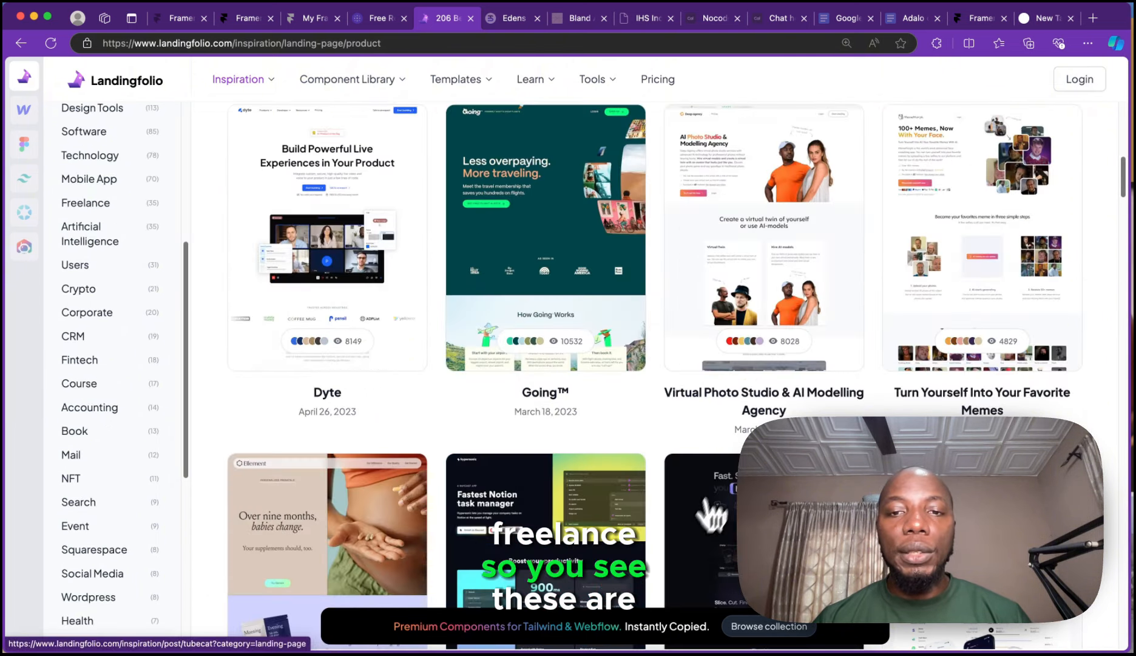
scroll(534, 364, down, 6)
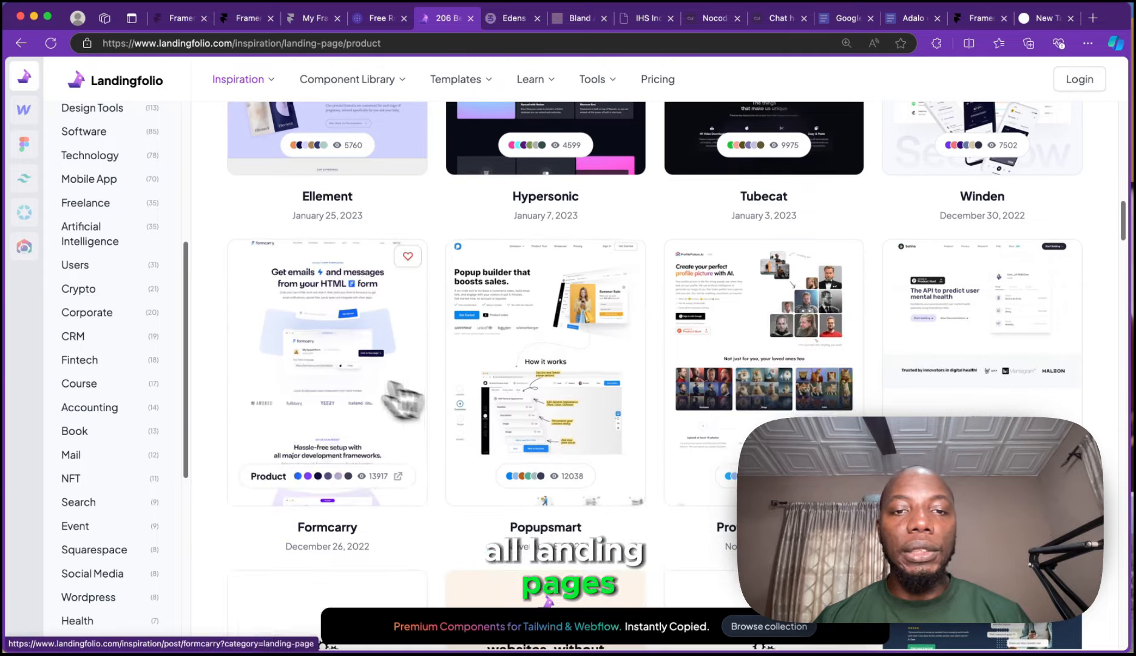
scroll(798, 400, down, 2)
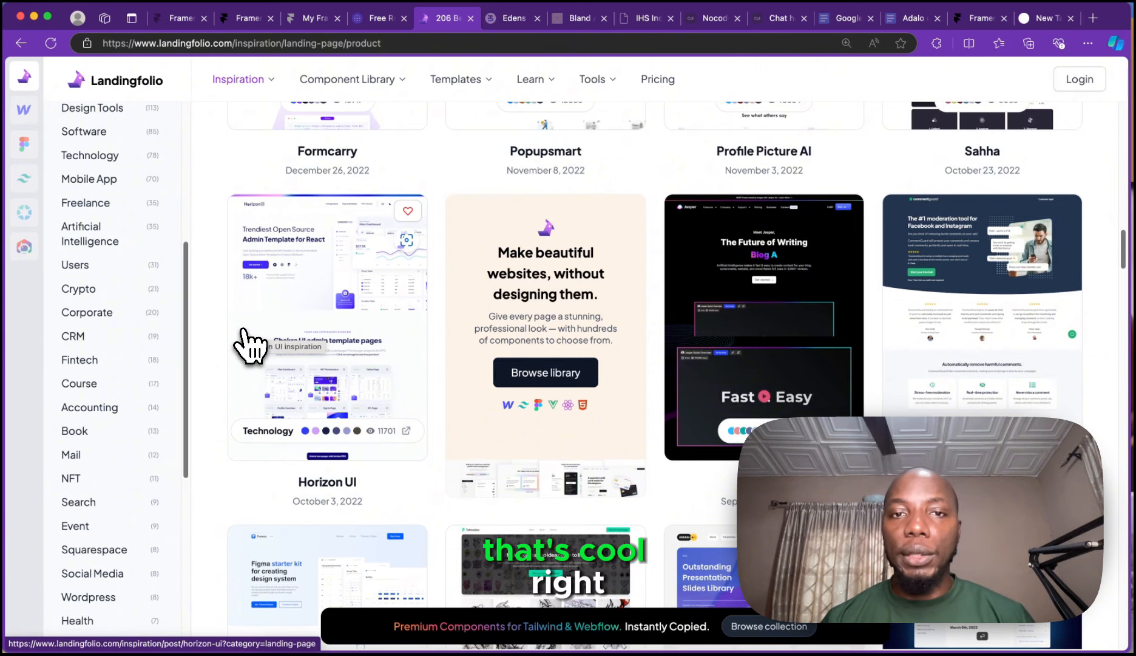
- Compare the Product landing page thumbnails to find a design to use as a reference
scroll(252, 340, up, 9)
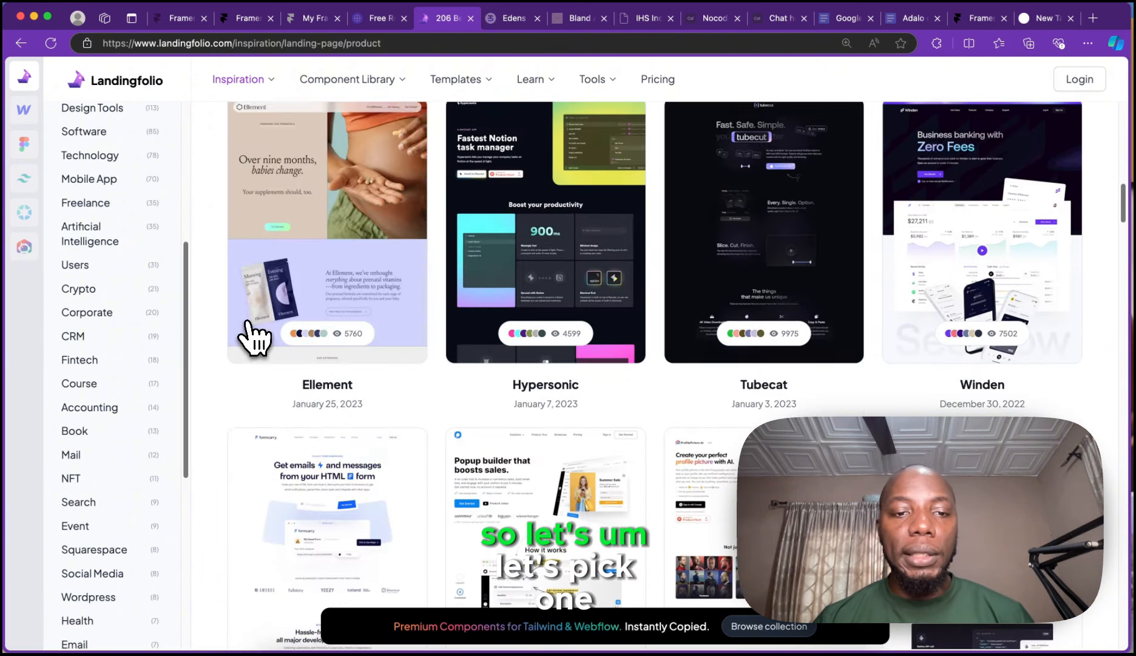
scroll(394, 525, down, 3)
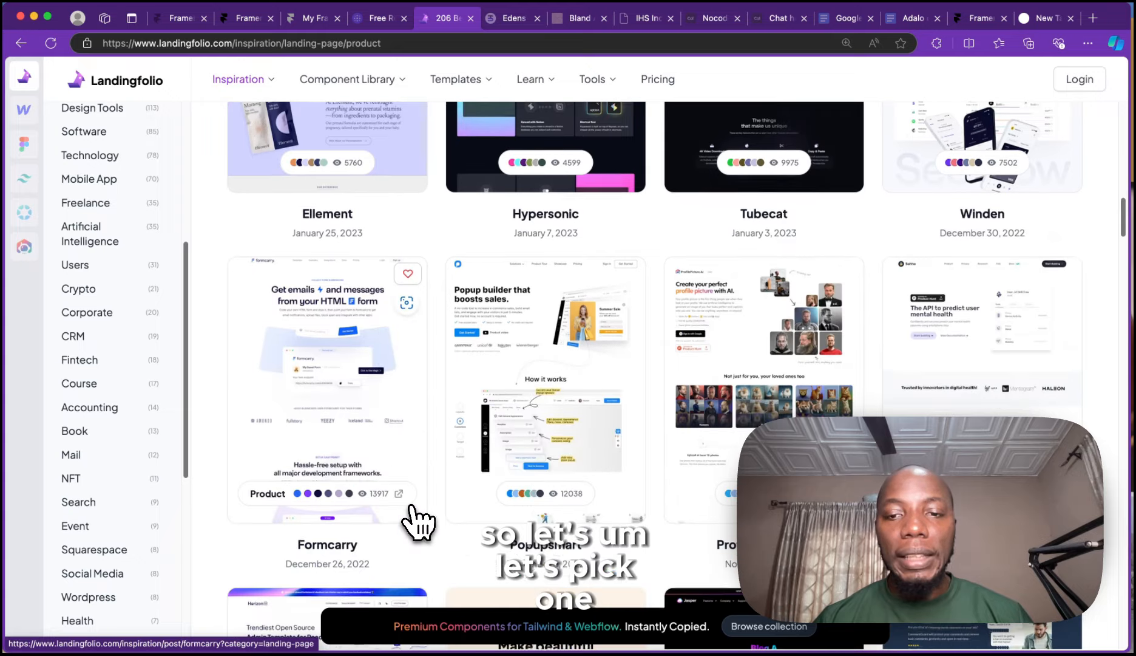
scroll(419, 522, up, 5)
scroll(415, 513, up, 1)
scroll(418, 494, up, 10)
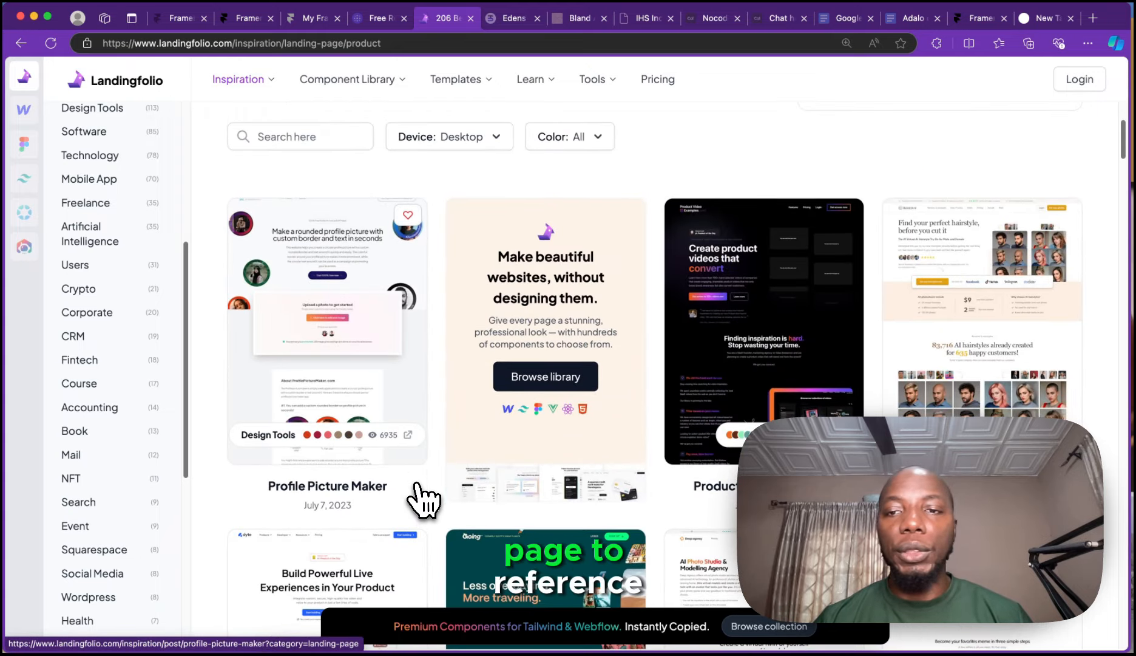
scroll(423, 499, down, 11)
scroll(425, 497, down, 2)
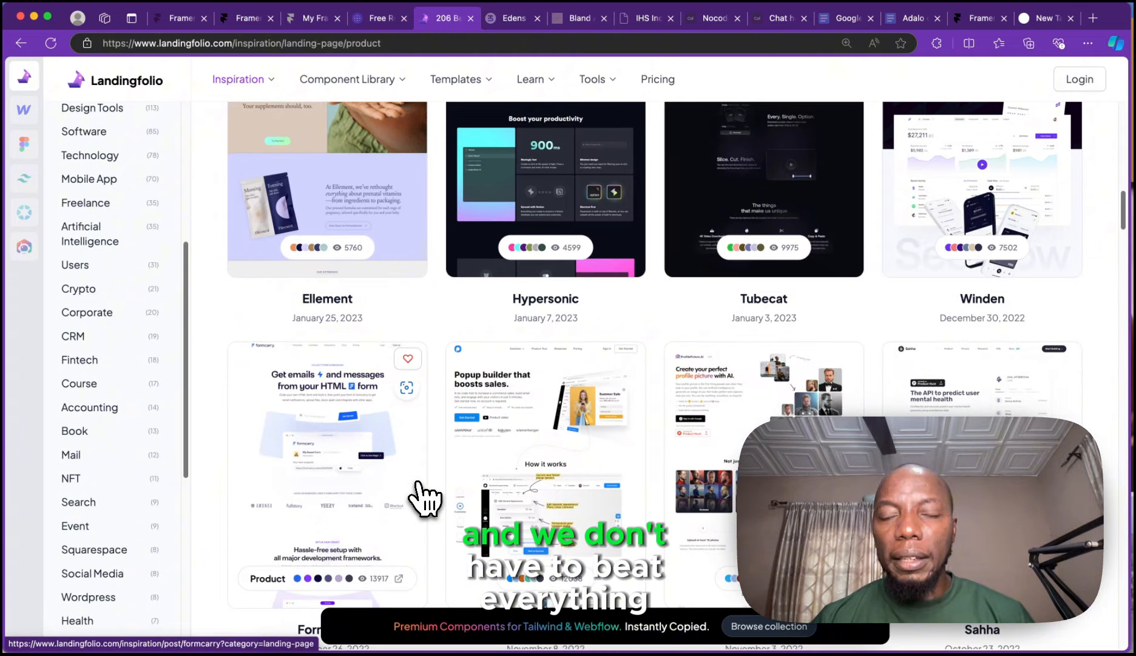
scroll(424, 496, down, 2)
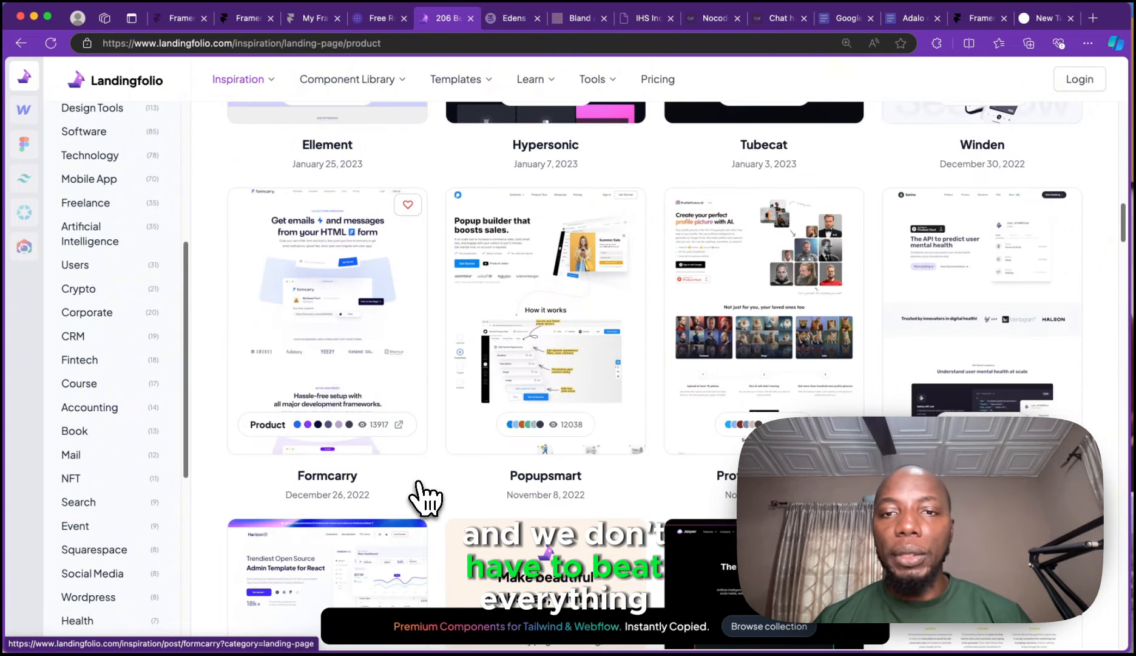
scroll(425, 497, down, 8)
scroll(436, 483, down, 4)
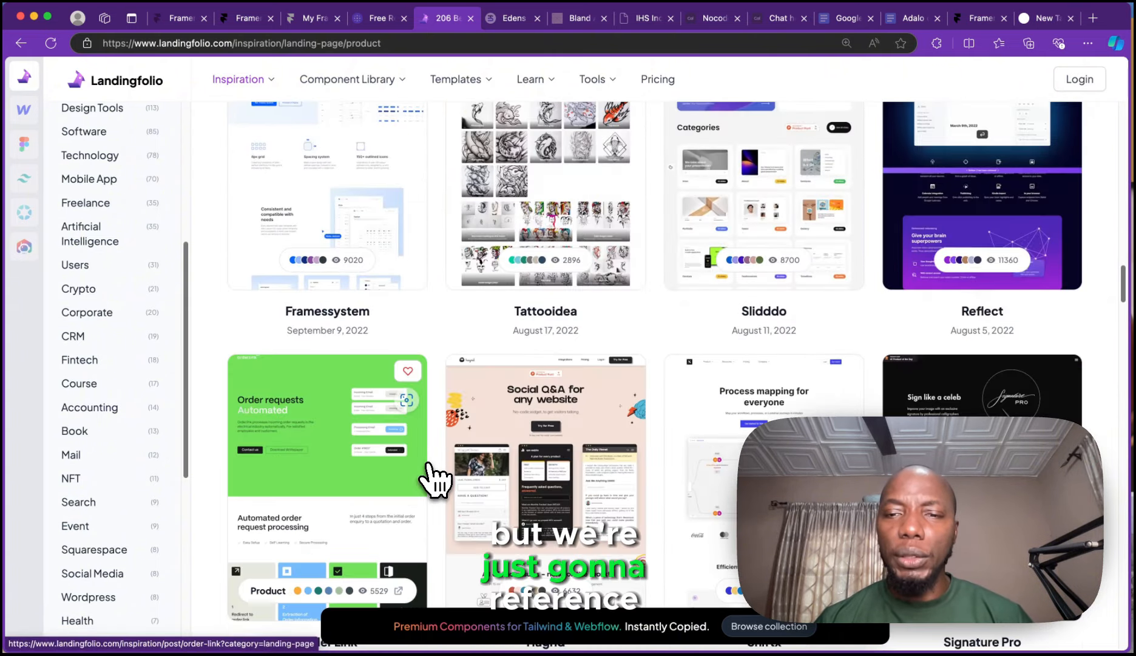
scroll(435, 477, down, 4)
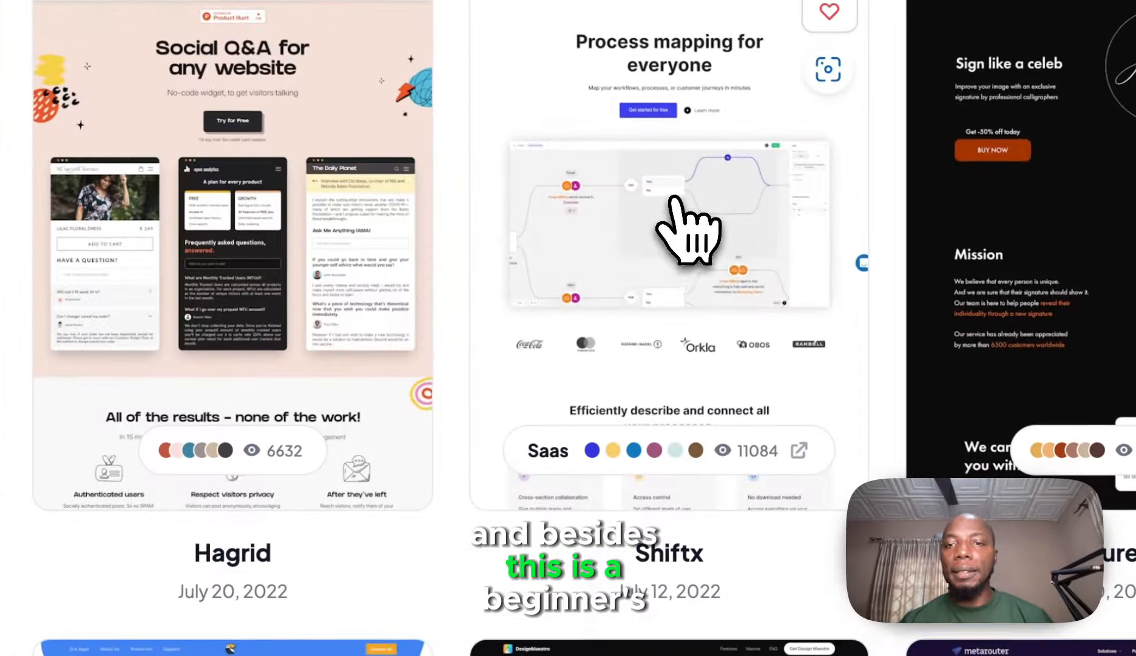
- Open the Shiftx design from the gallery, visit its live site, and examine the hero headline and supporting text
click(598, 274)
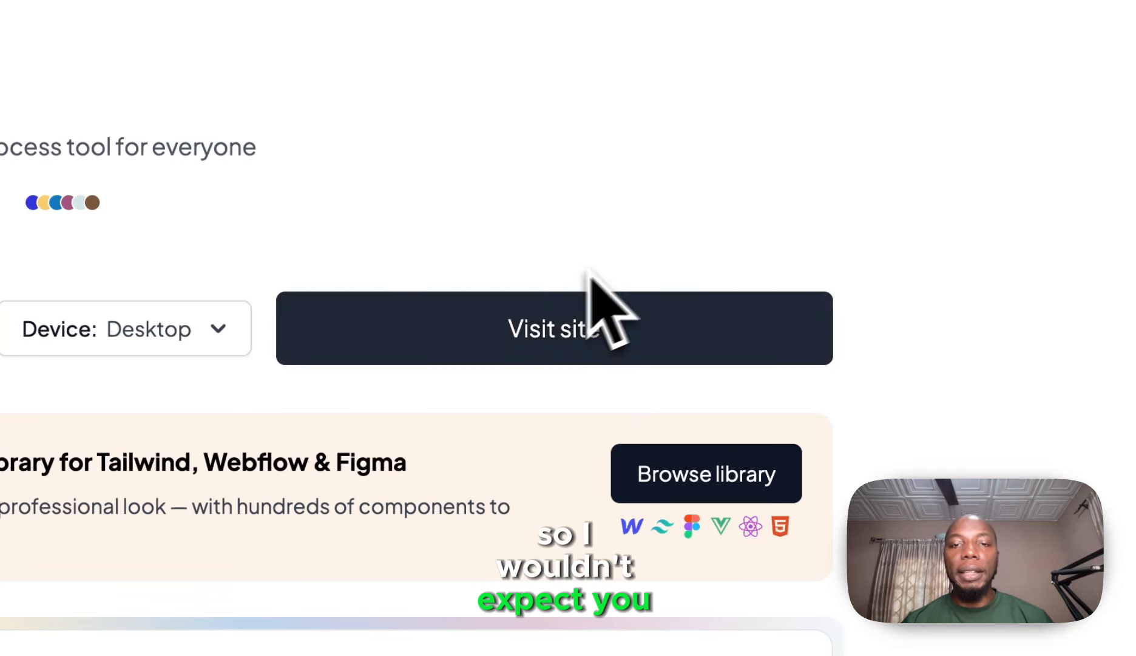
click(618, 352)
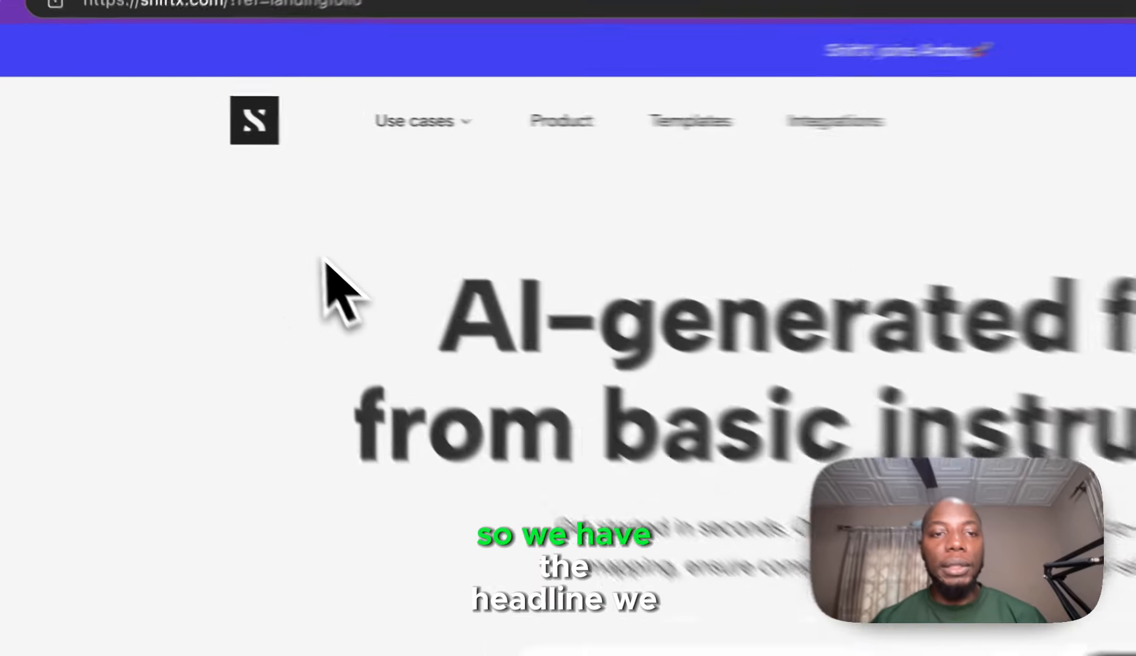
drag(244, 193, 780, 315)
click(742, 350)
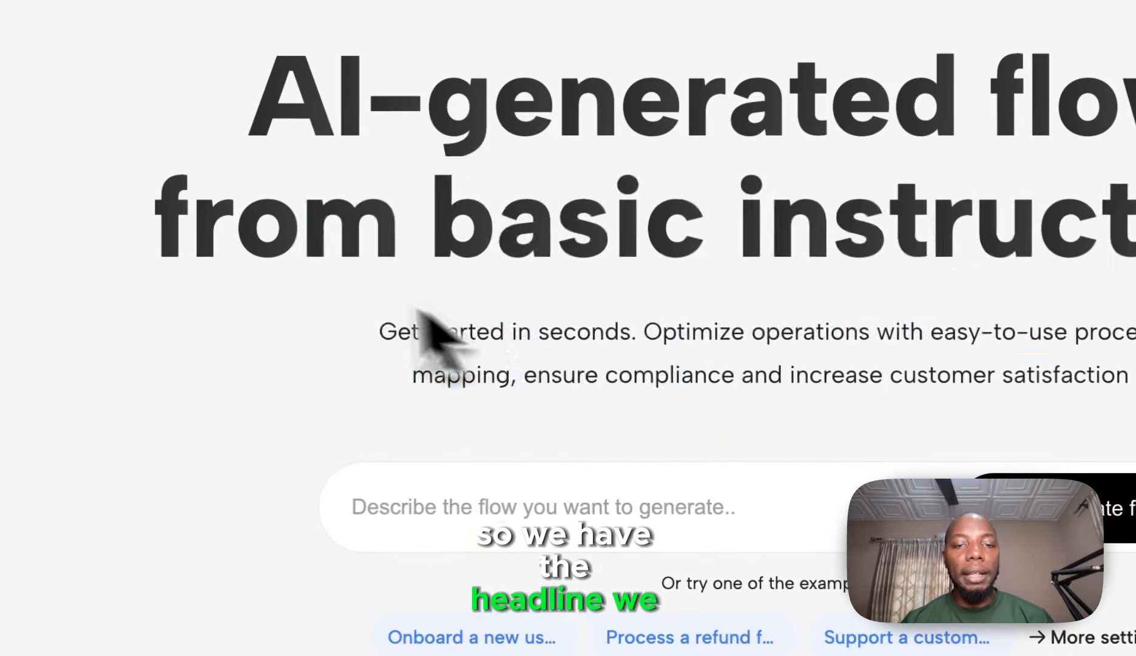
drag(303, 246, 1040, 376)
scroll(516, 424, down, 4)
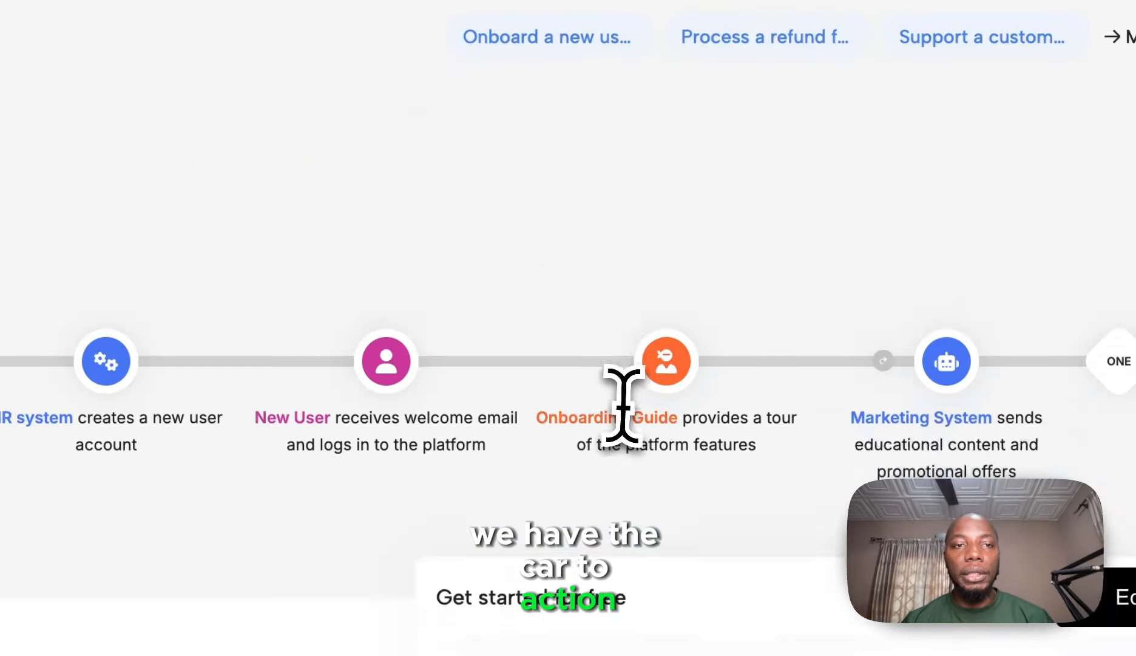
- Examine the rest of the ShiftX landing page, including its social proof, benefits, collaboration and use-case sections, and return to the page start
scroll(623, 403, down, 5)
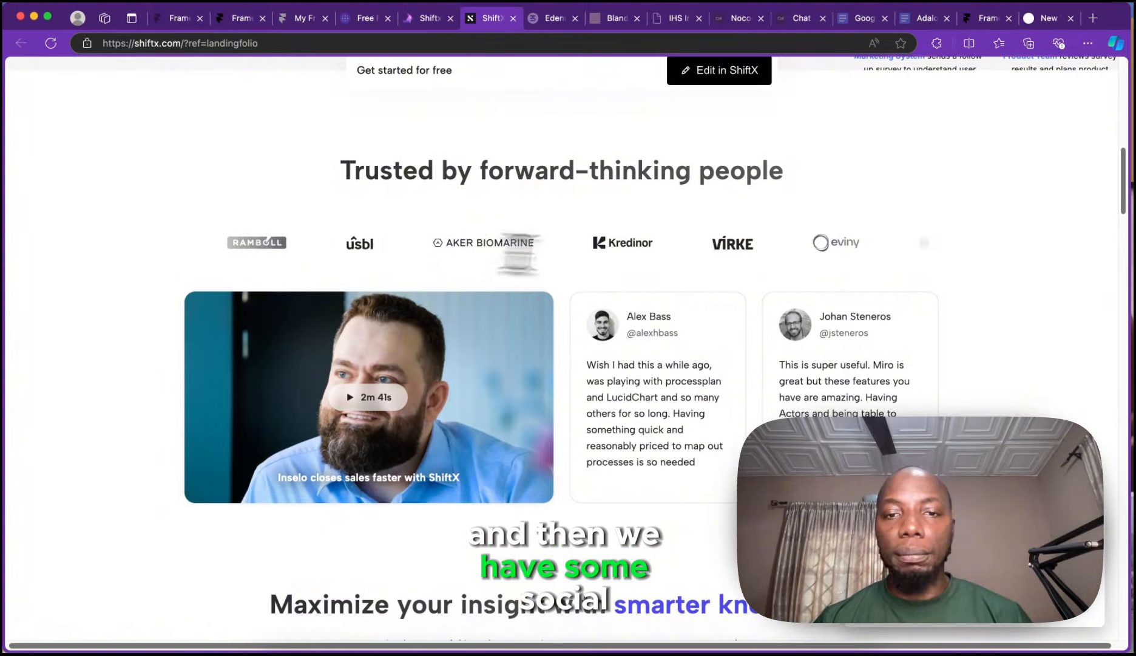
scroll(540, 459, down, 7)
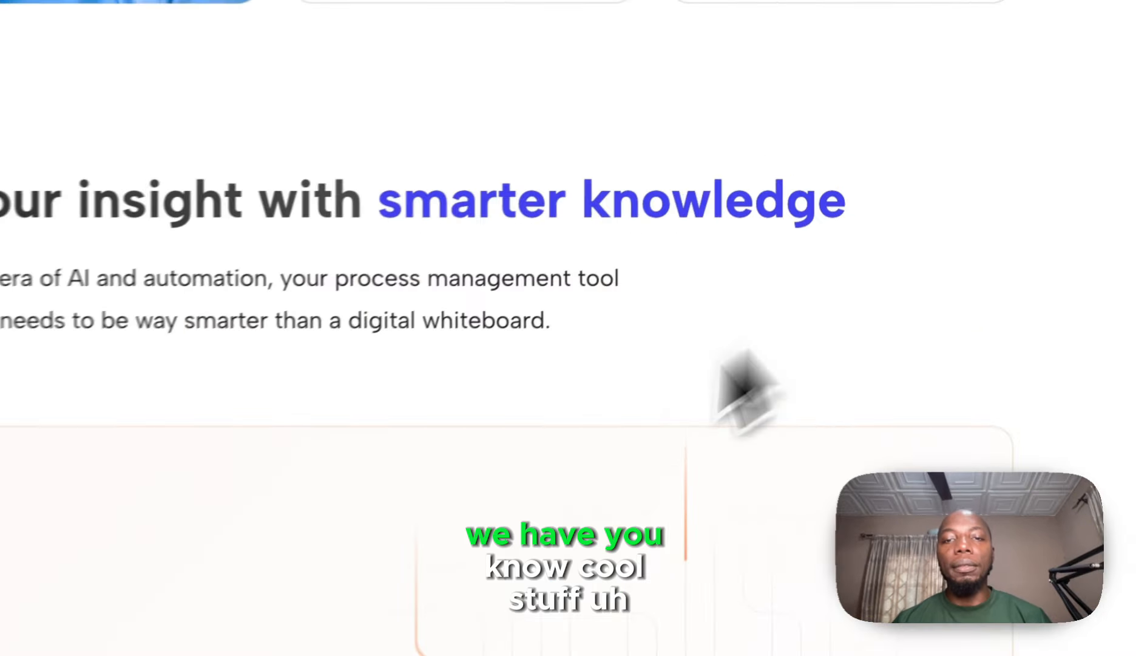
drag(800, 260, 235, 145)
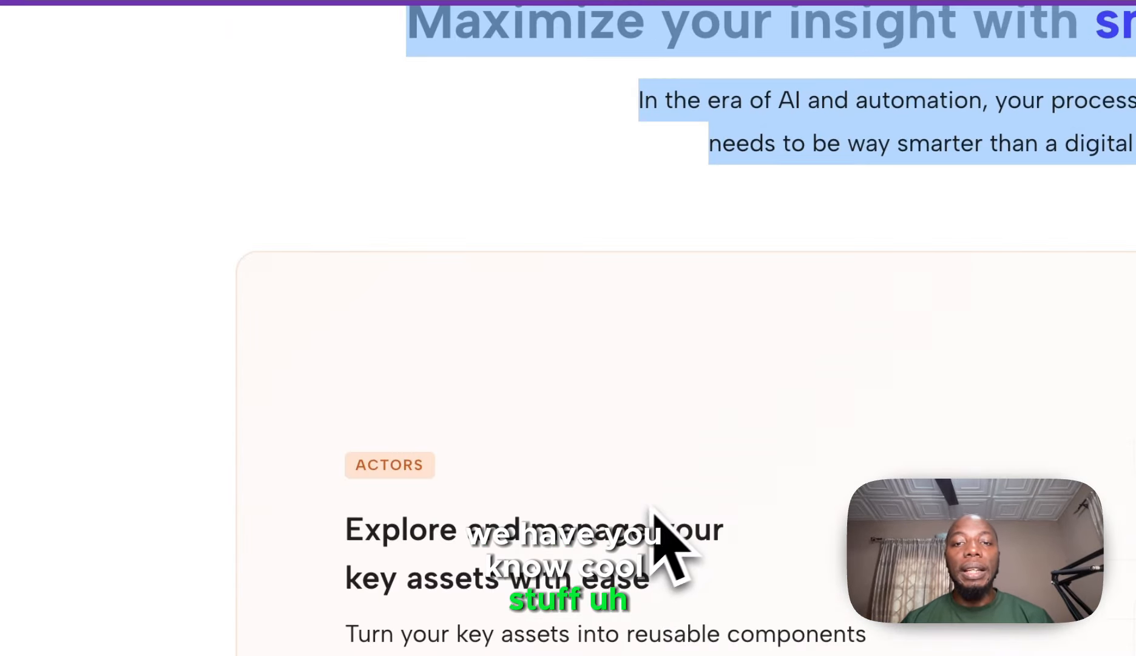
scroll(655, 545, up, 4)
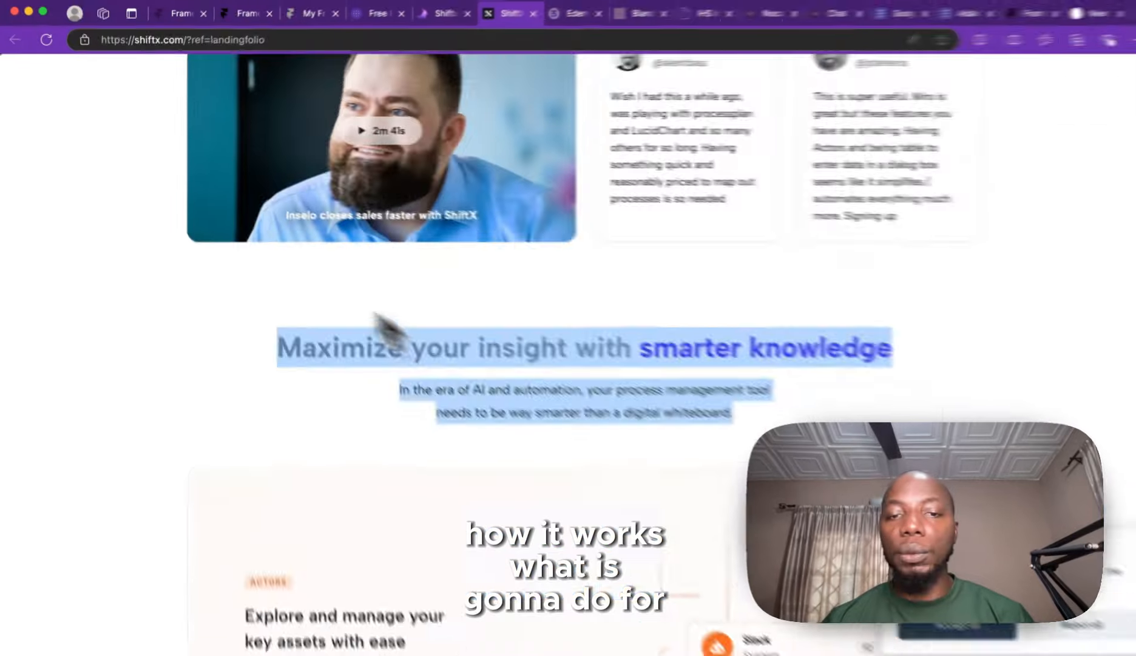
scroll(388, 331, down, 20)
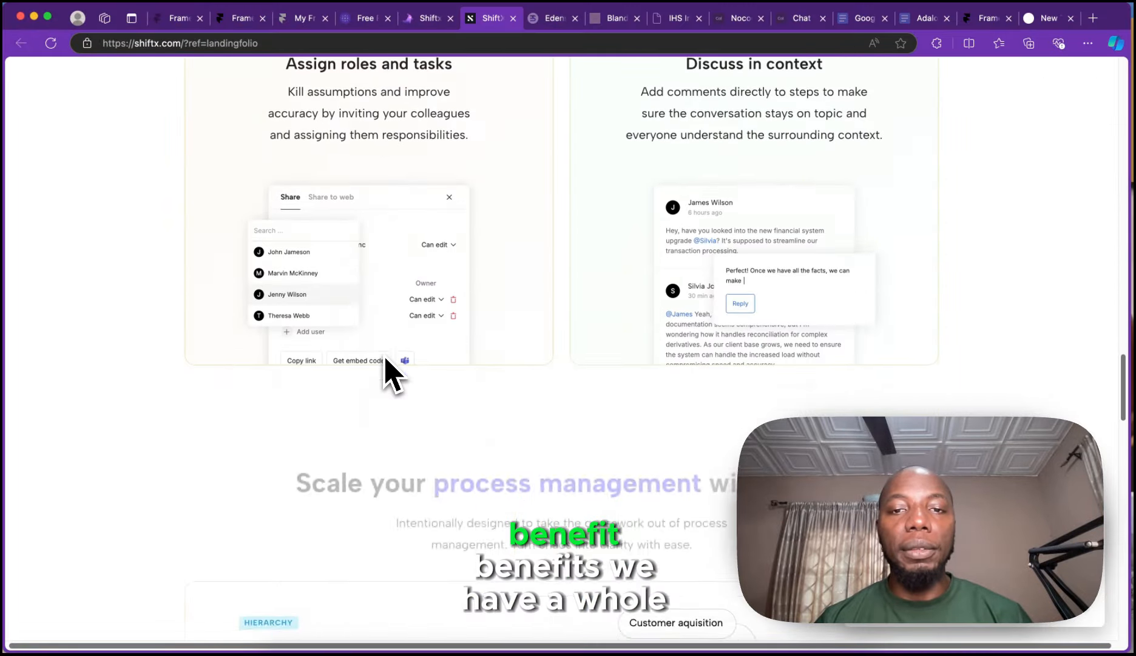
scroll(387, 366, up, 5)
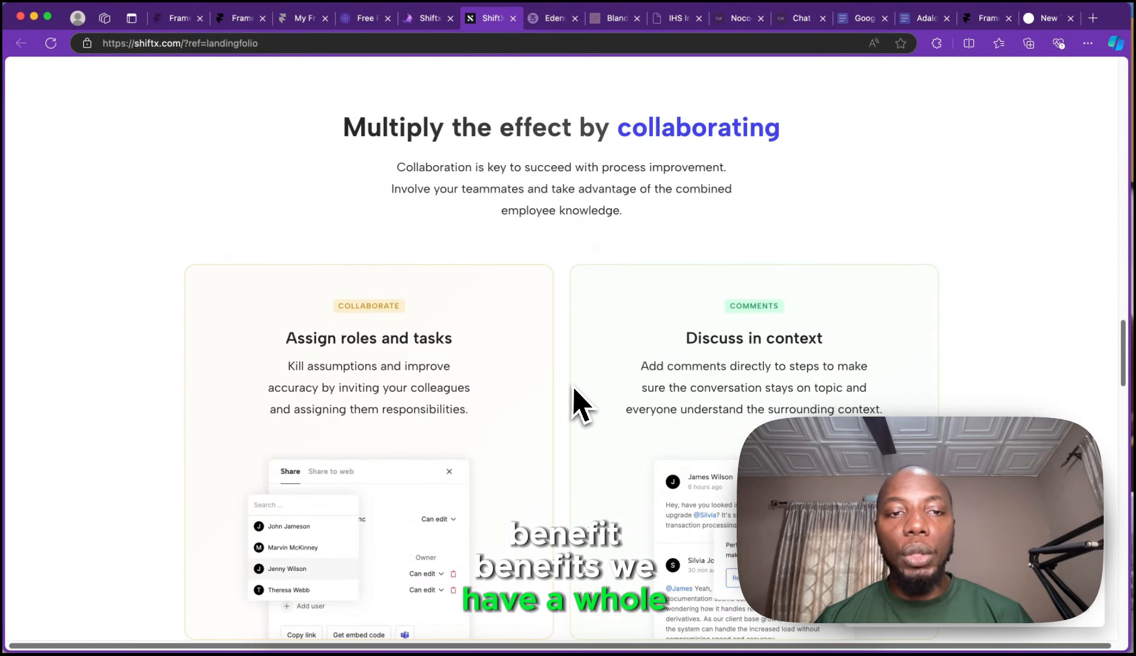
scroll(580, 405, down, 15)
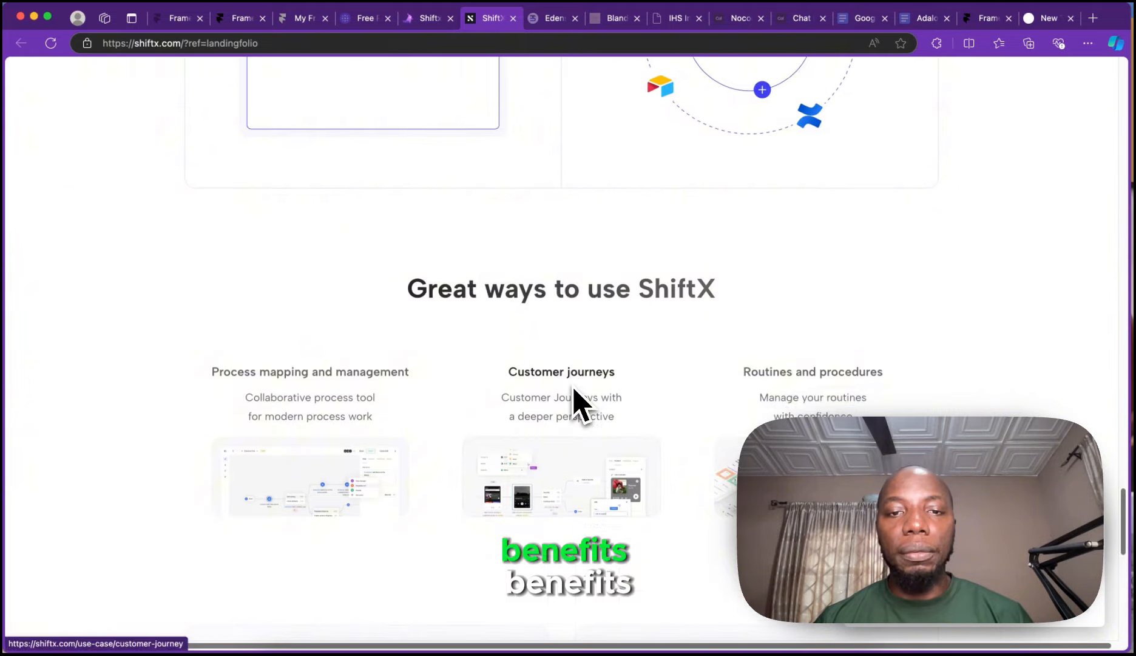
scroll(574, 390, down, 10)
scroll(574, 388, up, 20)
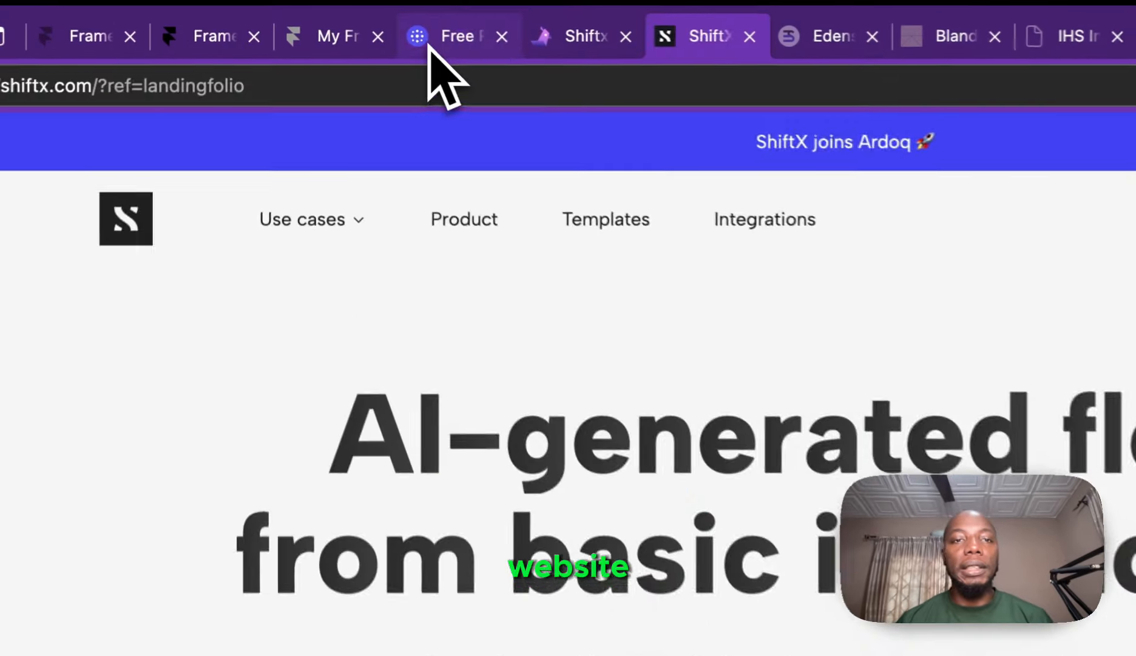
- Recheck the Landingfolio Shiftx entry and the ShiftX site, and group the Clonify site's browser tab with the Eden tab
click(359, 19)
click(419, 18)
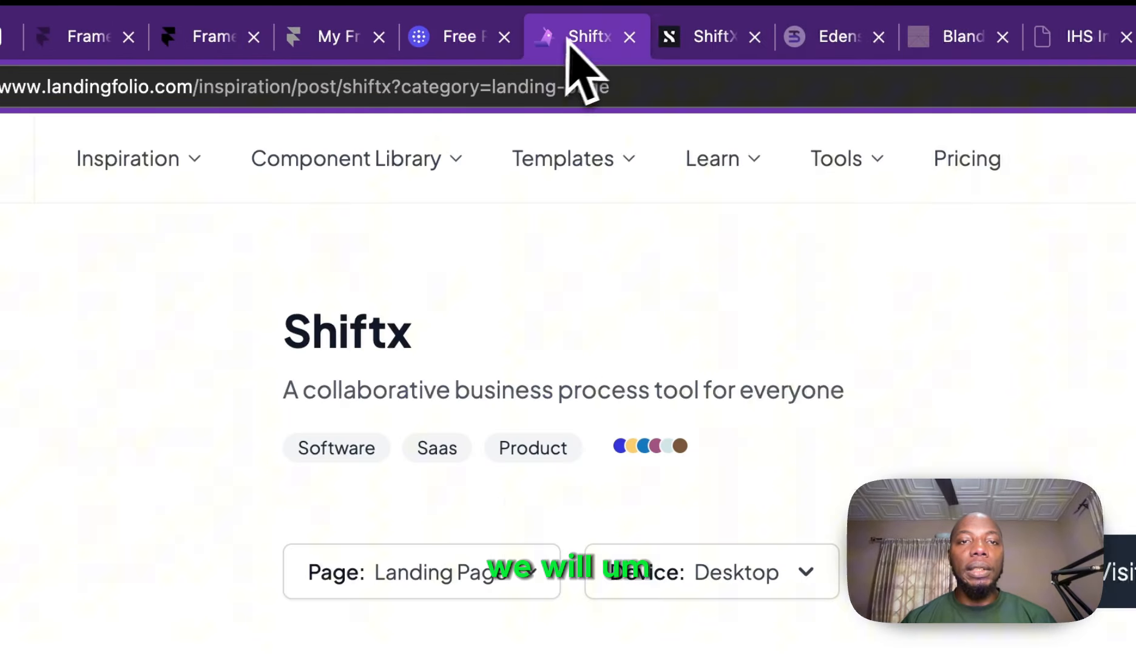
click(681, 50)
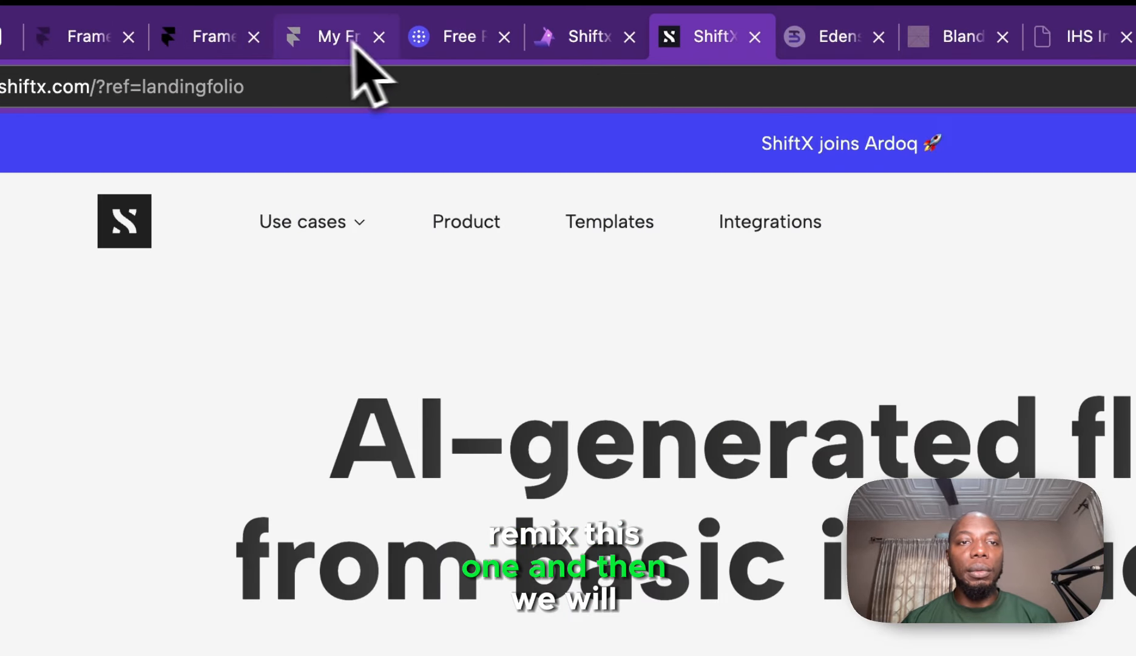
drag(354, 44, 784, 38)
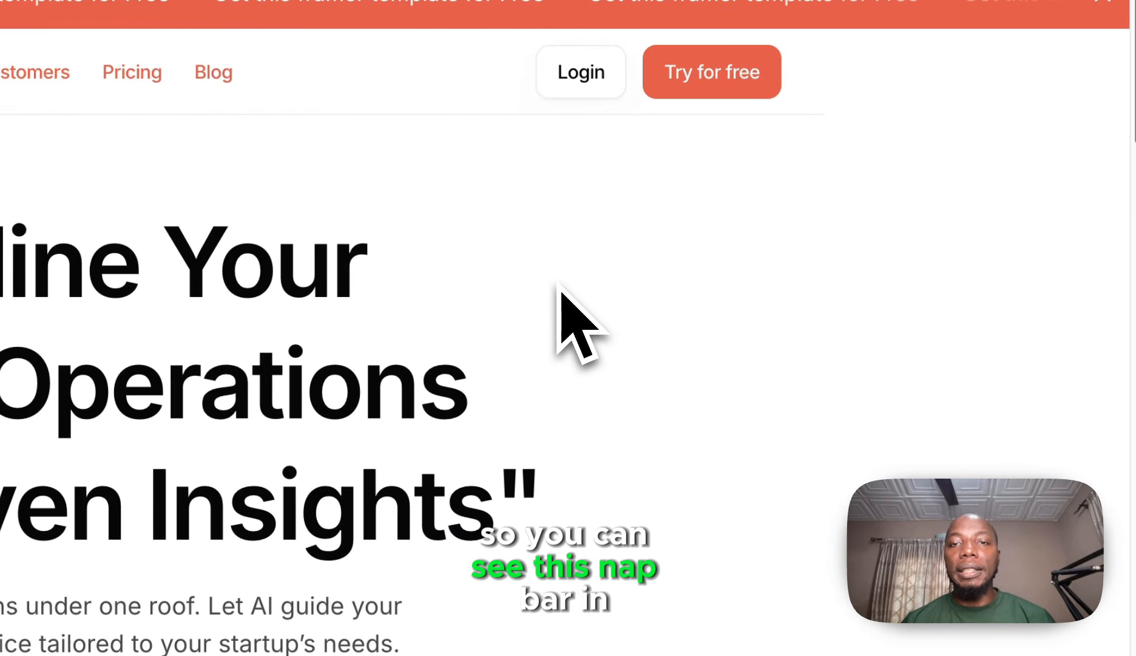
- Examine the navigation bar and page sections of the Clonify home page as a reference for the build
drag(1111, 100, 1038, 52)
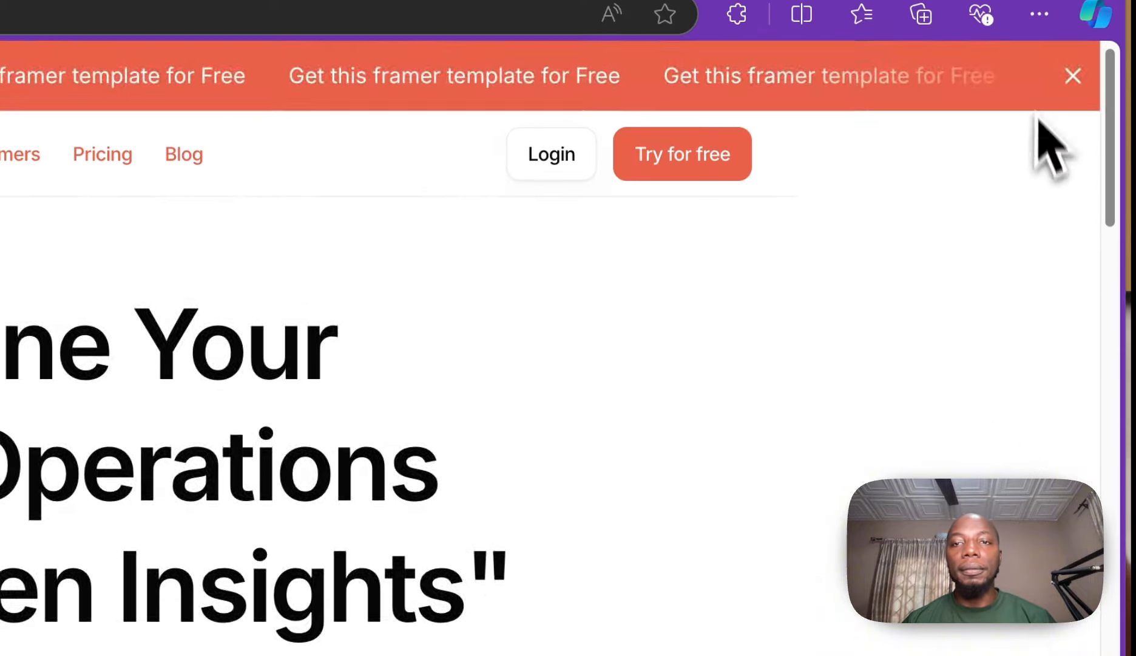
scroll(1054, 145, down, 12)
scroll(1054, 145, up, 15)
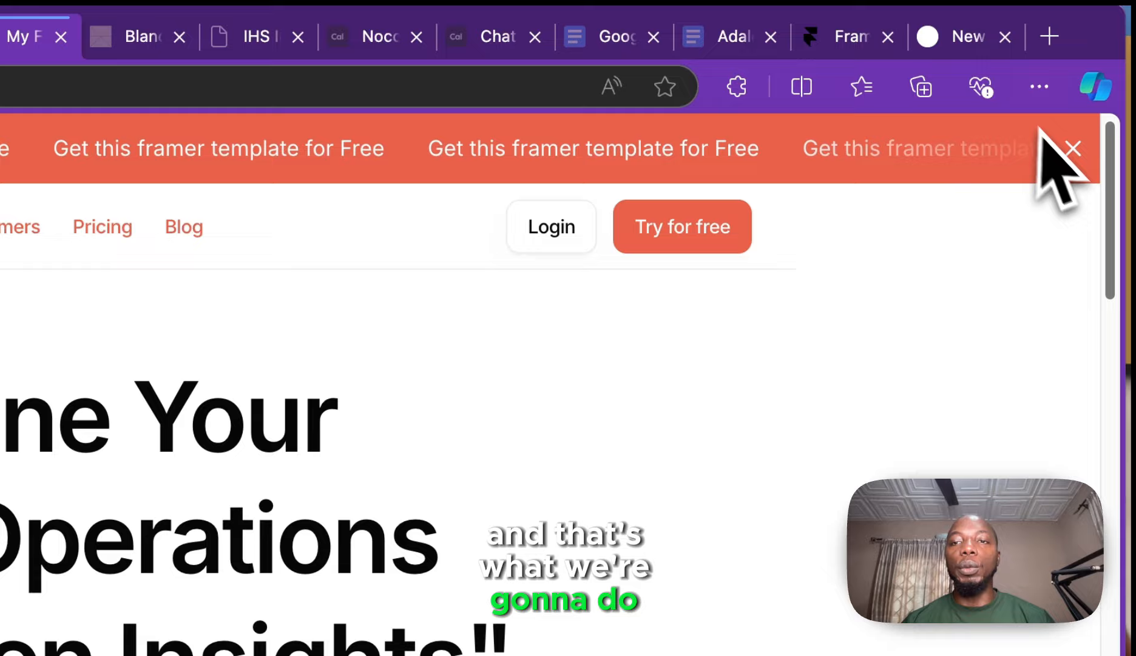
drag(984, 145, 291, 125)
click(903, 404)
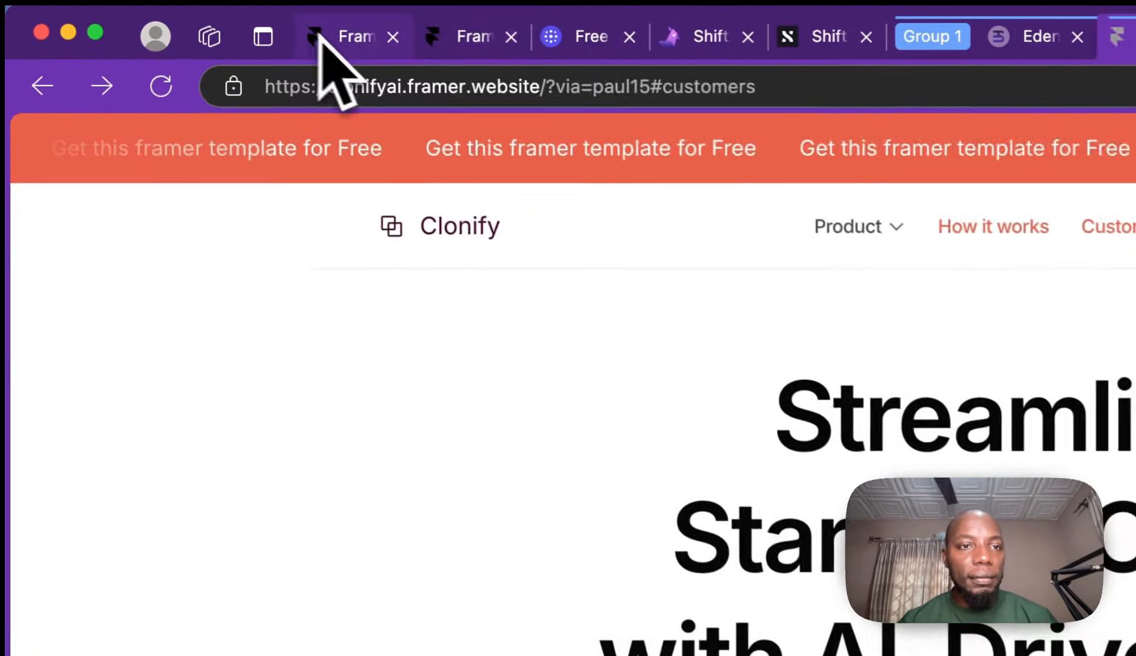
- Switch to the Framer Tutorial project and add Tablet and Phone breakpoints to the Desktop page
click(170, 19)
click(234, 19)
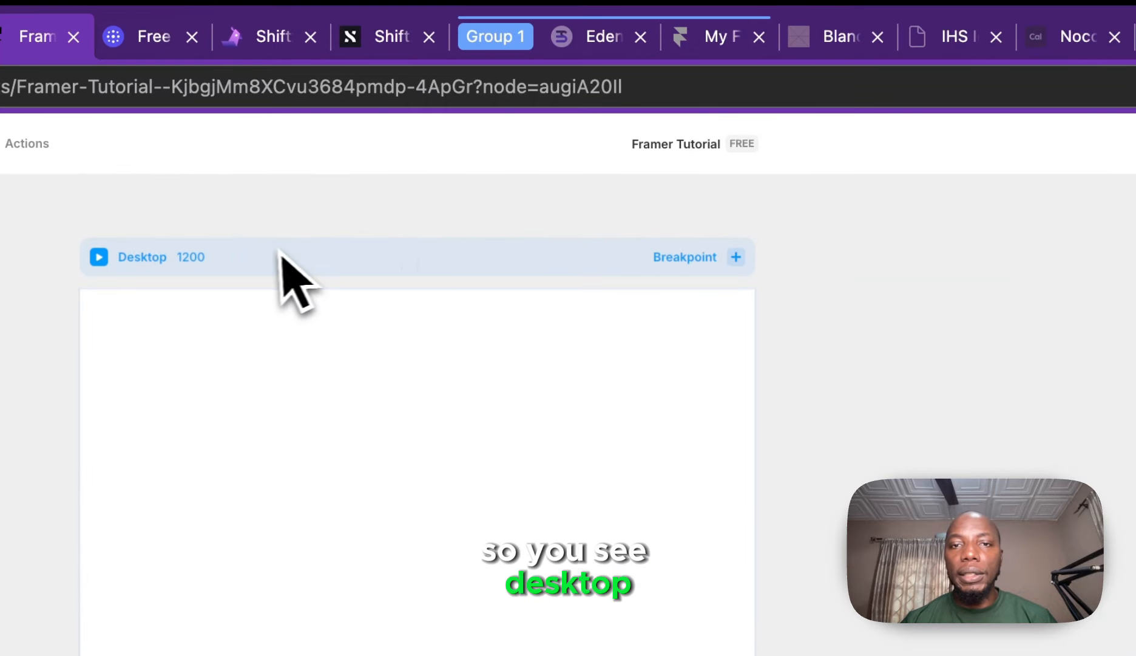
click(281, 252)
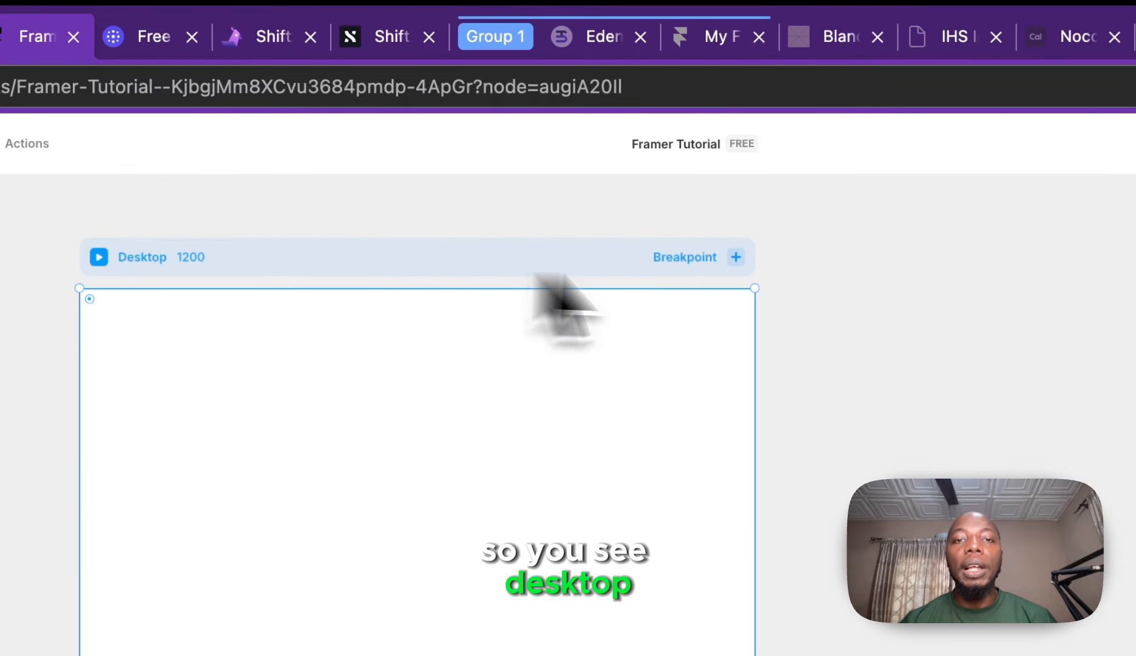
click(736, 258)
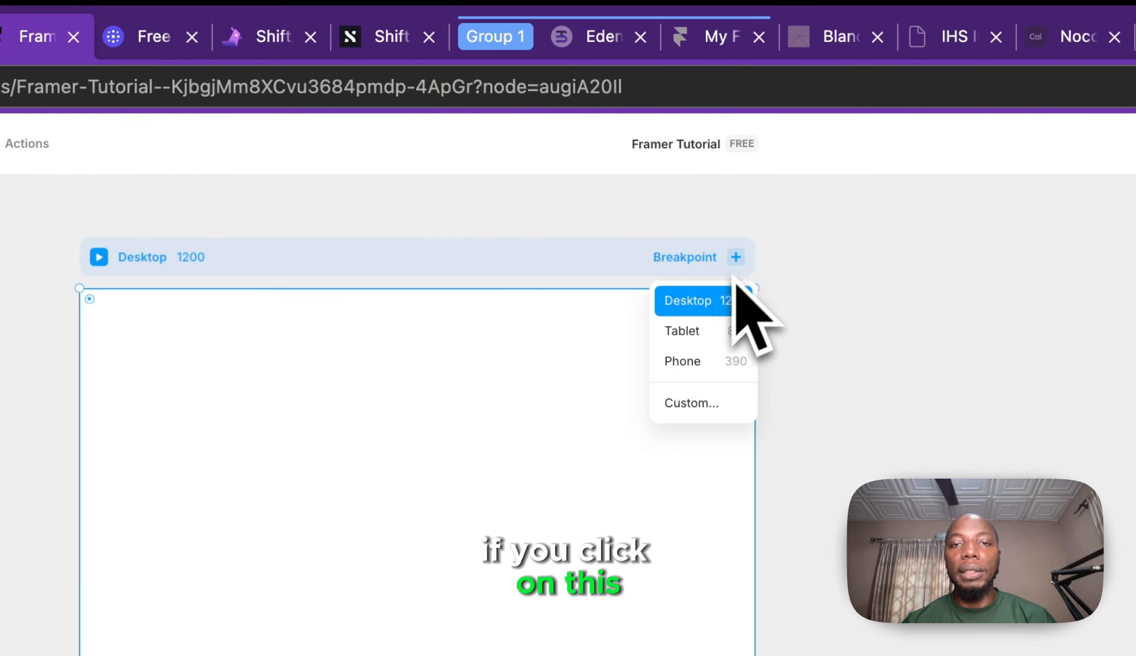
click(715, 332)
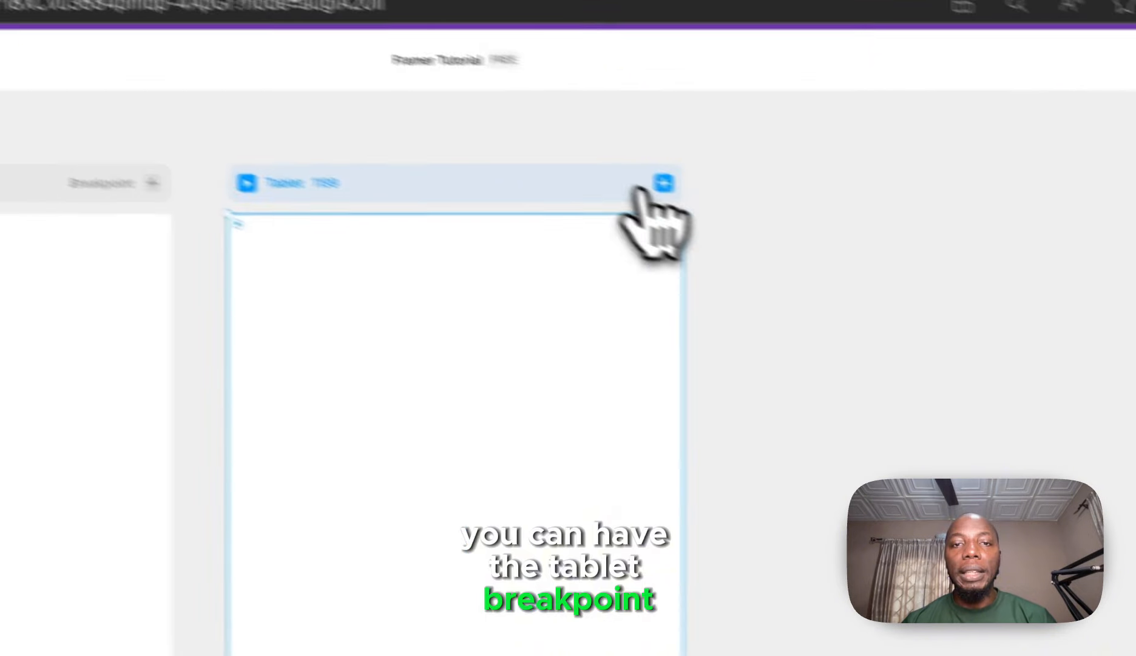
click(663, 183)
click(661, 242)
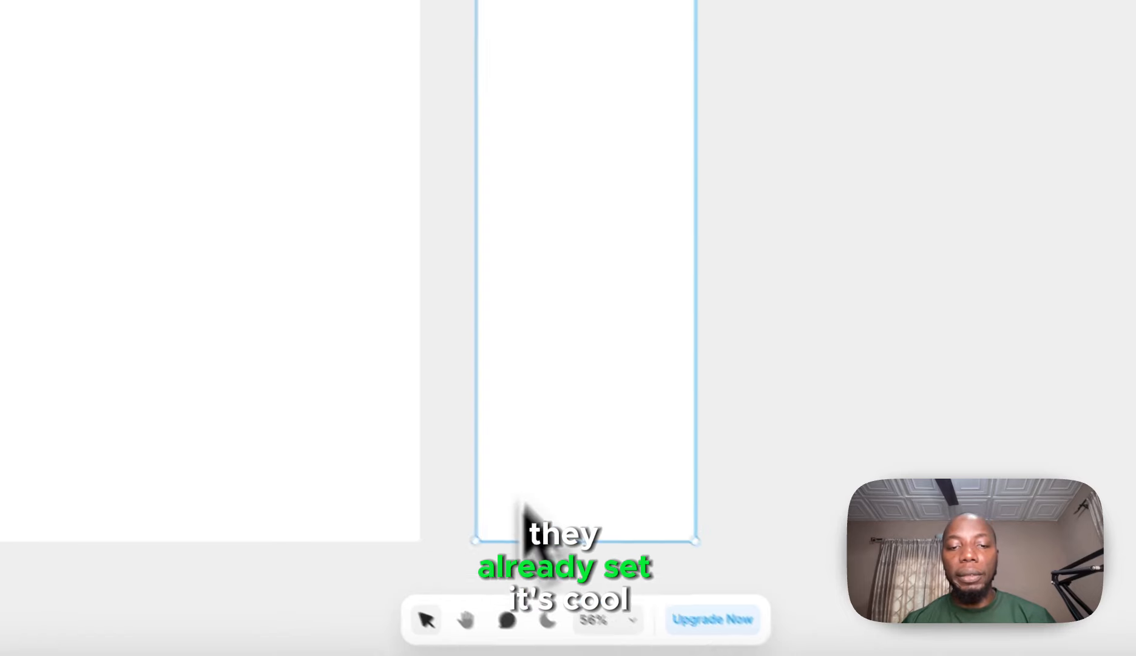
- Insert a Rows layout near the start of the Desktop frame and delete its second inner frame
click(437, 600)
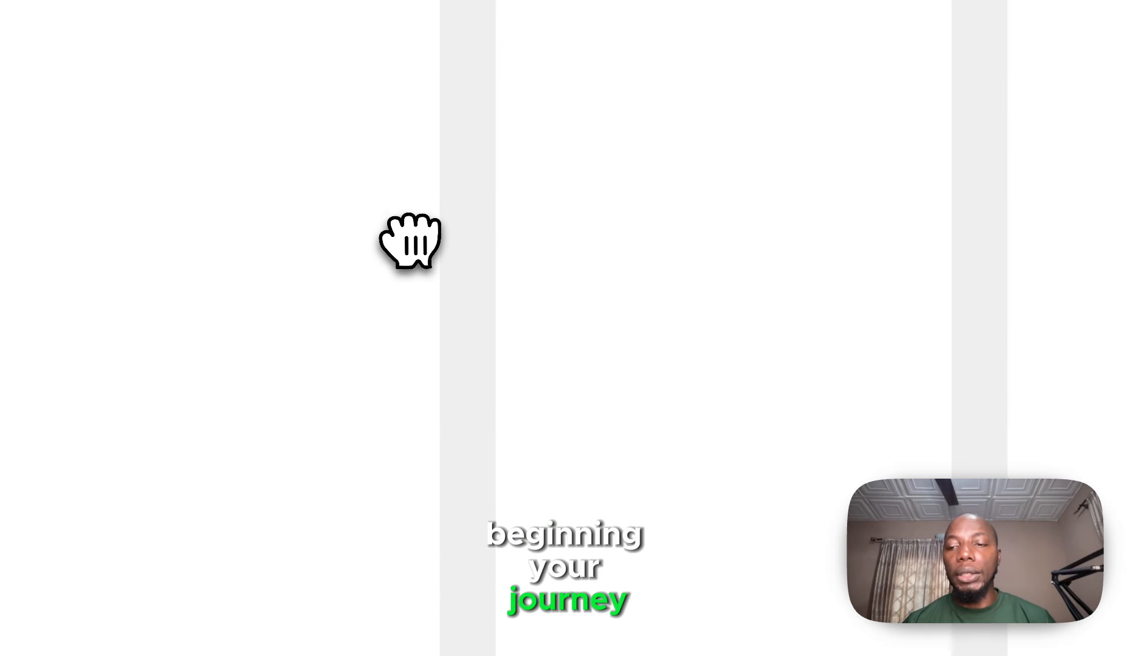
click(612, 600)
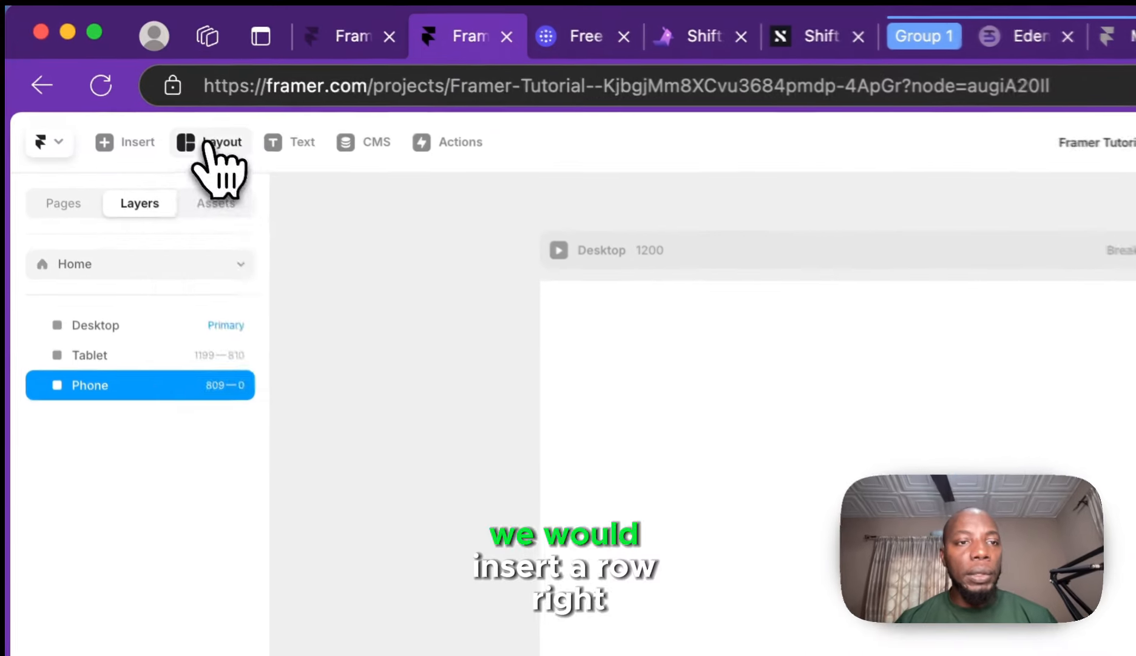
click(111, 72)
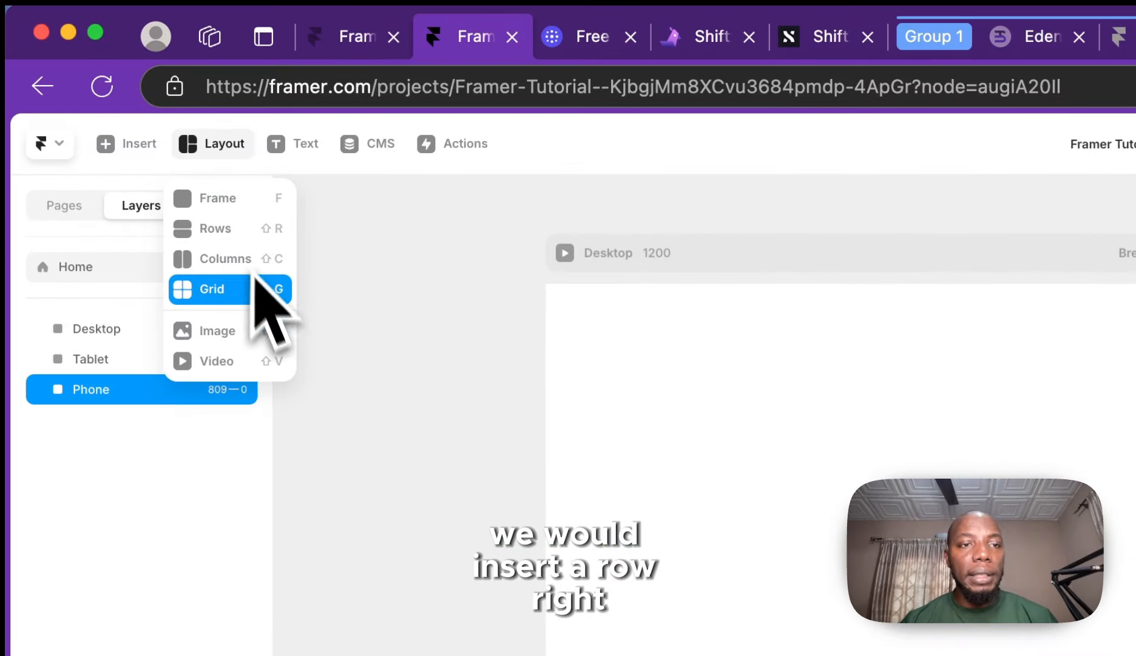
click(238, 237)
drag(632, 344, 1135, 472)
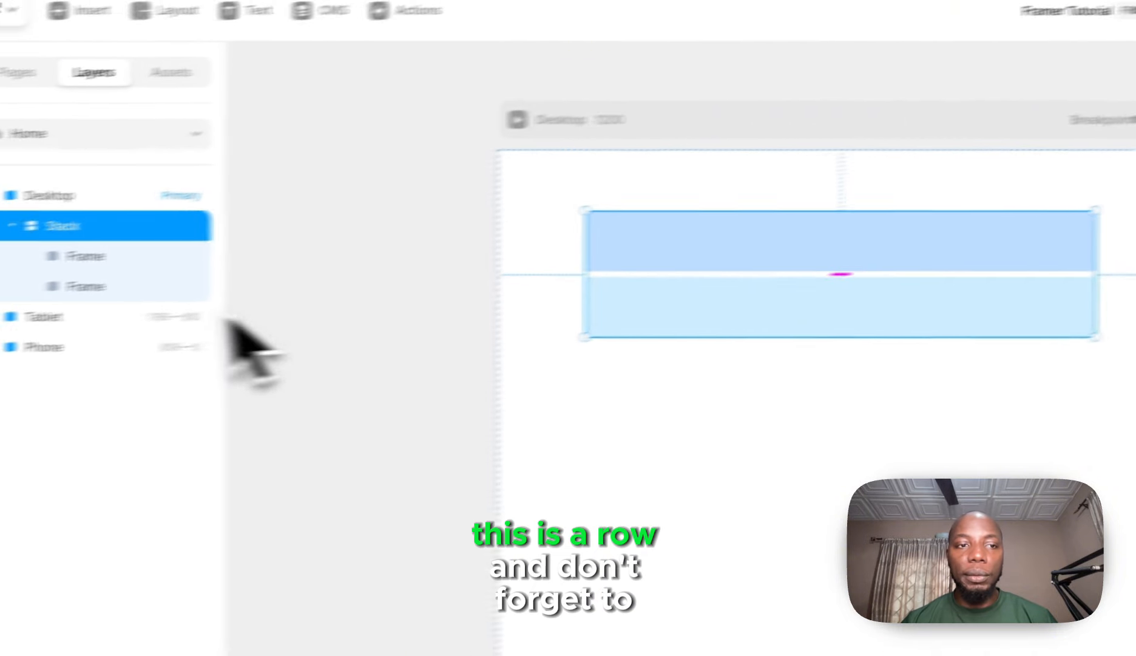
click(134, 278)
key(Delete)
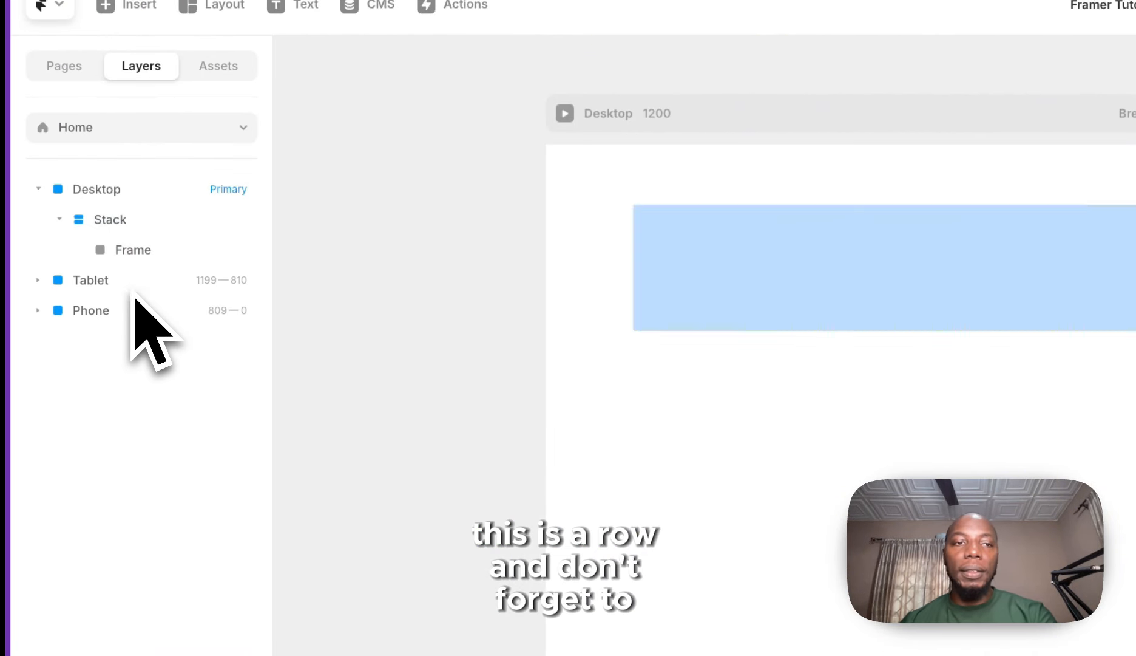
- Rename the new stack layer as Navbar and select the frame inside it
double_click(110, 221)
text(Nav)
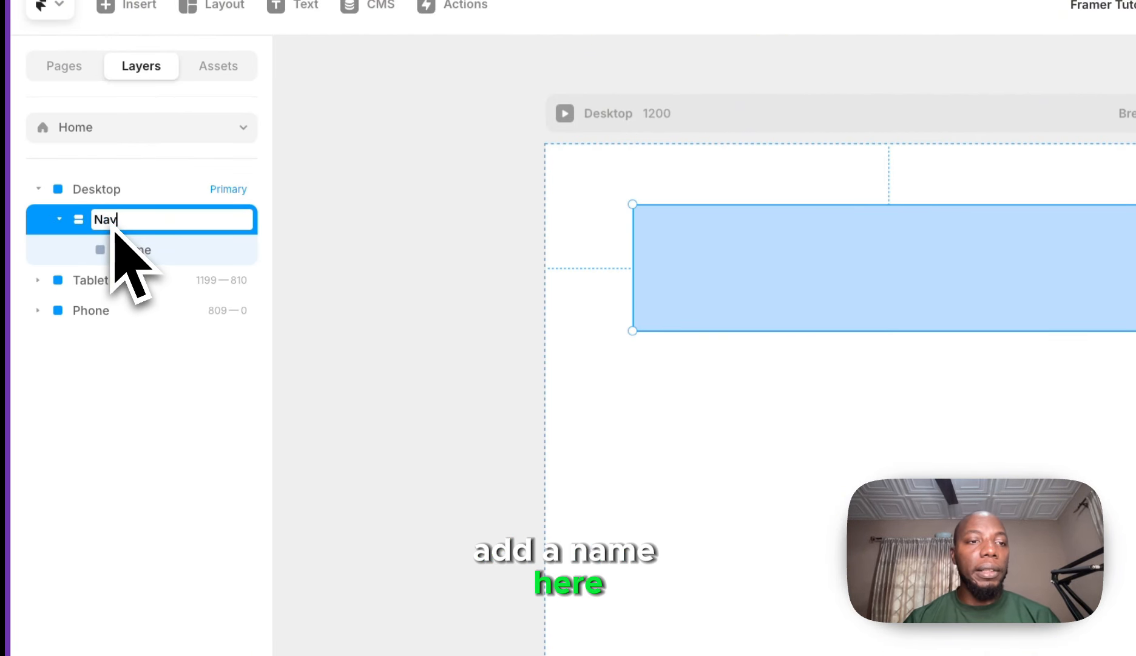
text(bar)
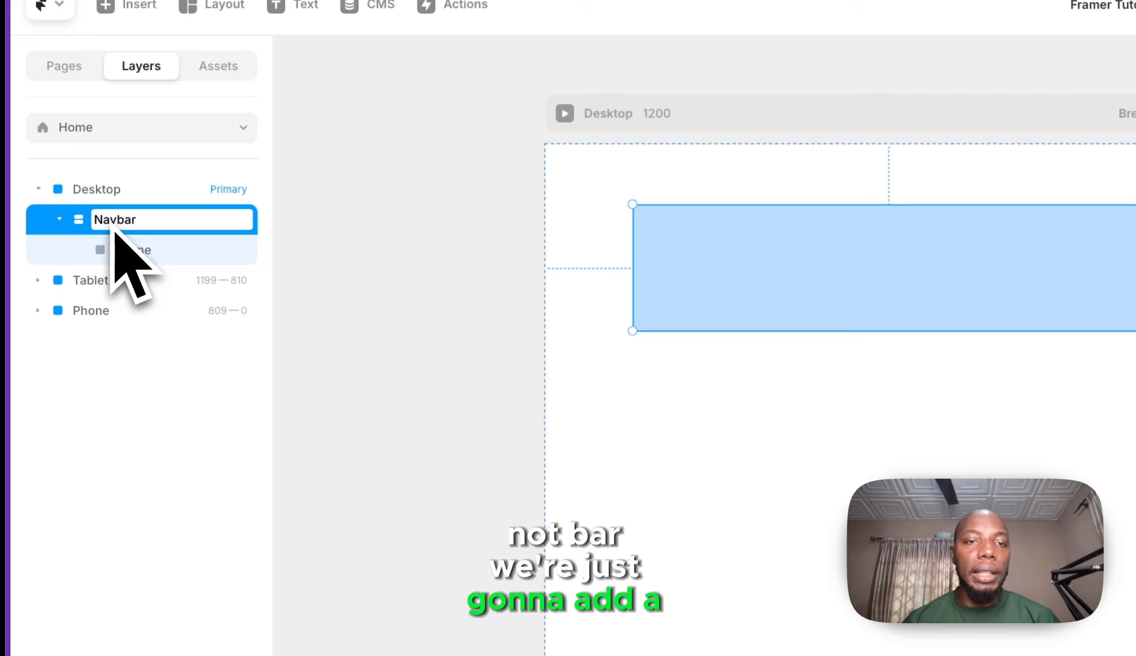
click(707, 480)
click(859, 318)
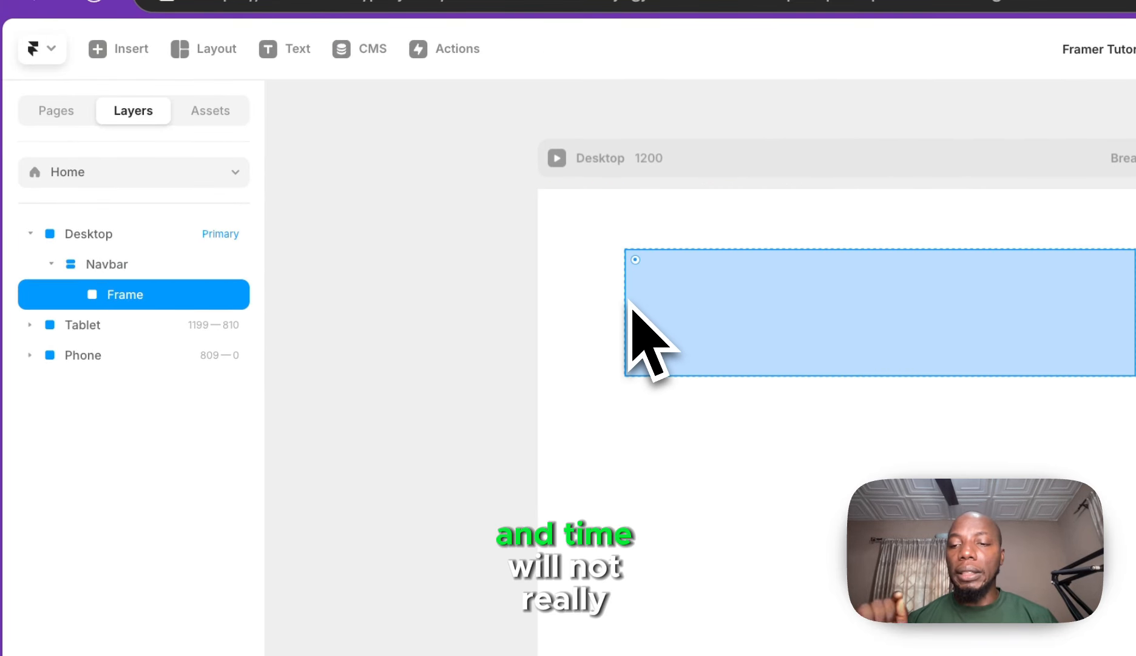
- Examine the project's text, link and color styles in the Framer assets
click(217, 112)
scroll(147, 551, down, 10)
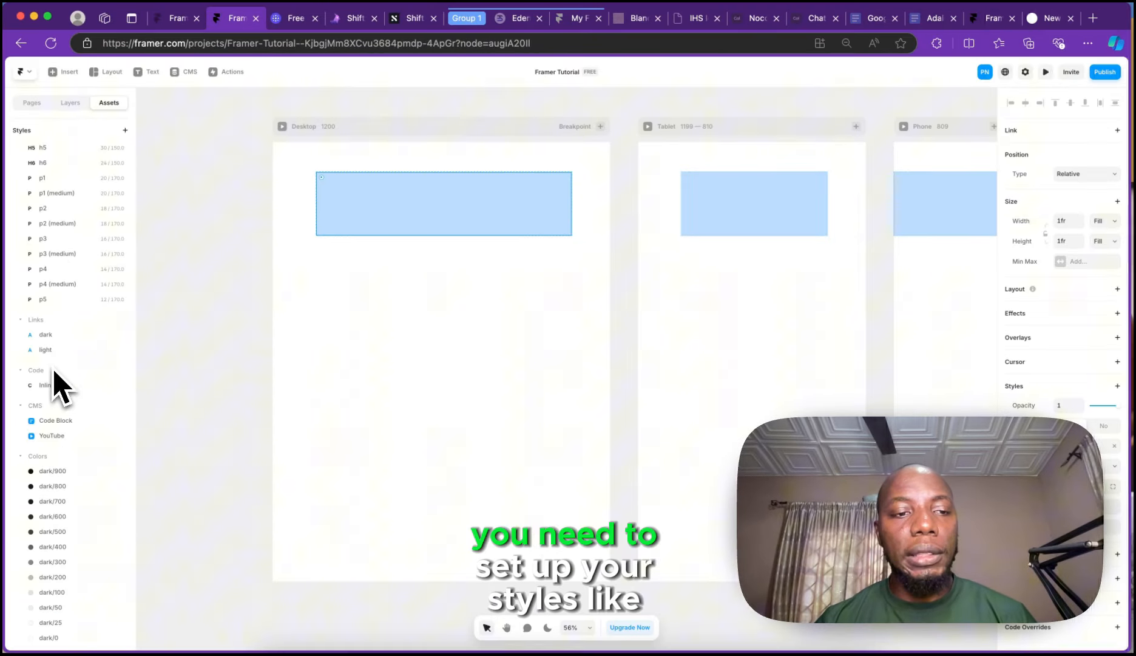
scroll(60, 394, down, 6)
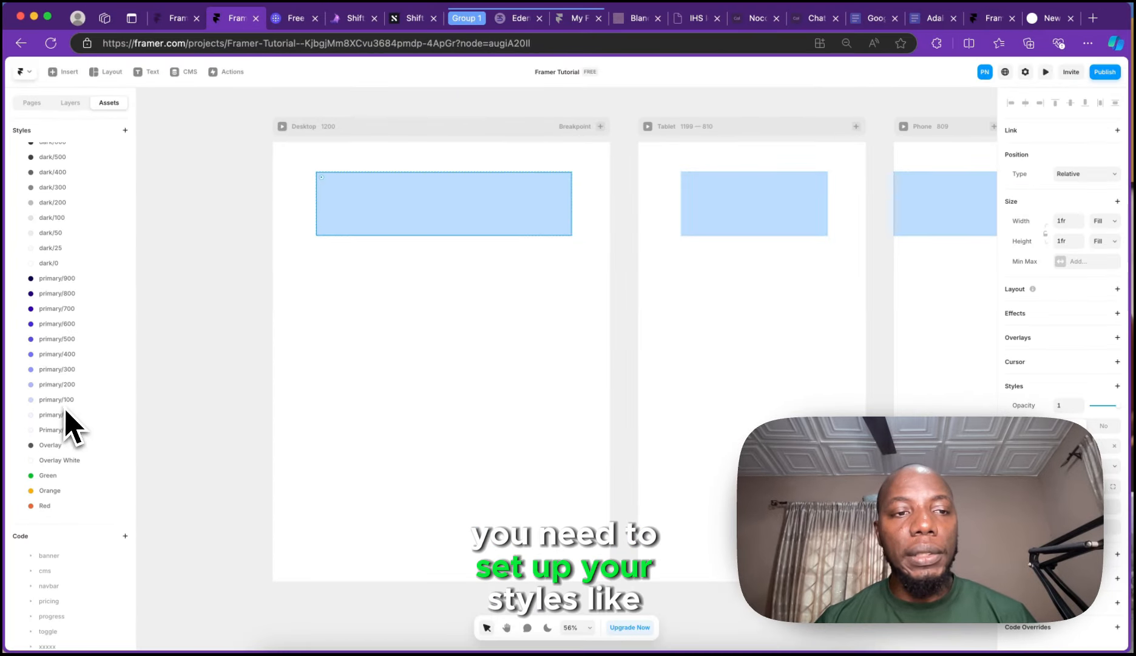
scroll(37, 242, up, 2)
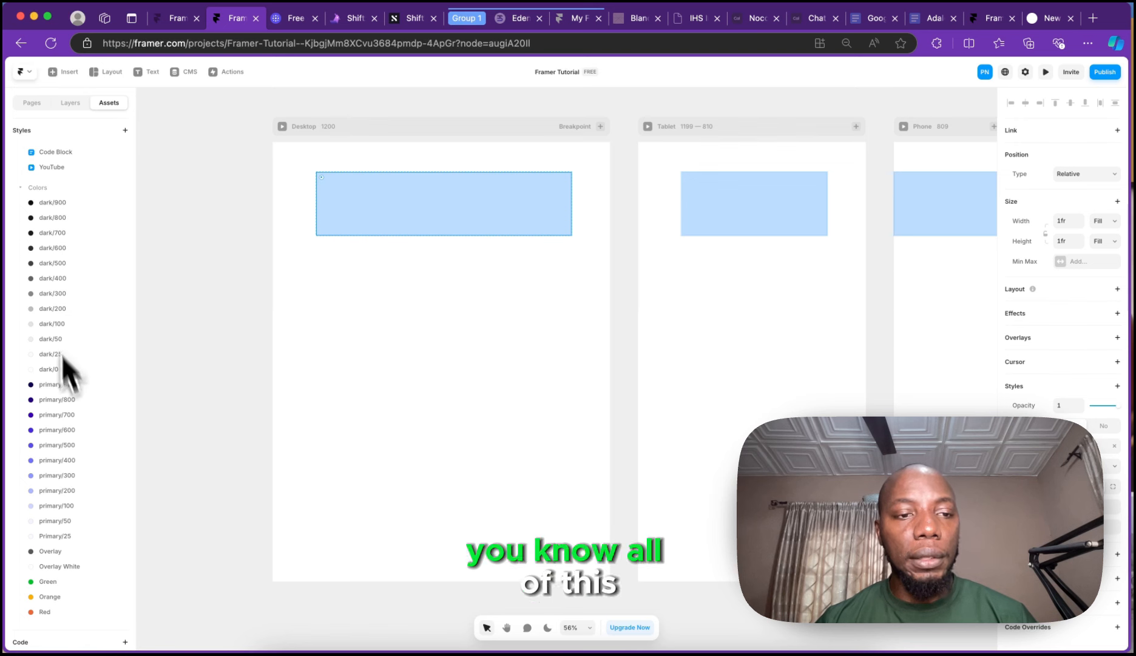
scroll(71, 507, down, 2)
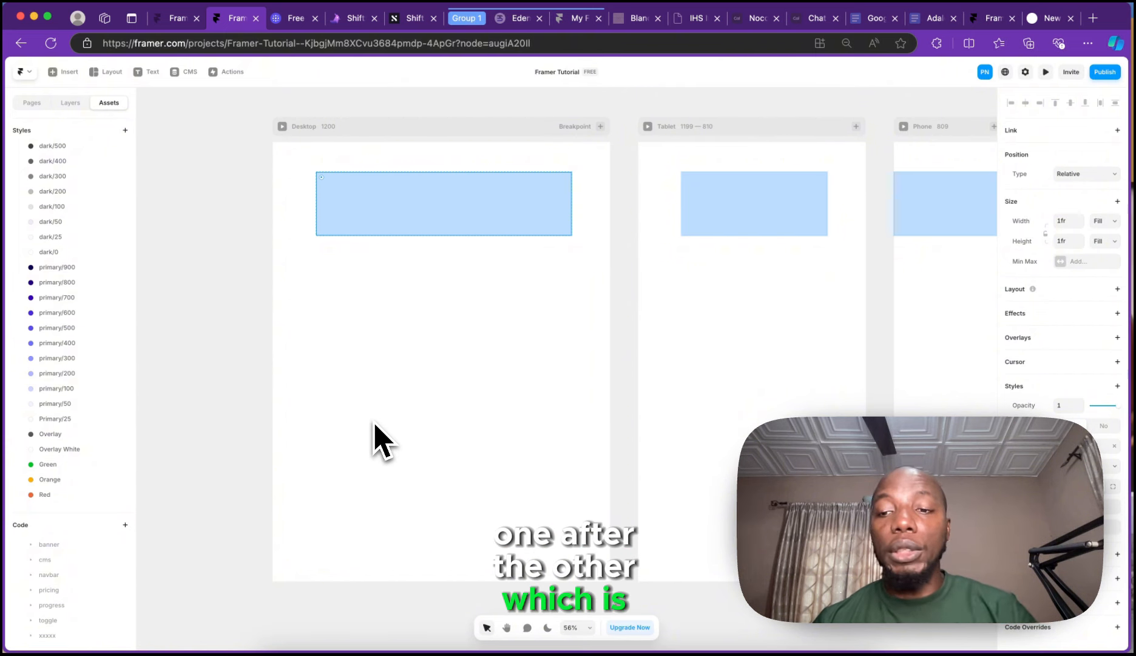
- Set the height of the frame inside the Navbar to a fixed 48
scroll(48, 182, up, 5)
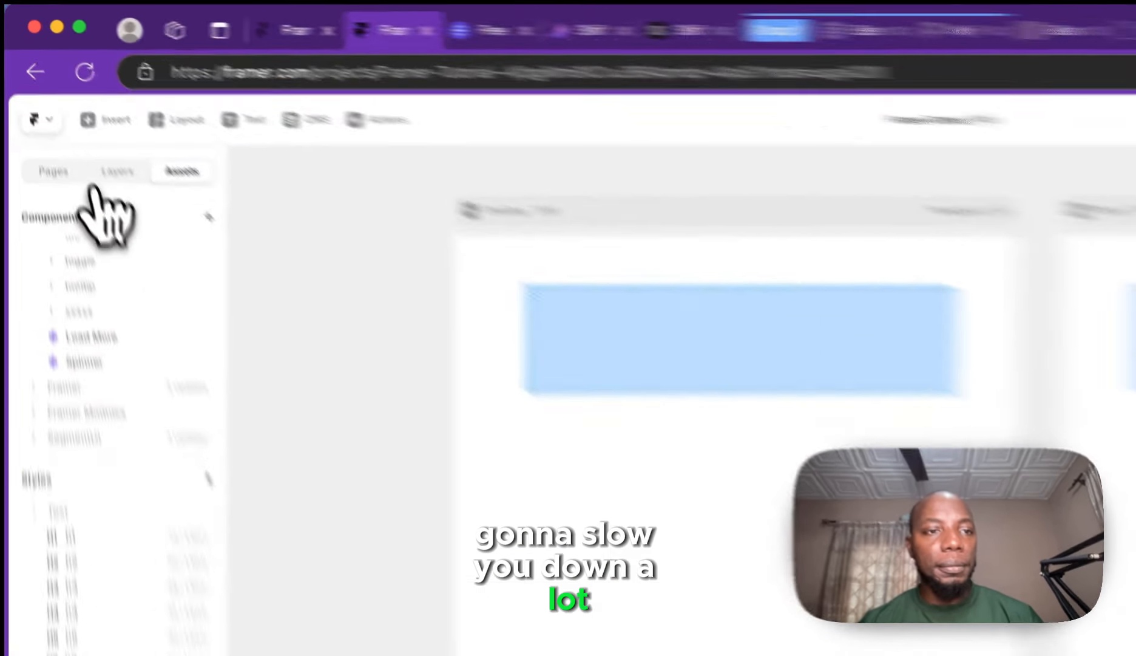
click(85, 178)
click(114, 177)
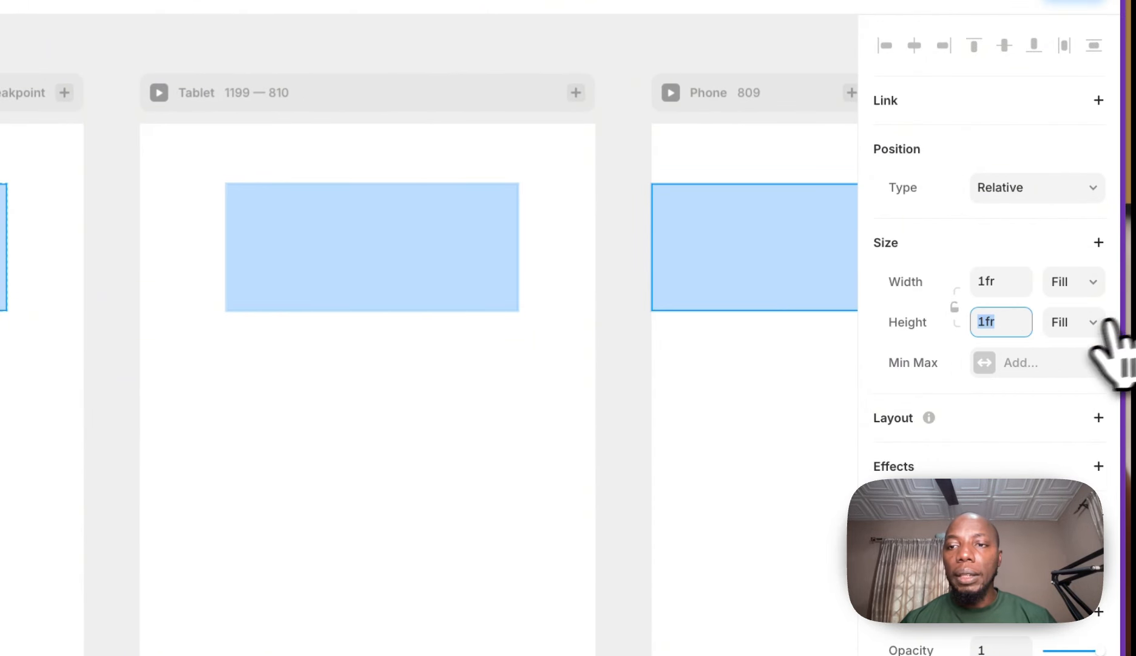
key(Tab)
click(1071, 264)
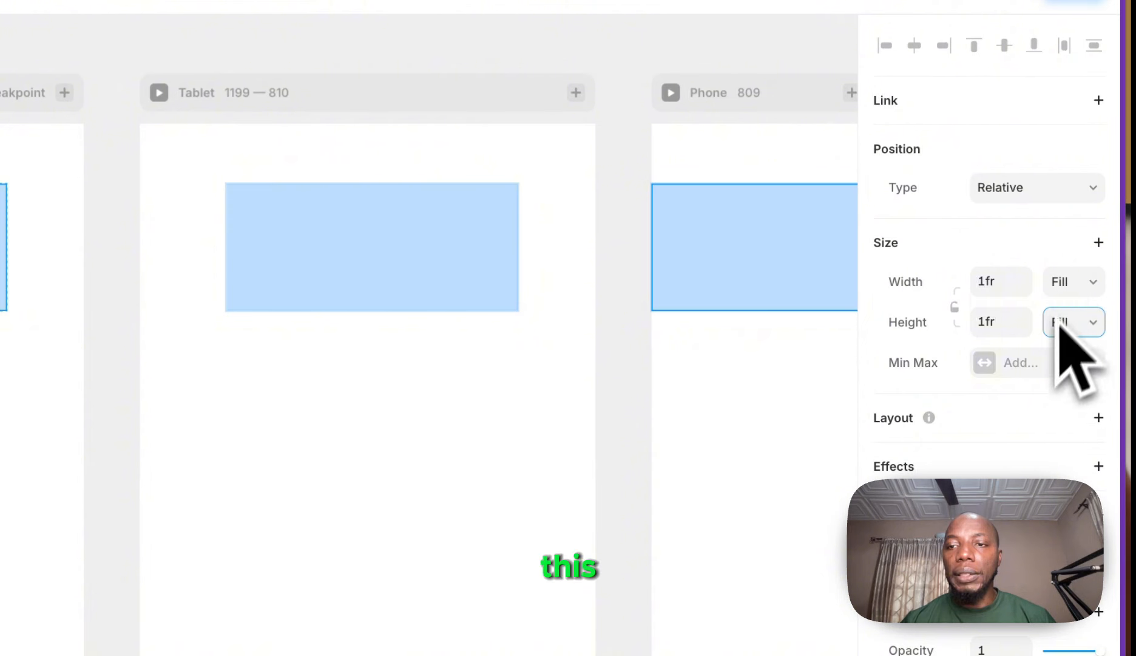
click(992, 324)
text(4)
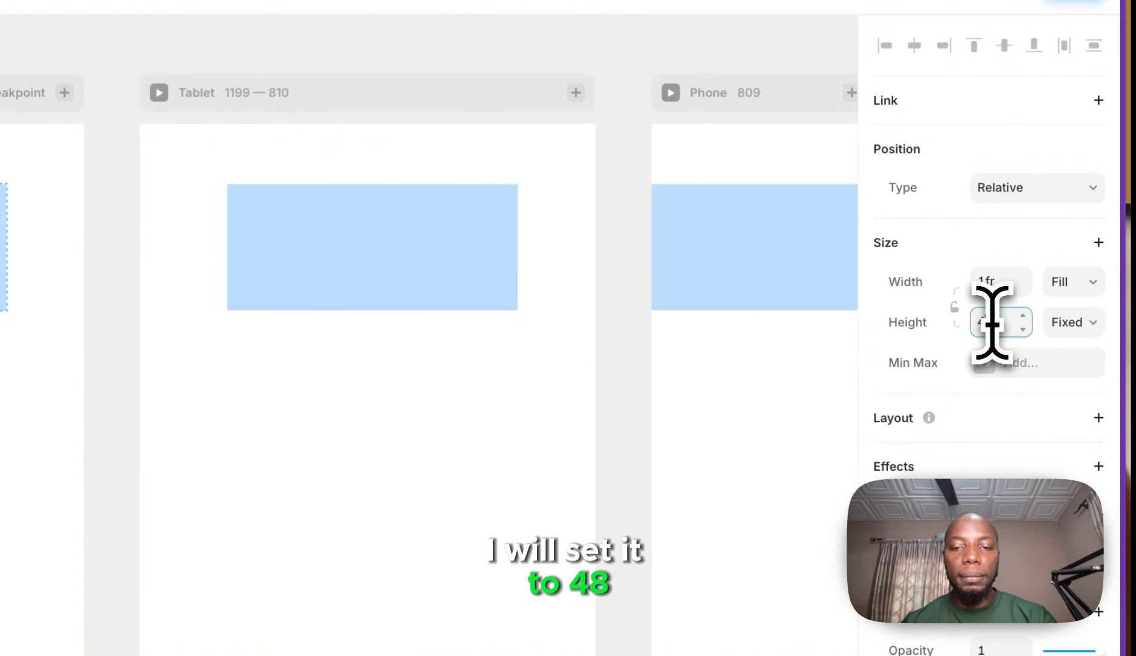
text(8)
key(Return)
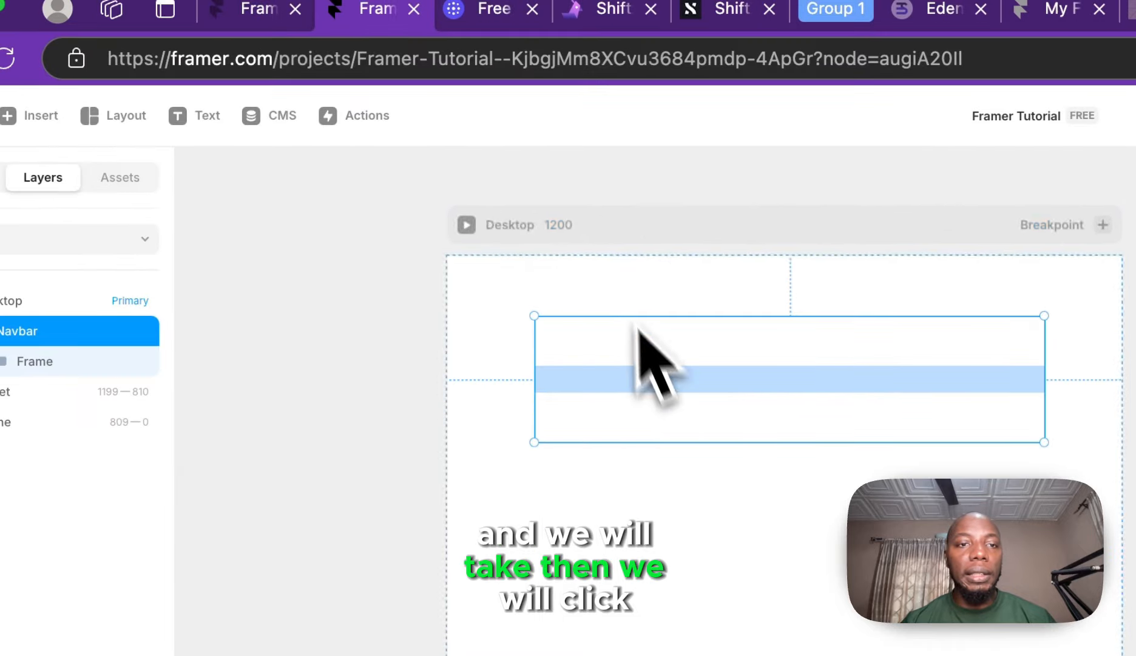
- Add a vertical stack layout to the Desktop page with its distribution set to Start
click(29, 303)
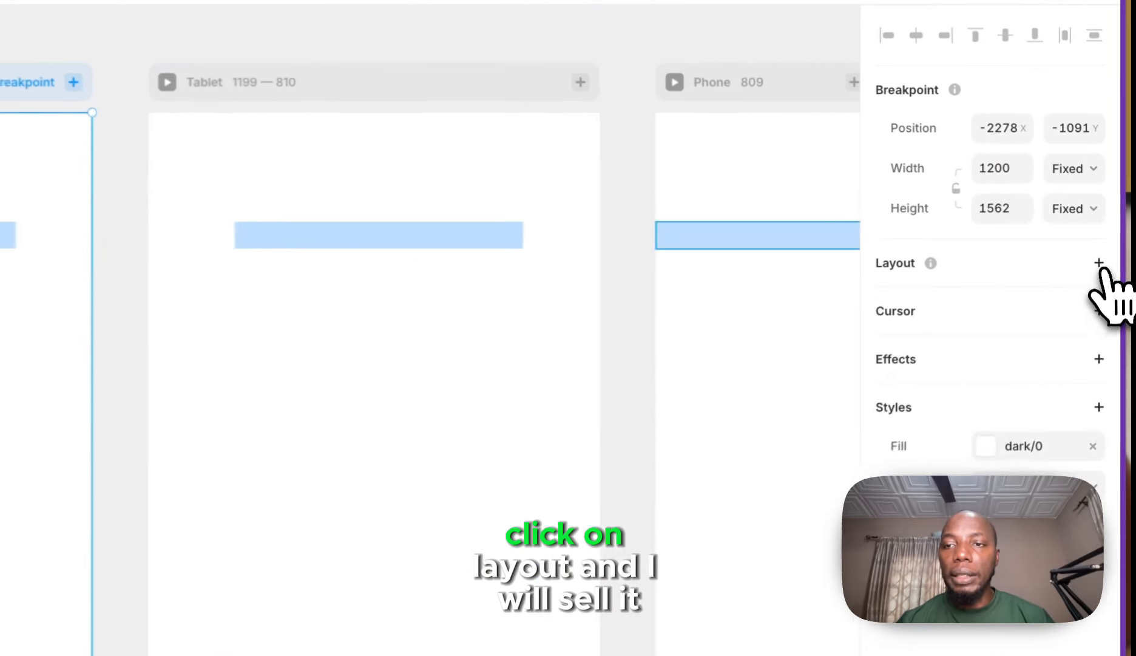
click(1118, 218)
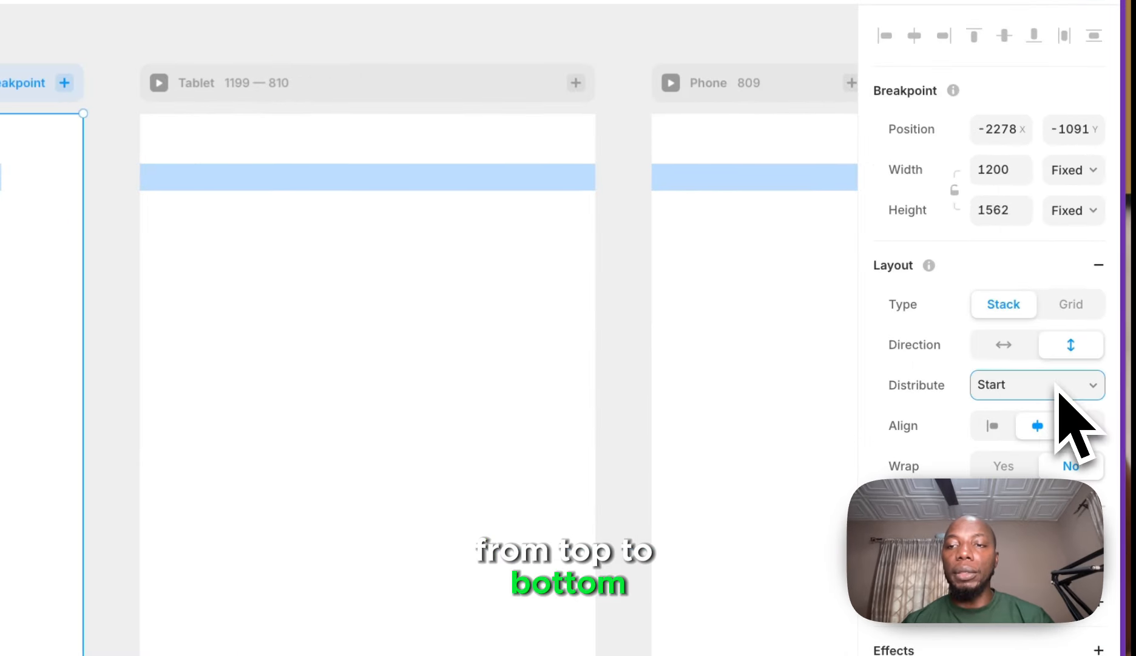
click(1096, 278)
click(1096, 280)
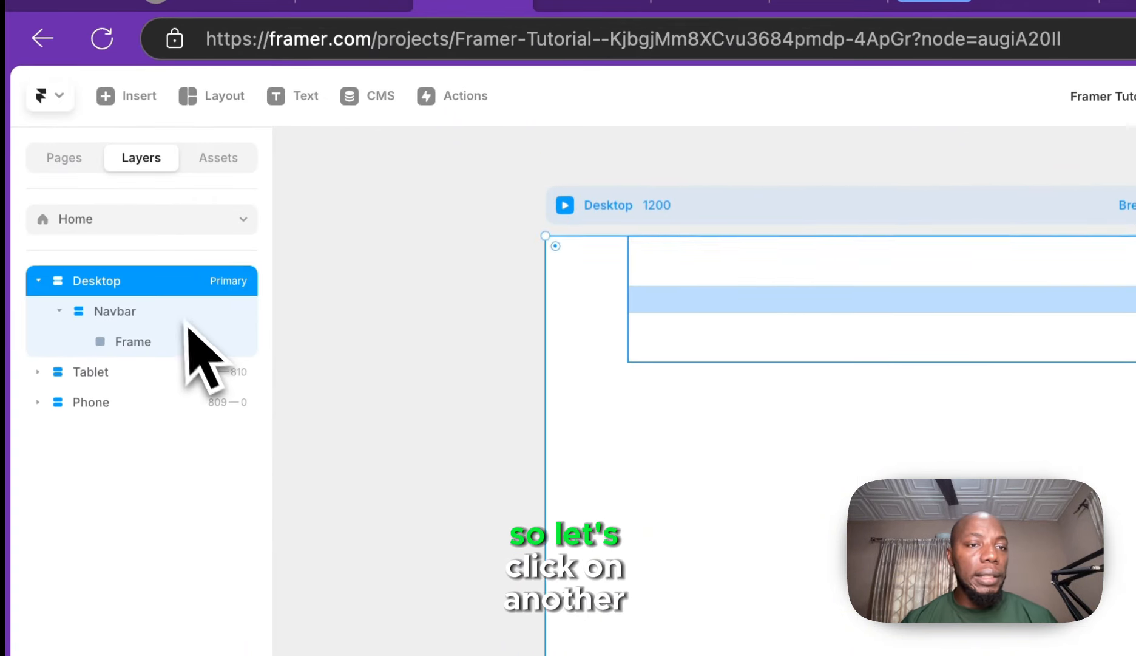
- Set the Navbar's height to Fit Content and its width to Fill
click(180, 312)
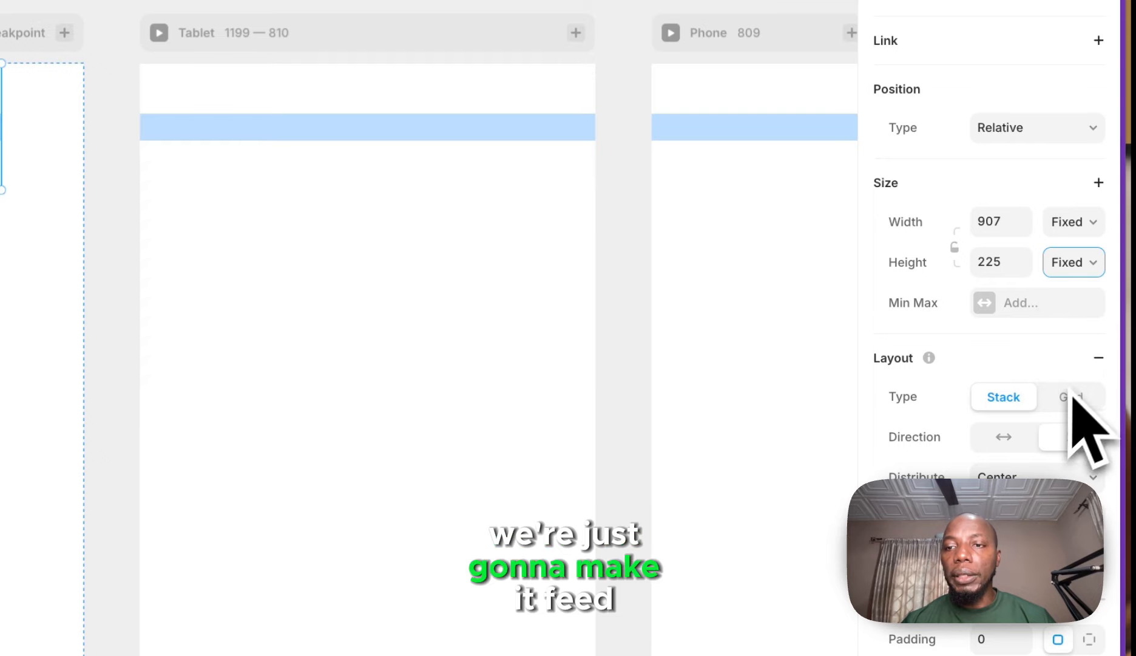
click(1073, 362)
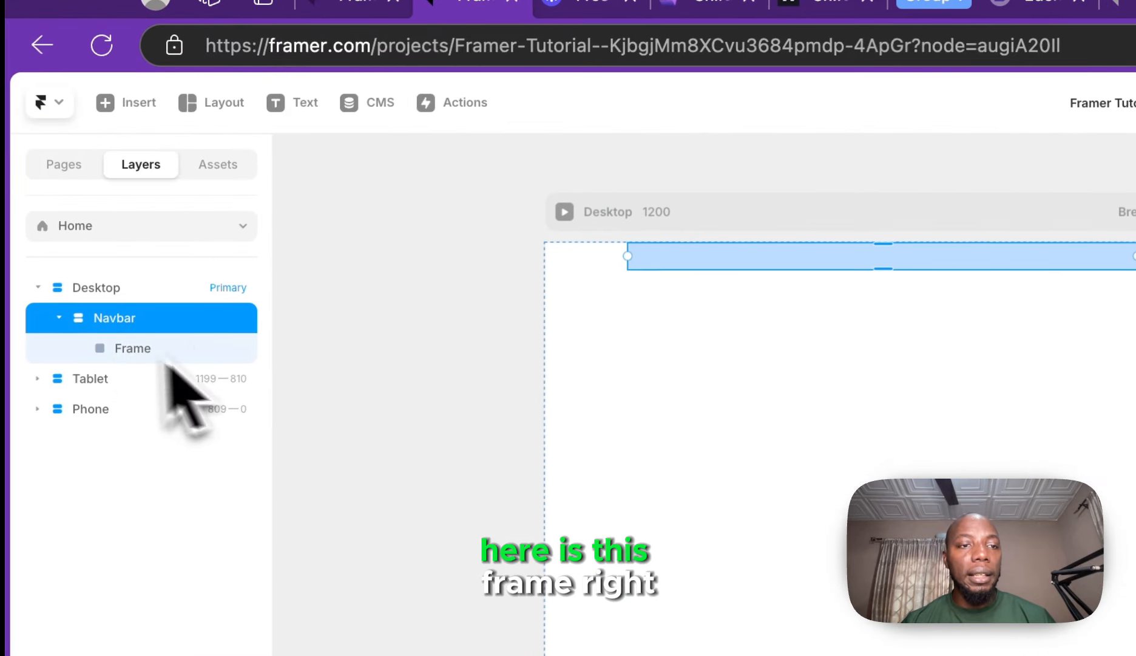
click(197, 345)
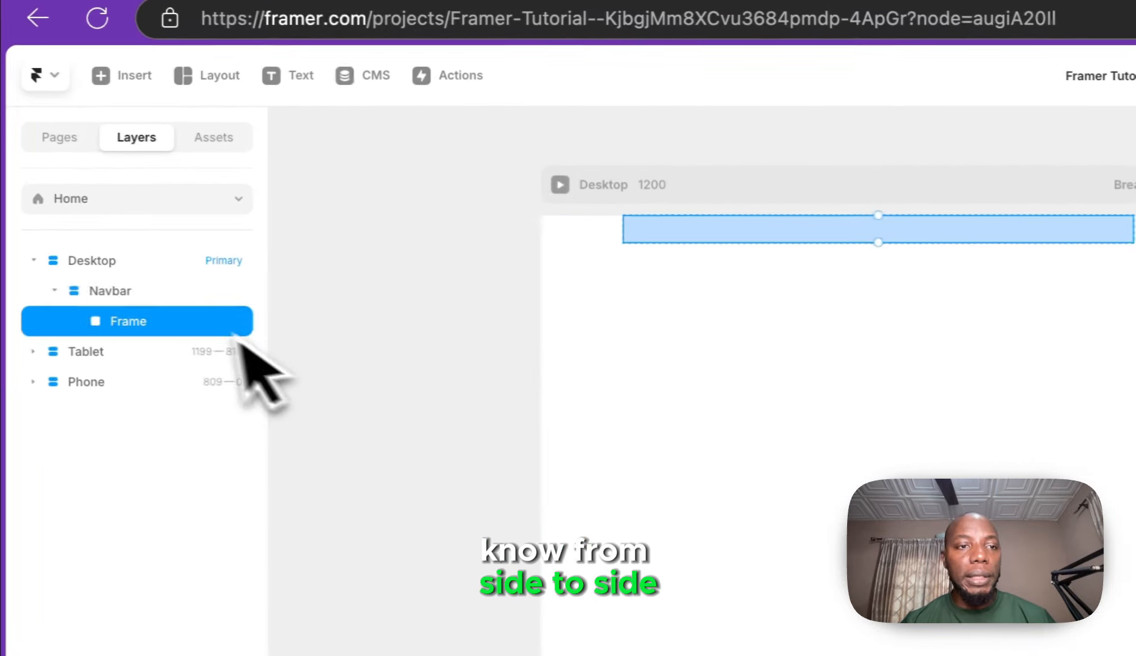
click(187, 301)
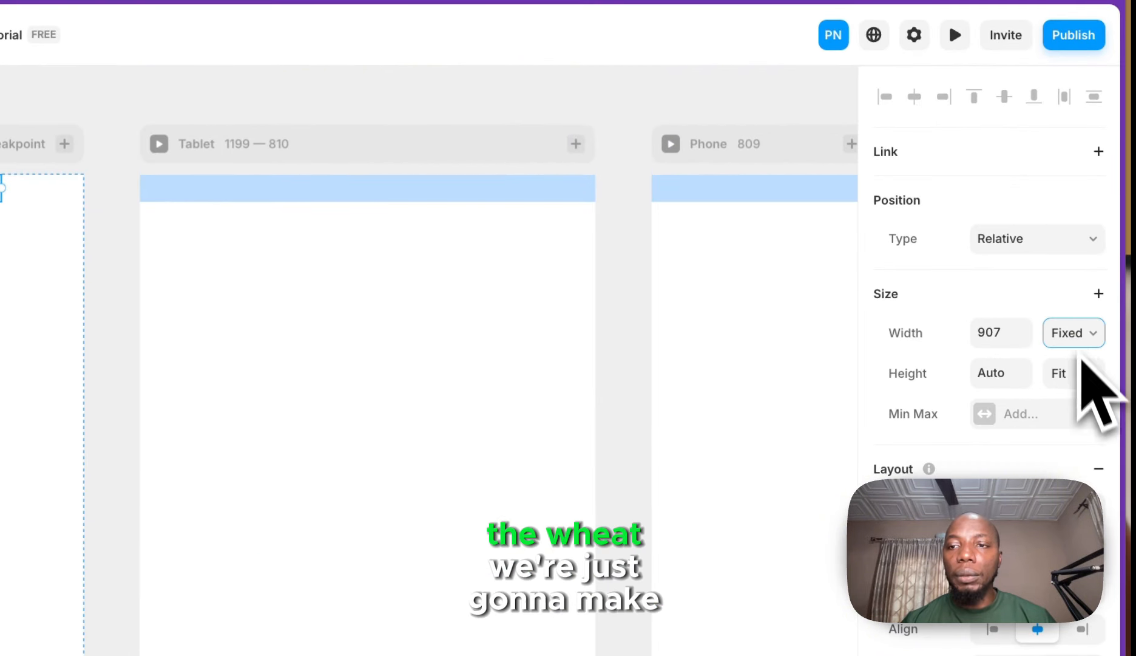
click(1074, 335)
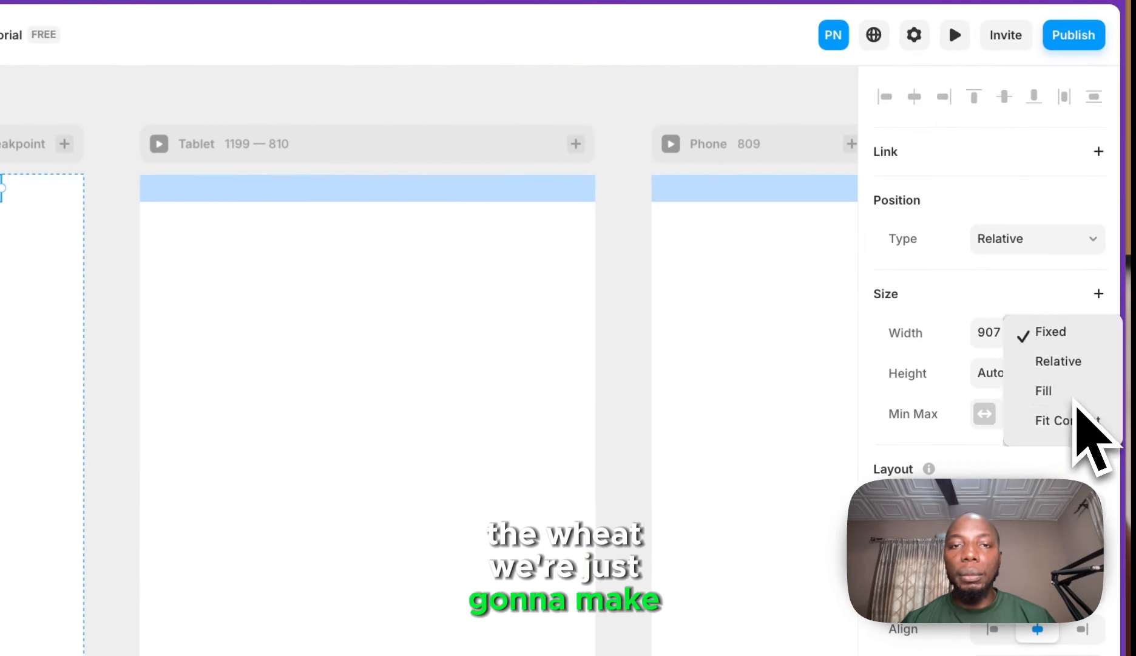
click(1078, 390)
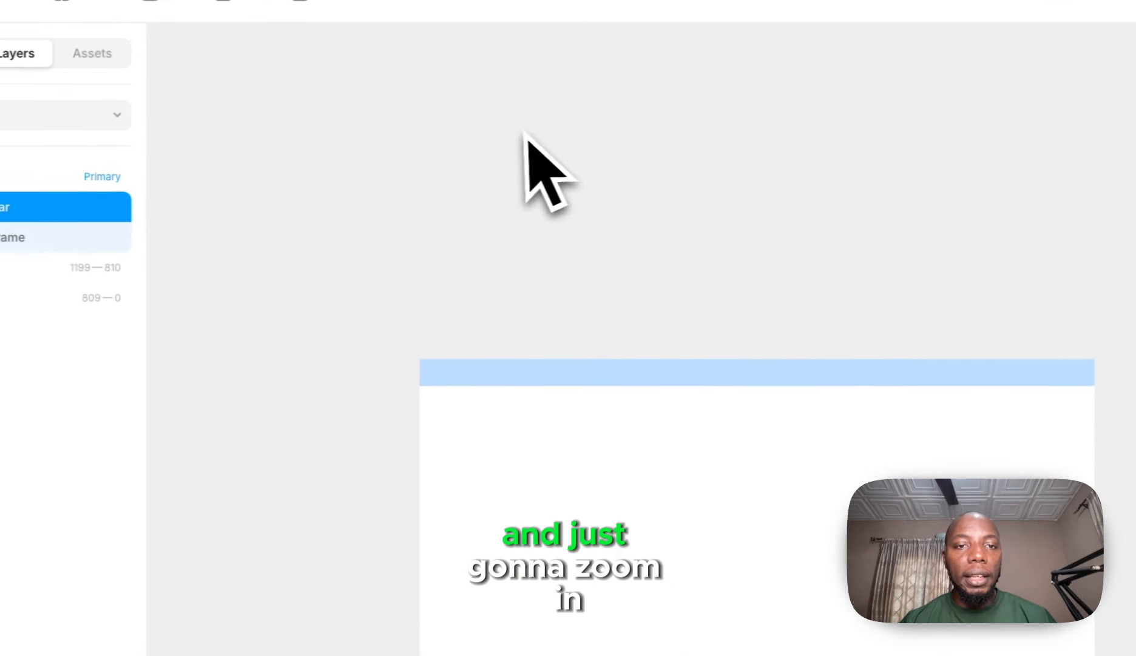
- Zoom the canvas to 100% and rearrange the breakpoint frames on the canvas
scroll(483, 319, down, 5)
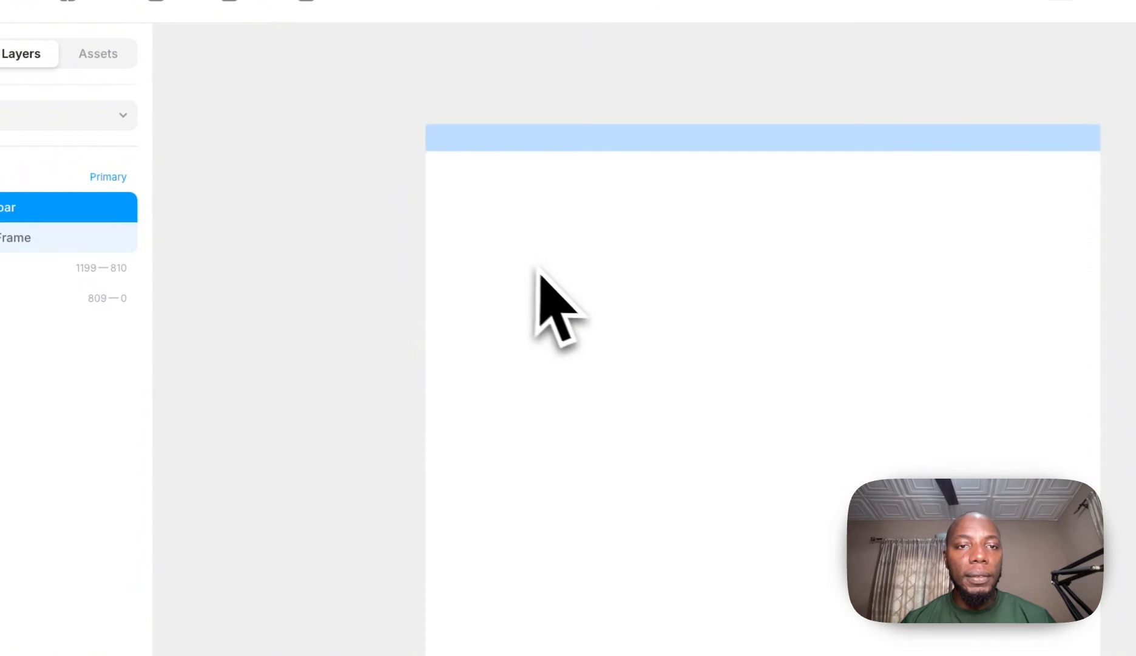
scroll(562, 228, up, 8)
scroll(571, 364, down, 1)
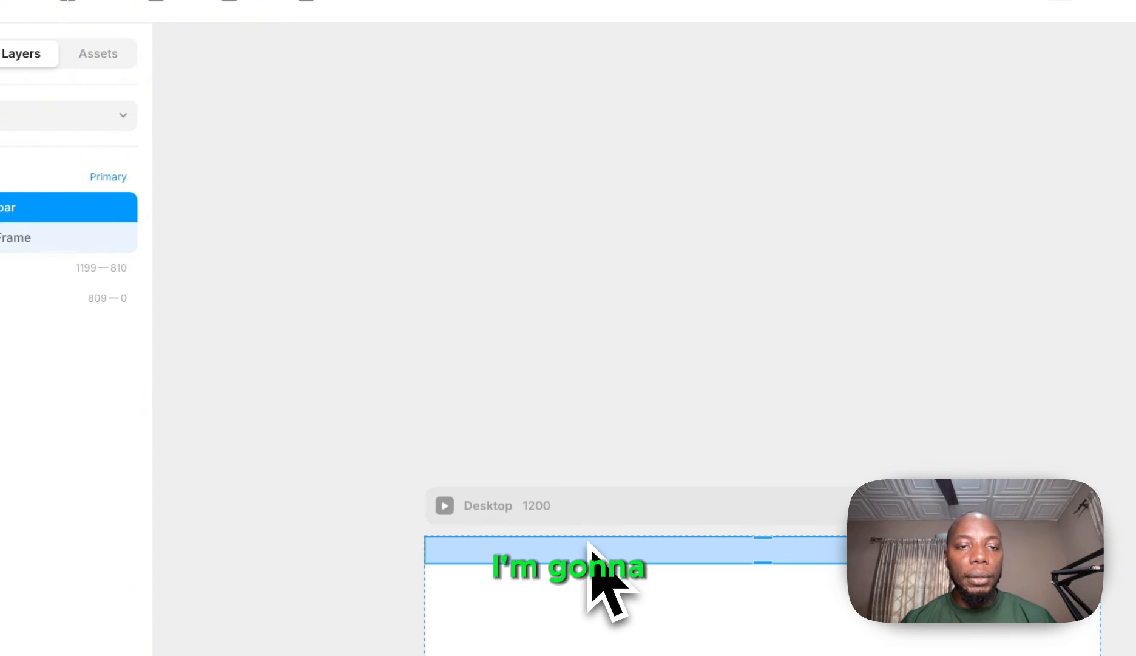
scroll(588, 540, up, 1)
scroll(588, 545, down, 1)
drag(637, 505, 639, 299)
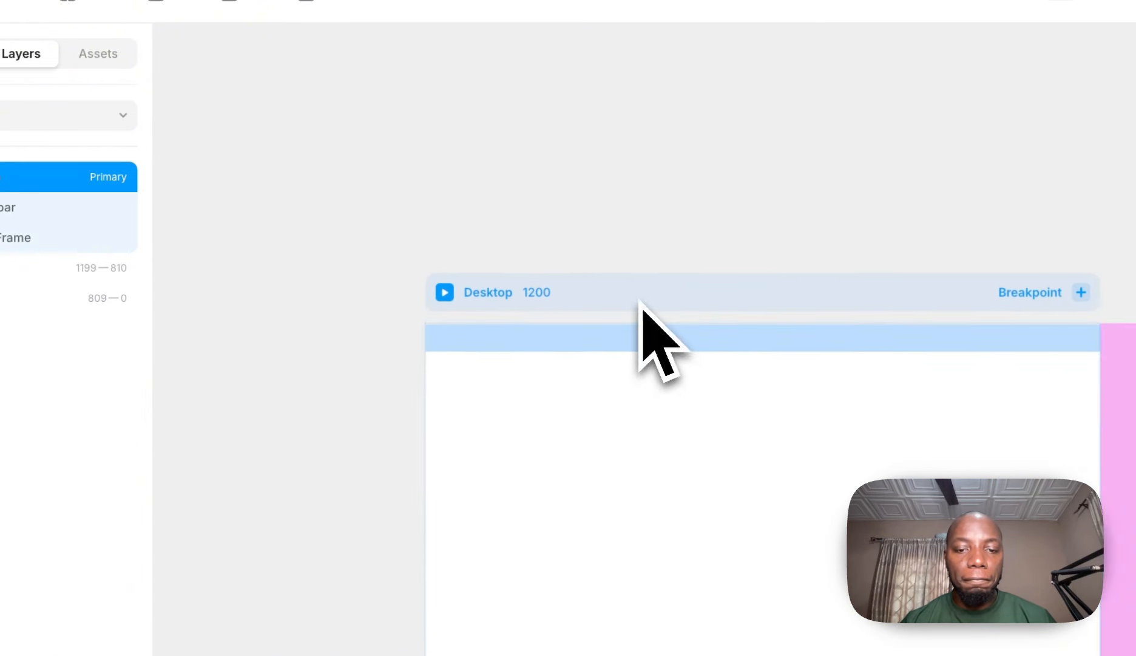
click(687, 600)
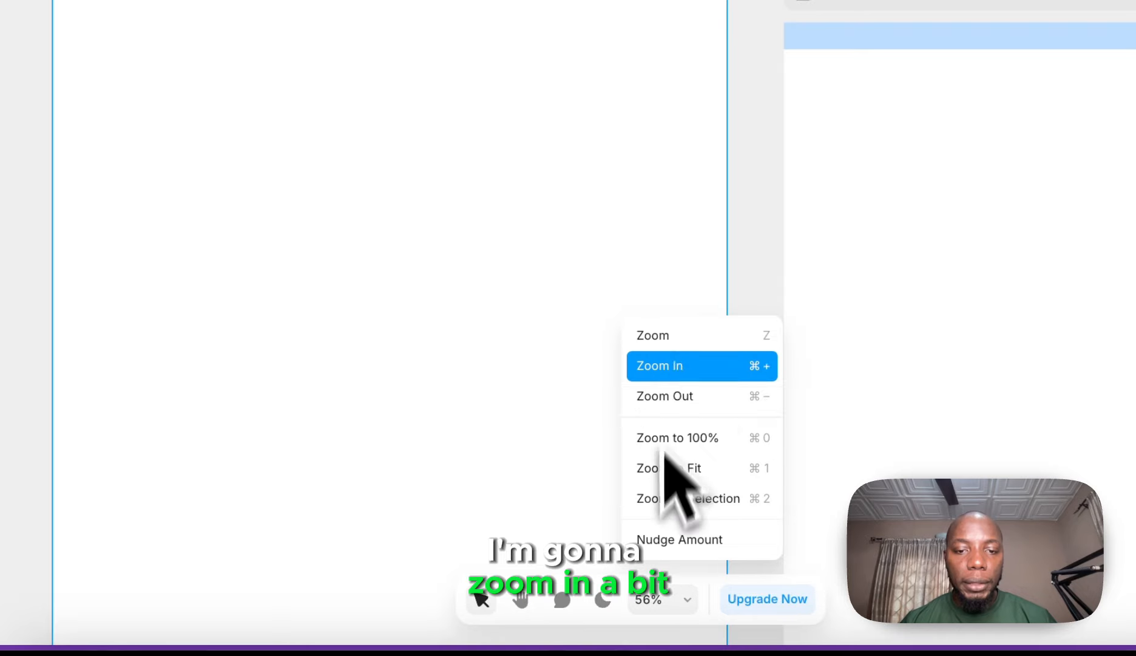
click(717, 438)
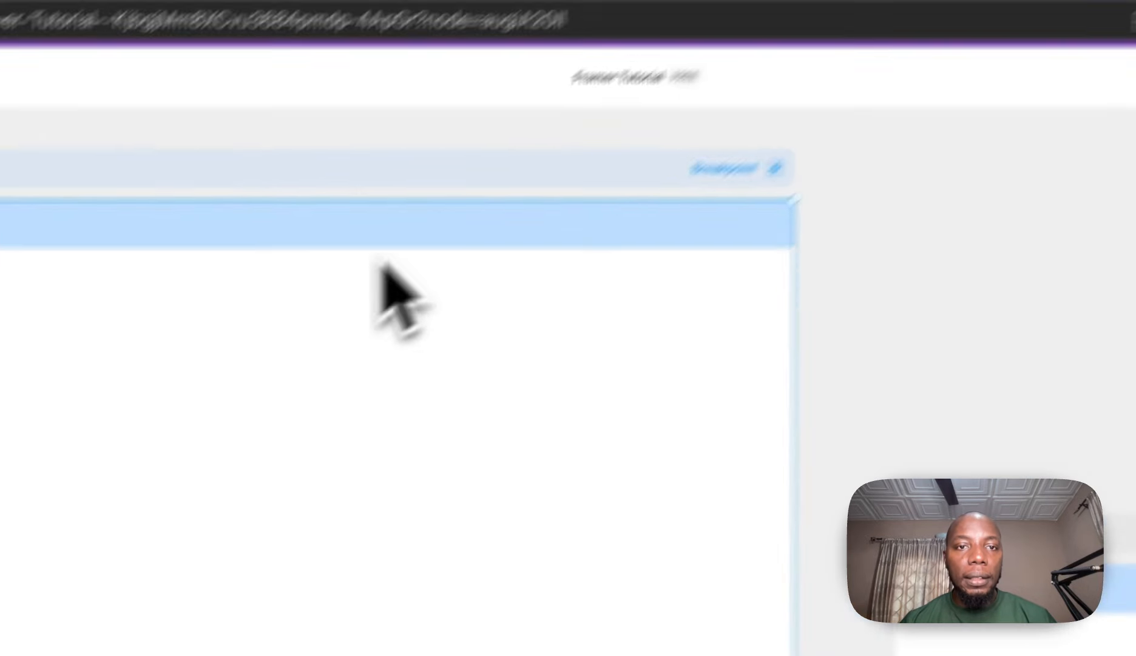
drag(406, 173, 641, 261)
drag(562, 370, 1132, 389)
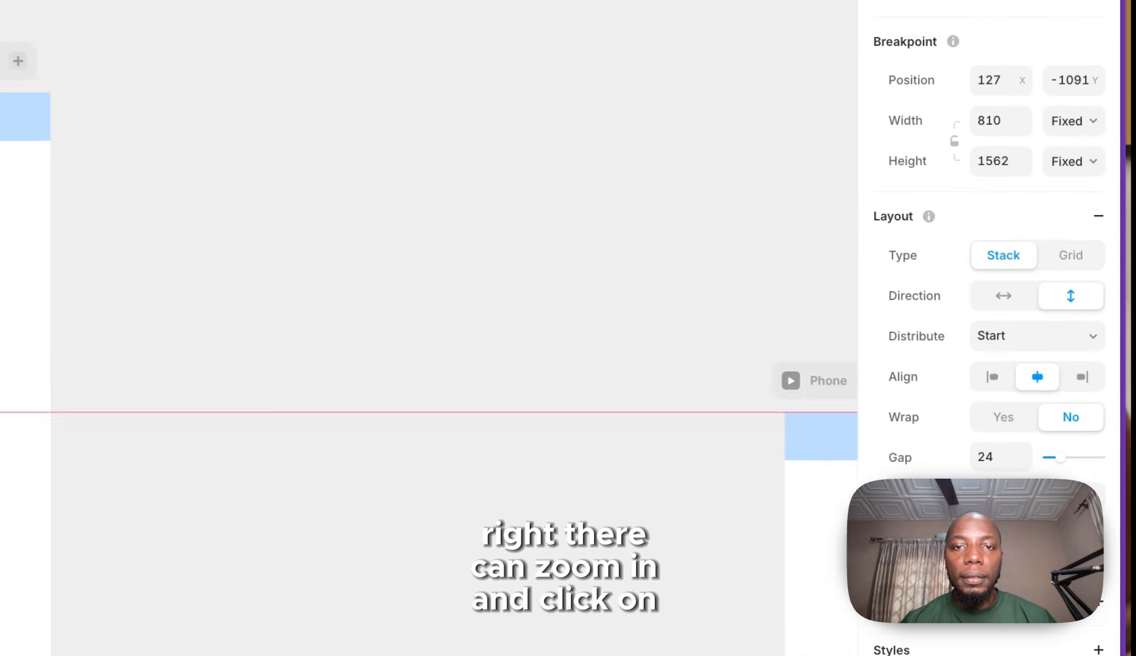
drag(370, 269, 880, 322)
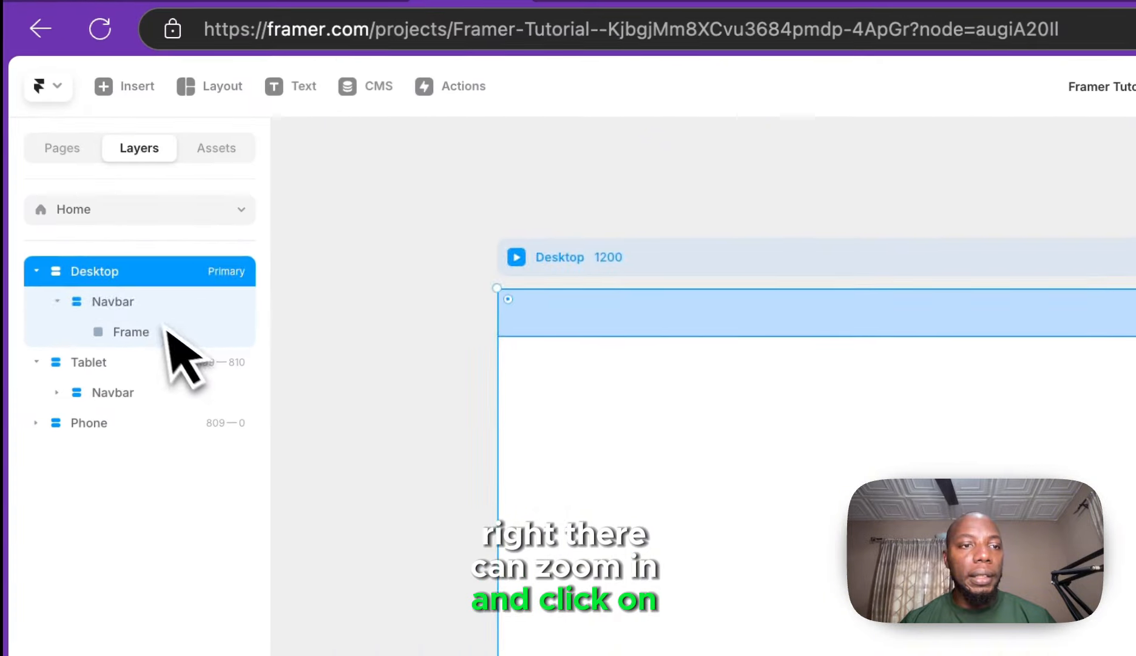
- Switch the Desktop Navbar's height sizing to Fixed
click(176, 302)
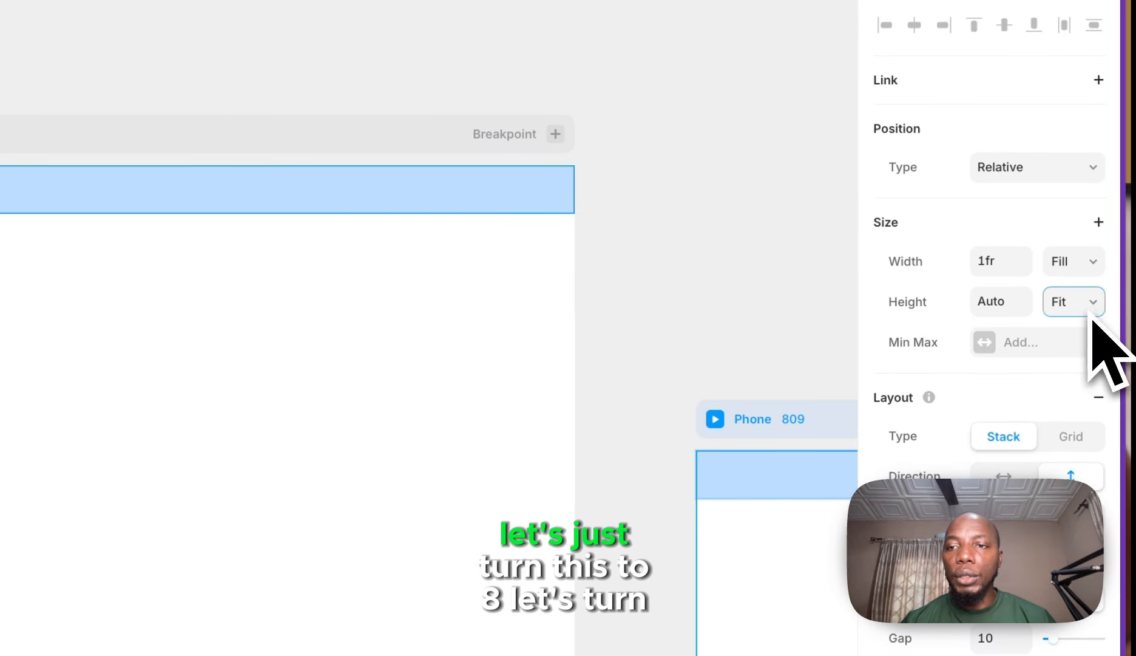
click(1073, 301)
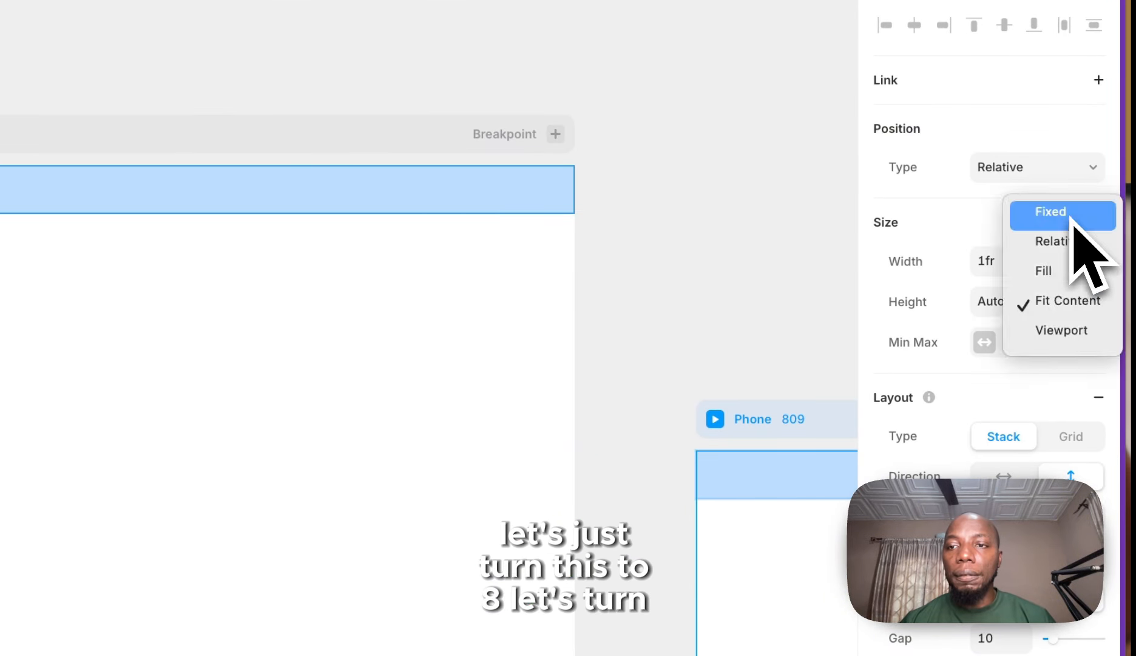
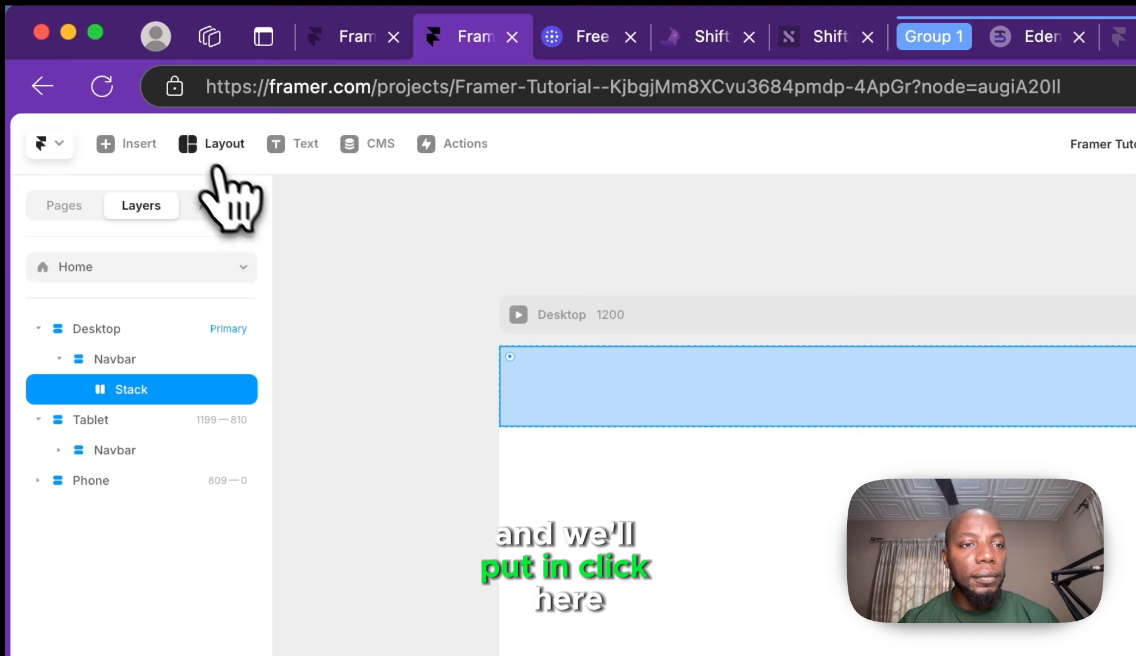
click(213, 149)
click(251, 229)
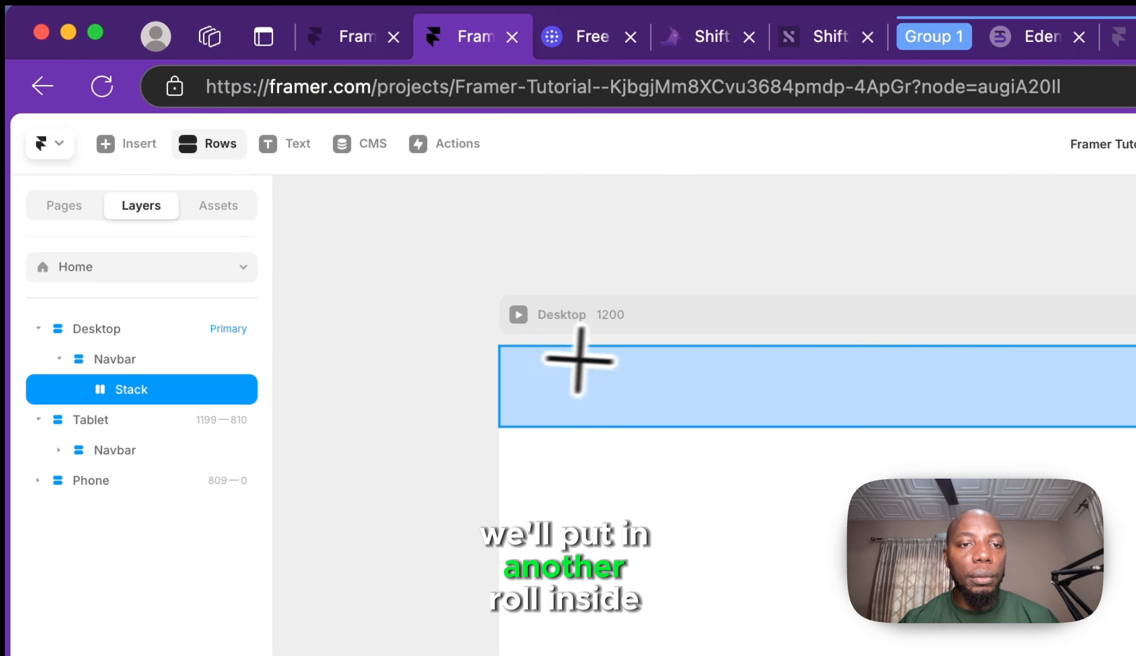
mouse_move(839, 414)
mouse_down()
mouse_move(966, 422)
mouse_move(819, 389)
mouse_move(599, 375)
mouse_up()
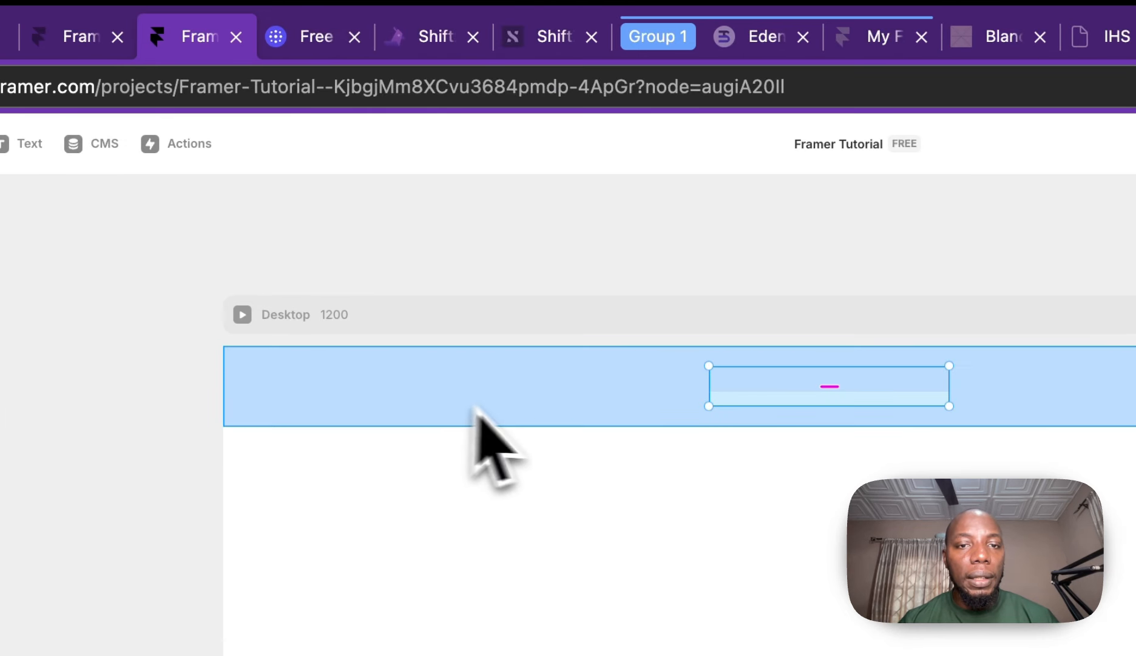
double_click(841, 380)
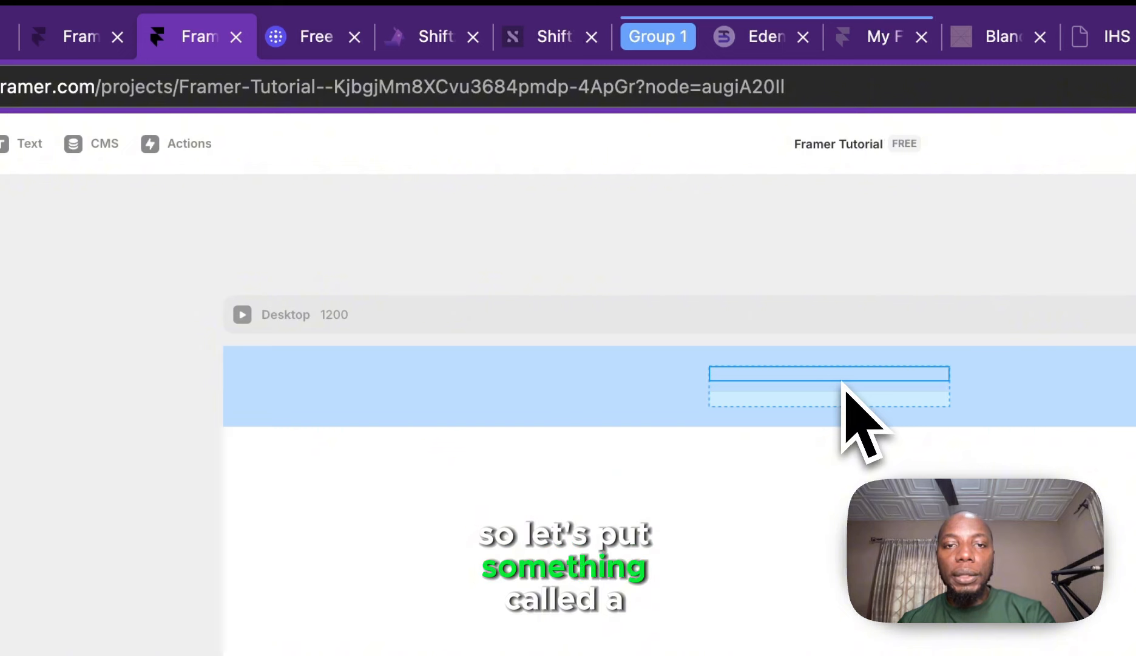
key(Delete)
- Draw a Frame inside the Navbar's stack and duplicate it twice to make three side-by-side frames
click(215, 143)
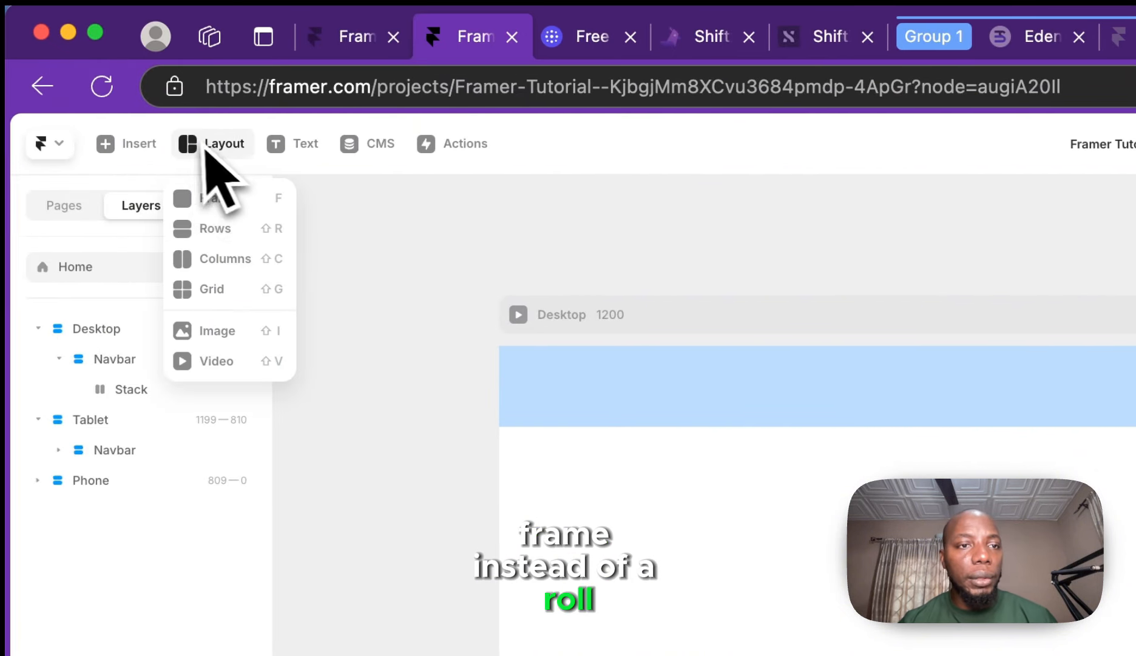
click(224, 197)
drag(557, 371, 922, 428)
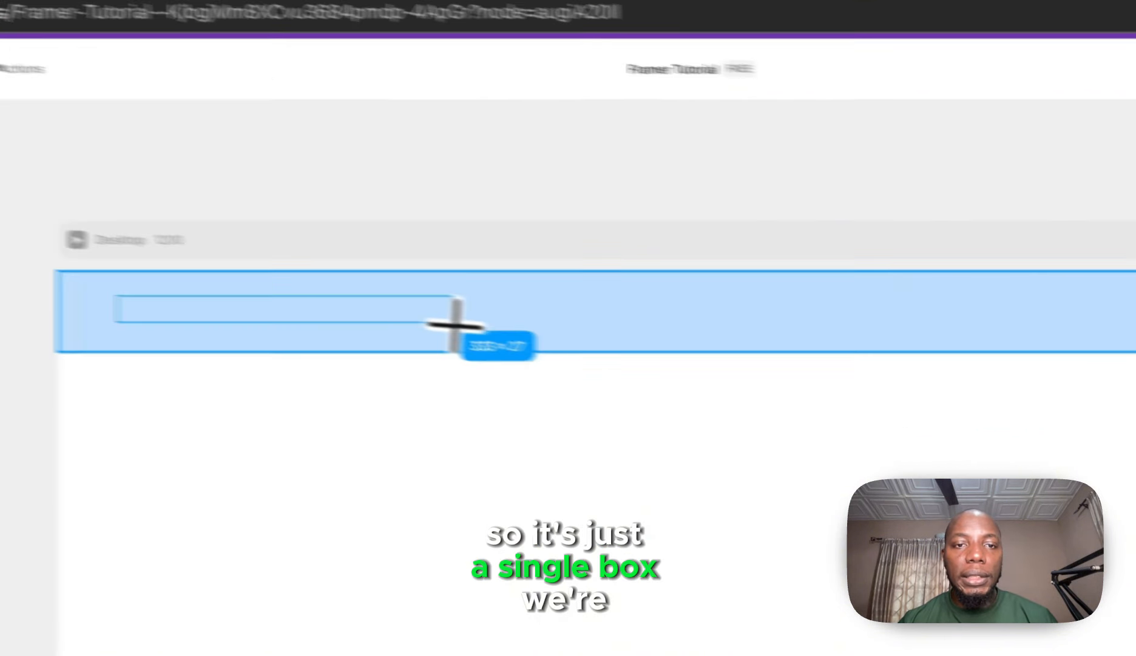
drag(435, 349, 436, 328)
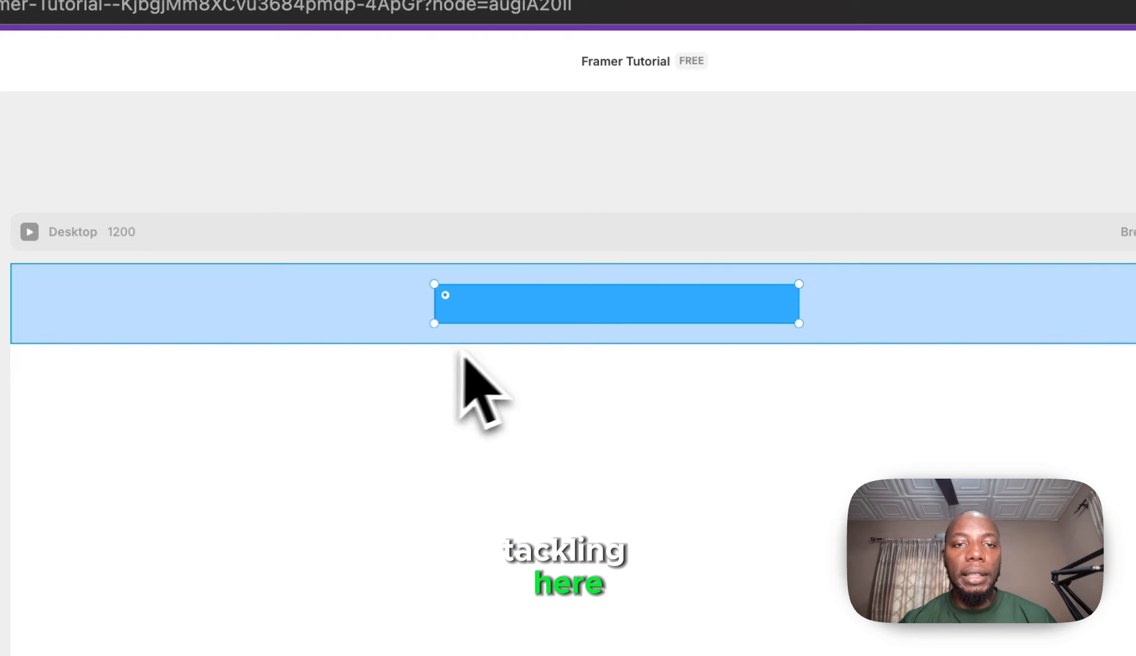
key(super+d)
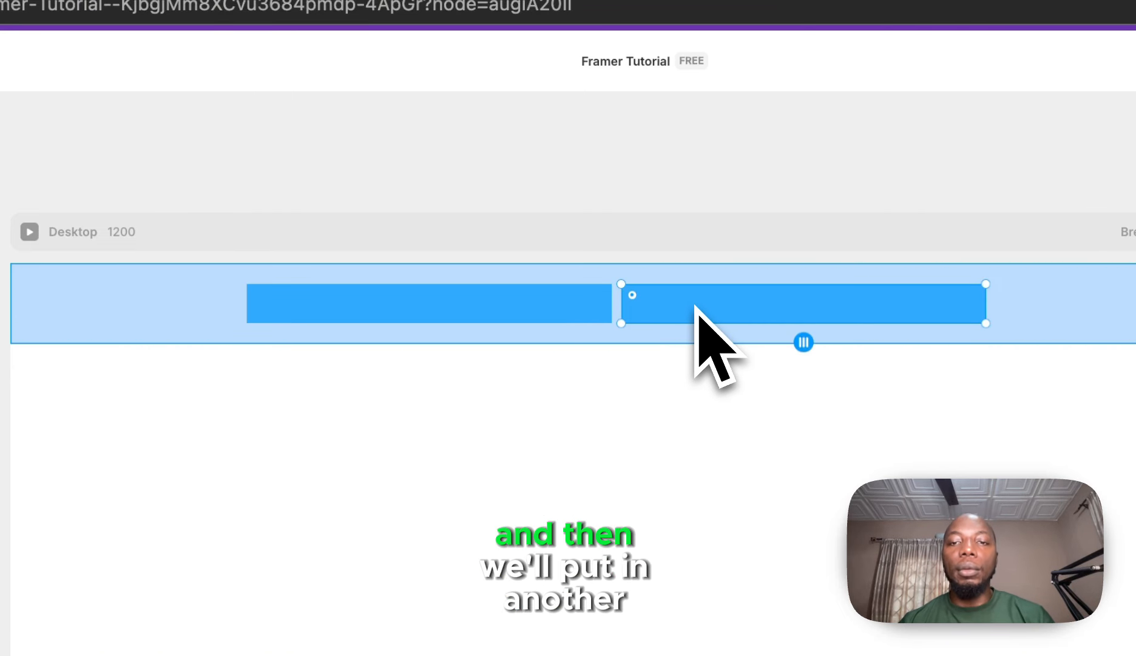
key(super+d)
- Rename the stack's three frames, in layer order, as logo, links and CTA
click(328, 306)
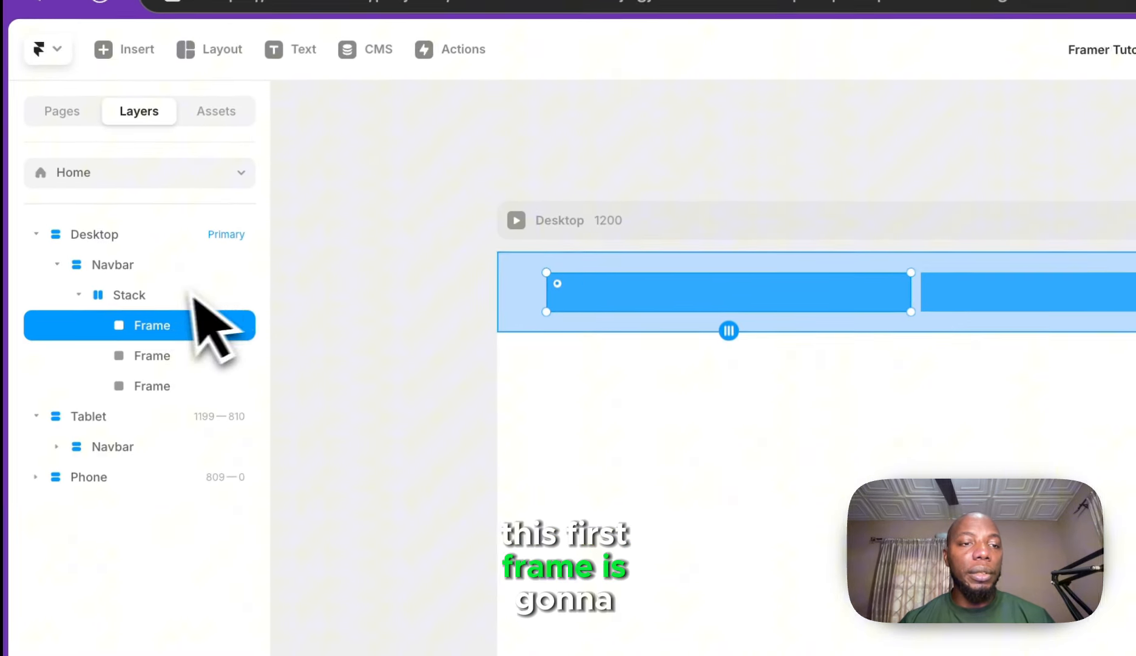
double_click(169, 326)
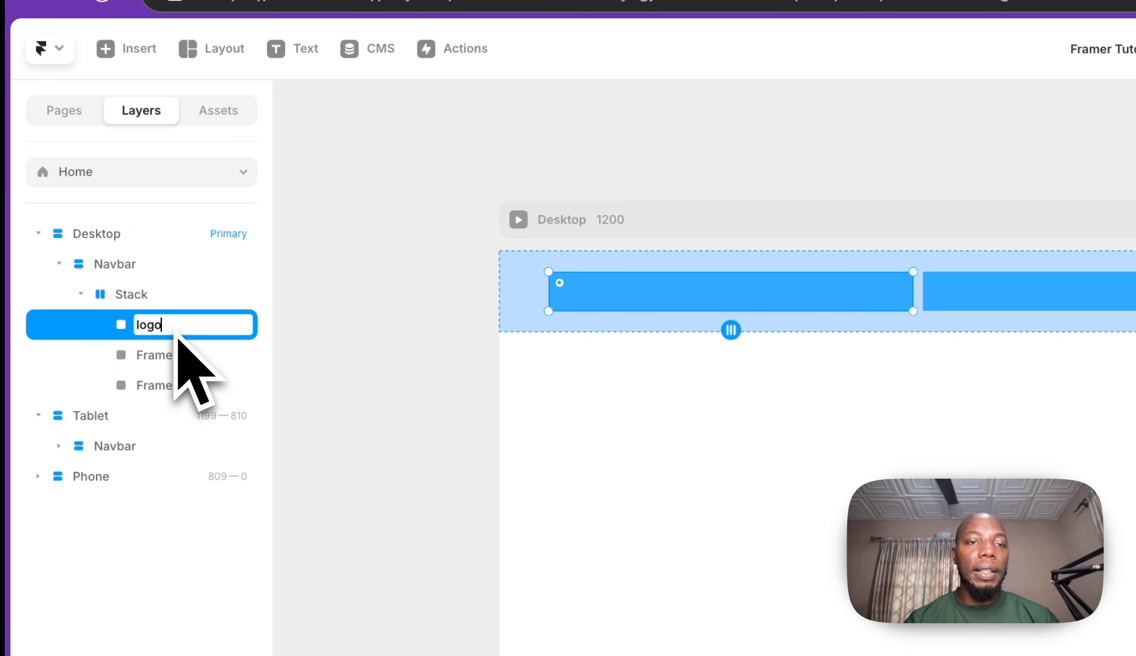
double_click(184, 355)
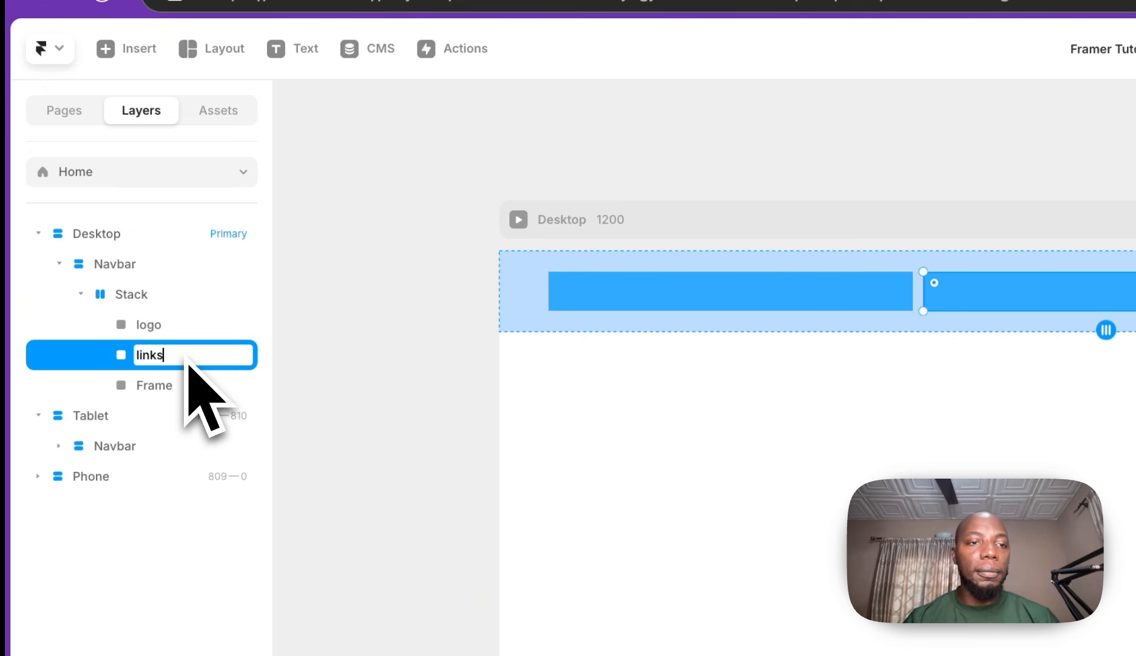
double_click(186, 385)
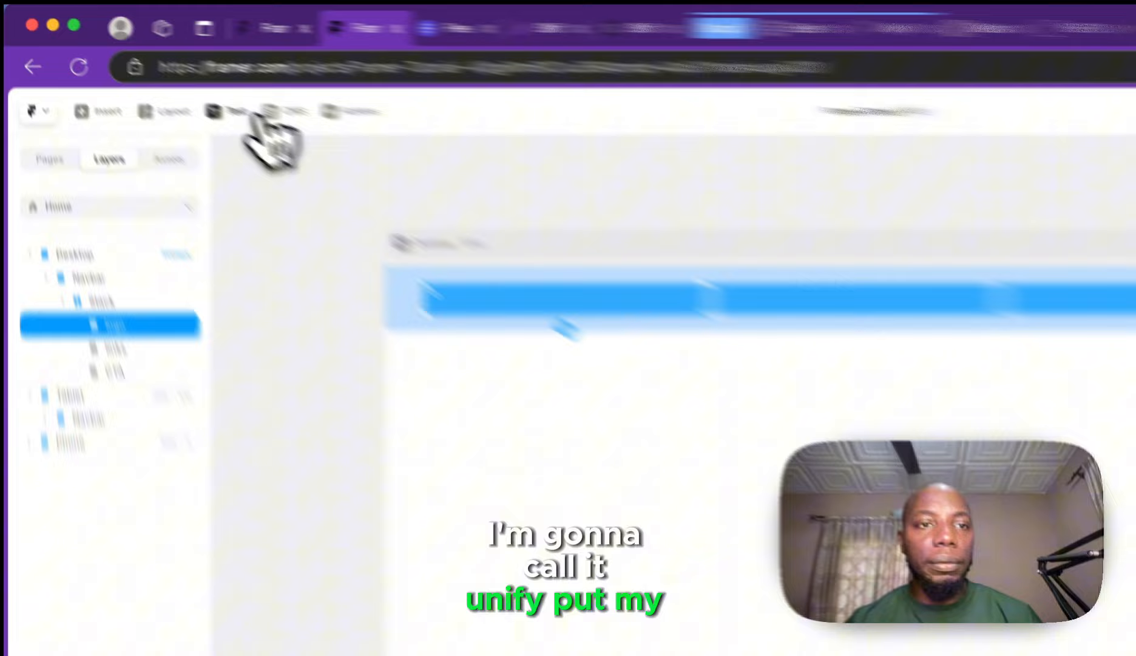
- Add a text layer reading "Unify" inside the Desktop navbar's logo frame
click(147, 71)
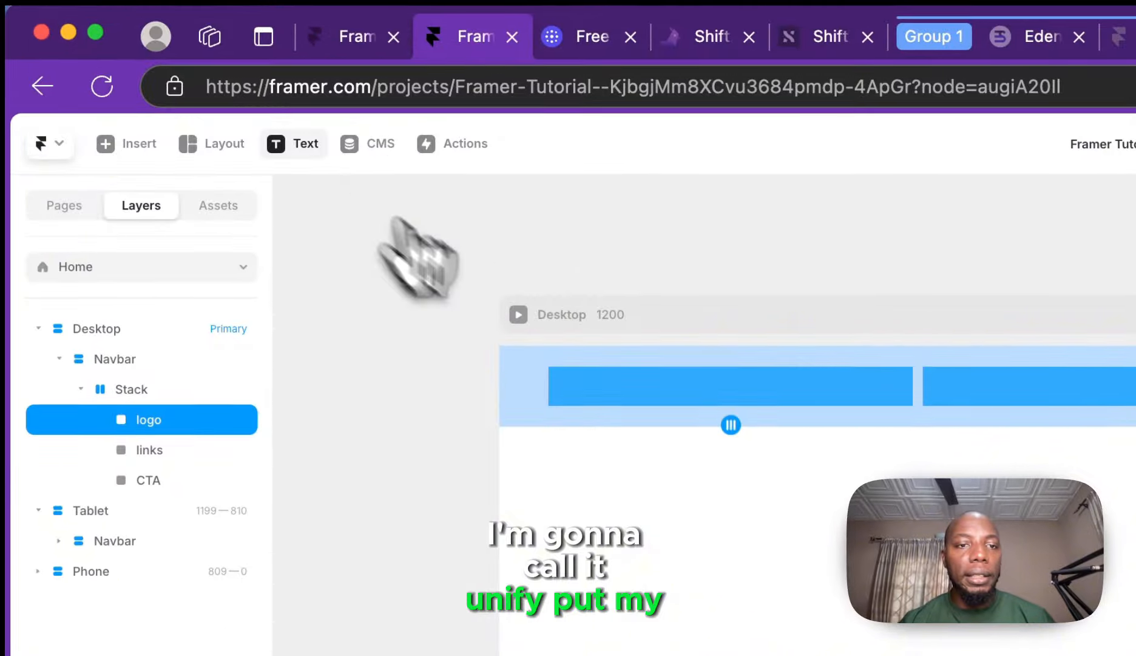
click(612, 394)
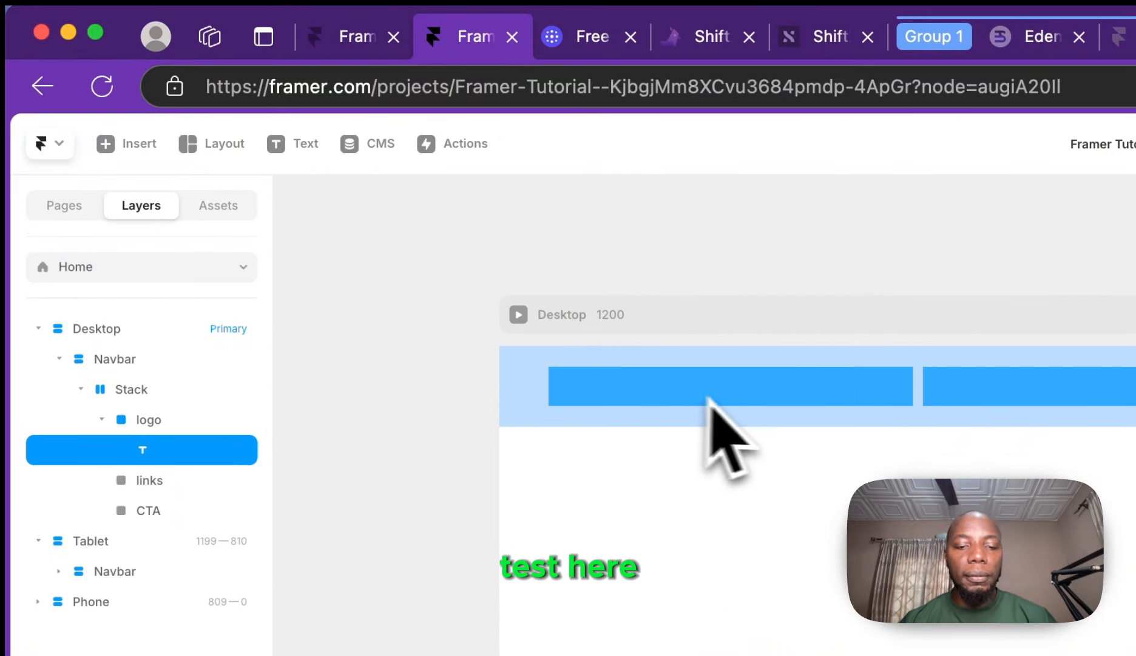
text(Unic)
key(BackSpace)
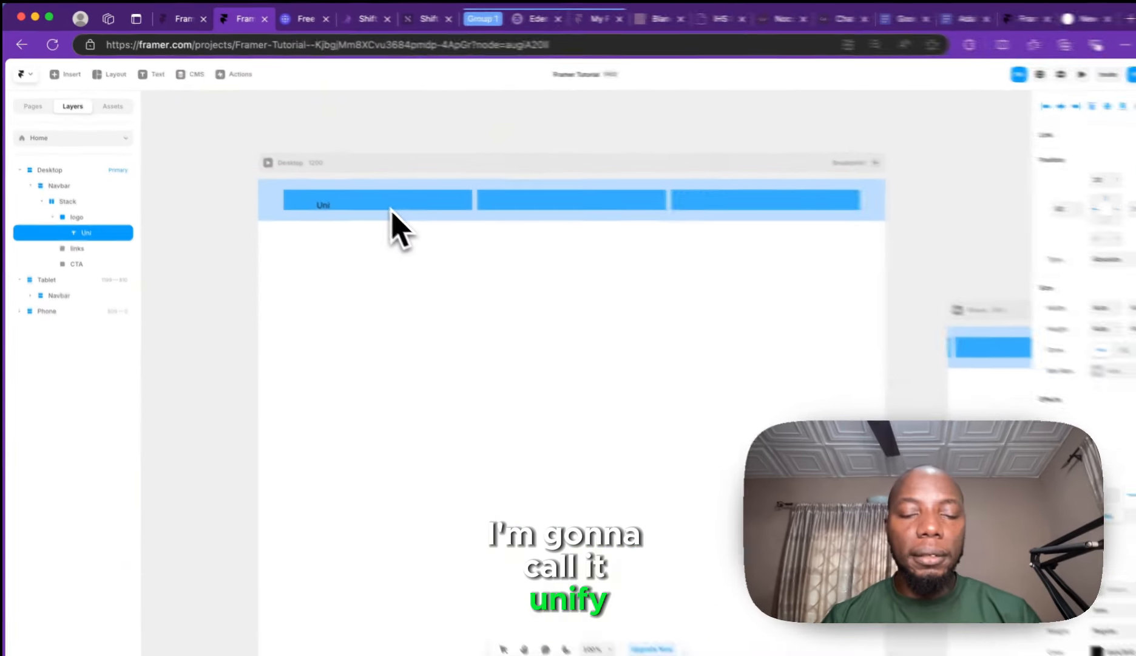
text(fy)
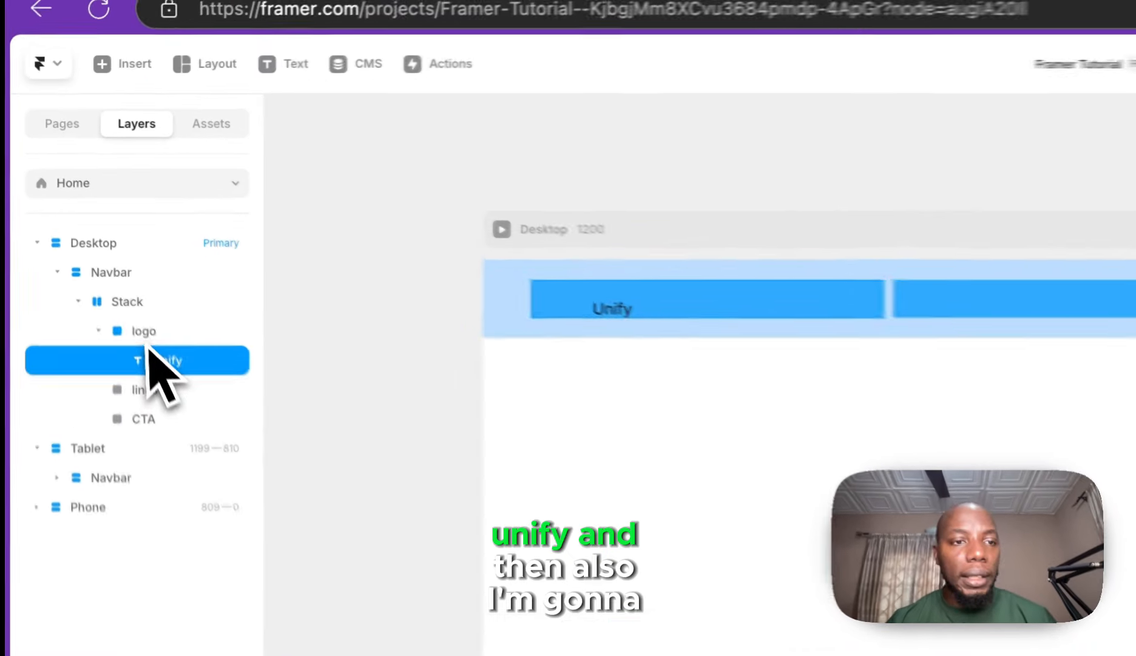
- Find the Iconoir component by searching the insertable elements for "icon" and add it to the logo frame
click(85, 211)
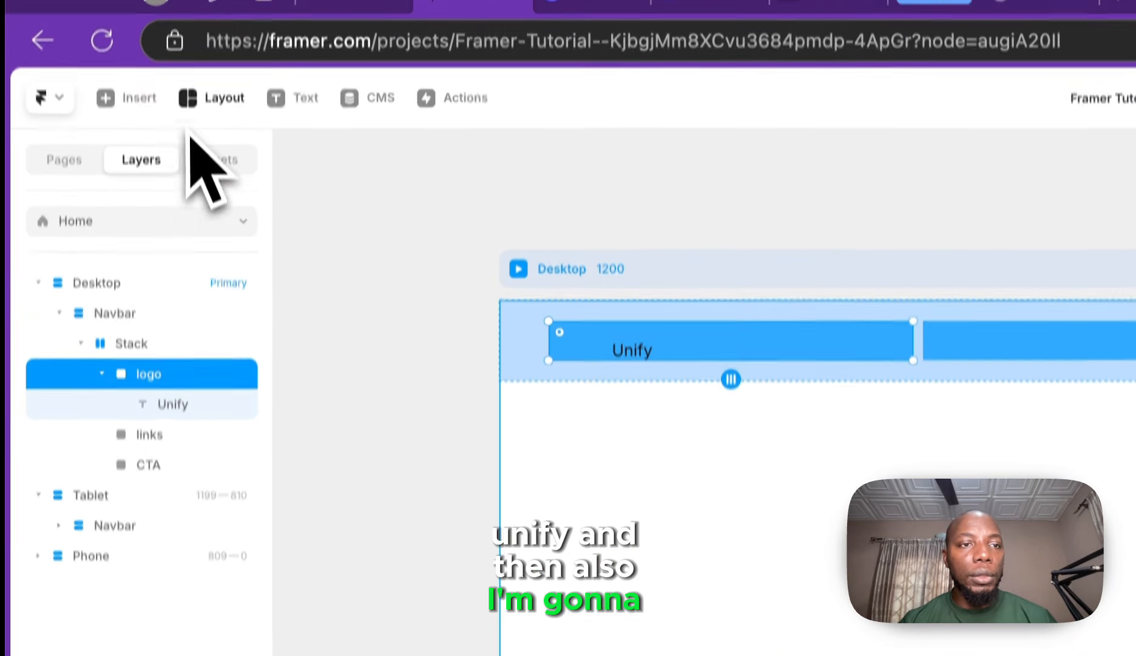
click(127, 97)
text(icon)
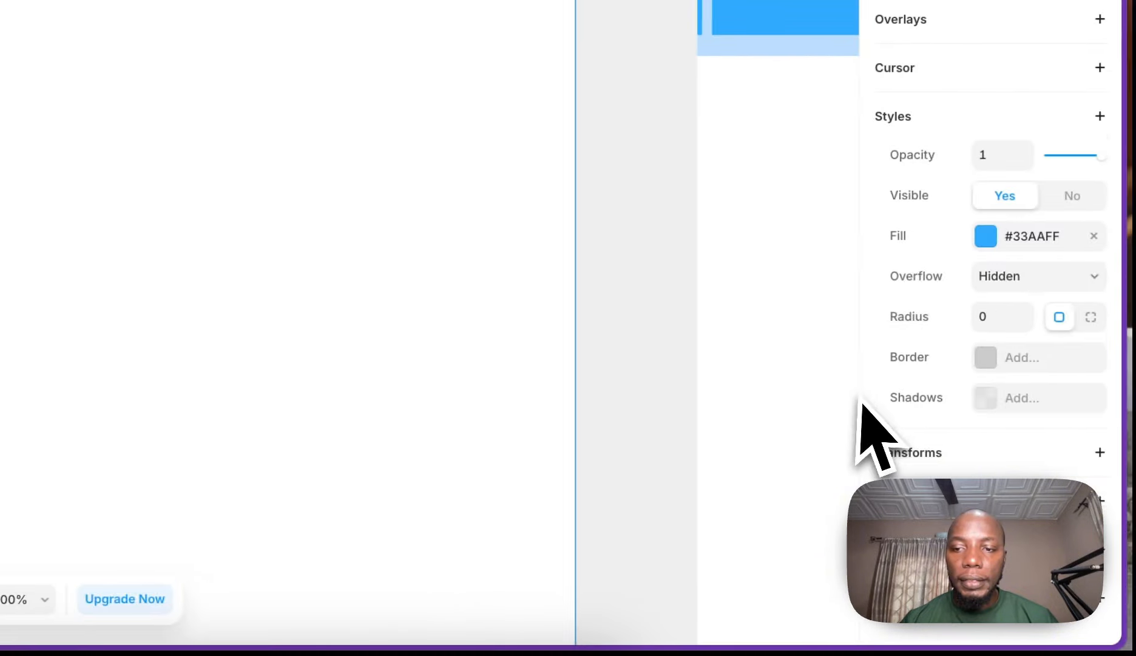
scroll(127, 533, down, 1)
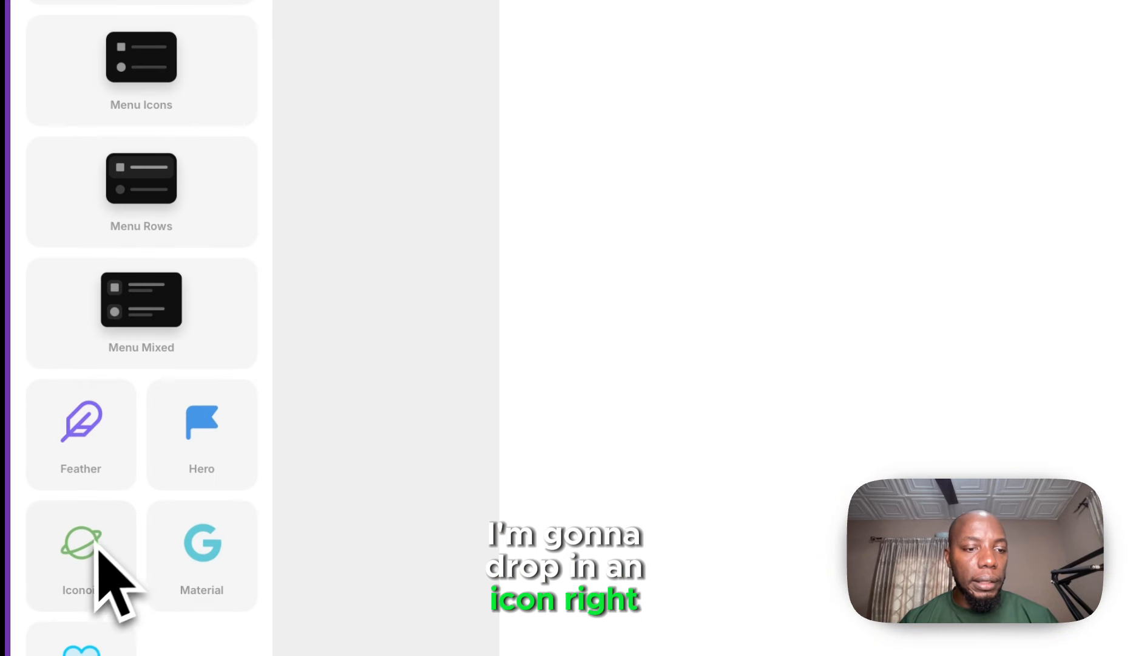
drag(95, 548, 448, 219)
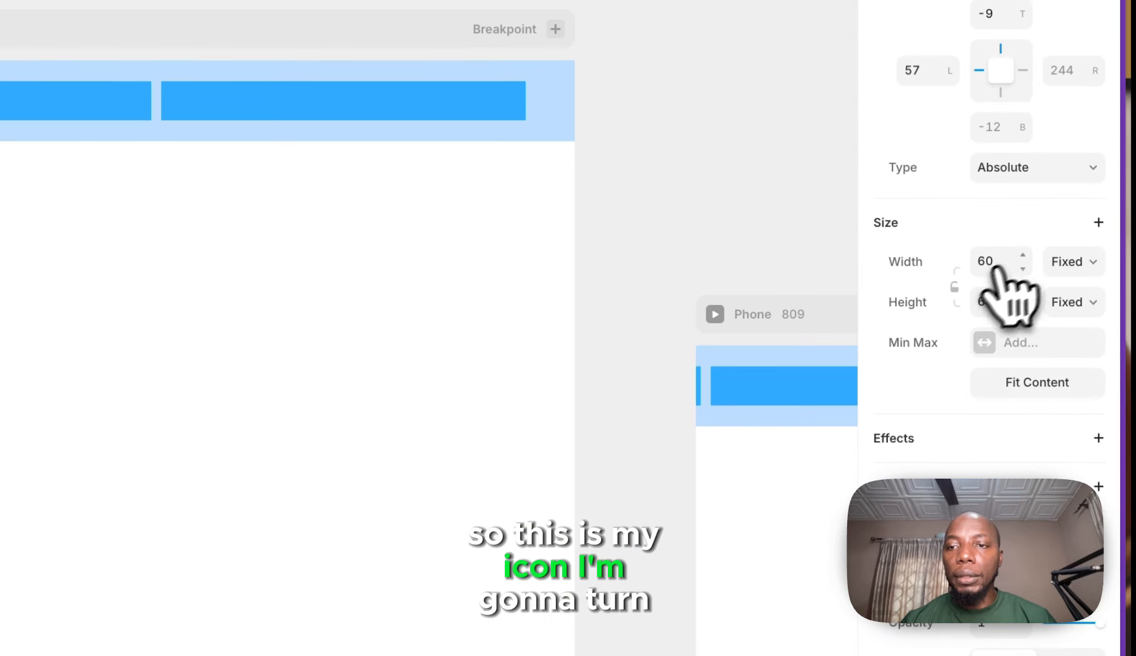
- Shrink the Iconoir icon and place it directly before the Unify text in the logo frame
click(1023, 255)
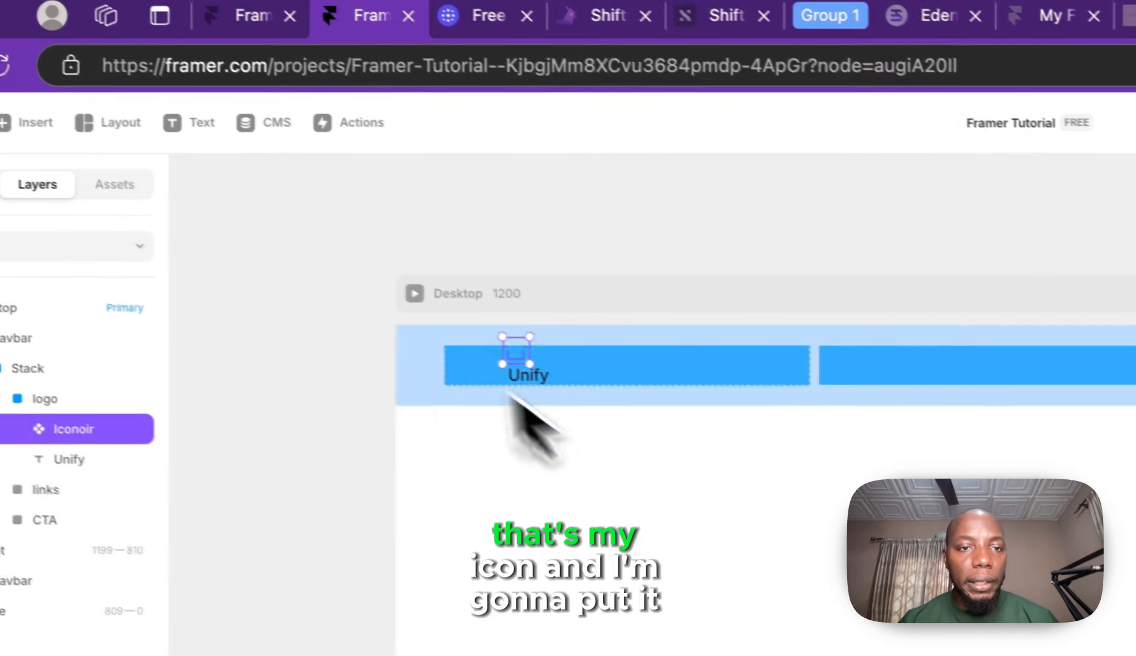
click(539, 360)
drag(525, 357, 516, 386)
- Apply the h6 text style to the Unify text
click(542, 375)
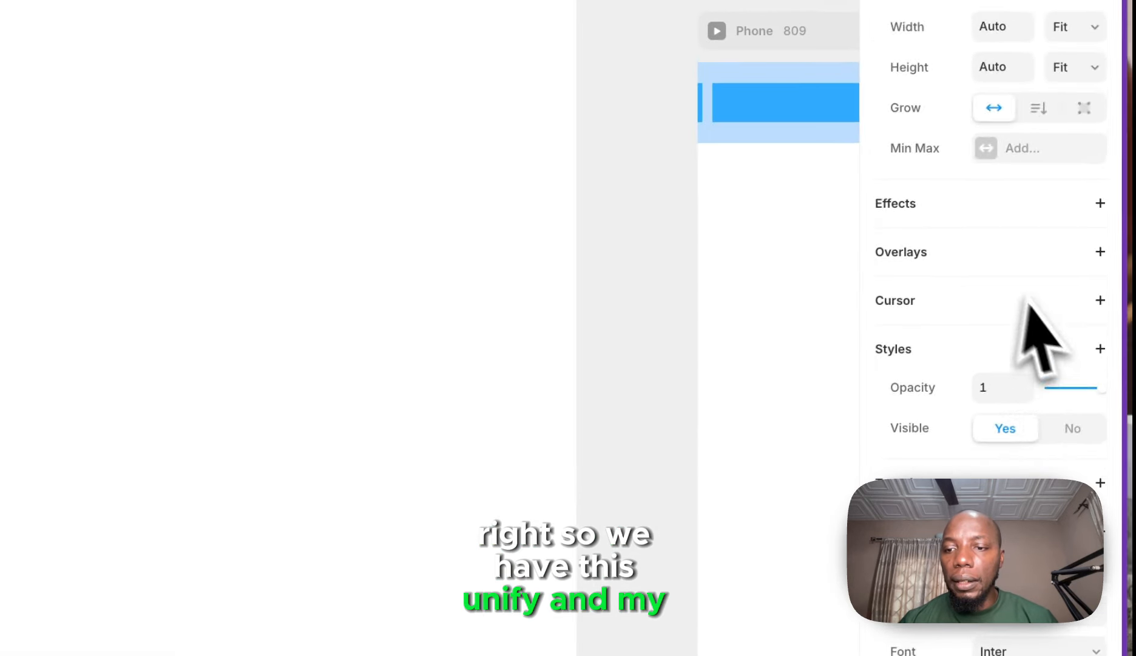
scroll(1032, 331, down, 7)
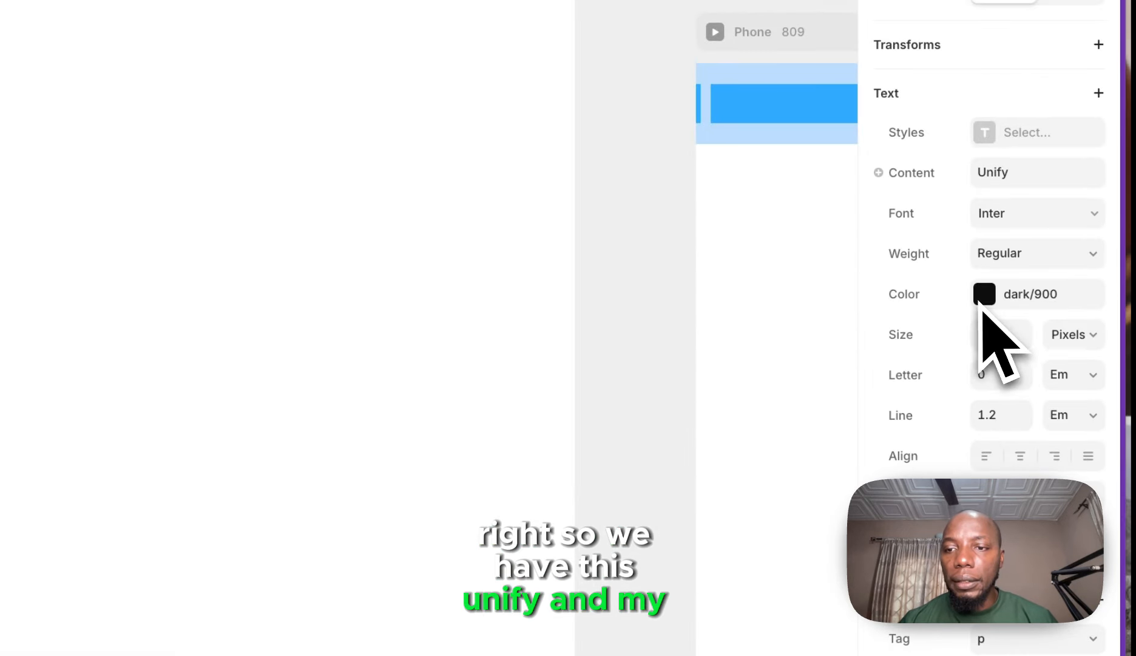
click(1026, 133)
click(664, 491)
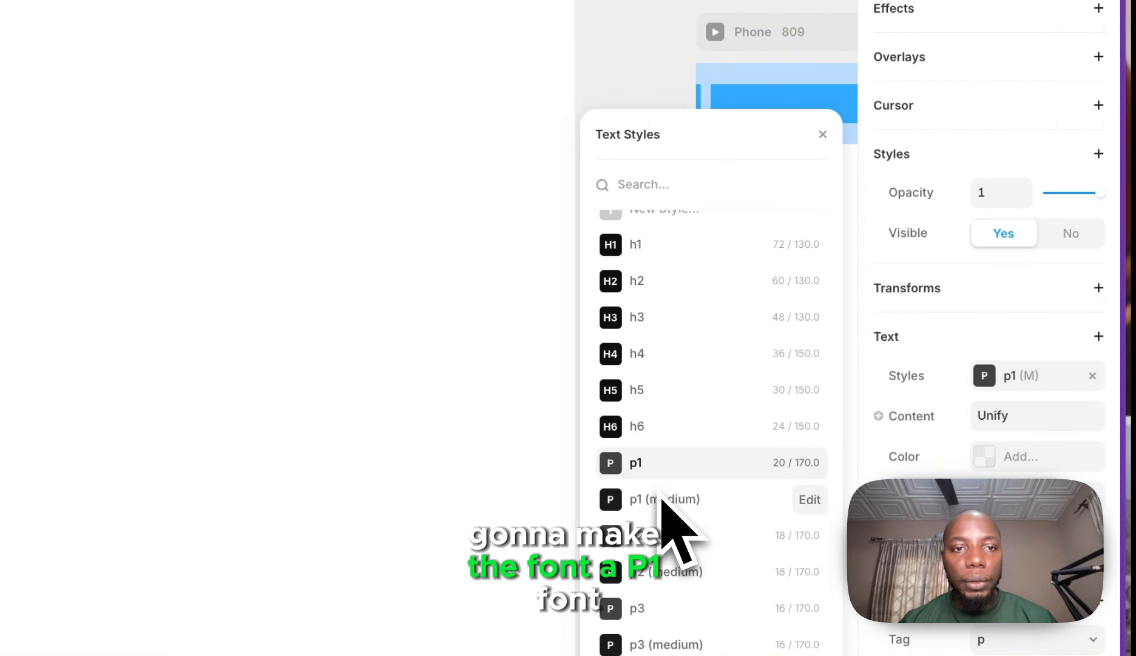
click(662, 434)
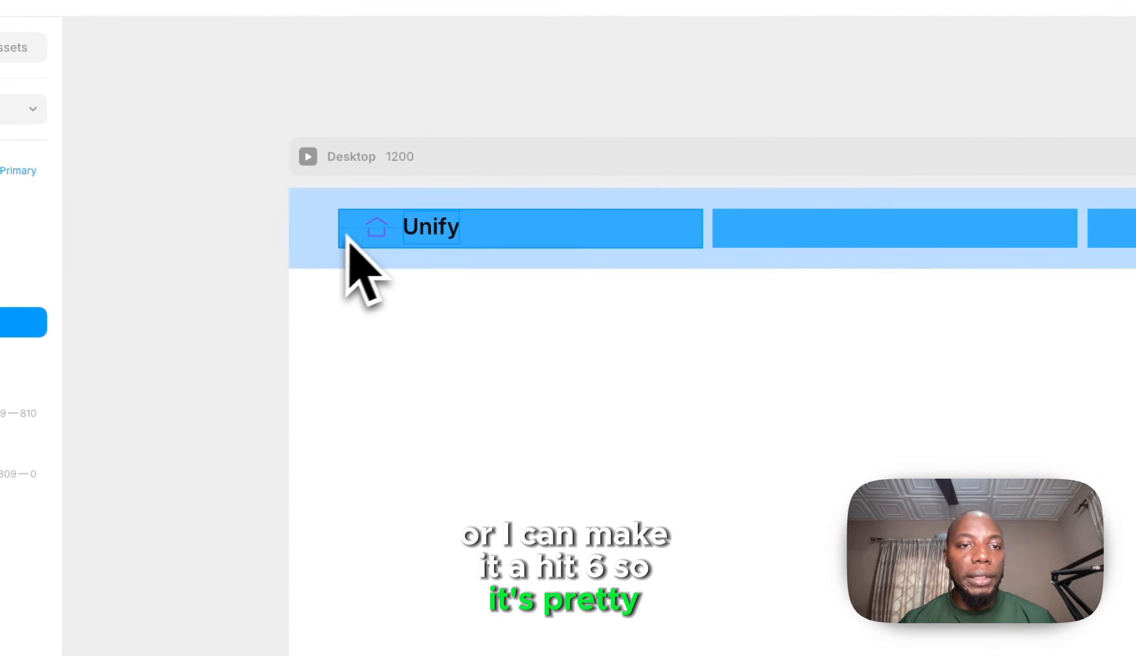
- Set the logo icon's color to the primary/700 color style
click(349, 237)
click(371, 232)
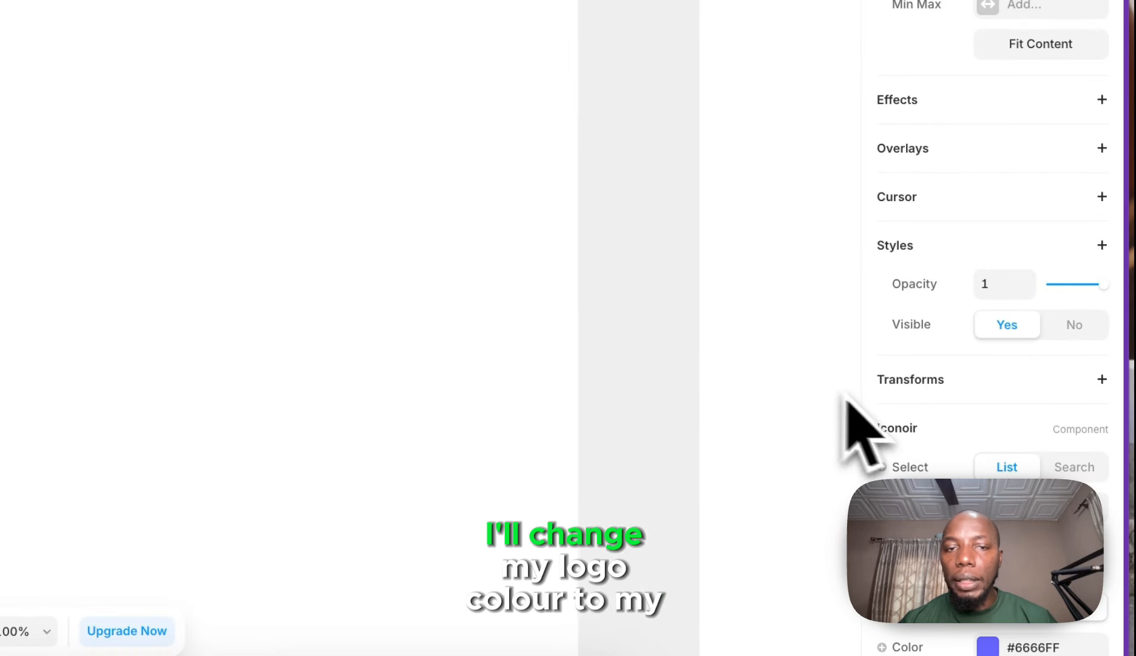
scroll(300, 198, up, 10)
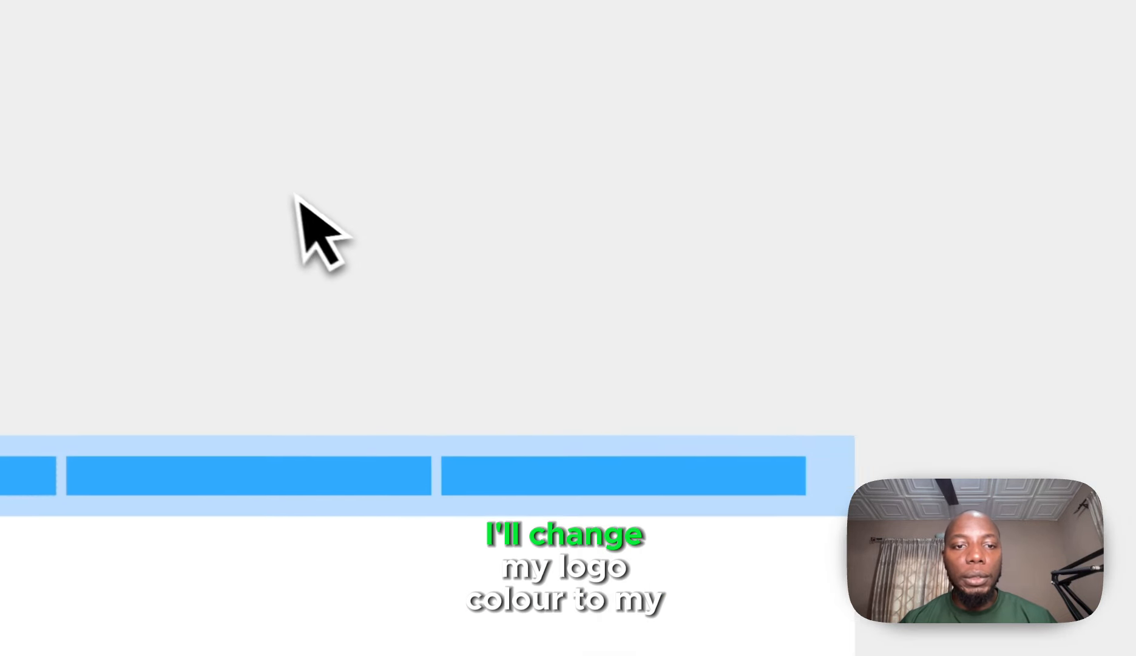
scroll(303, 203, down, 5)
scroll(971, 546, down, 2)
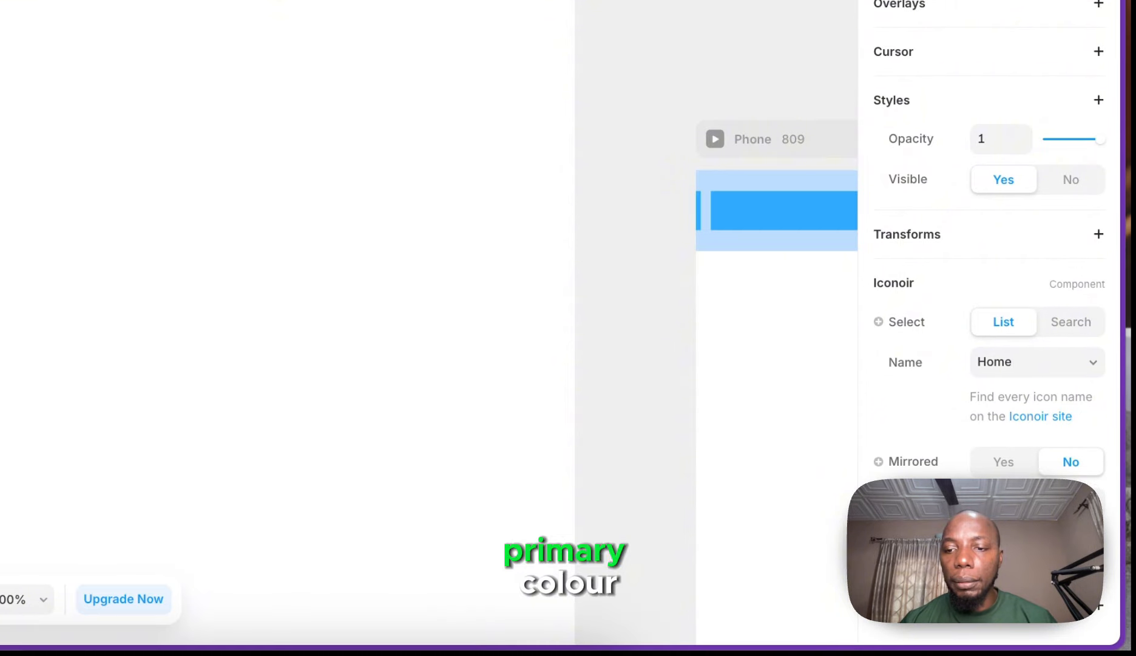
click(1026, 499)
scroll(725, 504, down, 5)
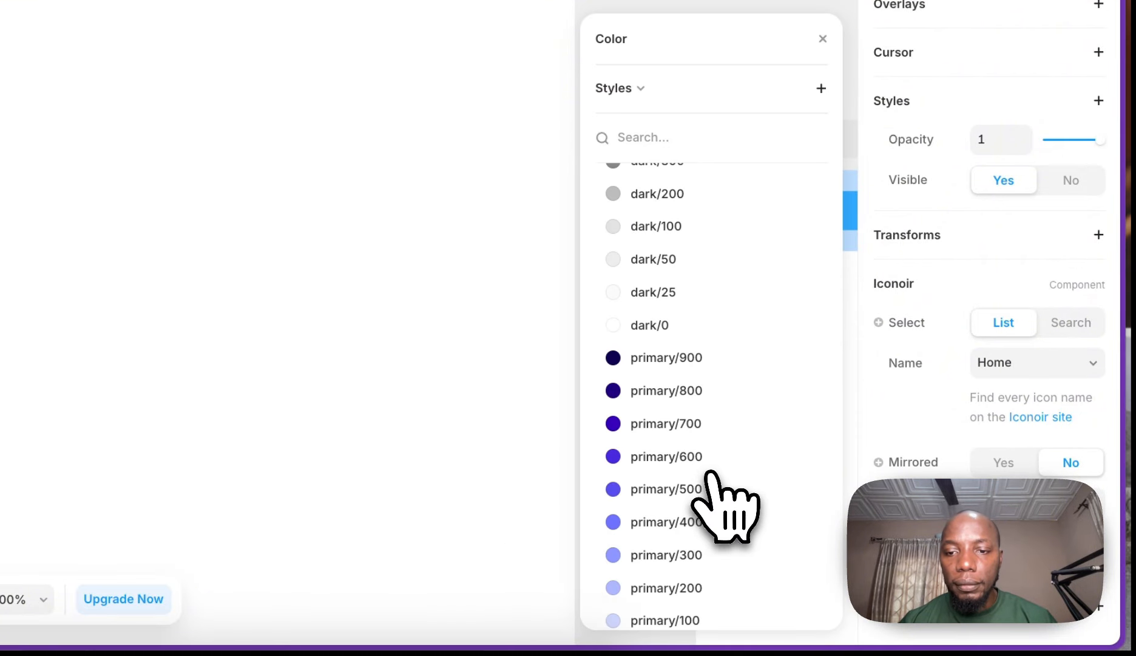
click(716, 423)
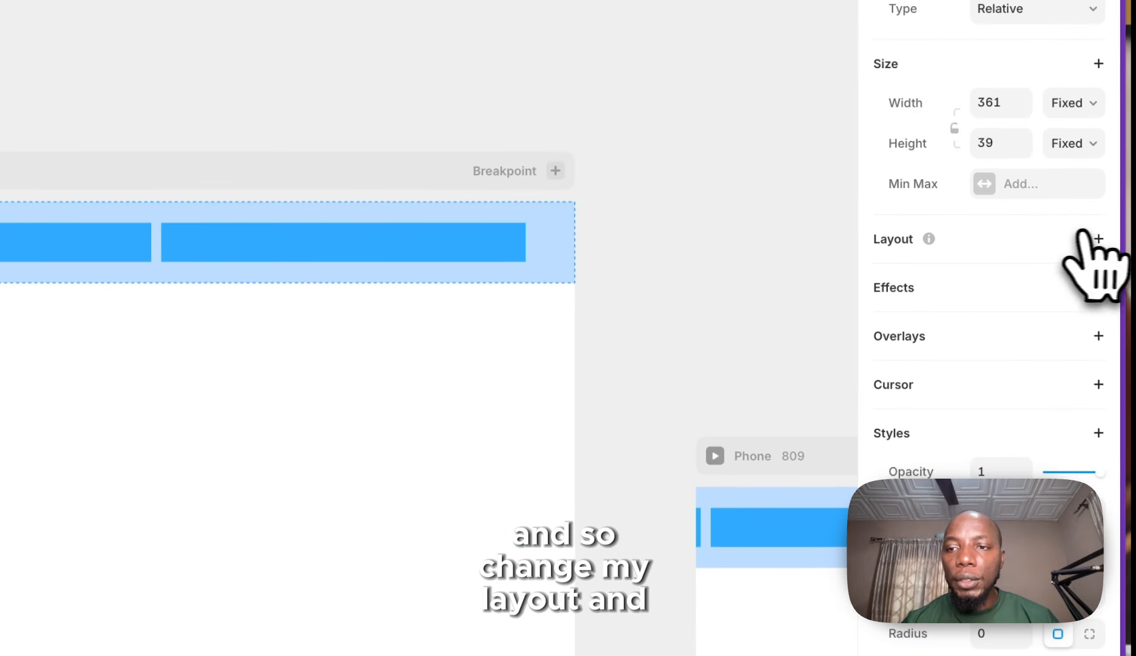
- Add a horizontal stack layout to the logo frame and distribute its contents from the start
click(1099, 238)
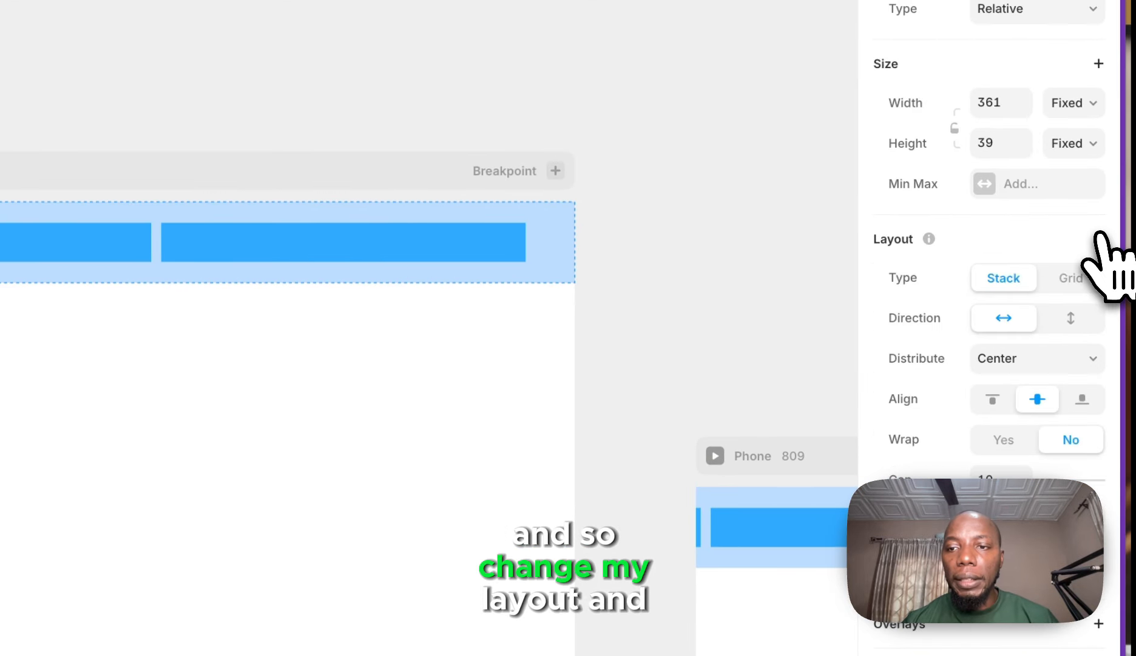
click(1015, 363)
click(1020, 336)
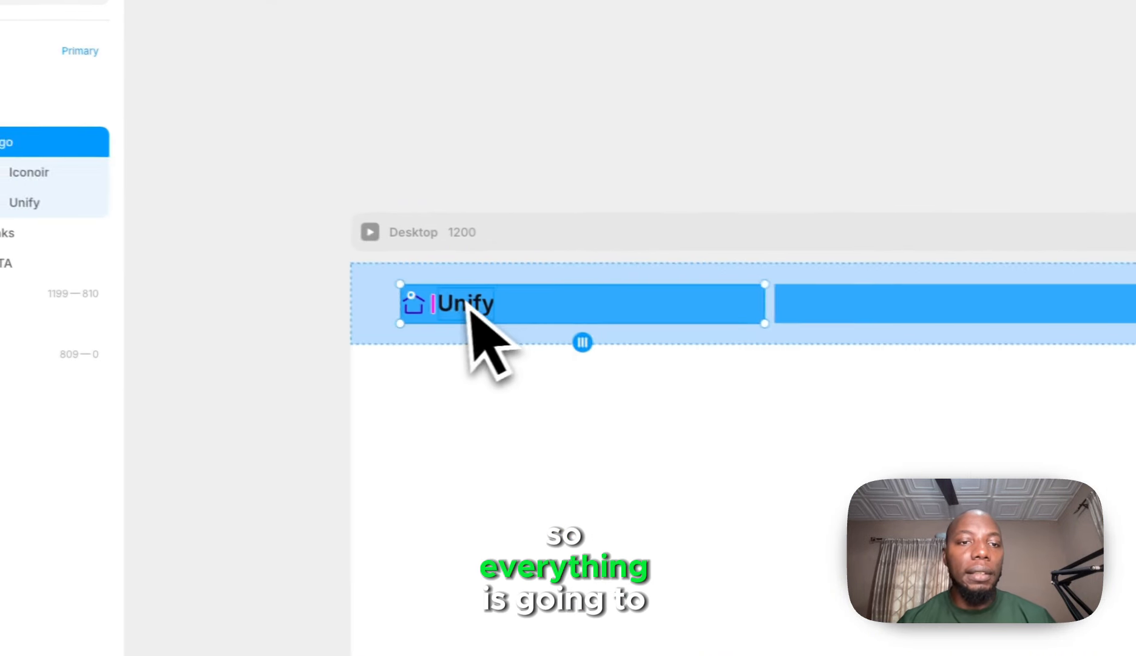
- Add an About text to the links frame, duplicate it twice and change one copy to Pricing
click(467, 303)
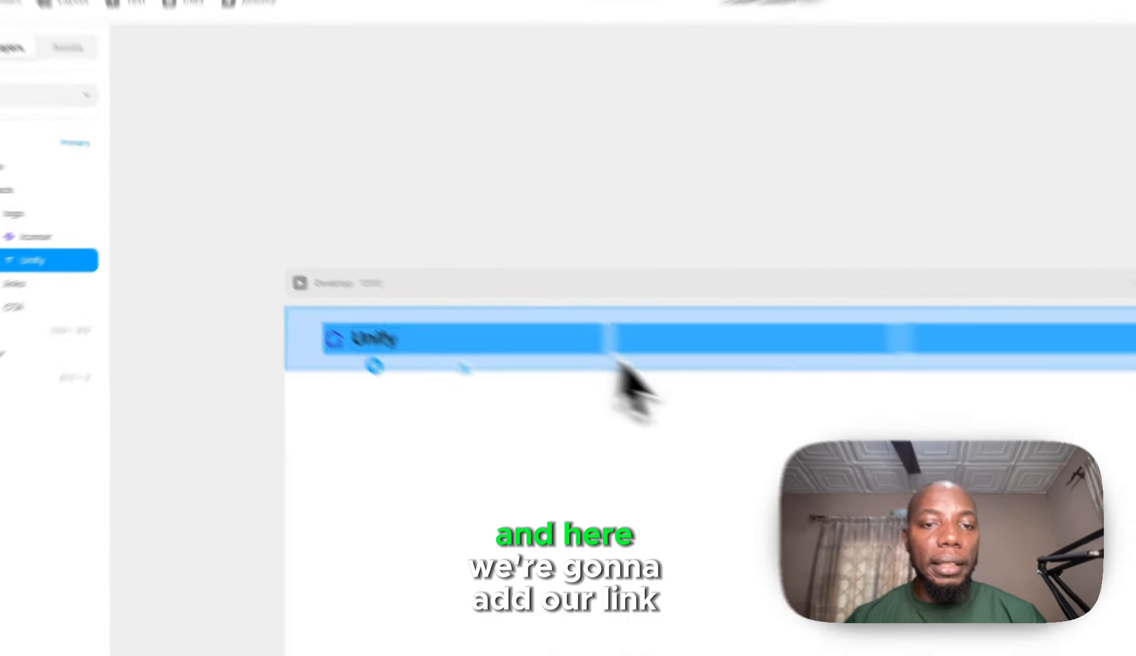
click(520, 294)
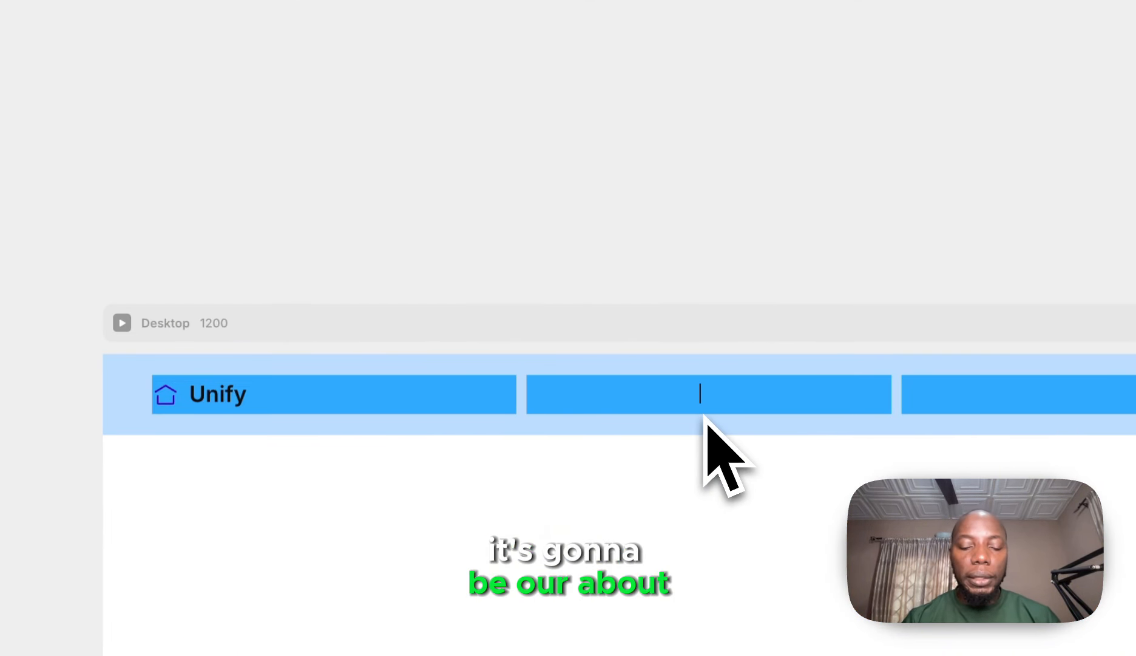
text(ABou)
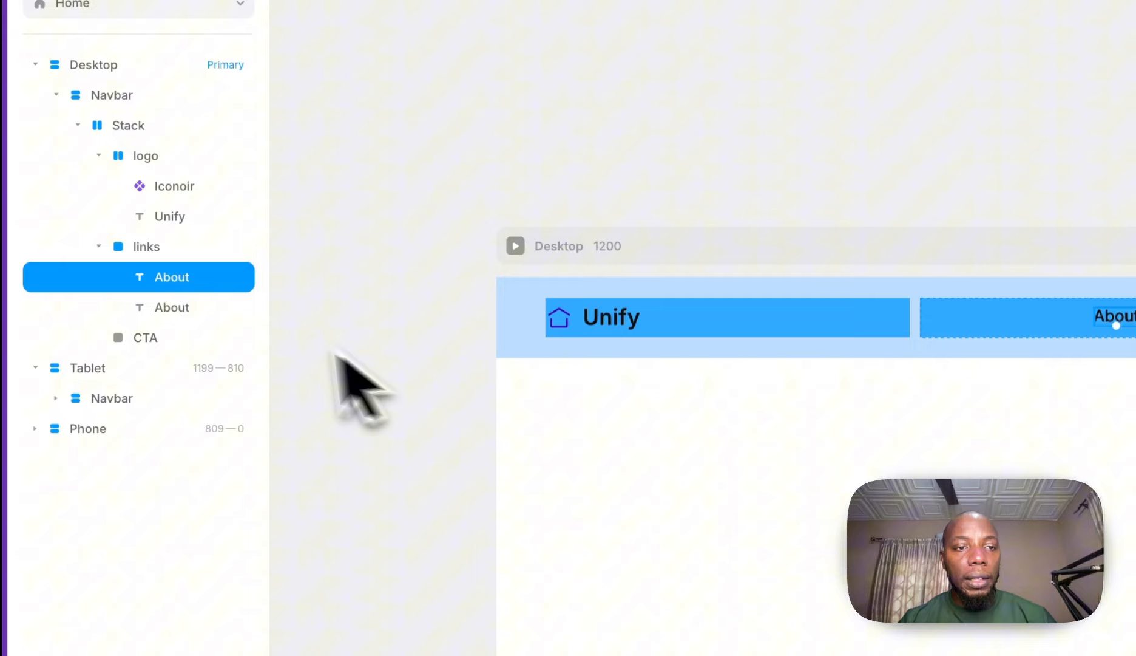
click(203, 315)
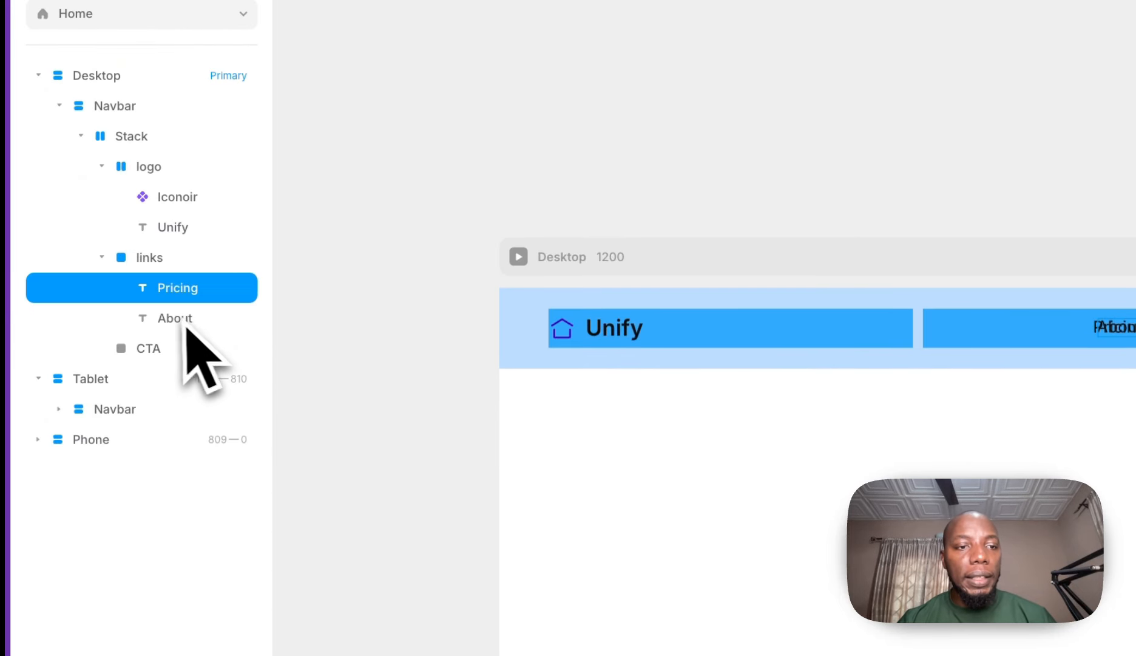
click(176, 319)
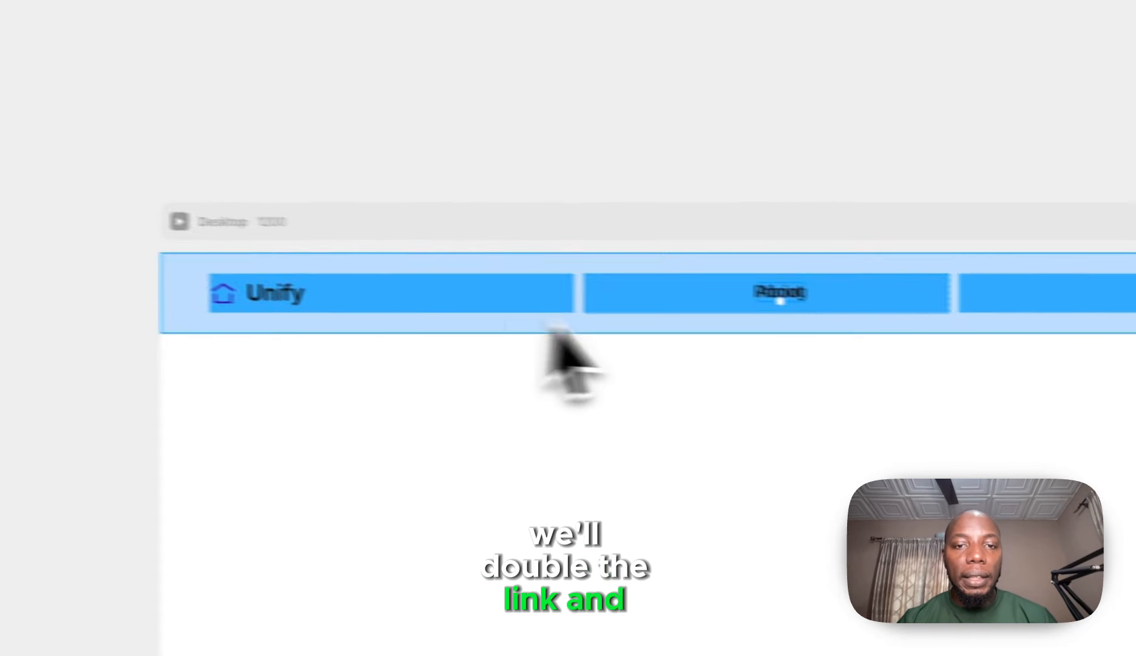
click(802, 357)
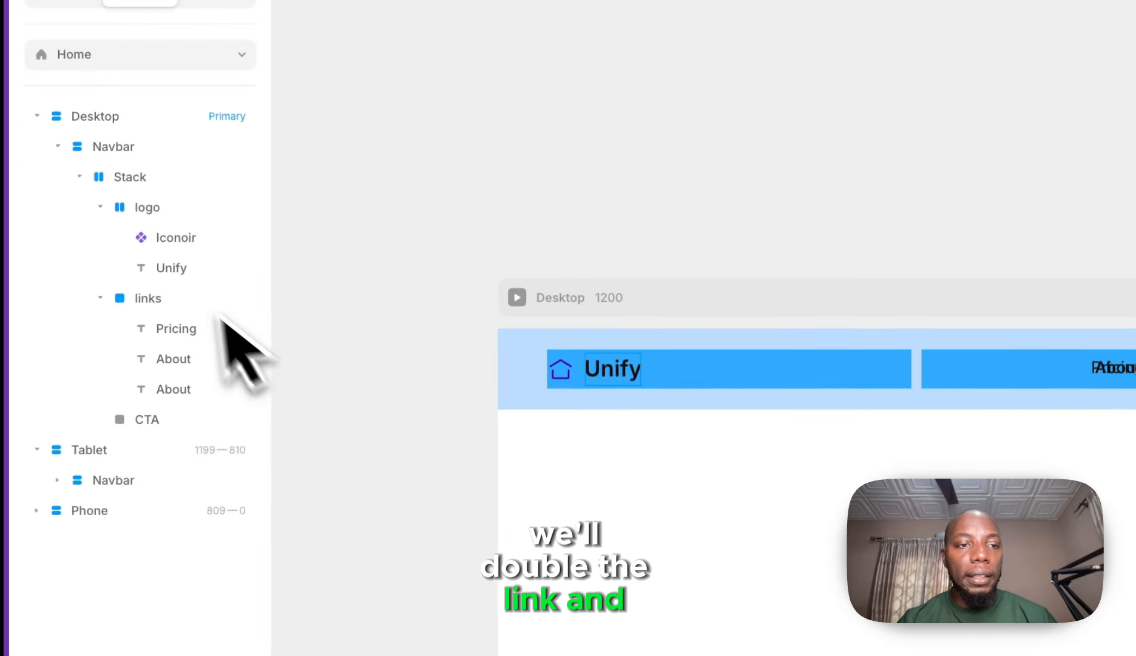
- Add a horizontal stack layout to the links frame and change its last About text to "How To"
click(172, 303)
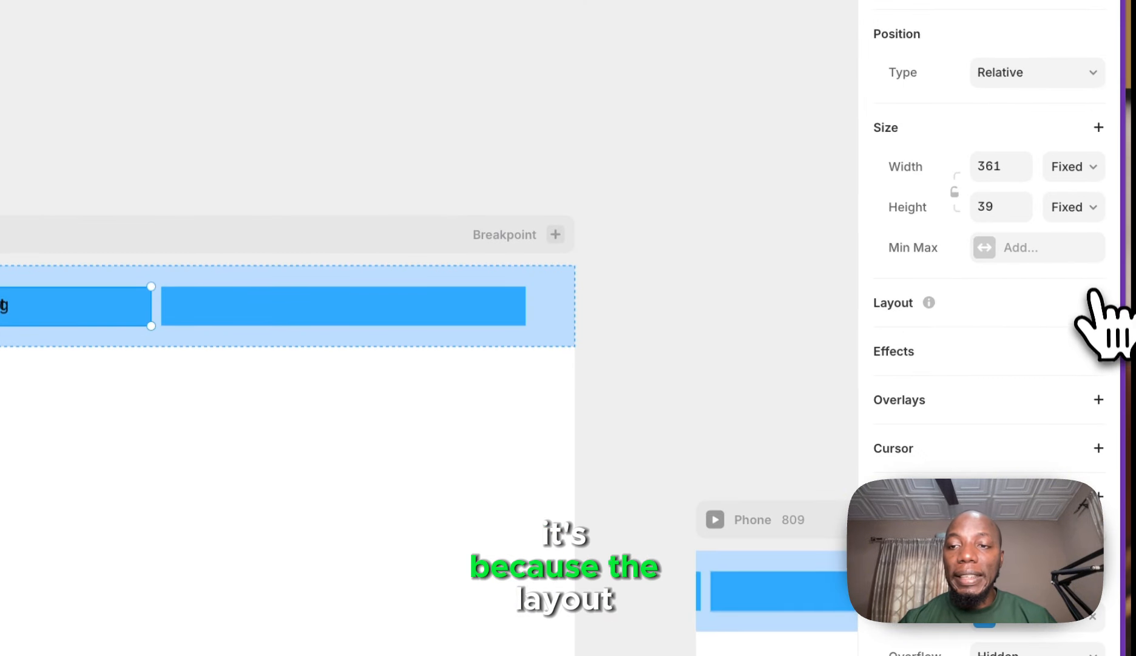
click(1097, 302)
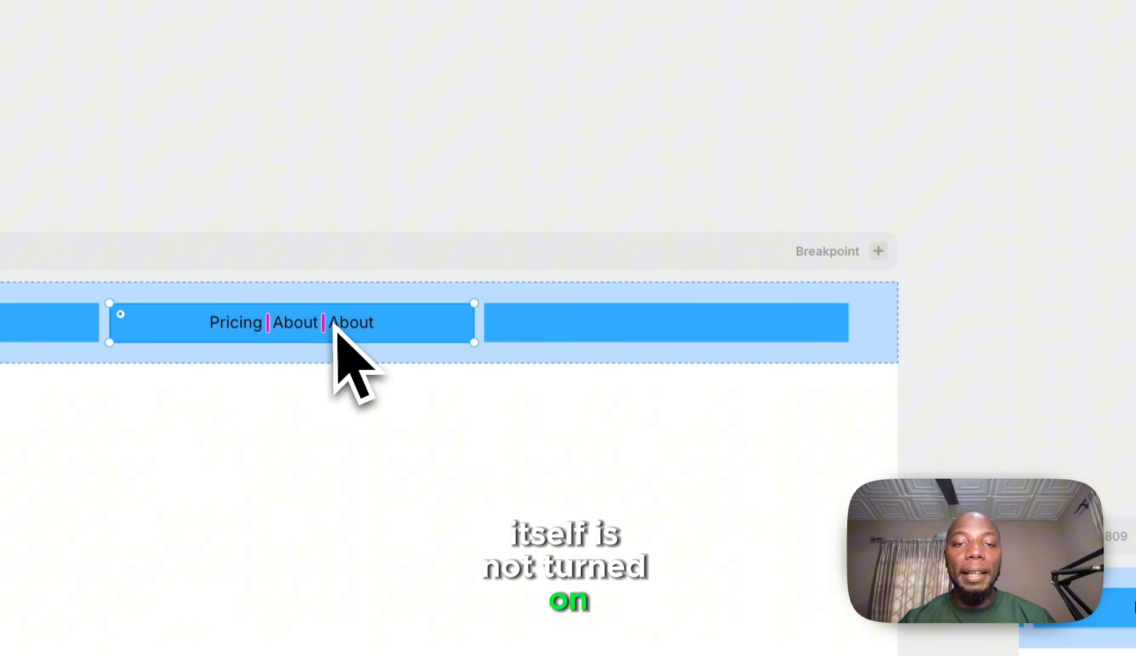
double_click(339, 323)
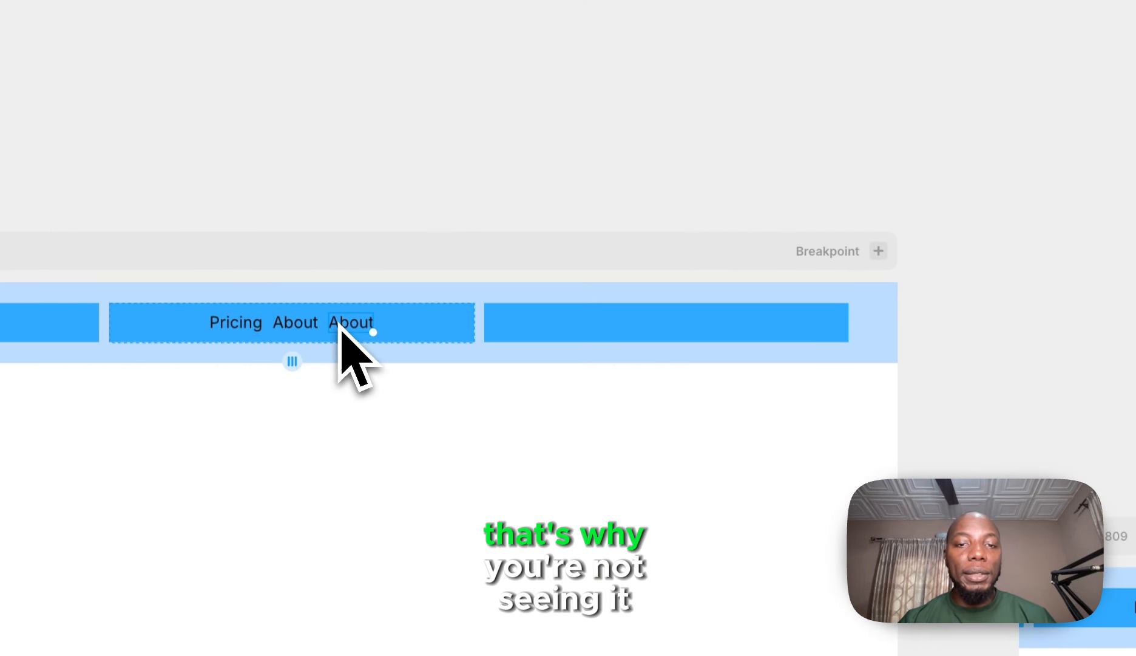
double_click(355, 323)
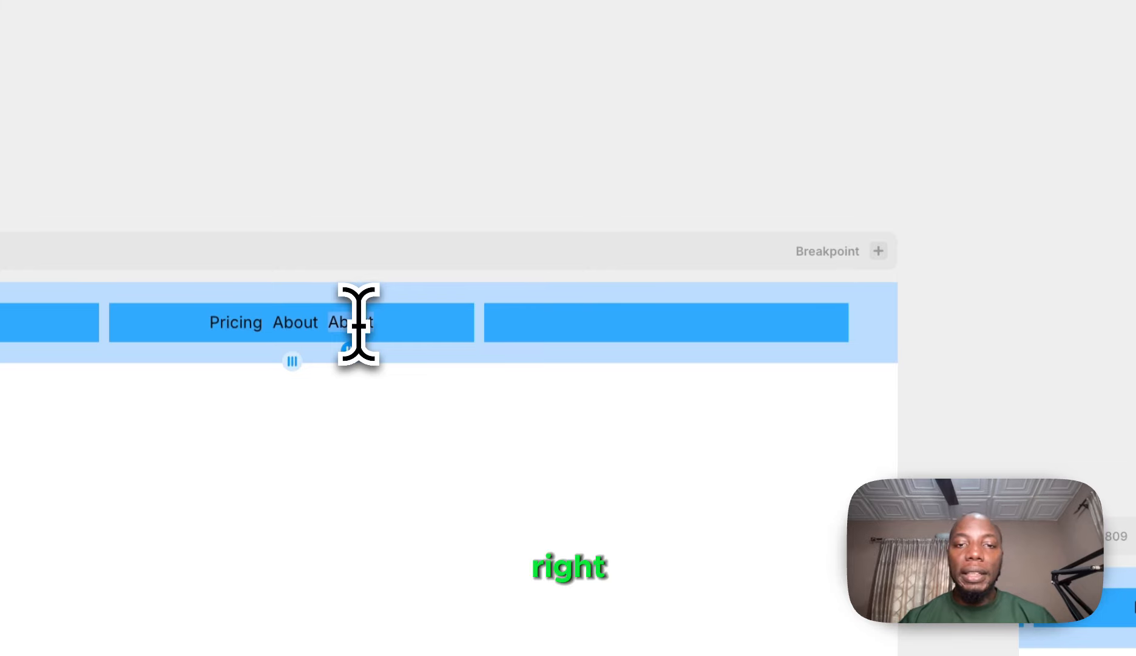
text(Benefits)
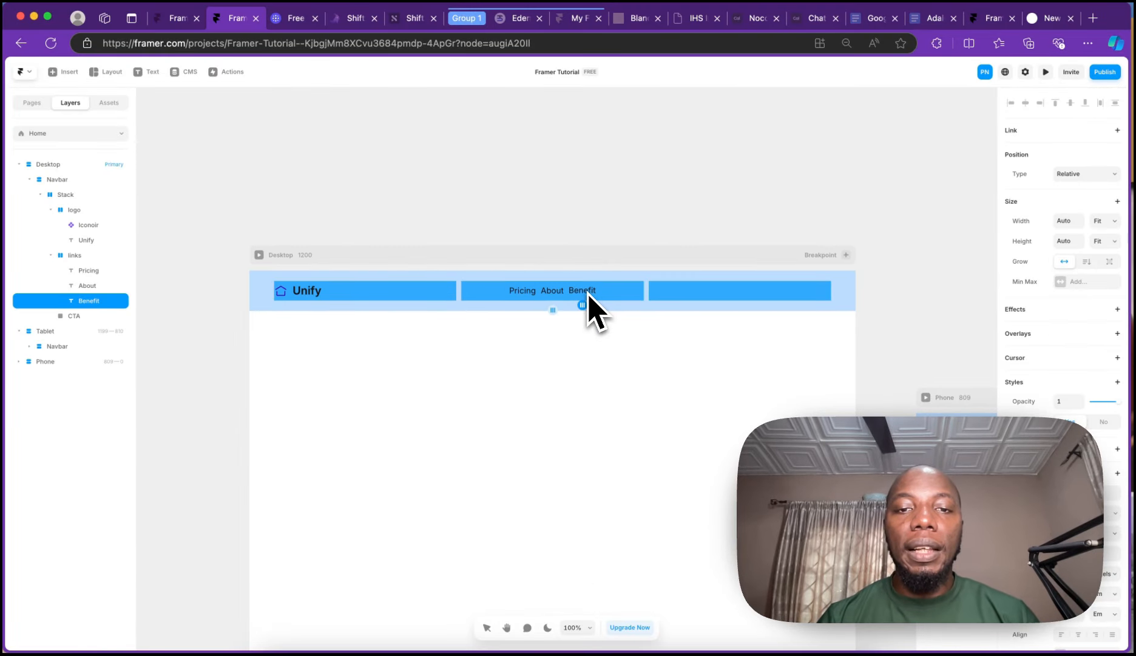
key(BackSpace)
key(BackSpace)
key(BackSpace)
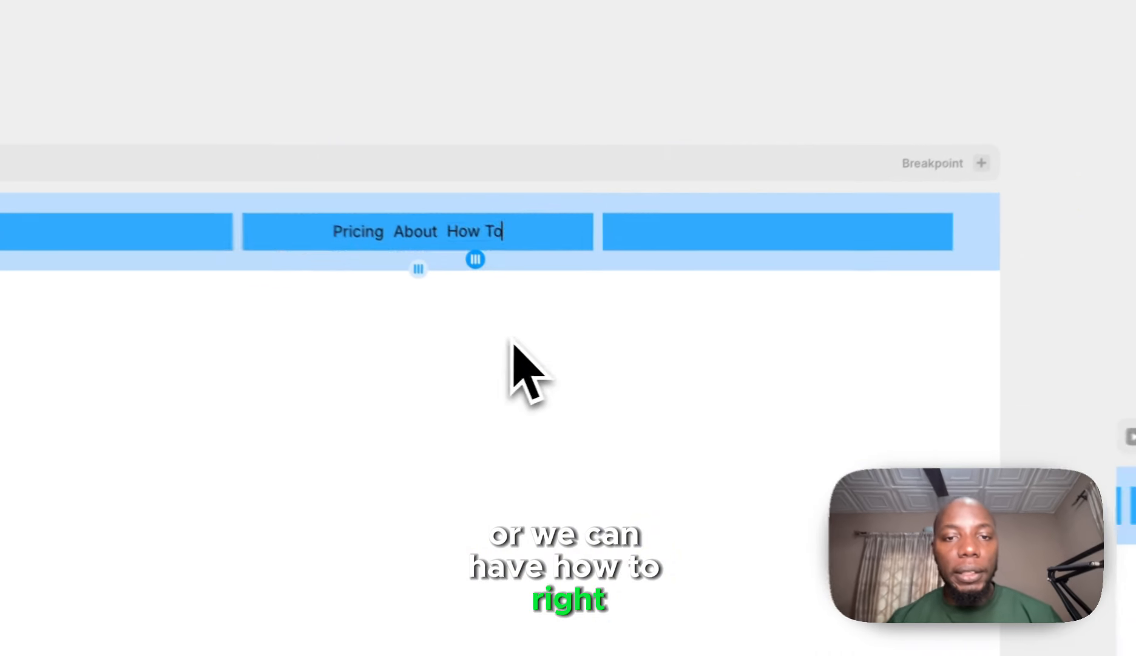
click(601, 346)
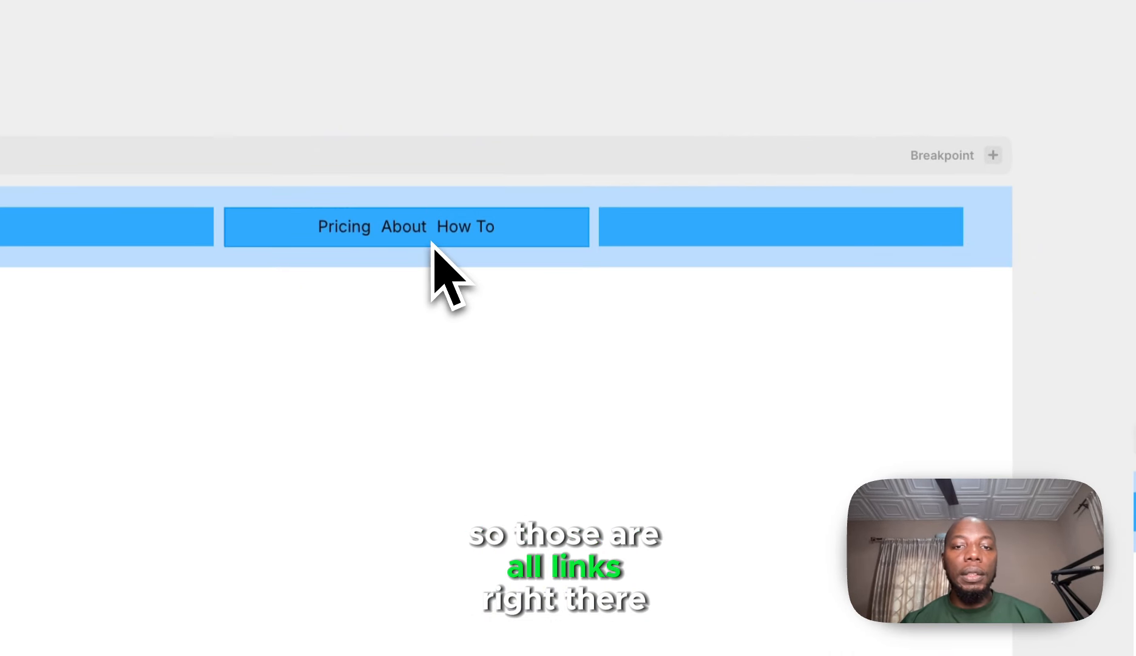
- Search the insertable elements for a button, and look through the project's component assets
click(686, 234)
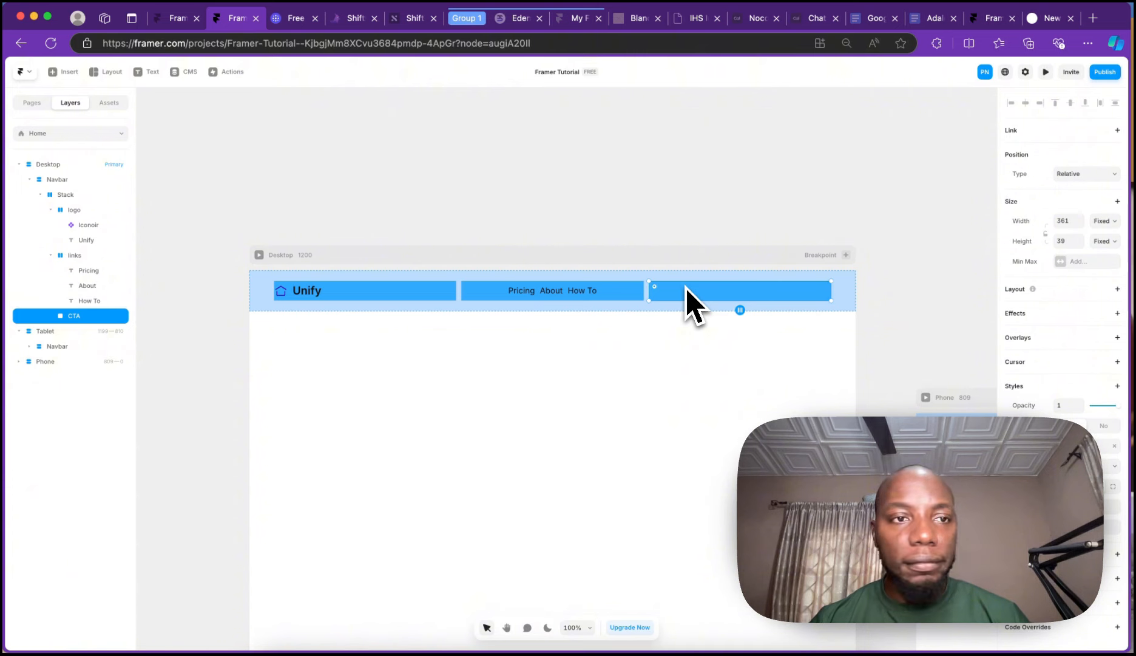
click(64, 71)
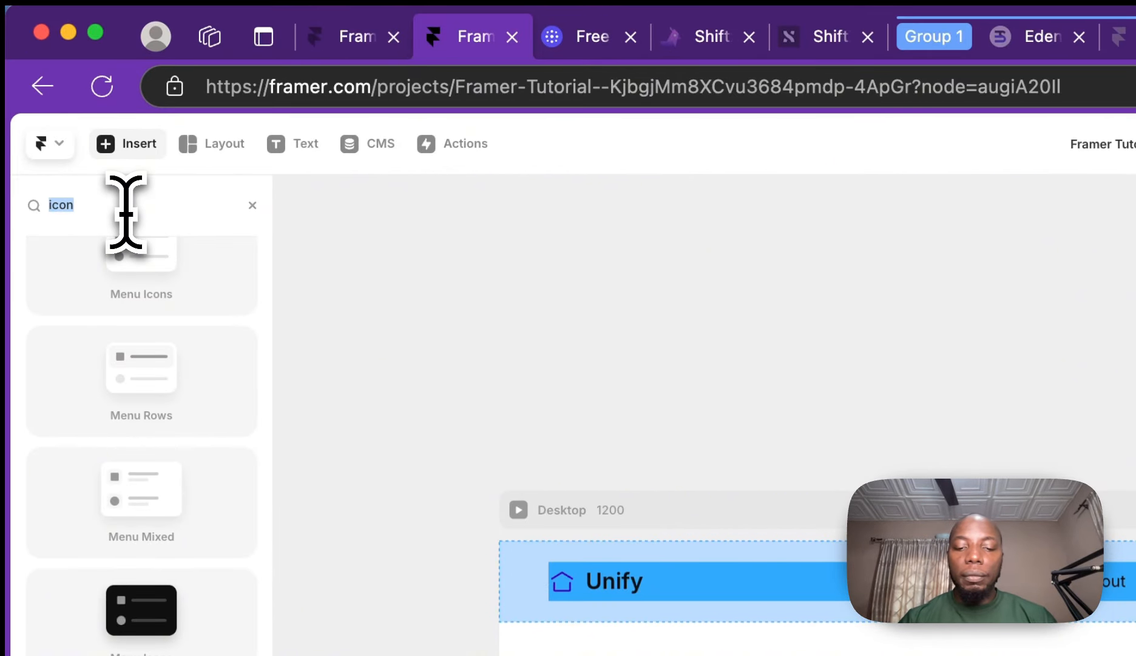
text(but)
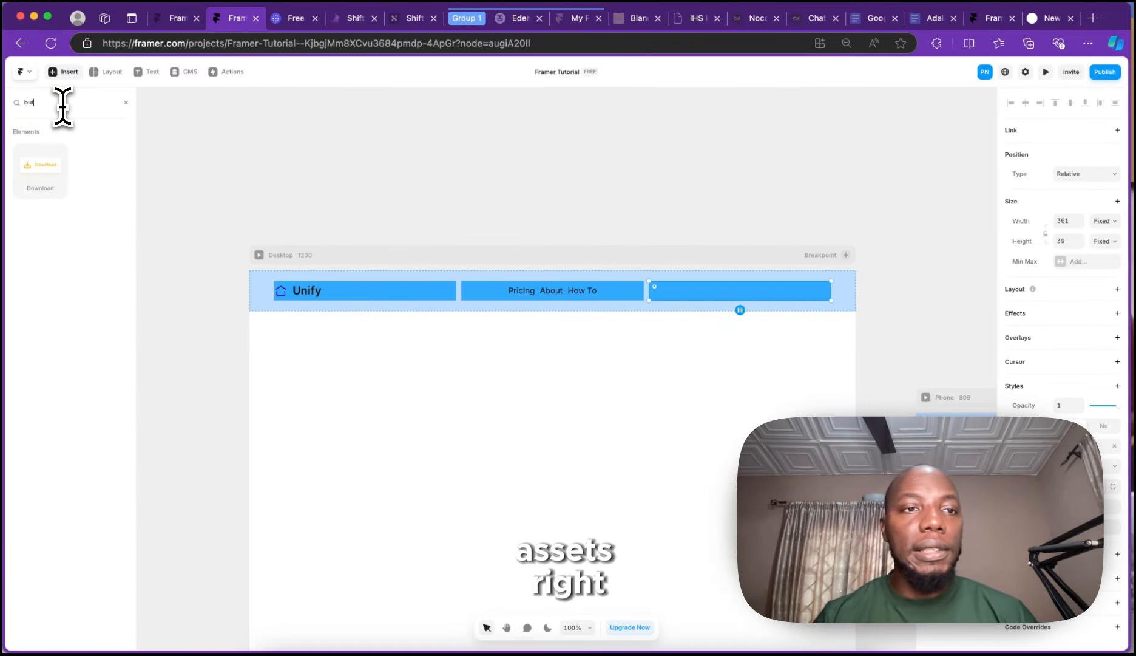
click(125, 102)
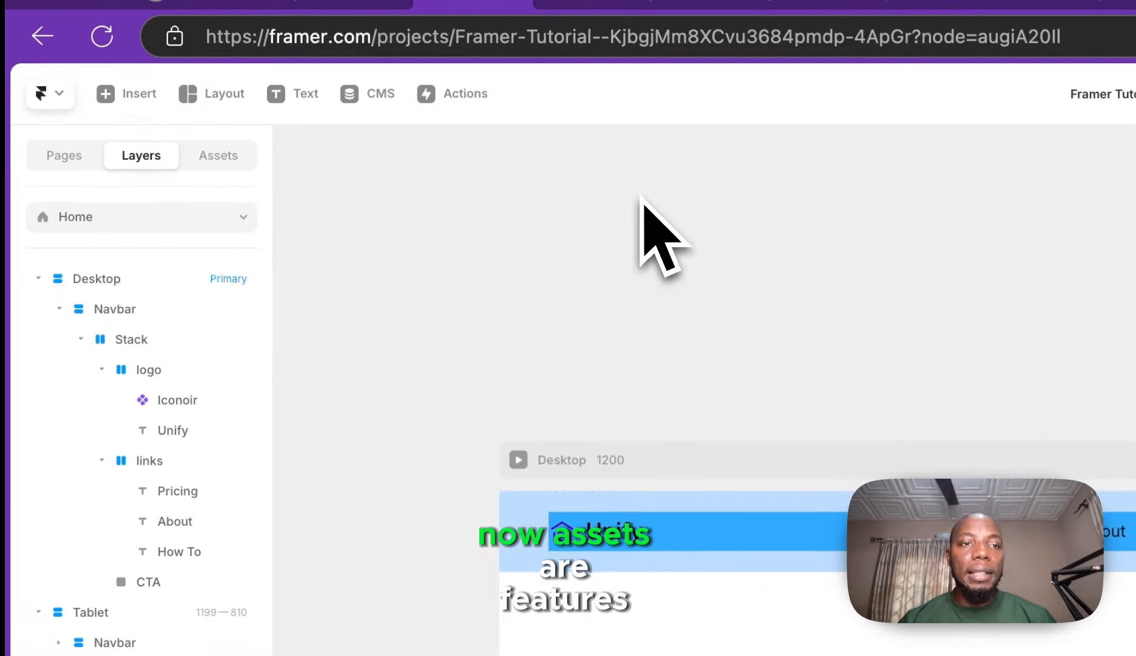
click(209, 214)
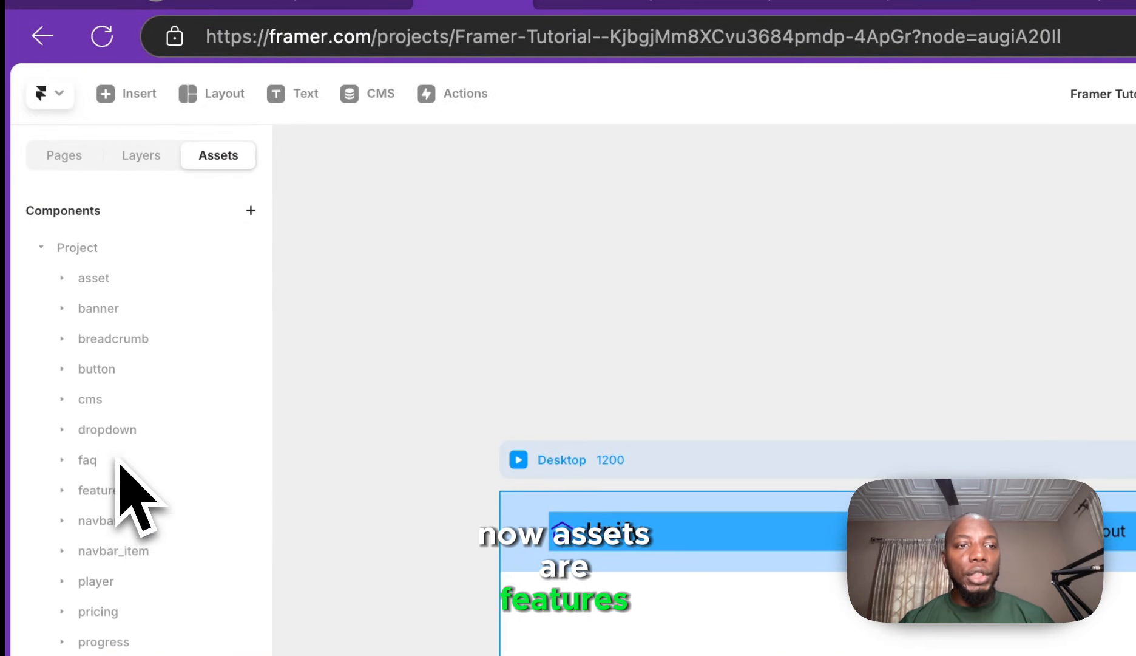
scroll(117, 455, down, 4)
scroll(118, 450, up, 4)
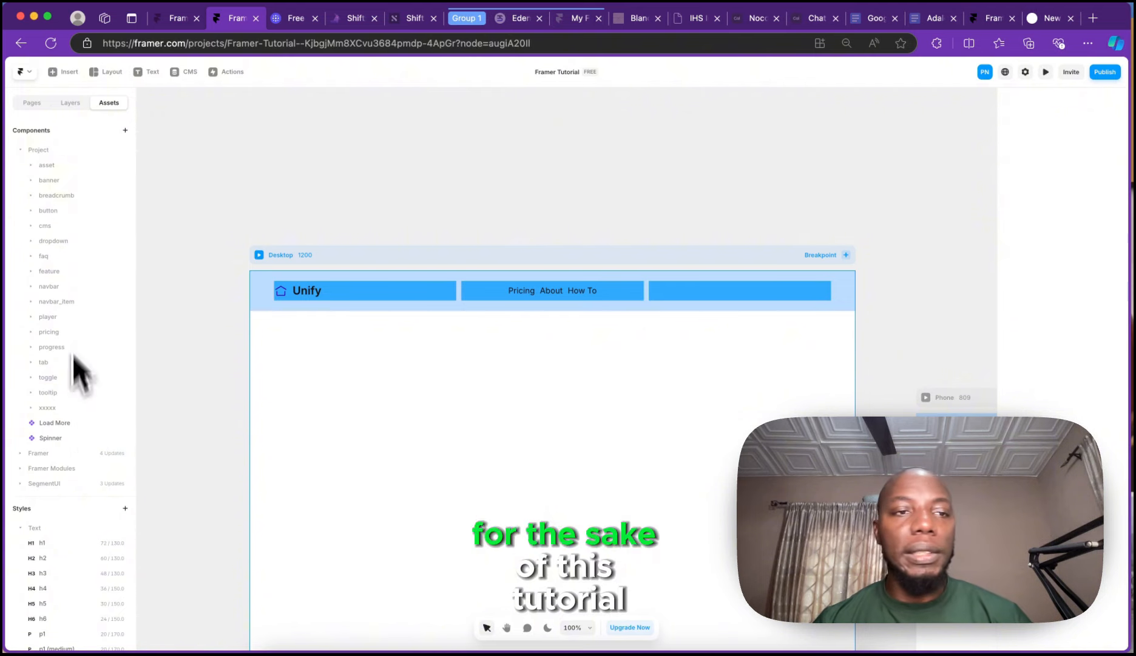
click(34, 104)
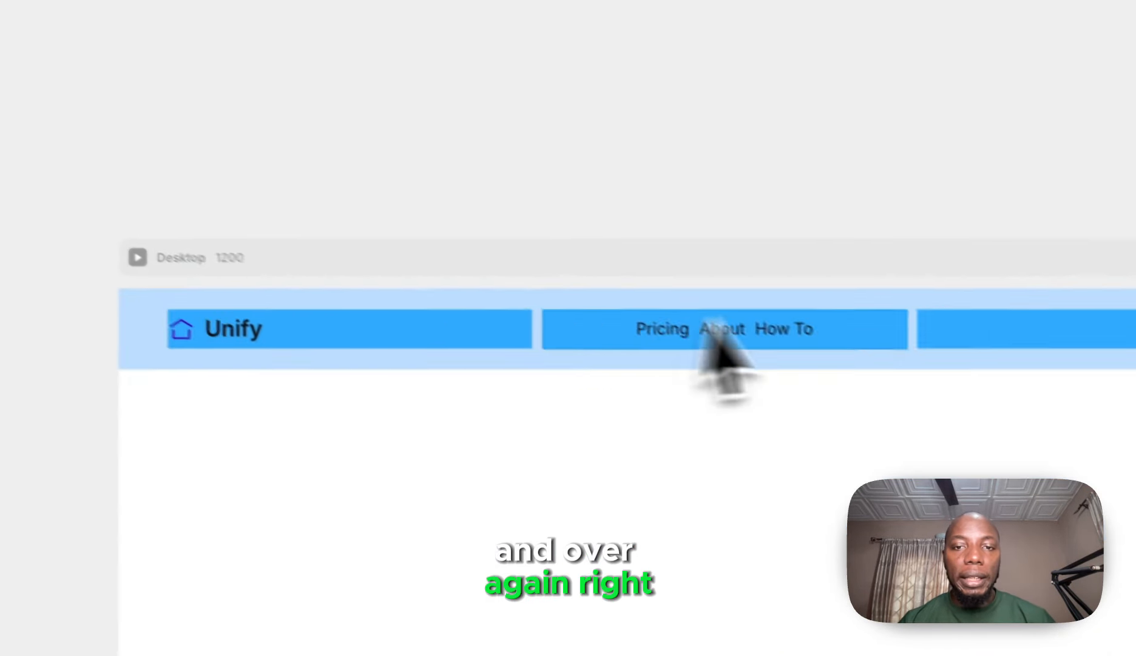
click(850, 349)
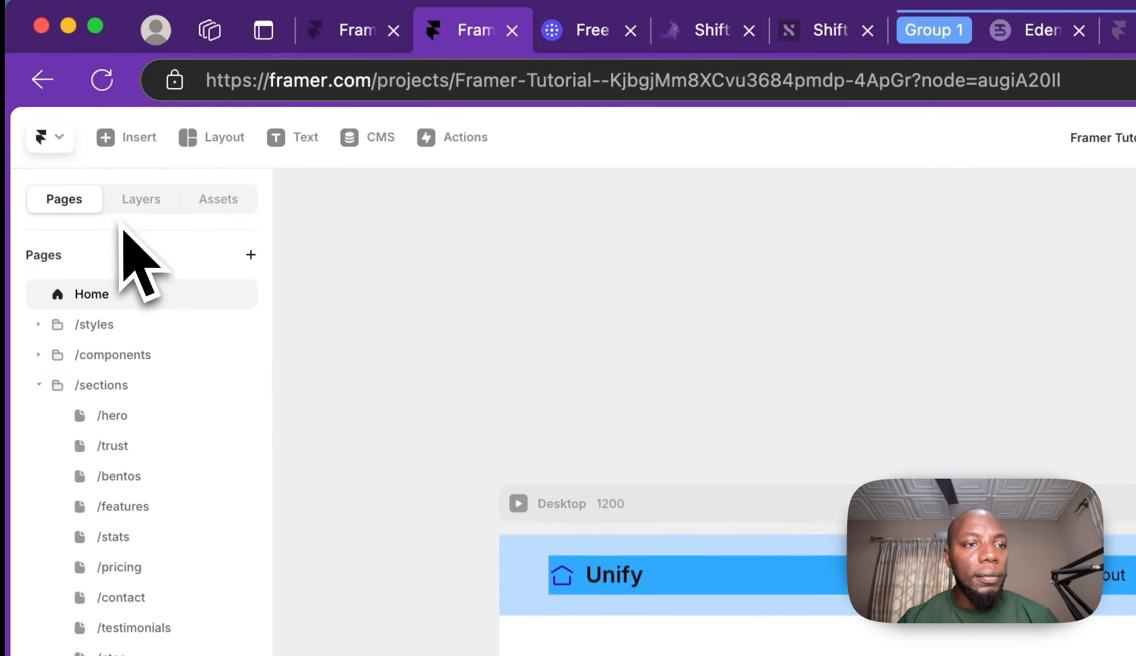
click(134, 84)
click(130, 206)
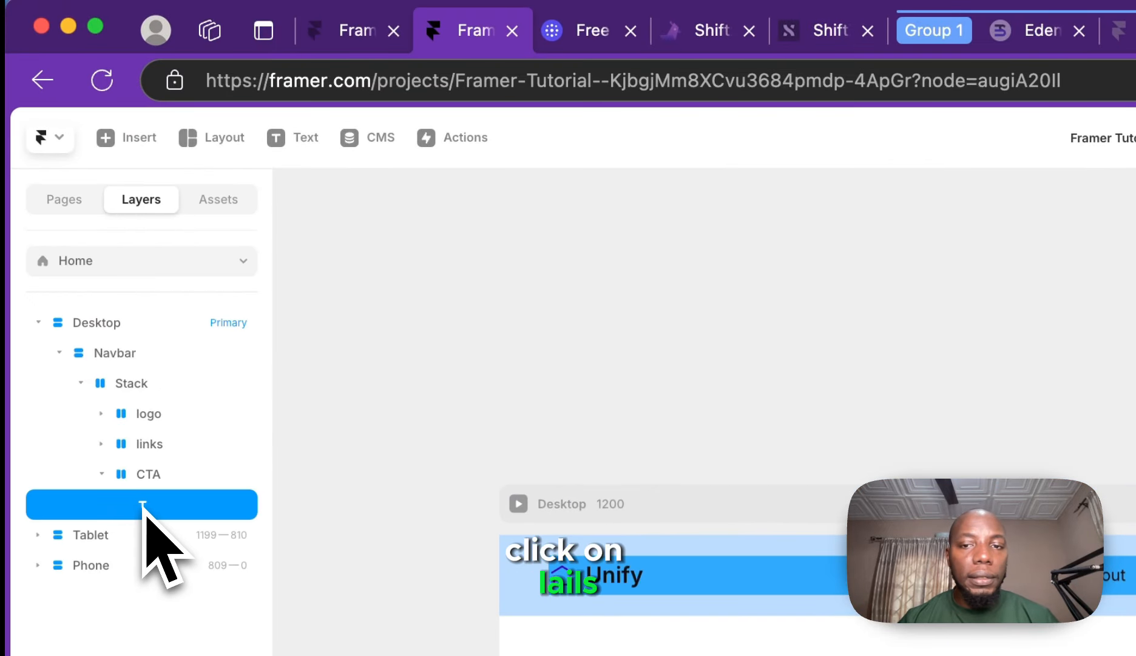
key(BackSpace)
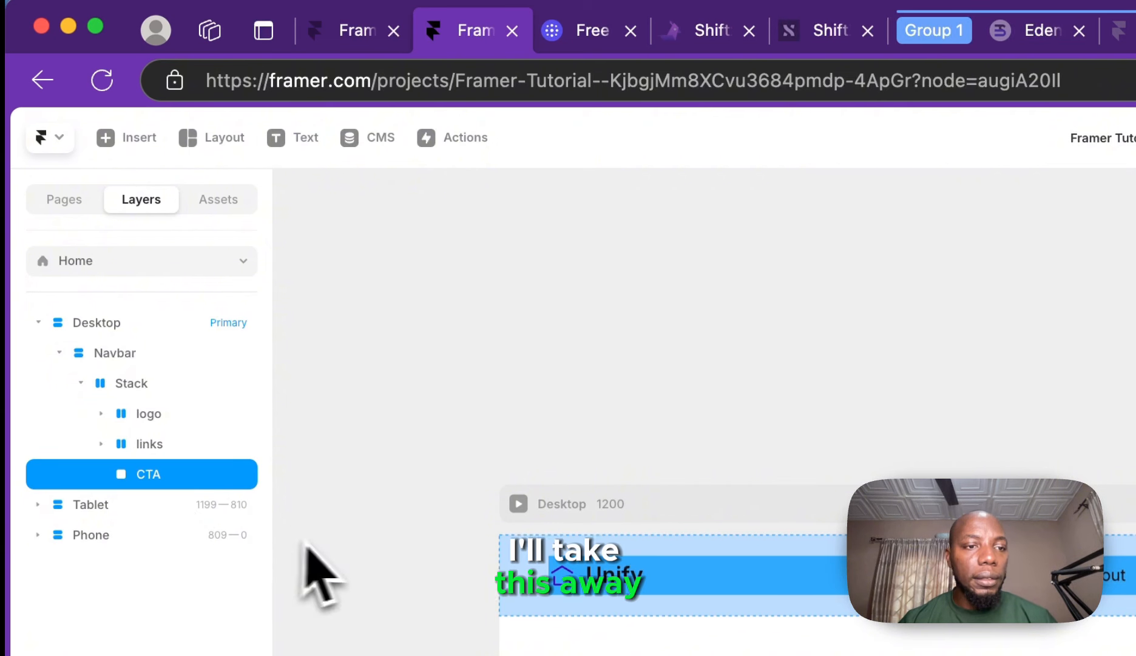
- Draw a frame about 140 by 27 inside the CTA frame and add a "Start Free Trial" text to it
click(143, 146)
click(213, 149)
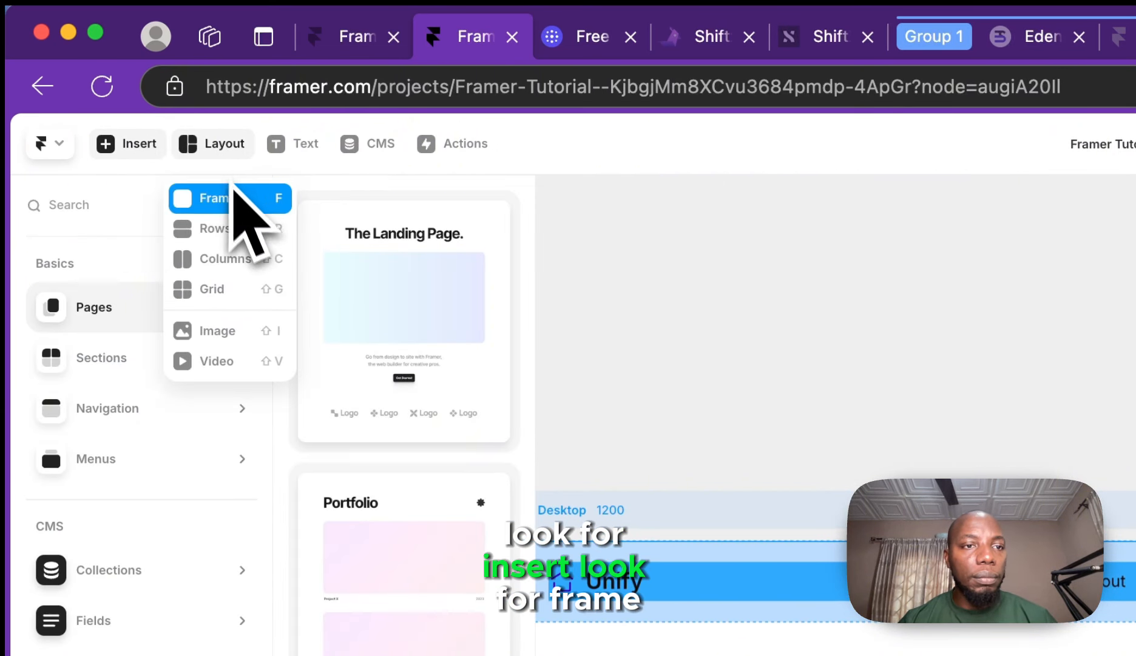
click(236, 205)
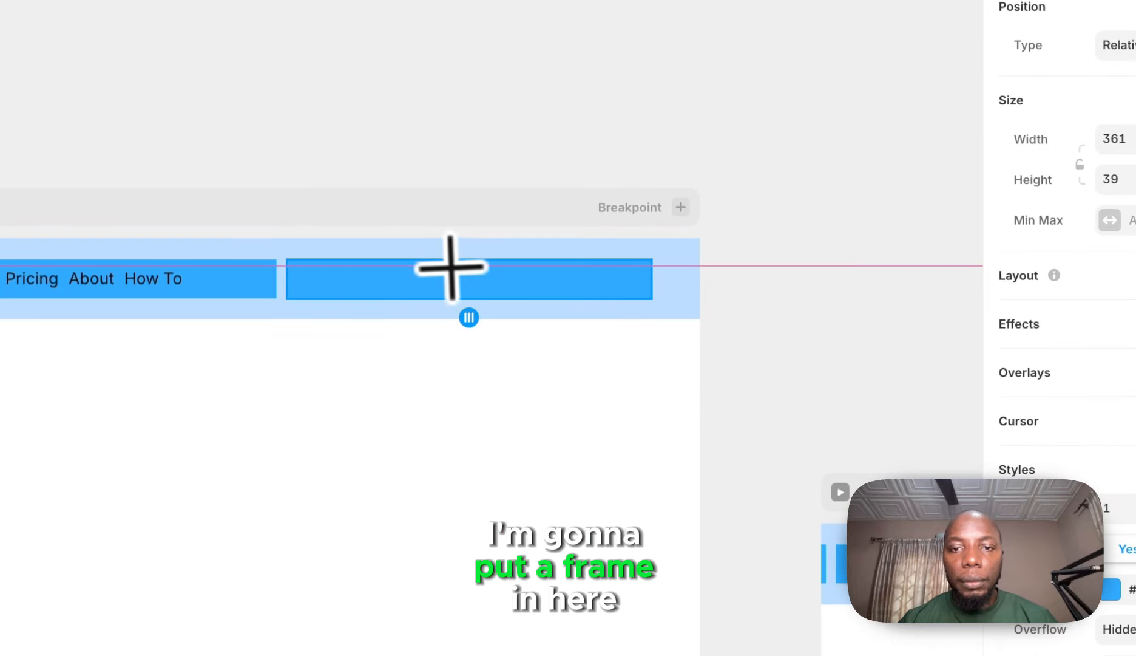
drag(438, 266, 580, 292)
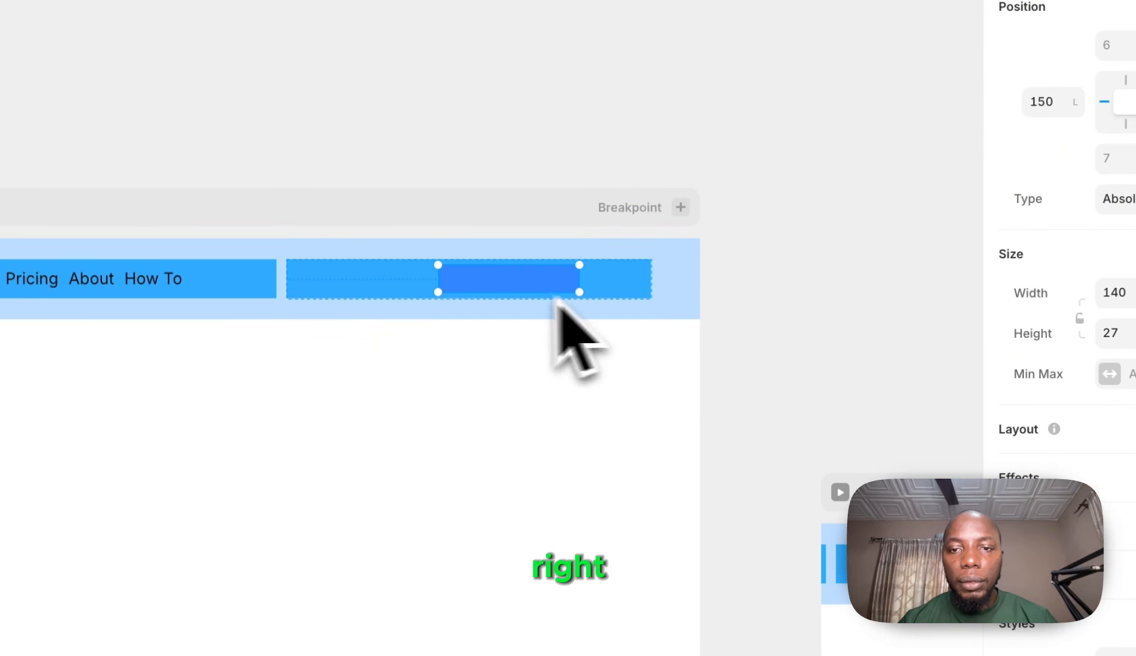
double_click(476, 284)
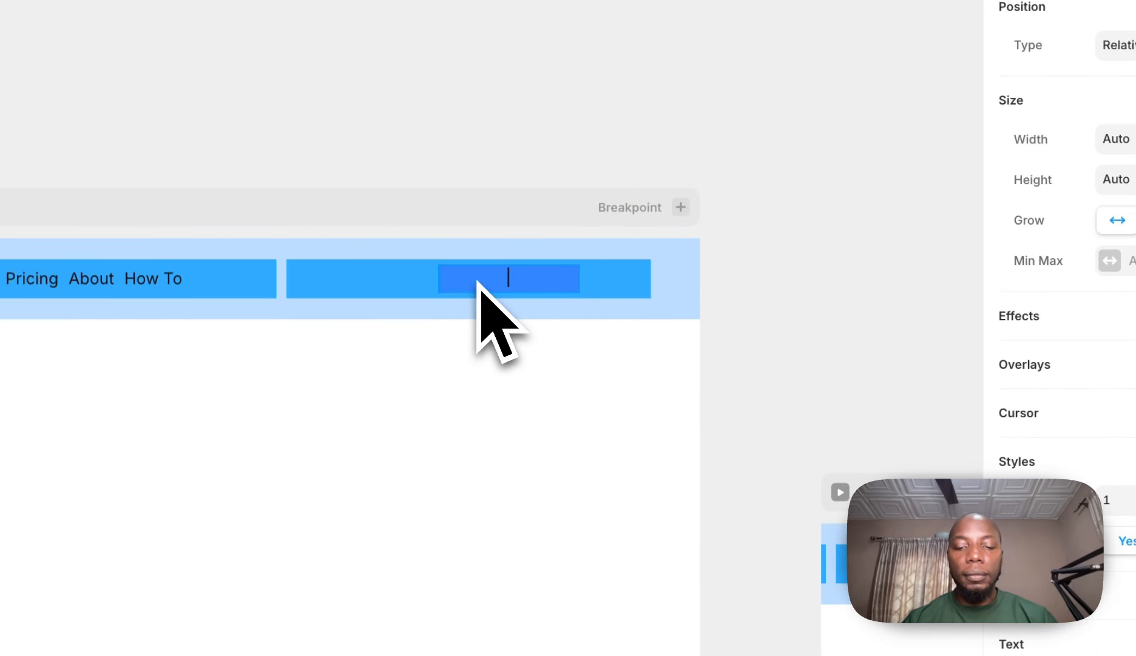
text(Start Free Trial)
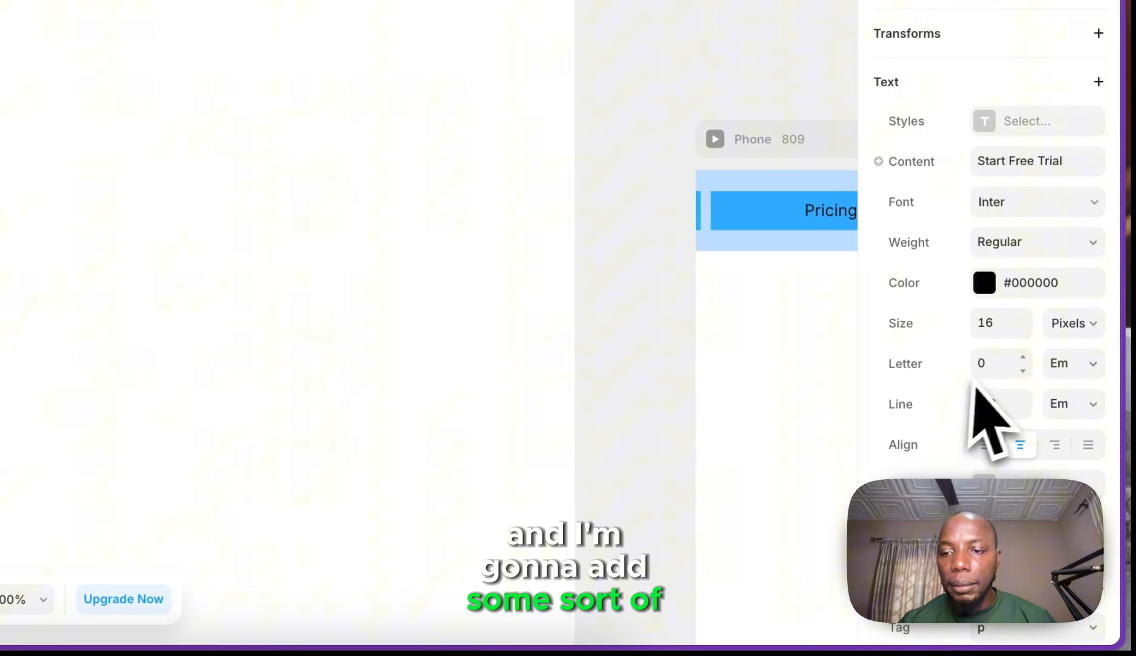
- Give the stack around the Start Free Trial text a padding of 4 and a corner radius of 6
scroll(984, 412, down, 2)
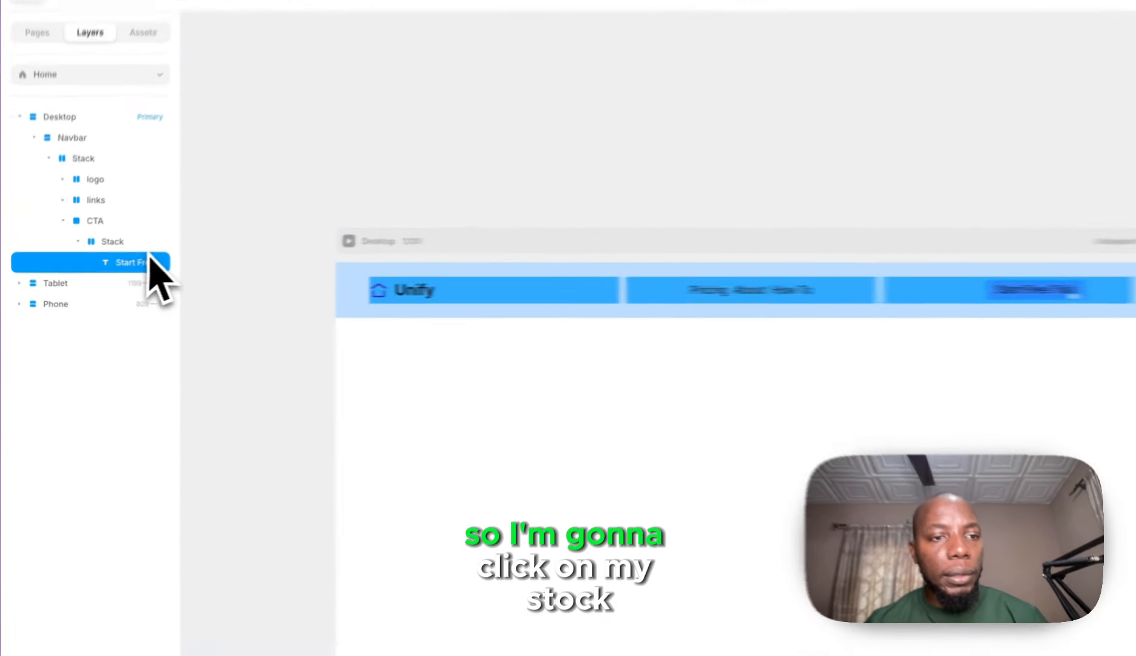
click(106, 255)
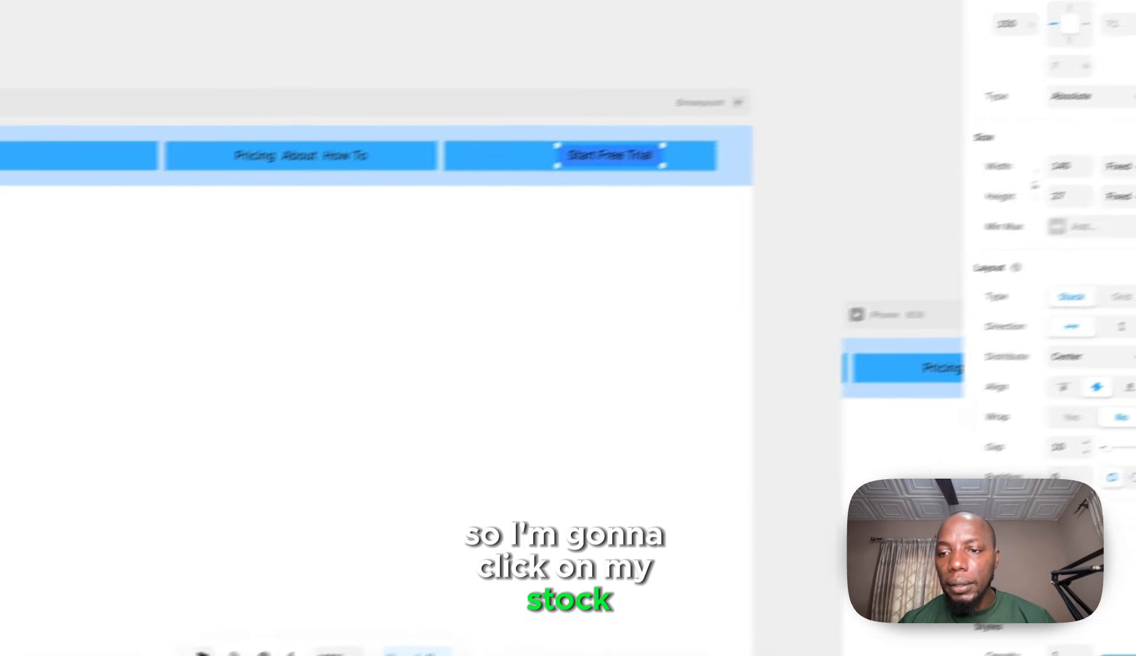
click(1041, 466)
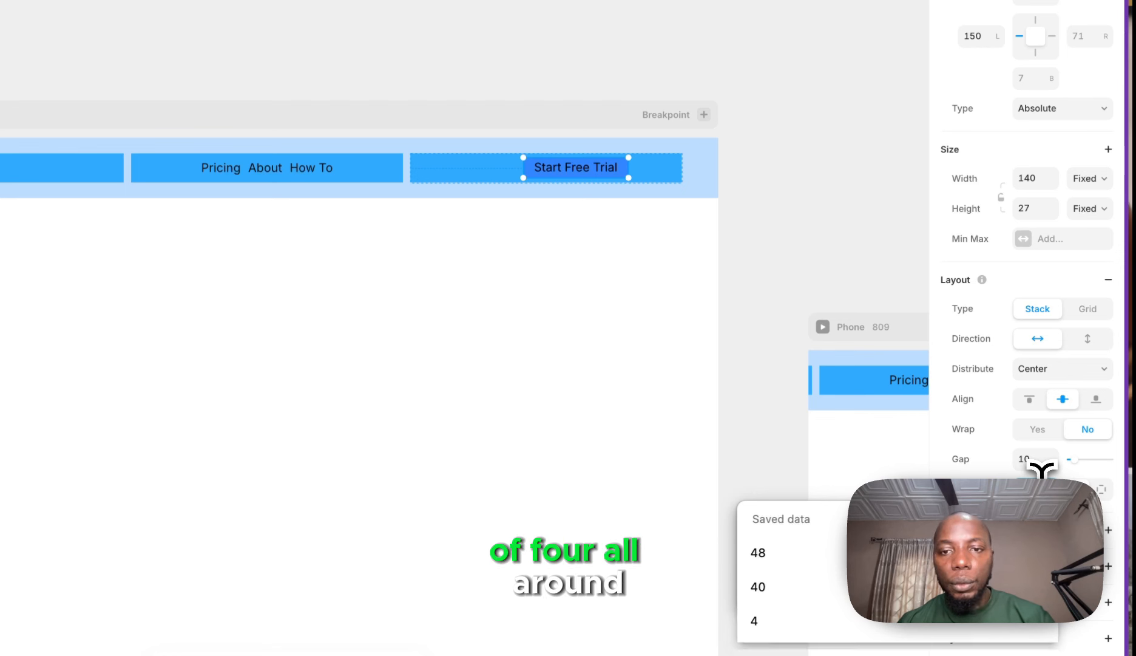
click(980, 466)
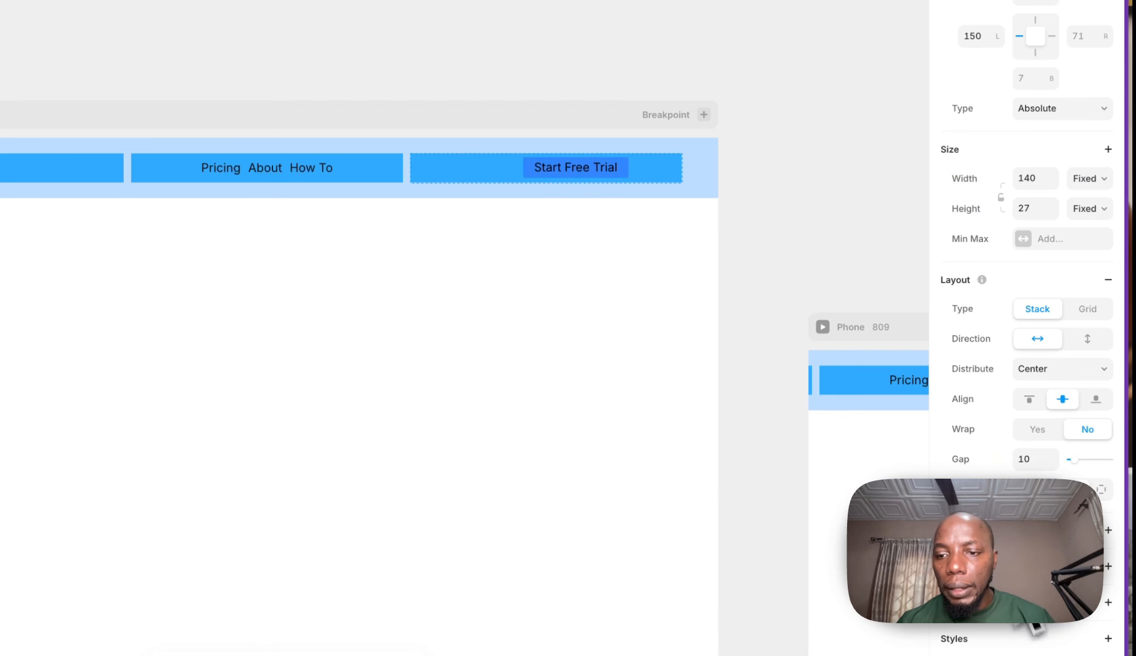
scroll(1044, 627, down, 5)
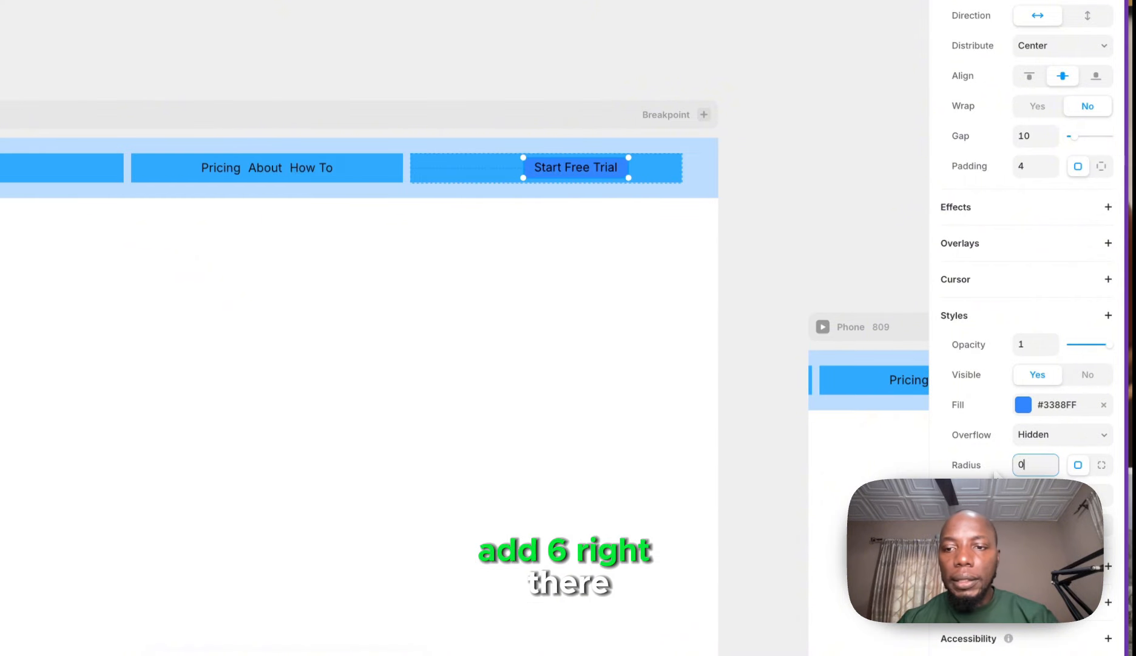
click(692, 227)
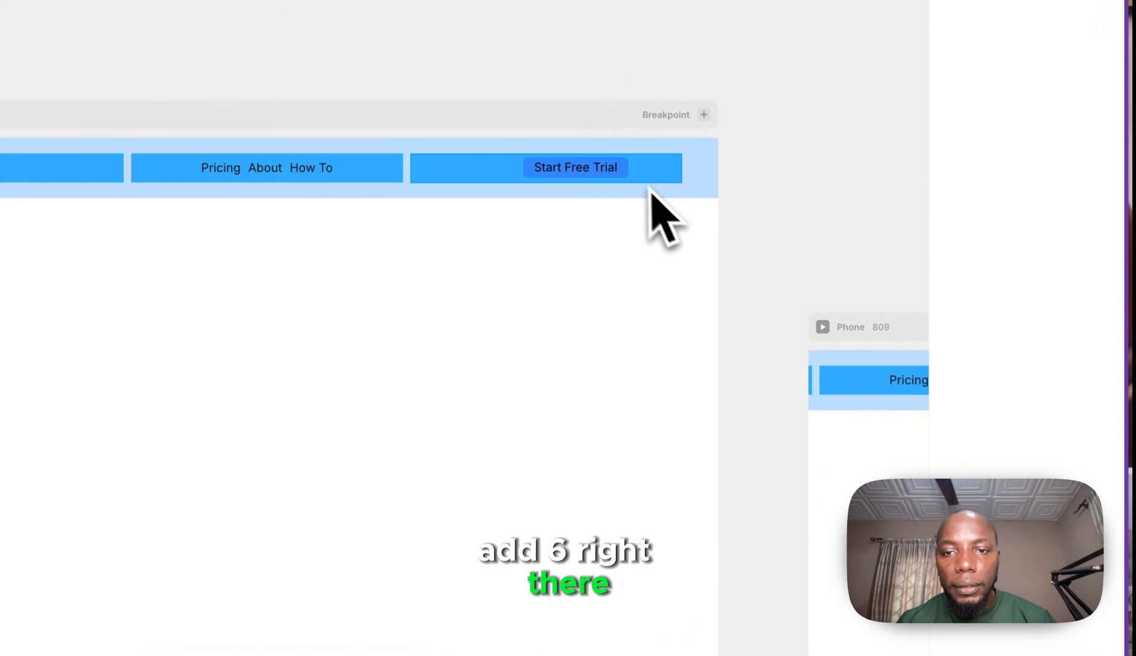
- Try setting the CTA frame's height to Fill
click(633, 174)
double_click(616, 170)
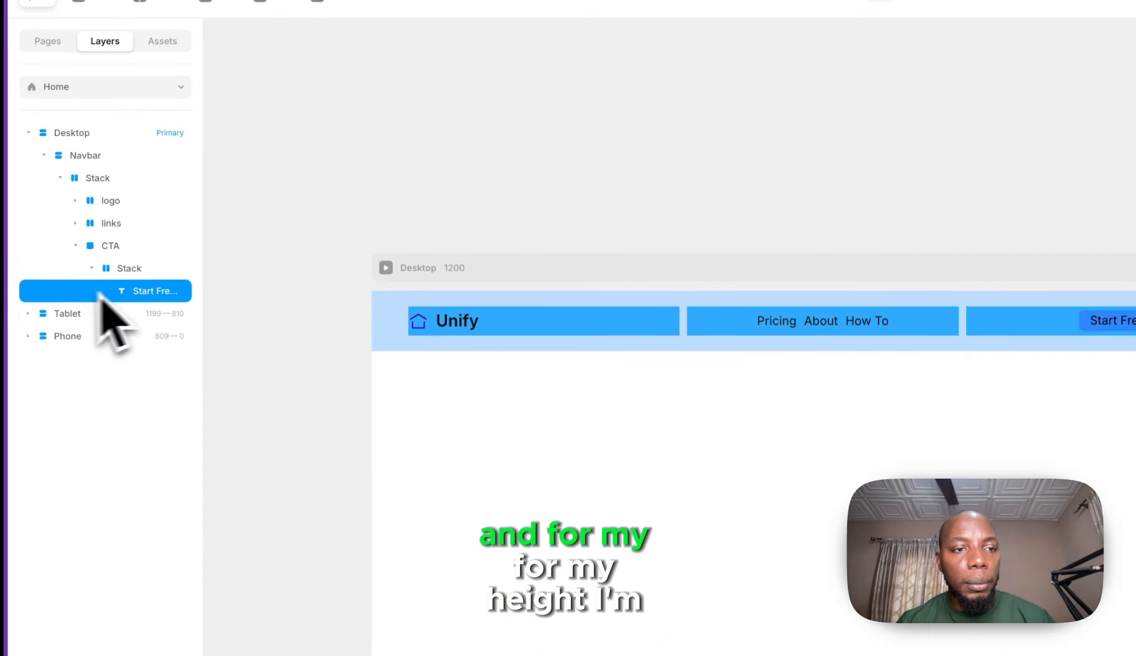
key(Escape)
scroll(1051, 219, up, 5)
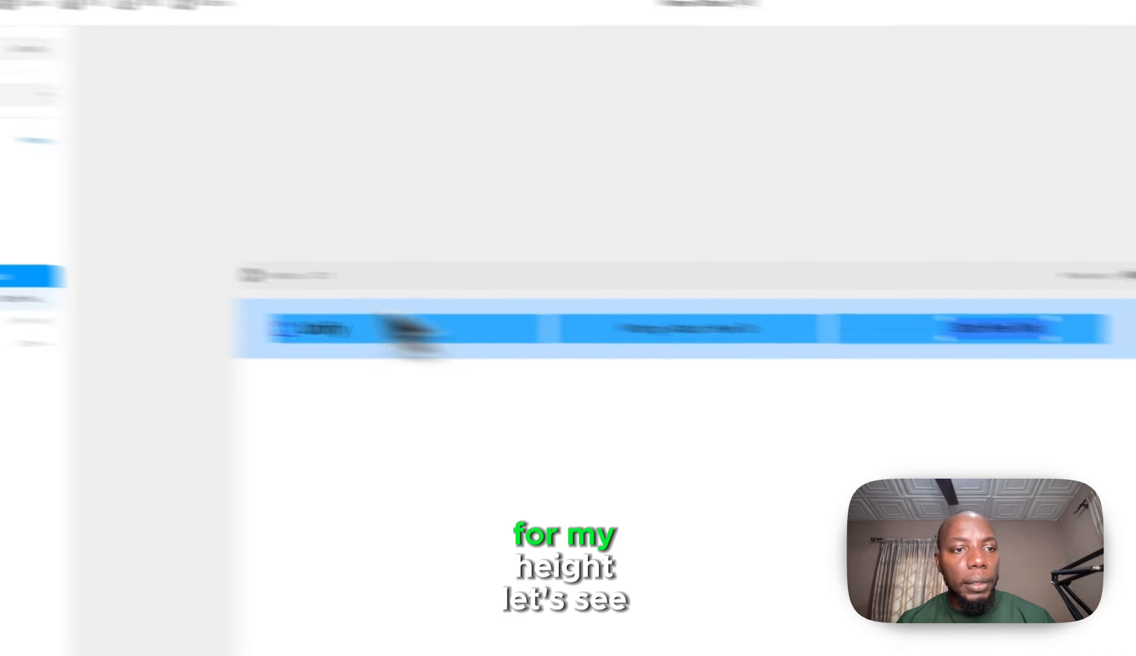
click(130, 267)
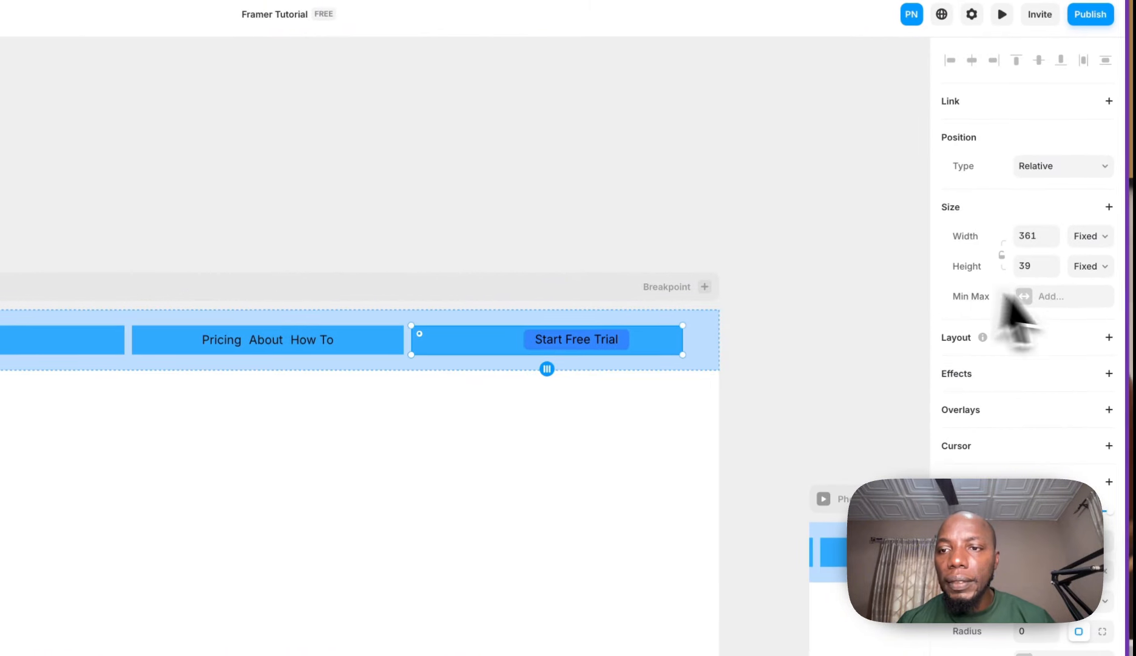
click(1086, 315)
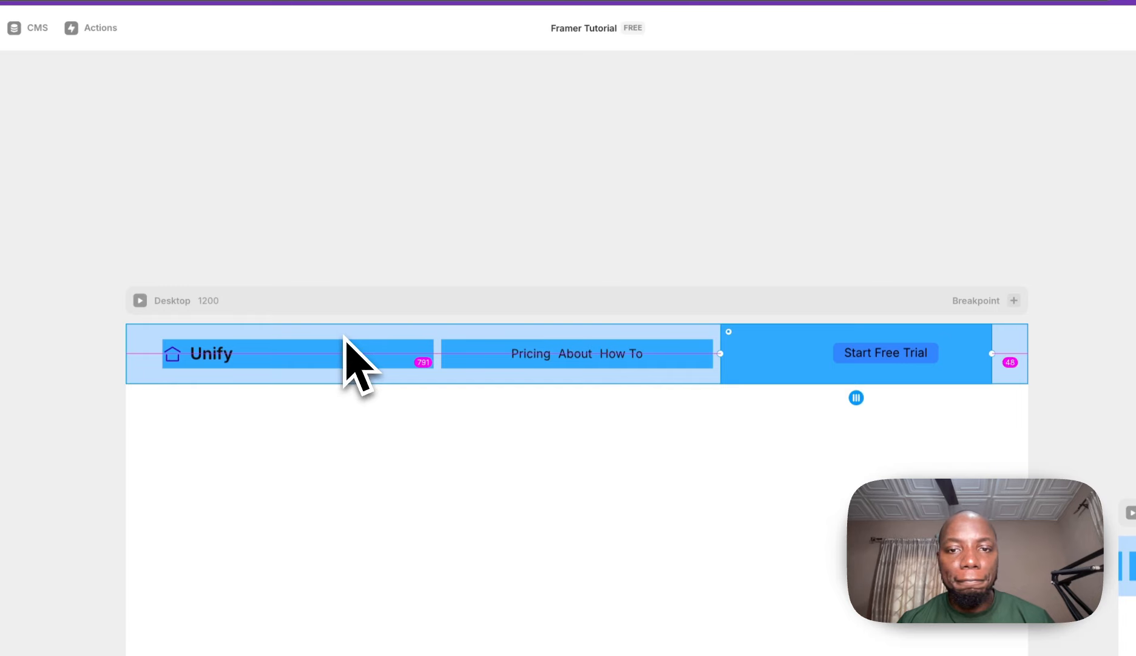
scroll(504, 261, left, 3)
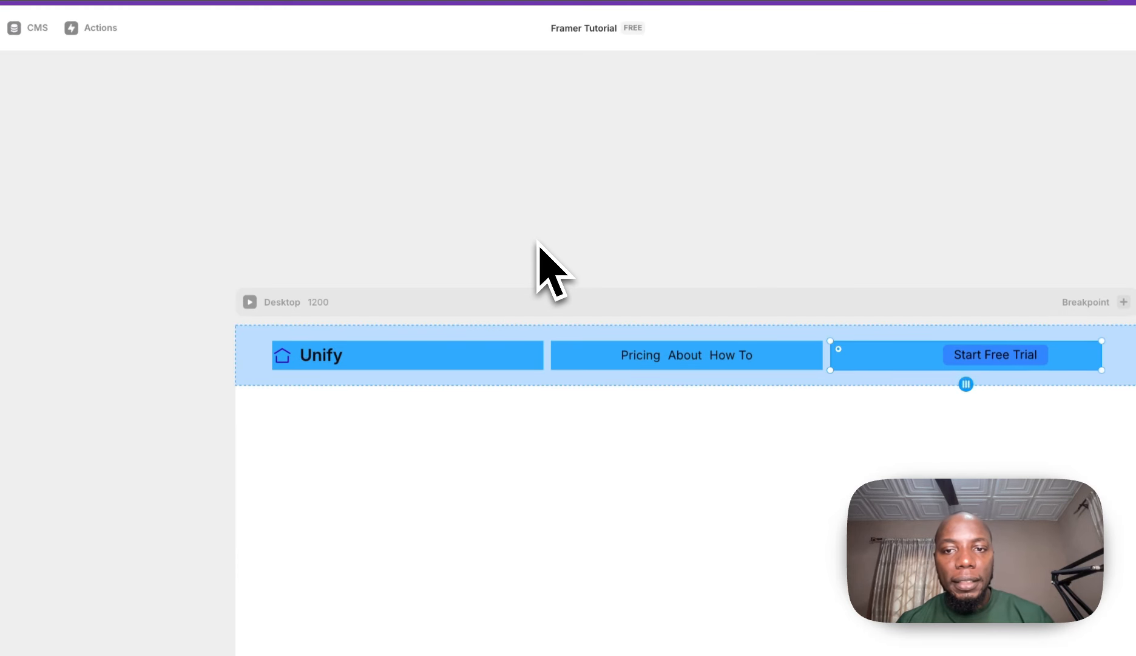
- Collapse the logo and CTA layers inside the navbar's stack
click(419, 365)
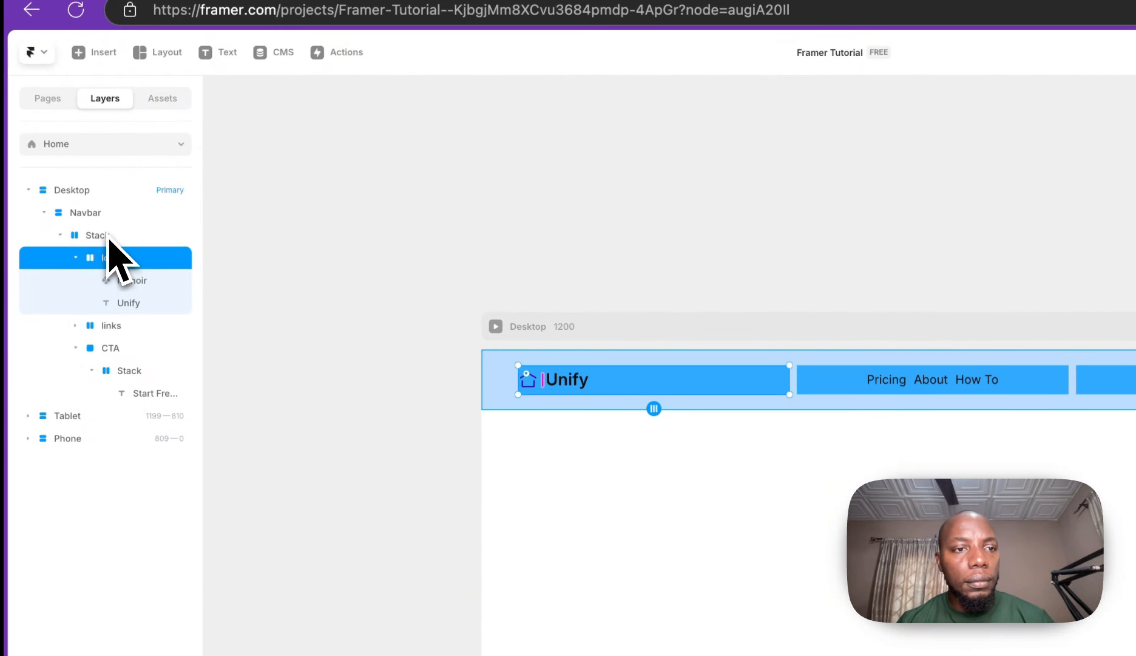
click(108, 238)
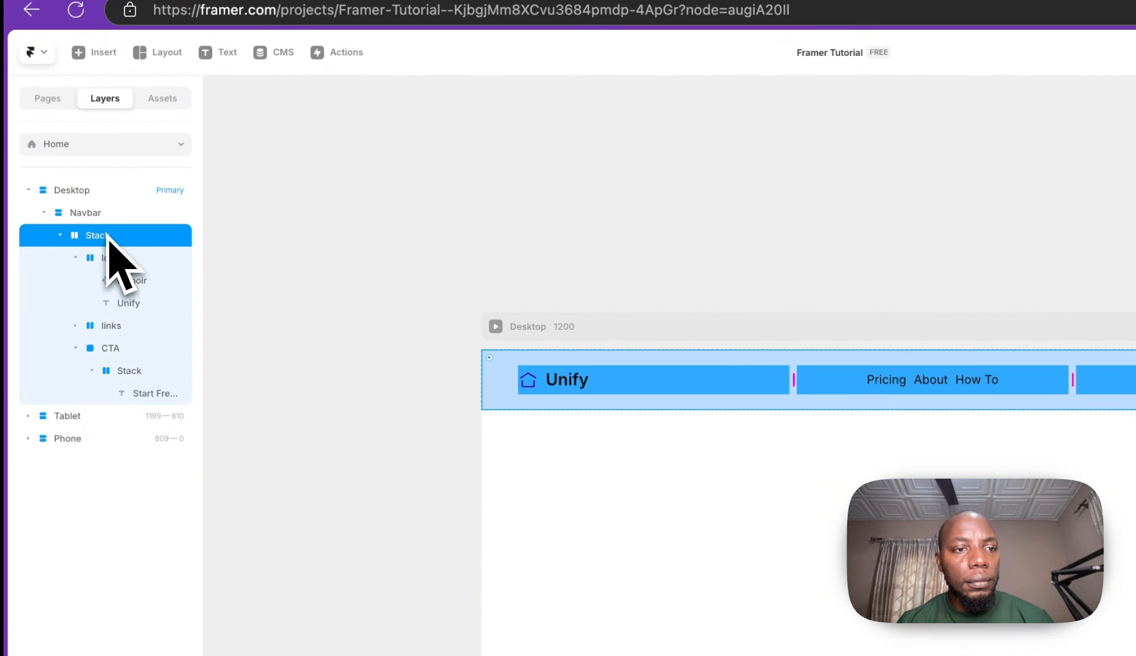
click(76, 258)
click(75, 302)
click(101, 303)
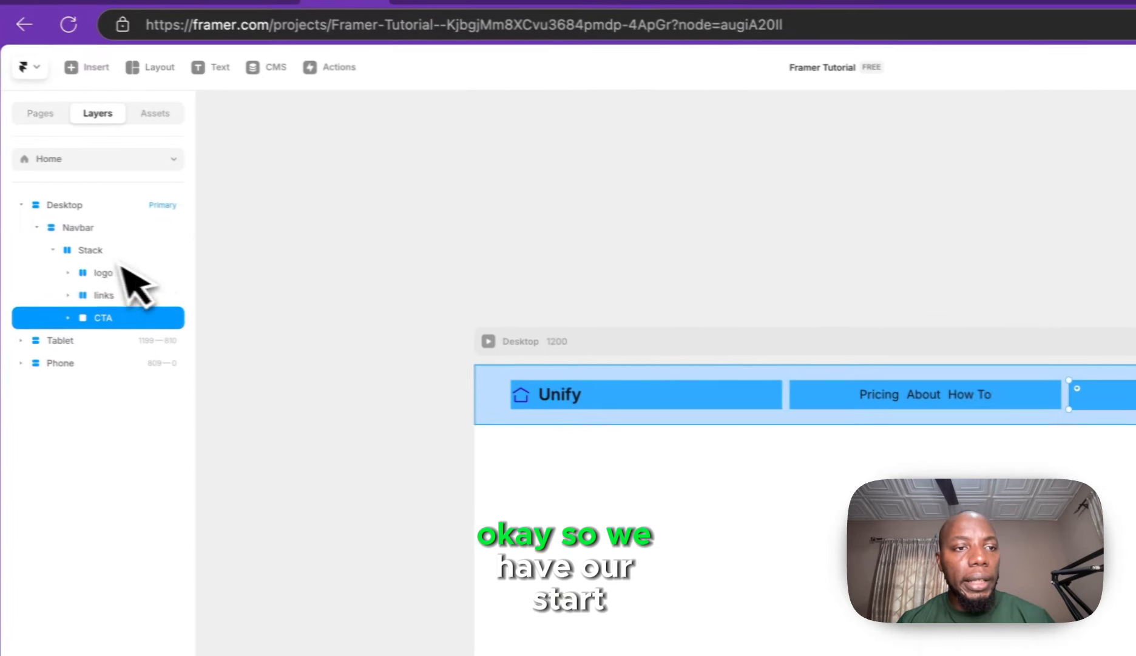
- Set the logo frame's height to Fill
click(108, 255)
click(113, 273)
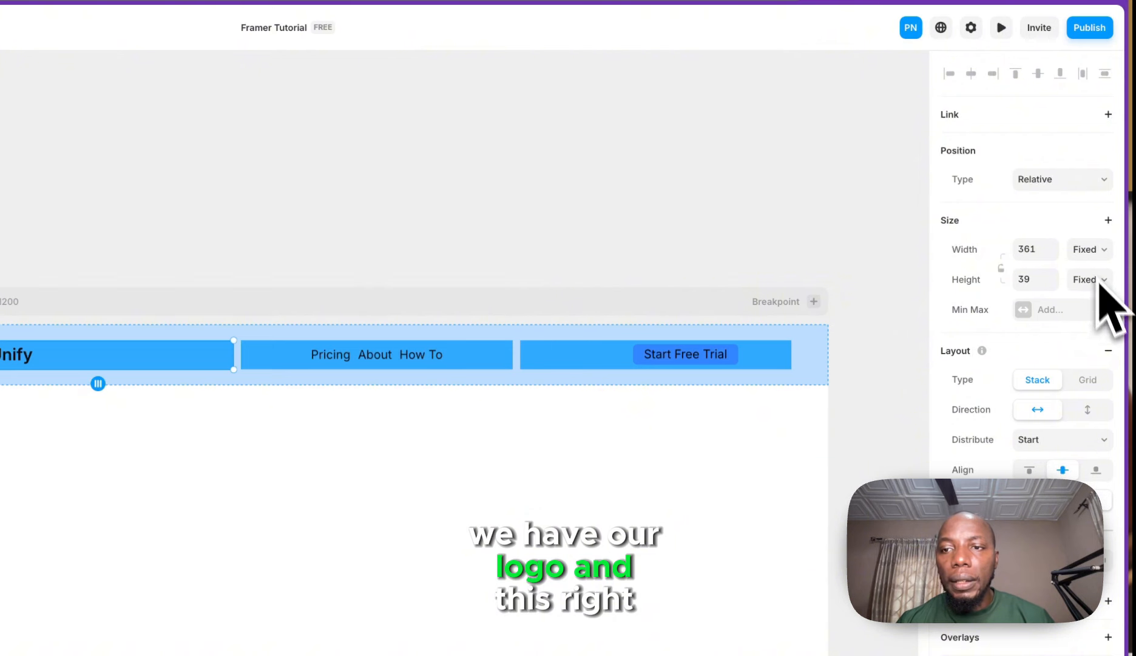
click(1090, 279)
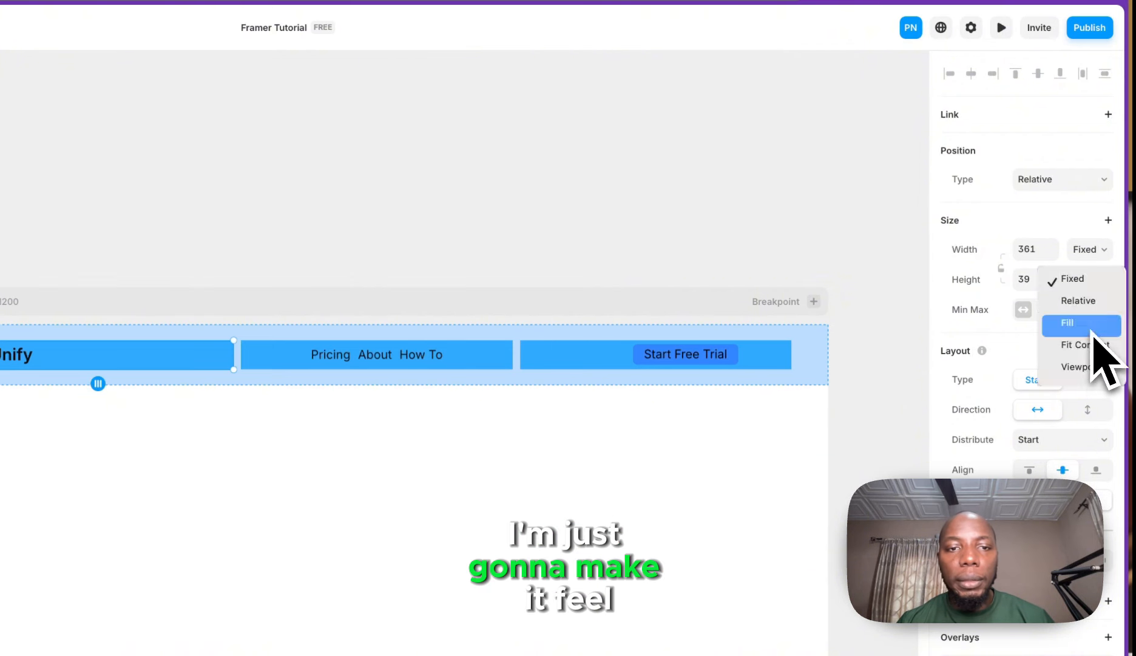
click(1086, 325)
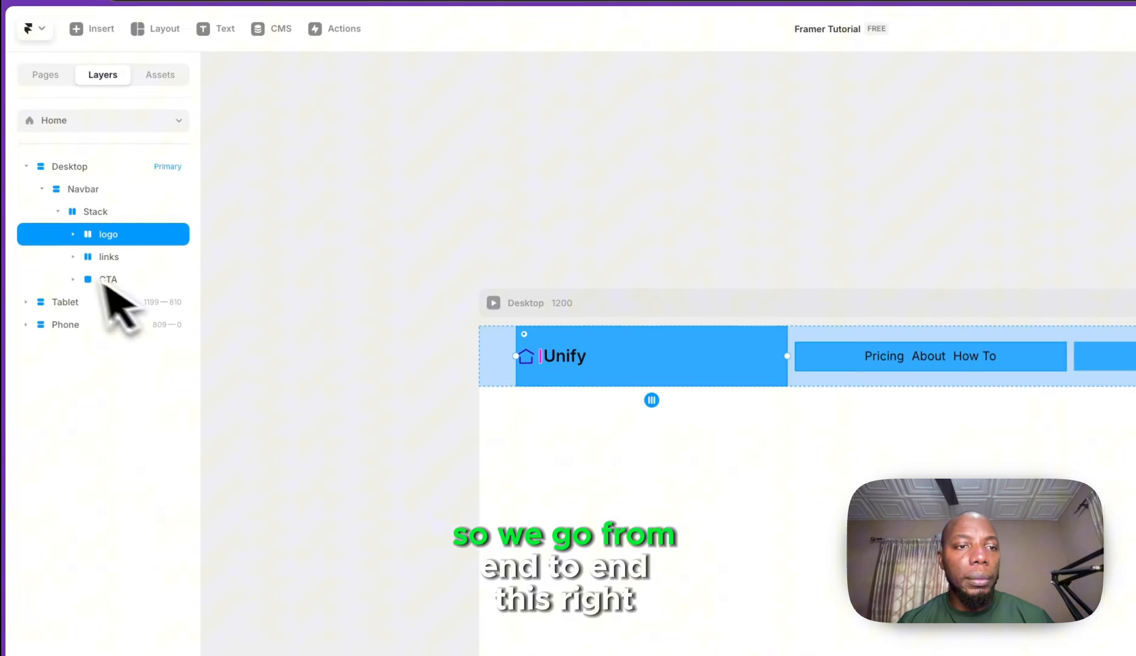
- Set the height of the links frame and the CTA frame to Fill
click(114, 255)
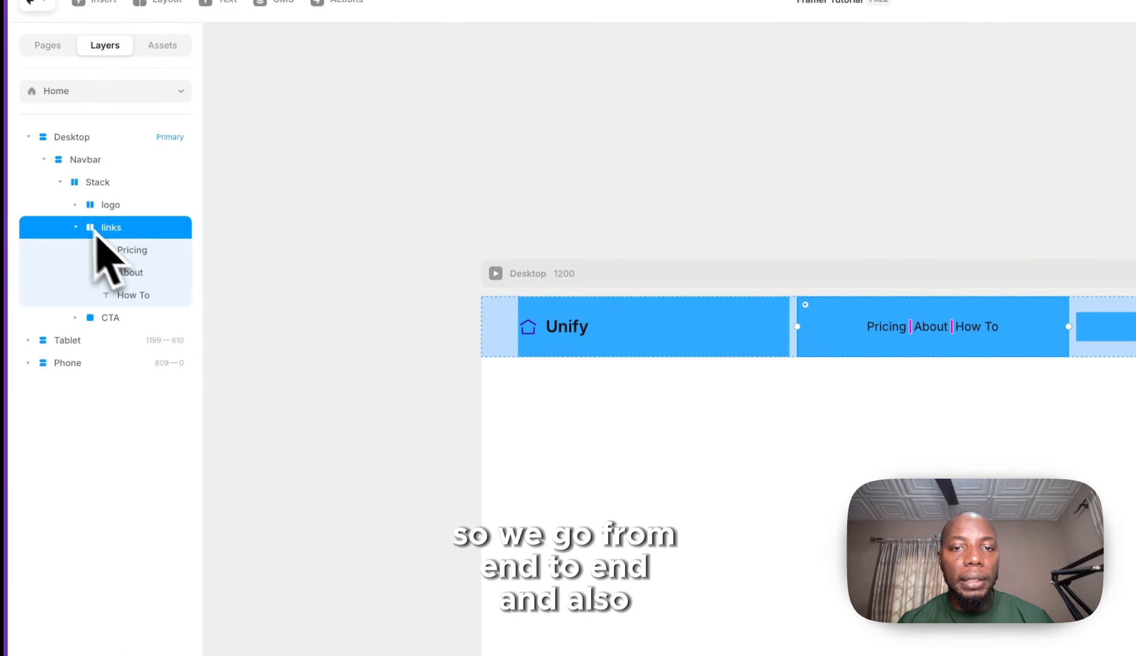
click(71, 227)
click(108, 250)
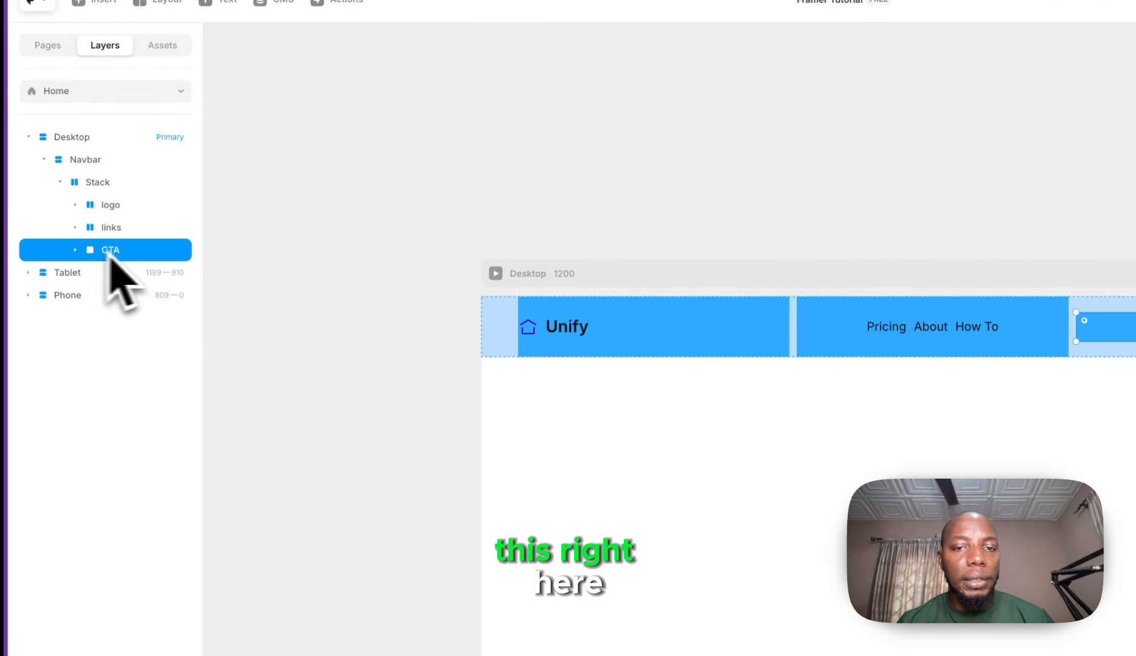
click(1090, 255)
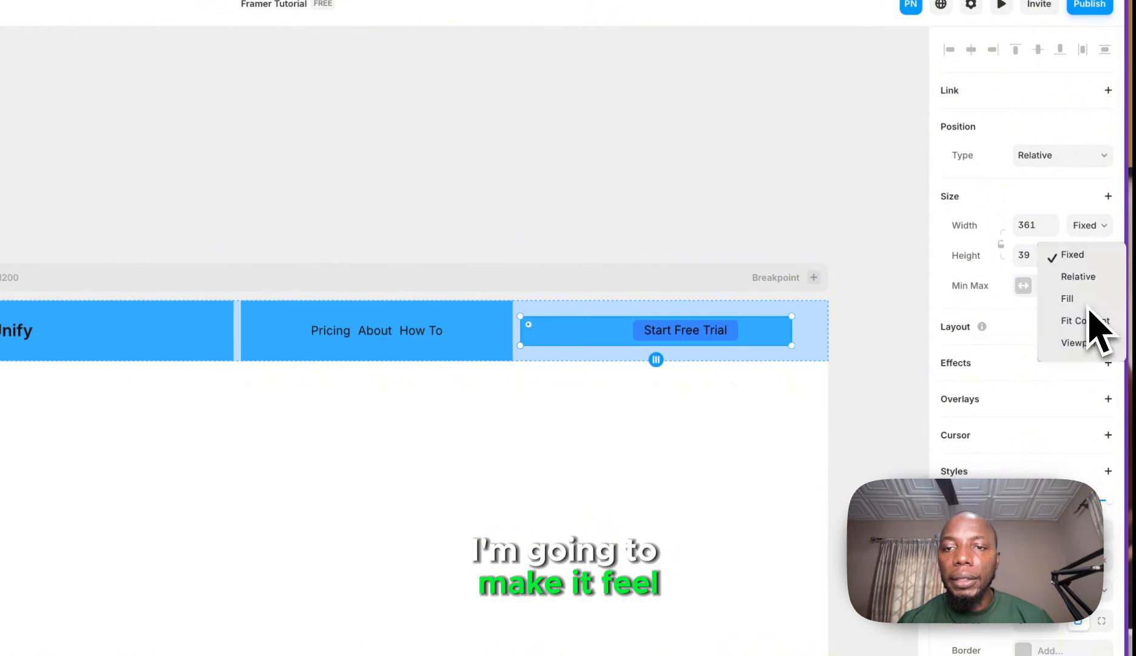
click(1074, 296)
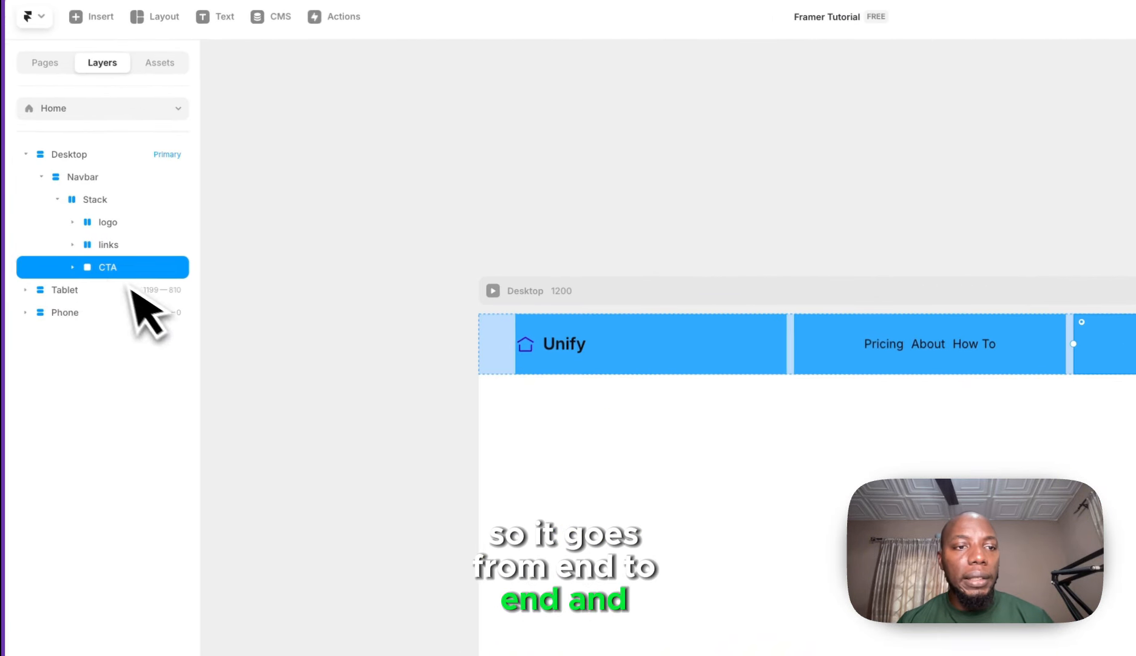
- Set the stack around the Start Free Trial text to a height of 55 and a width of 160
click(76, 267)
click(122, 292)
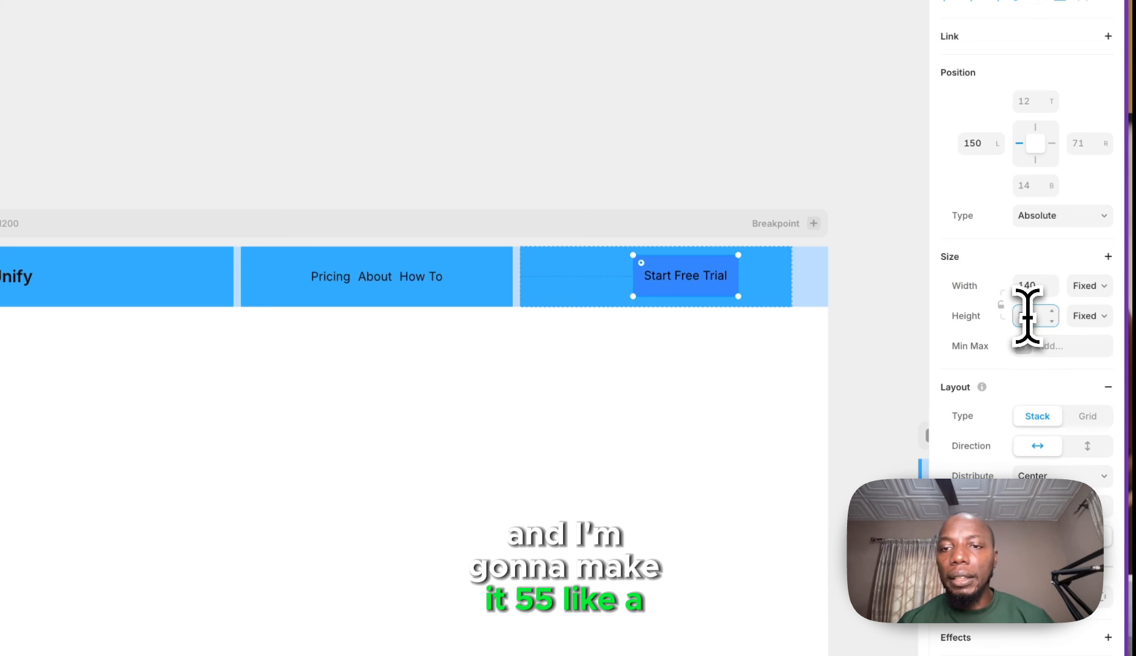
text(55)
click(1039, 285)
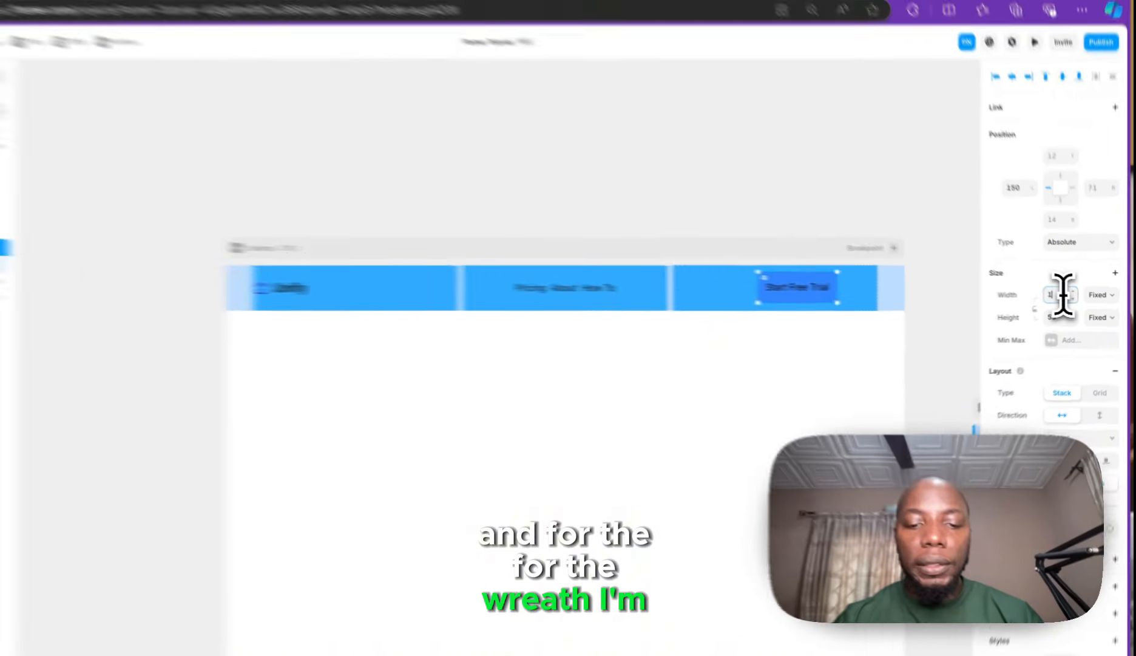
text(160)
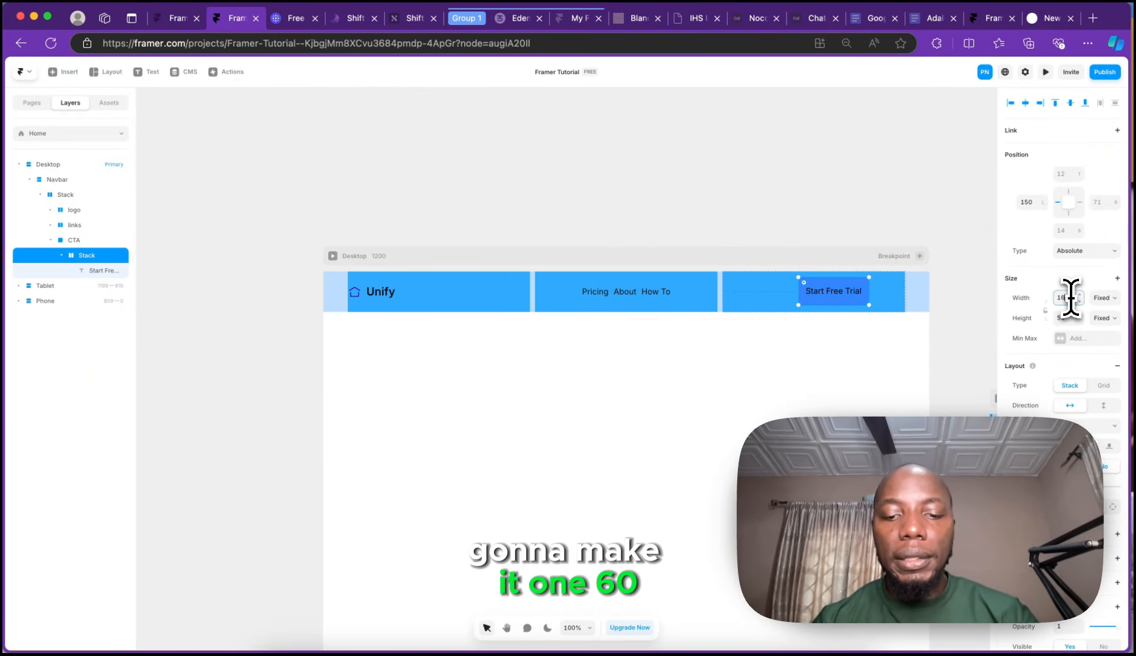
key(Return)
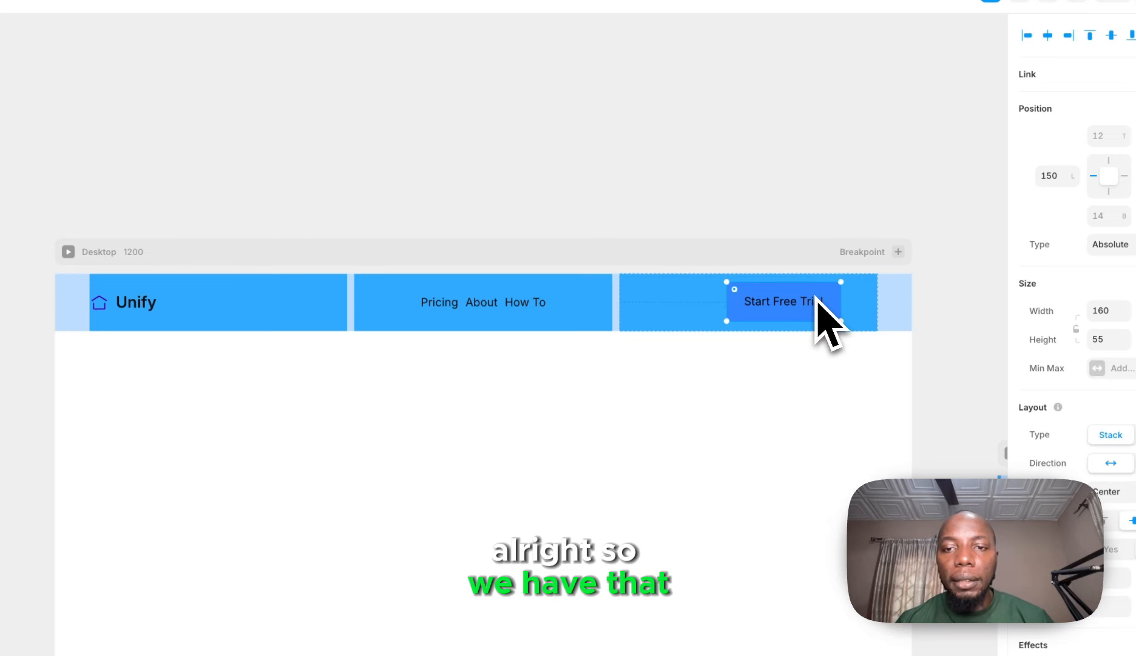
- Remove the blue fill from the logo, links and CTA frames
click(668, 300)
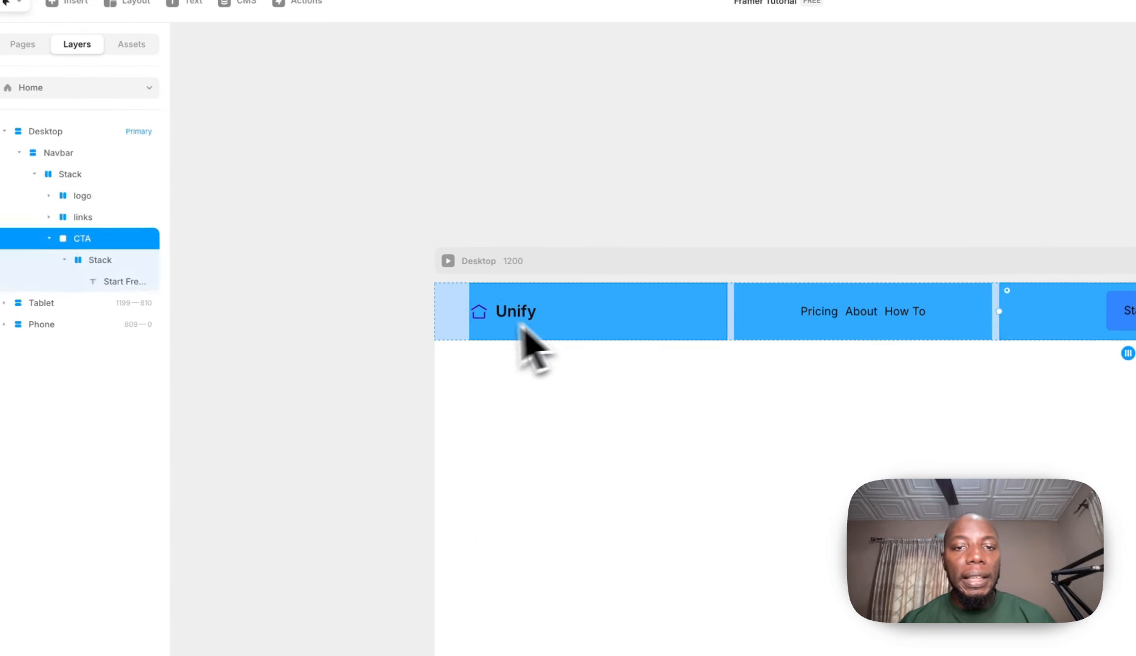
click(145, 319)
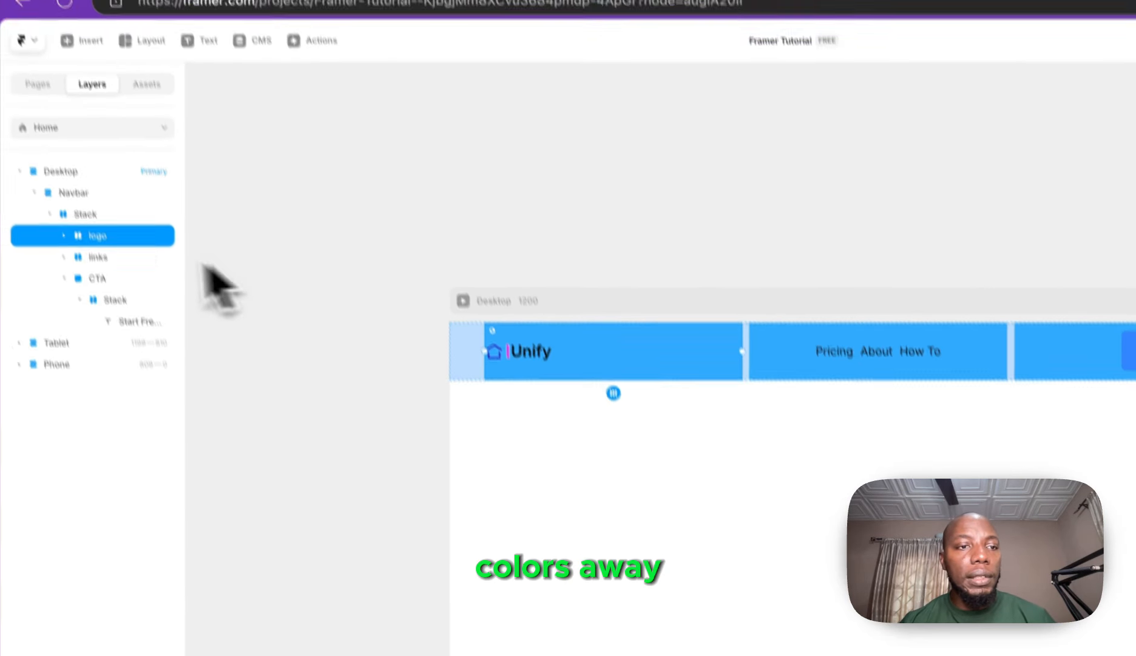
click(103, 178)
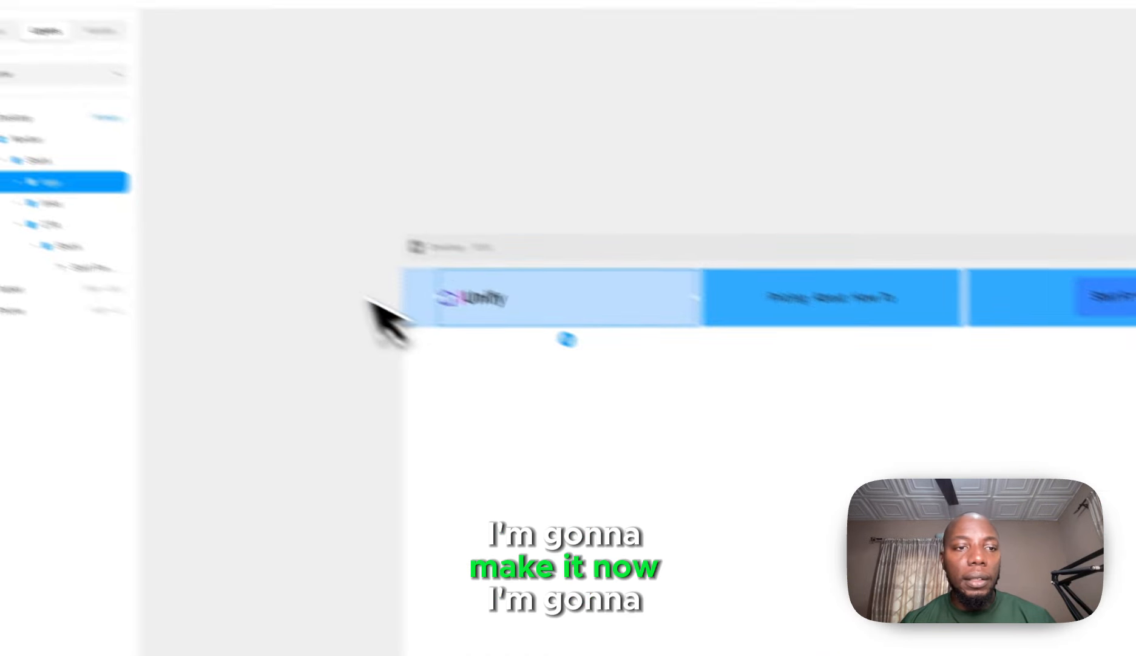
click(113, 225)
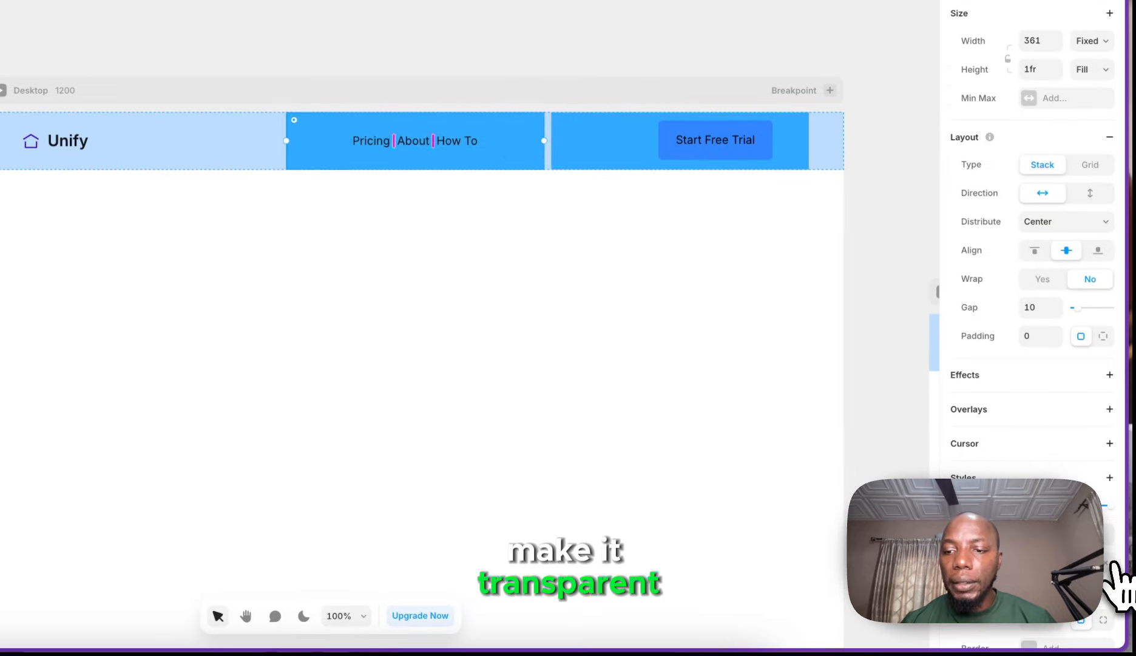
click(1111, 563)
click(39, 210)
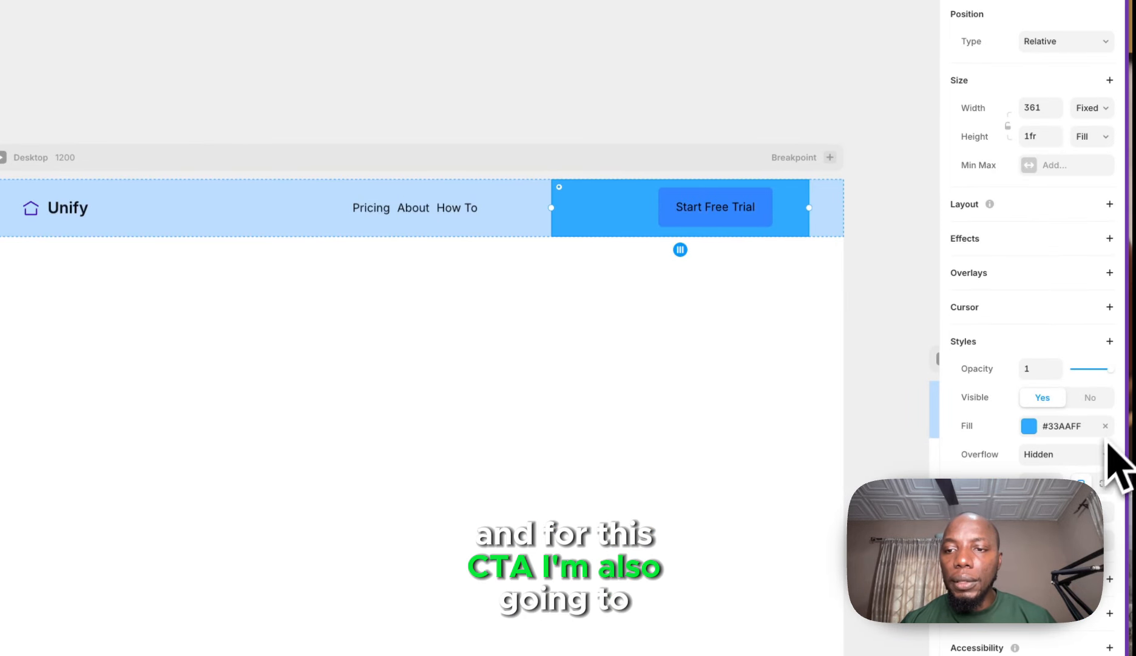
click(1105, 426)
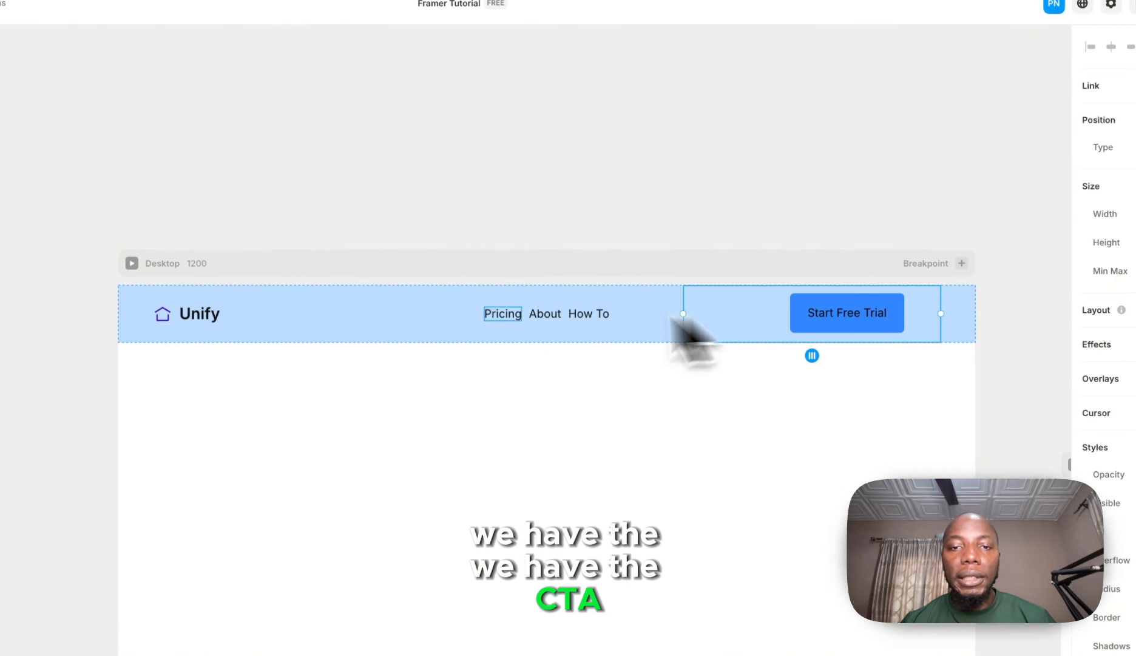
click(567, 322)
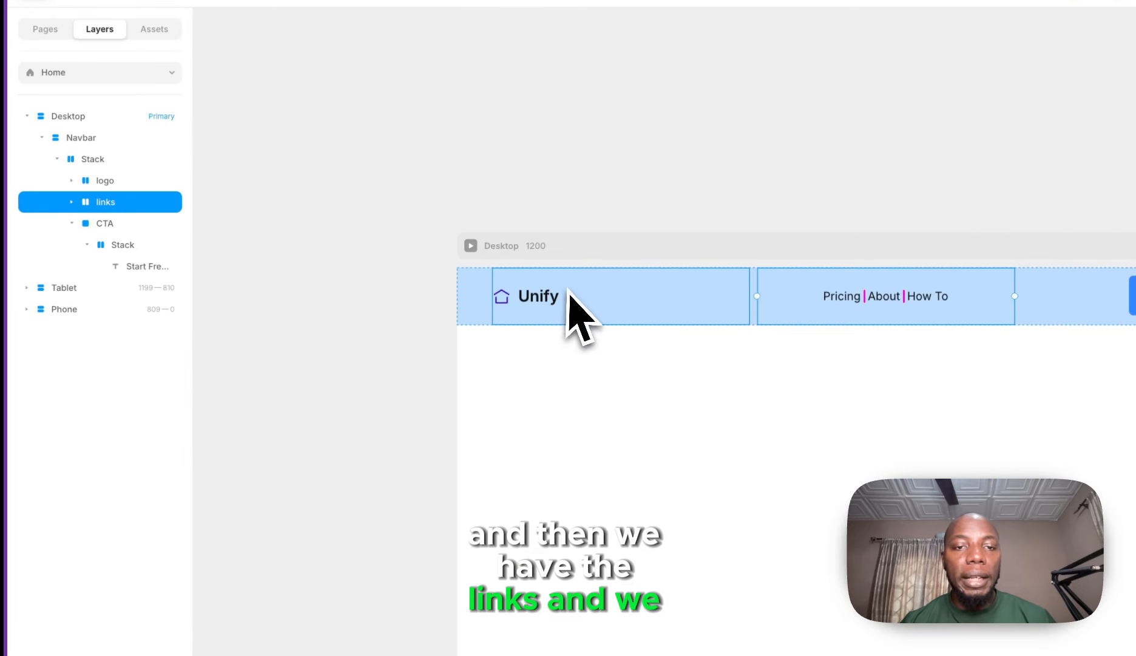
click(257, 310)
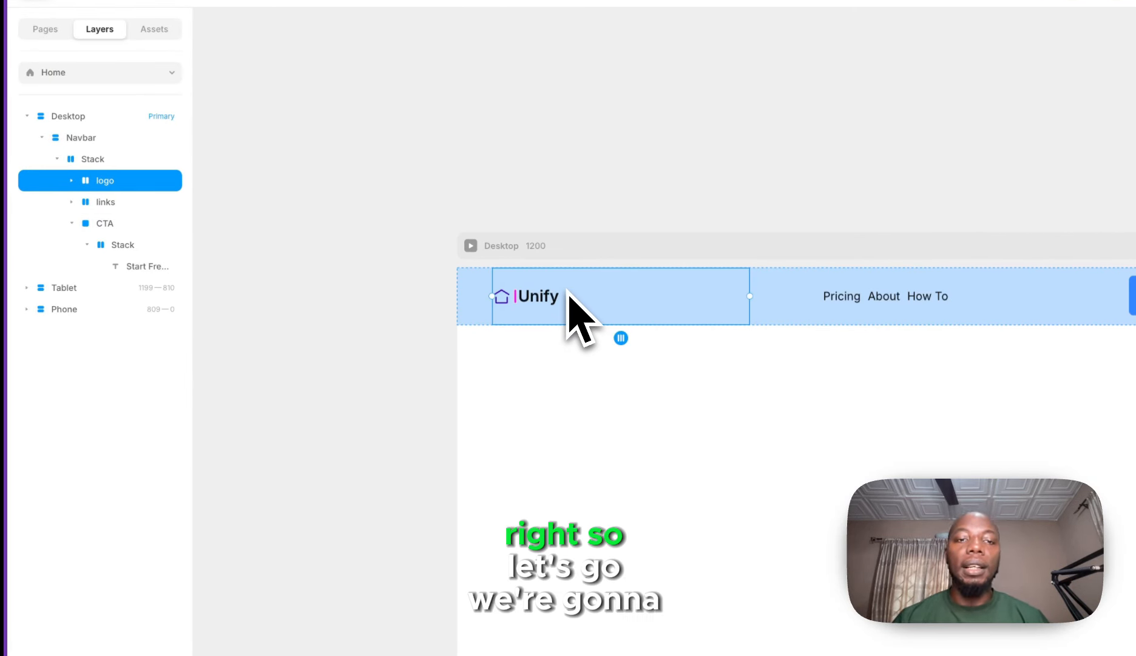
click(640, 352)
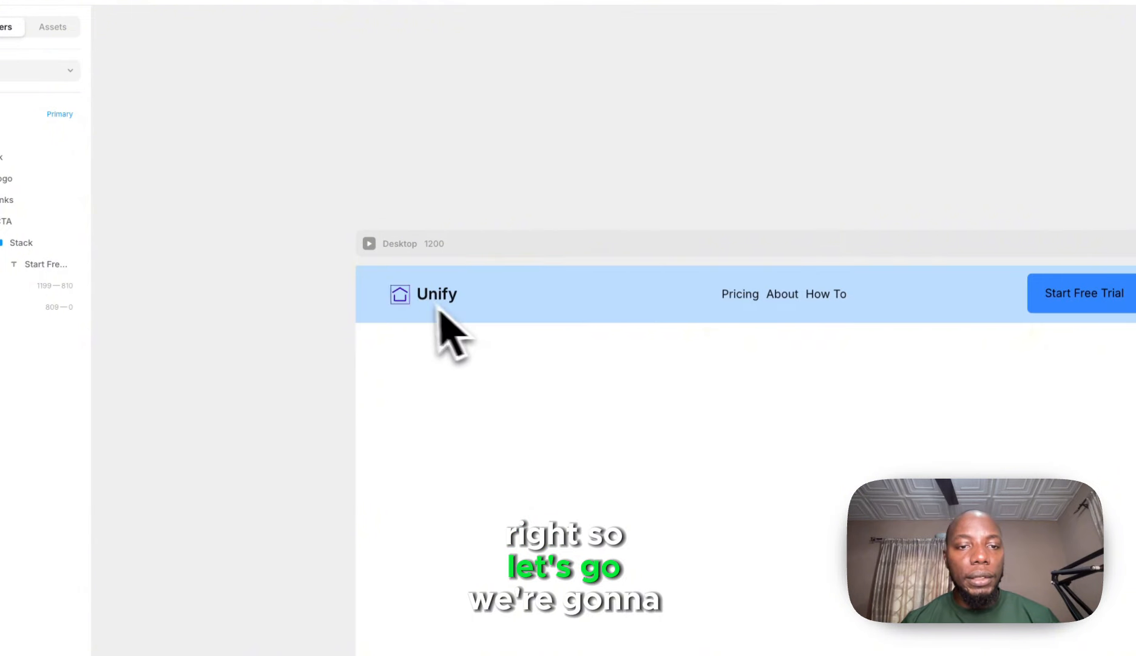
- Set the navbar stack's fill to the primary/100 color style
click(358, 303)
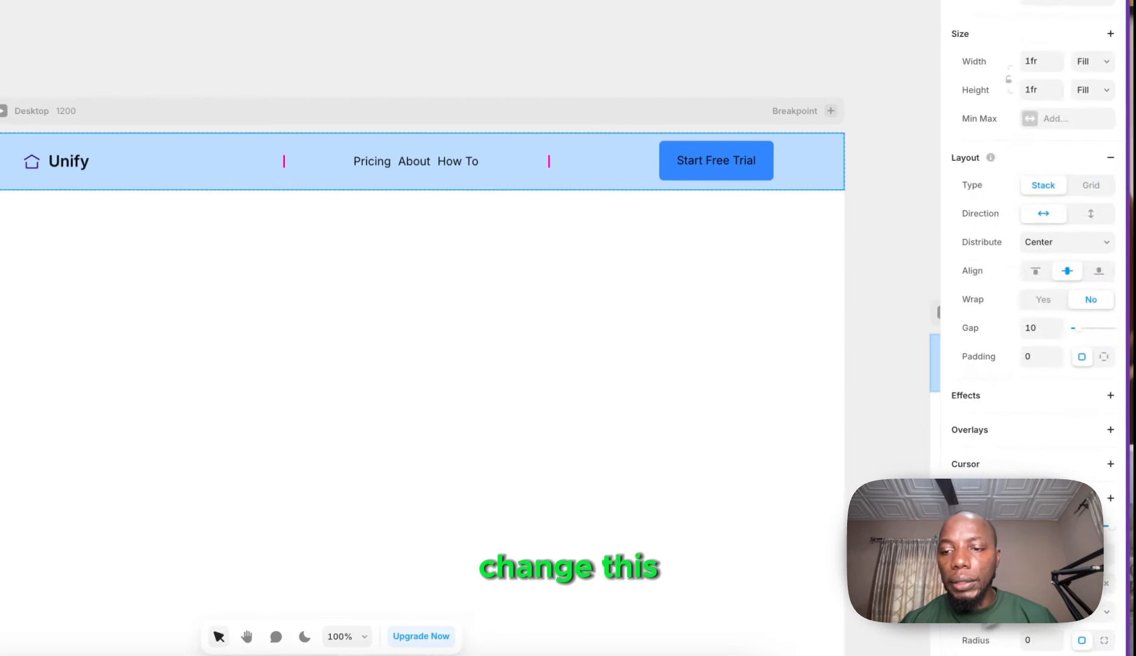
scroll(1049, 442, down, 5)
click(1030, 385)
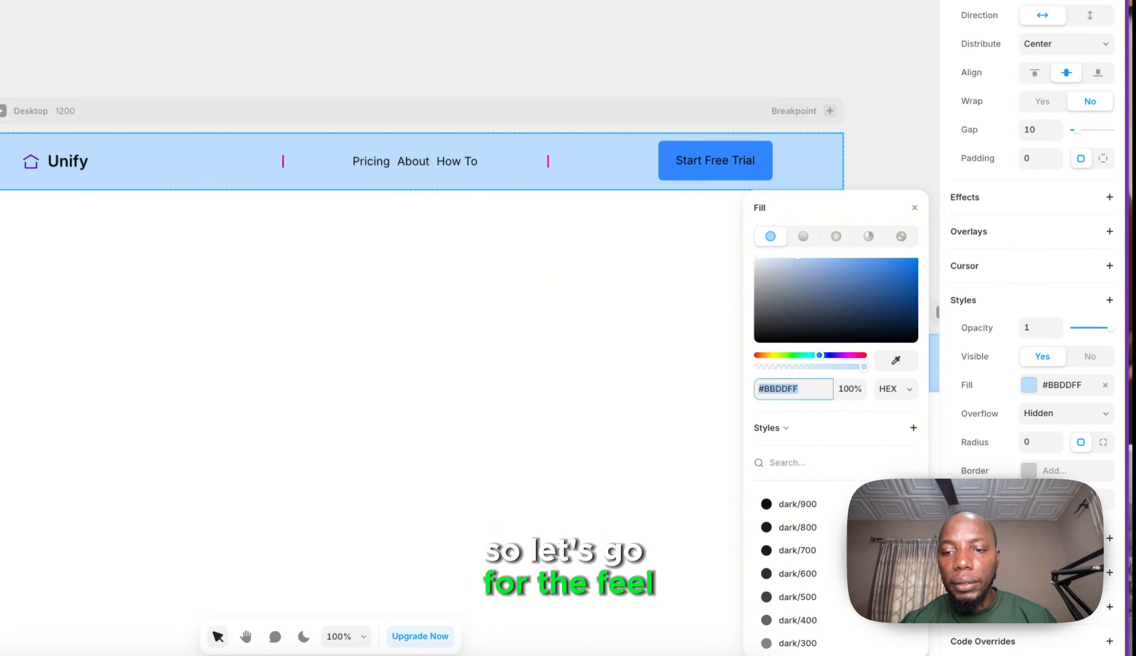
scroll(843, 547, down, 5)
scroll(840, 576, down, 1)
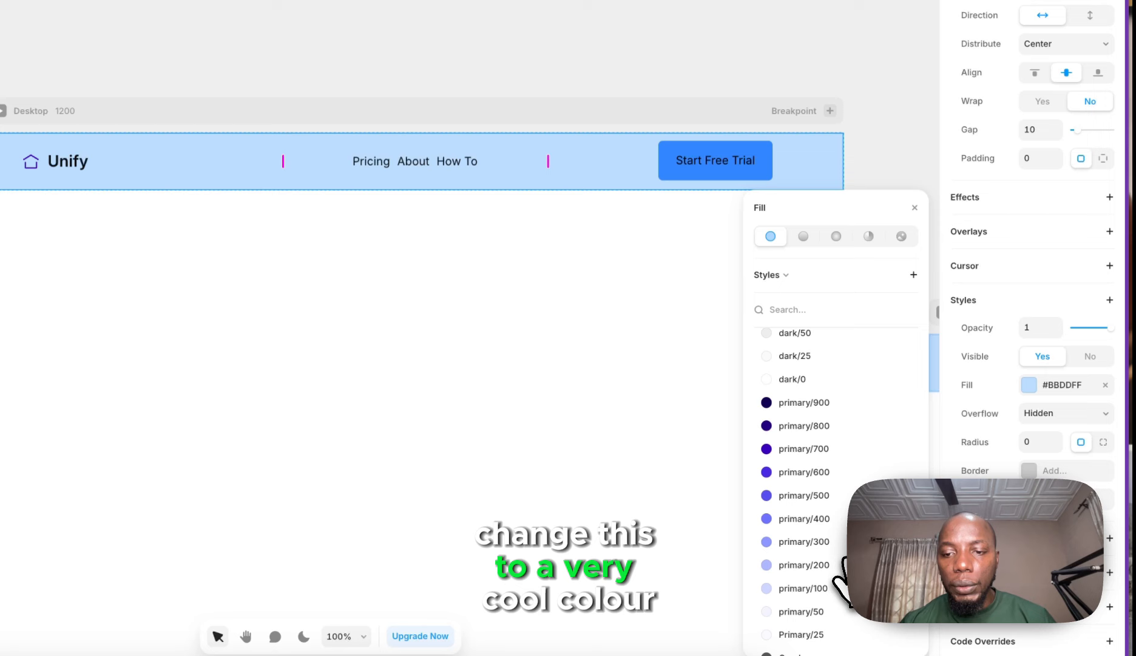
click(826, 588)
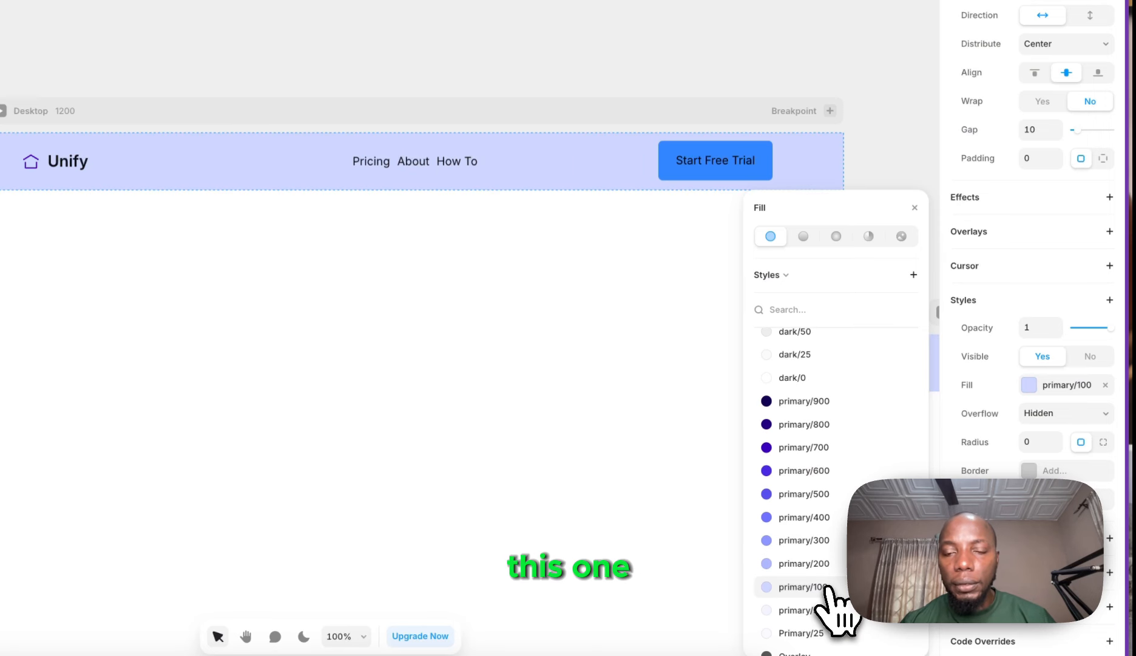
- Change the text color of the Pricing, About and How To links to white
click(370, 161)
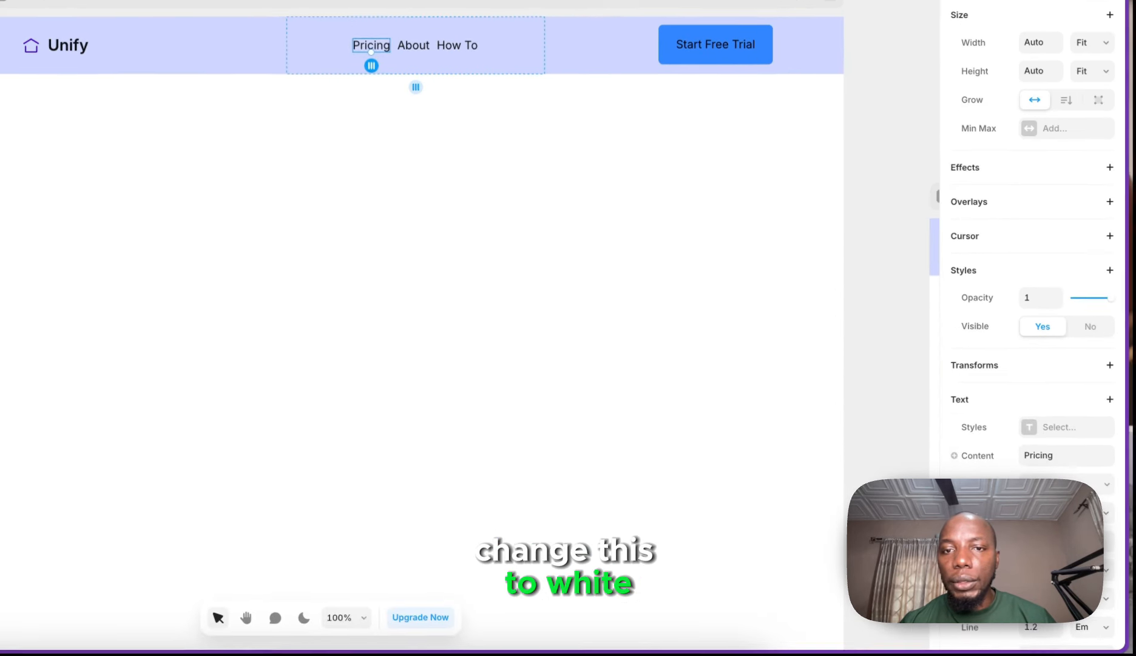
scroll(480, 340, up, 1)
click(1096, 626)
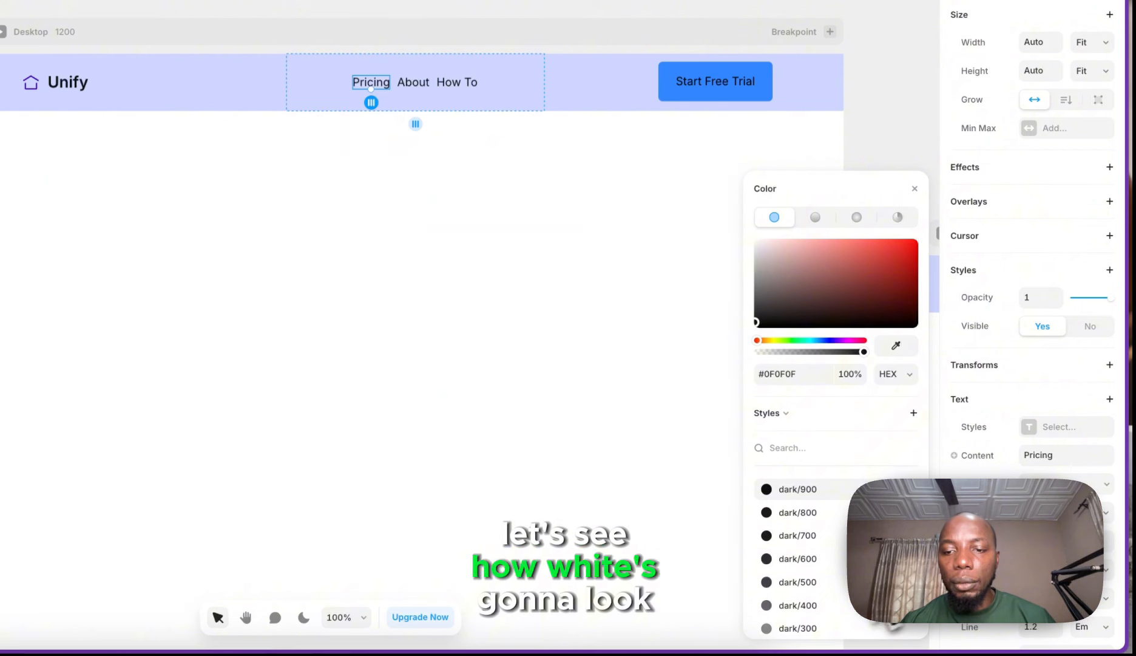
scroll(846, 577, down, 3)
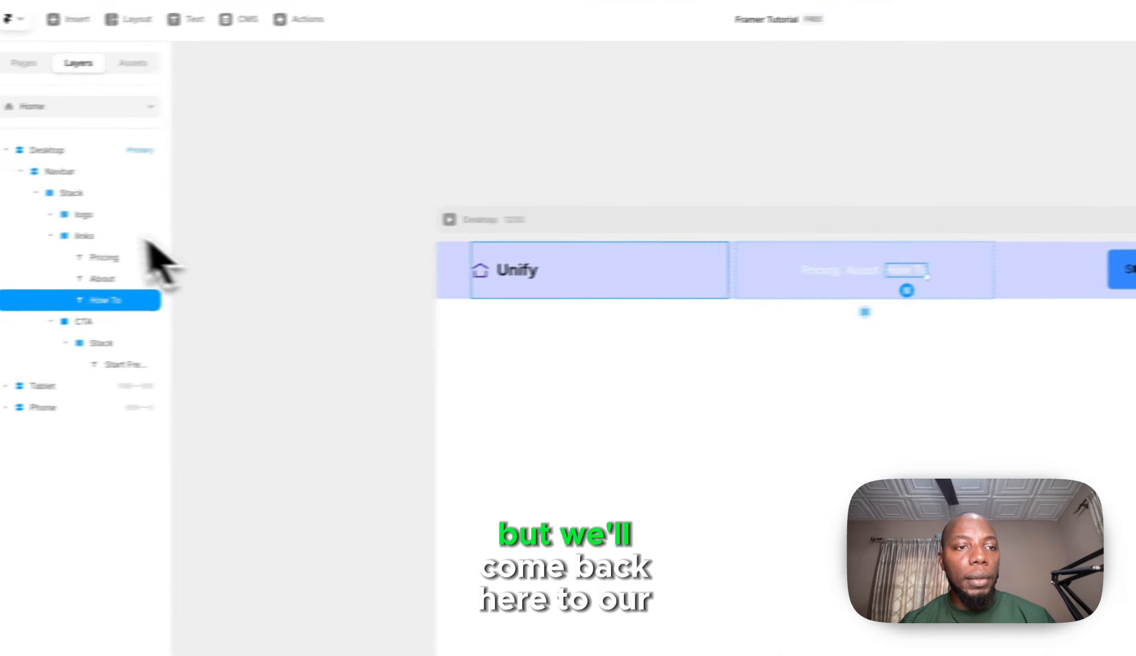
- Change the navbar stack's fill to the primary/600 color style
click(121, 190)
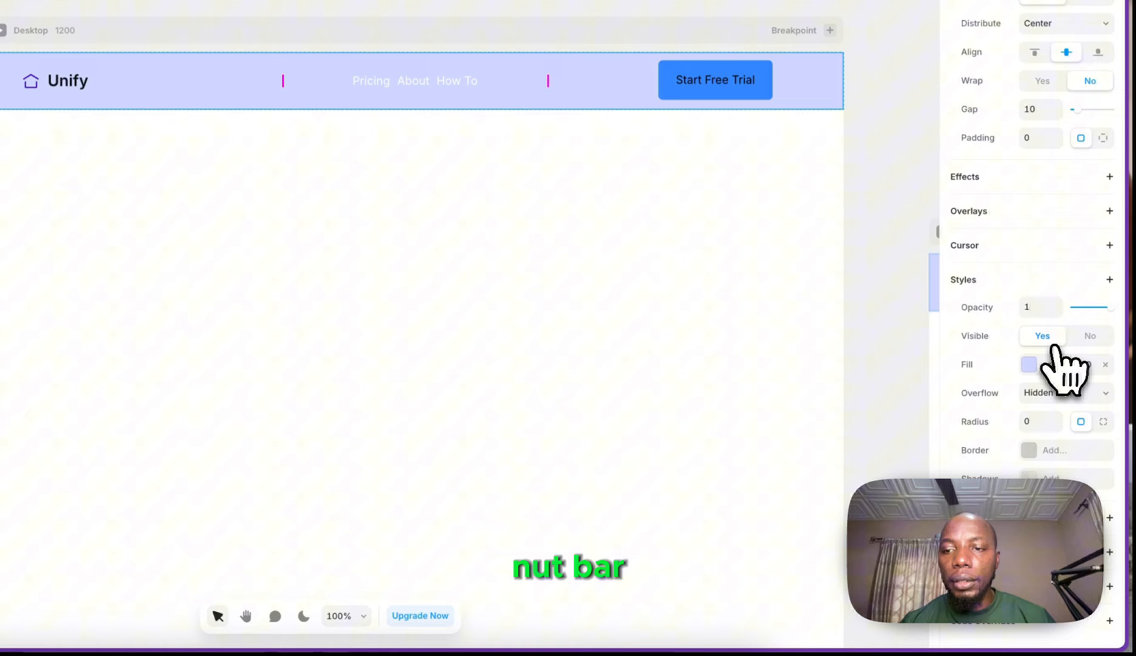
click(1053, 368)
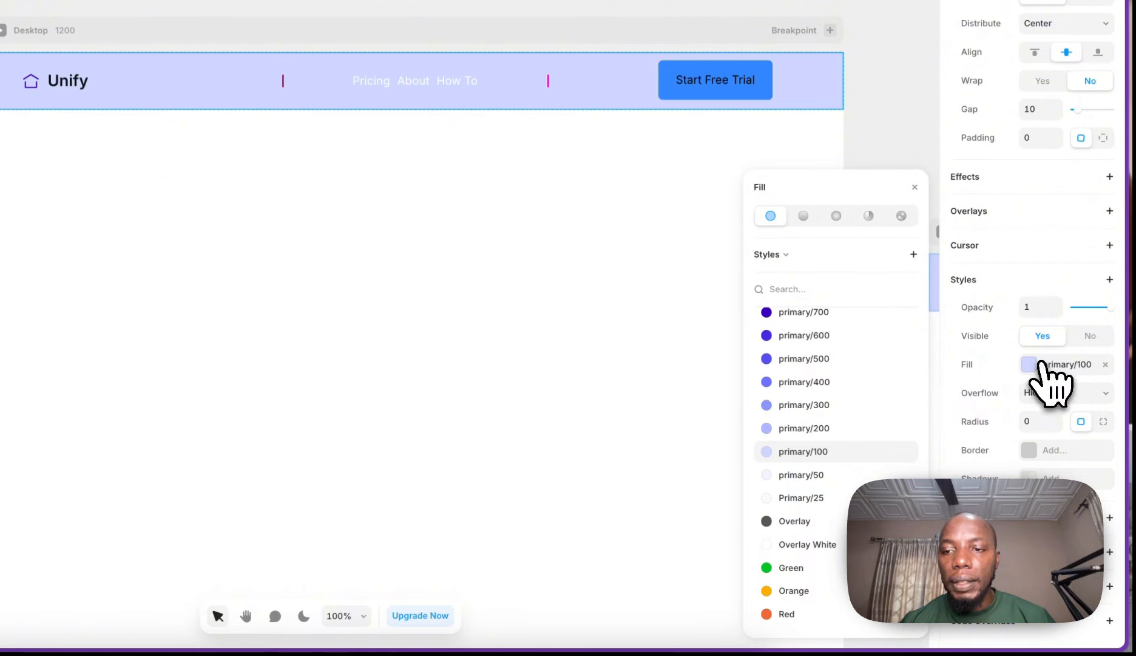
scroll(812, 447, up, 5)
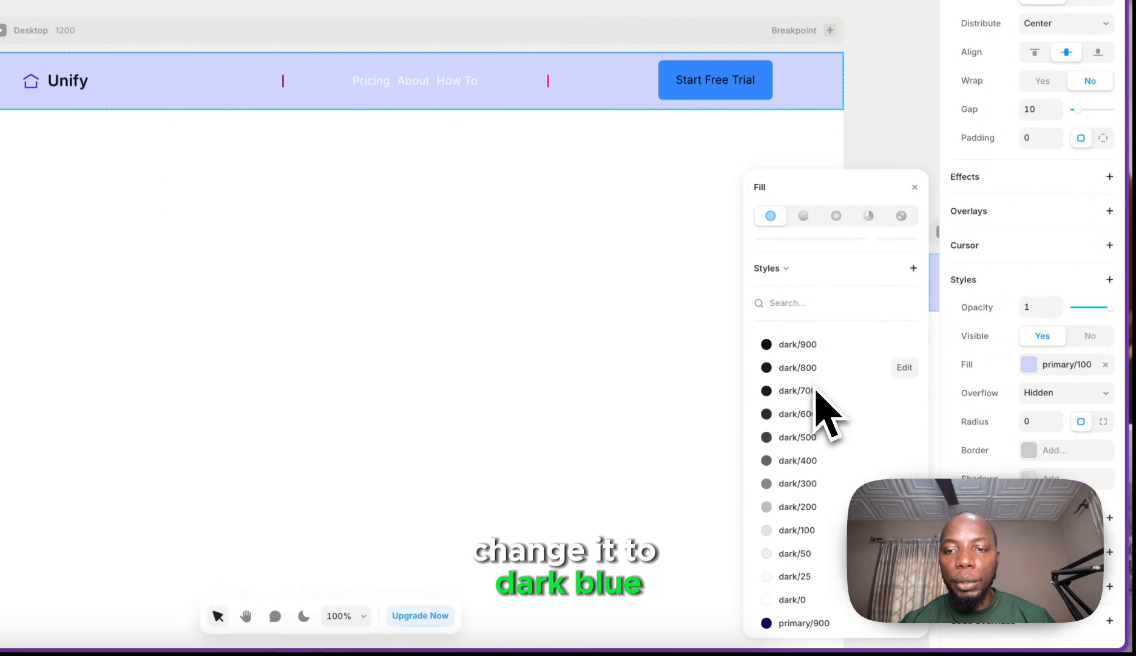
scroll(821, 479, down, 3)
click(801, 539)
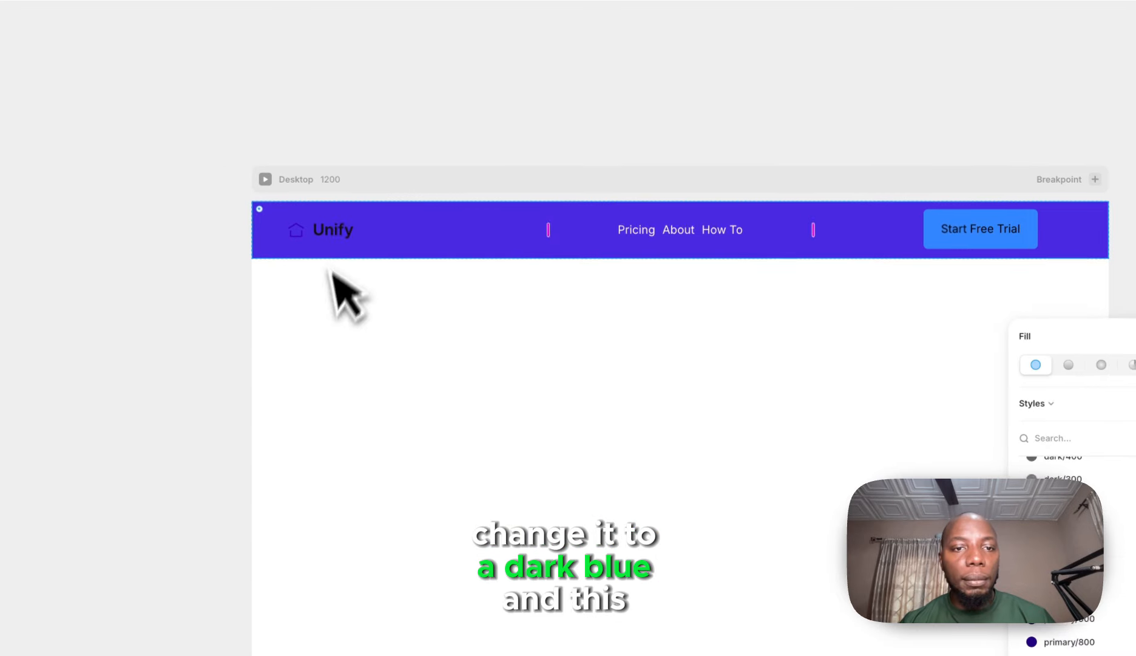
- Set the Unify logo text's color to the primary/50 style
click(340, 234)
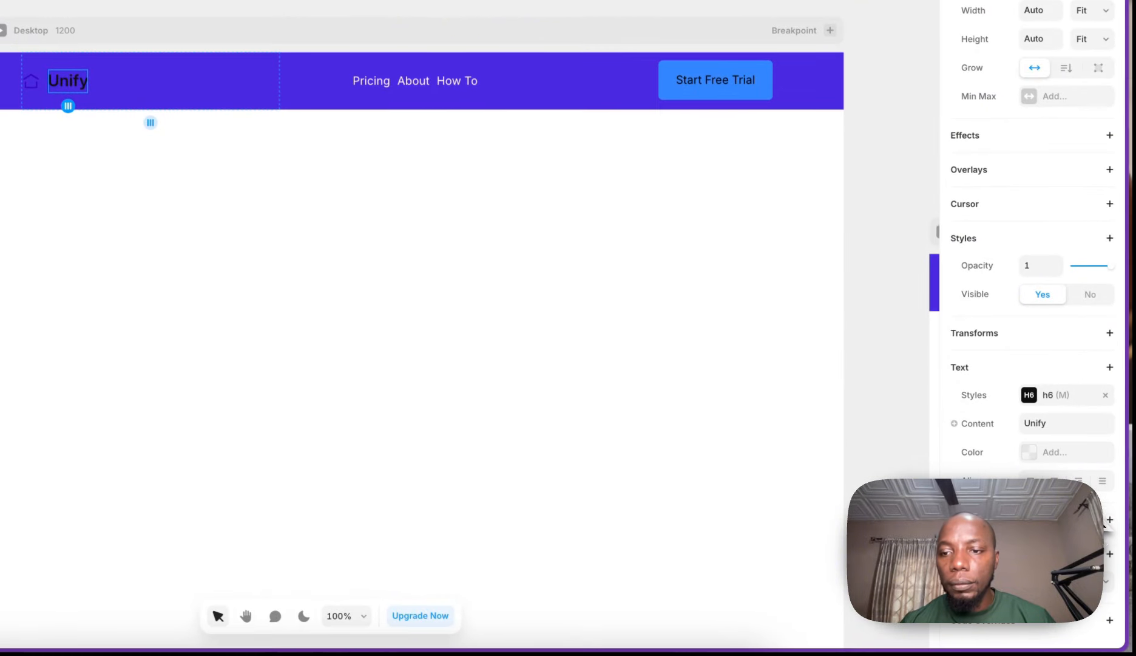
click(1035, 460)
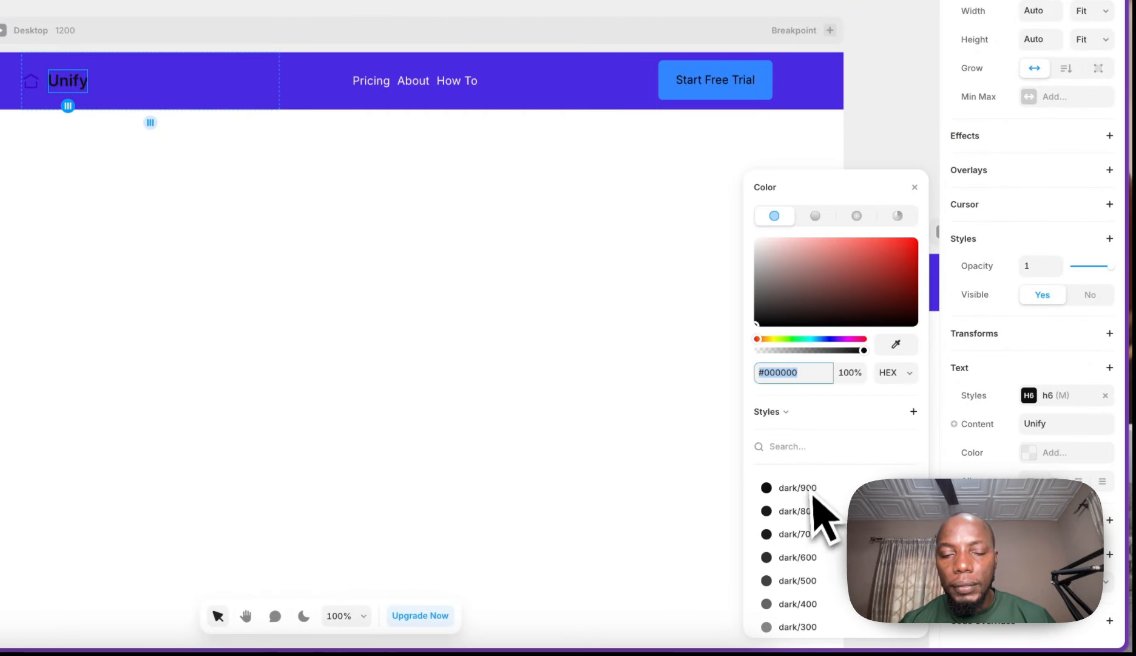
scroll(819, 516, down, 5)
scroll(816, 534, down, 3)
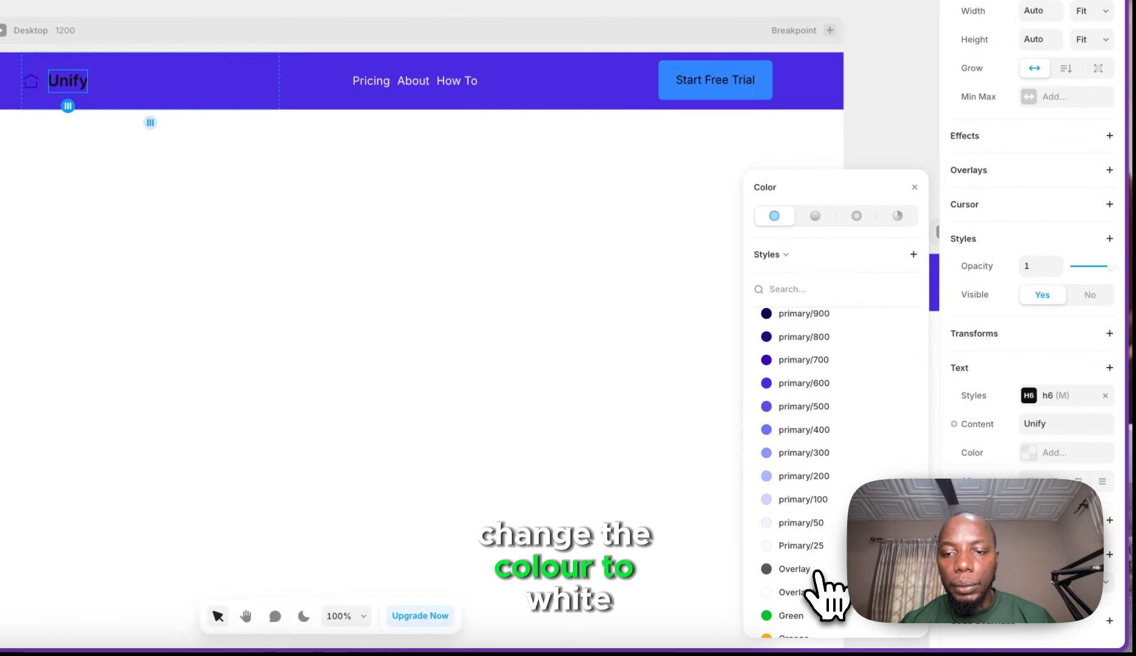
click(819, 522)
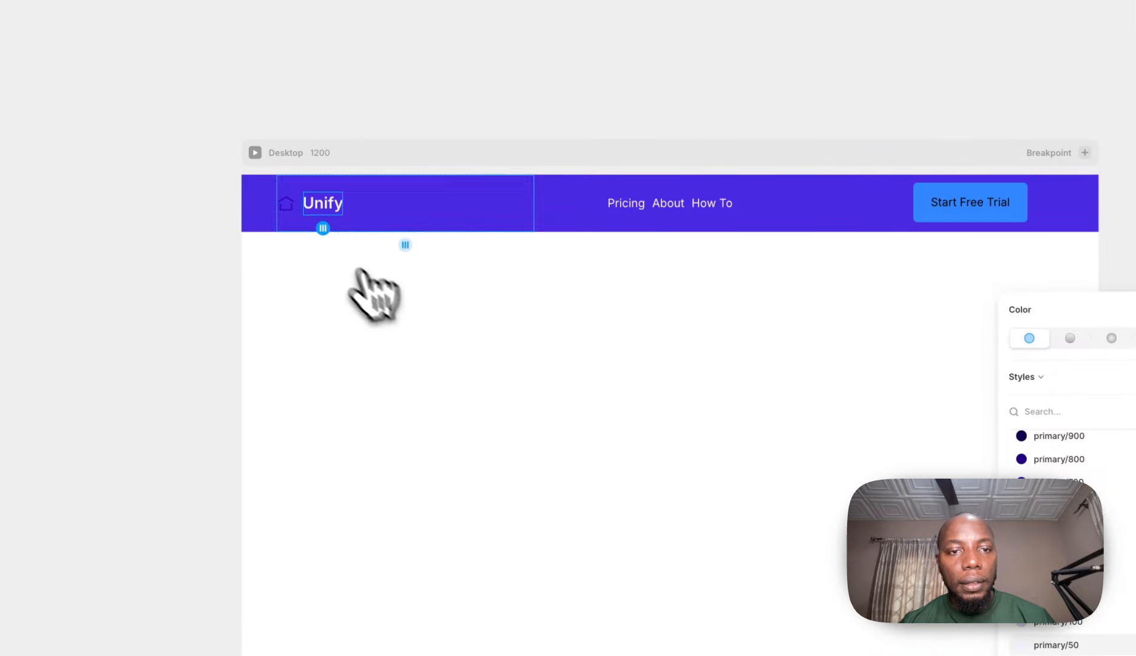
- Change the color of the home icon beside the Unify text to white
click(35, 83)
click(1062, 532)
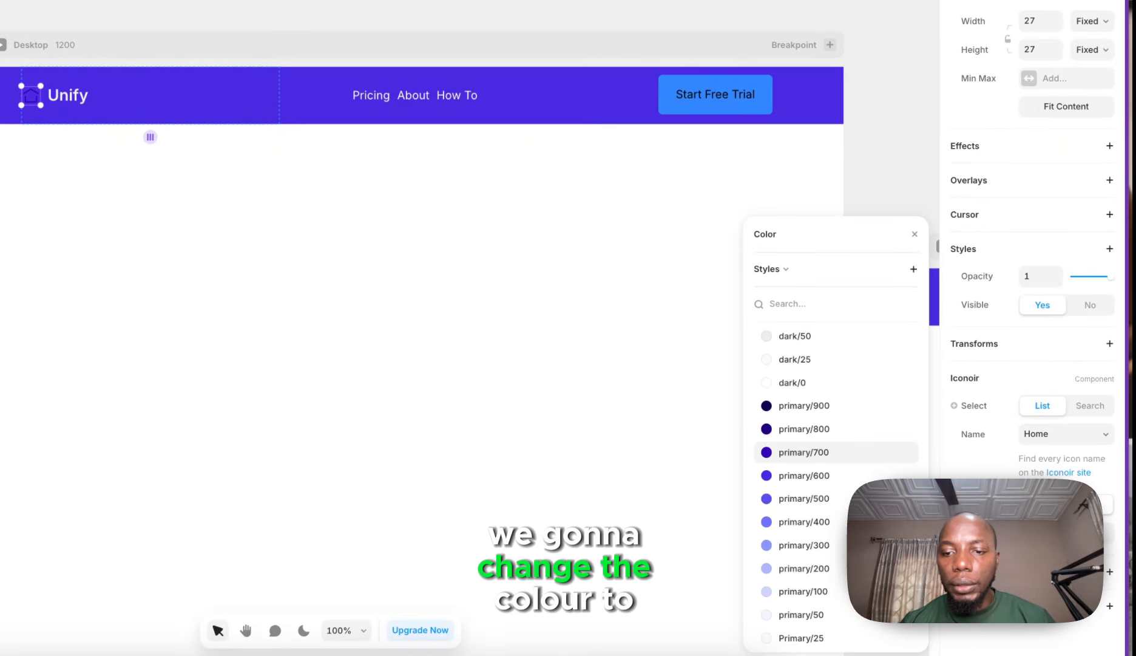
scroll(845, 543, down, 3)
click(801, 512)
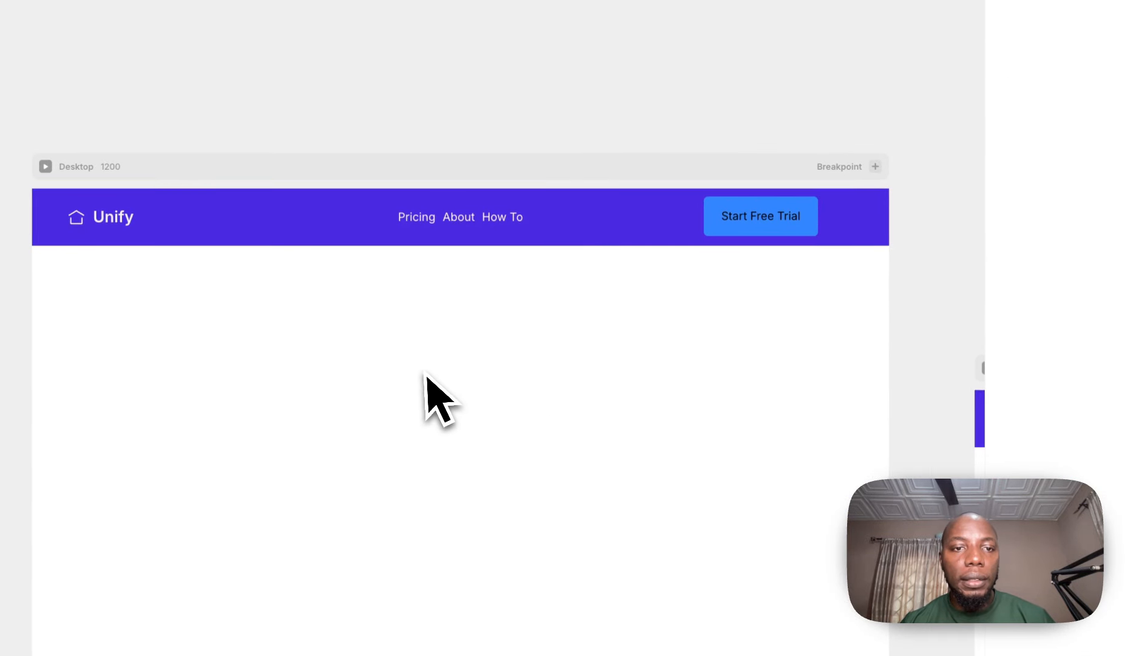
- Remove the blue fill from the Start Free Trial button in the navbar
click(753, 219)
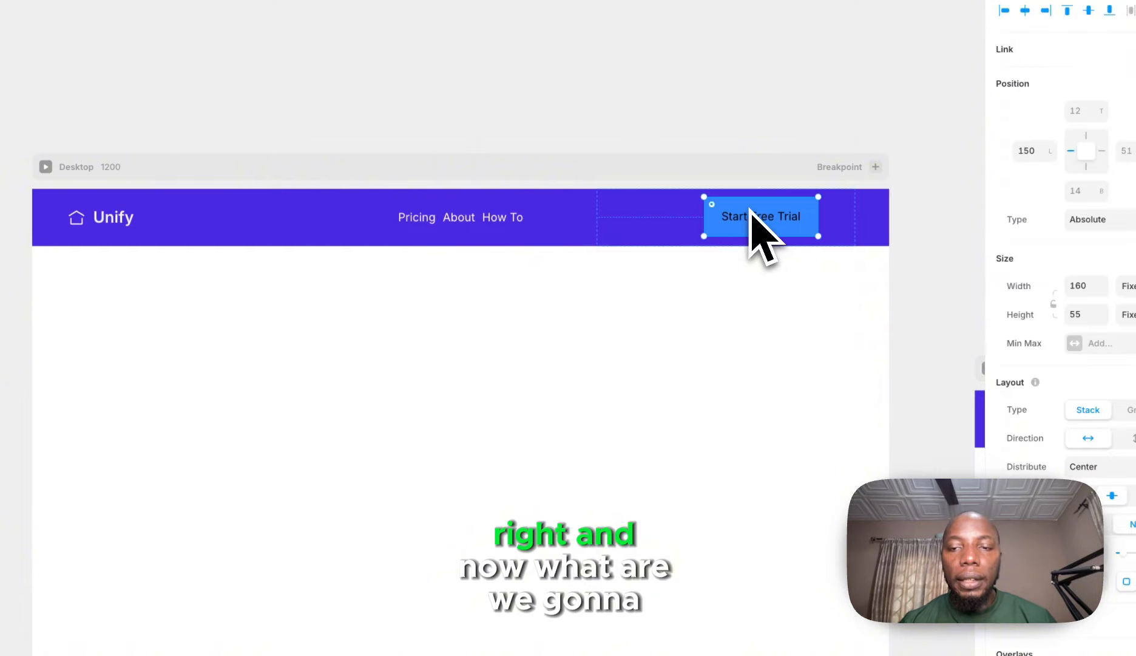
scroll(1044, 479, down, 3)
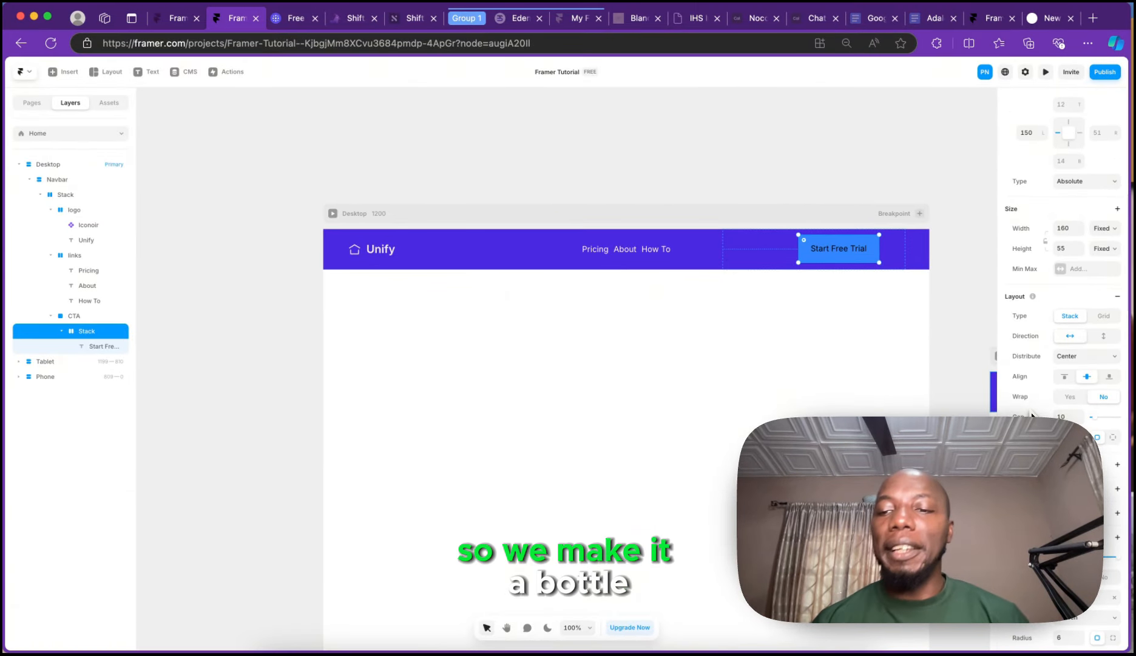
scroll(1109, 568, down, 2)
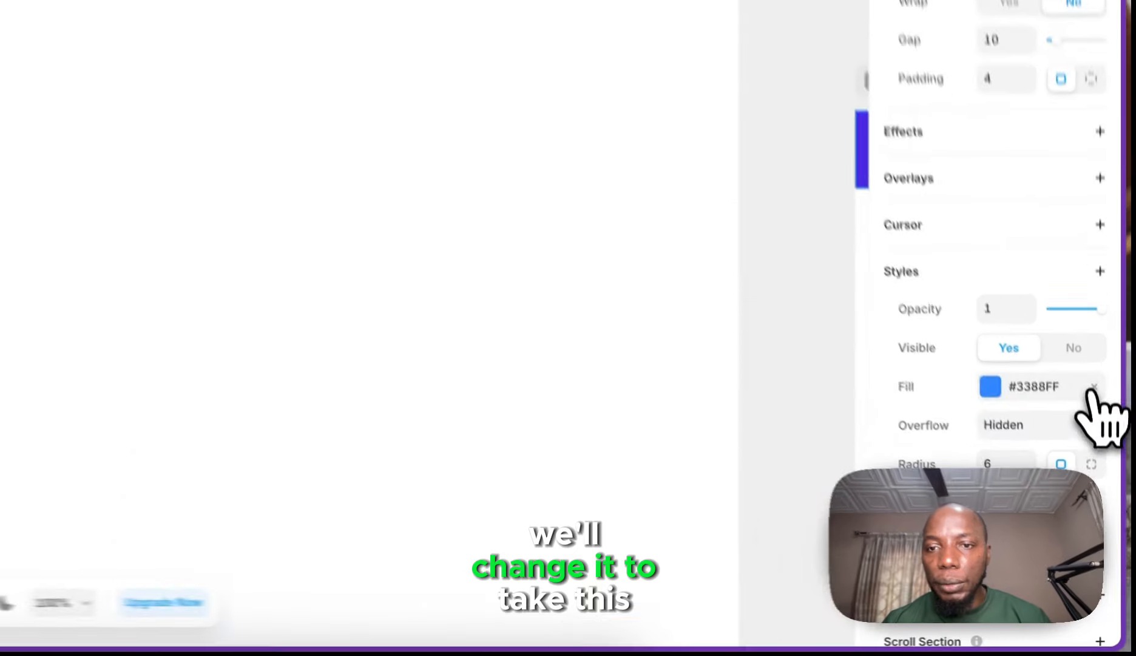
click(1092, 388)
scroll(1044, 412, down, 1)
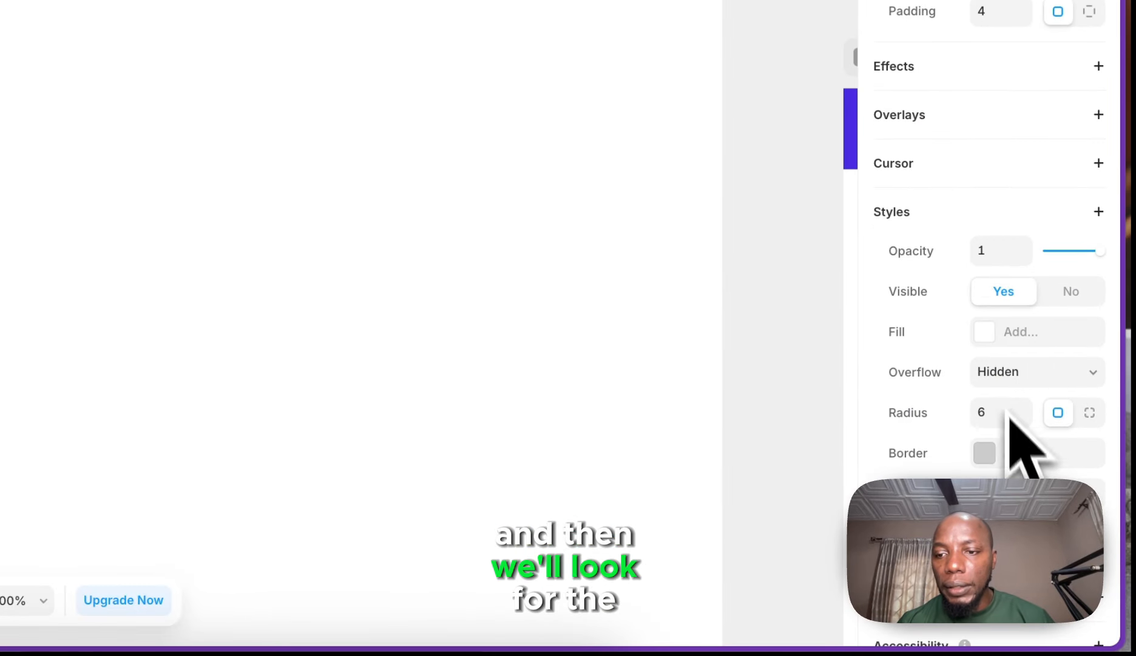
- Add a solid border to the Start Free Trial button using the dark/25 color style
scroll(1008, 394, down, 2)
click(1001, 372)
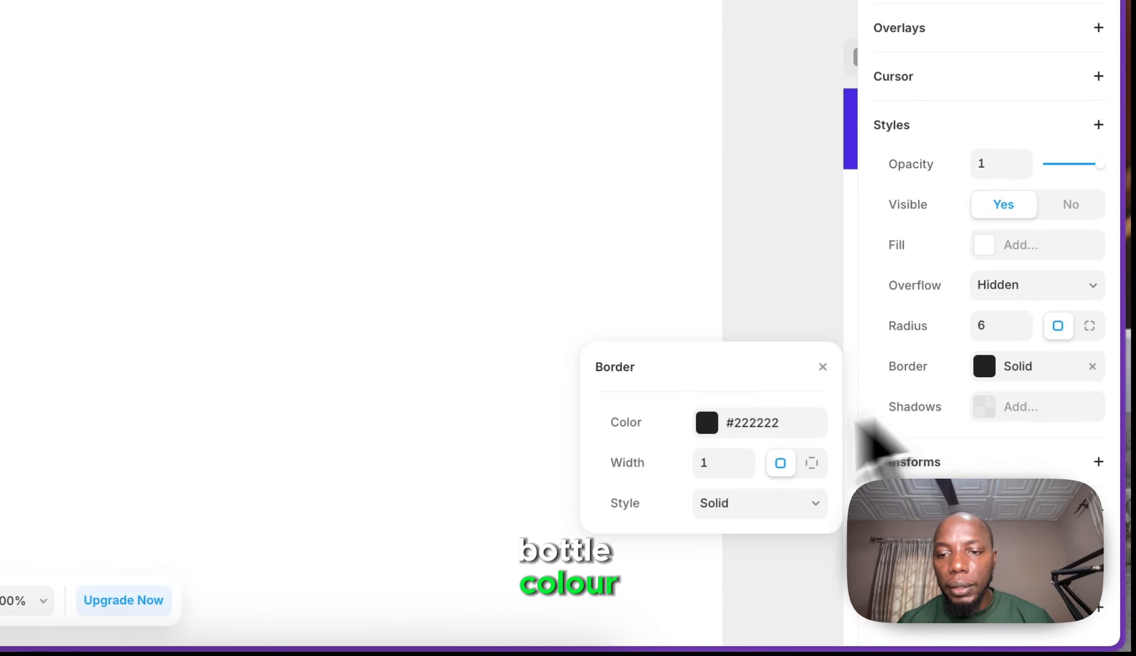
click(724, 440)
scroll(710, 495, down, 3)
click(665, 535)
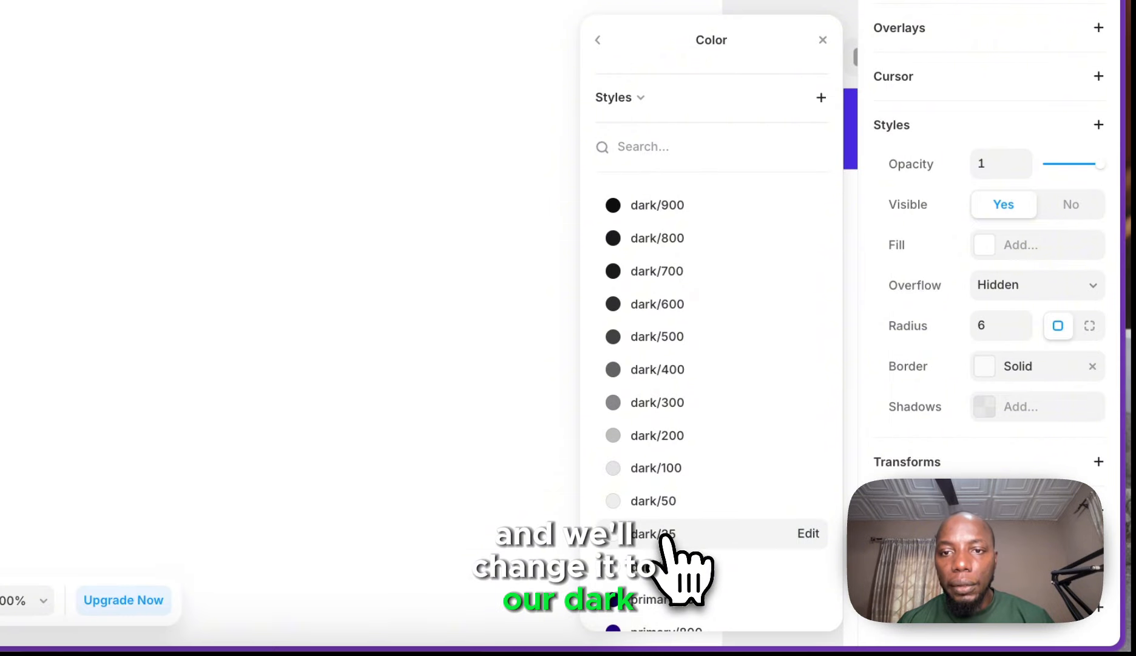
- Set the color of the Start Free Trial text to the primary/50 style
double_click(578, 108)
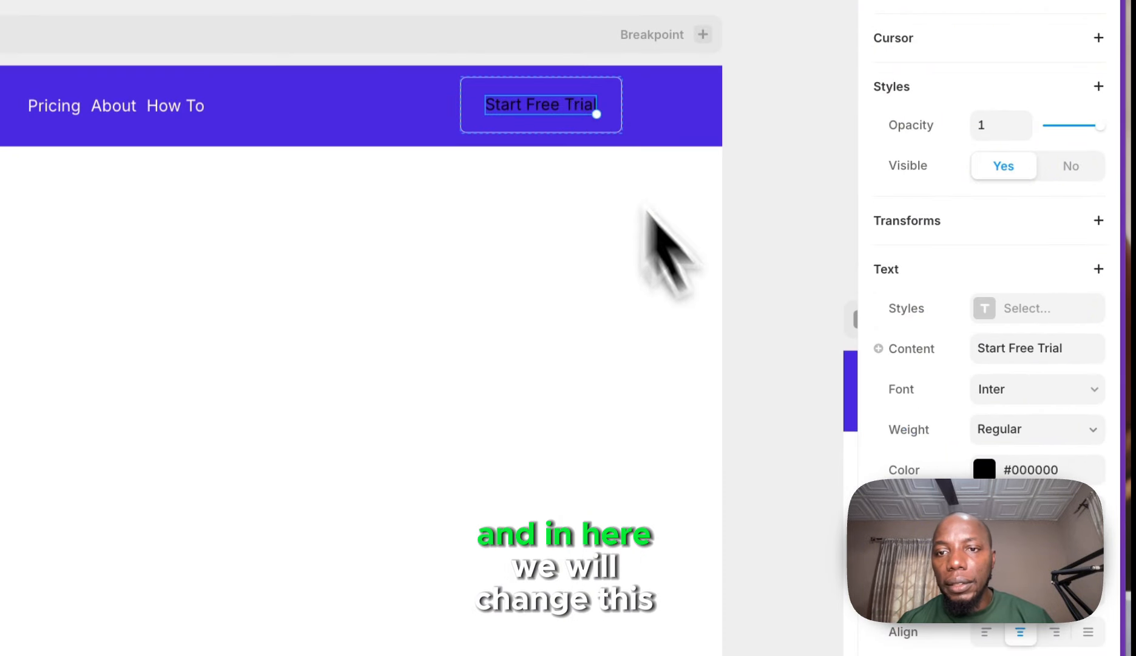
click(986, 217)
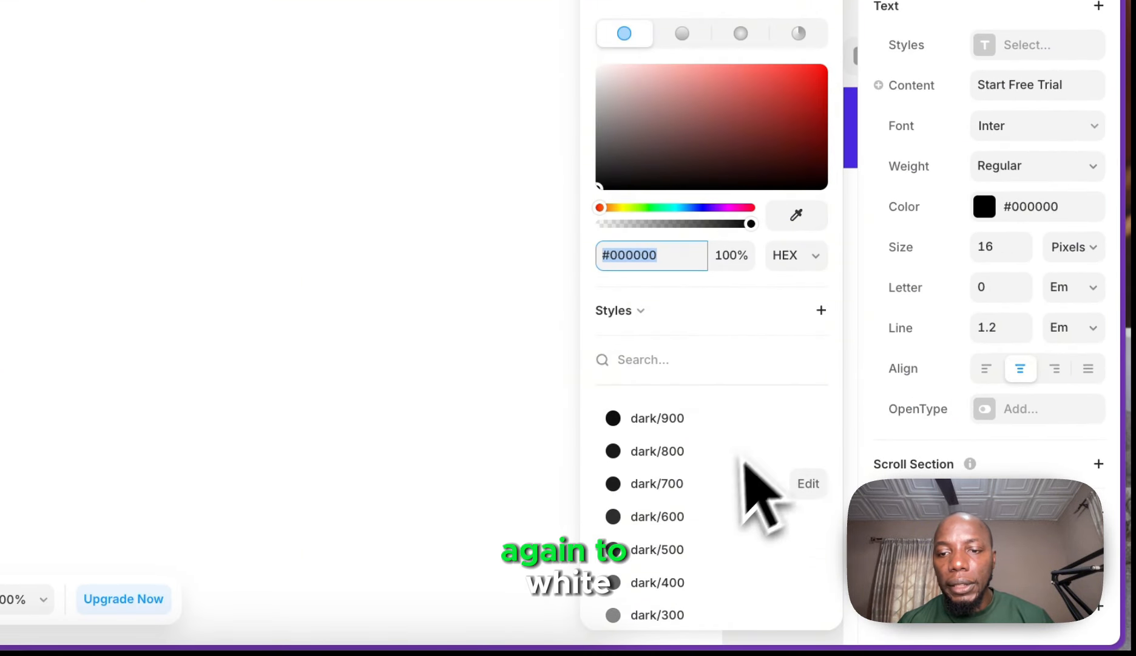
scroll(722, 565, down, 8)
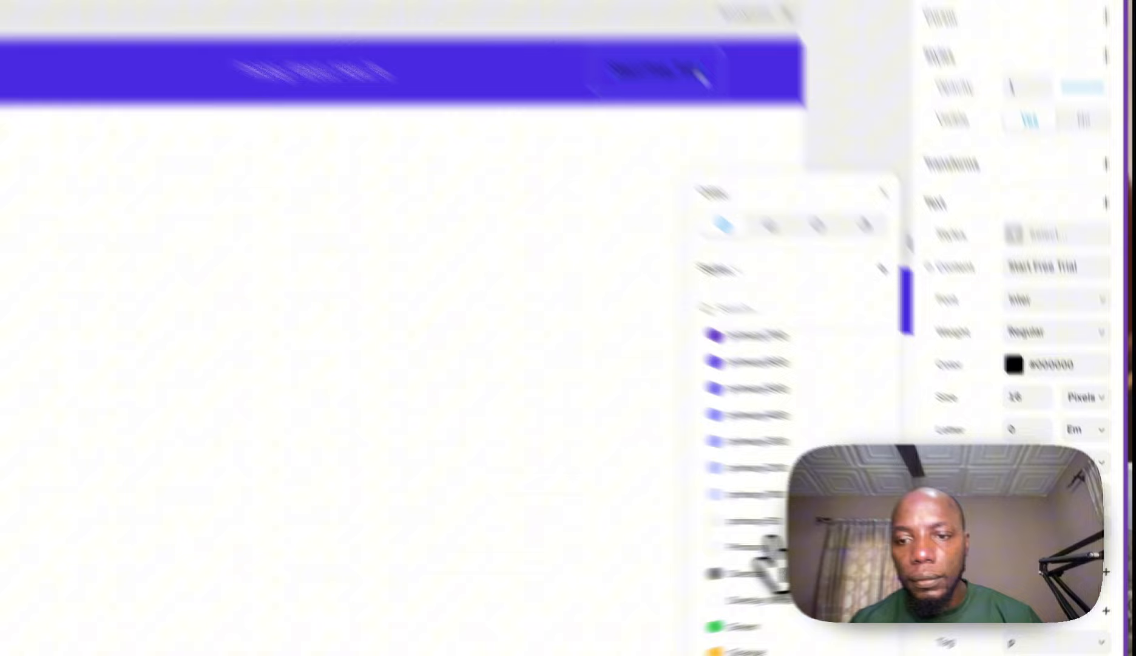
click(910, 530)
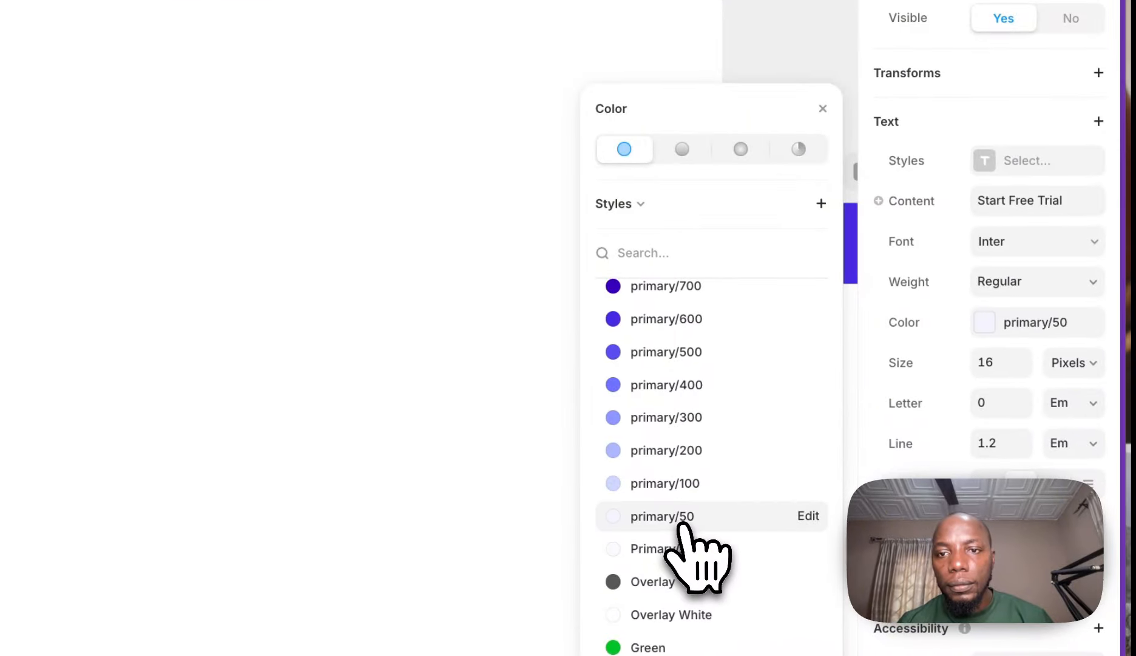
click(804, 371)
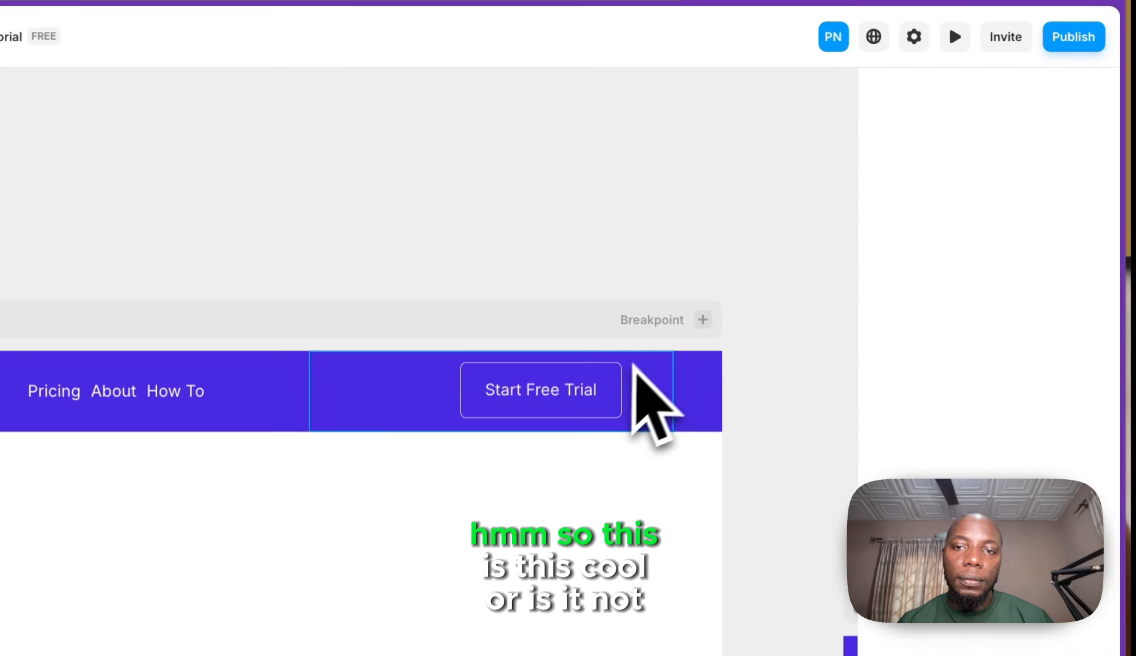
click(619, 373)
click(713, 193)
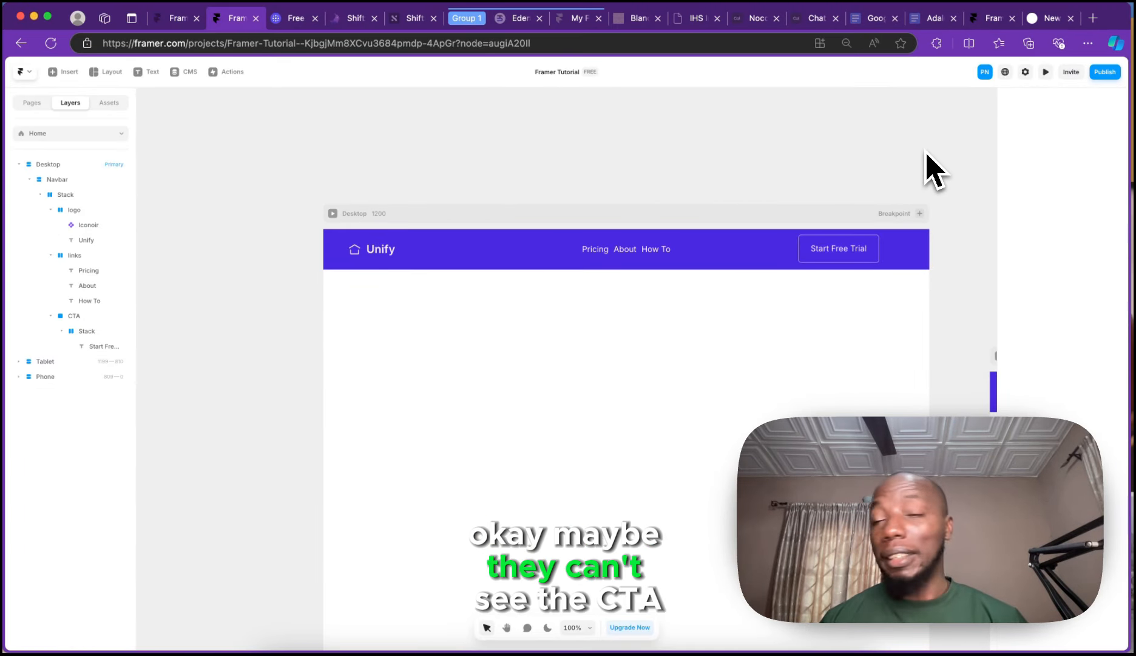
click(867, 249)
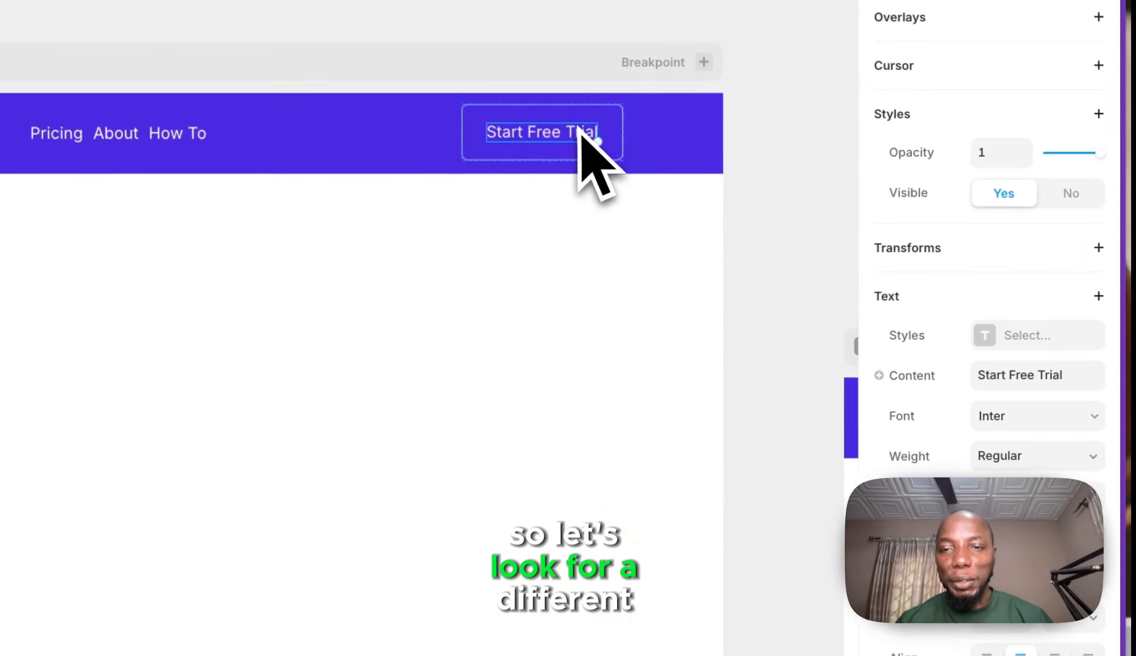
click(876, 254)
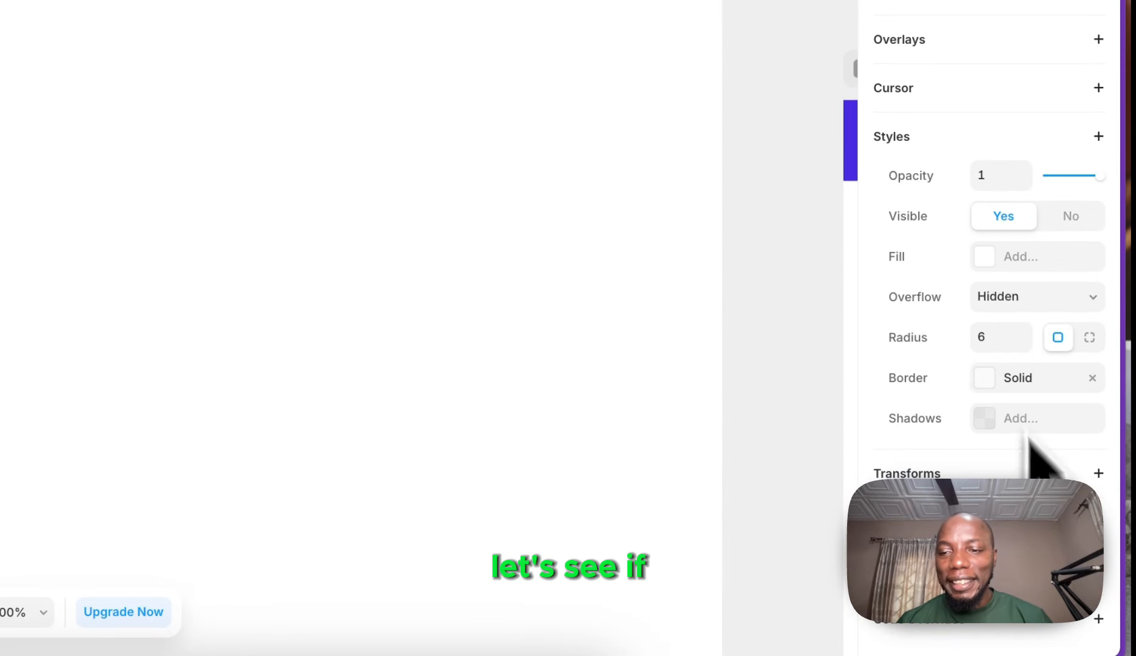
scroll(986, 182, up, 7)
scroll(985, 178, down, 7)
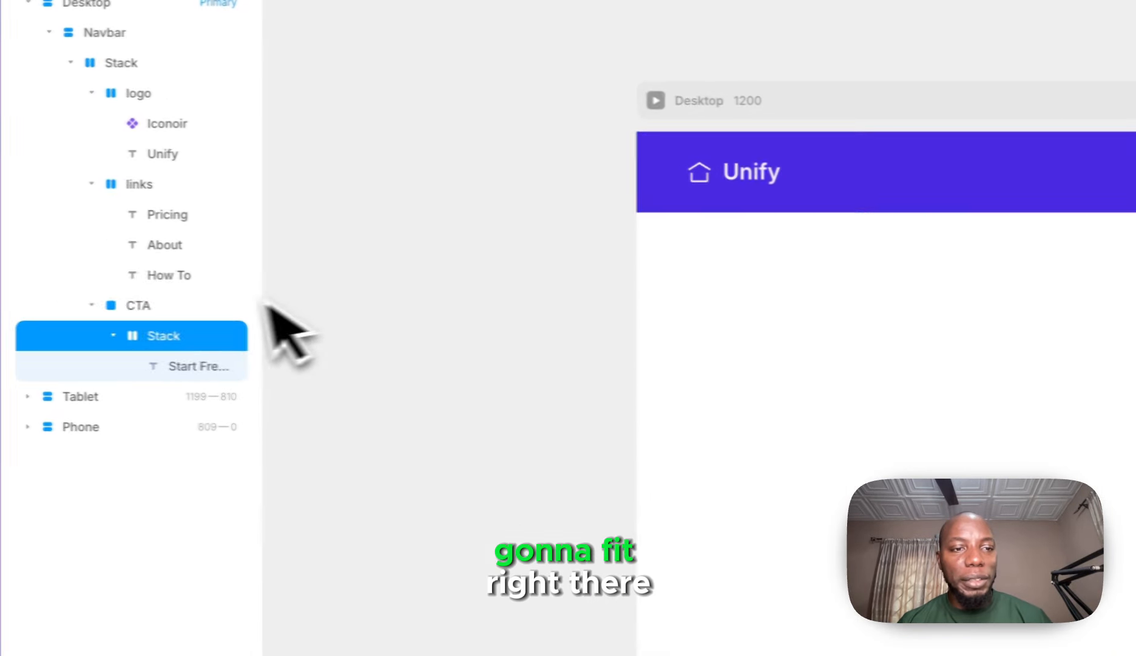
click(226, 305)
scroll(841, 354, down, 3)
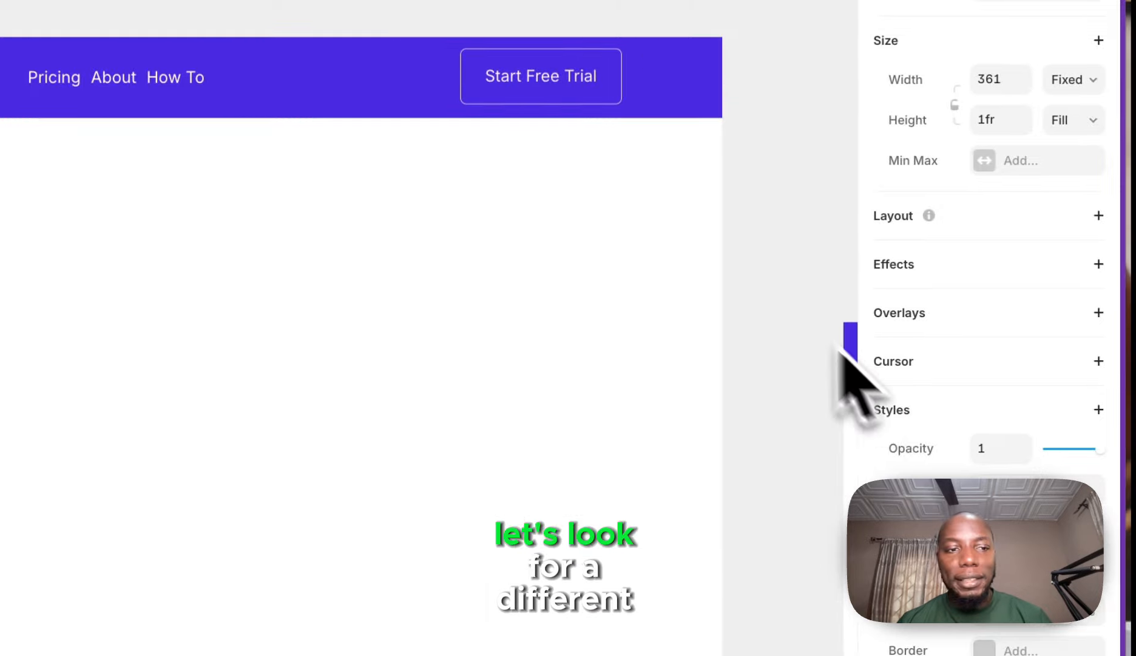
- Fill the Start Free Trial button's stack with a color style, trying primary/200 and primary/100 before settling on Primary/25
click(85, 302)
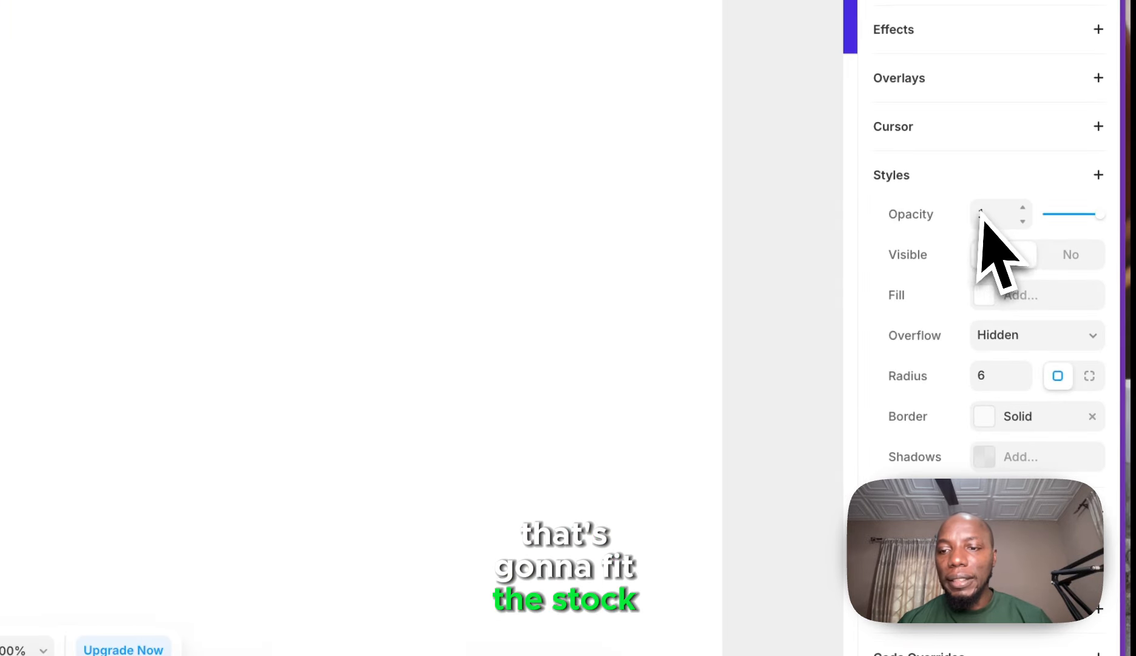
scroll(1020, 388, up, 3)
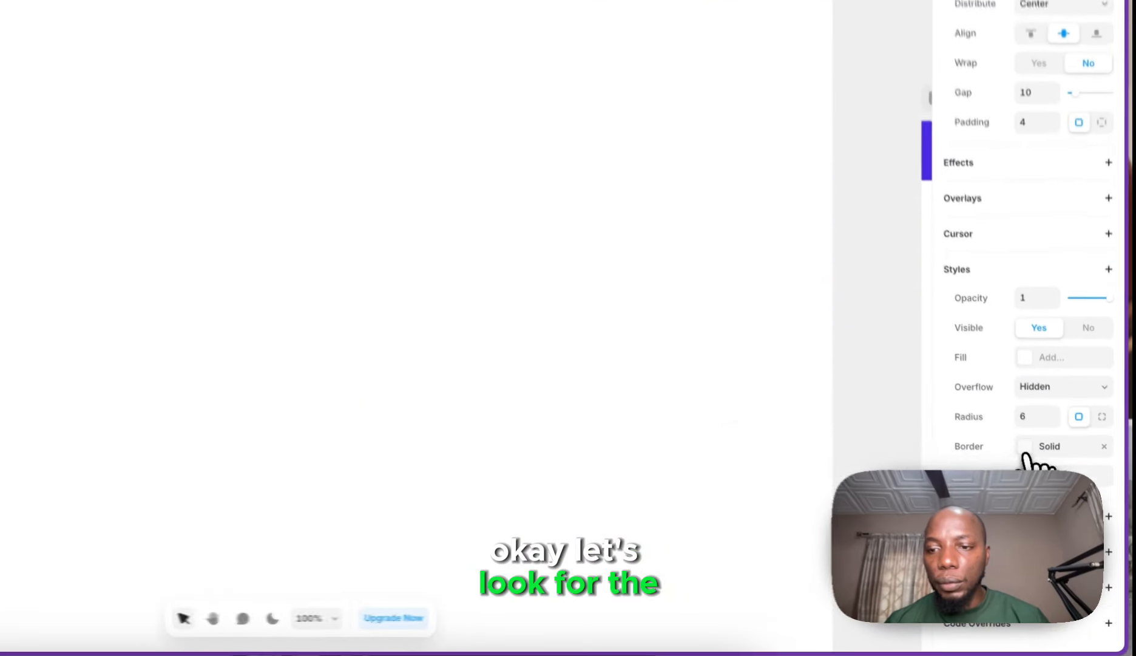
click(1060, 512)
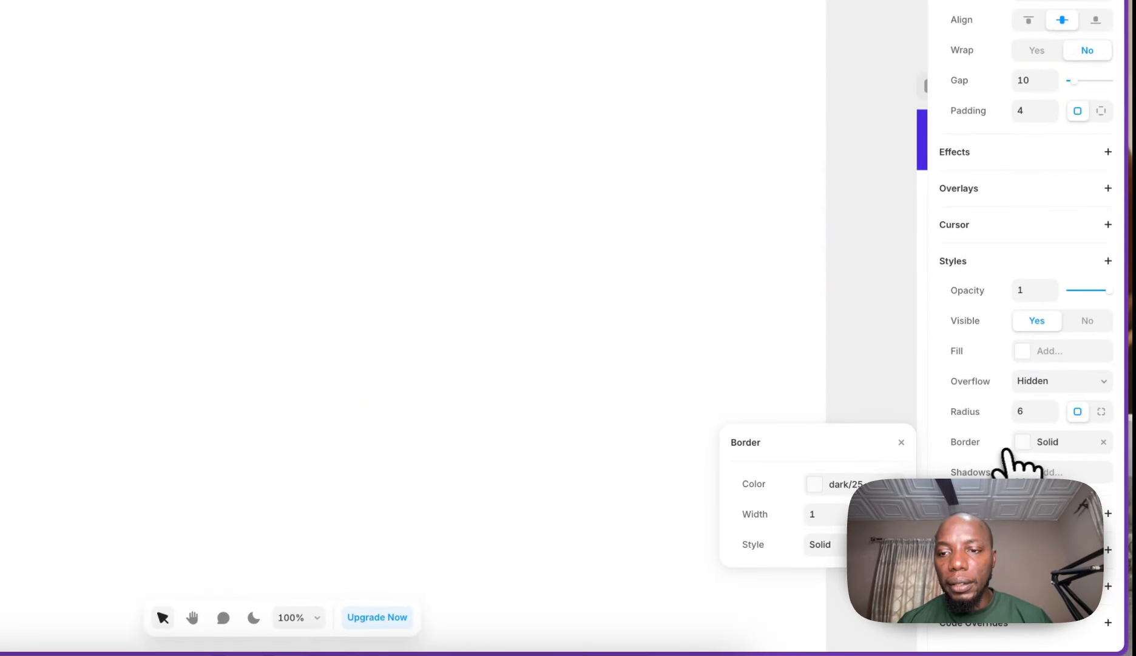
click(1030, 444)
click(1031, 355)
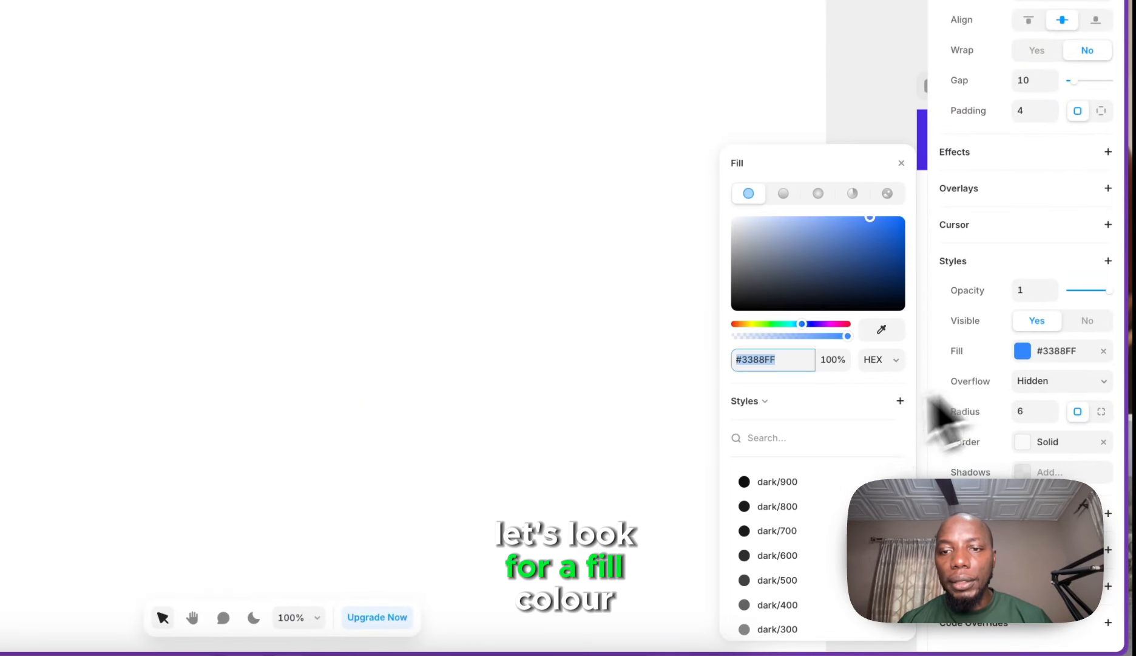
scroll(845, 456, down, 7)
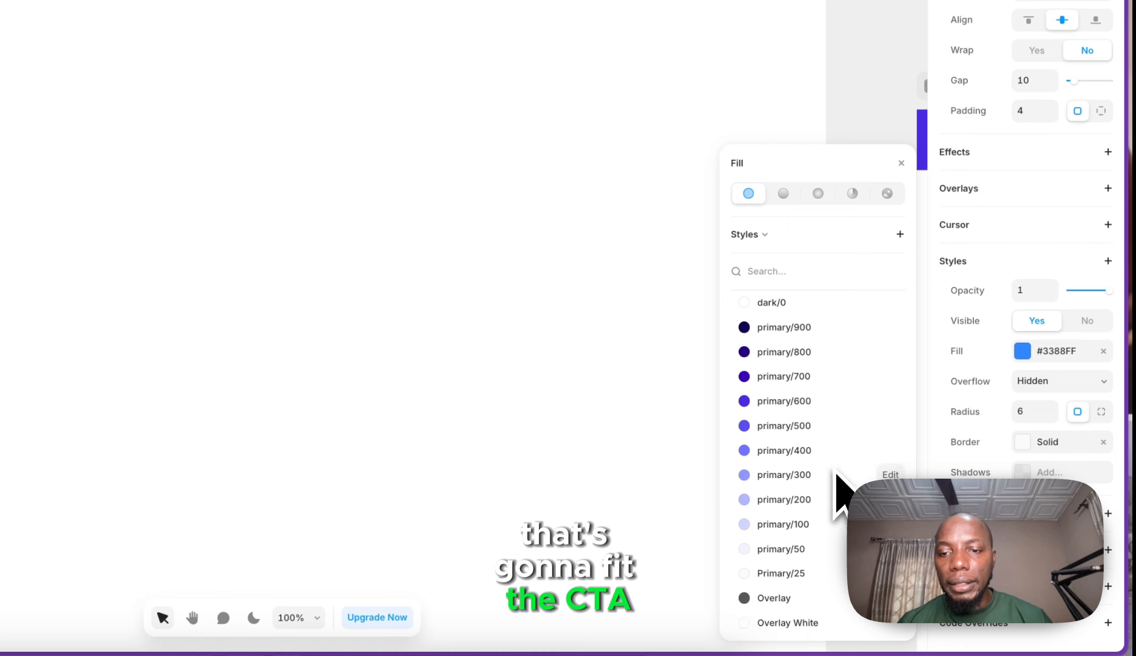
click(800, 495)
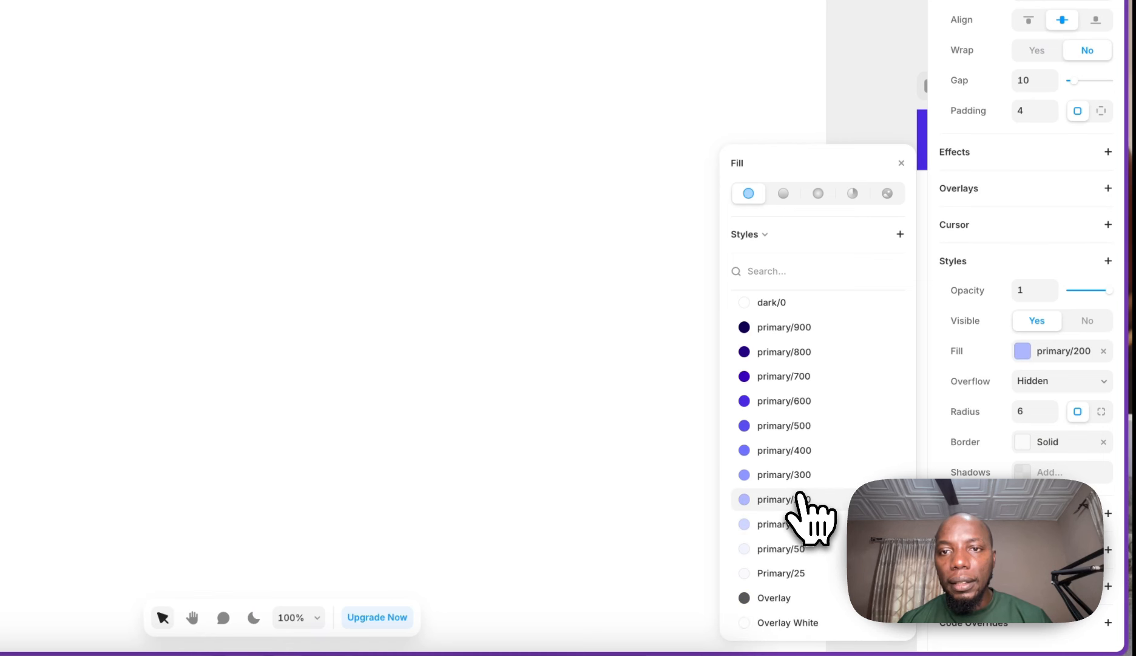
click(802, 483)
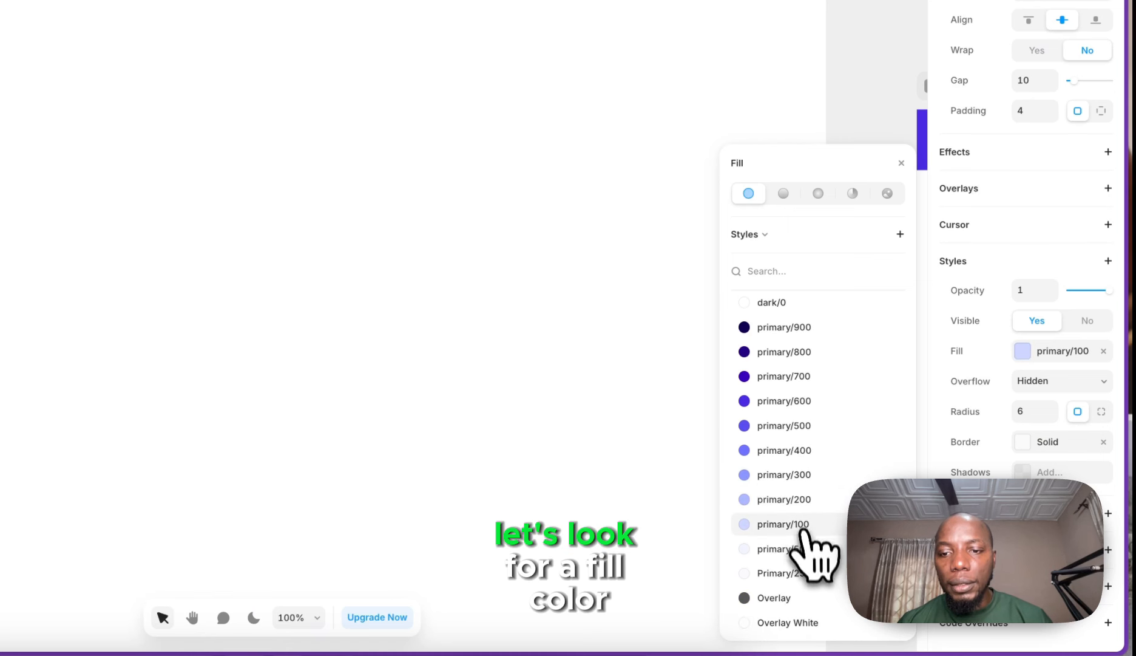
click(808, 574)
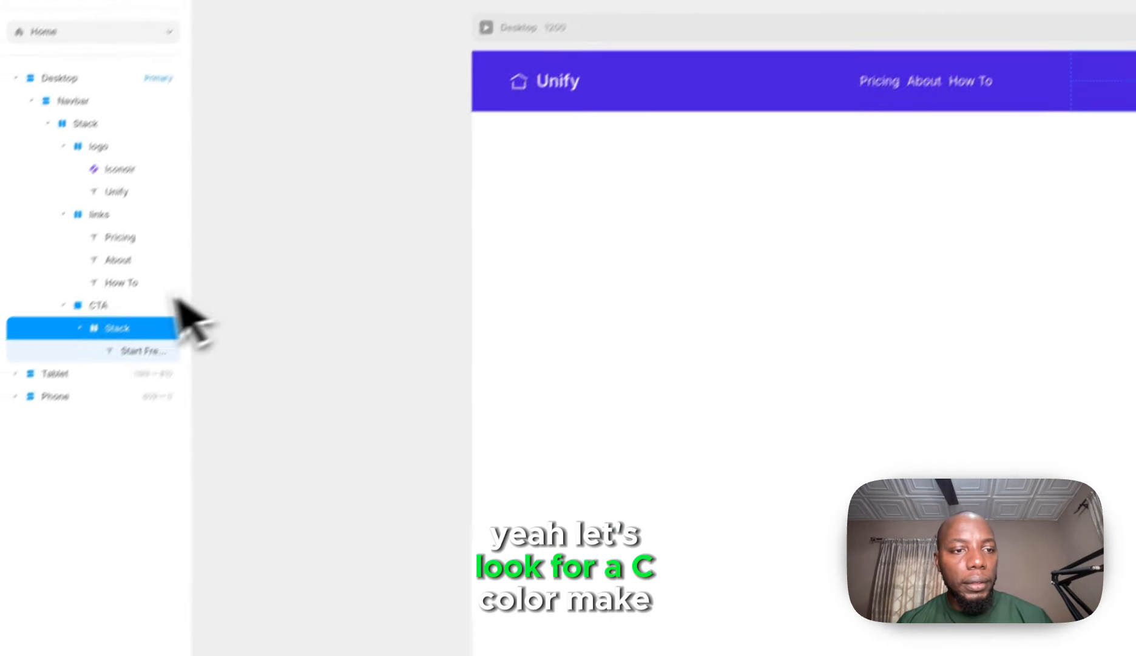
- Set the text color of the Start Free Trial button to the primary/600 style
click(156, 334)
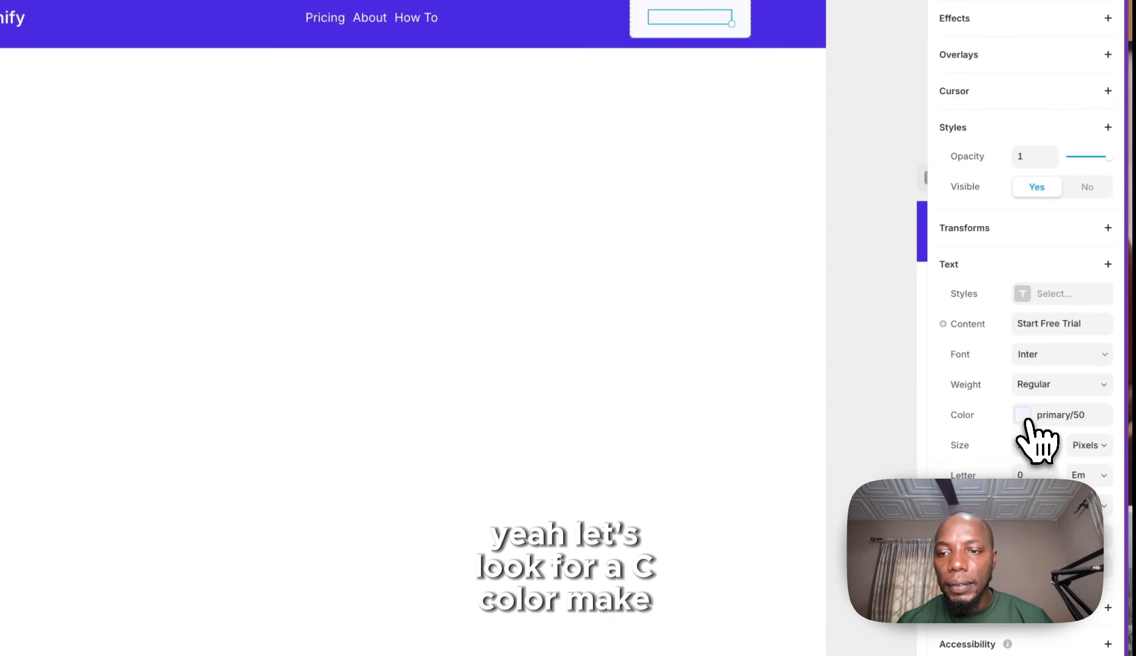
click(1027, 419)
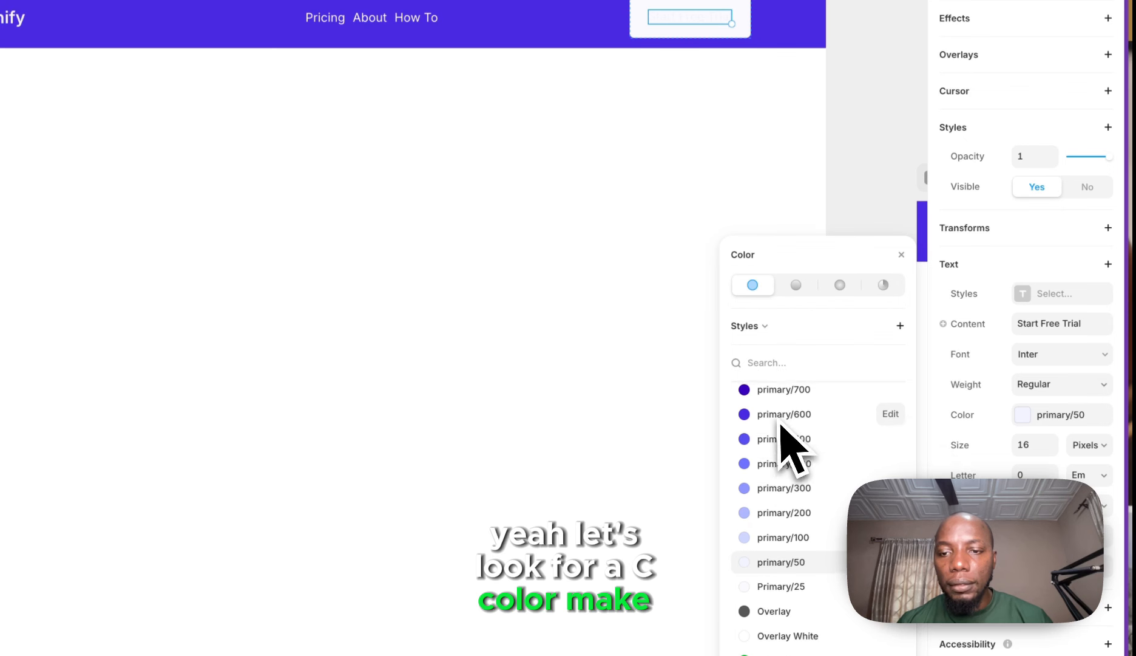
scroll(795, 449, down, 5)
scroll(791, 545, down, 3)
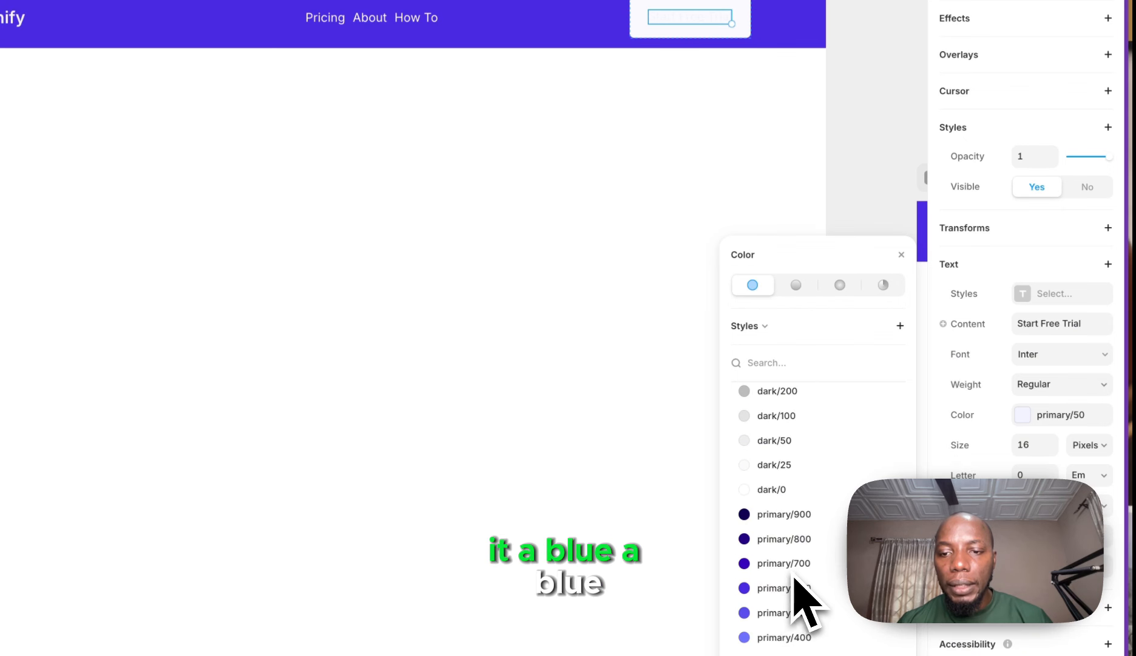
click(799, 587)
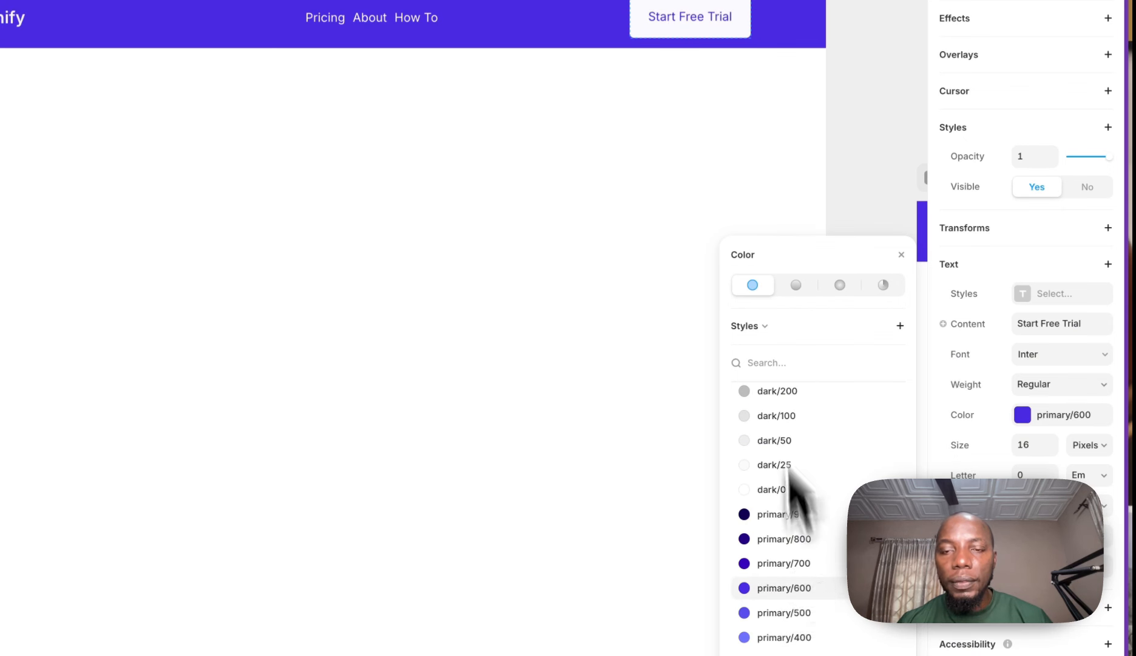
click(742, 195)
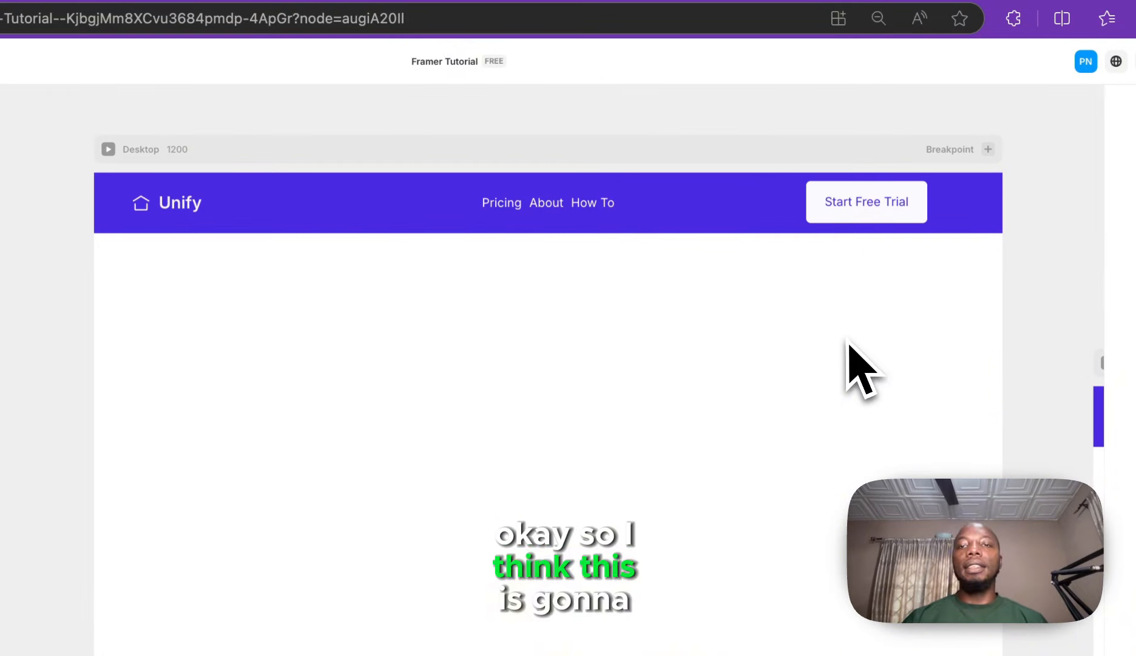
- Set the gap of the stack holding the Pricing, About and How To links to 16
click(523, 205)
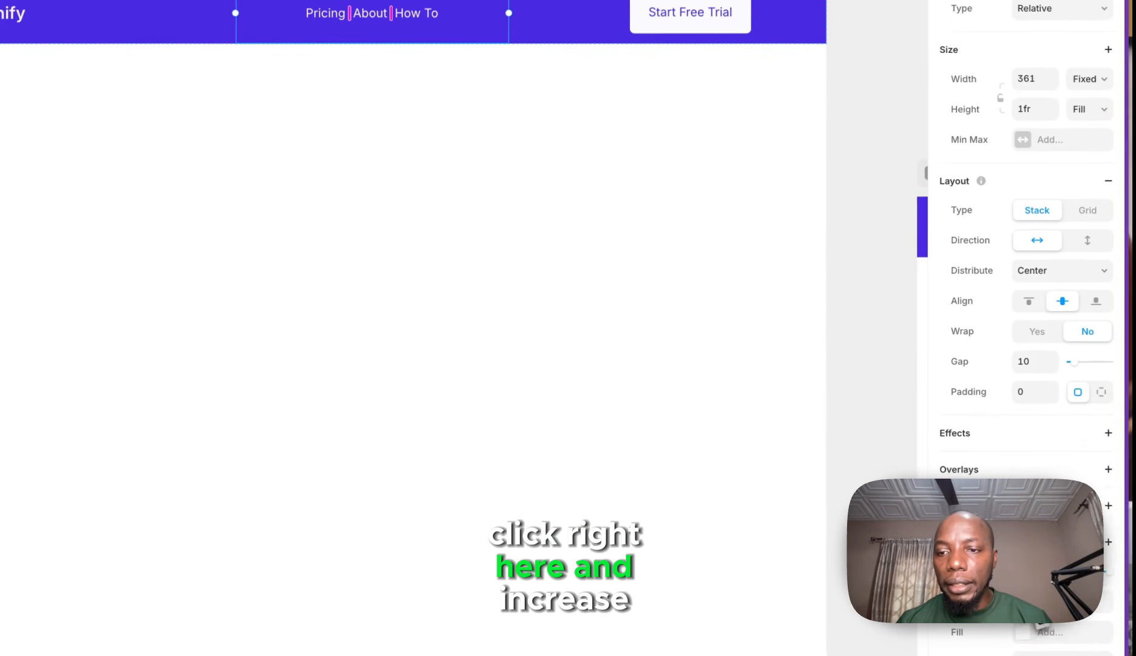
scroll(1035, 329, down, 2)
click(1027, 274)
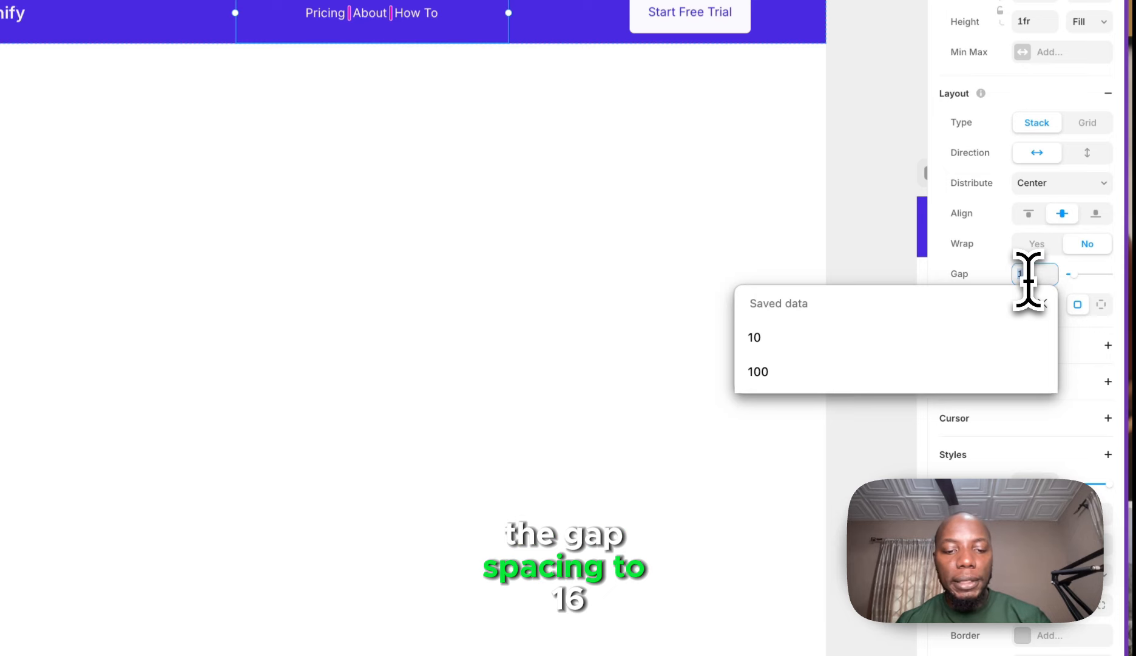
text(16)
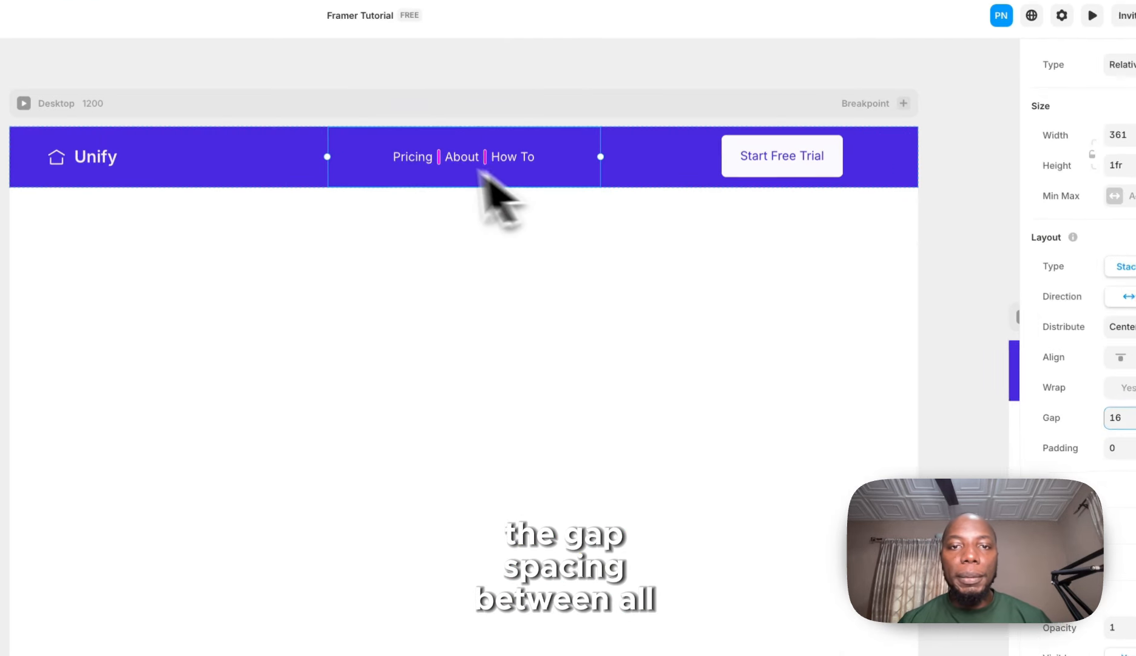
- Apply one of the saved paragraph text styles to the Pricing link in the Desktop navbar
click(321, 13)
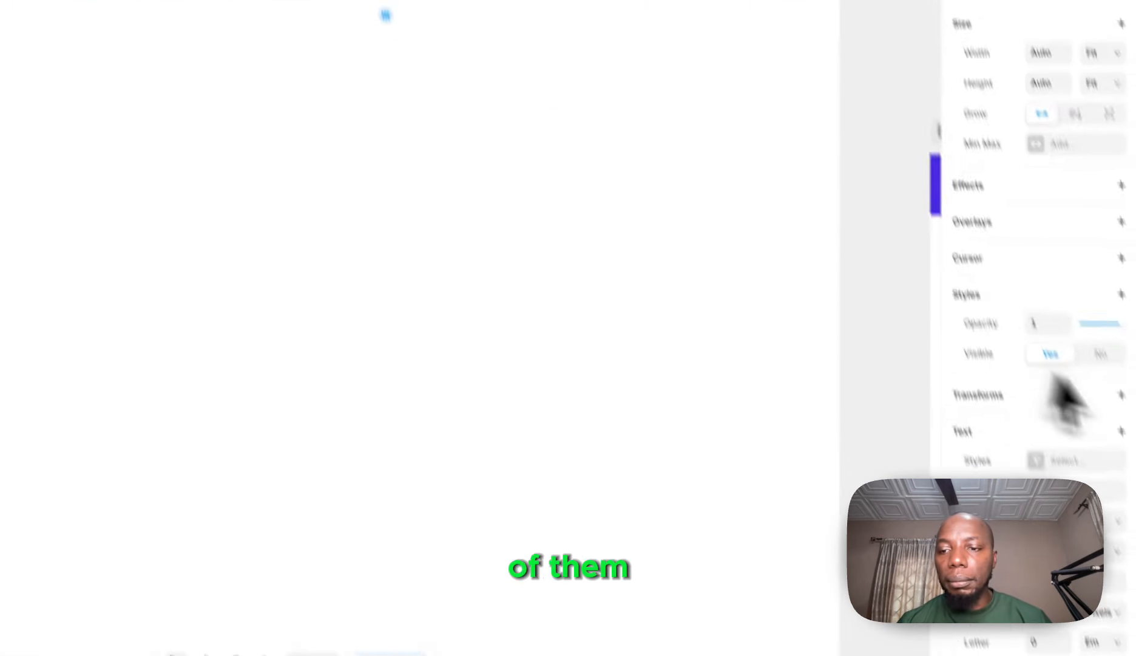
scroll(1059, 395, down, 3)
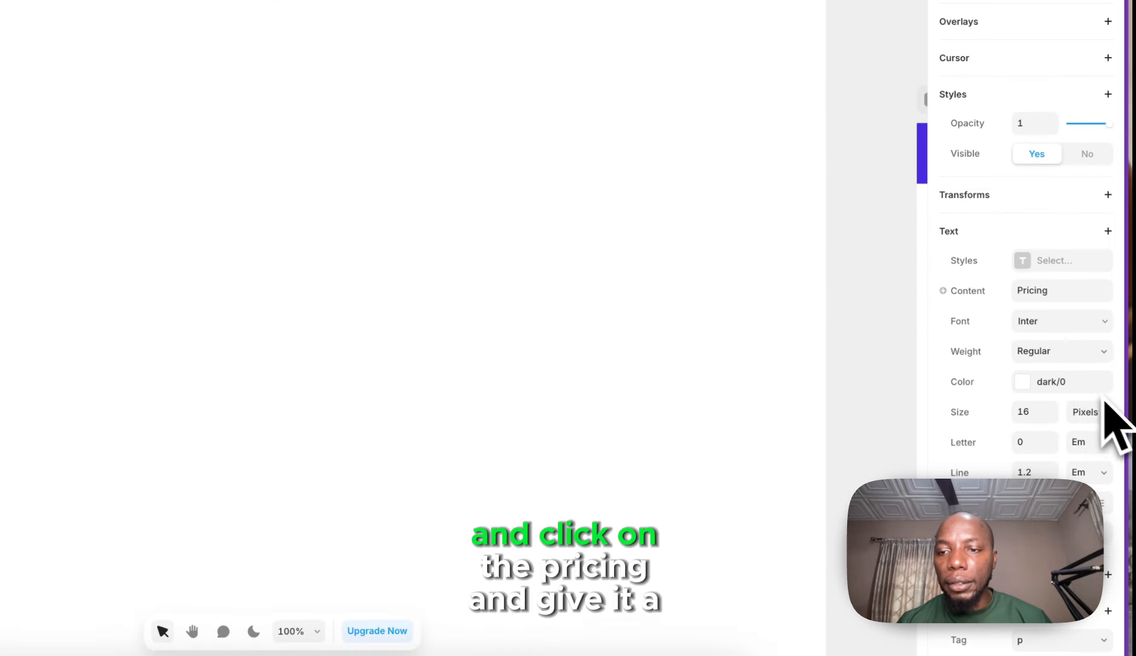
click(1039, 270)
scroll(792, 561, down, 1)
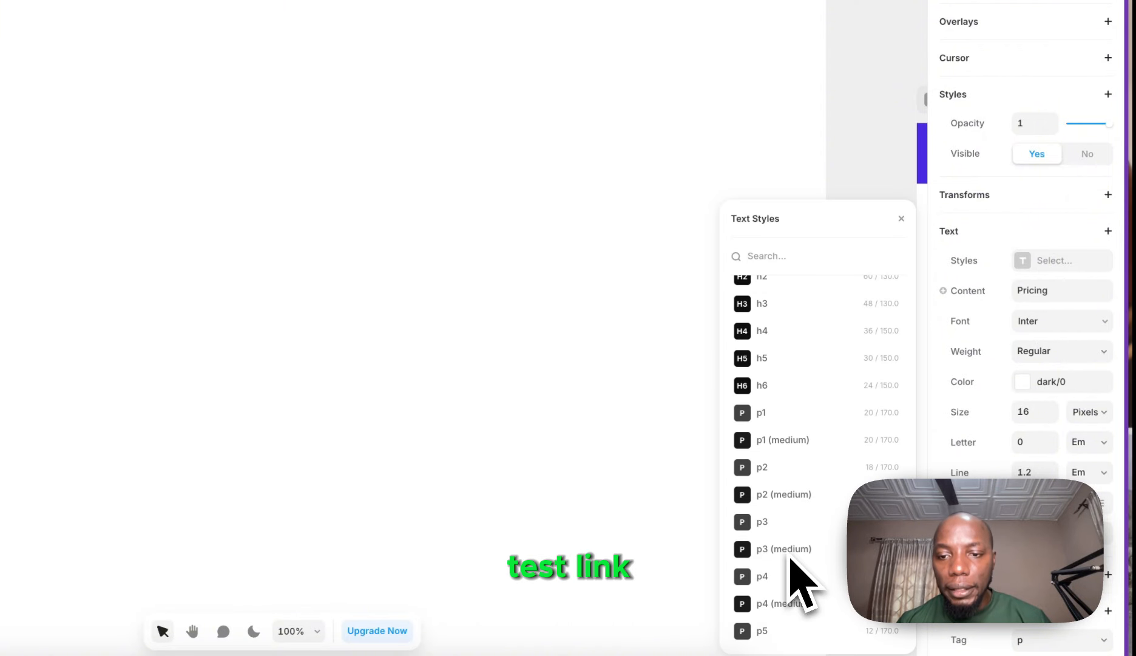
scroll(789, 557, up, 2)
scroll(792, 514, down, 1)
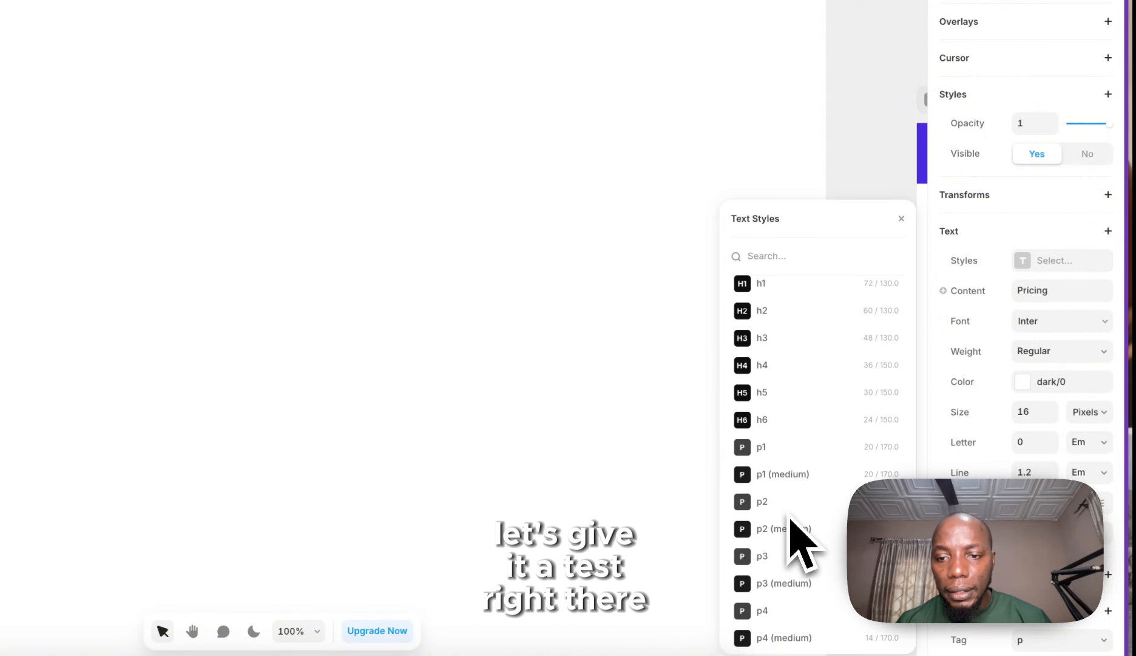
click(789, 469)
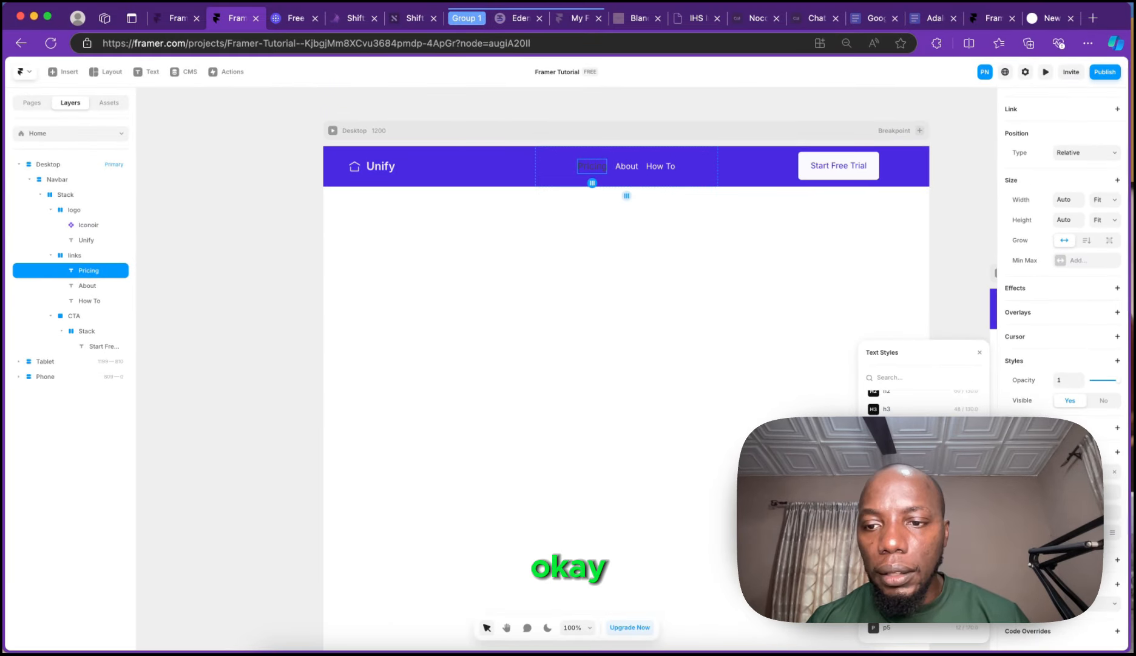
- Set the Pricing link's text color to white and switch the link to a larger, bolder paragraph text style
click(1087, 511)
click(1062, 512)
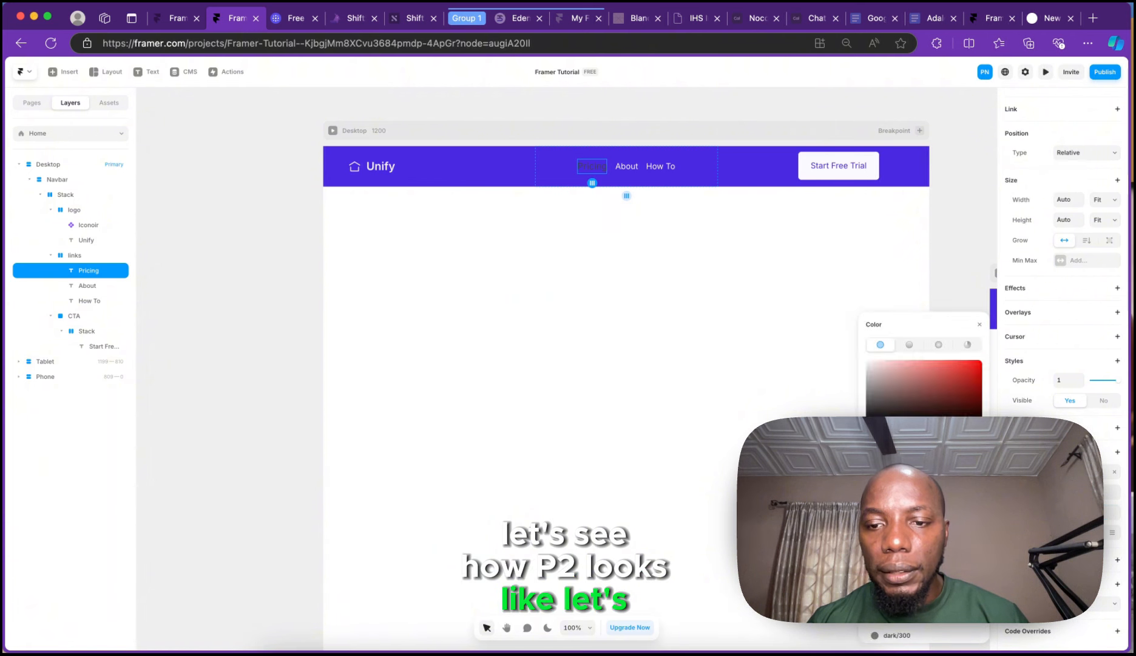
scroll(923, 486, down, 5)
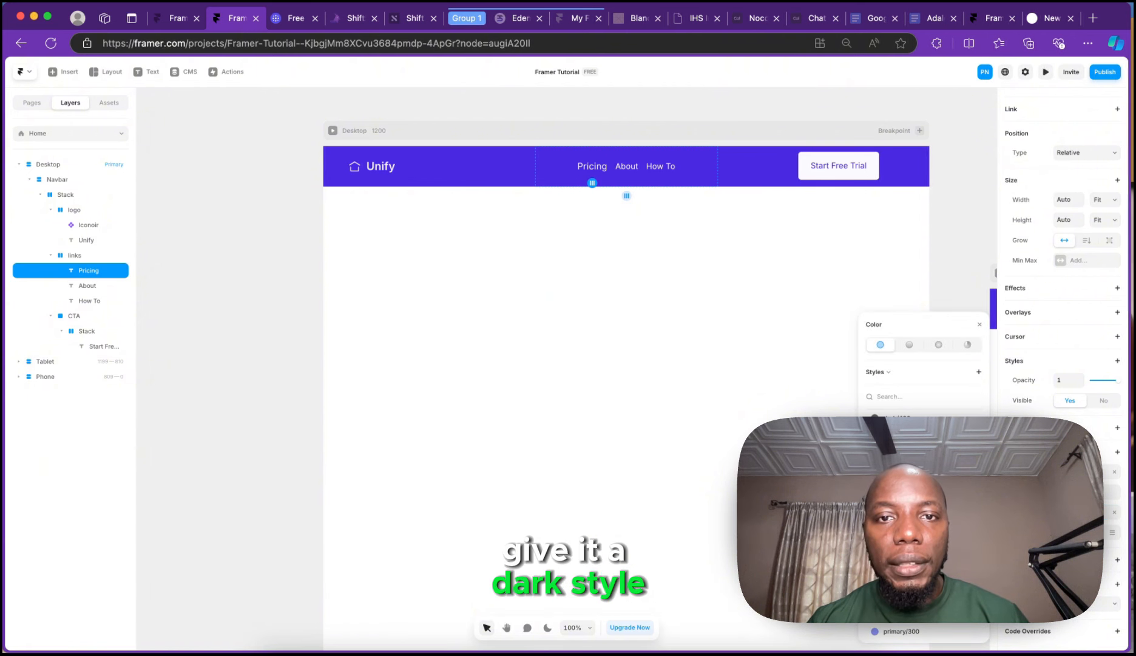
click(1080, 471)
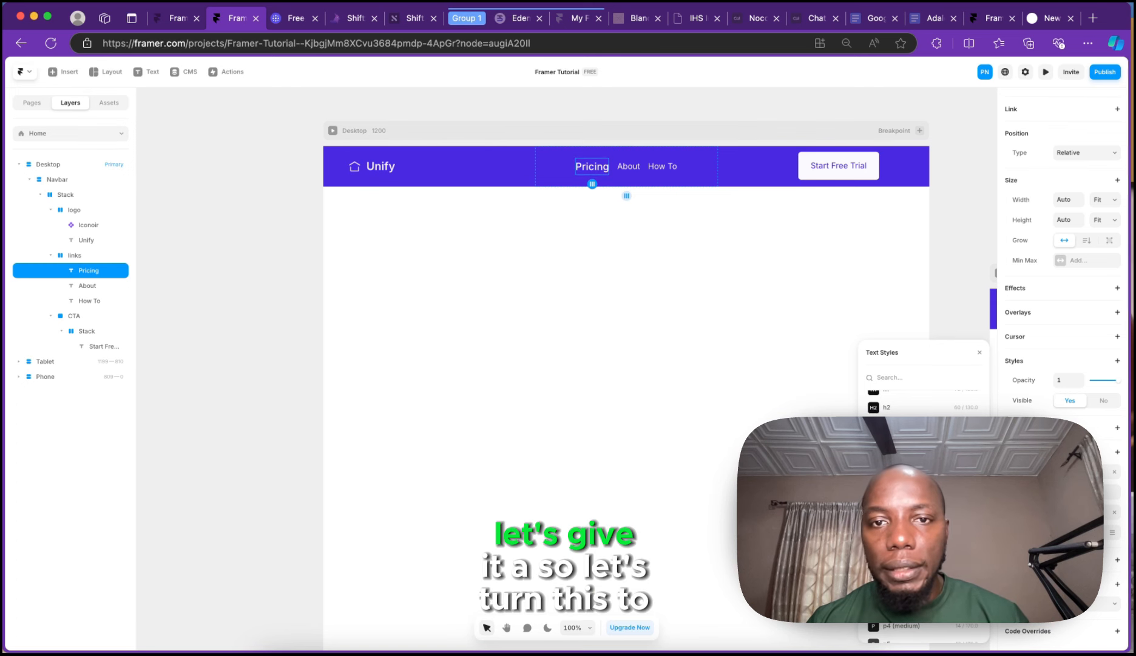
- Apply a larger paragraph text style to the About link and set its text color to white
click(629, 166)
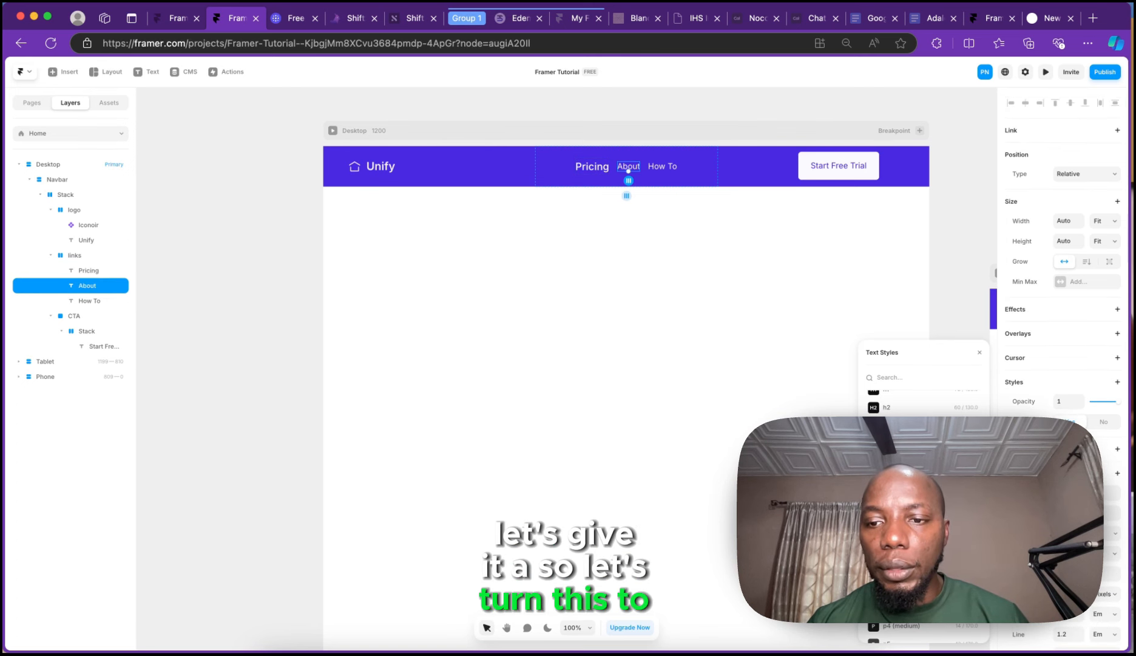
click(901, 516)
click(1087, 492)
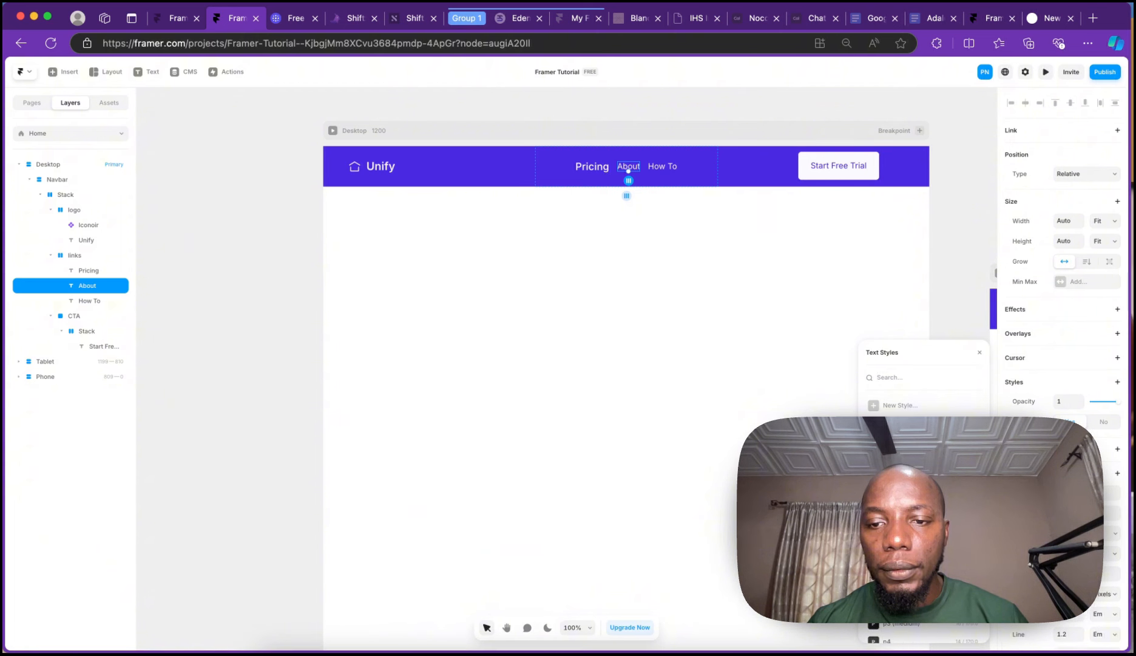
click(1086, 513)
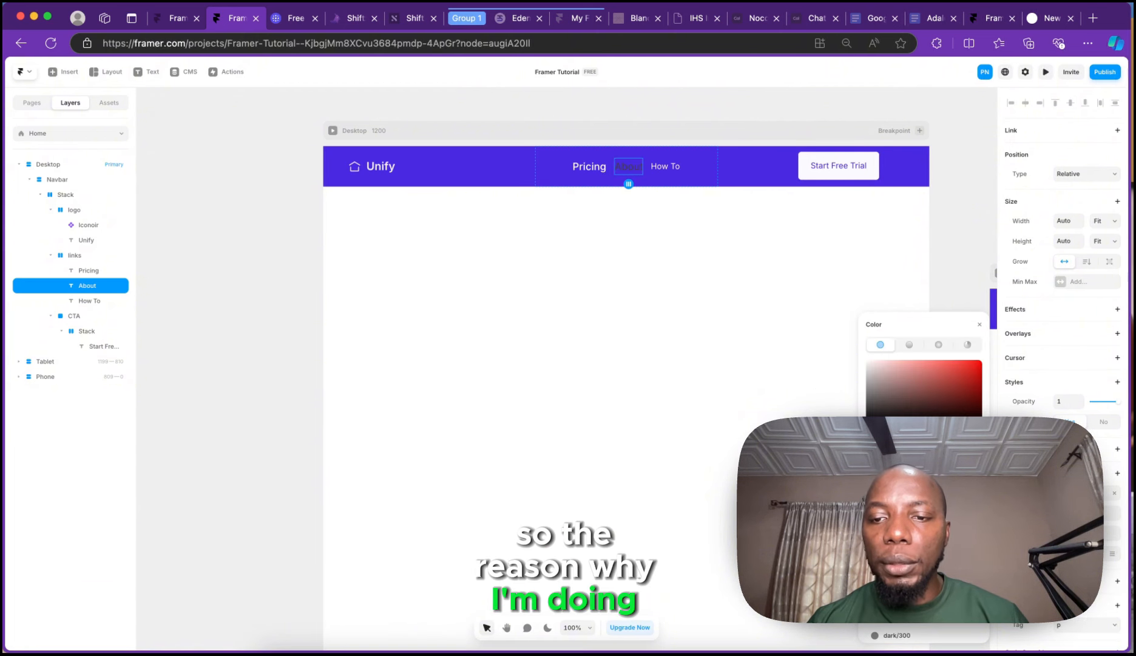
scroll(924, 516, down, 5)
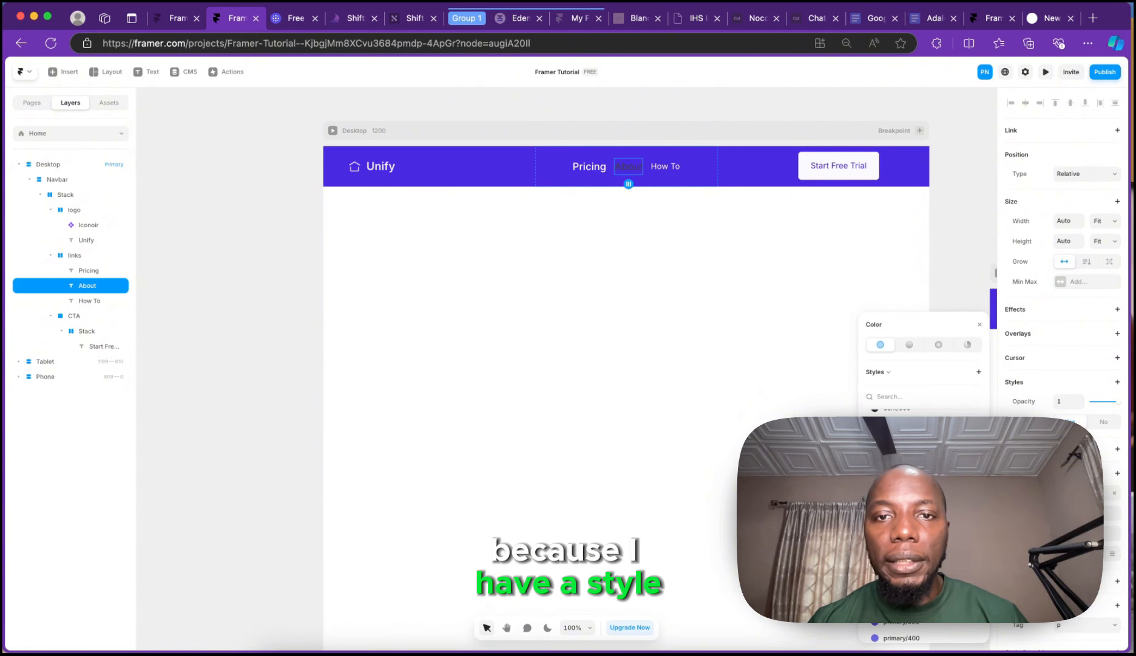
- Give the How To link the same paragraph text style as the About link and set its text color to white
click(668, 167)
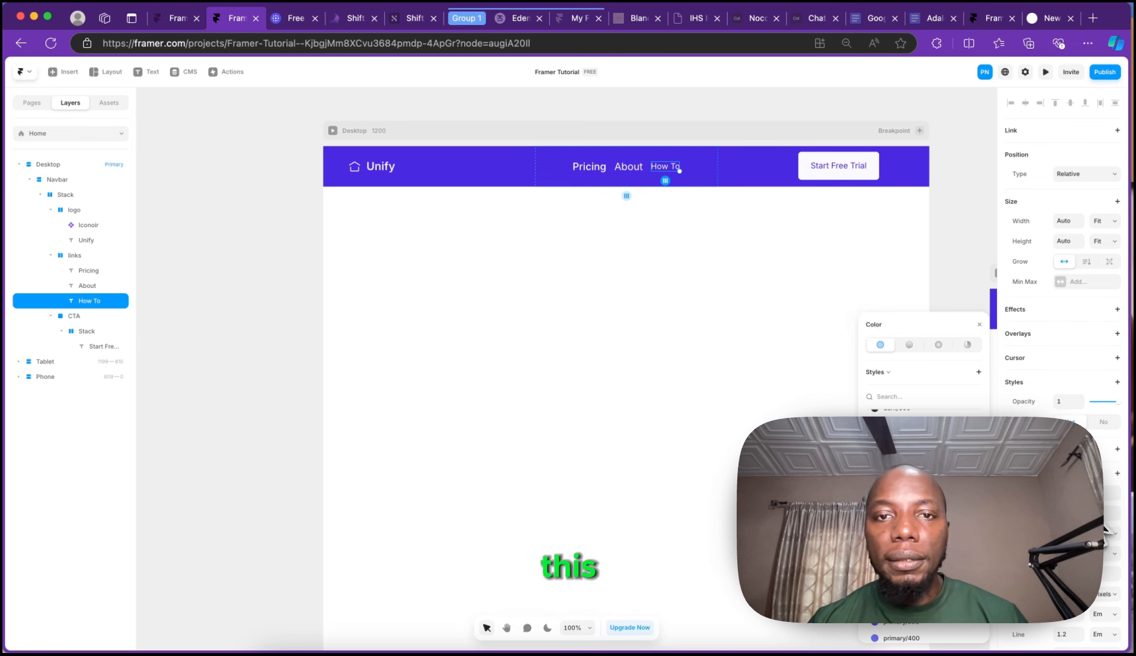
click(1087, 492)
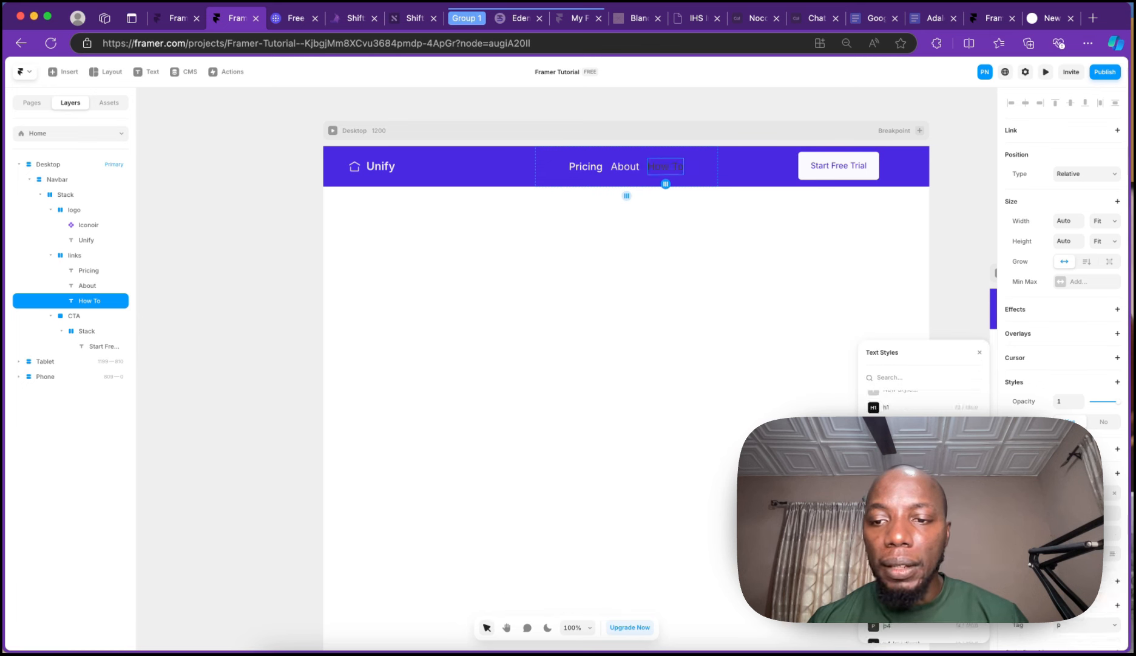
click(1087, 513)
scroll(924, 516, down, 5)
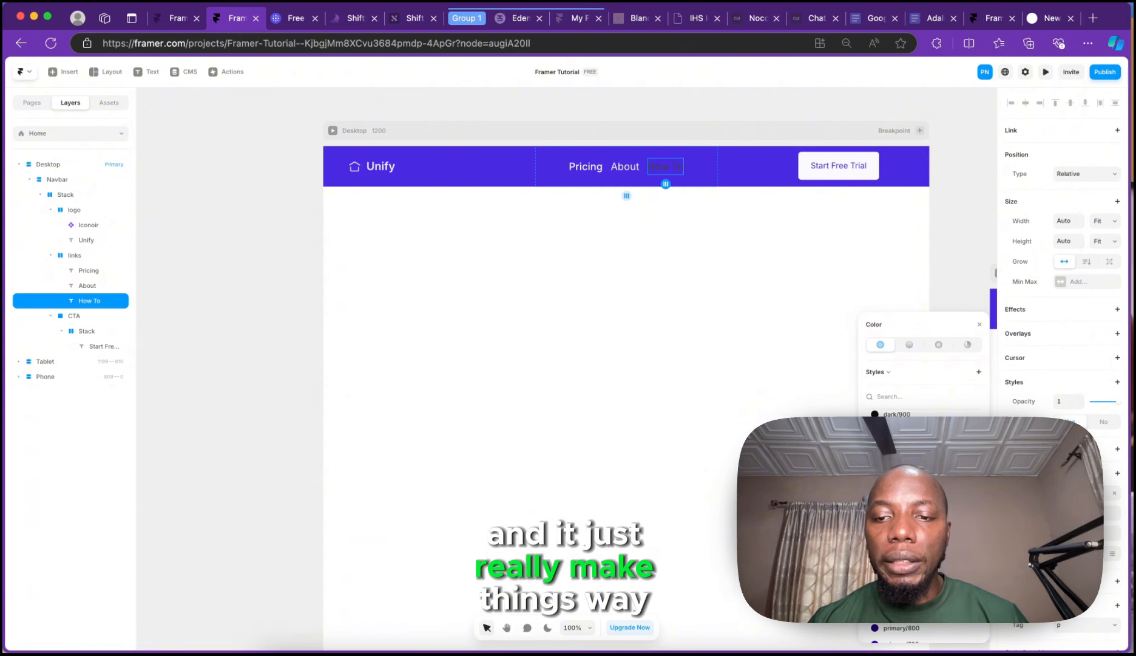
click(741, 327)
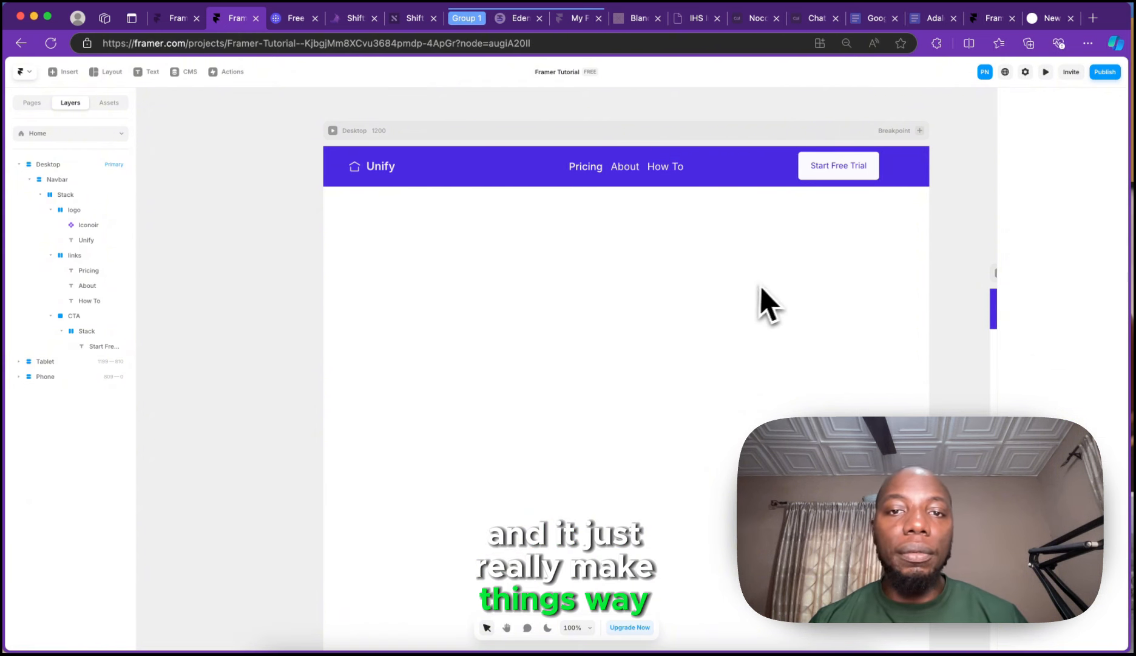
click(645, 166)
click(763, 254)
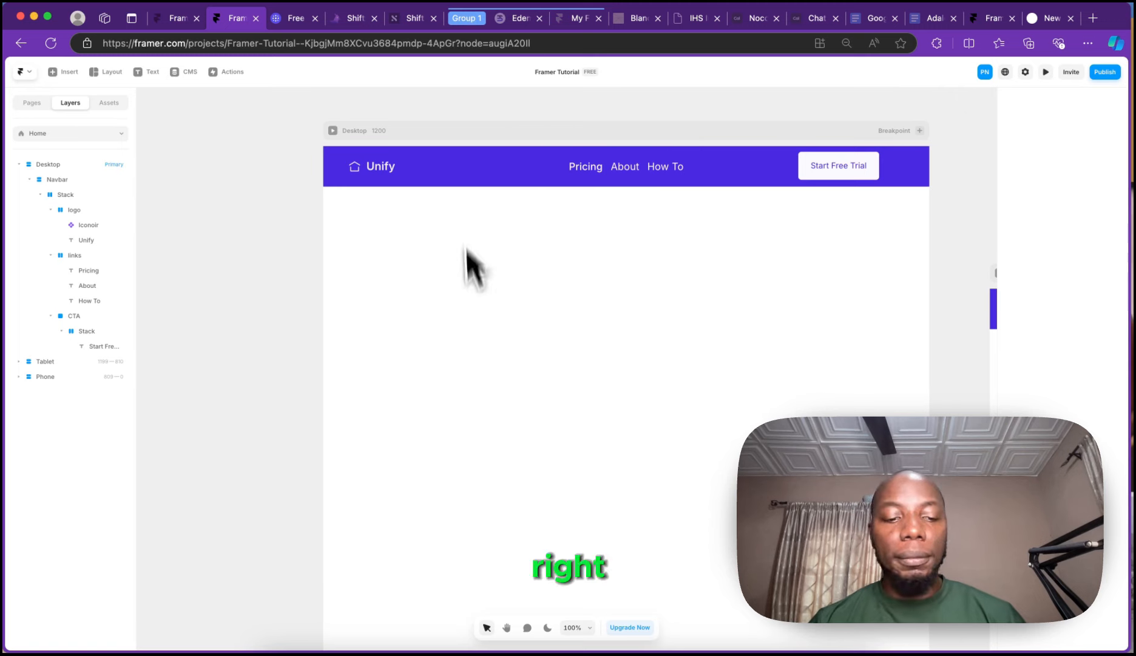
- Set the width of the logo stack in the Desktop navbar to Fit Content
scroll(511, 377, up, 1)
scroll(516, 374, down, 2)
scroll(515, 376, down, 5)
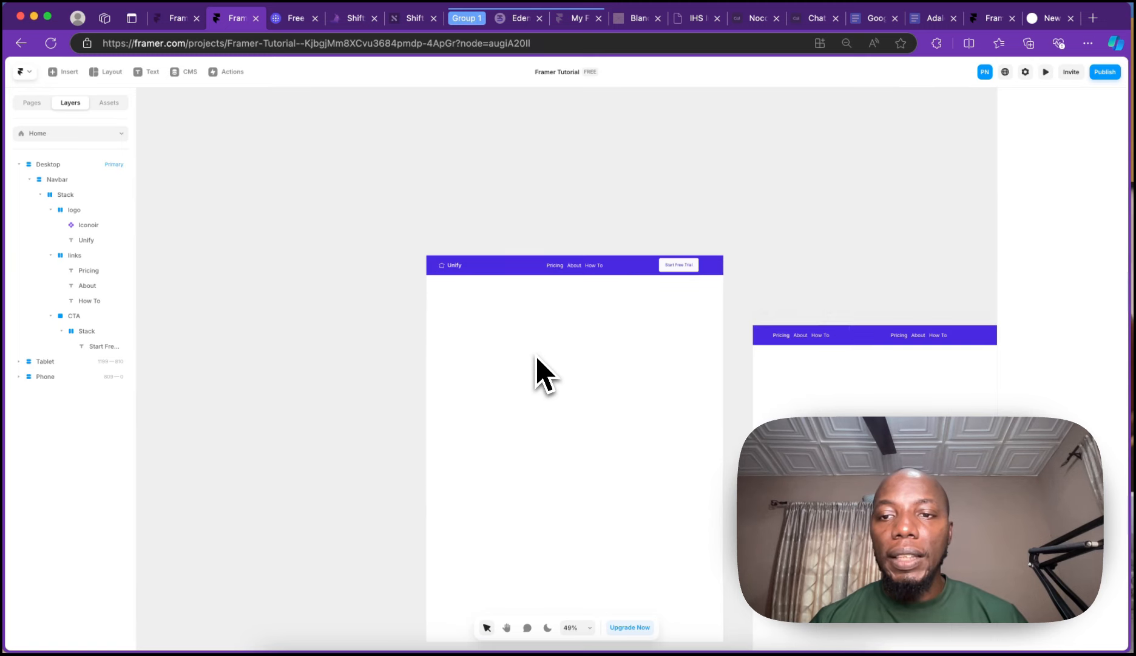
click(791, 339)
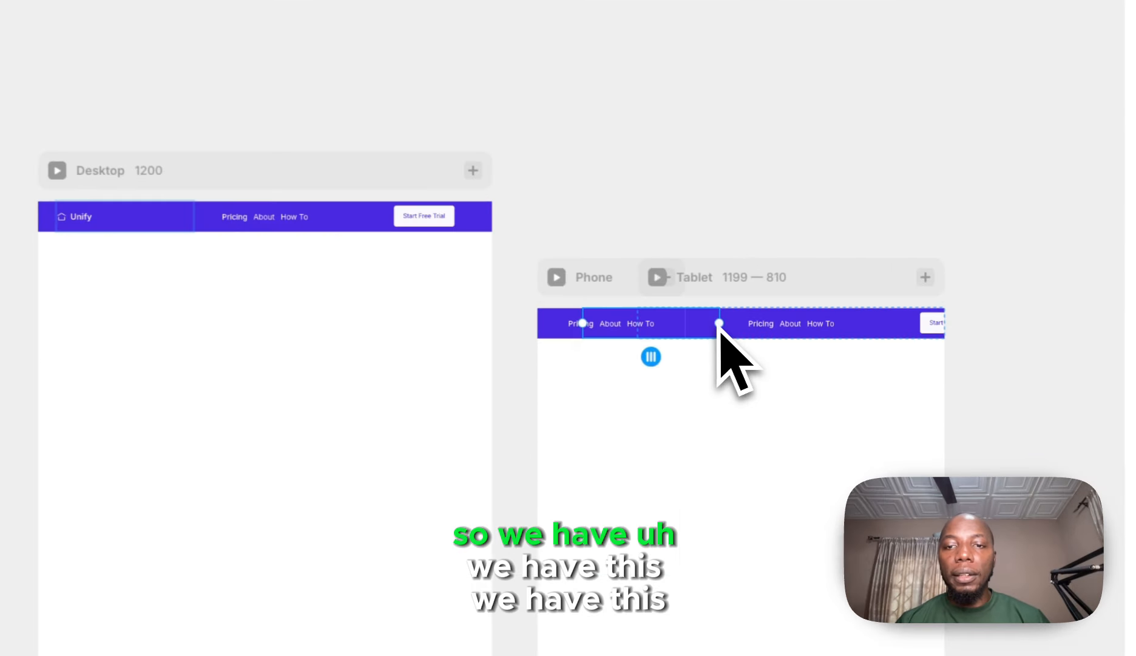
click(844, 340)
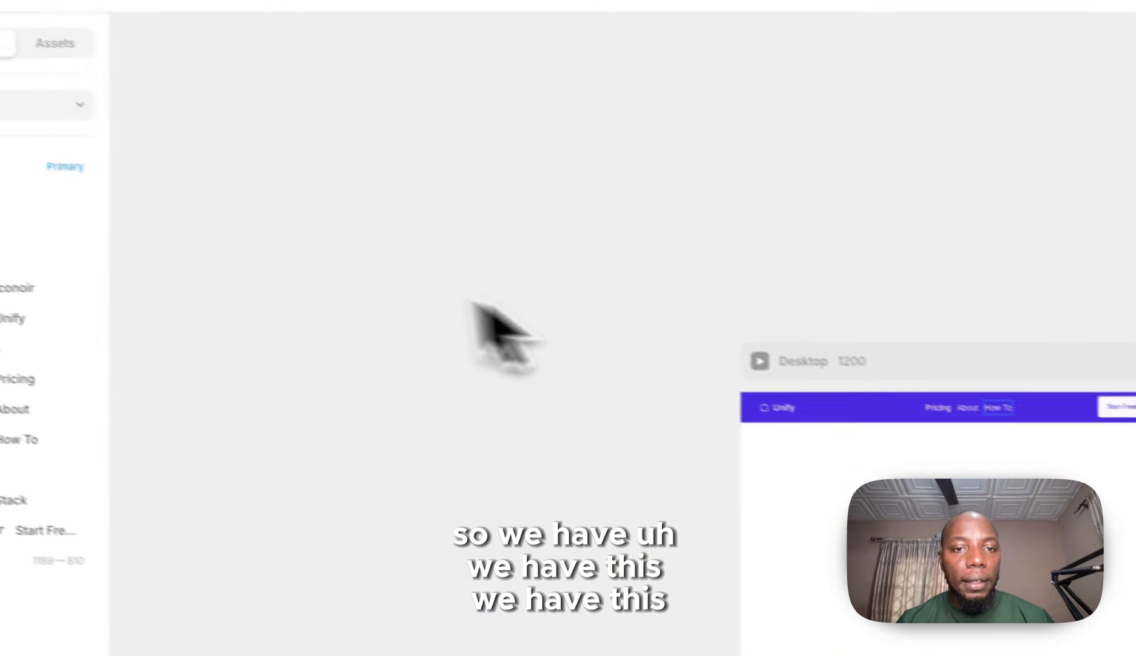
click(513, 301)
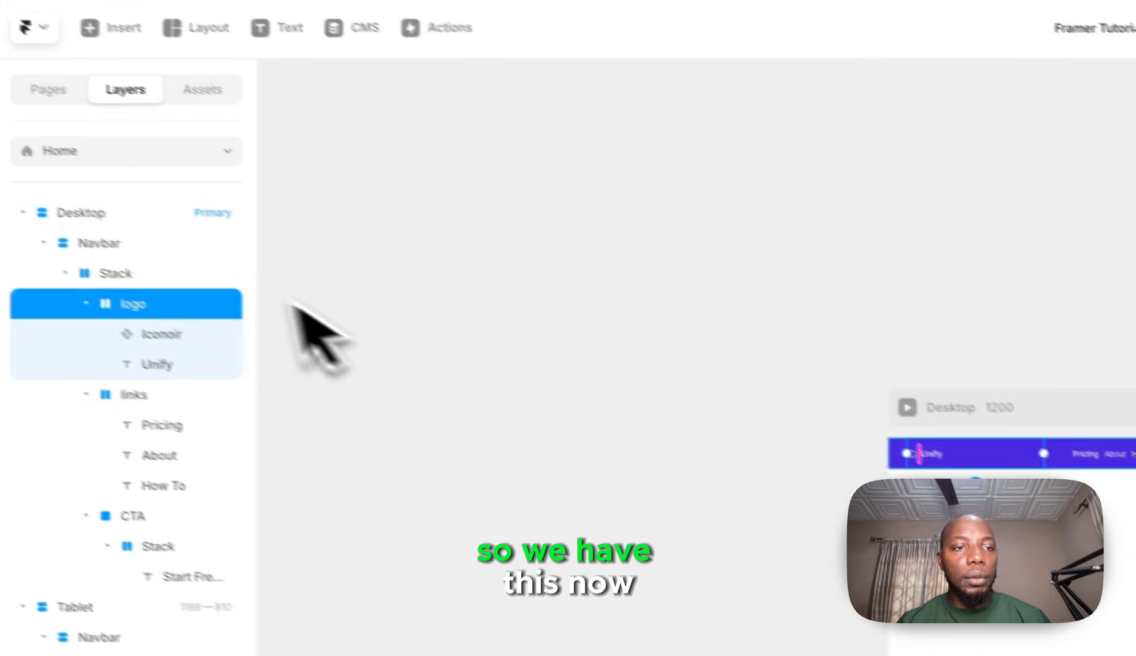
click(164, 272)
click(182, 311)
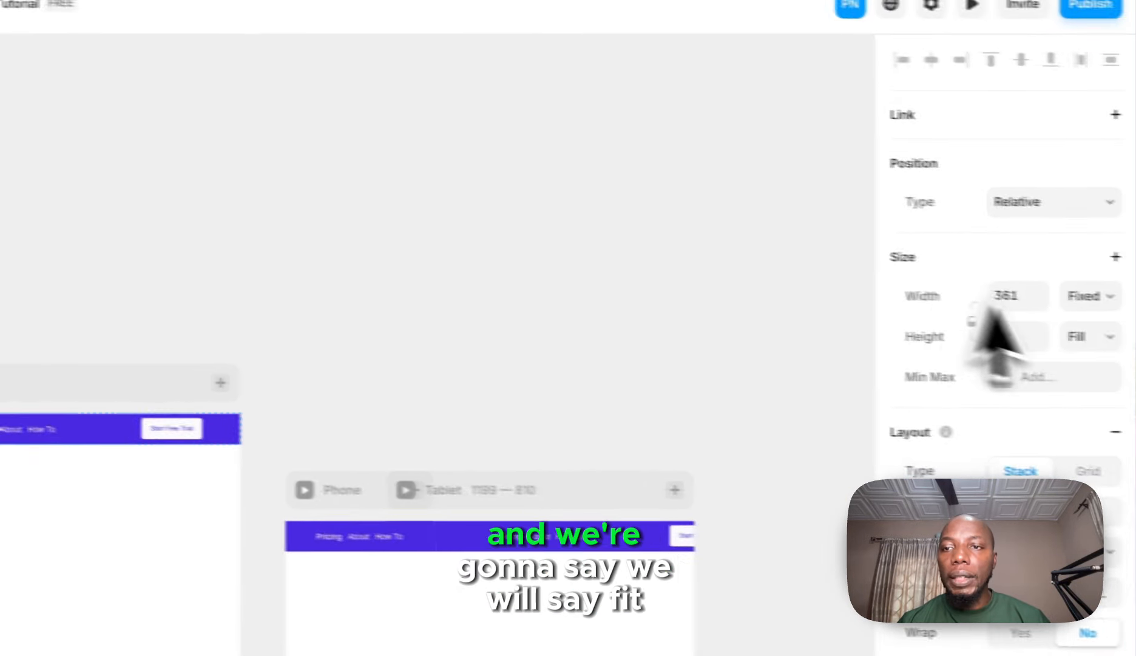
click(1092, 295)
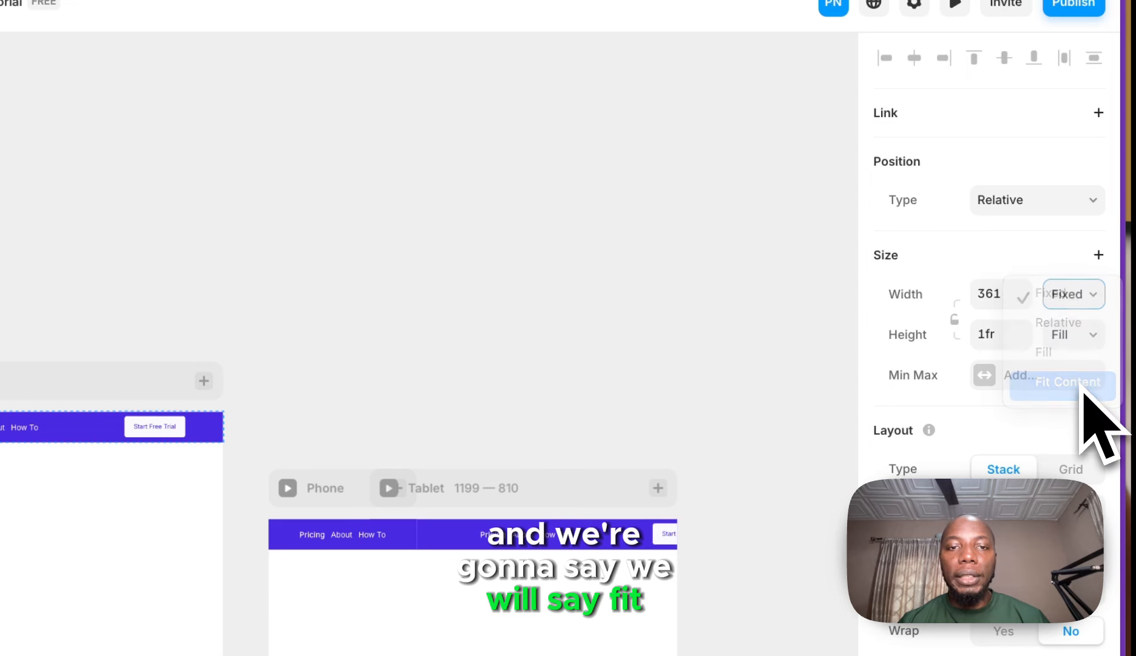
click(1082, 386)
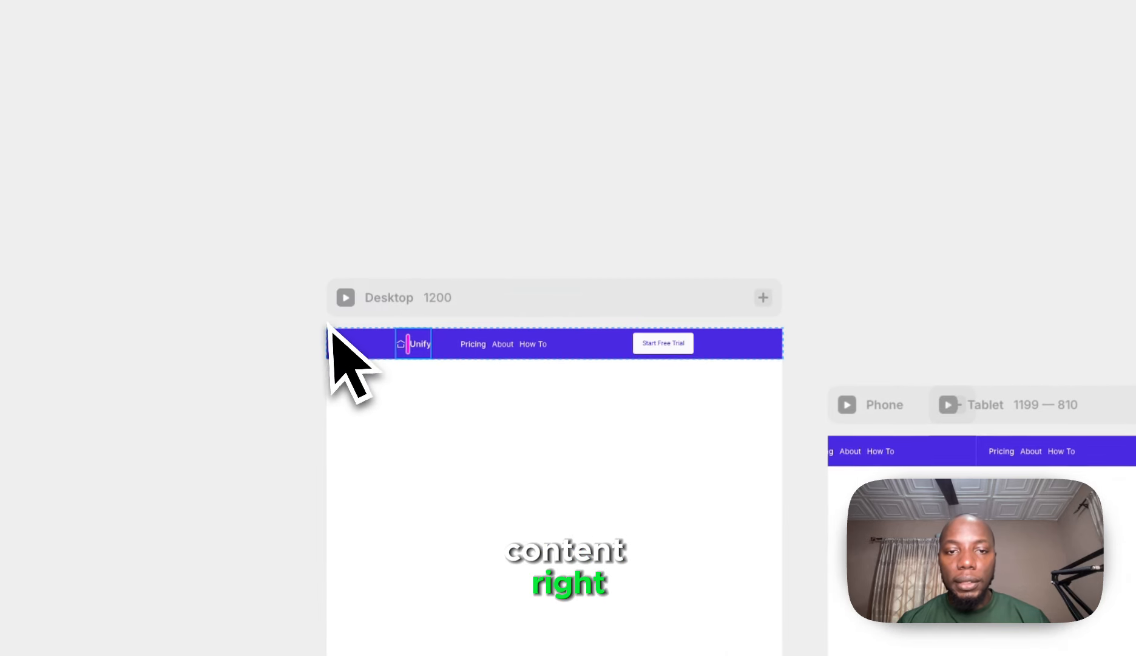
- Set the widths of the links stack and the CTA stack in the Desktop navbar to Fit Content
click(568, 355)
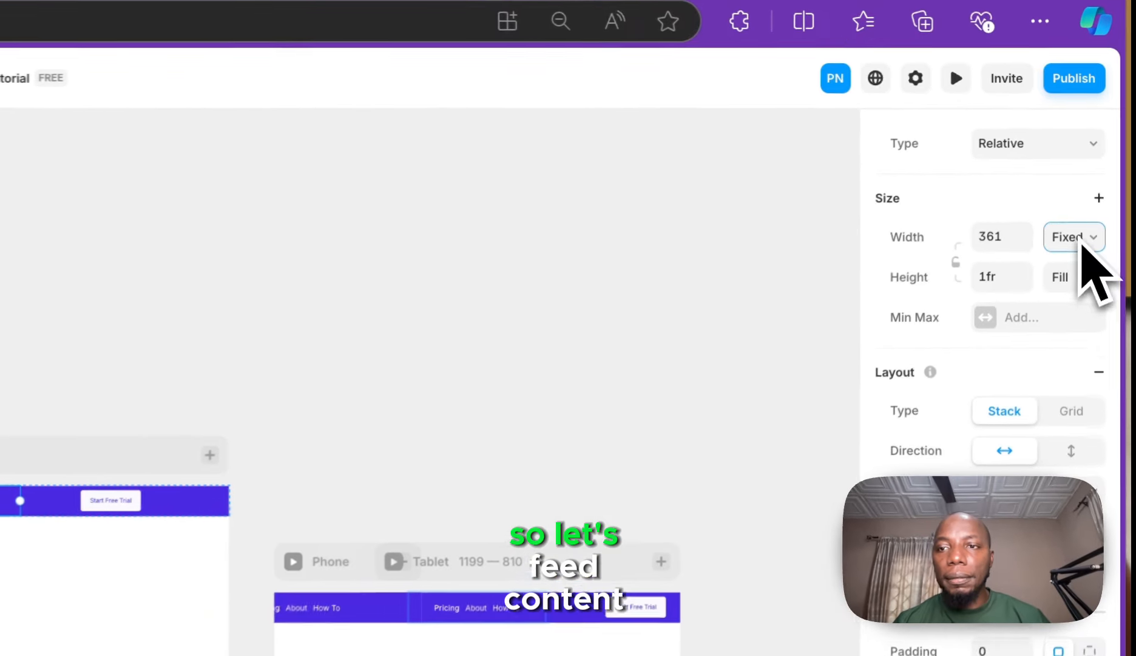
click(1073, 238)
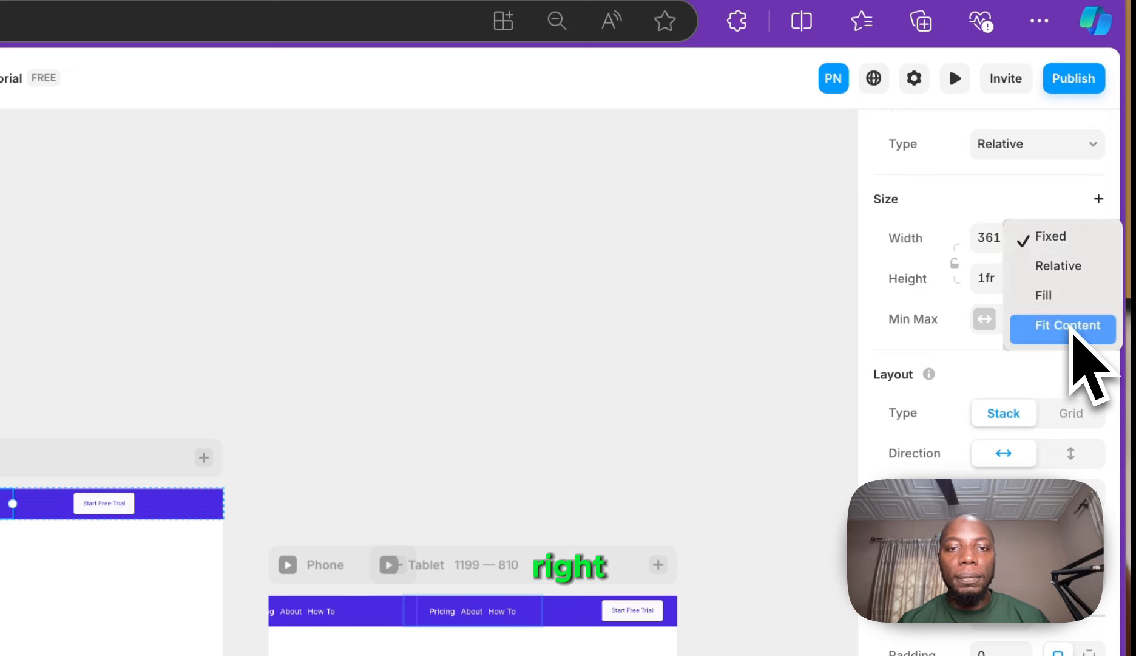
click(1073, 323)
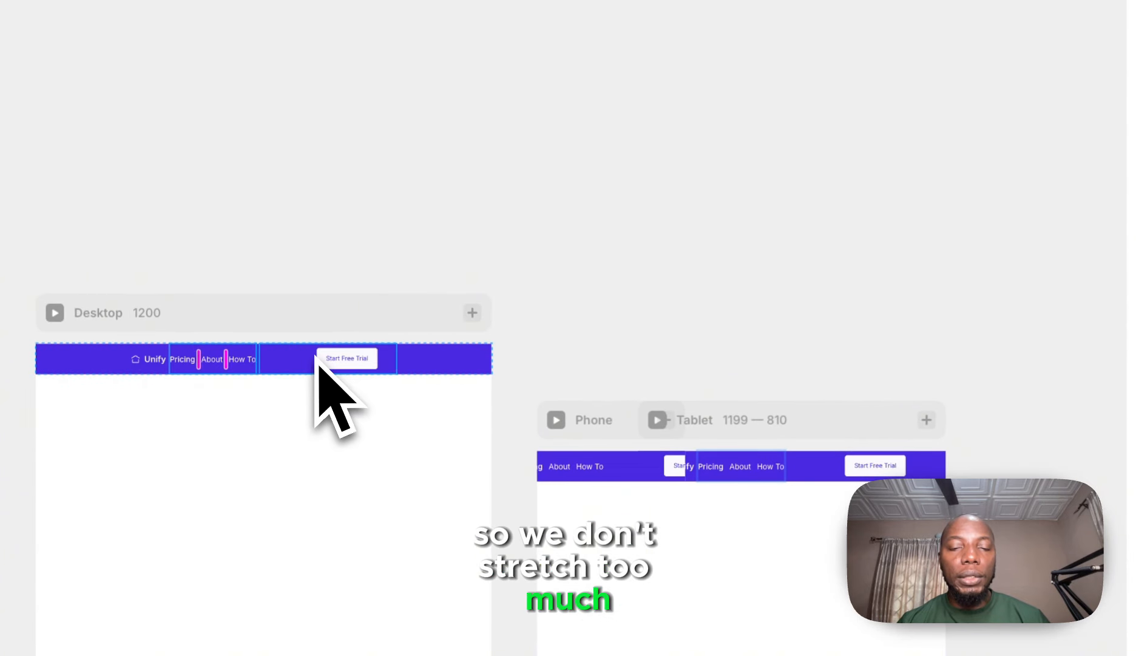
click(44, 499)
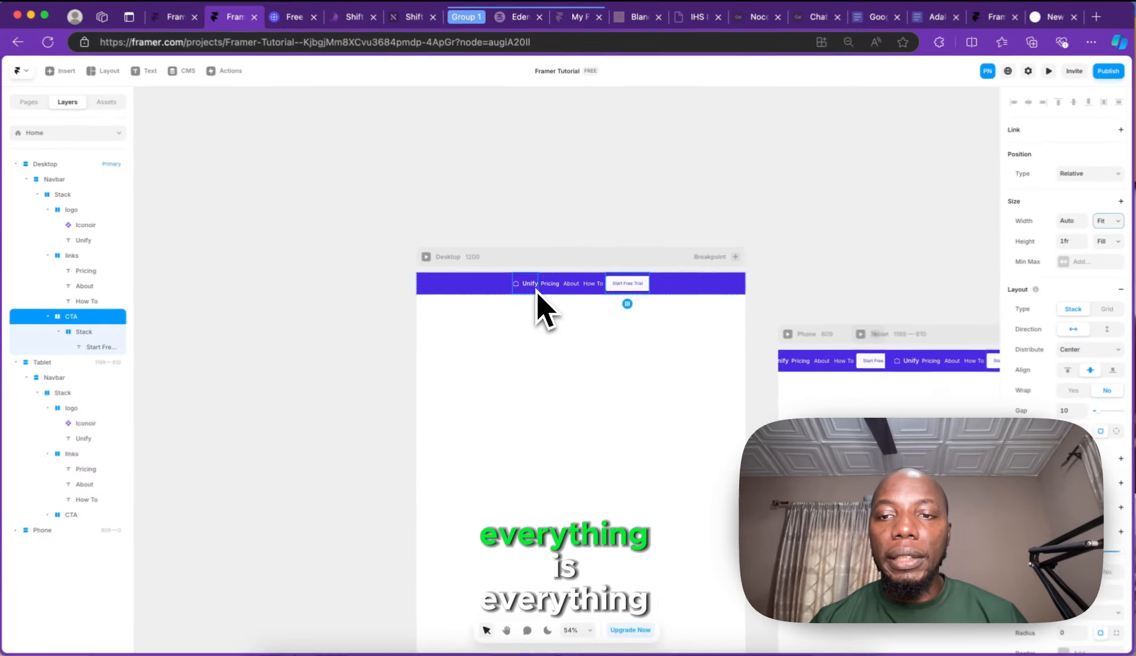
scroll(537, 292, up, 3)
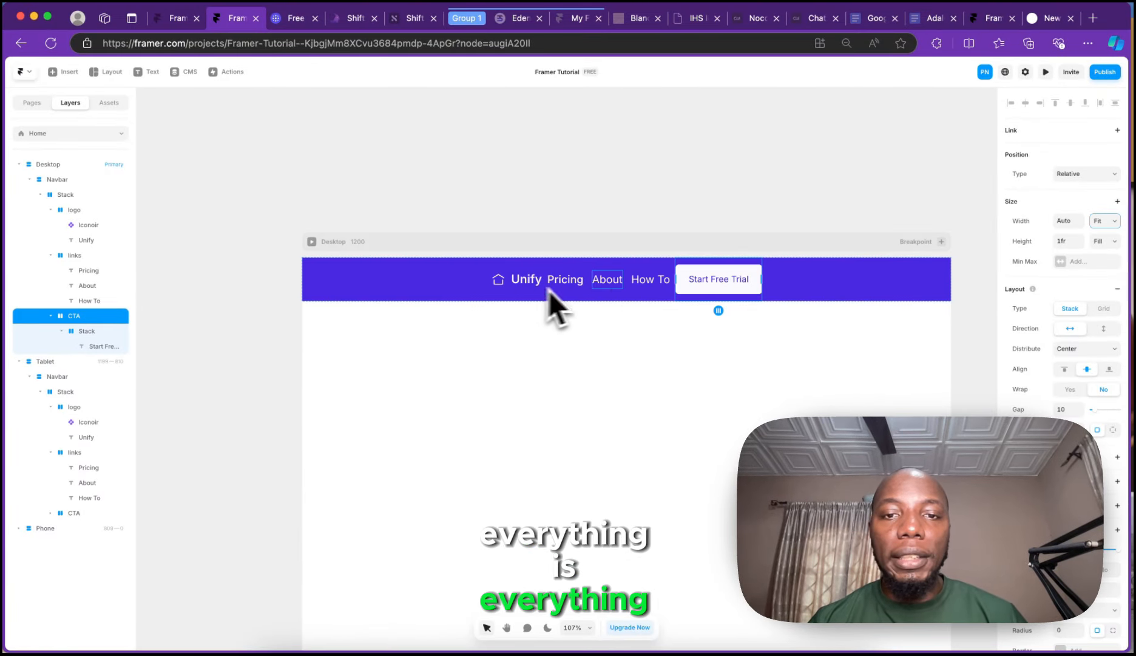
- Collapse the links and logo layers of the Desktop navbar and wrap the links stack in a new stack
click(728, 281)
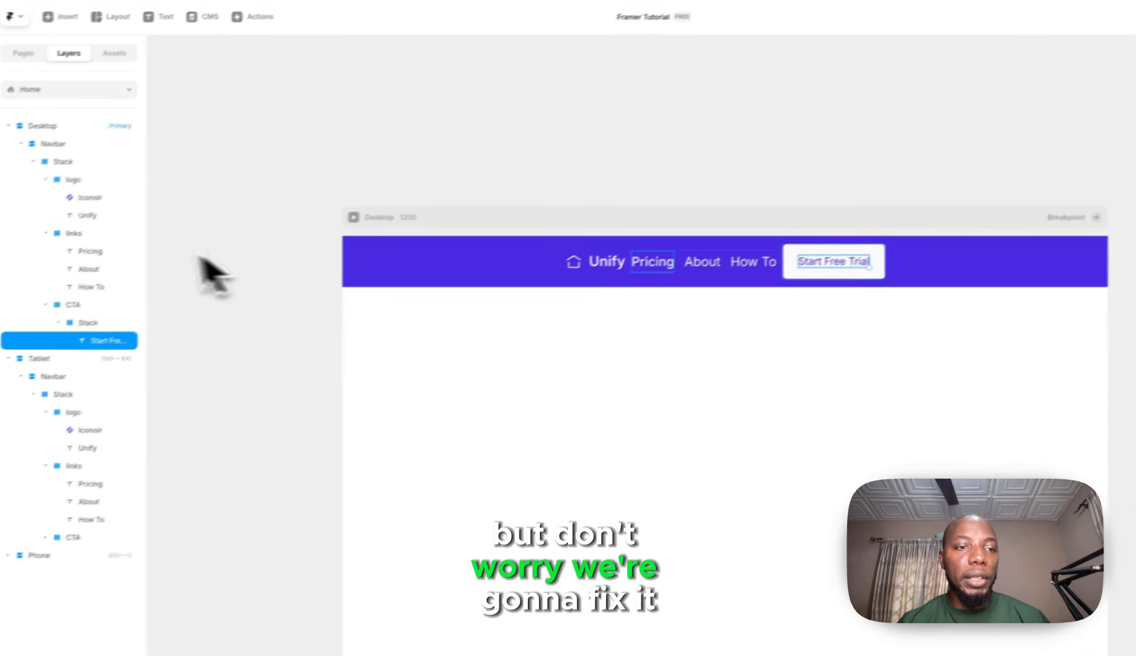
click(0, 329)
click(68, 231)
click(59, 228)
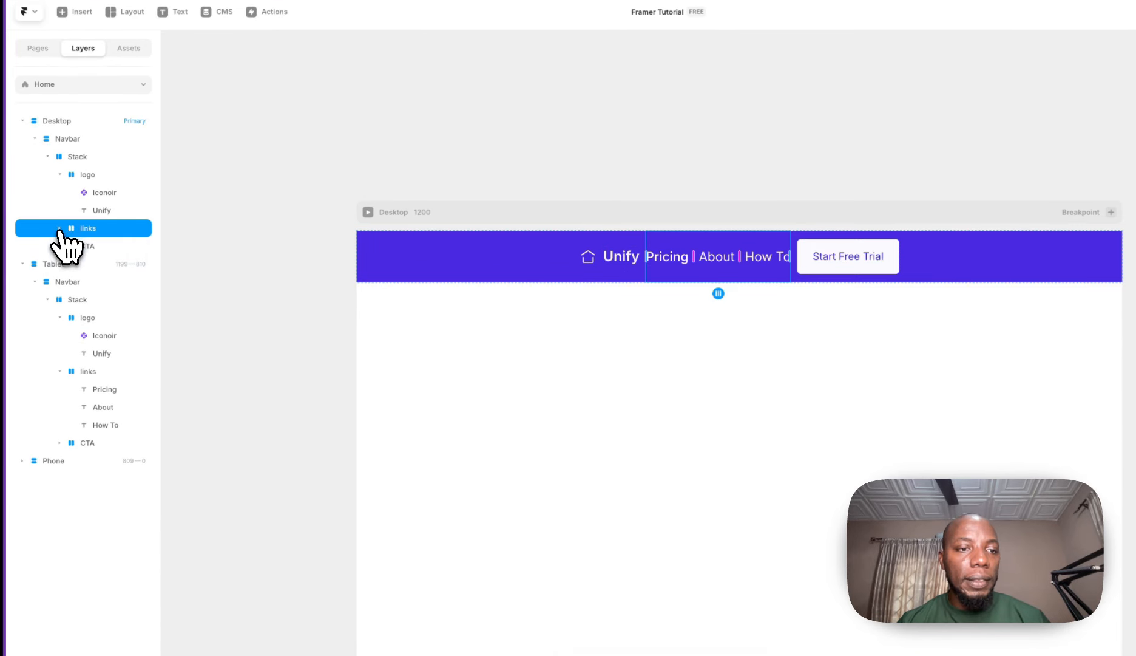
click(60, 175)
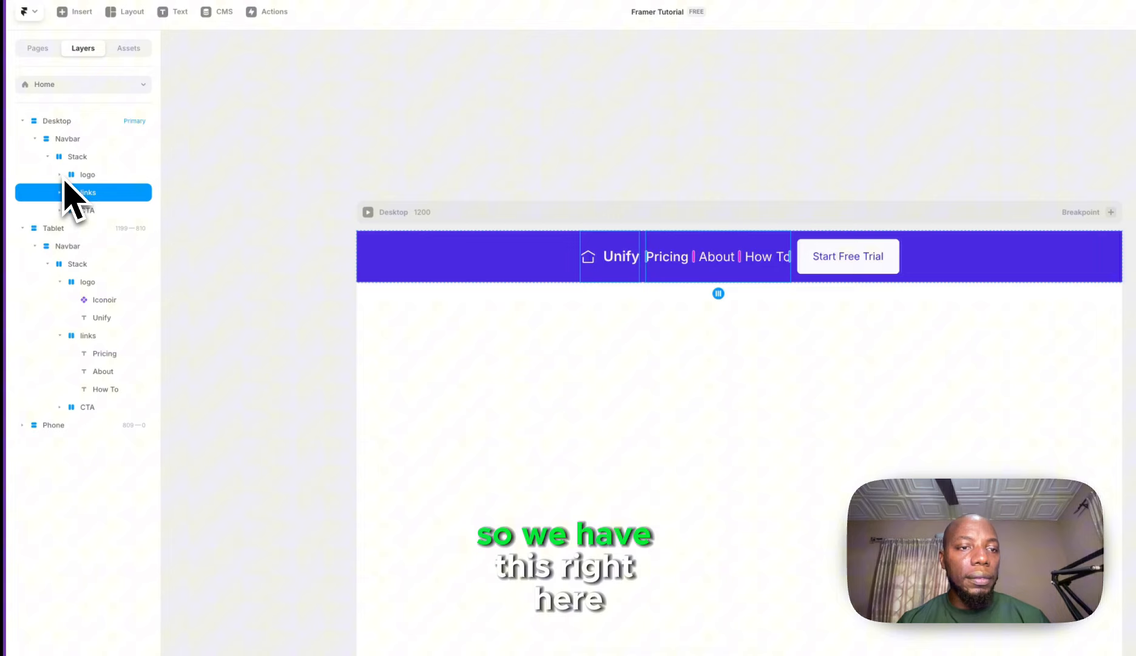
right_click(105, 195)
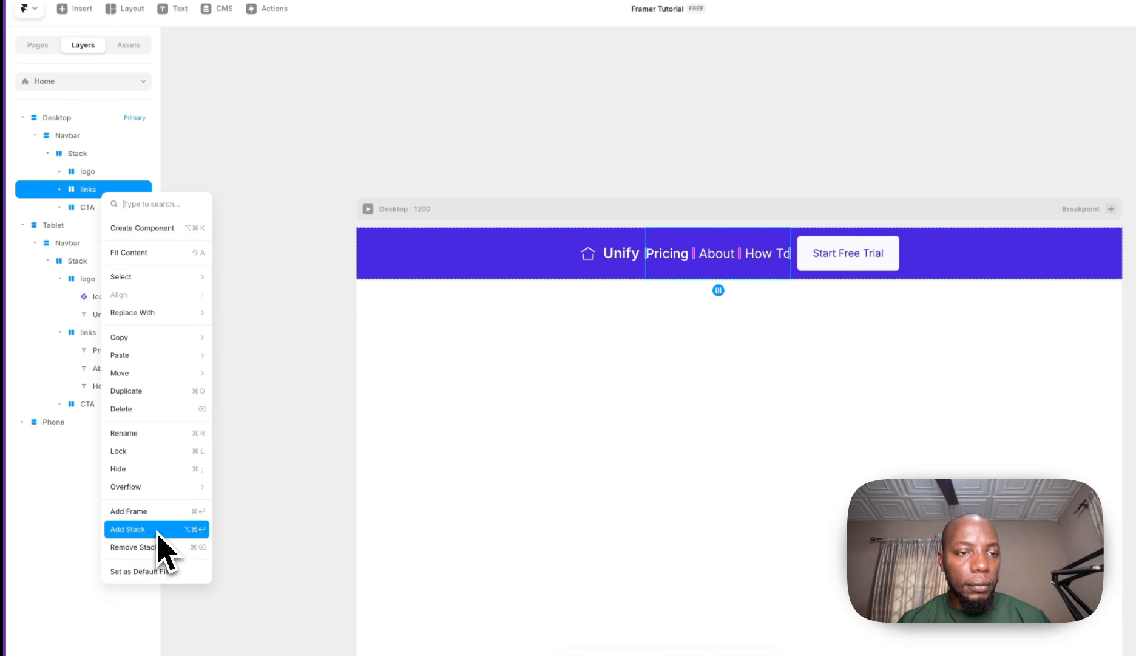
click(159, 533)
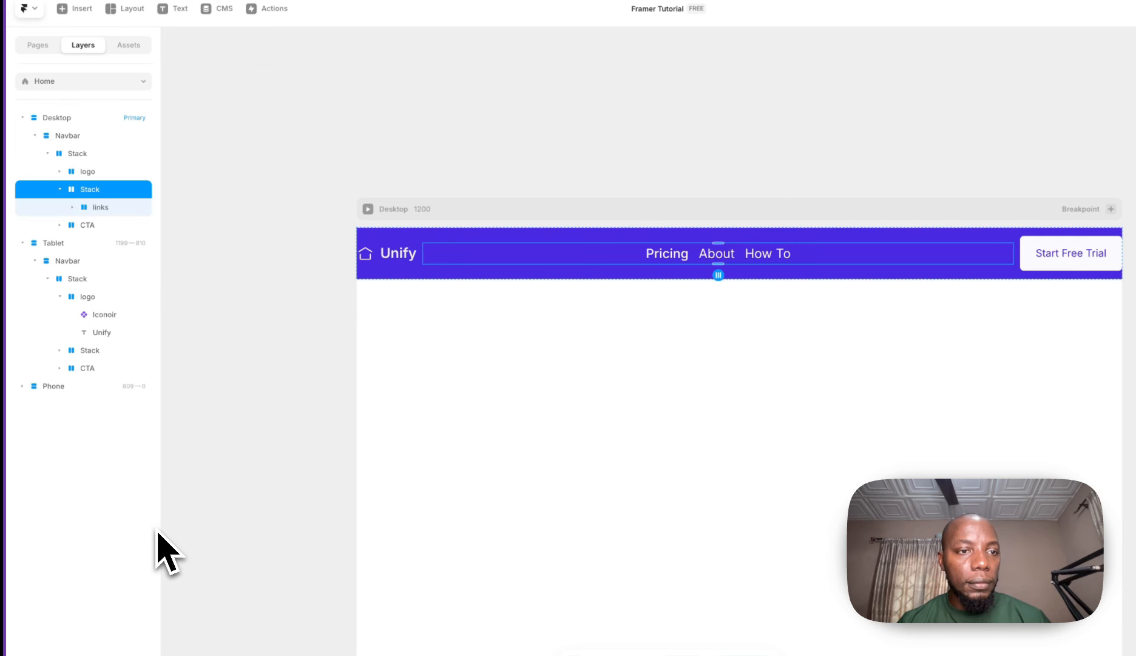
- Move the CTA stack into the new stack beside the links and collapse that stack in the layer tree
click(112, 207)
drag(101, 226, 99, 197)
click(60, 190)
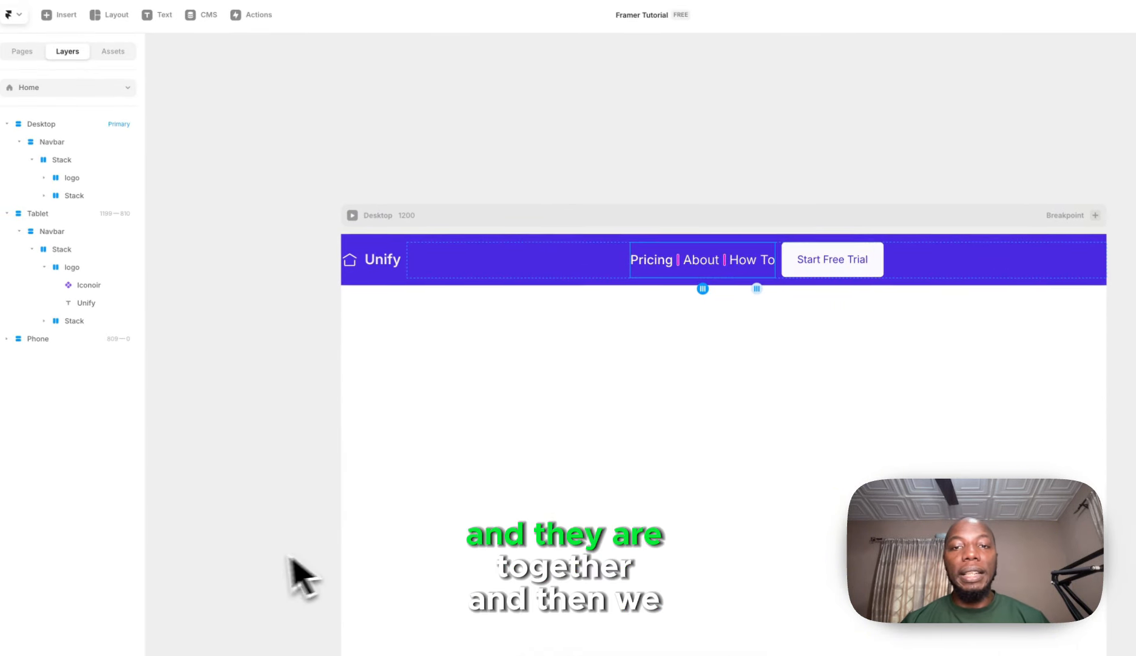
- Change how the main stack of the Desktop navbar distributes the logo and the links and CTA stack
click(90, 160)
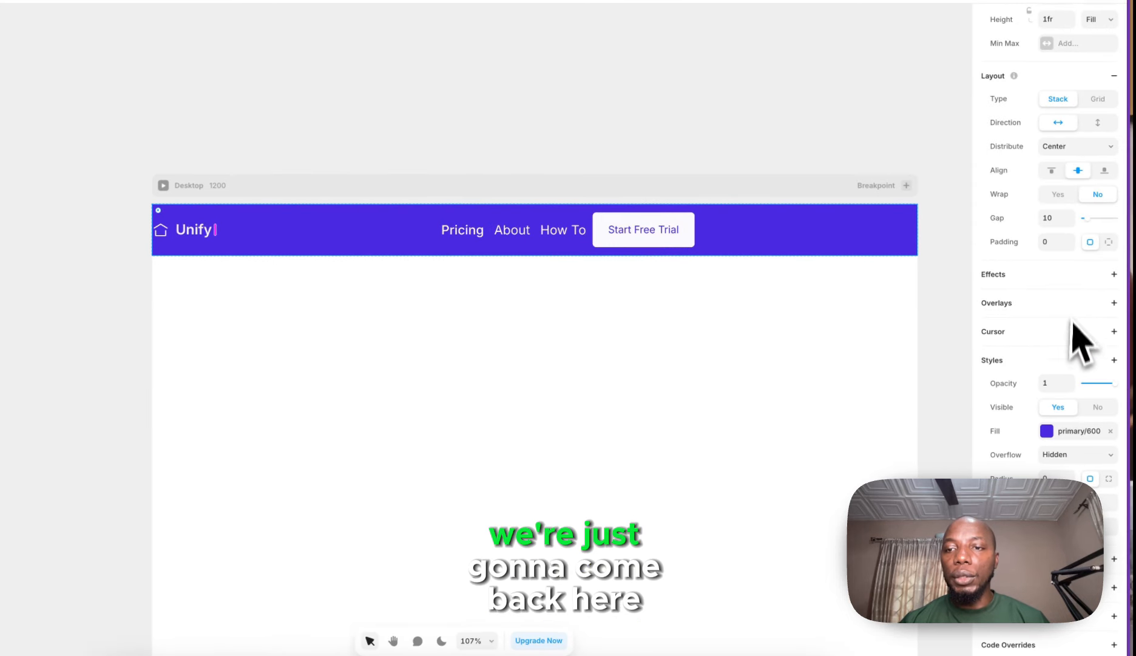
scroll(1080, 331, up, 4)
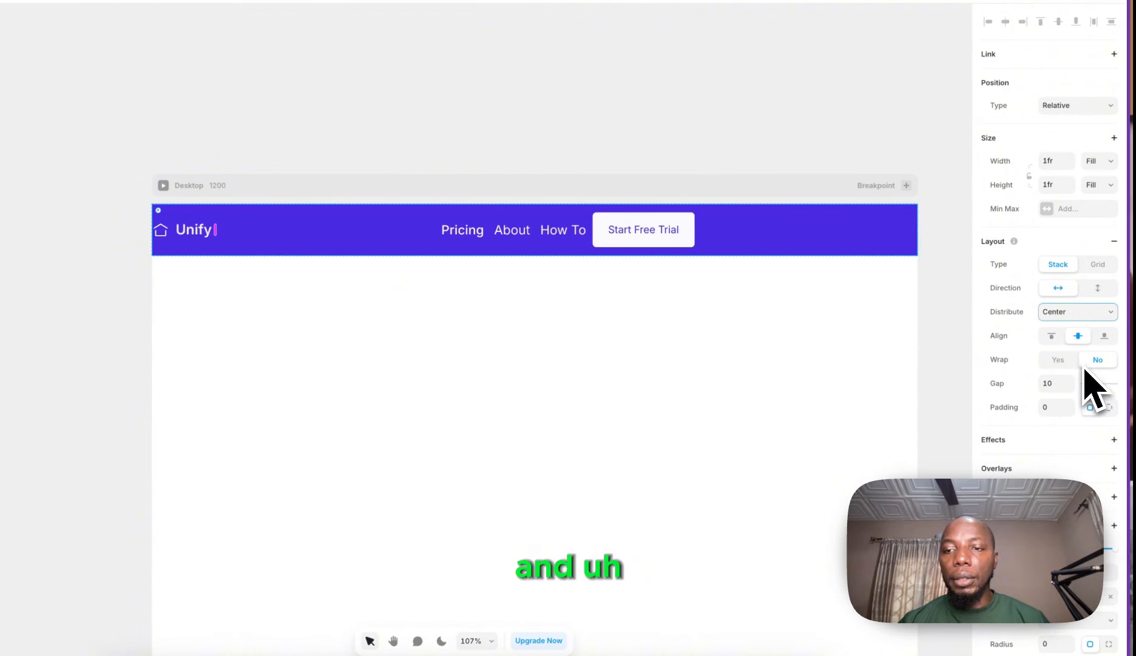
click(1078, 312)
click(1086, 374)
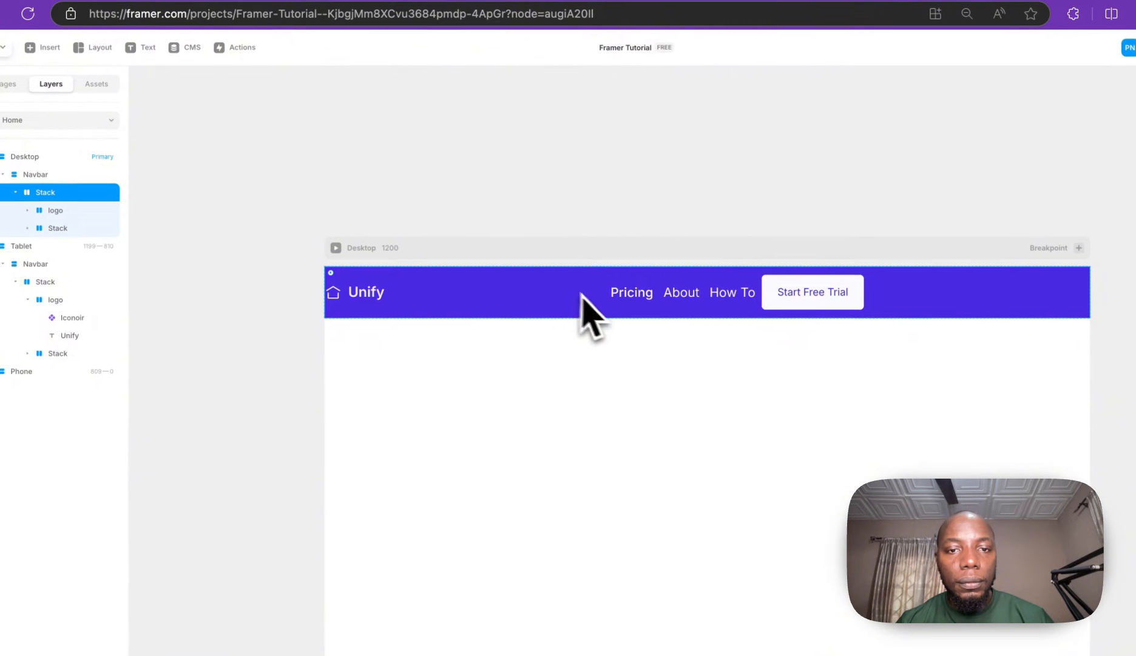
- Set the Desktop navbar stack holding the links and CTA to distribute its content at the End, with width Fit Content
click(110, 208)
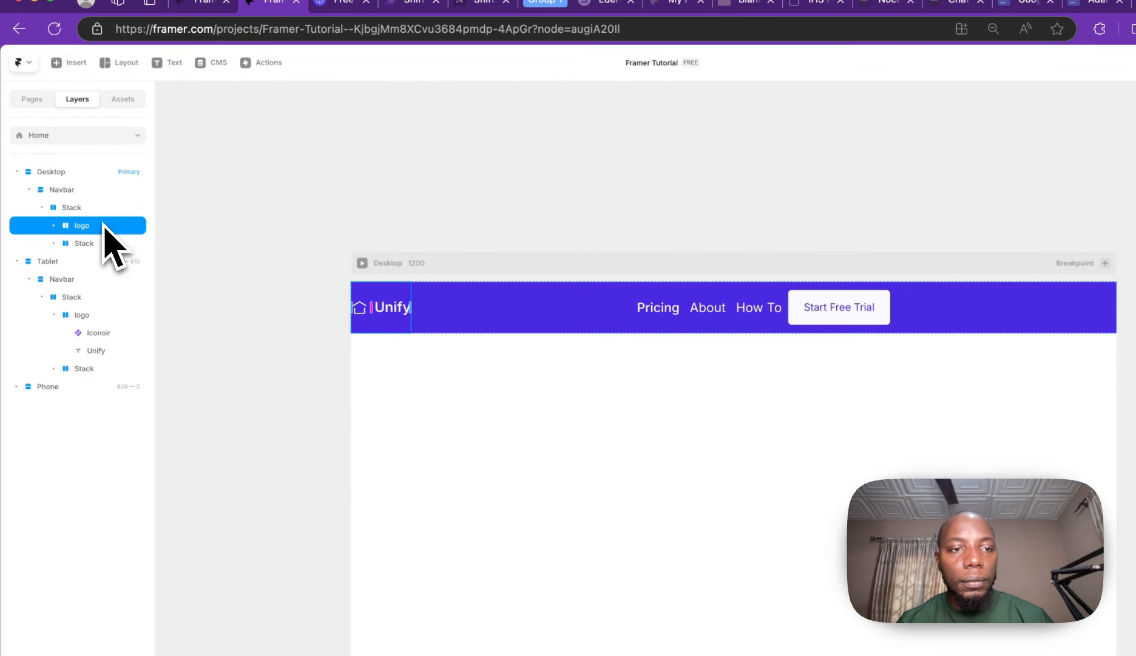
click(104, 244)
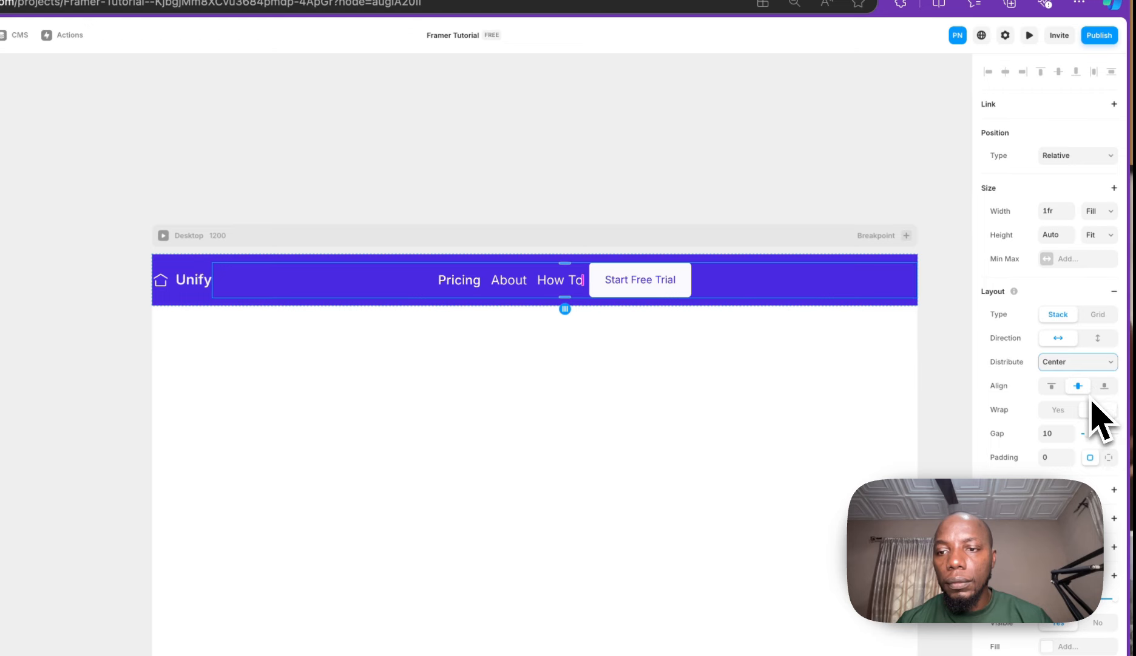
click(1087, 361)
click(1087, 377)
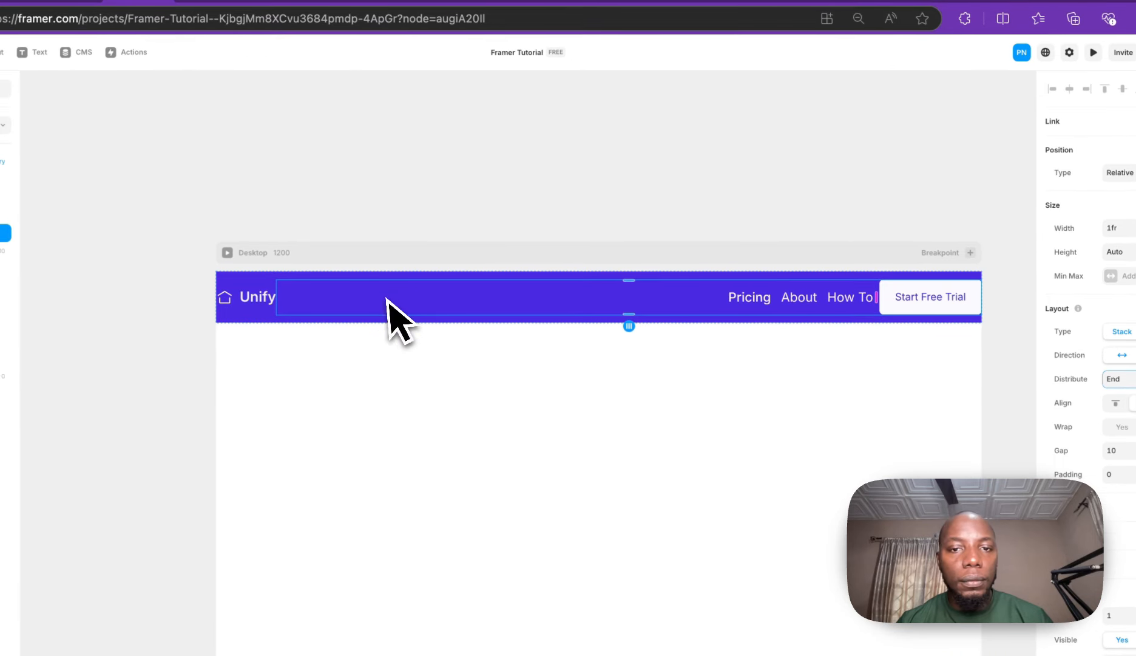
click(1101, 233)
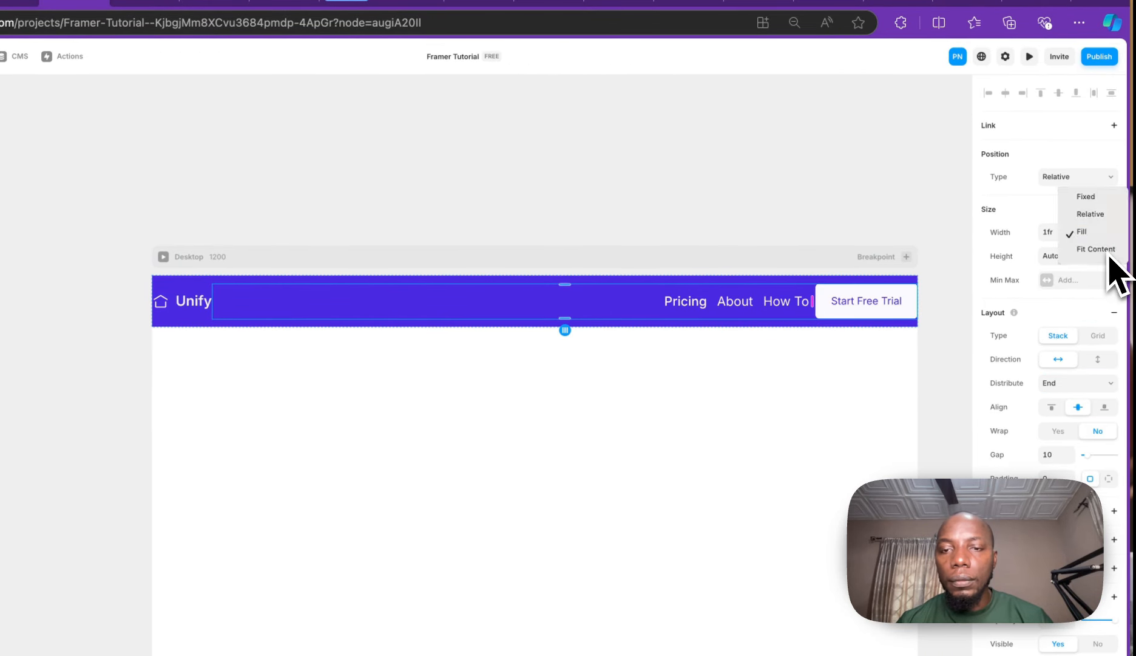
click(1108, 252)
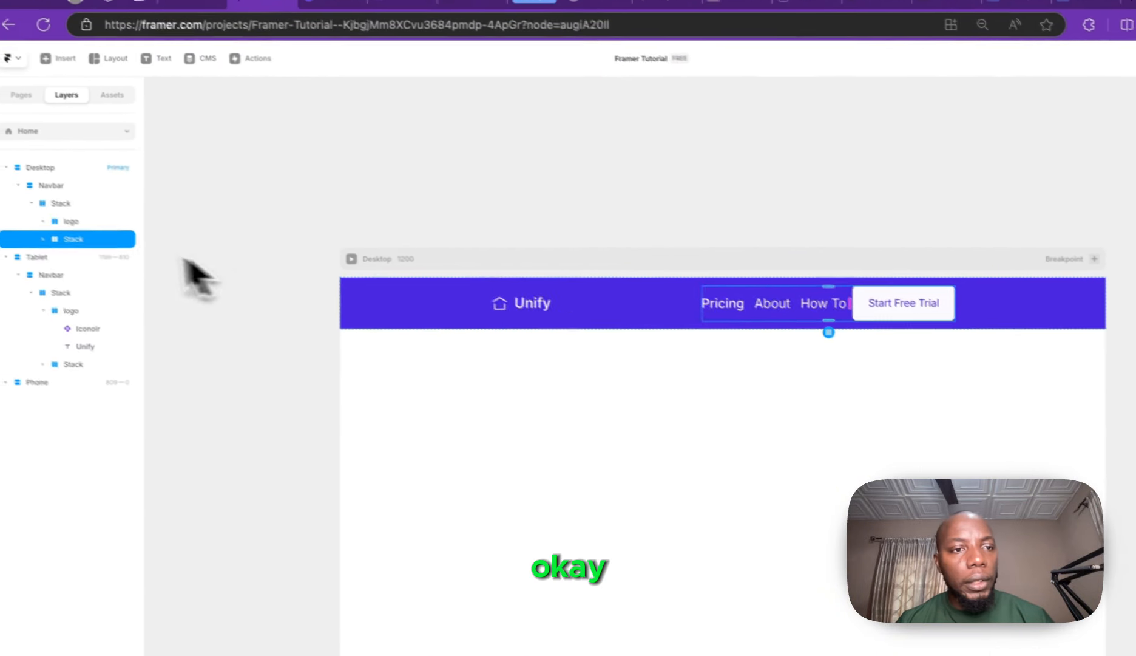
- Set the width of the logo stack in the Desktop navbar to Fill and deselect it
click(85, 222)
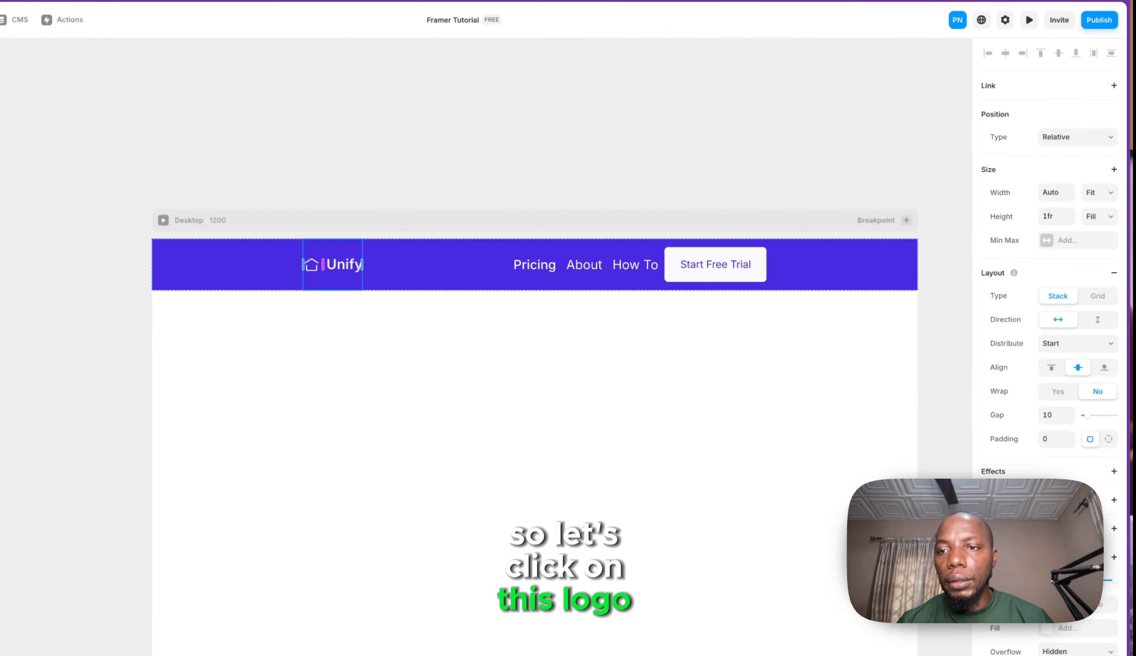
click(1104, 193)
click(1100, 182)
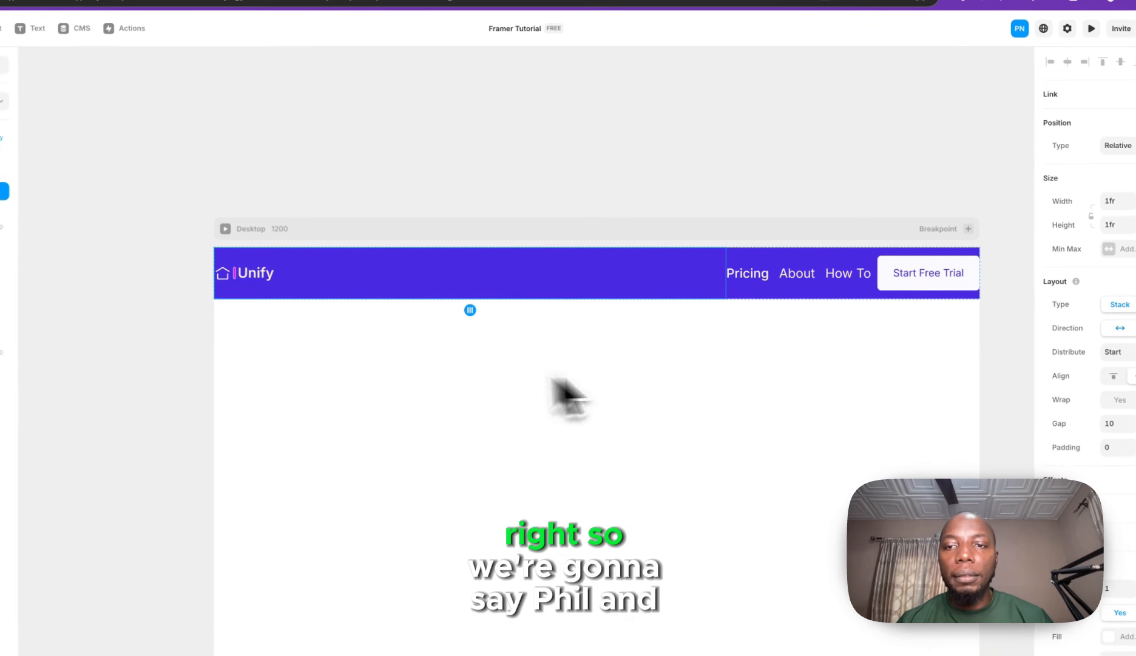
click(737, 346)
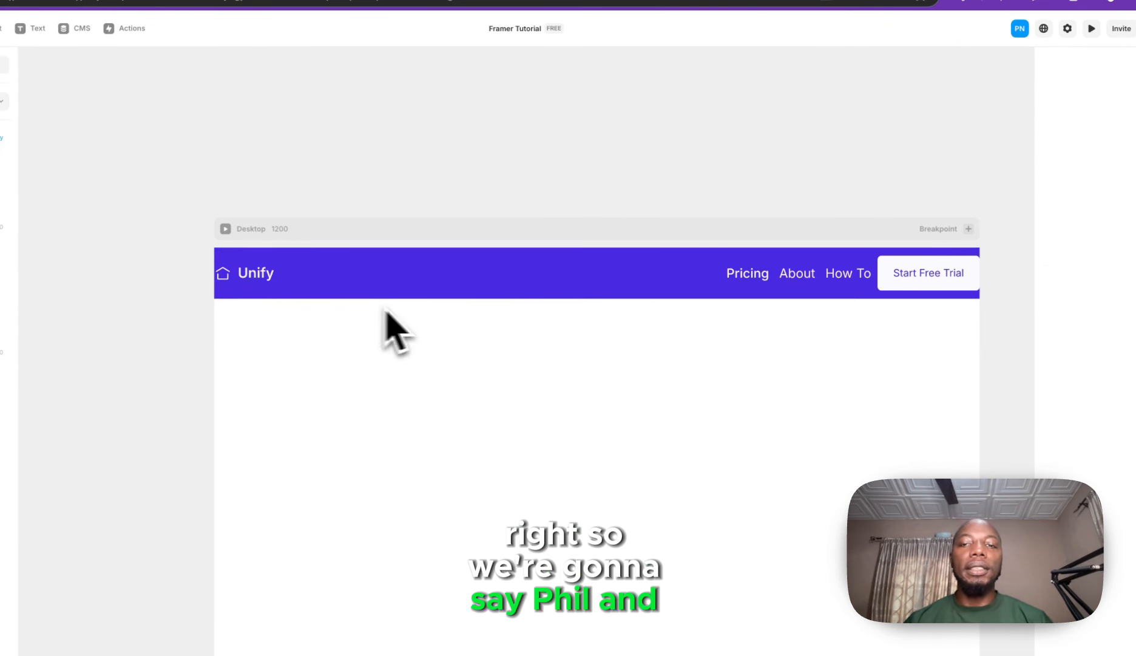
- Set the gap between the links and the CTA in their shared stack to 24
click(873, 289)
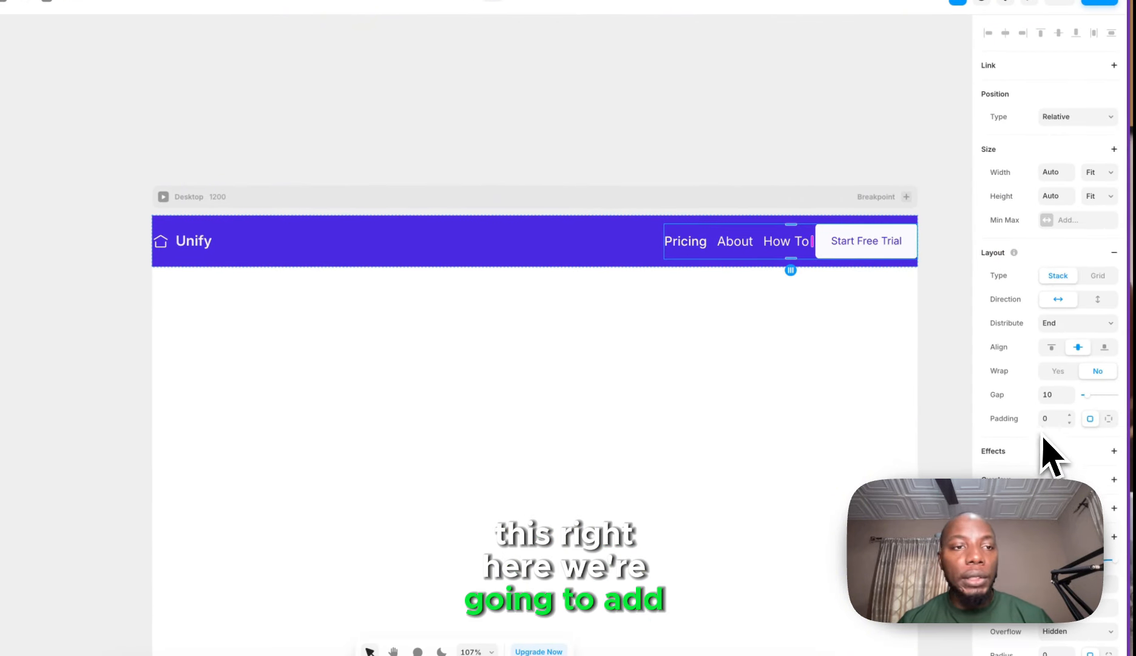
click(1053, 396)
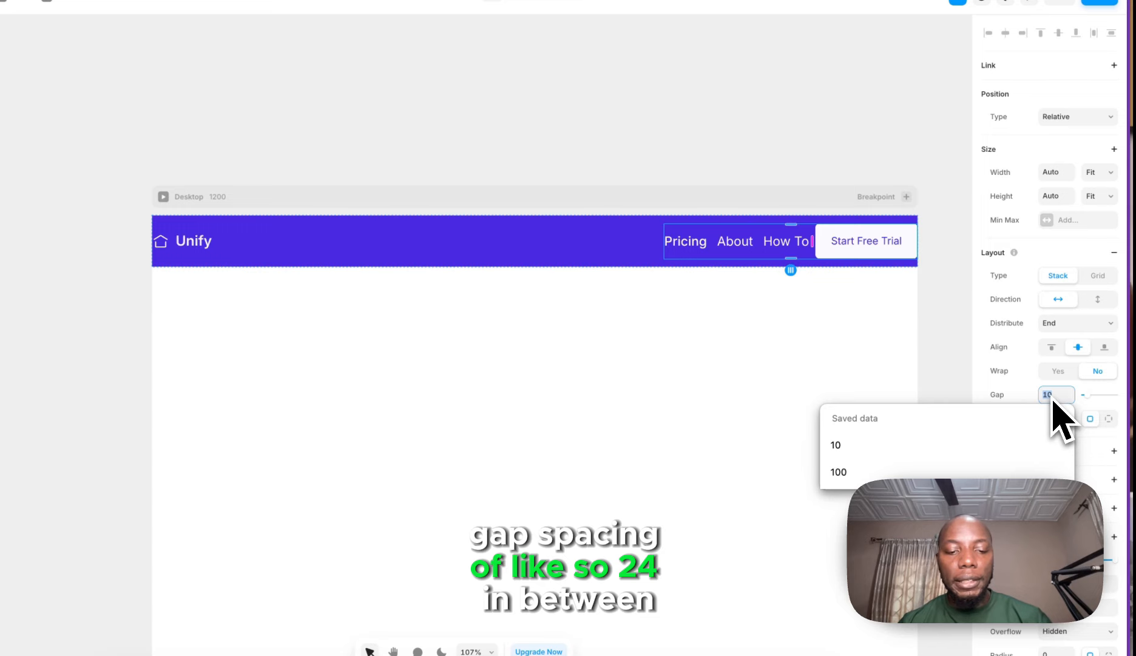
text(24)
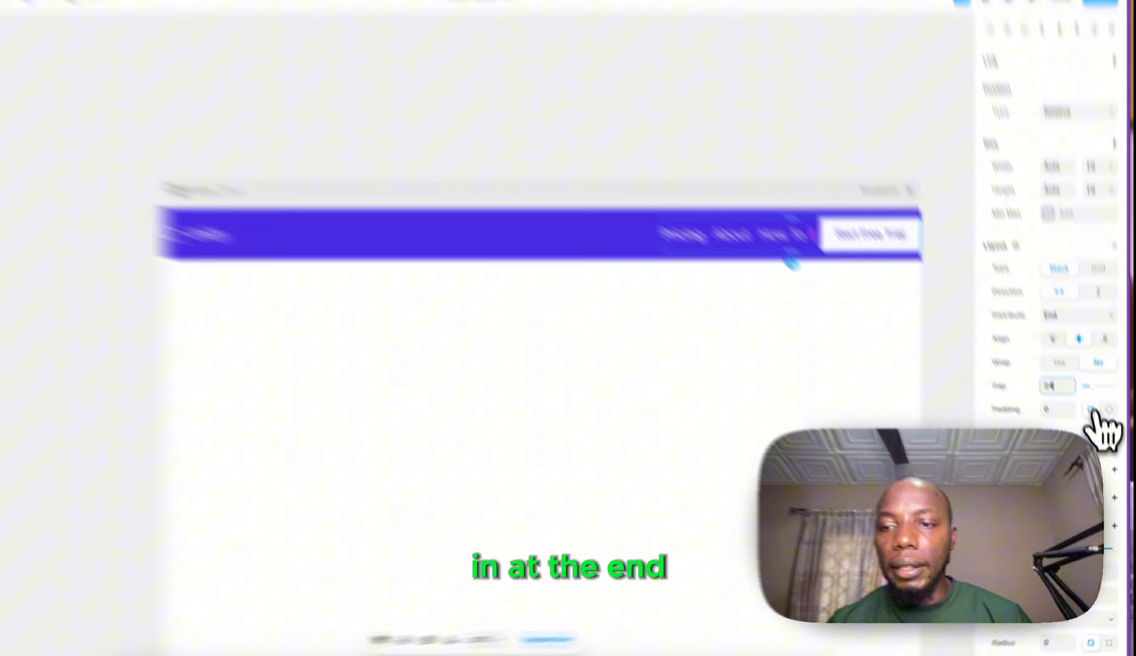
- Give the links and CTA stack individual side padding of 24 on the right and 24 on the left
click(1091, 411)
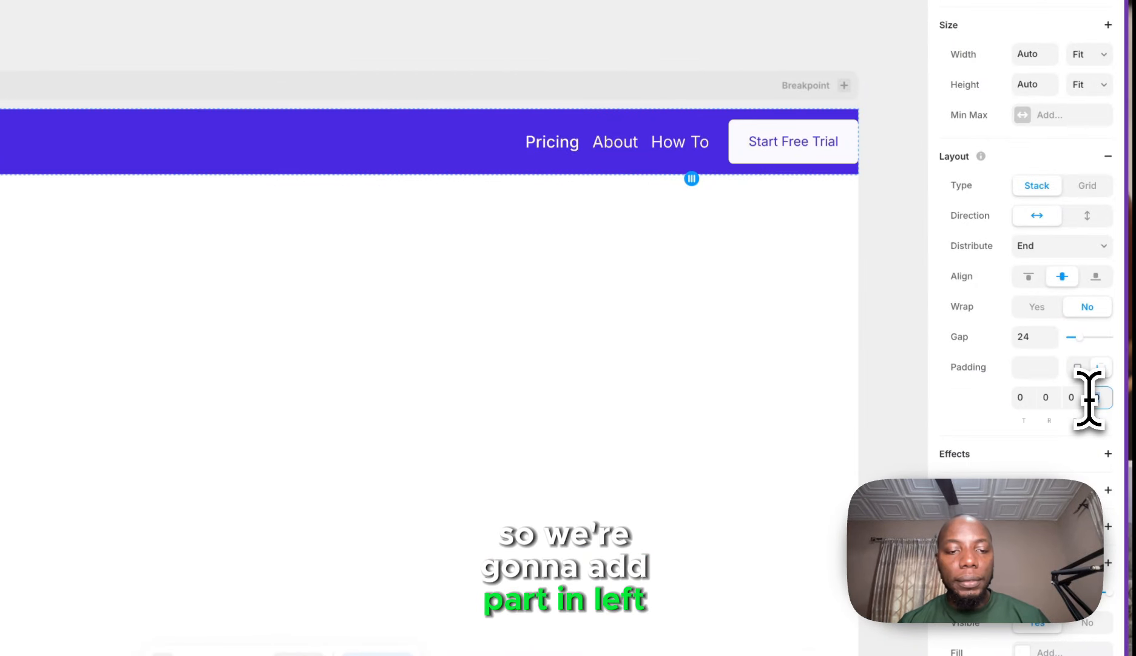
click(1039, 397)
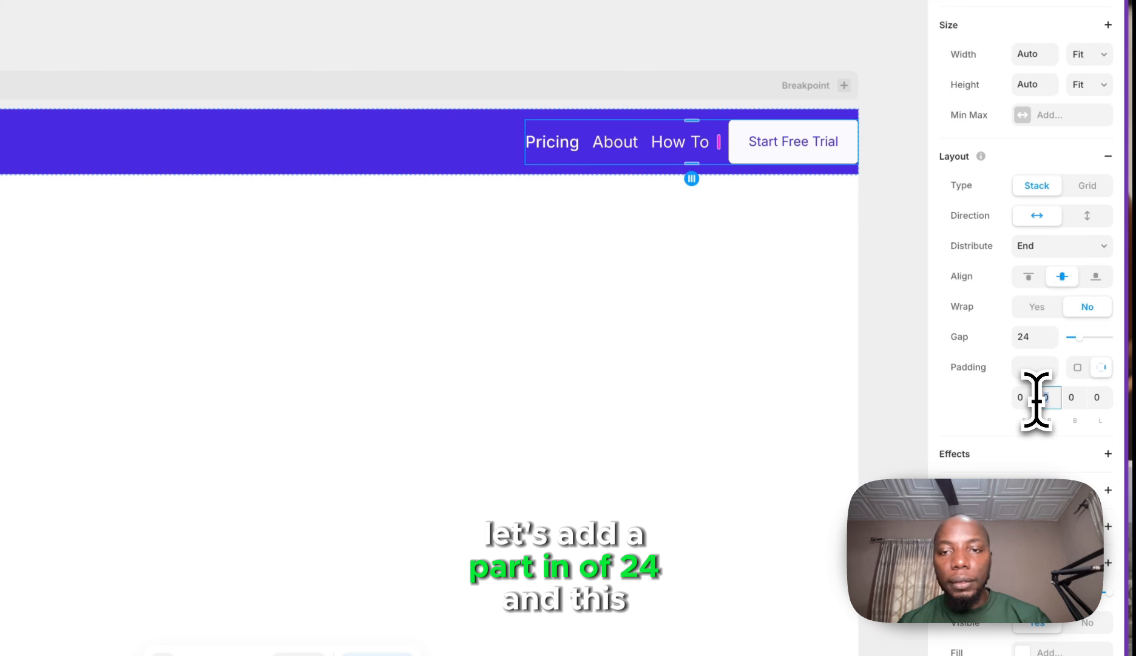
text(24)
key(Return)
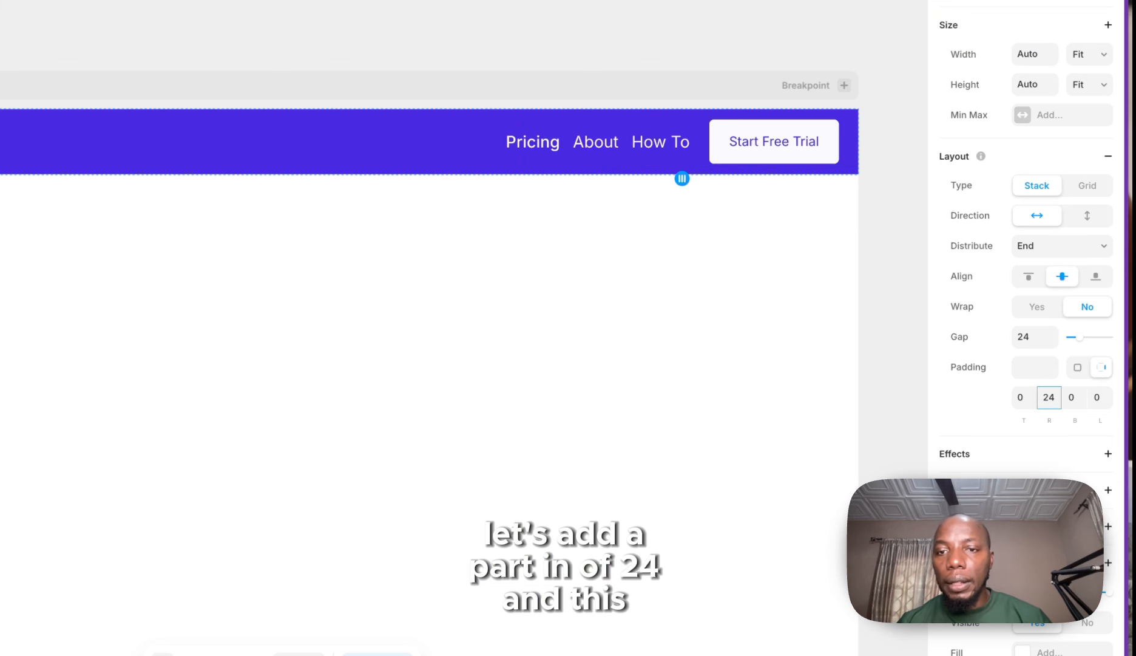
click(1095, 400)
text(24)
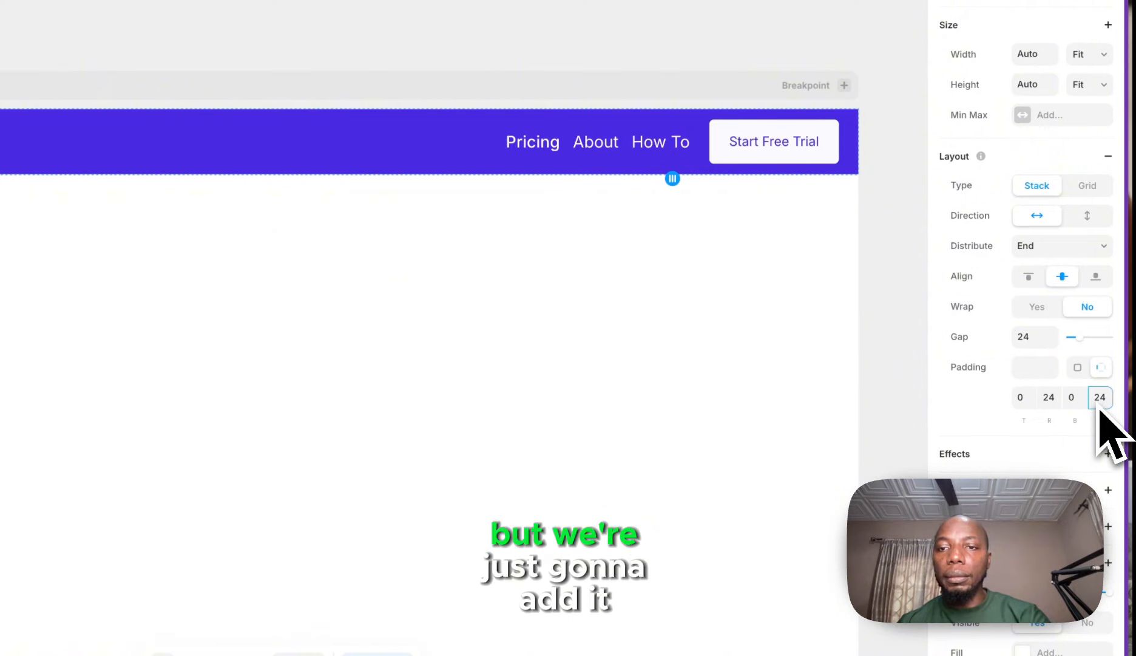
click(602, 264)
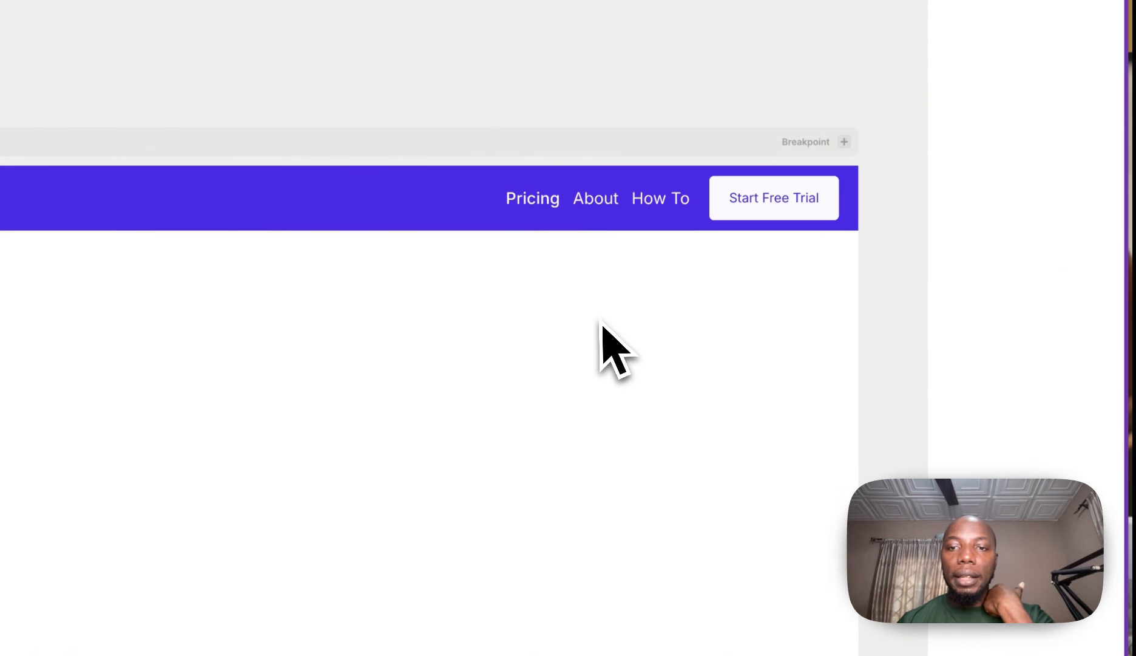
- Give the Start Free Trial button text a bolder, non-italic font weight
click(545, 223)
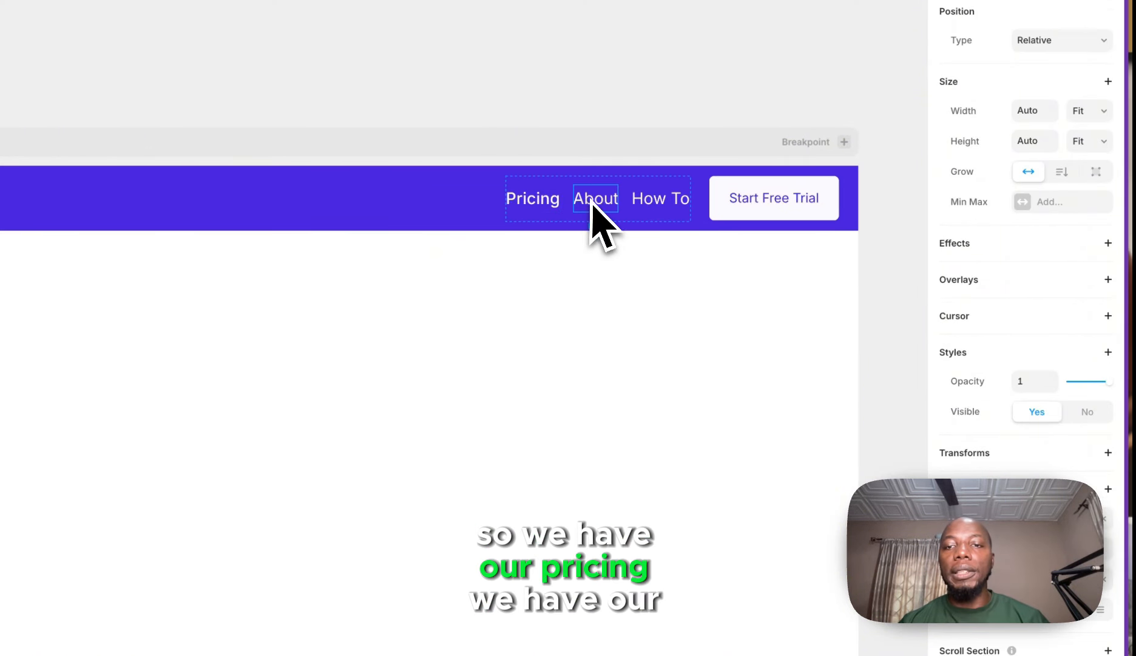
click(653, 203)
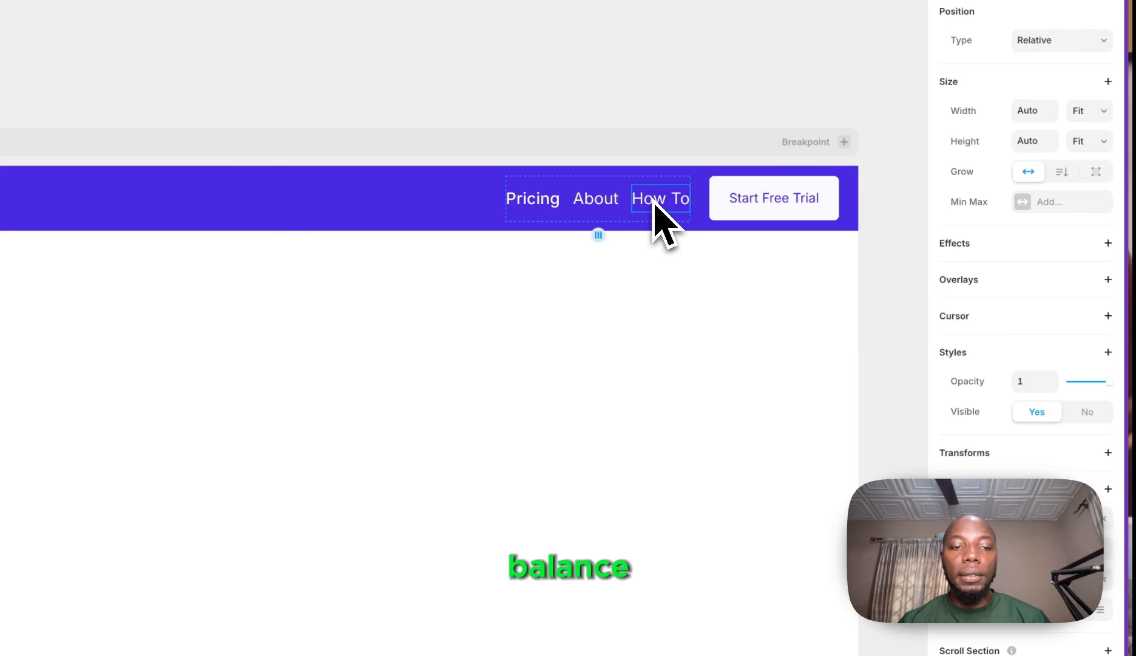
click(795, 208)
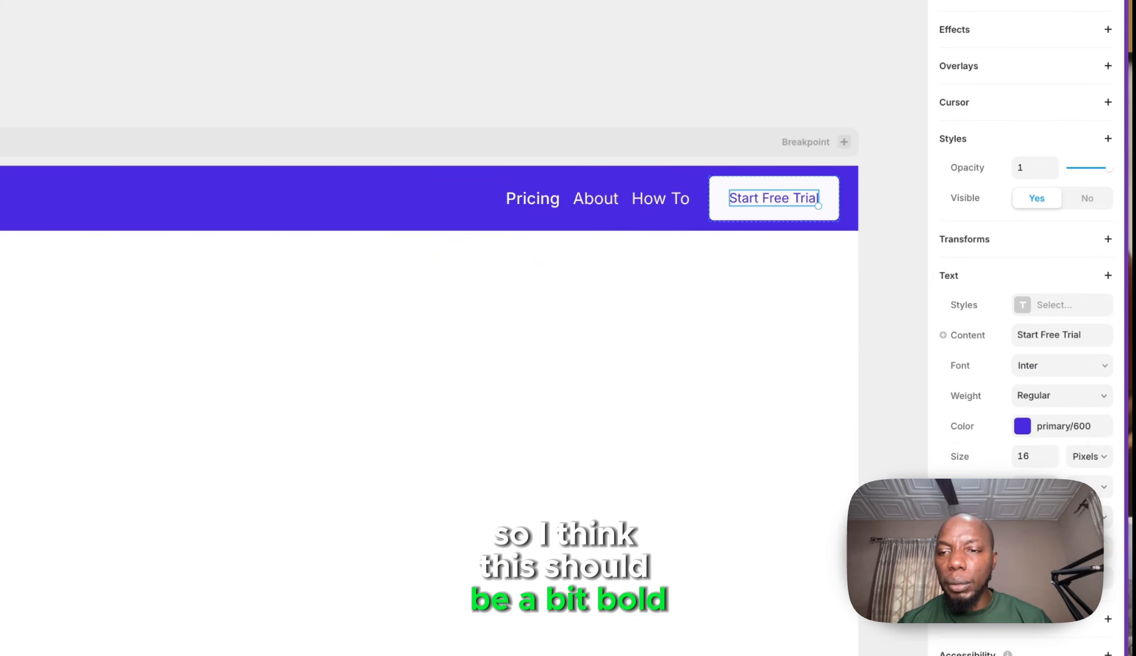
click(1039, 364)
click(1055, 398)
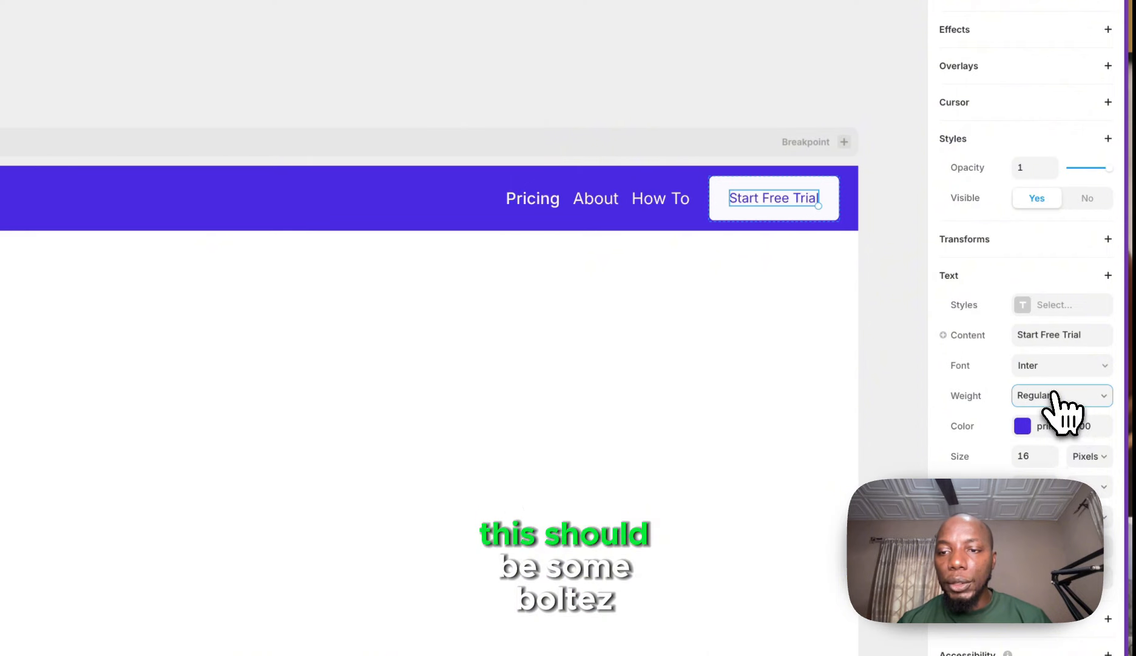
click(1046, 448)
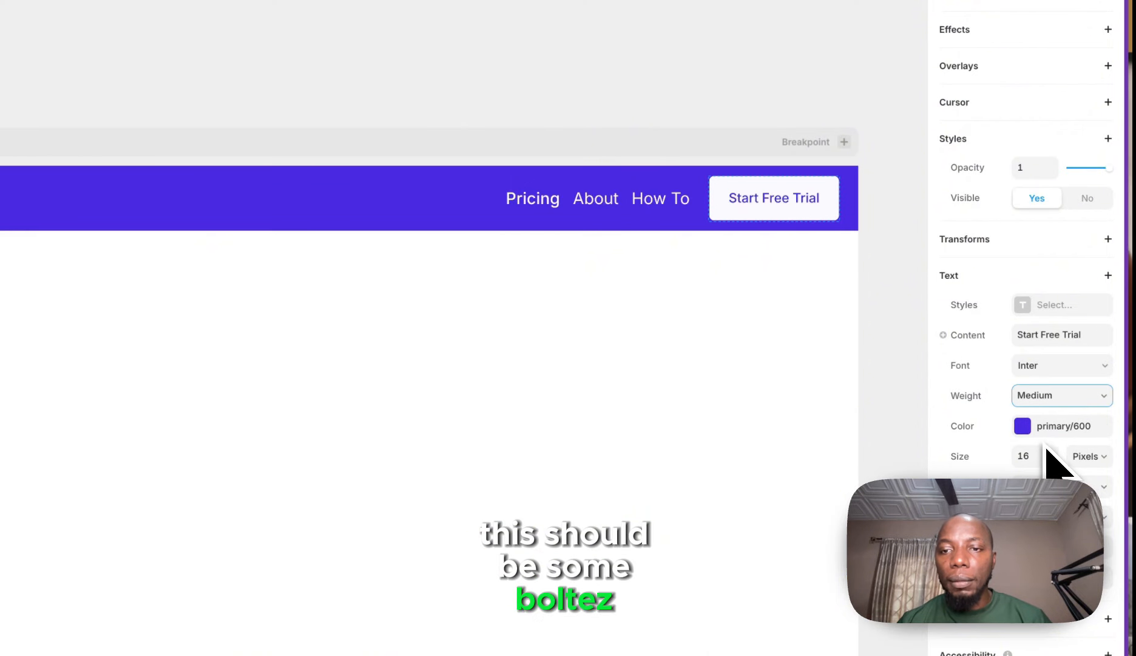
click(1056, 401)
click(1055, 418)
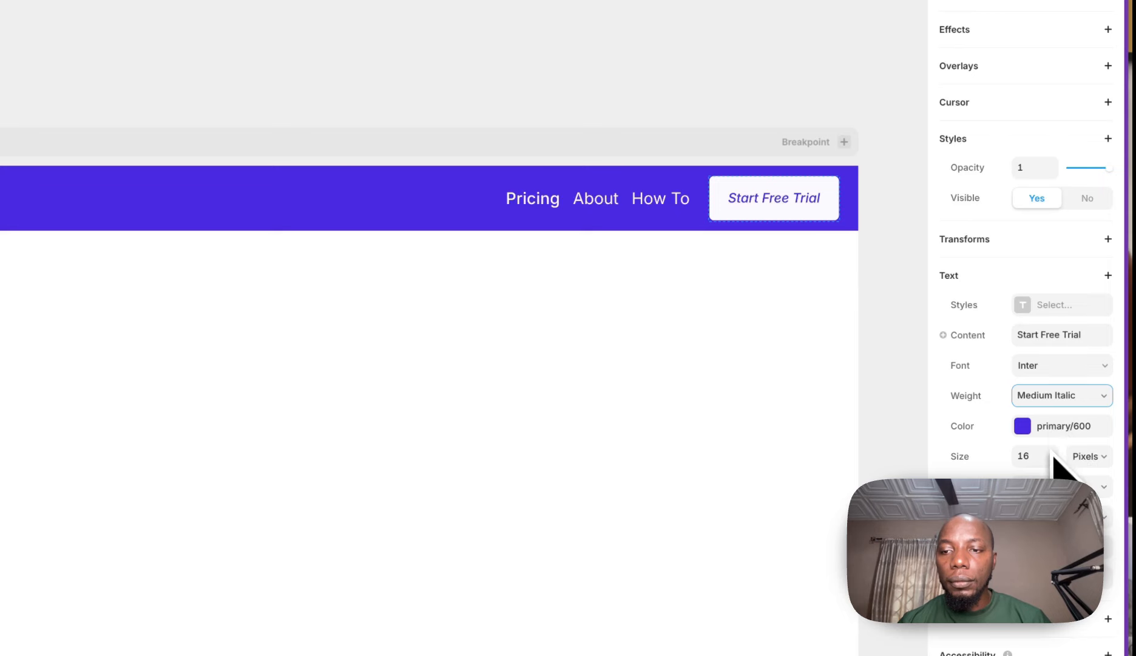
key(Down)
click(774, 343)
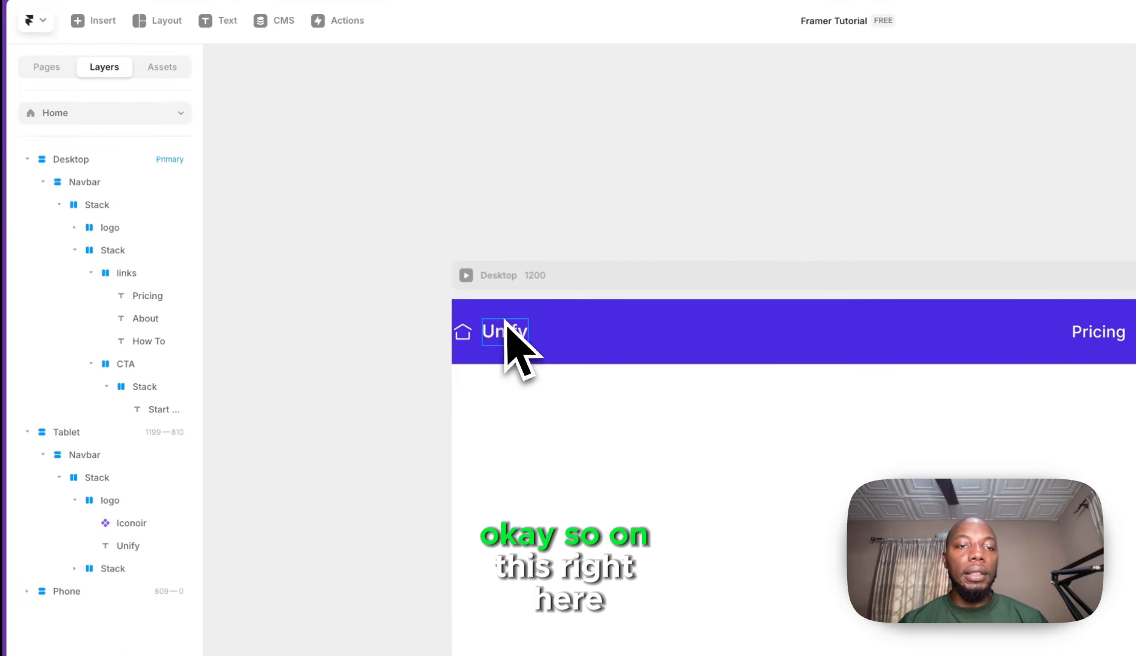
- Set the padding of the logo stack in the Desktop navbar to 24 on all sides
click(485, 334)
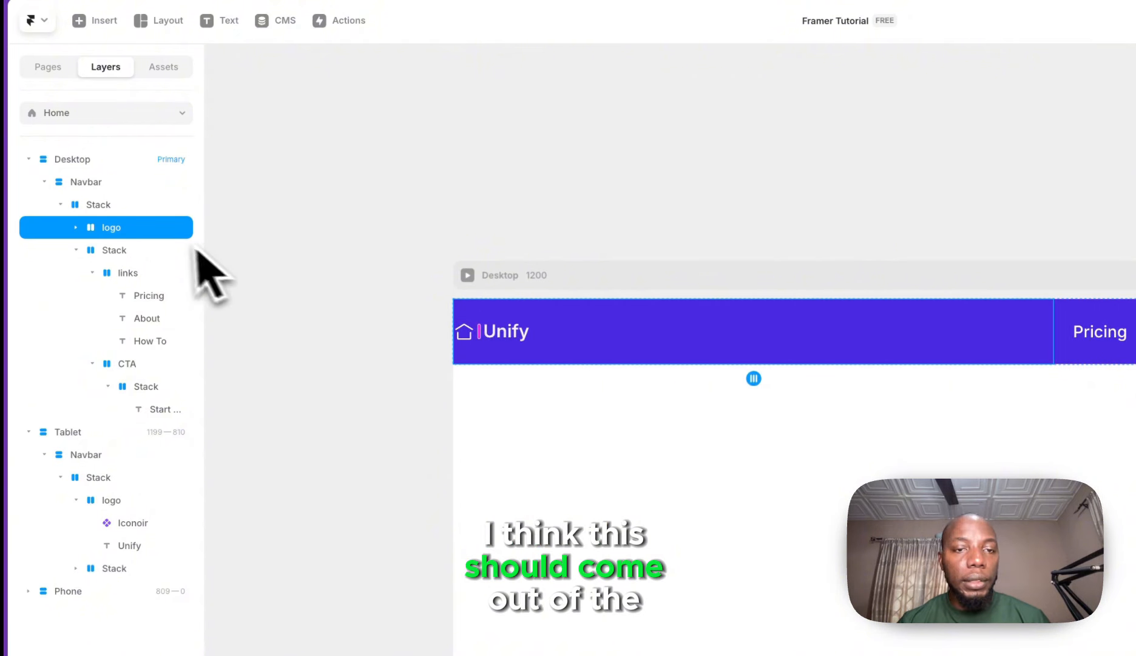
click(111, 245)
click(132, 226)
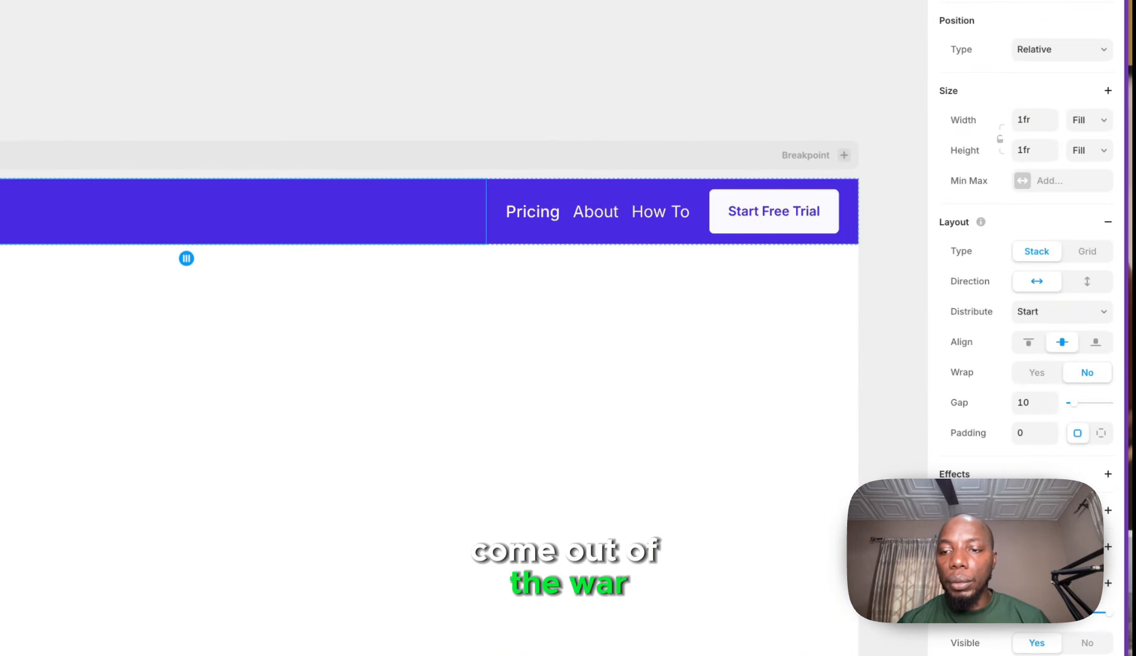
scroll(1041, 341, down, 3)
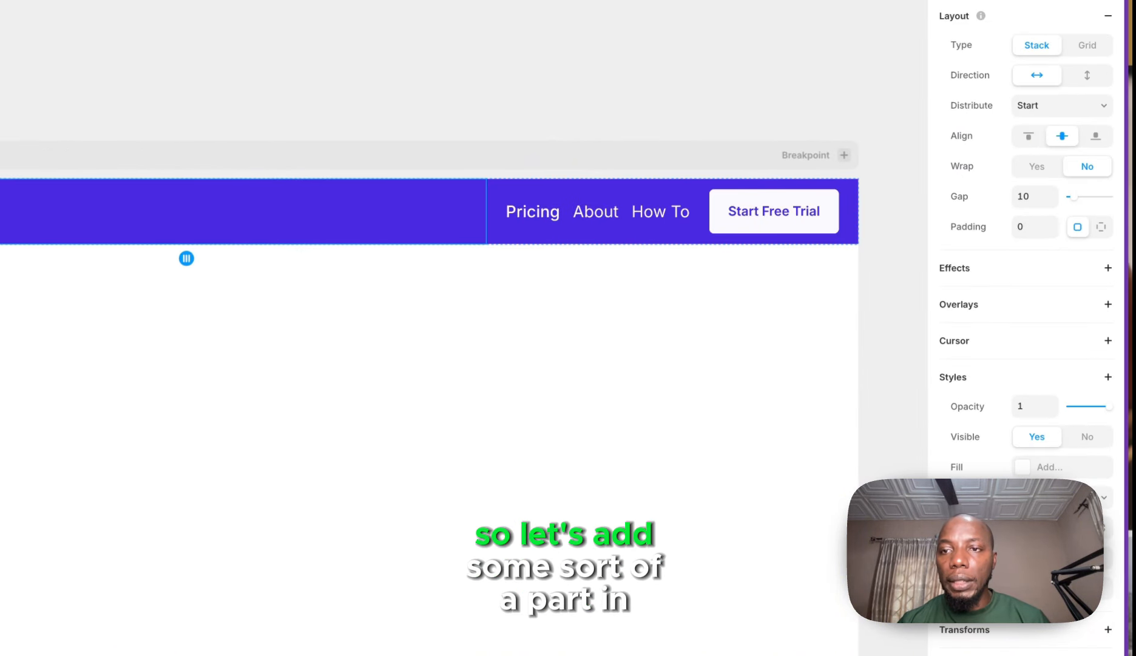
click(1023, 228)
text(24)
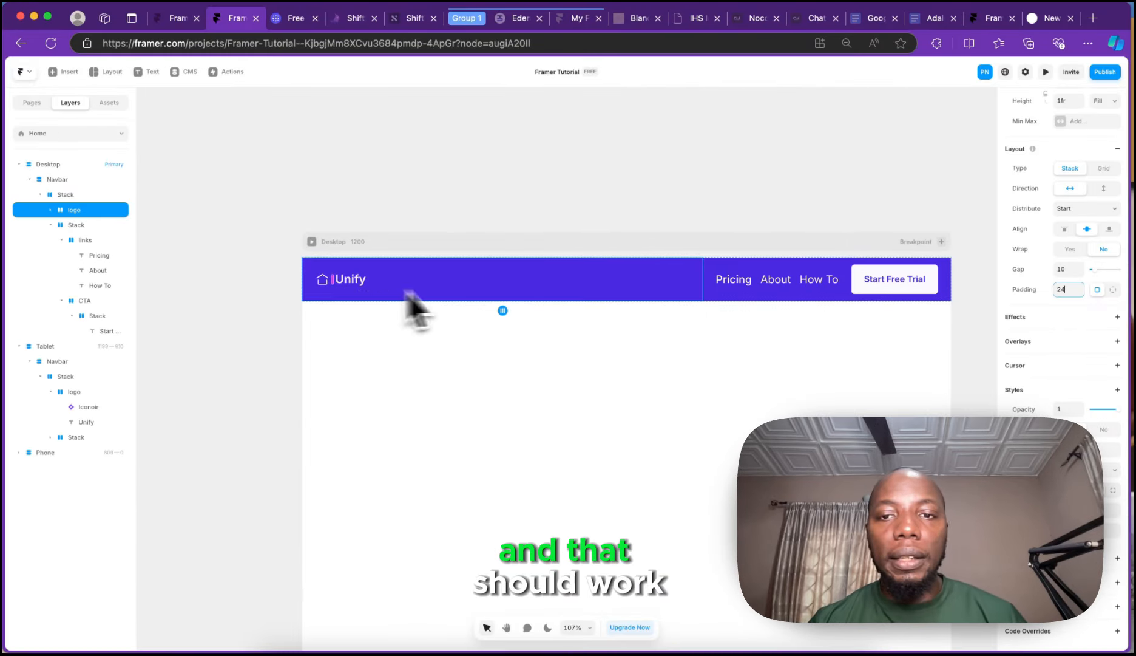
- Move the Tablet, Phone and Desktop breakpoint frames apart on the canvas so they no longer overlap
scroll(333, 343, up, 3)
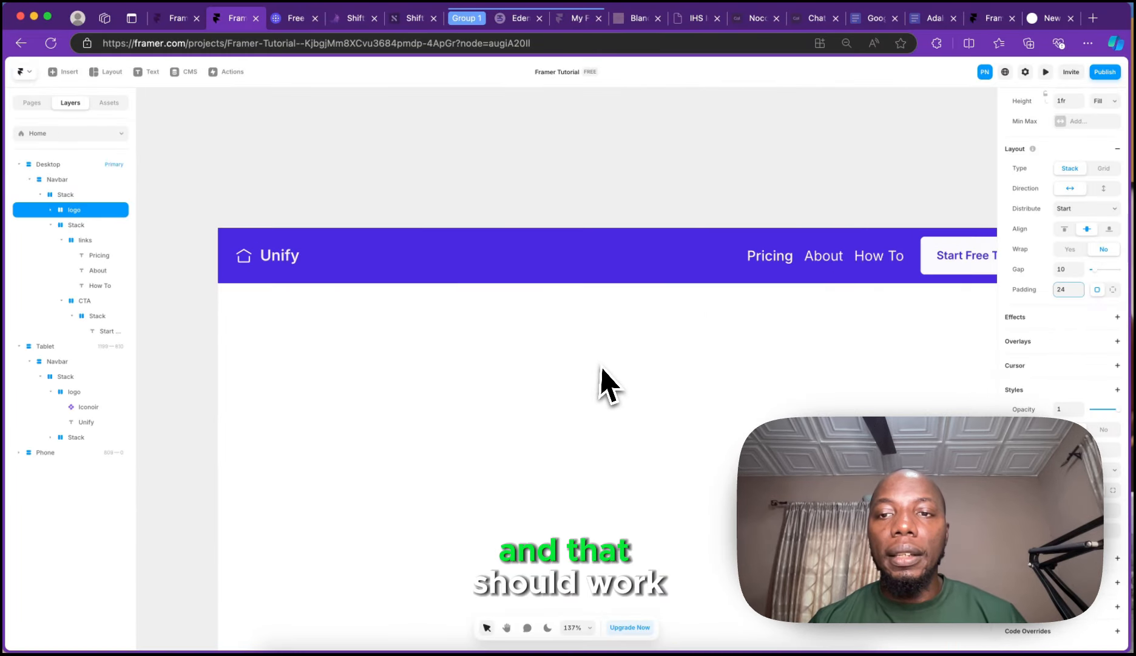
scroll(604, 381, down, 5)
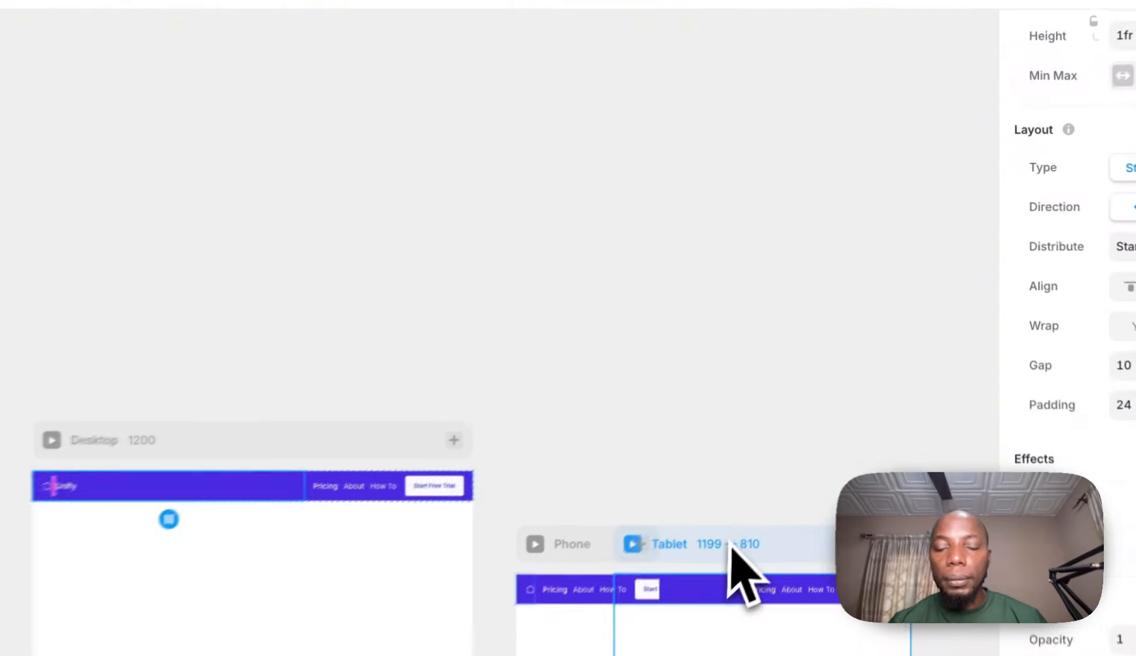
drag(731, 543, 832, 291)
drag(590, 545, 584, 347)
drag(190, 471, 194, 361)
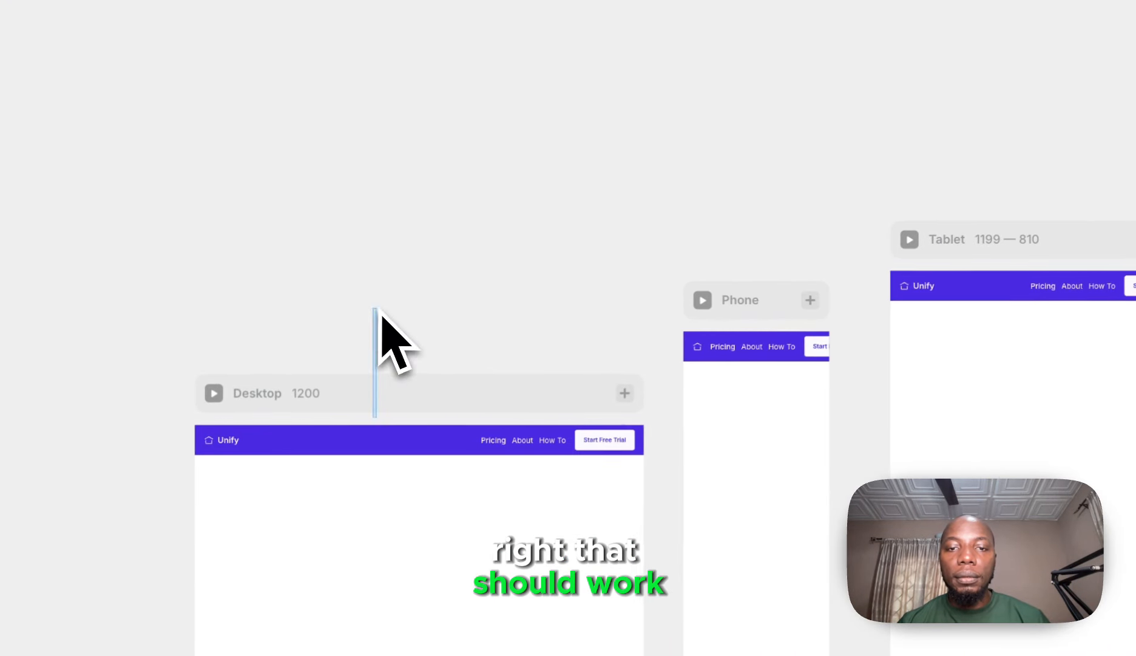
drag(381, 314, 323, 178)
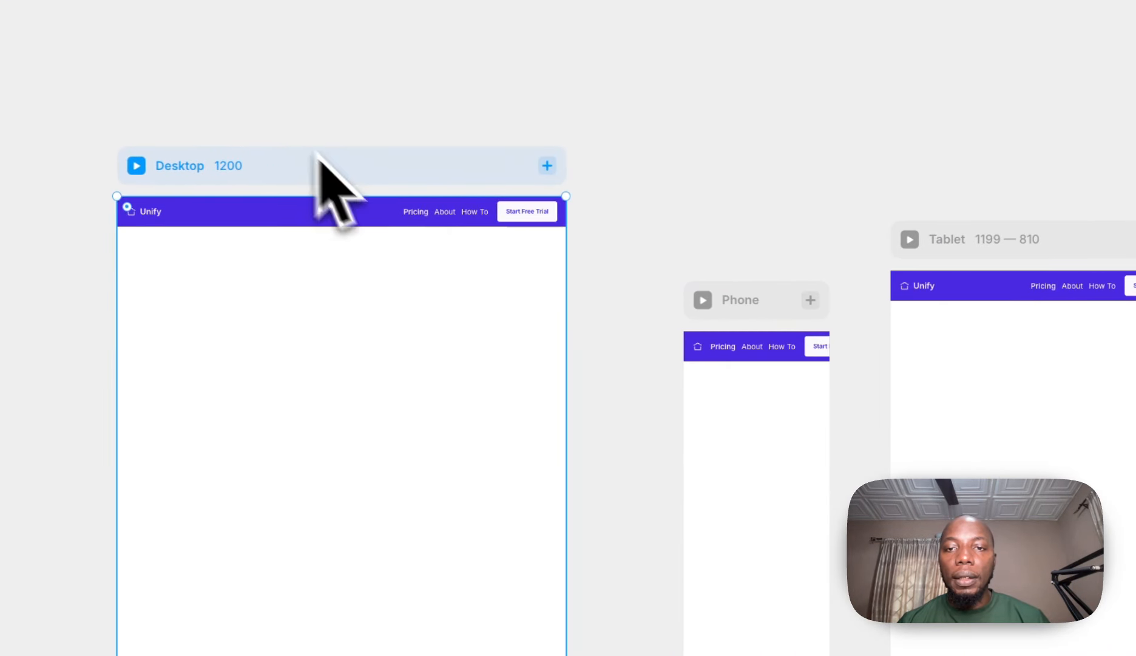
- Delete the Phone breakpoint and then the Tablet breakpoint from the page
right_click(787, 310)
mouse_move(800, 388)
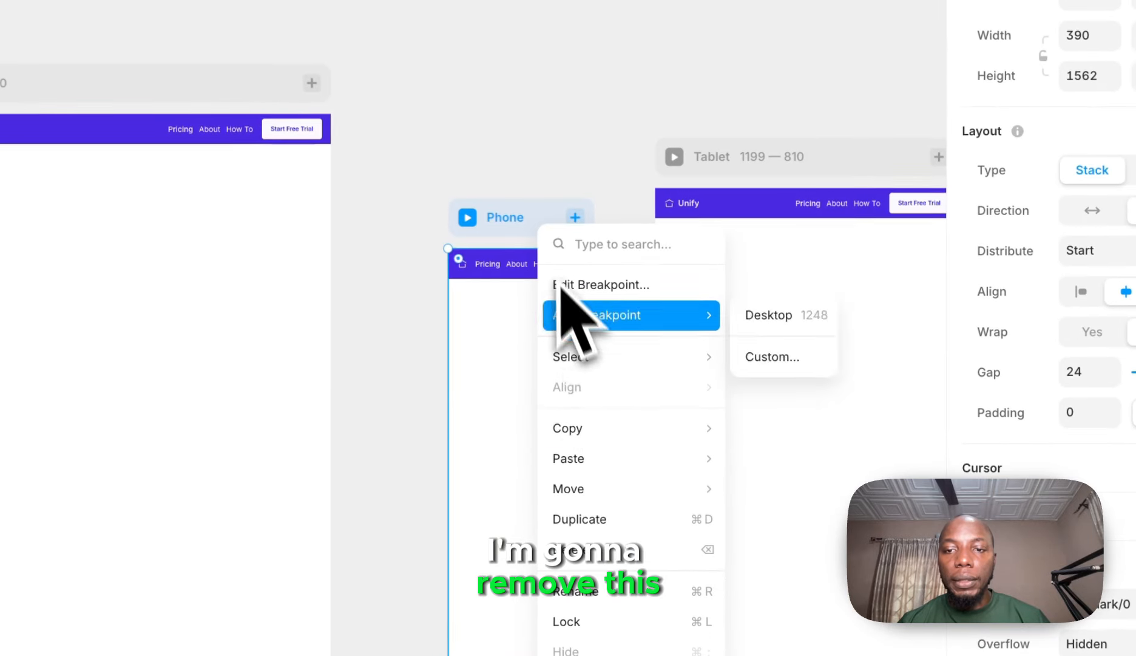
click(599, 554)
click(742, 169)
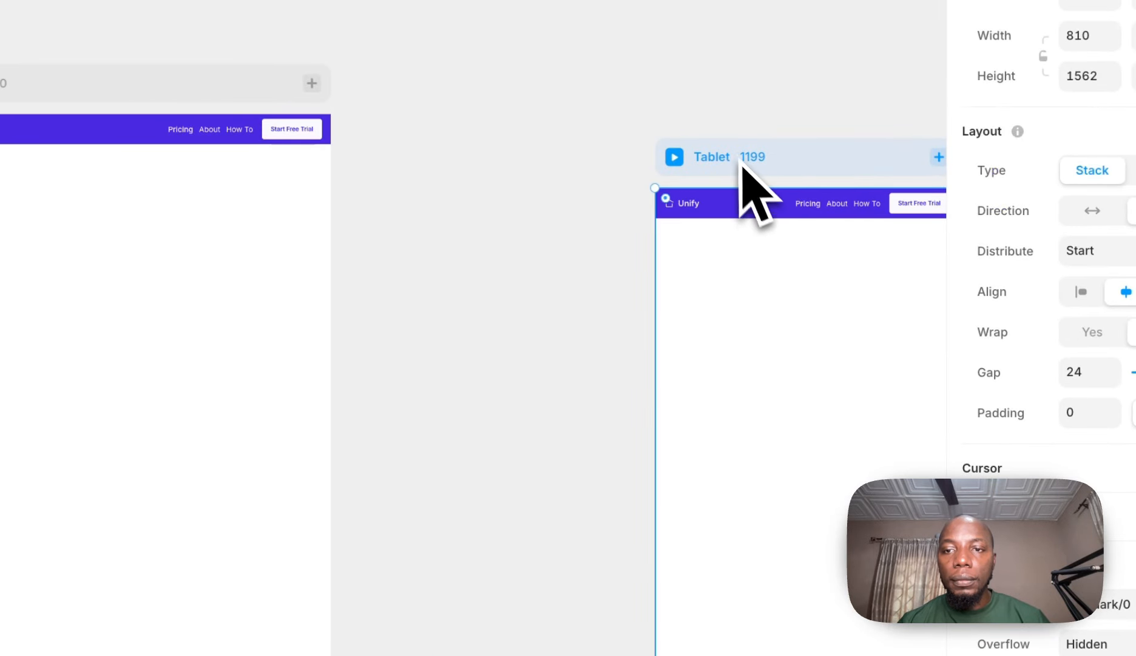
drag(742, 165, 558, 118)
right_click(631, 111)
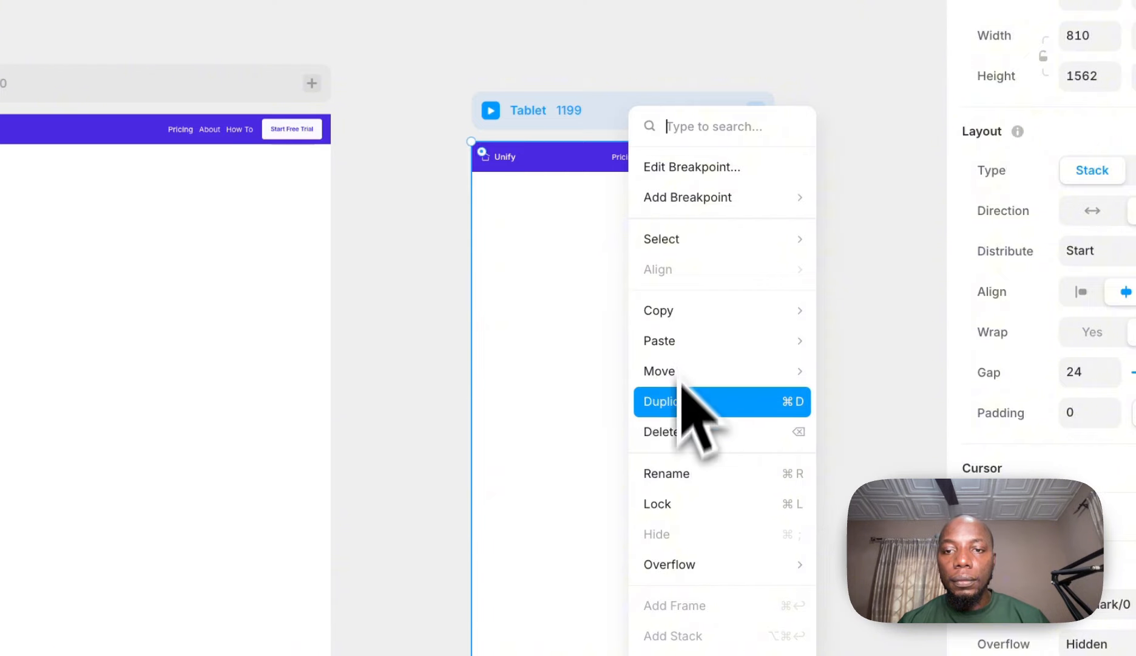
click(661, 431)
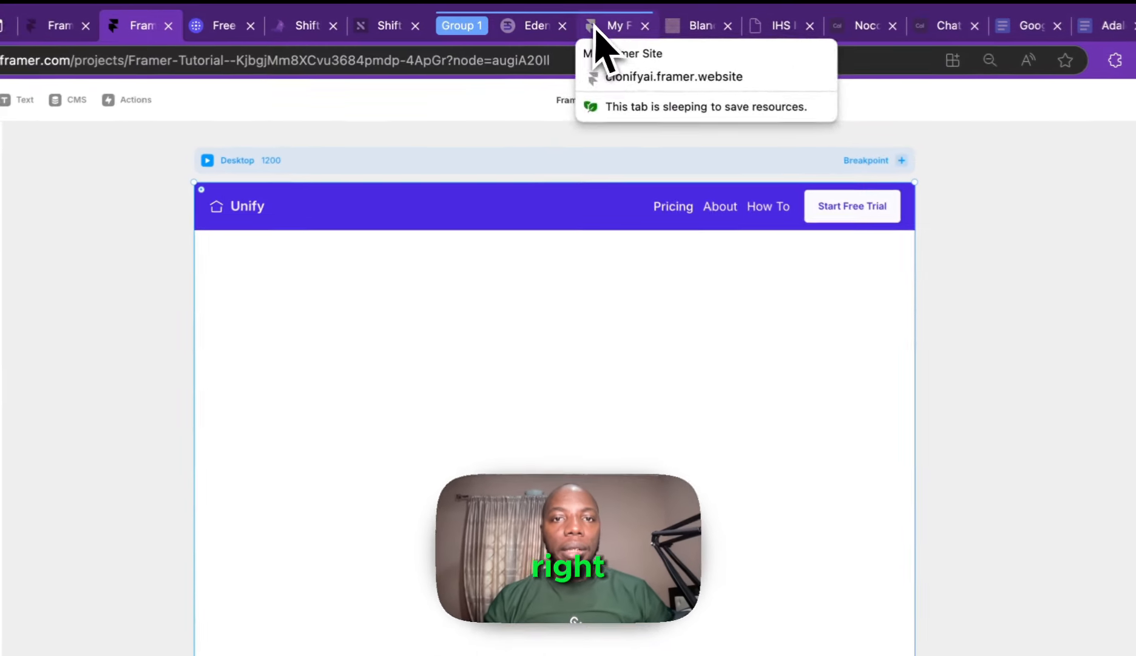
- Switch to the Clonify example site and examine how its hero headline, supporting text, button, dashboard image and Product menu are arranged
click(580, 18)
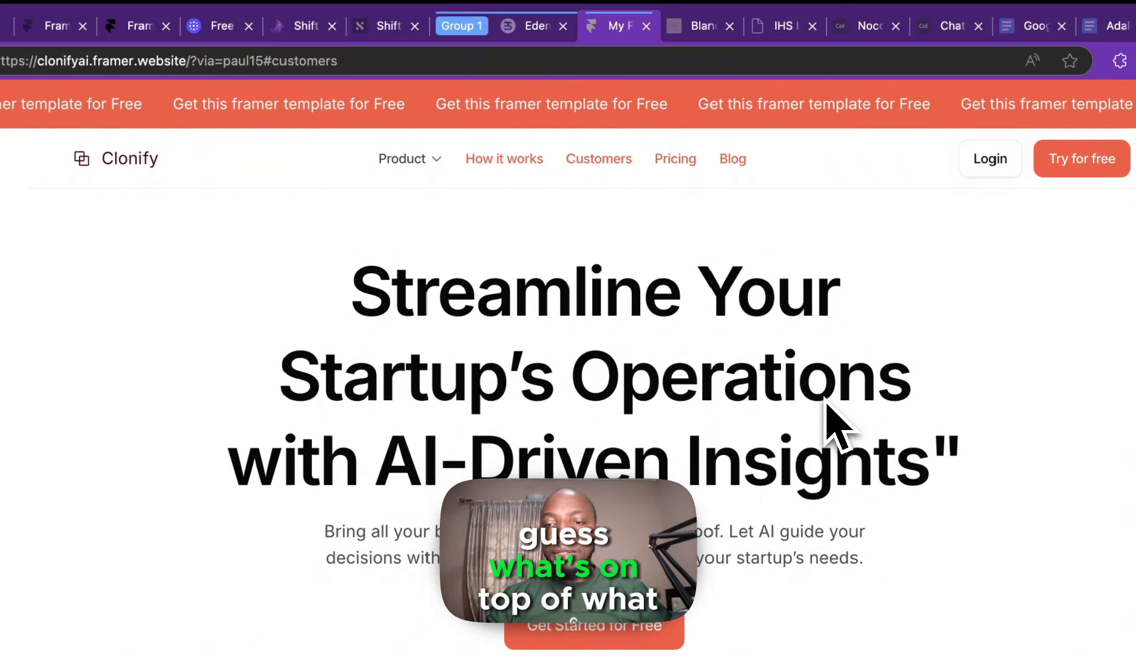
drag(343, 276, 1041, 323)
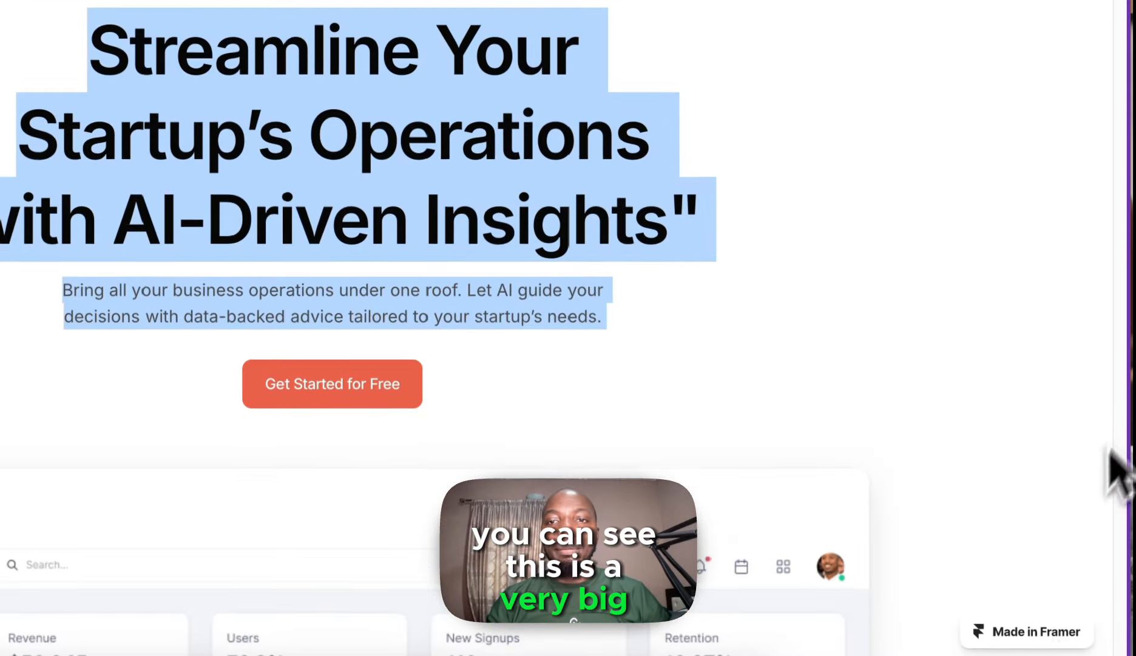
drag(1110, 451, 563, 256)
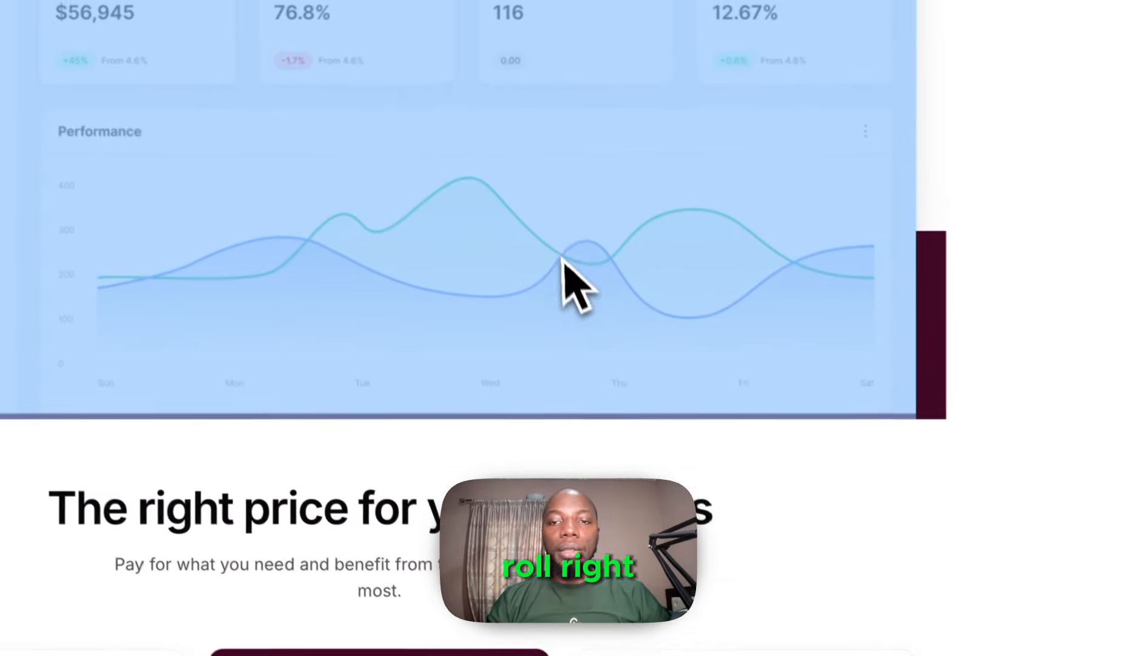
click(955, 231)
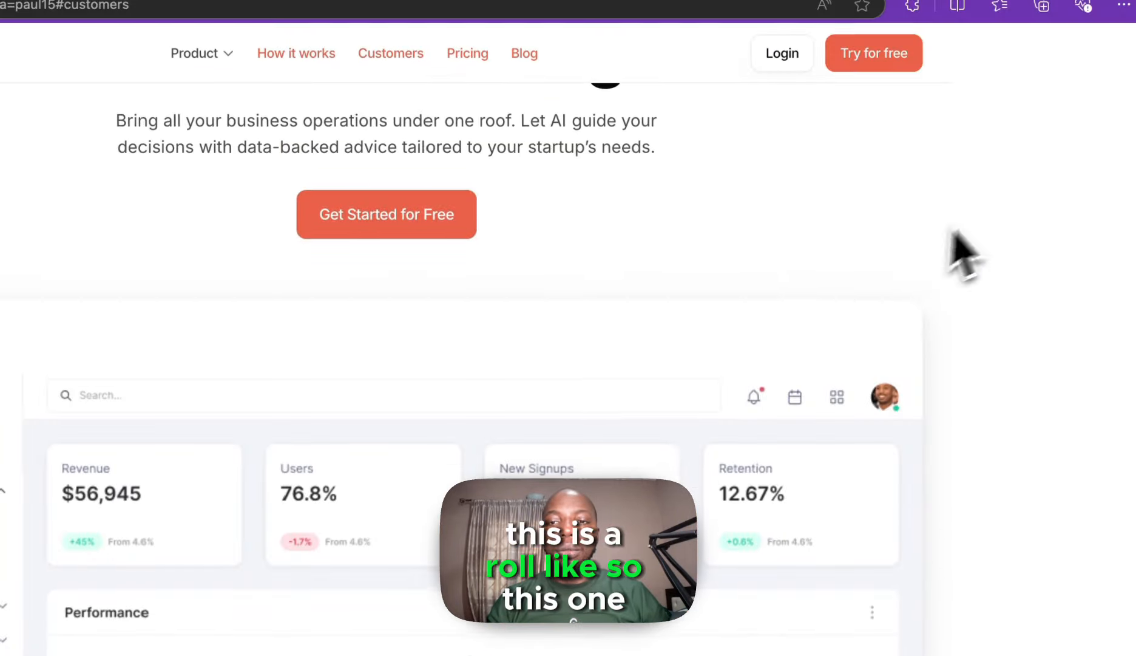
scroll(617, 292, up, 5)
scroll(571, 299, down, 5)
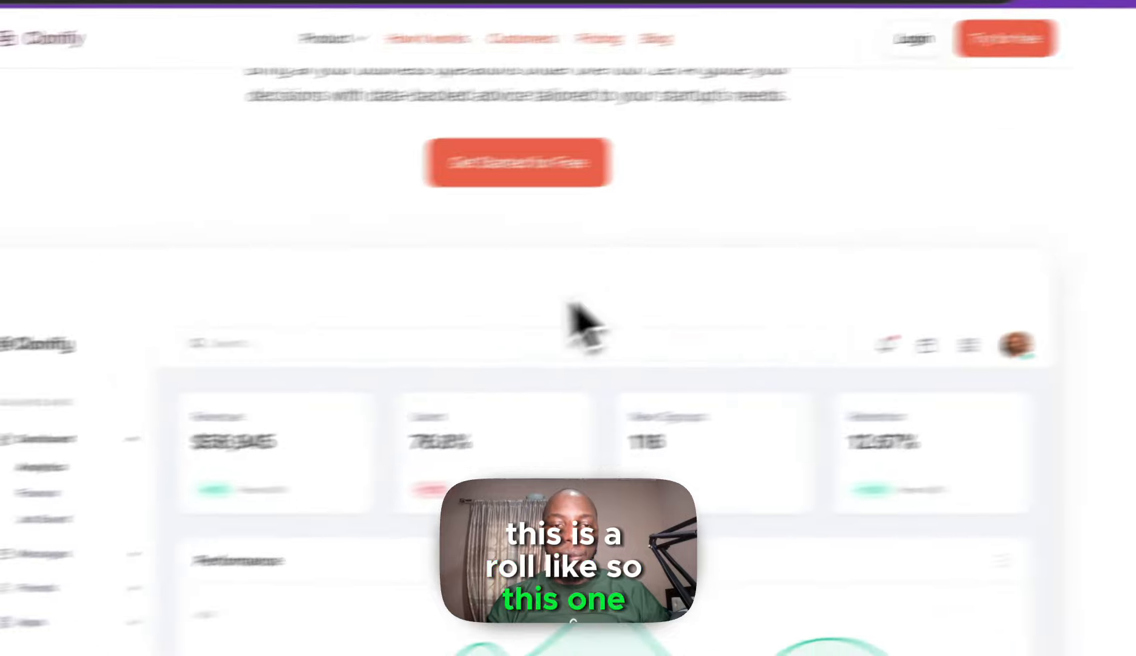
scroll(486, 309, up, 5)
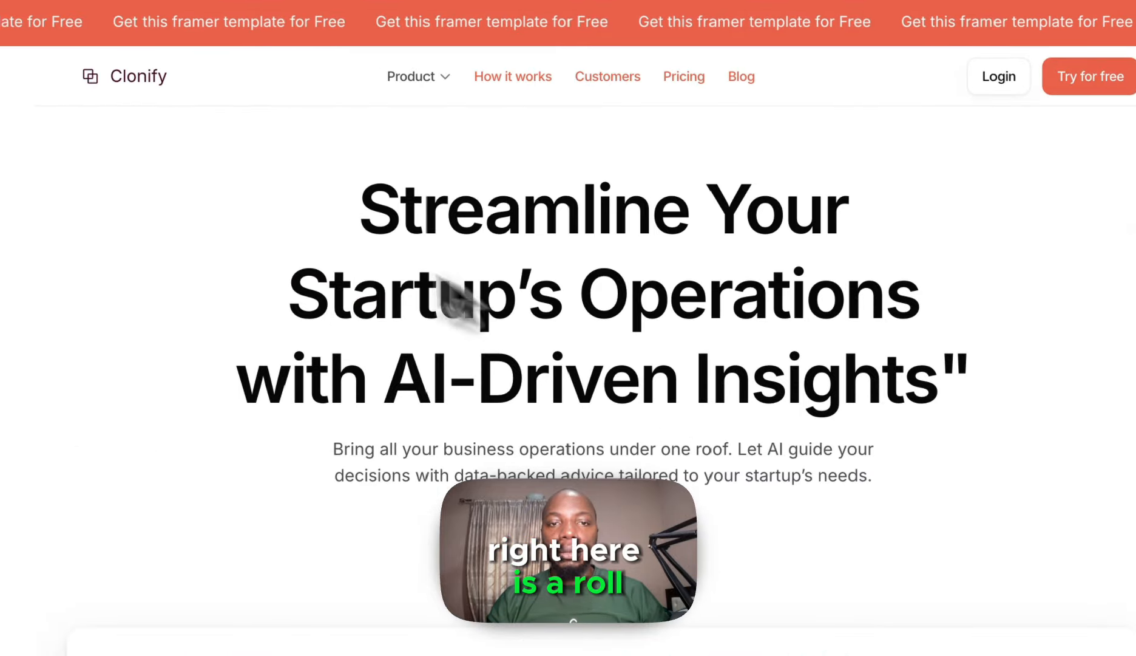
drag(361, 212, 1113, 420)
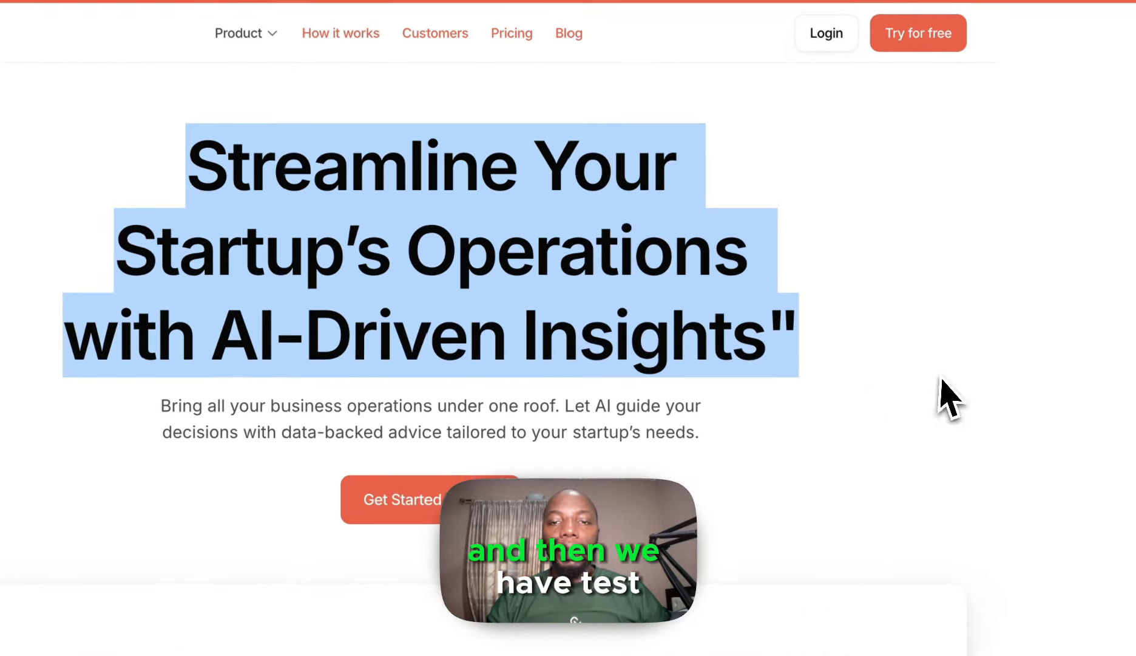
drag(334, 450, 456, 472)
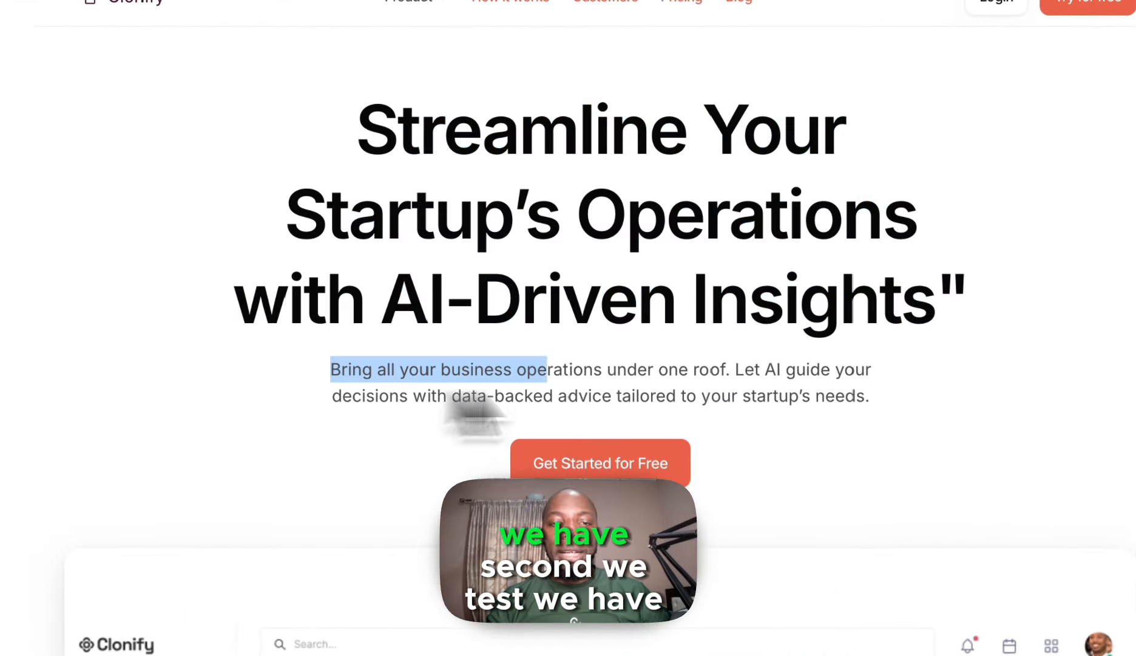
drag(452, 401, 973, 448)
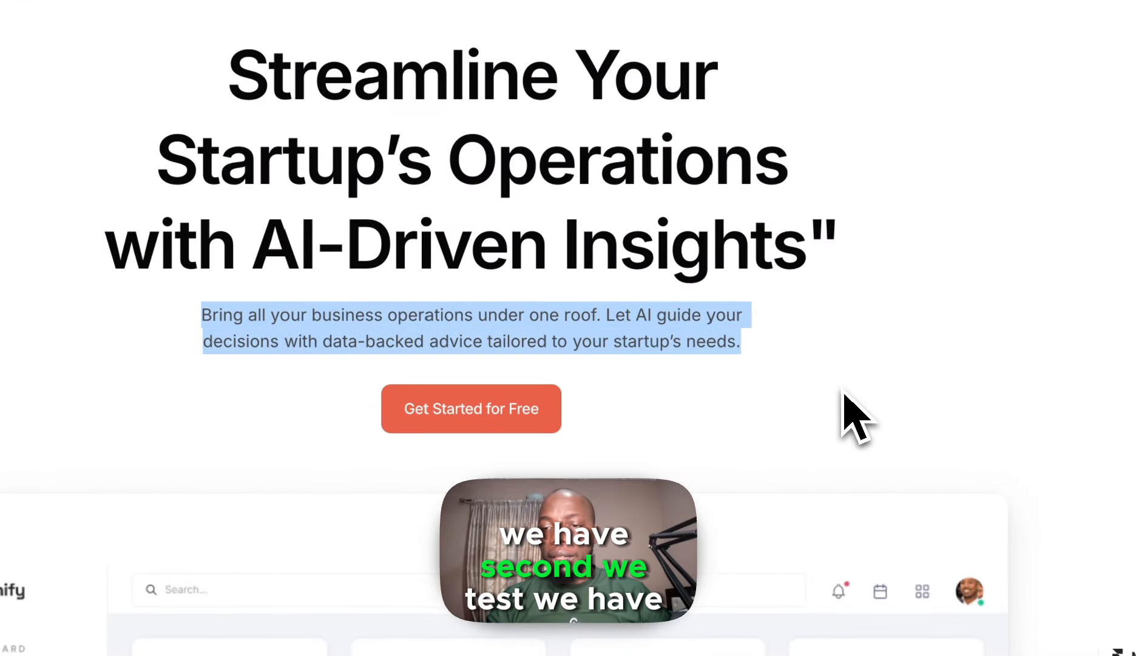
scroll(534, 419, down, 2)
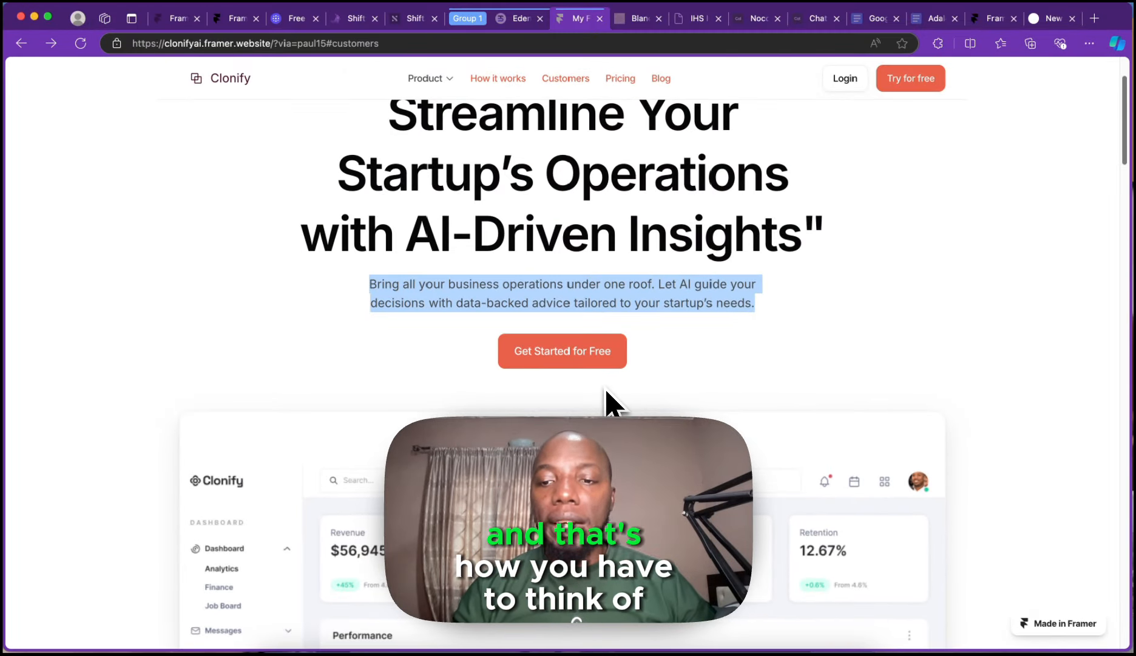
mouse_move(426, 94)
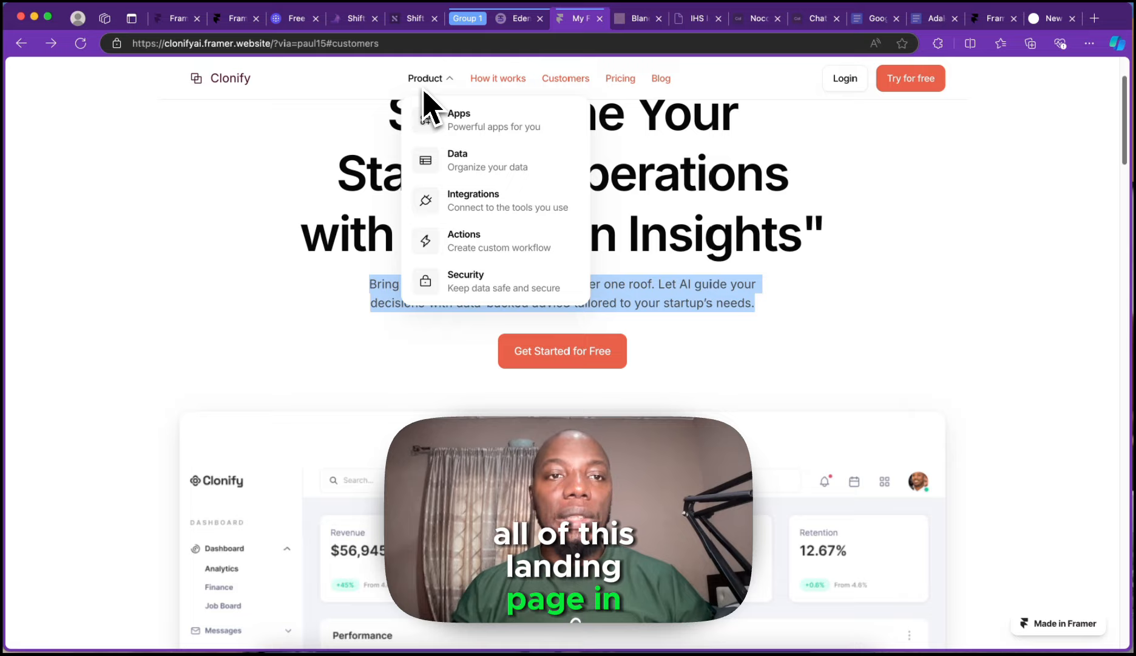
- Switch back to the Framer project and draw a frame of about 848 × 674 below the navbar in Desktop
click(236, 19)
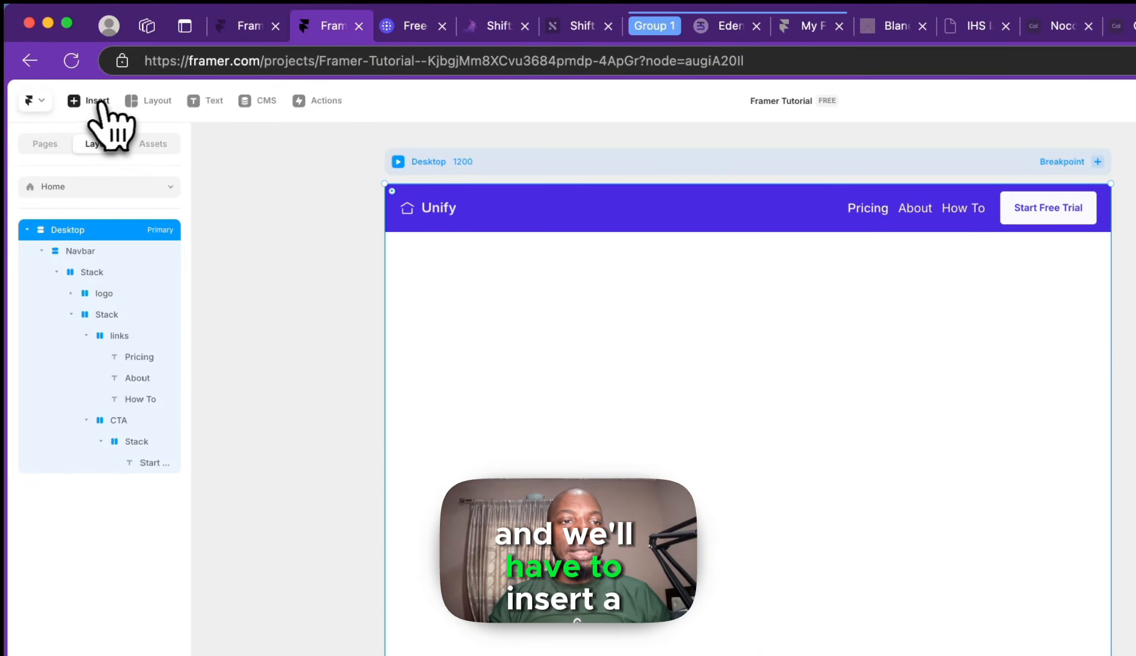
click(154, 102)
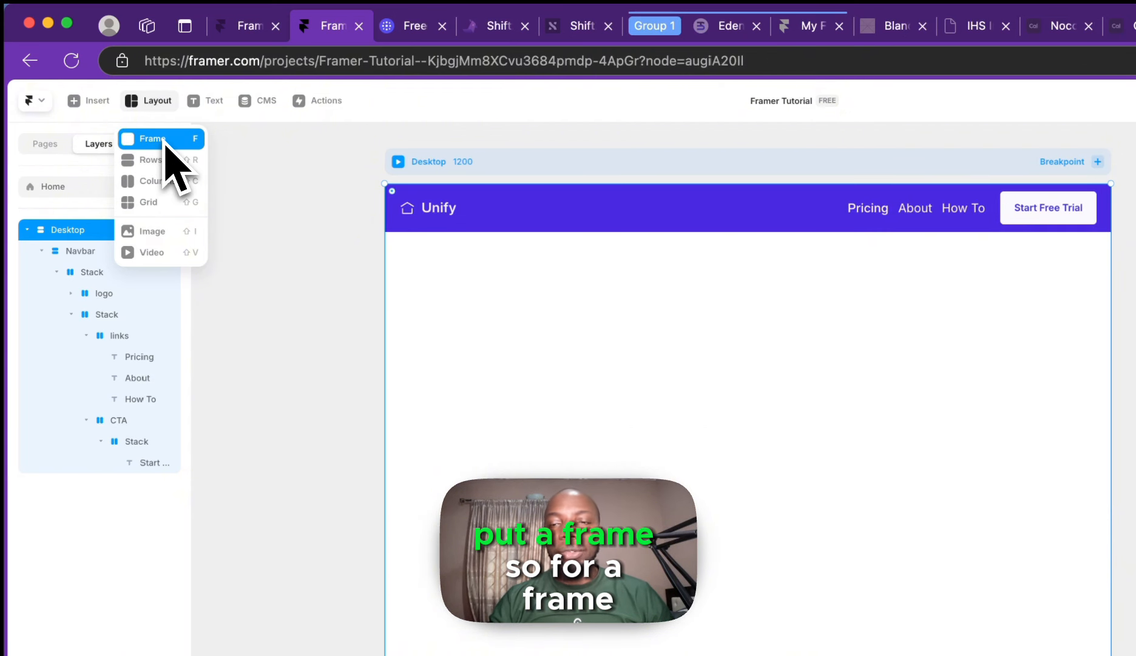
click(163, 143)
drag(535, 309, 1061, 653)
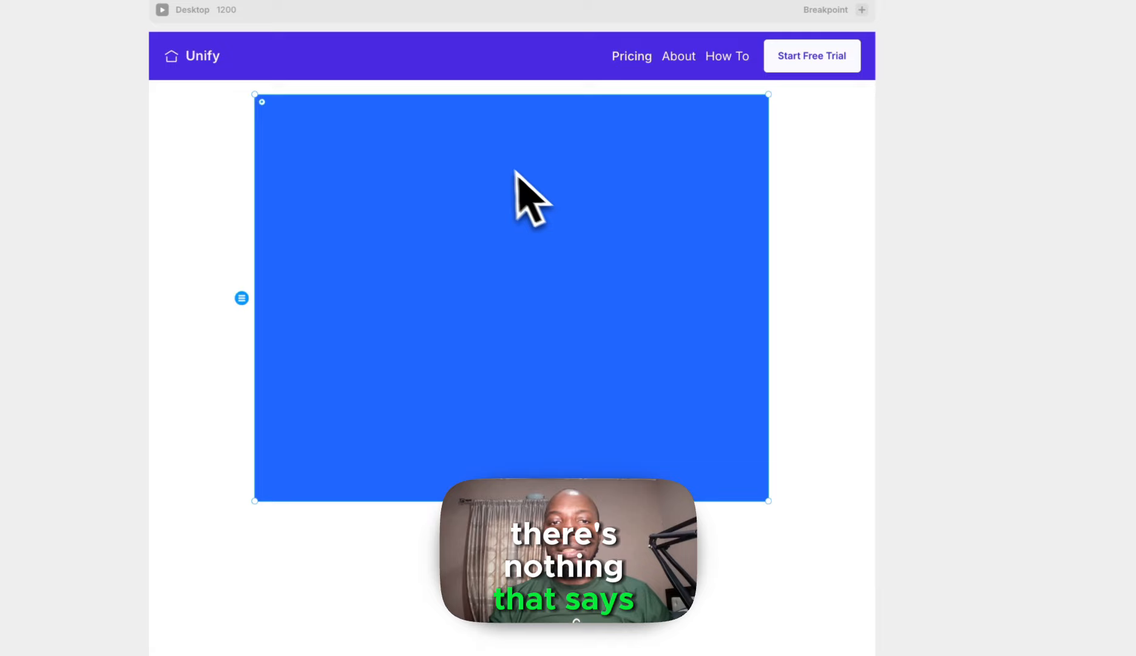
drag(515, 171, 598, 288)
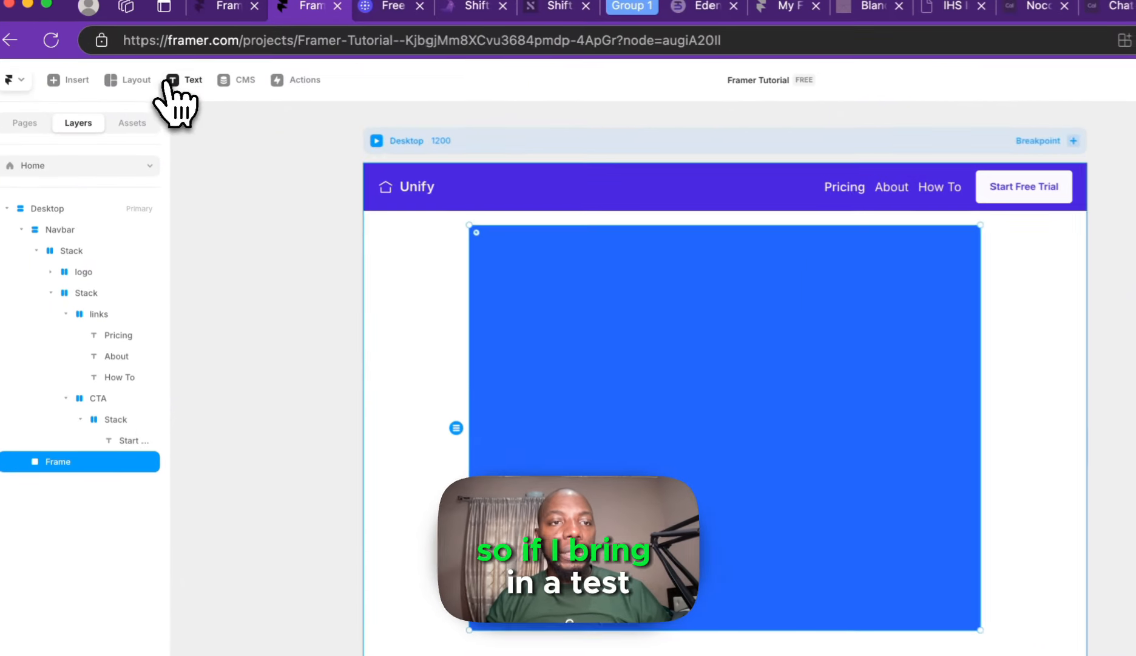
- Add the text "This is a Frame" inside the blue frame and move it to the frame's lower part
click(147, 71)
click(489, 306)
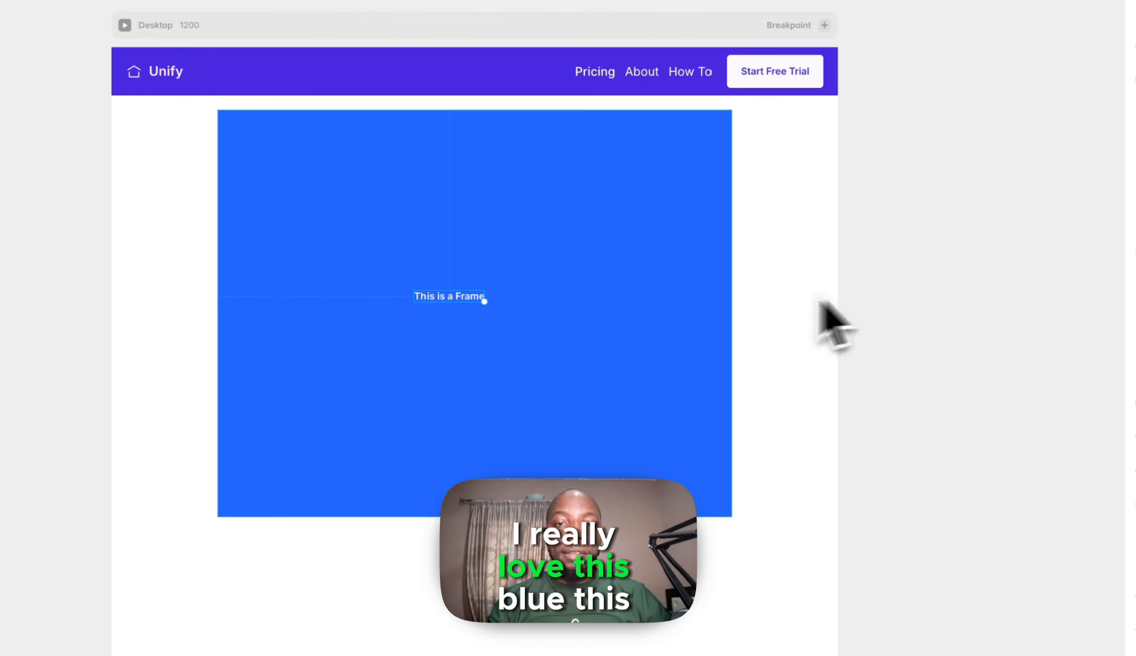
drag(499, 302, 404, 441)
drag(372, 484, 377, 481)
- Try moving the blue frame above the navbar, undo that, and reposition the text in the frame's upper left area
drag(461, 340, 508, 252)
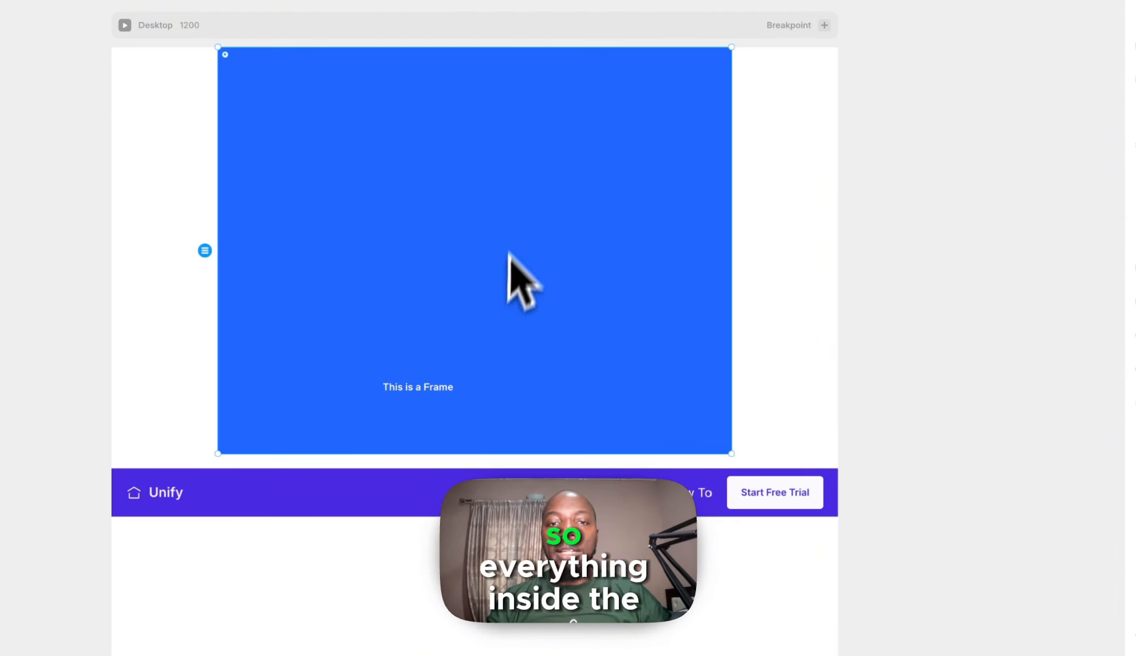
key(ctrl+z)
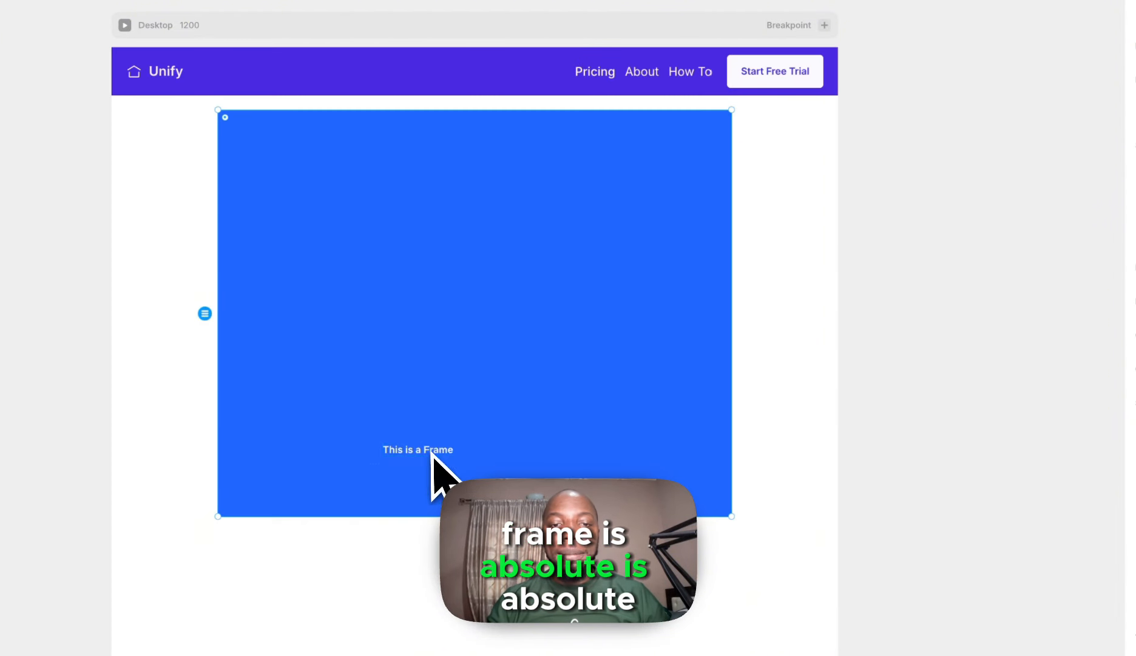
drag(432, 455, 467, 182)
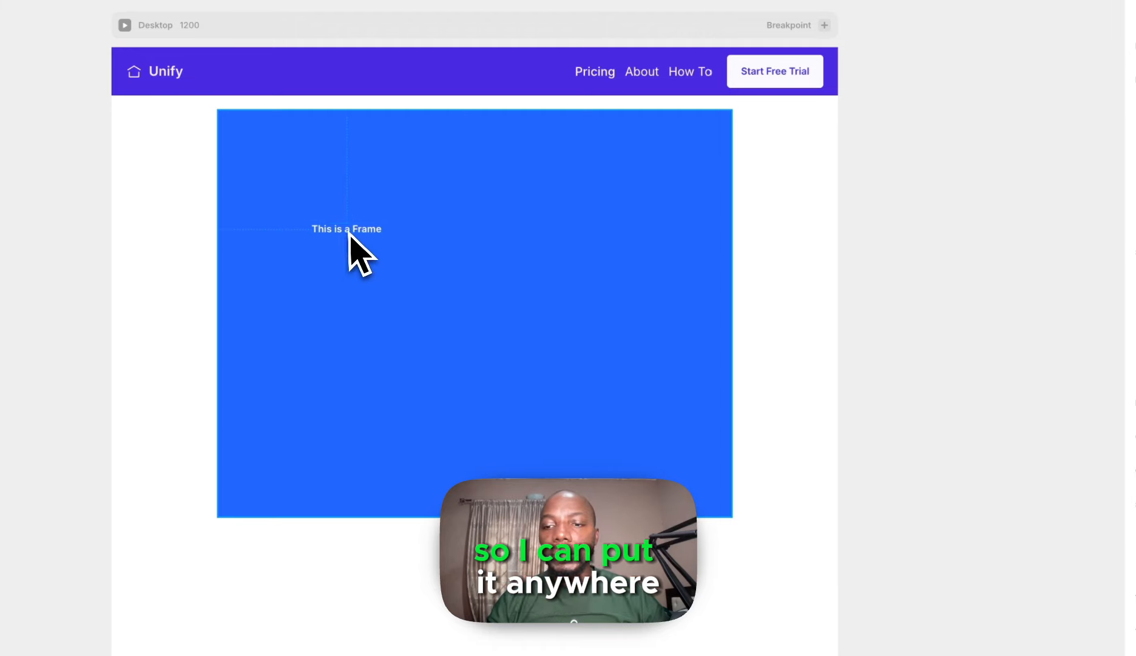
drag(350, 234, 354, 236)
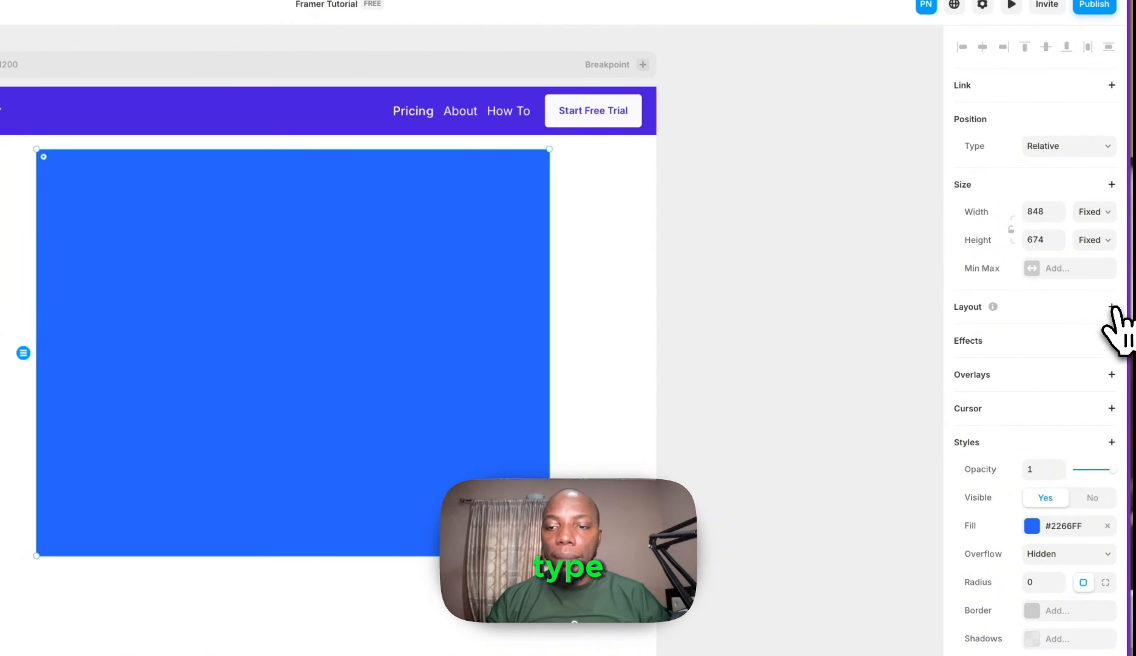
- Add a stack layout to the emptied blue frame and place the text "This is a frame" inside it
click(1112, 306)
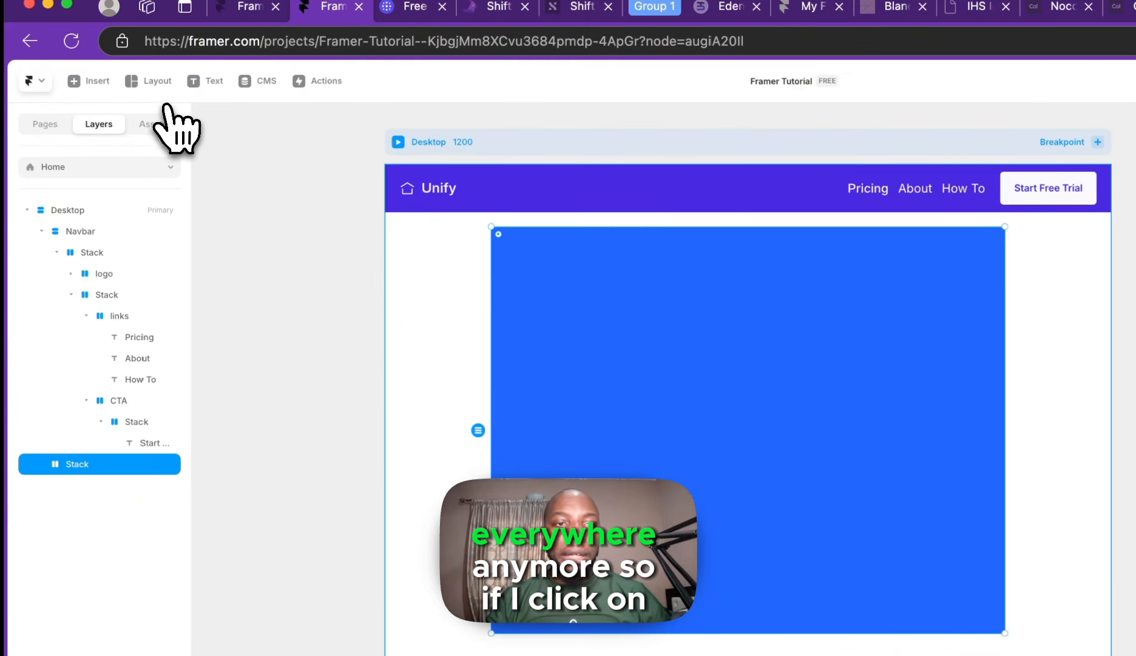
click(206, 81)
click(609, 278)
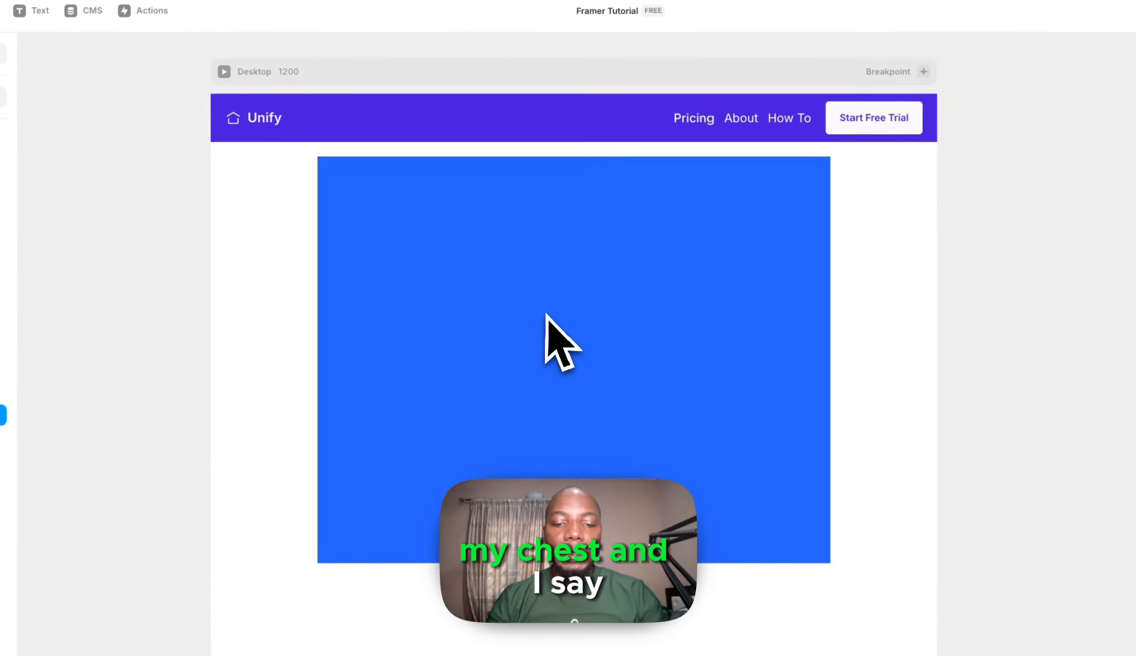
text(This is a framer)
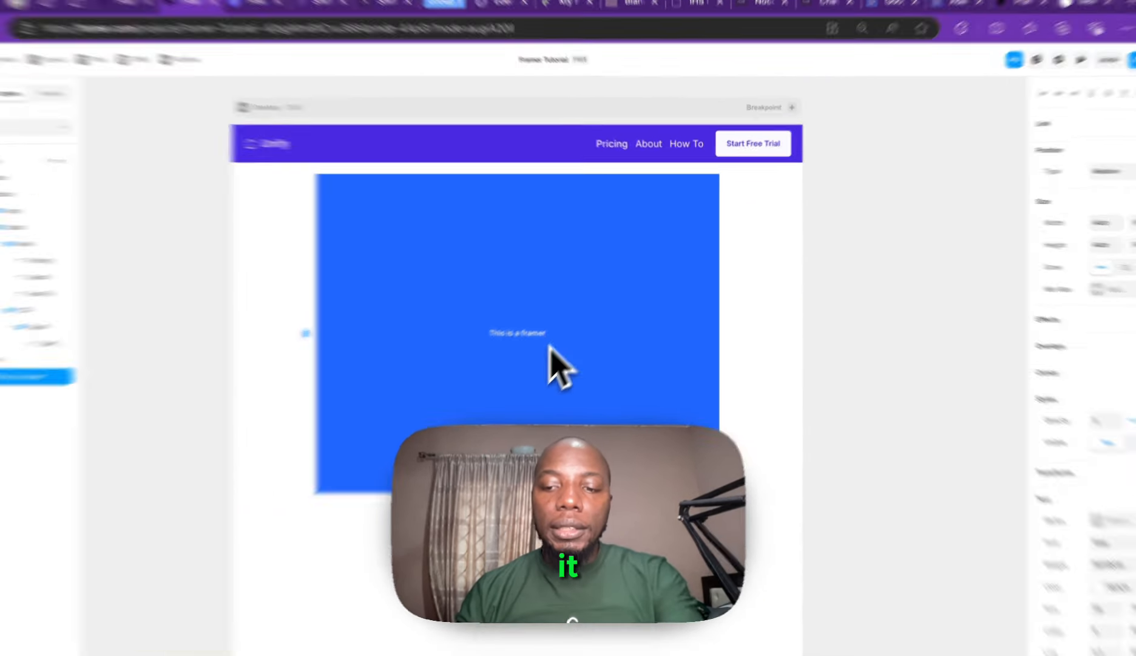
key(BackSpace)
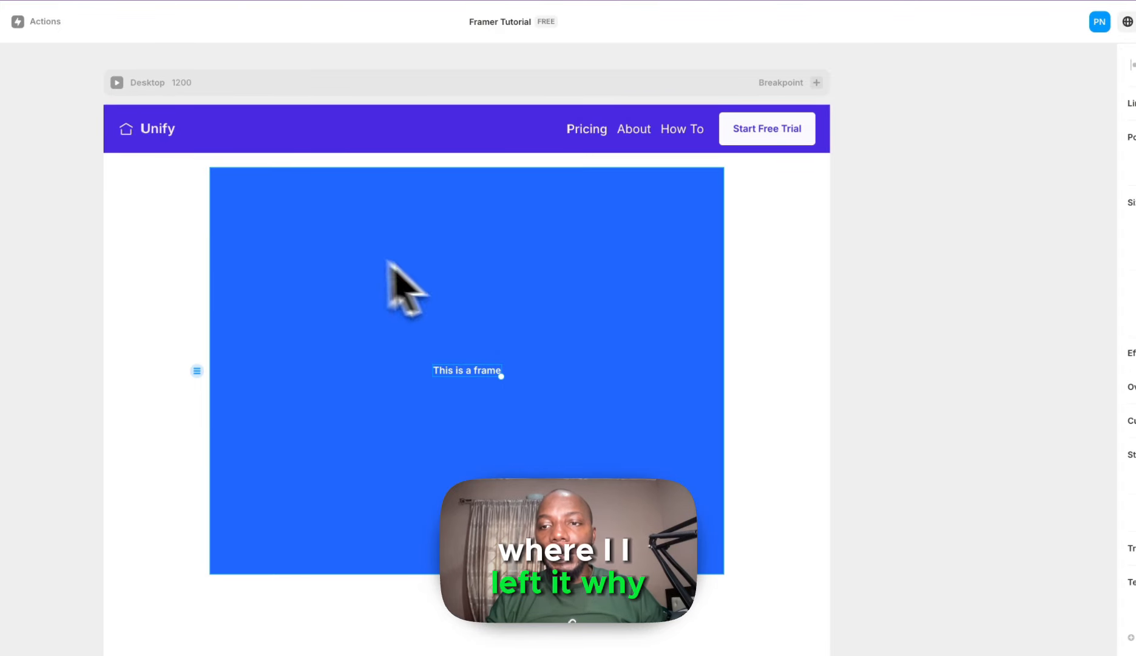
- Set the blue stack's distribution to Start, try top alignment, and align its content to the bottom edge
scroll(1133, 378, down, 3)
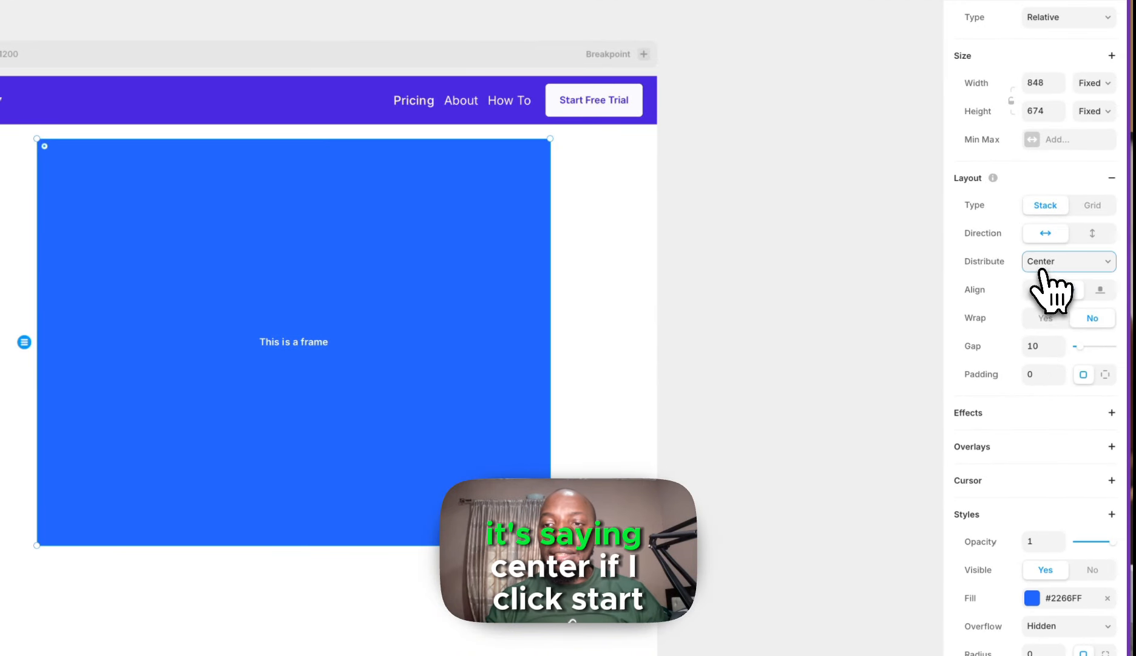
click(1059, 250)
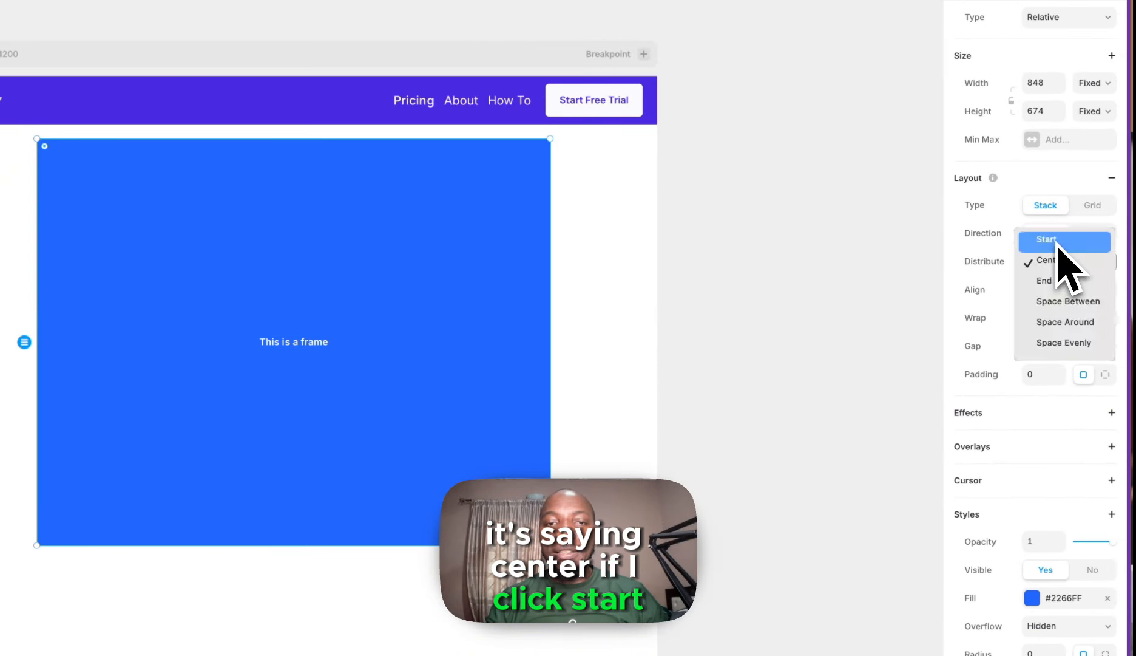
click(1059, 241)
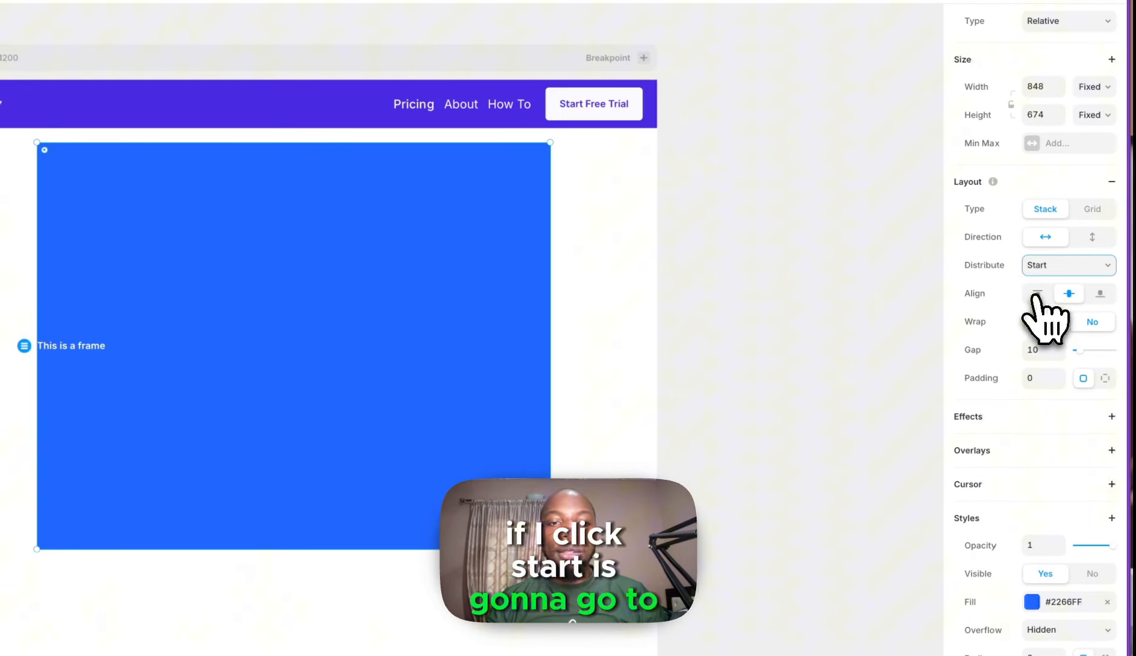
click(1037, 295)
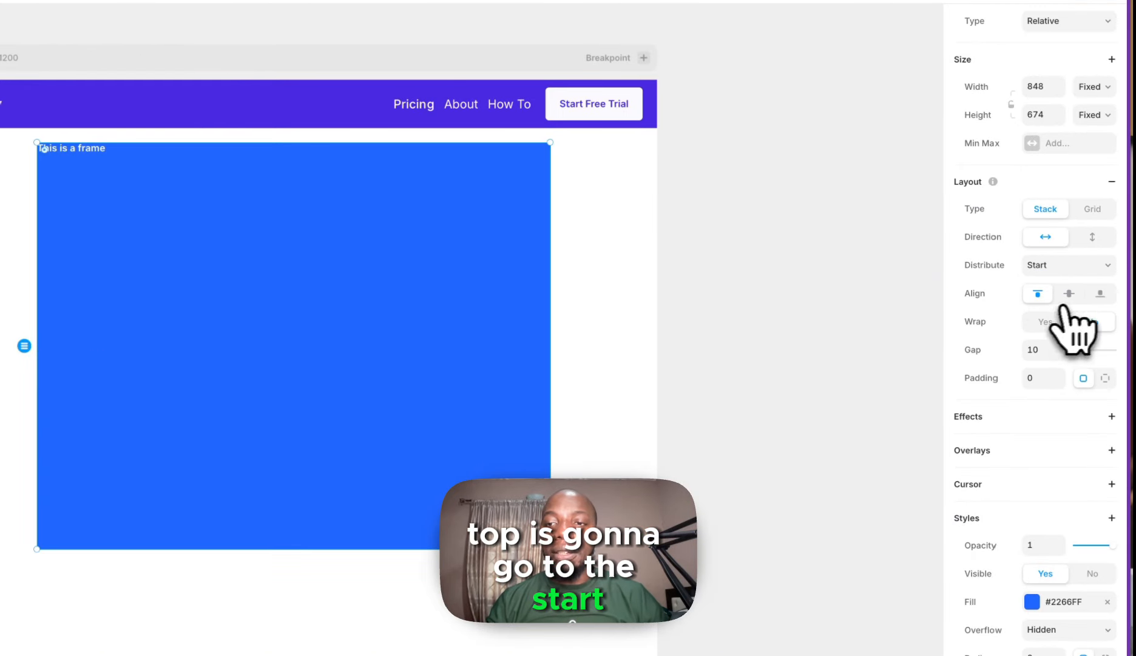
click(1099, 295)
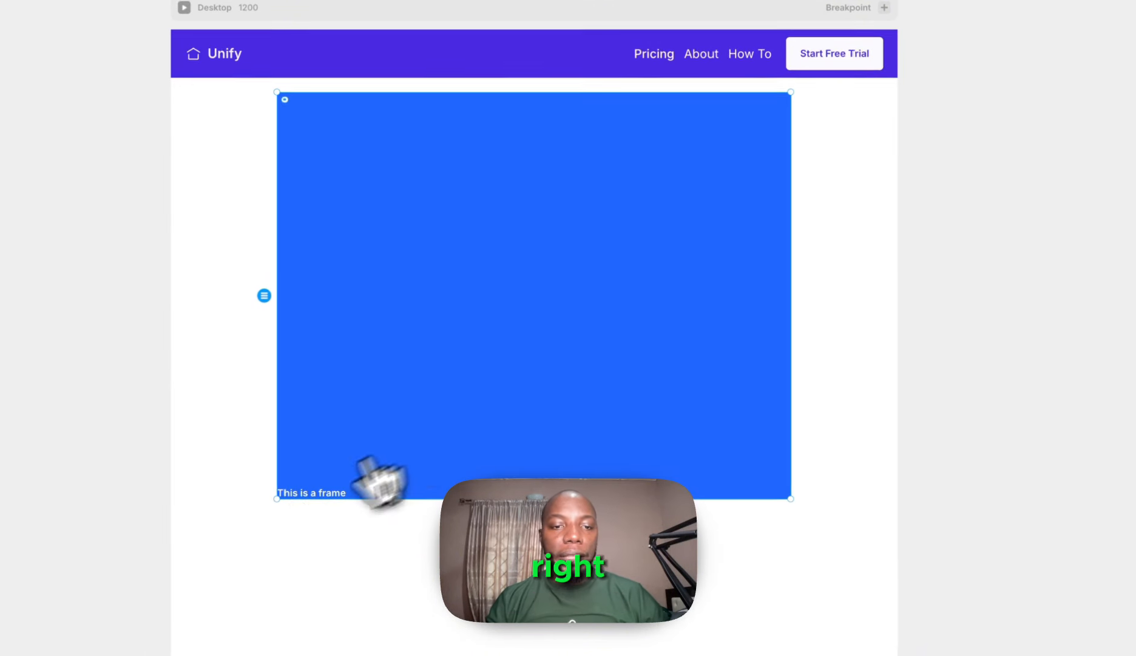
- Delete the text from the blue stack, and collapse and select the Navbar layer
click(73, 545)
key(Delete)
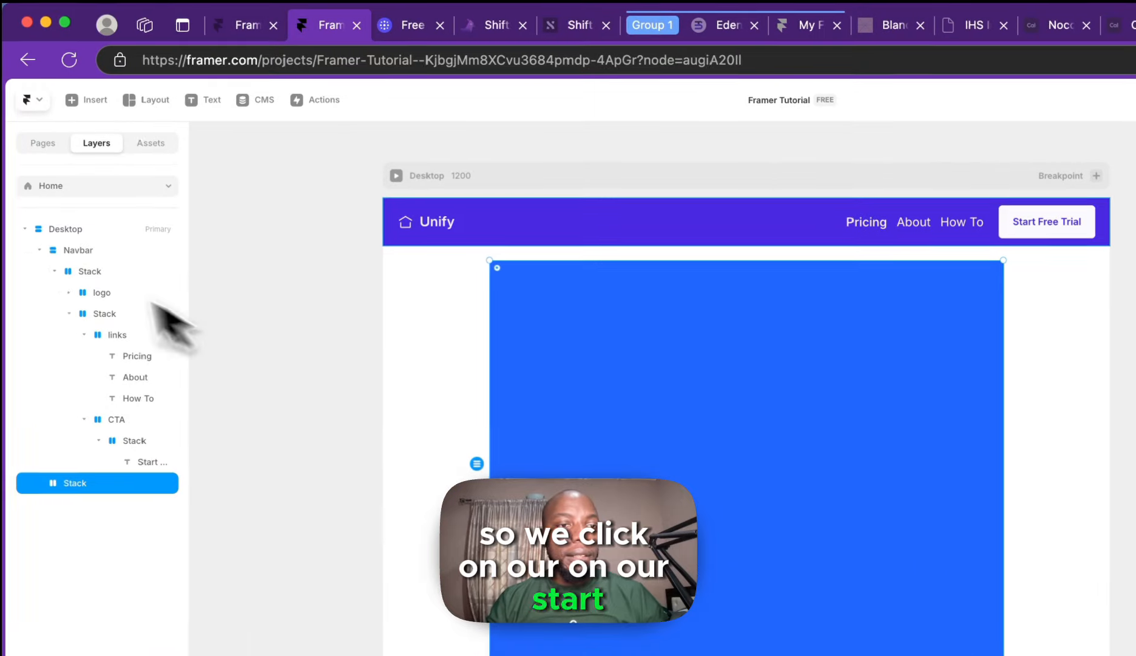
click(41, 251)
click(97, 256)
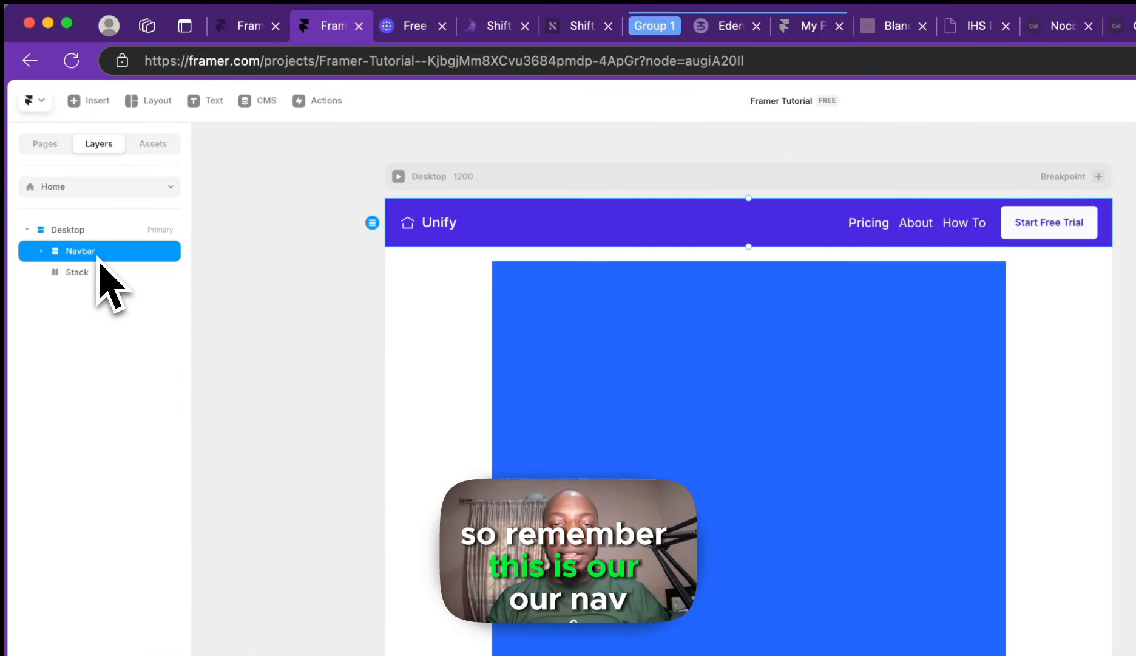
- Rename the blue Stack layer as "hero" and set its width to Fill
double_click(94, 277)
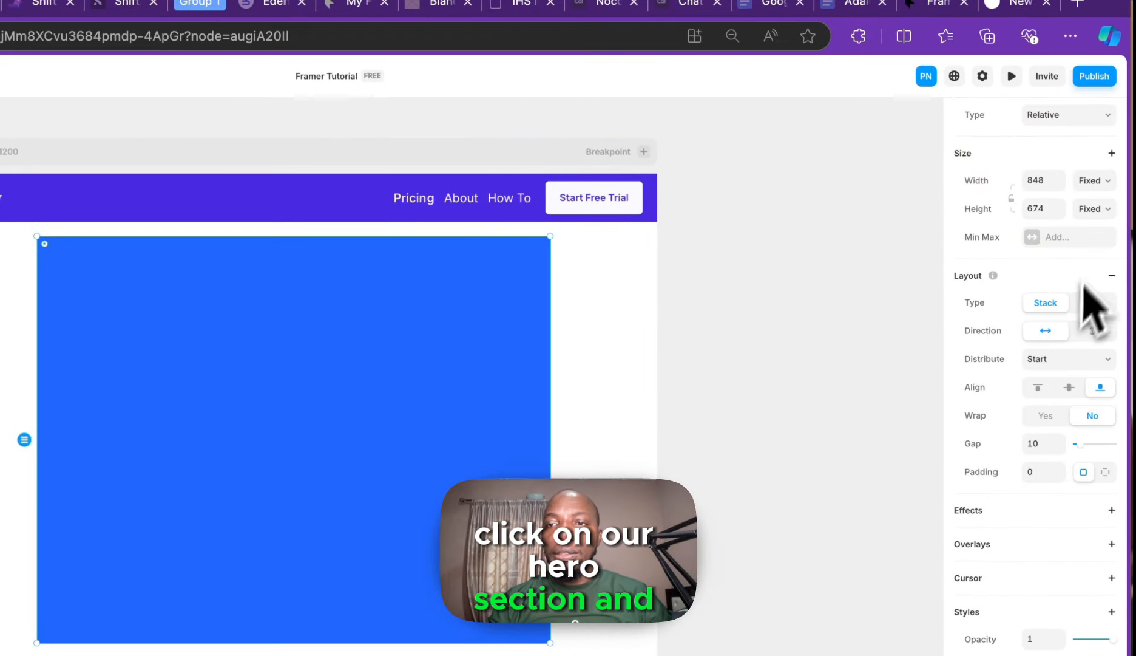
click(1093, 180)
click(1090, 222)
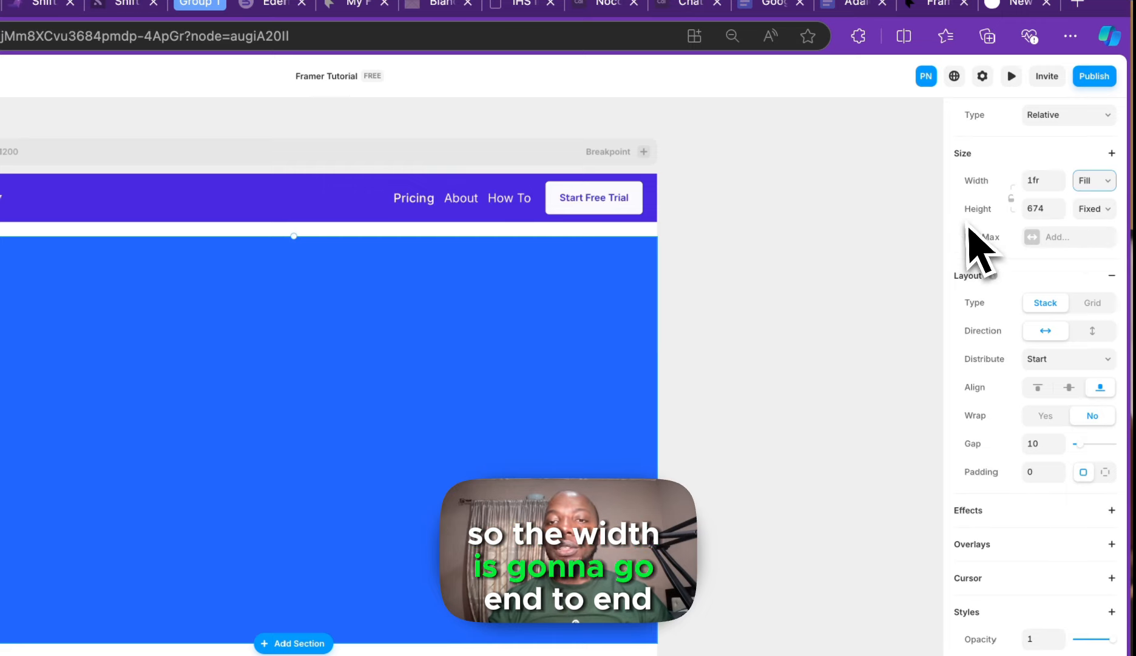
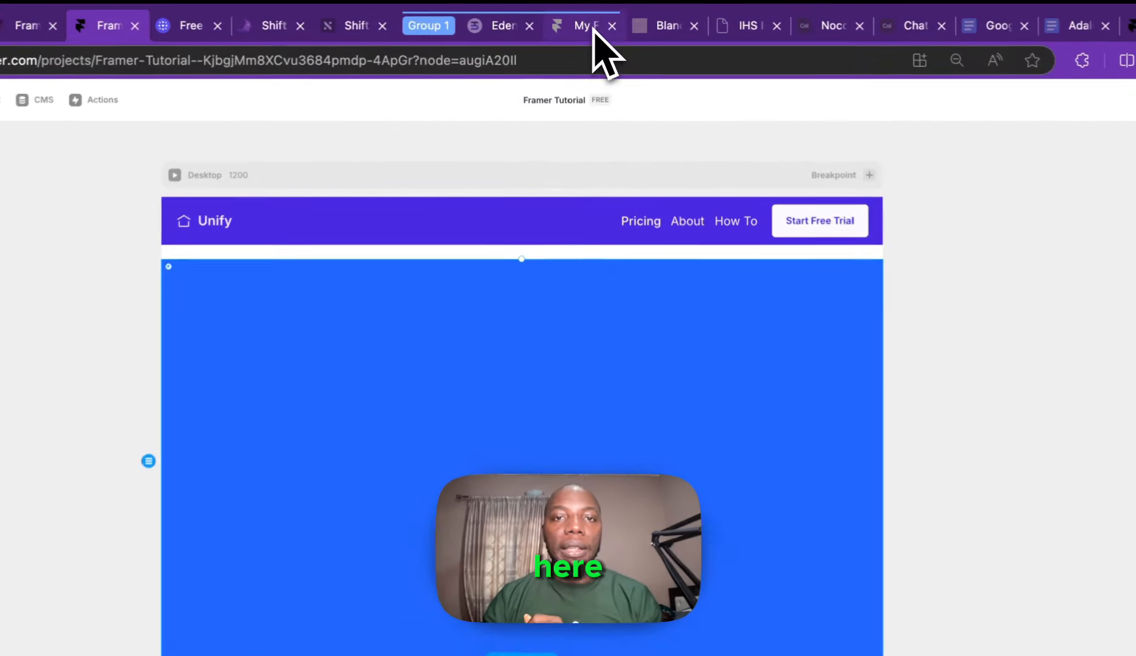
- Switch to the Clonify site and examine how its hero section groups the headline and supporting text
click(582, 19)
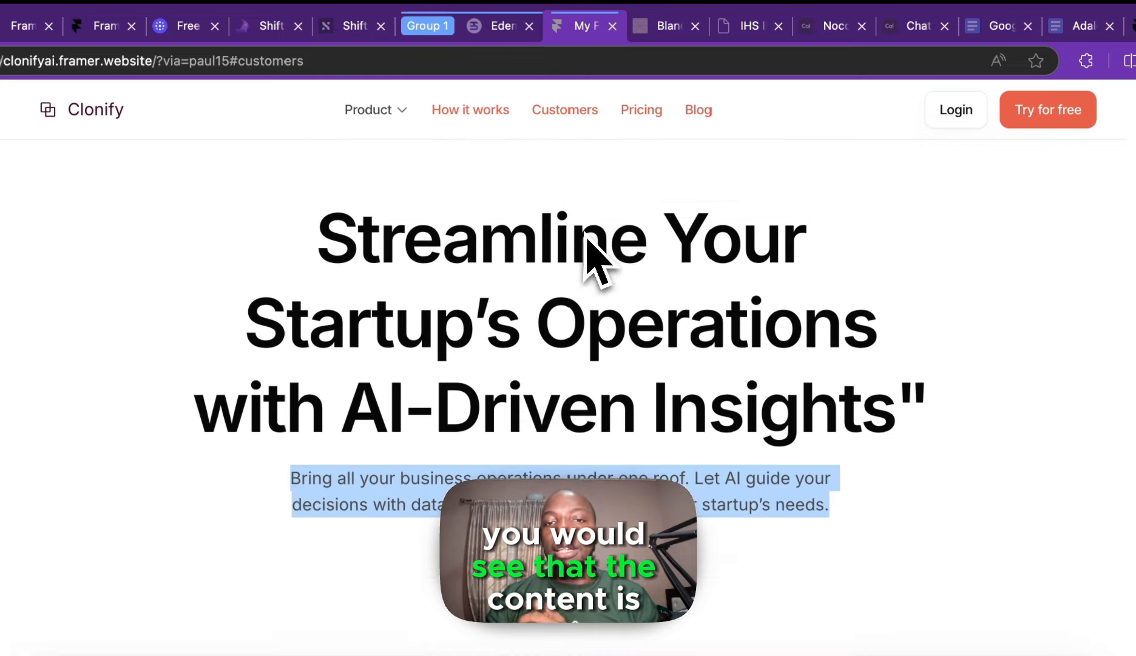
drag(320, 299, 973, 439)
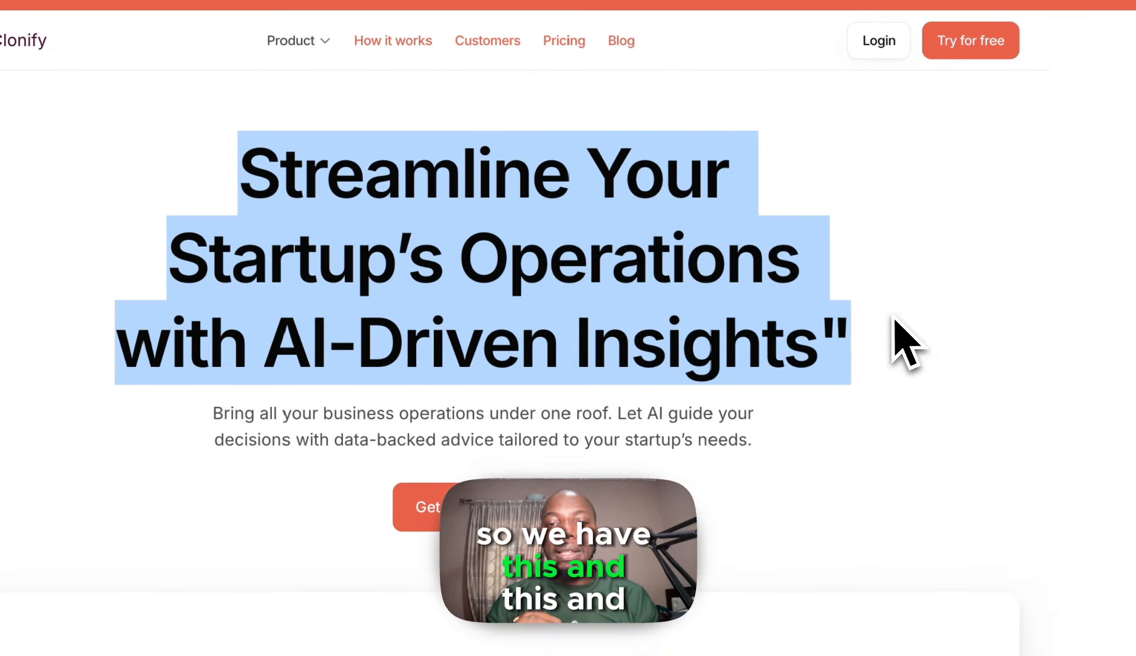
click(864, 561)
drag(788, 444, 277, 100)
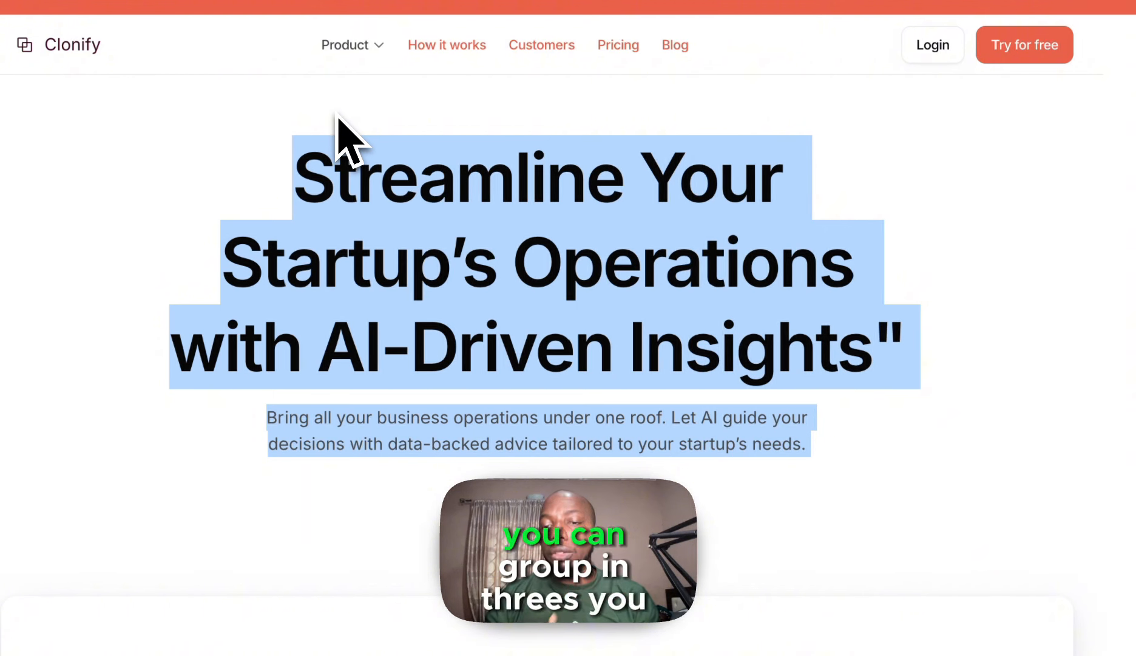
drag(338, 115, 370, 234)
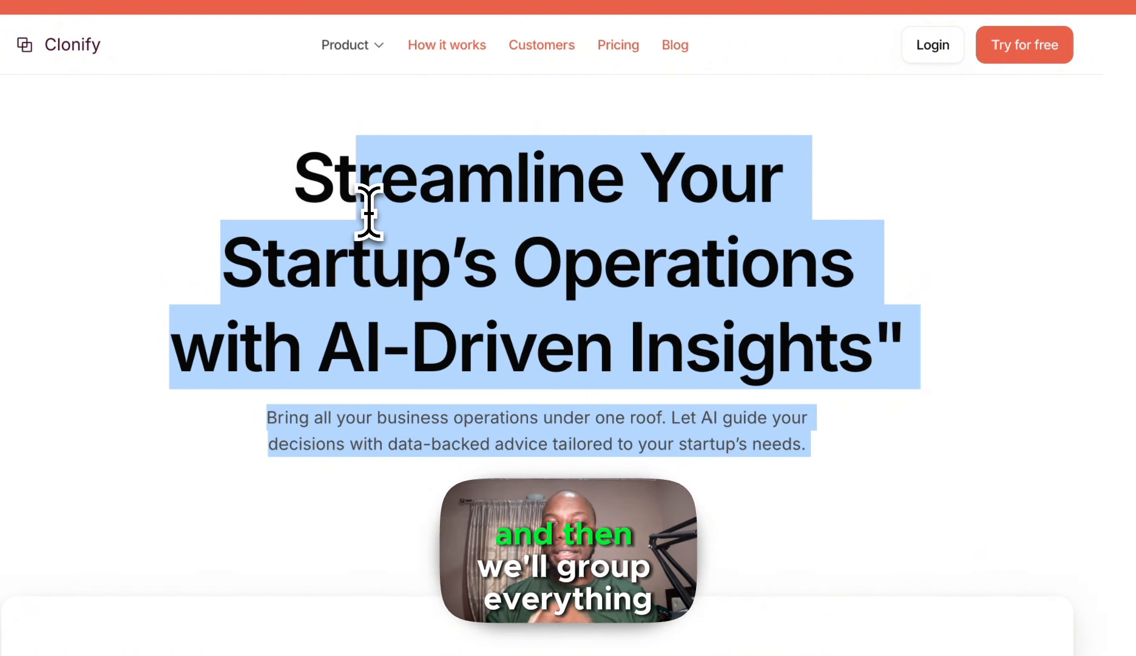
drag(314, 190, 890, 345)
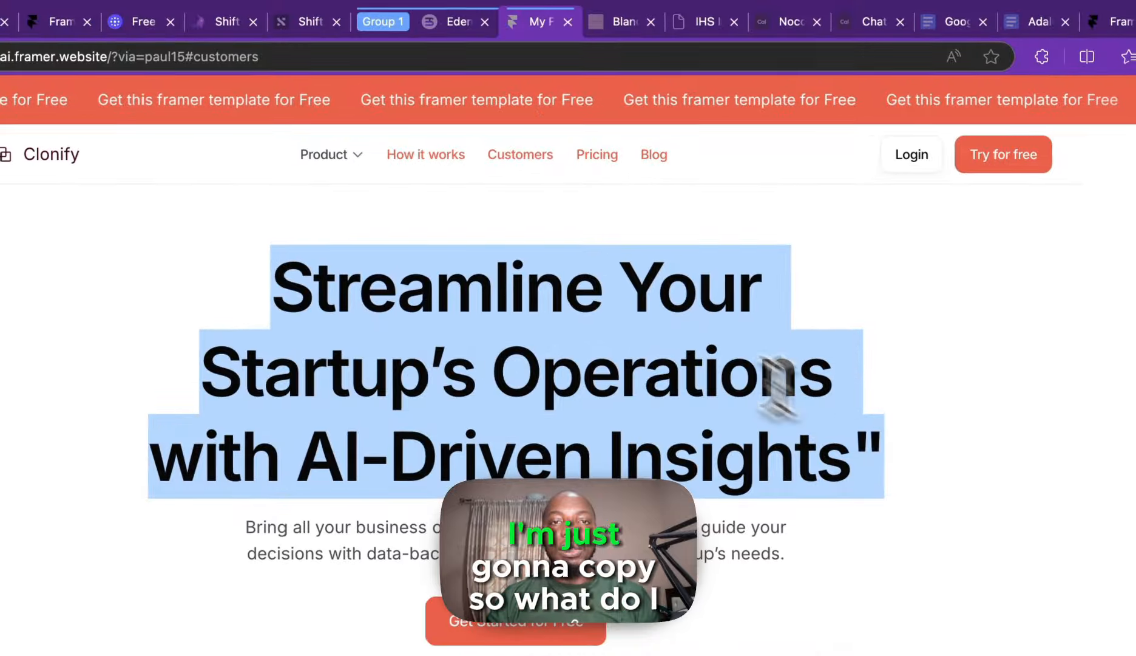
- Switch to the Edens site and copy its headline "Into freelancing? Get paid fairly and on time"
click(454, 23)
click(601, 24)
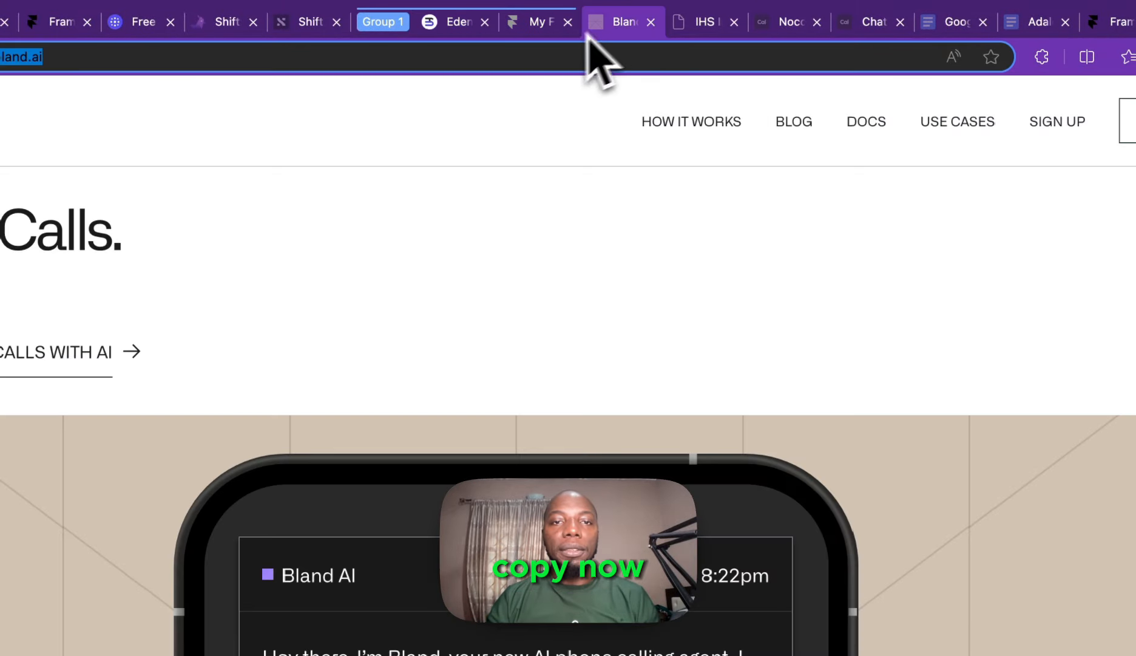
click(454, 22)
drag(285, 276, 868, 337)
key(ctrl+c)
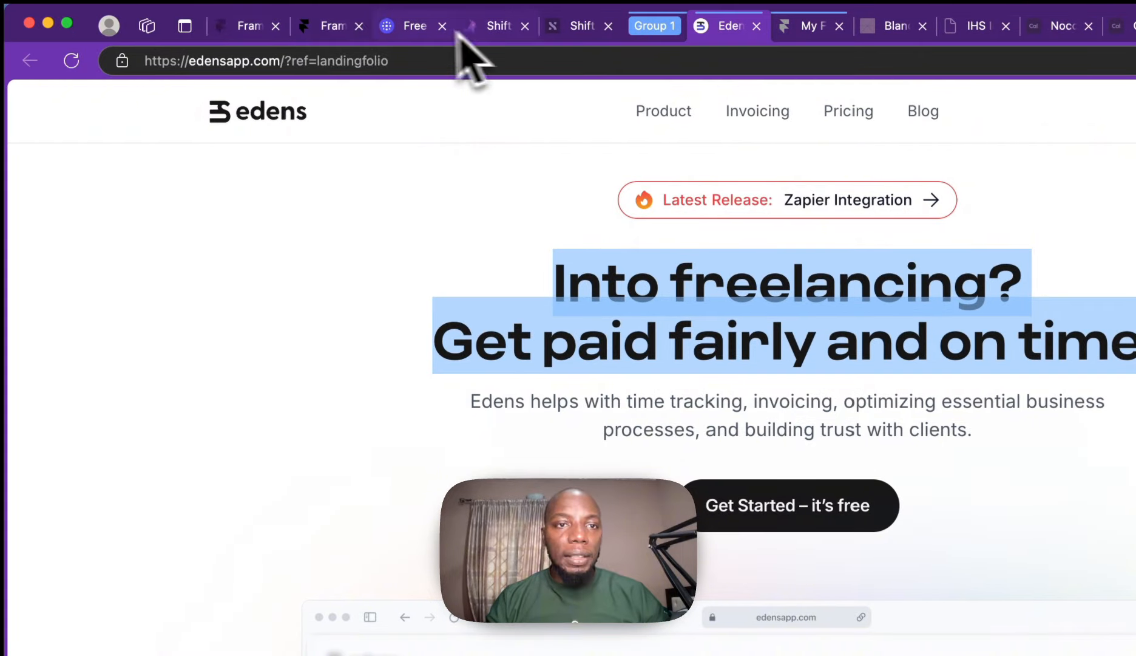
- Switch back to Framer, draw a frame about 589 by 319 inside the hero stack, and align the hero's content to the top
click(306, 30)
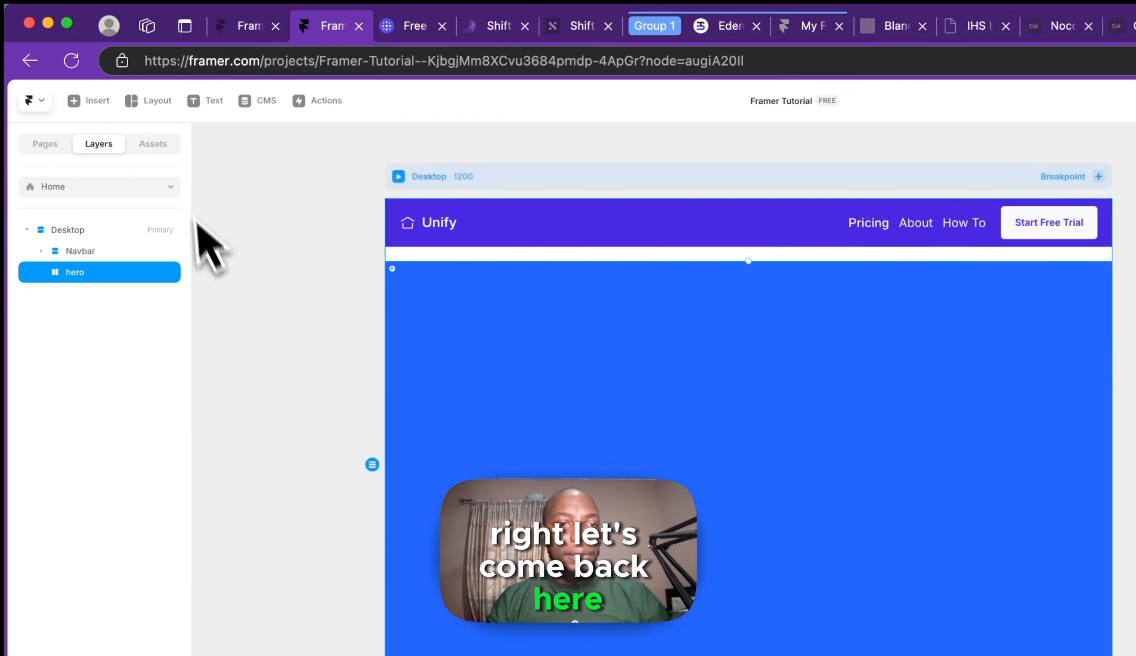
click(208, 101)
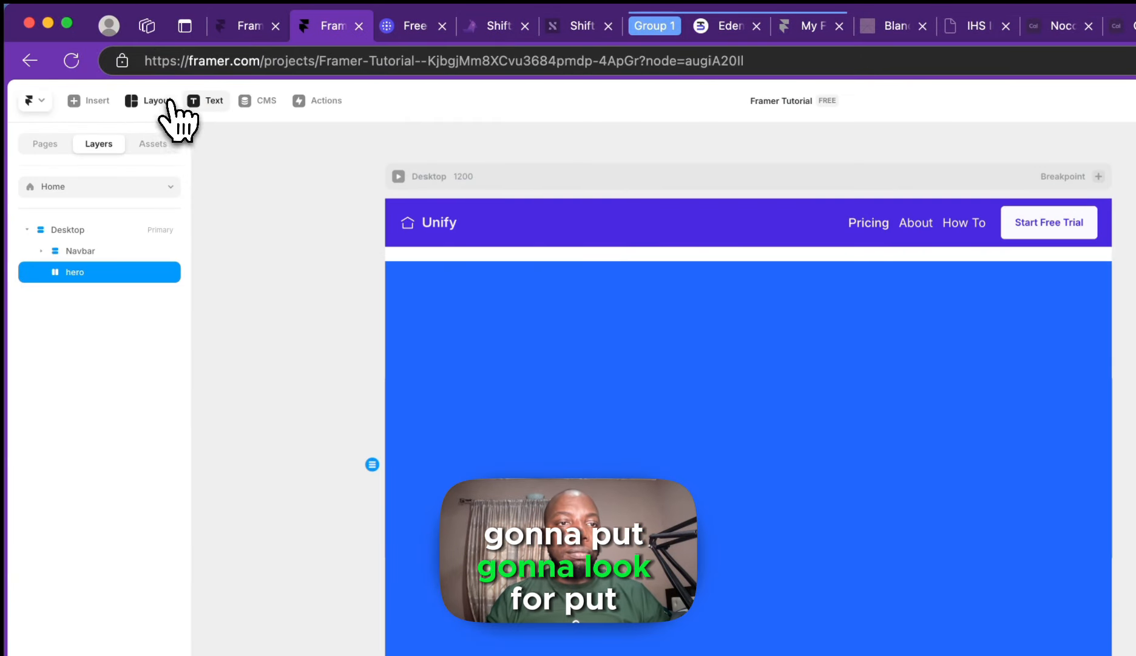
click(169, 102)
click(157, 144)
drag(493, 291, 855, 485)
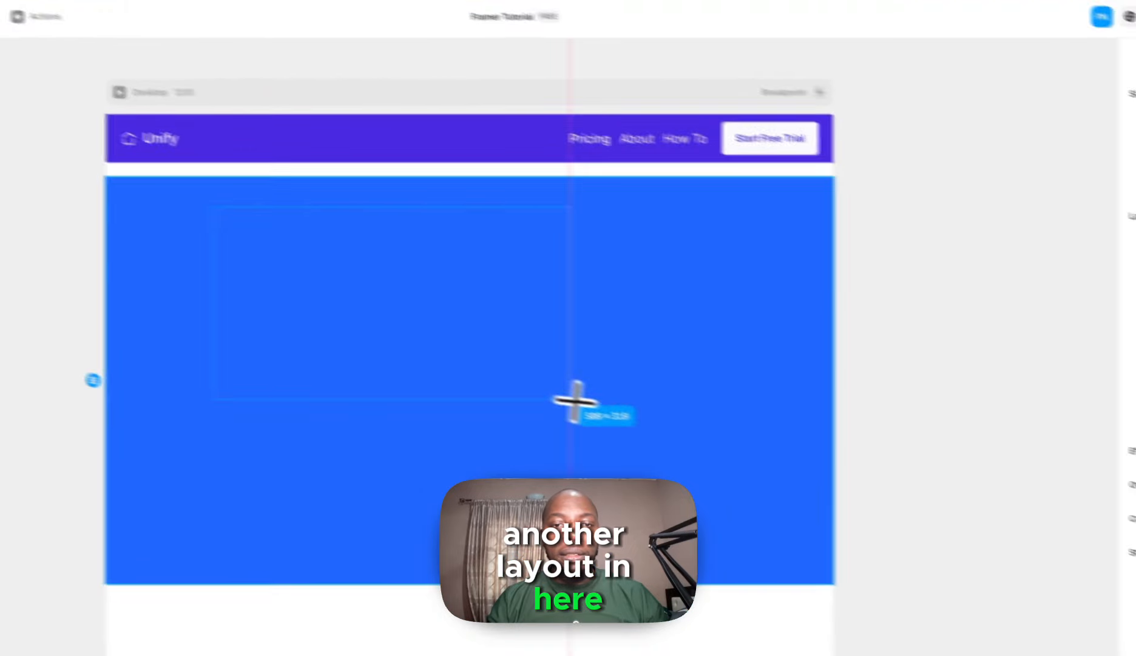
drag(573, 401, 575, 402)
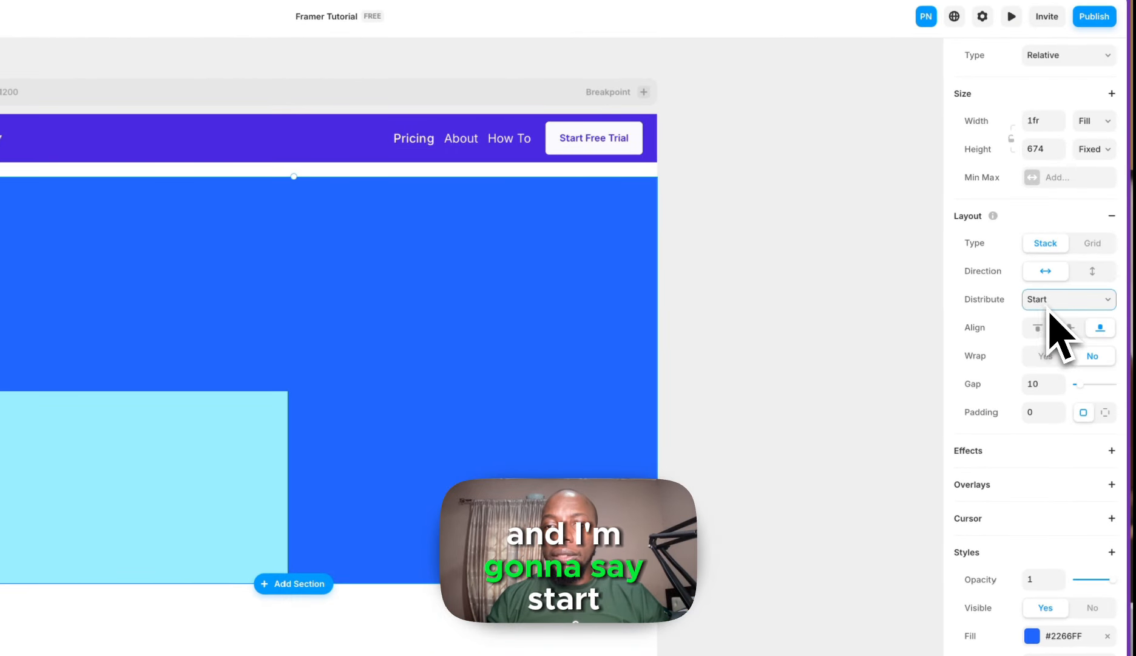
click(1039, 328)
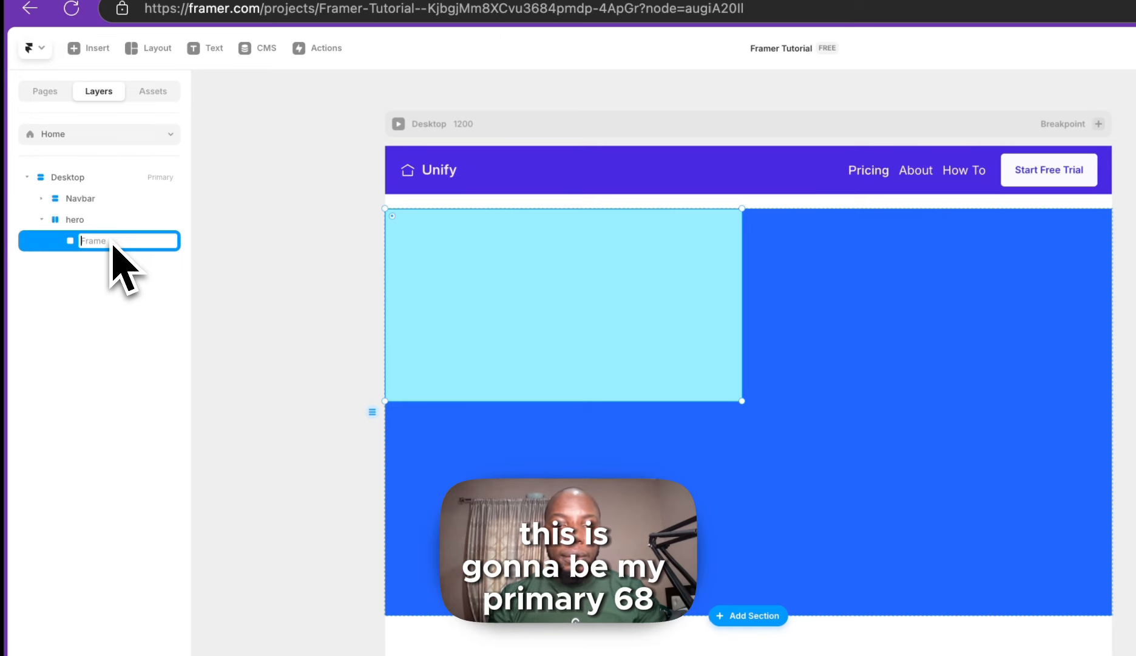
- Give the light-blue frame a name beginning "PrimaryText and Bu", and turn it into a stack with Fill width
text(mary)
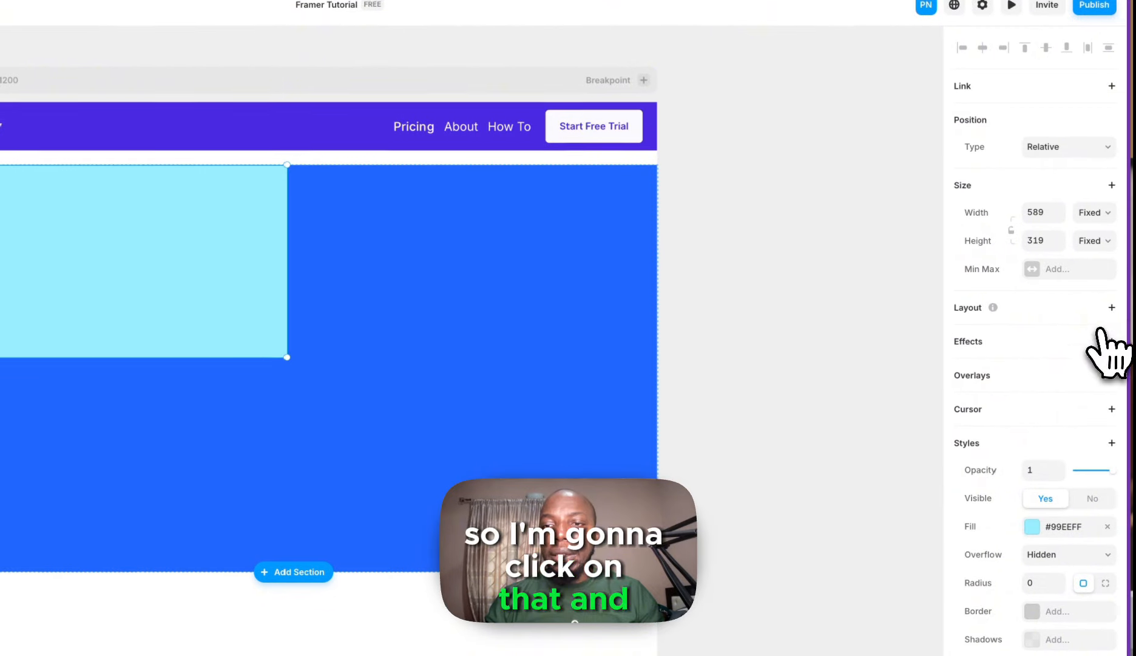
click(1110, 308)
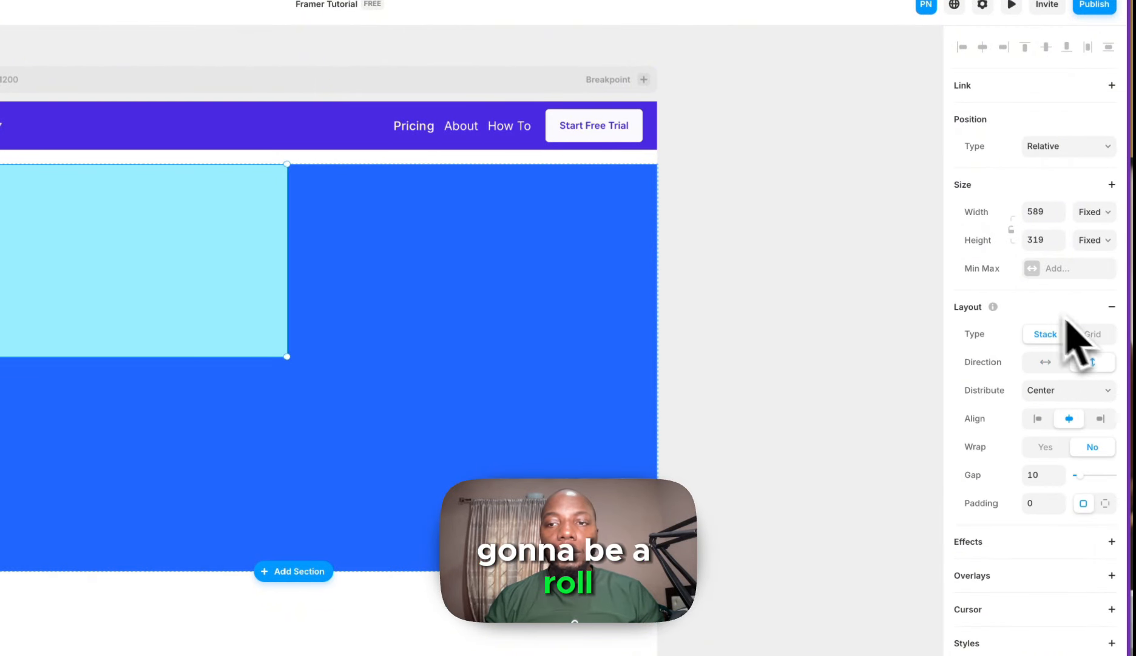
click(1094, 212)
click(1087, 251)
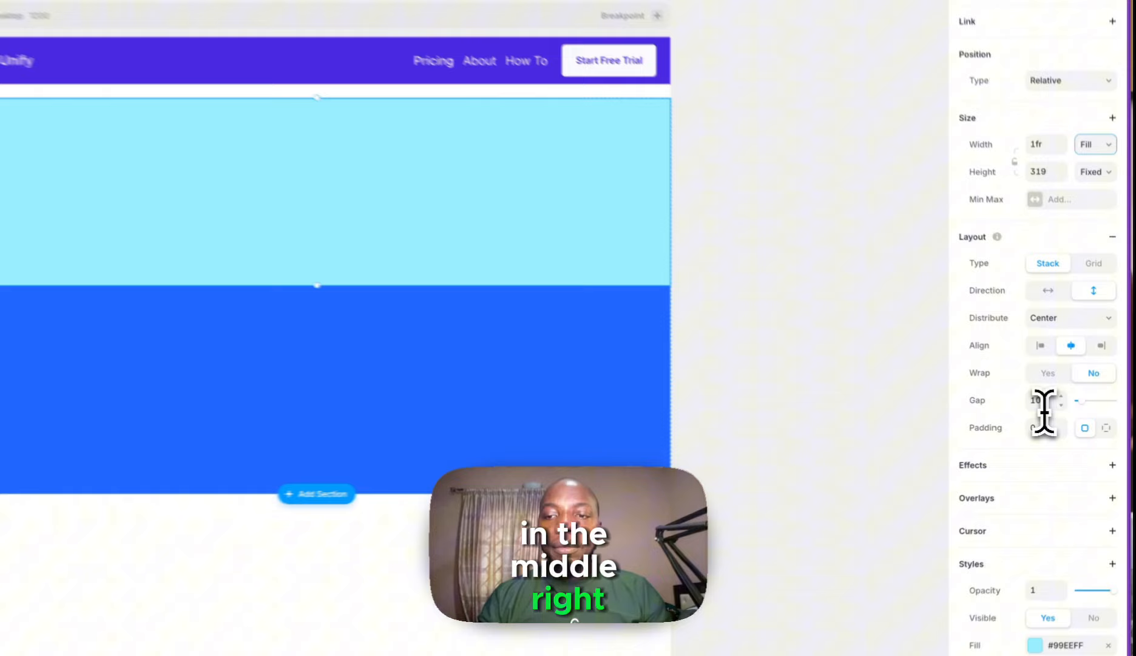
- Set the light-blue stack's gap to 12 and its padding to 24 on all sides
click(1067, 408)
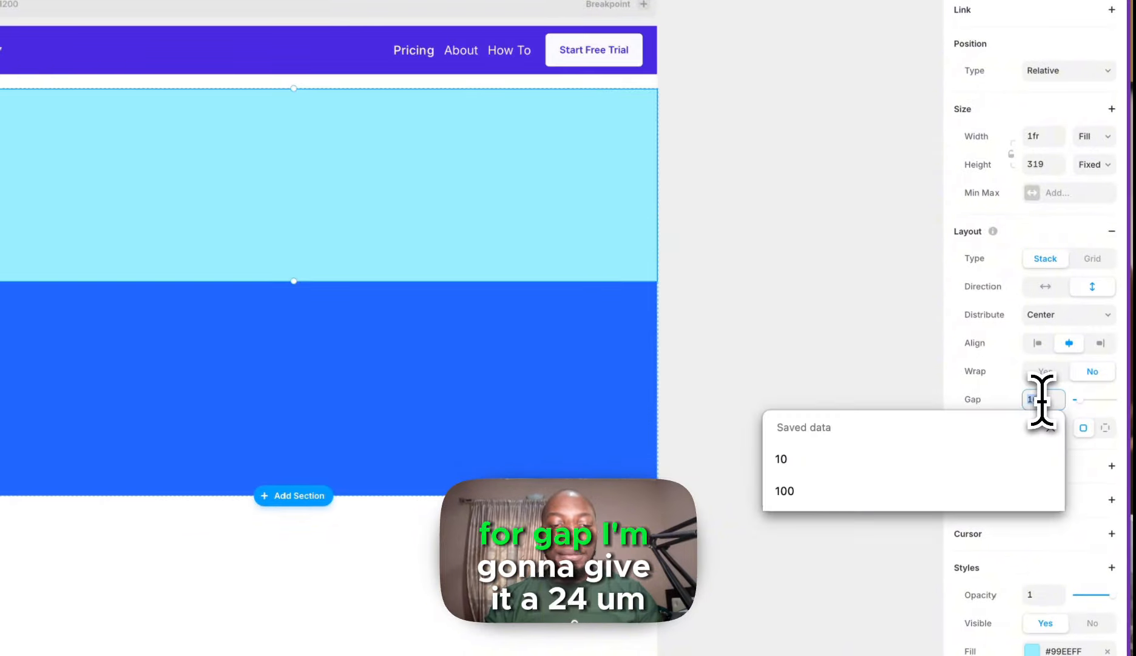
text(2)
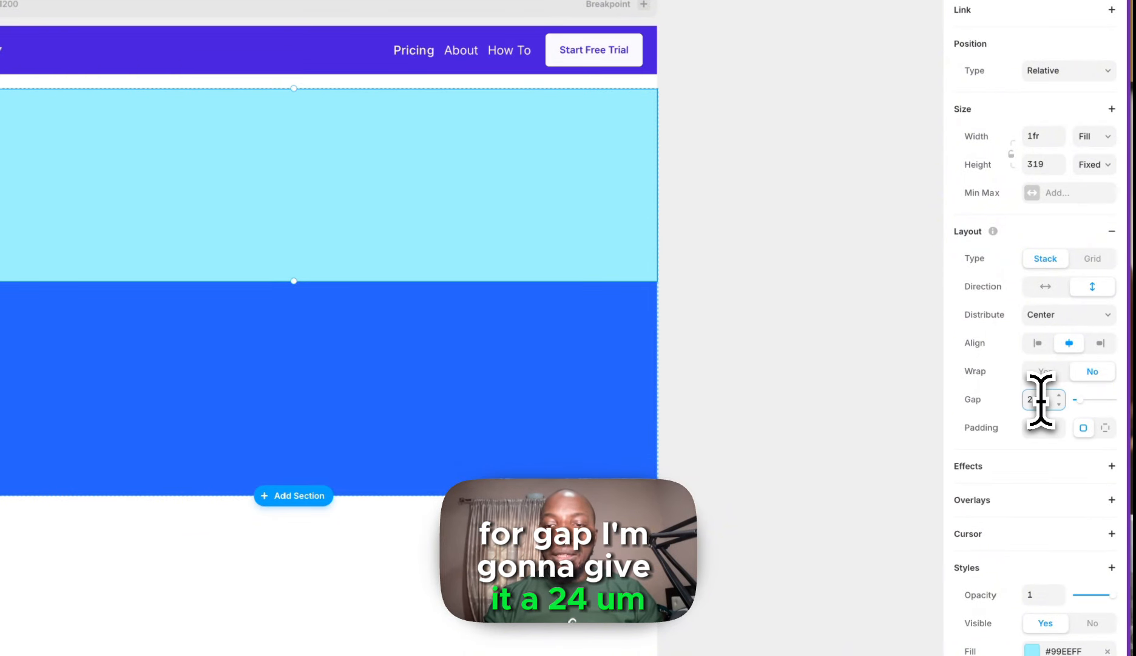
key(BackSpace)
text(12)
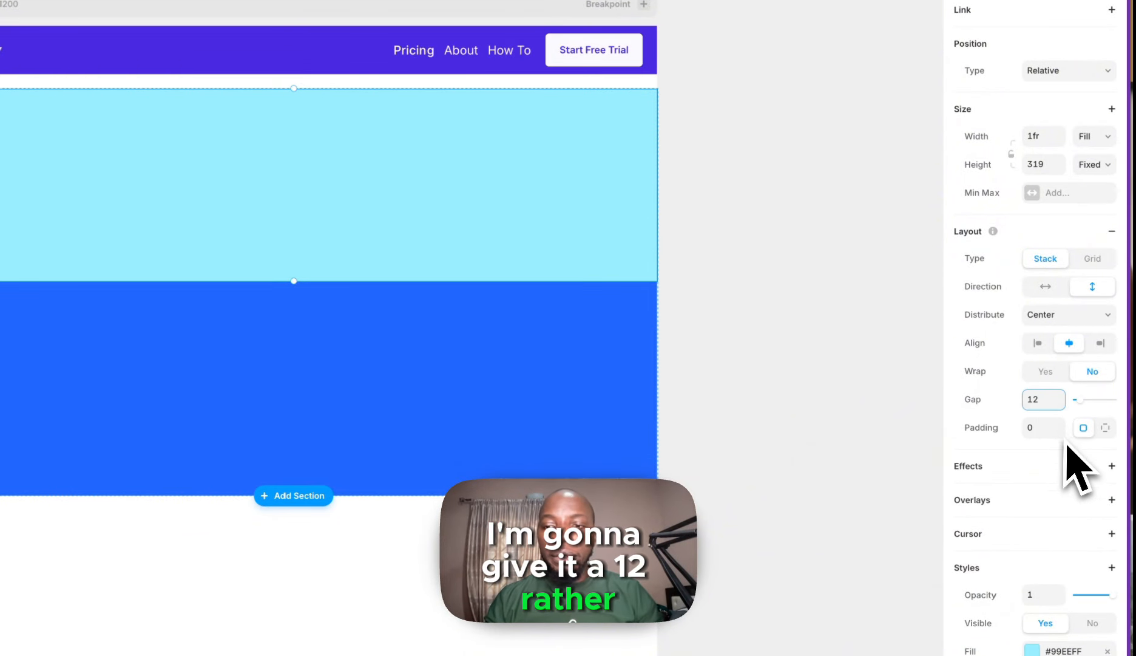
click(1044, 428)
text(24)
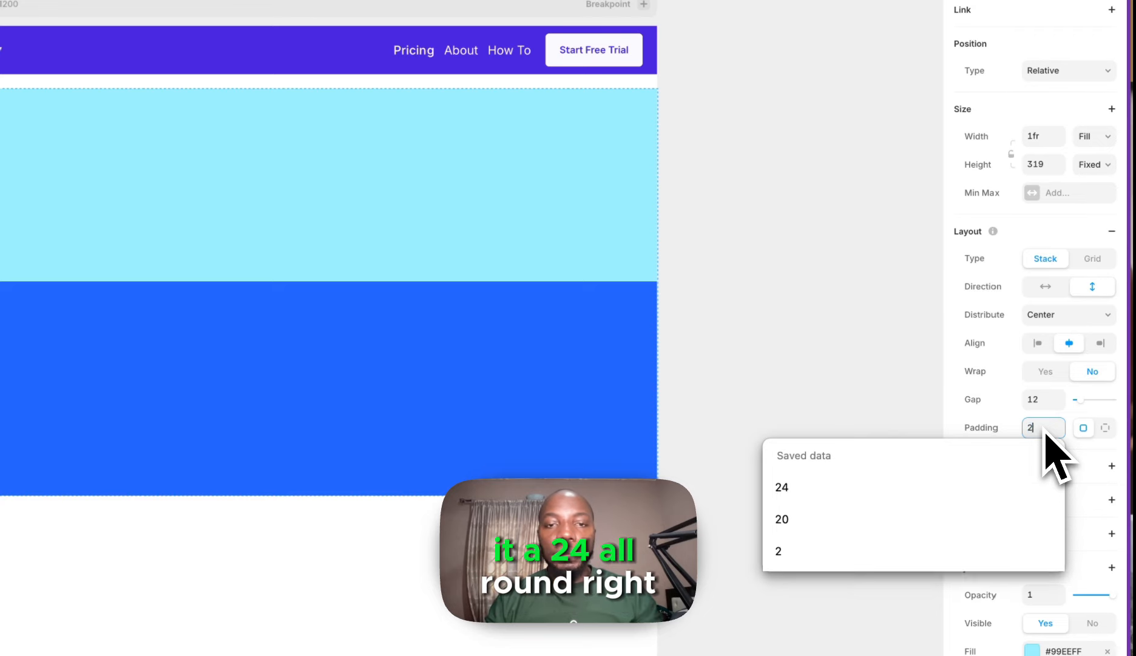
key(Return)
click(893, 338)
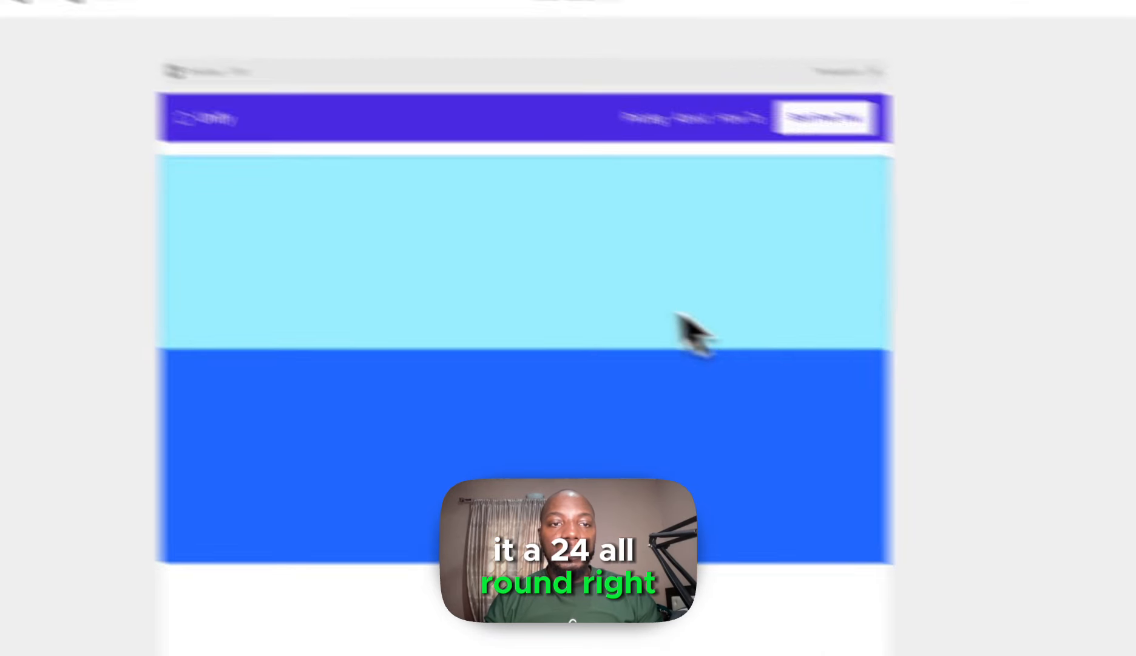
- Add a text element inside the light-blue stack and paste the copied headline "Into freelancing? Get paid fairly and on time"
click(331, 209)
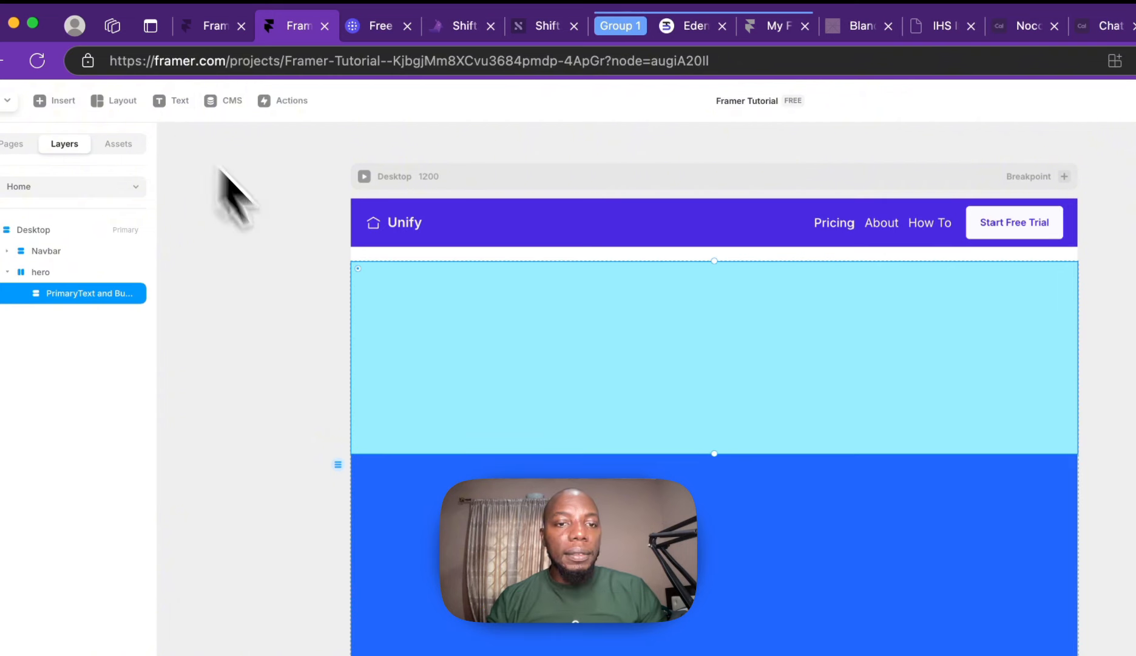
click(176, 101)
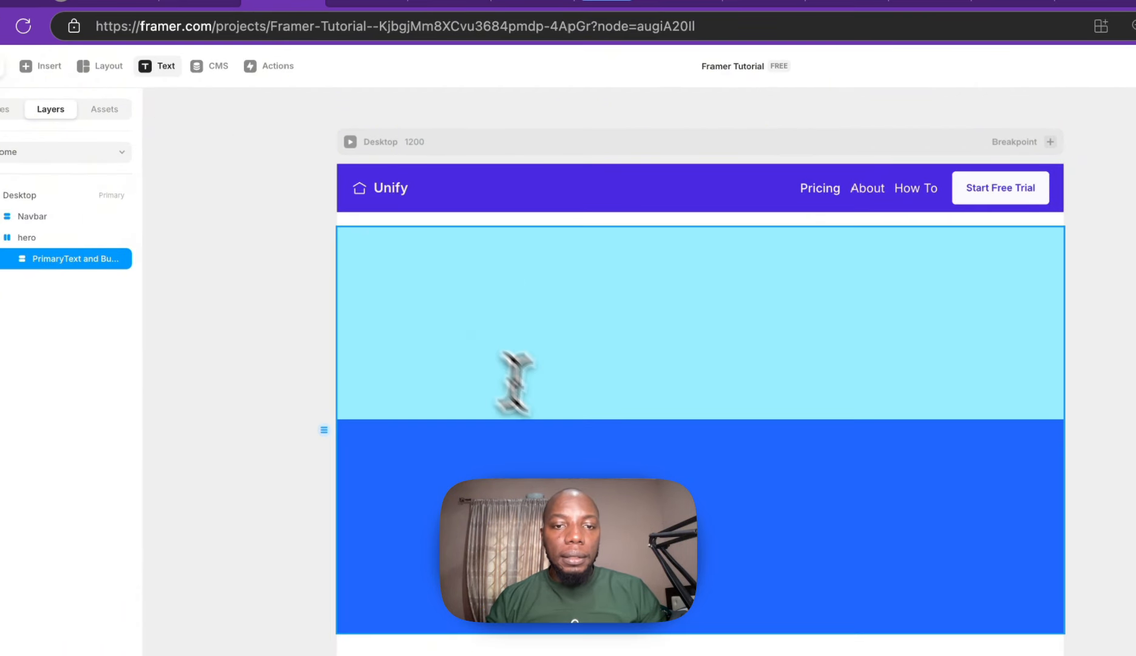
click(656, 315)
key(ctrl+v)
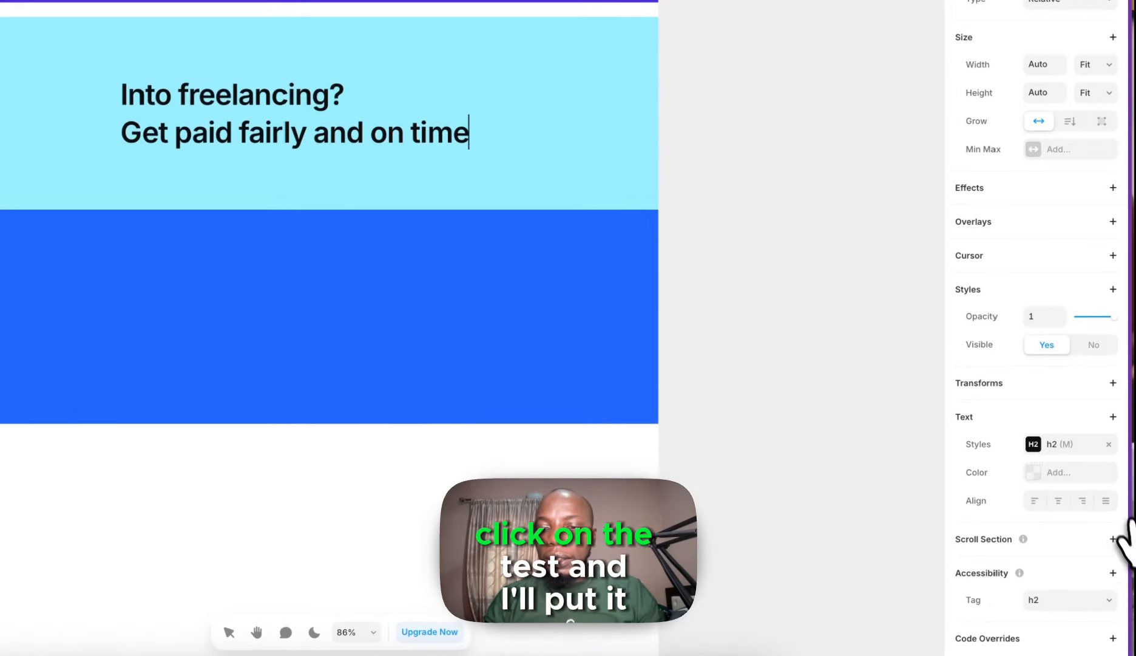
- Apply the h1 text style to the headline and centre its text
click(1058, 500)
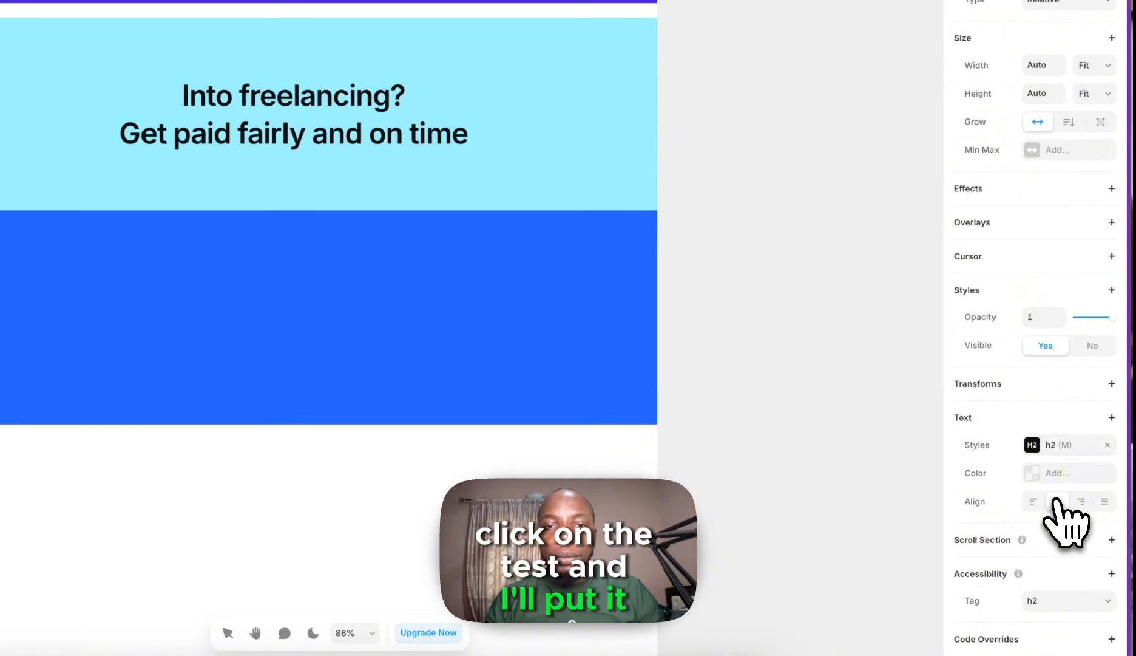
click(1068, 444)
click(849, 354)
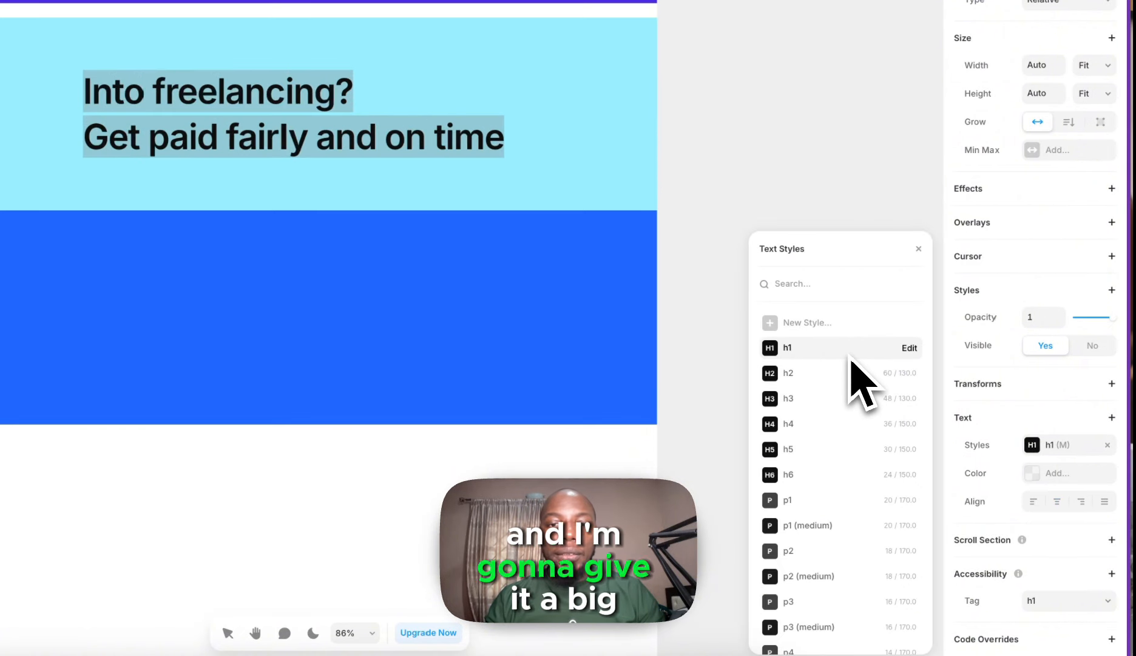
click(1057, 500)
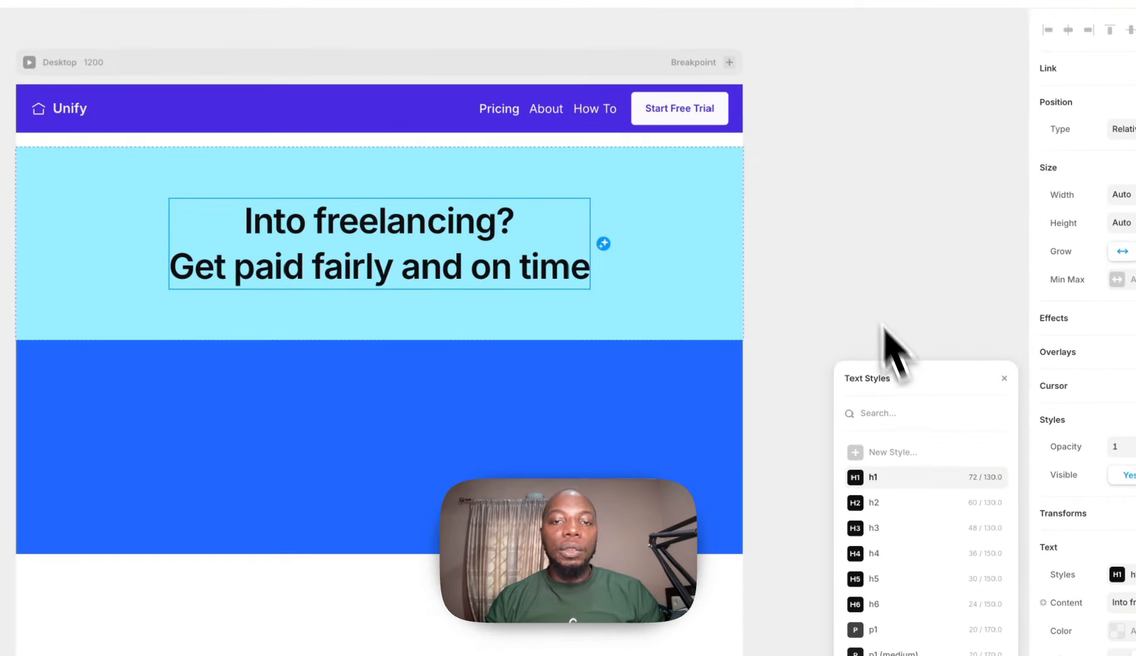
click(853, 258)
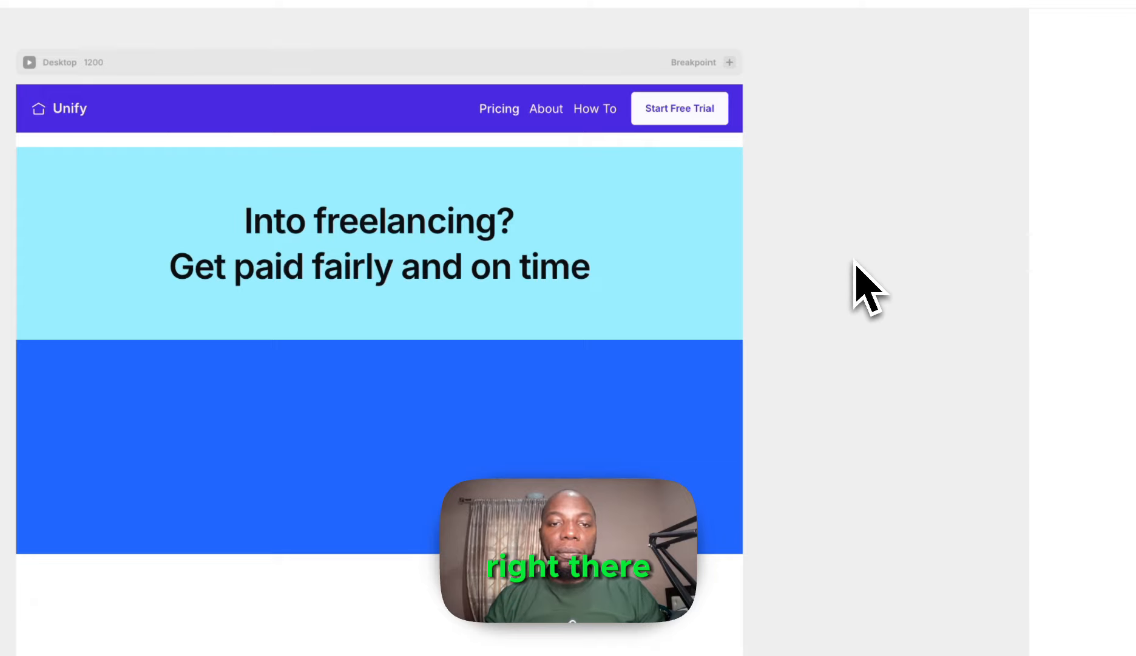
- Duplicate the headline text in the stack, and copy the paragraph below the headline on the Edens site
click(447, 243)
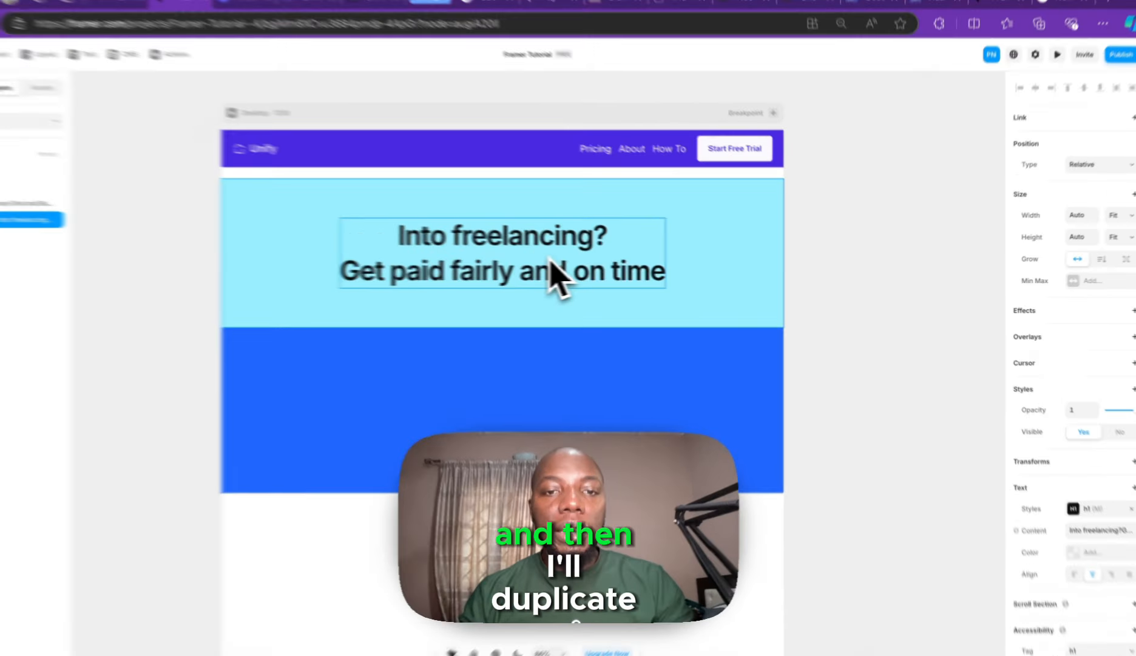
key(super+d)
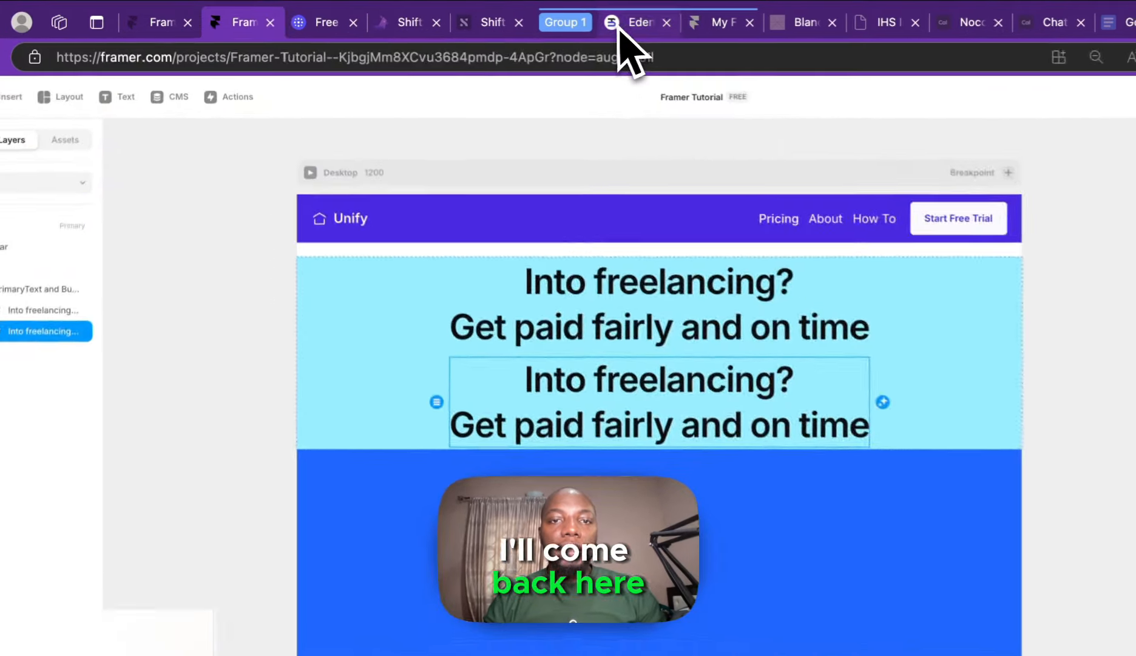
click(515, 19)
click(584, 315)
triple_click(601, 295)
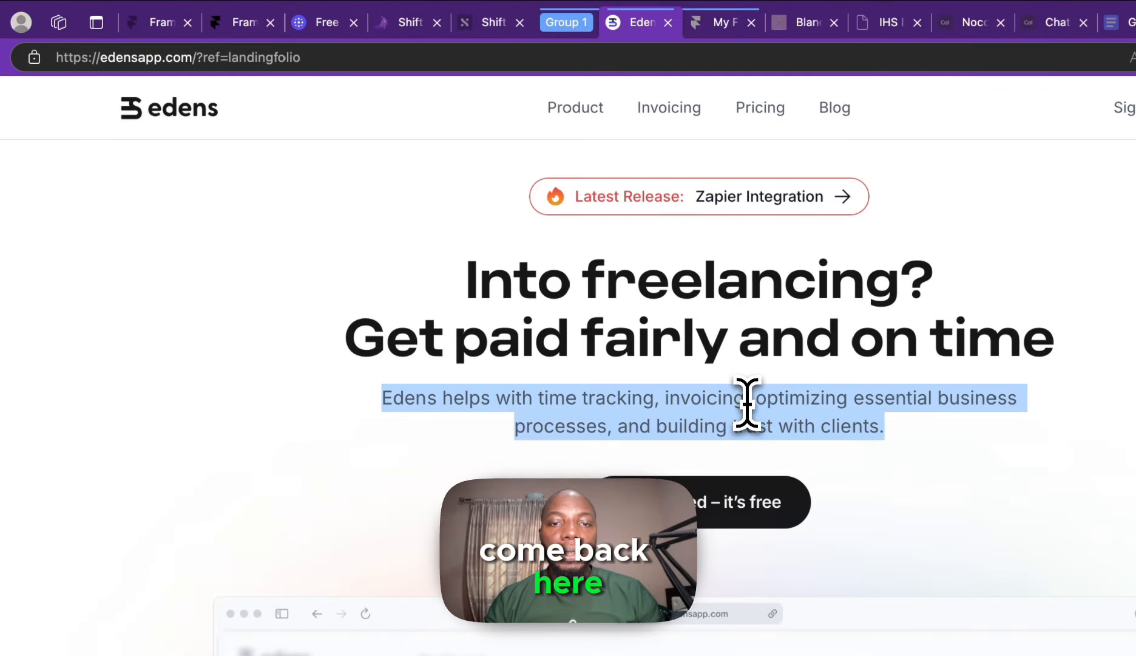
- Return to Framer and replace all text of the duplicated headline with the copied paragraph starting "Edens helps with time tracking"
click(237, 22)
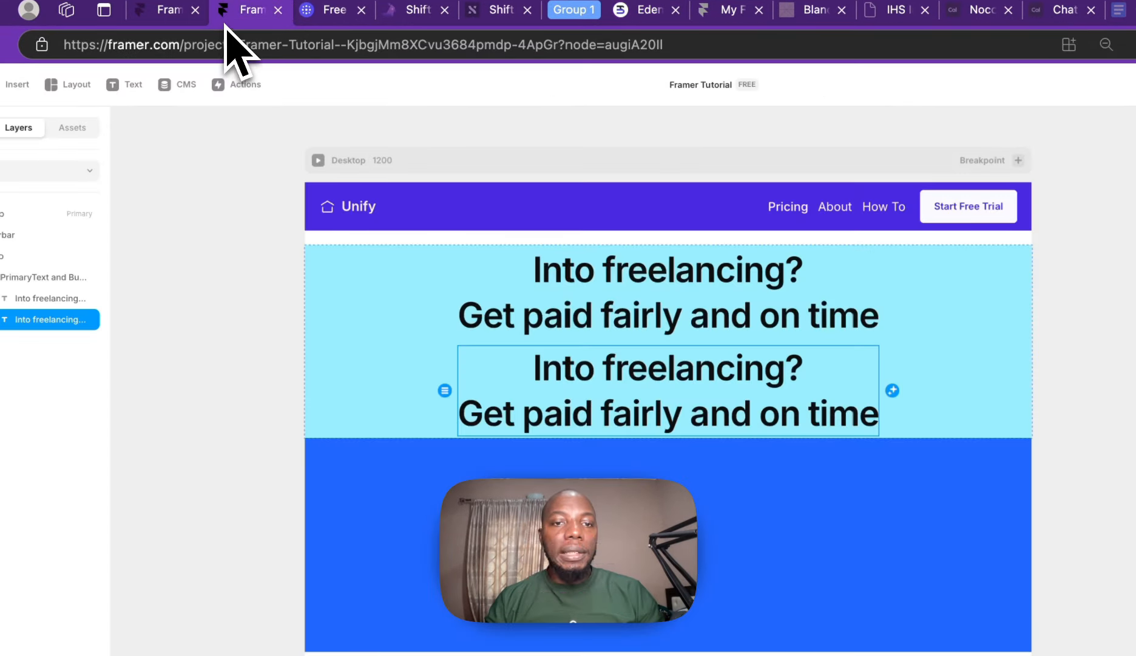
double_click(713, 399)
click(718, 413)
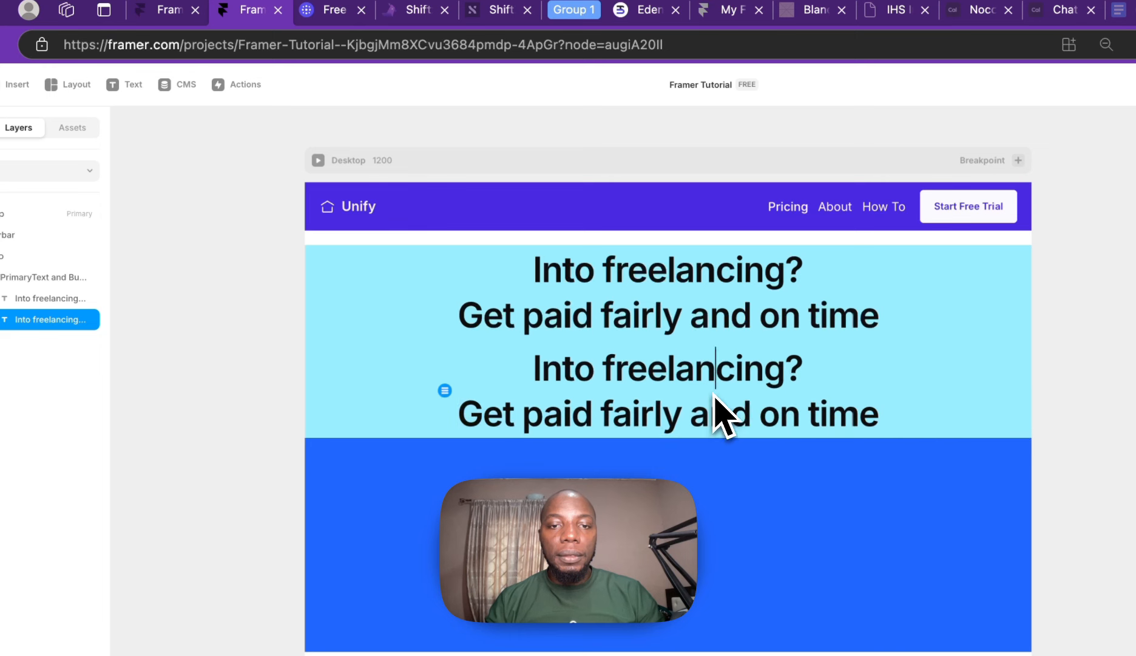
double_click(717, 390)
triple_click(716, 393)
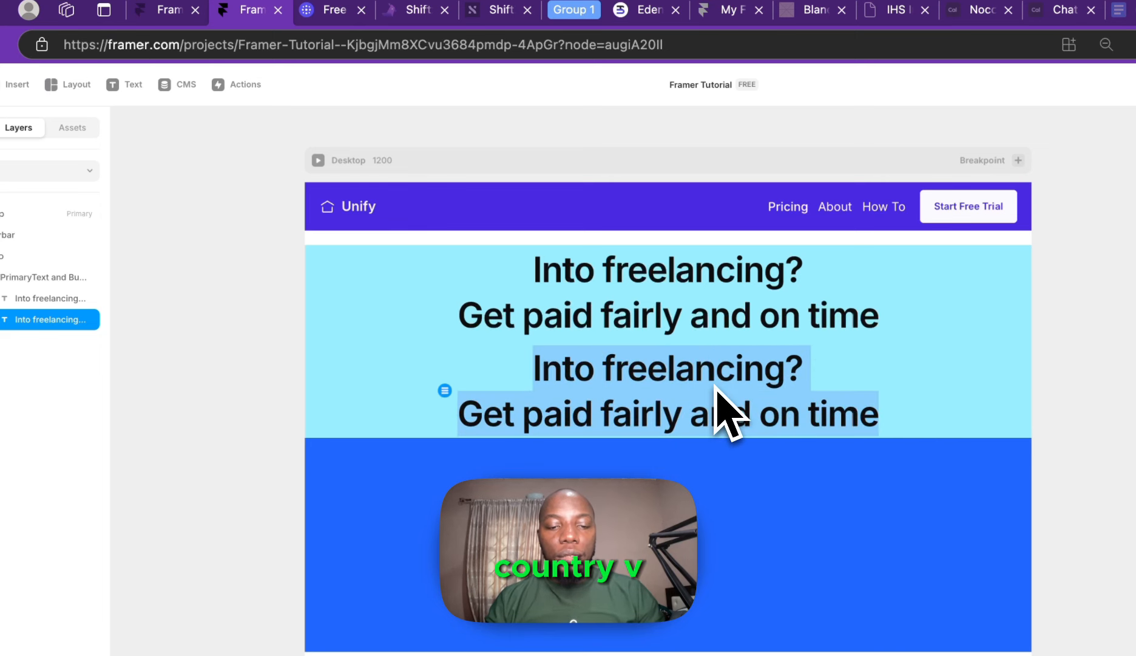
key(ctrl+v)
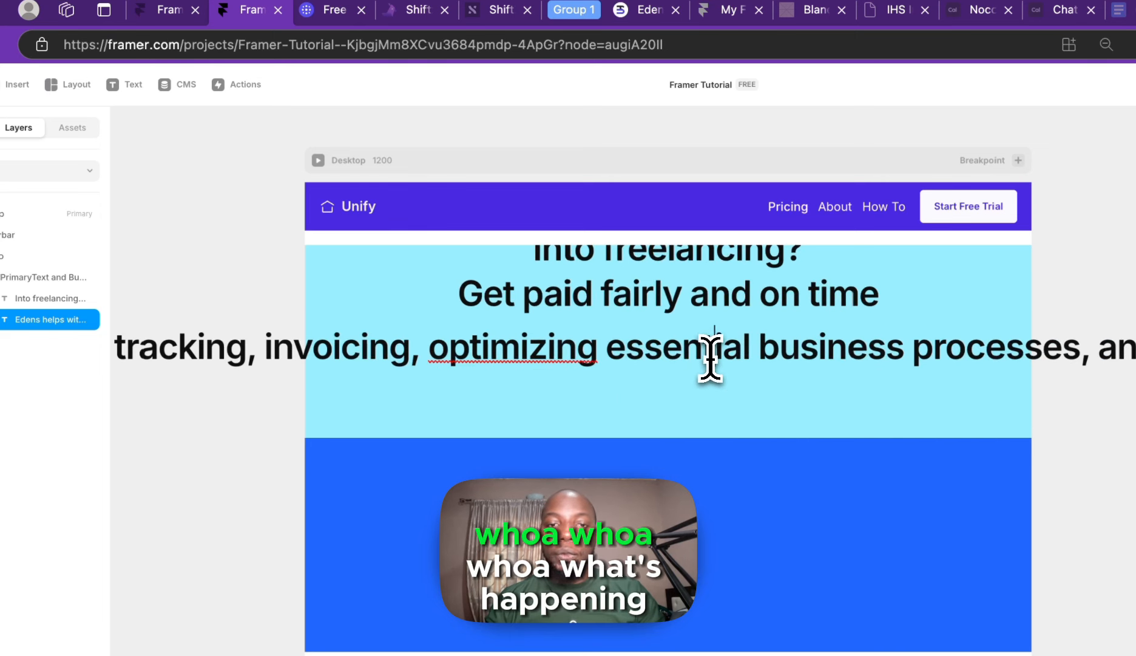
- Apply the p1 text style to the whole pasted paragraph below the headline
triple_click(723, 371)
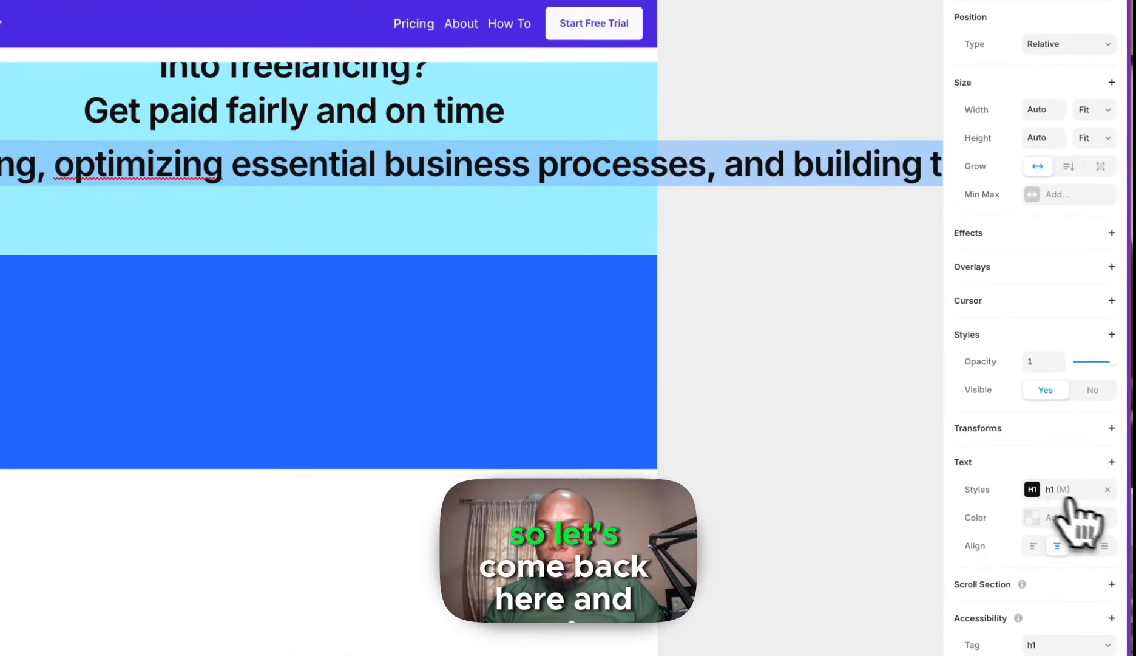
click(1067, 496)
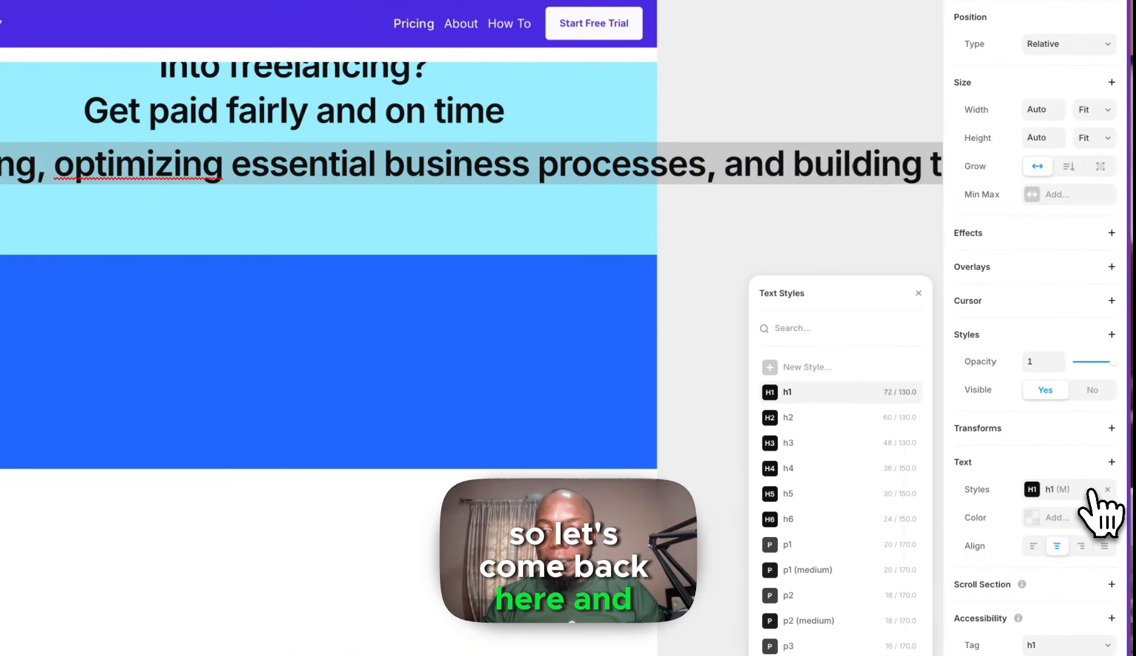
click(828, 544)
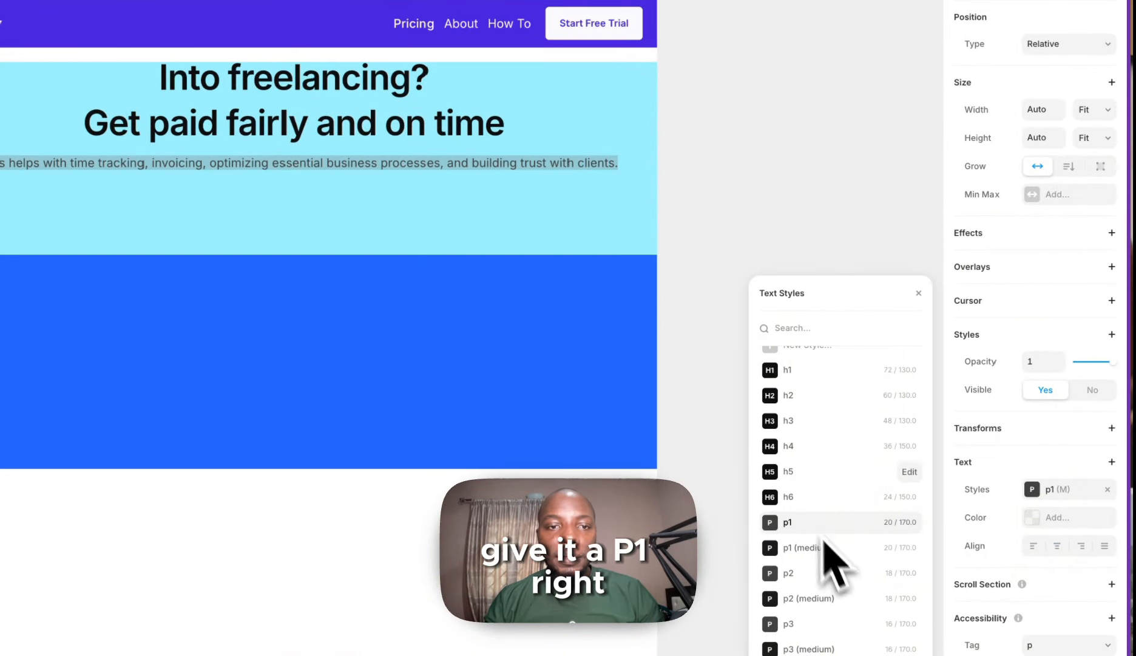
- Set the supporting paragraph's width to fill its parent stack, undoing a trial switch to fixed-width growth along the way
key(Escape)
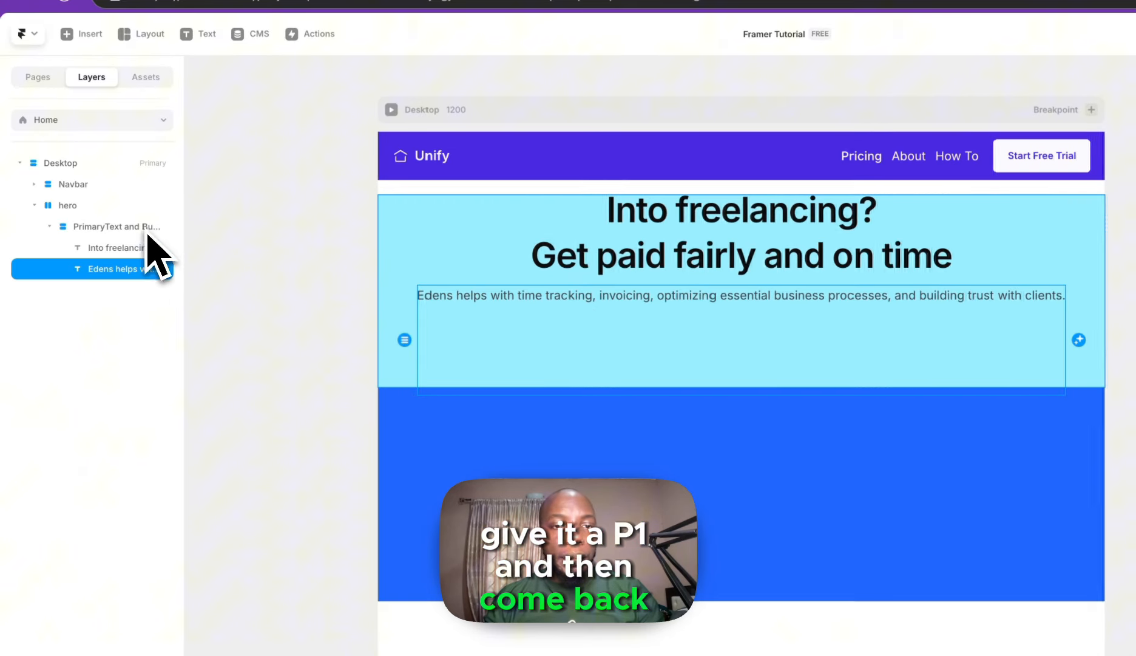
click(145, 230)
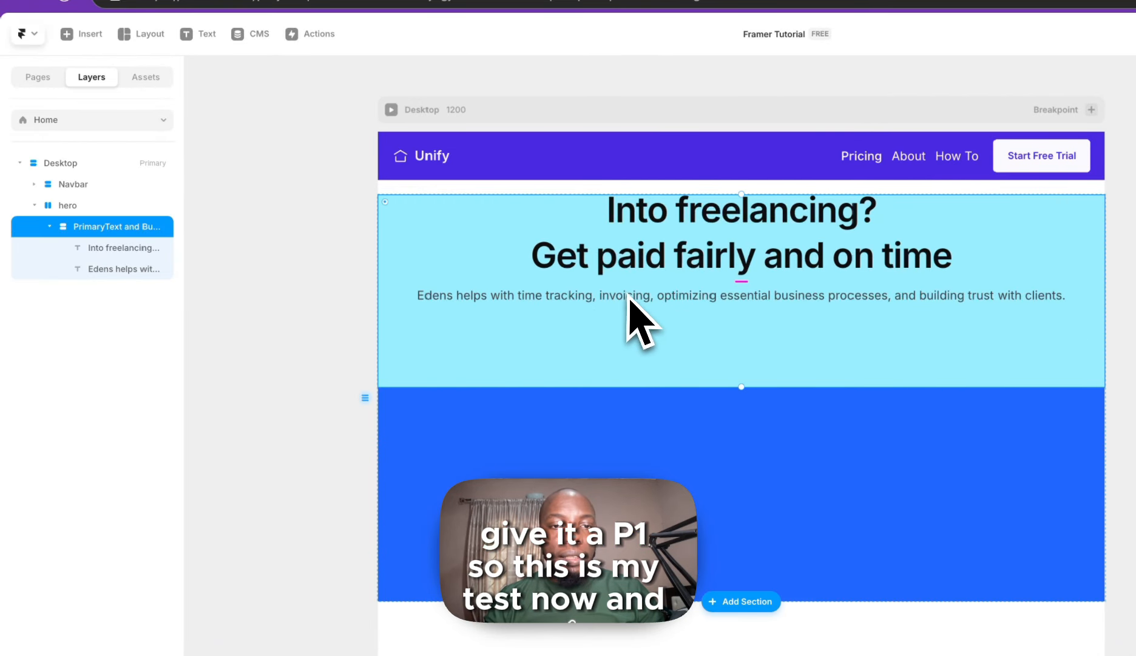
click(140, 269)
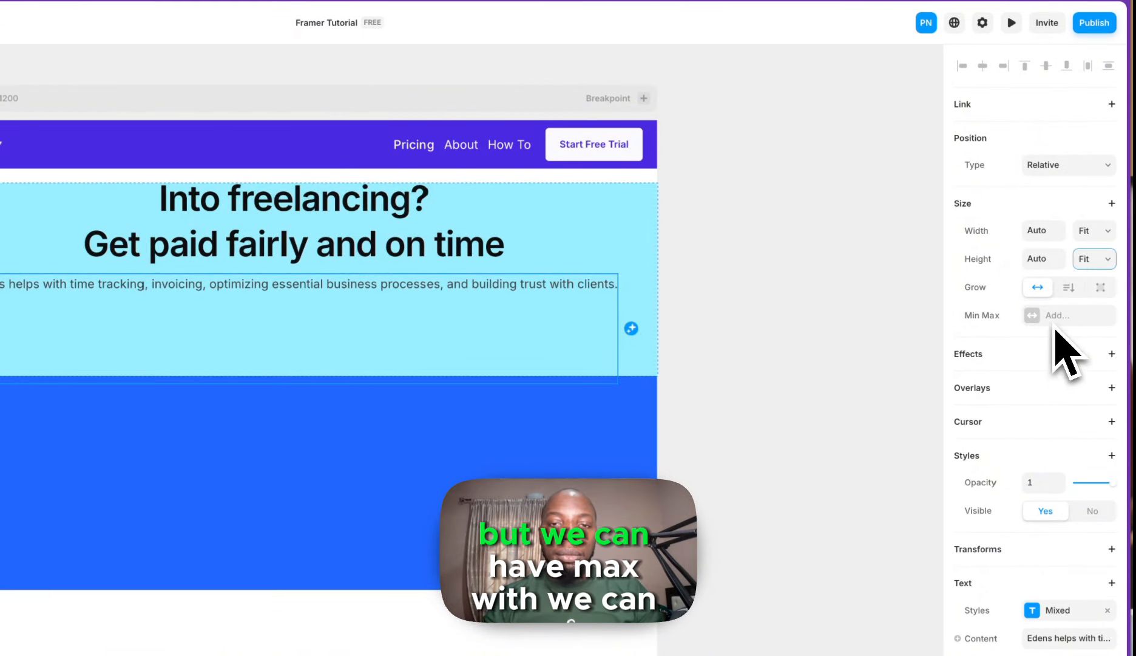
click(1068, 288)
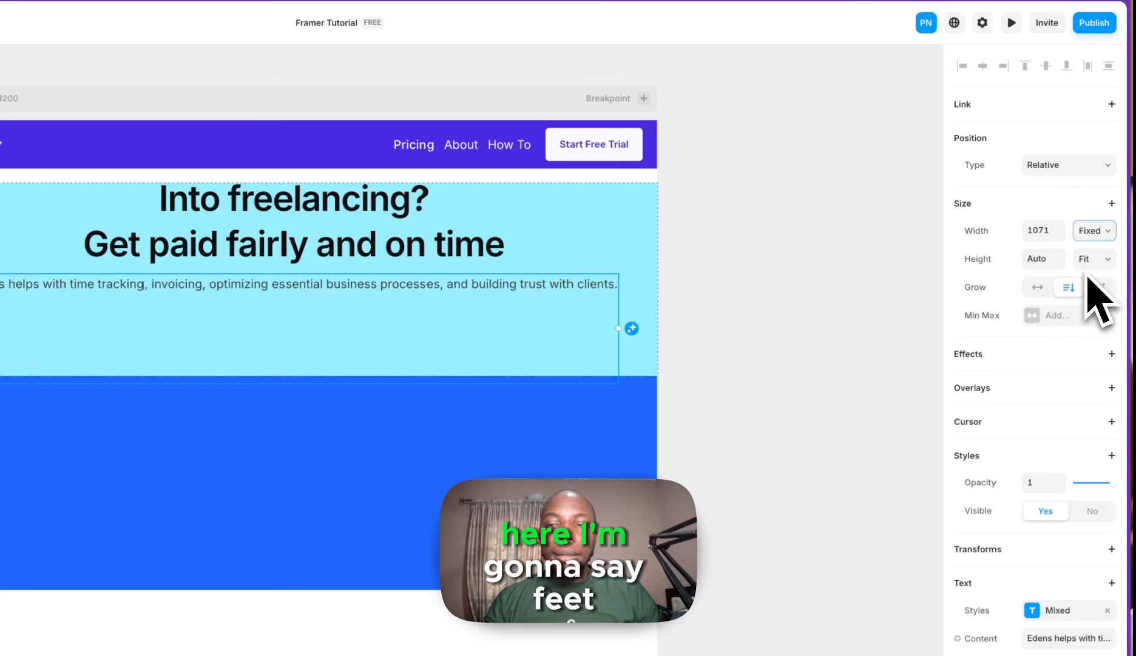
key(ctrl+z)
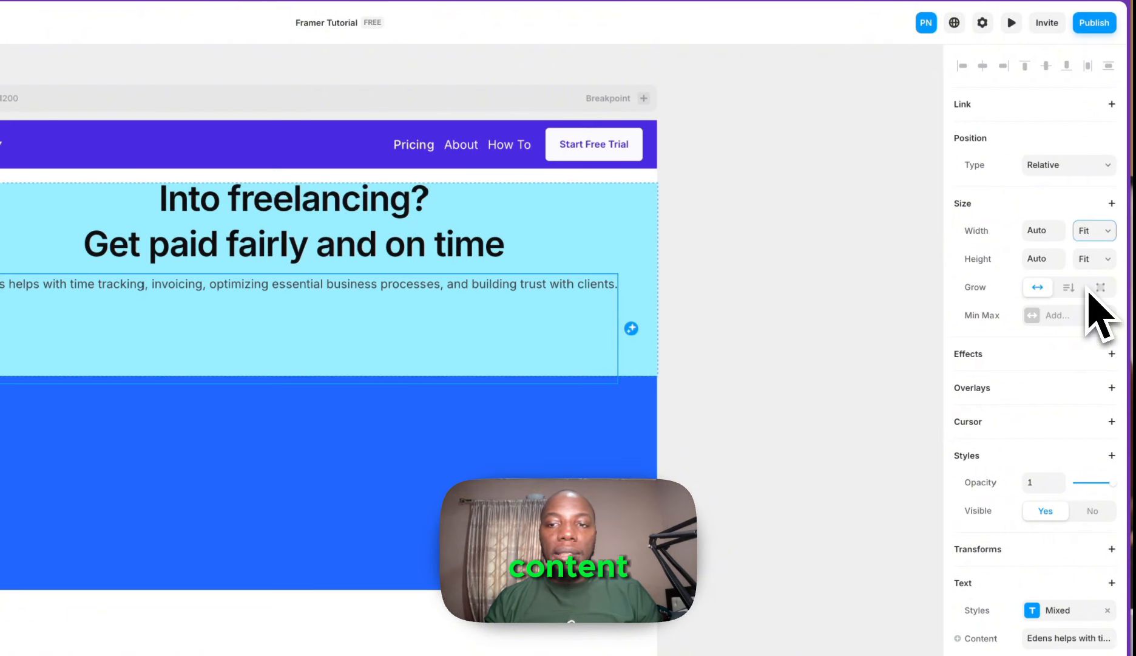
click(1094, 214)
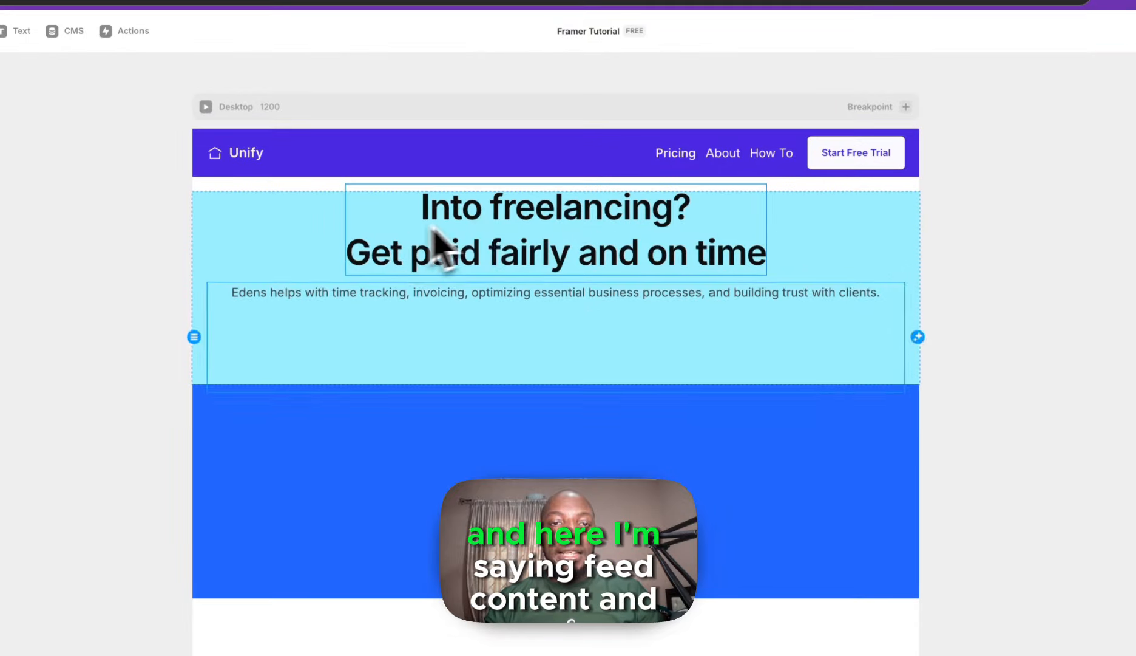
- Set the height of the stack holding the headline and paragraph to Fit
click(438, 243)
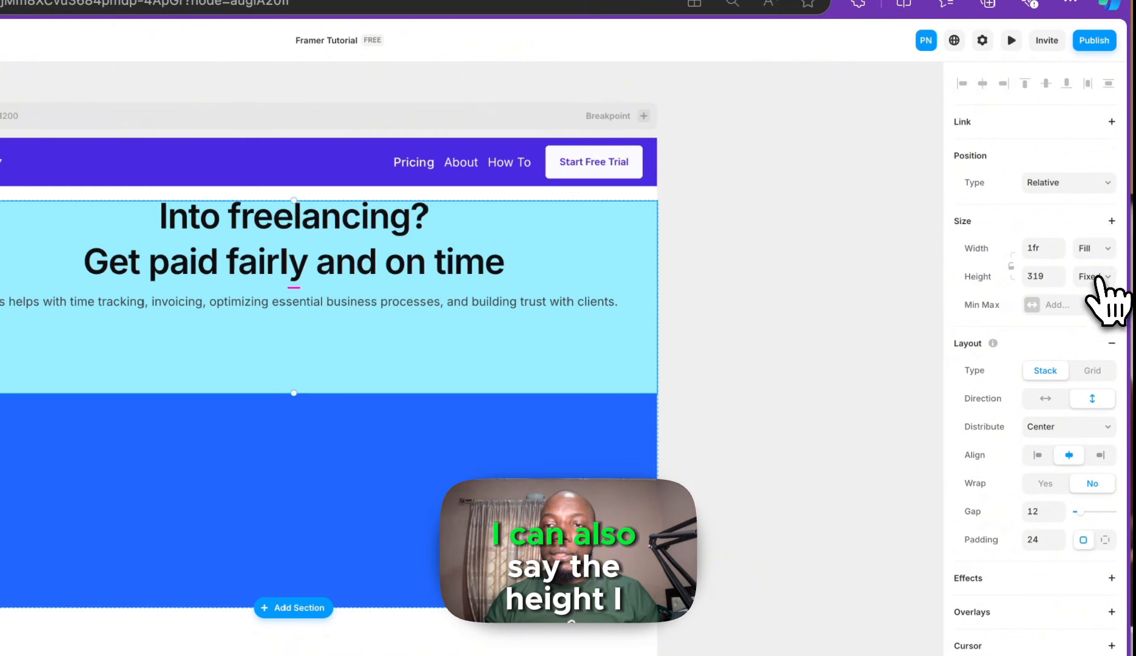
click(1093, 341)
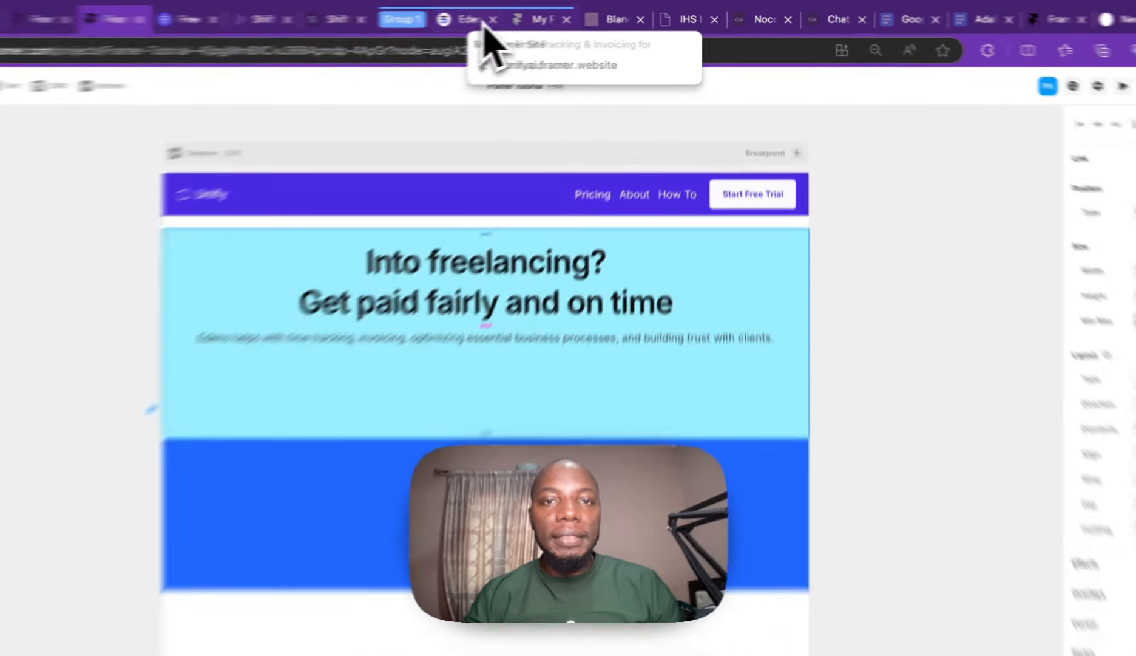
- Look at how wide the hero text runs on the reference template site and return to the Framer project
click(575, 19)
click(827, 428)
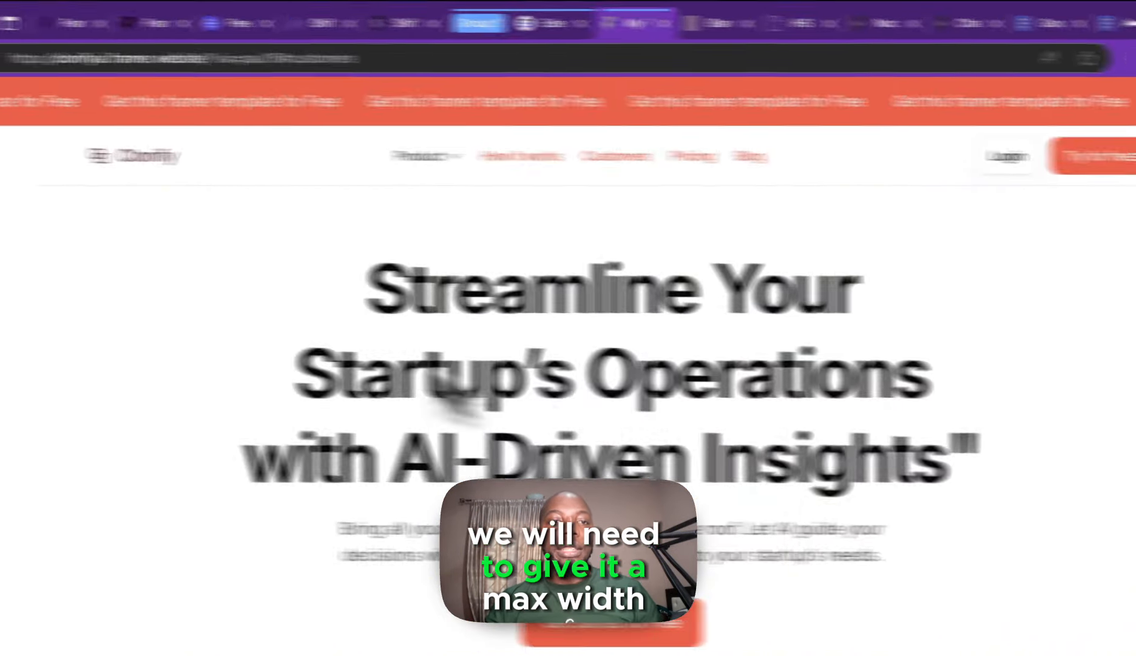
click(236, 26)
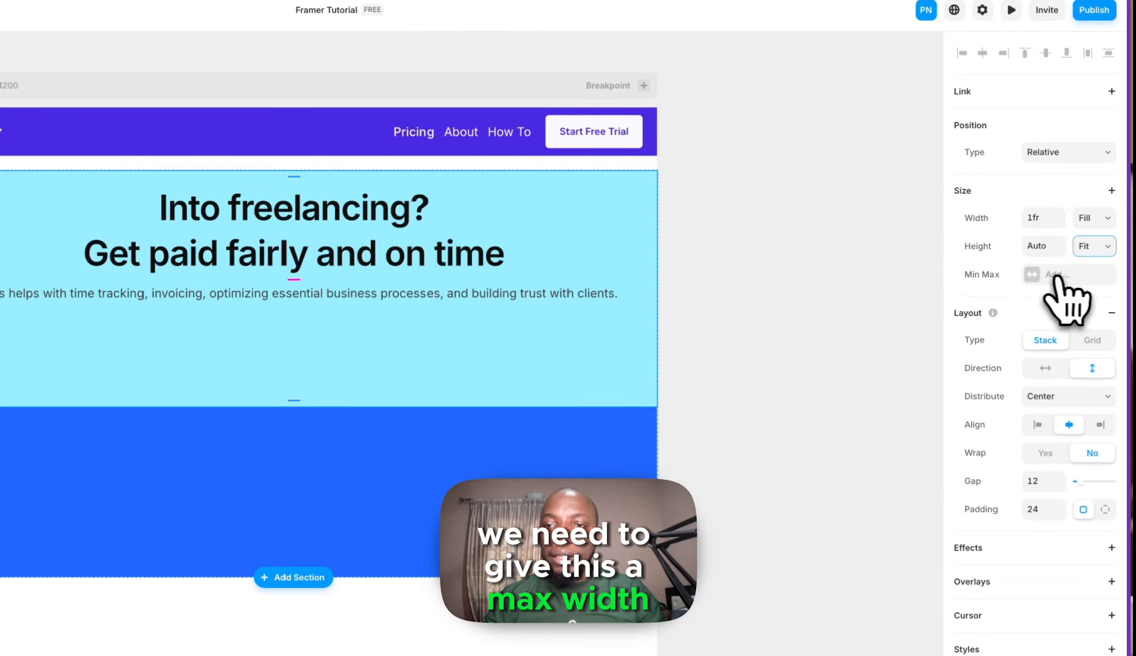
- Limit the primary text stack's maximum width to 70% and set the hero section's distribution to Center
click(1045, 274)
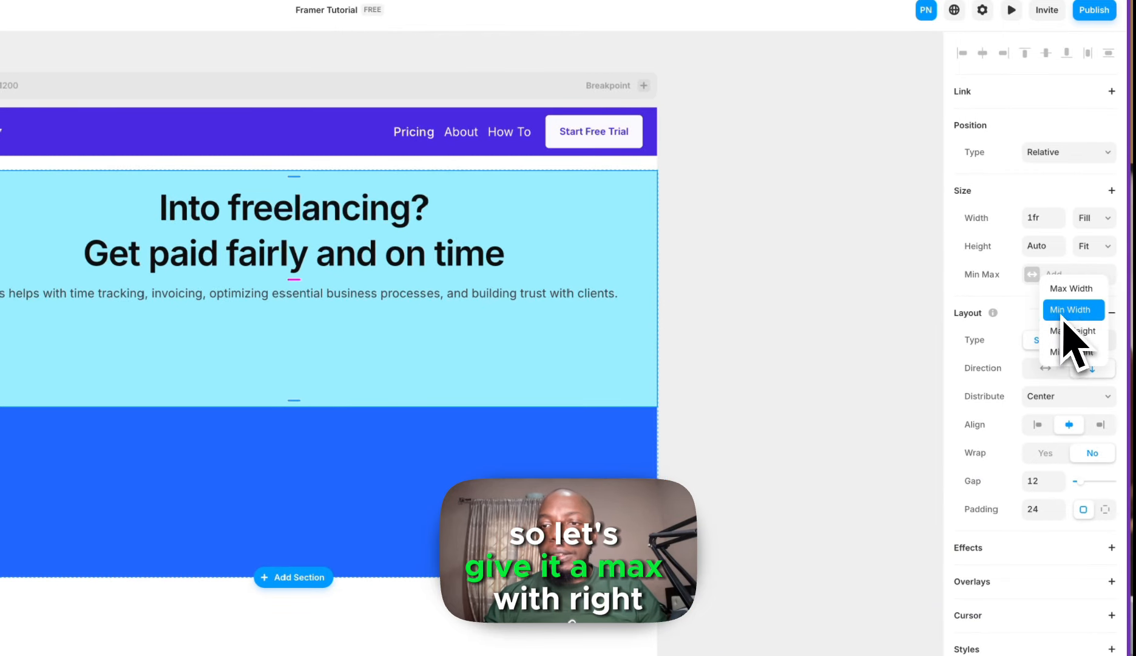
click(1088, 291)
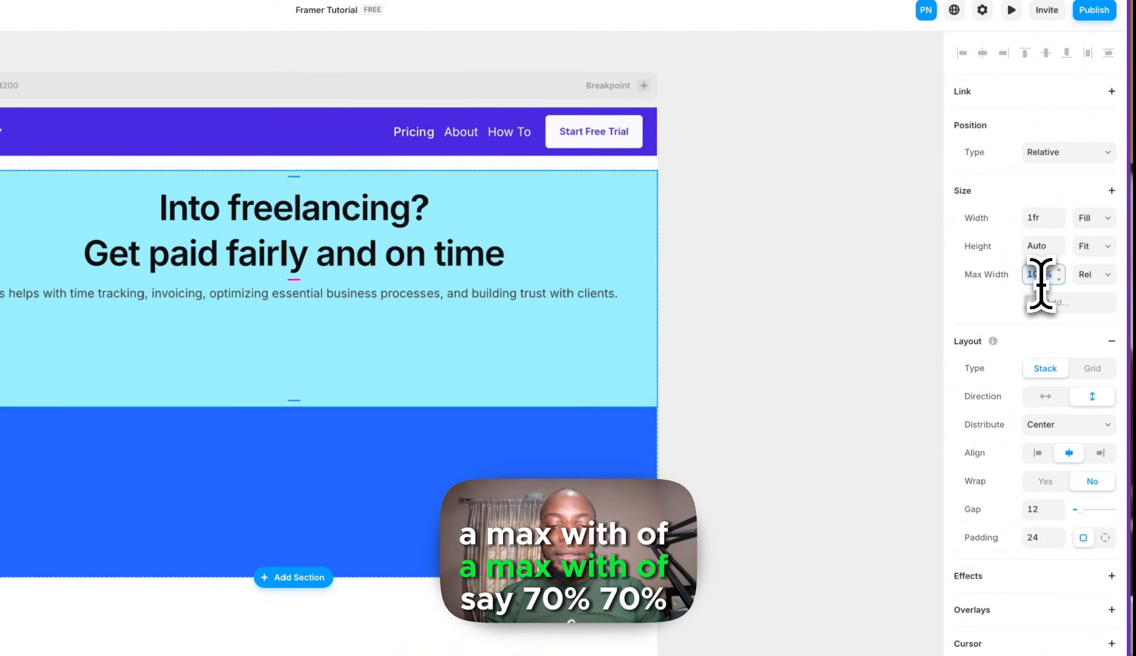
key(Return)
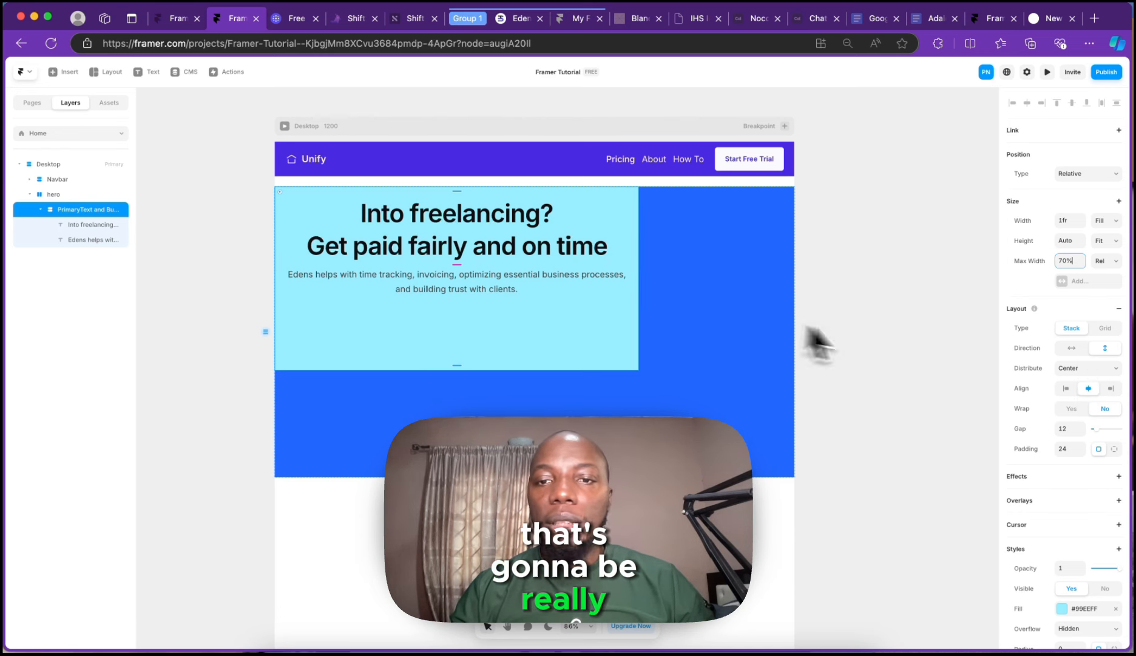
click(60, 194)
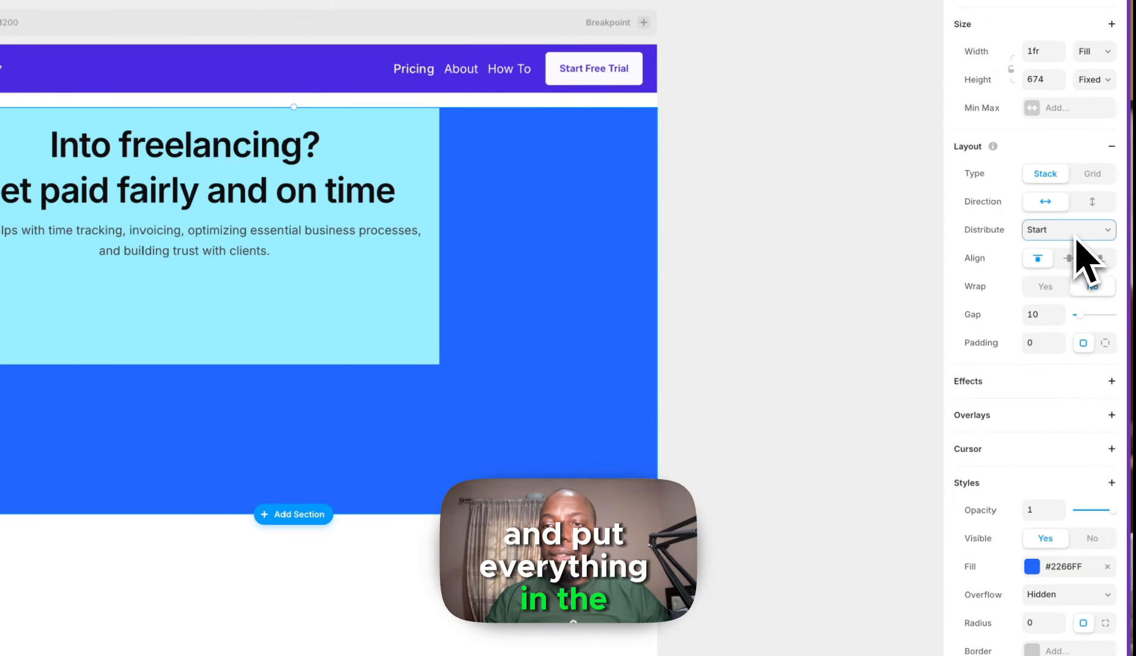
click(1064, 266)
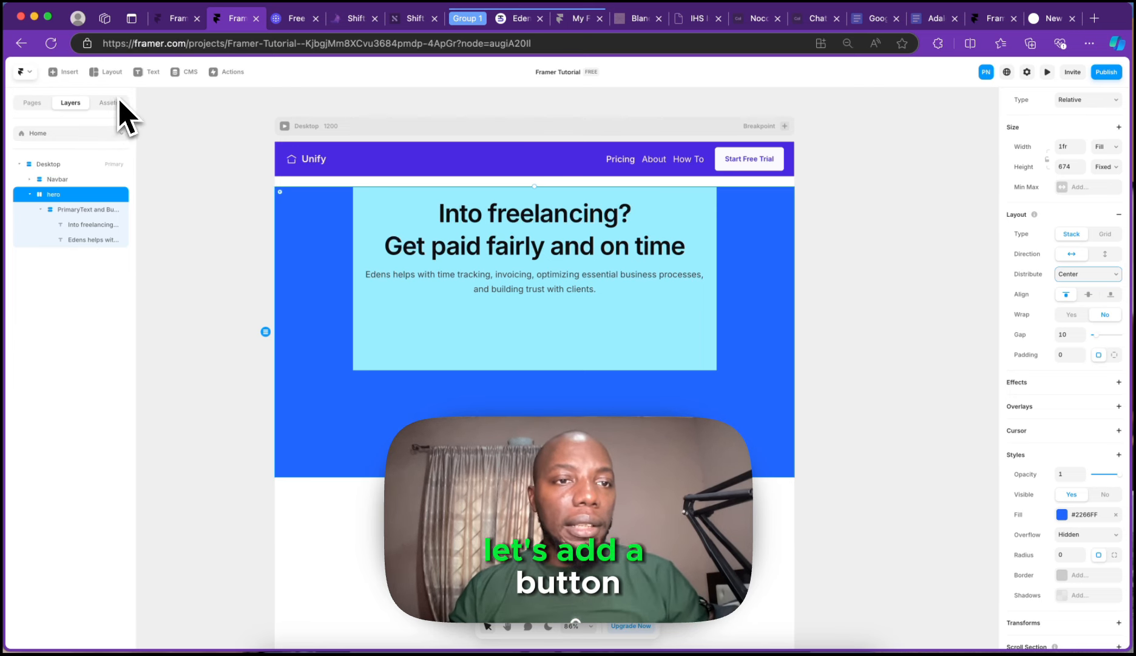
- Draw a button frame about 332 by 79 below the paragraph inside the primary text stack
click(118, 78)
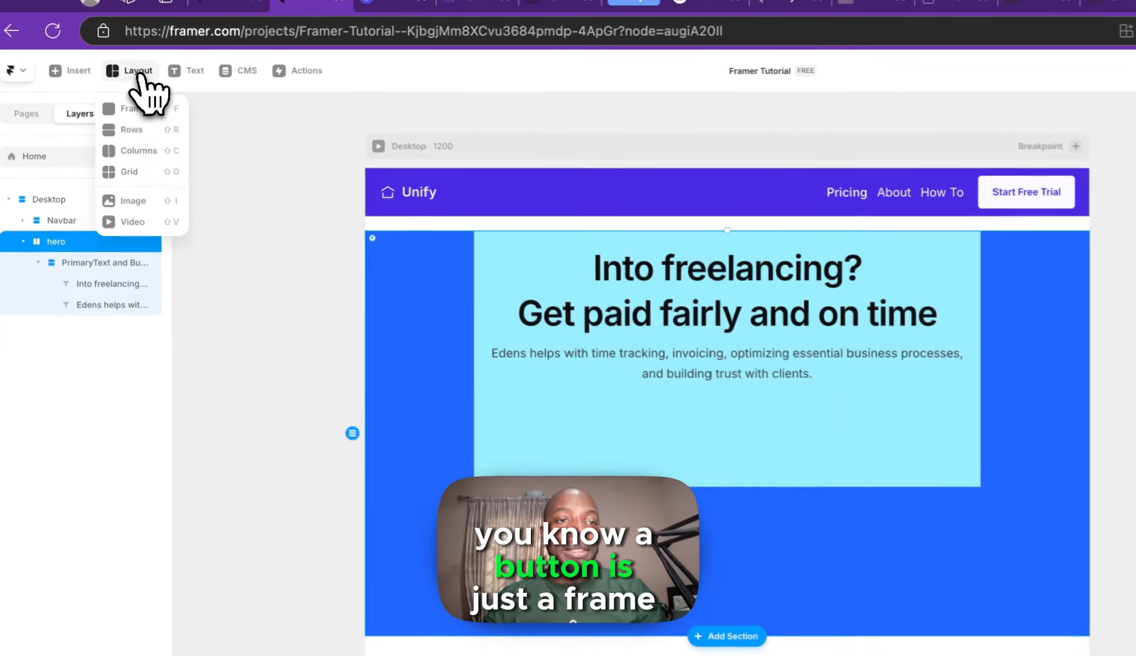
click(112, 98)
drag(475, 309, 605, 339)
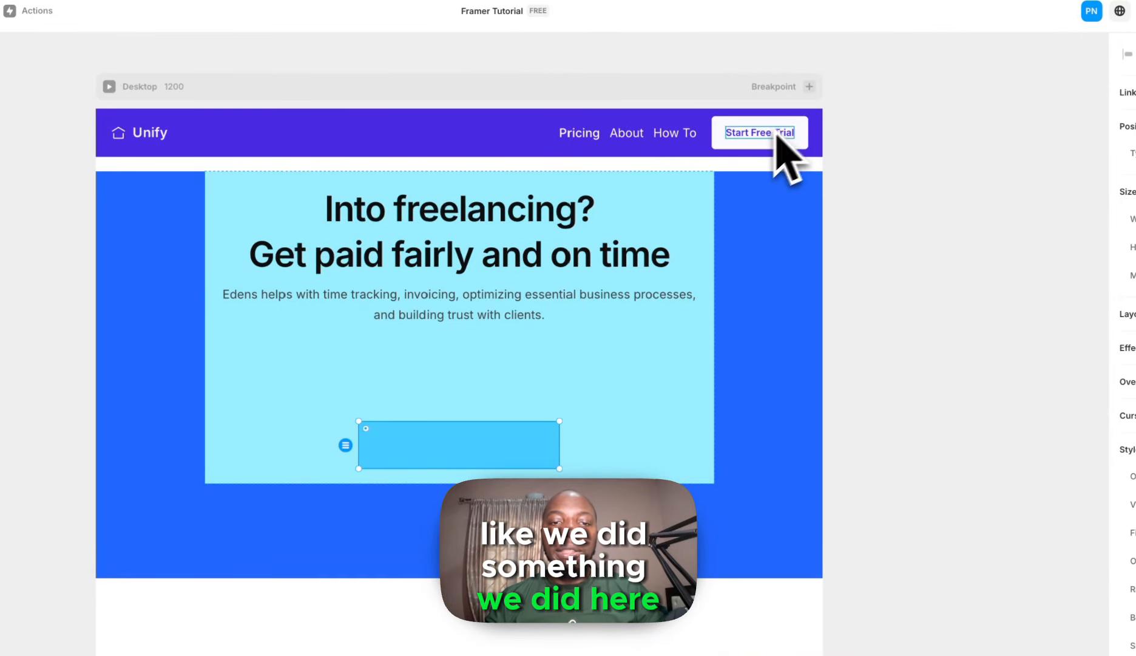
- Add the text "Start Free Trial" inside the new button frame
key(t)
click(456, 443)
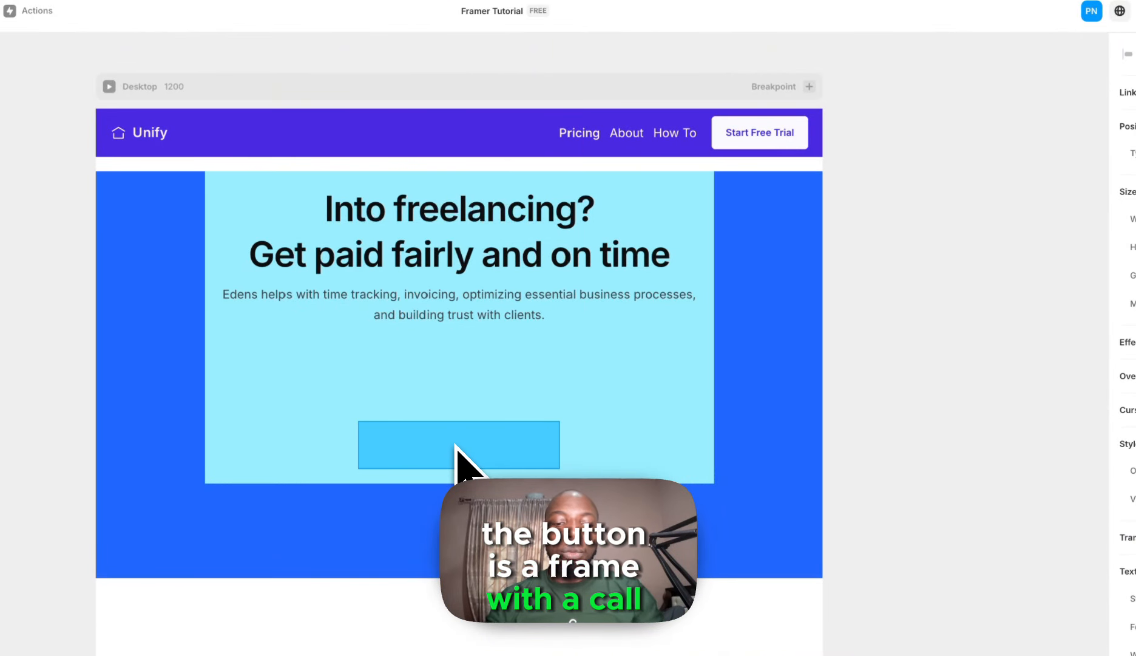
text(S)
text(tar)
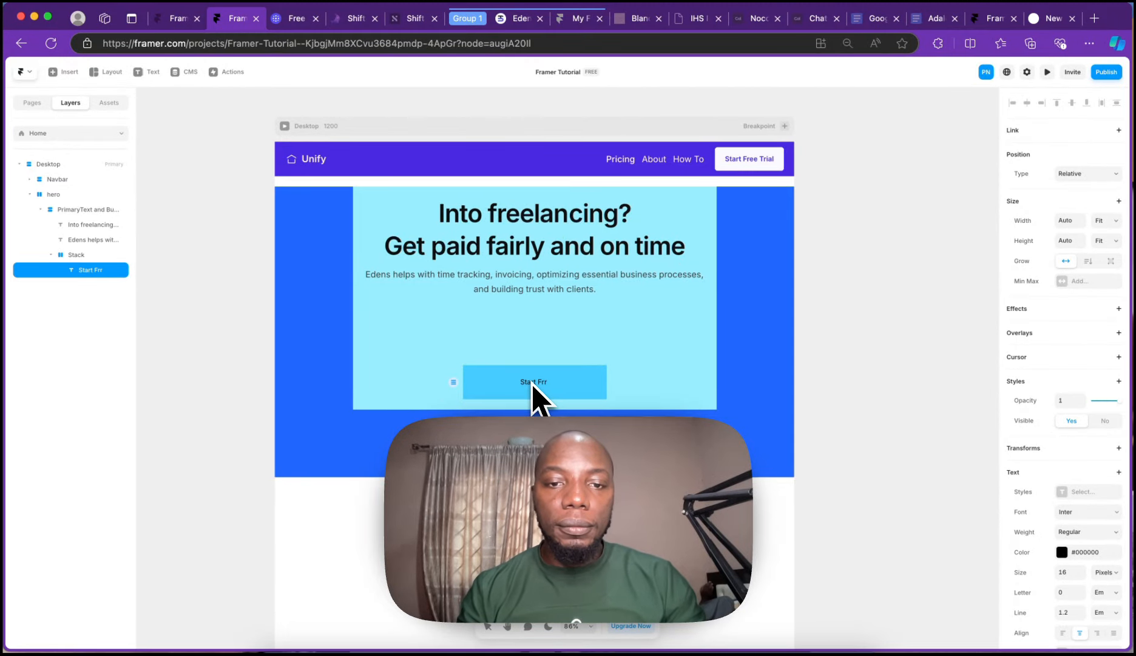
text(t Free Trial)
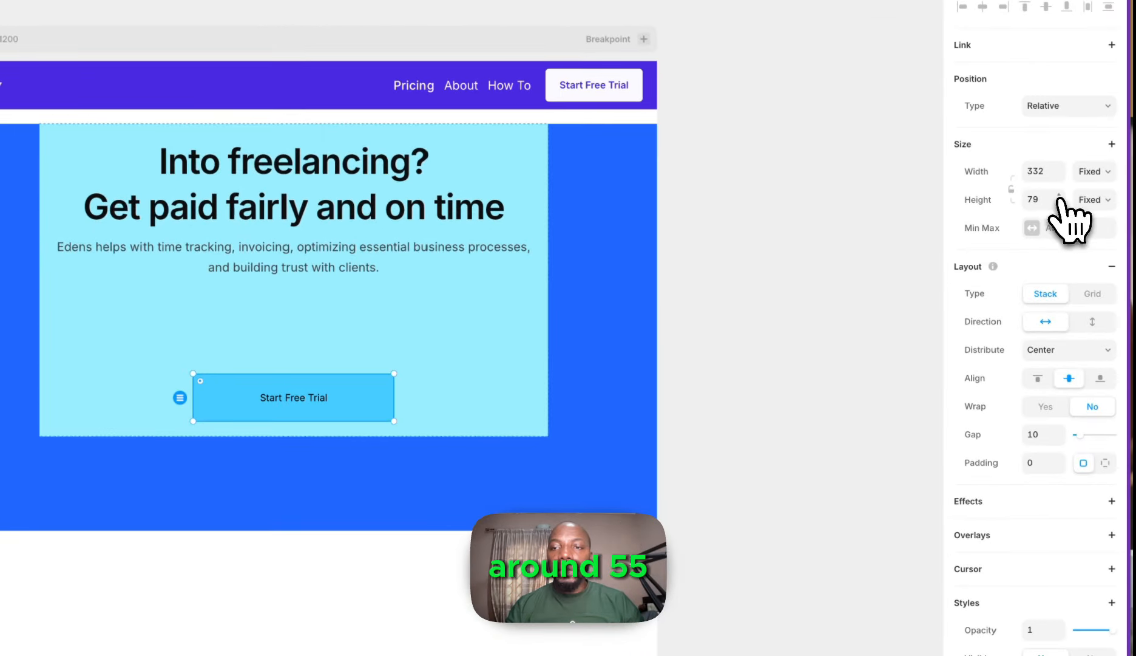
- Set the button frame's height to 55 and its width to Fit
click(1060, 195)
click(1044, 199)
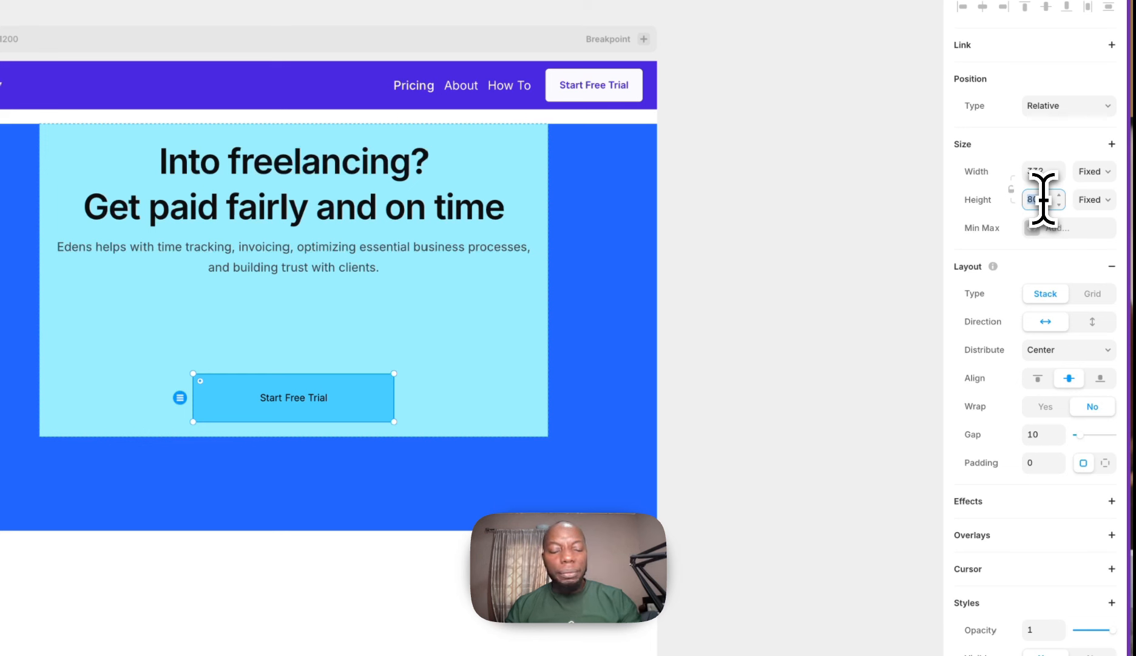
text(55)
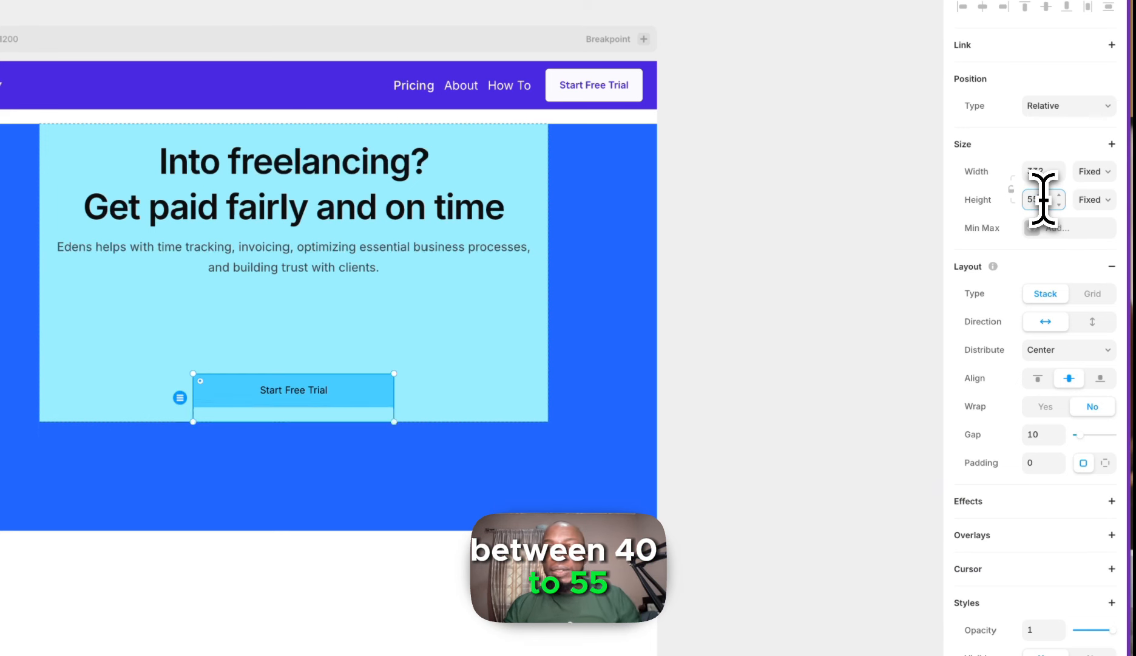
click(1032, 171)
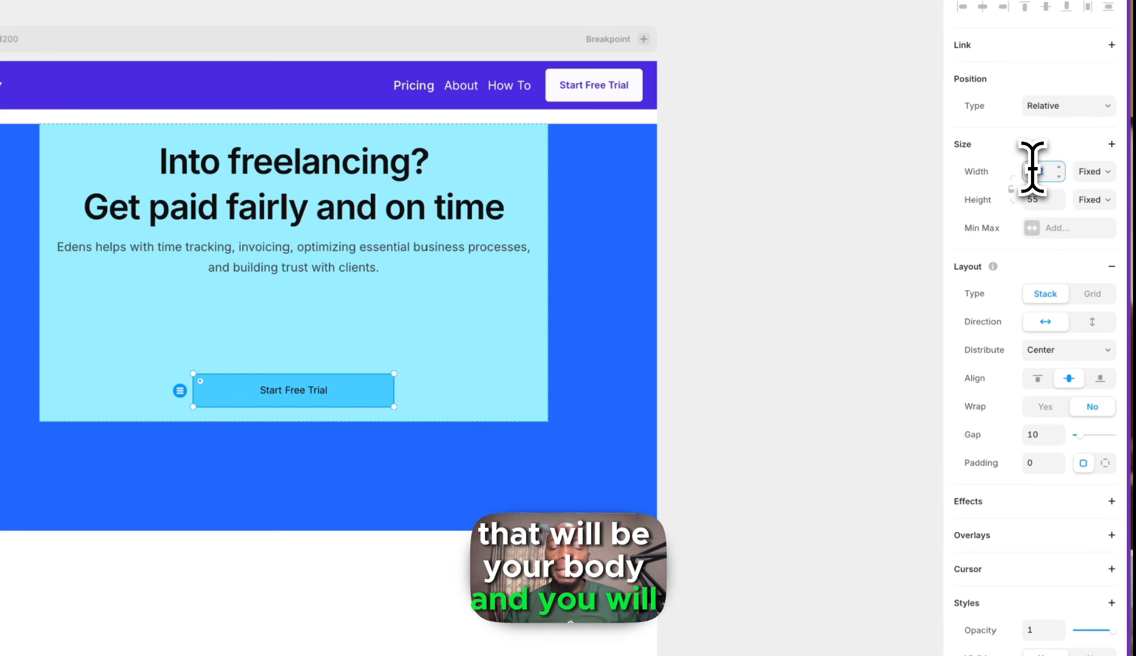
click(1093, 176)
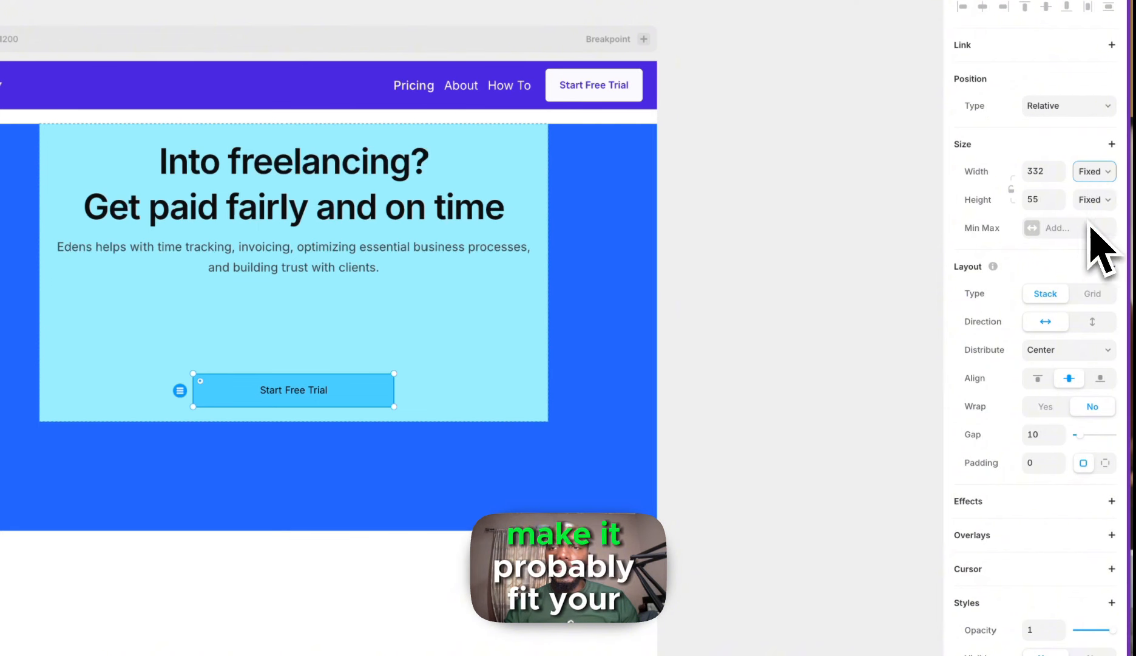
click(1091, 237)
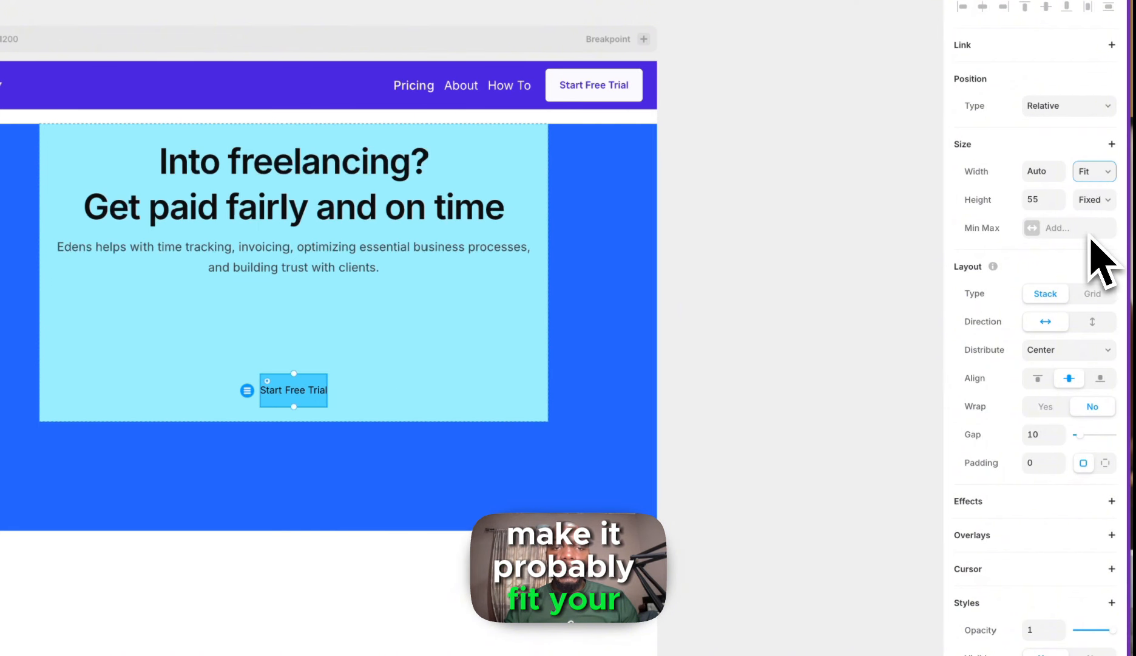
- Switch the button to individual side padding and set its right and left padding to 24
click(1044, 464)
click(1105, 463)
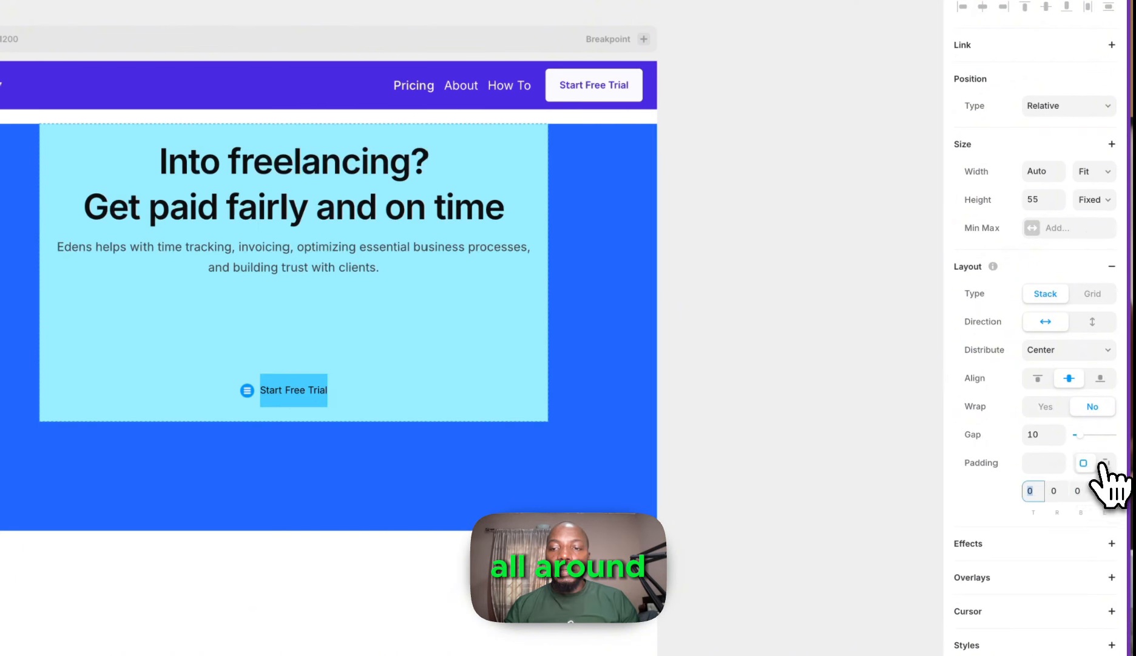
click(1055, 491)
text(24)
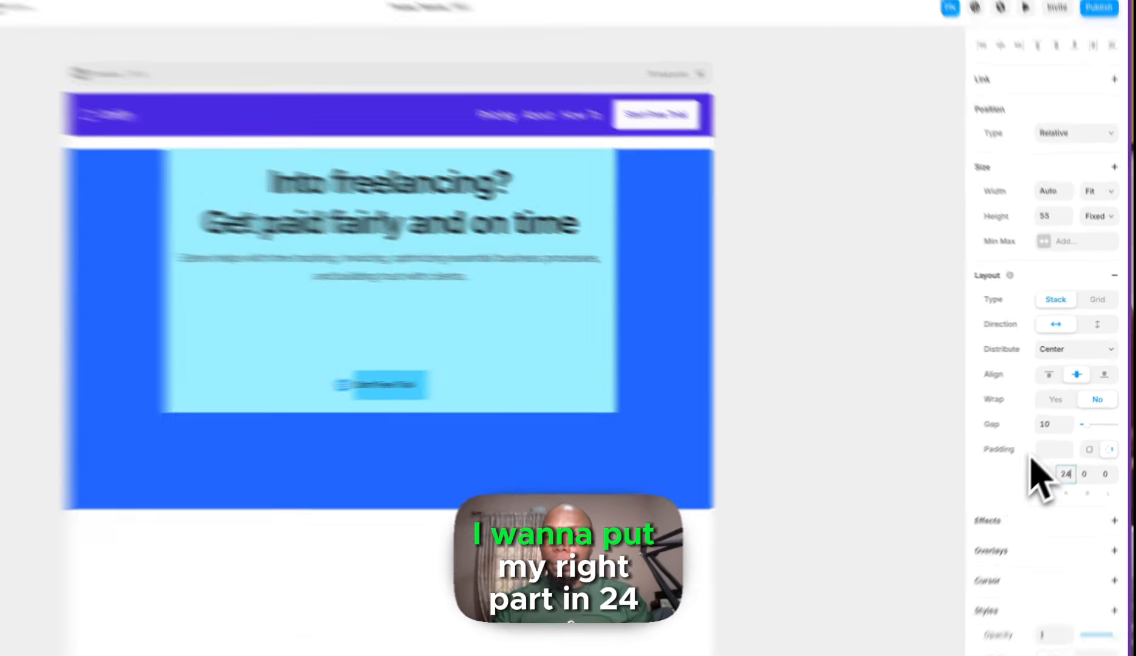
key(Tab)
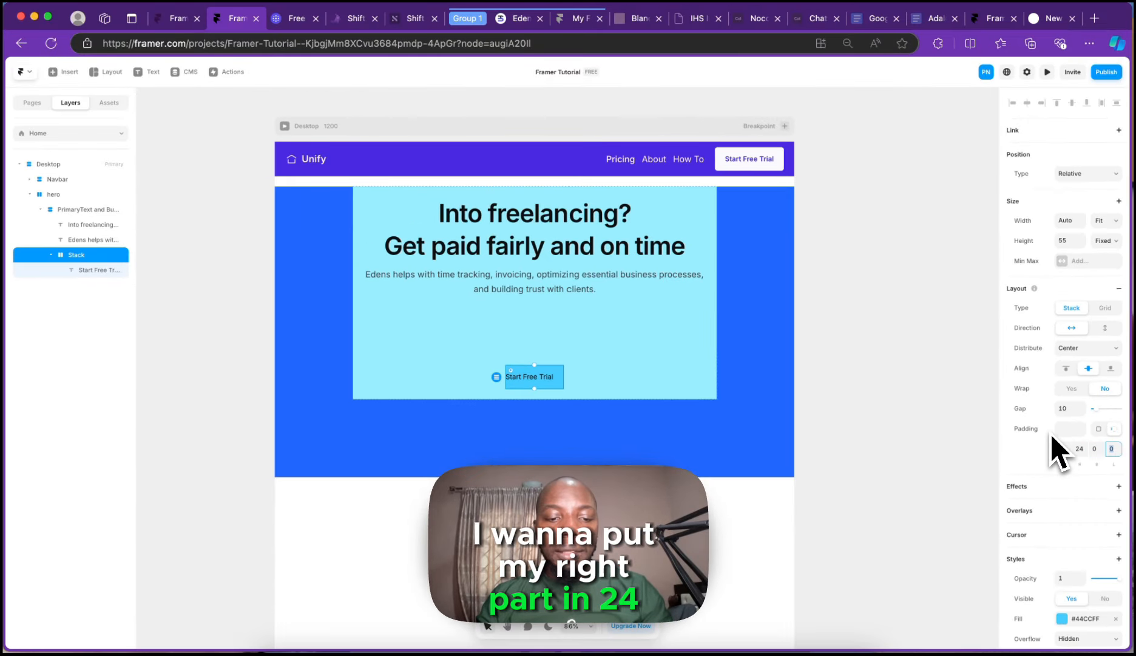
text(24)
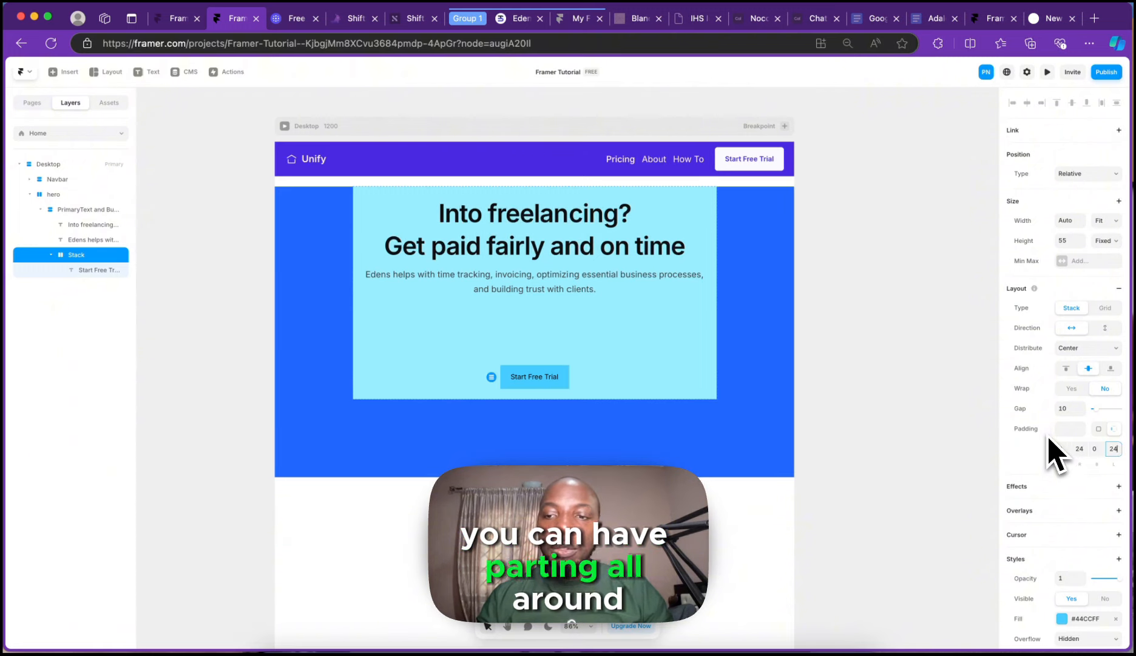
- Raise the button's right and left padding to 36 and set its corner radius to 6
click(1079, 449)
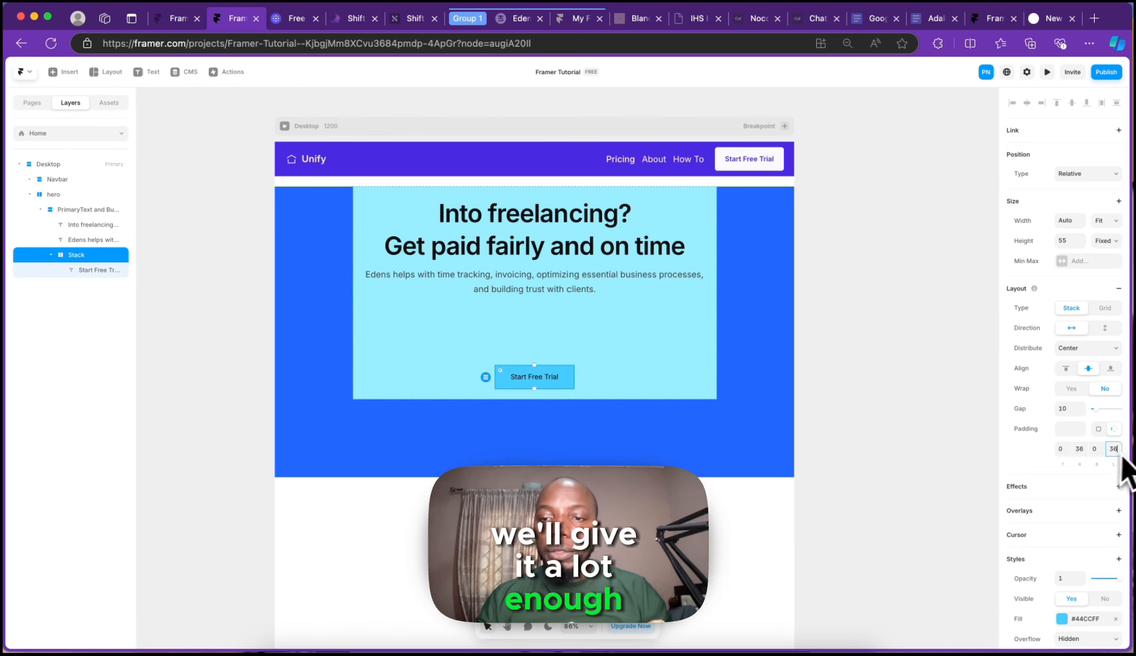
scroll(1087, 449, down, 5)
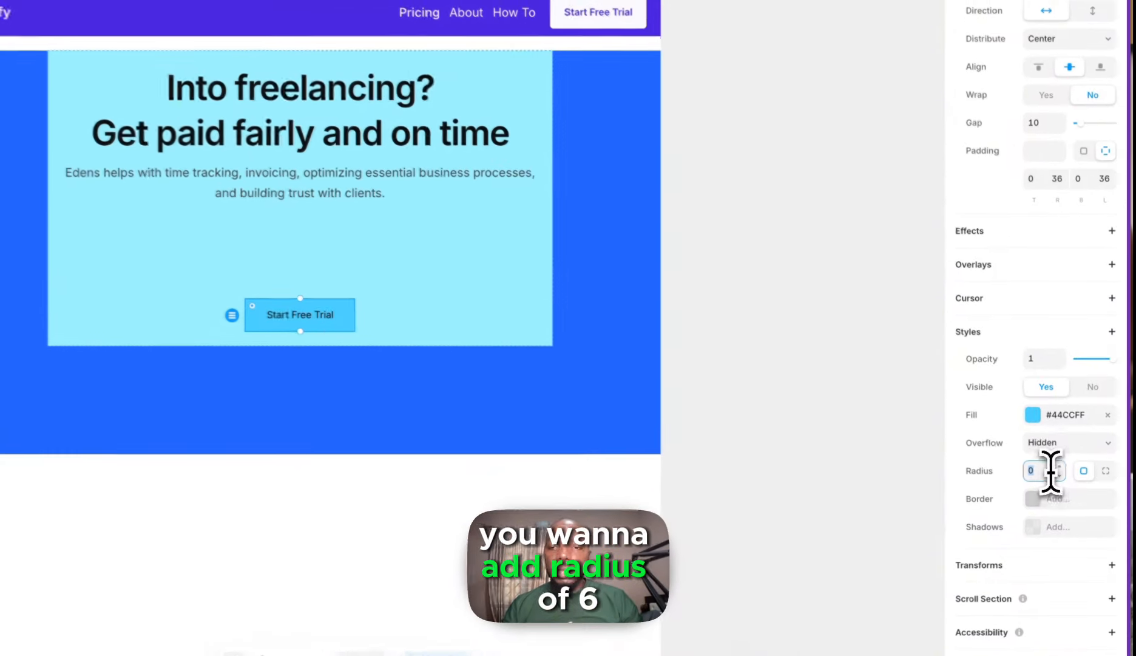
click(1075, 489)
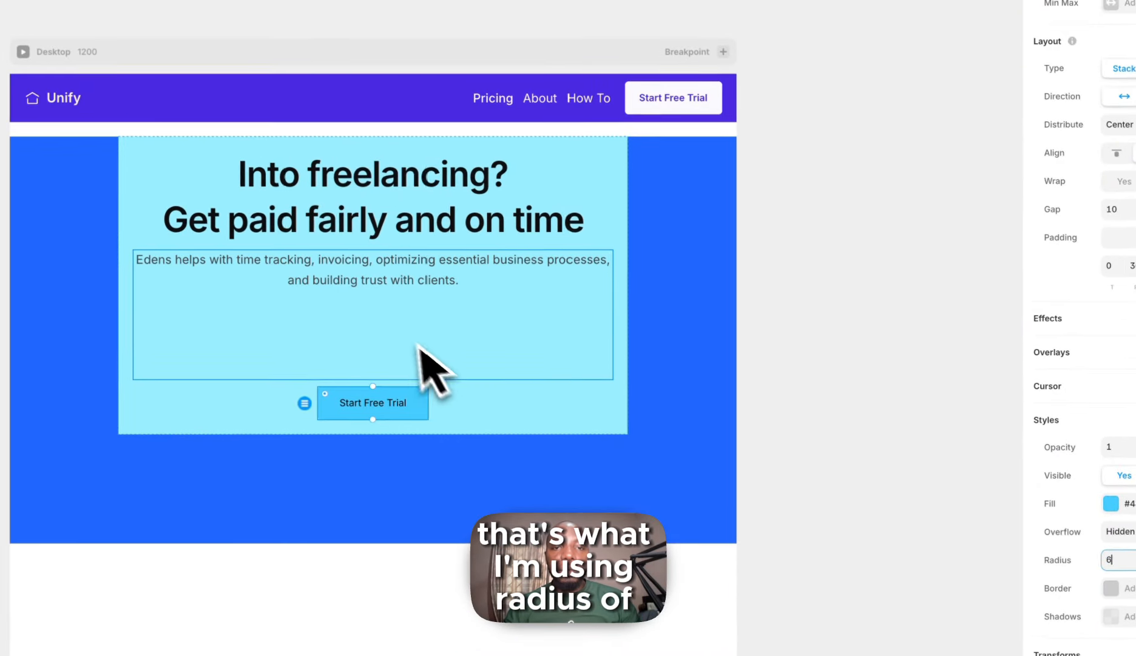
- Delete the blank lines at the end of the supporting paragraph above the button
click(326, 252)
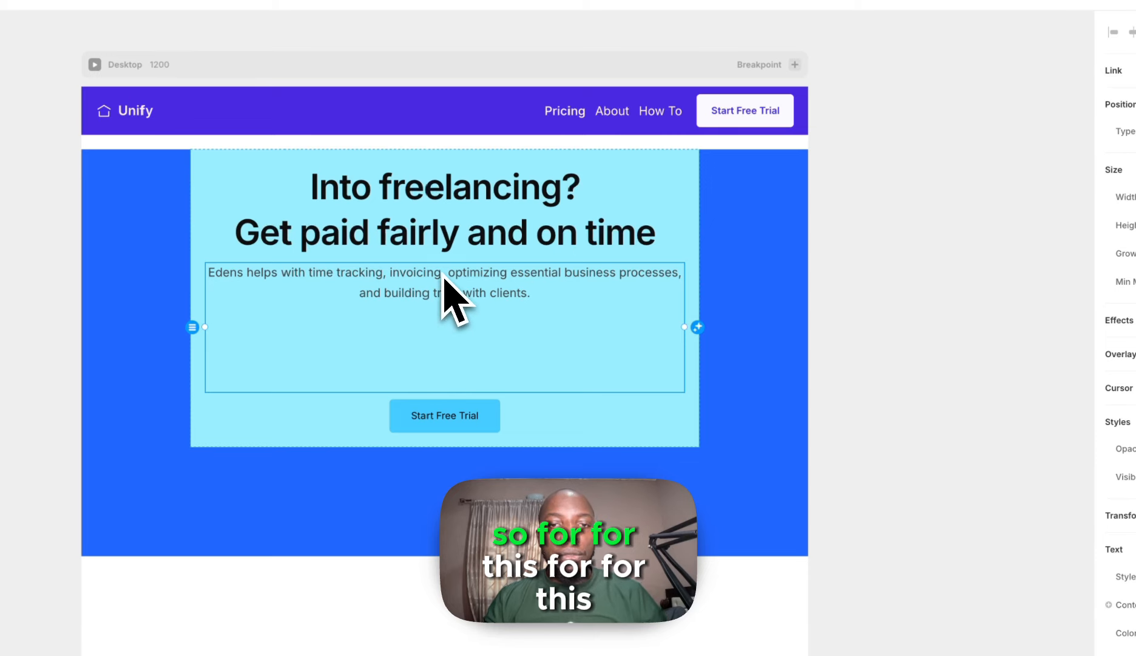
double_click(466, 339)
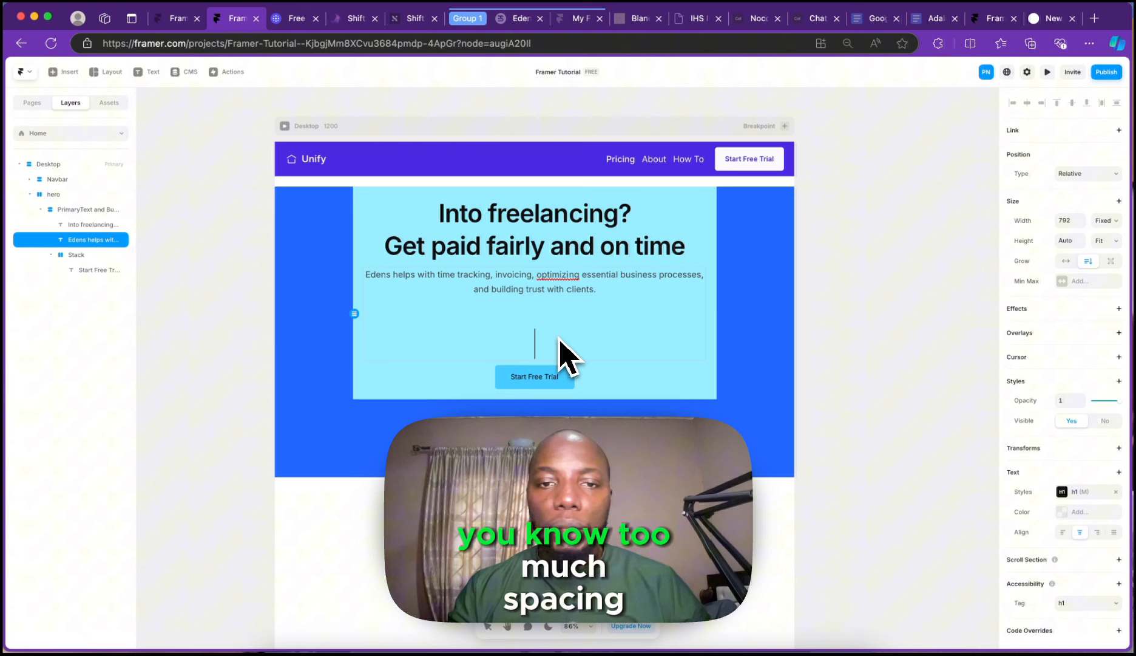
key(BackSpace)
key(BackSpace)
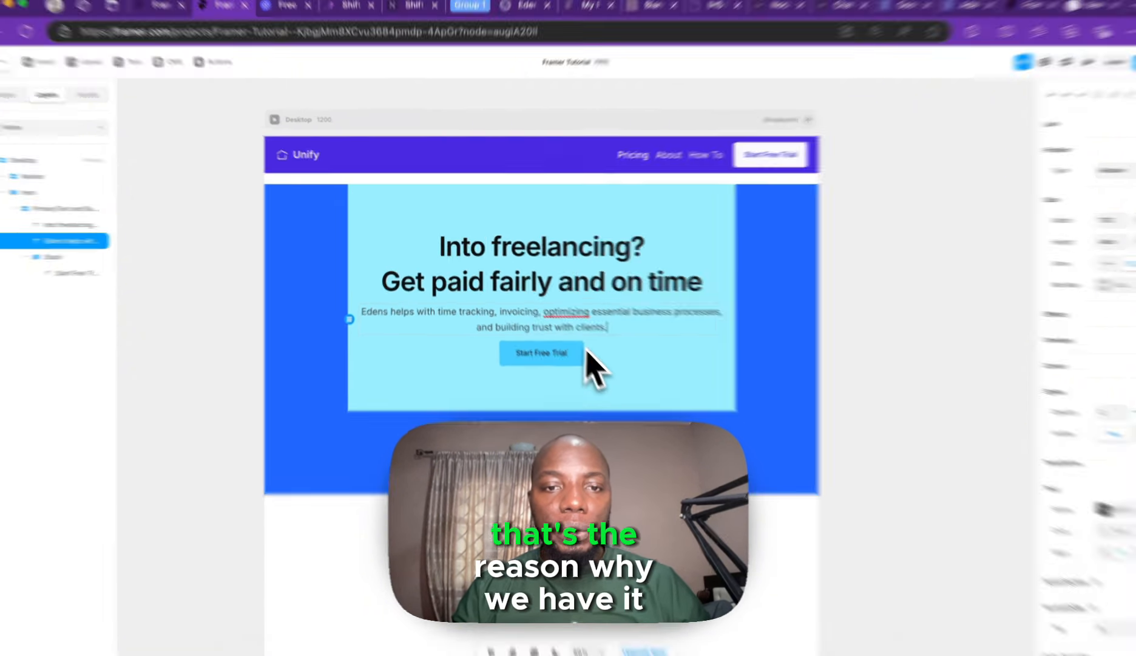
- Finish editing the paragraph and select the frame that holds the headline, paragraph and button
key(Escape)
click(566, 342)
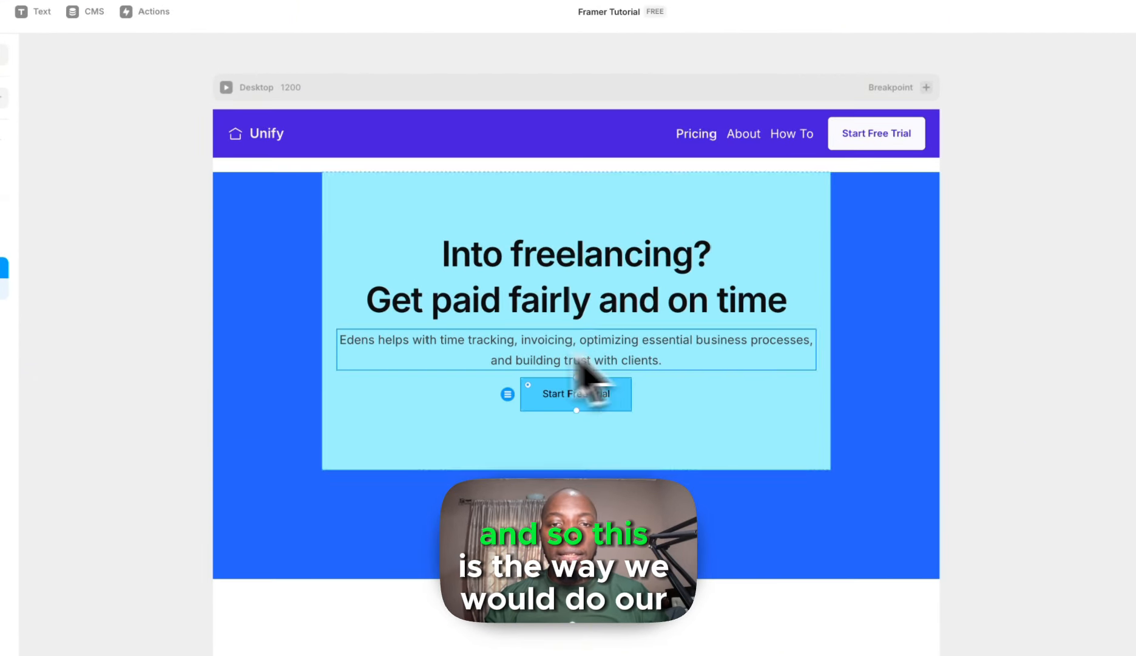
click(639, 221)
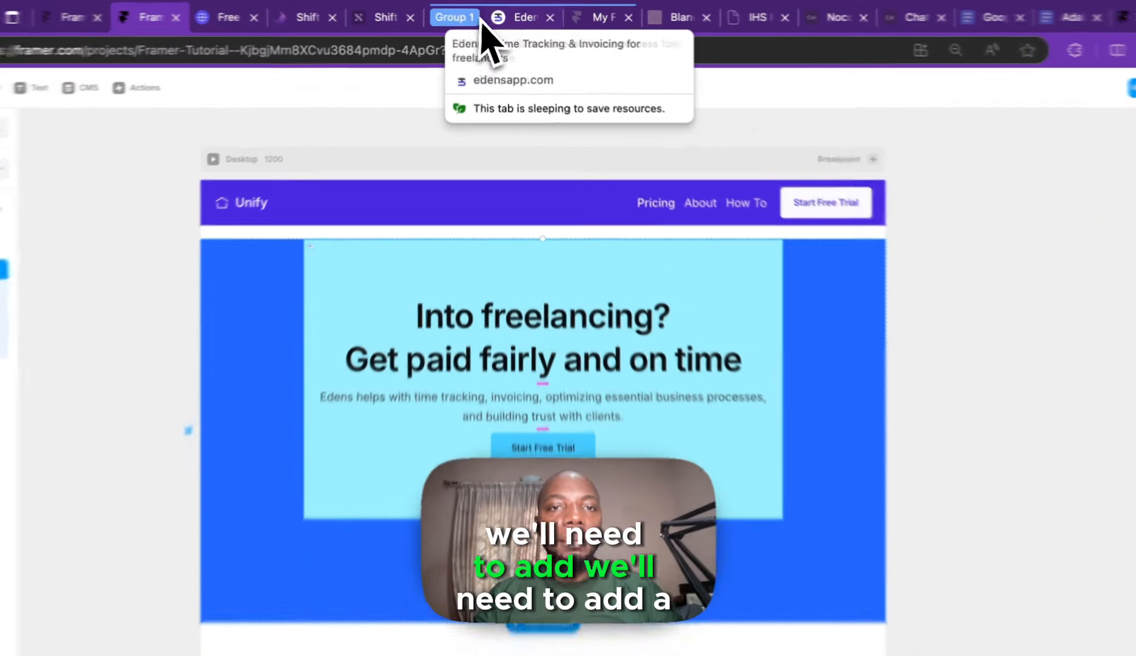
- Review the hero sections on the Edens and Clonify reference sites, and return to the Framer project
click(514, 19)
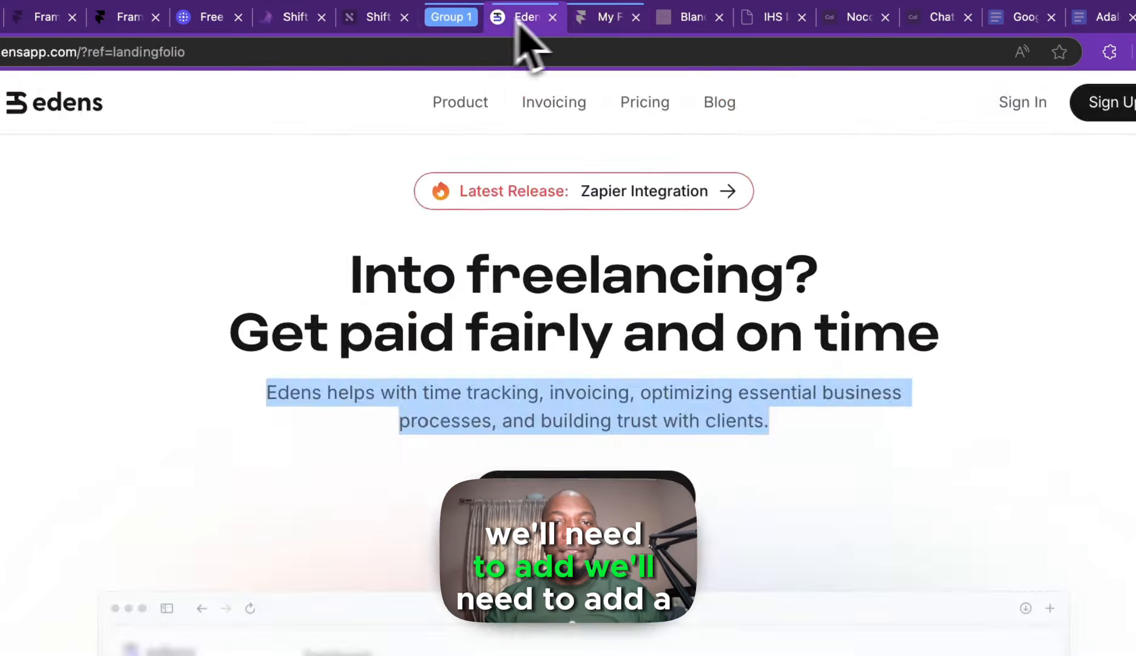
click(559, 19)
scroll(655, 456, down, 10)
scroll(753, 388, up, 9)
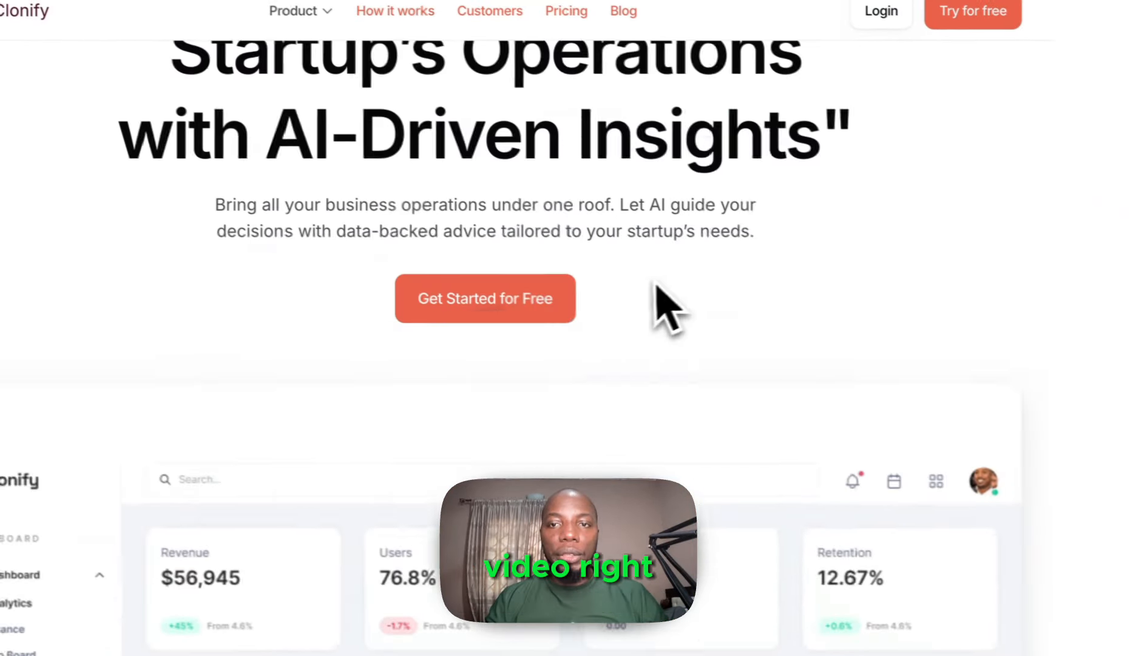
scroll(668, 304, down, 3)
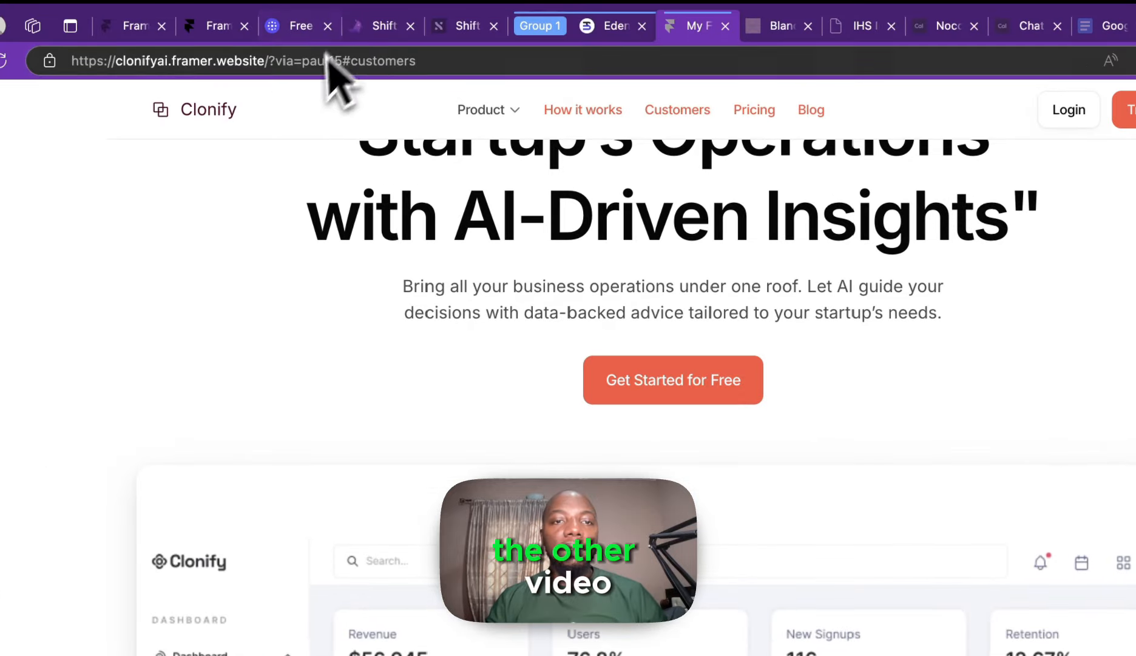
click(293, 27)
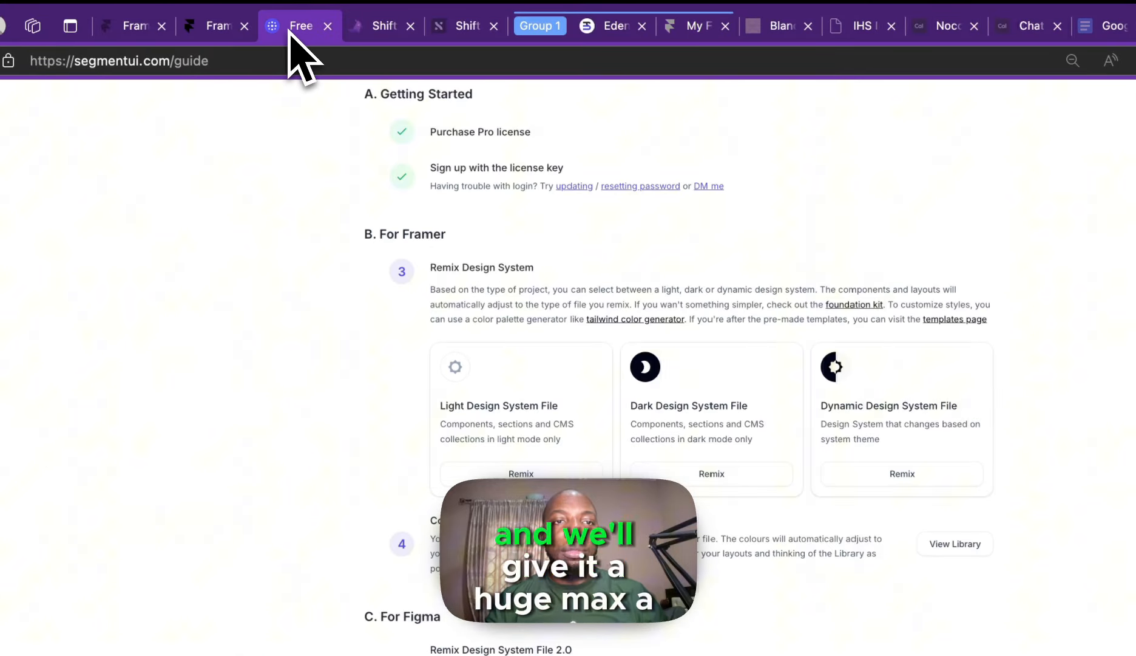
click(213, 28)
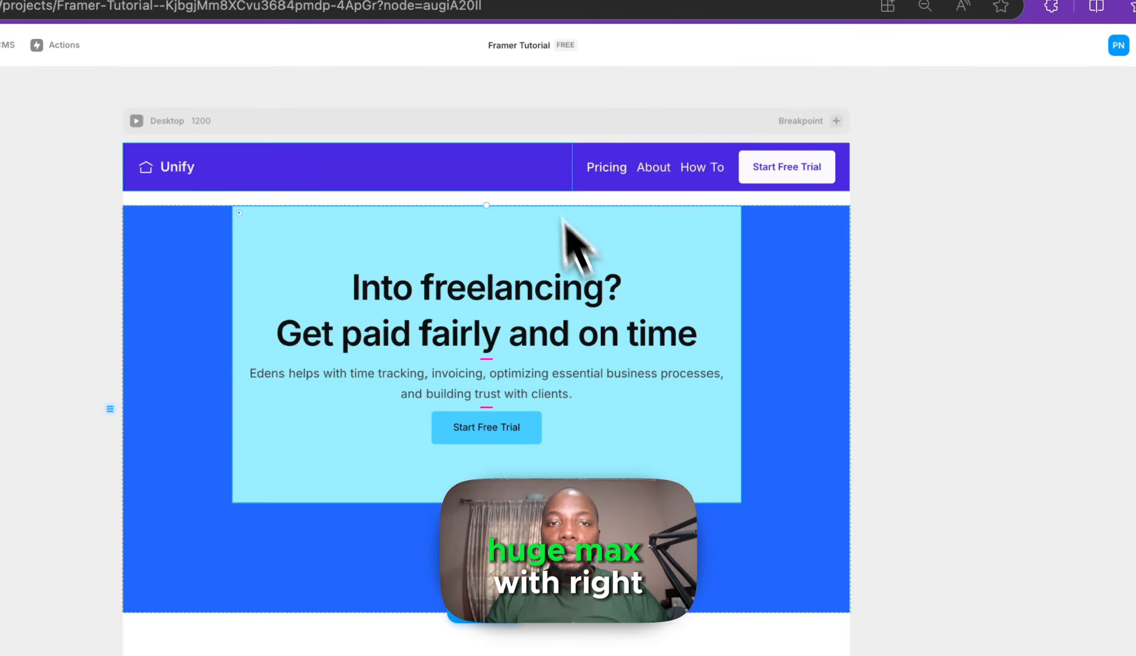
- Find the video elements with the search word "video" and add a YouTube video inside the hero section
scroll(488, 285, down, 4)
scroll(495, 331, up, 2)
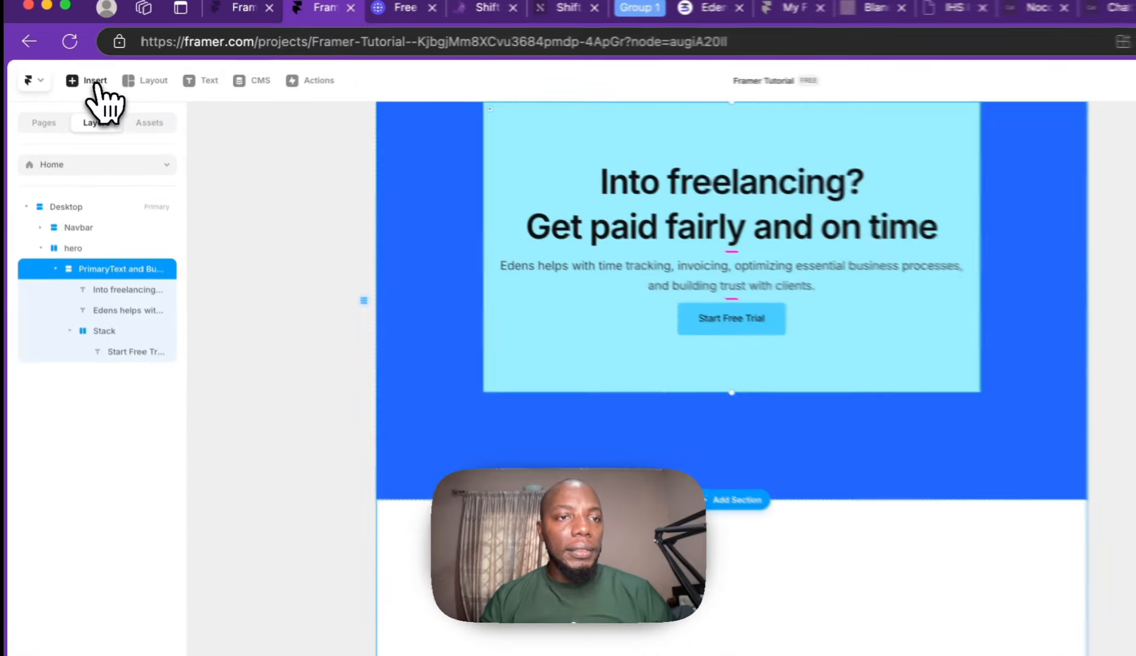
click(63, 71)
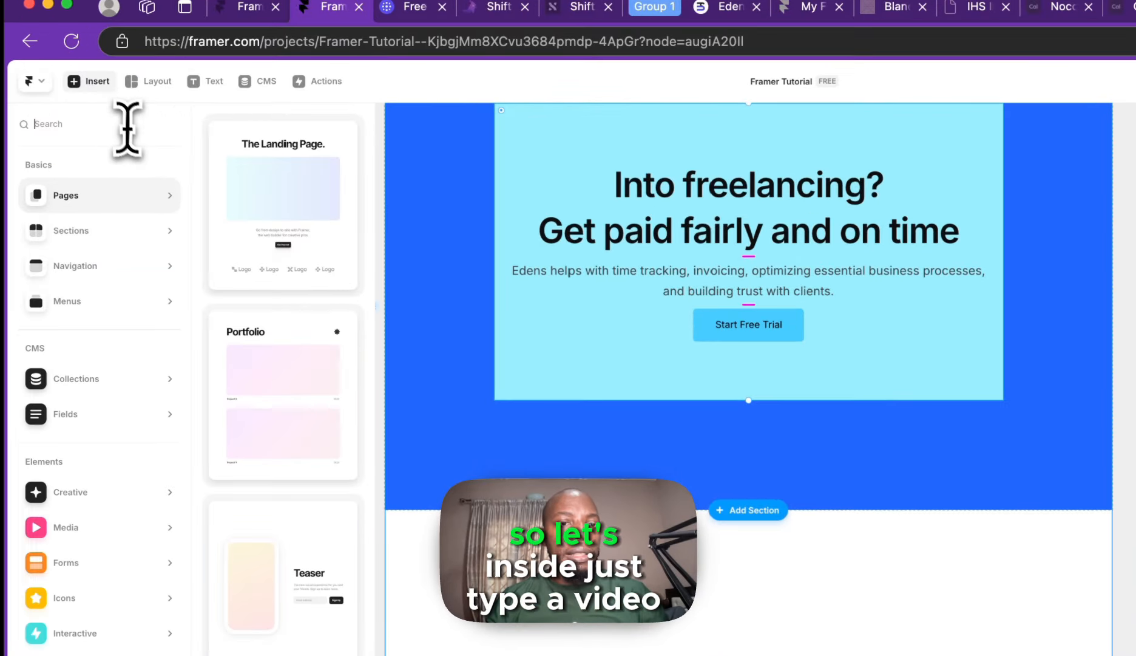
text(video)
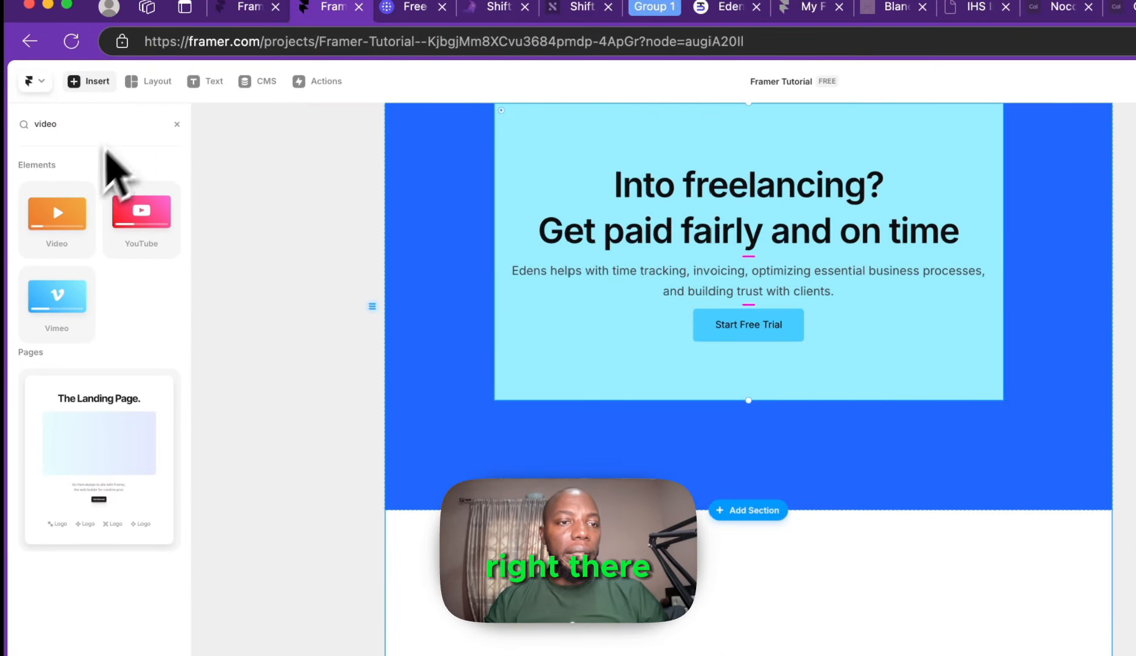
drag(153, 233, 896, 574)
drag(806, 493, 586, 302)
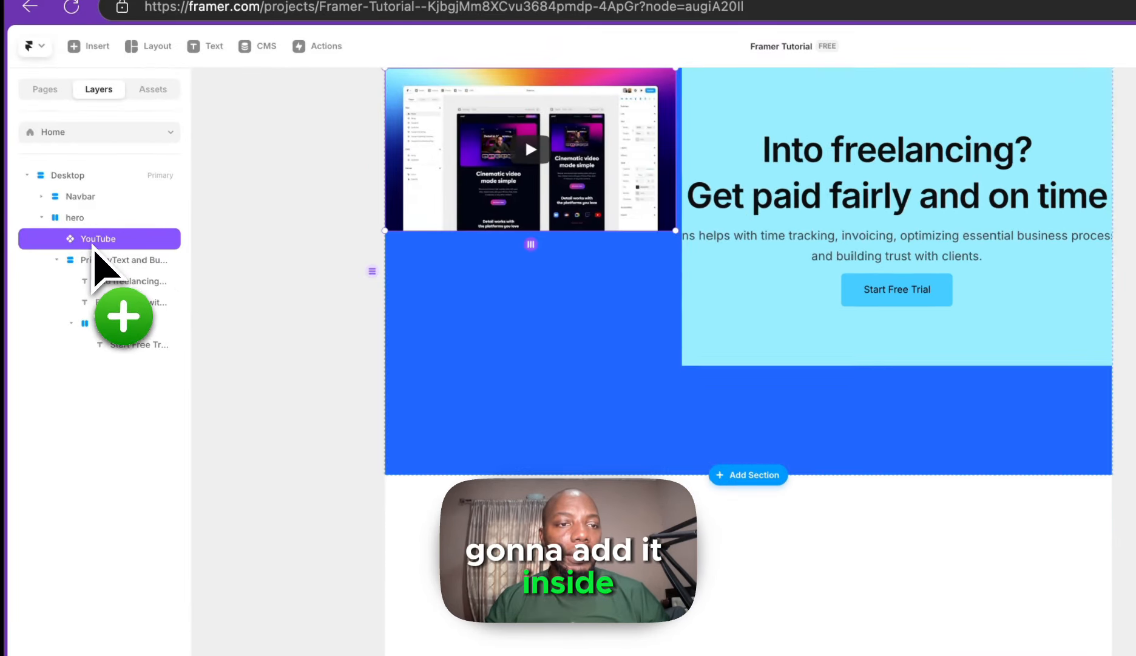
- Collapse the text-and-button layer and set the hero stack's direction to vertical
click(57, 260)
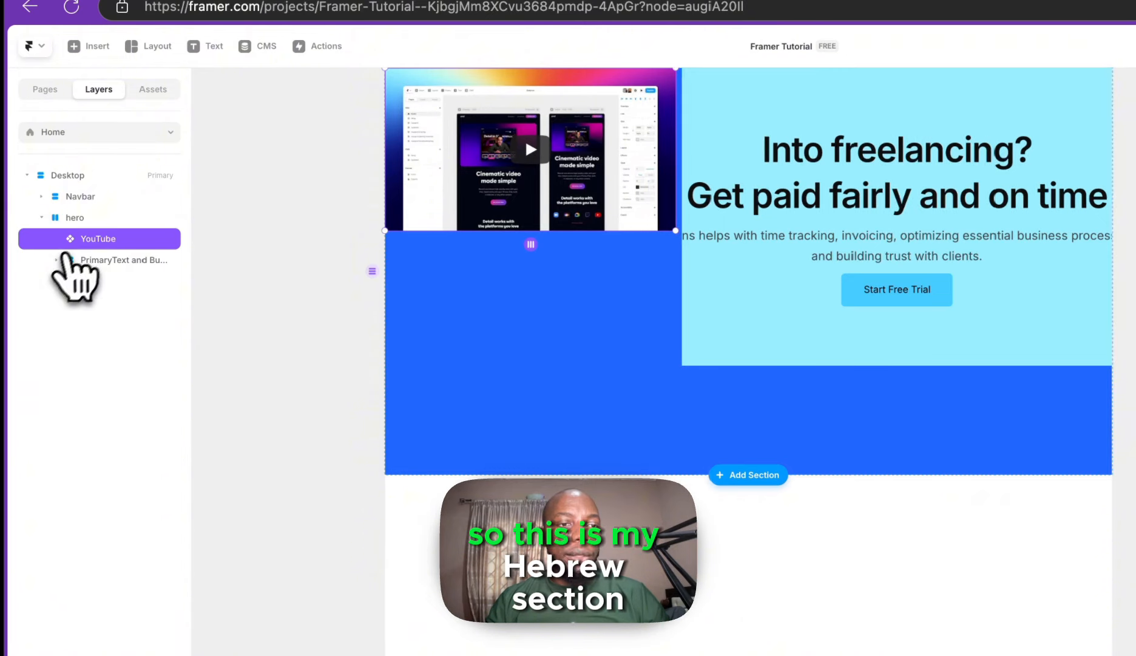
click(94, 220)
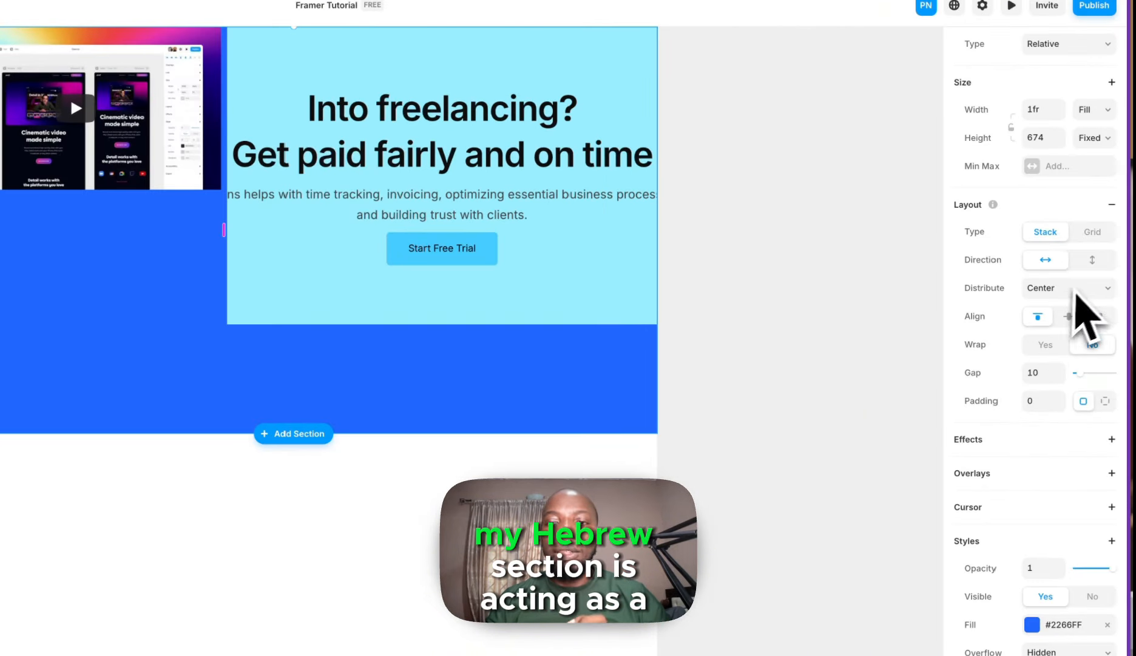
click(1092, 259)
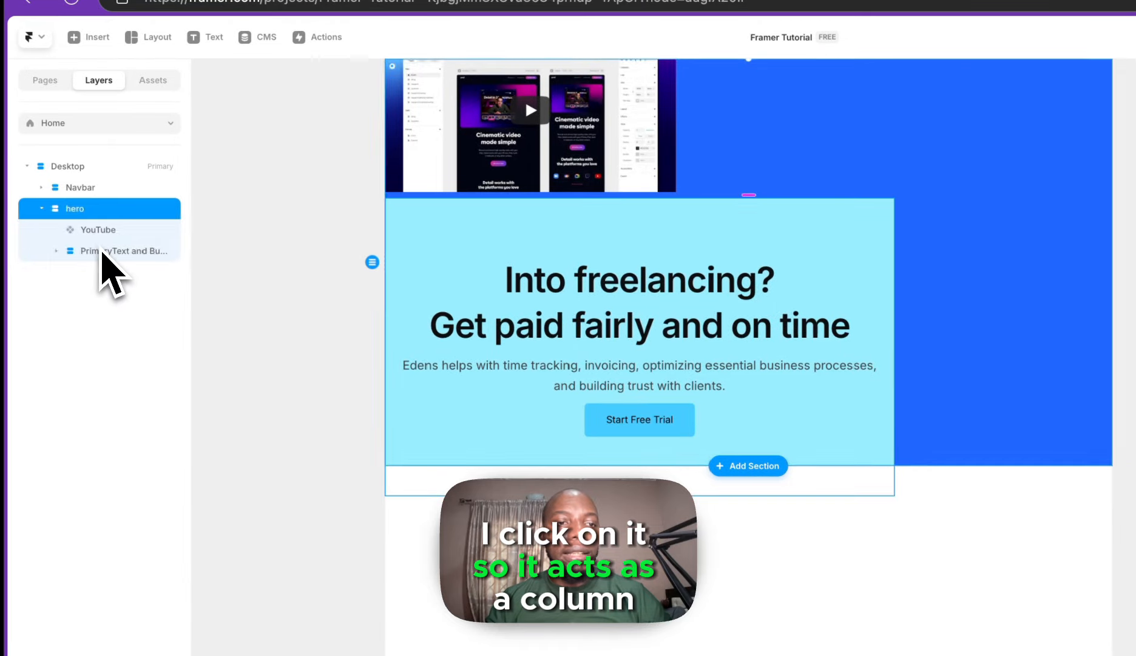
- Move the text-and-button frame above the YouTube video and align the hero stack's content to the center
drag(102, 253, 108, 214)
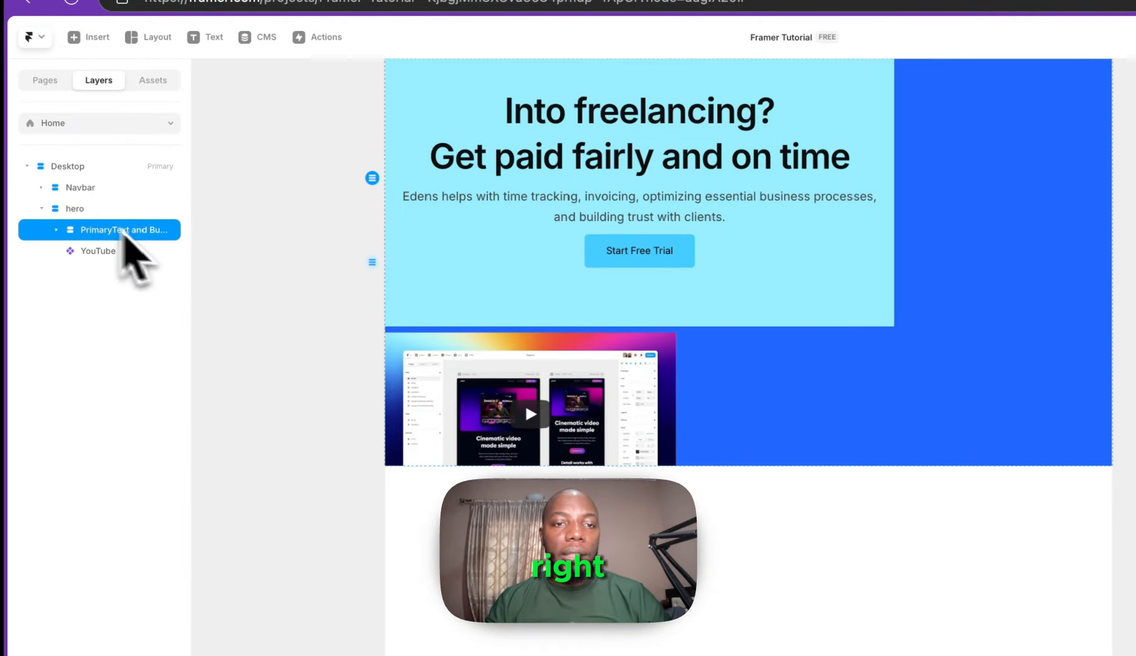
scroll(609, 343, up, 5)
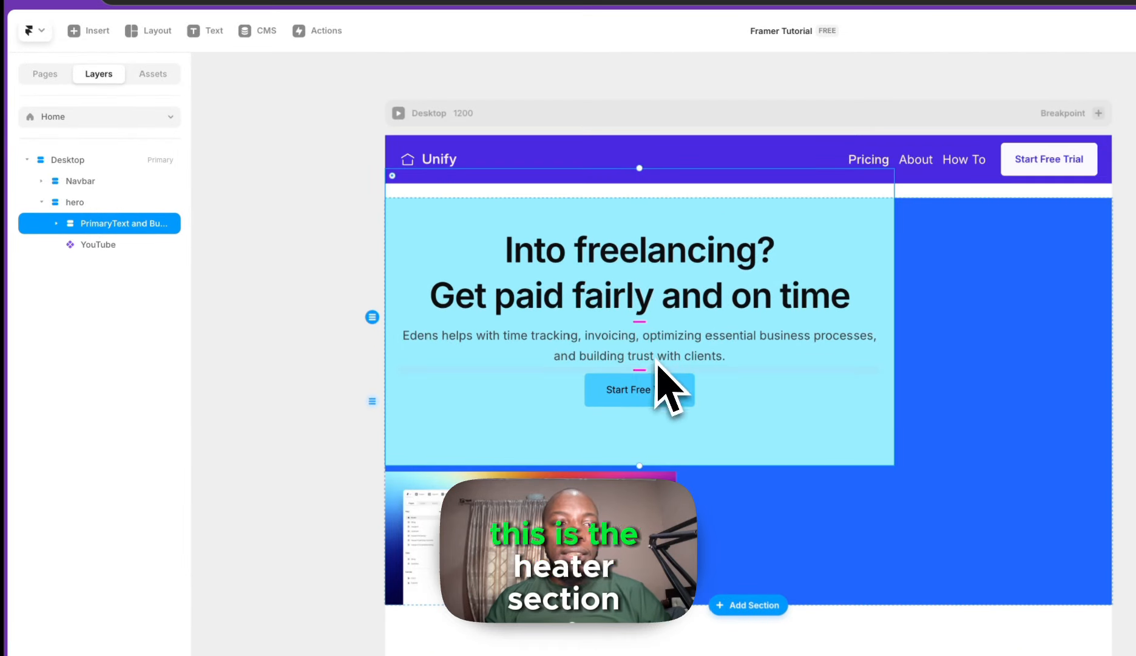
click(132, 205)
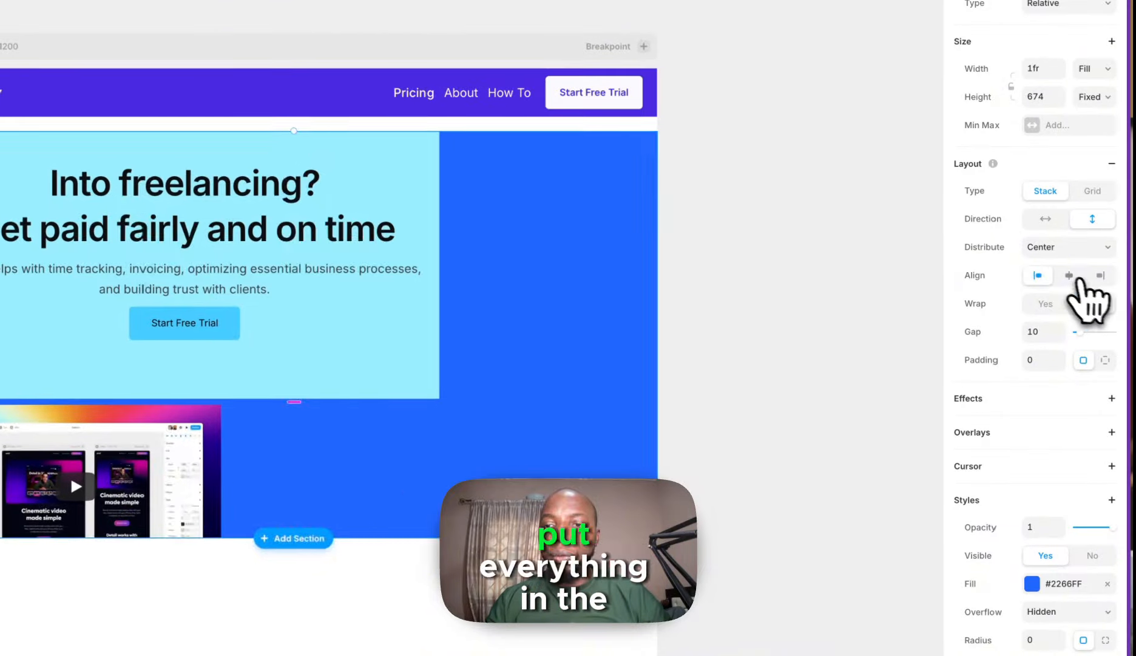
click(1070, 275)
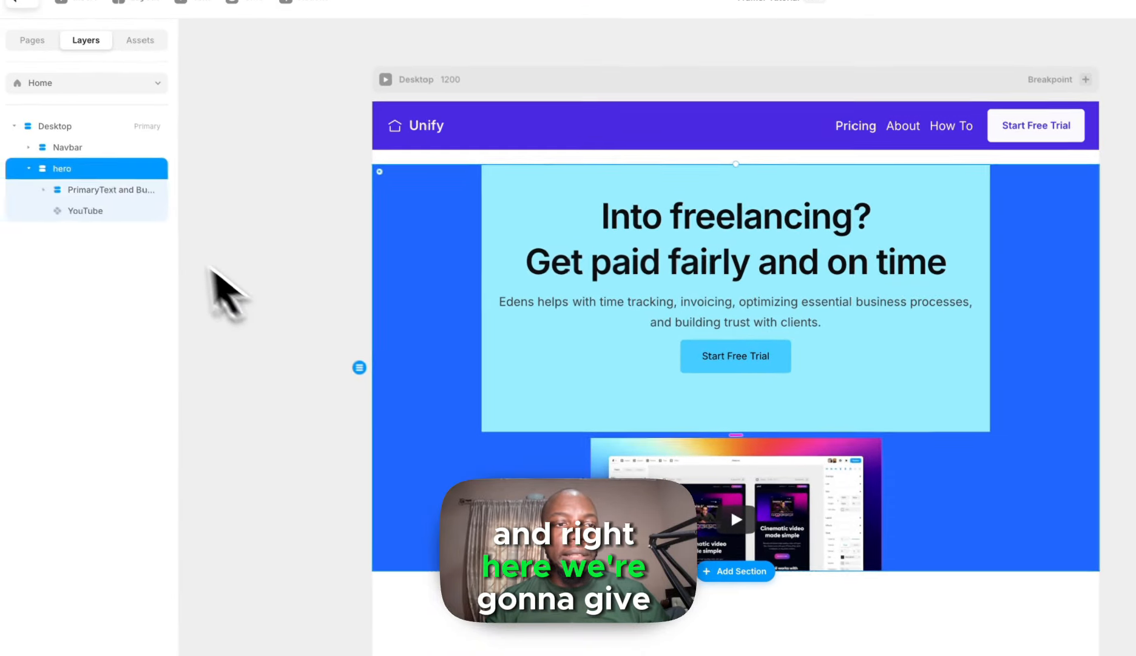
- Set the YouTube video's height to 640 and its width to 960
click(146, 213)
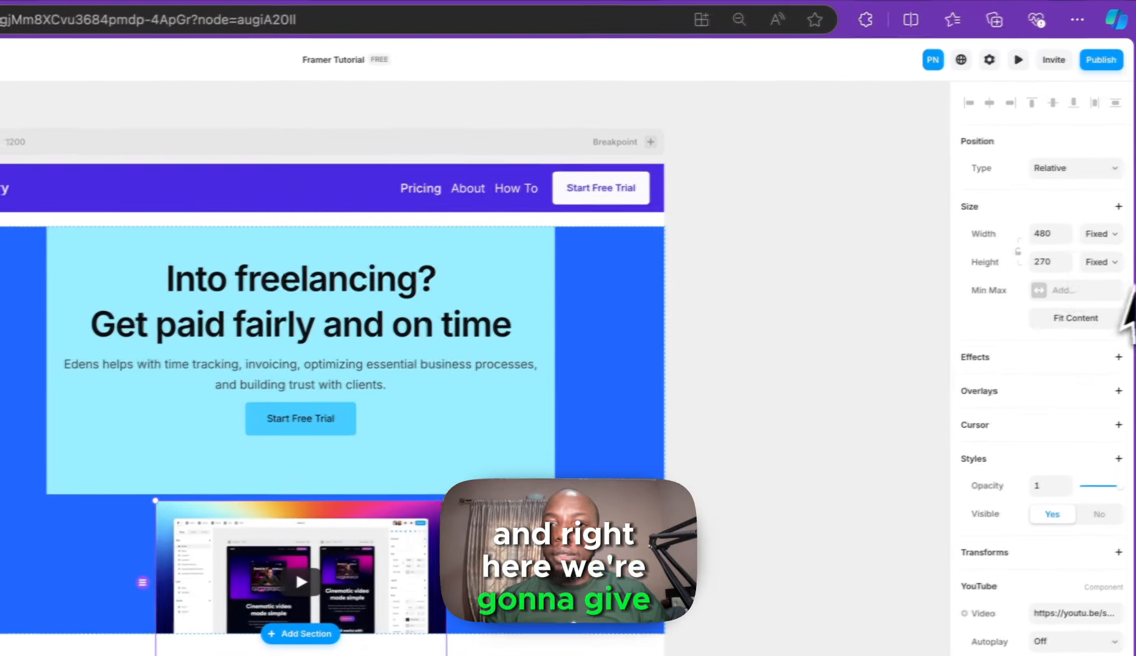
click(1048, 261)
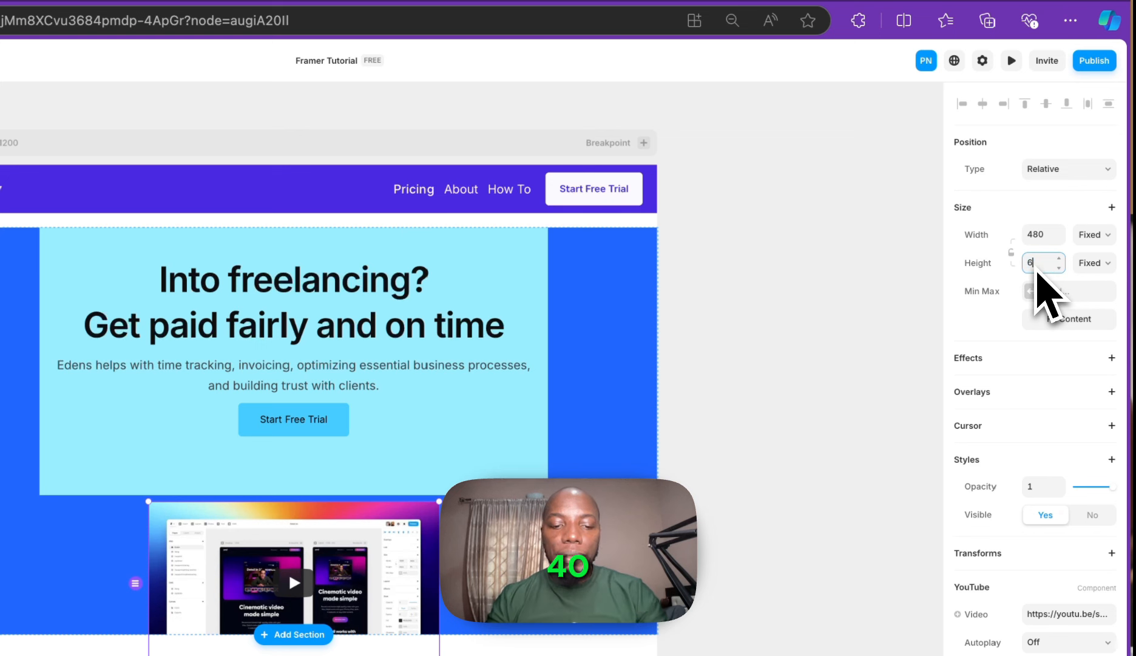
text(640)
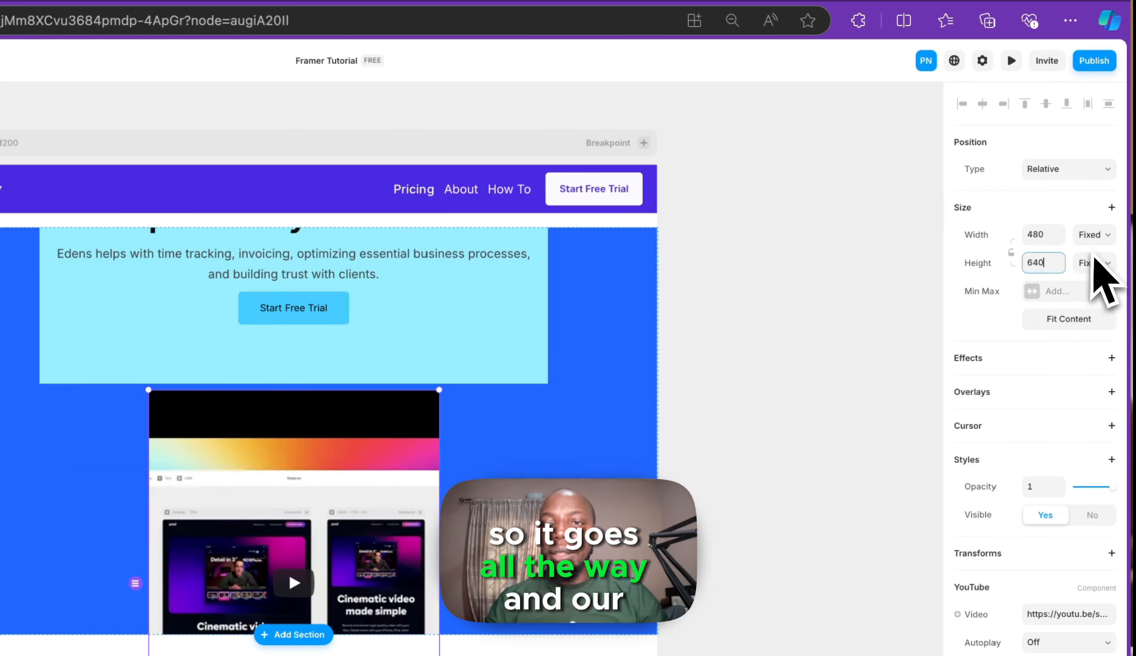
click(1059, 233)
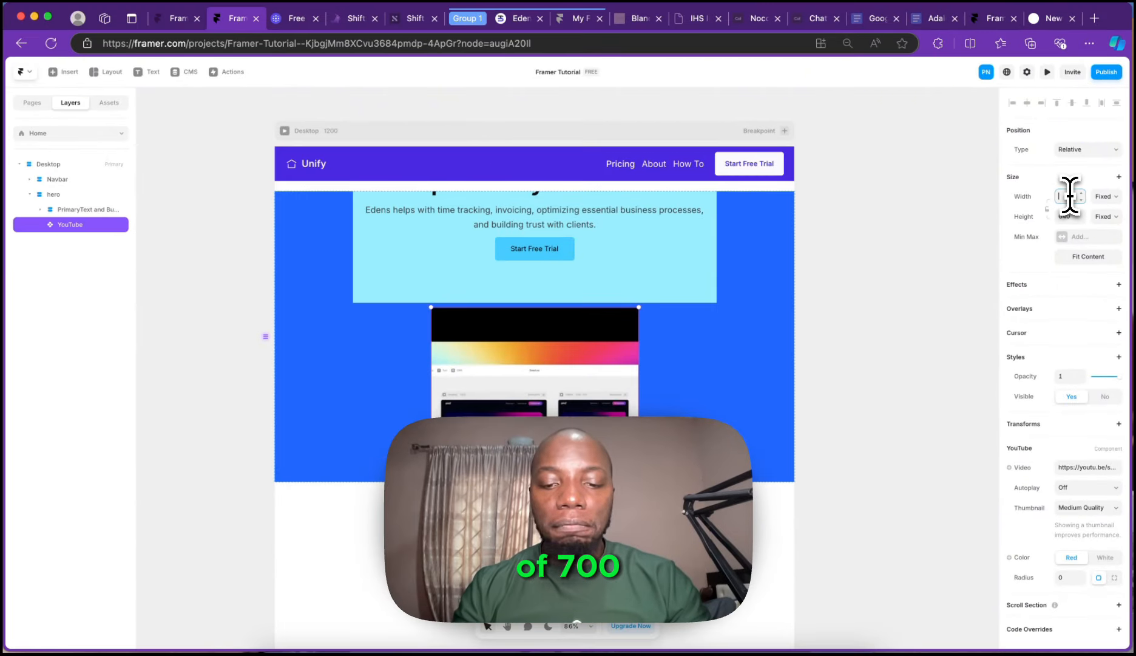
text(70)
key(Return)
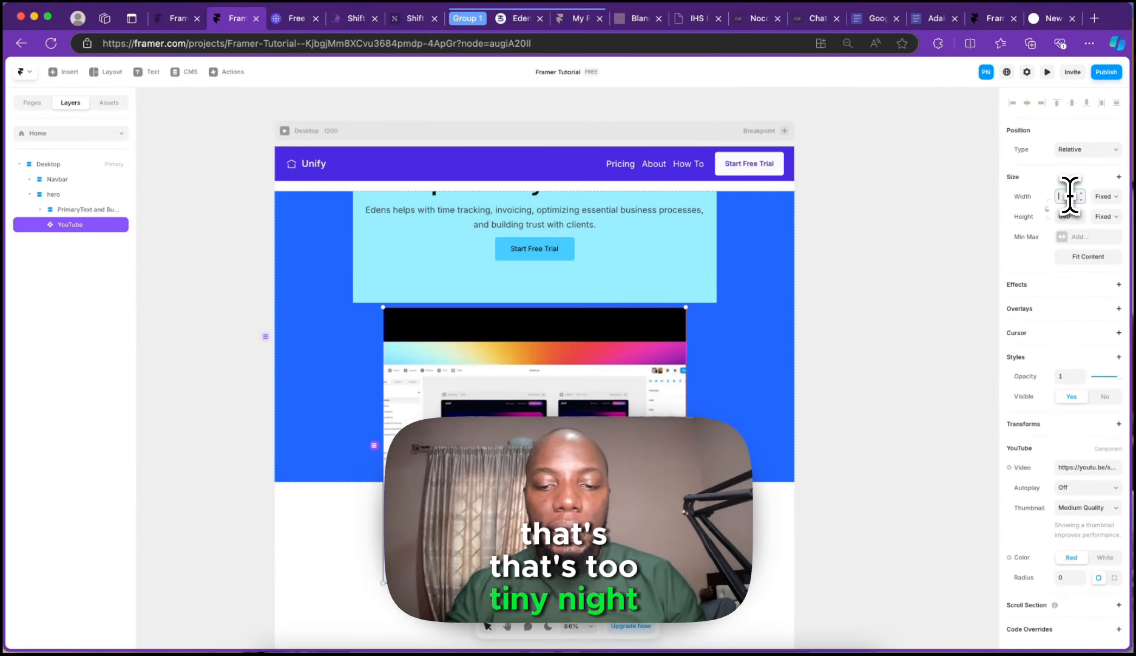
text(9)
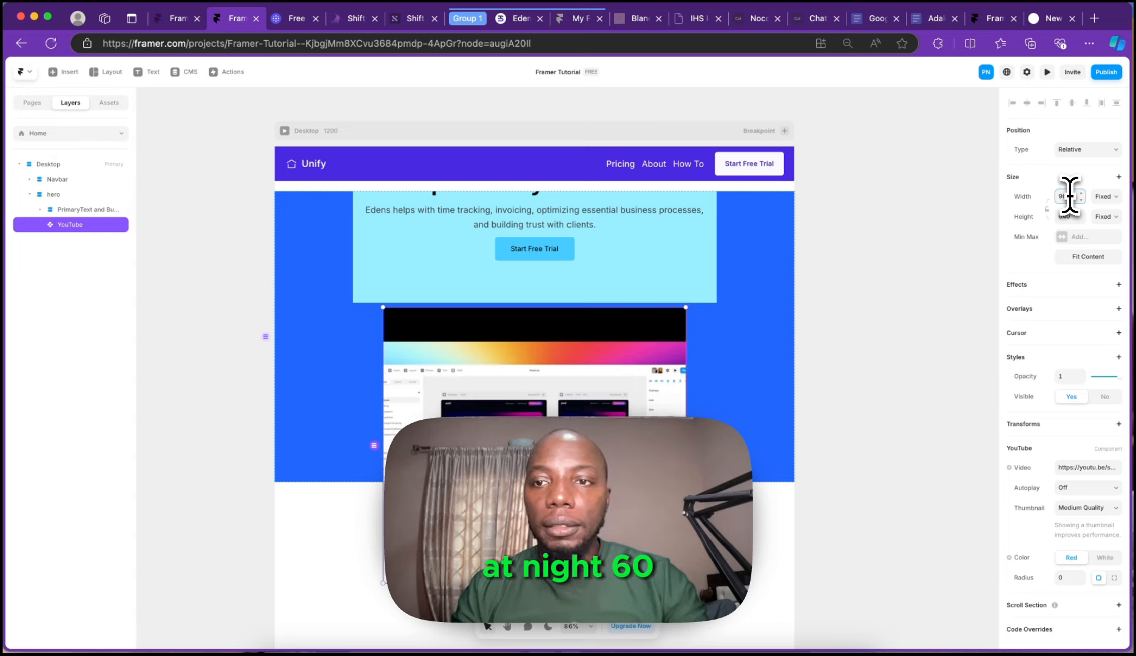
text(60)
key(Return)
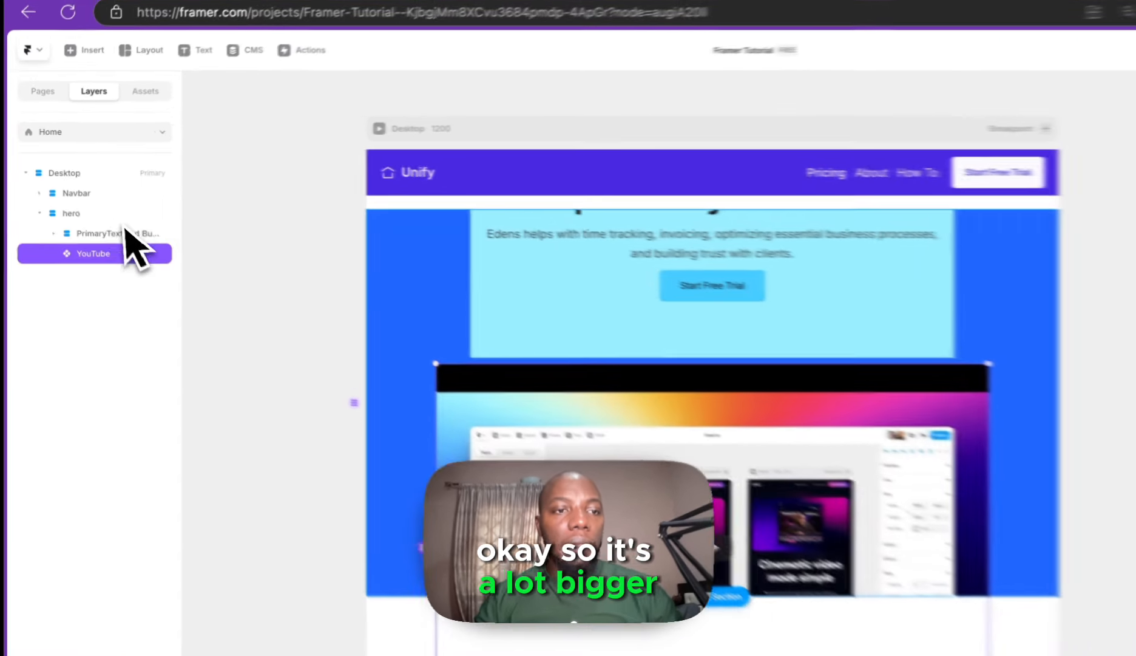
- Change the hero section's height from Fixed to Fit so it wraps the text and the video
click(54, 194)
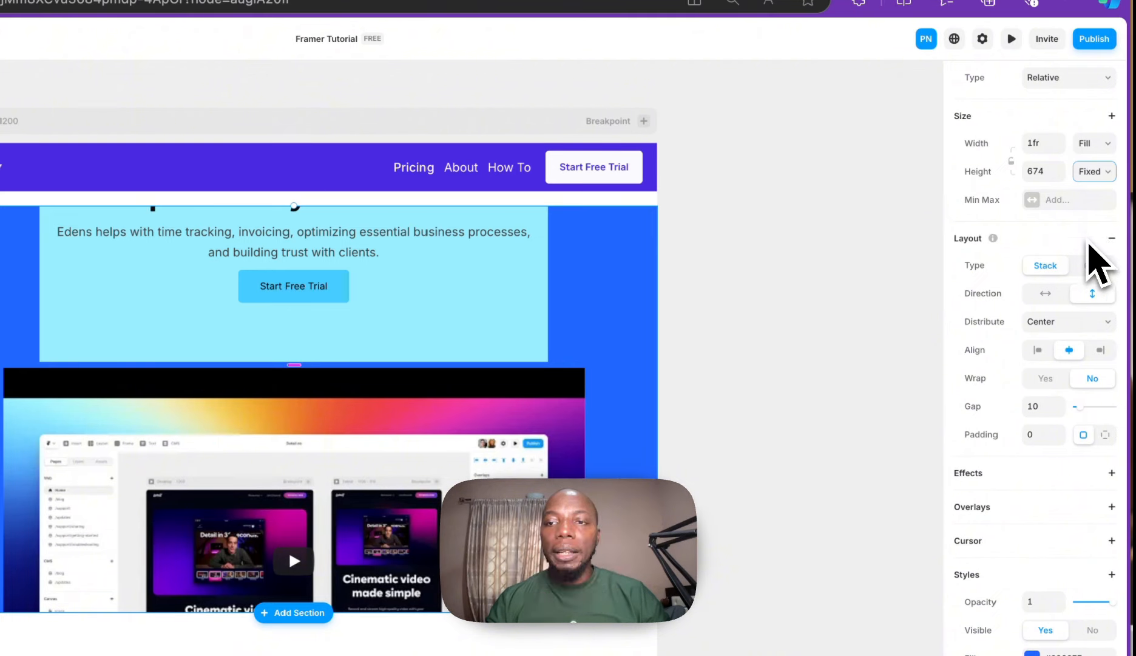
click(1088, 242)
scroll(673, 356, down, 5)
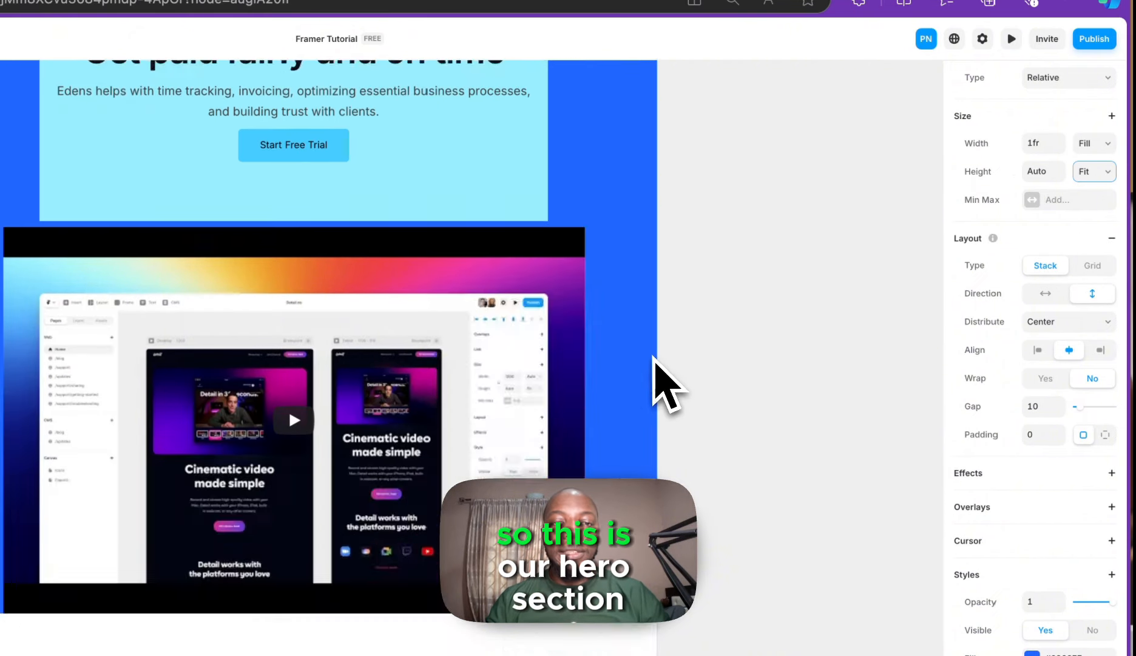
scroll(631, 352, up, 5)
scroll(596, 344, down, 2)
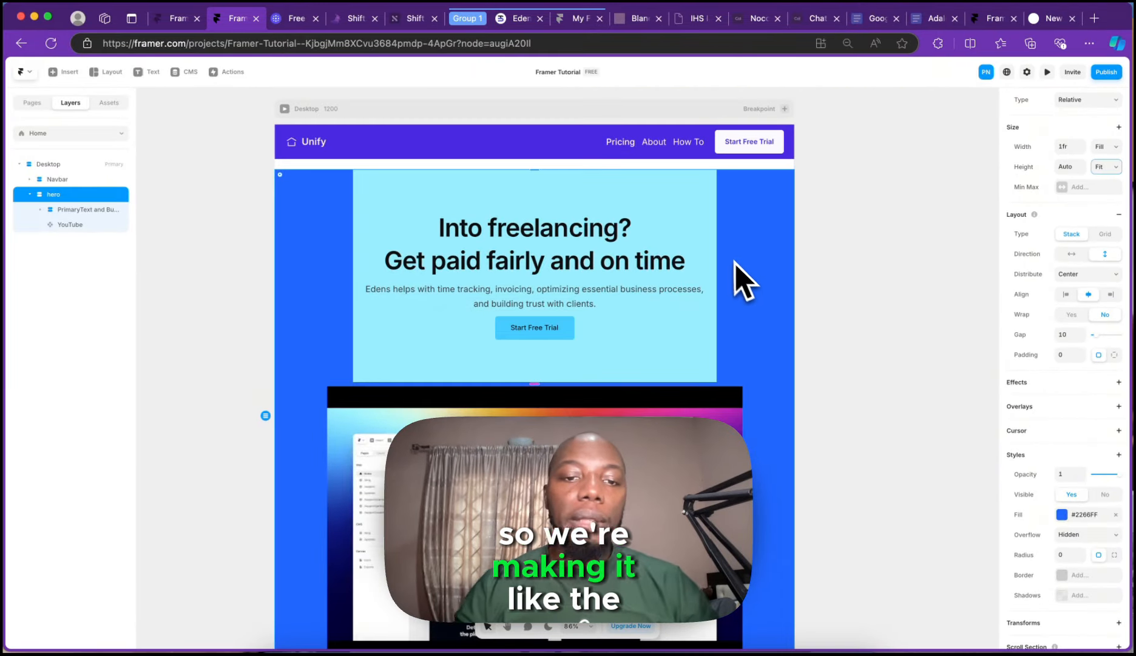
scroll(644, 343, down, 2)
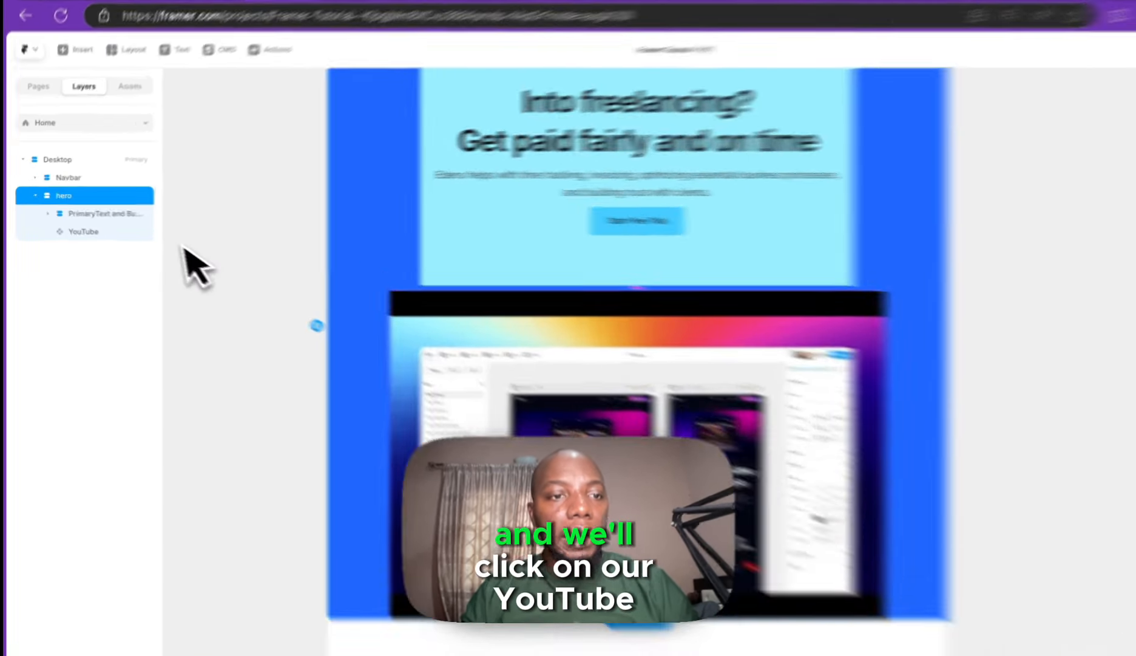
- Round the corners of the YouTube video with a corner radius
click(91, 225)
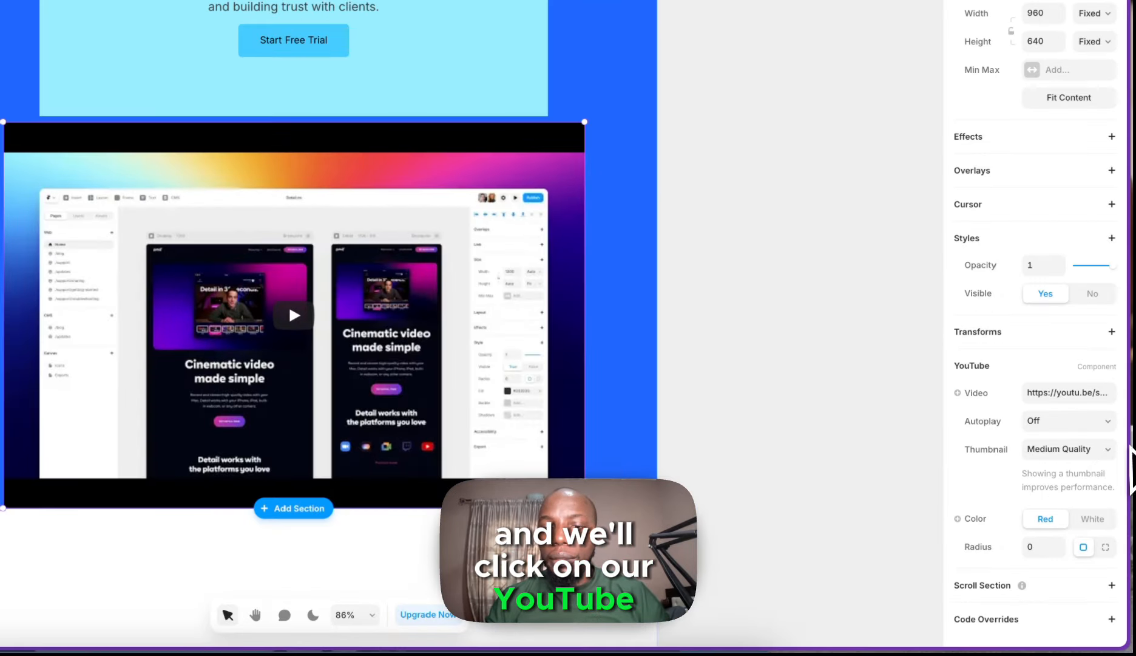
click(1040, 545)
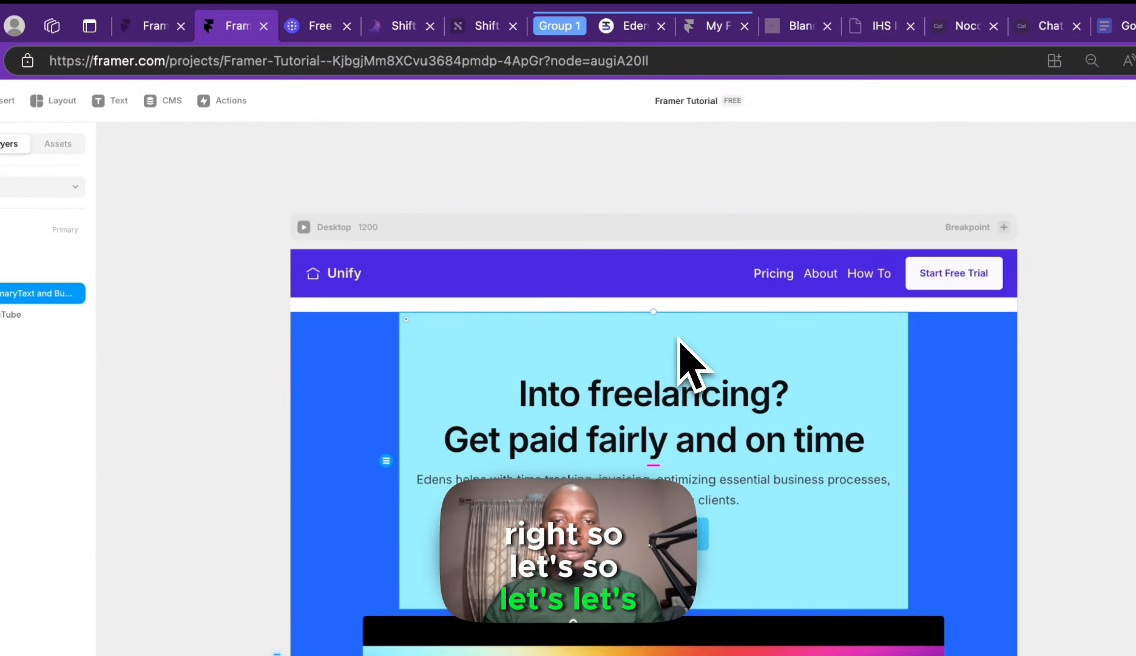
- Remove the fill colors from the hero section and from the text-and-button frame inside it
click(317, 348)
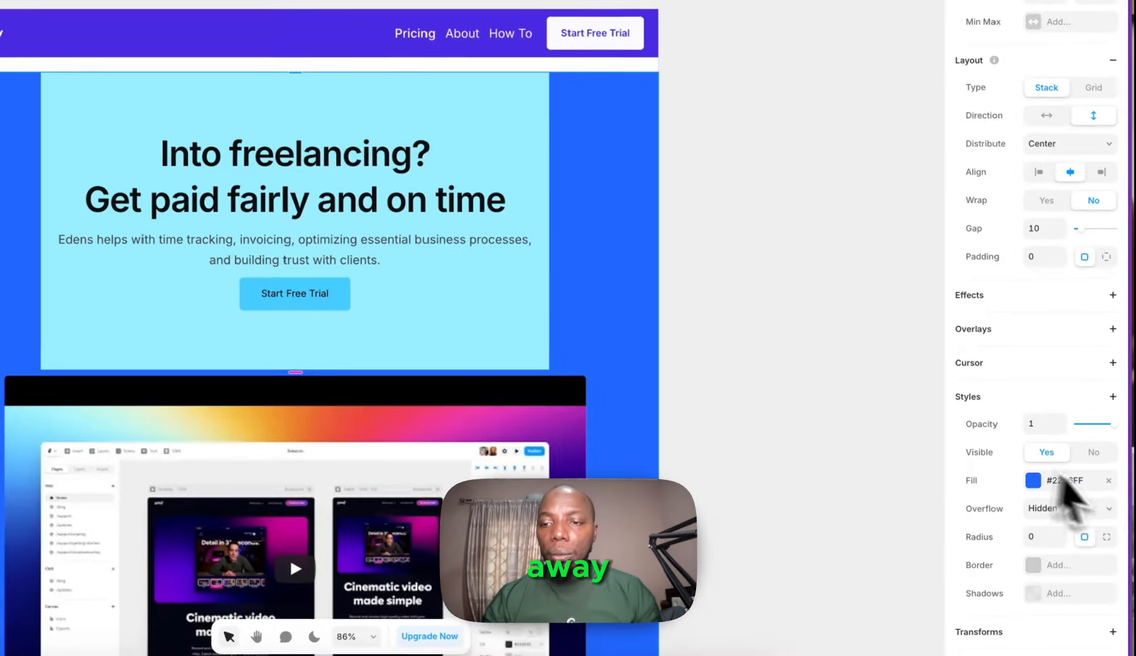
click(1108, 480)
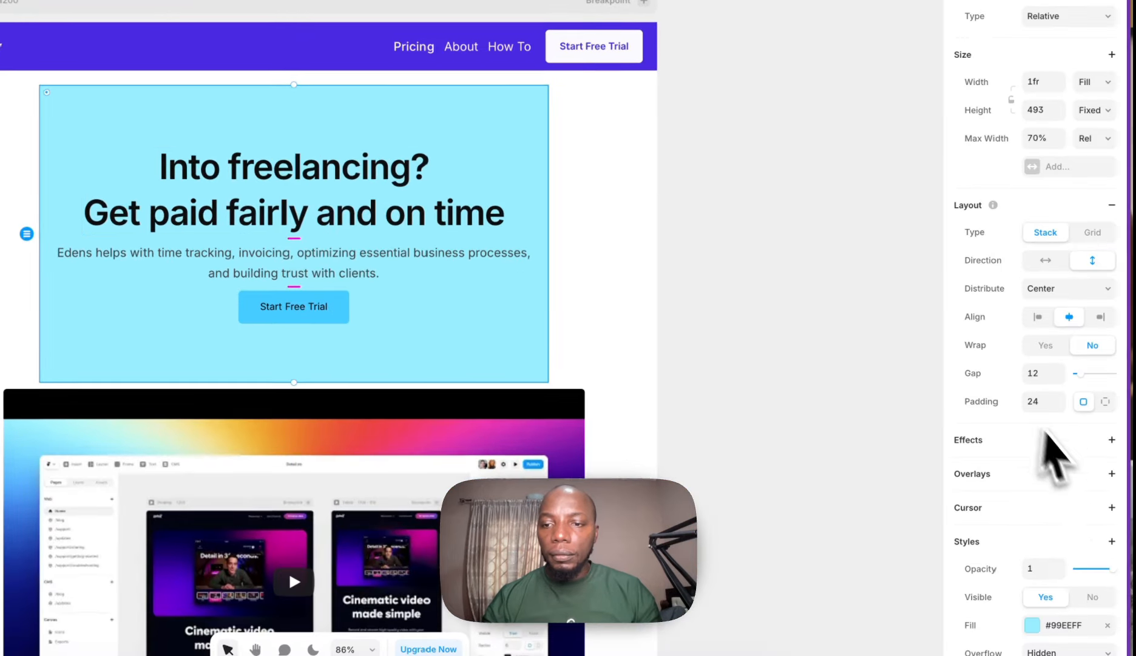
scroll(1093, 461, down, 3)
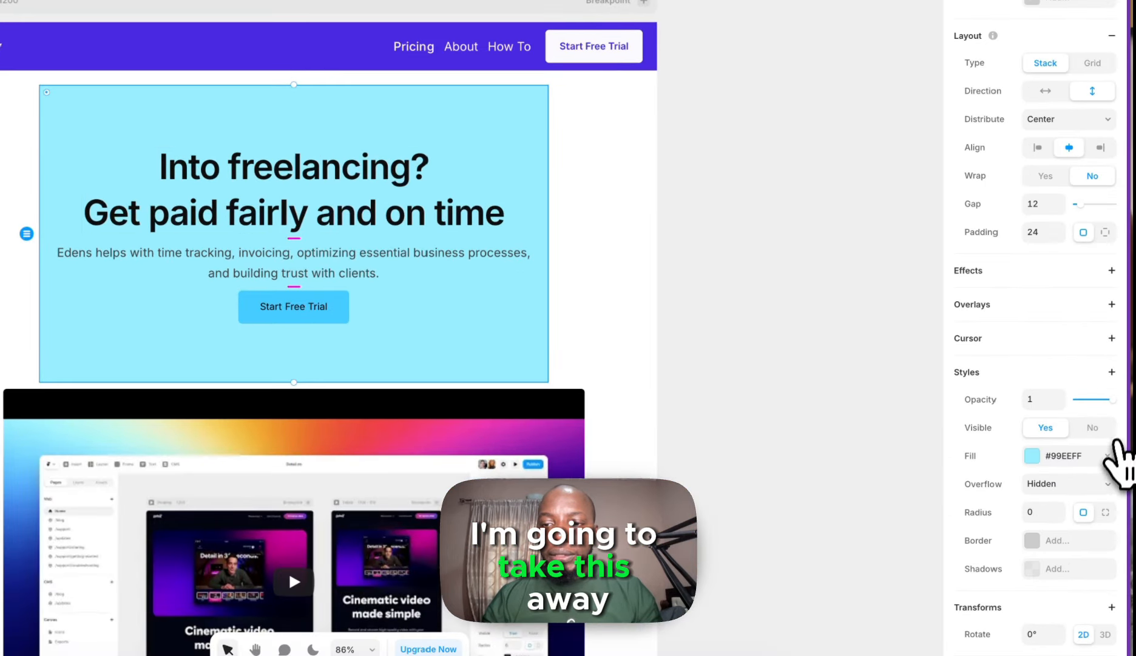
click(1109, 455)
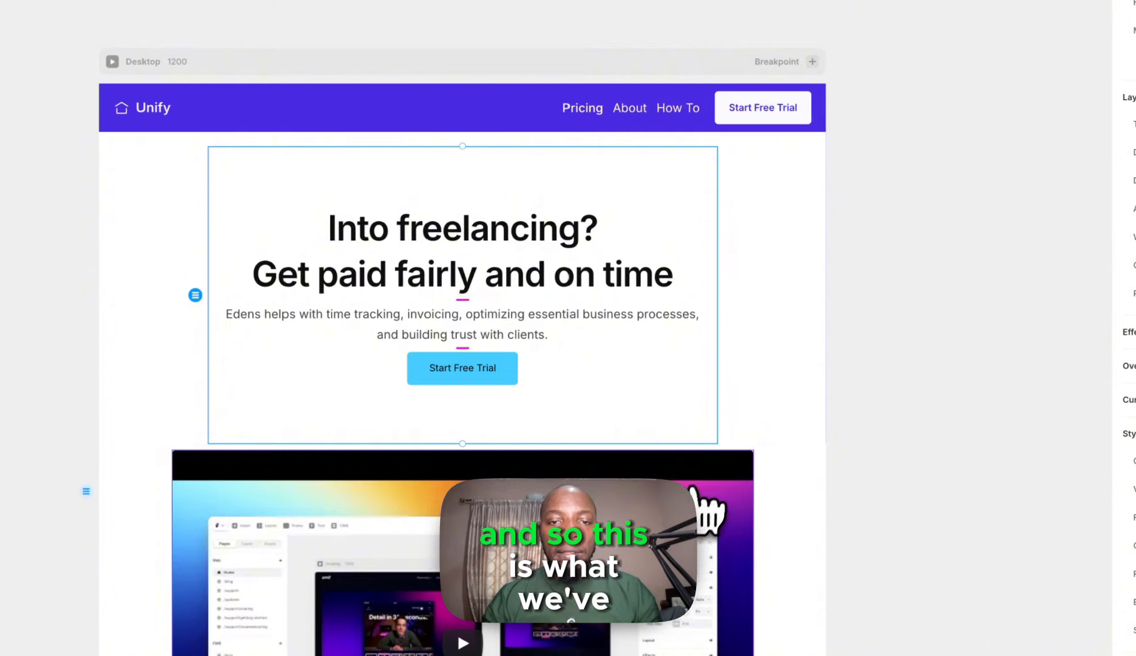
- Set the width of the YouTube video in the hero section to Fill
scroll(698, 498, down, 3)
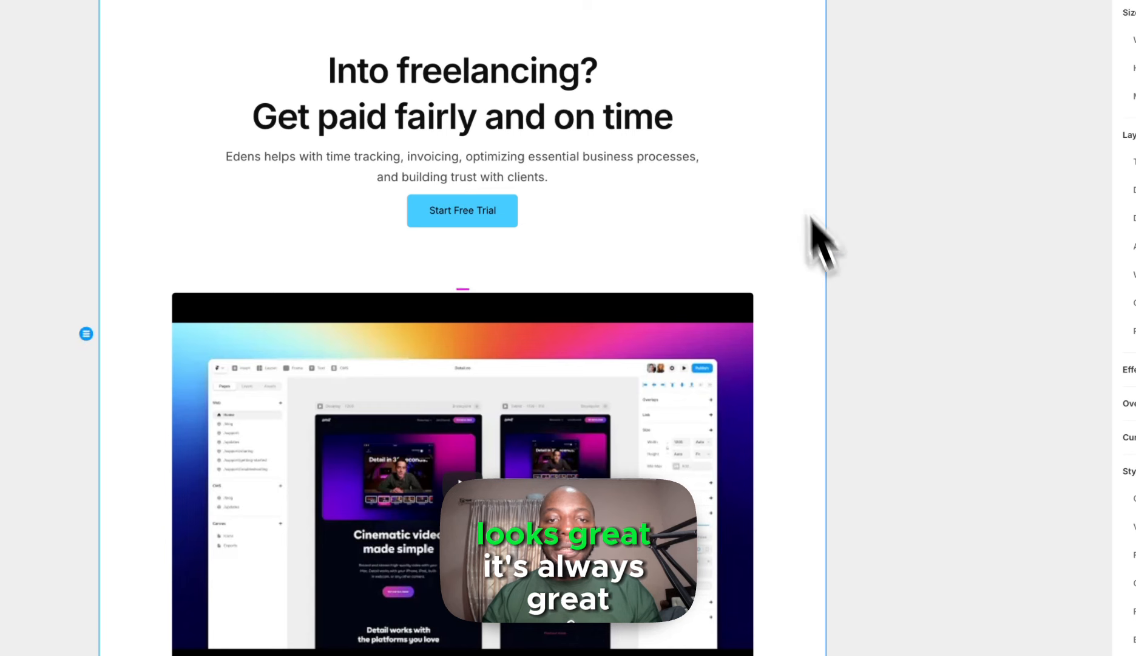
scroll(814, 286, down, 1)
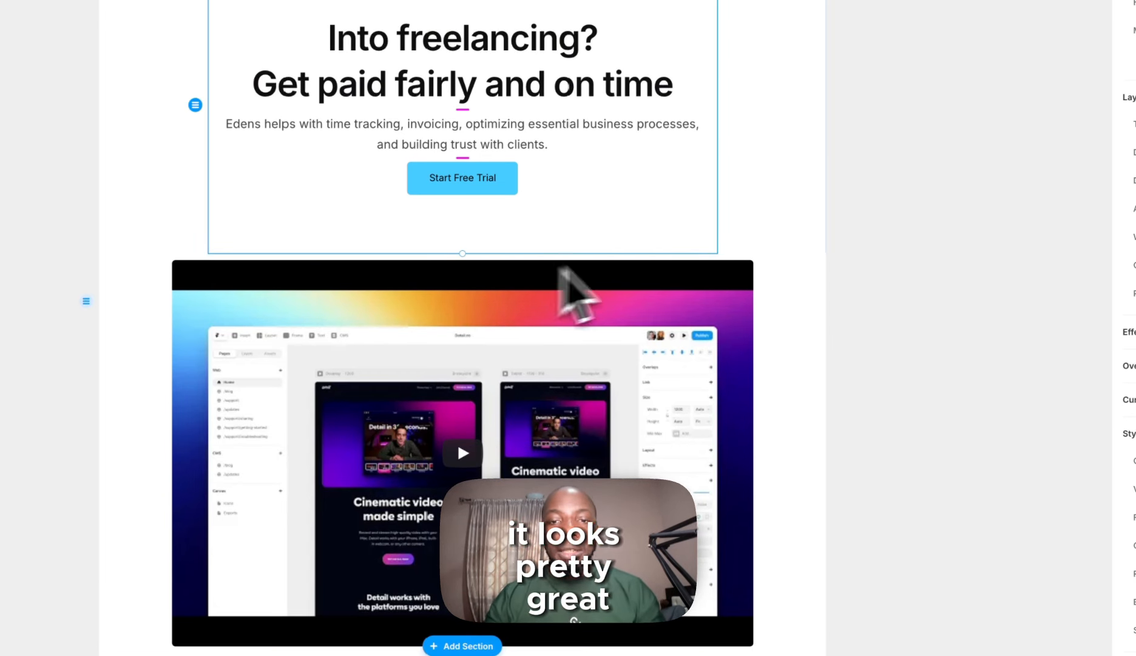
click(865, 203)
click(706, 261)
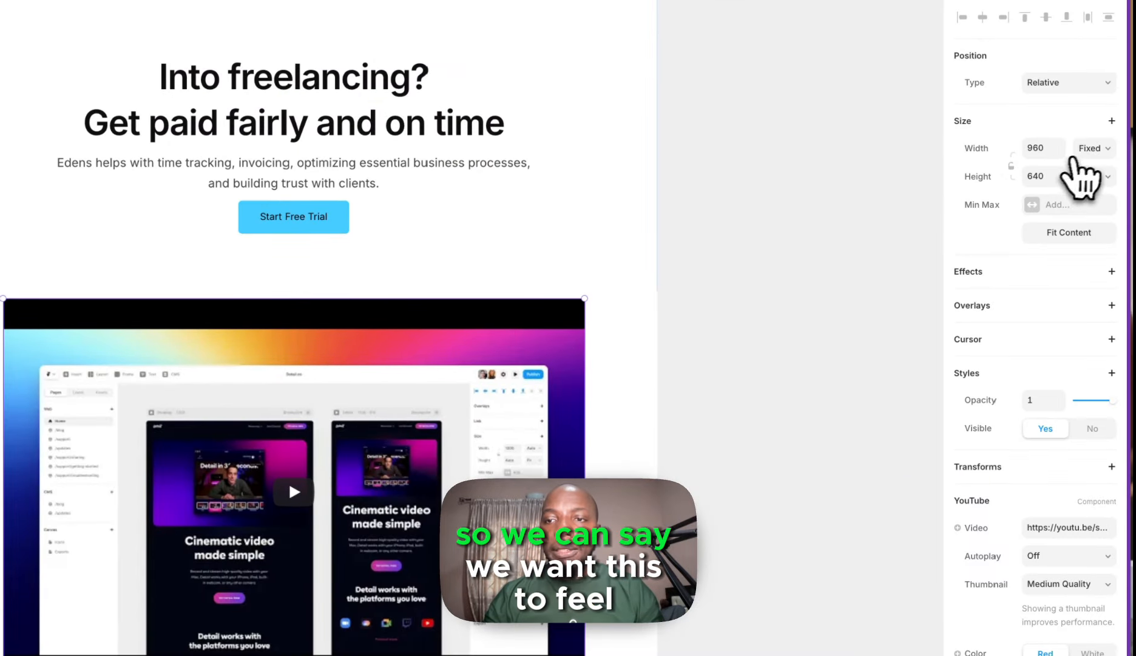
click(1090, 194)
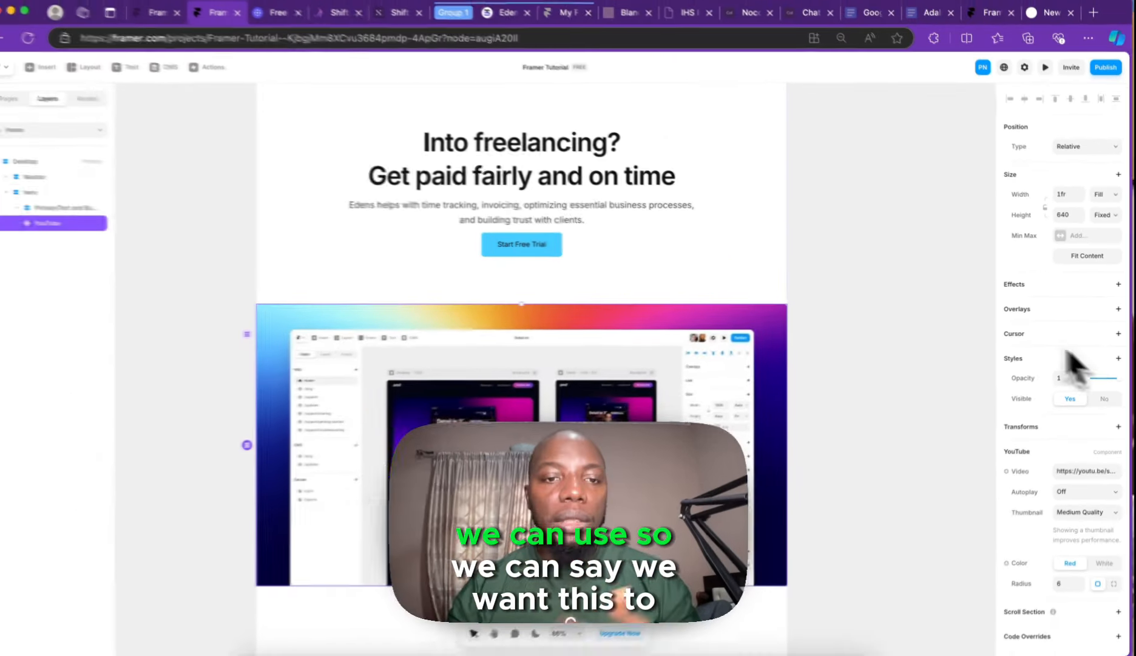
- Add a relative max width of 90% to the YouTube video
click(1061, 237)
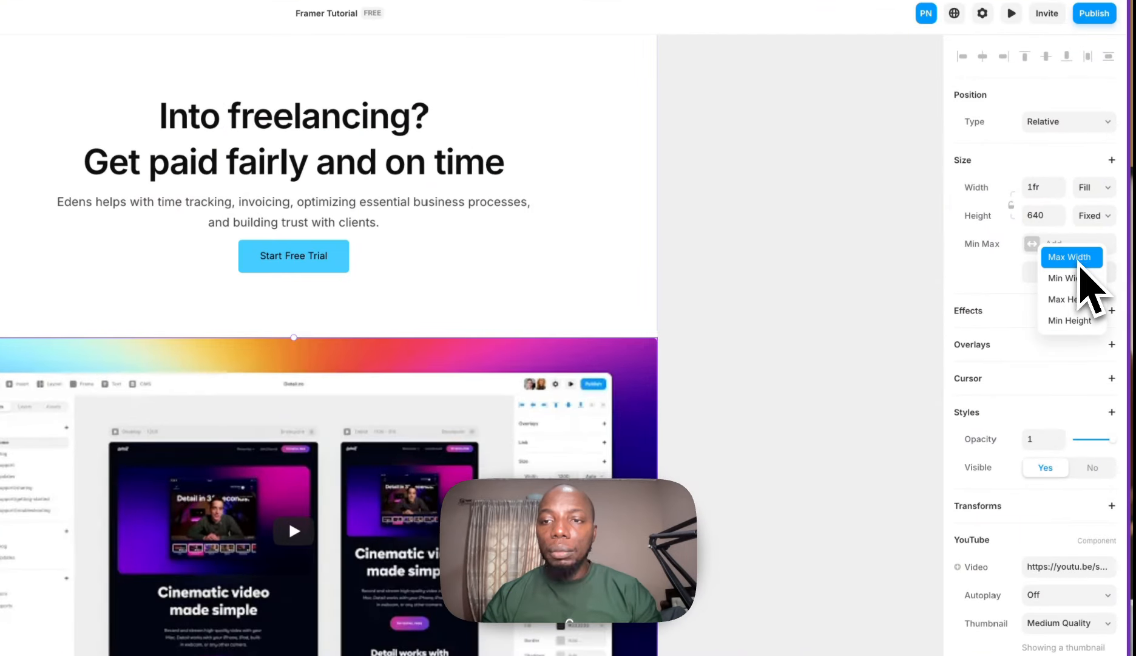
click(1078, 258)
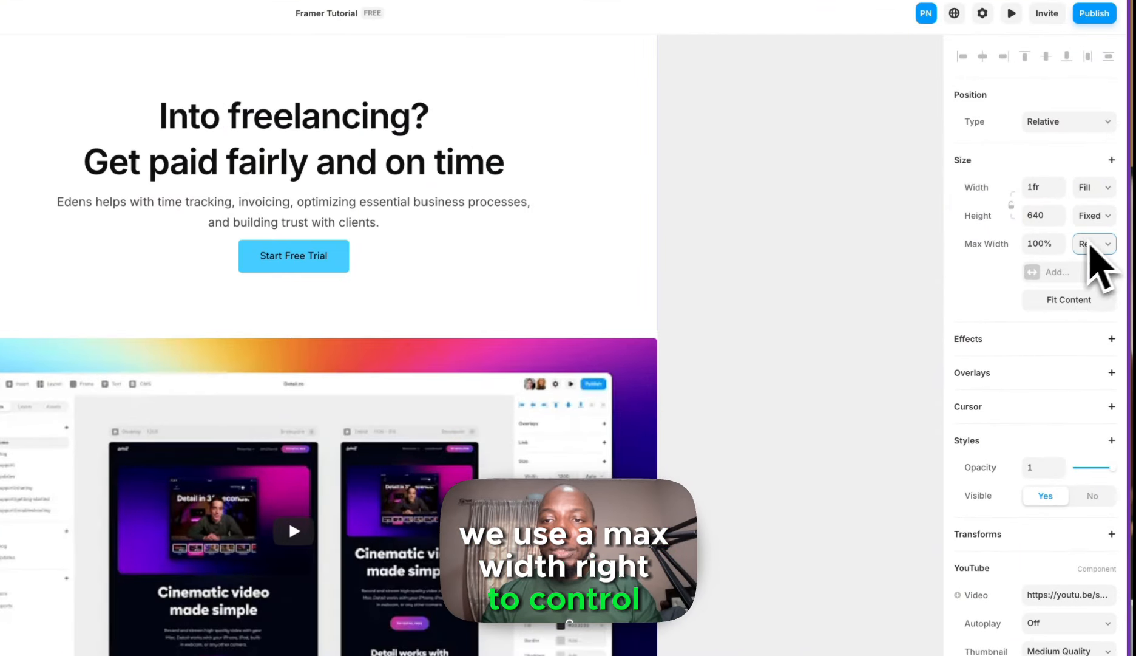
click(1037, 243)
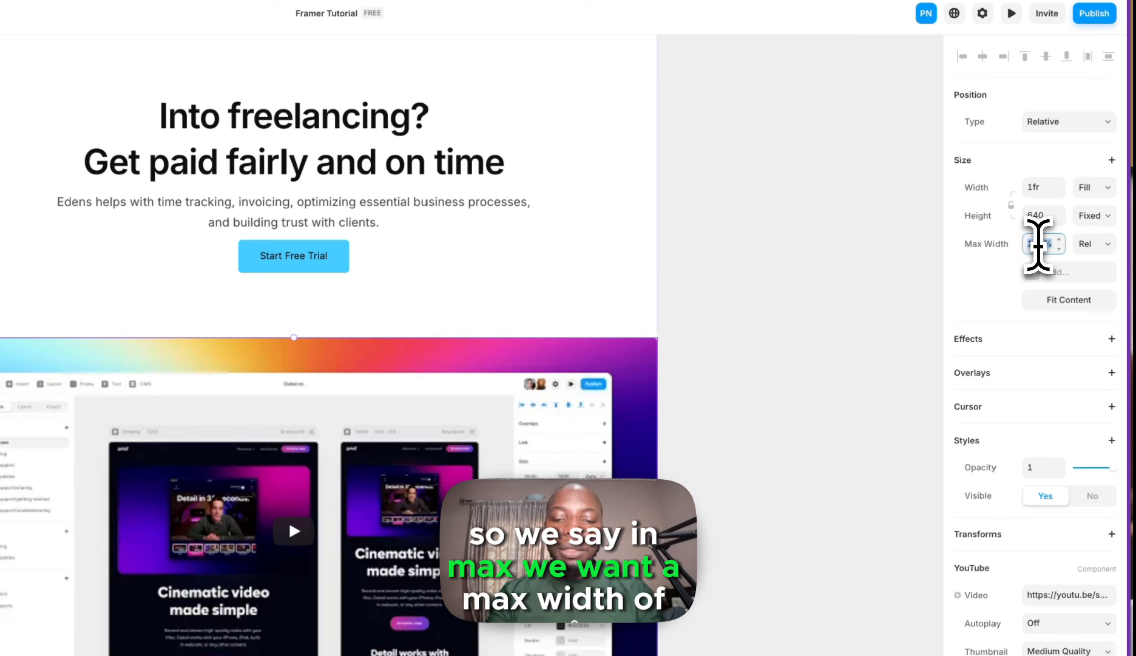
text(90%)
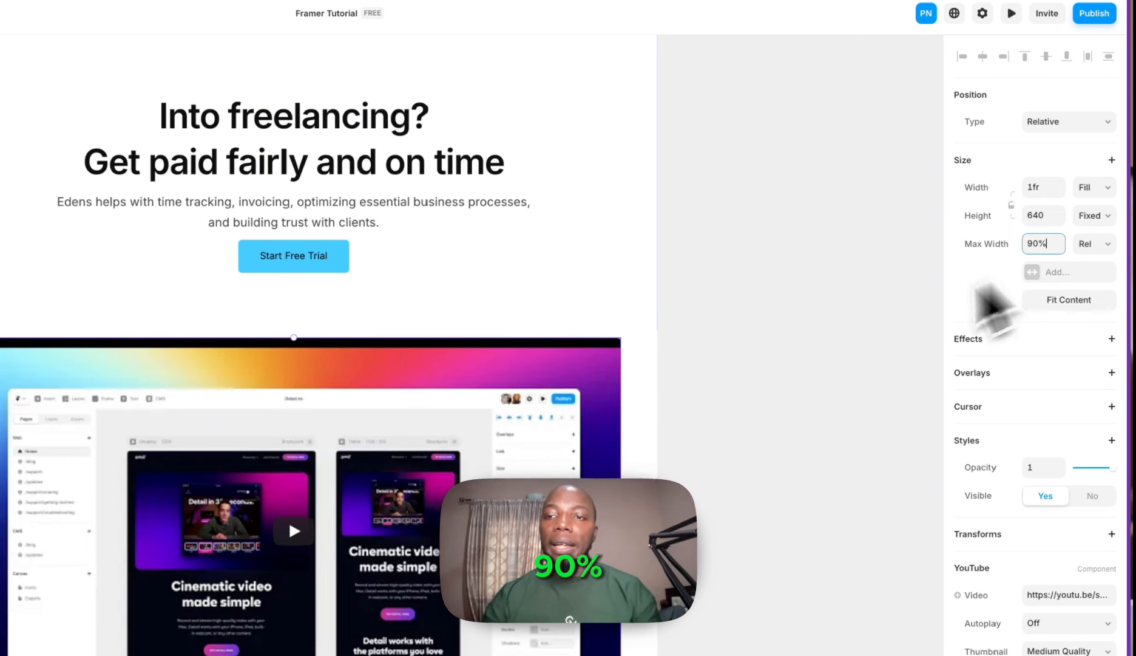
click(698, 333)
- Set the height of the hero's text-and-button frame to Fit and its gap to 16
scroll(686, 316, down, 5)
scroll(664, 307, up, 6)
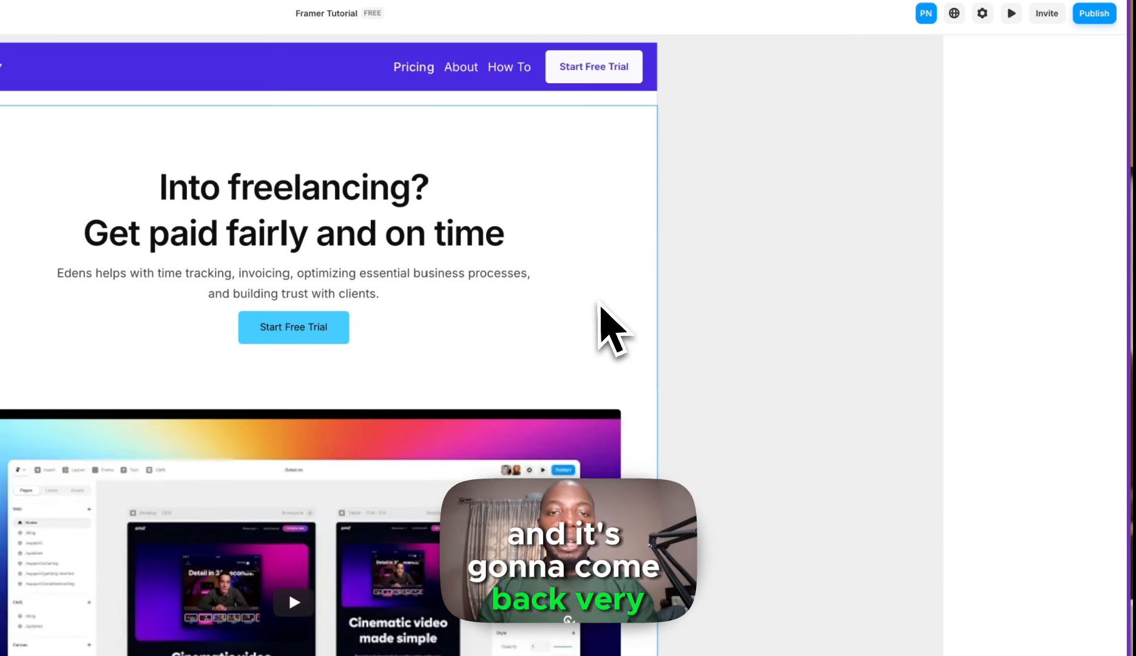
click(401, 332)
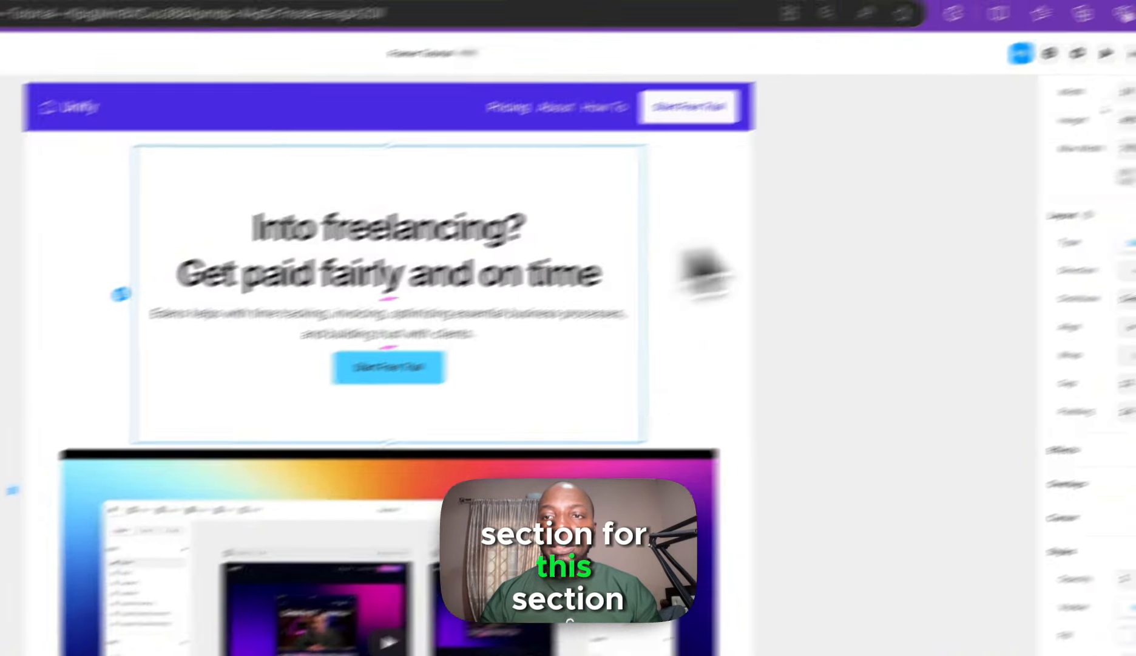
scroll(1130, 130, up, 2)
scroll(1108, 252, up, 2)
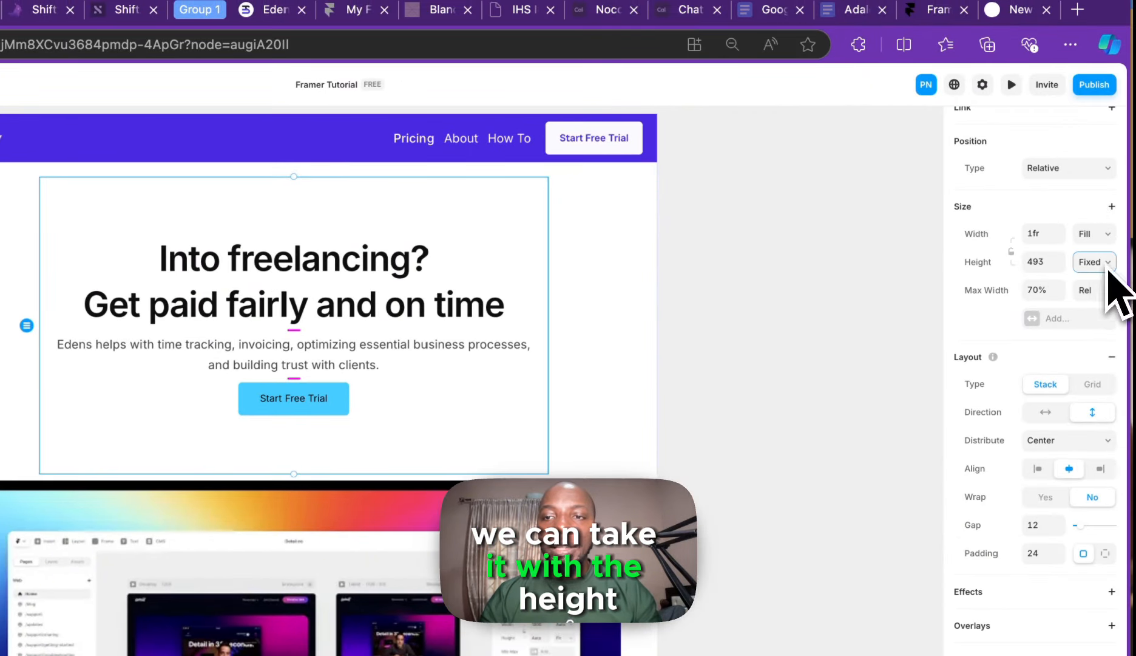
click(1088, 325)
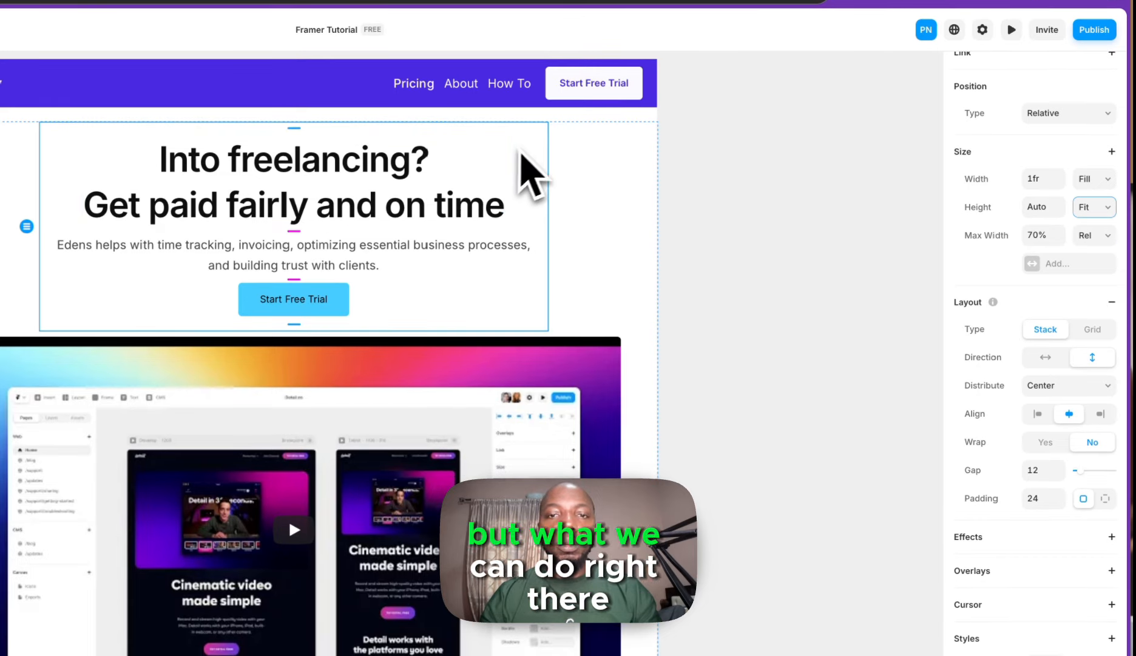
scroll(1091, 494, down, 2)
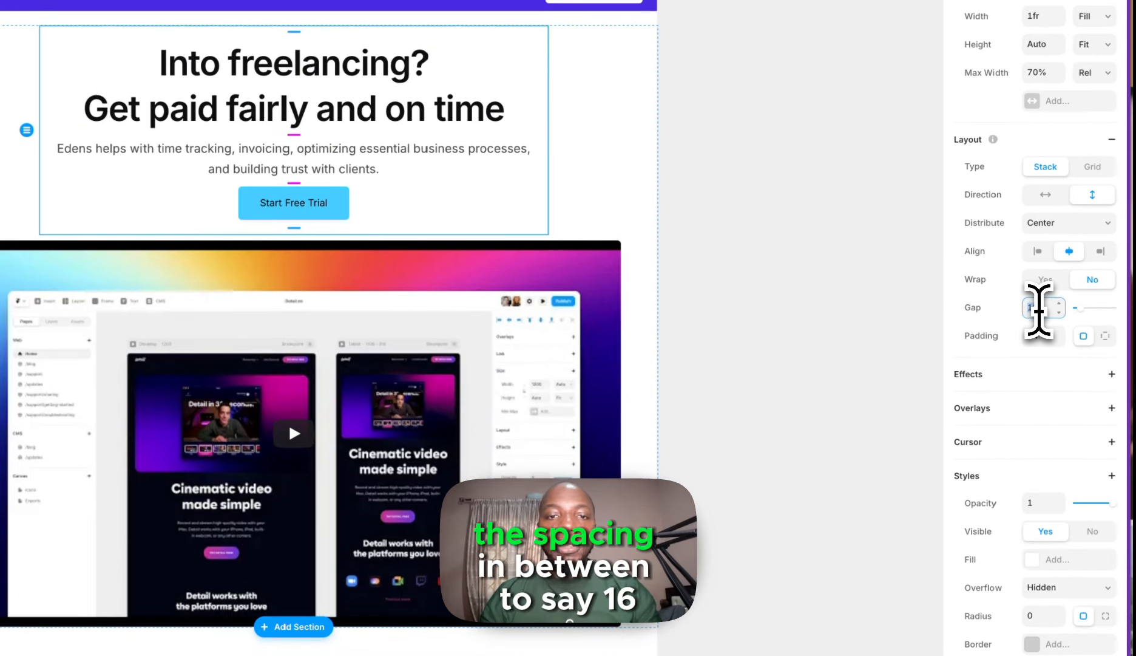
text(16)
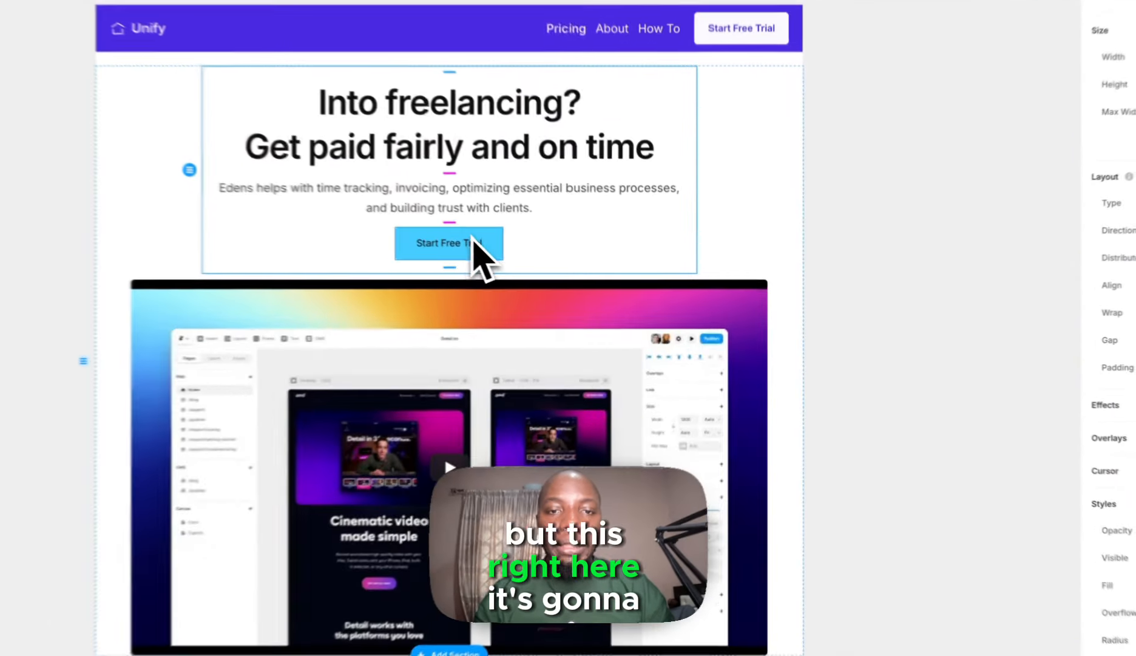
- Change the fill of the hero's Start Free Trial button to the primary/600 color style
click(553, 265)
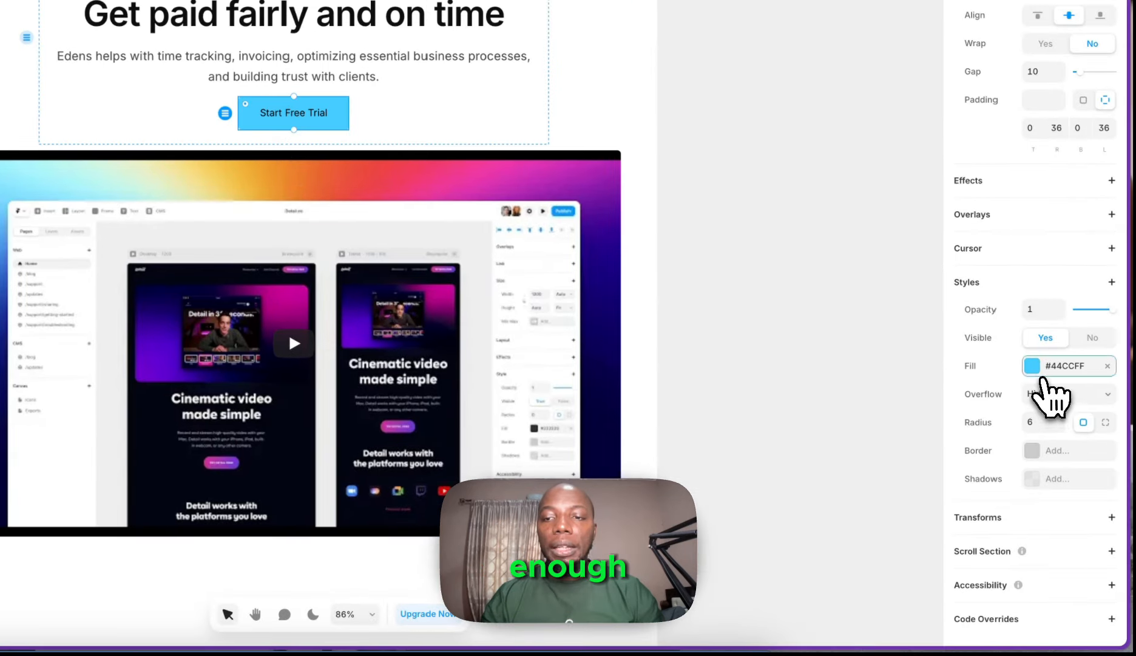
click(1035, 367)
scroll(825, 482, down, 4)
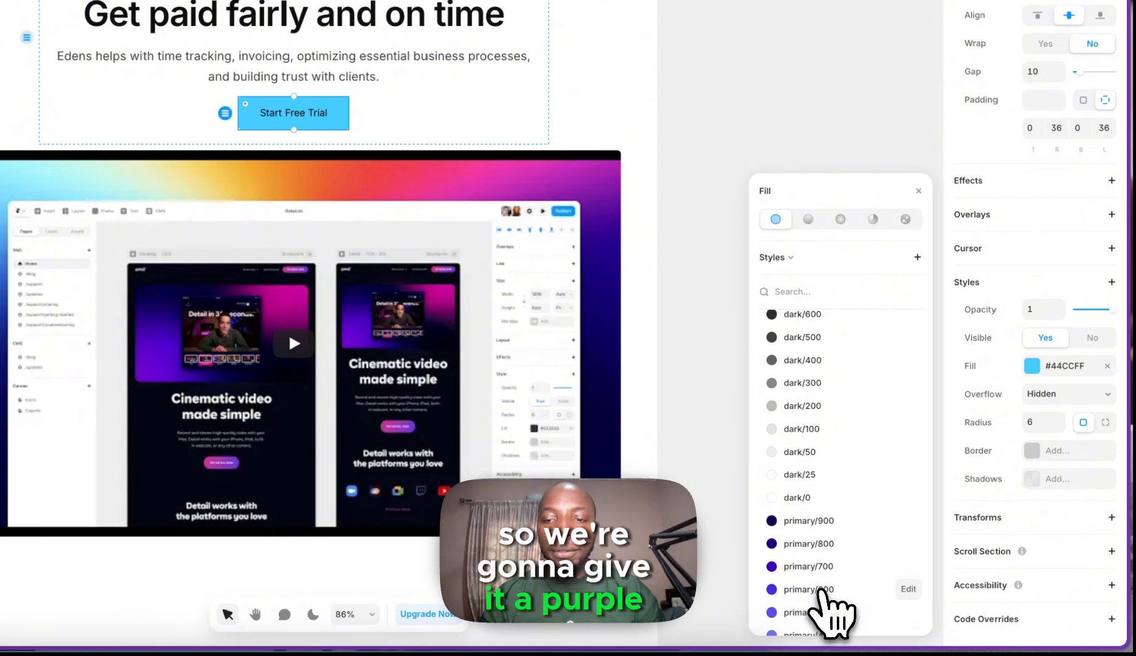
click(823, 592)
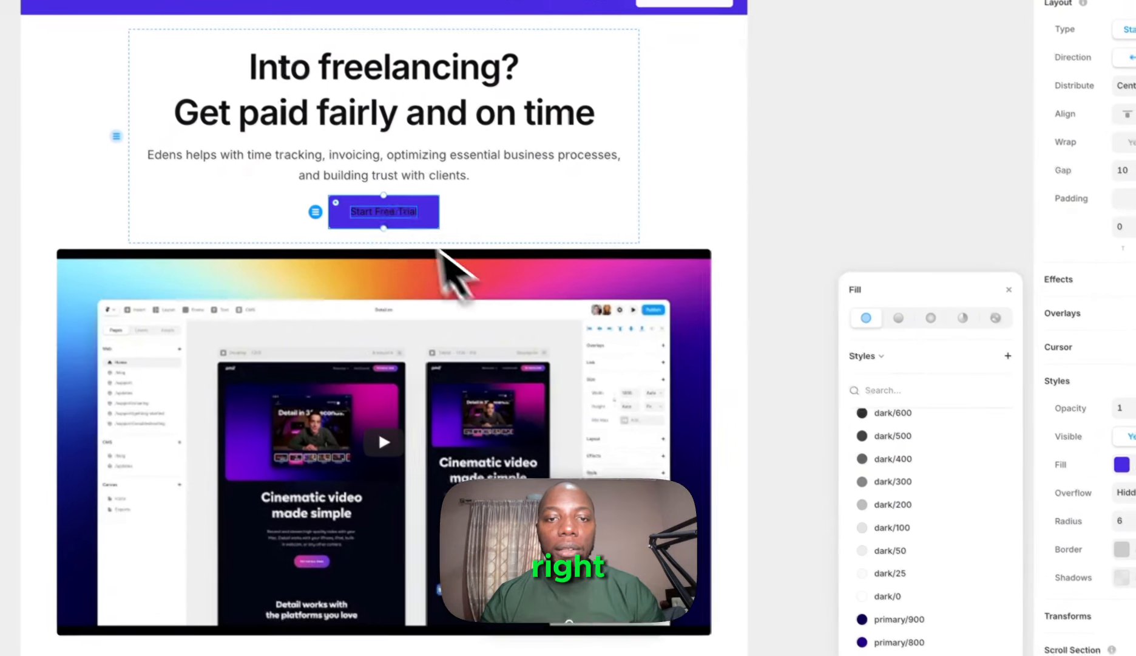
- Give the label of the hero's Start Free Trial button the Primary/25 color style and a Semibold weight
click(297, 115)
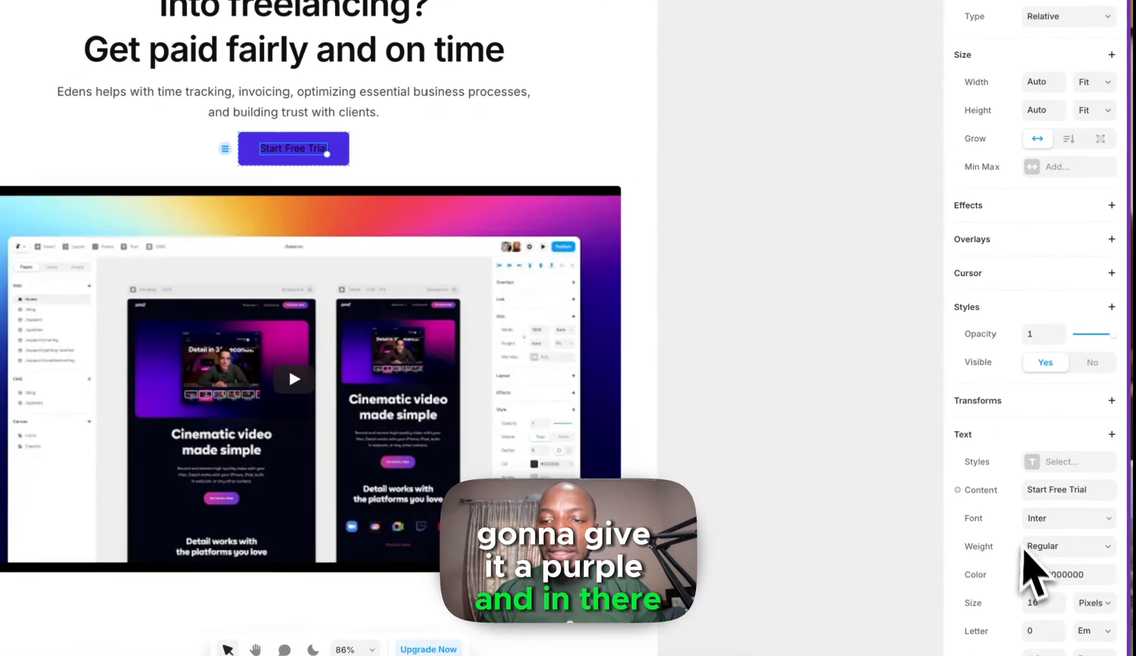
click(1126, 641)
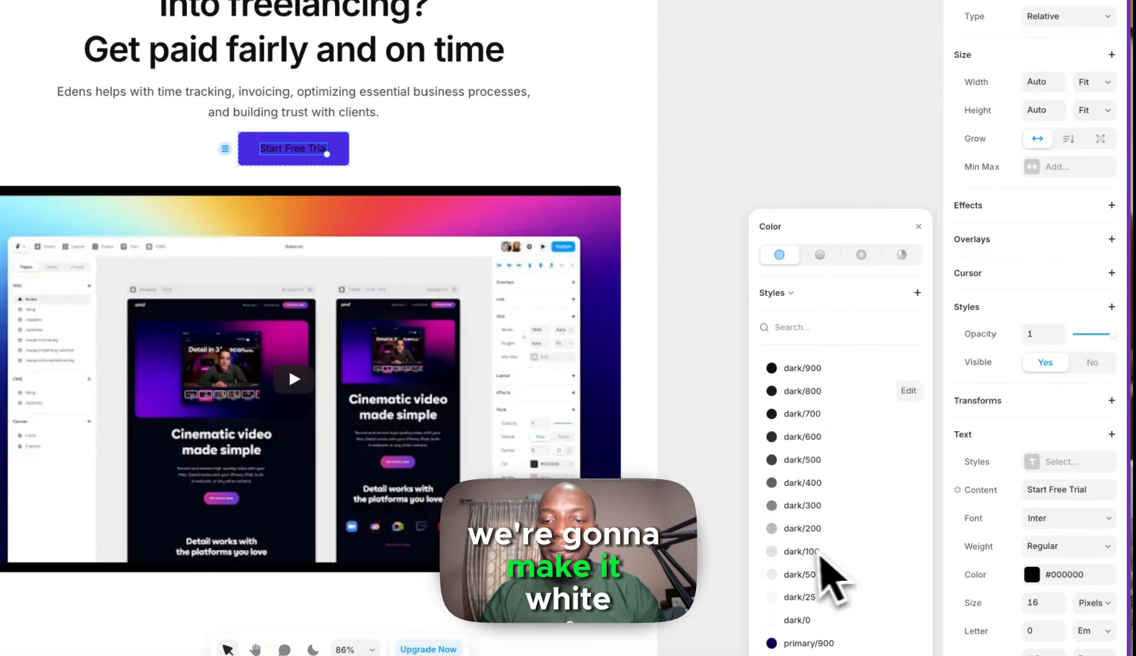
scroll(824, 568, down, 3)
click(813, 426)
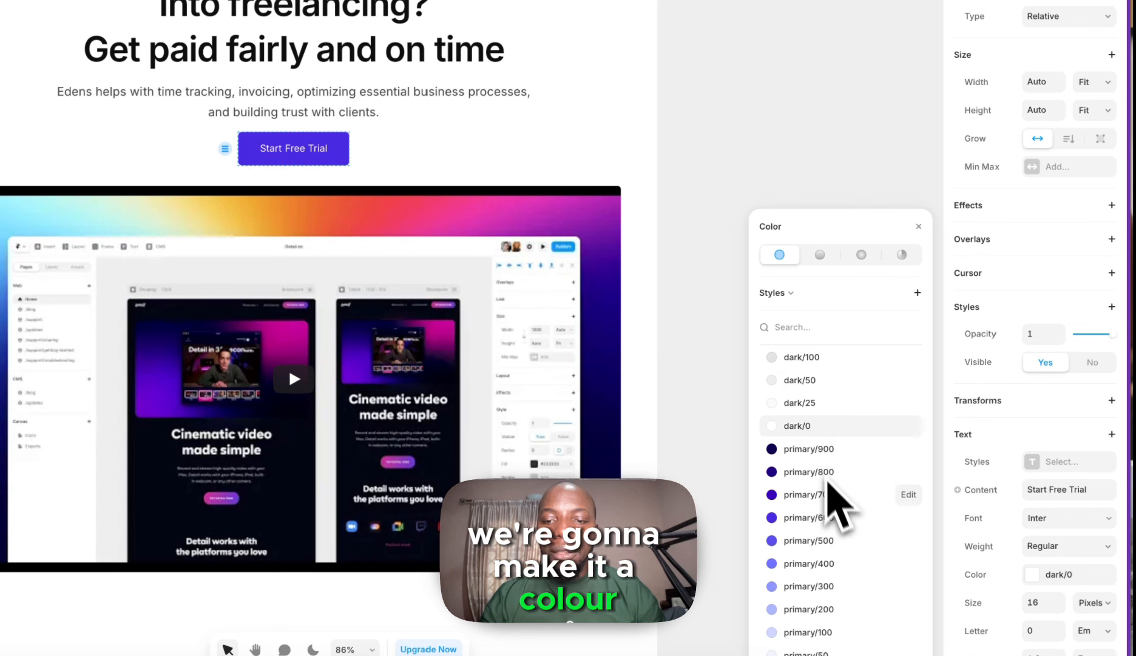
scroll(828, 486, down, 3)
click(810, 533)
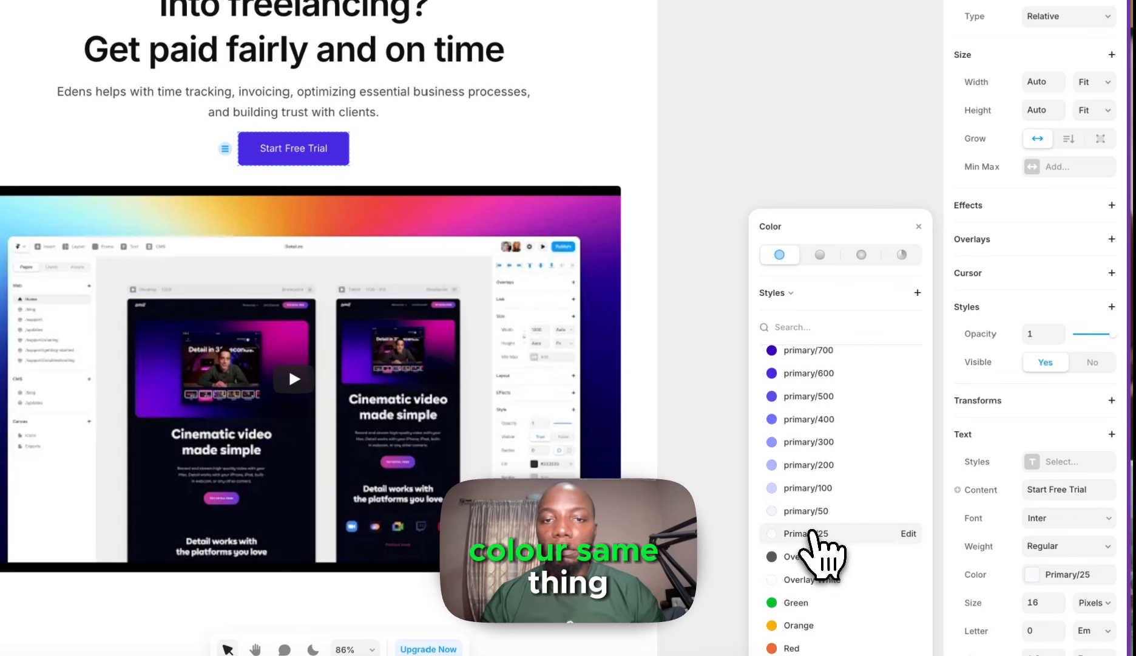
click(1051, 537)
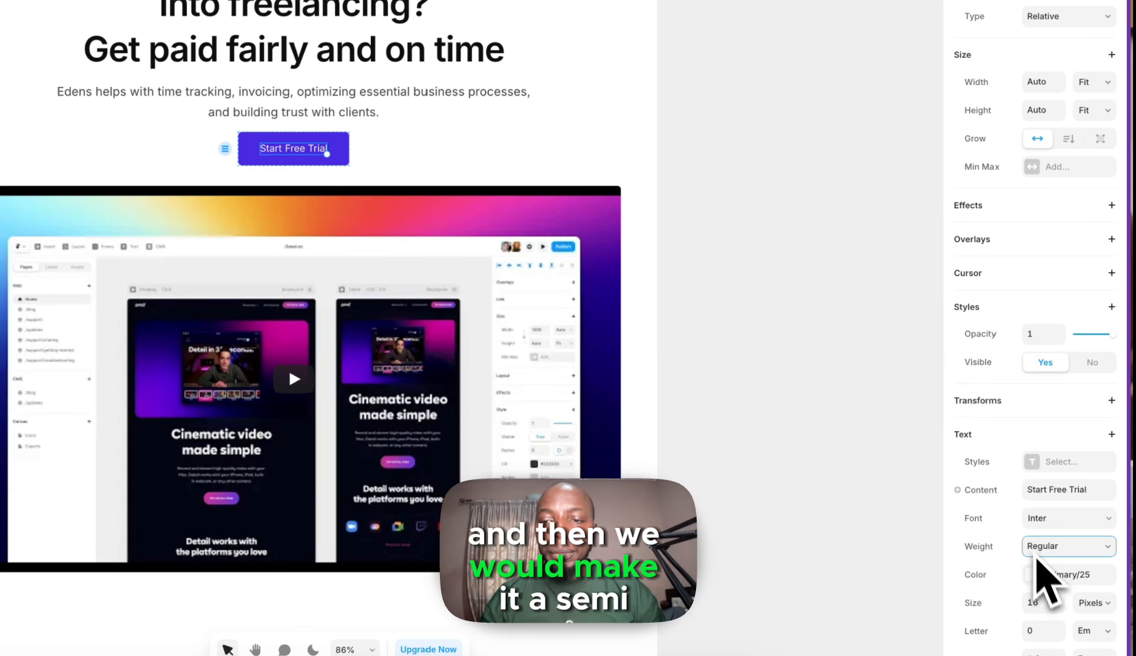
click(1058, 631)
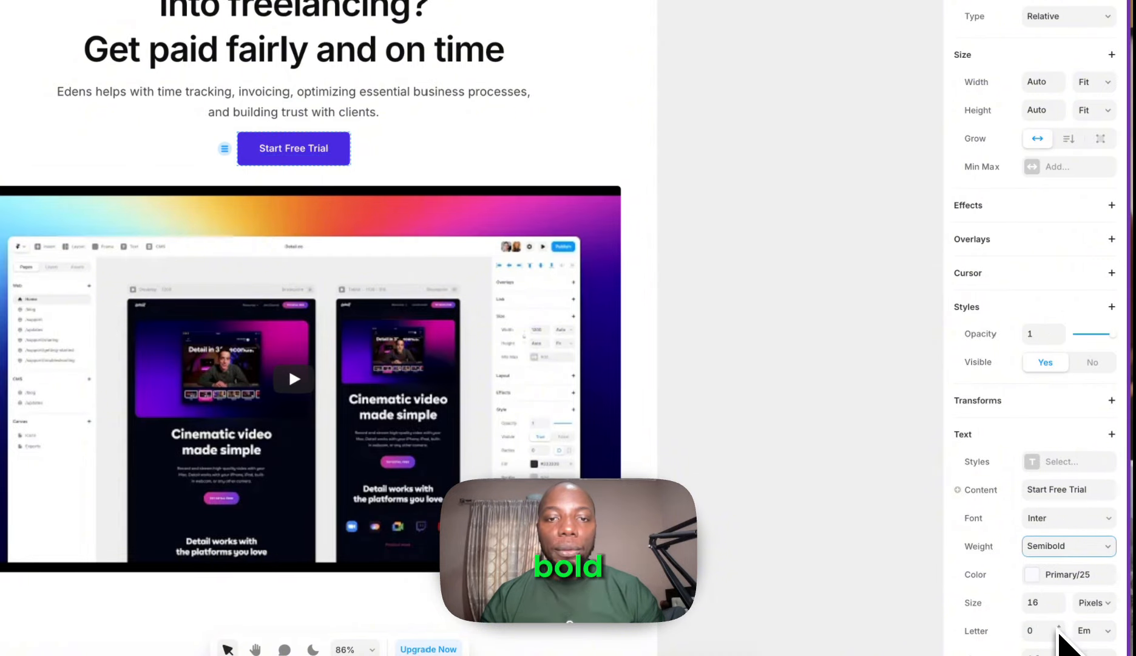
click(787, 177)
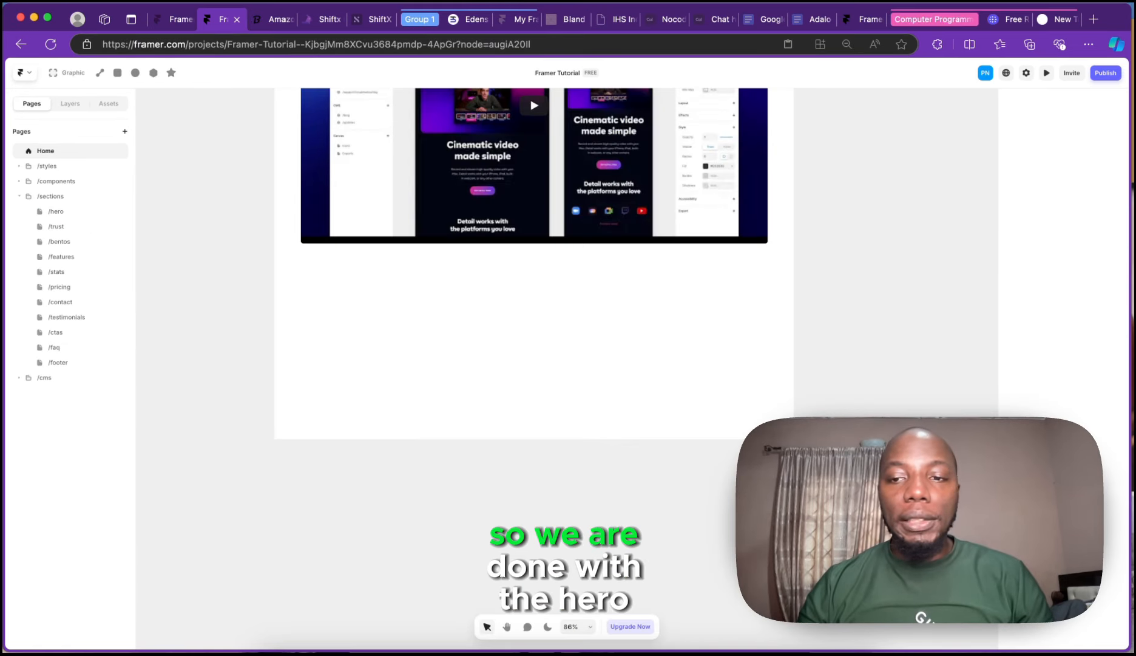
- Draw a new frame about 769 wide and 140 high on the page below the hero section
scroll(472, 254, up, 8)
scroll(473, 254, down, 4)
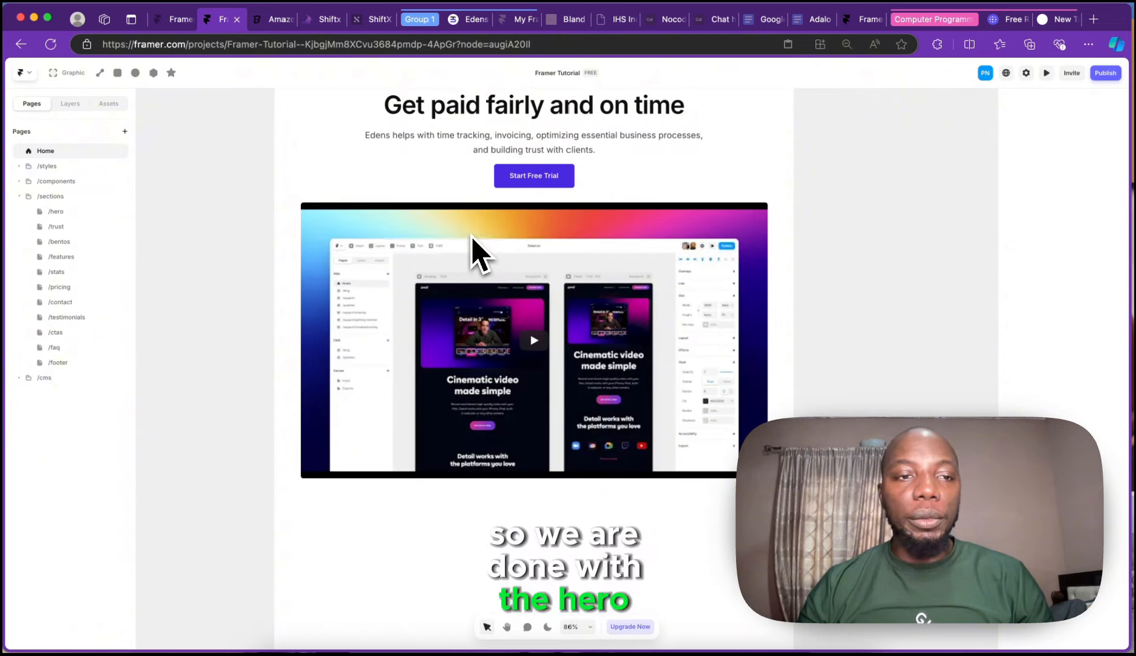
click(70, 103)
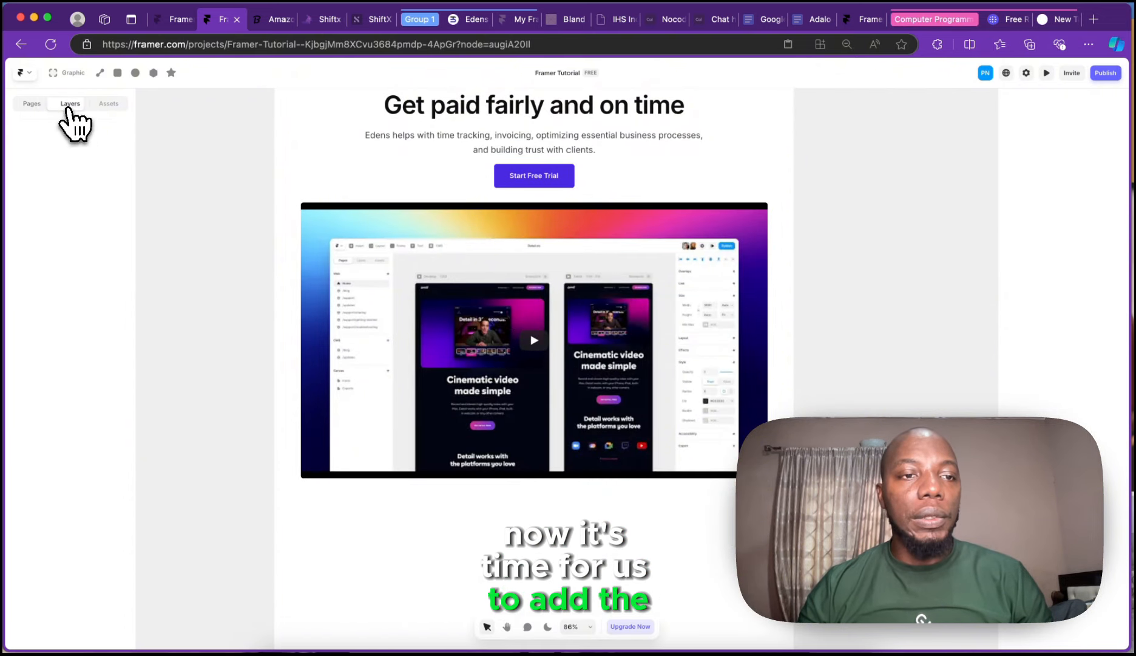
click(37, 107)
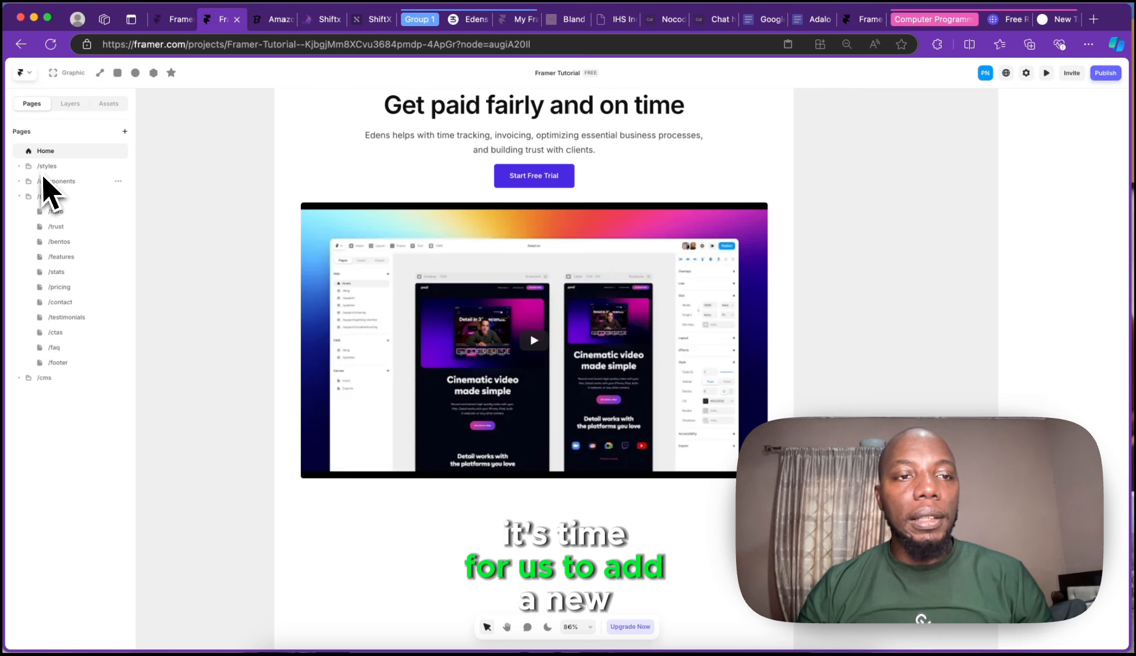
click(70, 104)
click(394, 152)
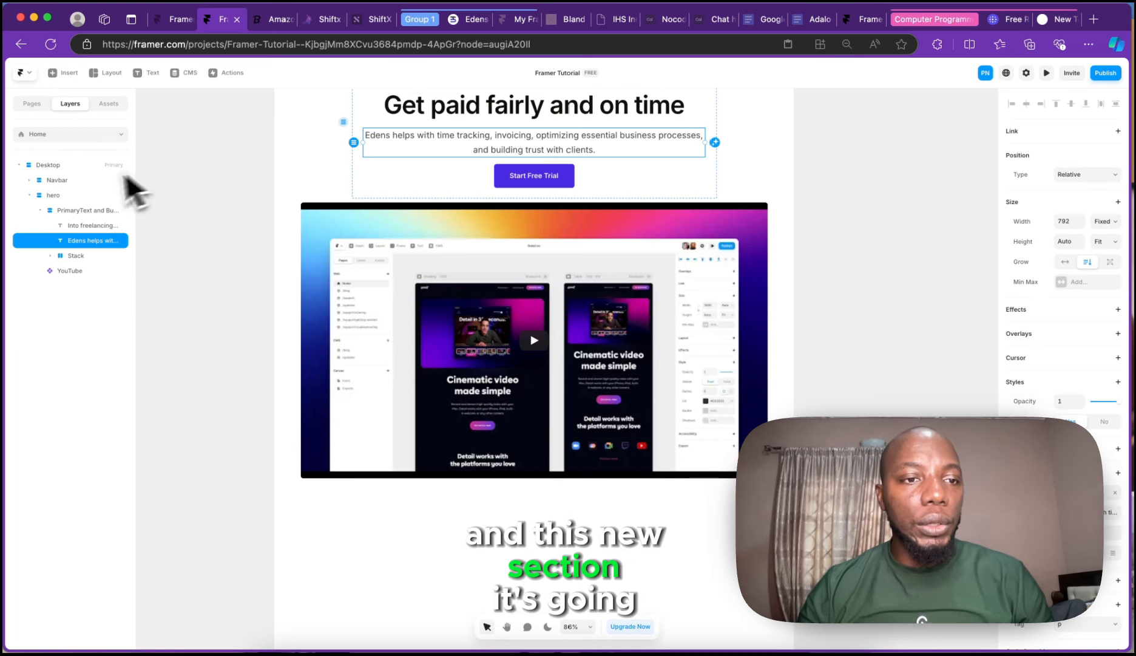
click(87, 200)
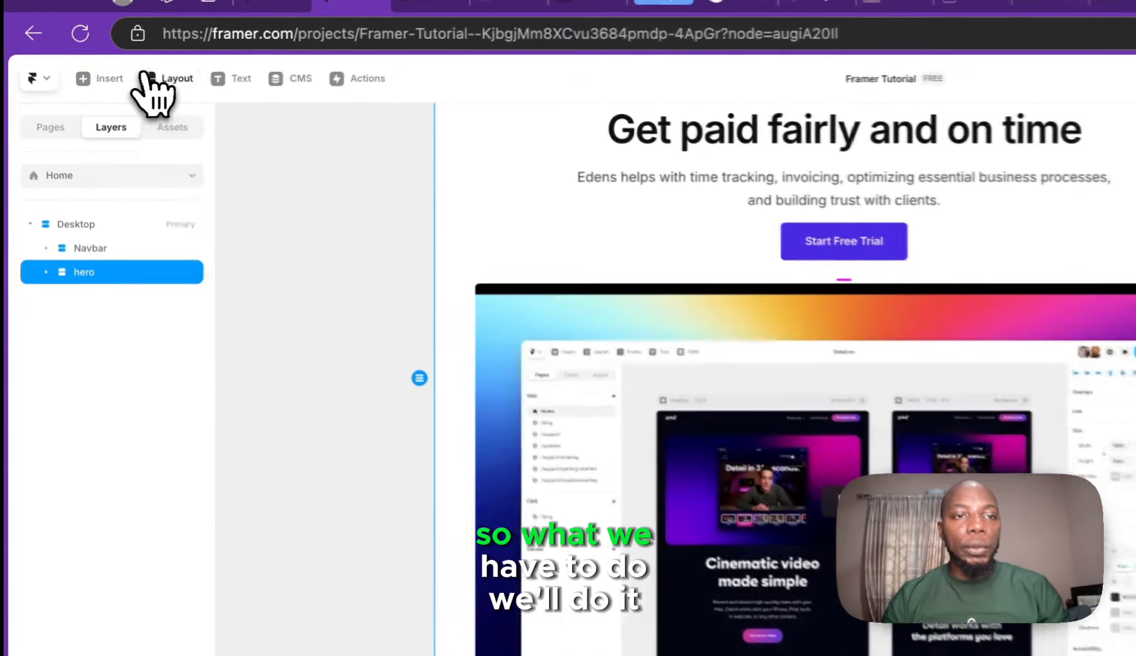
click(109, 73)
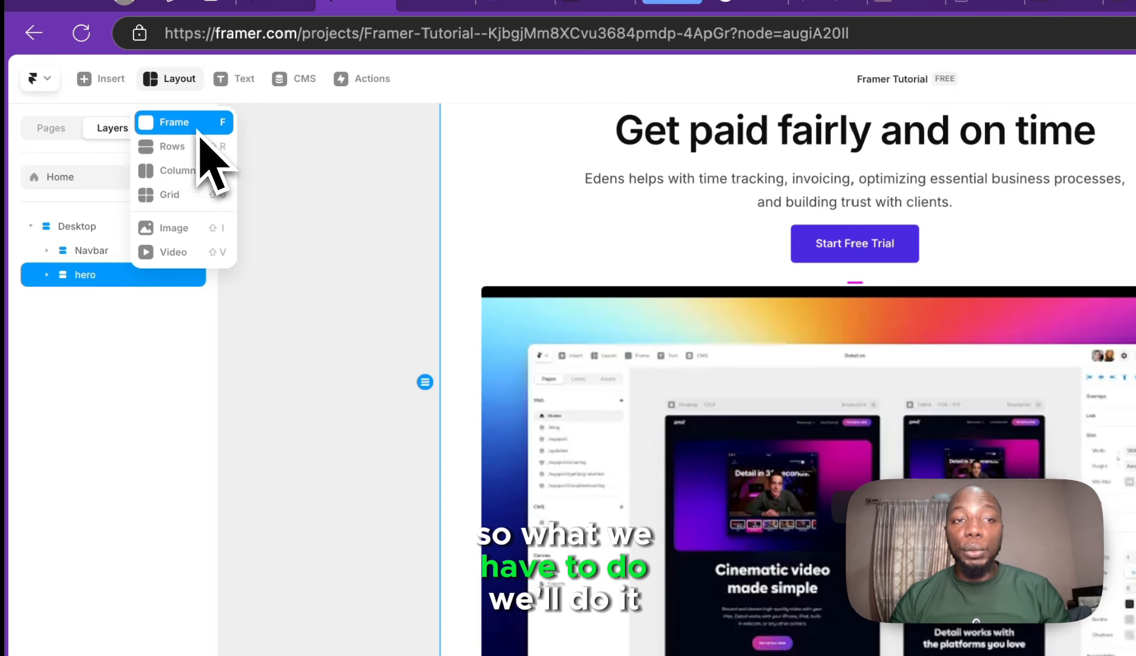
click(200, 146)
drag(293, 453, 837, 546)
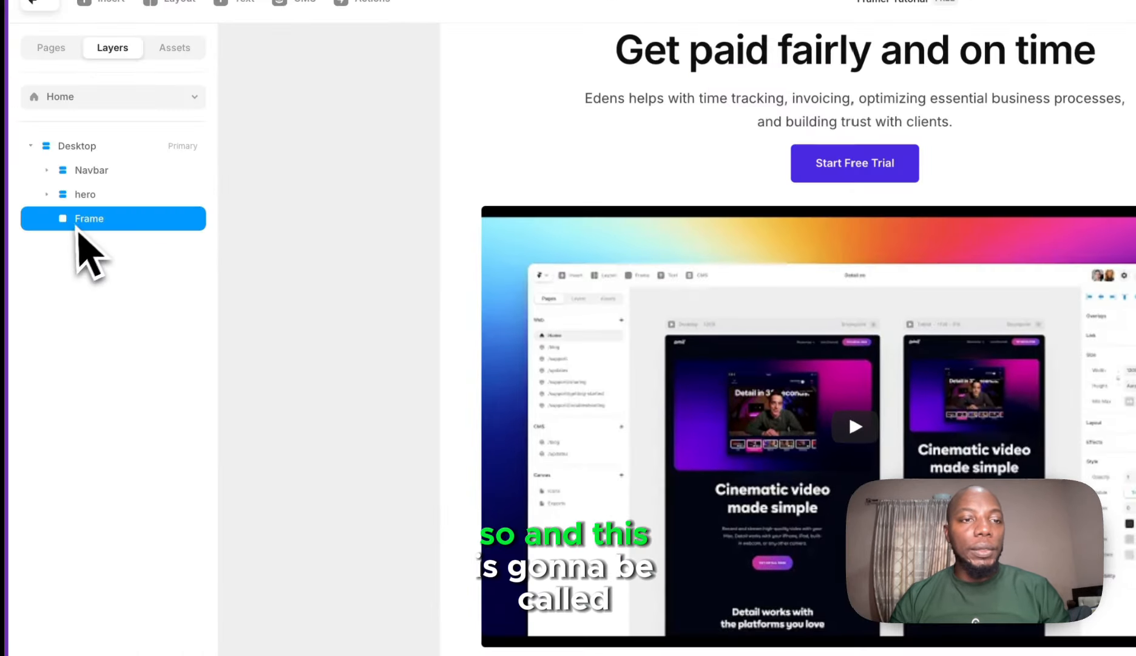
- Rename the new frame below the hero section as trust and set its width to Fill
double_click(89, 225)
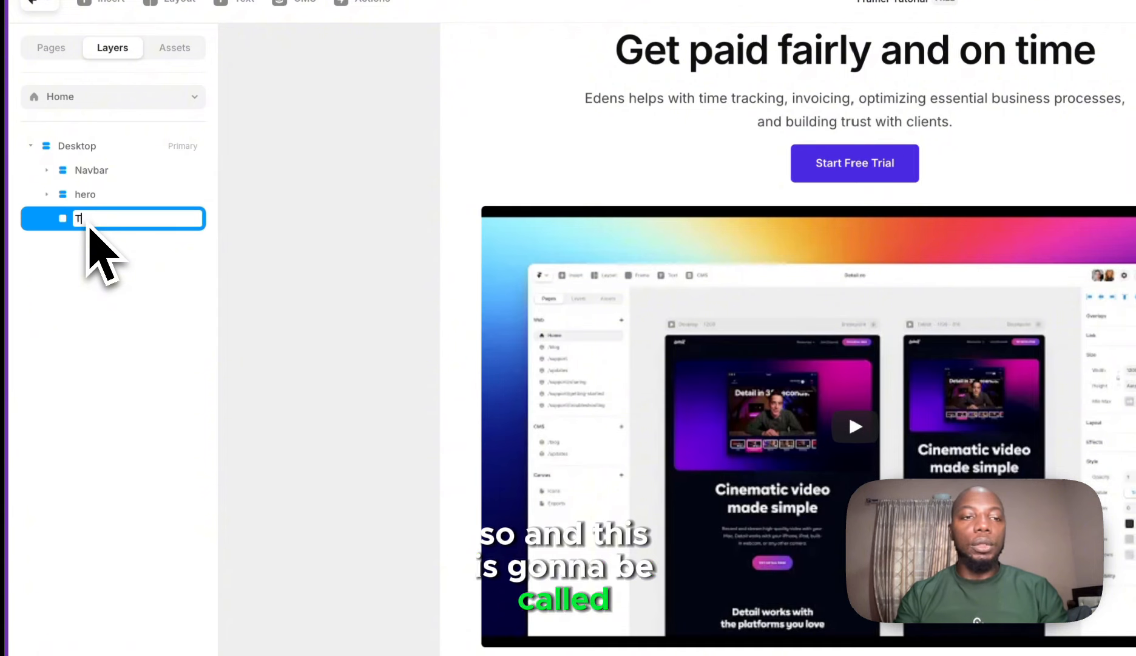
text(T)
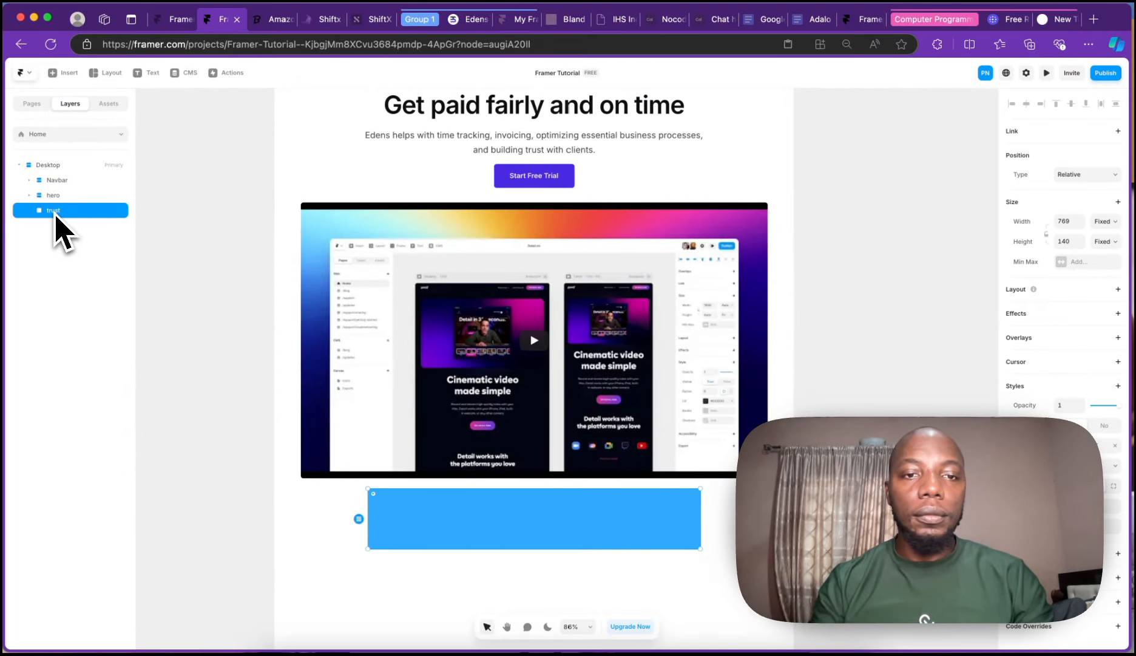
scroll(417, 409, down, 2)
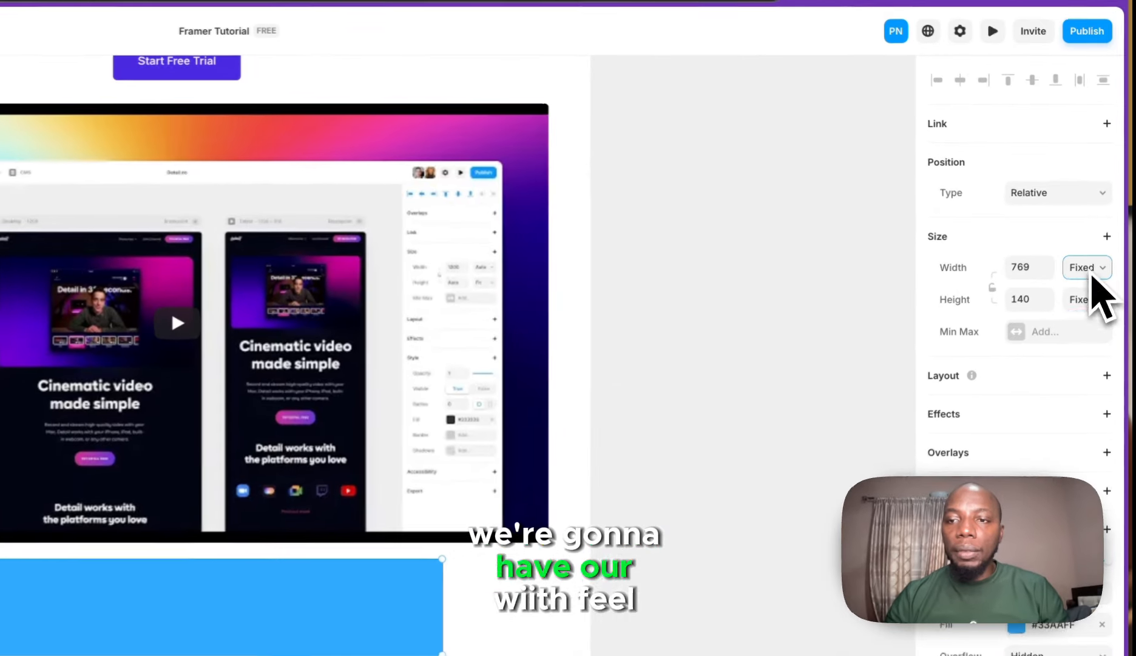
click(1073, 312)
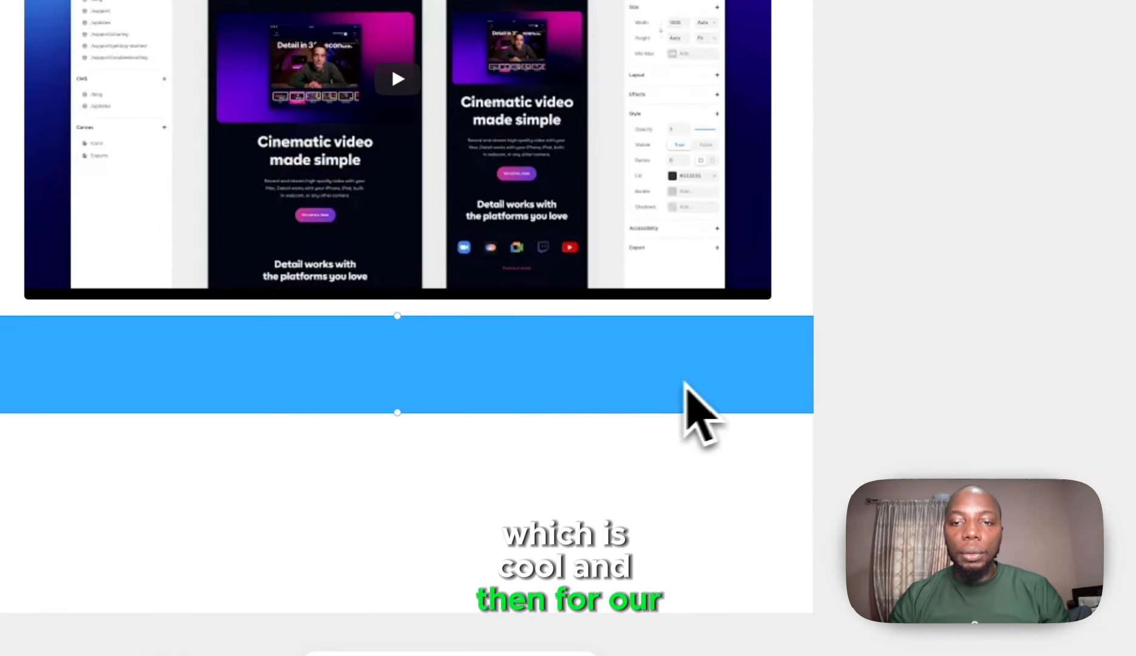
click(659, 377)
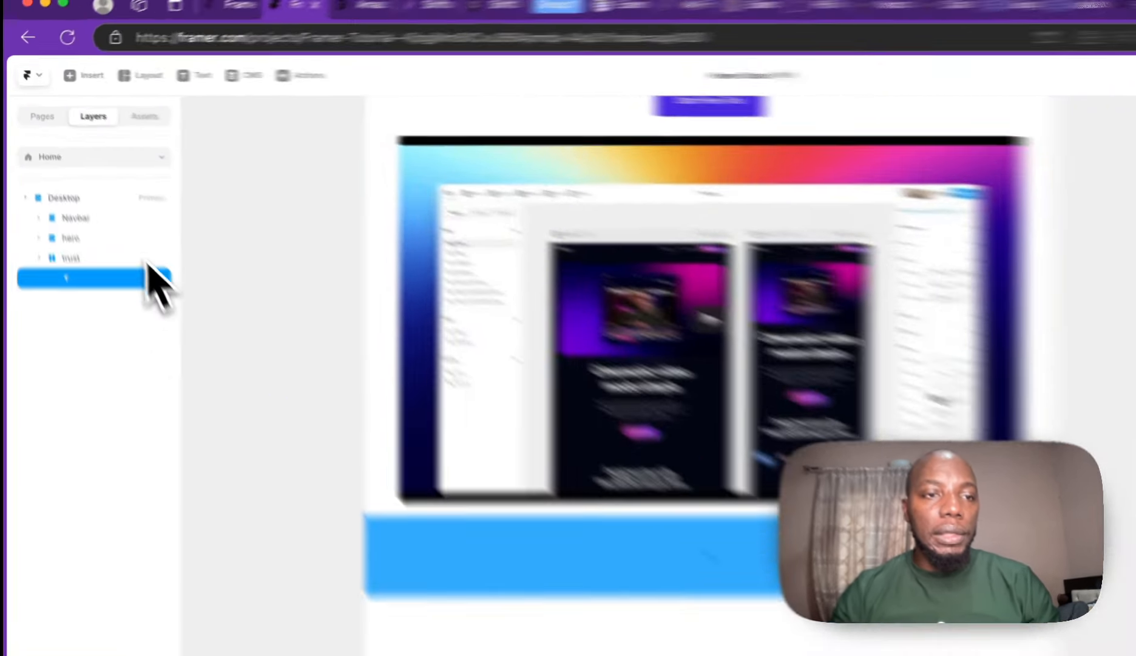
key(Escape)
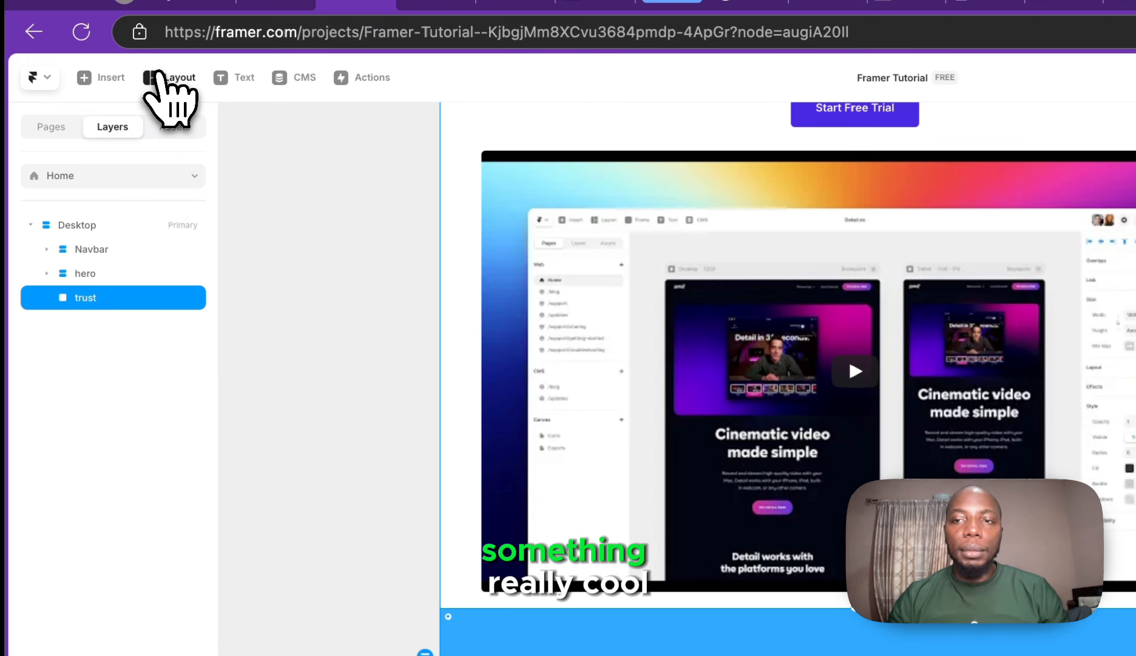
click(159, 80)
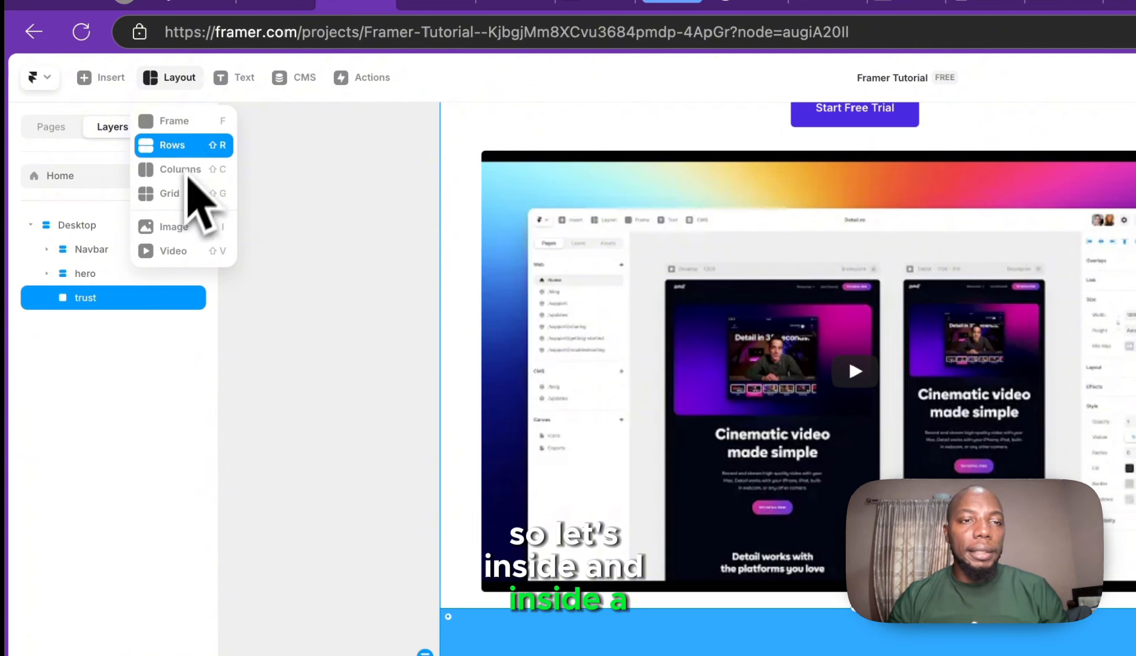
click(182, 193)
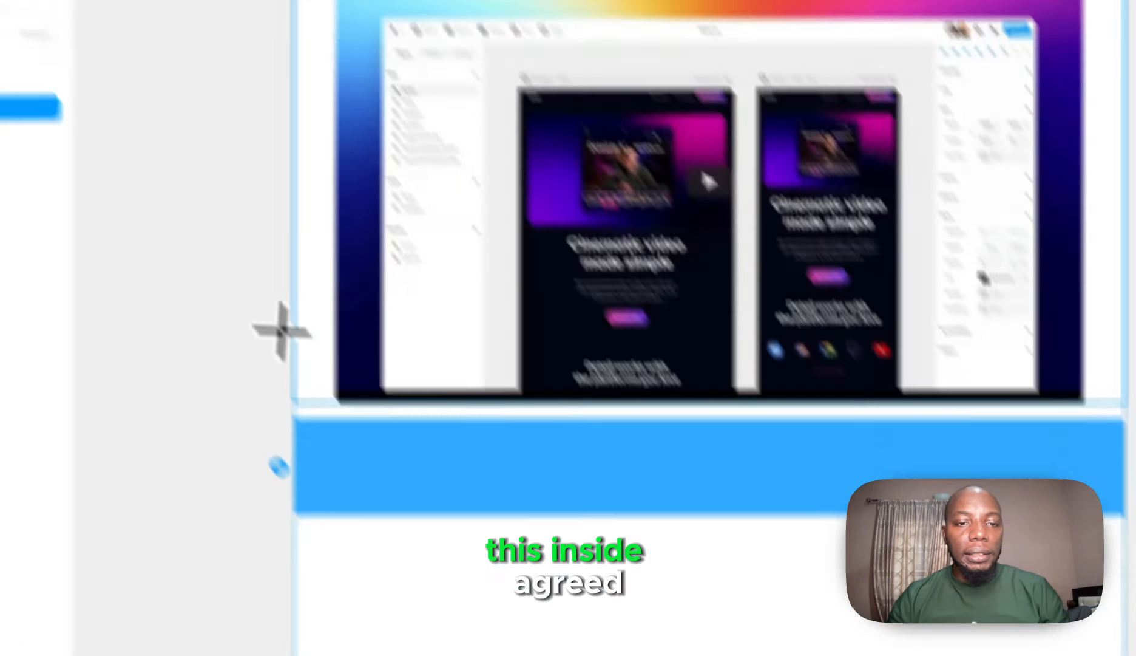
drag(312, 389, 515, 434)
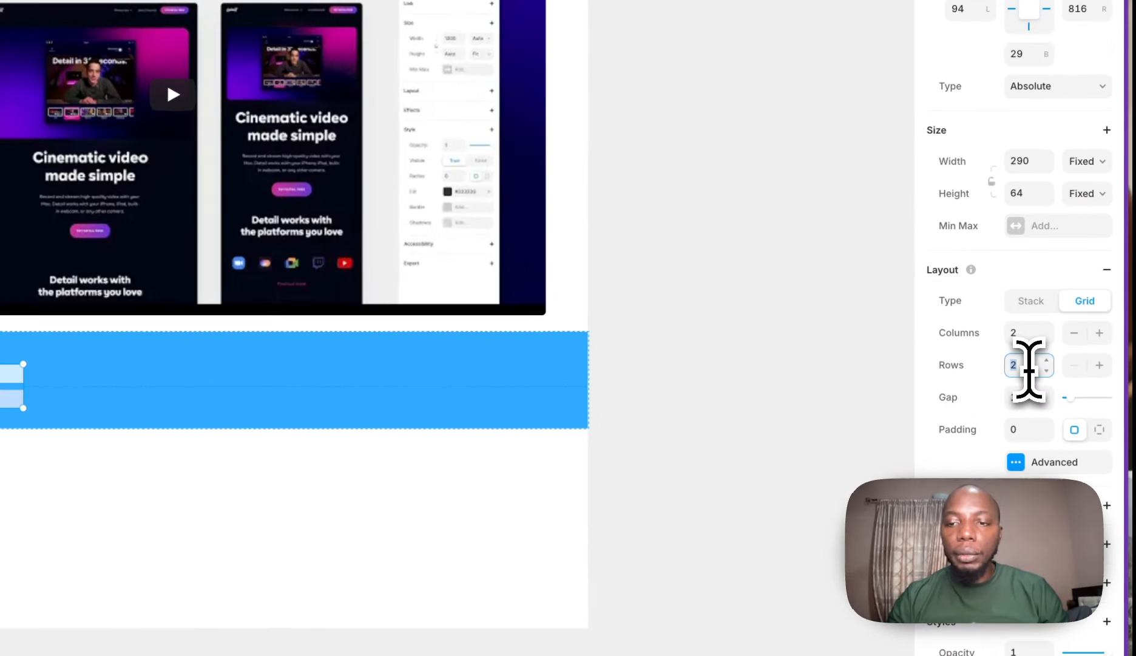
click(1070, 427)
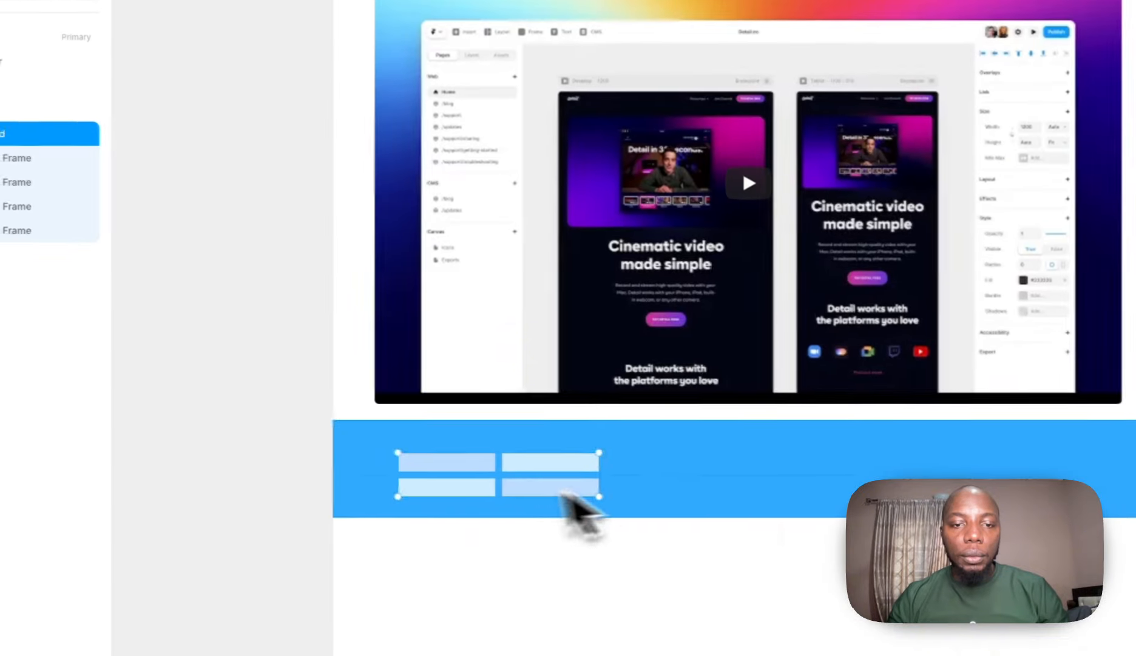
click(77, 397)
click(12, 375)
key(Delete)
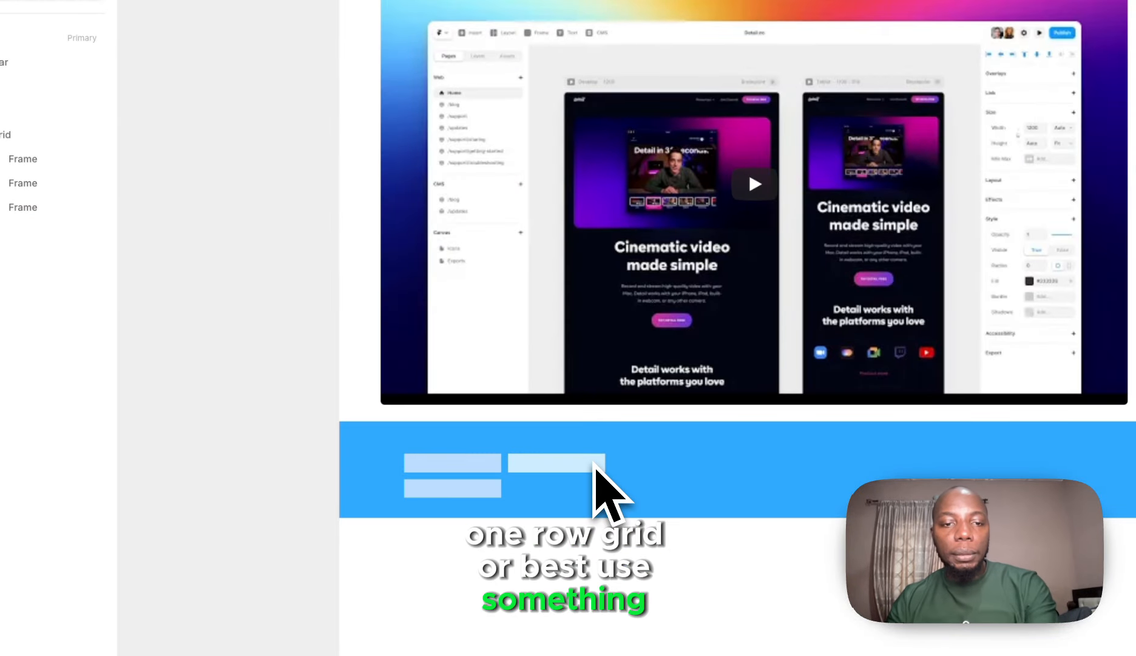
key(Delete)
key(Delete)
key(Delete)
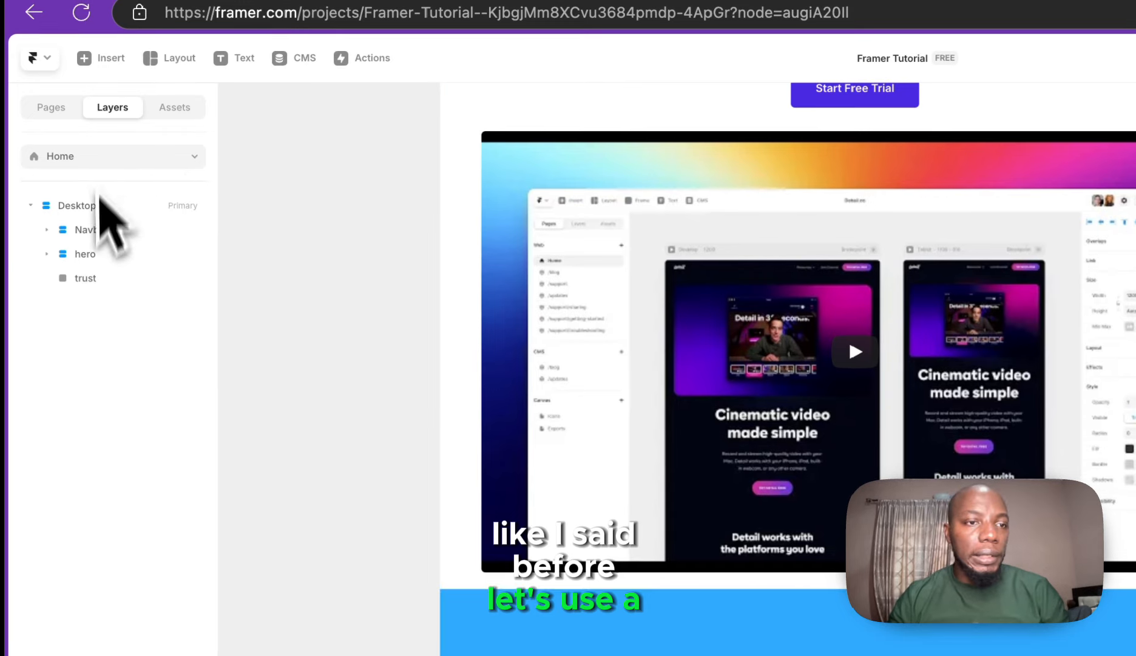
- Search the insertable elements for "tick" and place a Ticker inside the trust frame
click(10, 111)
click(95, 59)
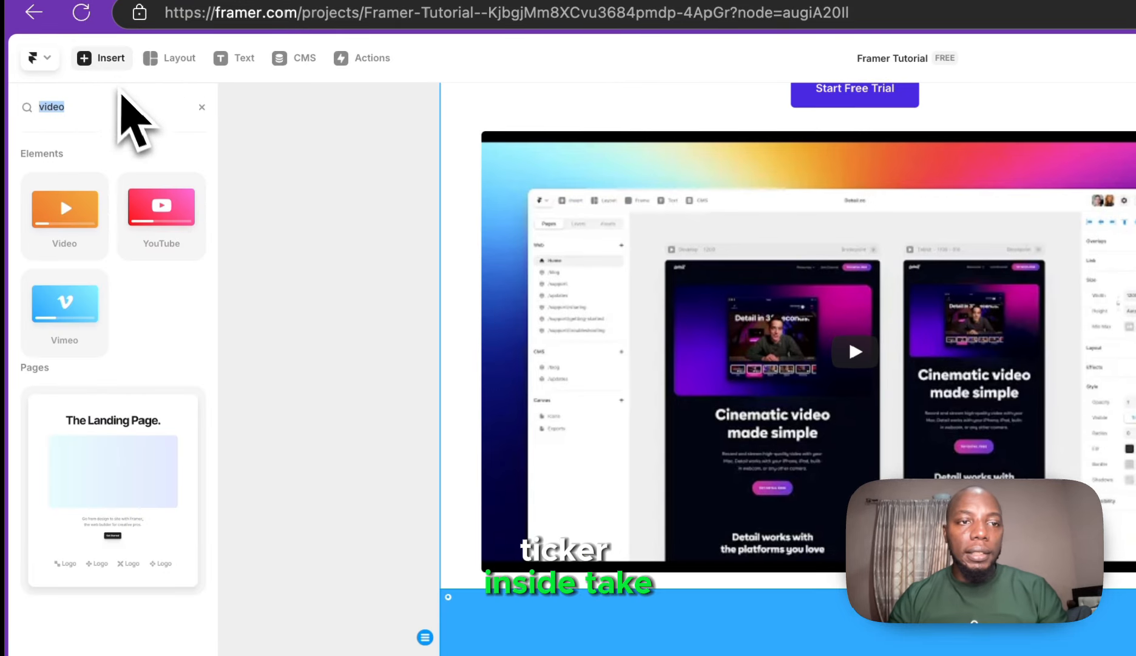
text(tick)
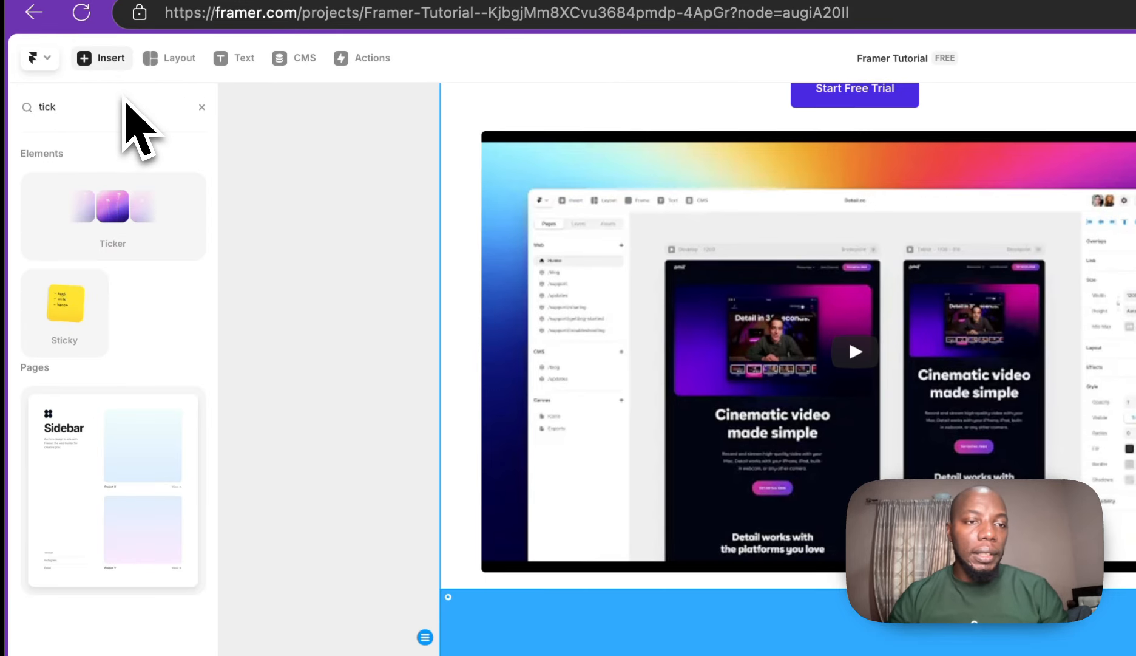
drag(131, 188, 689, 620)
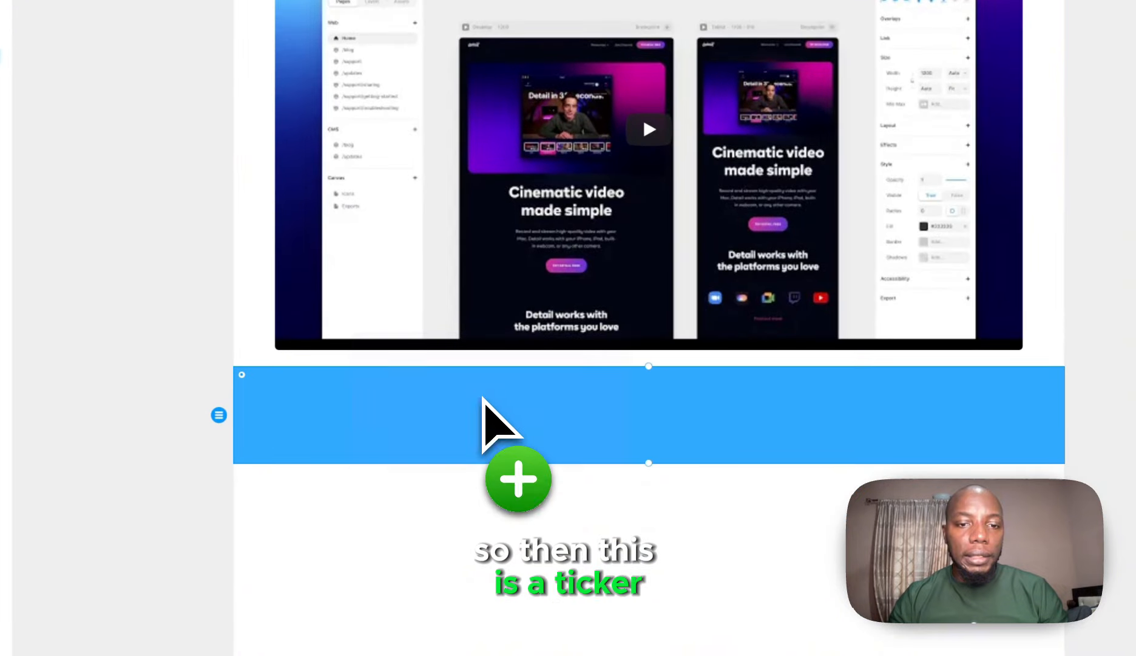
drag(483, 400, 519, 408)
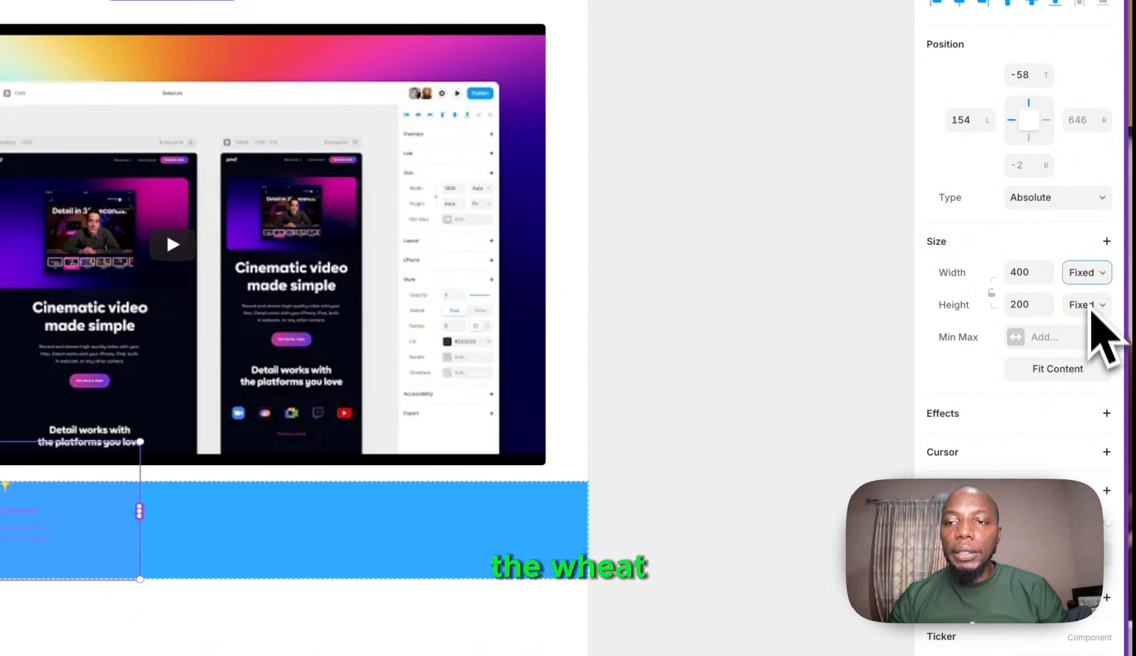
click(1087, 272)
click(1090, 271)
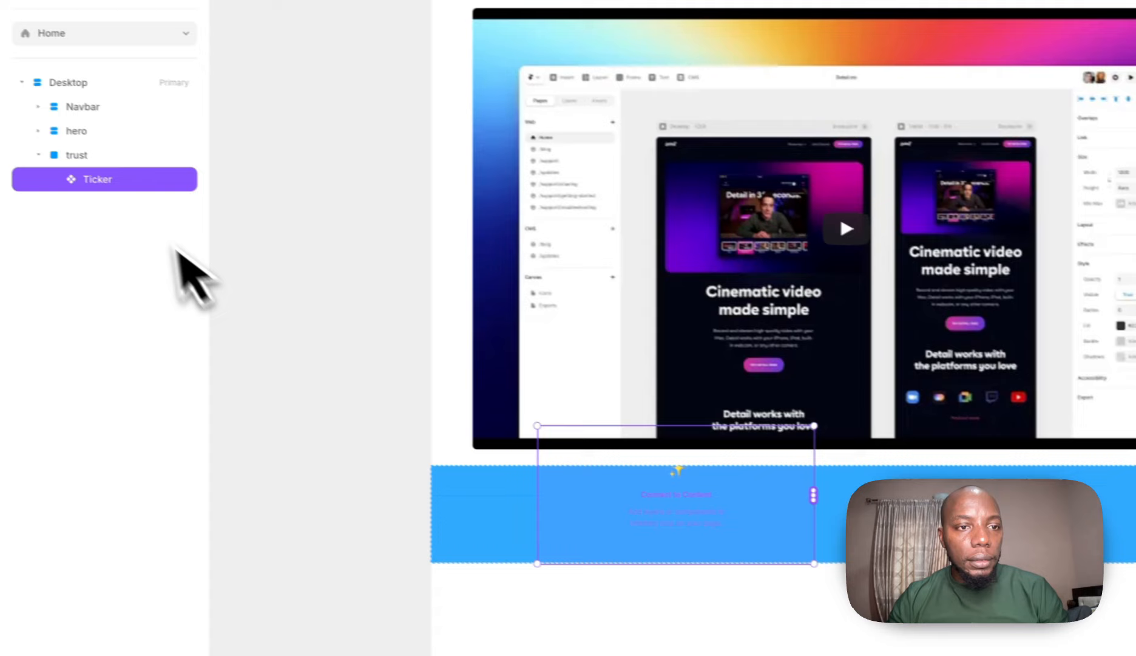
click(121, 158)
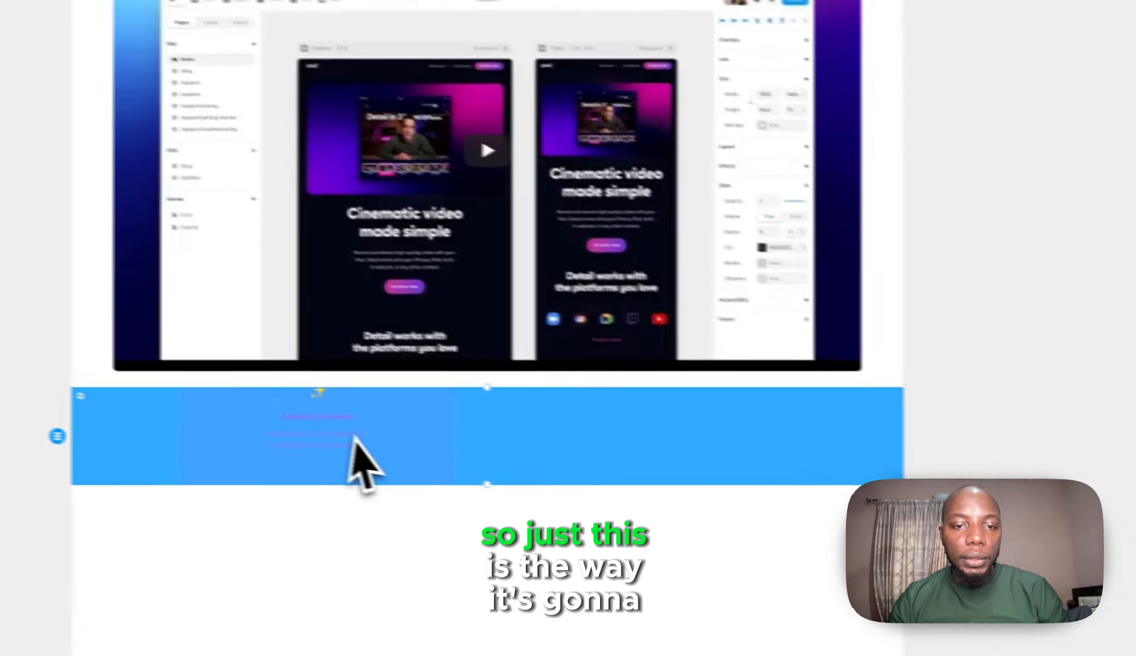
drag(737, 514, 763, 508)
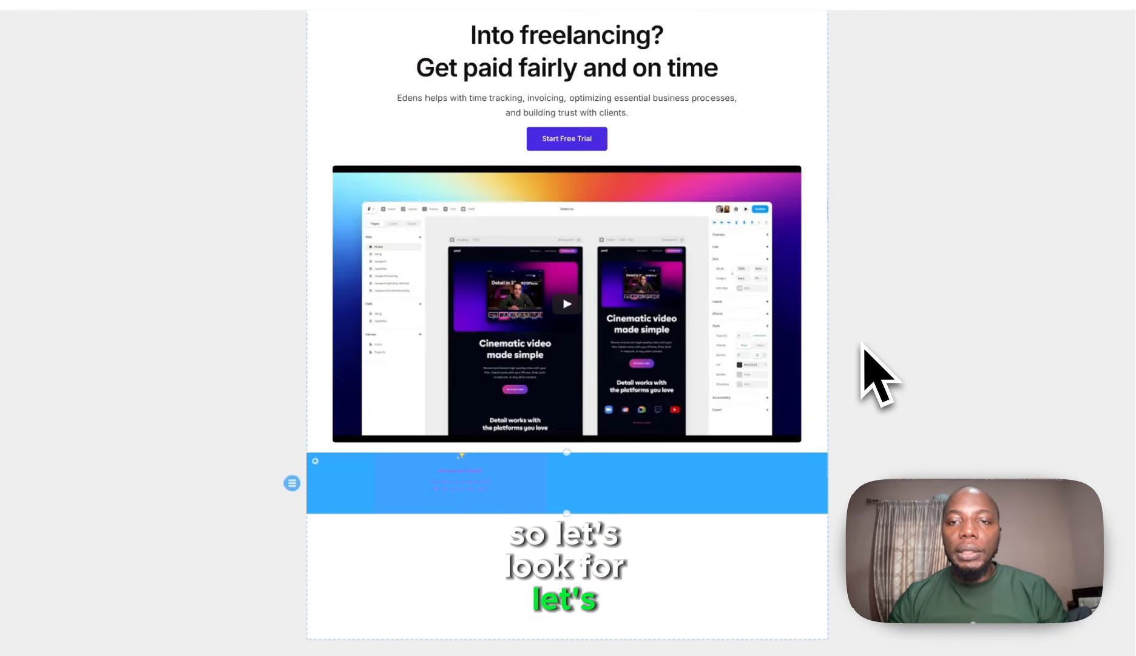
scroll(507, 146, up, 7)
scroll(505, 152, down, 7)
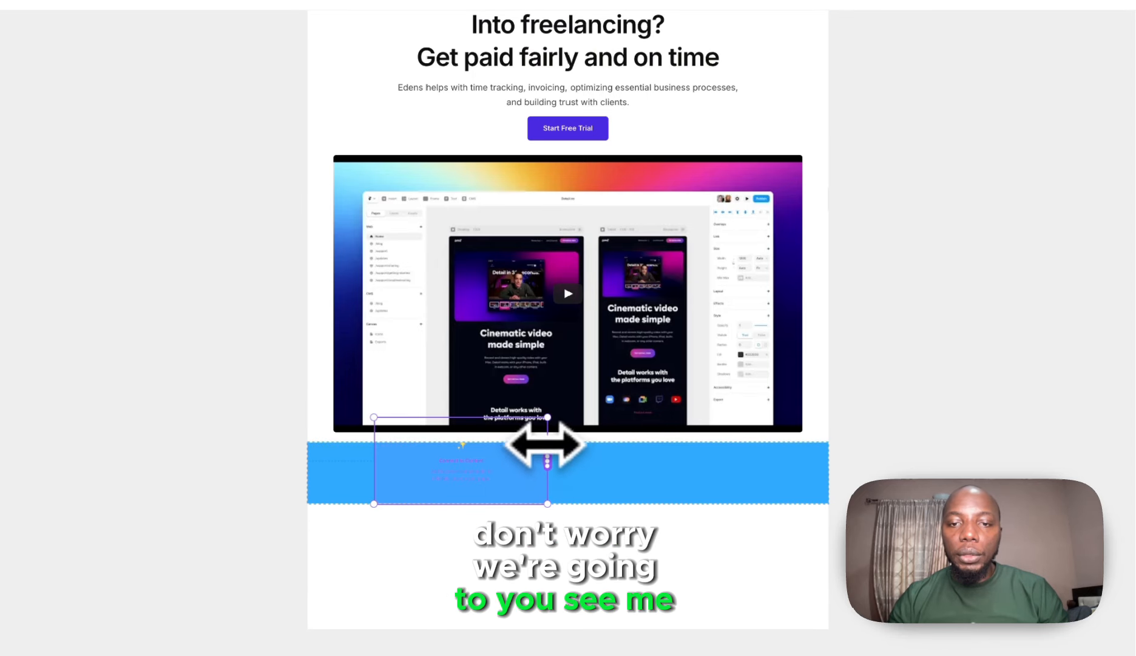
- Resize the Ticker to about 960 wide and 123 high so that it fits inside the trust frame
drag(547, 446, 788, 440)
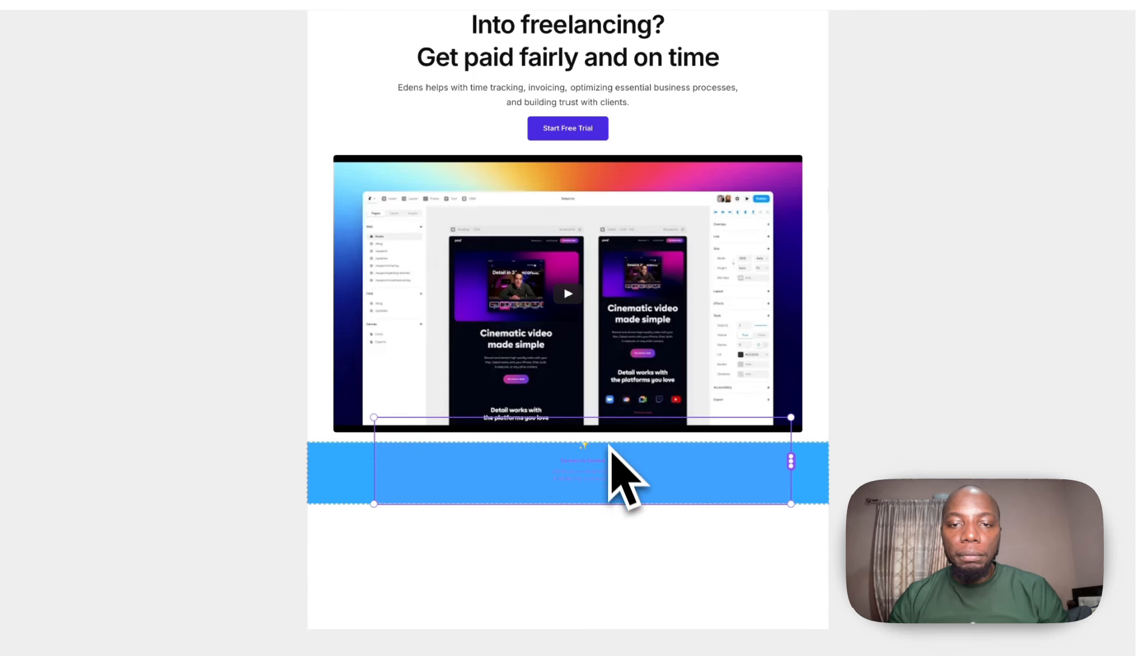
drag(604, 417, 616, 456)
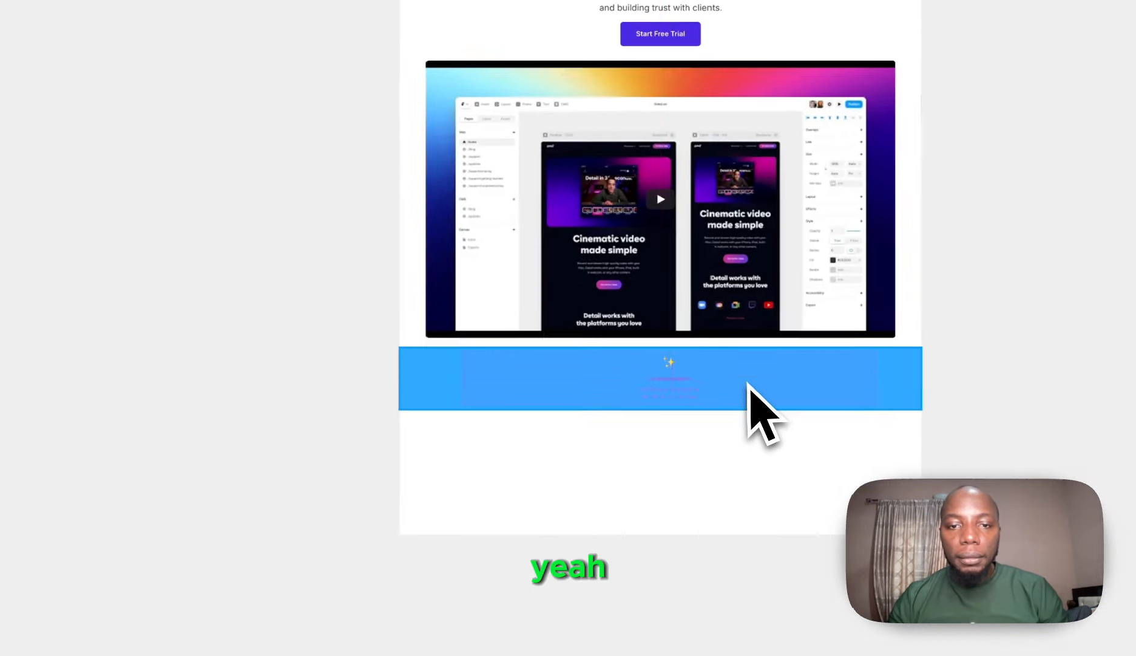
drag(435, 478, 423, 479)
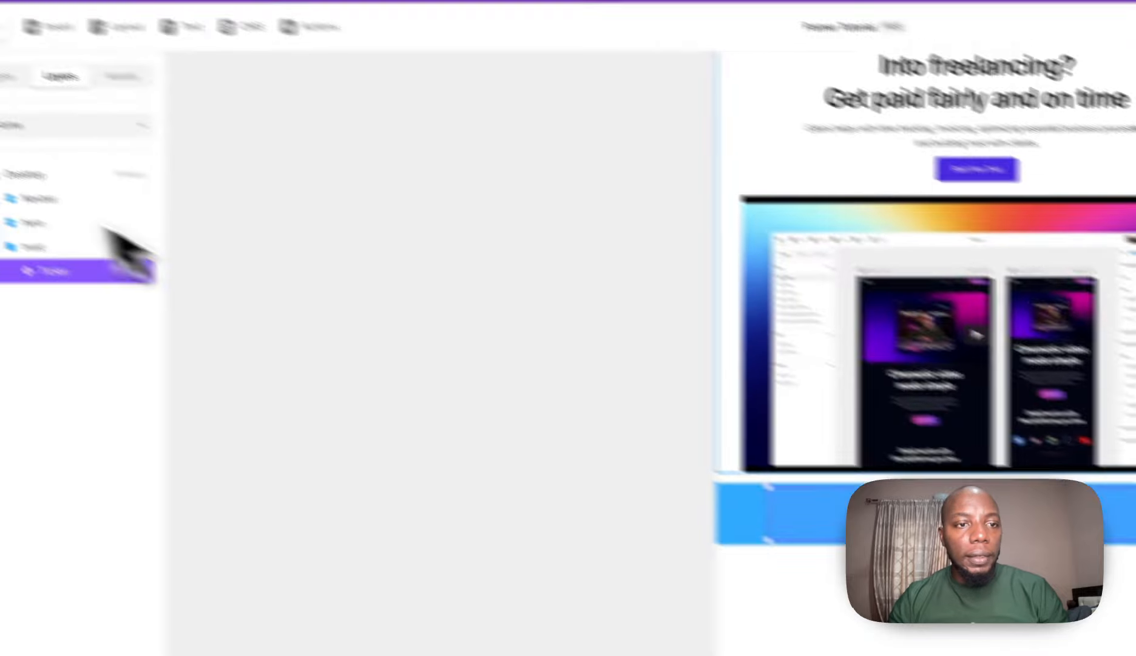
- Add a layout to the trust frame and set the Ticker's width and height to Fill
click(98, 243)
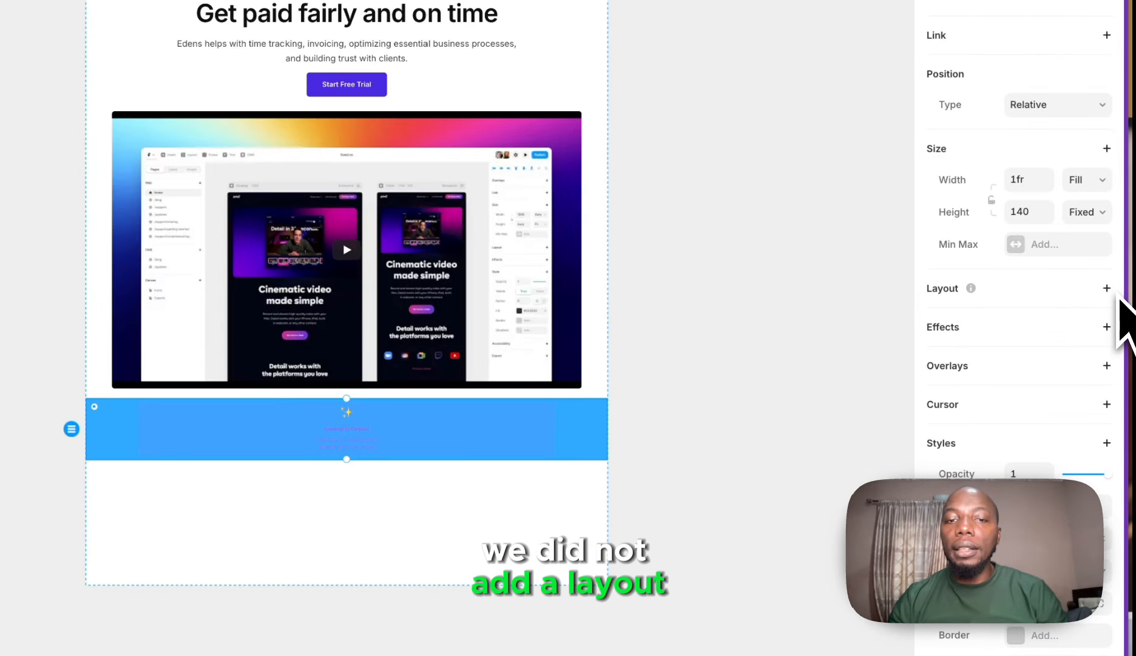
click(1108, 289)
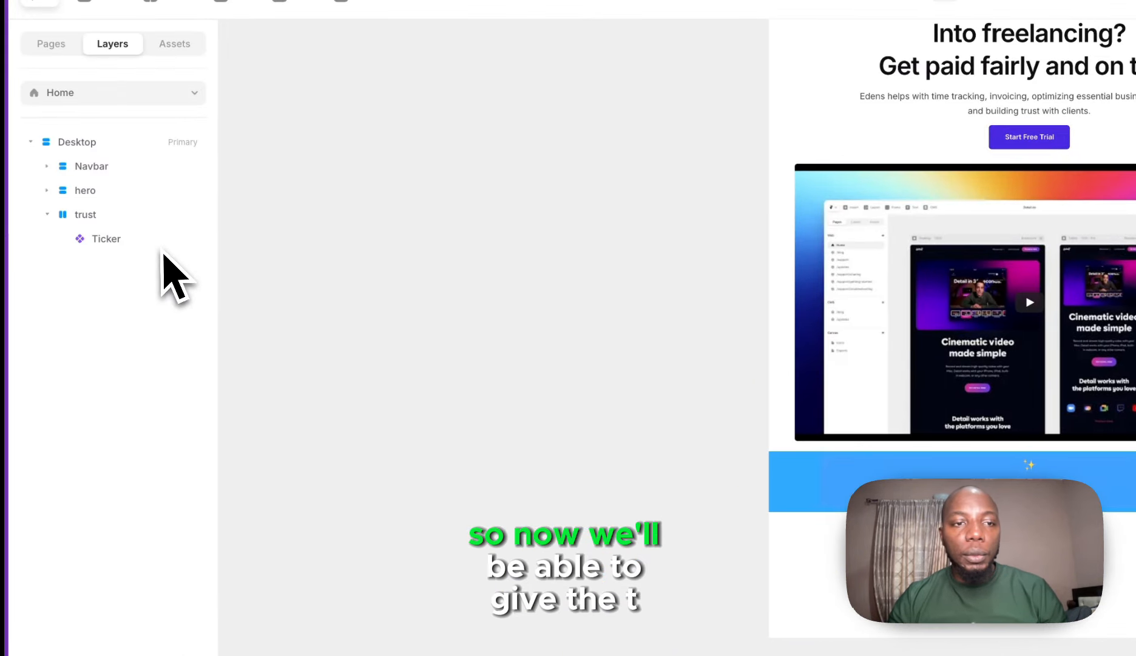
click(185, 240)
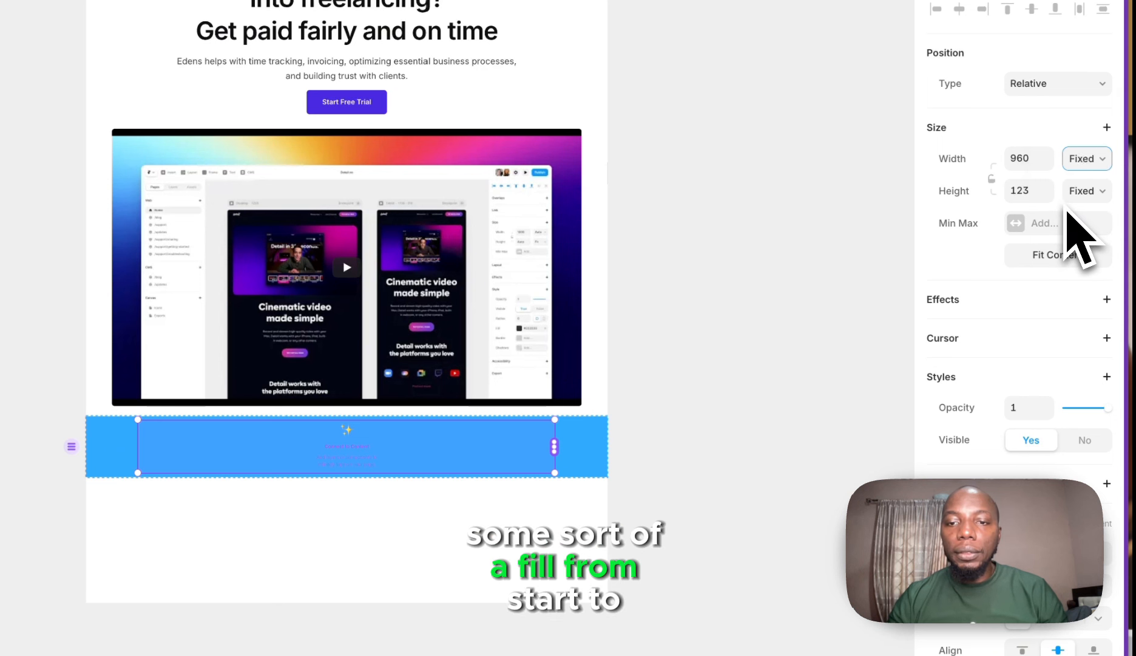
click(1075, 243)
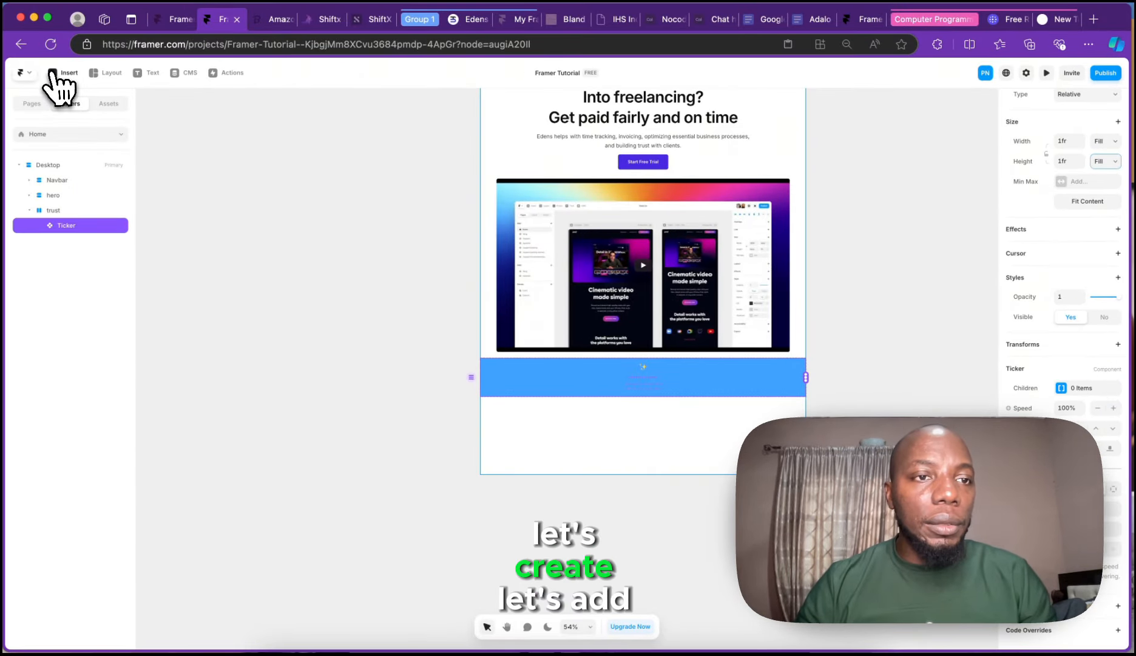
- Draw a new frame about 337 wide and 123 high on the empty canvas beside the Desktop page
click(111, 74)
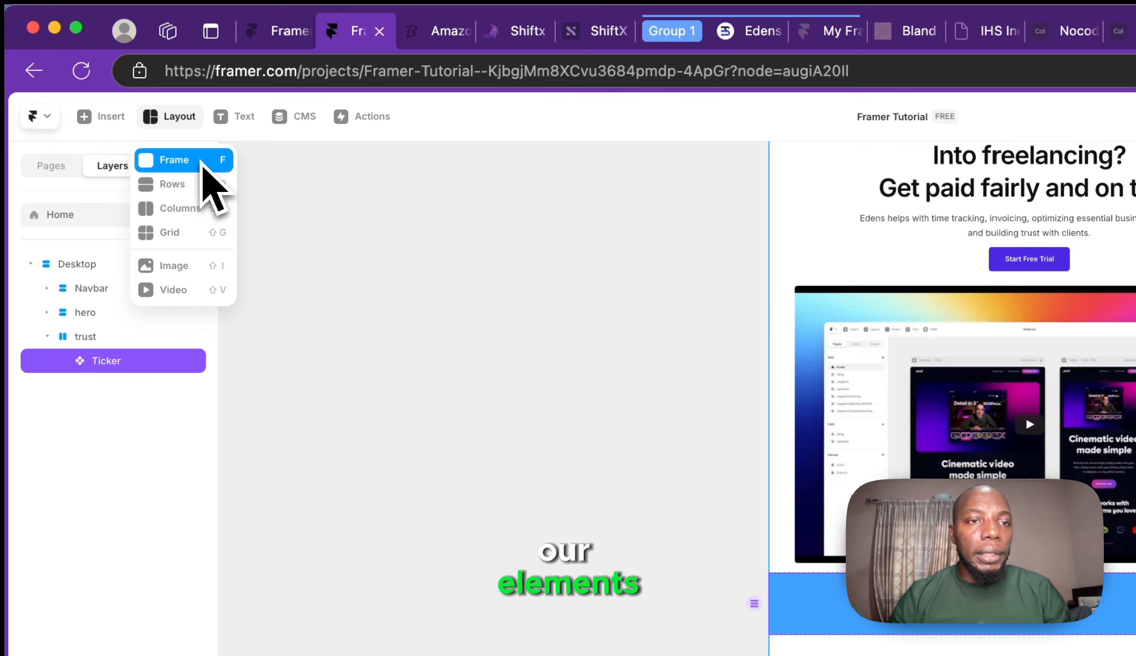
click(129, 99)
drag(221, 213, 228, 216)
mouse_move(363, 358)
mouse_down()
mouse_move(523, 413)
mouse_move(498, 398)
mouse_up()
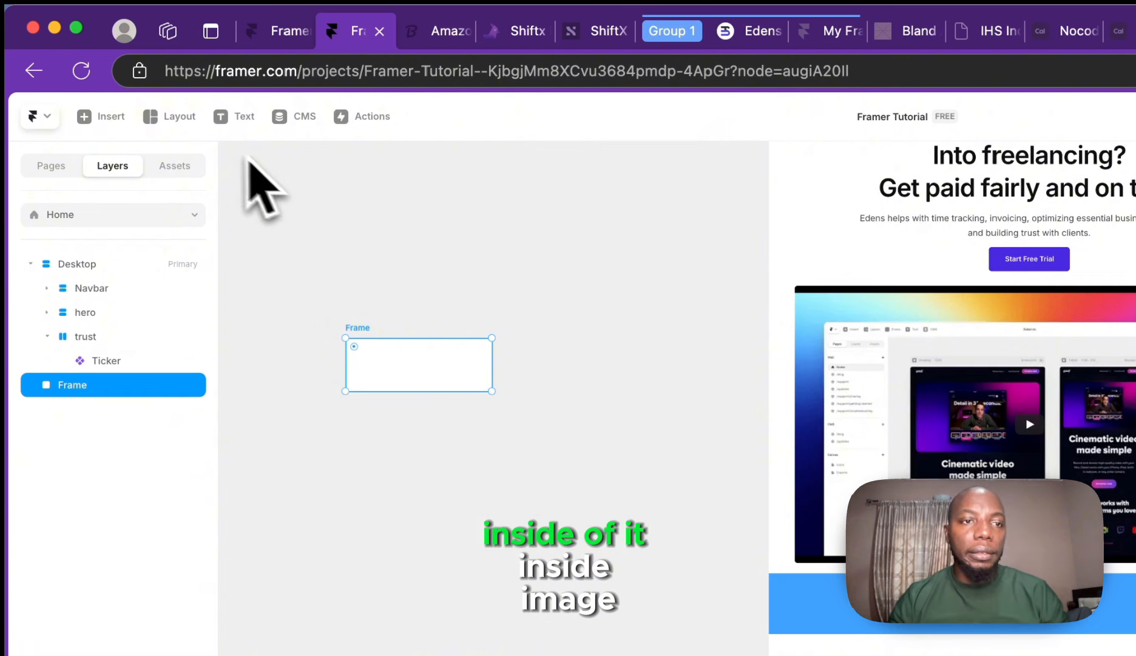
- Search the insertable elements for "image", place an Image in the new canvas frame and shrink it to about 170 by 128
click(126, 116)
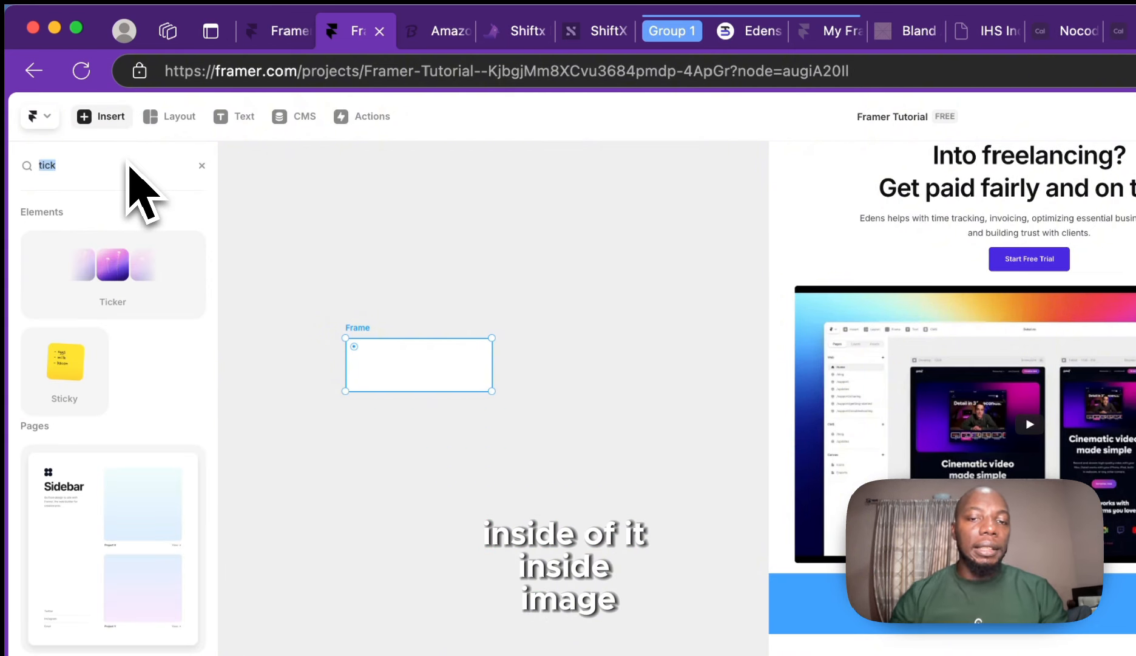
text(image)
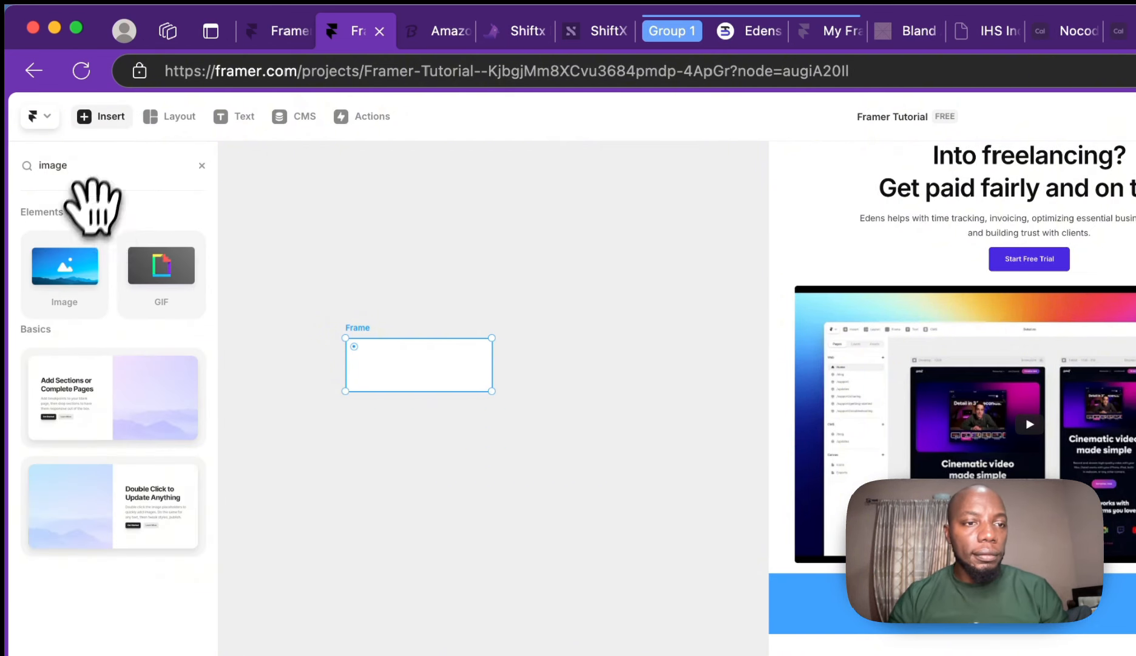
drag(65, 267, 440, 358)
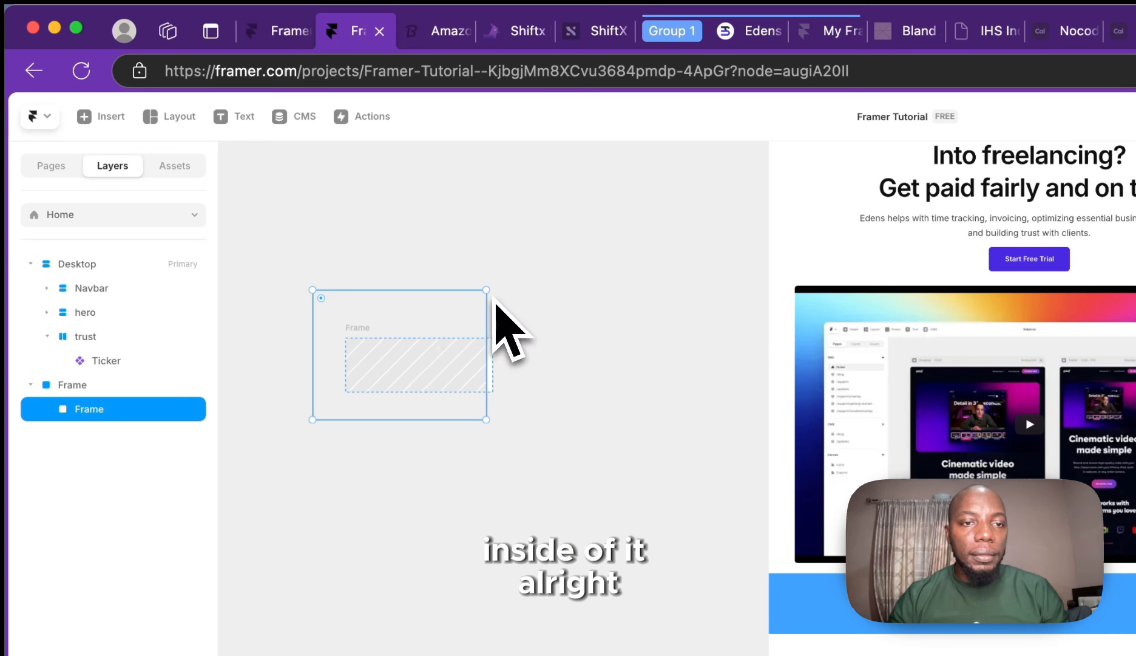
drag(488, 292, 425, 373)
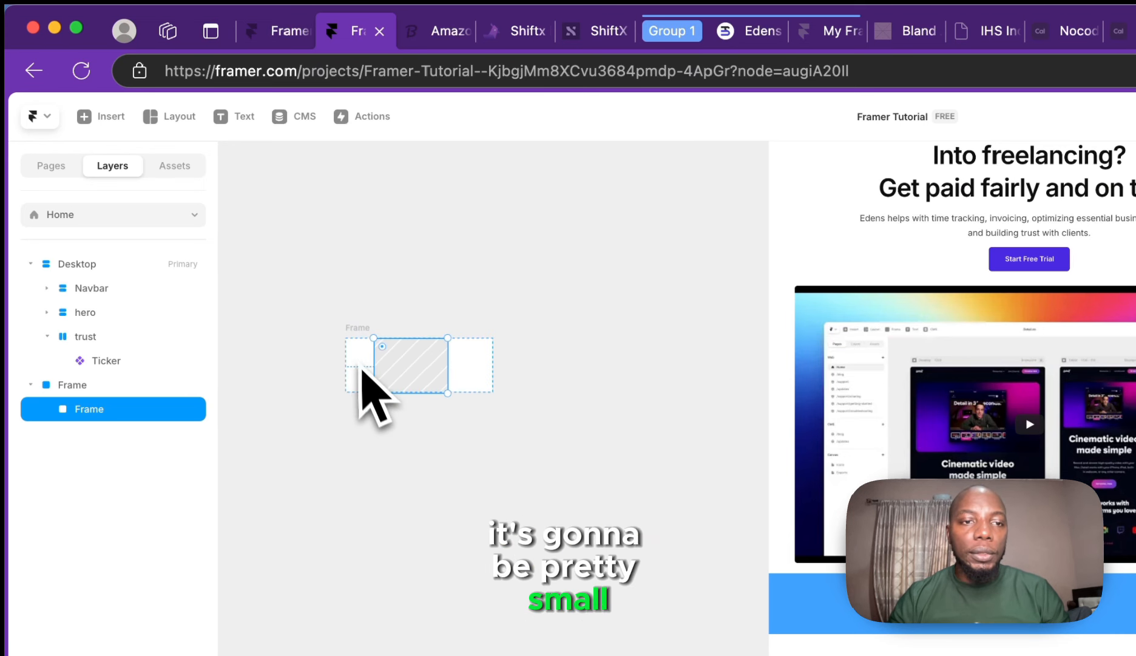
- Add a layout to the canvas frame that holds the image placeholder and rename it as log
click(360, 339)
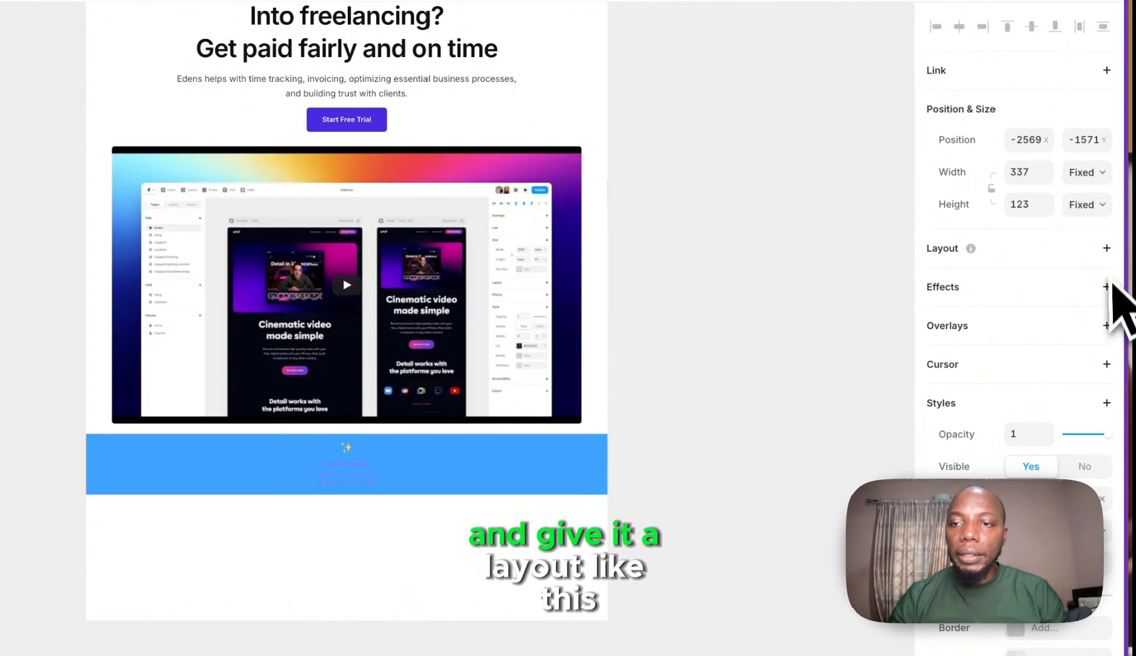
click(1107, 249)
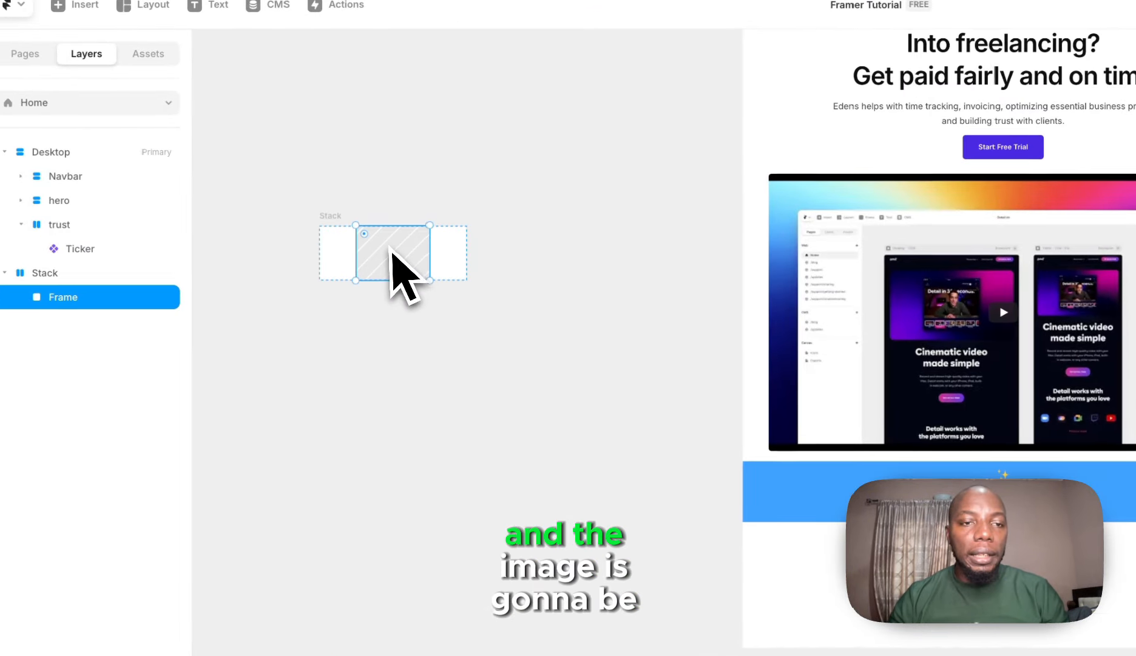
click(41, 271)
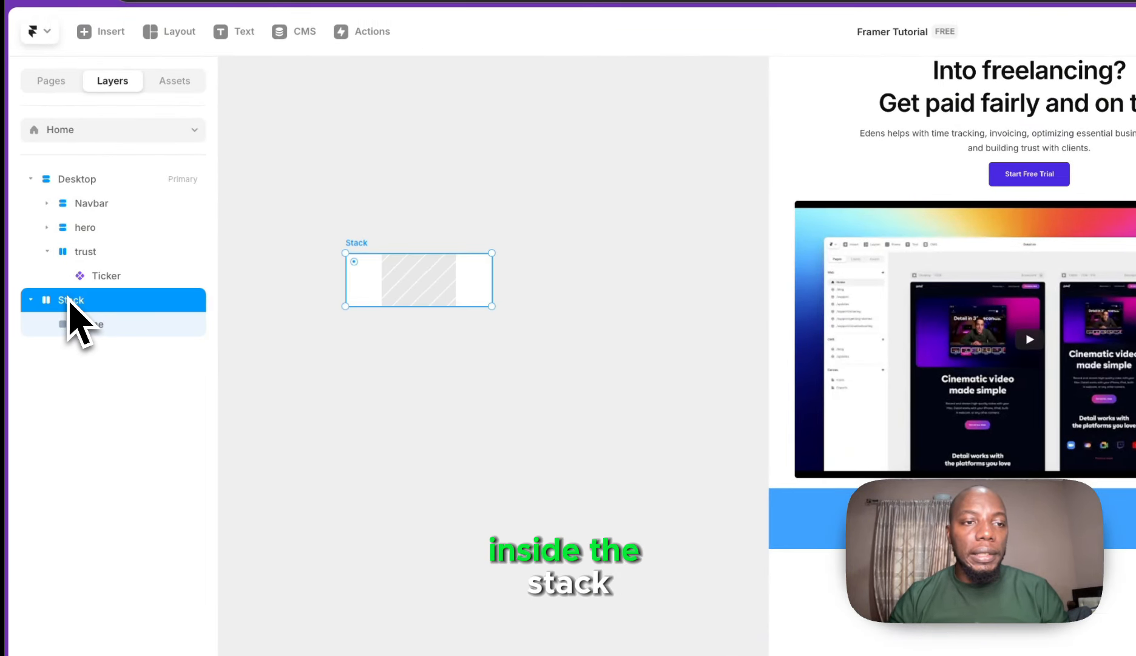
double_click(73, 306)
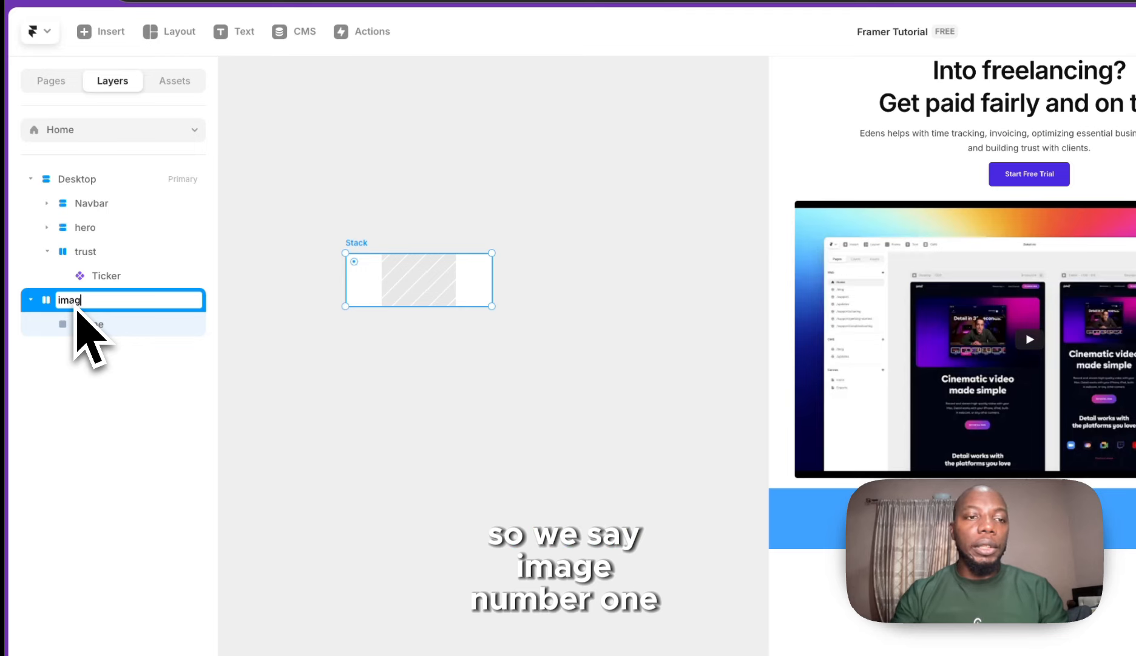
text(log)
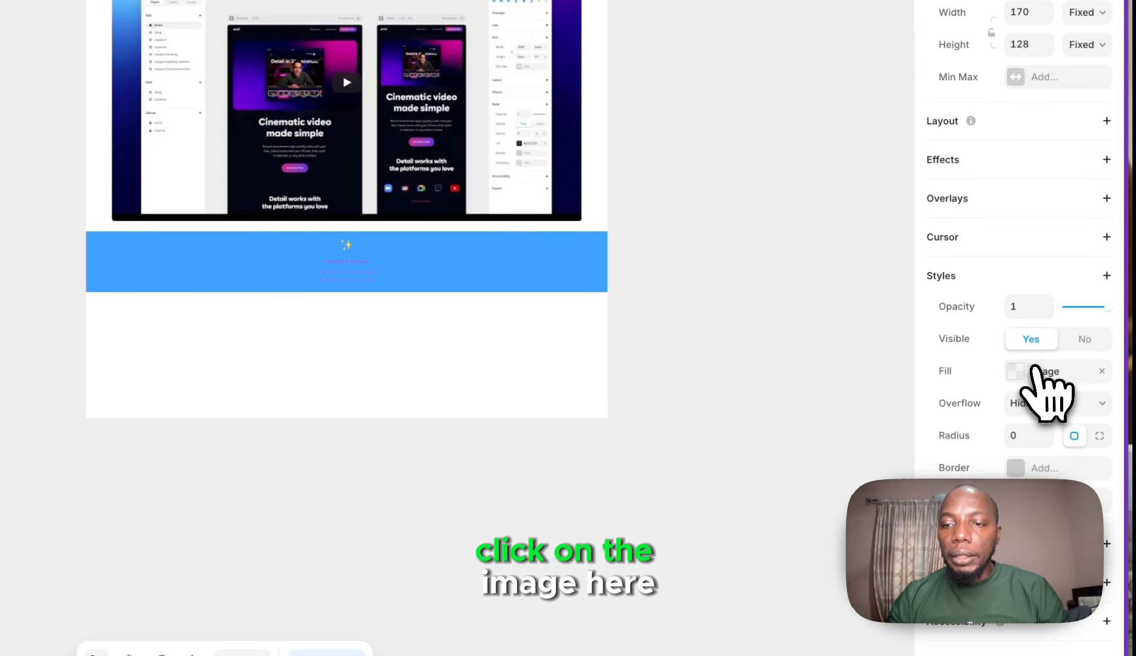
- Fill the image placeholder with the Amazon wordmark logo in PNG format from the Amazon folder in Downloads
click(1035, 372)
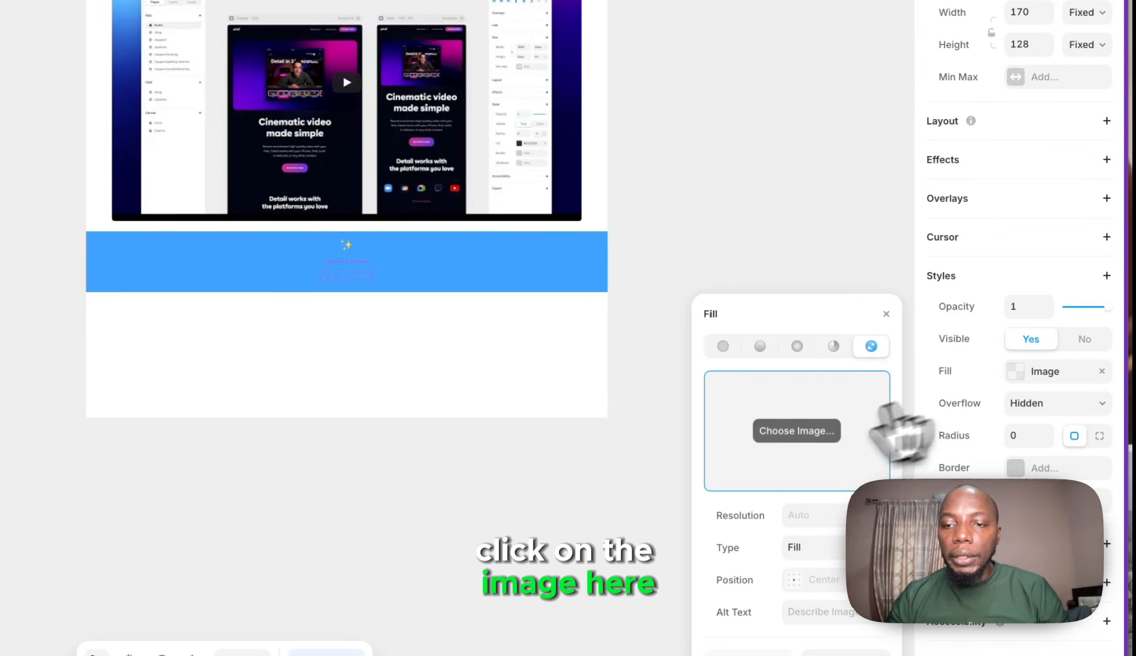
click(791, 431)
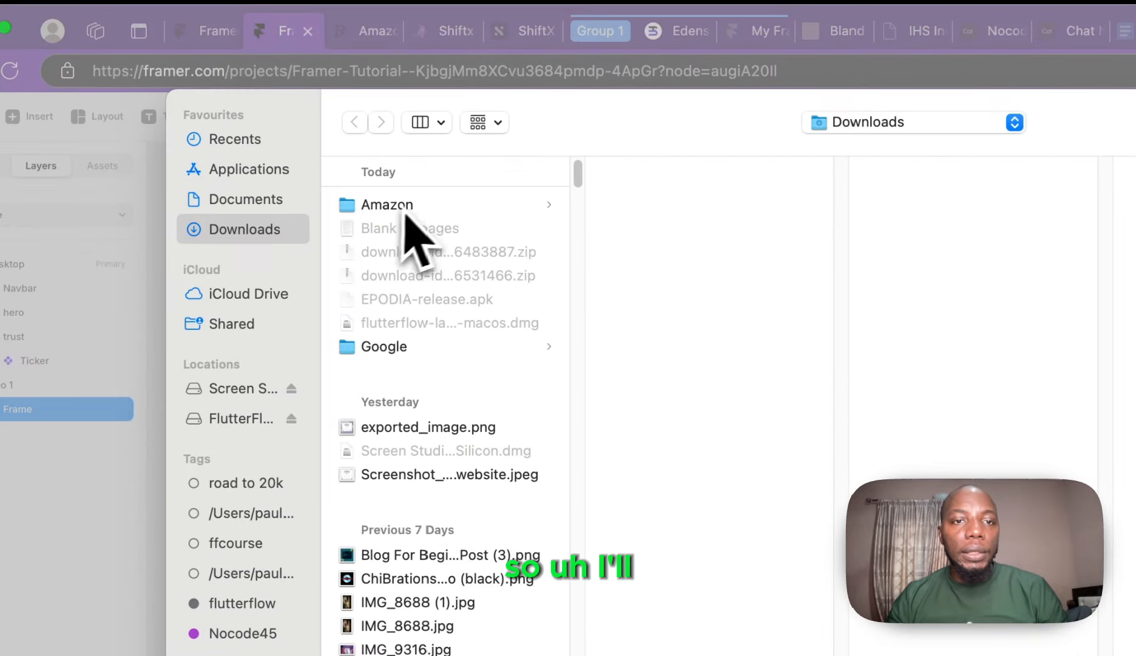
click(417, 205)
click(723, 230)
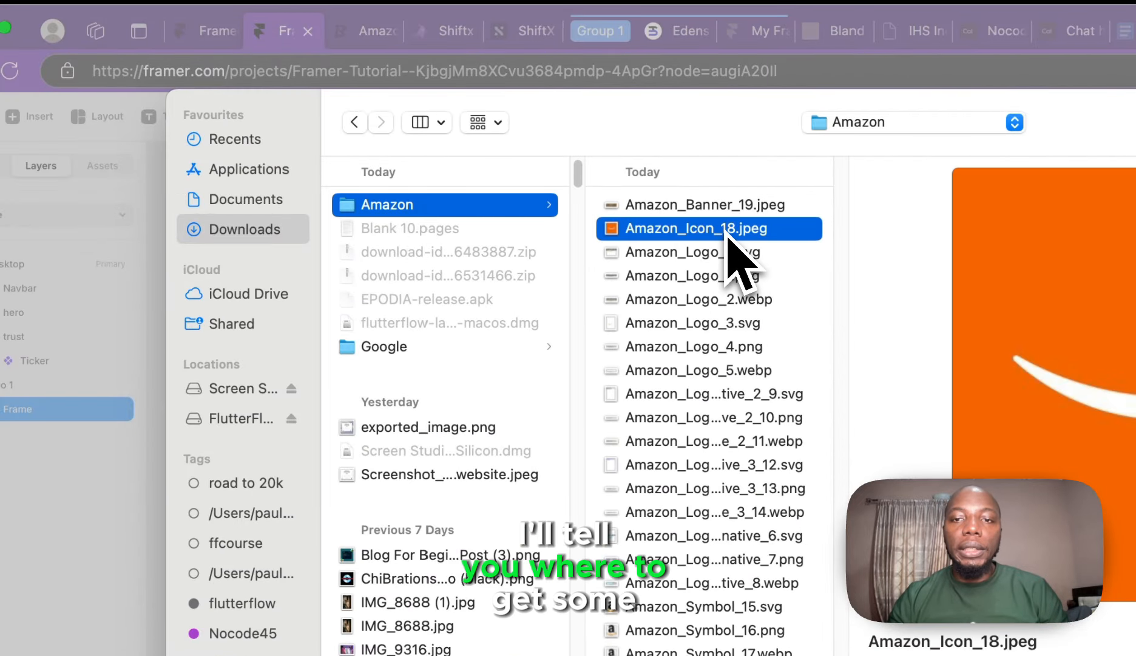
click(724, 250)
key(Down)
key(Down)
key(Down)
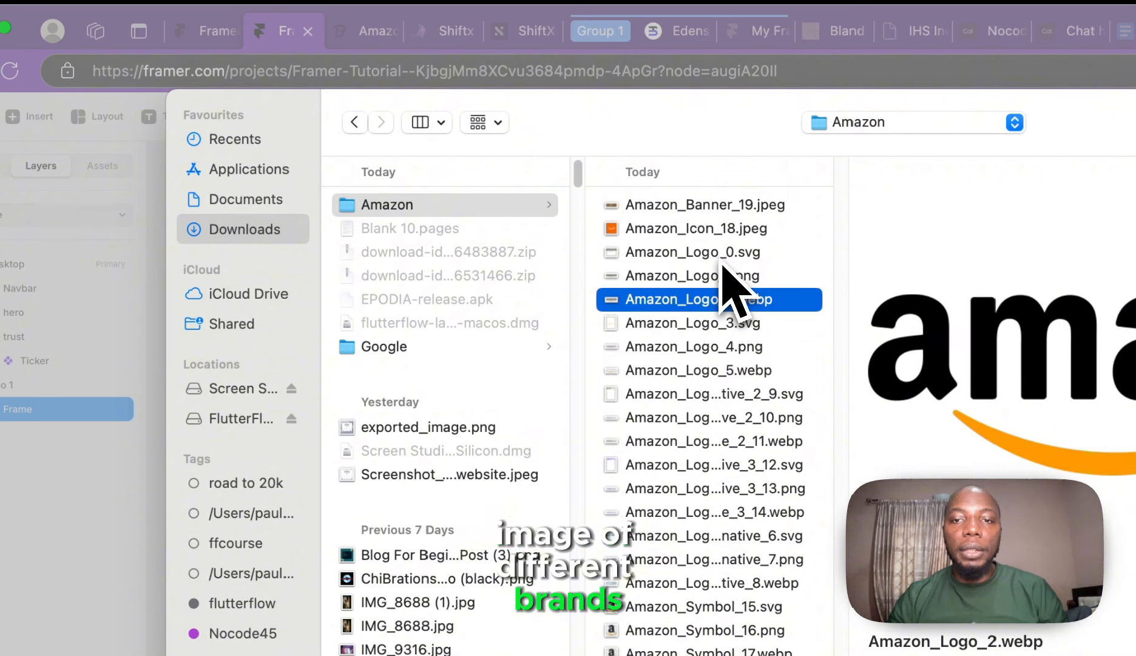
key(Up)
key(Return)
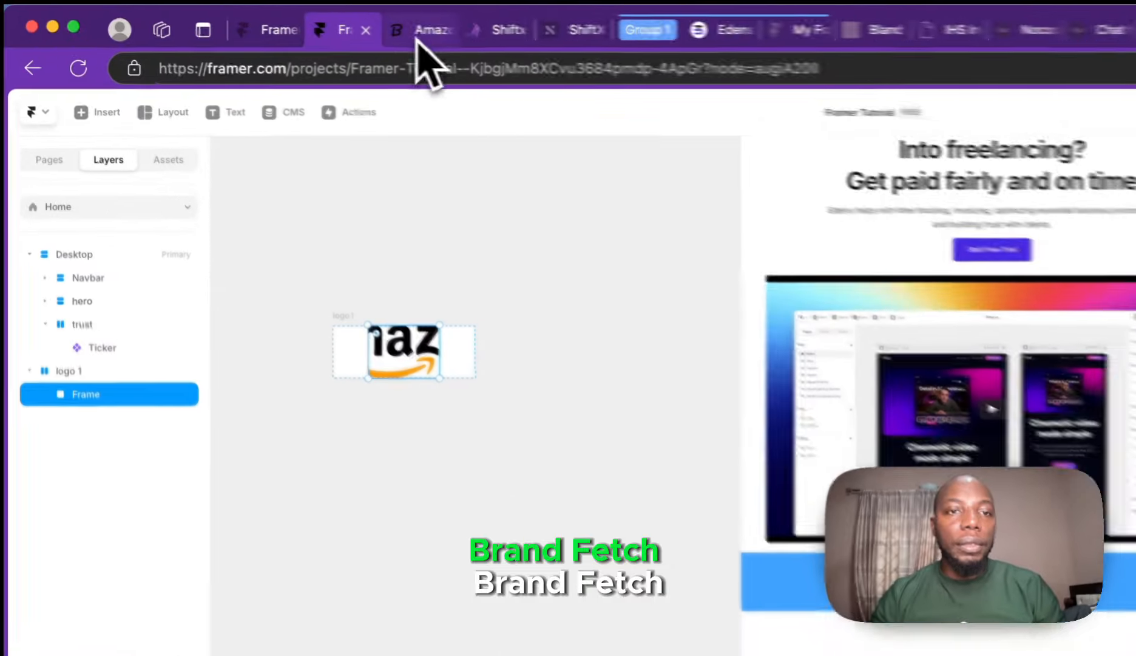
- Switch to the Brandfetch site and browse its brand listings, including Food and Drink, as a source of brand logos
click(272, 20)
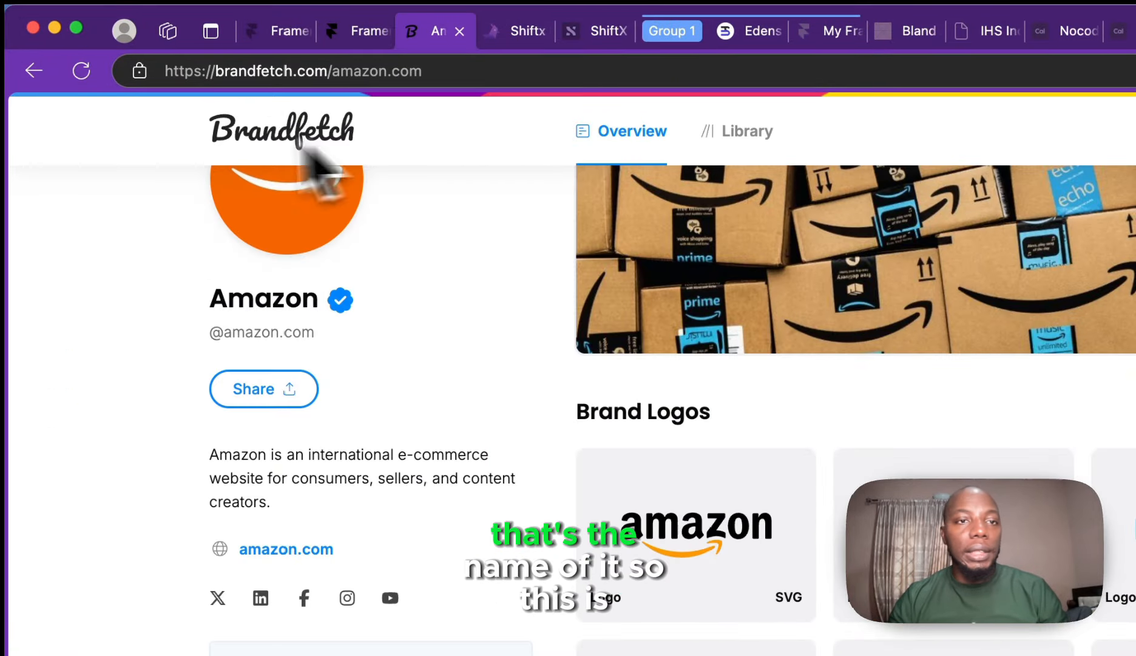
click(320, 71)
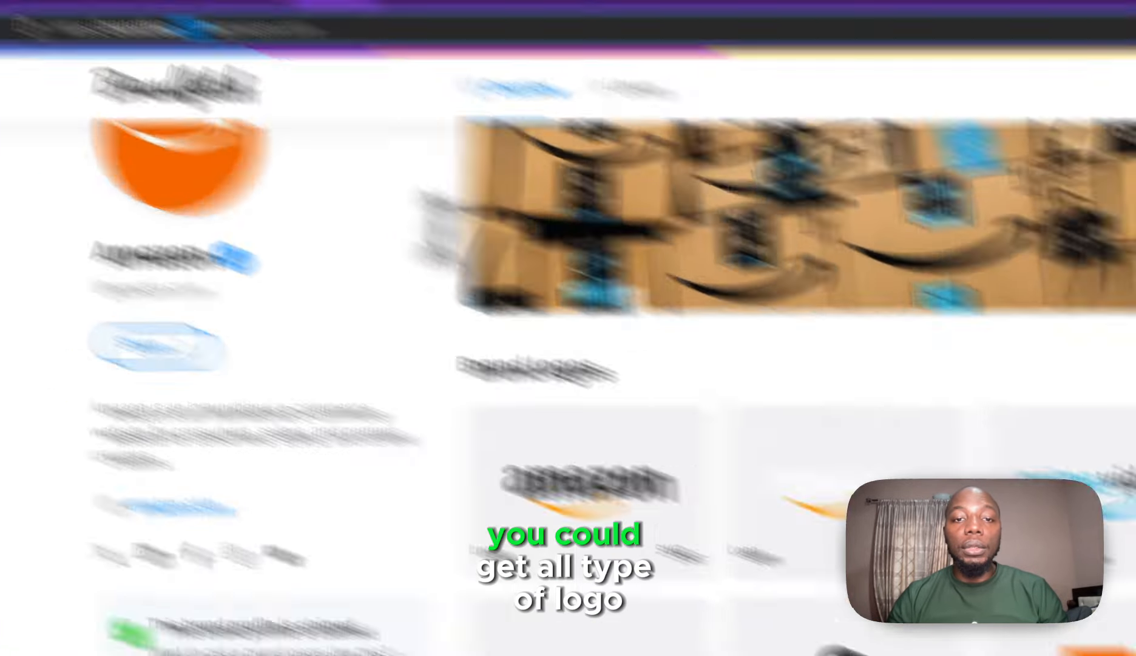
scroll(575, 368, down, 10)
scroll(579, 361, up, 8)
scroll(588, 356, down, 12)
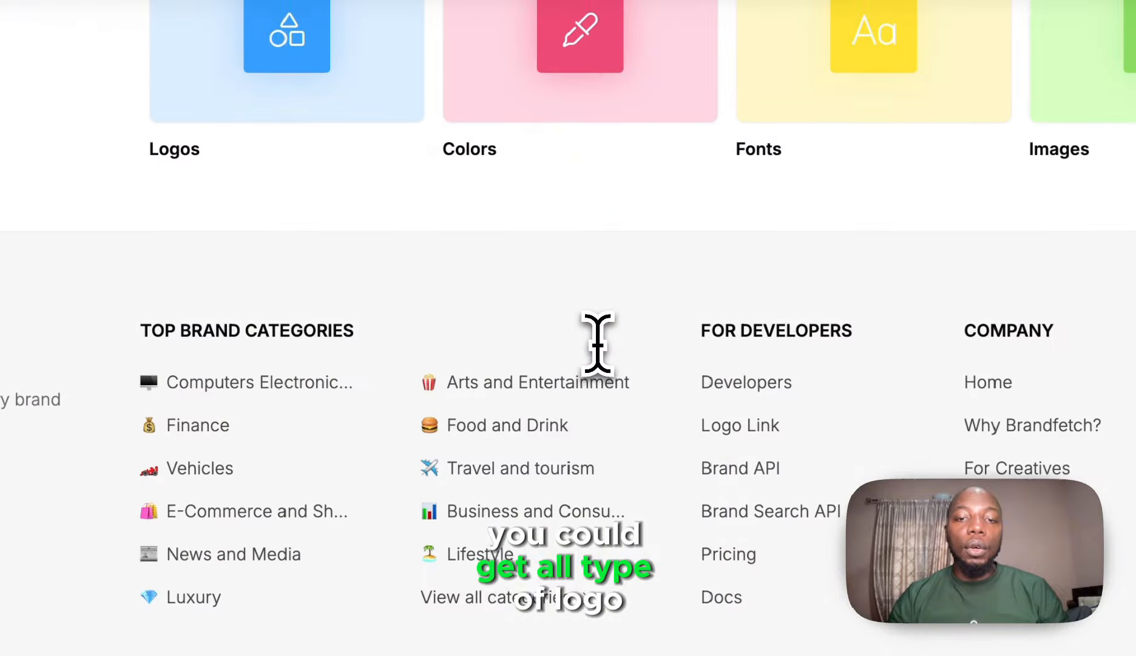
scroll(598, 343, down, 1)
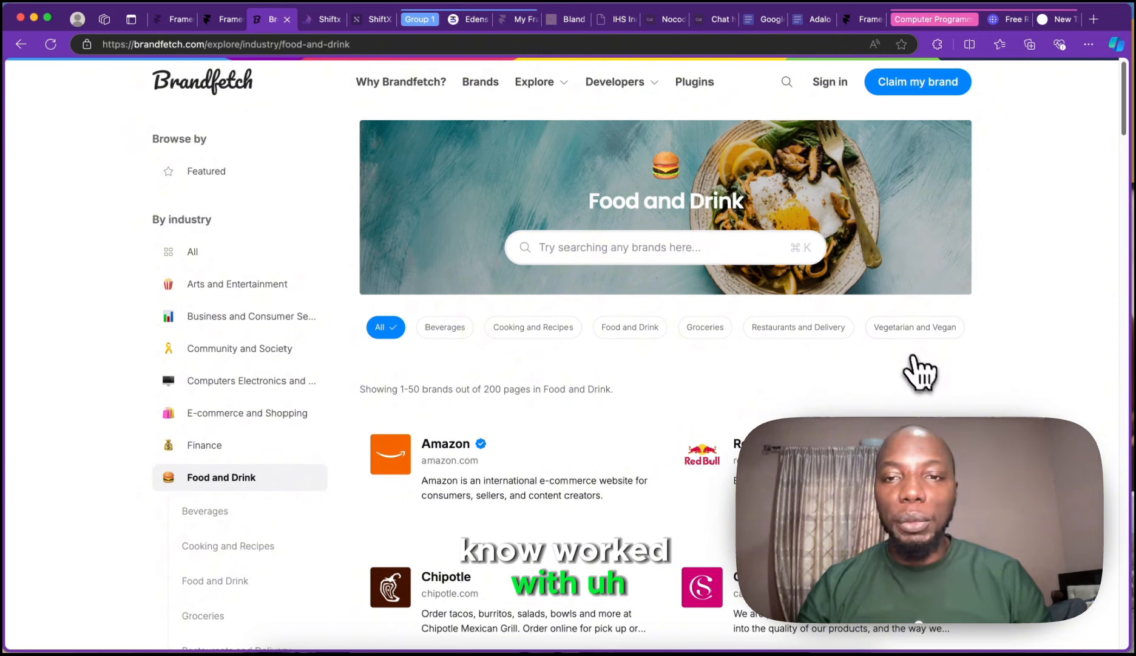
scroll(674, 304, down, 15)
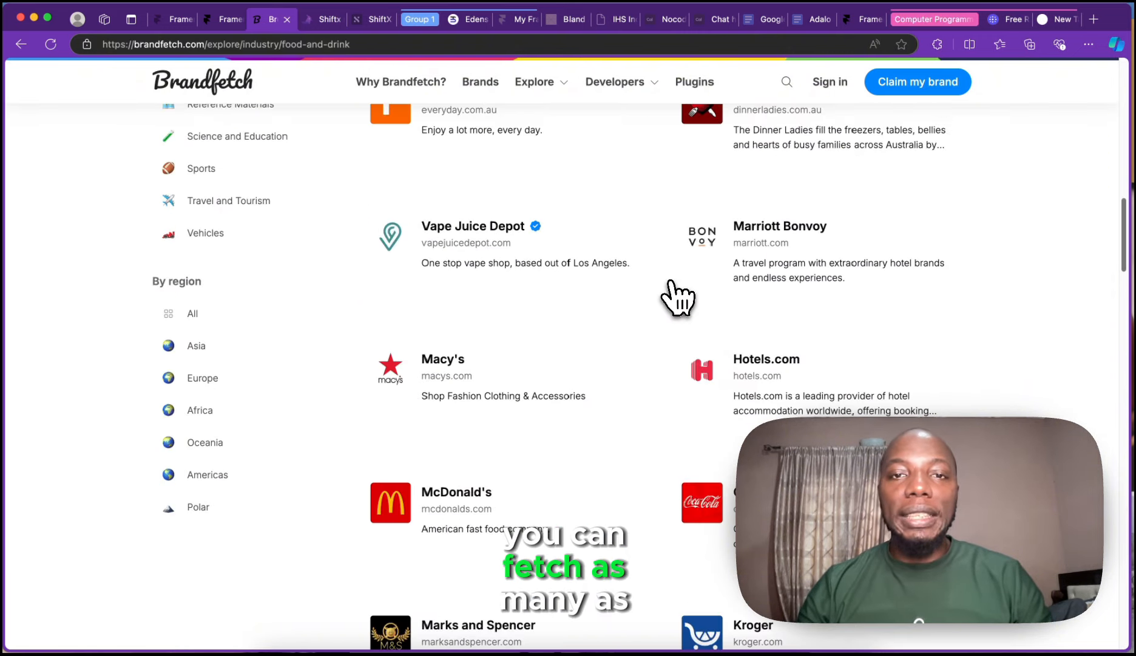
scroll(677, 297, up, 5)
scroll(675, 285, up, 10)
mouse_move(665, 104)
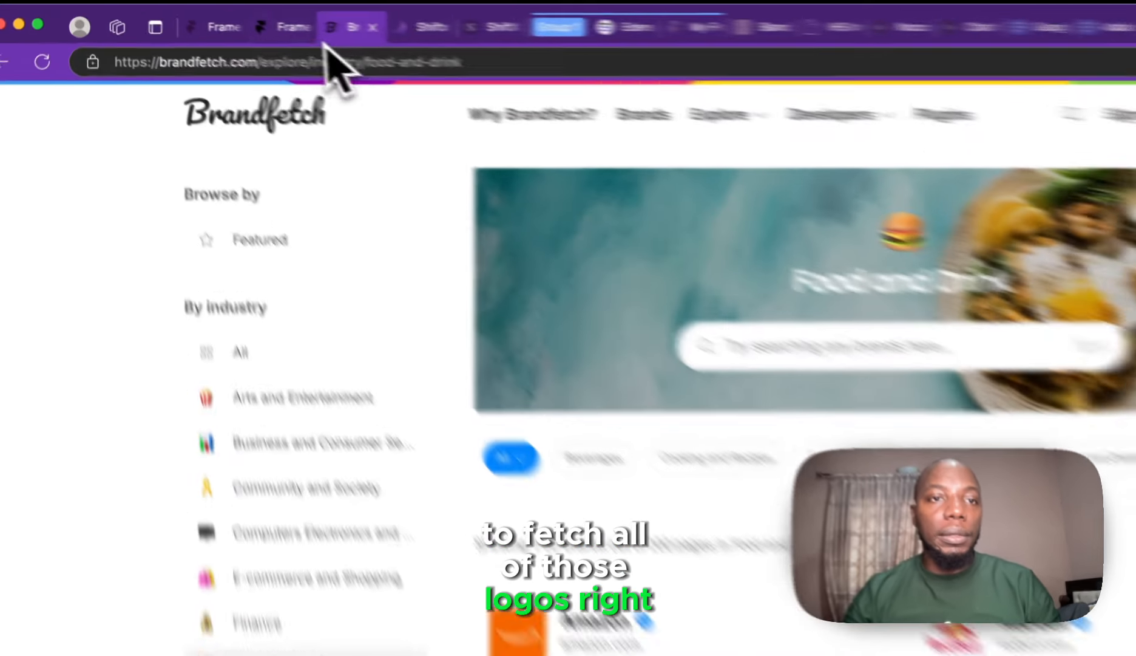
- Return to the Framer project and set the logo image's width to 235, keeping the width type Fixed
click(285, 33)
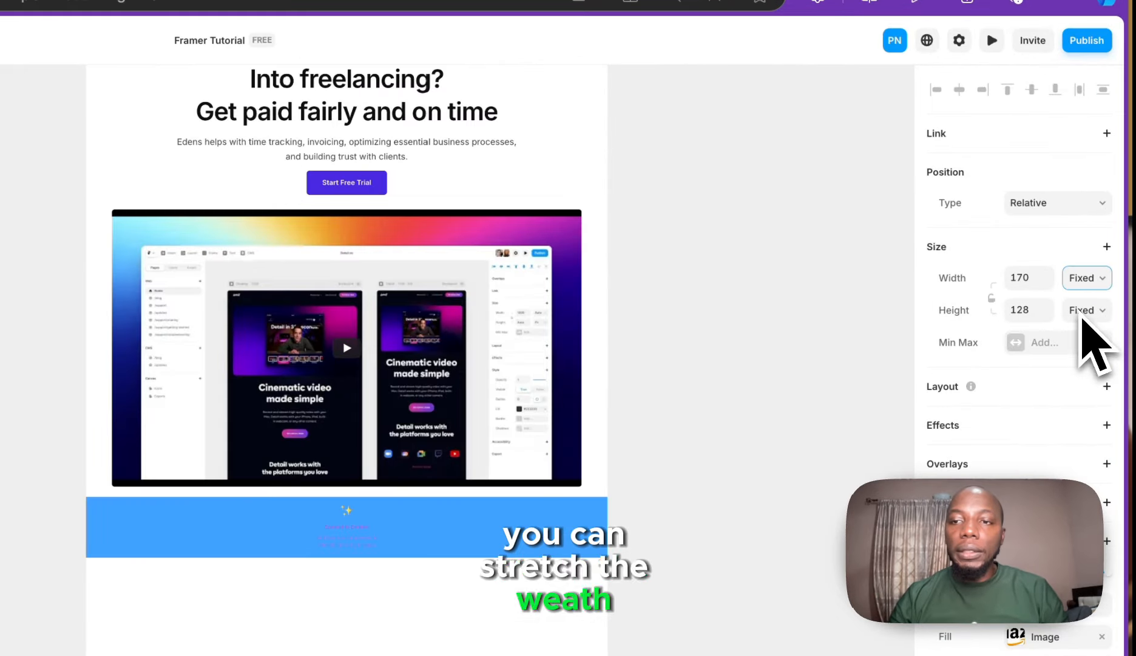
click(1105, 221)
click(1101, 250)
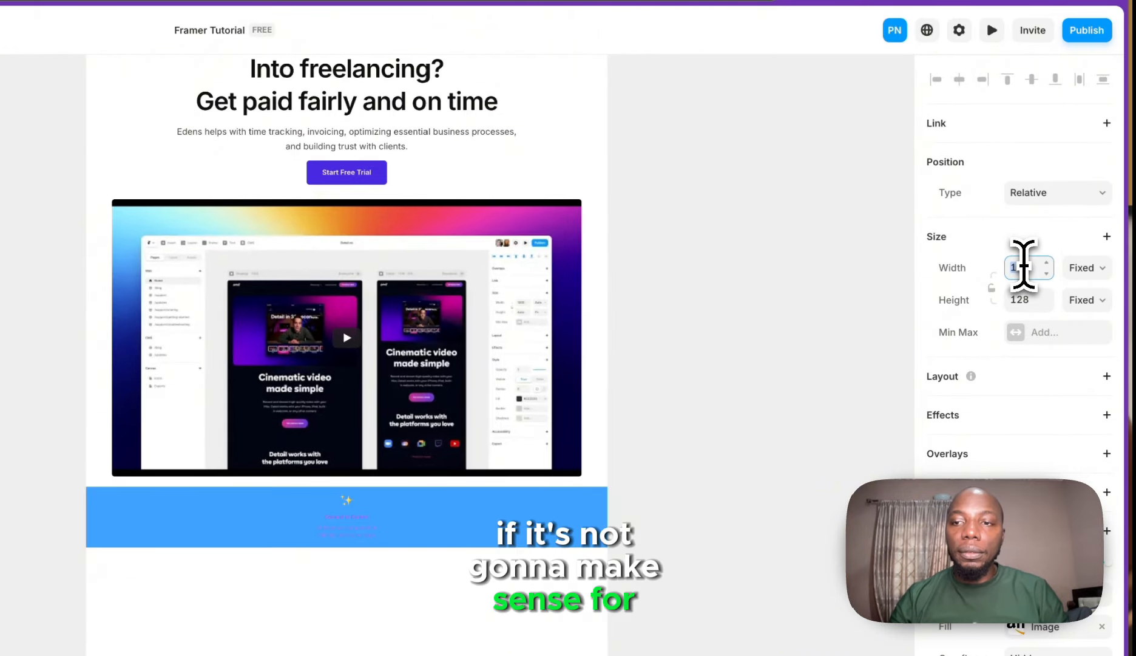
click(1114, 273)
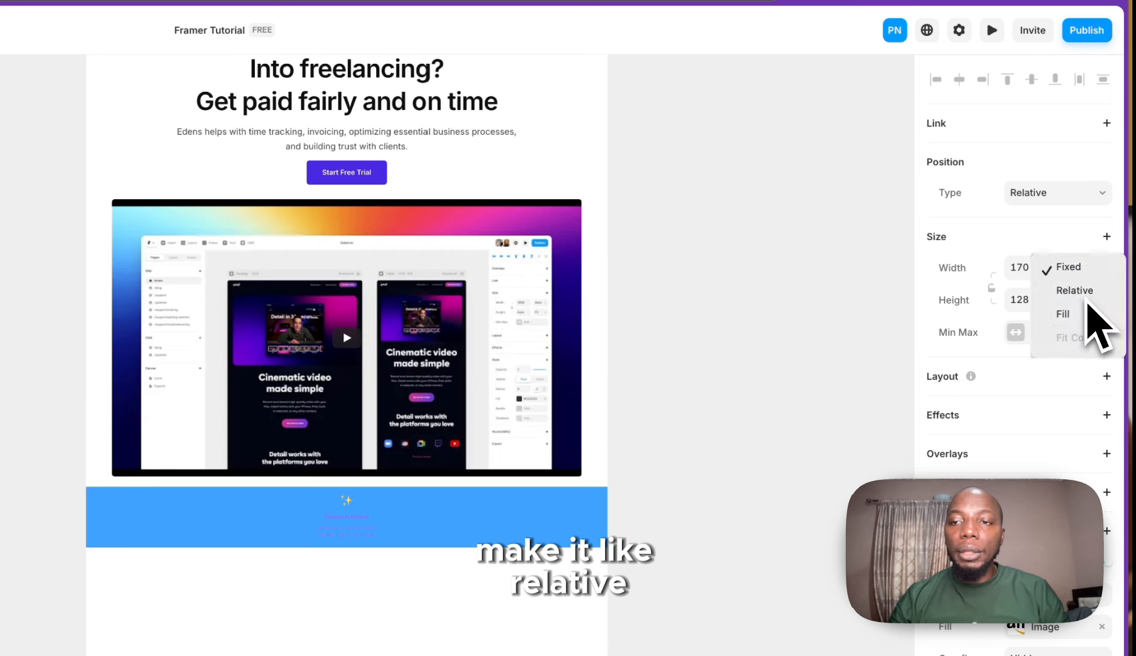
click(1032, 273)
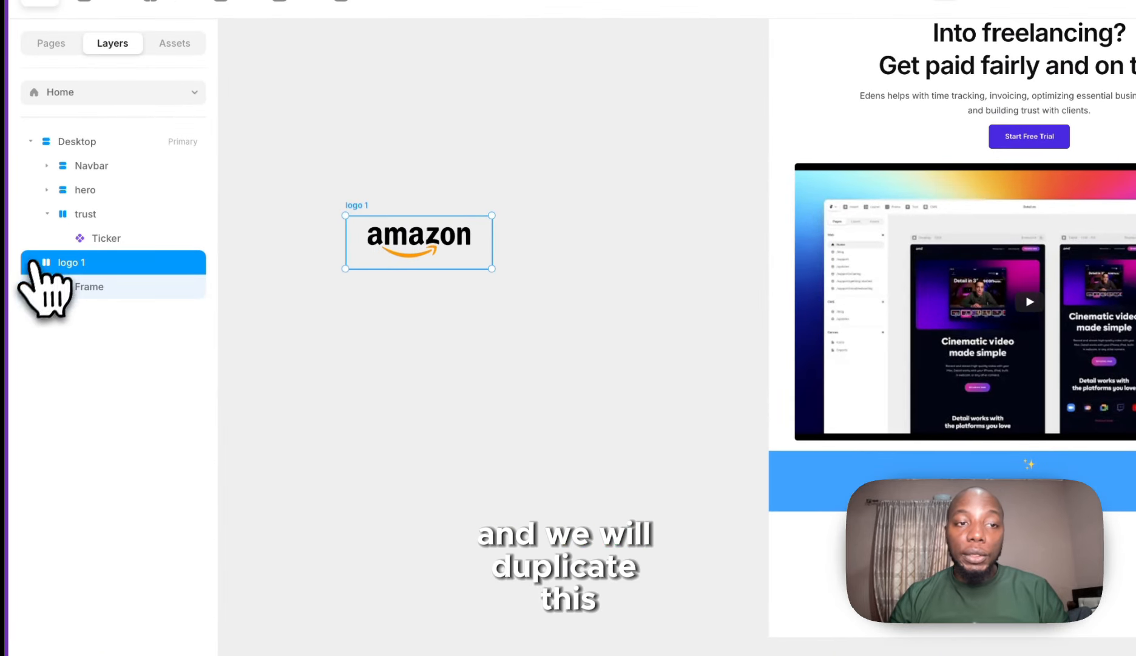
- Duplicate the logo 1 frame twice on the canvas
key(ctrl+d)
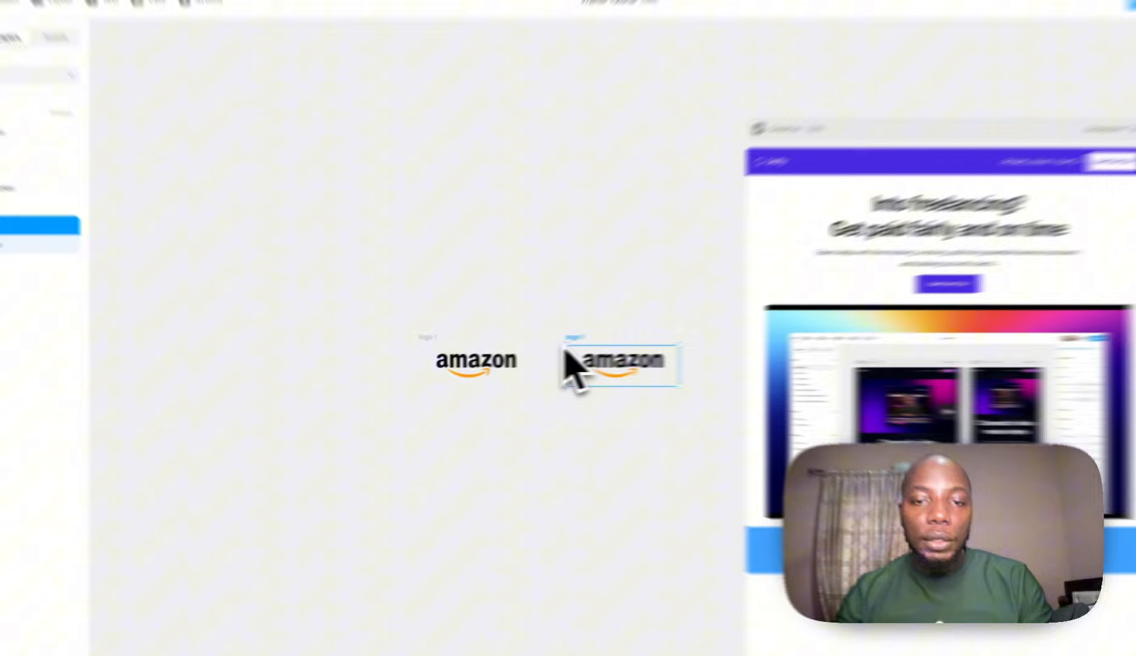
key(super+d)
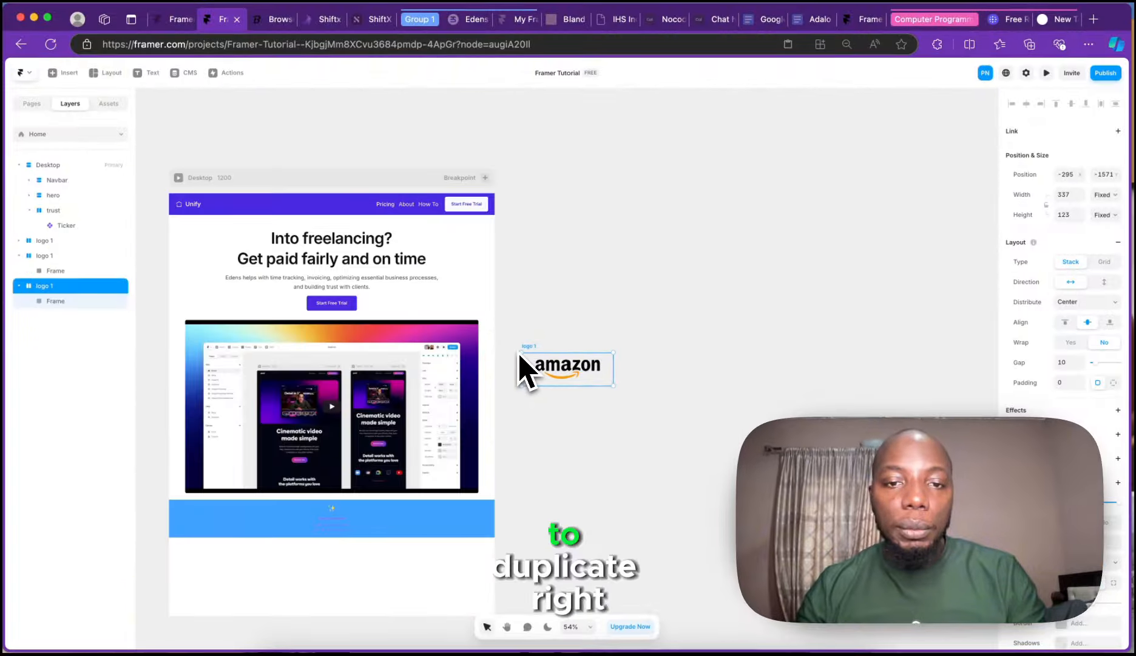
scroll(448, 339, down, 1)
scroll(302, 295, down, 4)
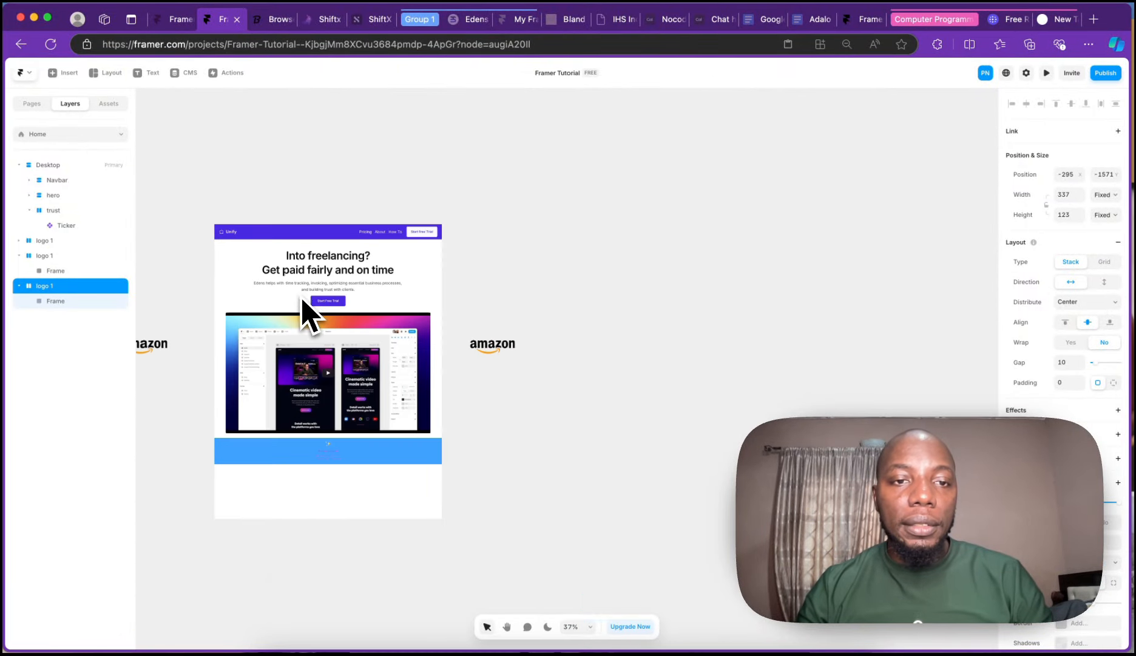
- Pull the navbar's logo onto the canvas, take one Amazon image out of its duplicate frame and group the three Amazon logos beside the Desktop page
drag(289, 235, 670, 237)
drag(505, 335, 147, 301)
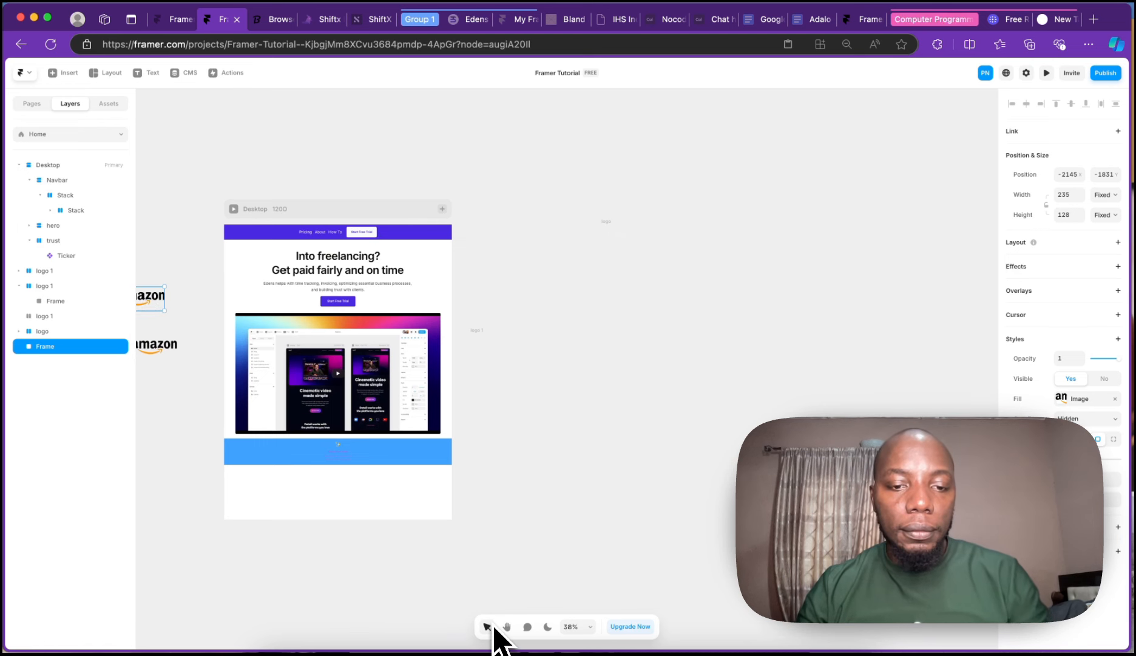
drag(480, 569, 733, 494)
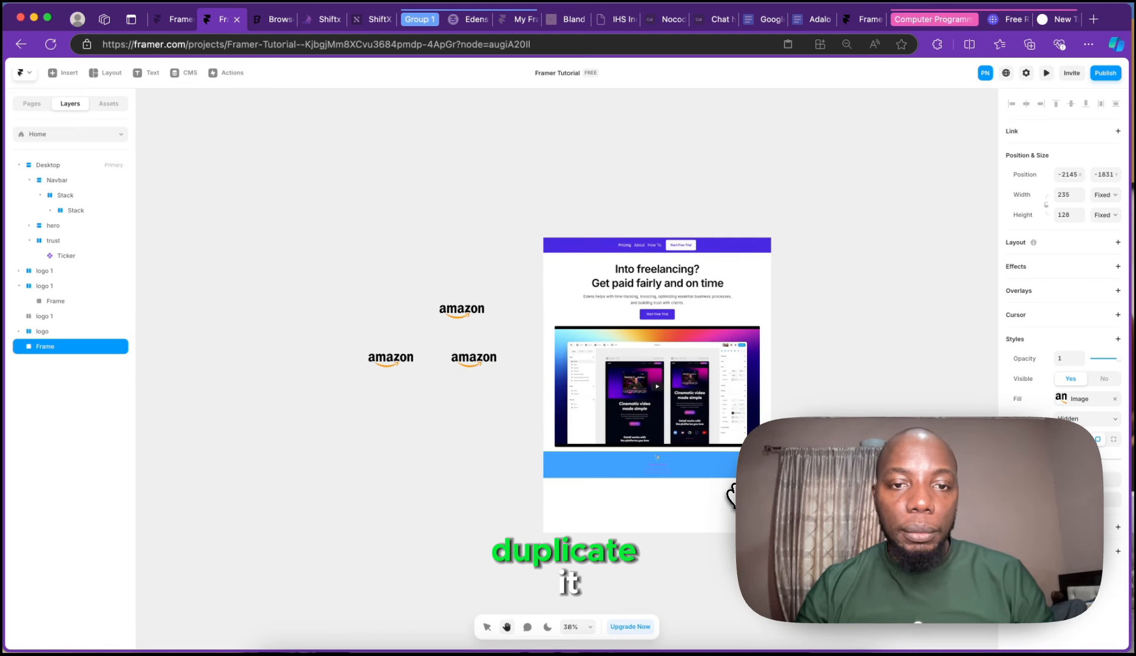
click(487, 627)
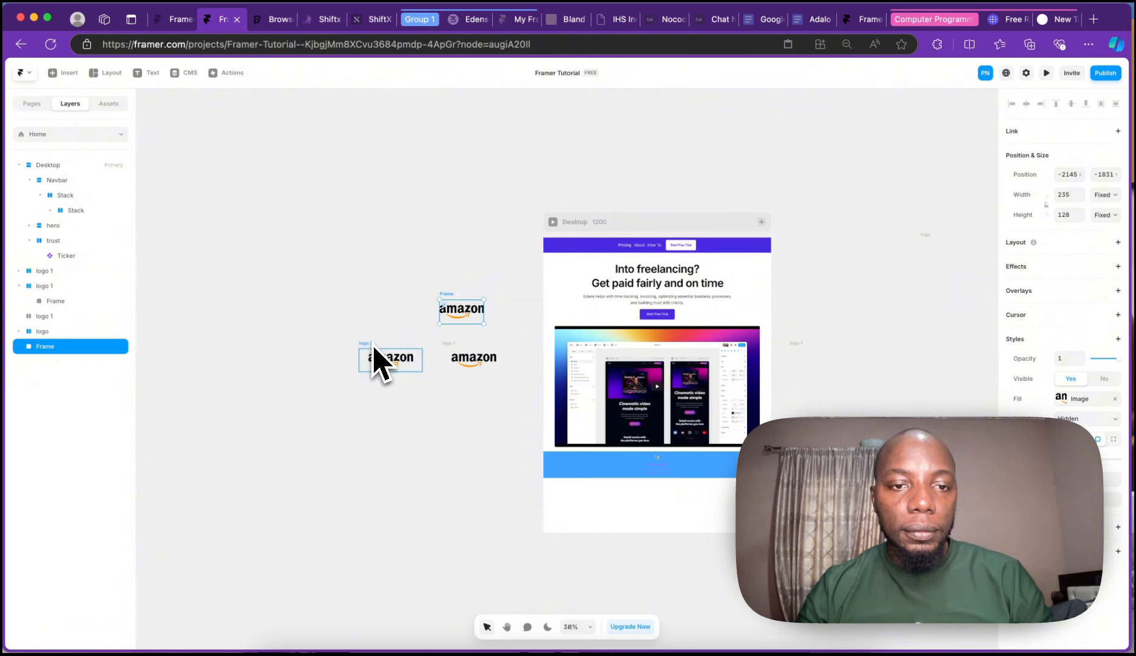
drag(375, 358, 267, 274)
drag(444, 293, 349, 267)
drag(455, 355, 423, 296)
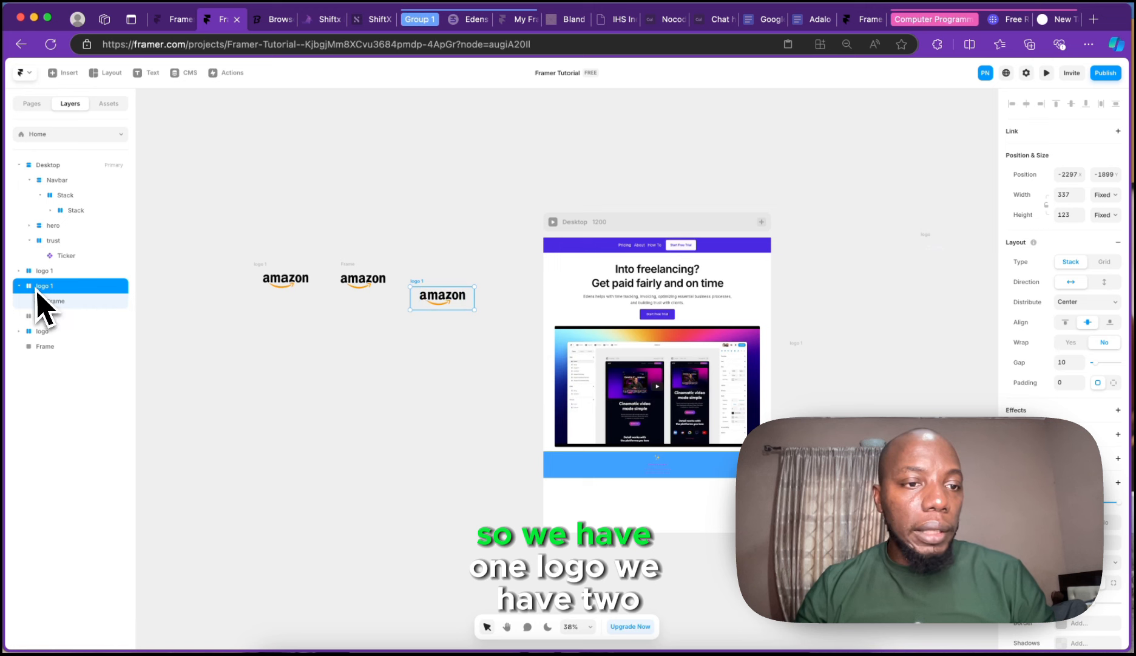
- Rename the three logo 1 frames as Trust 1, Trust 2 and Trust 3, giving the last name to the empty frame
click(30, 316)
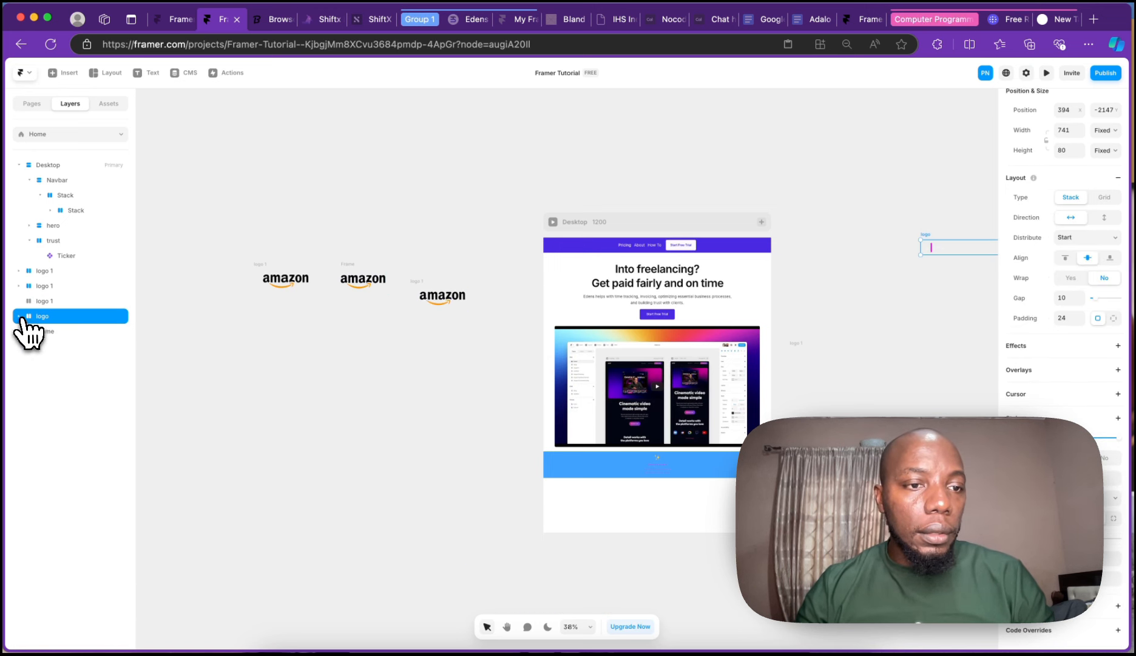
click(18, 316)
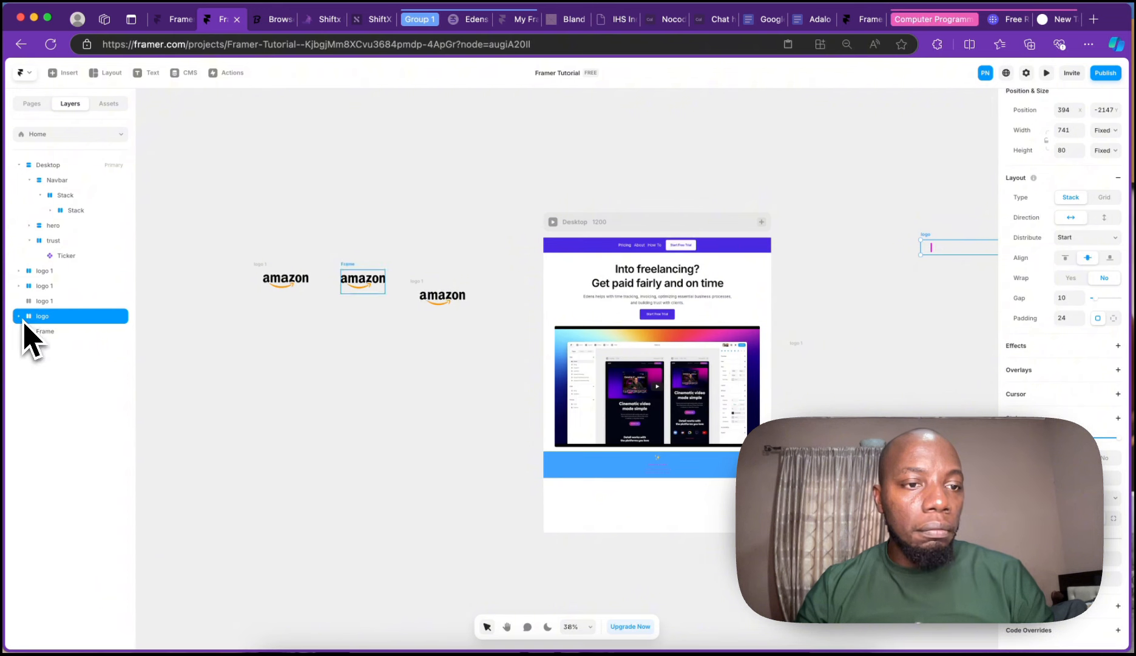
click(51, 288)
double_click(51, 289)
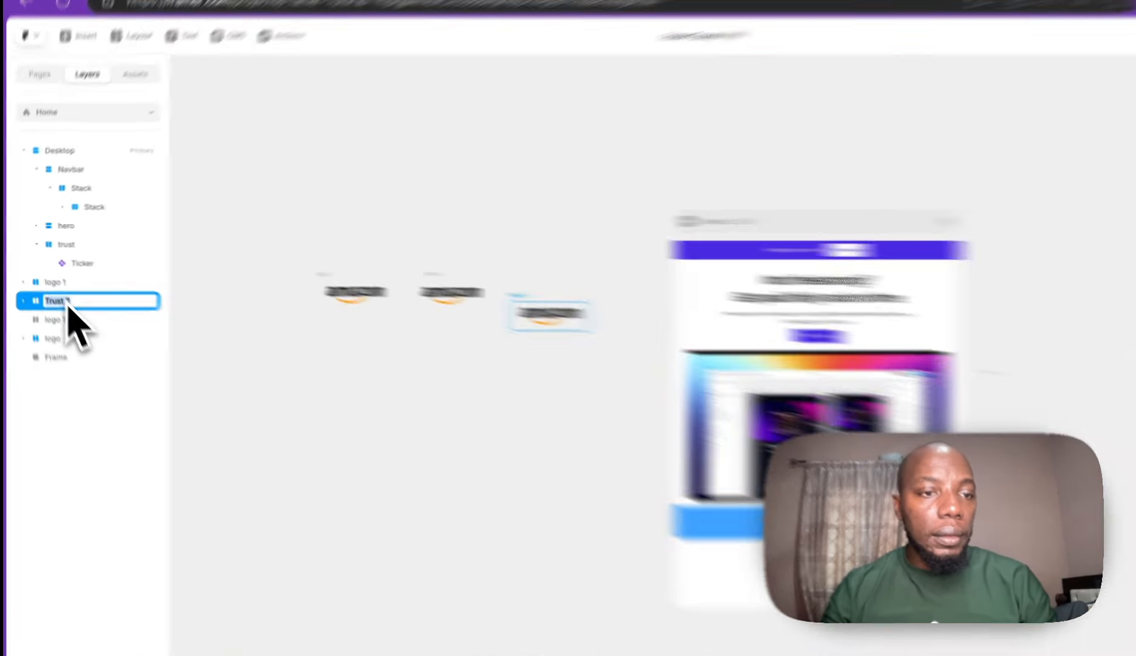
click(49, 273)
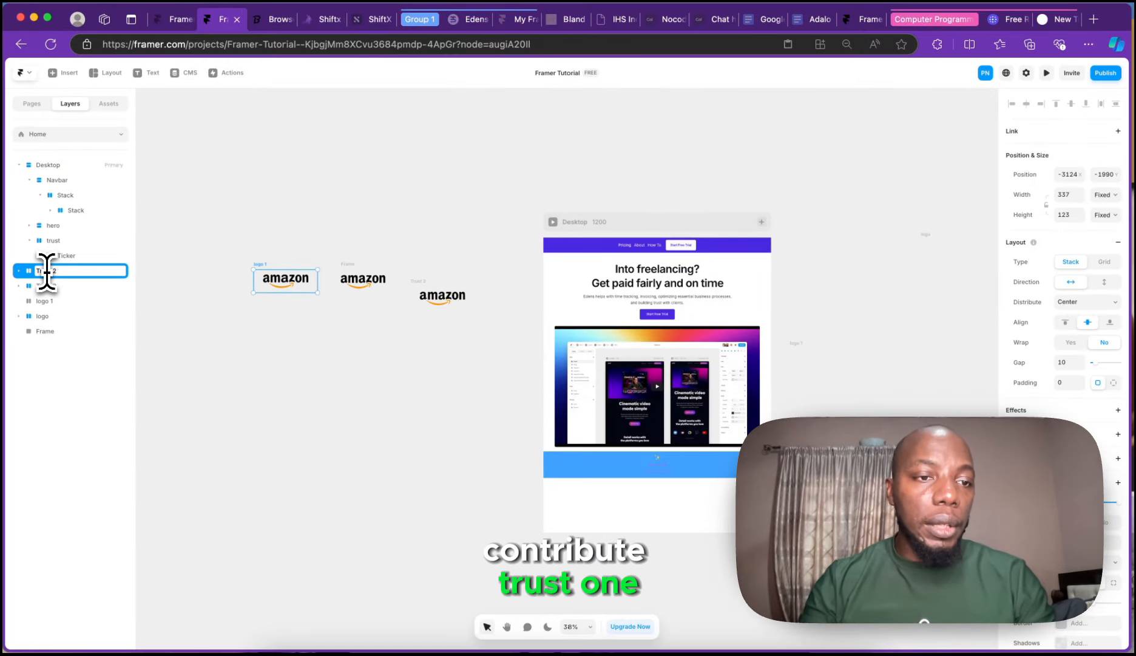
click(35, 300)
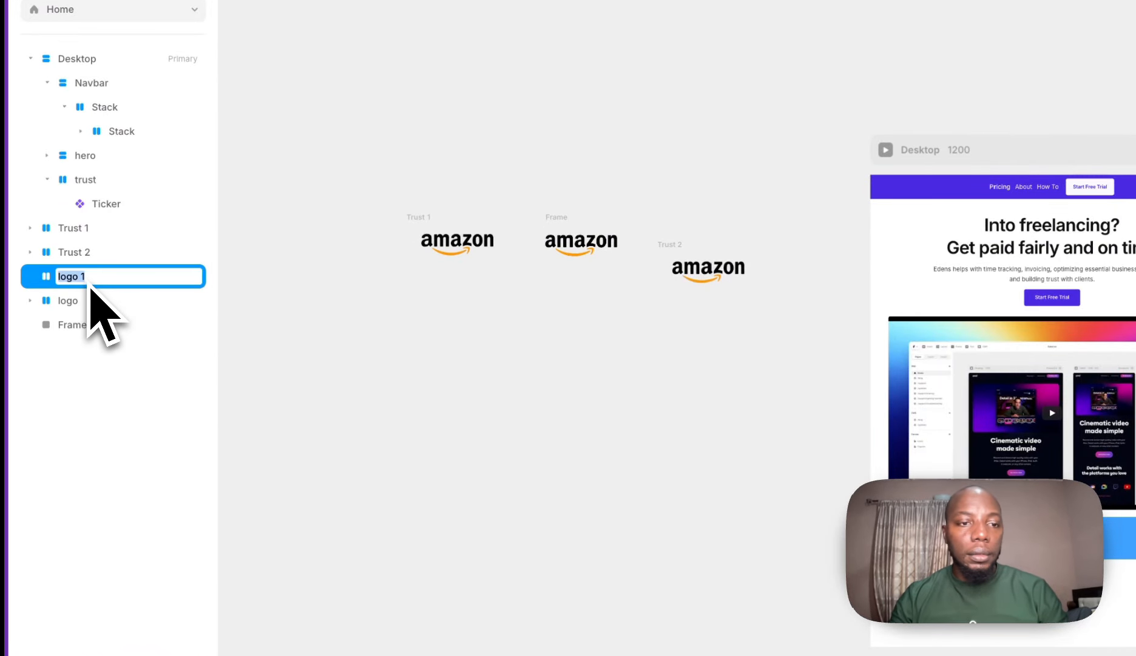
key(BackSpace)
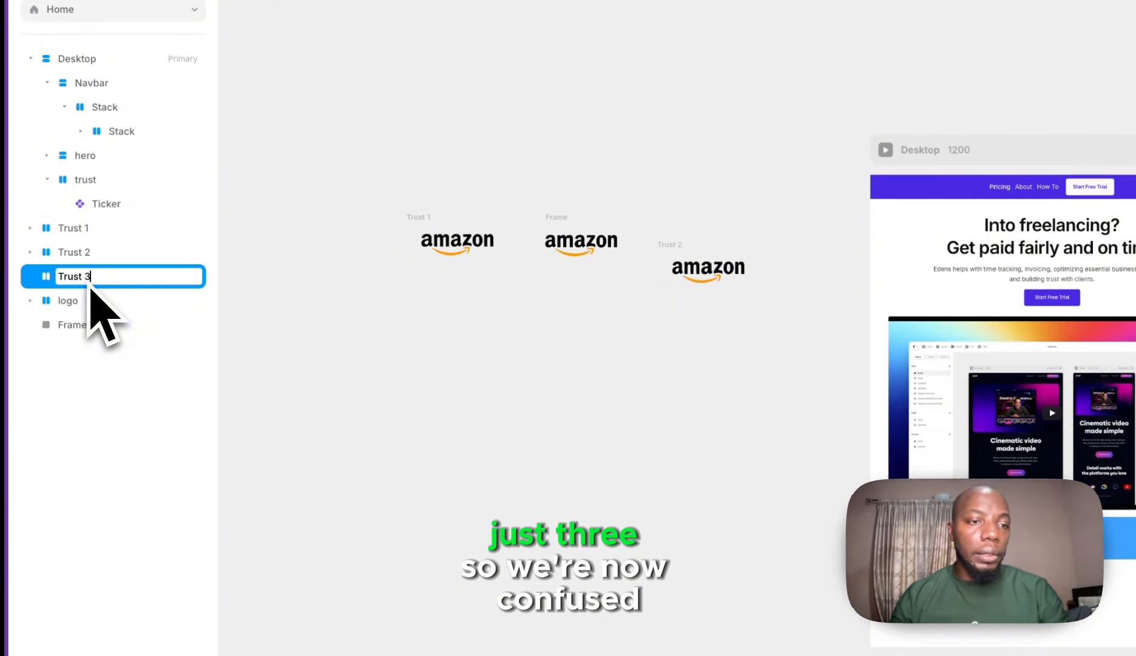
click(290, 389)
- Nest the loose Amazon image Frame inside the empty Trust 3 frame
click(102, 325)
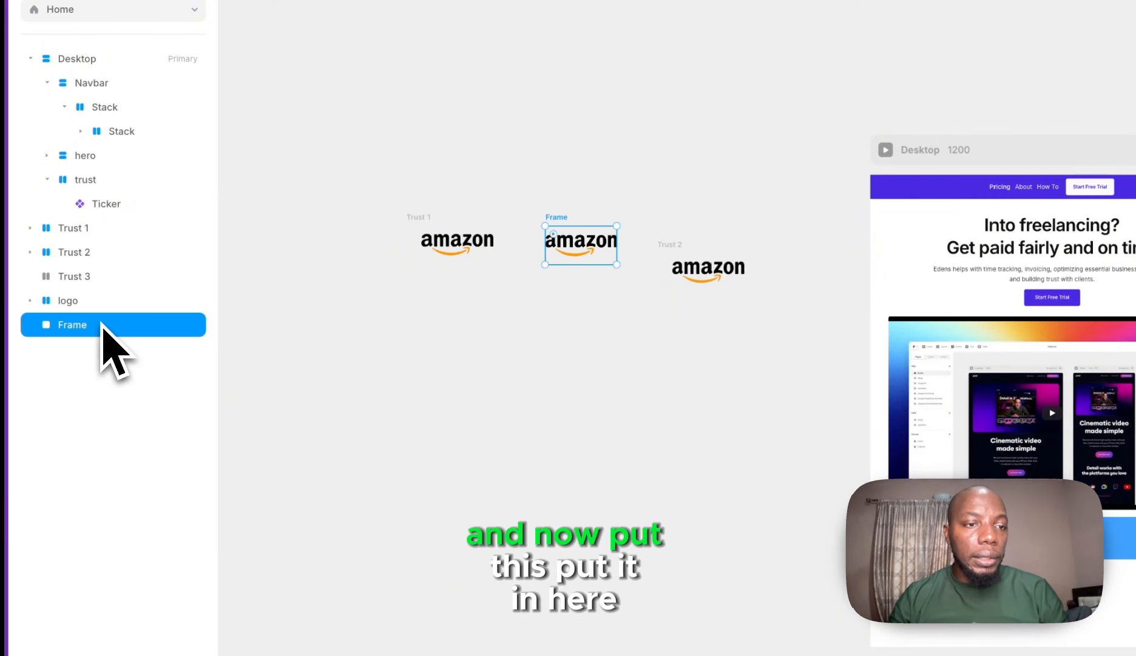
drag(99, 284, 101, 279)
click(101, 280)
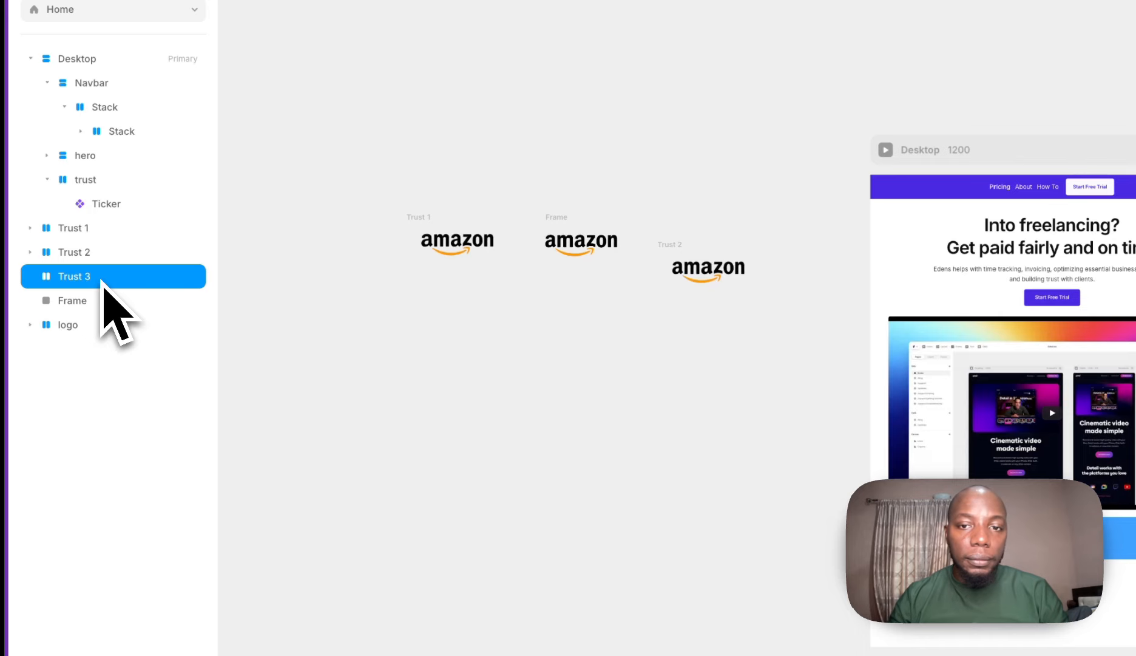
click(101, 300)
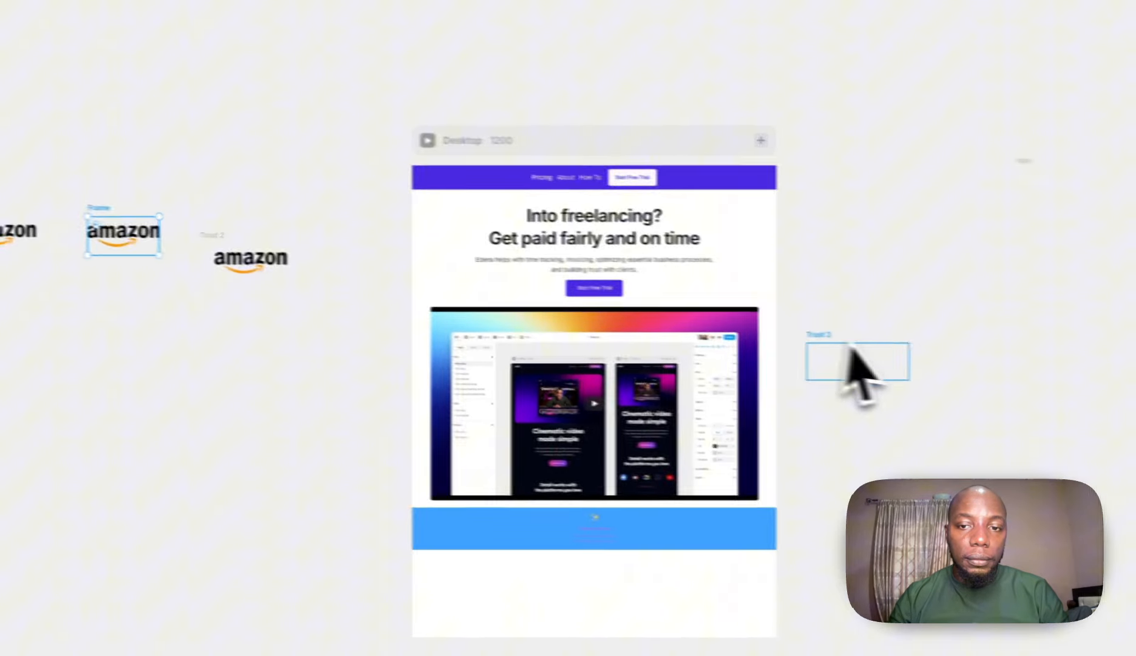
click(867, 363)
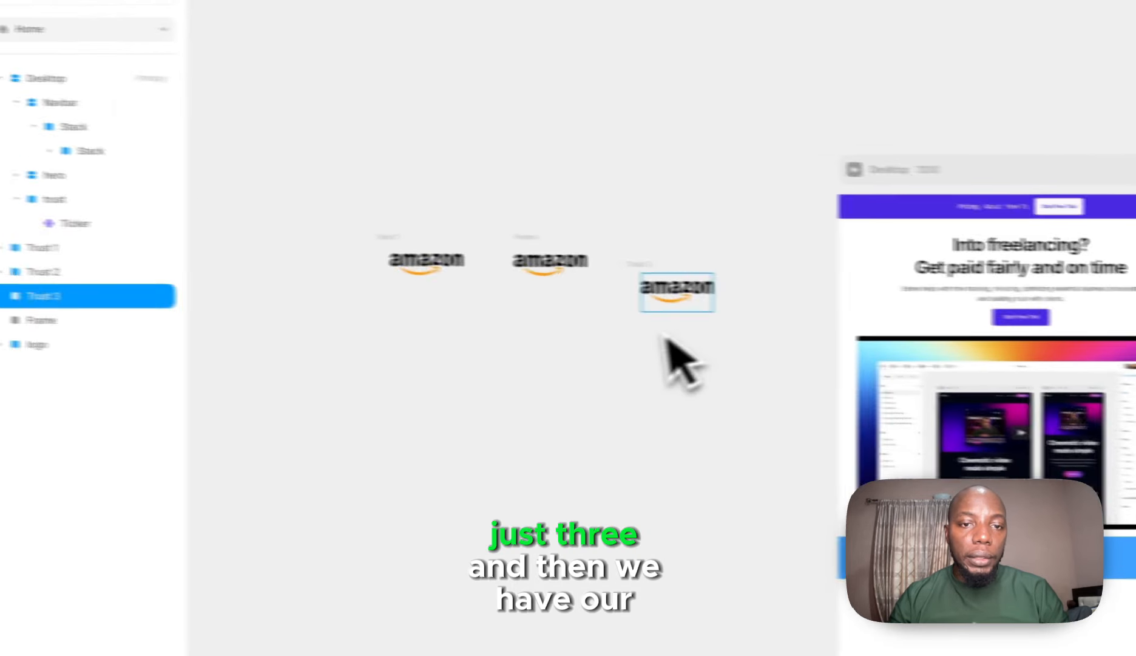
click(220, 270)
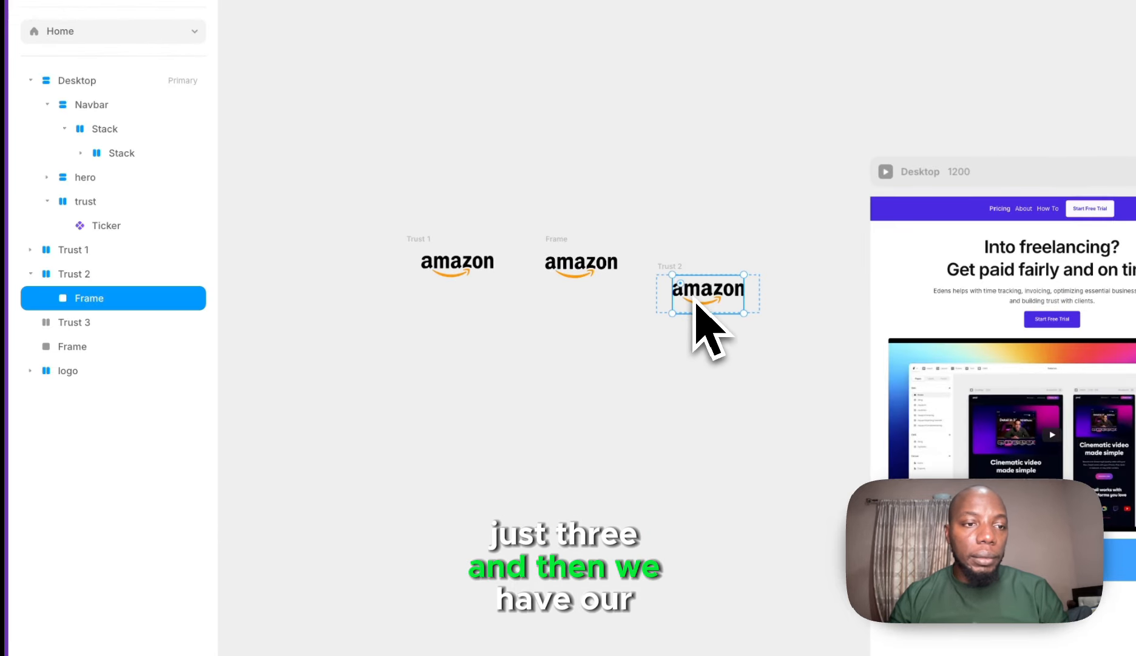
click(576, 267)
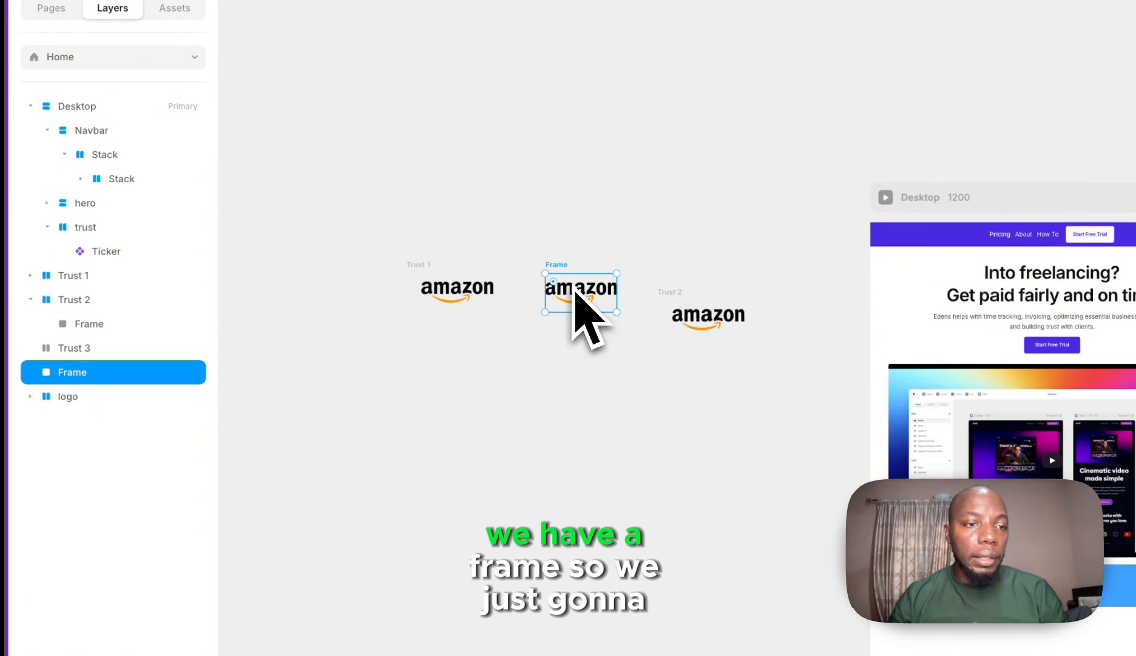
drag(172, 373, 110, 338)
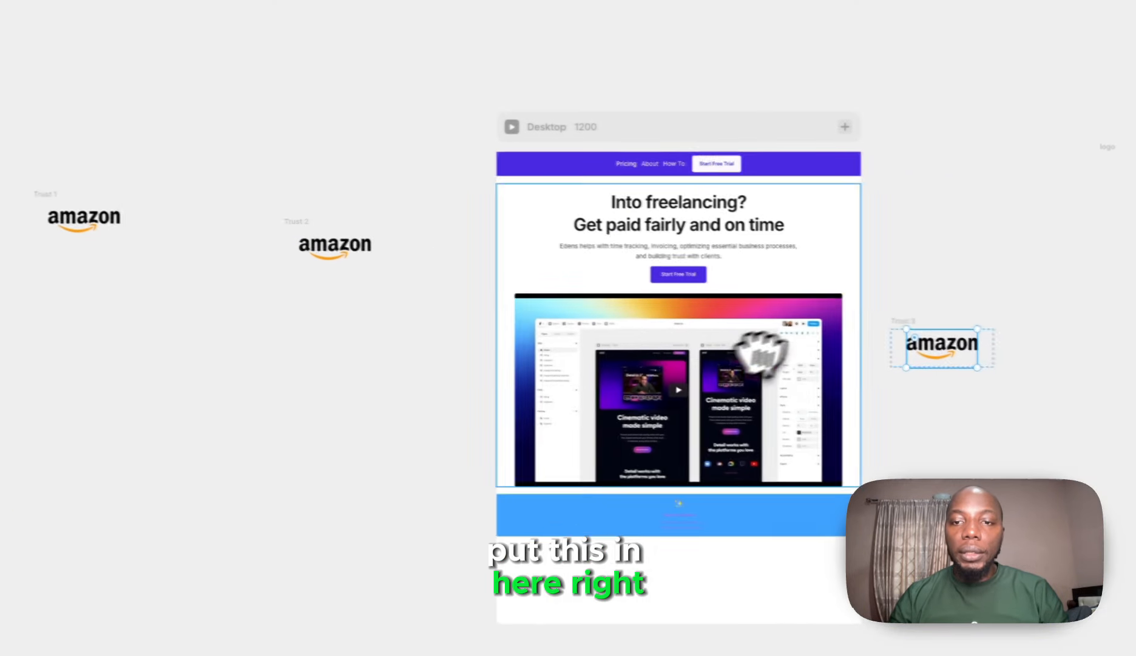
- Move the Trust 3 frame across the canvas to just beneath the Trust 1 frame
drag(852, 349, 364, 396)
drag(200, 364, 262, 269)
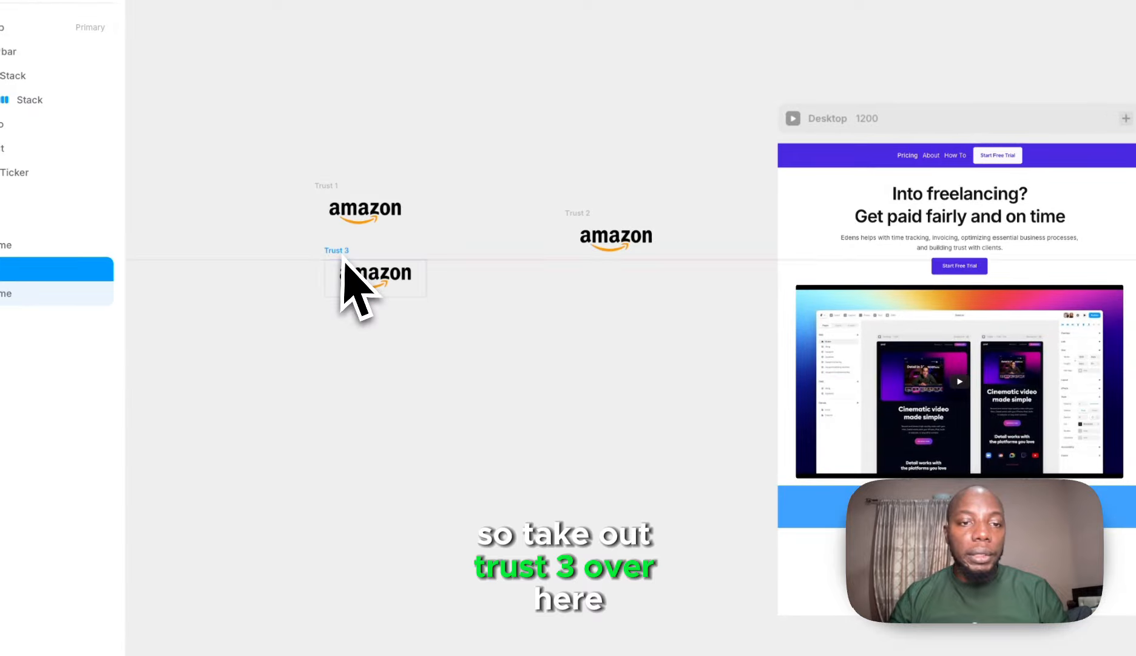
scroll(351, 284, up, 3)
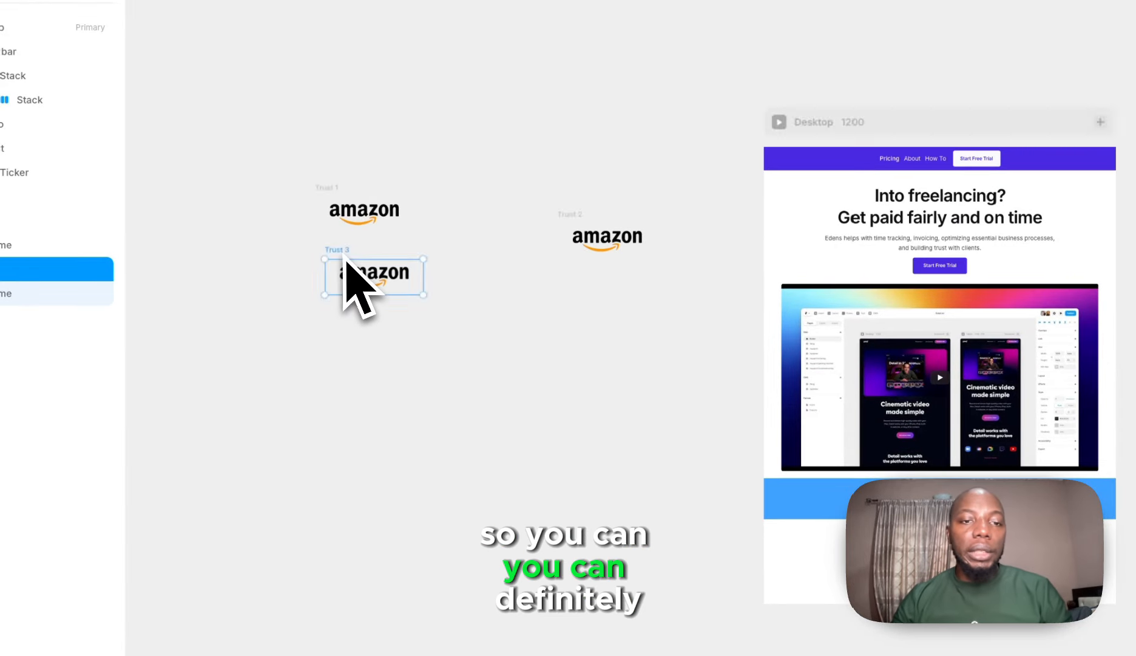
- Replace the Amazon image inside Trust 3 with Google_idn54zjU0j_2.png from the Google folder in Downloads
click(378, 292)
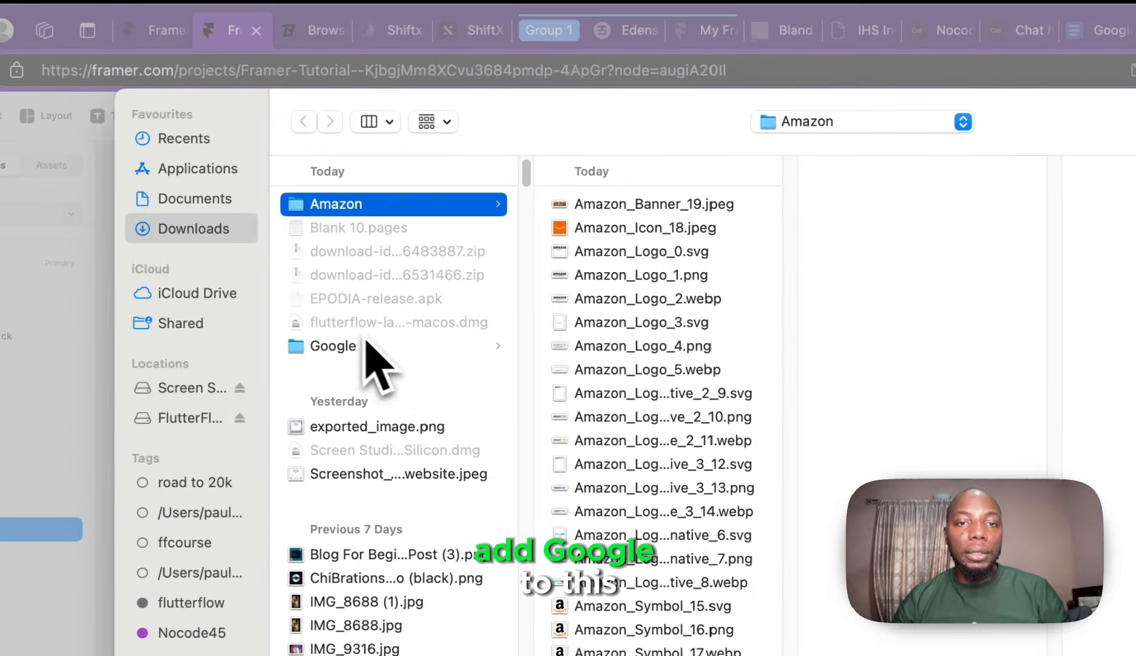
click(439, 356)
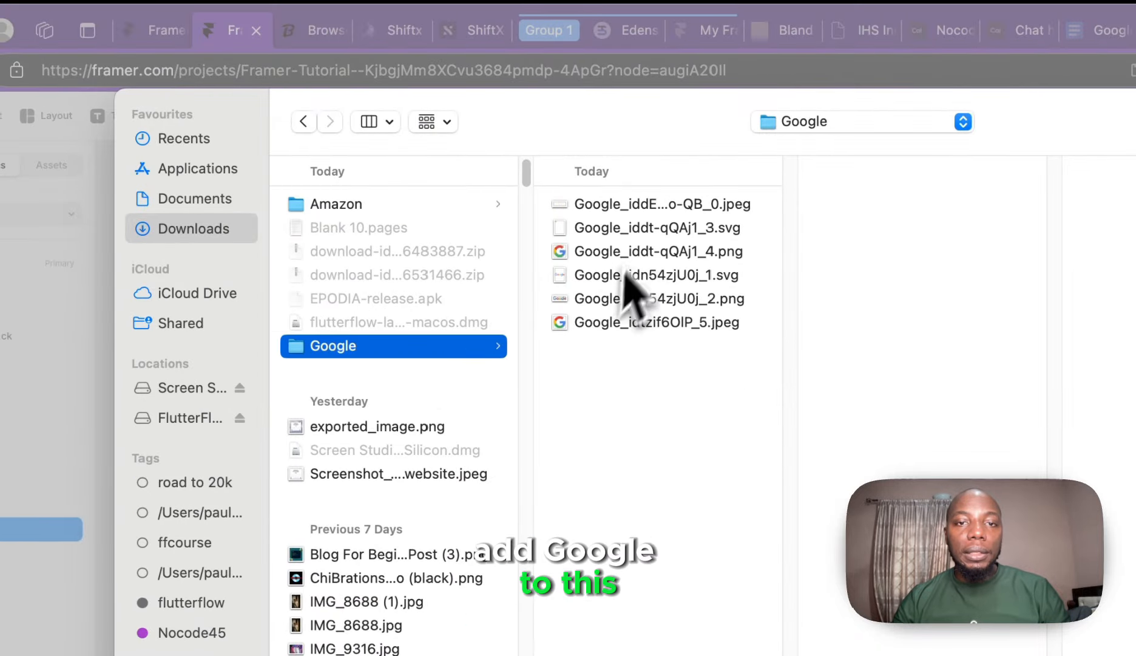
click(645, 209)
key(Down)
key(Down)
key(Down)
key(Down)
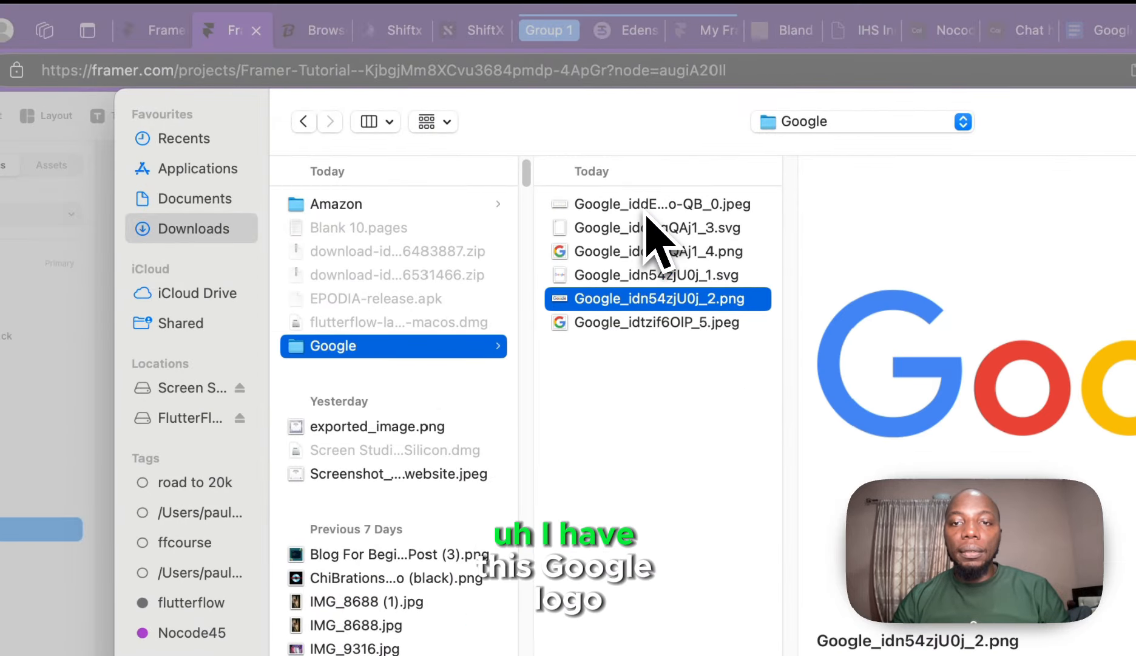
key(Return)
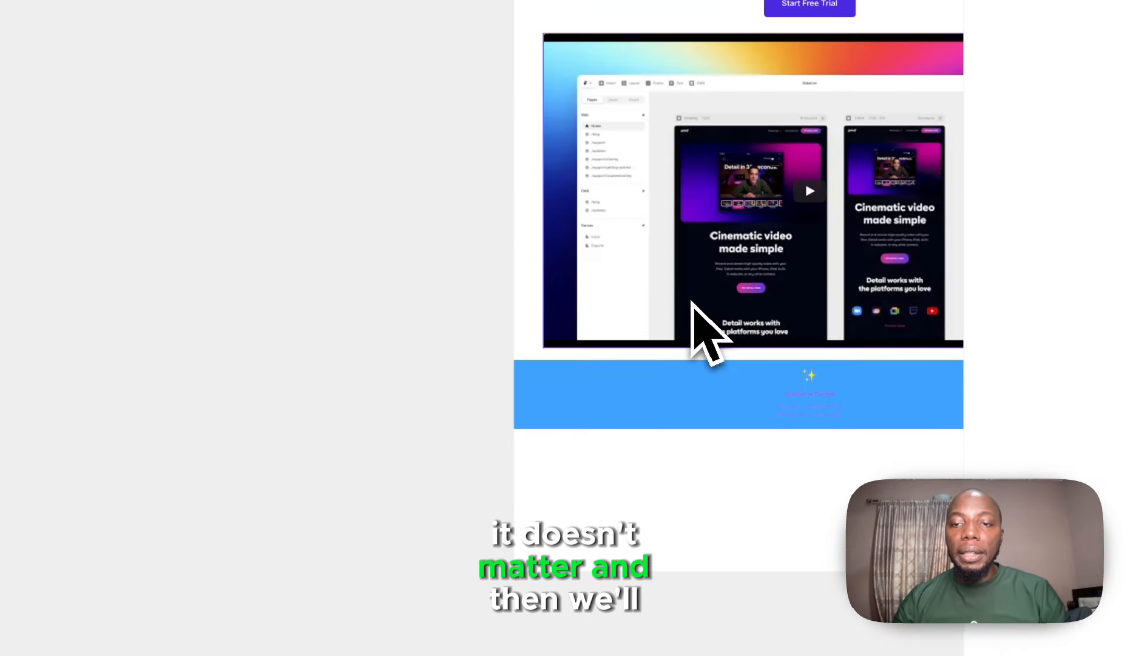
- Connect the Ticker in the blue trust section to the Trust 2 Amazon frame as its first item
click(621, 428)
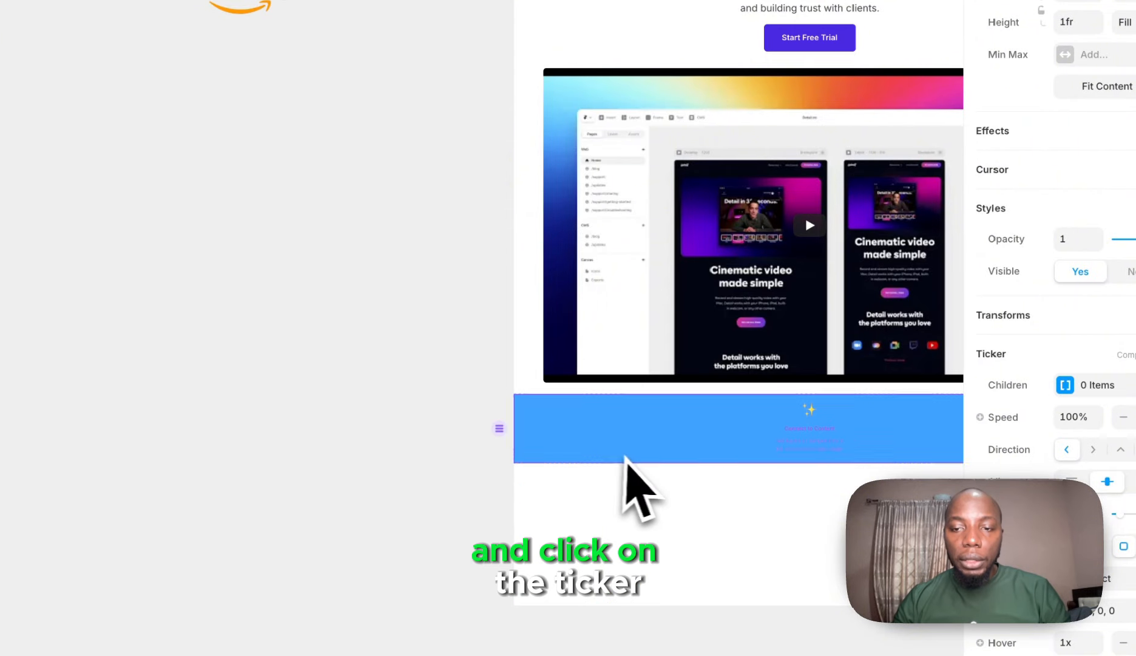
scroll(639, 465, down, 5)
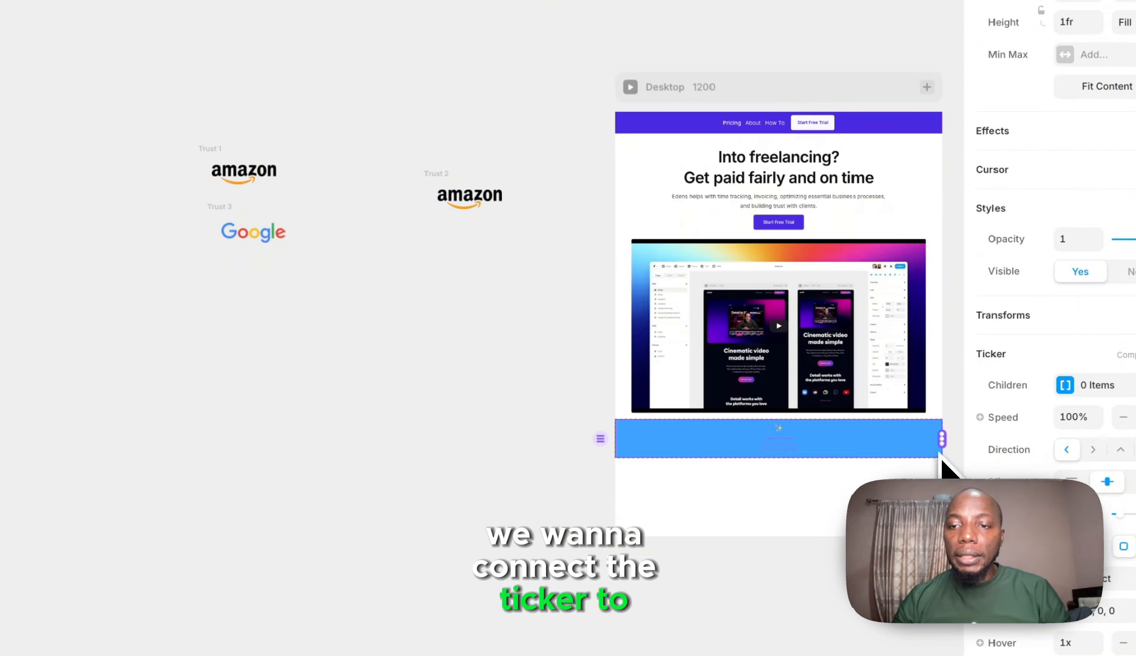
drag(942, 440, 441, 205)
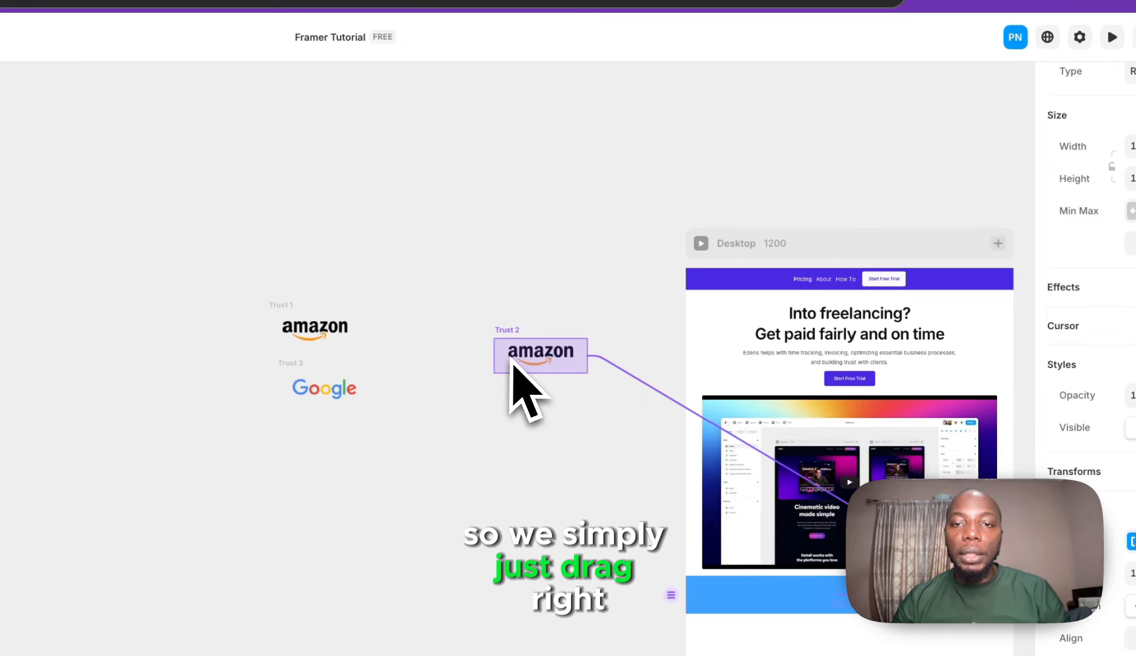
drag(512, 359, 513, 361)
click(402, 610)
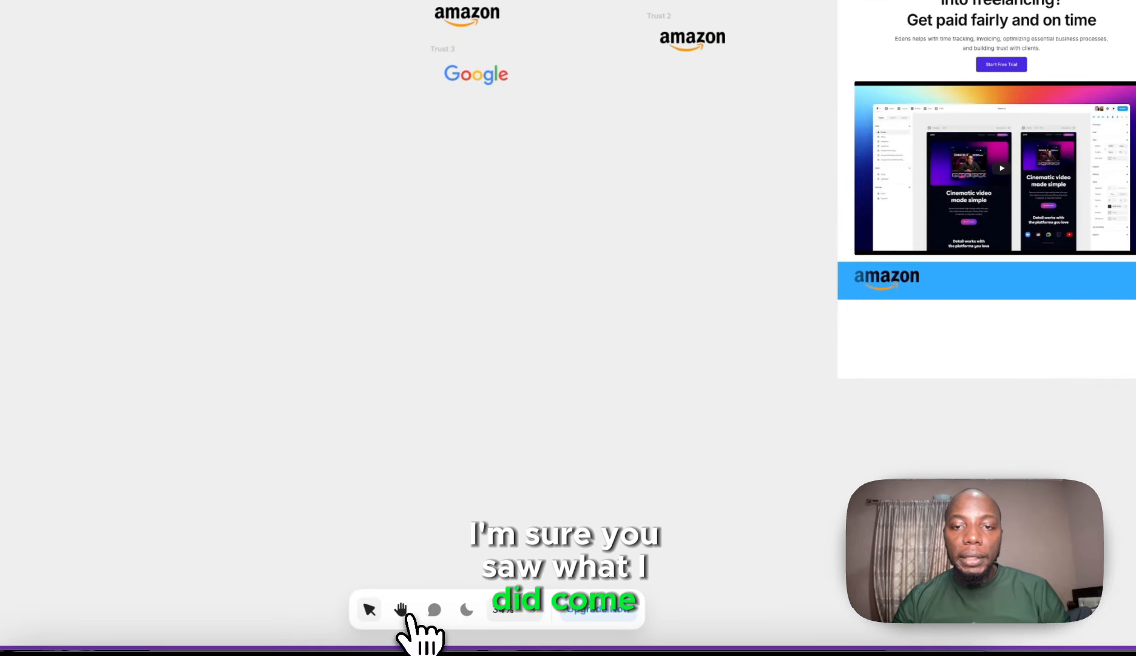
drag(641, 451, 310, 449)
scroll(658, 312, down, 2)
scroll(682, 287, up, 5)
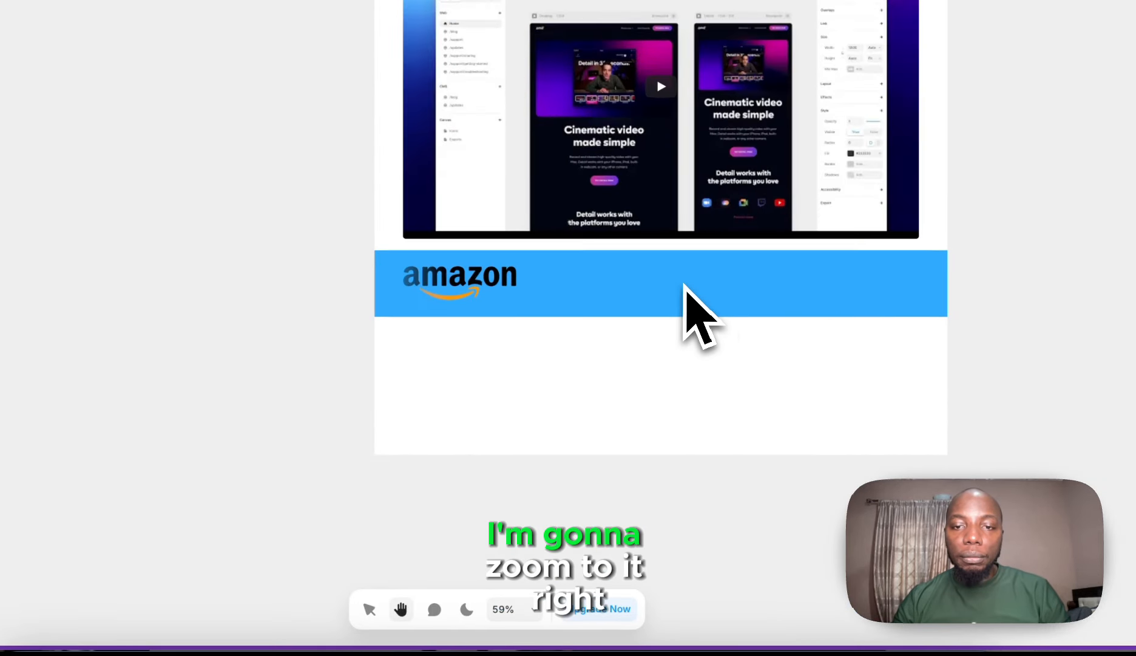
- Pull the Amazon image out of Trust 1 onto the open canvas and place the Trust 3 frame directly beneath Trust 2
click(375, 609)
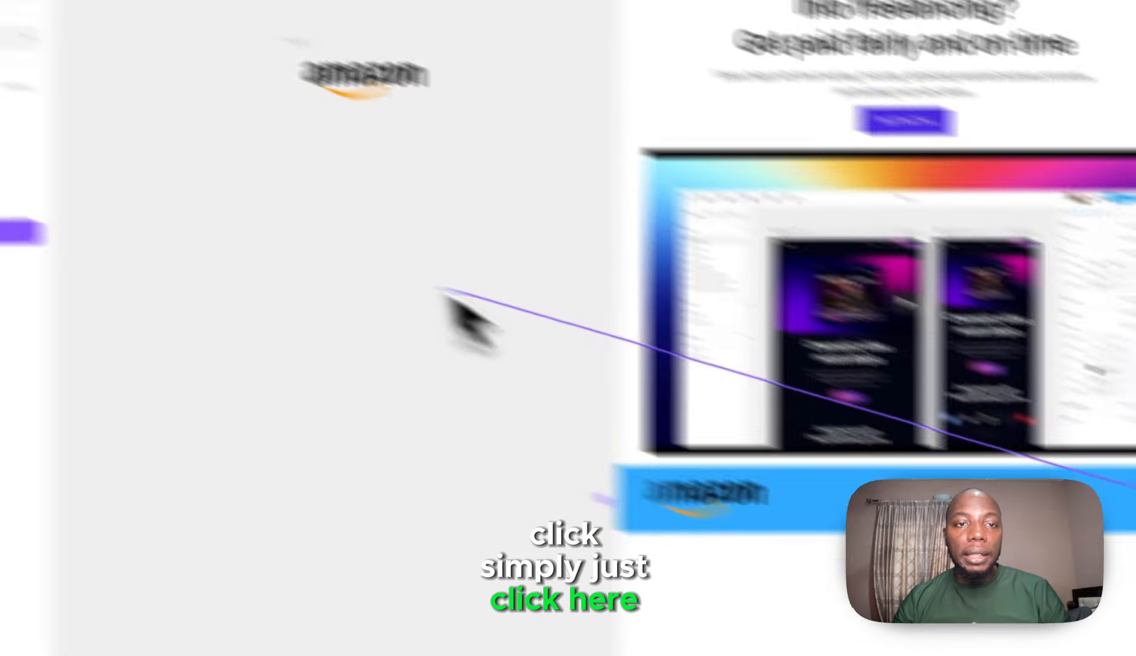
scroll(447, 413, down, 1)
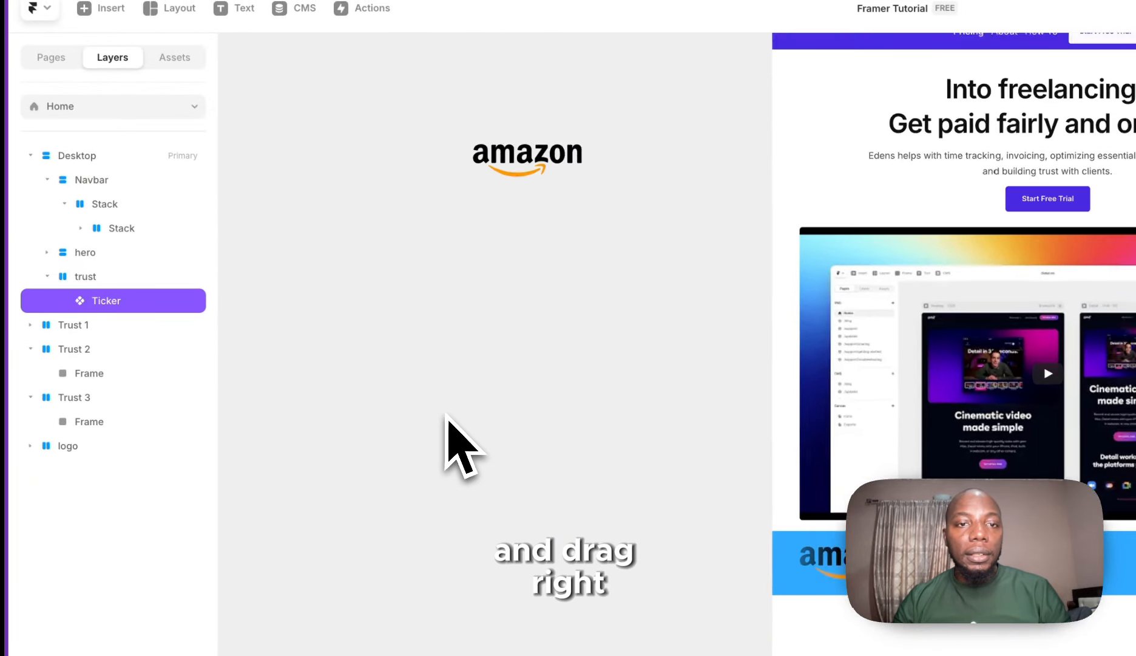
scroll(446, 412, up, 1)
scroll(447, 402, down, 3)
scroll(358, 307, down, 2)
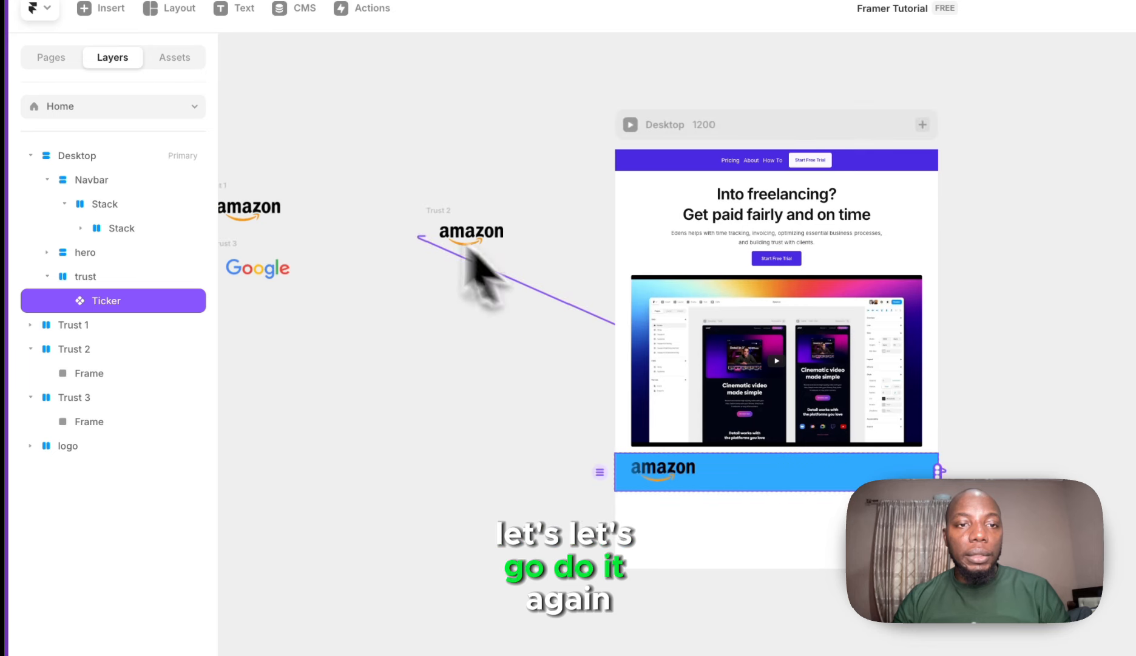
drag(269, 211, 501, 472)
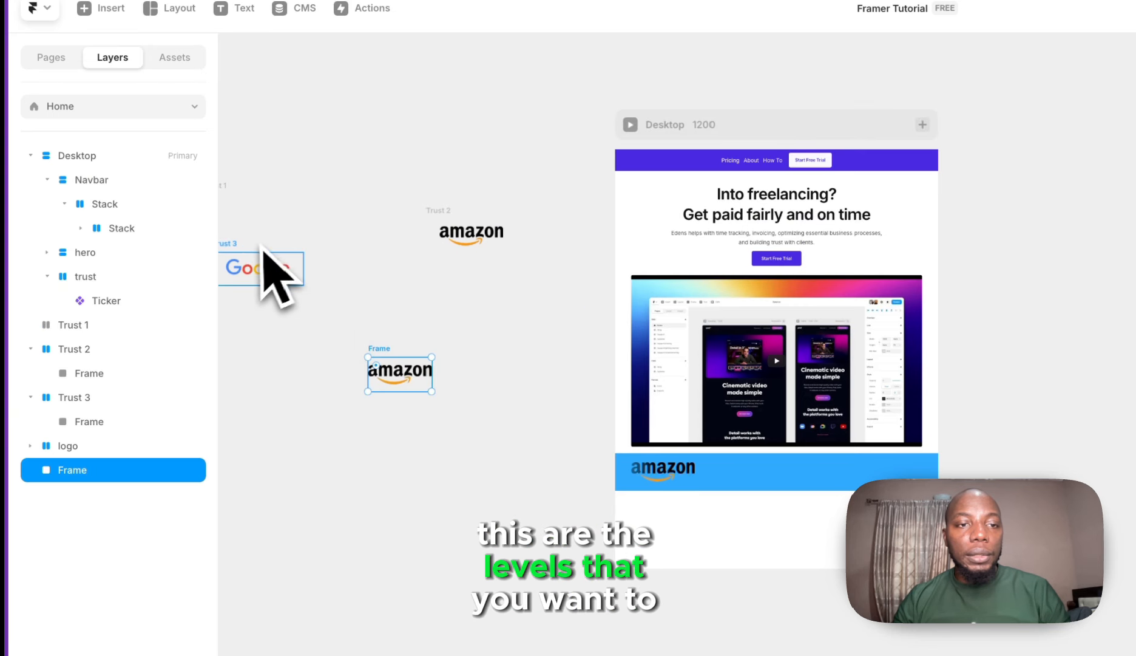
drag(245, 279, 453, 307)
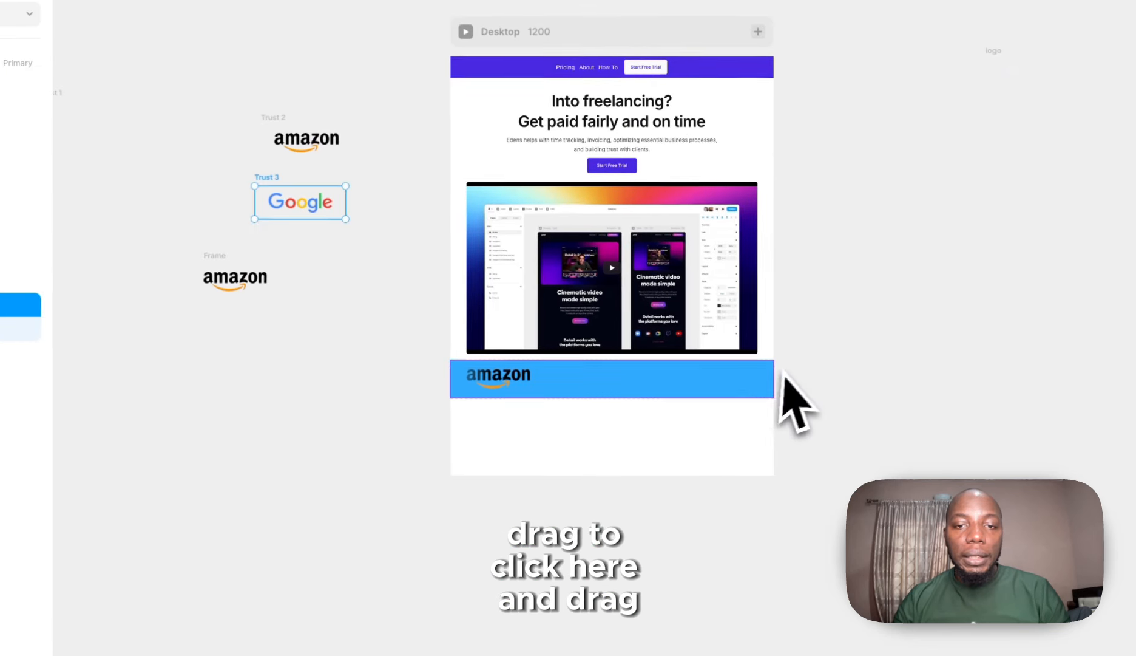
- Connect the Ticker to the loose Amazon image Frame and to the Trust 3 Google frame
click(913, 472)
drag(772, 378, 229, 281)
drag(769, 413, 293, 252)
- Duplicate the Trust 3 Google frame and rename the copy Trust 4
click(255, 223)
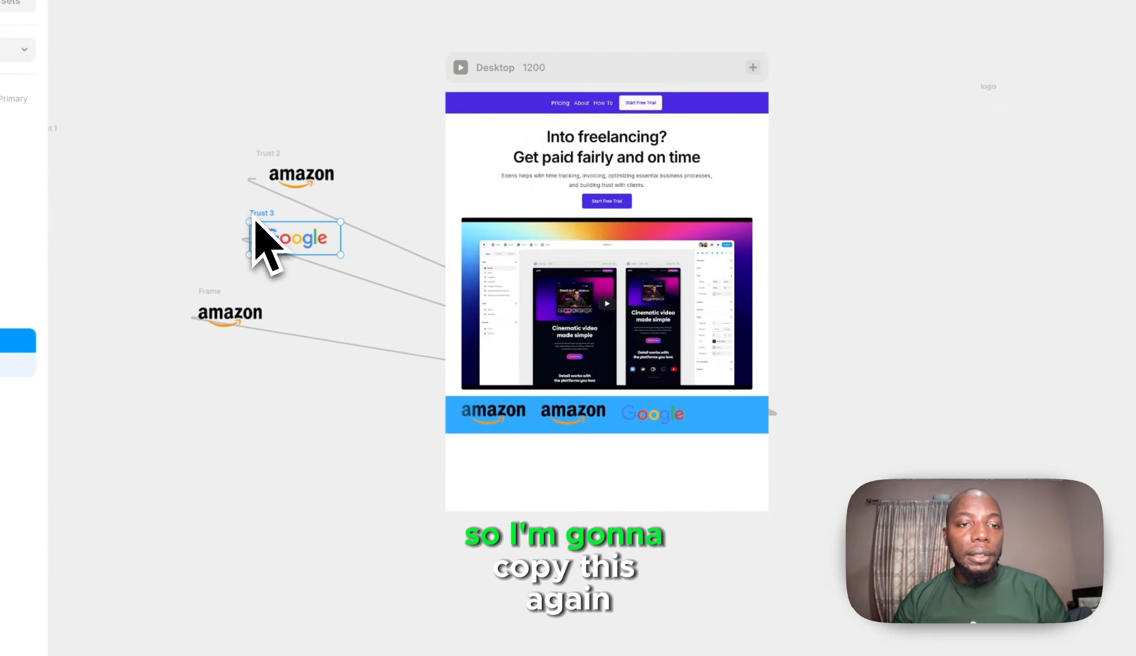
key(super+v)
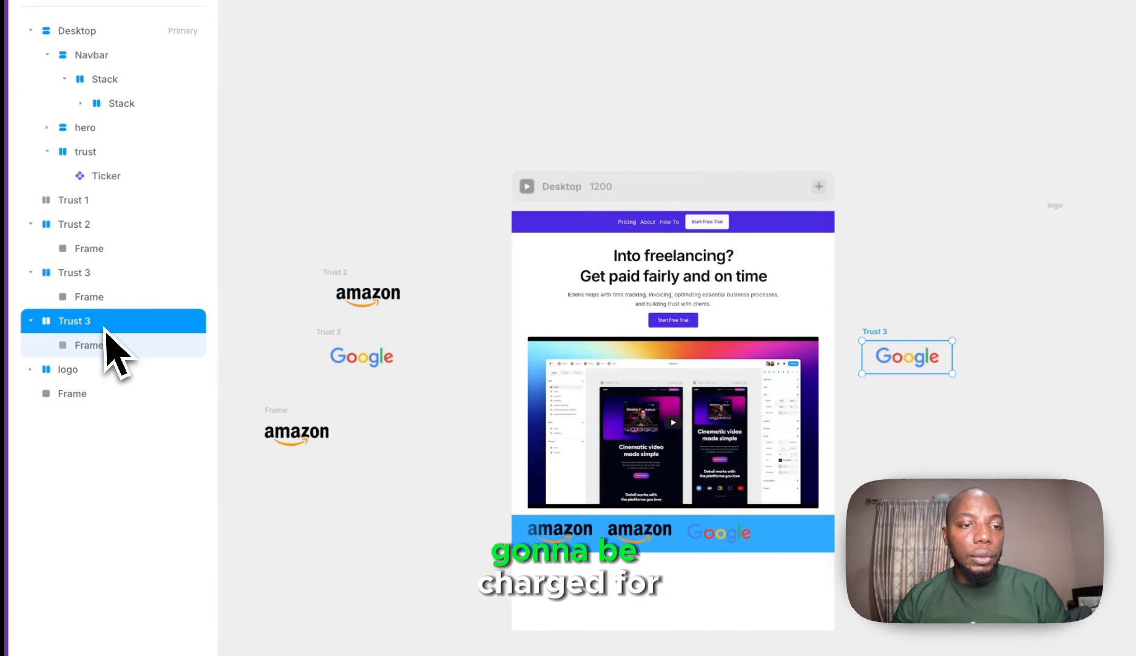
double_click(106, 328)
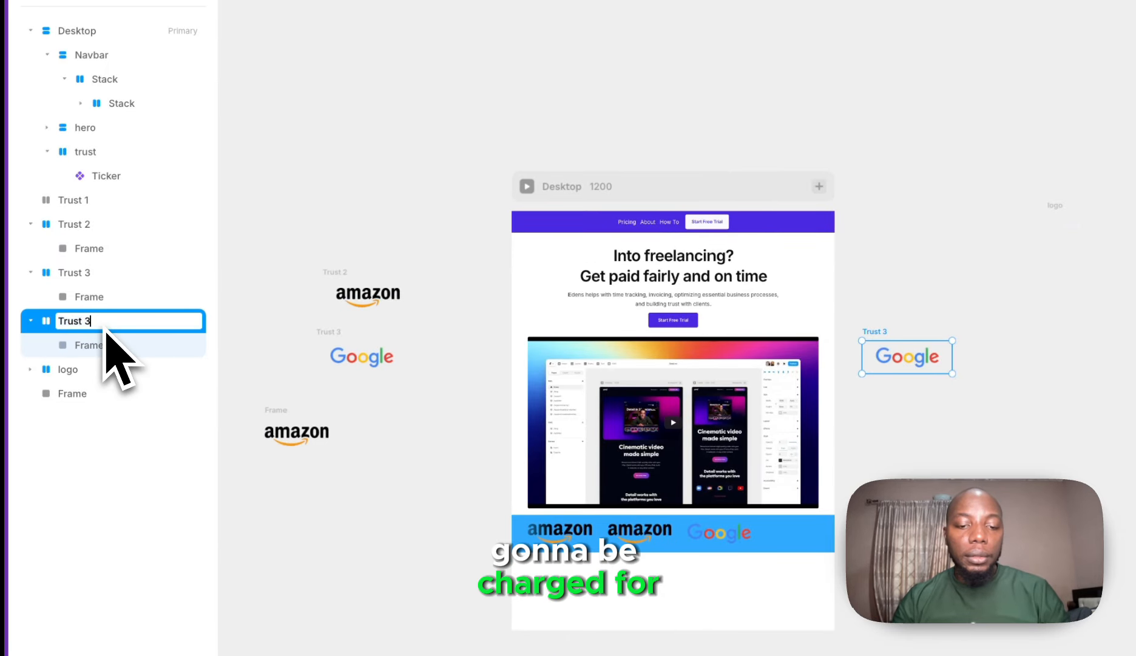
key(BackSpace)
text(4)
key(Return)
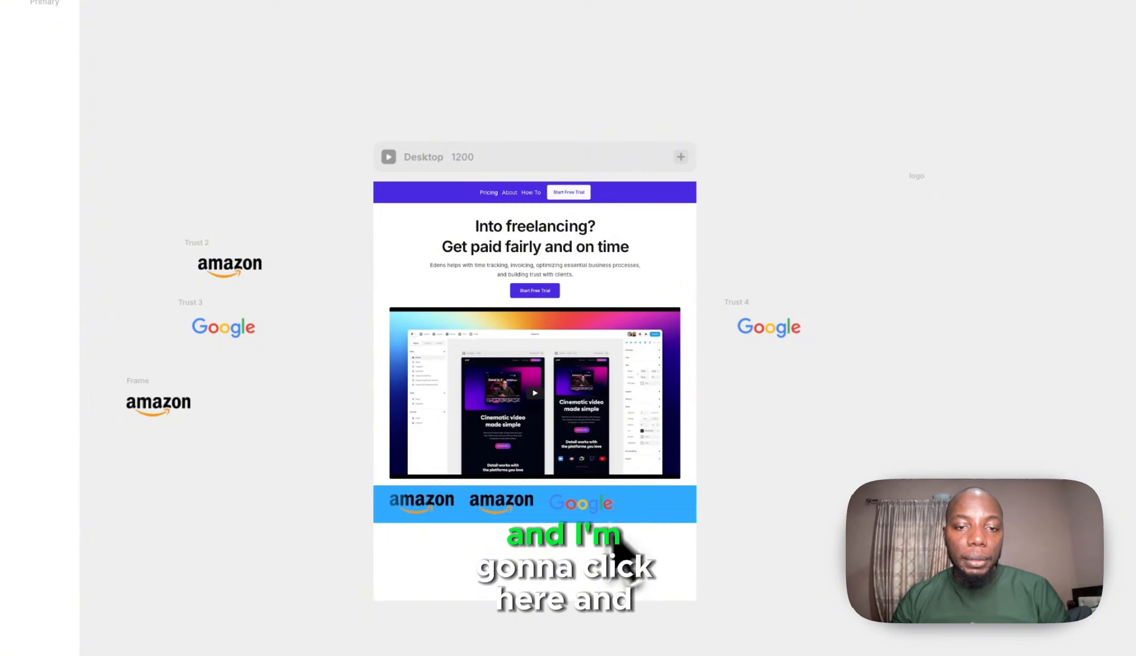
- Connect the Ticker to the Trust 4 Google frame as its fourth item
drag(703, 509, 162, 209)
drag(619, 260, 681, 93)
scroll(683, 277, up, 3)
scroll(683, 276, up, 3)
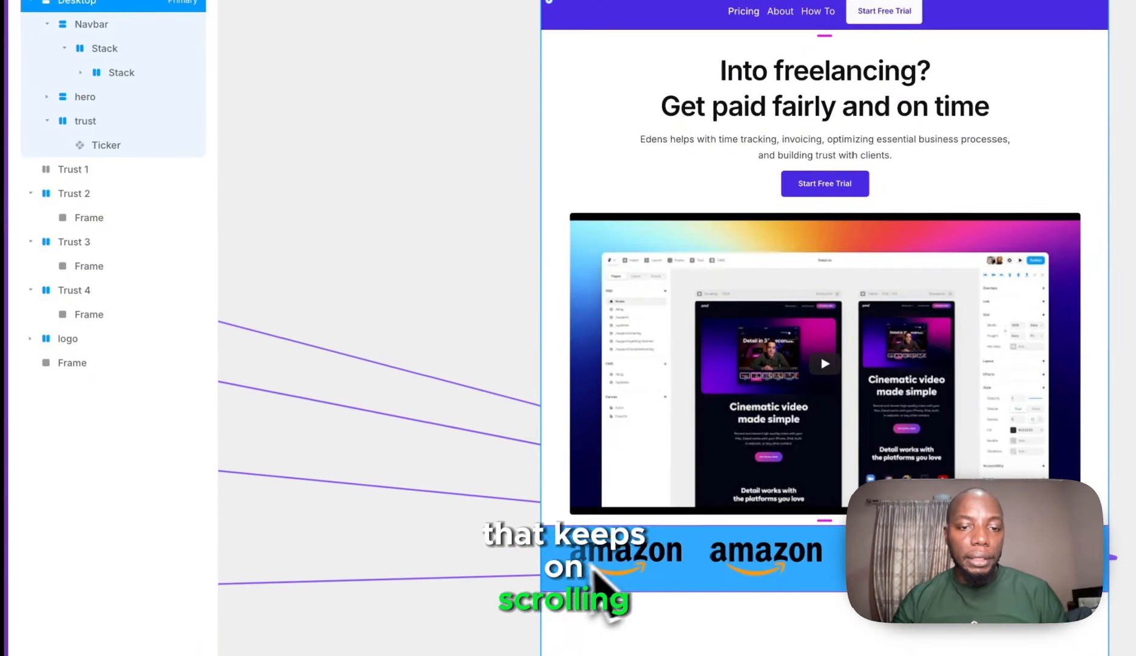
- Collapse the Navbar layers and remove the blue fill from the trust section
click(558, 562)
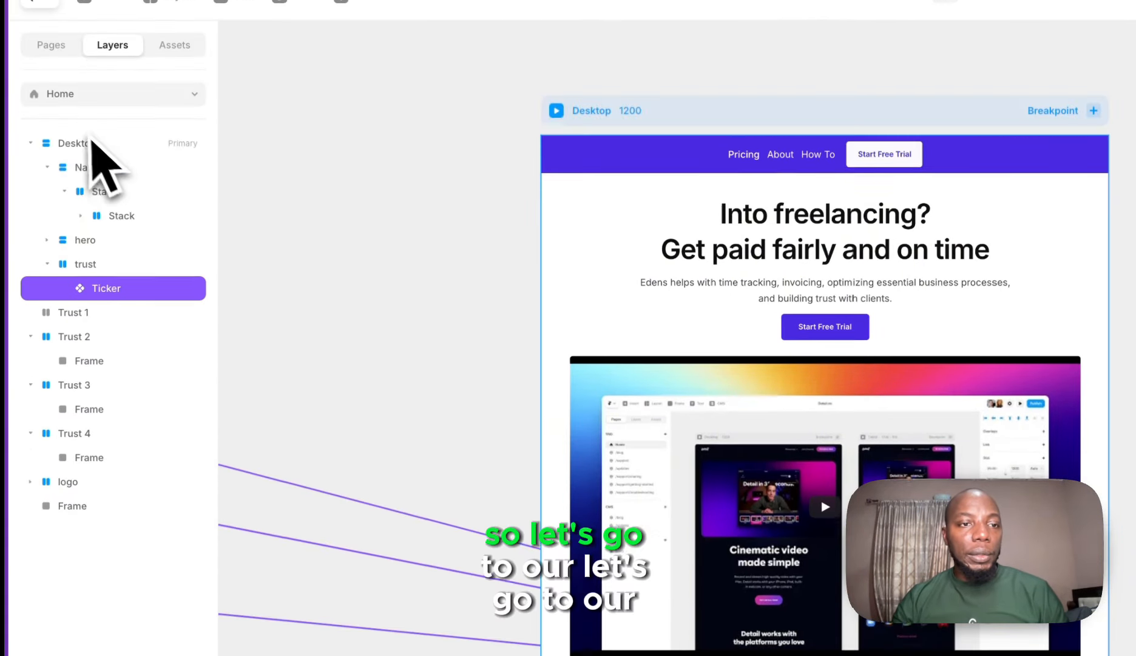
click(88, 25)
click(47, 170)
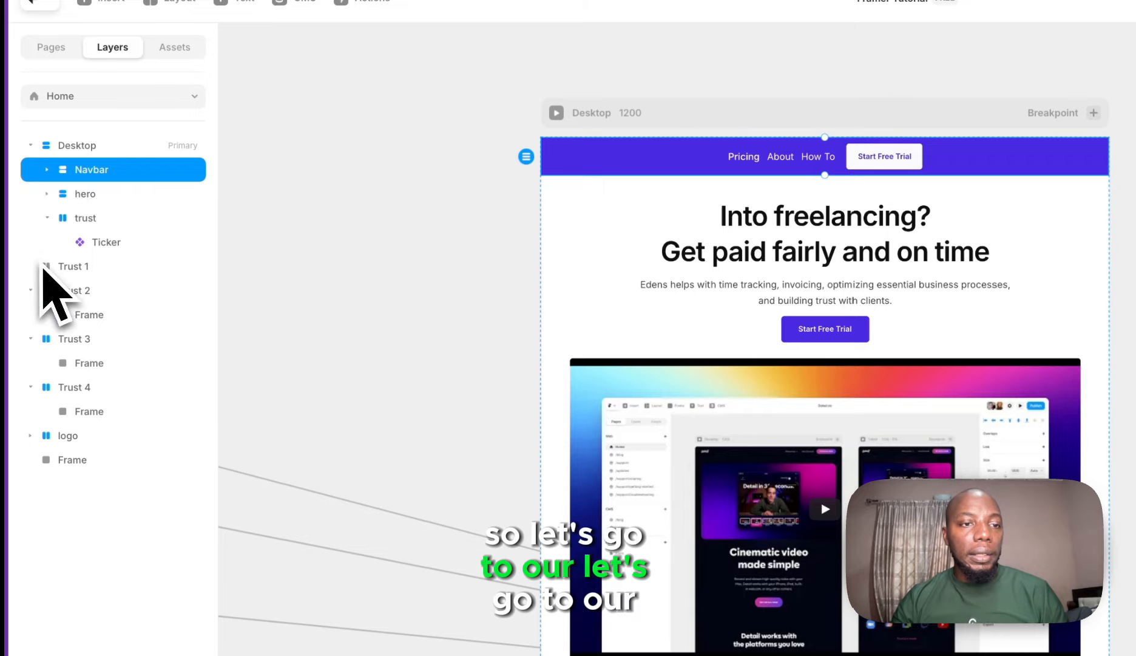
click(67, 217)
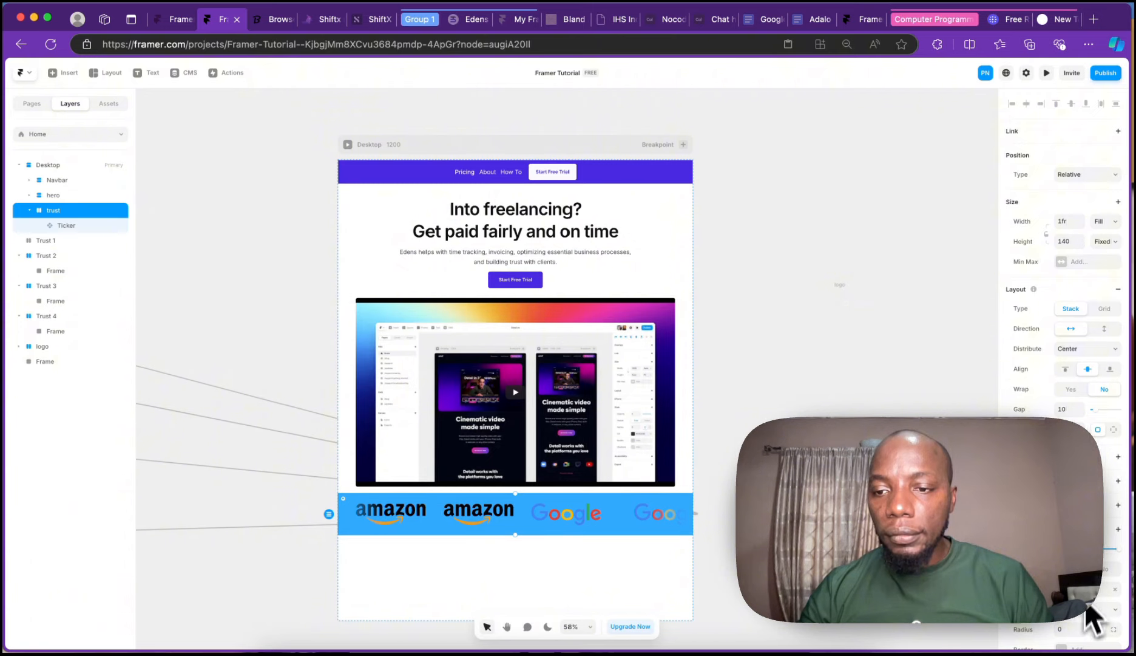
scroll(1086, 607, down, 3)
click(1114, 501)
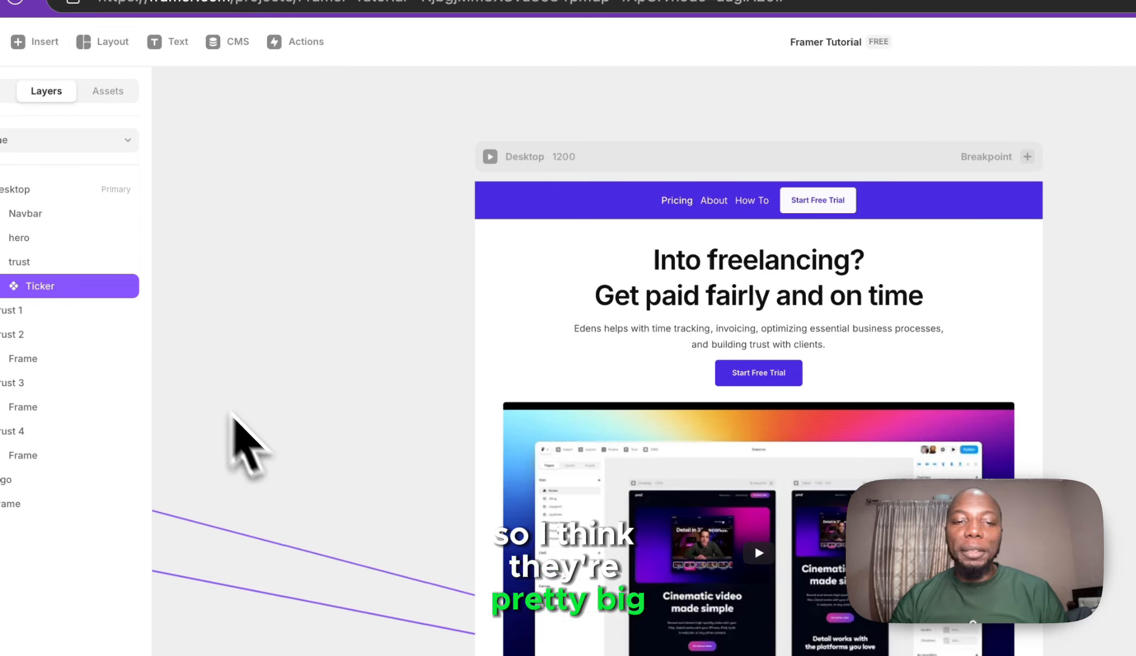
- Select the Ticker layer and collapse the trust section in the layer tree
drag(555, 152, 701, 84)
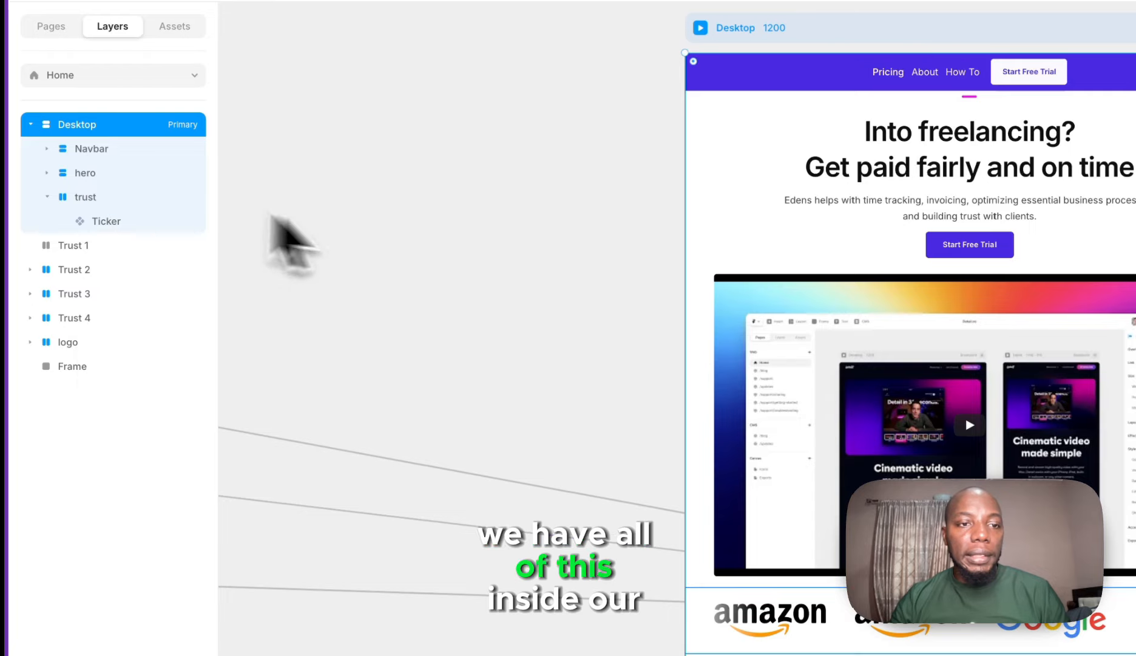
click(122, 224)
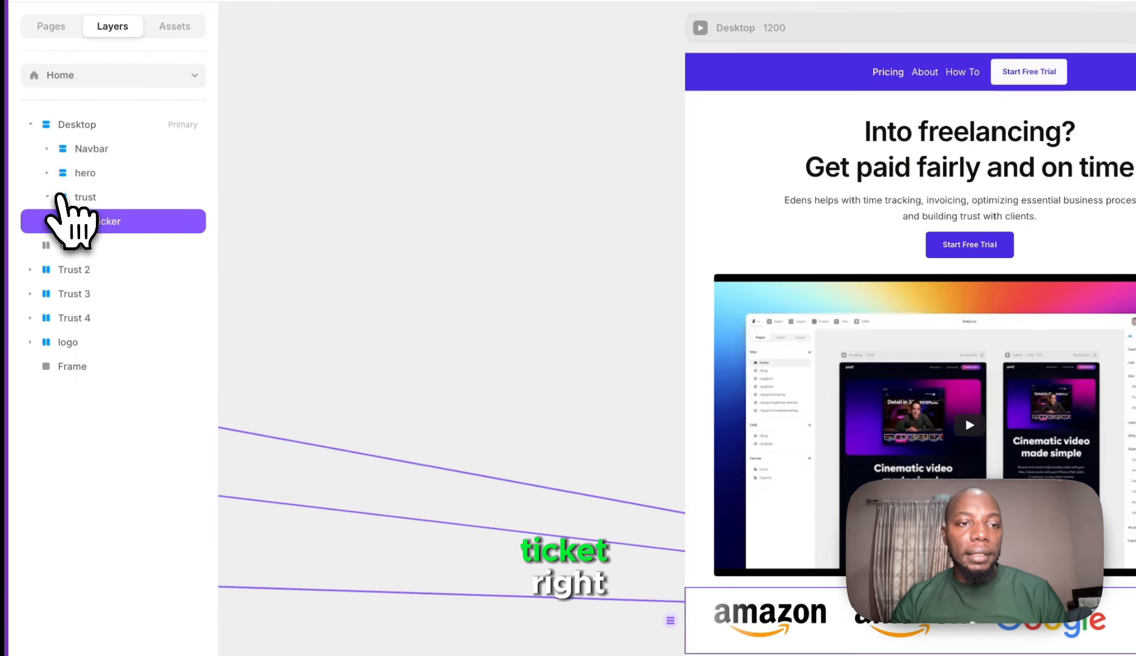
click(48, 197)
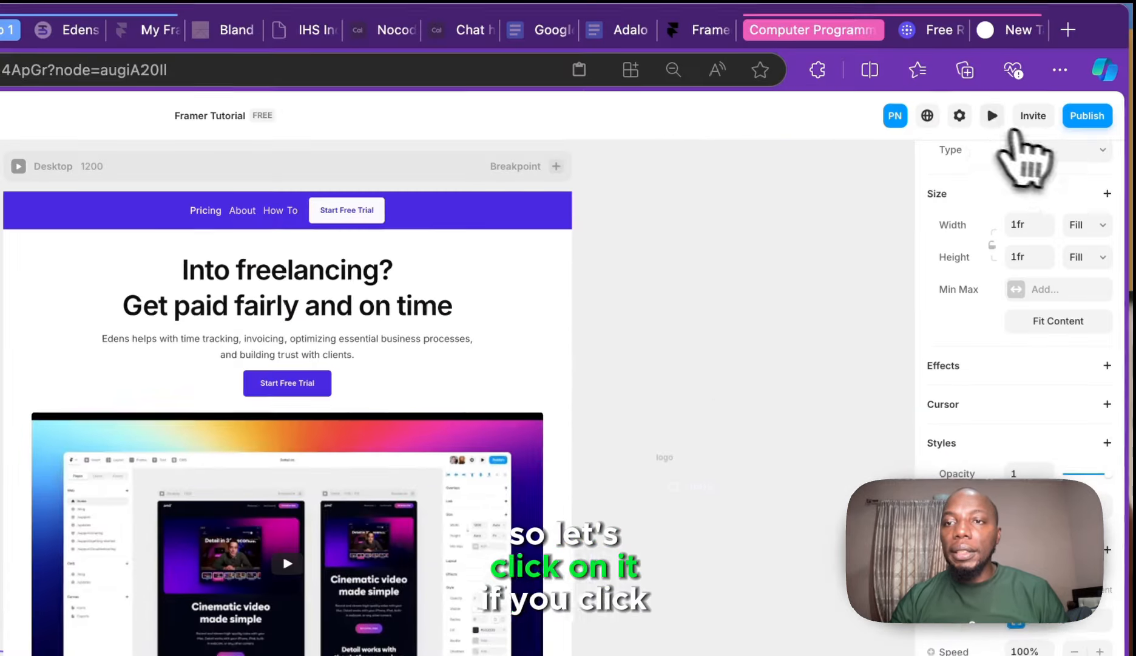
- Preview the landing page and examine how the logo ticker scrolls below the hero
click(992, 116)
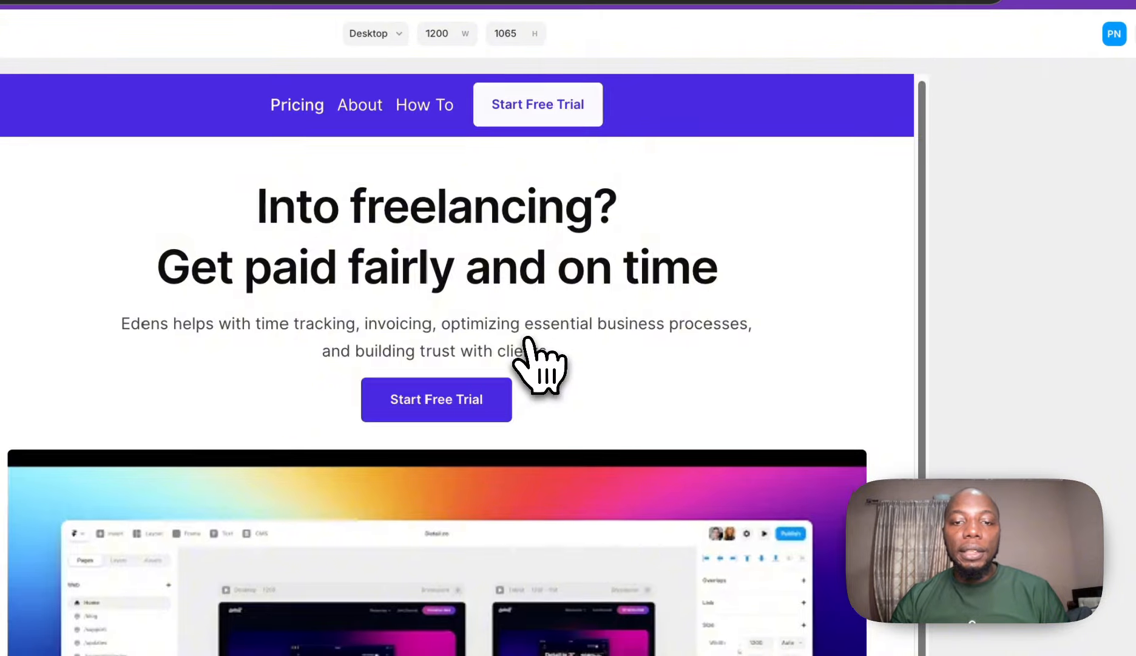
scroll(534, 358, down, 5)
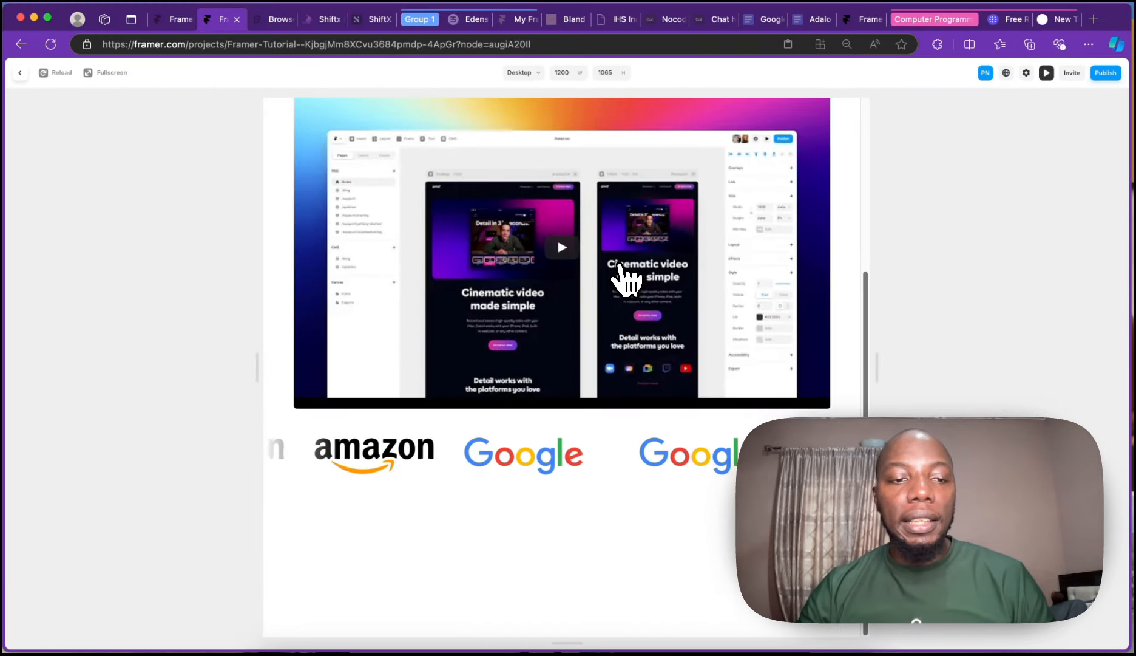
scroll(625, 276, up, 2)
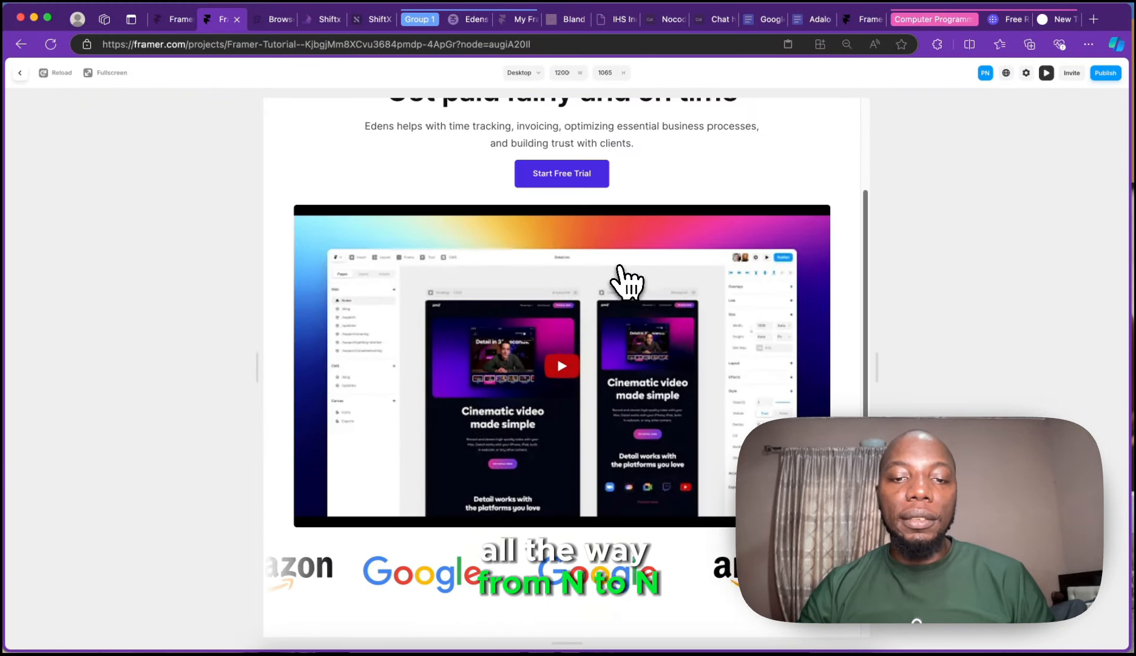
scroll(625, 276, up, 2)
scroll(624, 284, down, 4)
scroll(625, 285, up, 4)
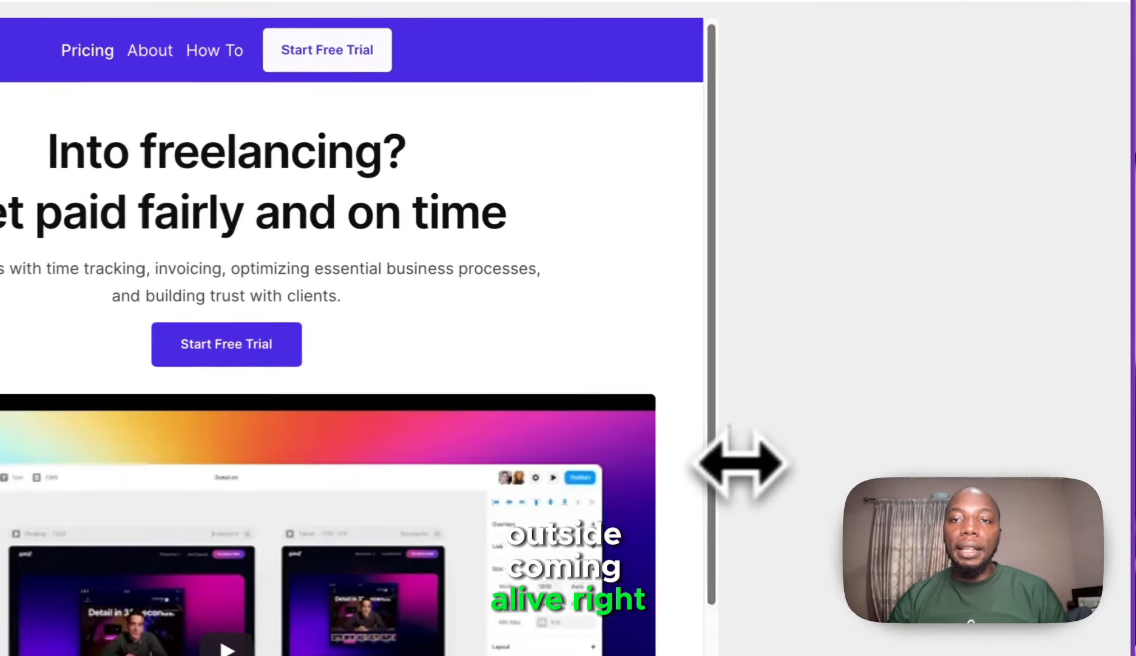
- Narrow the preview to a width of 1138 and return to the editing canvas
drag(882, 373, 846, 332)
drag(675, 391, 562, 243)
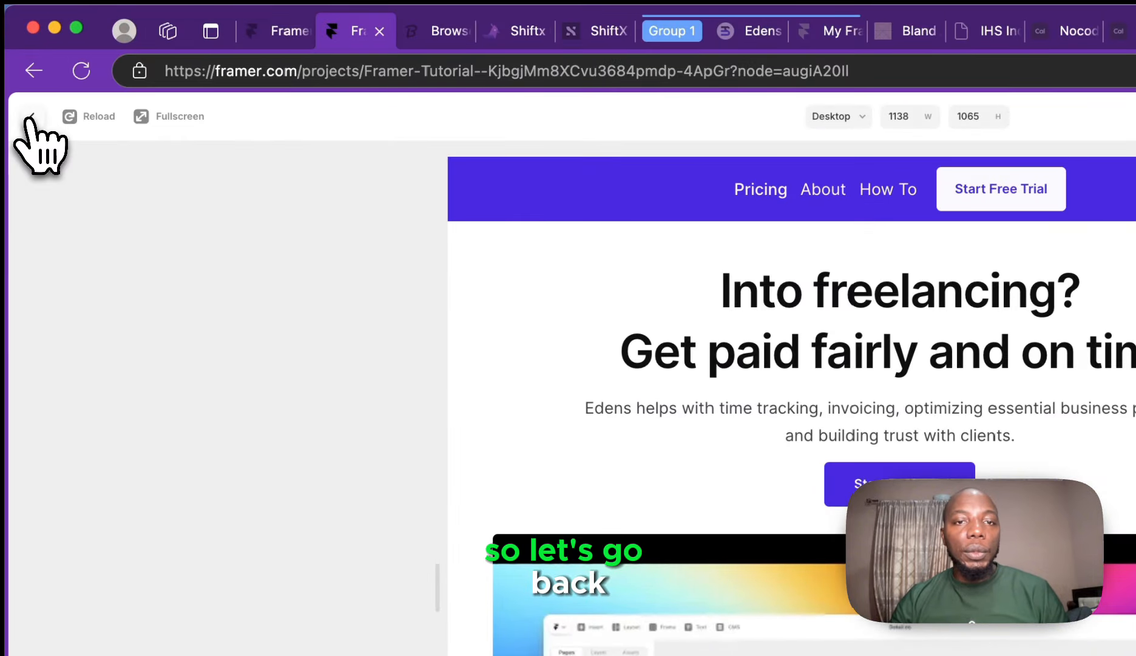
click(31, 117)
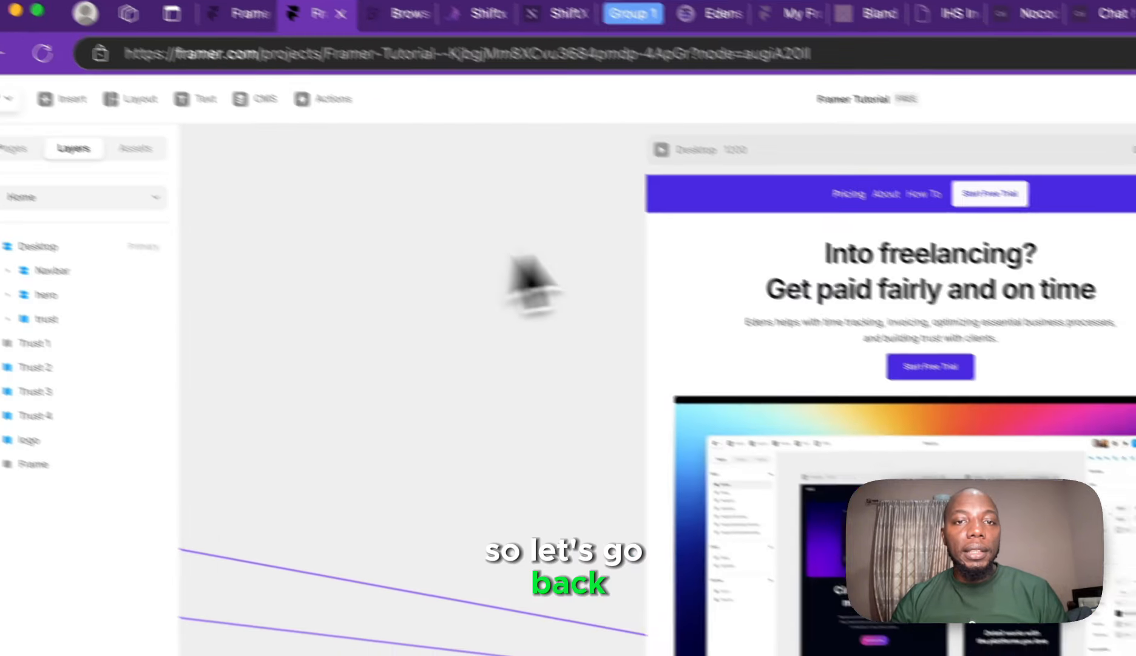
- Locate the detached logo layer and try to place it over the navbar on the canvas, undoing the last placement
click(754, 218)
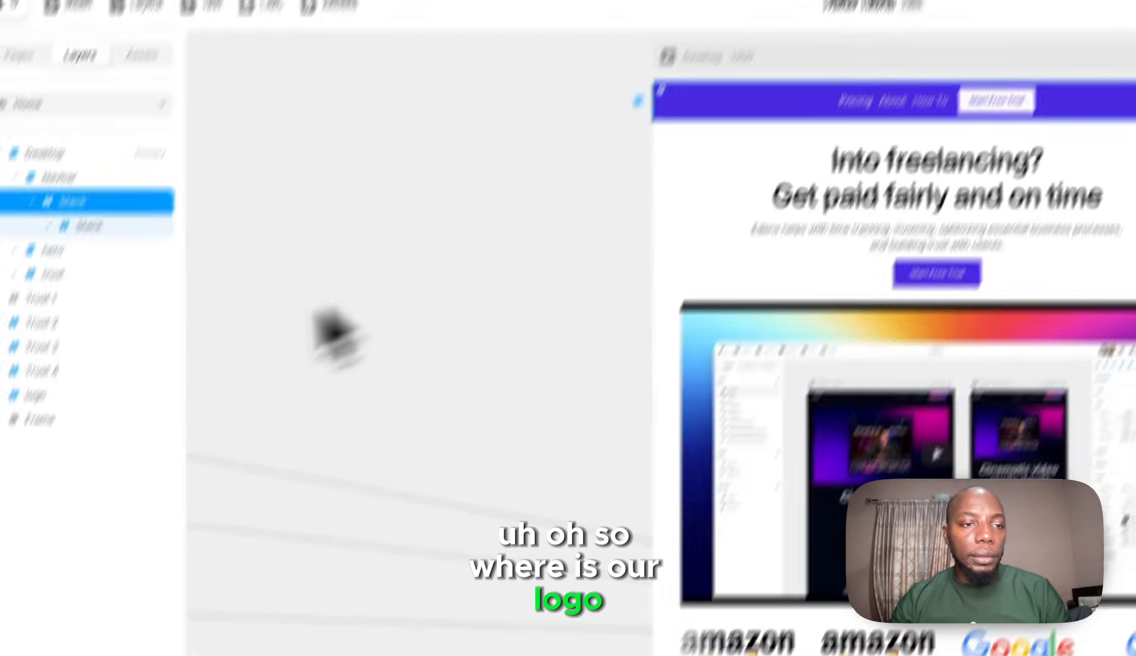
click(40, 496)
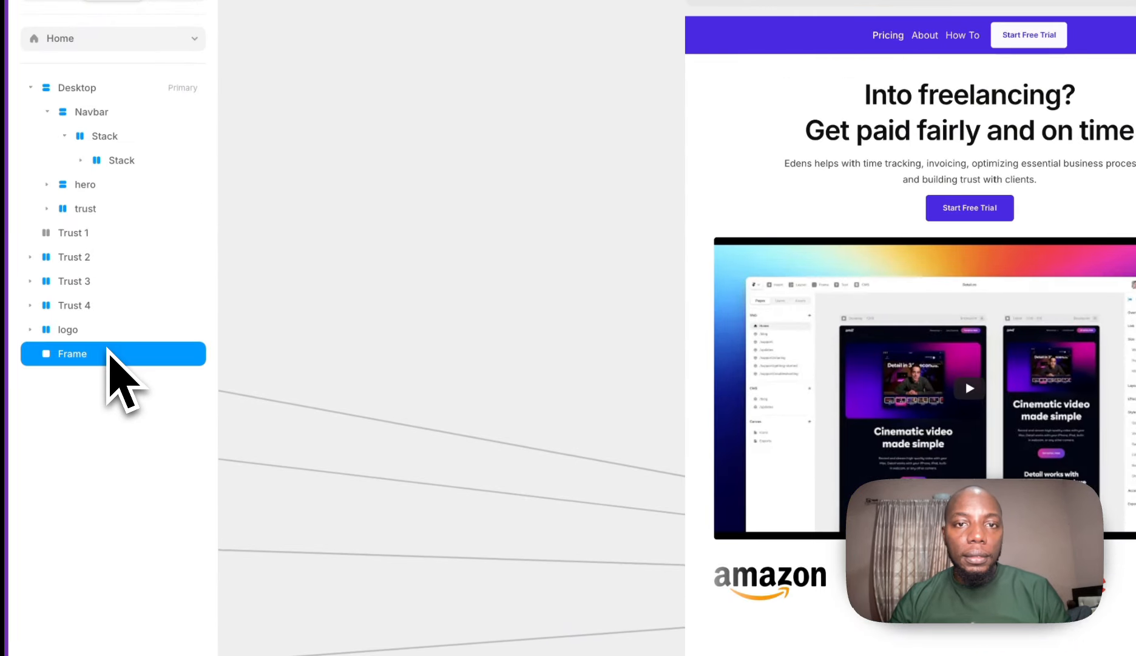
click(78, 330)
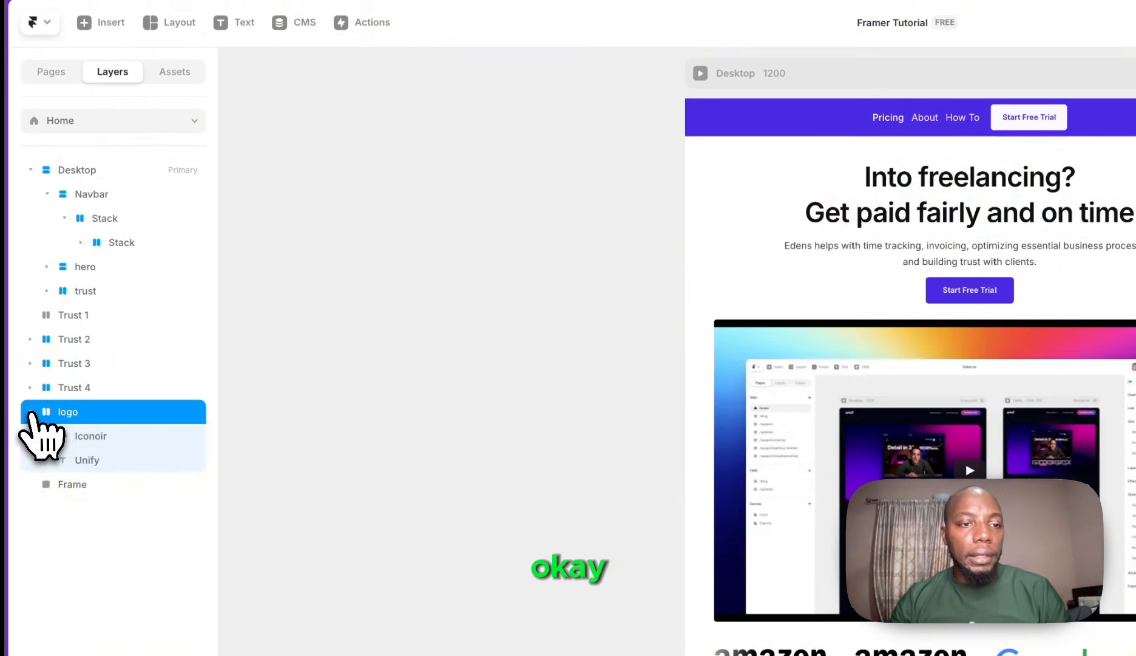
click(31, 329)
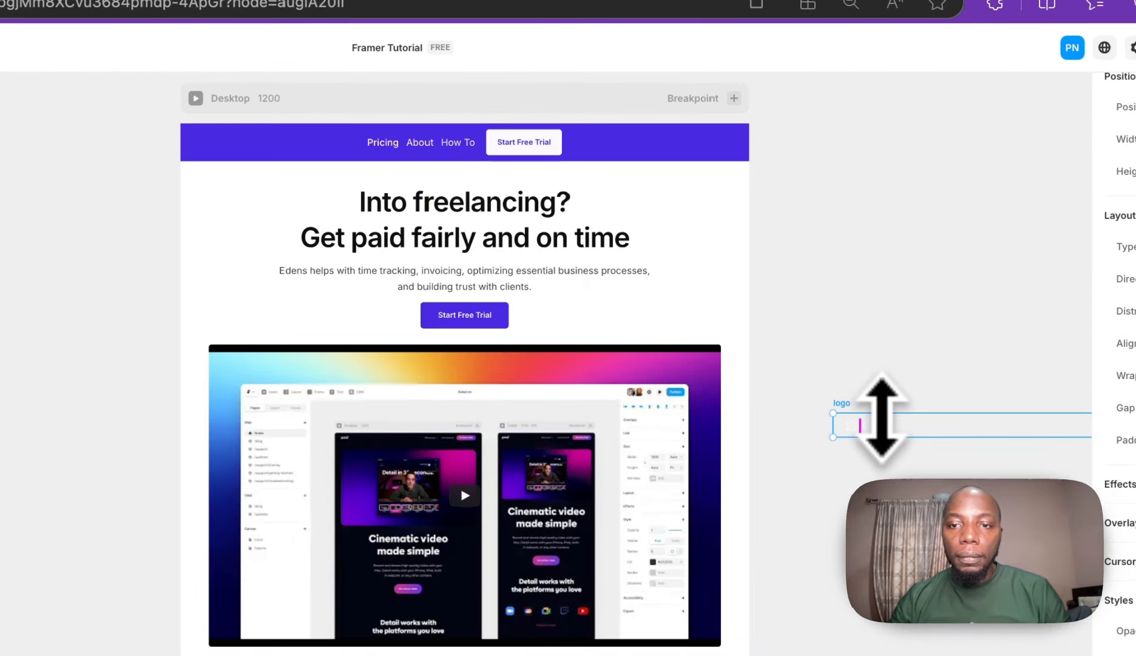
drag(868, 415, 261, 126)
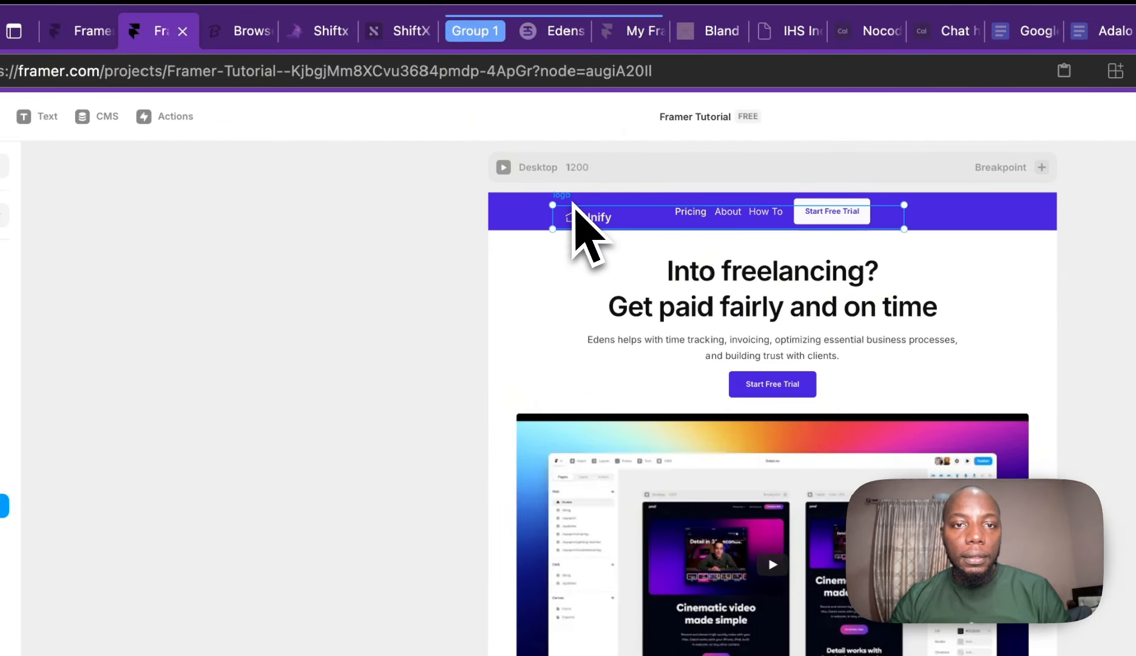
double_click(519, 207)
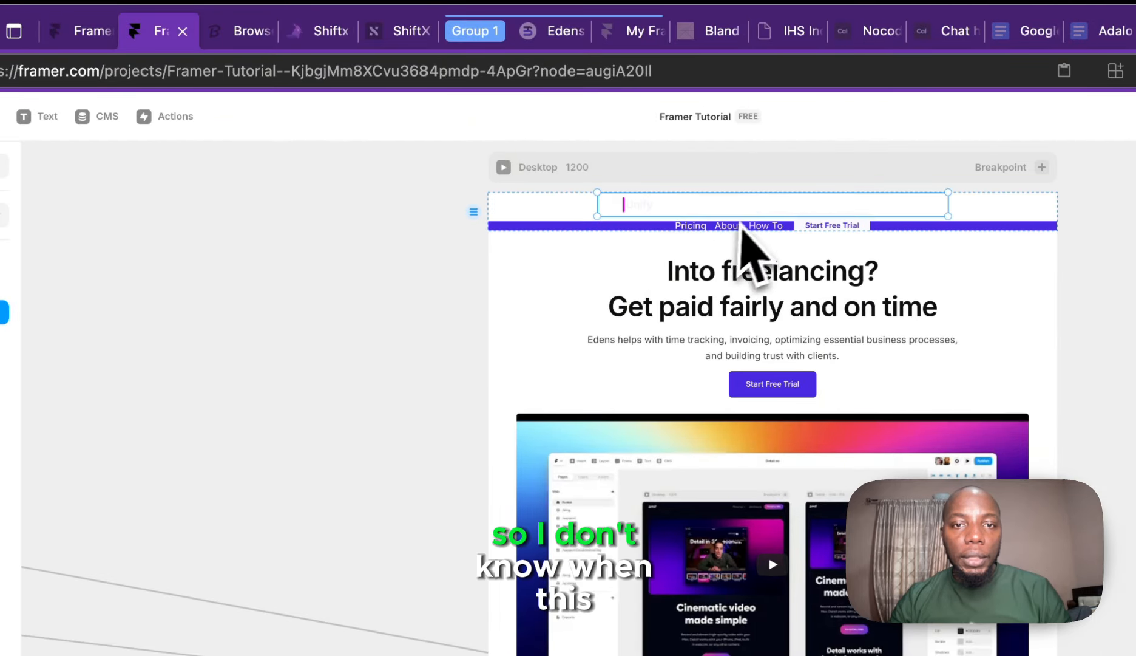
key(super+z)
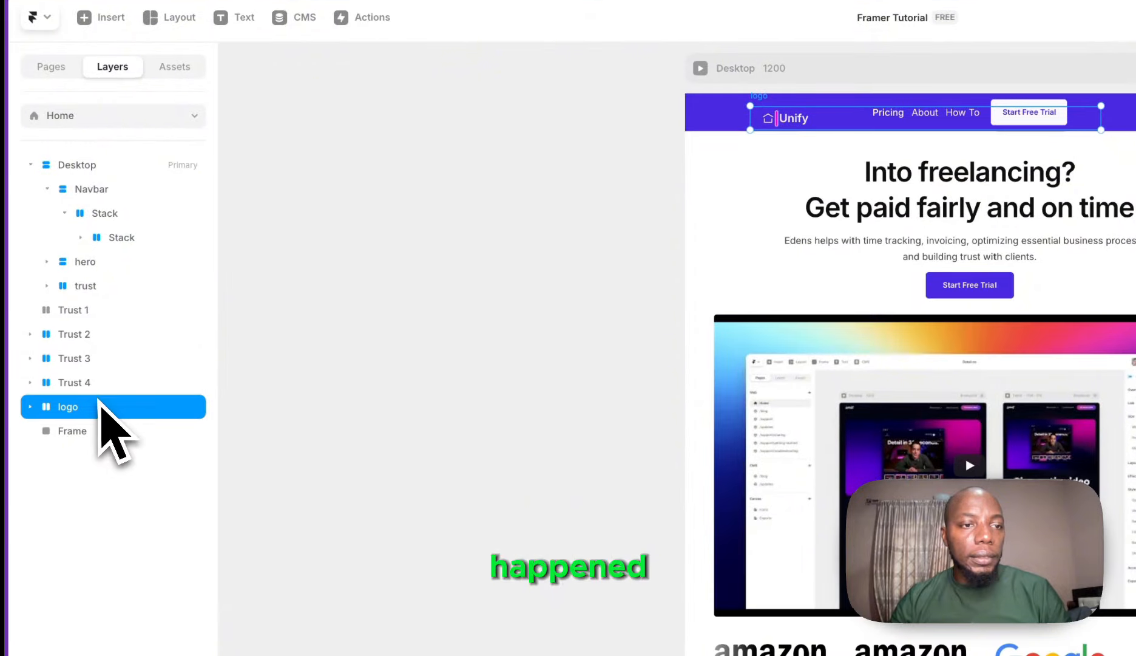
- Move the logo layer into the Navbar's Stack, ahead of the nested stack holding the links and call-to-action button
click(85, 192)
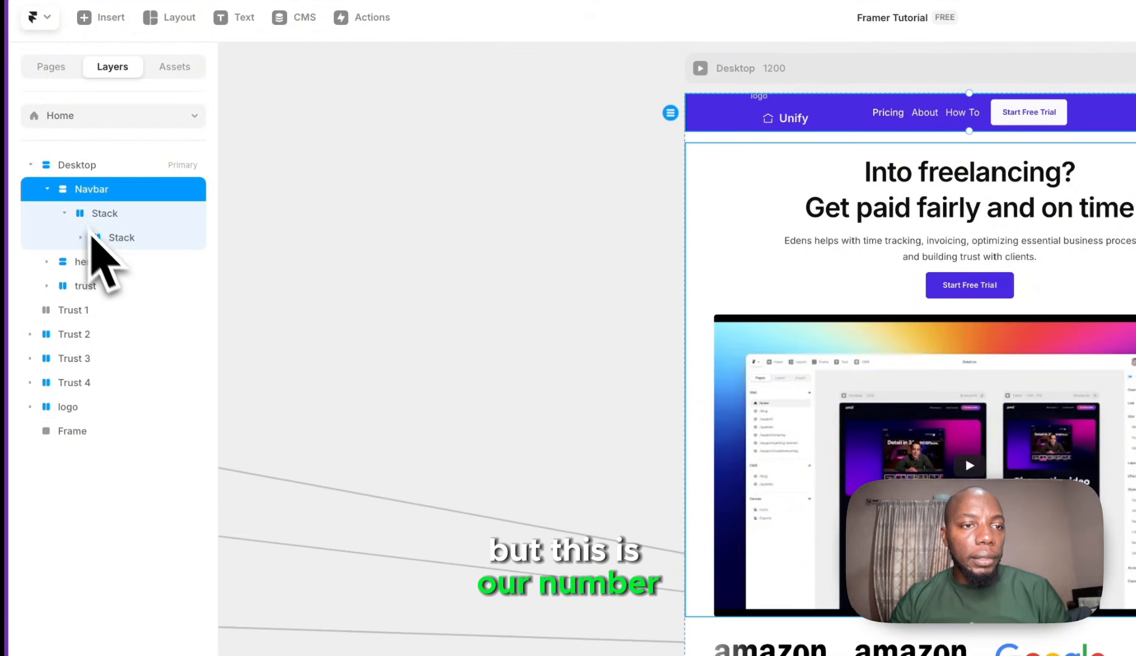
click(117, 255)
click(117, 240)
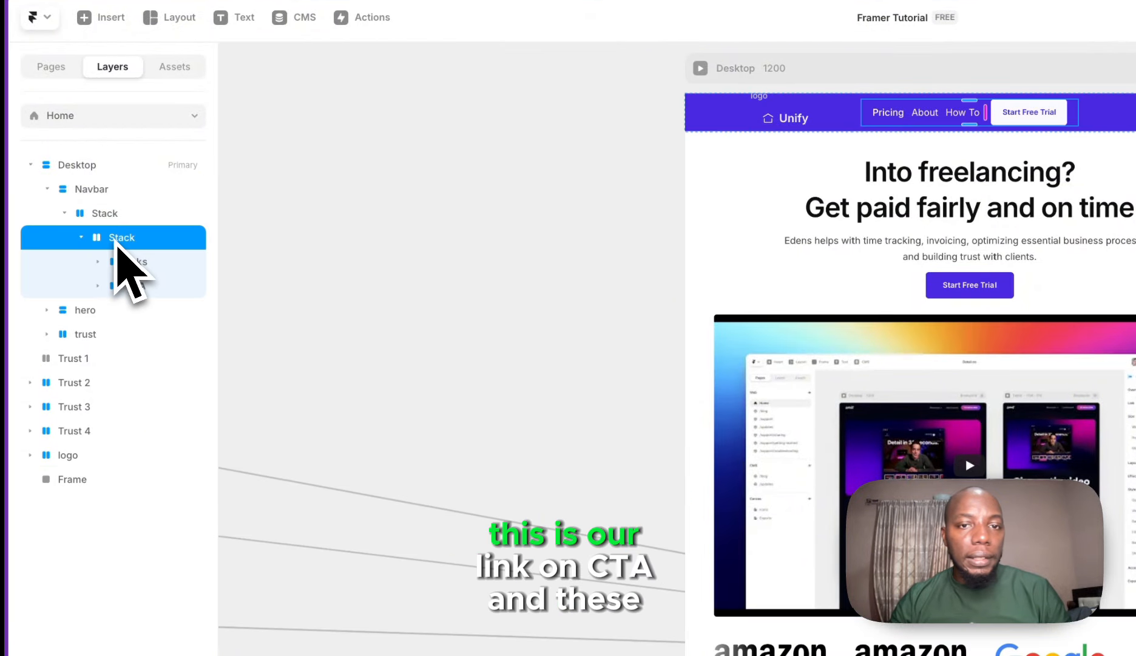
click(82, 238)
click(79, 408)
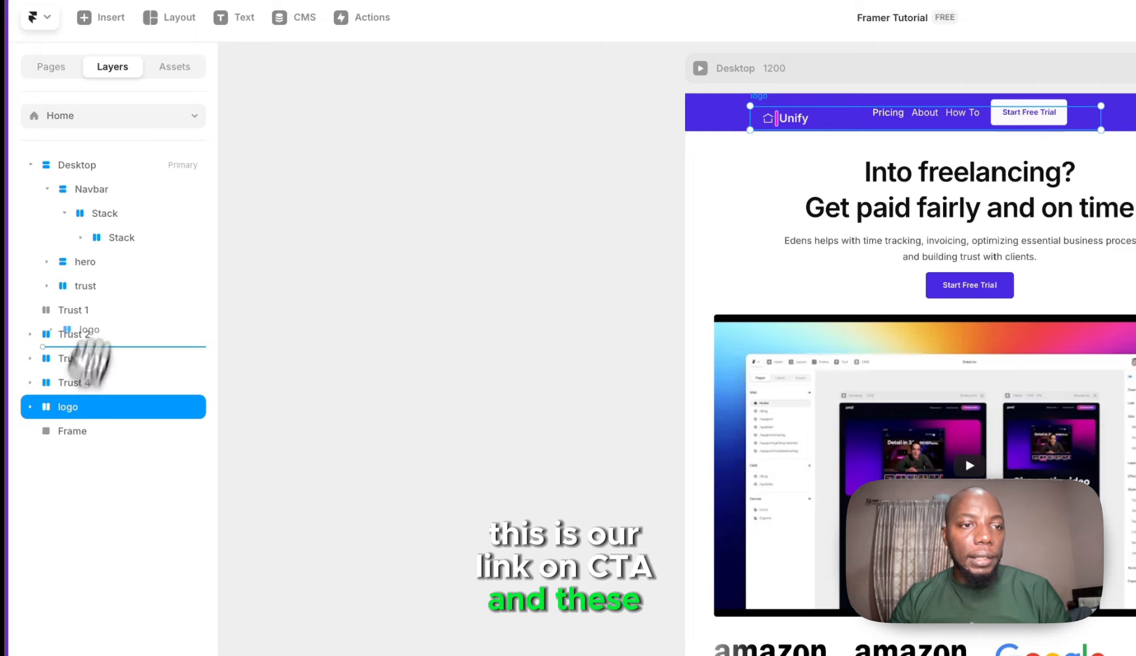
drag(90, 358, 126, 236)
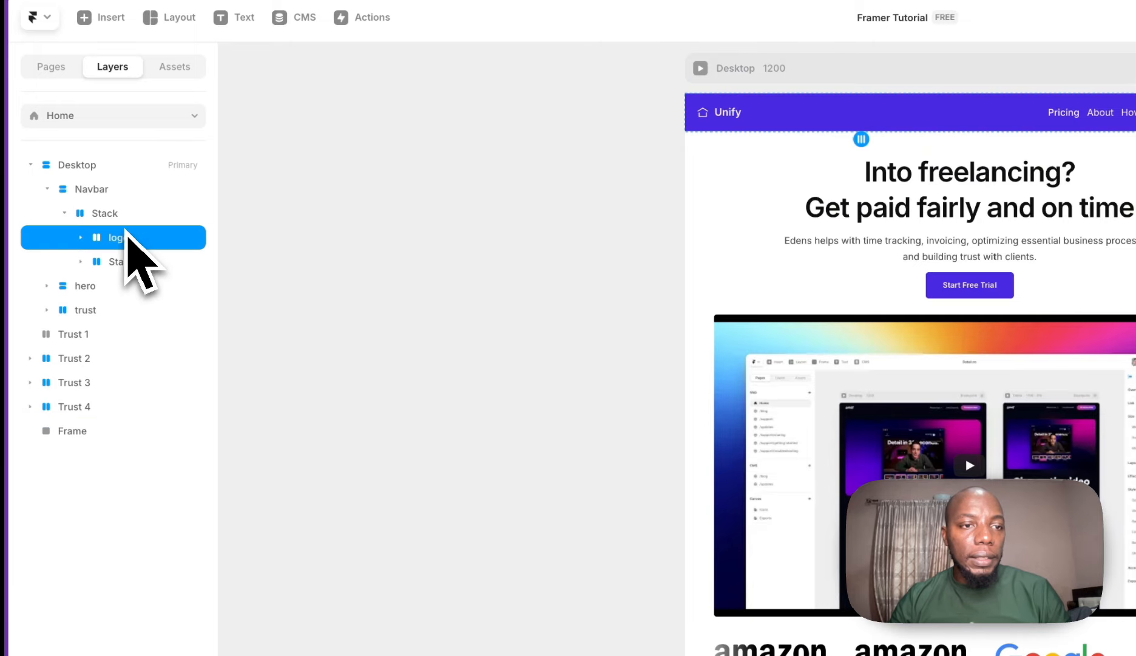
click(131, 265)
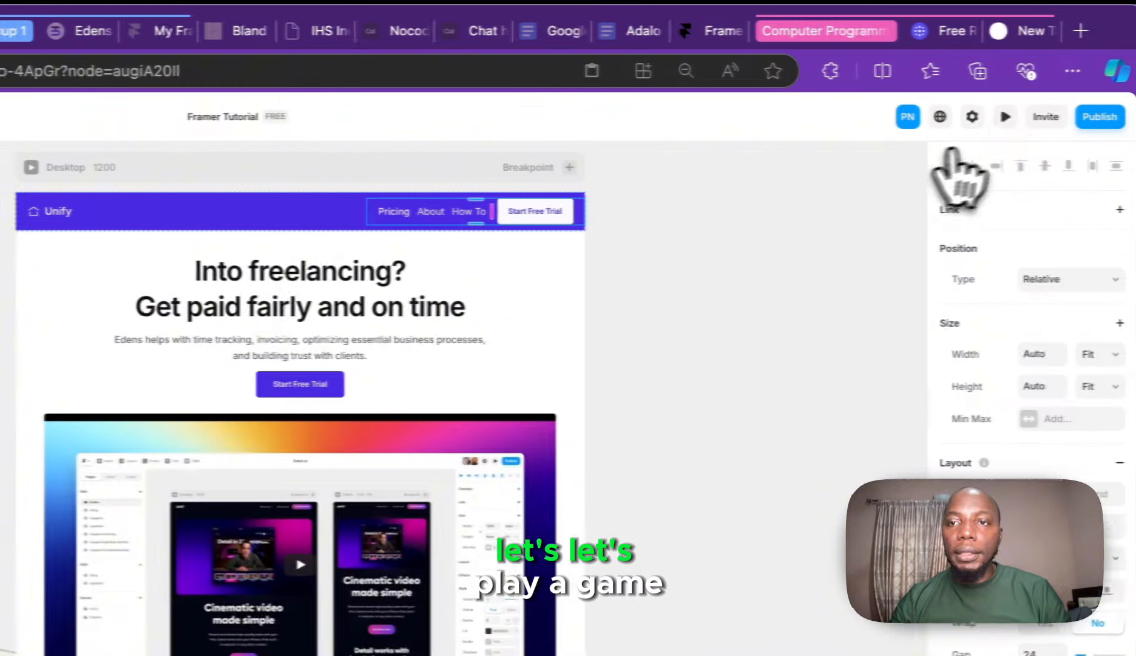
- Preview the landing page to check the navbar logo and the ticker, and return to the editing canvas
click(1128, 116)
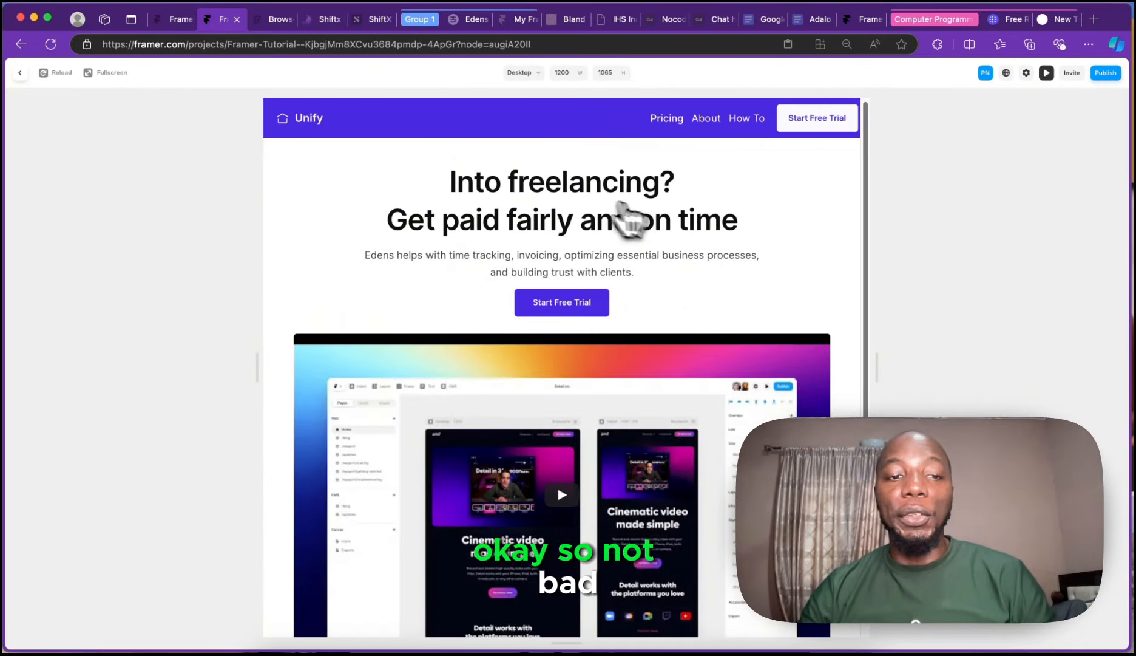
scroll(507, 216, down, 5)
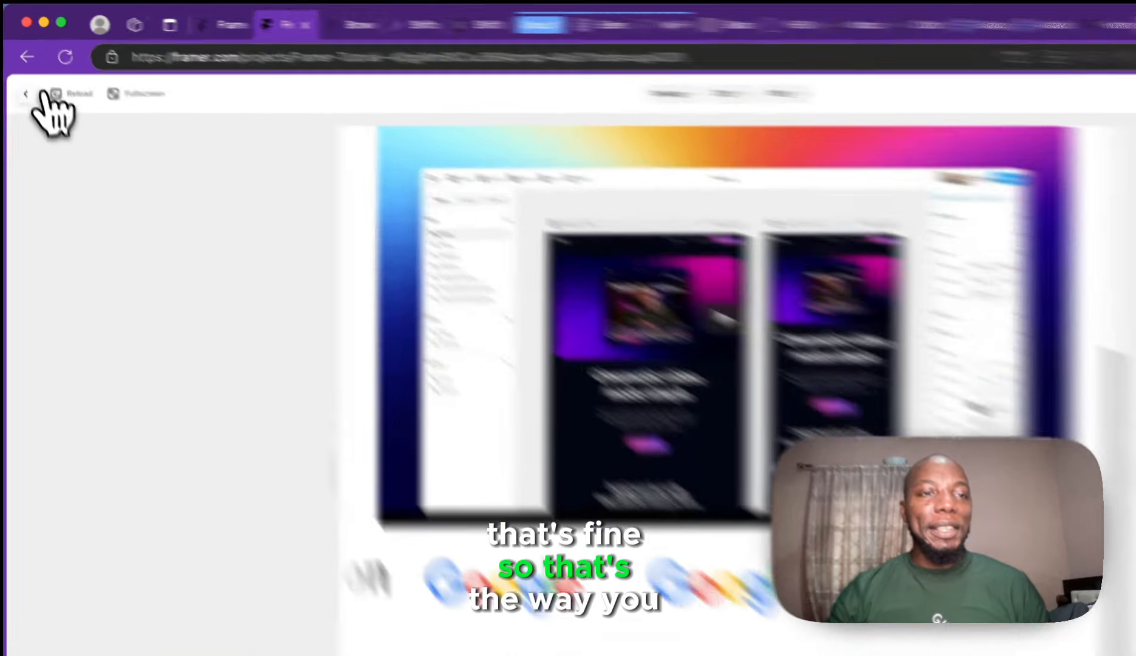
click(21, 73)
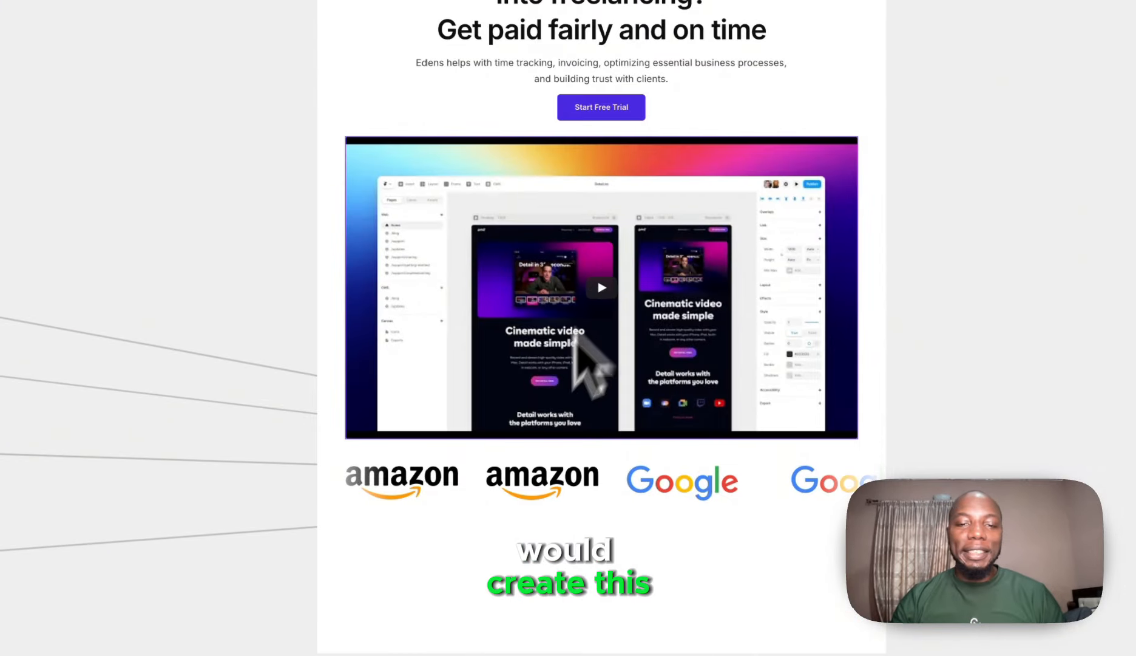
- Set the logo ticker's speed to 50% and its scroll direction to the right
click(650, 504)
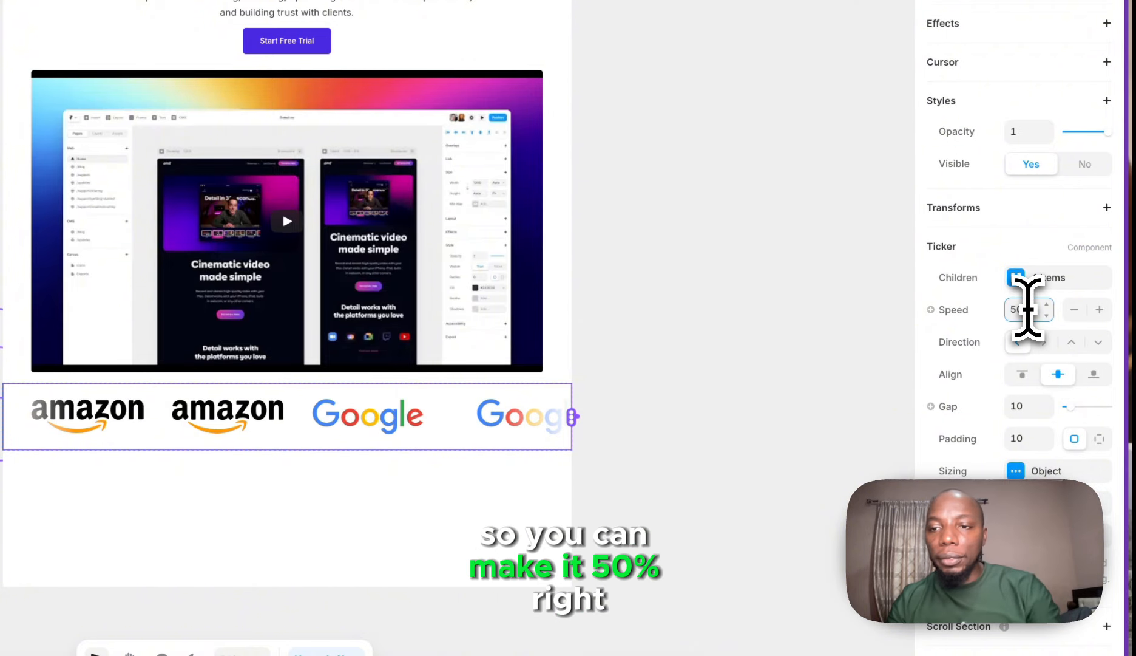
key(Return)
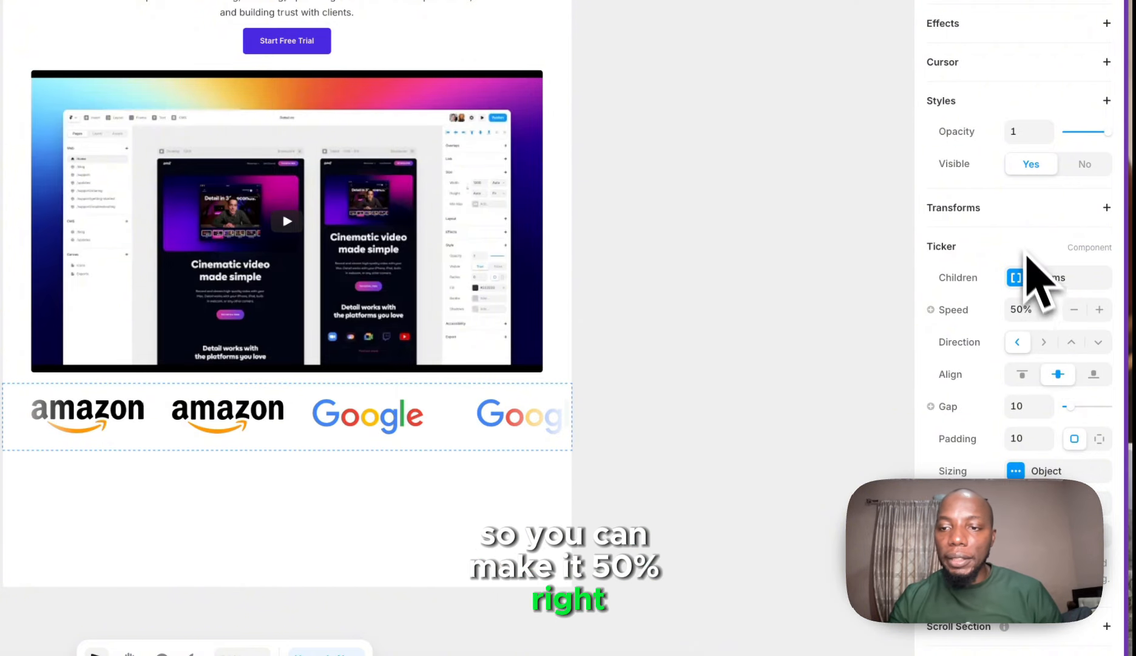
click(1044, 342)
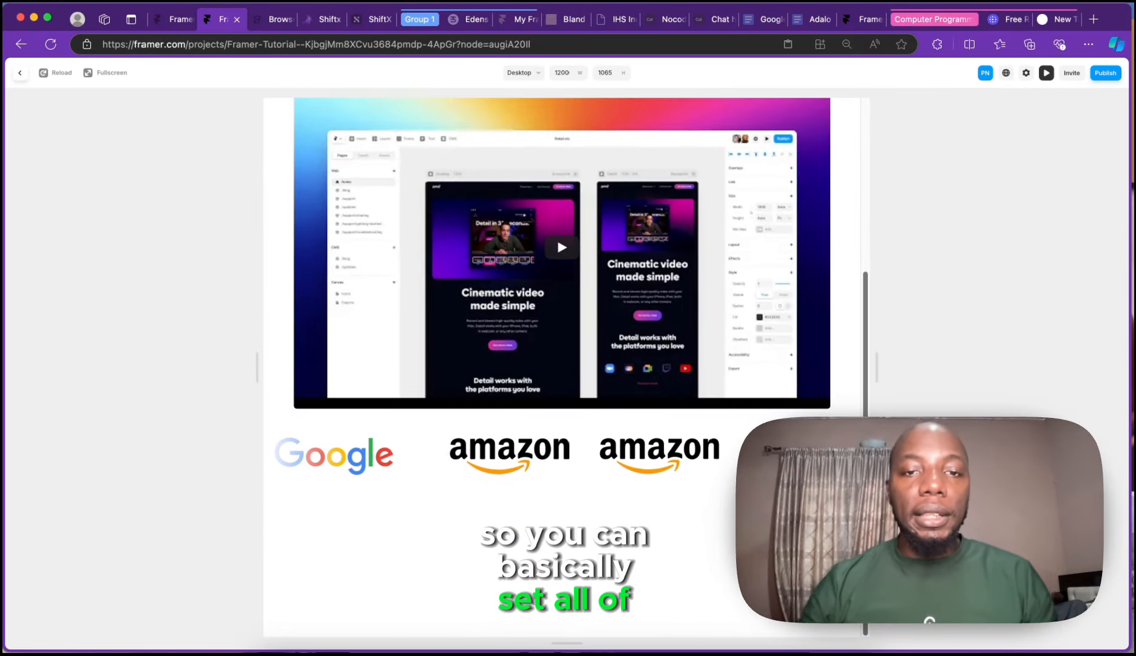
- Examine the ticker's speed and direction in the page preview and return to the editing canvas
scroll(710, 210, up, 4)
scroll(672, 426, down, 4)
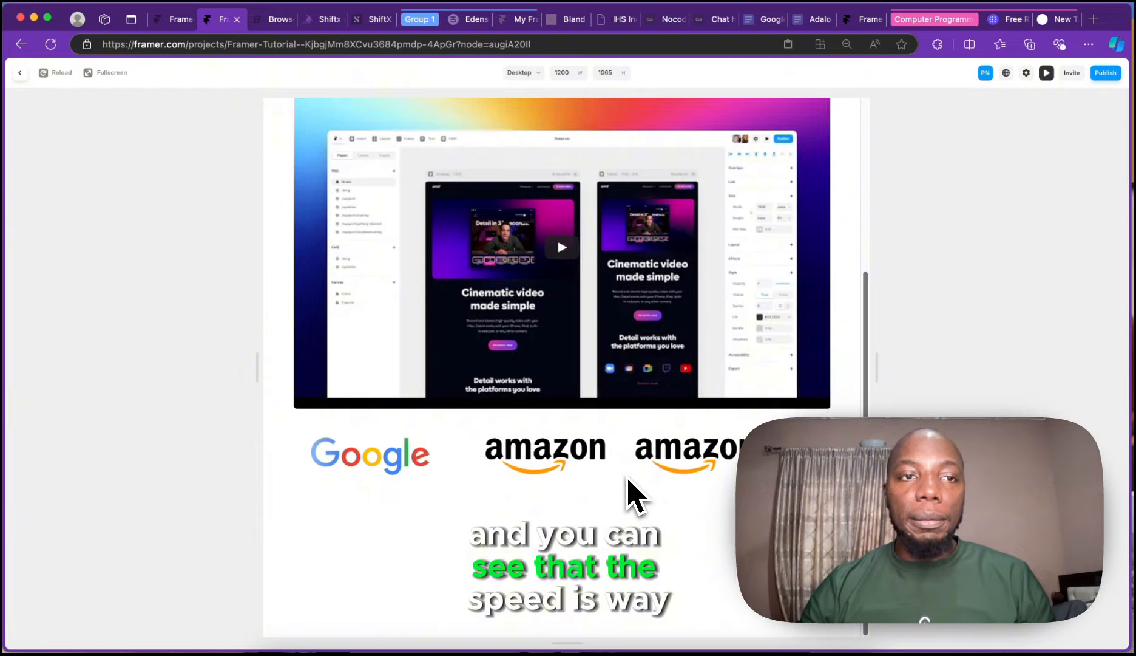
scroll(626, 474, up, 3)
scroll(628, 488, up, 2)
click(19, 72)
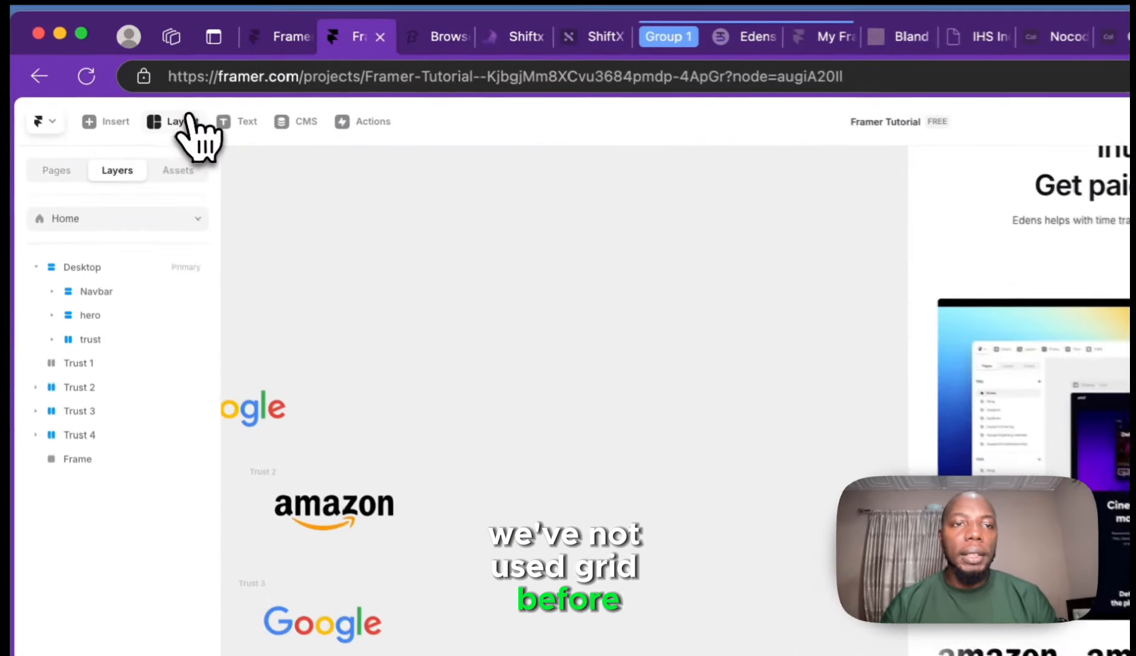
- Draw a frame about 1032 by 455 below the trust section and give it a vertical stack layout
click(113, 77)
click(215, 172)
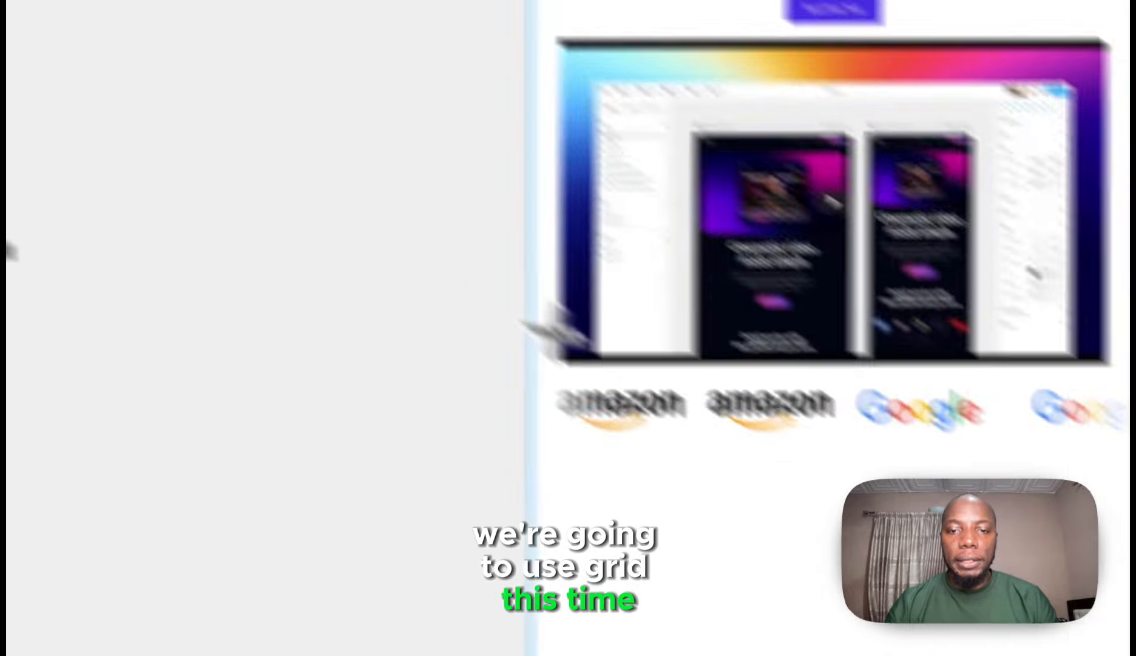
drag(968, 655, 1135, 655)
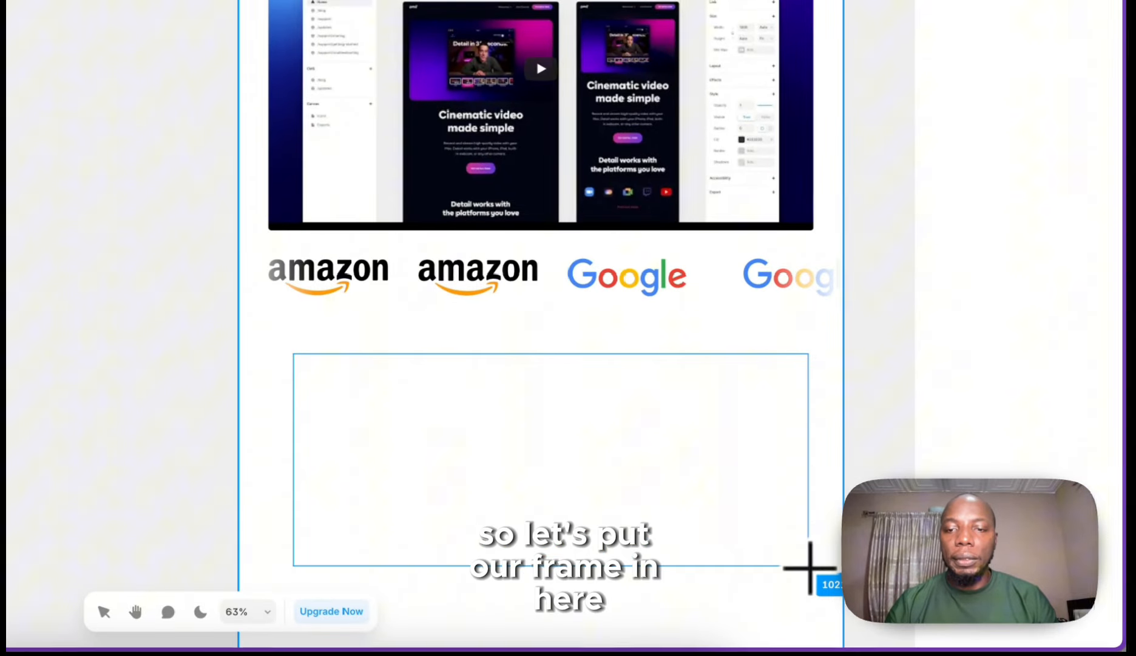
drag(810, 568, 811, 569)
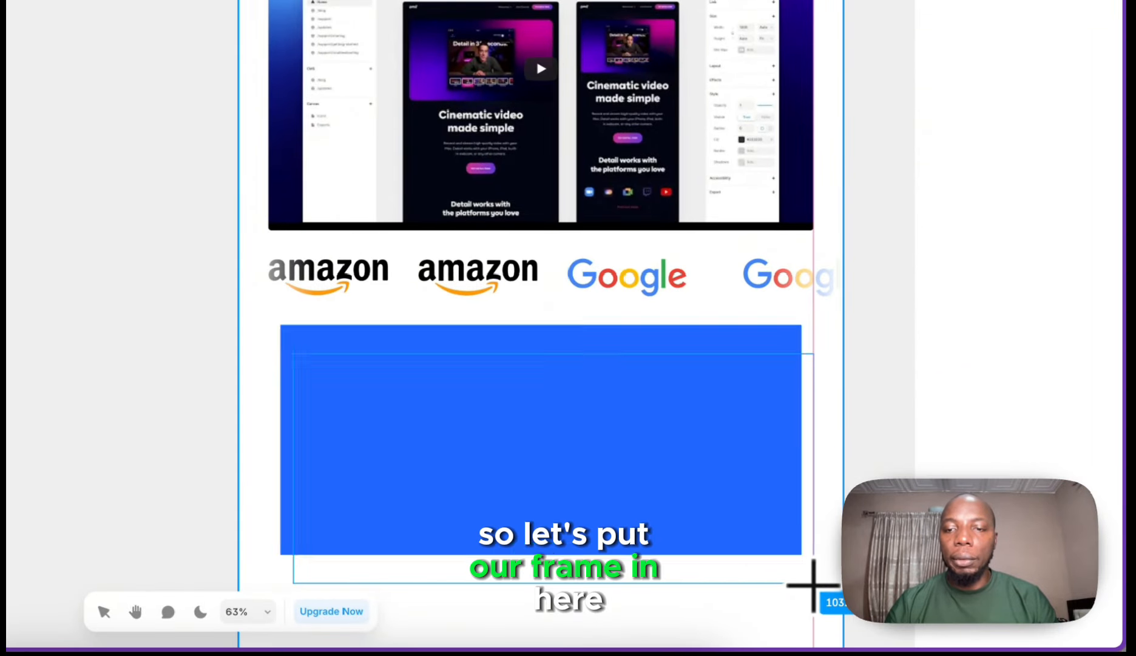
scroll(728, 406, down, 5)
click(483, 14)
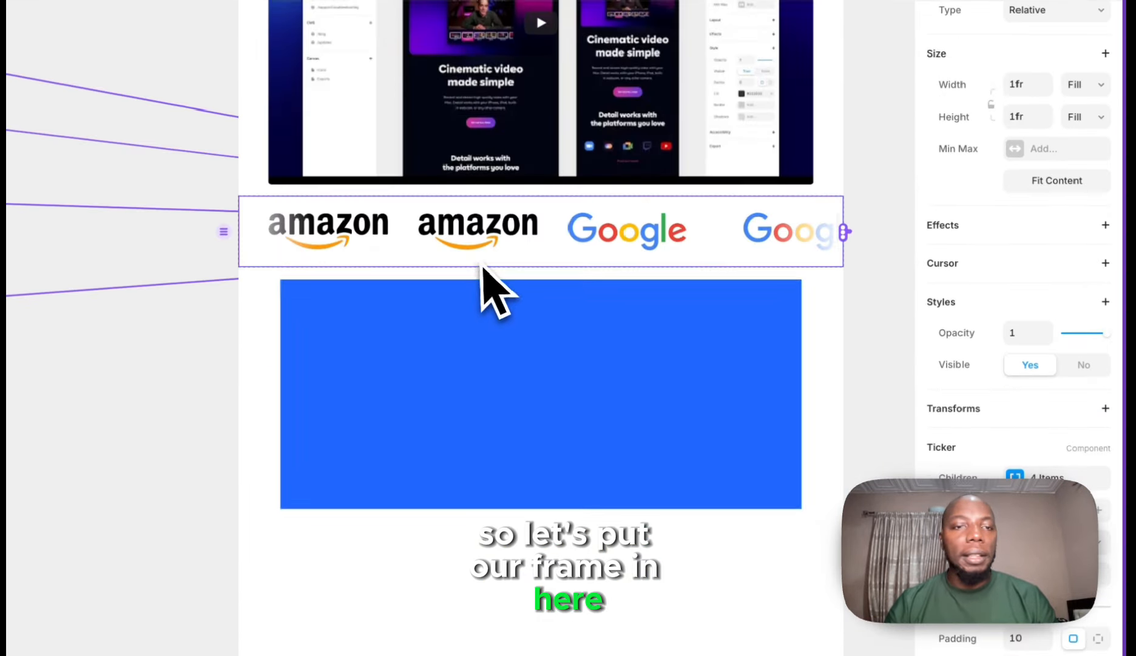
click(471, 90)
click(1104, 297)
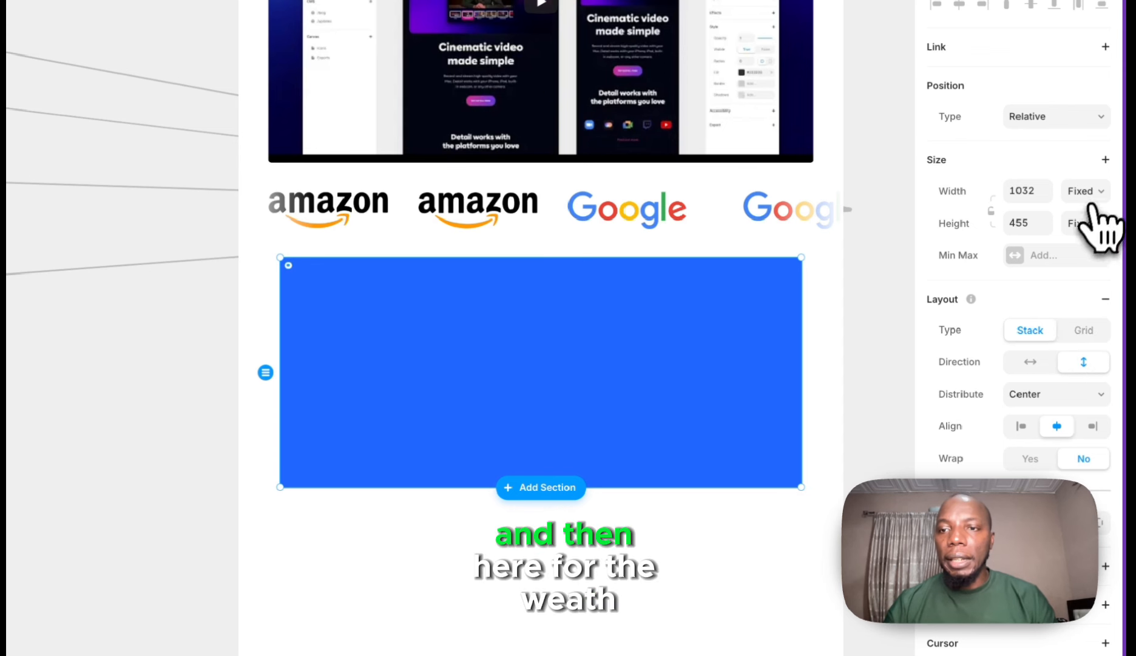
- Set the new blue stack's width to Fill and its fixed height to 900
click(1077, 240)
click(1084, 226)
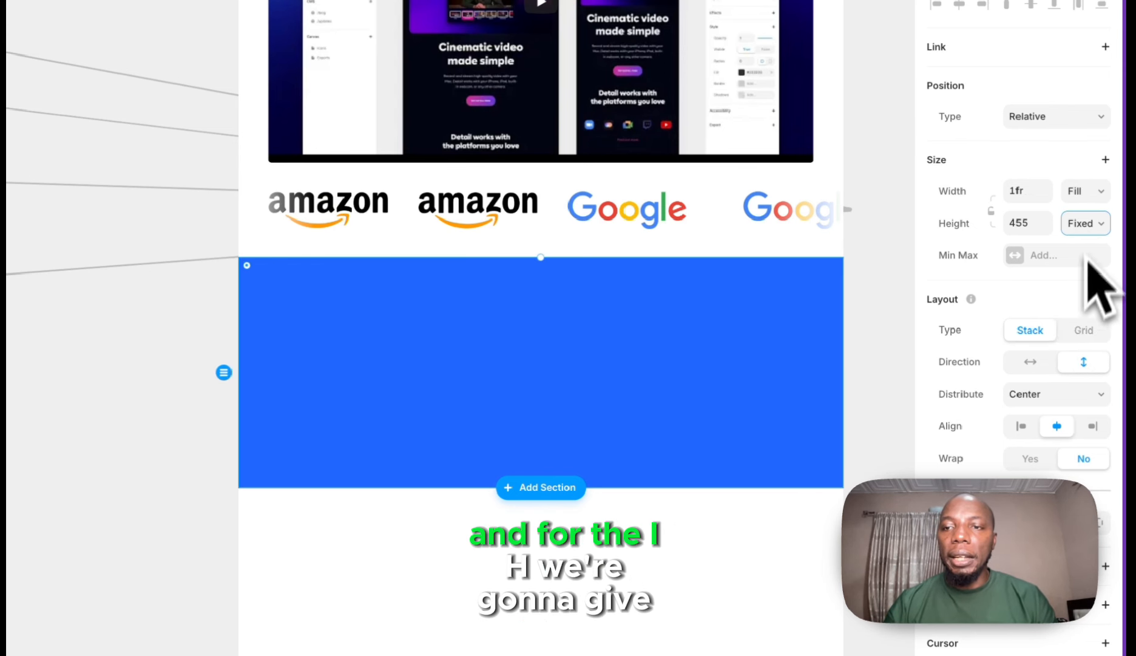
click(1015, 223)
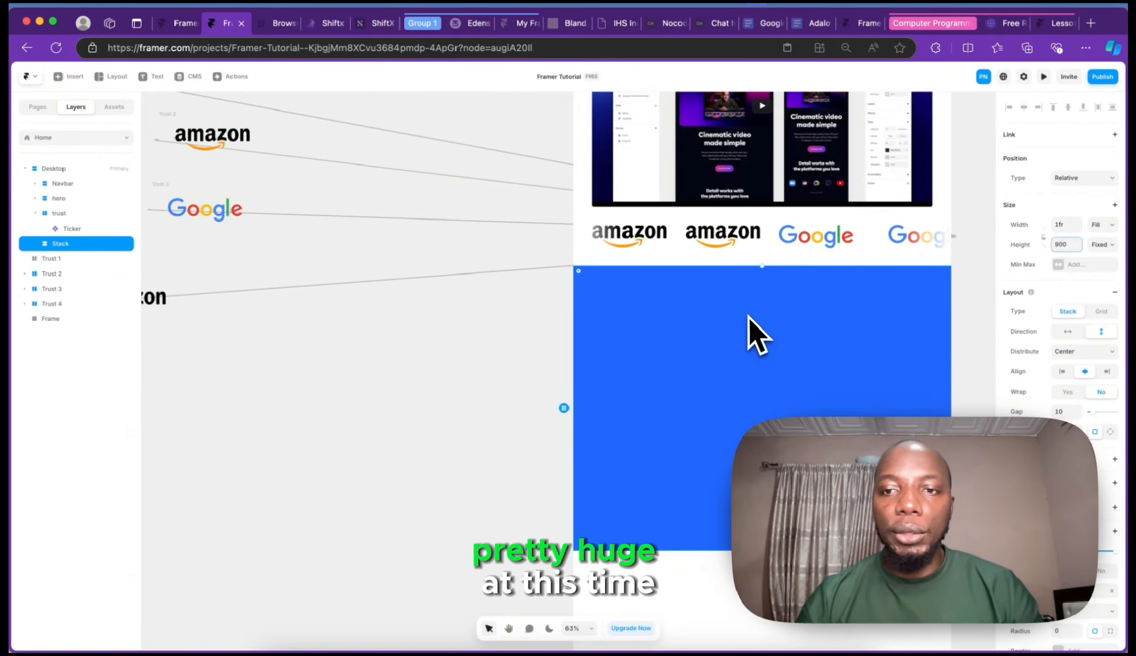
- Set the blue stack's padding to 24 on all sides
scroll(1100, 534, down, 1)
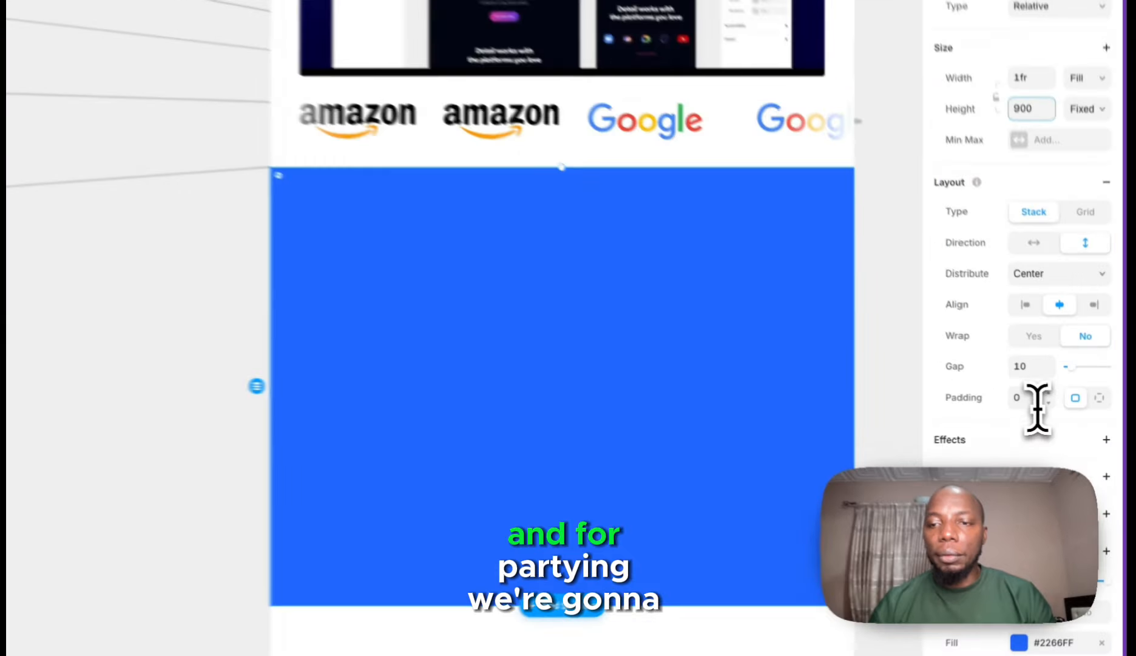
click(1066, 423)
text(24)
click(883, 305)
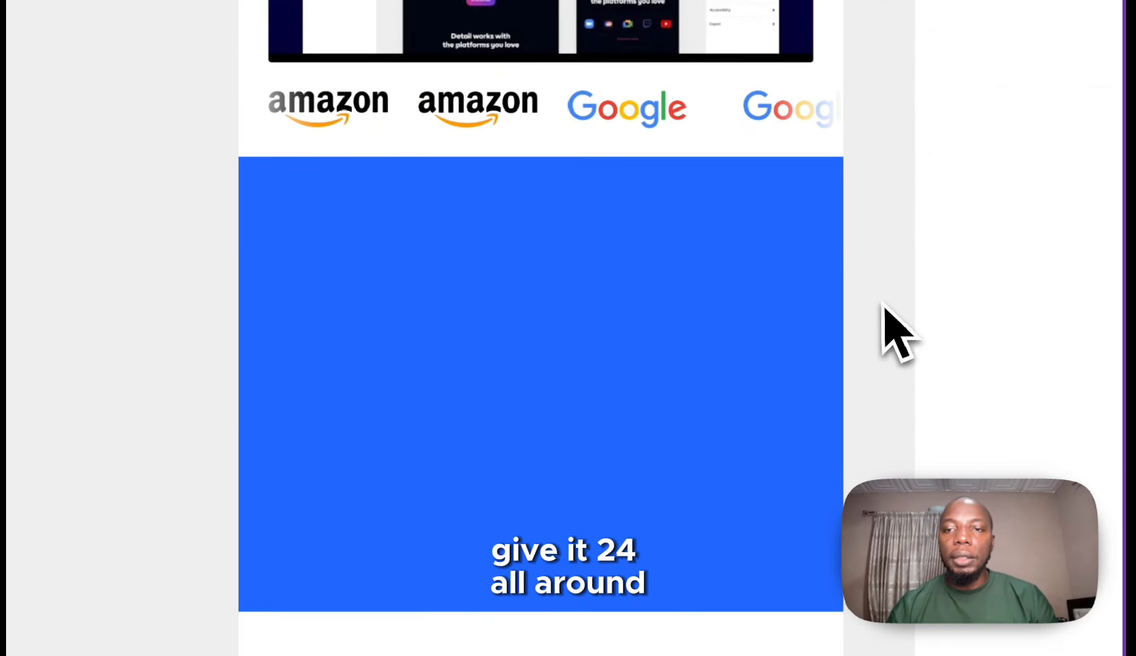
- Insert a frame inside the blue stack below the trust section
click(591, 298)
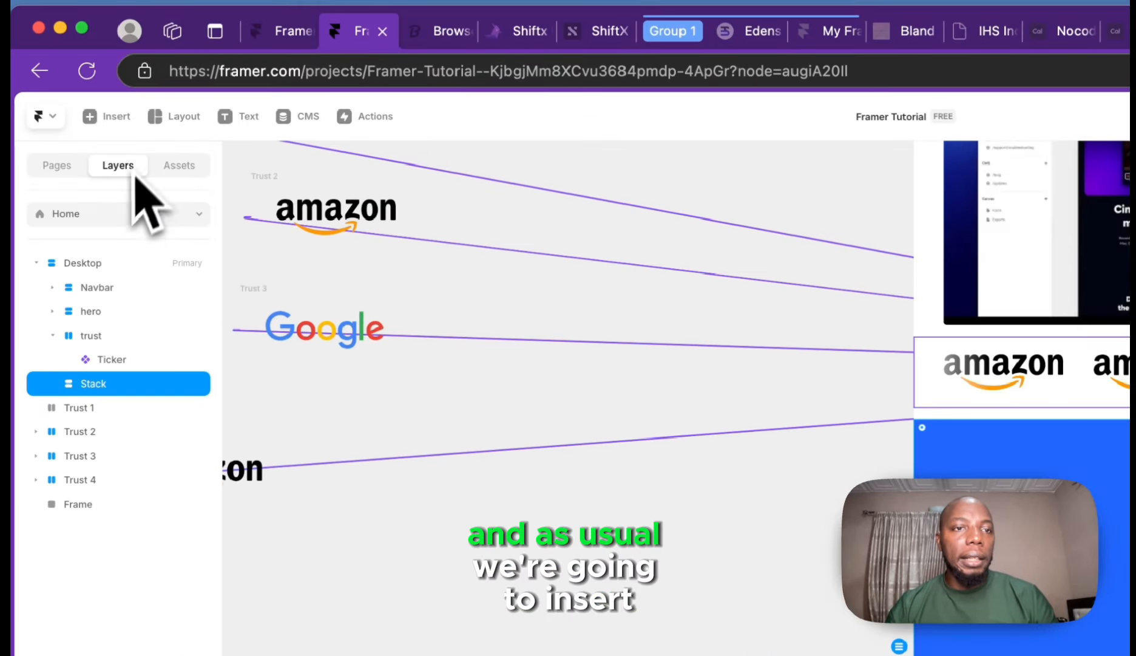
click(121, 119)
click(164, 119)
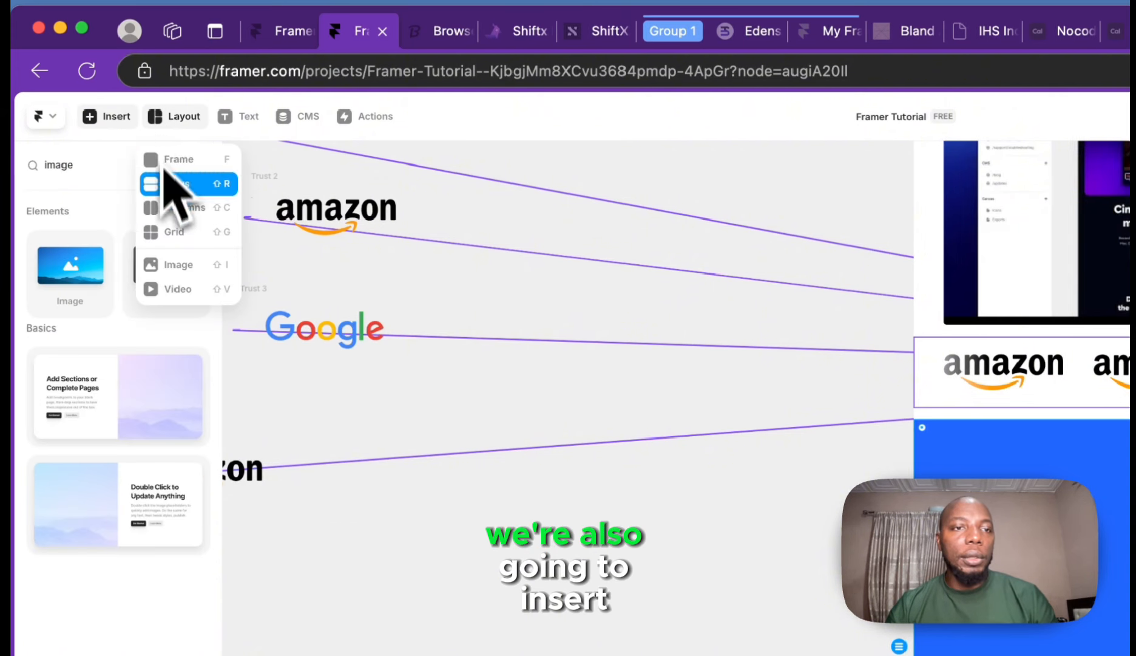
click(165, 181)
click(718, 307)
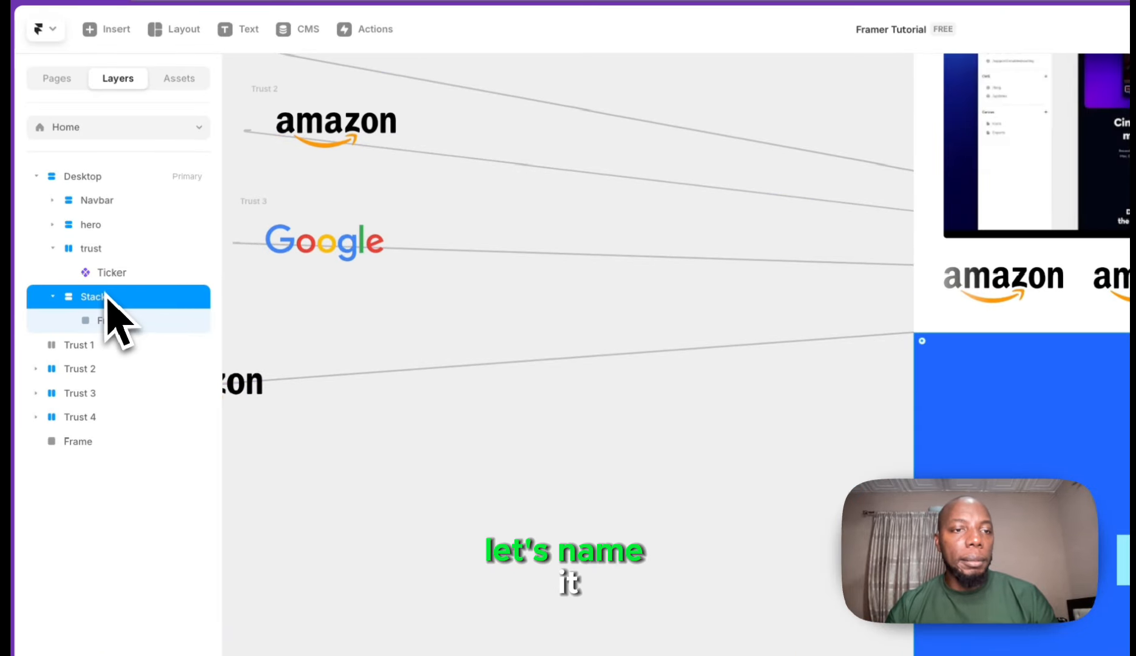
- Rename the blue stack as Benefits and the frame inside it as benefit text
double_click(107, 298)
text(Benefits)
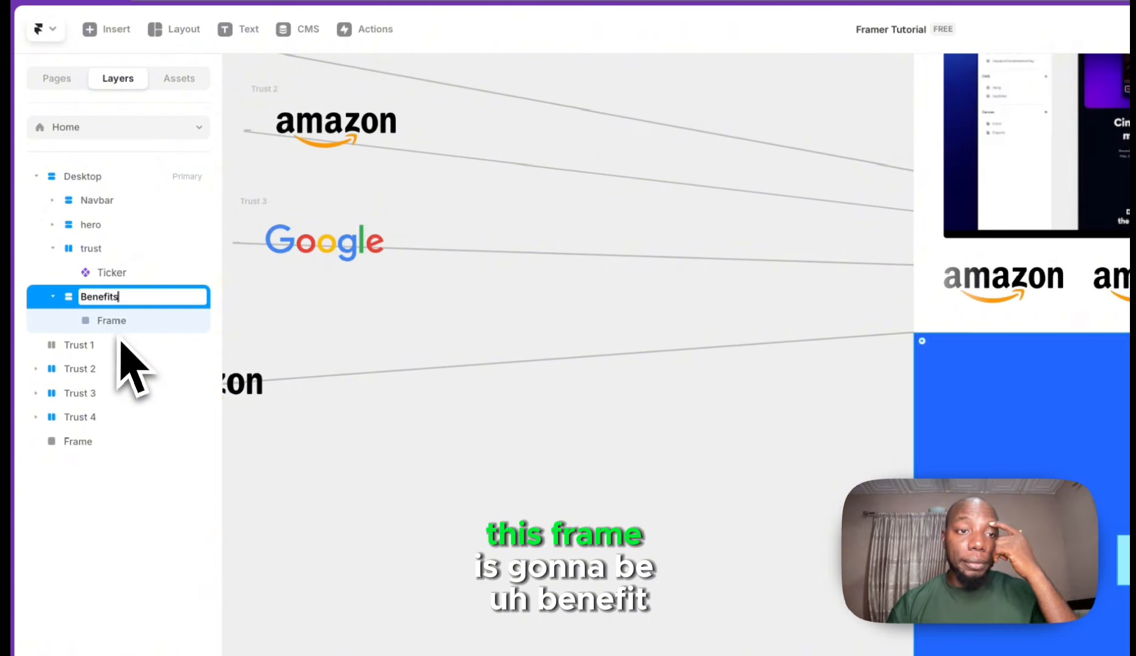
click(124, 322)
double_click(126, 319)
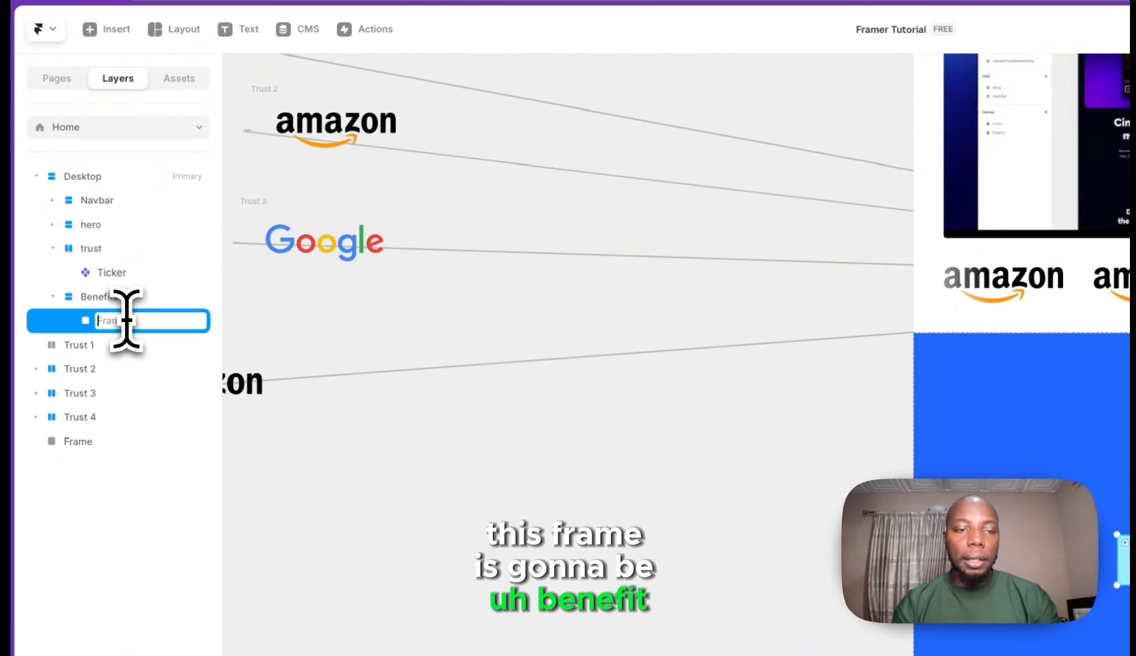
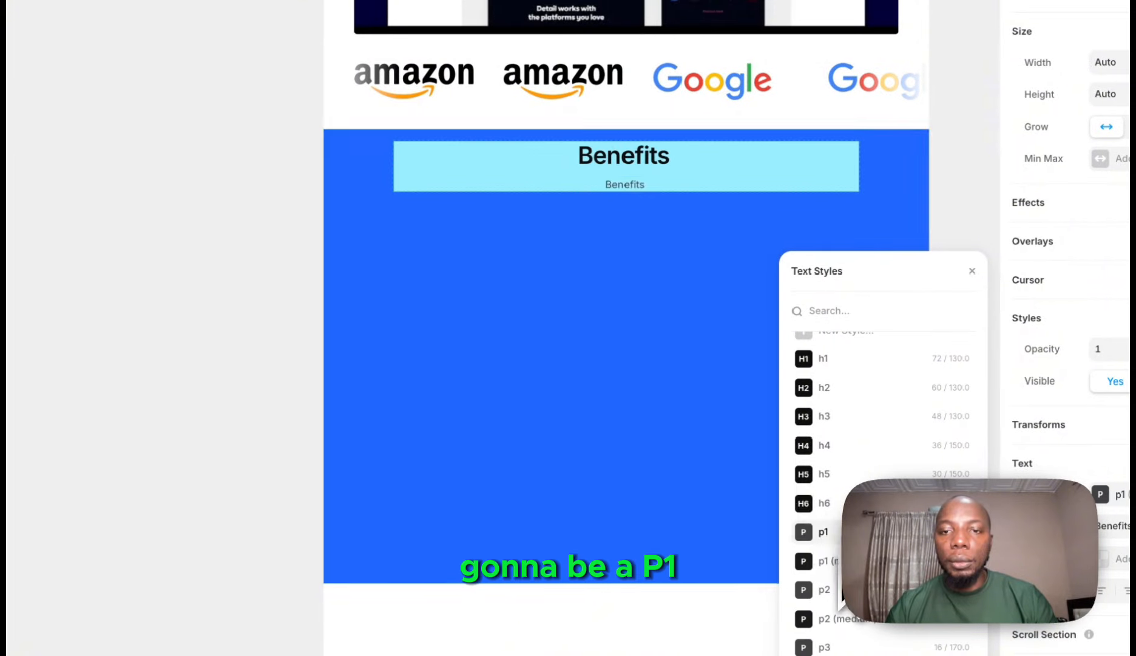
- Copy the heading "Reliable Results, without hassles" from the Clonify reference page and paste it over the Benefits heading in the Framer project
click(625, 166)
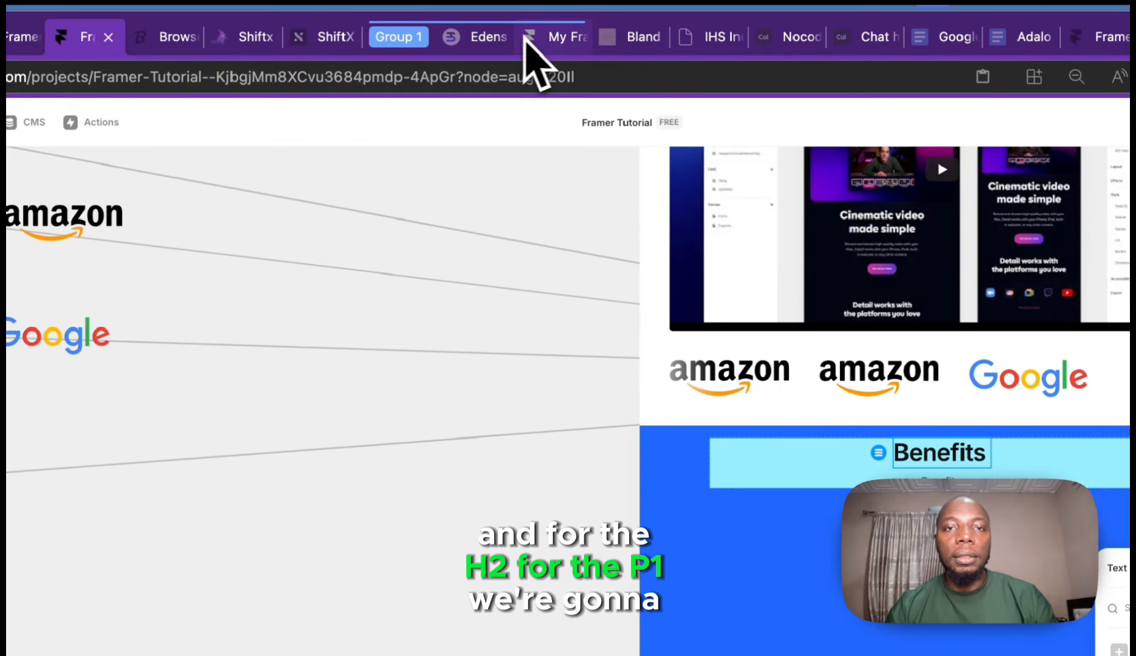
click(526, 42)
double_click(70, 263)
click(71, 265)
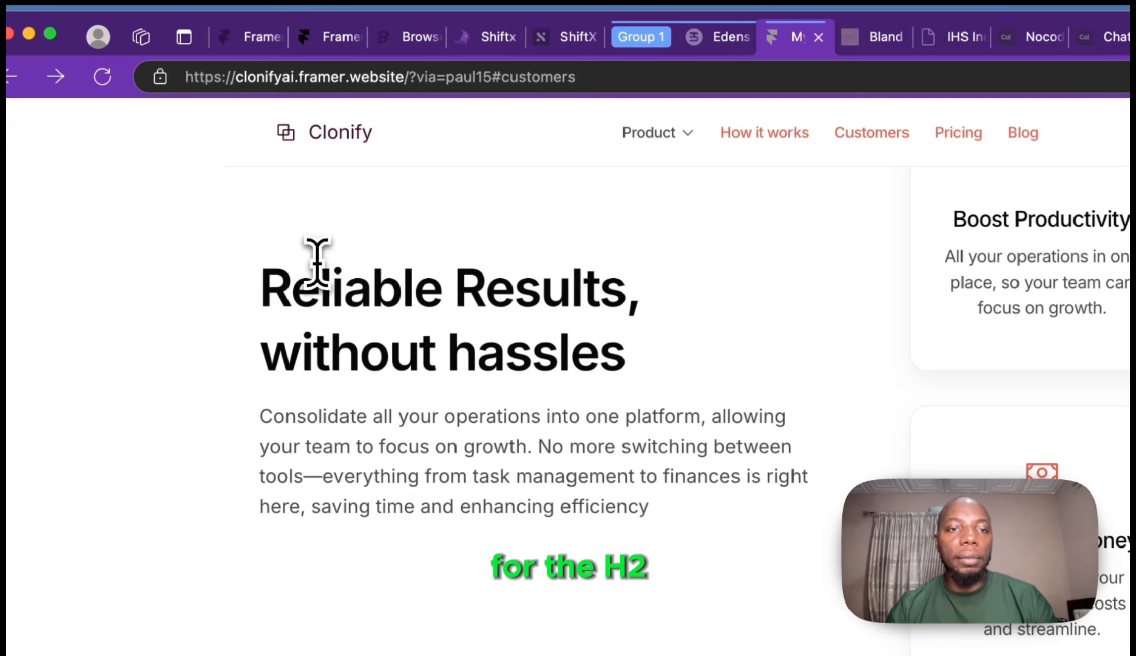
double_click(79, 268)
click(86, 271)
drag(631, 371, 190, 254)
key(ctrl+c)
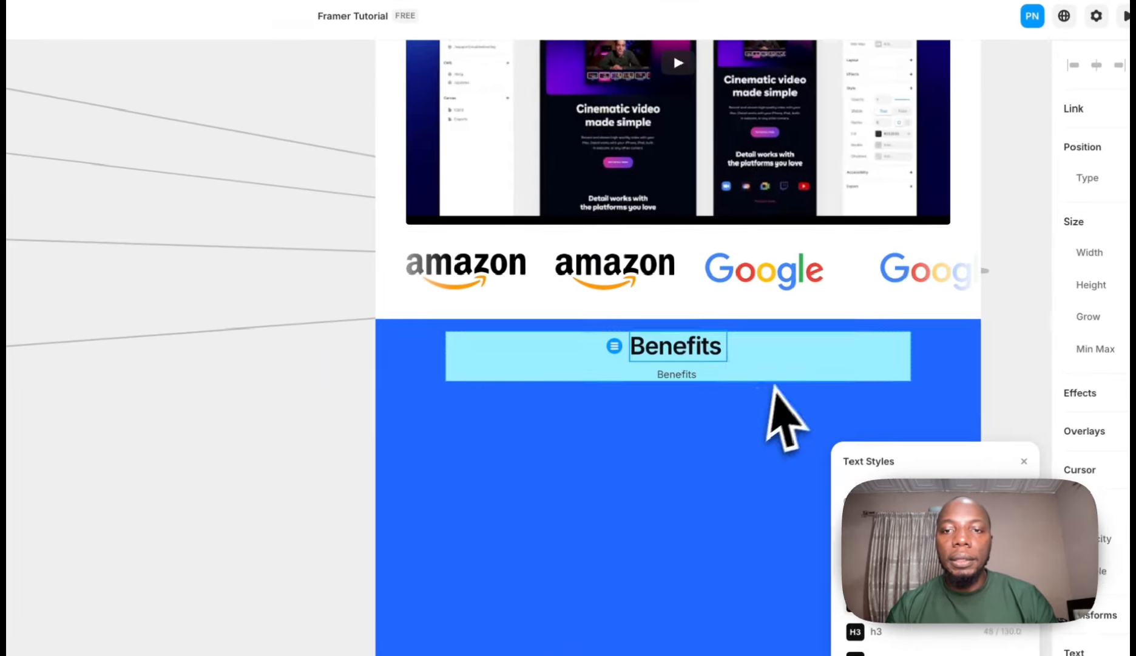
double_click(727, 368)
key(ctrl+v)
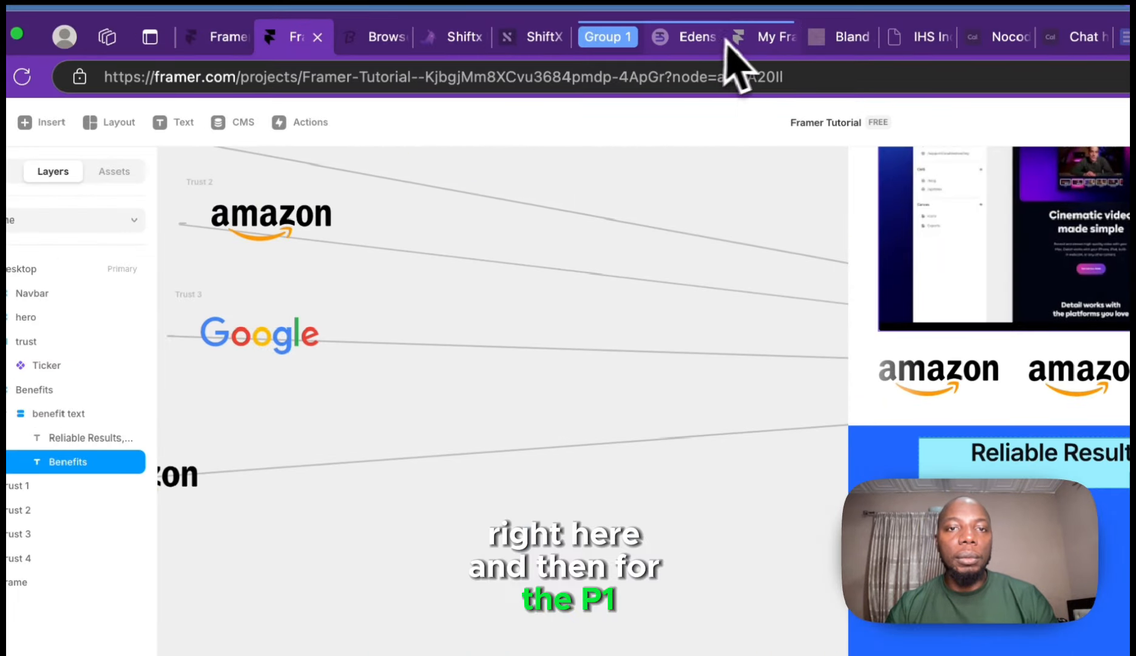
- Replace the small Benefits text under the heading with the "Consolidate all your operations" paragraph copied from the Clonify page
click(729, 37)
triple_click(610, 465)
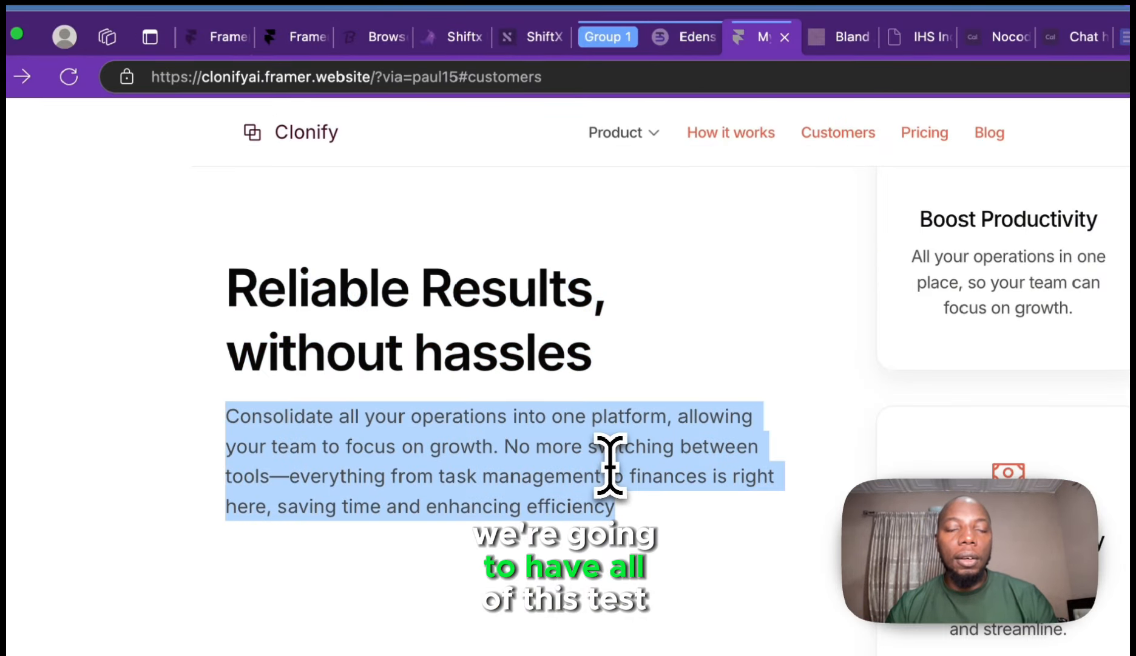
click(286, 38)
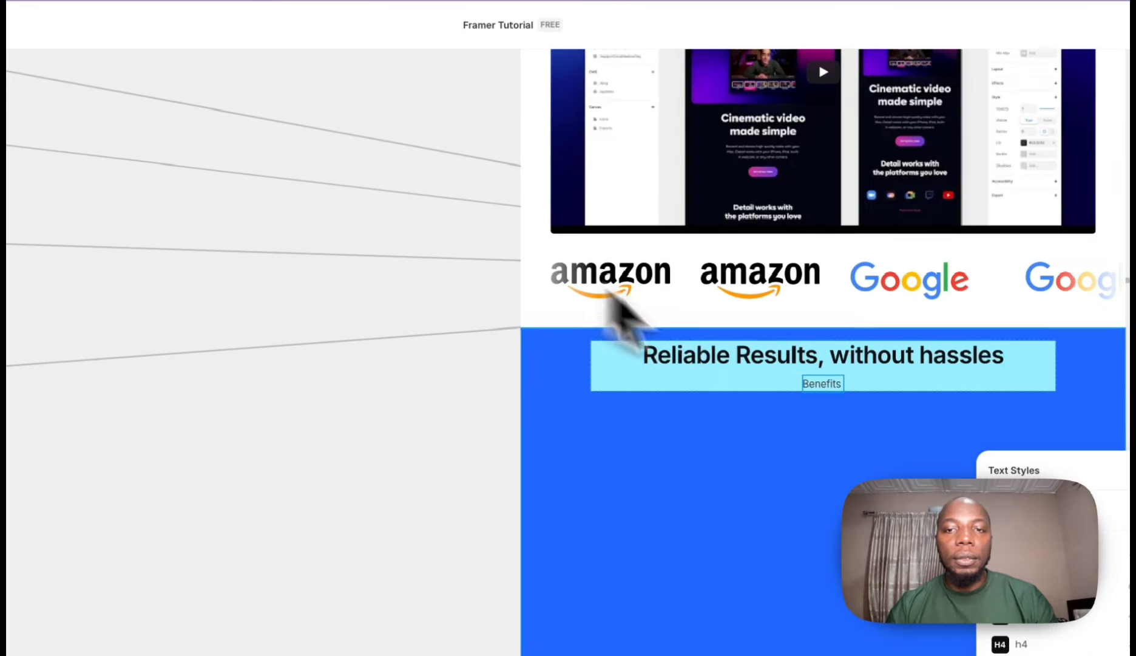
double_click(824, 383)
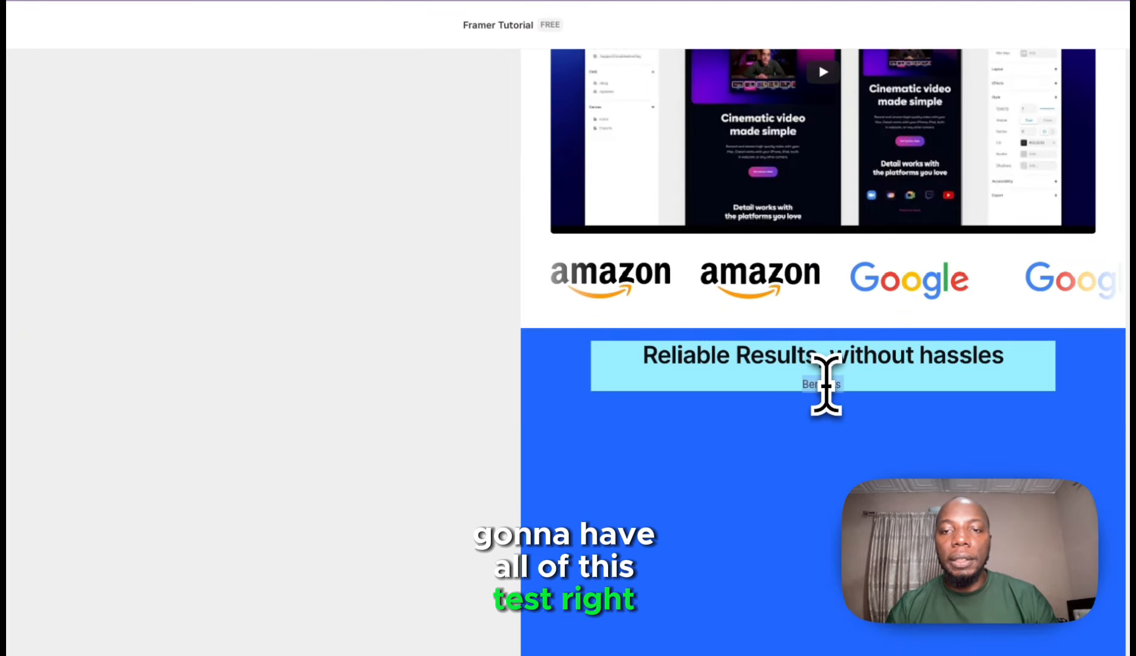
key(ctrl+v)
click(680, 405)
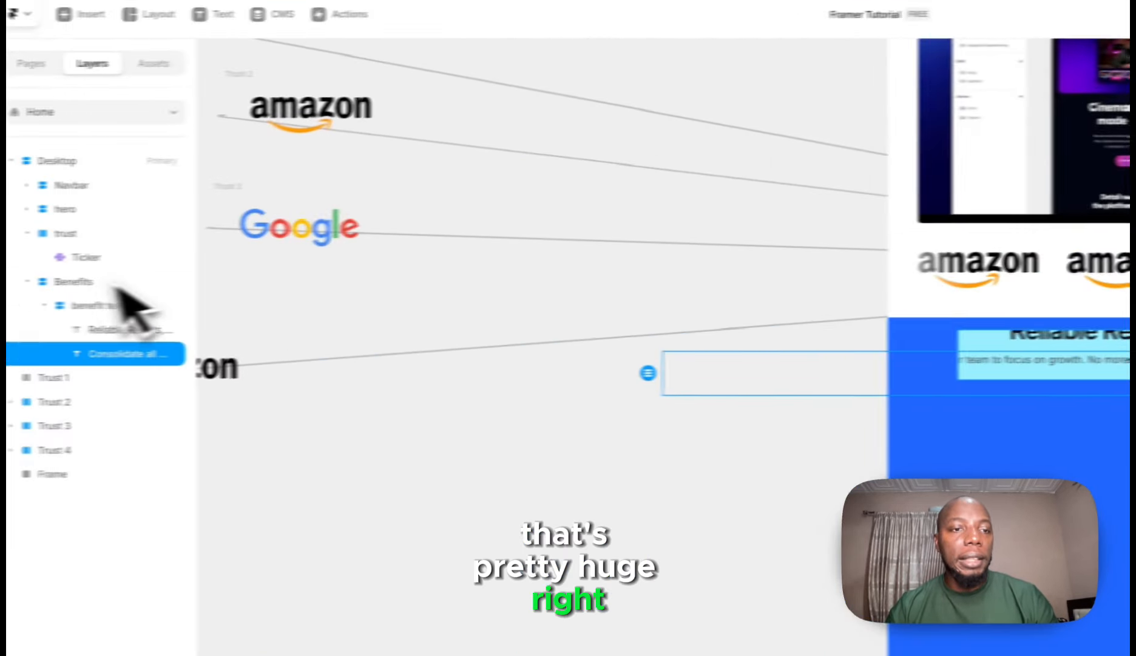
- Set the benefit text stack's height to Fit Content and its paragraph's width to Fill
click(121, 304)
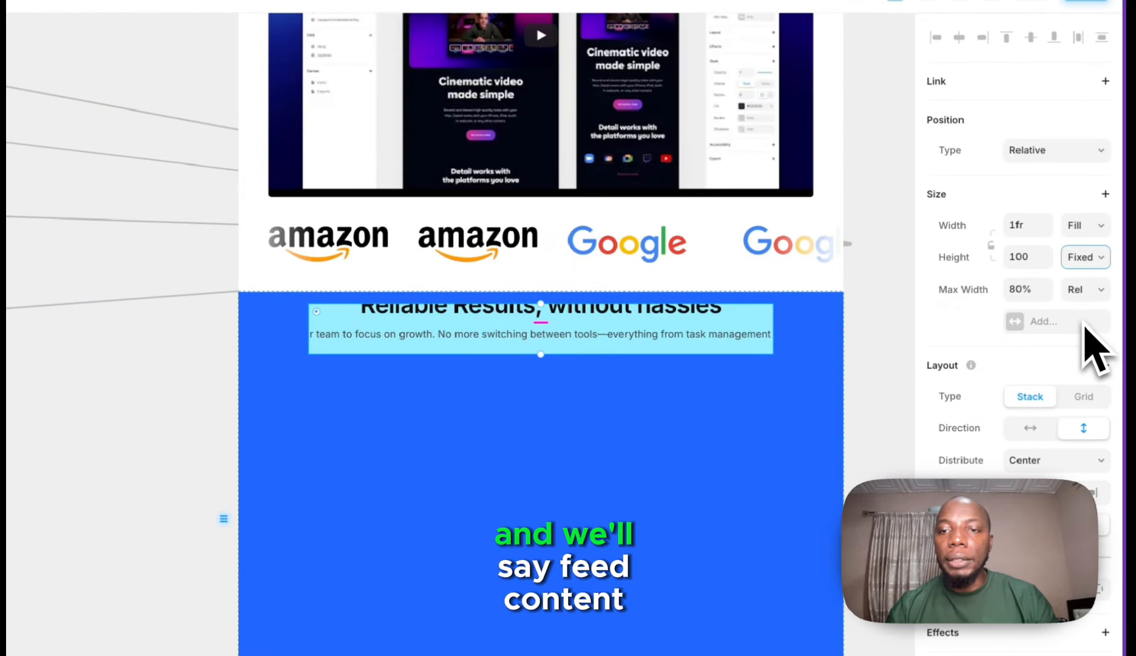
click(1085, 256)
click(1086, 326)
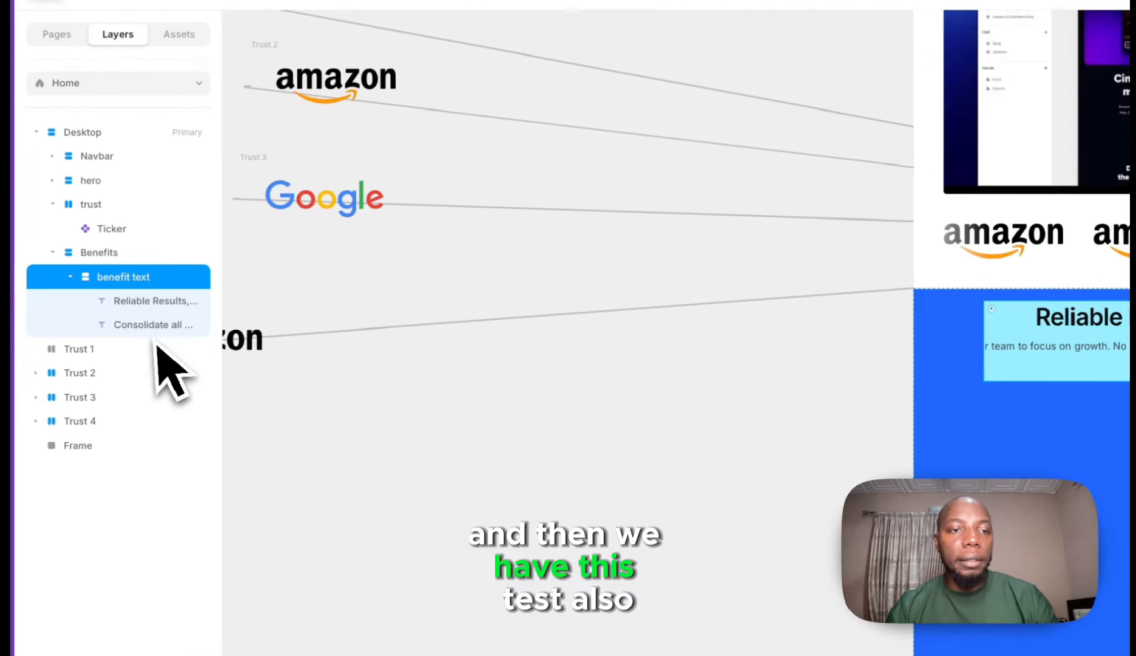
click(154, 325)
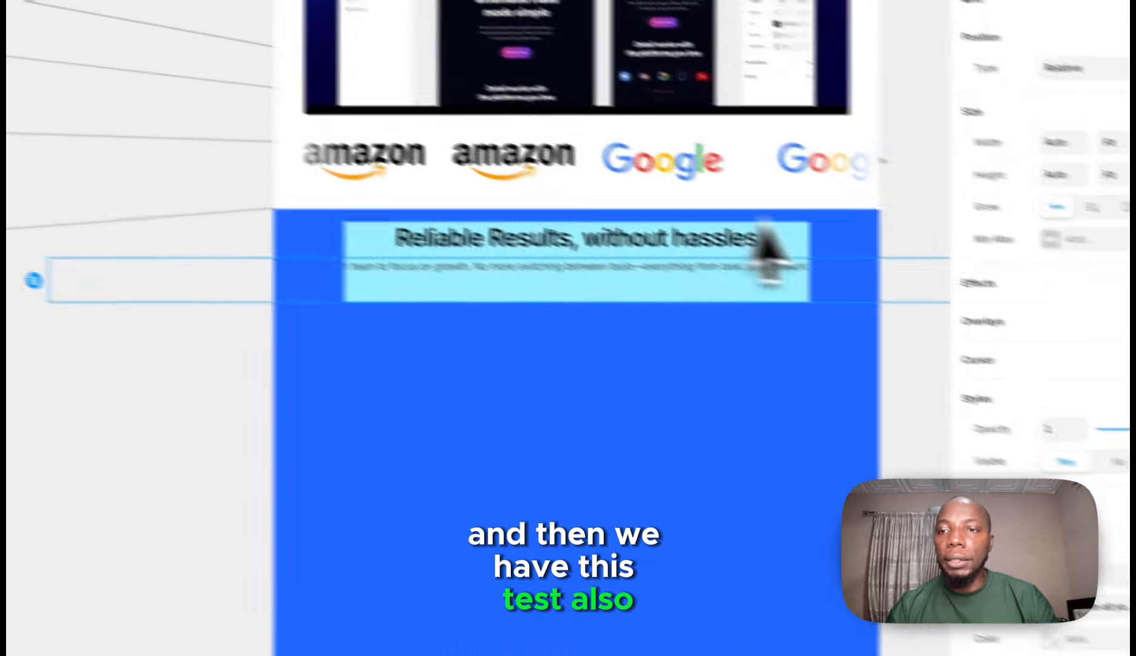
click(1096, 137)
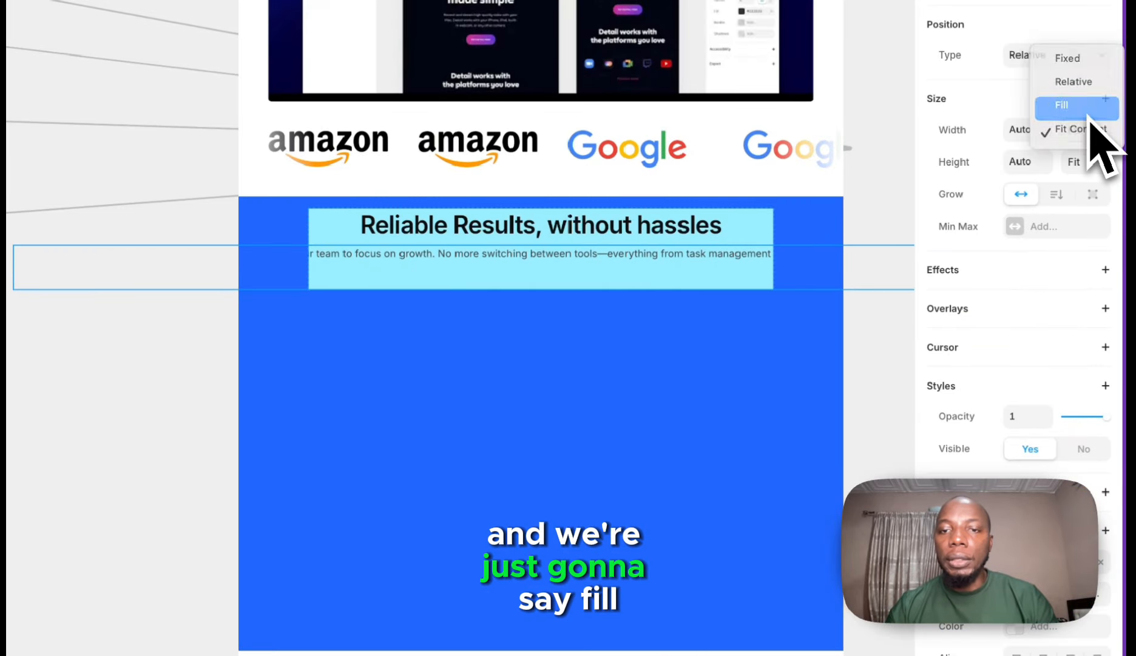
click(1090, 110)
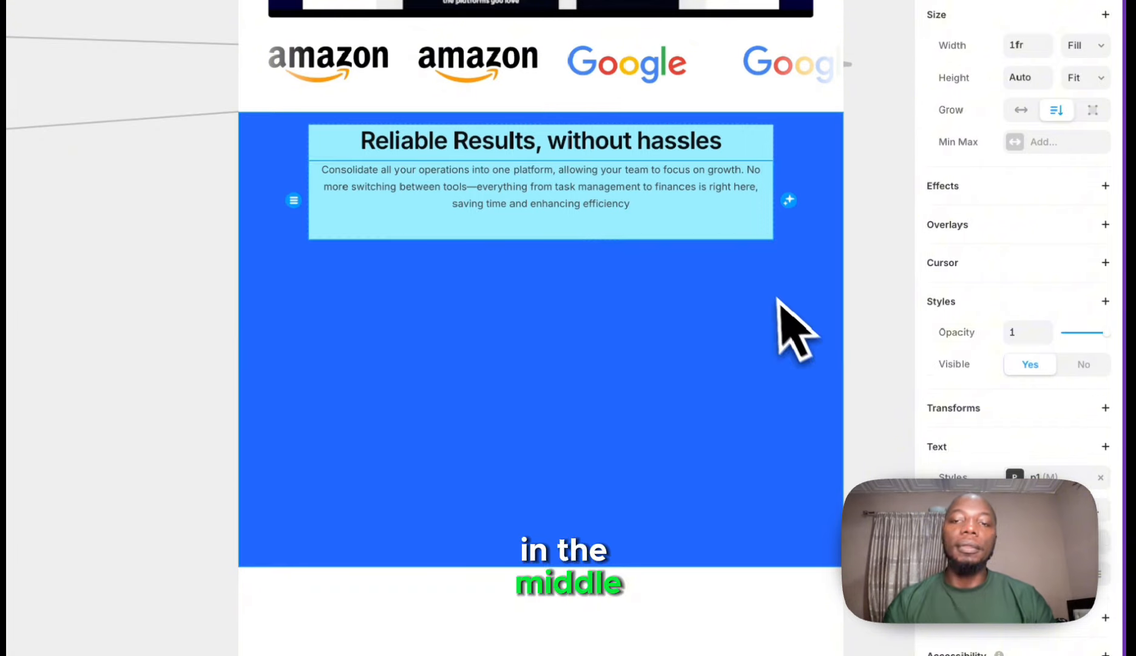
- Draw a two-by-two grid about 965 by 358 in the Benefits section below the benefit text
click(763, 281)
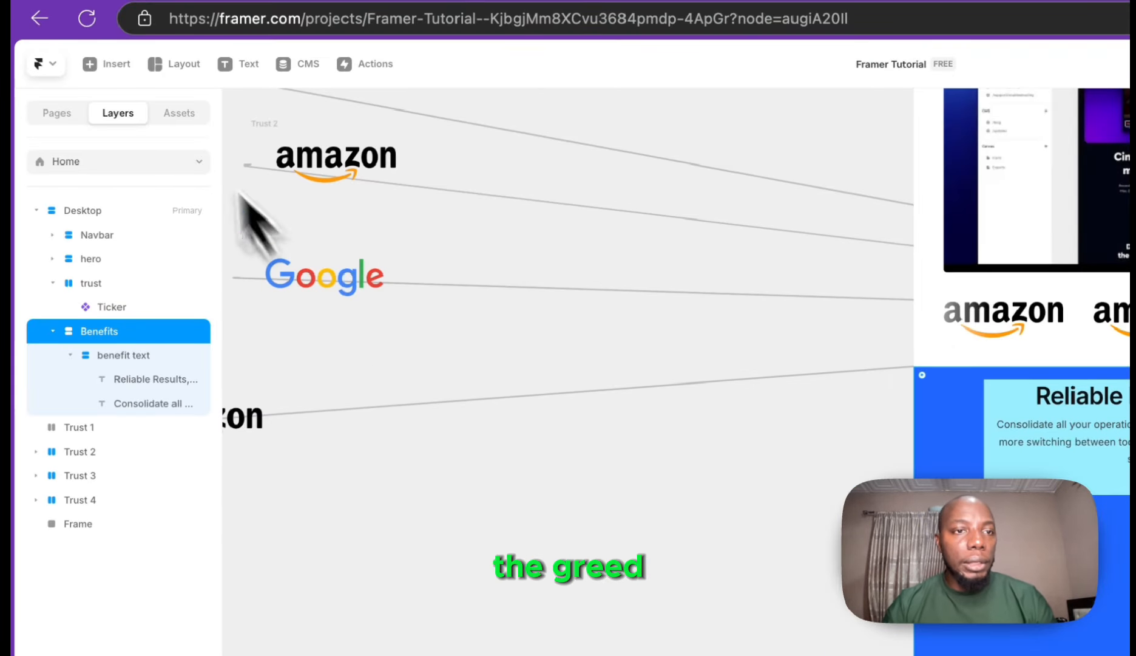
click(159, 65)
click(174, 179)
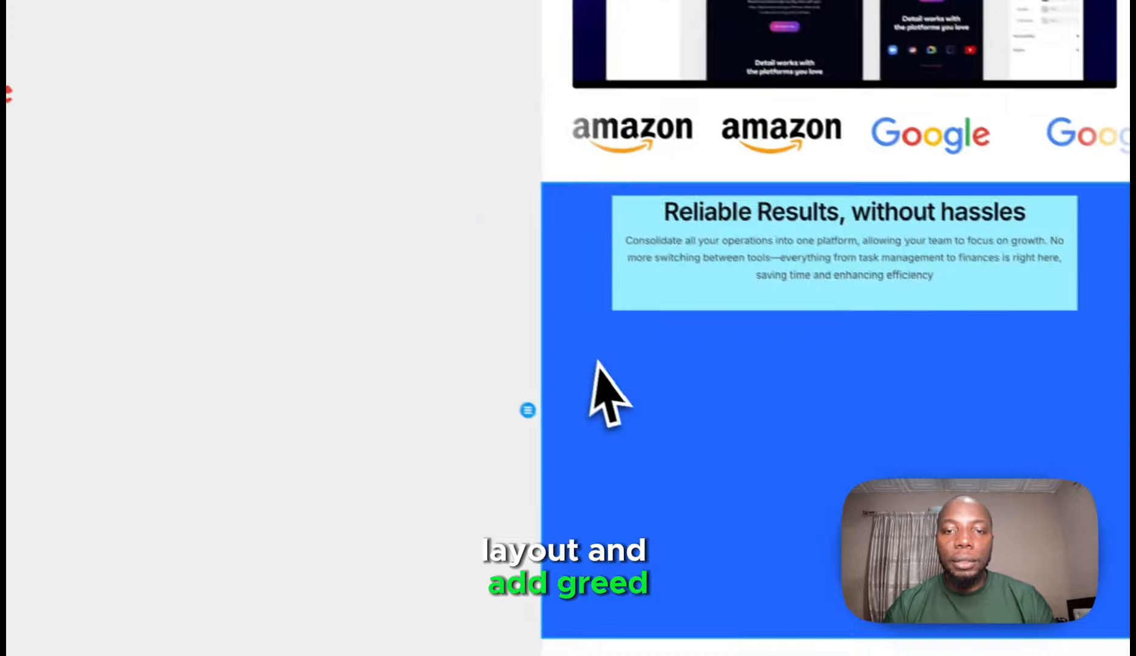
drag(308, 219, 777, 389)
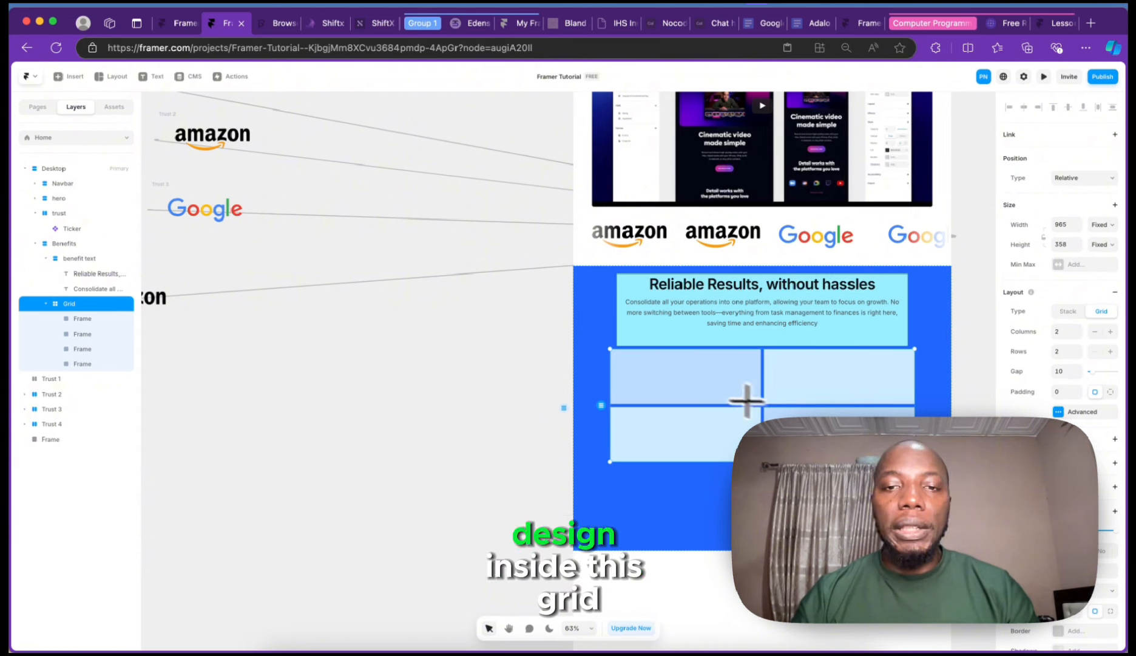
- Draw a frame about 688 by 661 on the empty canvas beside the Desktop page
click(108, 77)
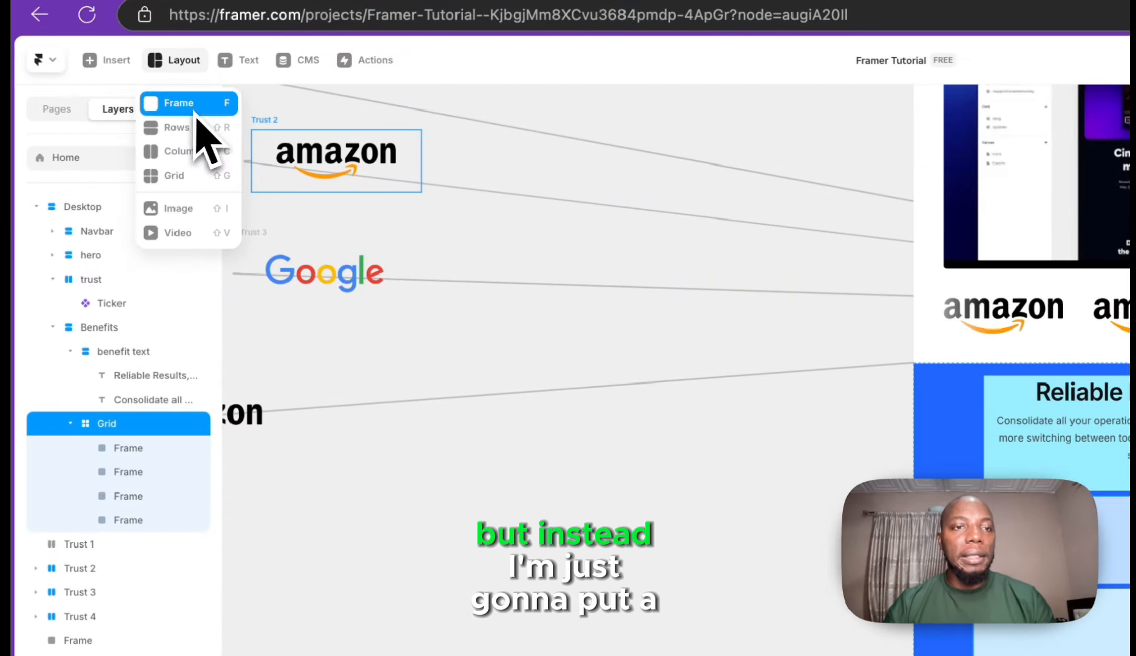
click(120, 103)
drag(258, 352, 424, 482)
mouse_move(562, 470)
mouse_down()
mouse_move(676, 597)
mouse_move(639, 584)
mouse_move(607, 412)
mouse_up()
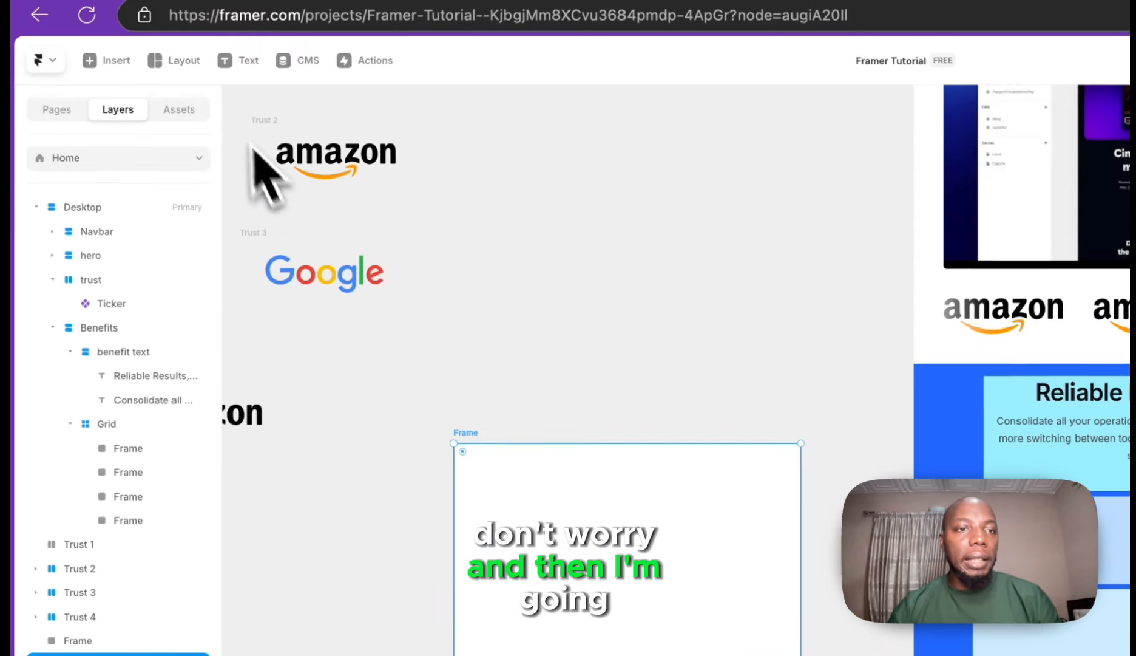
- Insert an image placeholder about 380 by 223 inside the new canvas frame
click(179, 61)
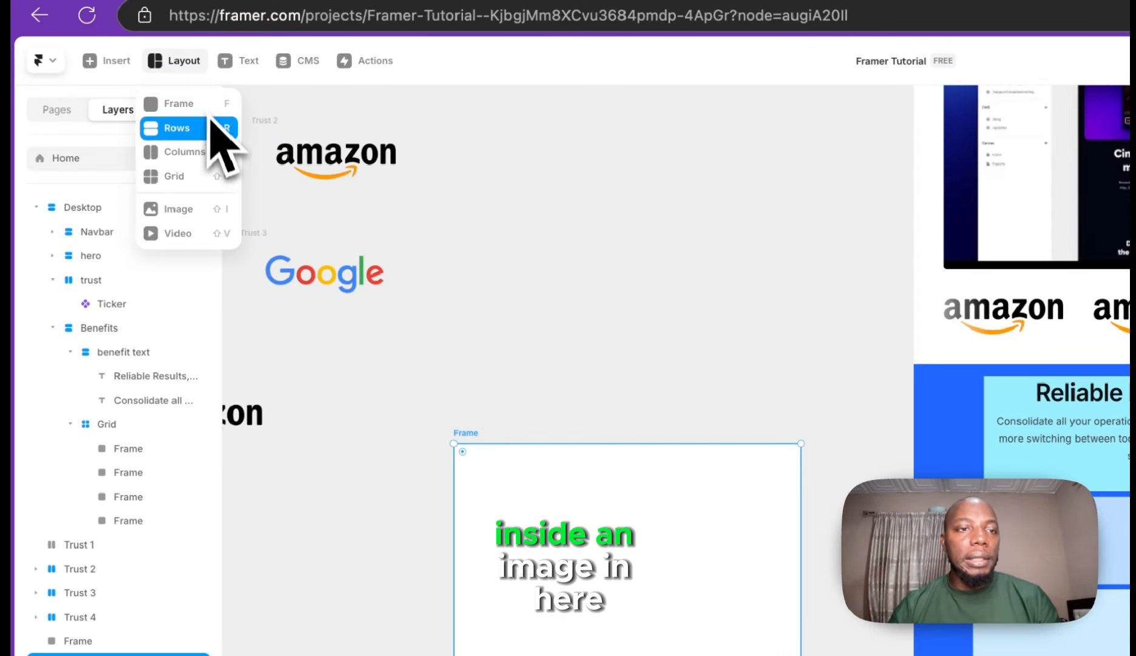
click(181, 231)
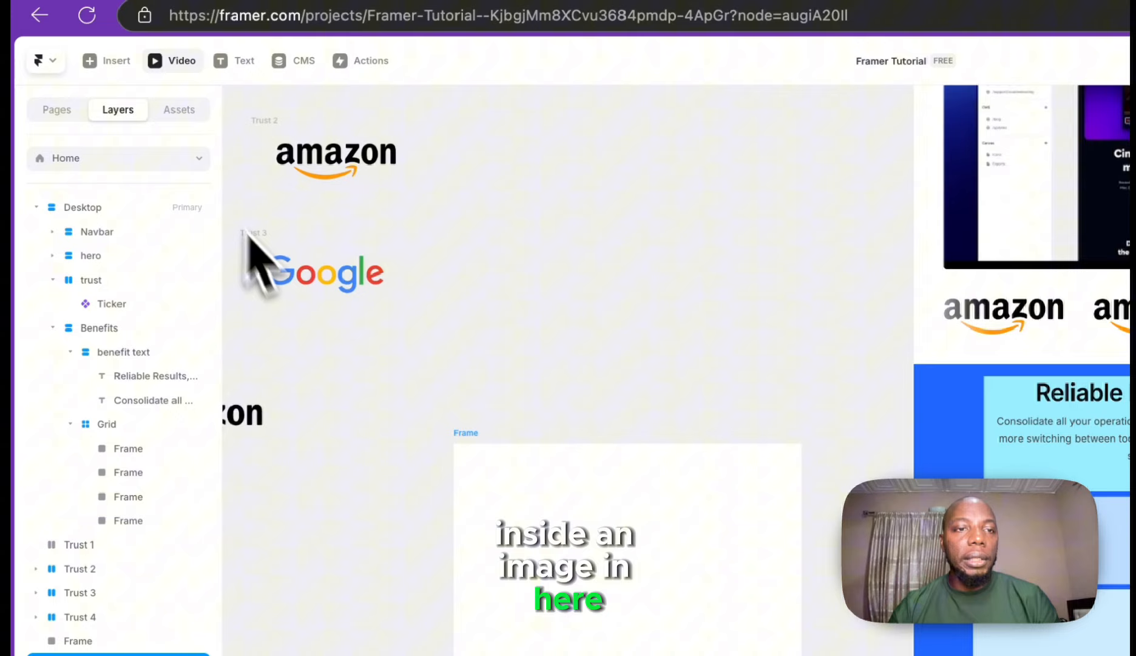
click(156, 63)
click(179, 209)
drag(487, 495, 679, 604)
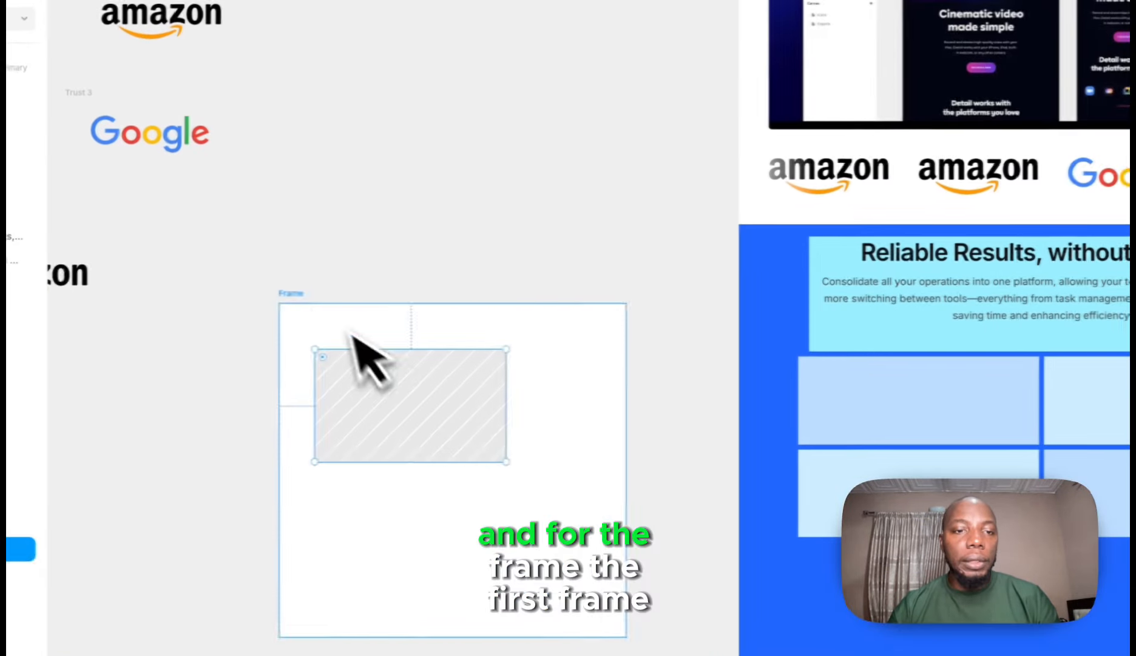
- Give the canvas frame a stack layout distributed to Start and stretch the image placeholder across its full width and half its height
click(317, 325)
click(1114, 271)
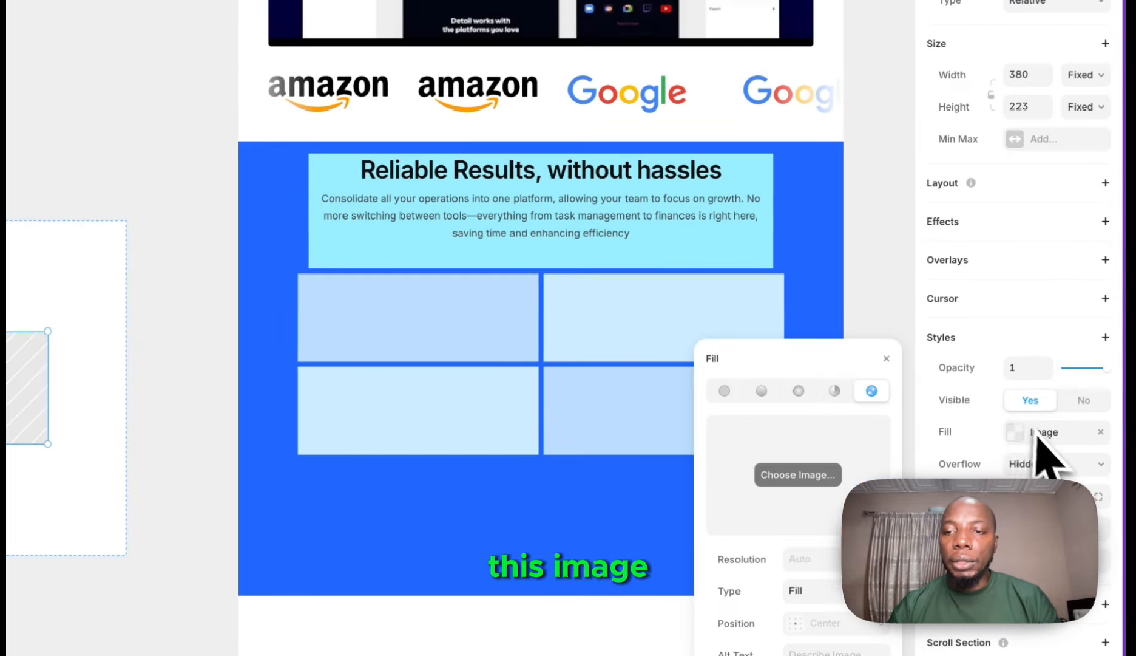
key(Escape)
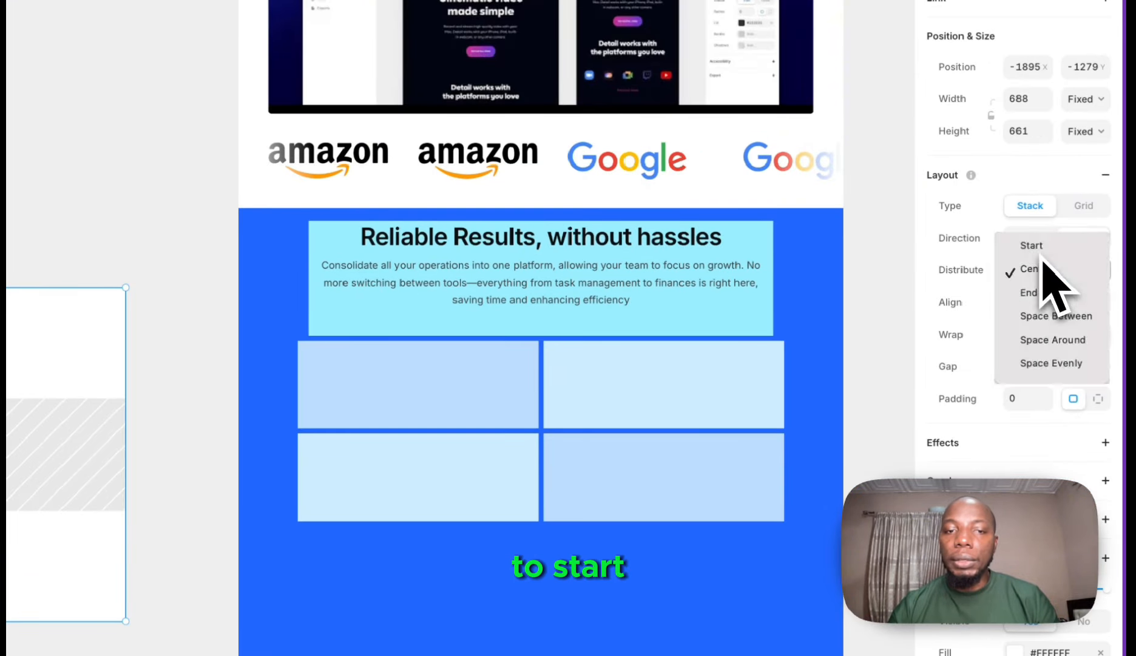
click(1039, 249)
click(341, 357)
click(1015, 249)
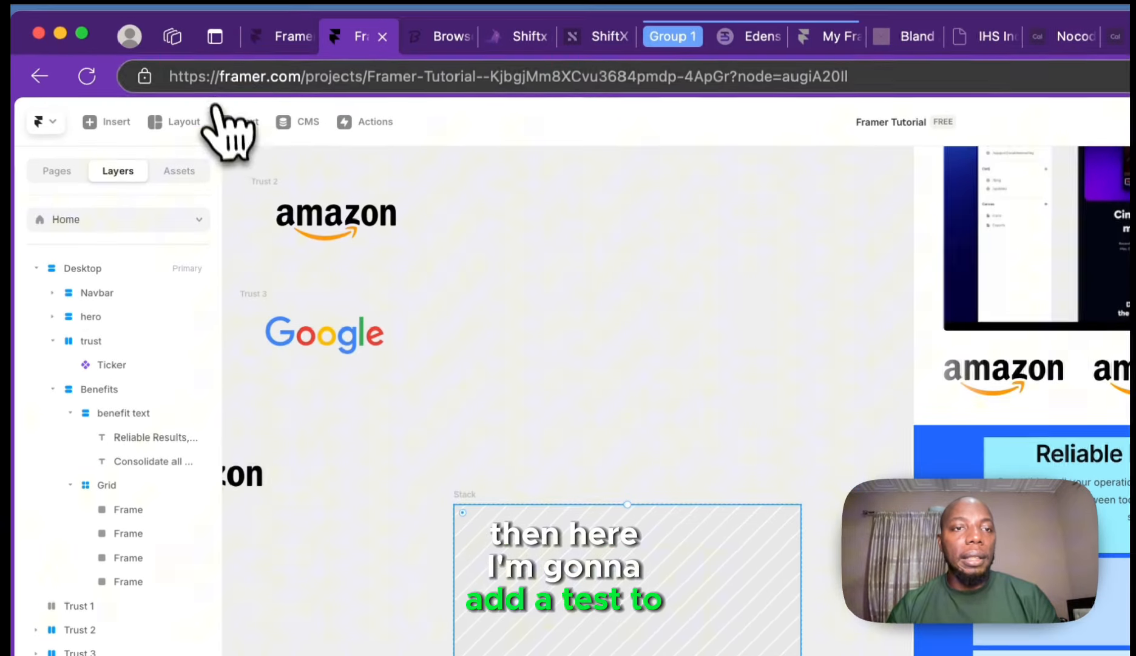
- Add the text "Benefit heading" below the image placeholder in the canvas stack
click(216, 109)
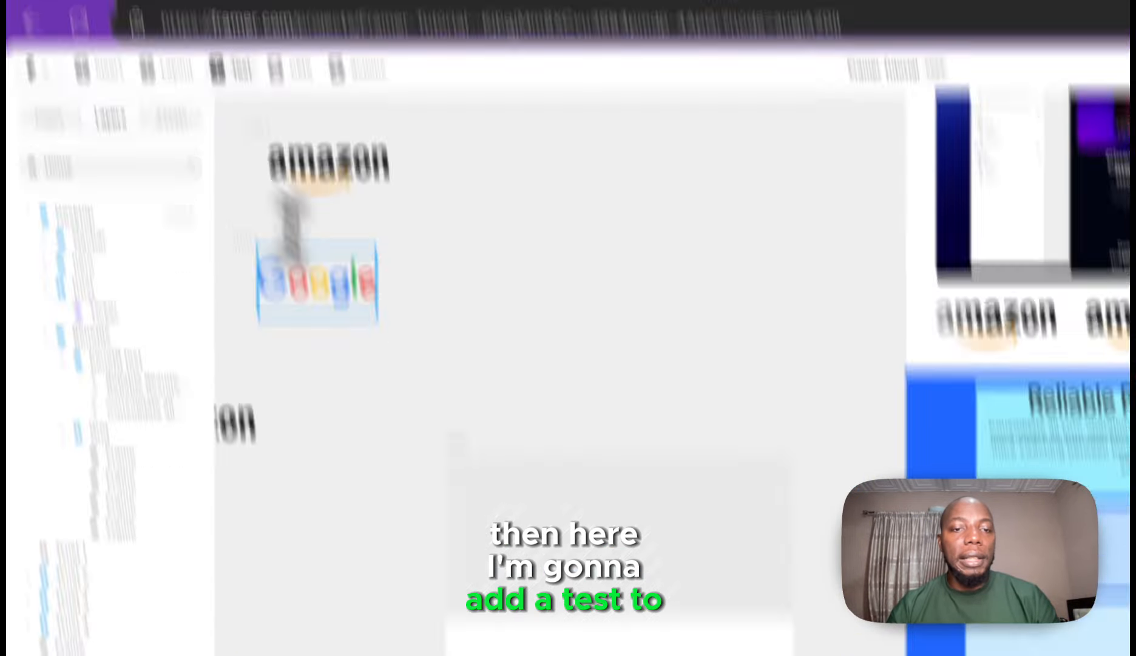
click(520, 419)
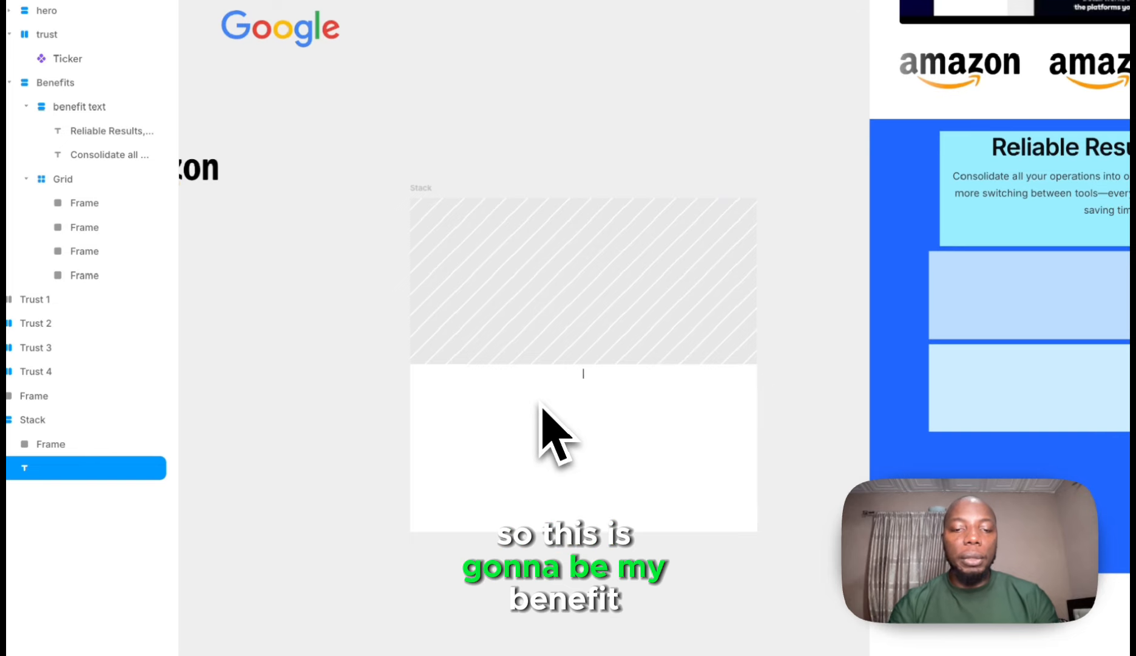
text(Bee)
key(BackSpace)
text(ne)
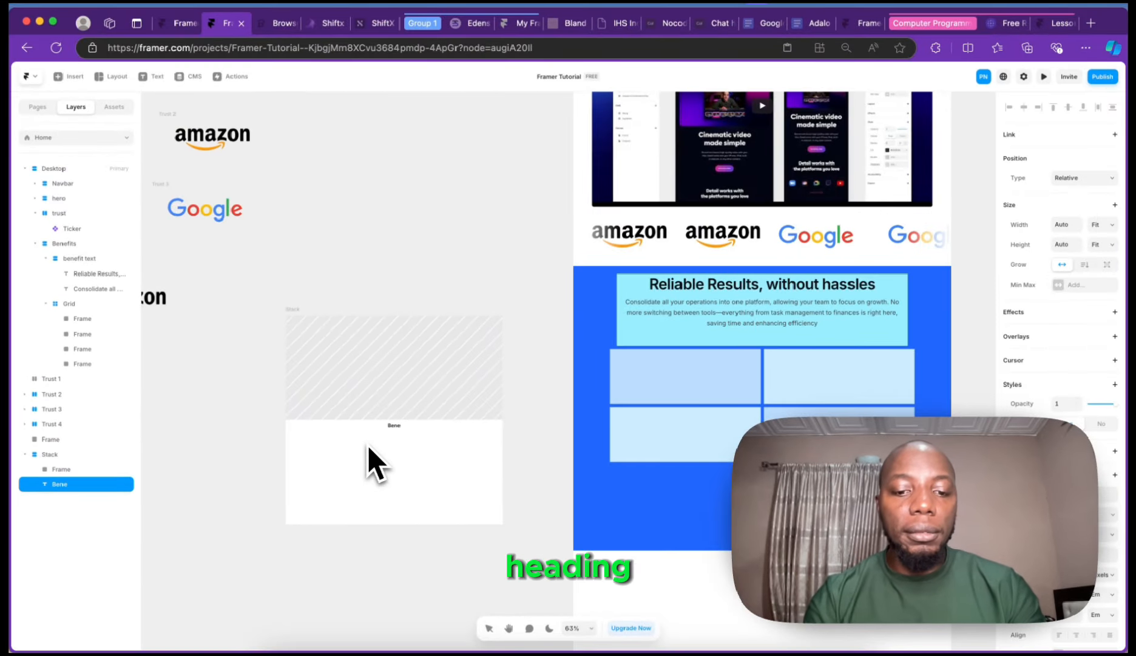
text(efit heading)
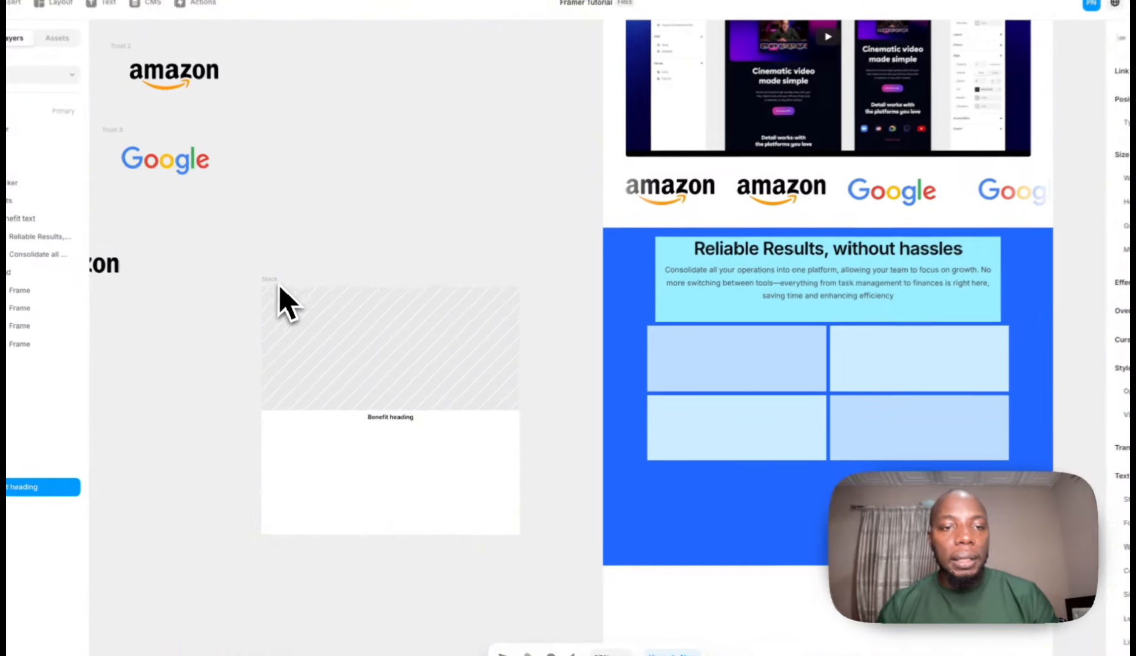
- Apply the h4 text style to the "Benefit heading" text
click(300, 315)
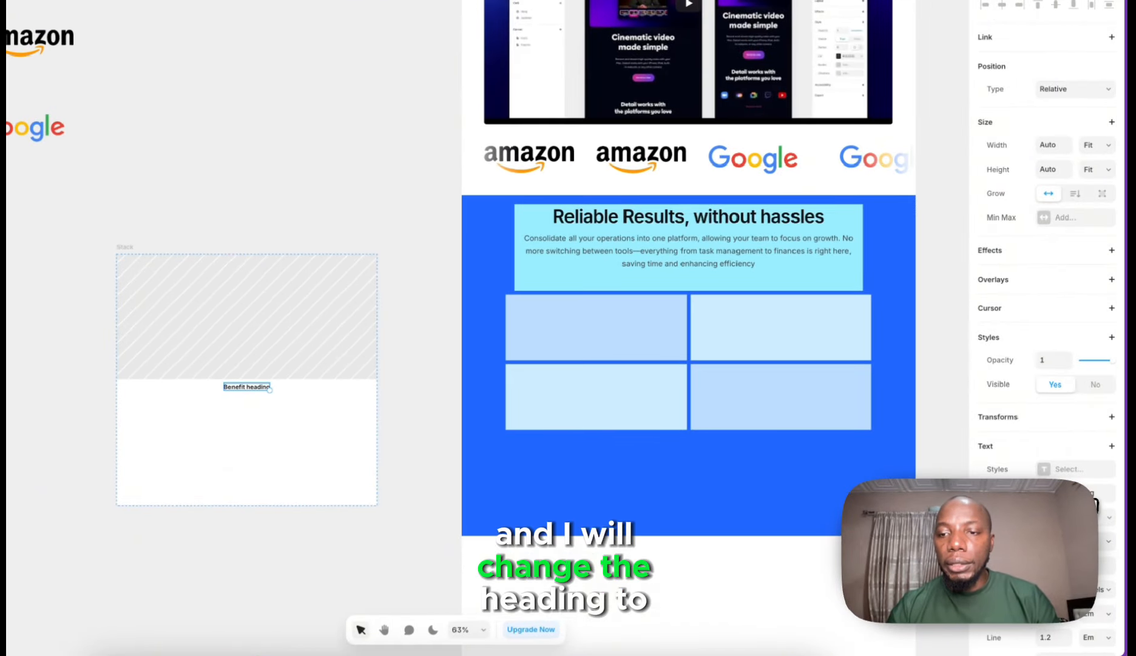
click(1079, 468)
click(842, 460)
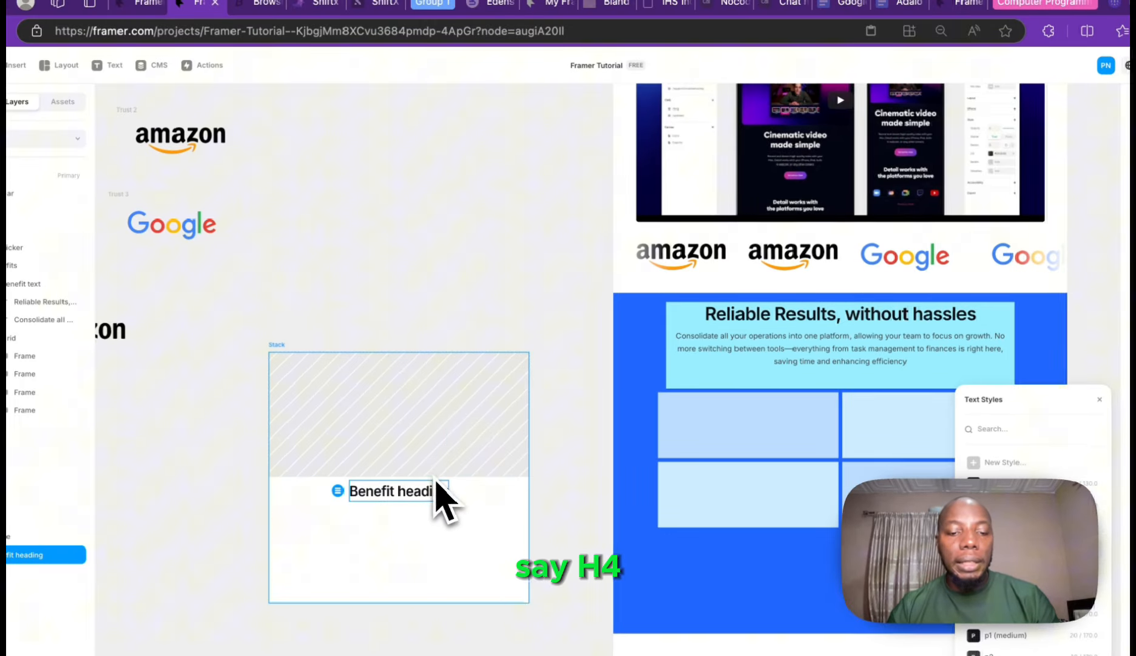
- Duplicate the card heading and make it read "Benefit All your operations in one place, so your team can focus on growth.", copying the sentence from the Clonify site
key(ctrl+d)
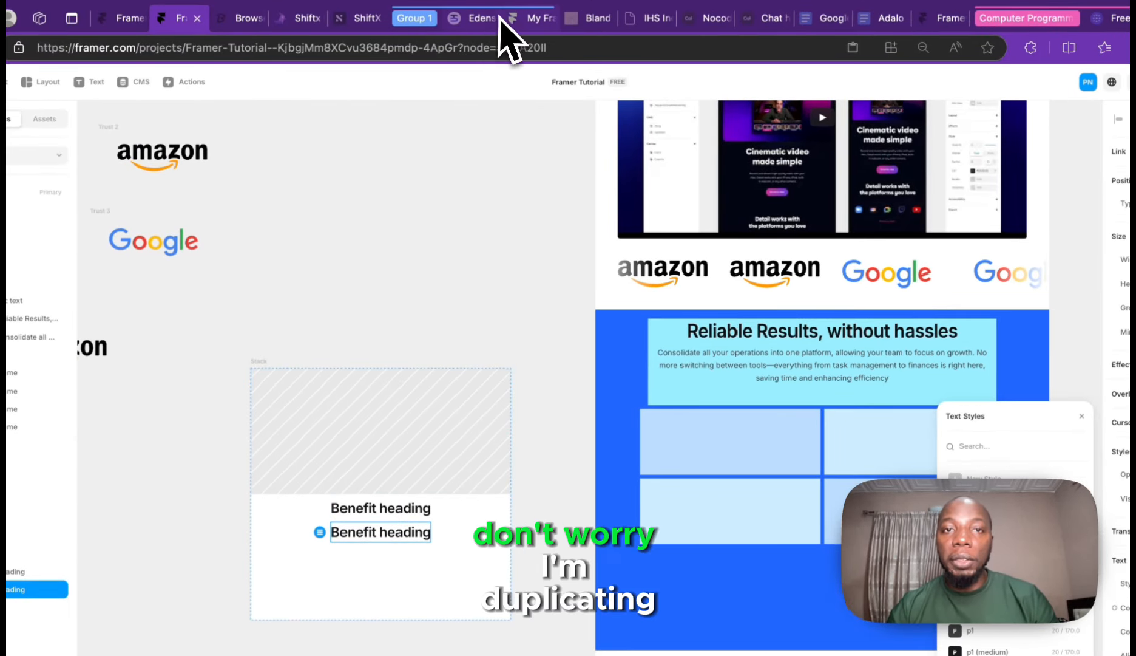
click(533, 5)
double_click(707, 423)
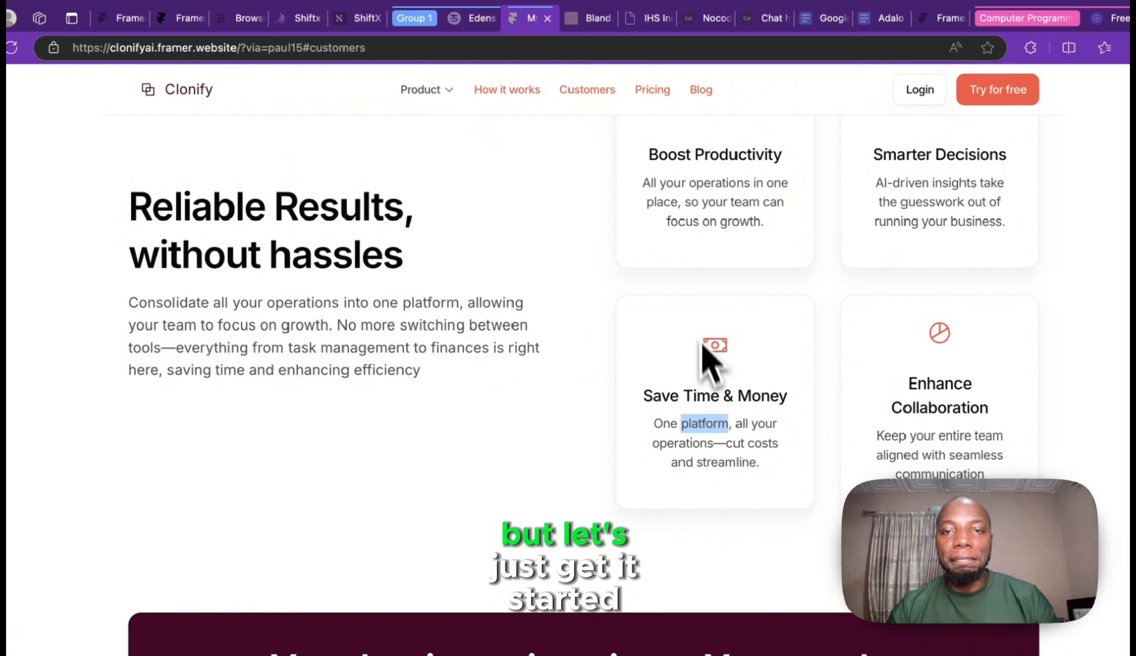
triple_click(704, 215)
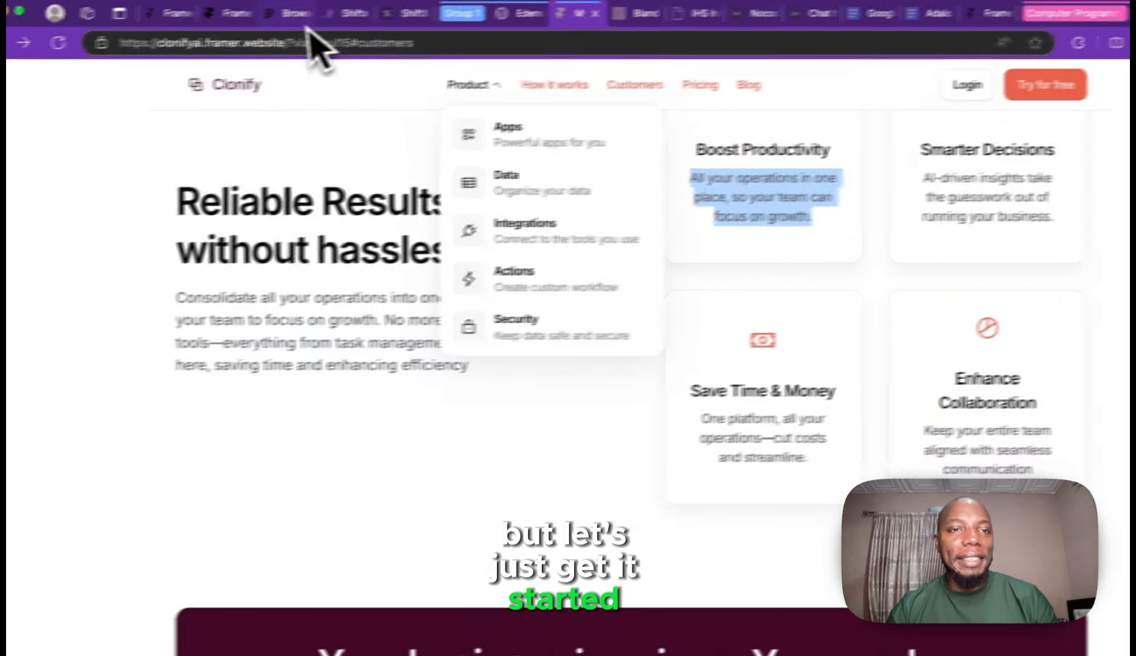
click(182, 18)
click(481, 505)
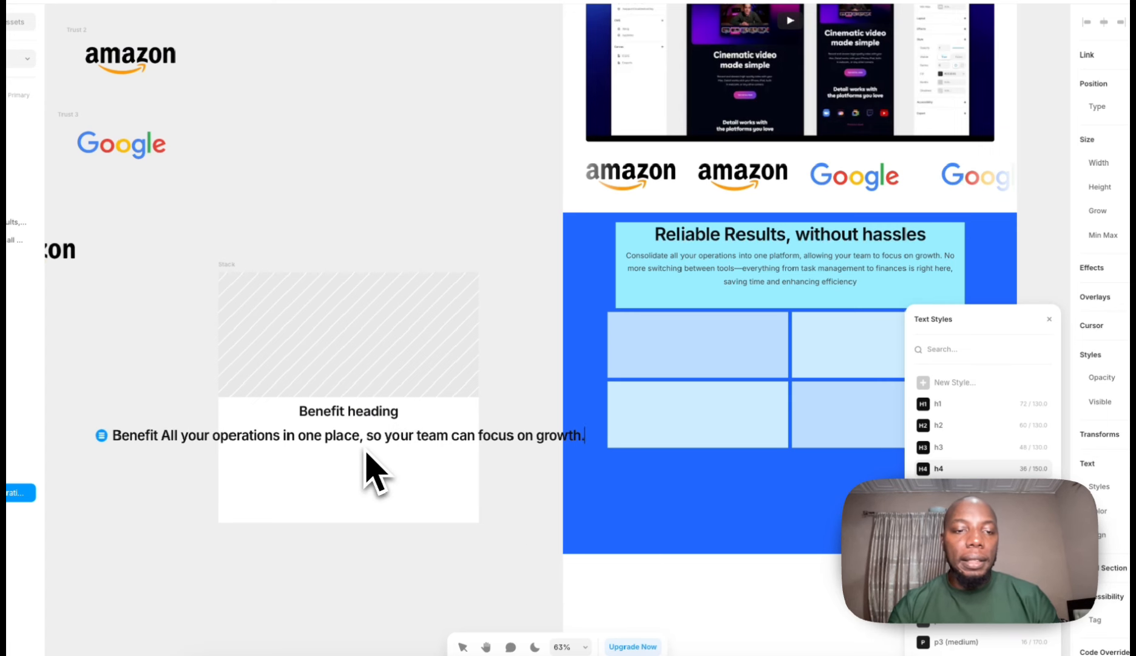
key(Escape)
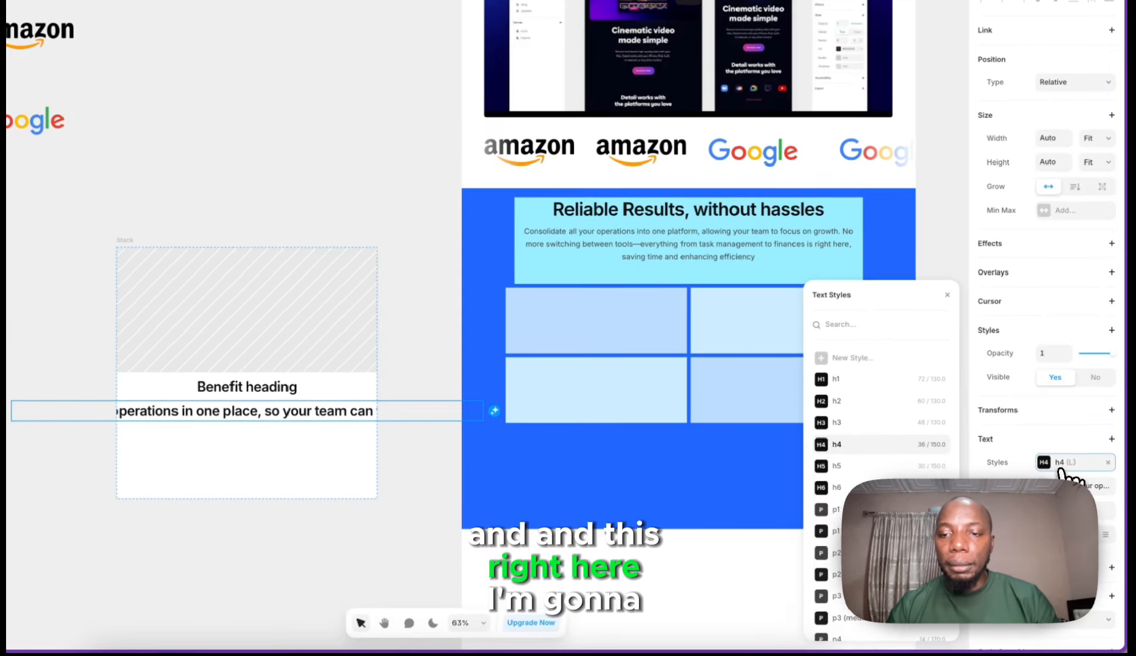
- Apply the p1 text style to the description below the benefit heading and set its width to Fill
click(1063, 465)
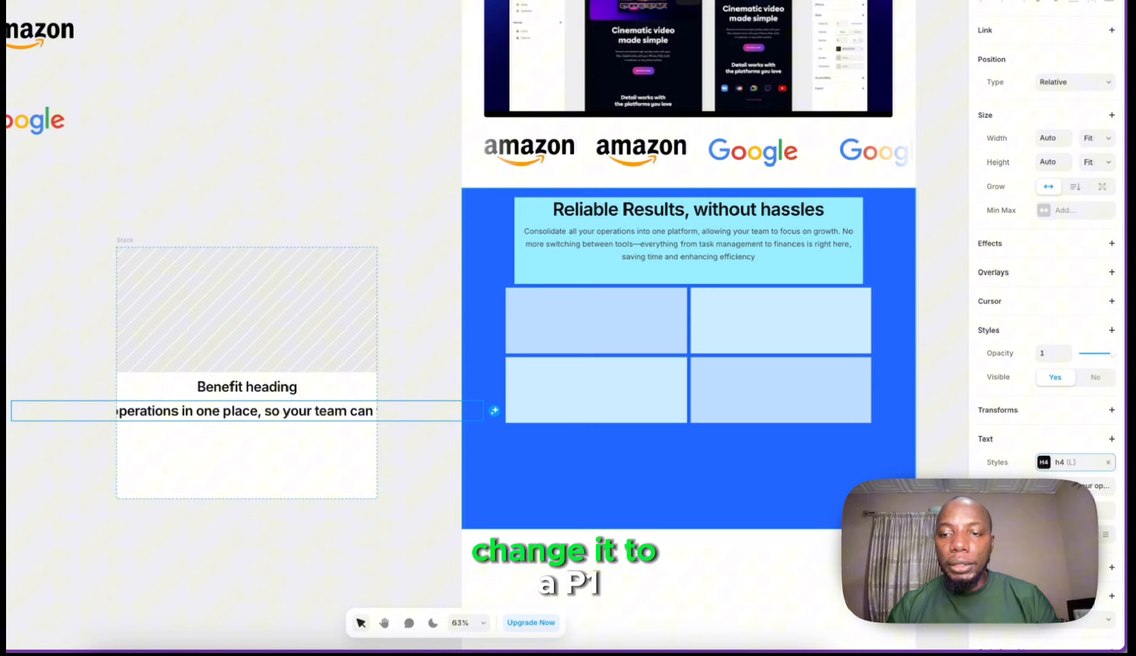
click(1096, 466)
click(836, 509)
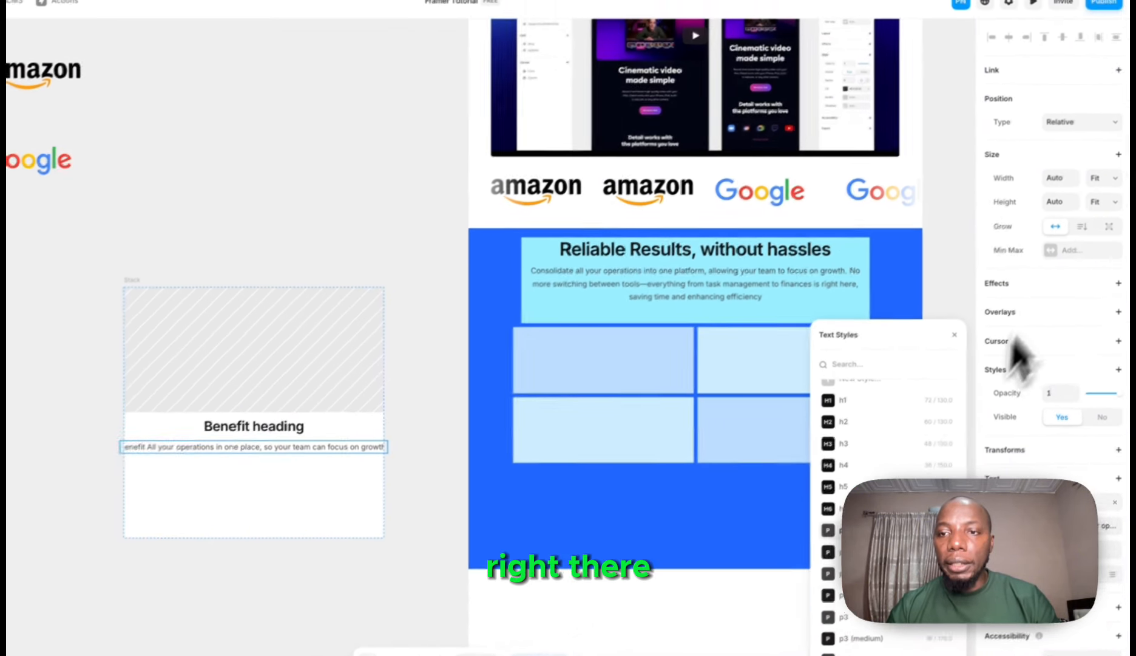
click(1094, 183)
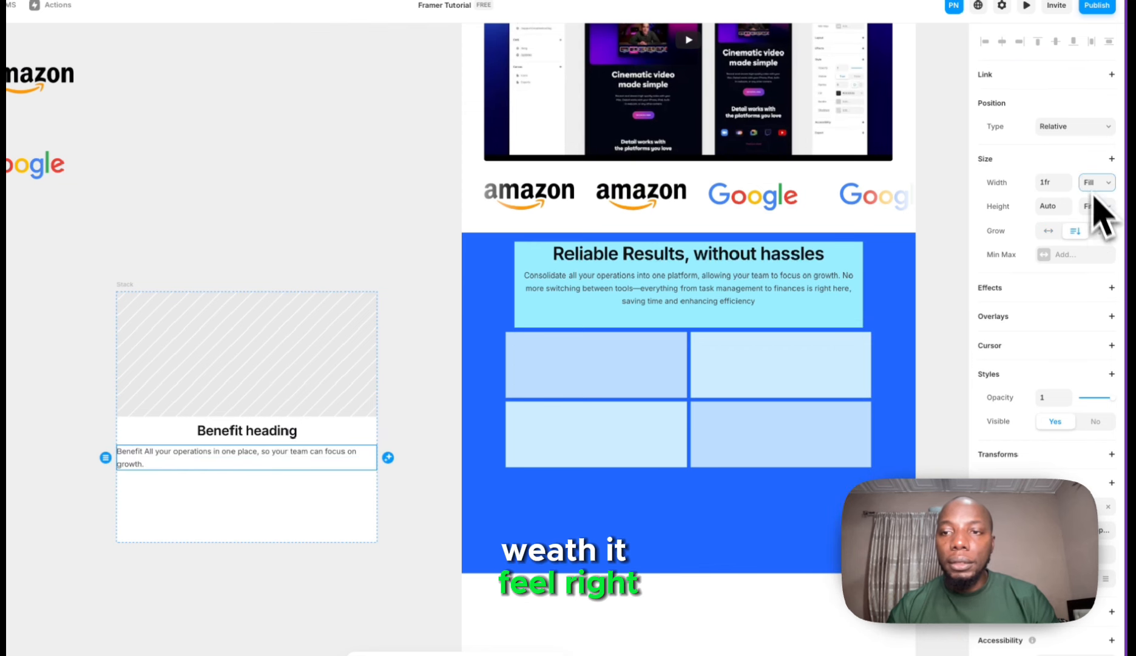
- Center the description text and lengthen it by repeating "All your operations in one place, so your team can focus on growth"
click(1065, 578)
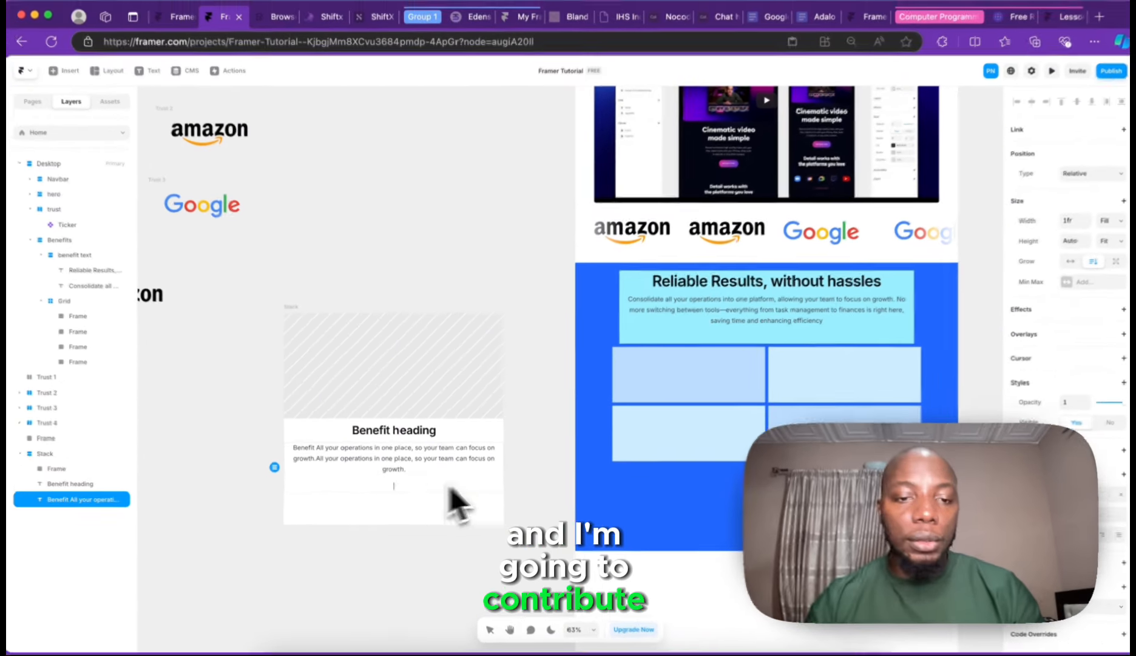
key(BackSpace)
key(BackSpace)
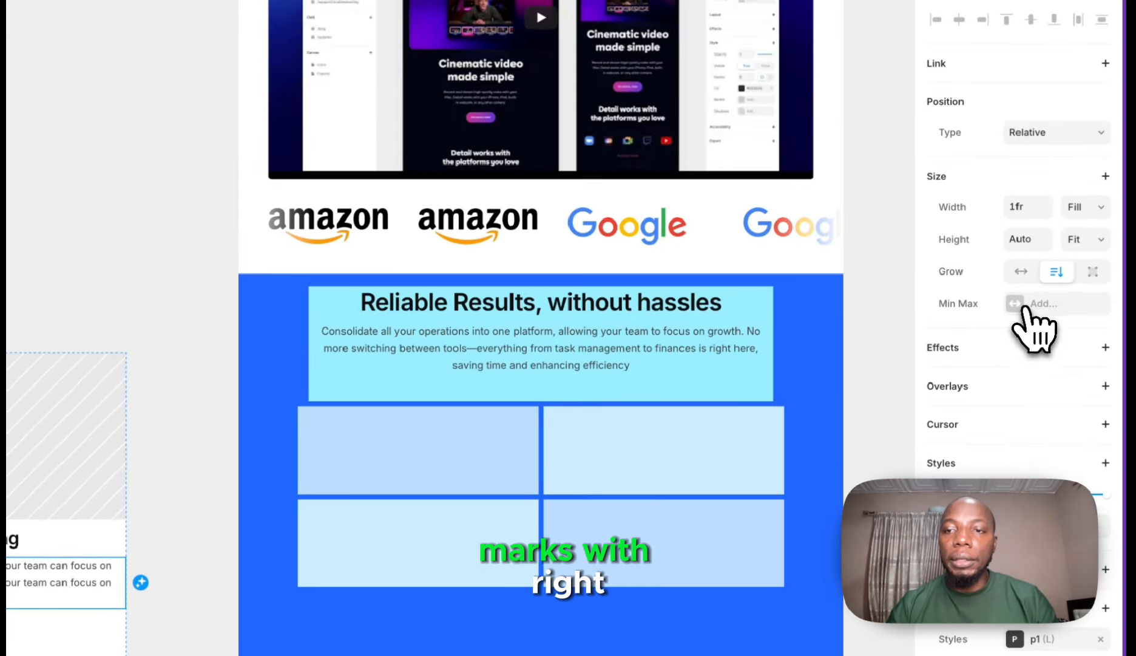
- Add a relative max width of 80% to the card's description text
click(1032, 304)
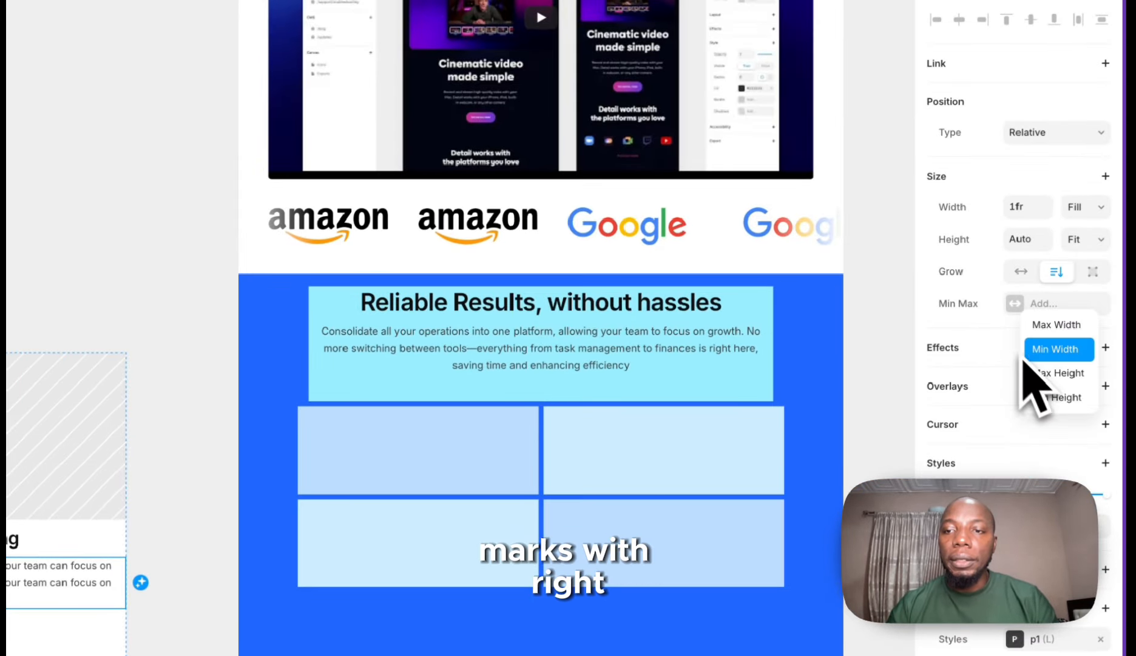
click(1065, 331)
click(1025, 303)
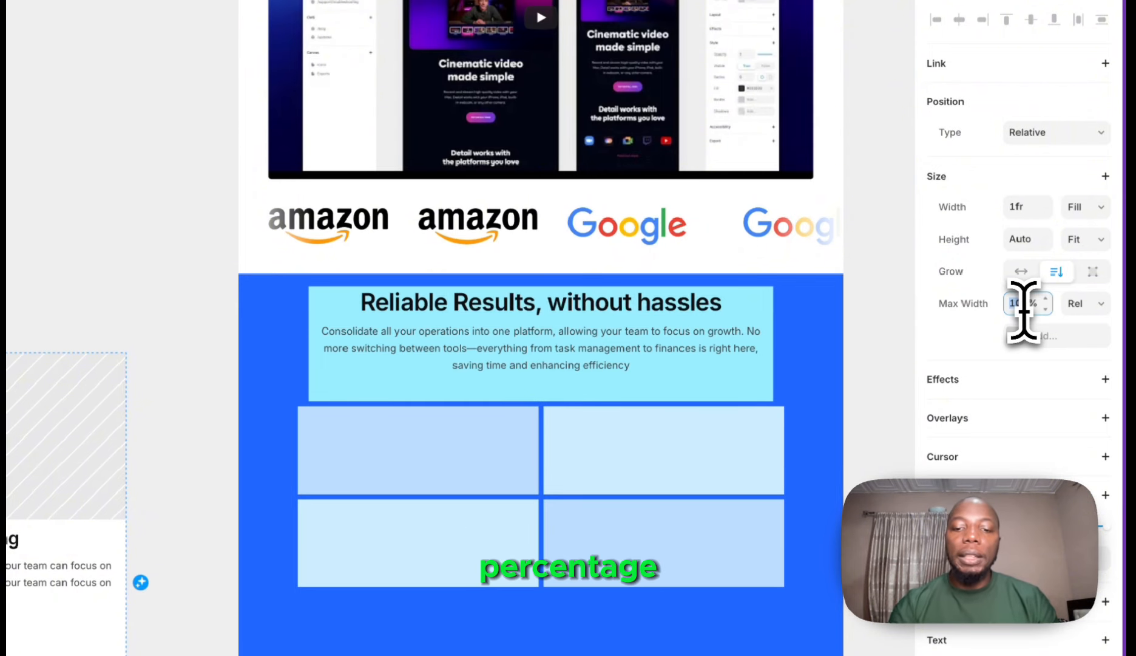
text(80)
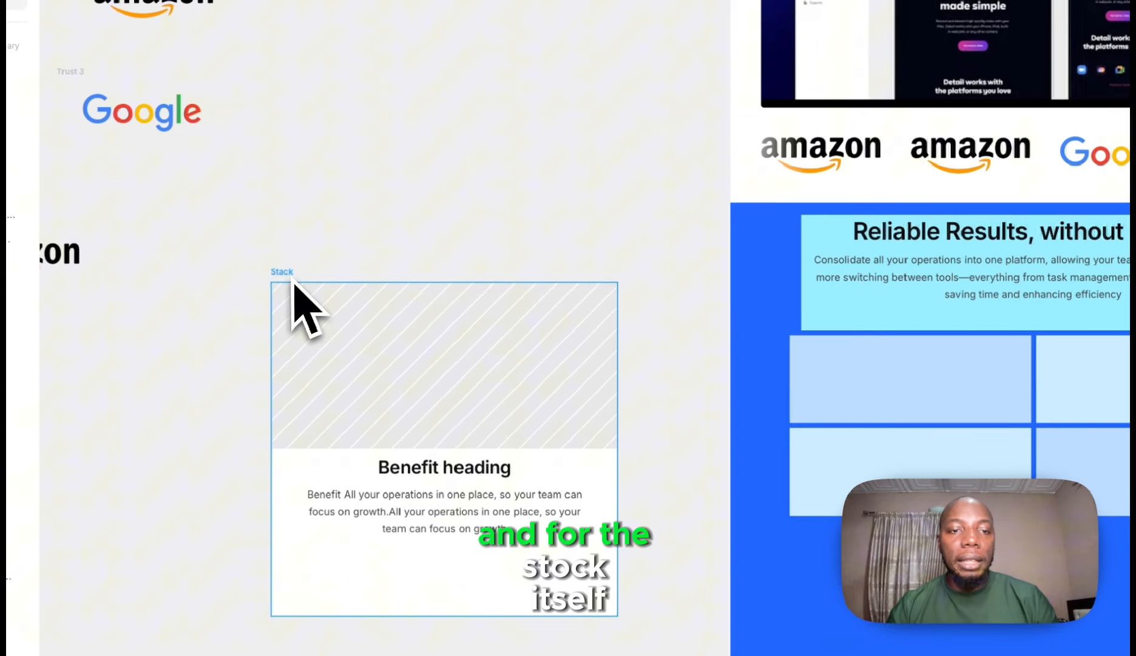
- Set the height of the outer card stack to Fit
click(142, 259)
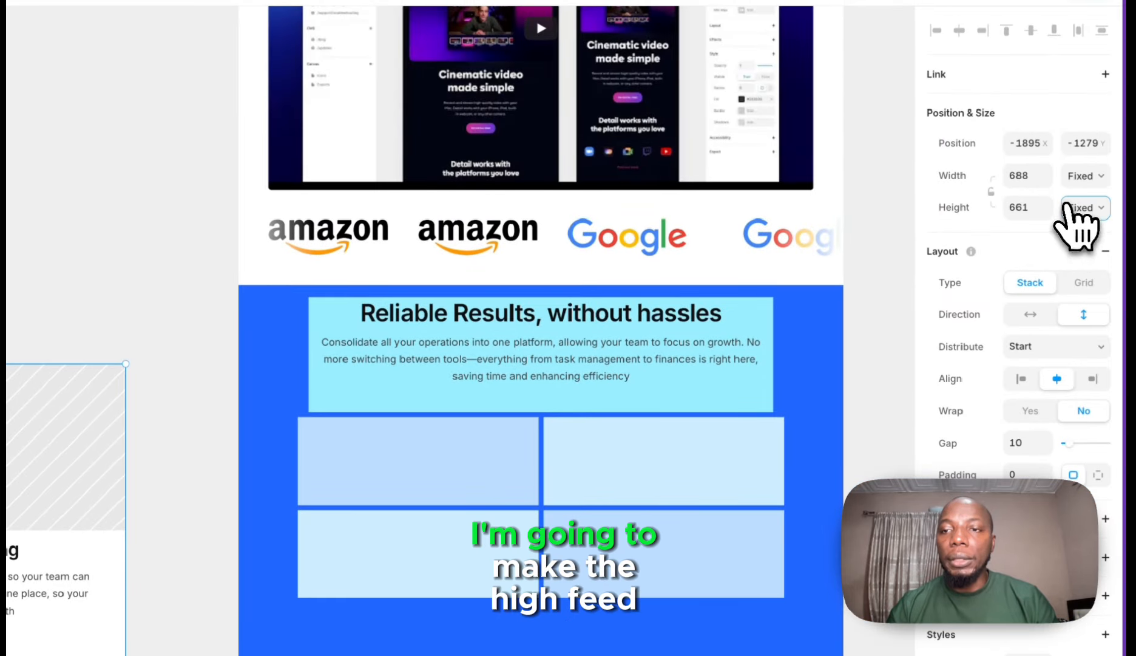
click(1081, 102)
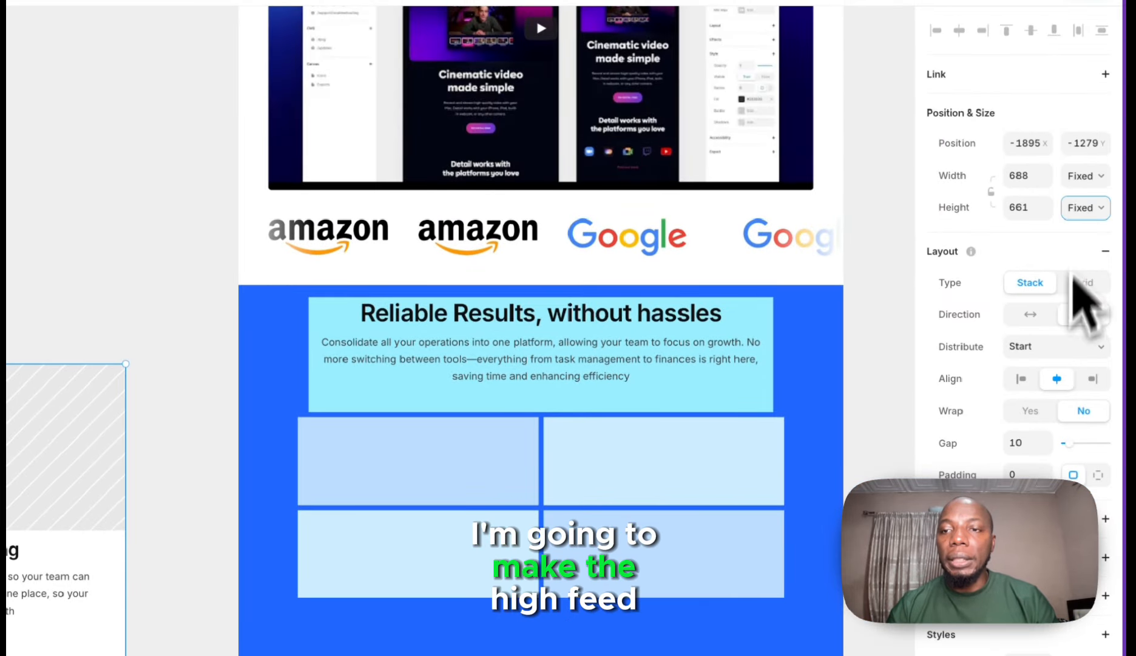
click(1086, 284)
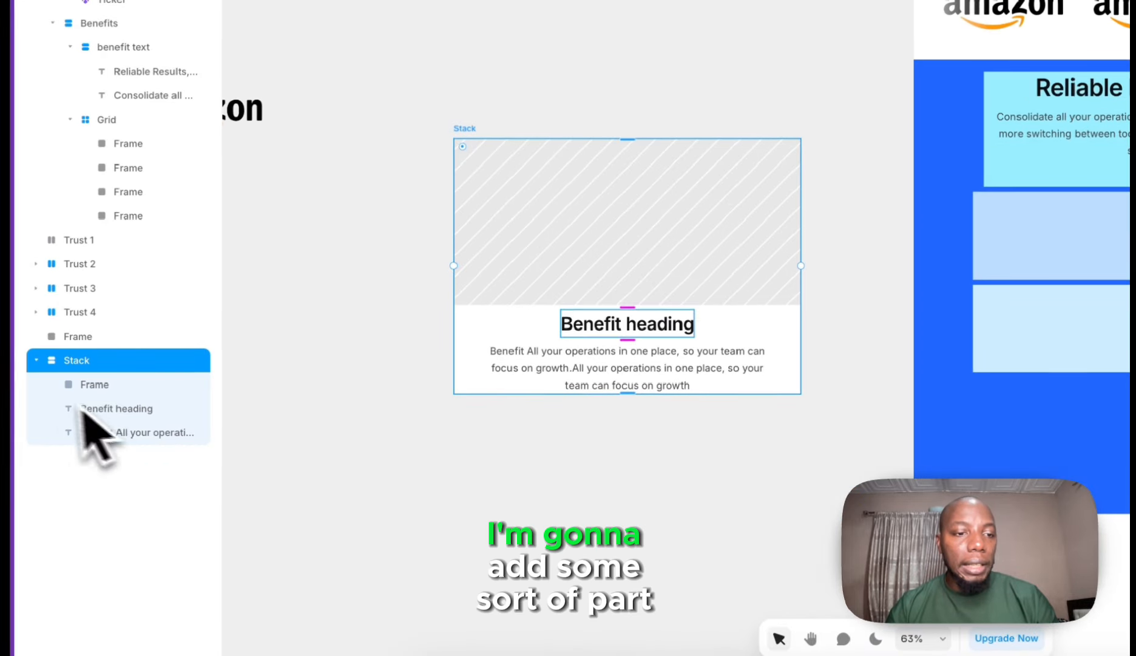
- Wrap the Benefit heading in a new stack and move the description text into it
click(120, 389)
click(116, 417)
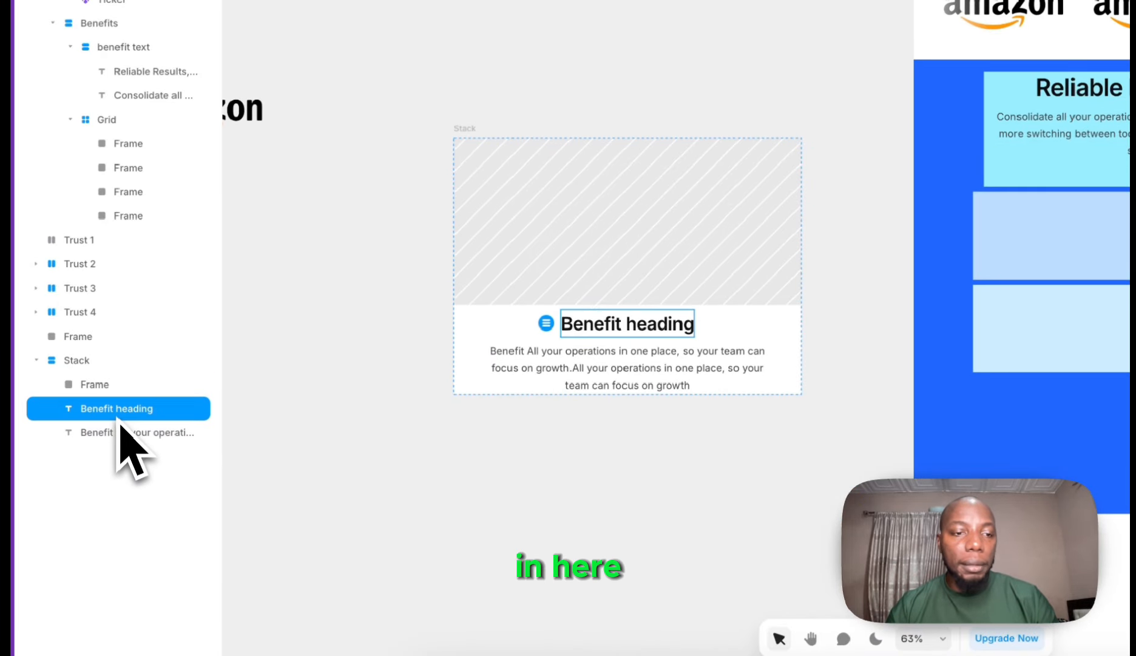
right_click(121, 427)
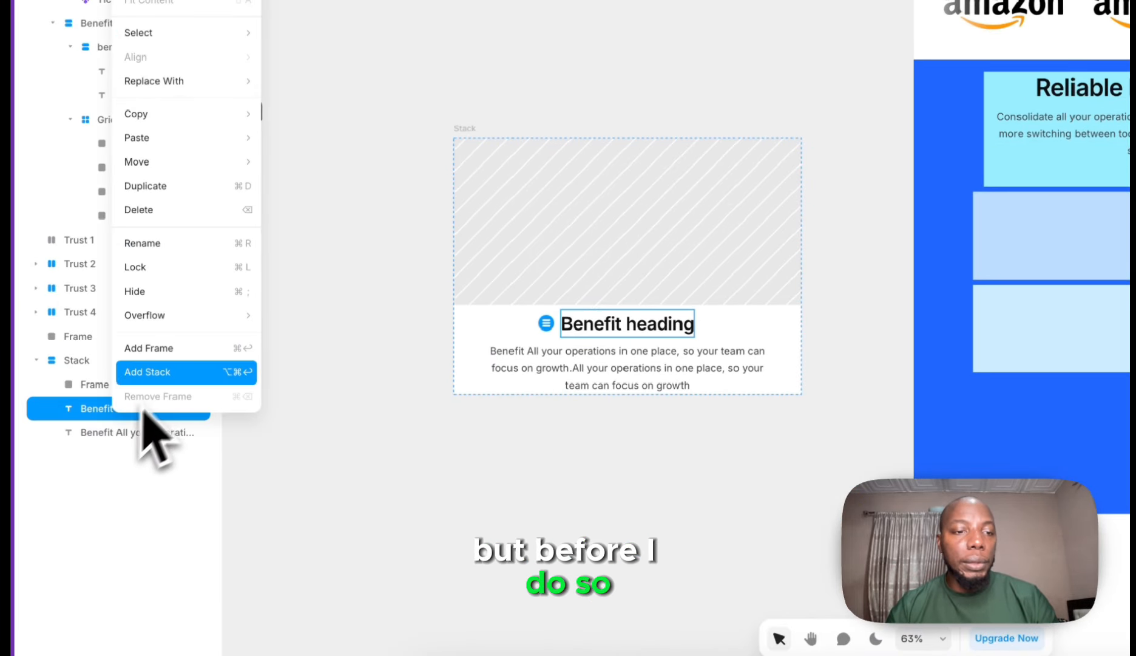
click(173, 372)
drag(131, 460, 148, 438)
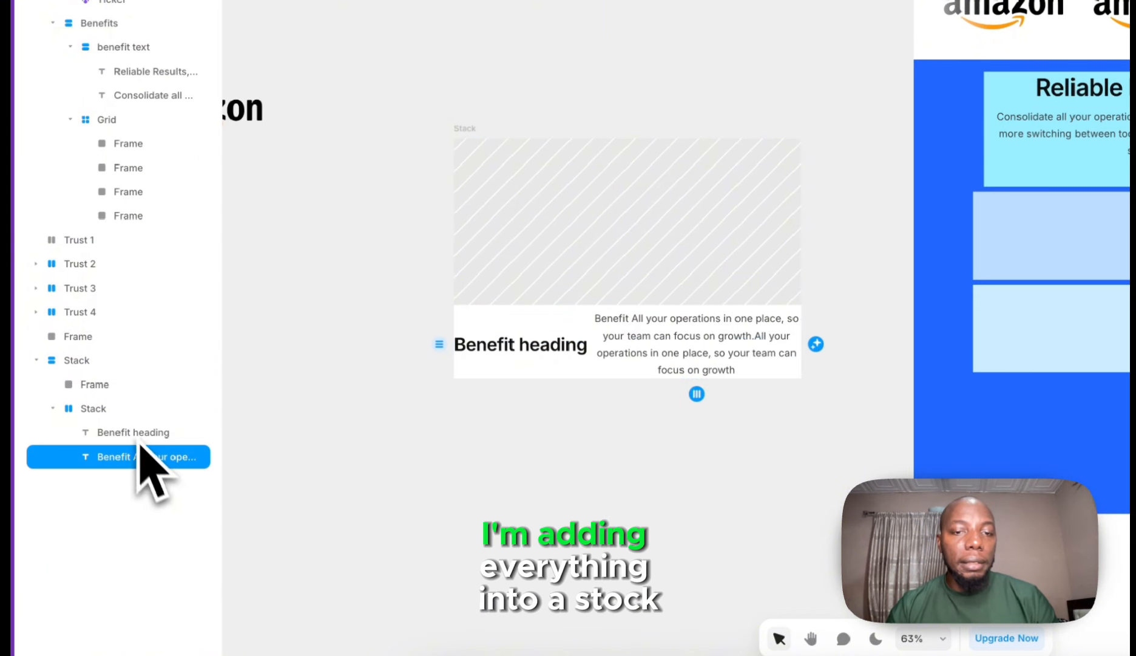
- Make the inner text stack's direction vertical and give it a padding of 24
click(125, 408)
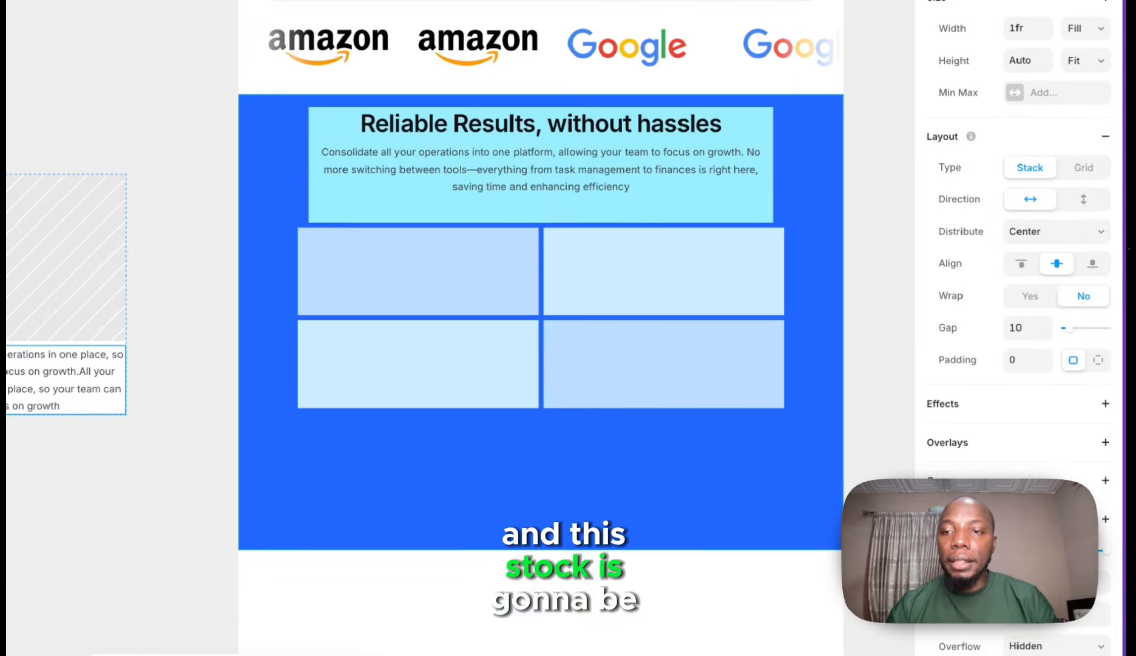
click(1085, 198)
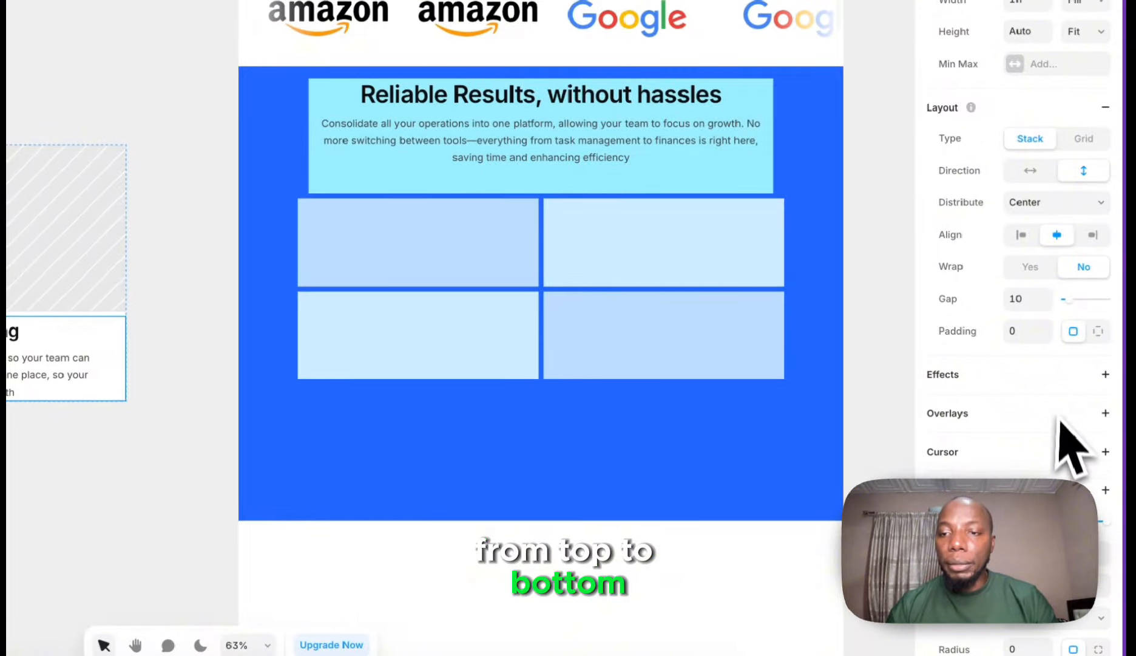
click(1021, 333)
text(1)
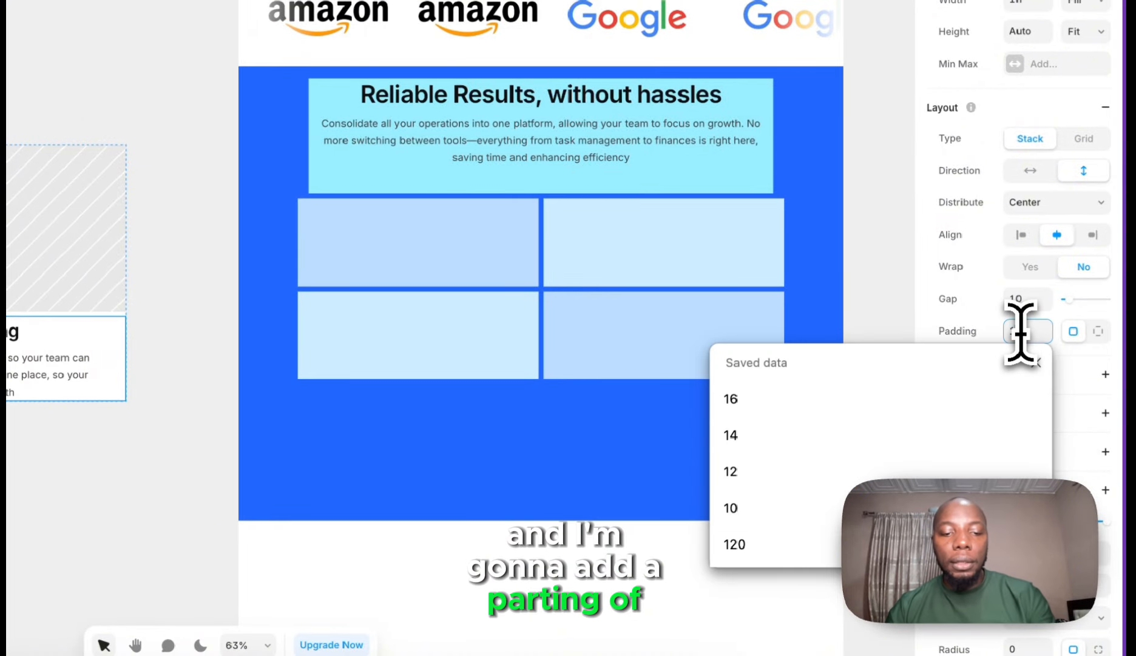
text(2)
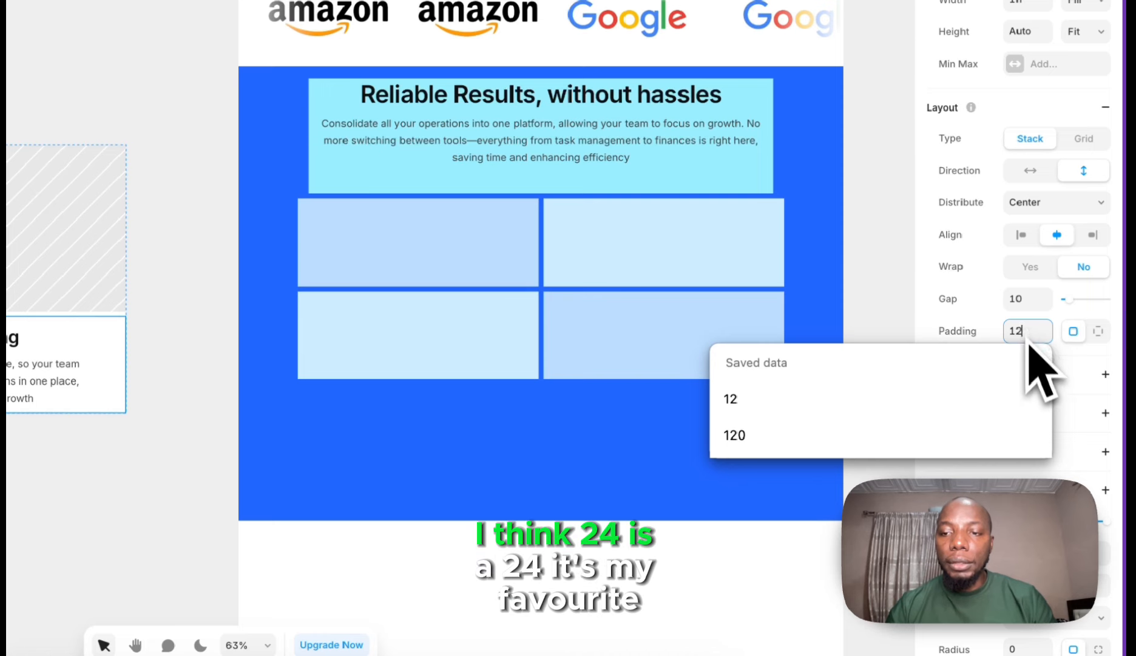
double_click(1028, 336)
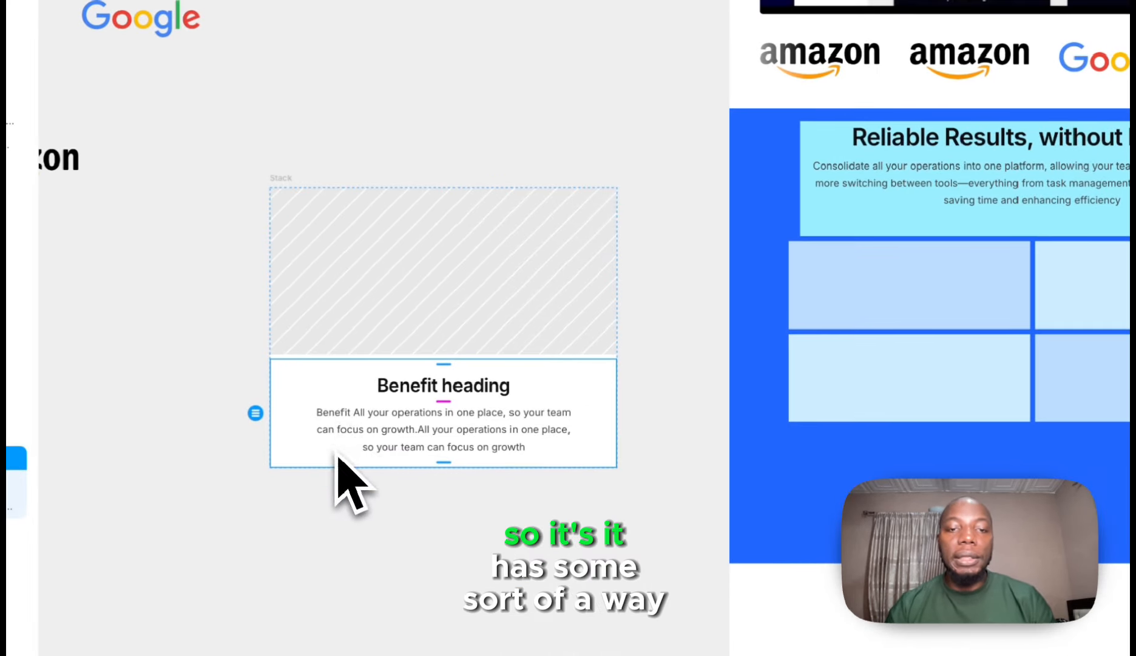
- Fill the card's image placeholder with an Unsplash photo of hands holding a camera
click(358, 295)
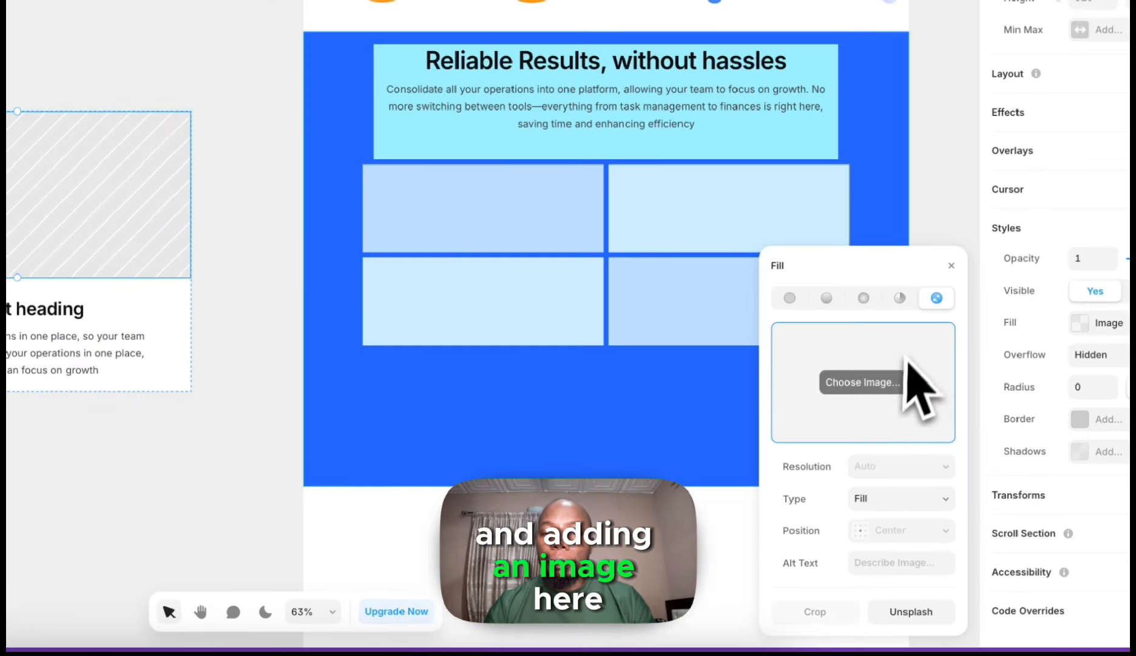
click(897, 612)
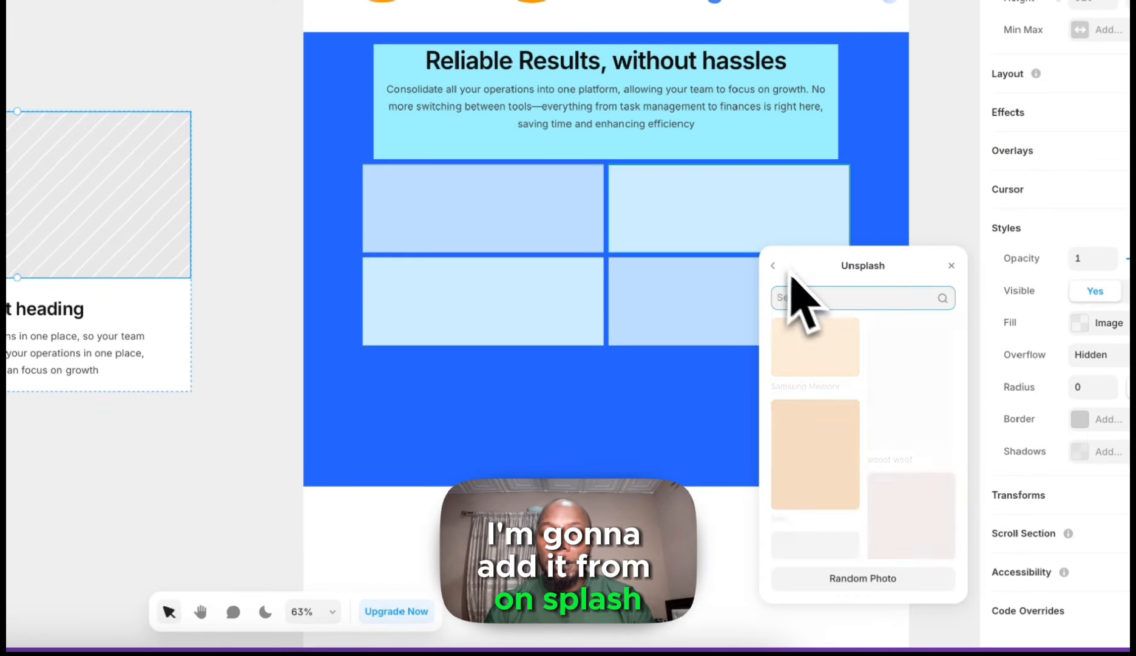
scroll(879, 455, down, 5)
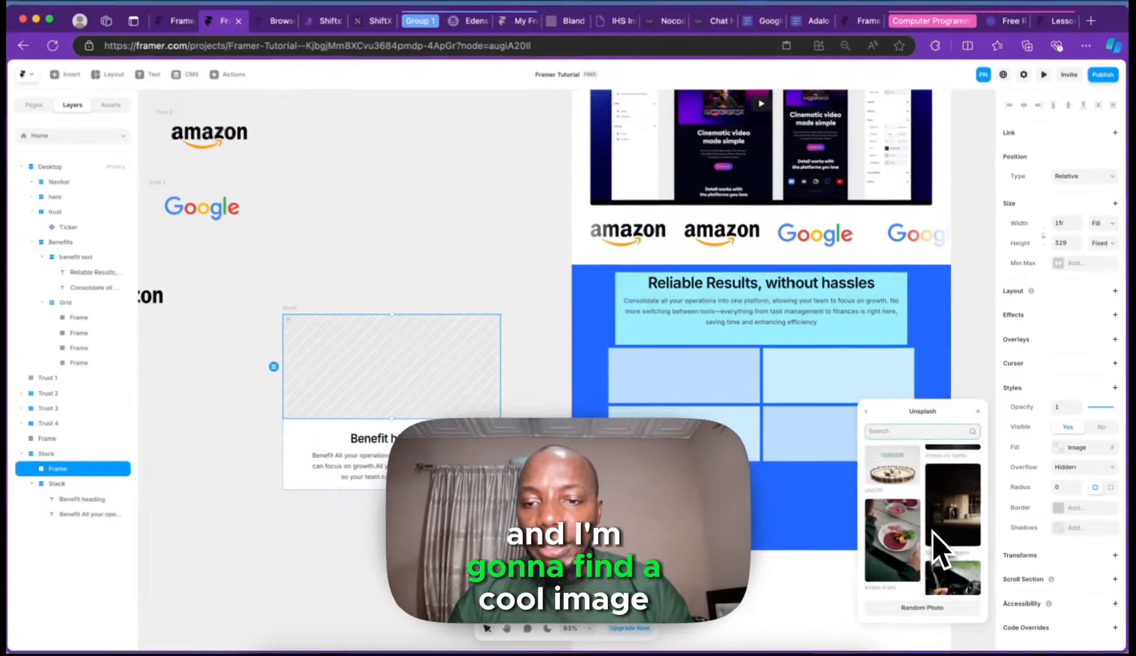
scroll(937, 542, down, 10)
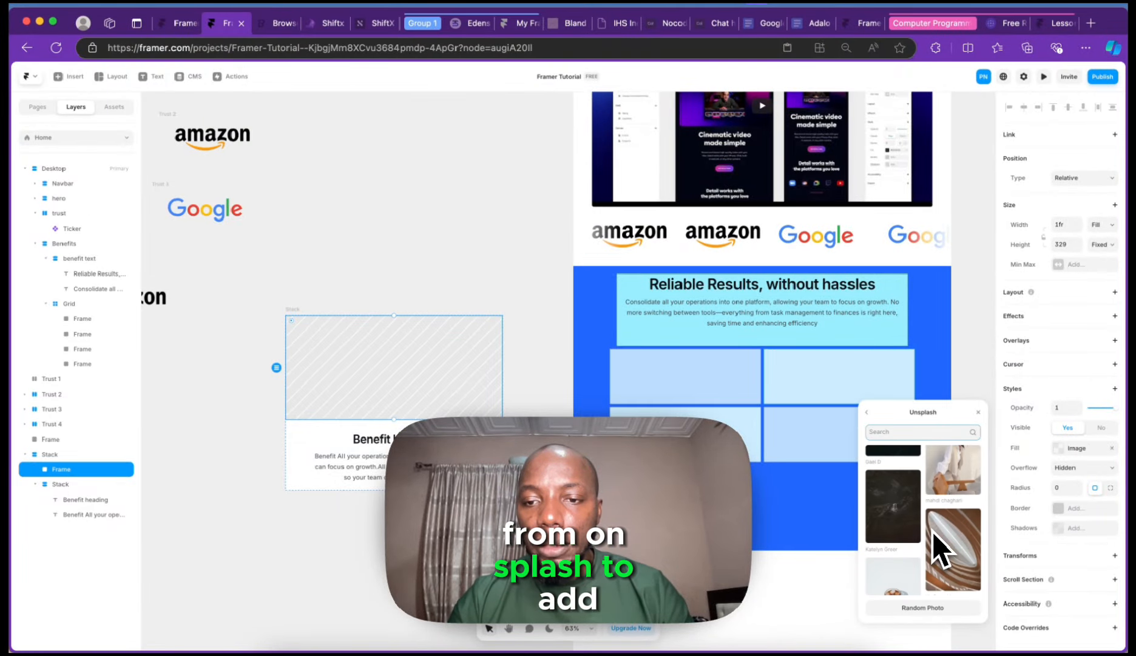
scroll(933, 533, down, 2)
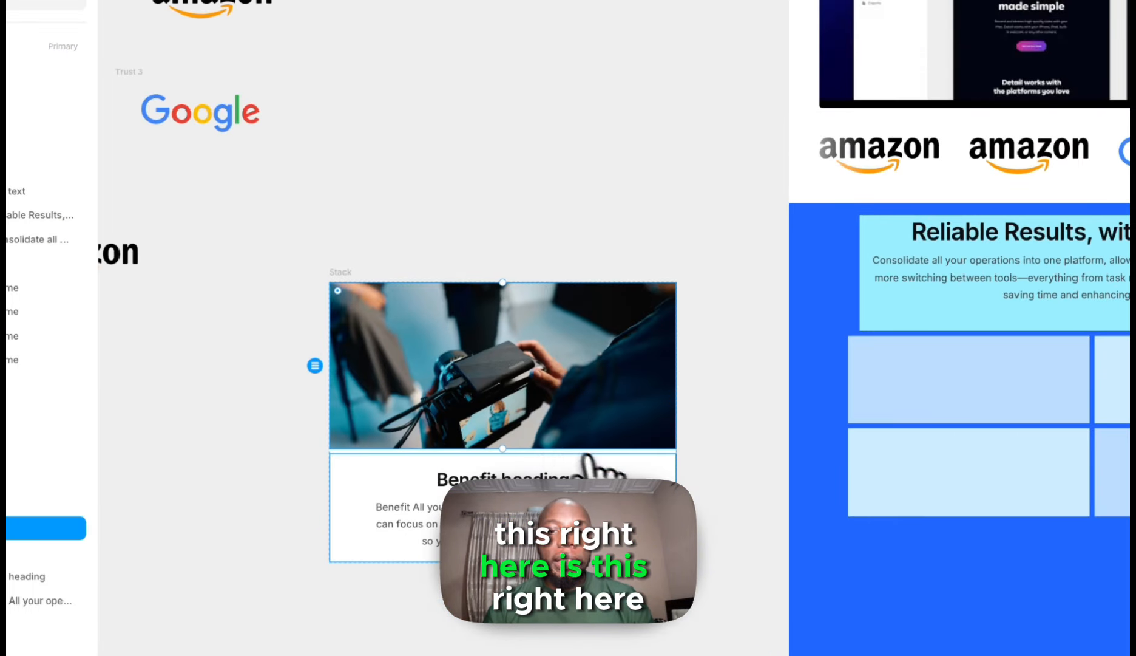
- Rename the outer card stack to benefitCard and collapse its layers
click(533, 253)
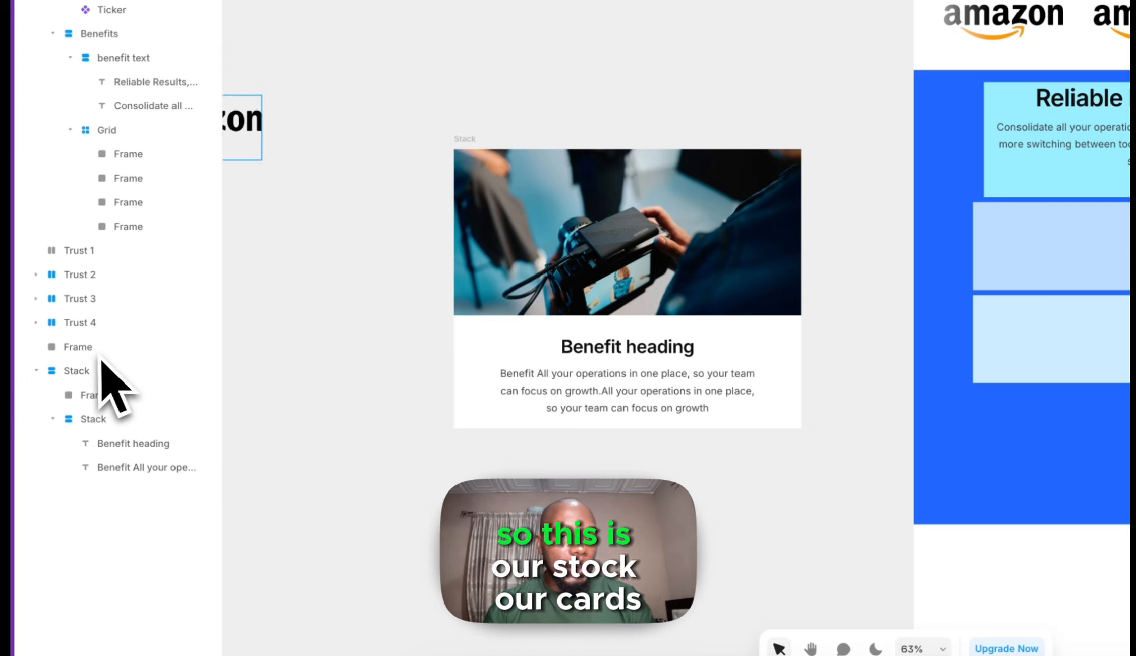
click(89, 371)
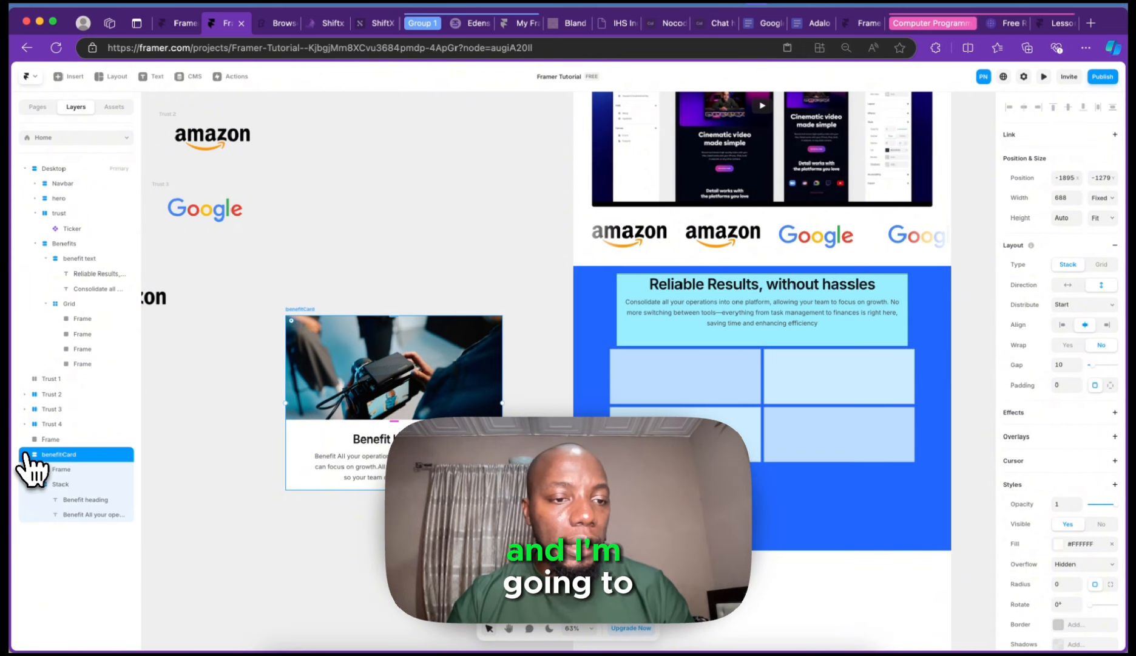
click(26, 454)
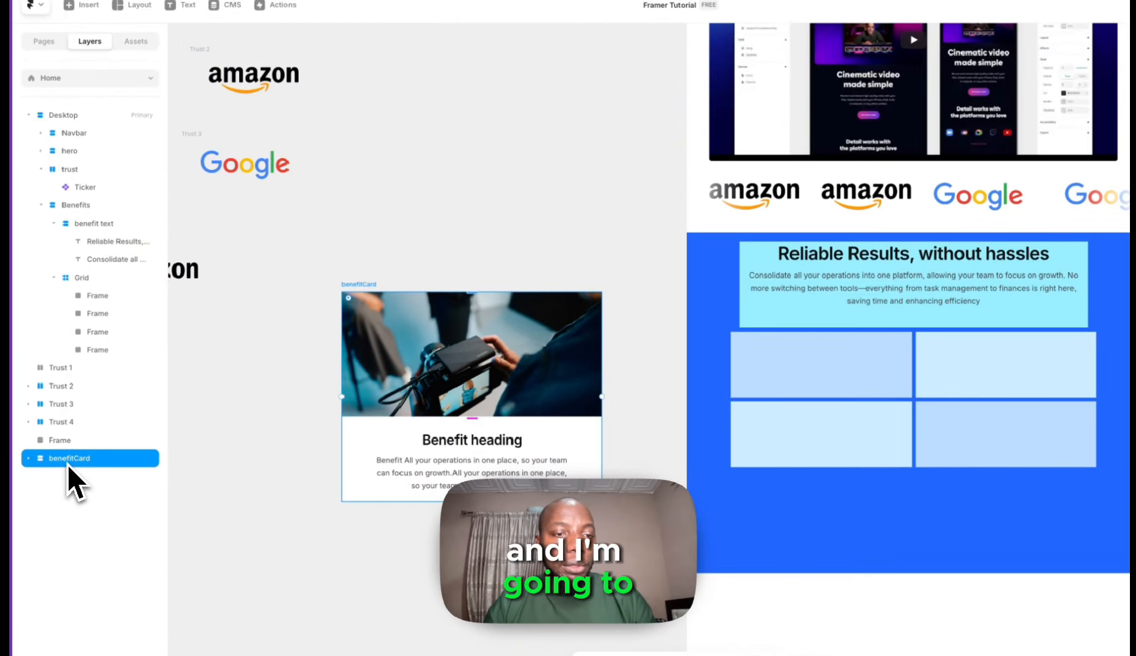
- Replace the four placeholder frames in the Benefits grid with the benefitCard stack
click(94, 300)
key(Delete)
key(Delete)
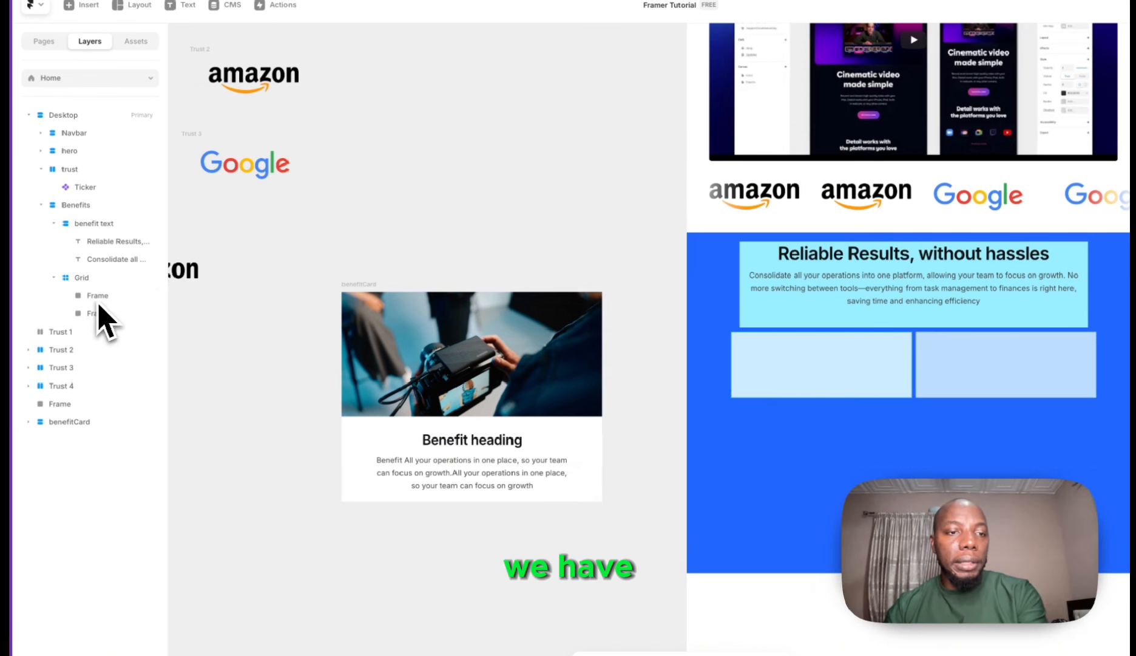
click(97, 301)
key(Delete)
click(96, 301)
key(Delete)
drag(87, 393, 114, 278)
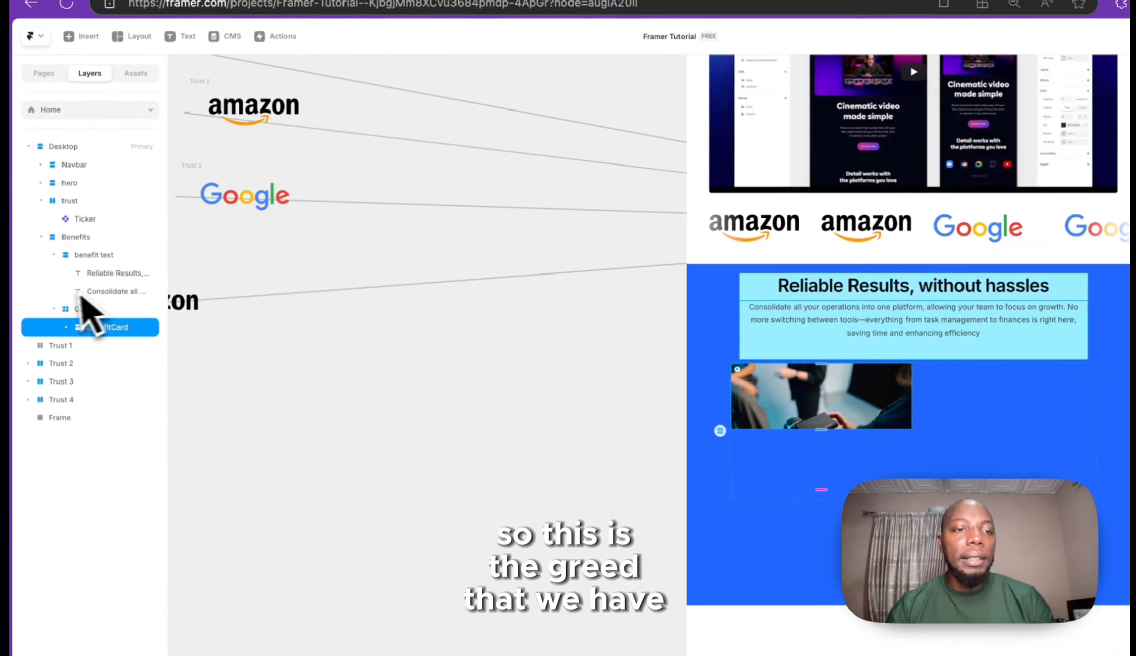
click(94, 273)
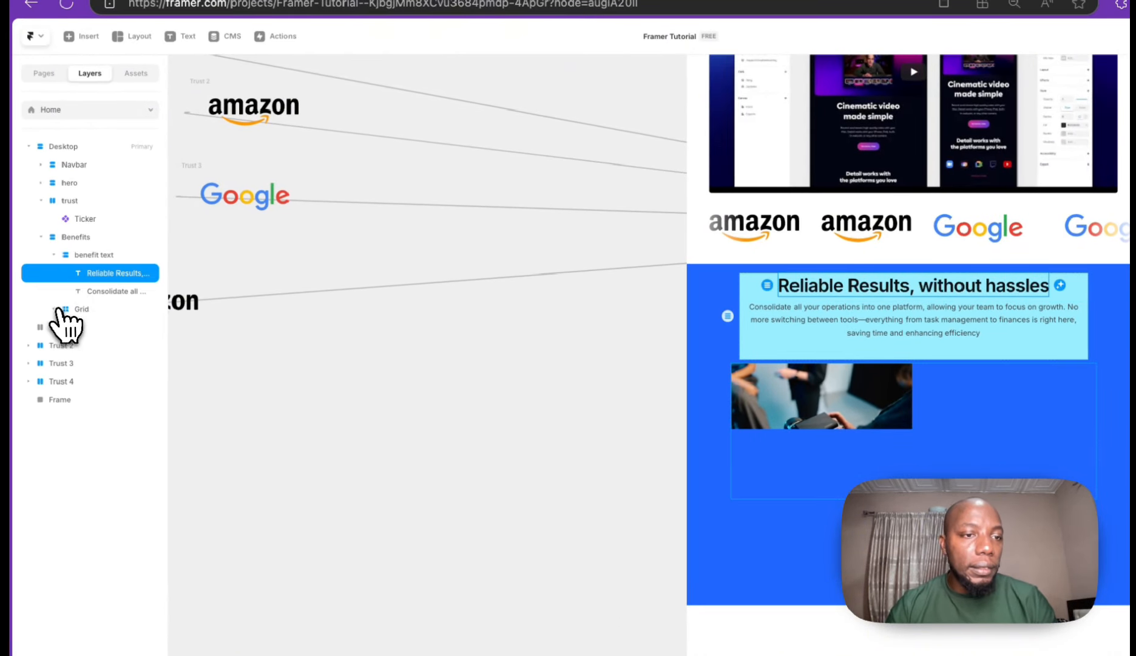
- Set the Benefits grid's height to Fit and its width to Fill
click(92, 255)
click(54, 254)
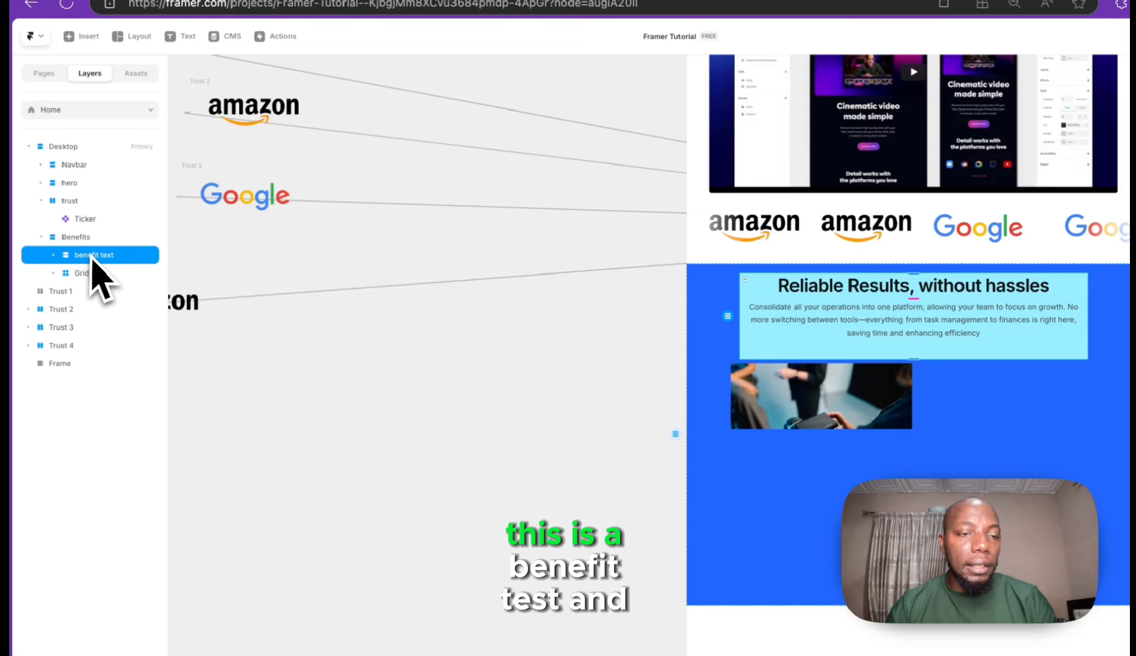
click(90, 288)
click(87, 276)
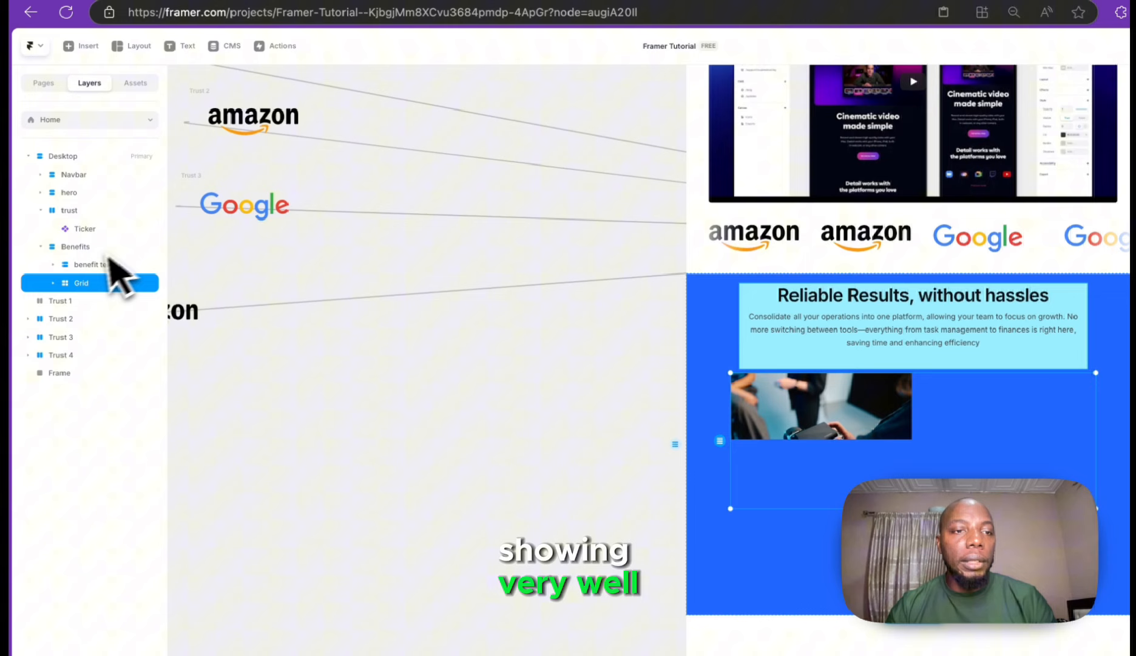
click(91, 248)
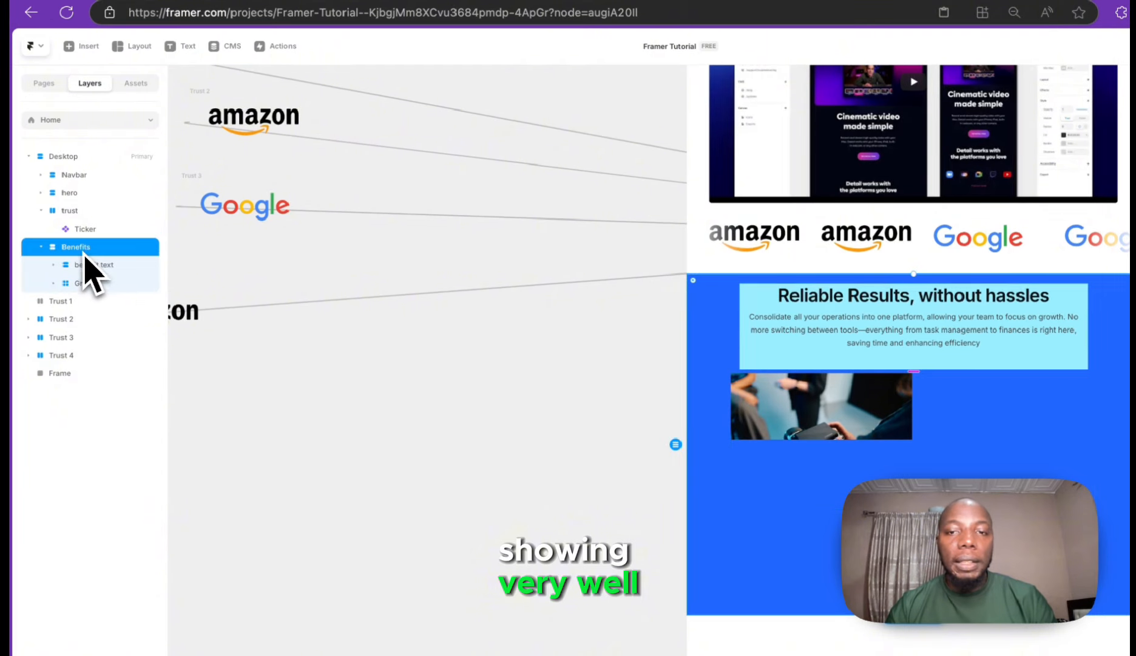
click(88, 283)
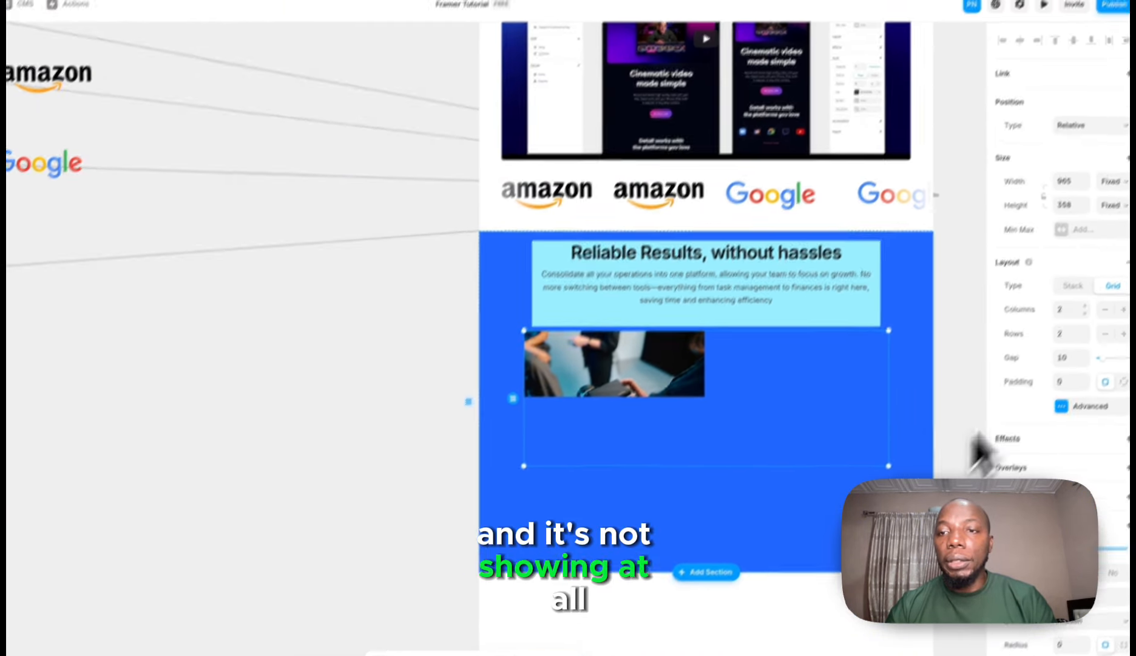
click(1098, 231)
click(1093, 291)
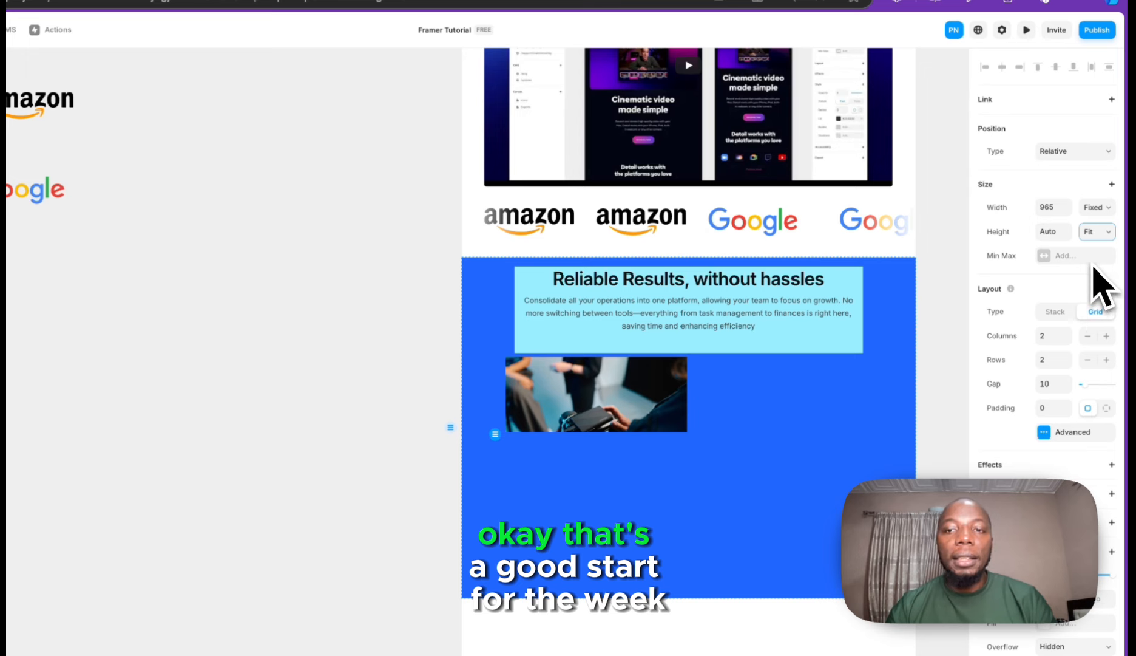
click(1096, 207)
click(1094, 254)
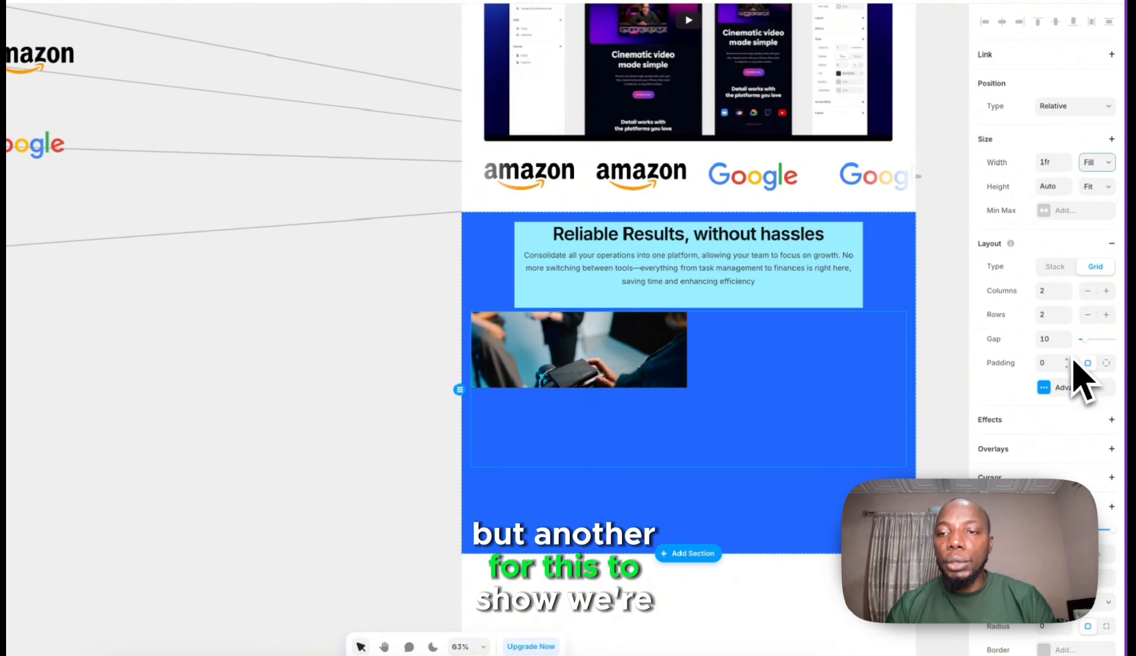
- In the grid's advanced layout, set the column width to 200 Min and the row height to Fit Content
click(1068, 387)
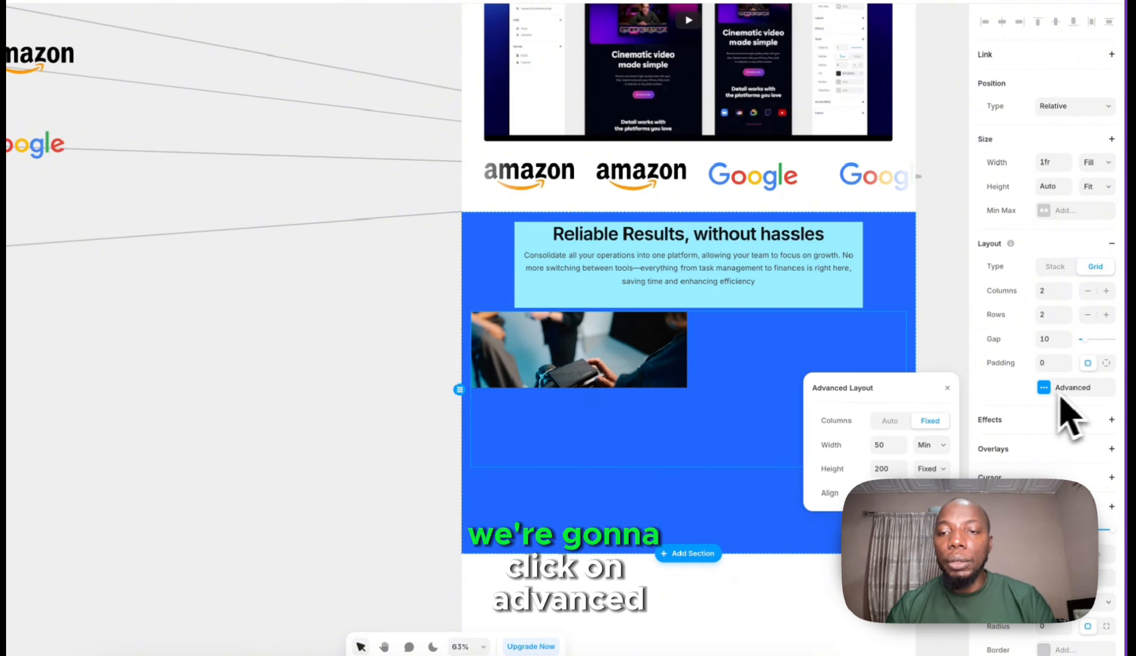
click(891, 445)
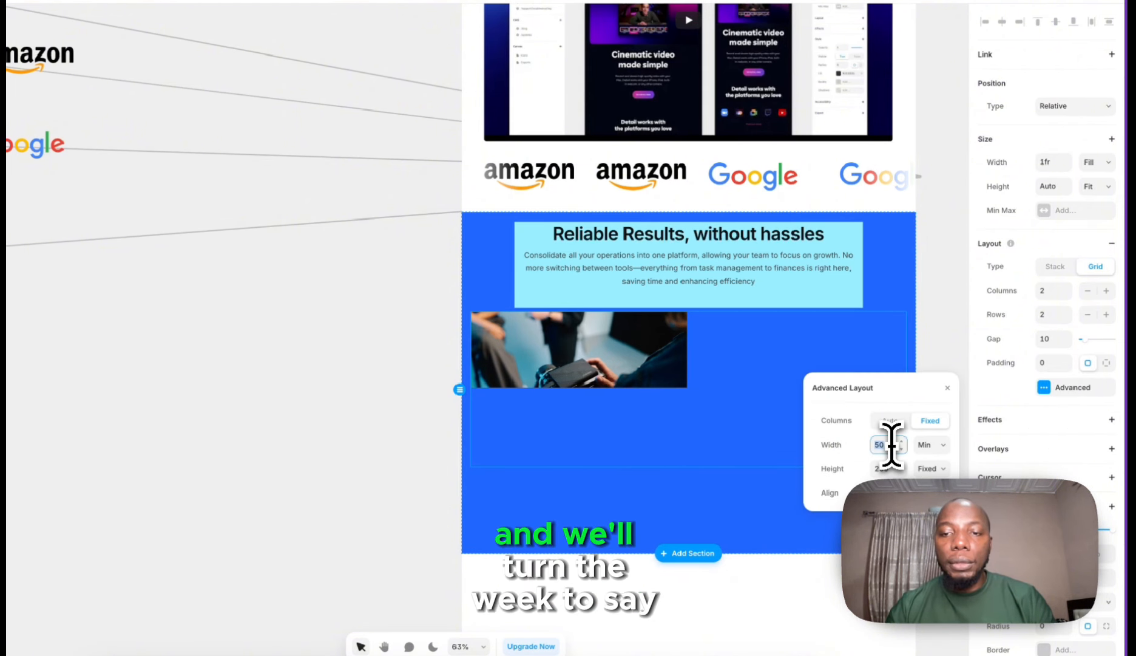
text(200)
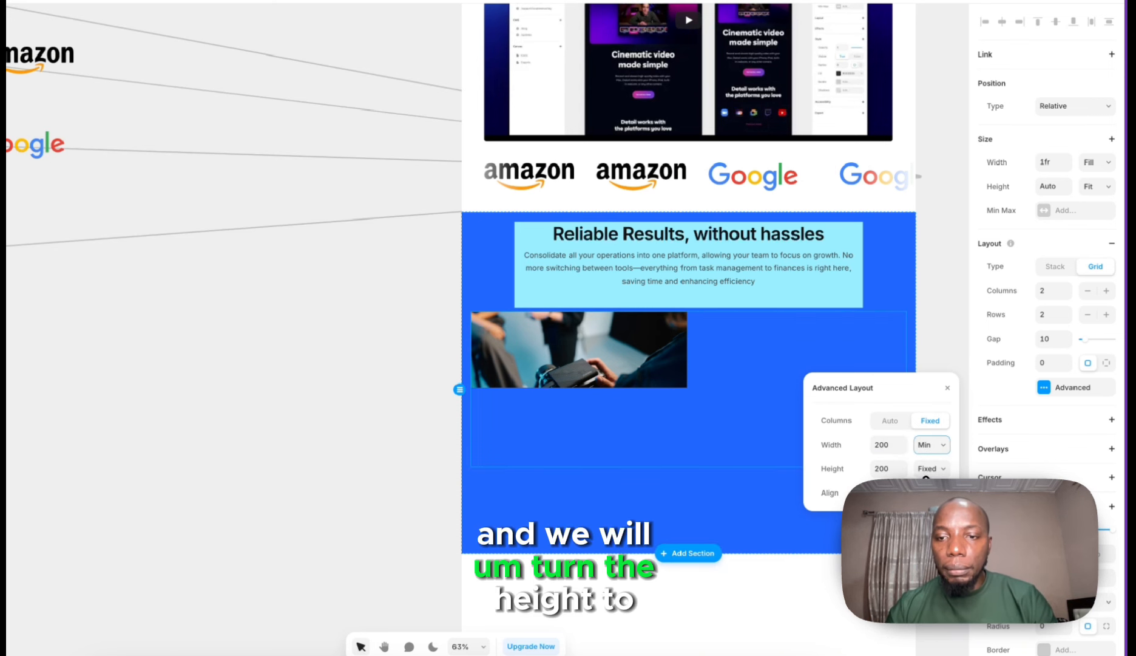
click(945, 484)
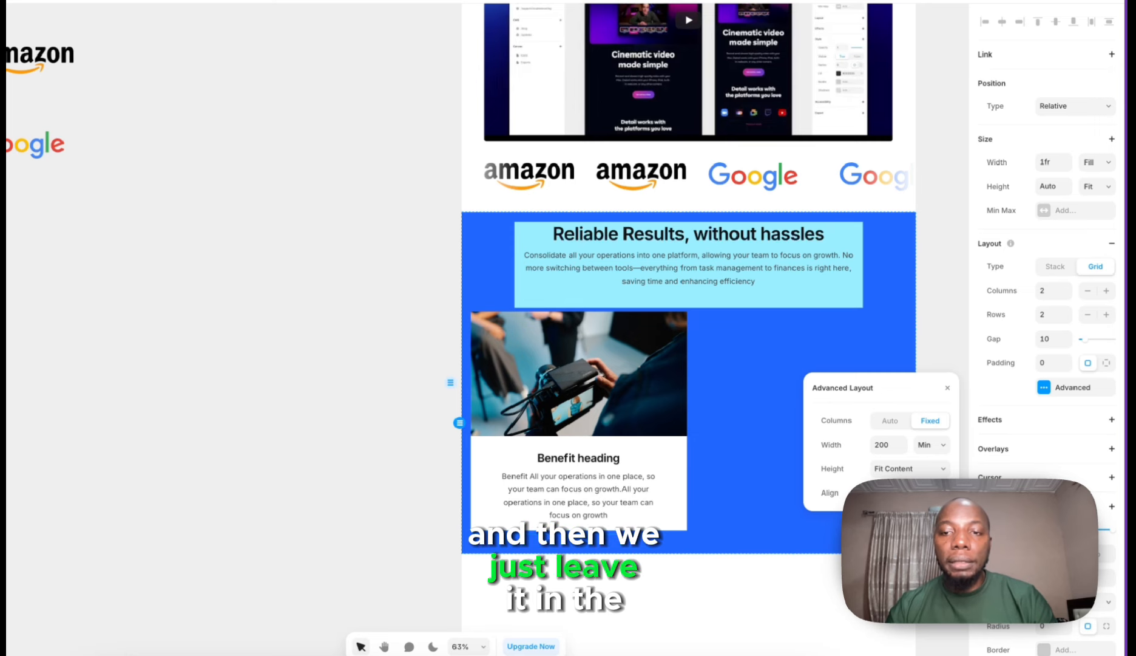
click(910, 341)
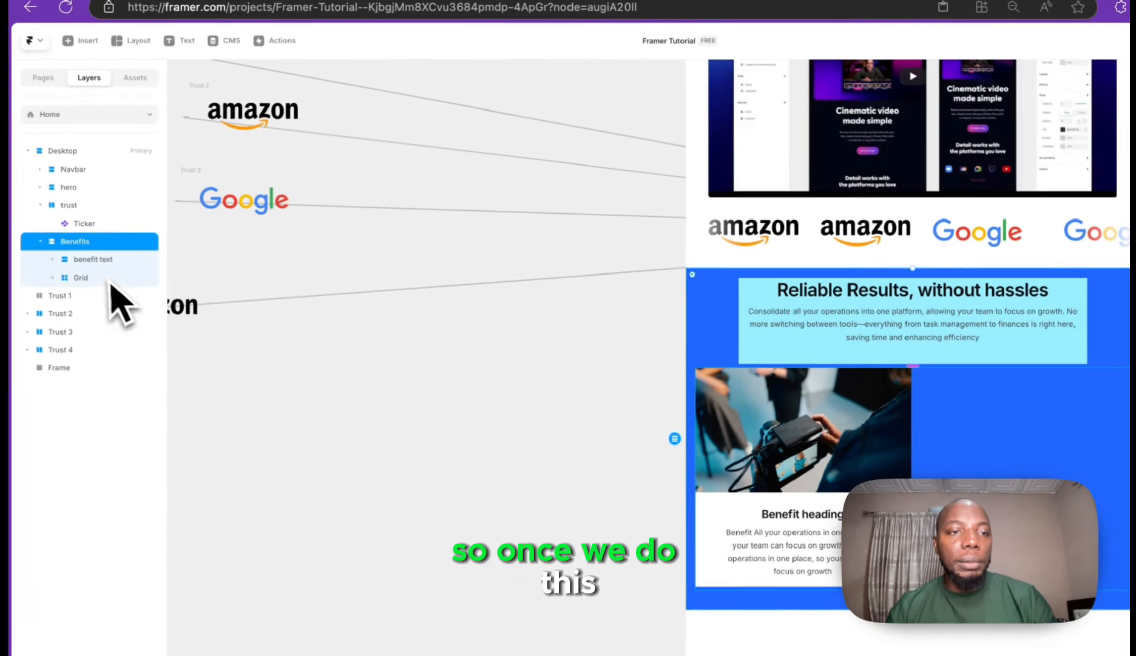
- Duplicate the benefitCard inside the grid three times to fill the 2 by 2 layout
click(109, 279)
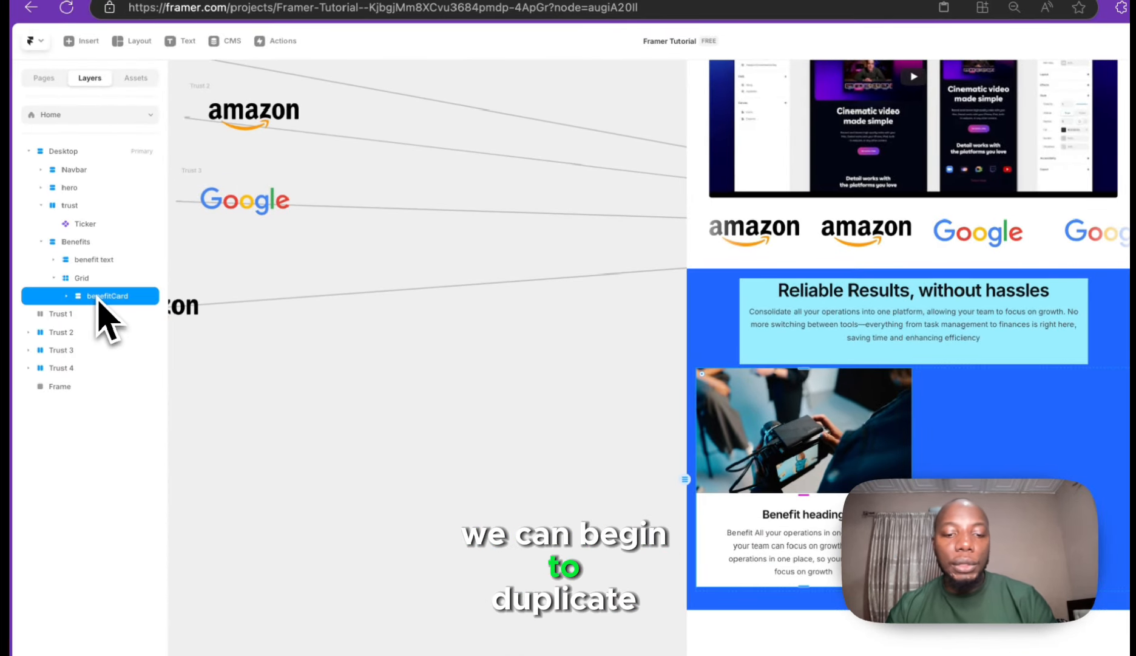
key(ctrl+d)
key(ctrl+d)
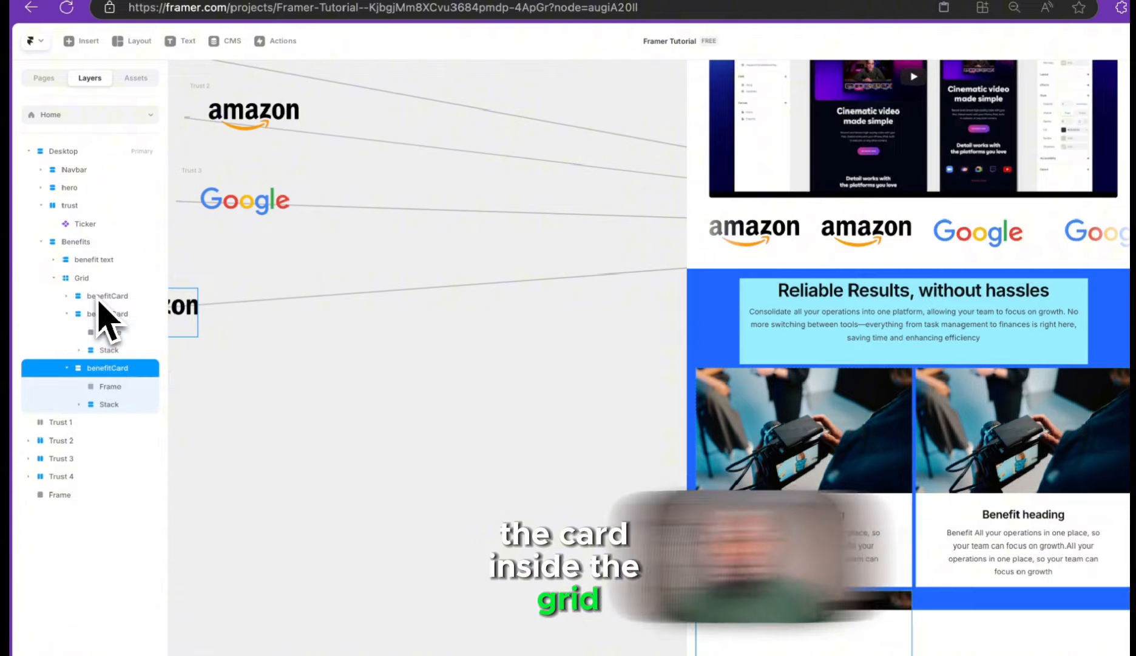
key(ctrl+d)
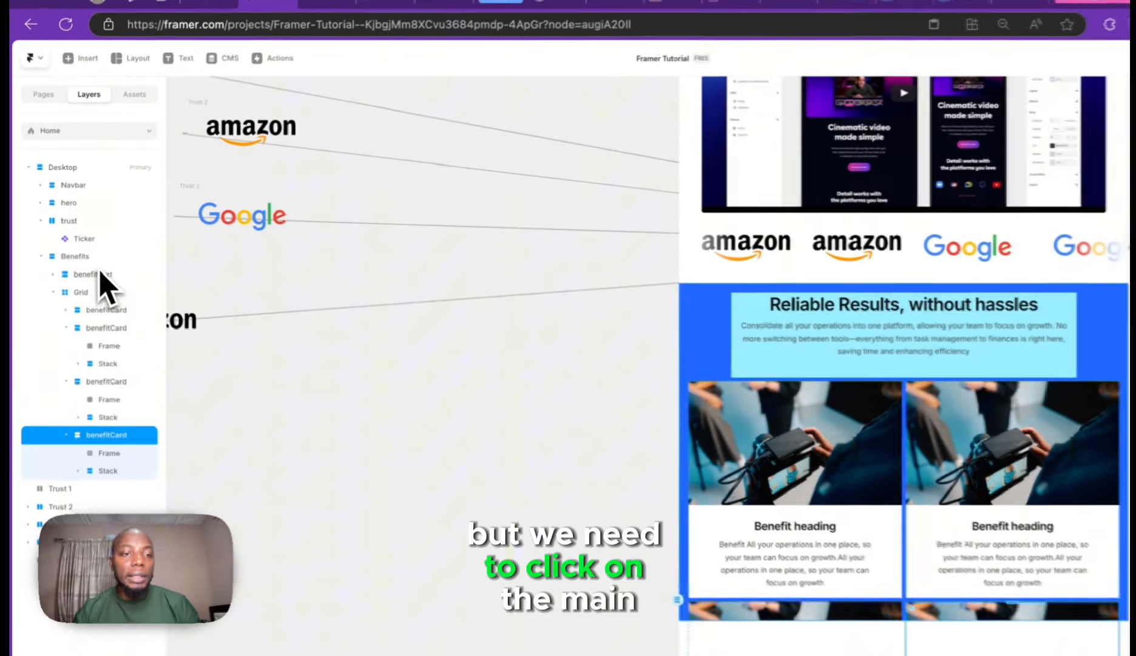
- Set the Benefits section's height to Fit so it wraps around all four cards
click(91, 257)
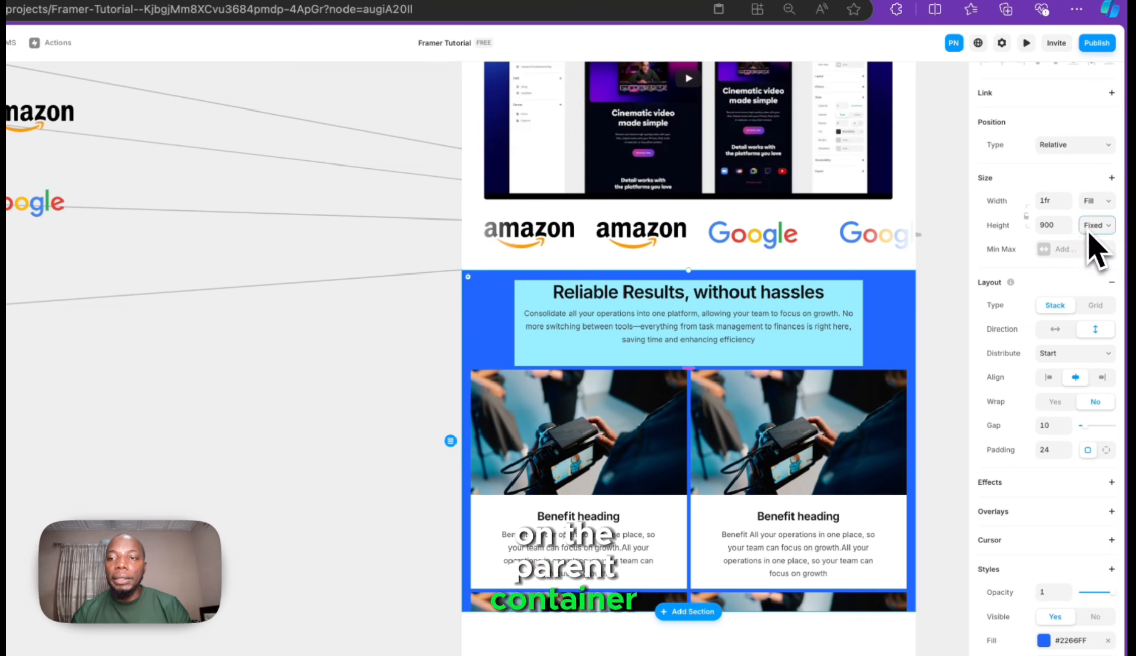
click(1097, 225)
click(1114, 278)
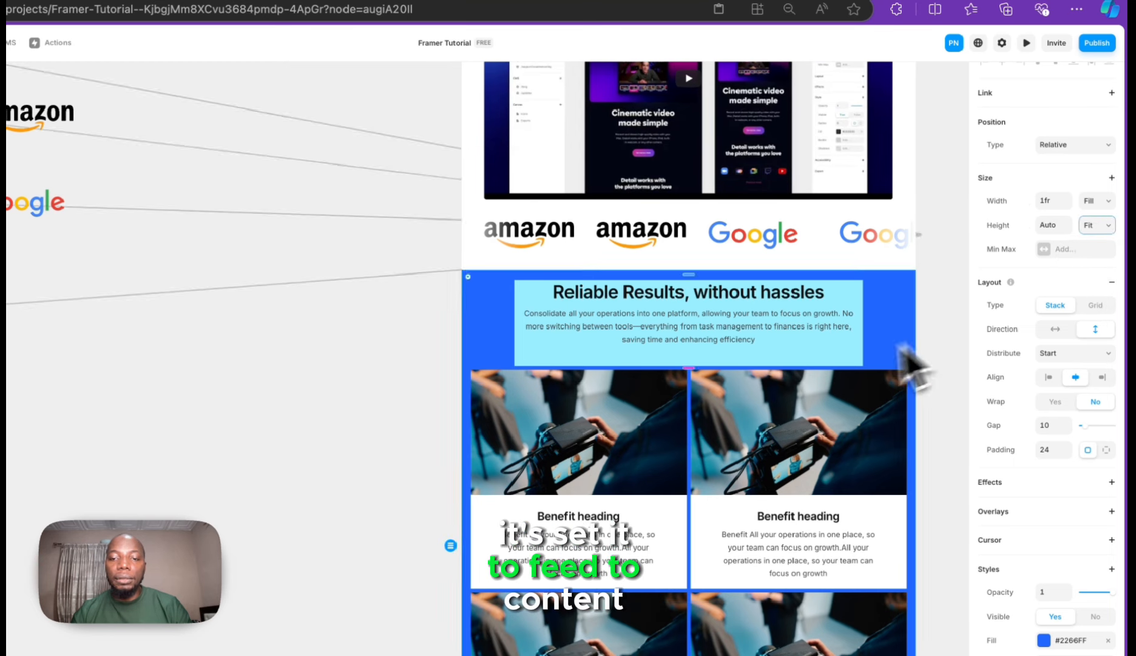
scroll(847, 382, down, 6)
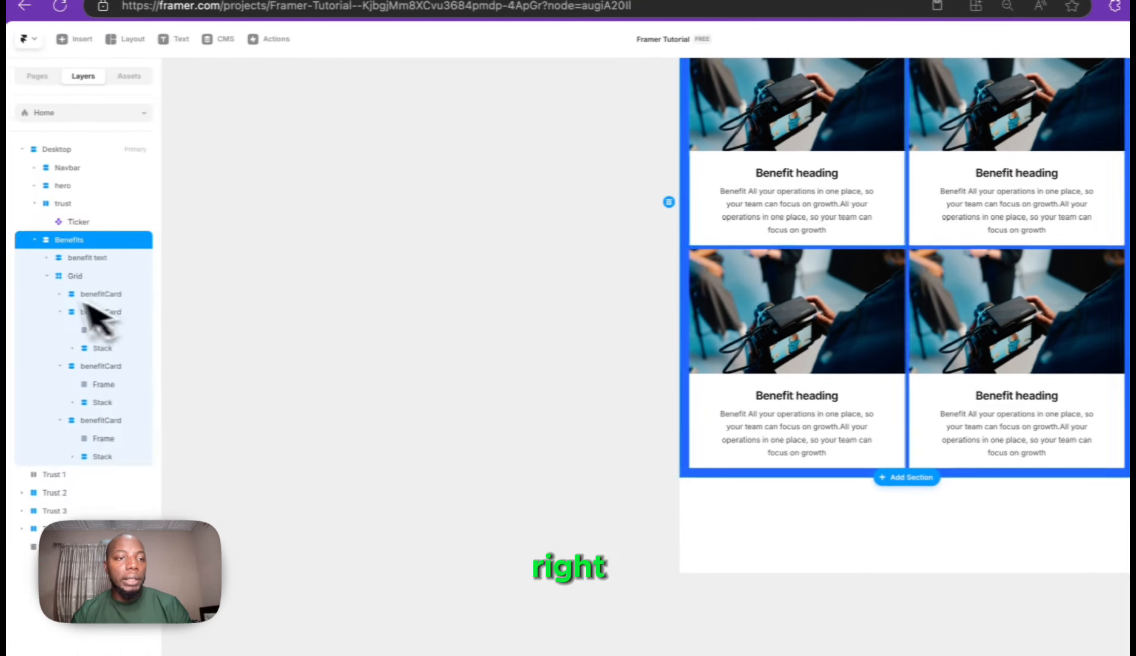
- Set the gap between the cards in the Benefits grid to 24
click(106, 277)
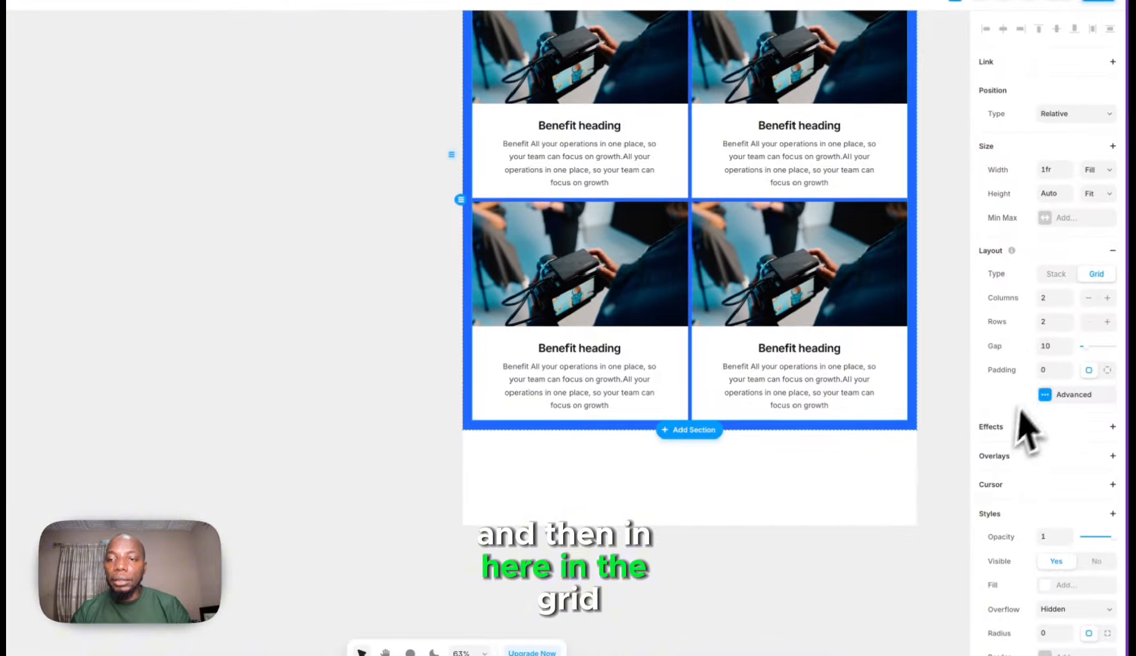
click(1048, 346)
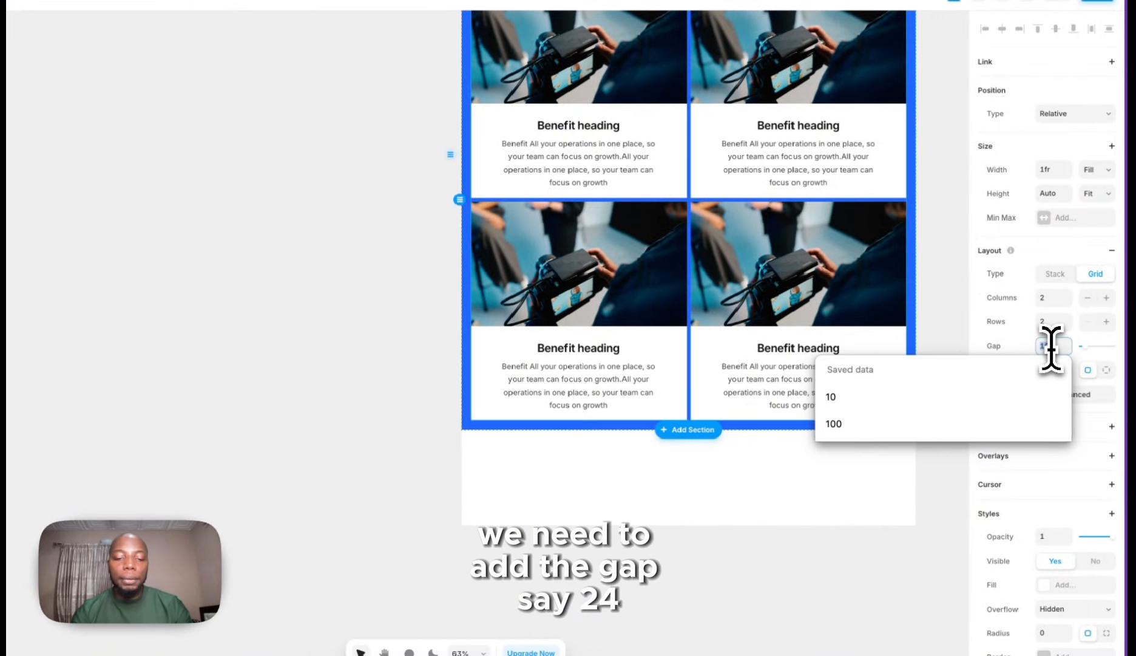
text(24)
key(Return)
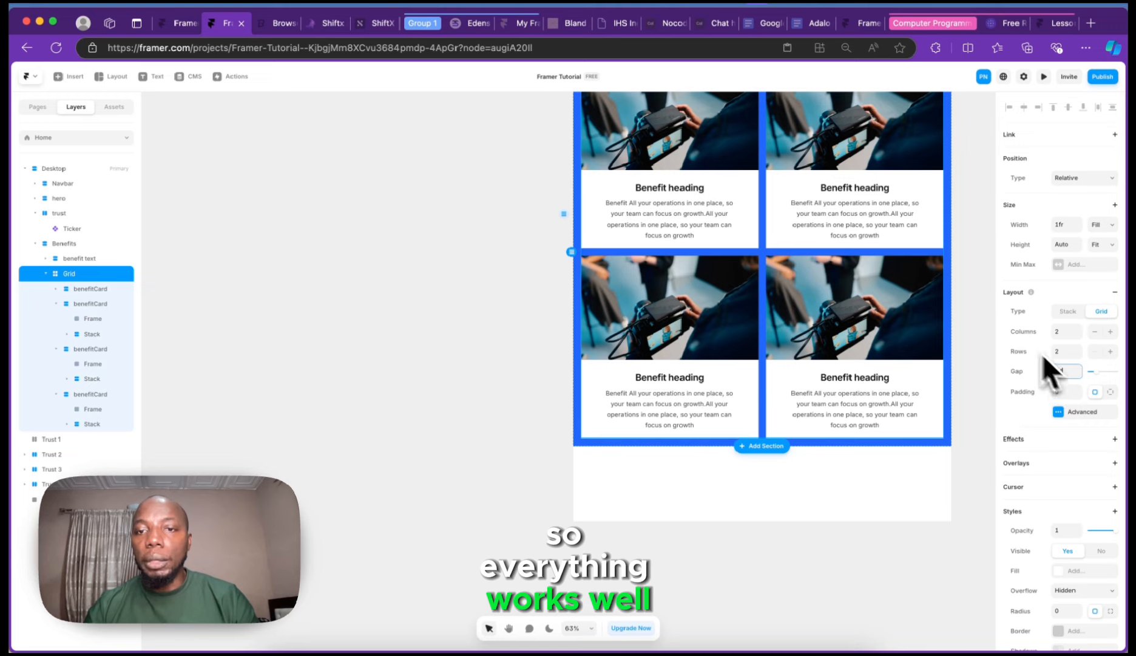
- Set the Benefits section stack's gap to 24
scroll(753, 297, up, 2)
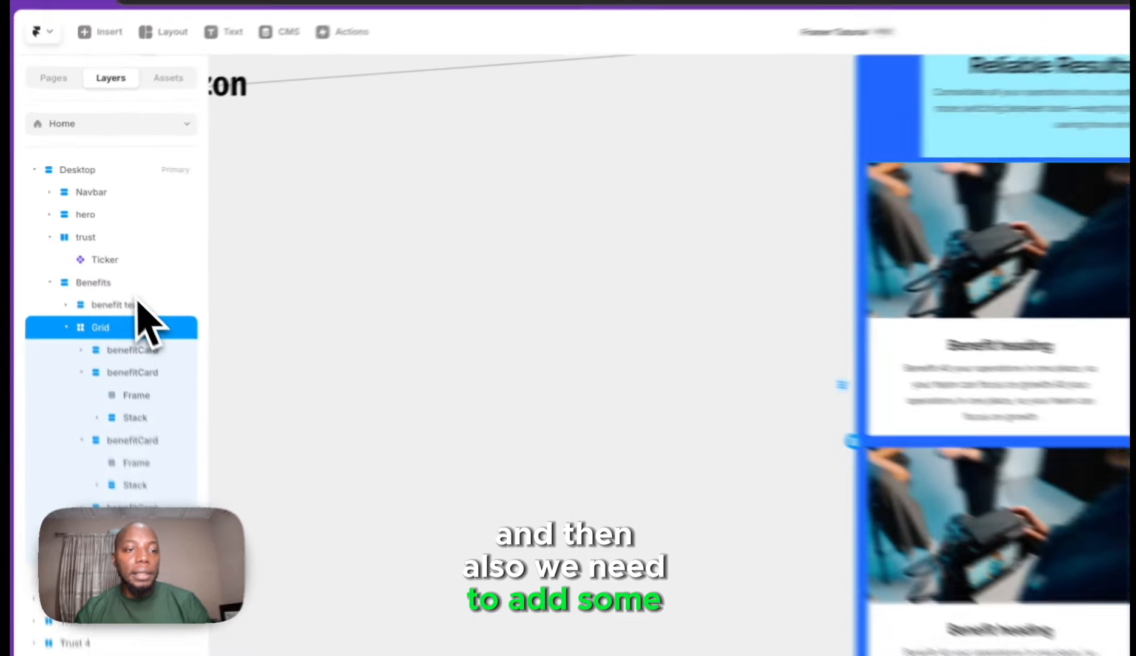
click(117, 245)
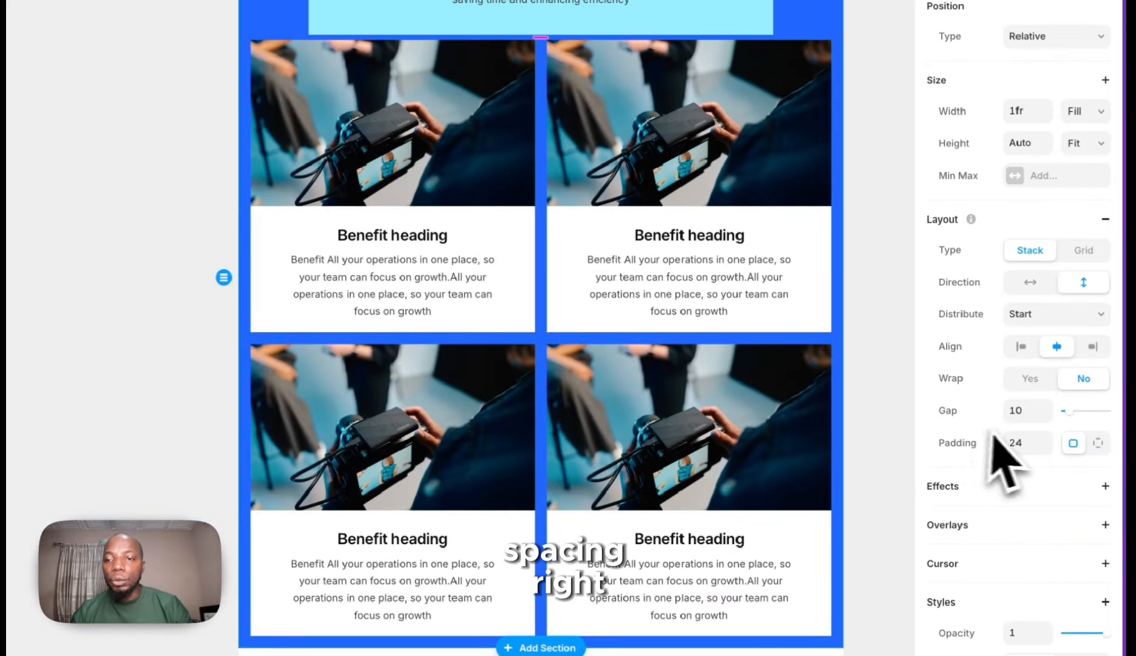
click(1022, 410)
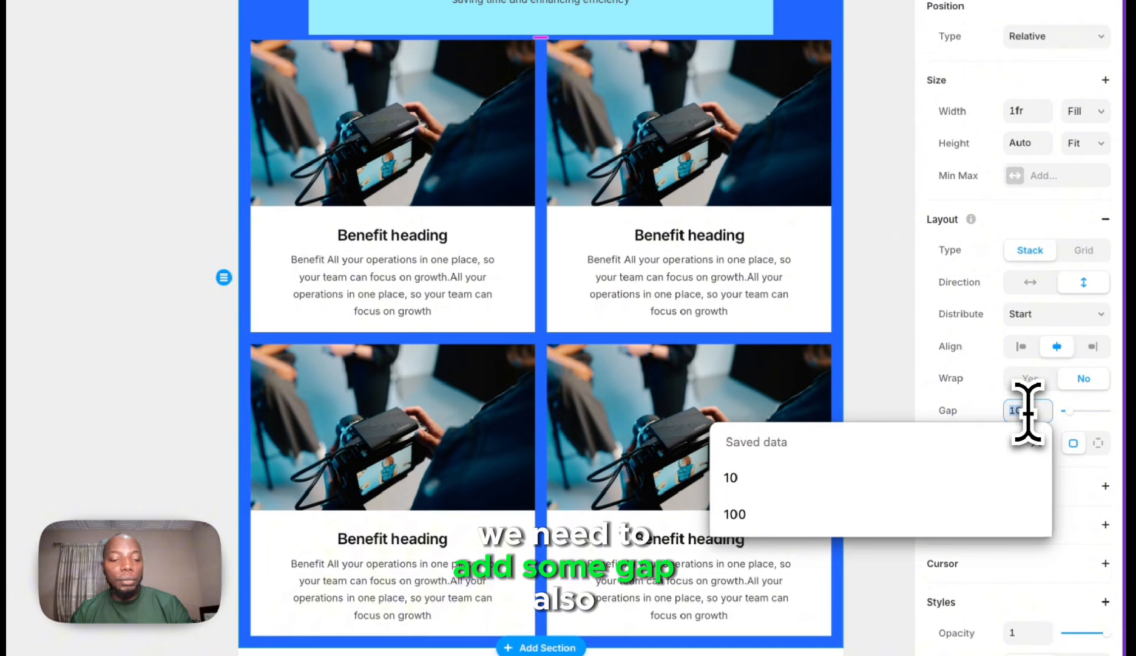
text(24)
key(Return)
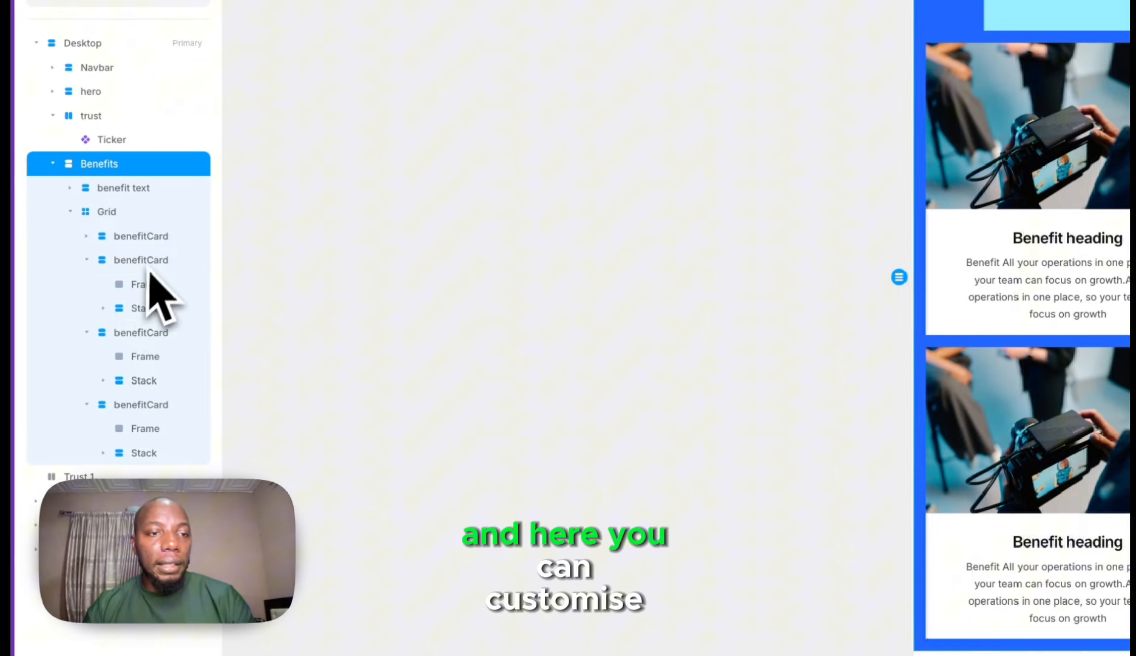
- Collapse the second and third benefitCard layers and select the first benefitCard
click(18, 249)
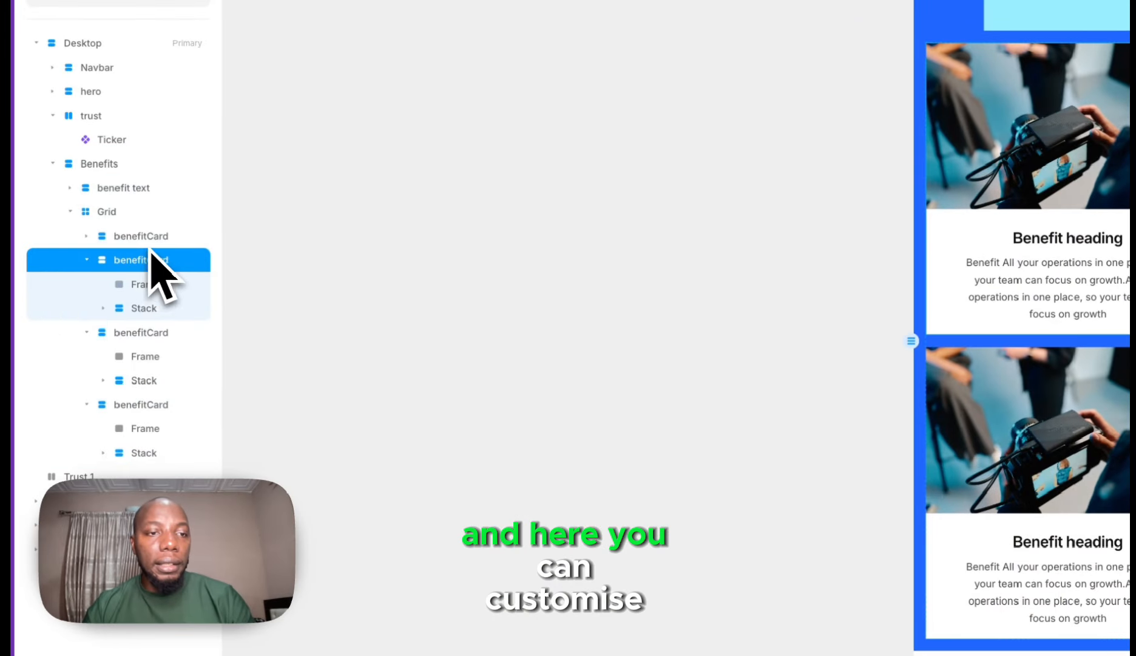
click(17, 226)
click(86, 260)
click(86, 284)
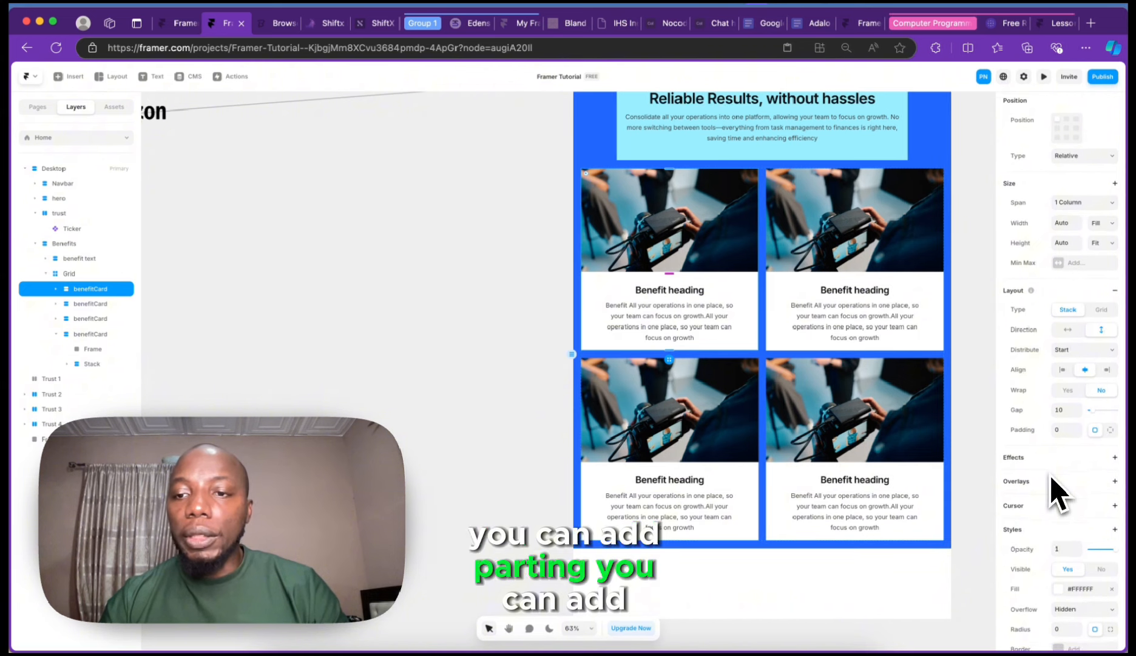
- Add an outside box shadow of 0, 1, 2 to the first benefitCard and round its corners with a radius
scroll(1065, 467, down, 1)
scroll(1073, 458, down, 3)
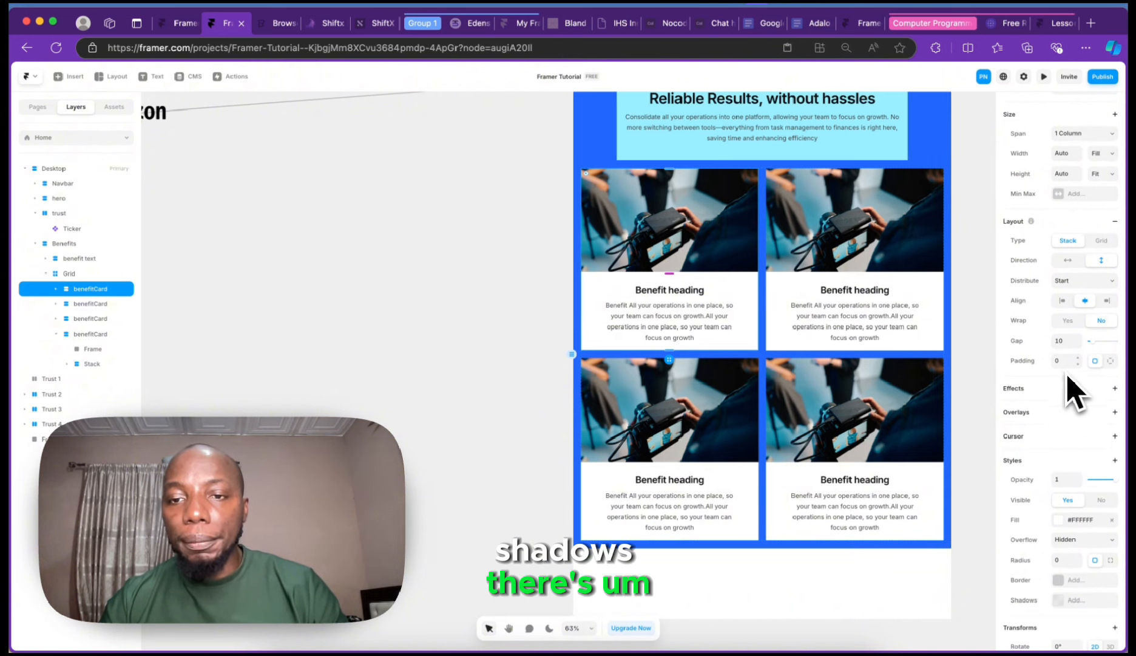
scroll(1067, 372, down, 4)
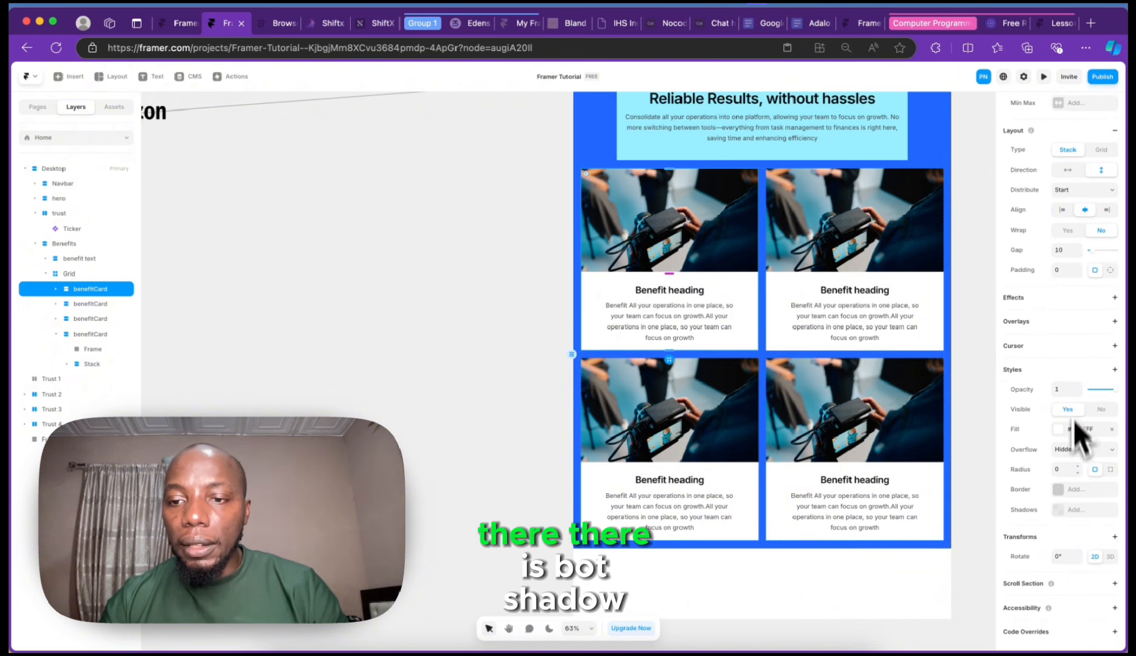
click(1070, 509)
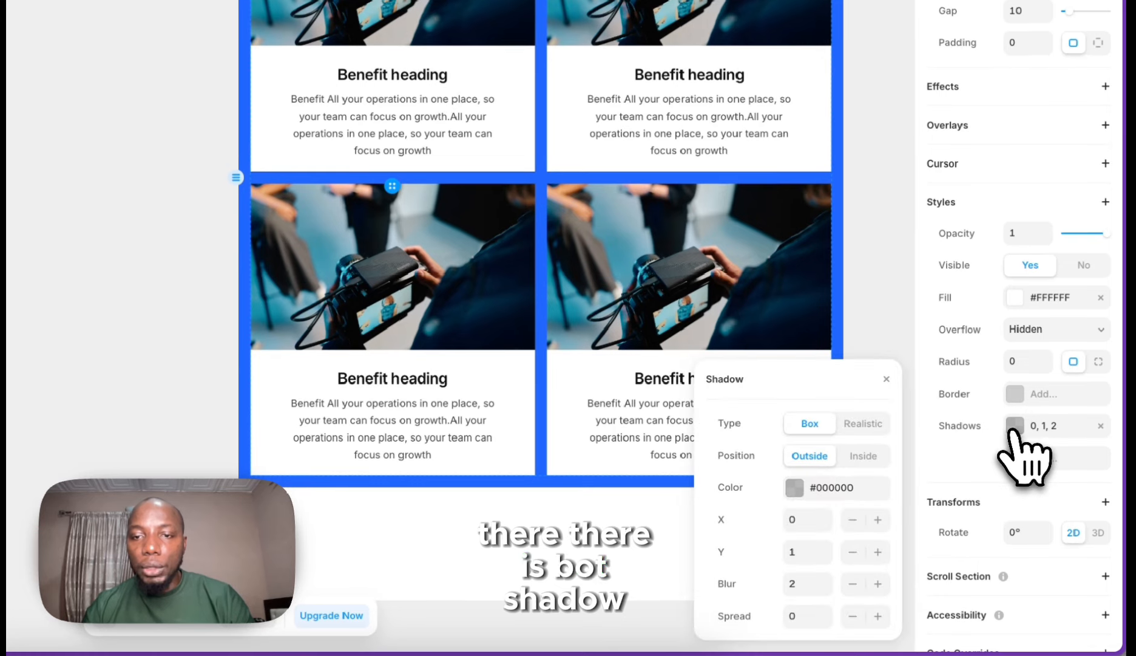
click(1015, 428)
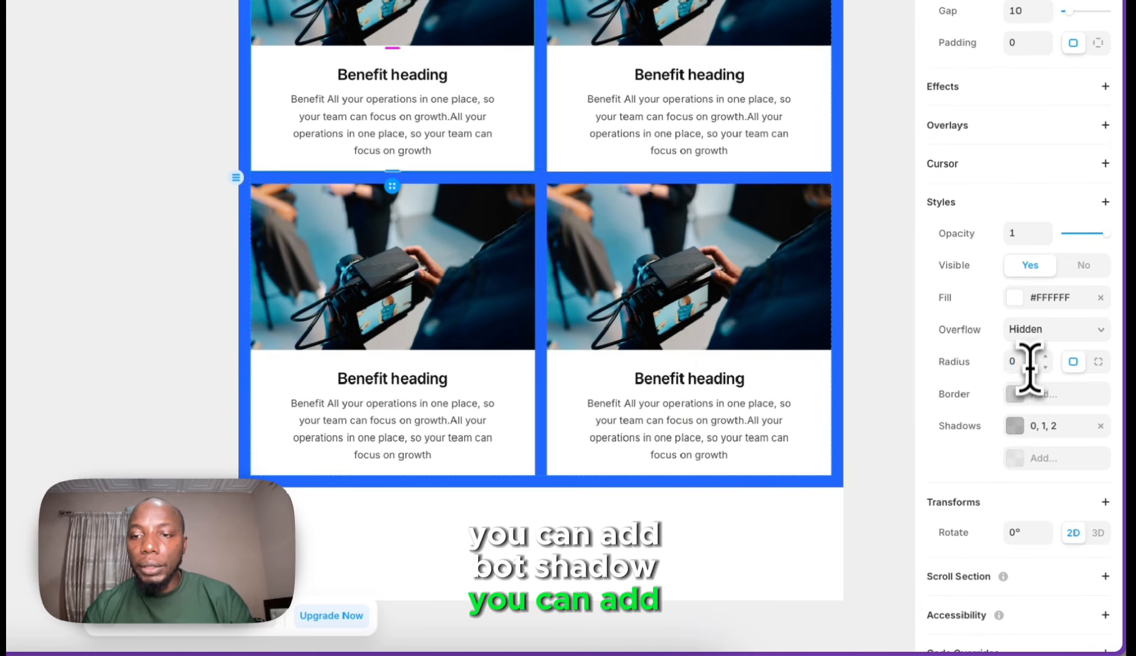
text(6)
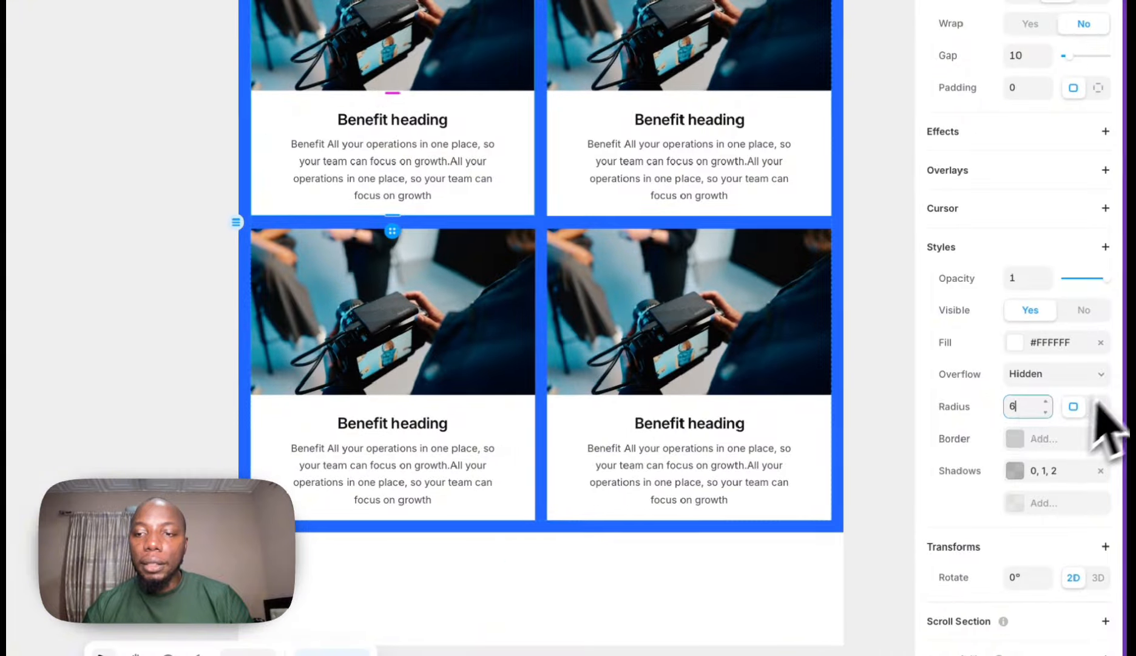
text(2)
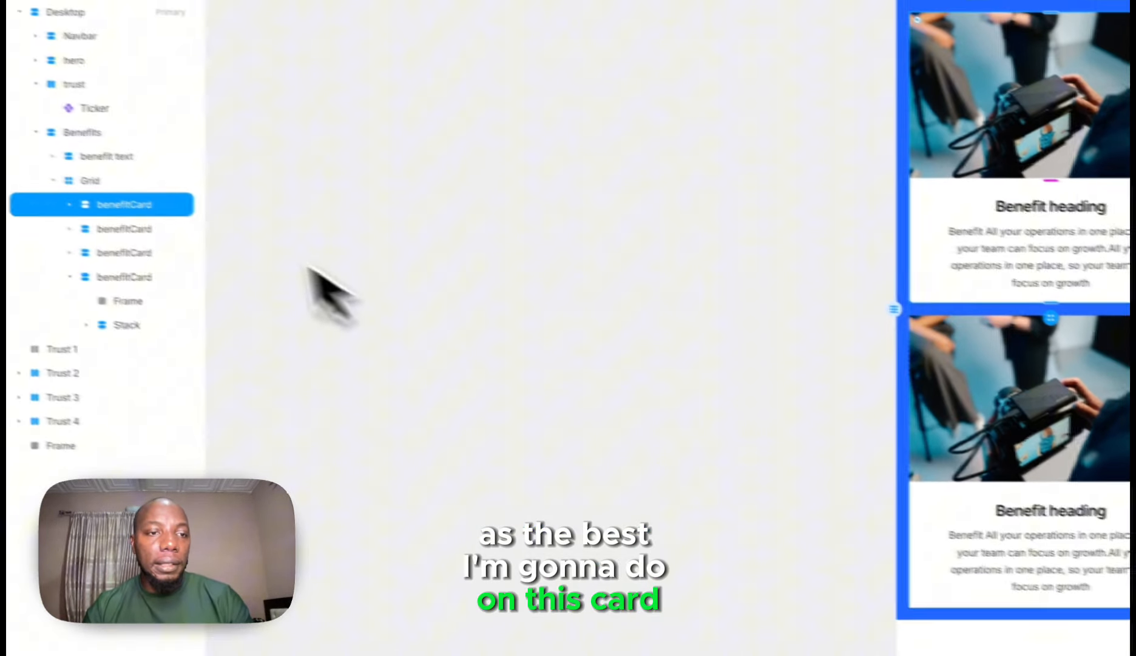
- Set the second benefitCard's corner radius to 12
click(168, 232)
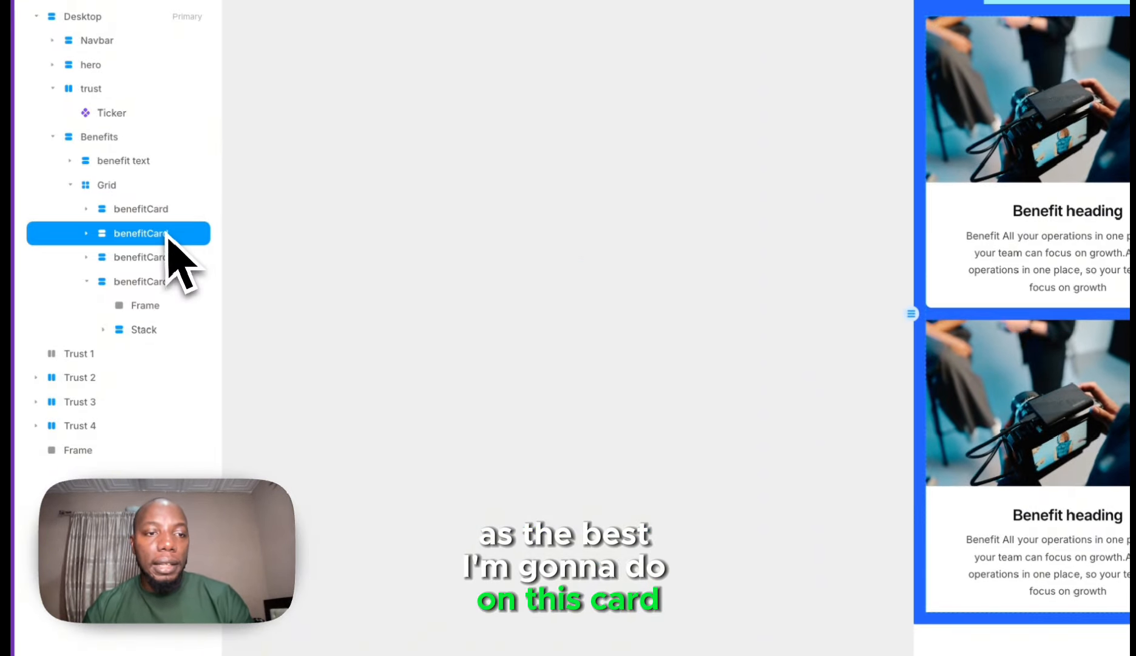
scroll(1032, 424, down, 5)
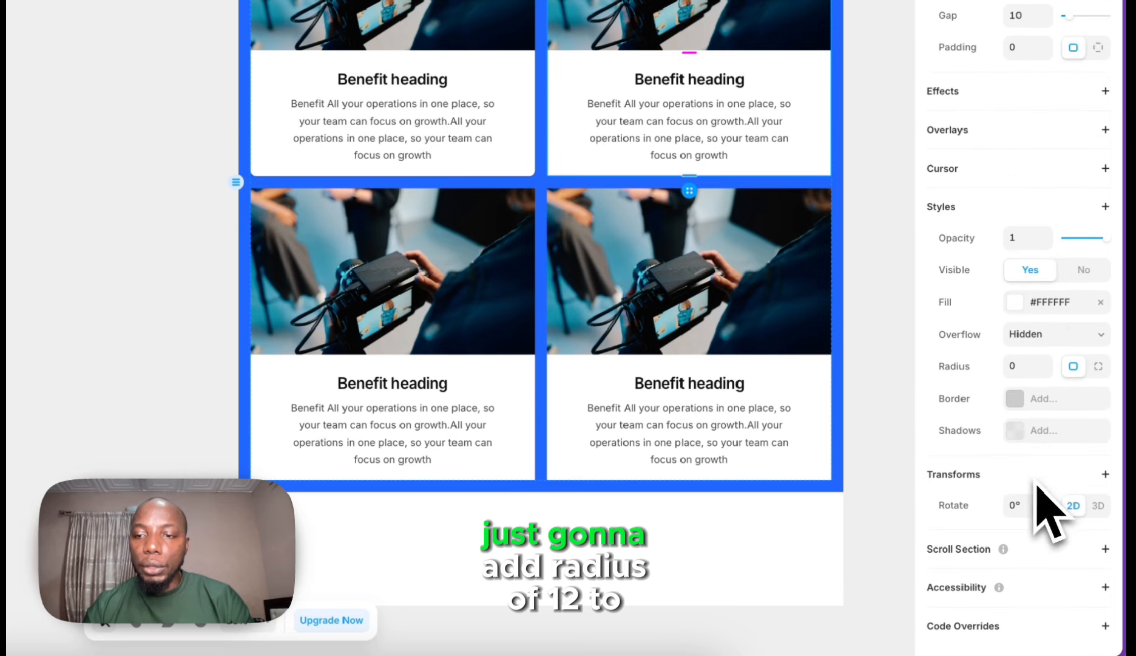
click(1026, 366)
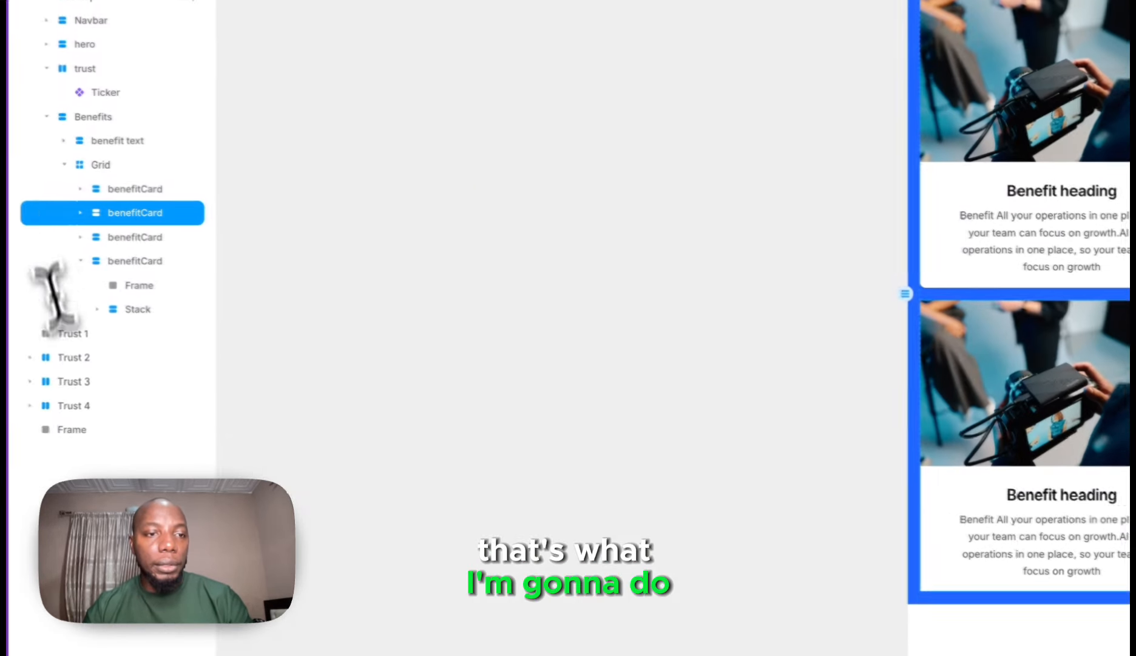
- Round the corners of the fourth and third benefitCards to match the other cards
click(121, 262)
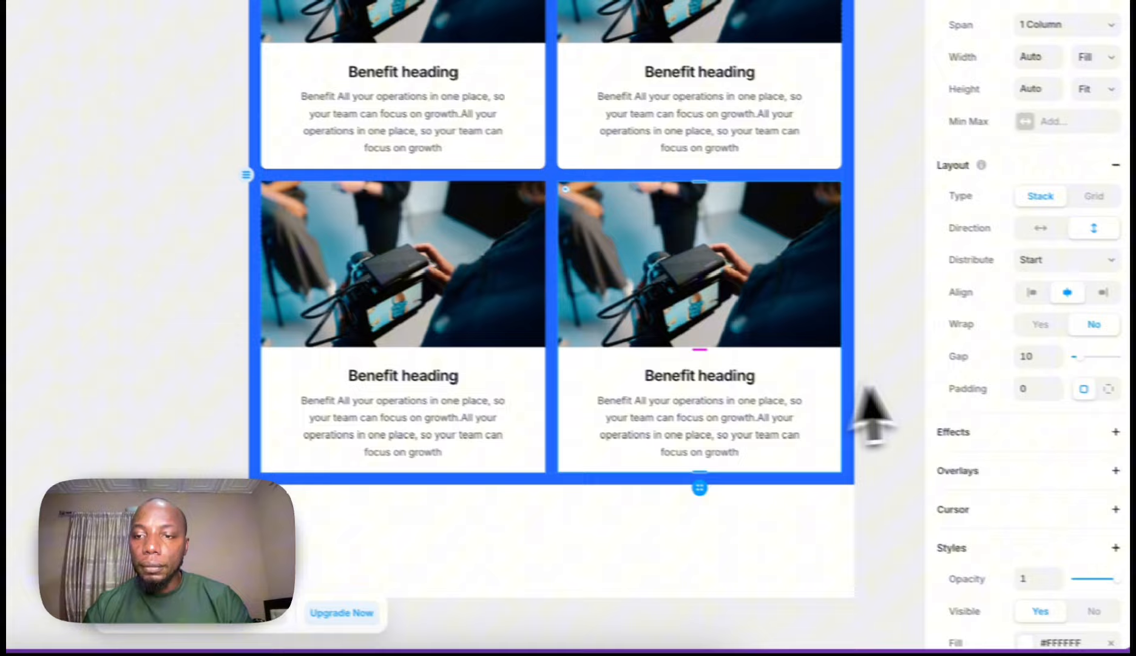
scroll(1054, 388, down, 3)
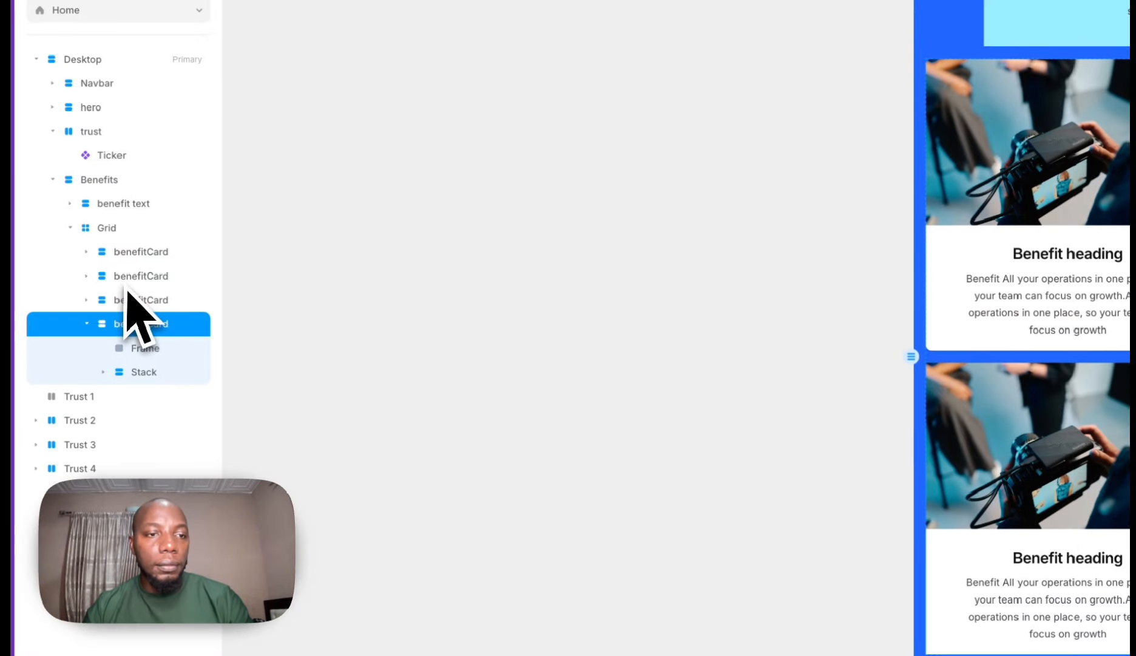
click(126, 297)
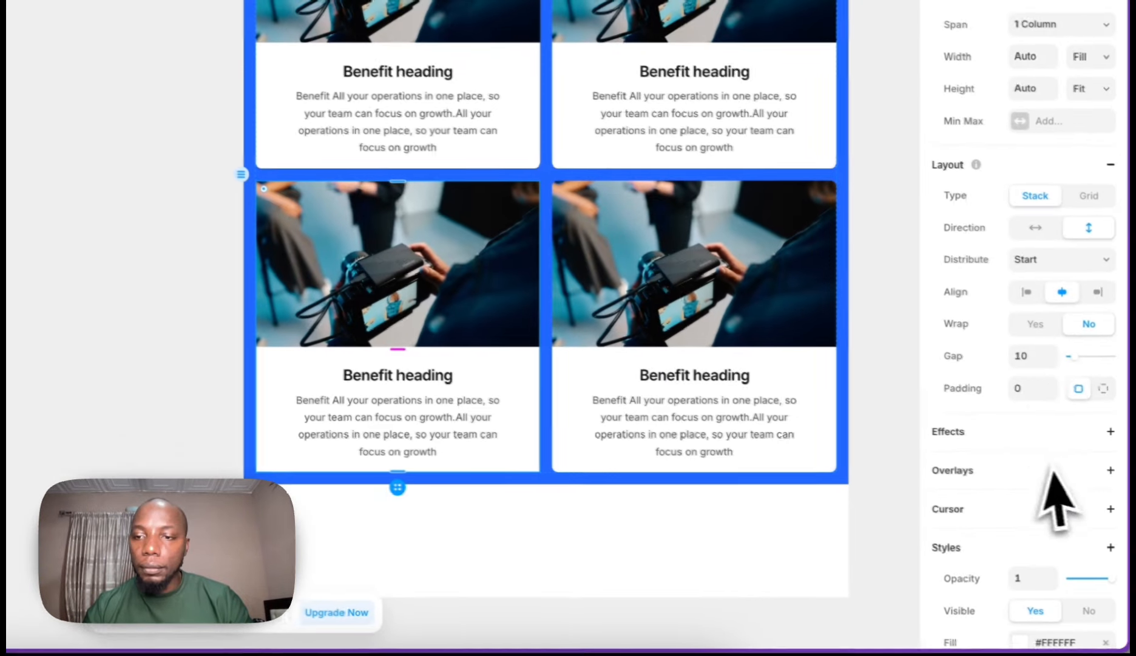
scroll(1050, 470, down, 3)
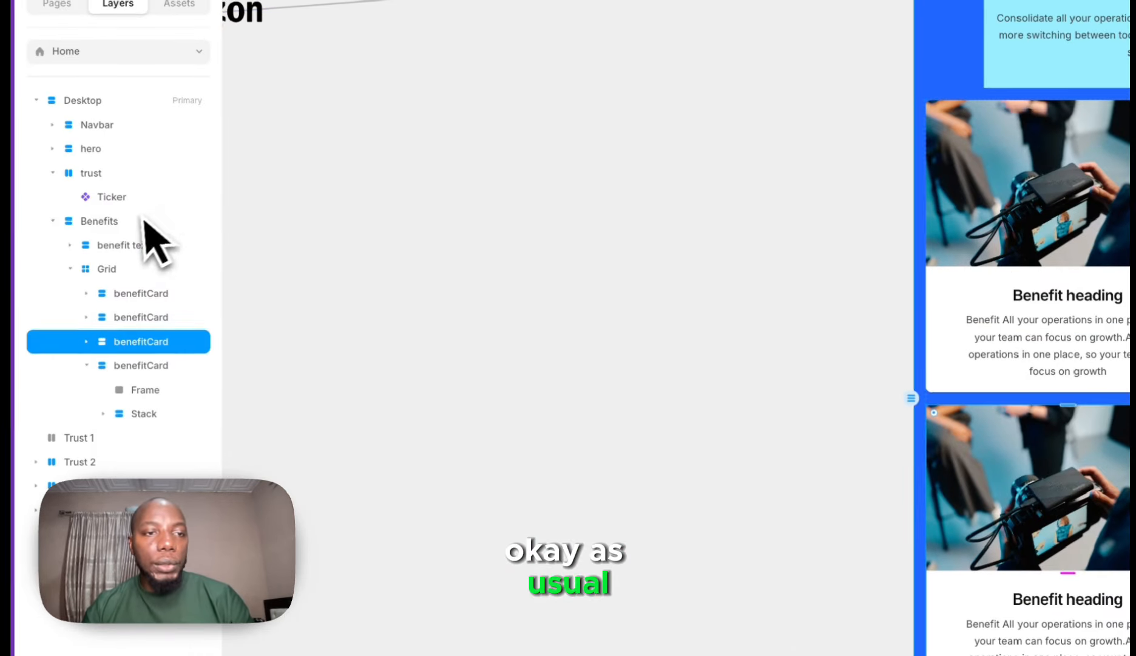
- Remove the blue fill from the Benefits section
click(144, 219)
scroll(1066, 485, down, 2)
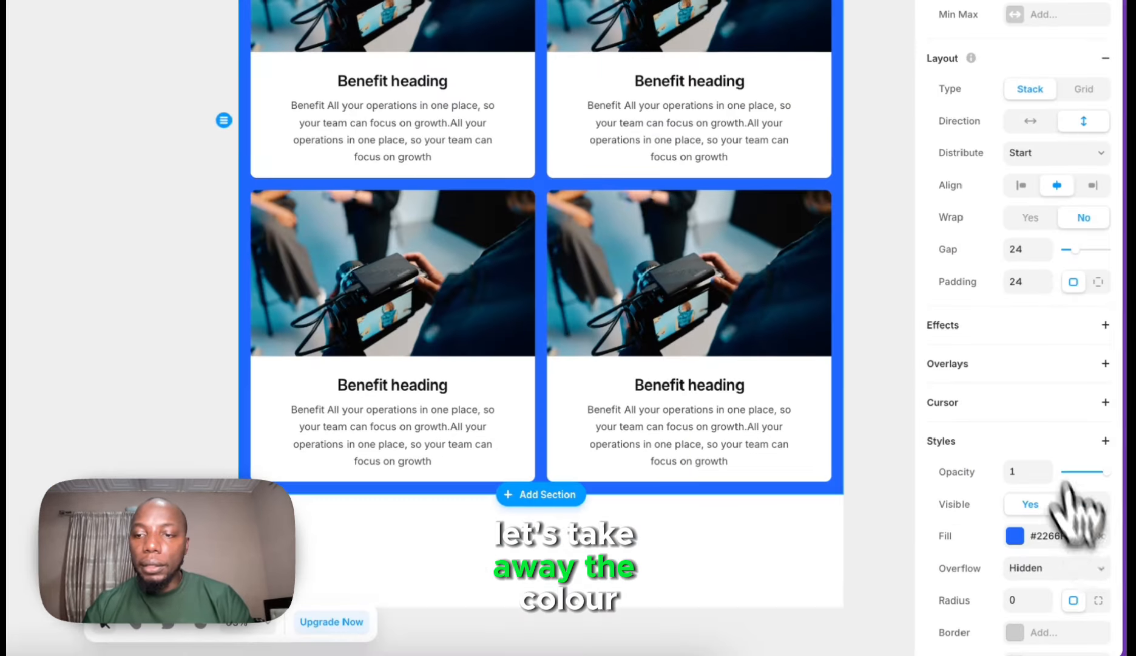
click(1100, 536)
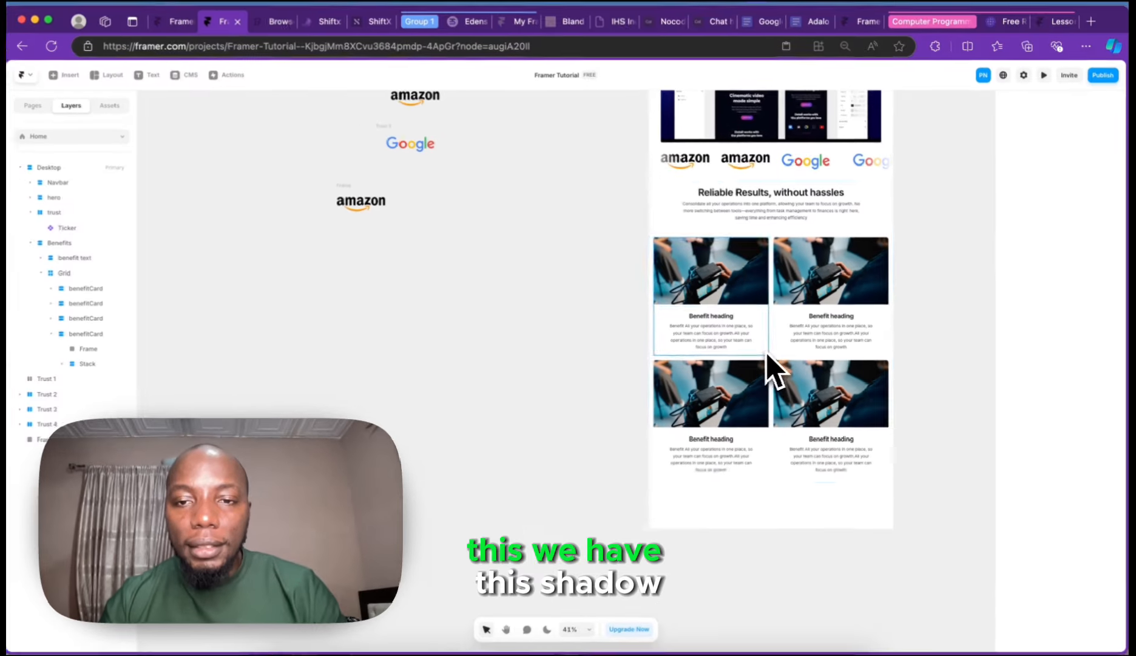
- Remove the box shadow from the first benefitCard
scroll(773, 346, up, 5)
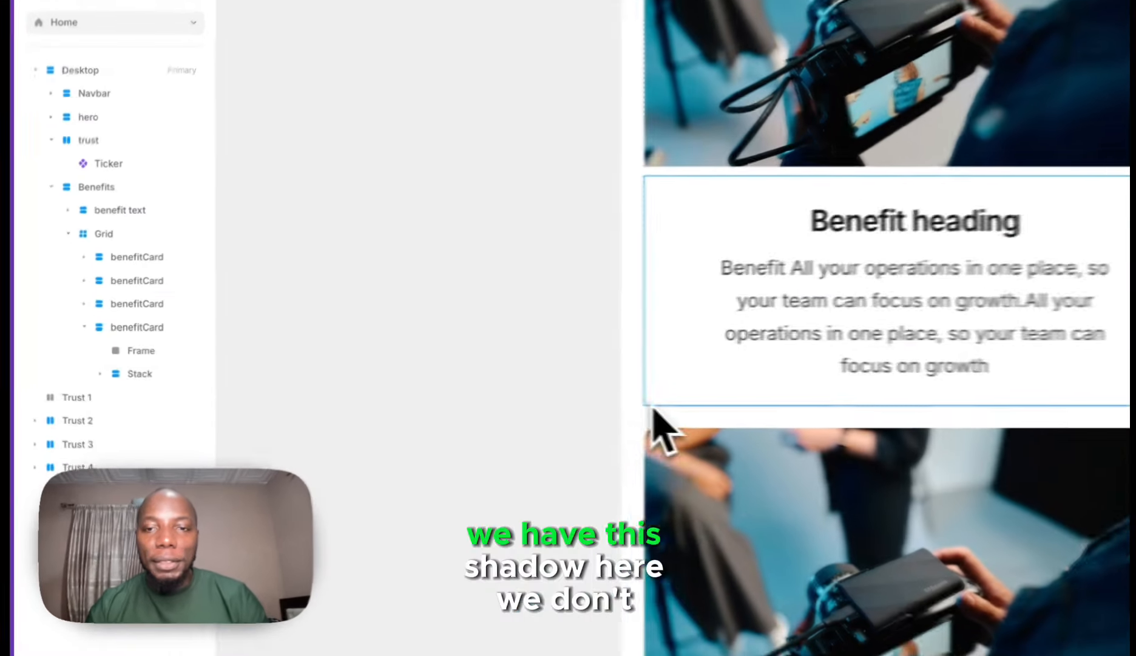
click(418, 385)
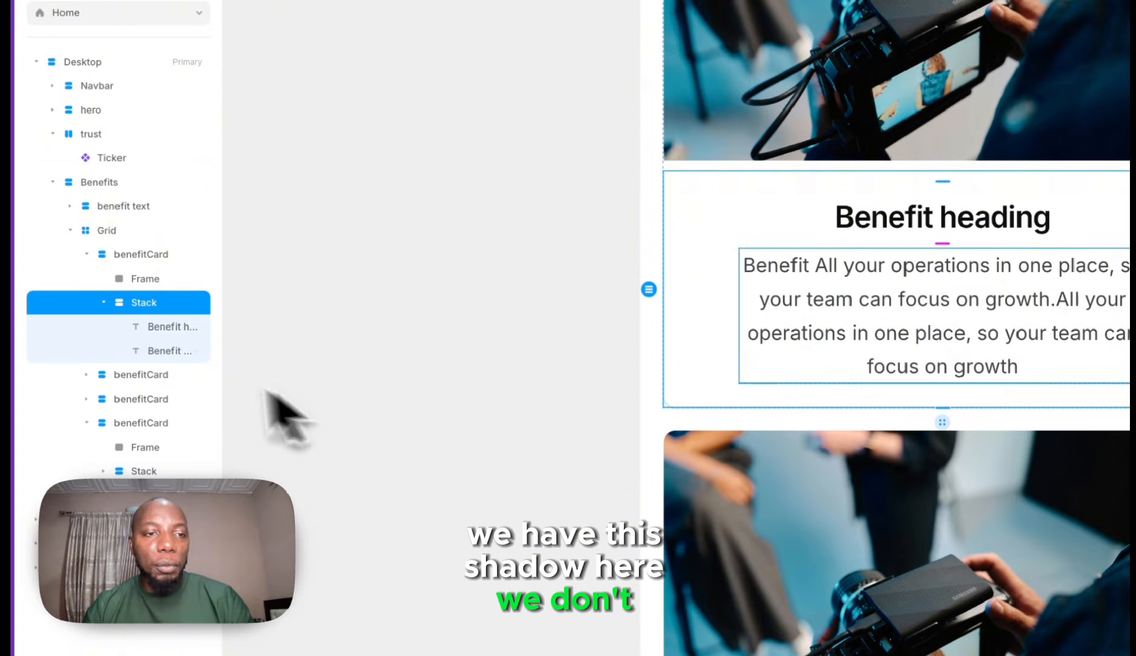
click(151, 255)
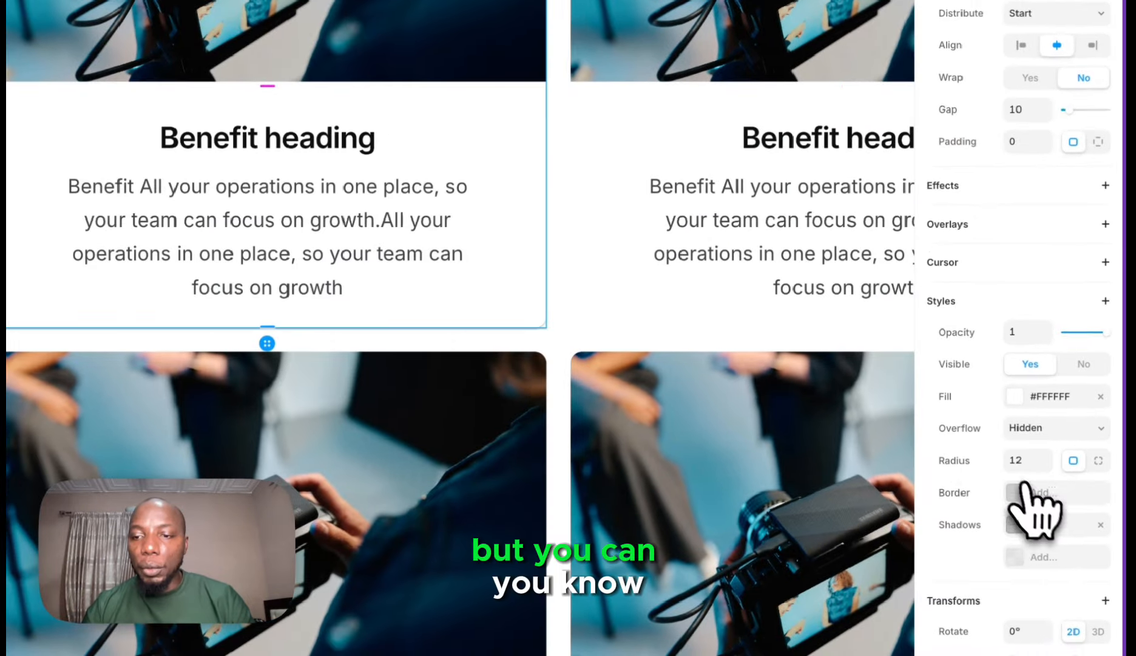
click(1097, 498)
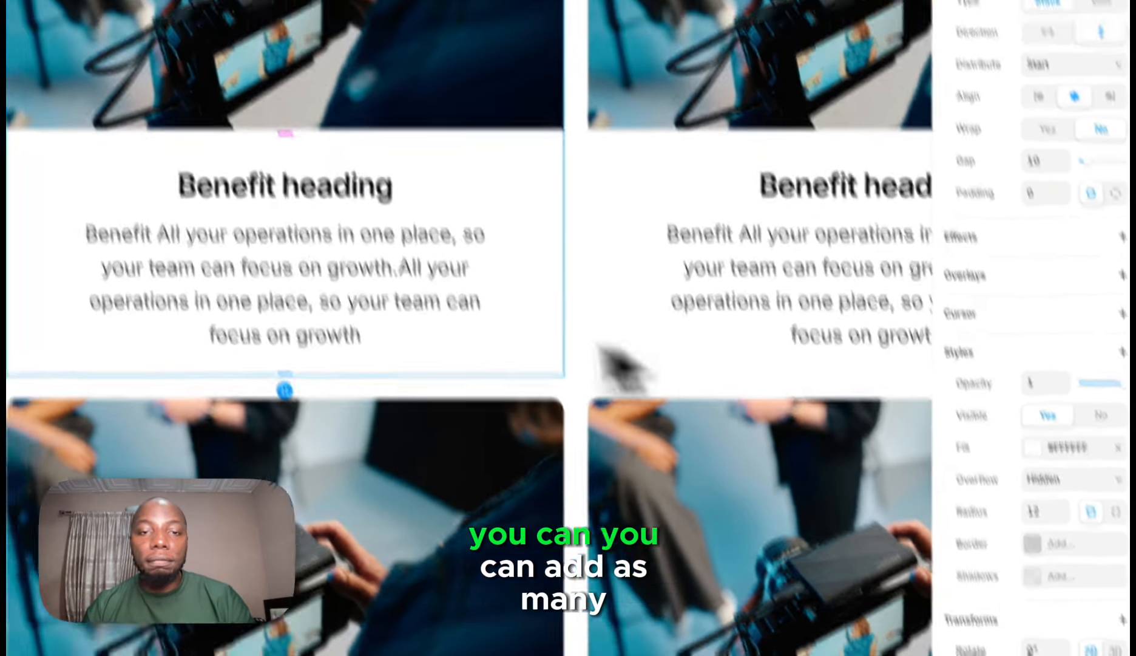
scroll(398, 233, up, 5)
scroll(397, 233, down, 1)
scroll(461, 334, down, 10)
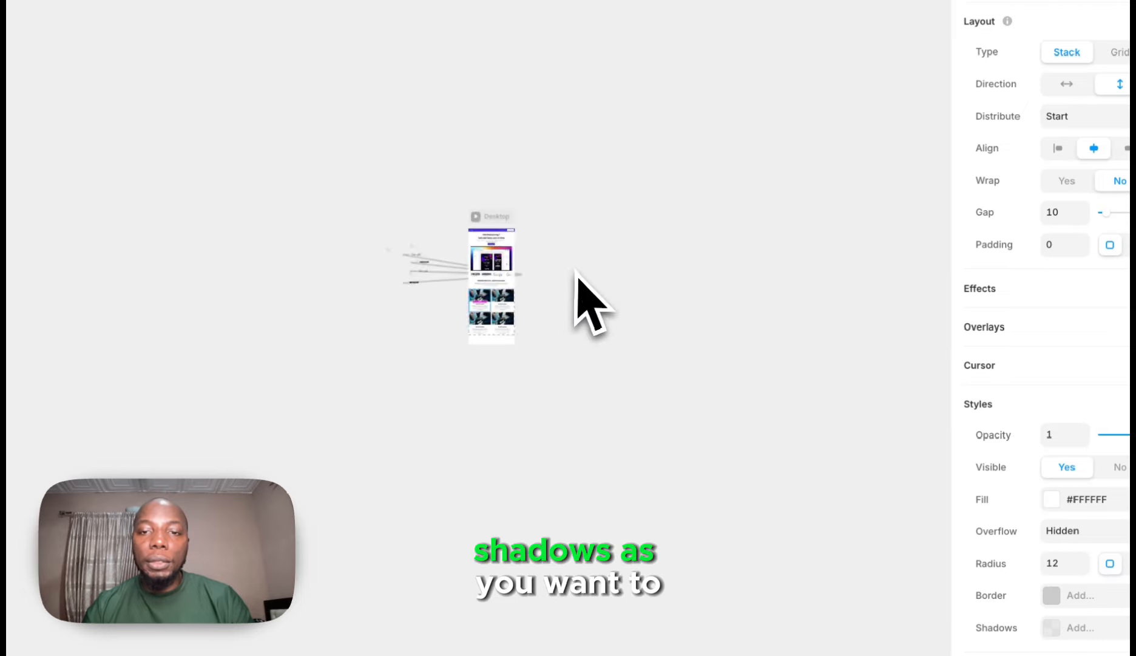
scroll(490, 325, up, 8)
scroll(391, 334, up, 3)
scroll(456, 358, down, 1)
click(936, 274)
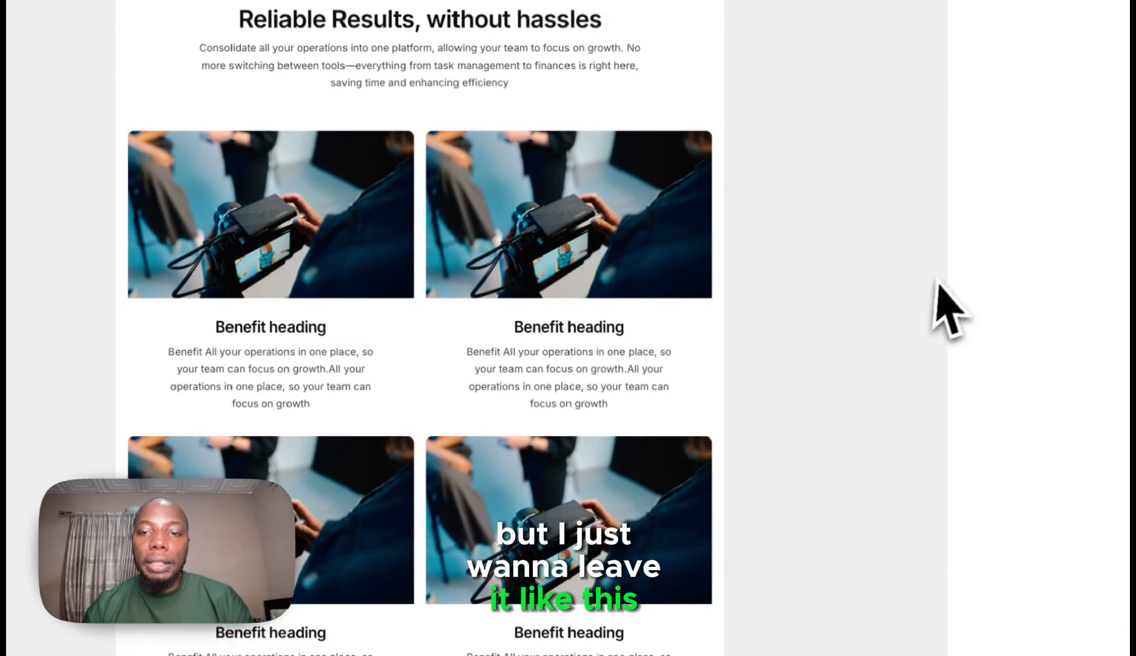
- Add a solid border of width 1 in the dark/50 color style to the first benefitCard
click(412, 407)
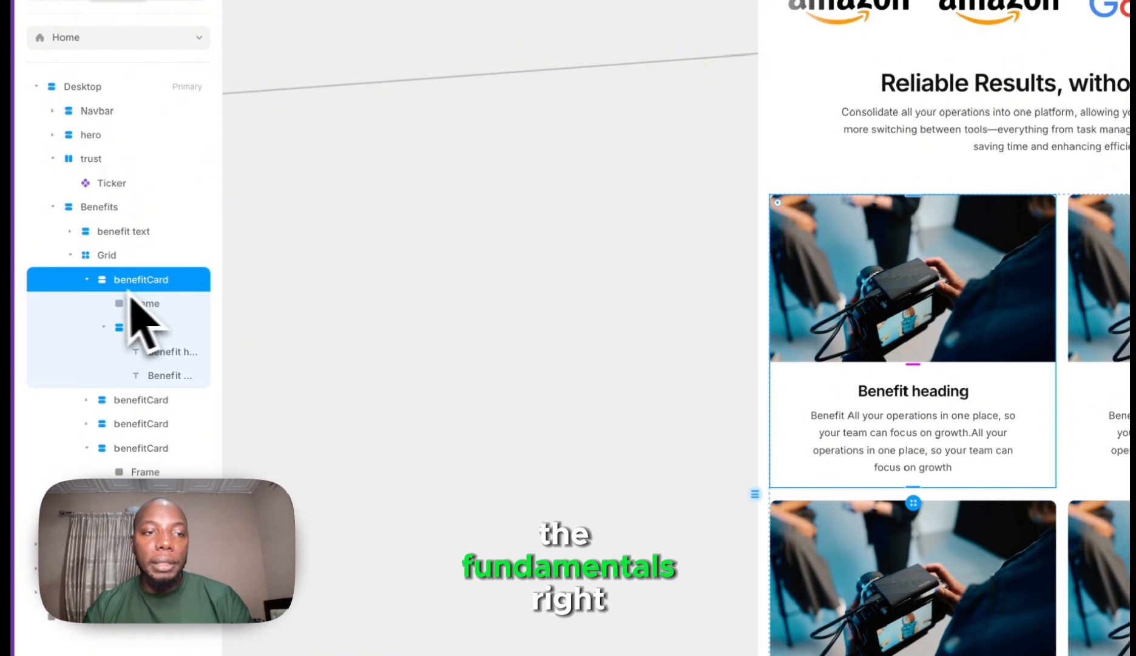
click(85, 280)
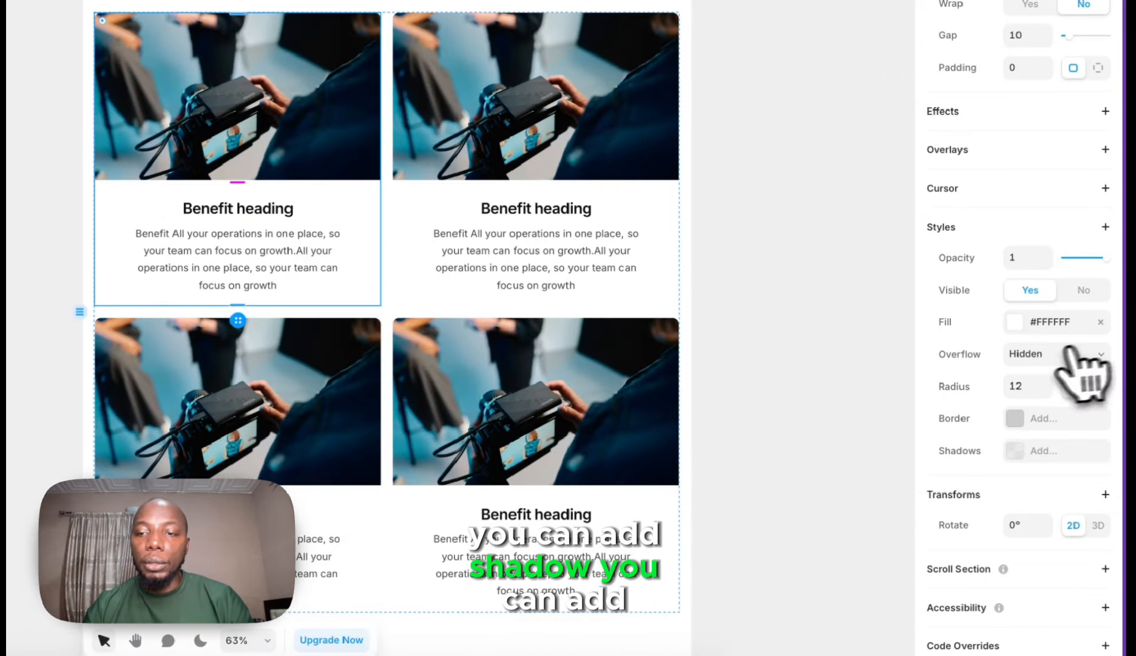
click(1026, 418)
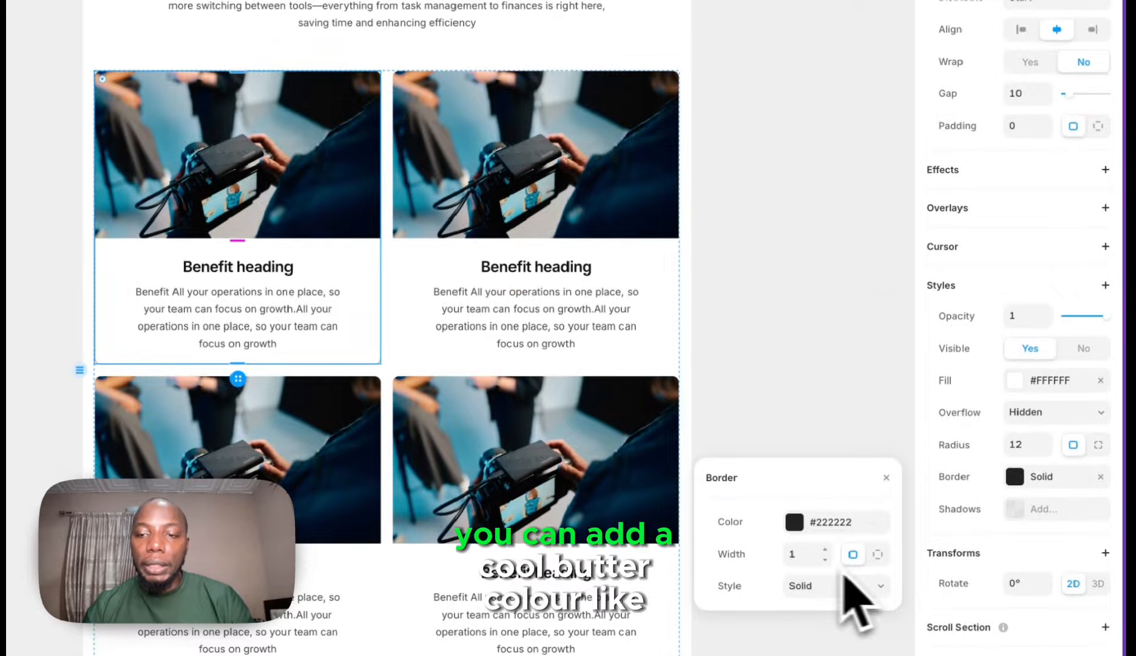
click(804, 459)
scroll(751, 604, down, 6)
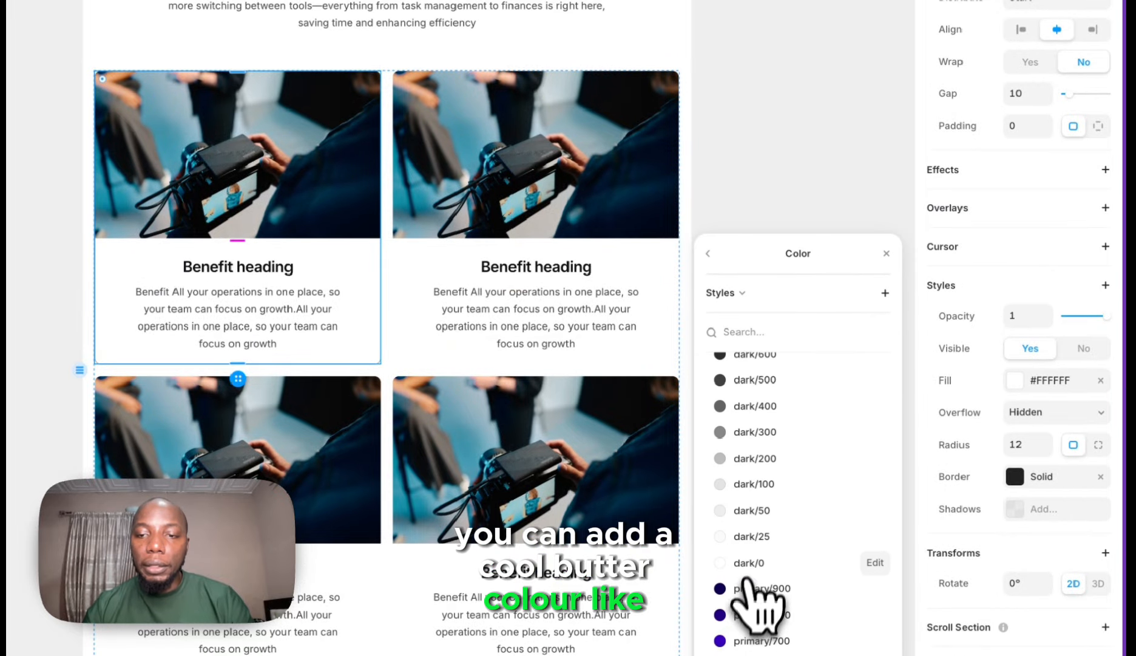
click(753, 513)
click(782, 135)
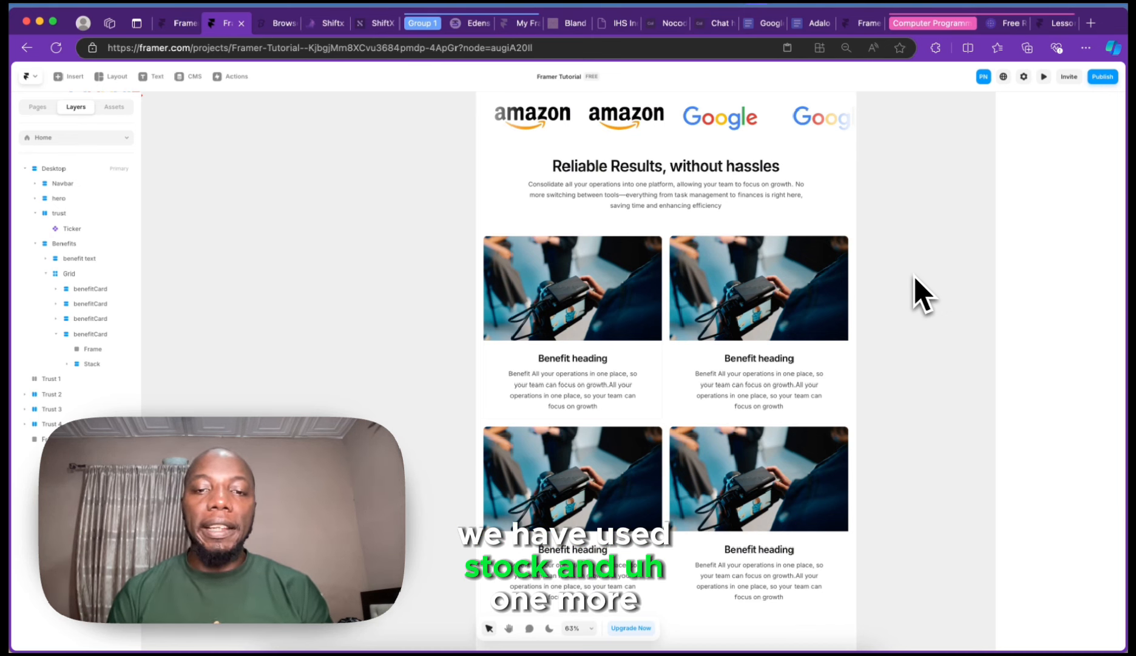
- Preview the page and scroll through it to check how the navbar behaves, and return to the canvas
scroll(858, 286, up, 10)
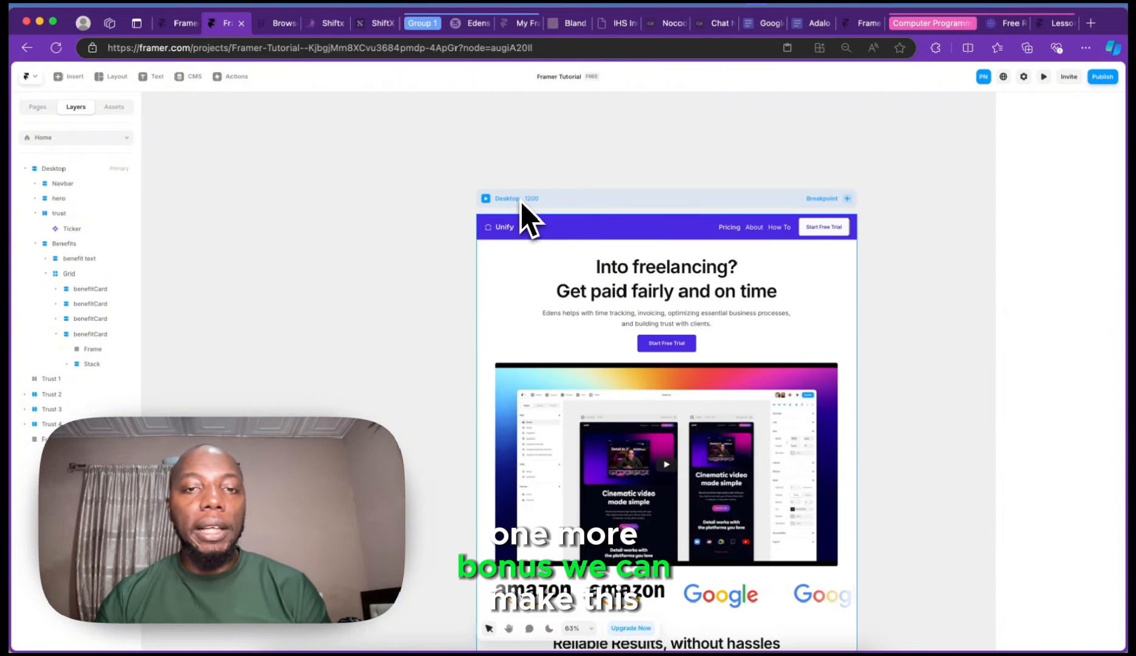
click(564, 225)
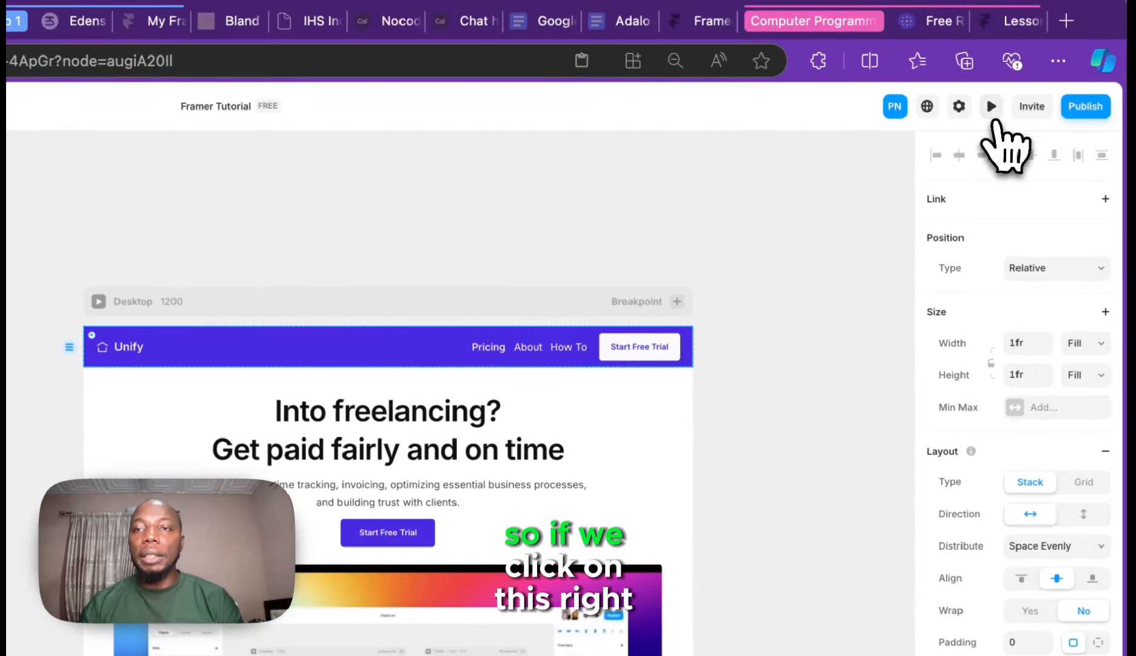
click(1052, 114)
scroll(608, 381, down, 3)
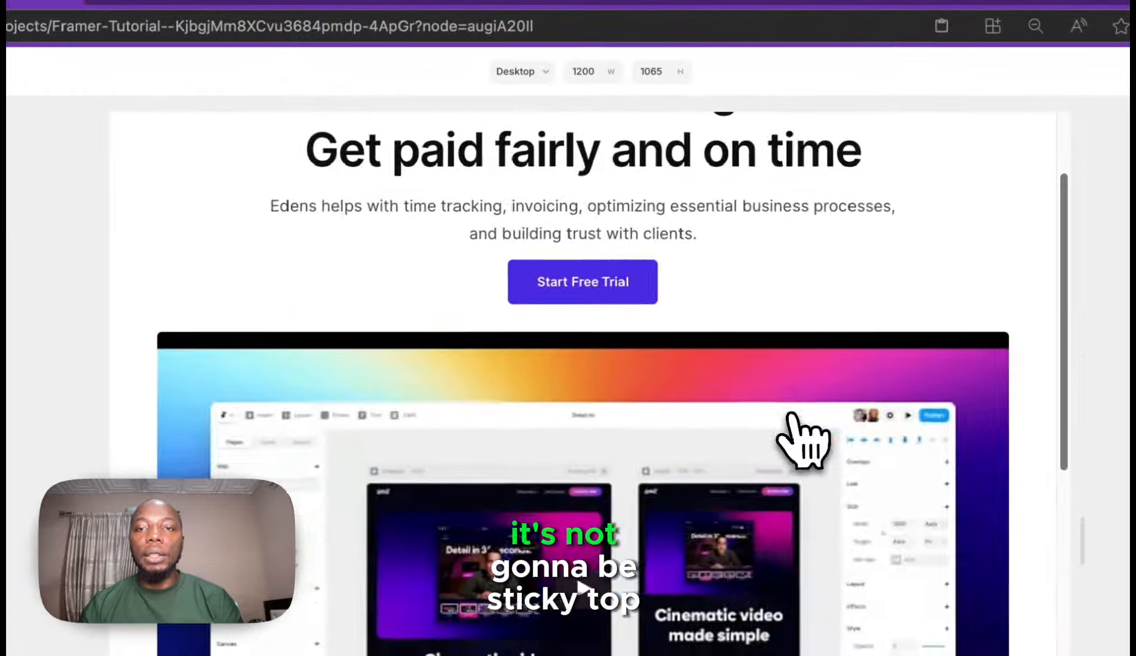
scroll(802, 437, down, 10)
scroll(803, 437, up, 10)
scroll(802, 437, down, 6)
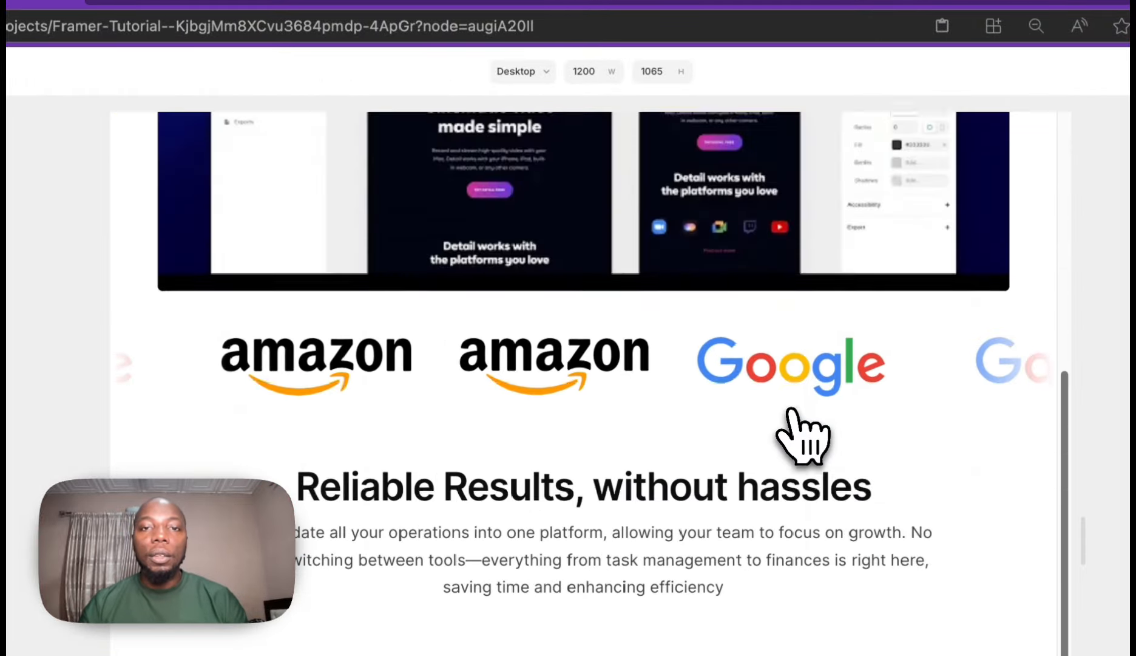
scroll(802, 437, up, 10)
click(26, 123)
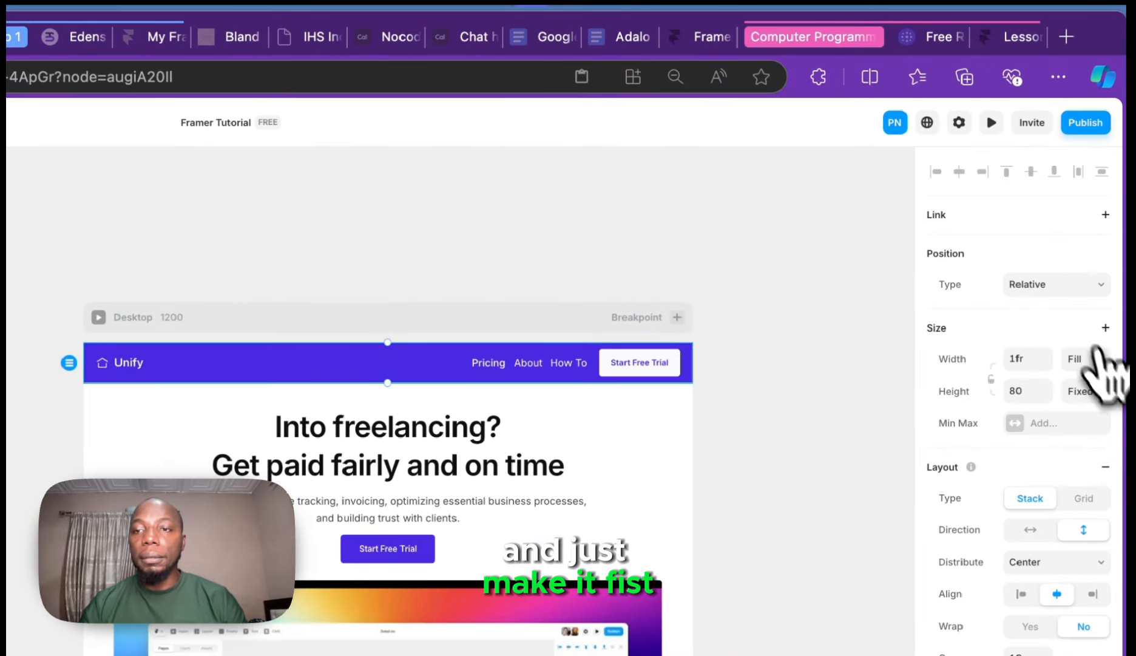
- Set the Navbar's position type to Fixed
click(1052, 292)
click(1052, 308)
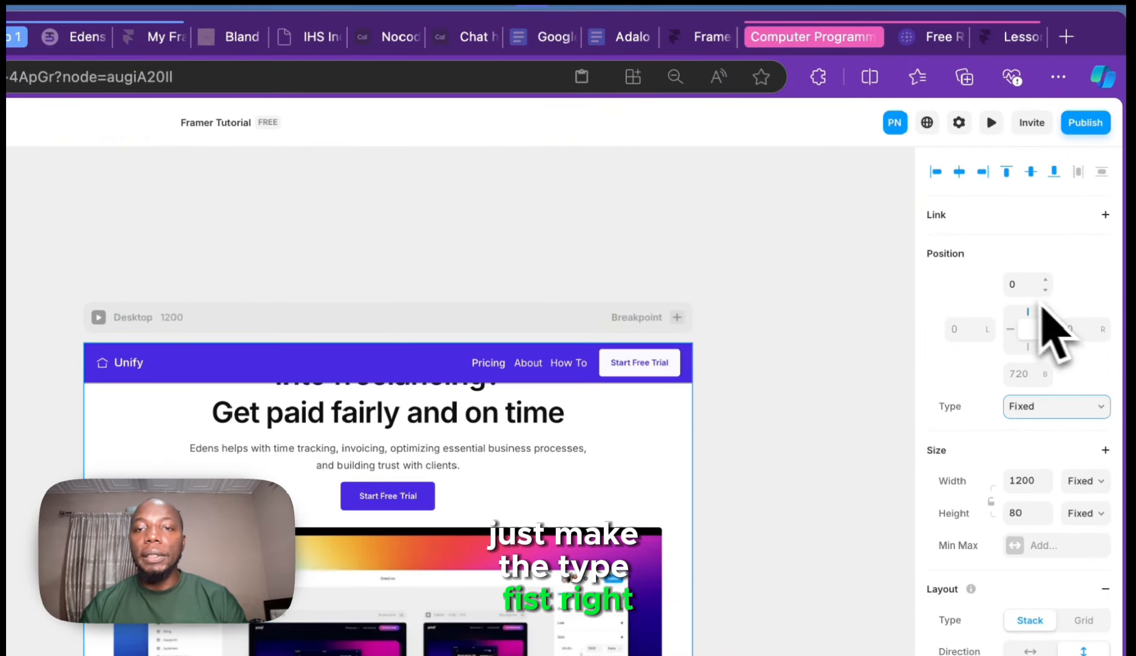
- Preview the page with the fixed navbar, scroll through it to examine the hero spacing, and return to the canvas
click(992, 122)
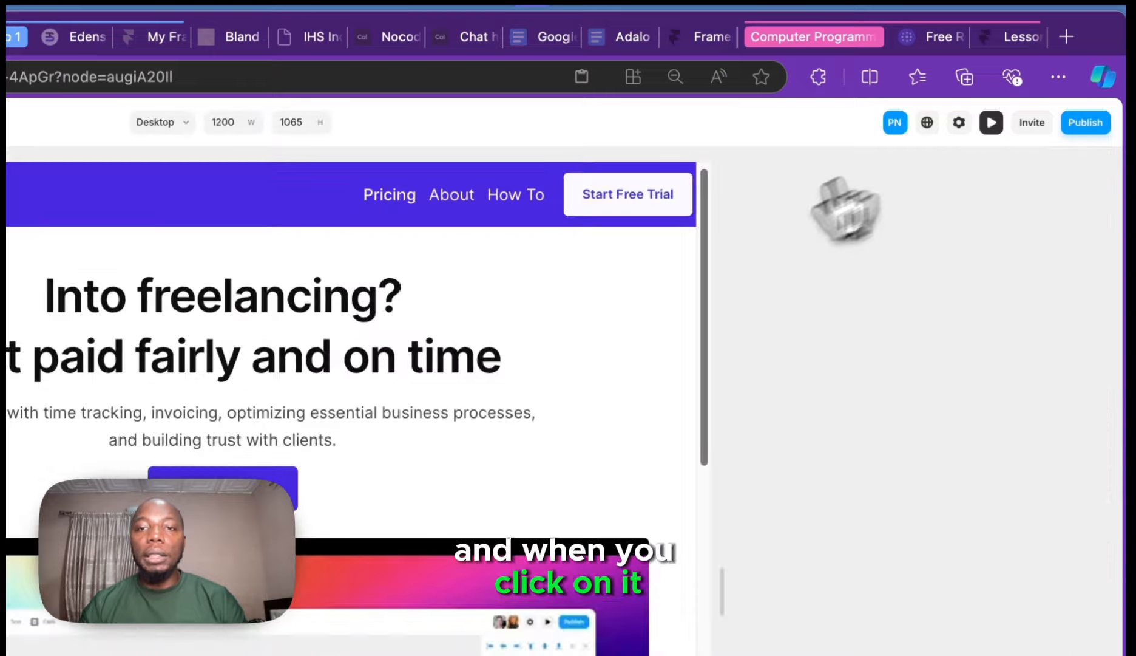
scroll(609, 342, down, 10)
scroll(595, 326, up, 2)
scroll(594, 326, down, 3)
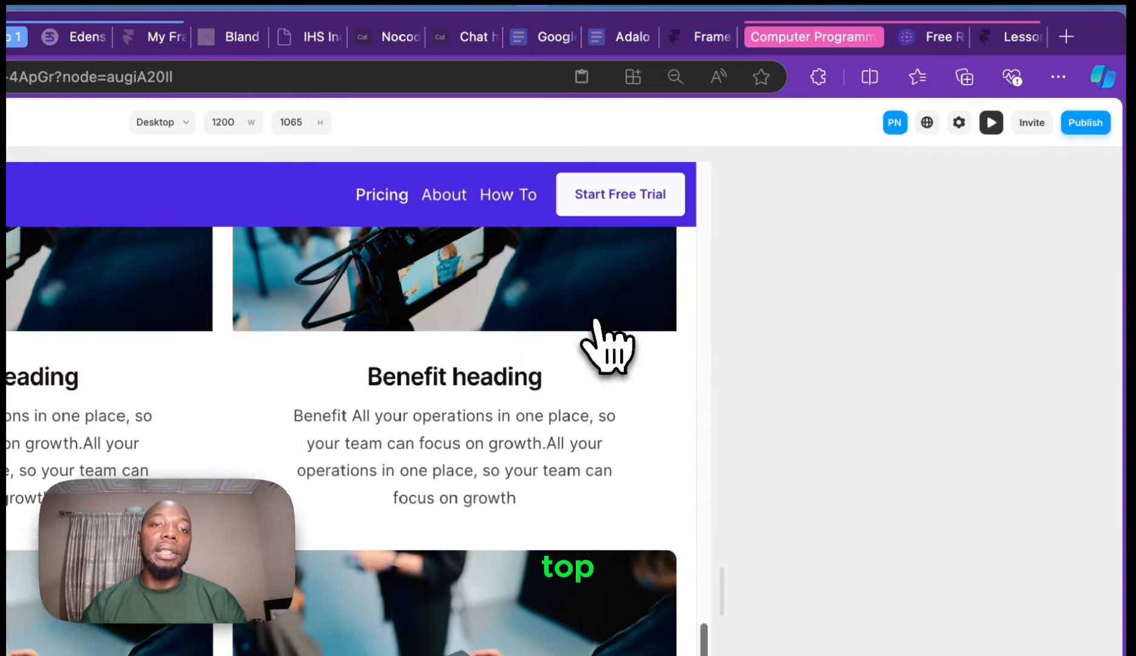
scroll(595, 326, up, 5)
scroll(595, 326, down, 5)
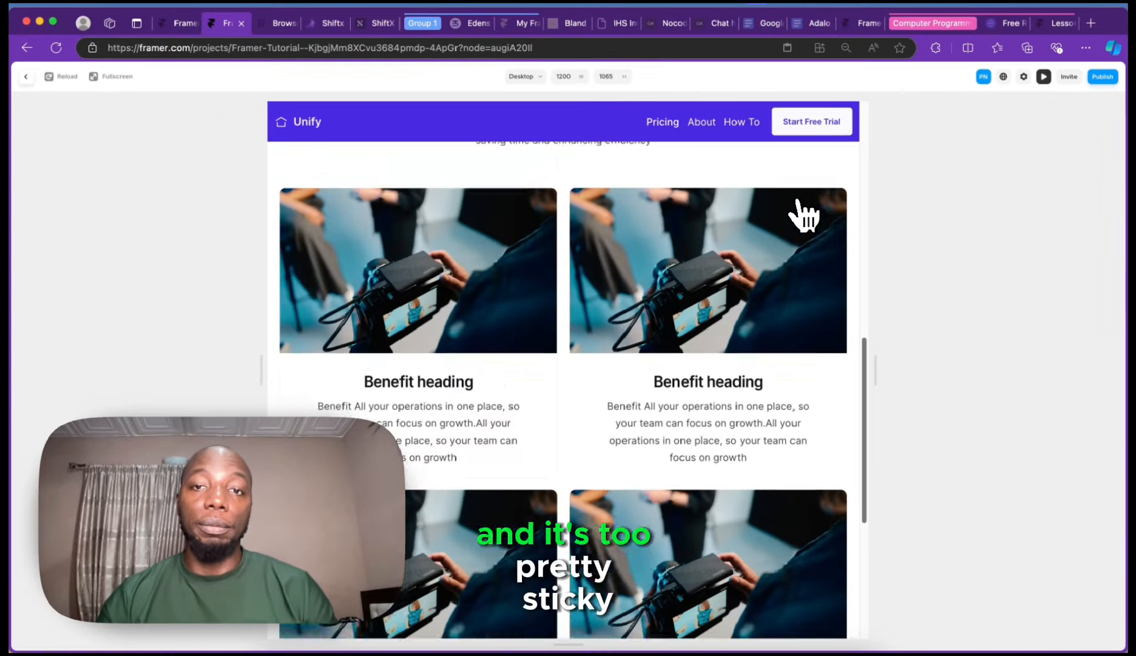
scroll(801, 211, up, 5)
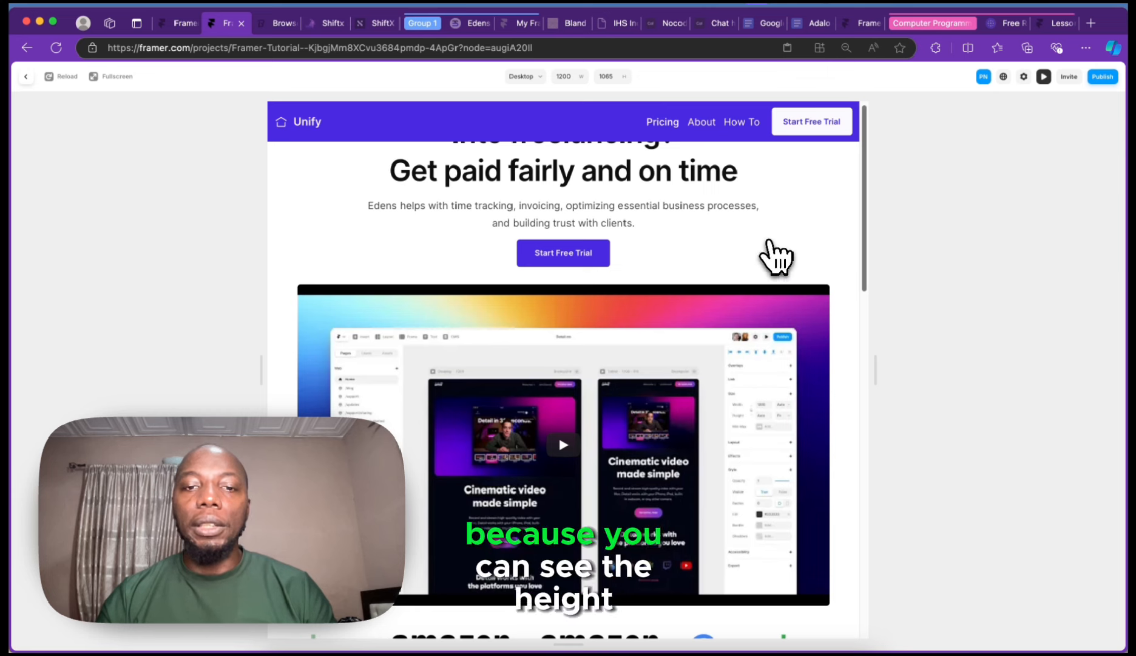
scroll(581, 260, down, 1)
scroll(589, 259, up, 1)
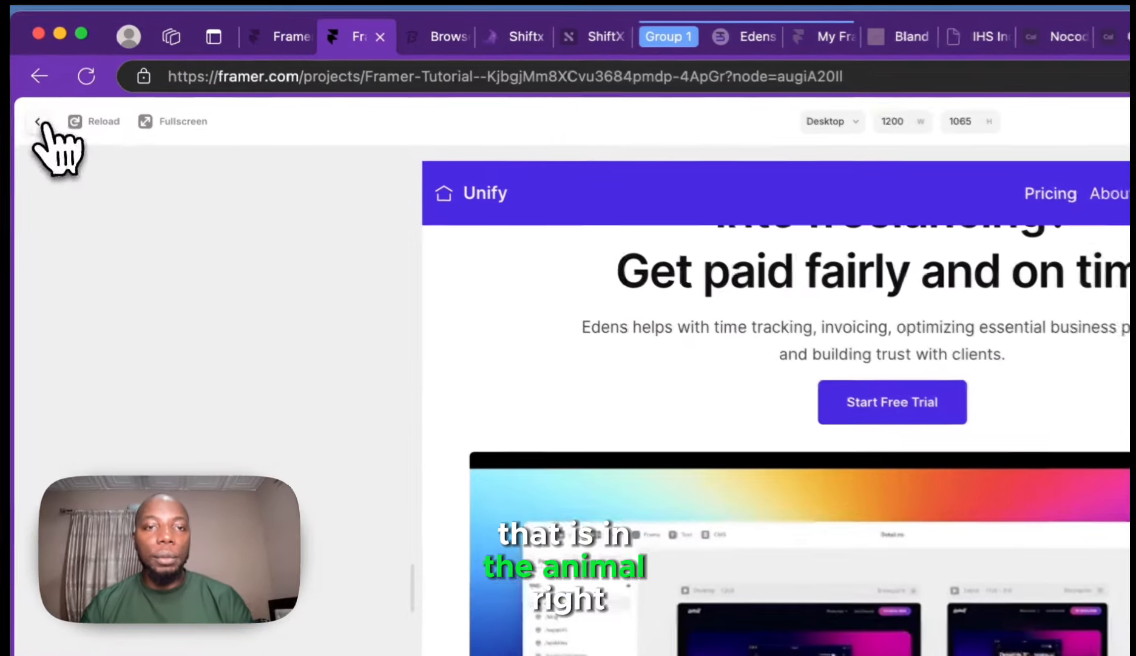
click(26, 76)
- Undo the Navbar's Fixed positioning and set its position type to Sticky instead
scroll(712, 267, up, 5)
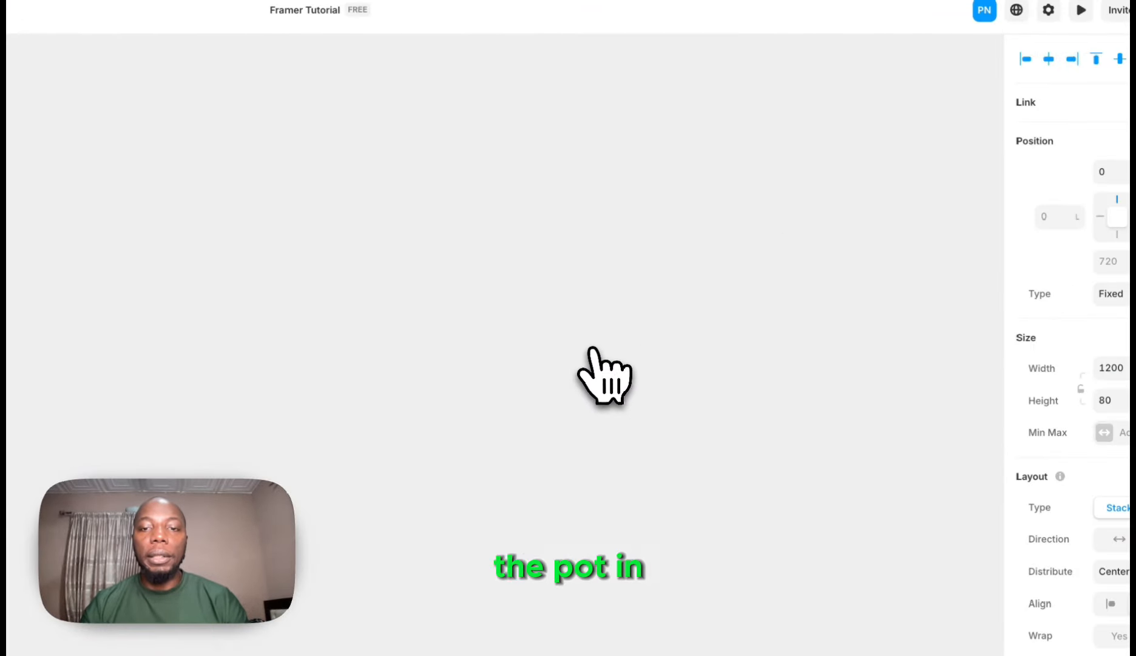
scroll(594, 347, down, 5)
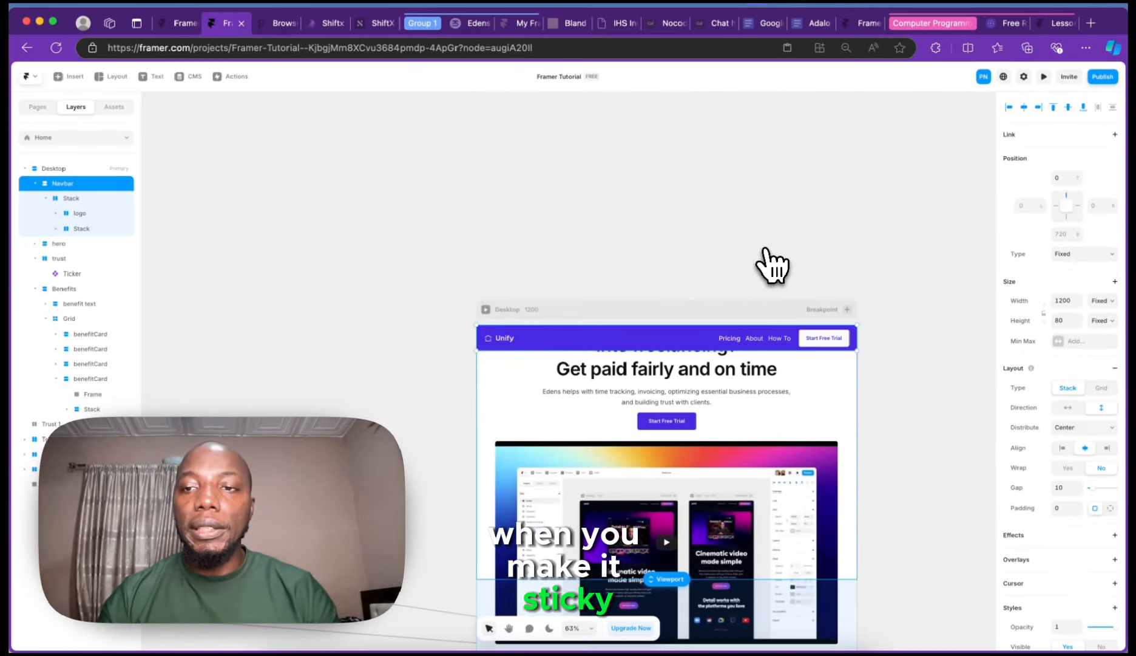
key(ctrl+z)
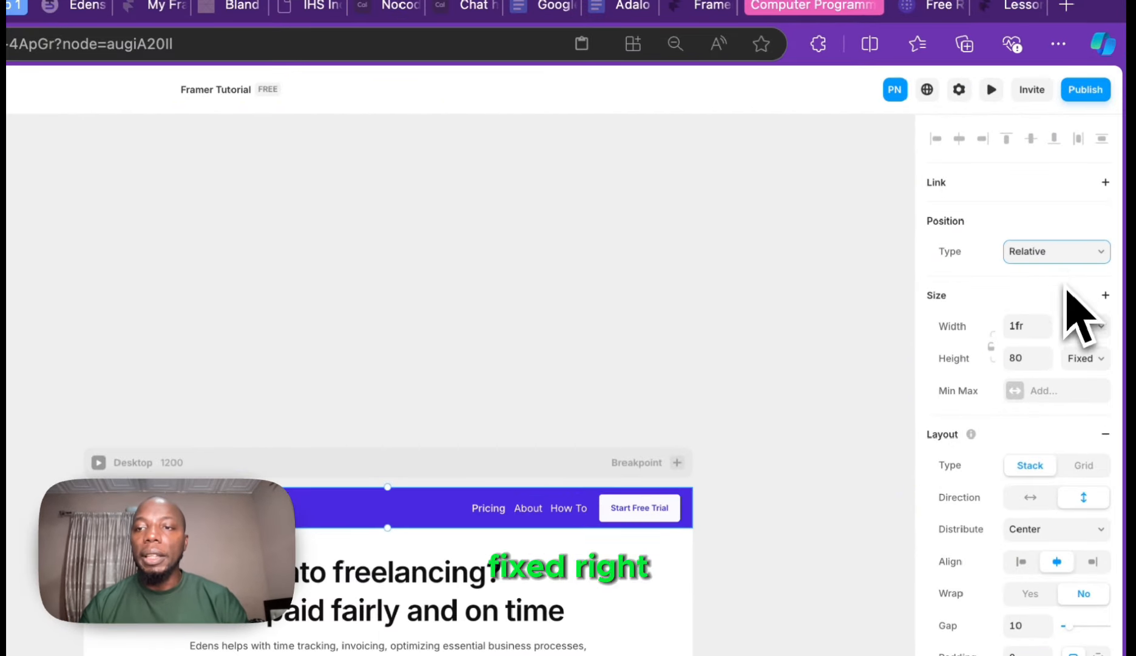
click(1086, 179)
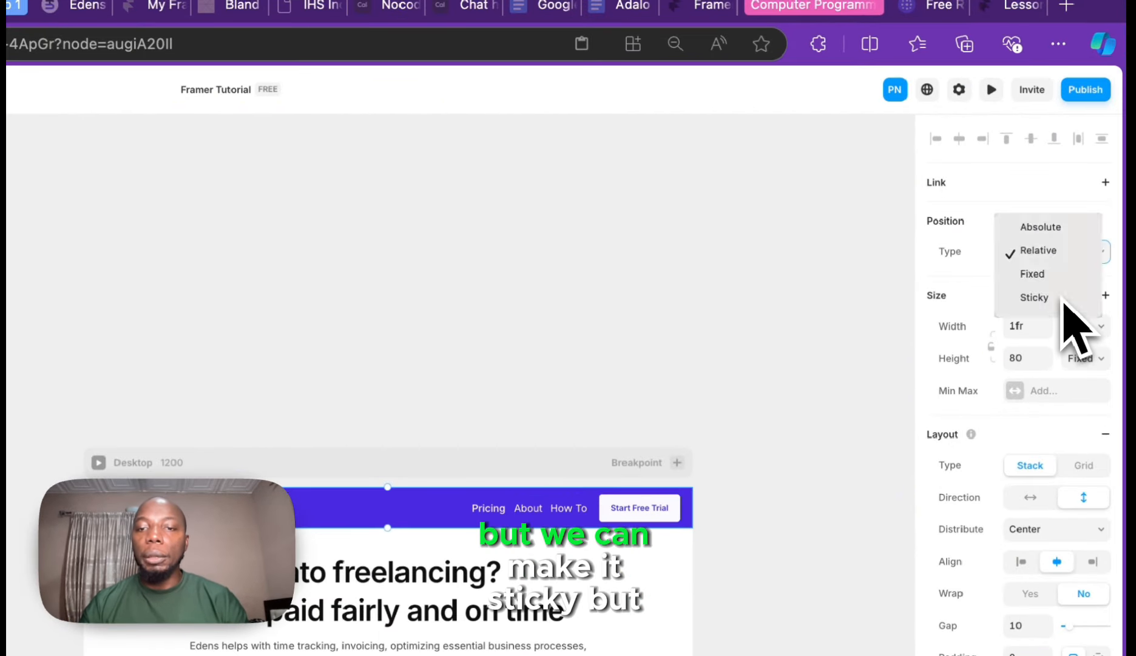
click(1086, 207)
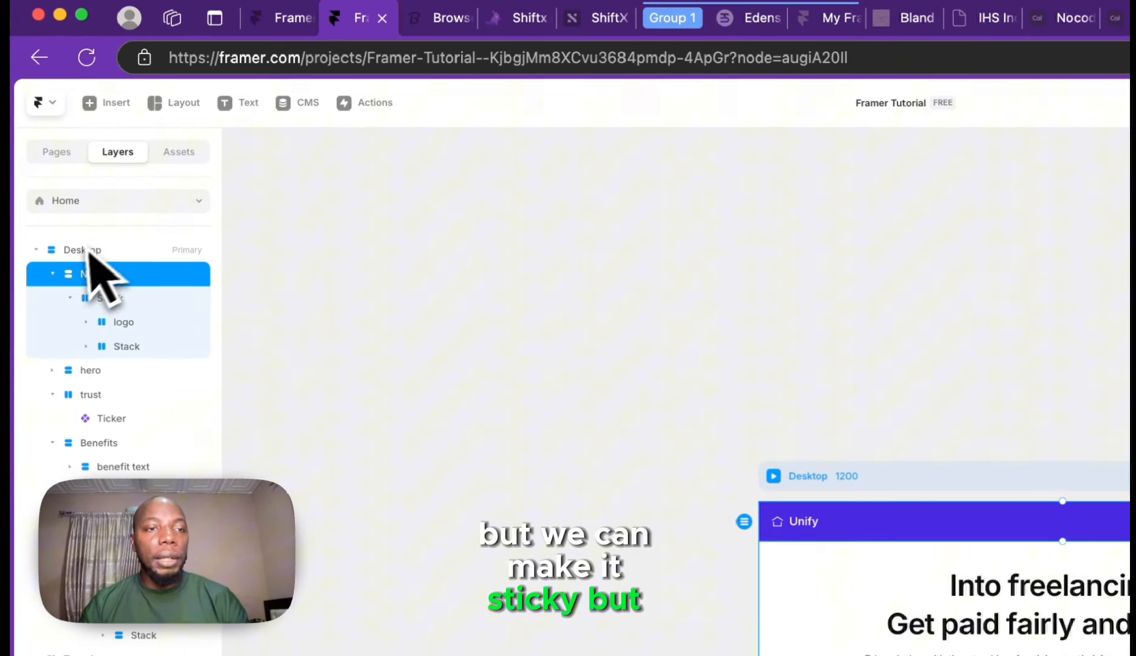
- Preview the Desktop page and scroll down and back up to check the sticky navbar
click(85, 250)
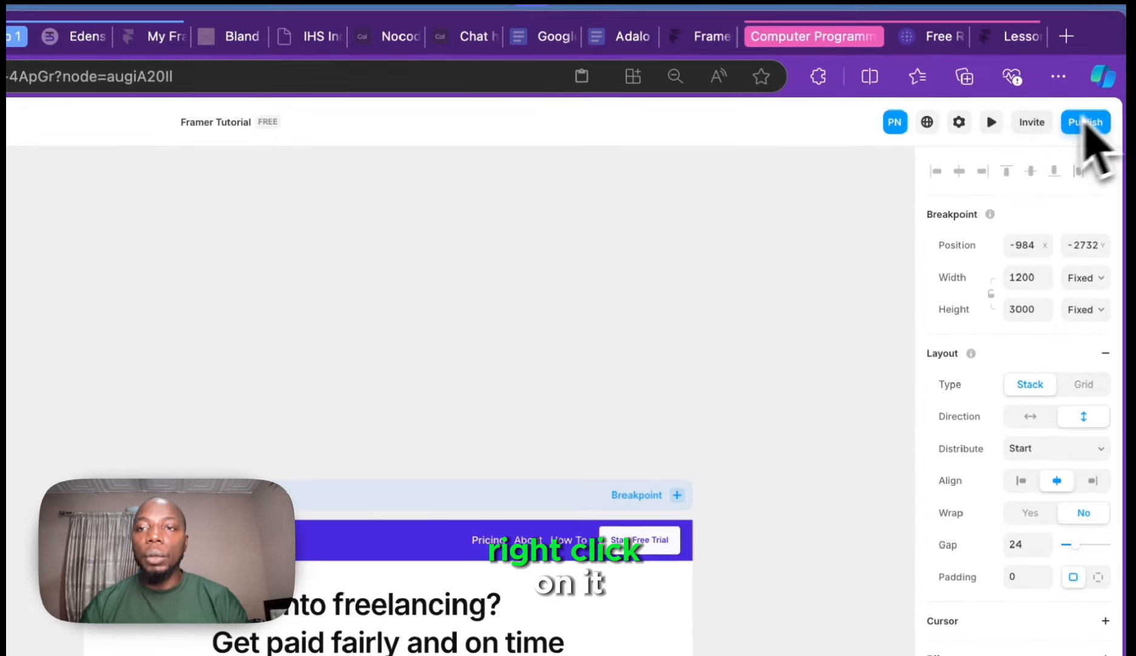
click(992, 123)
scroll(577, 340, down, 10)
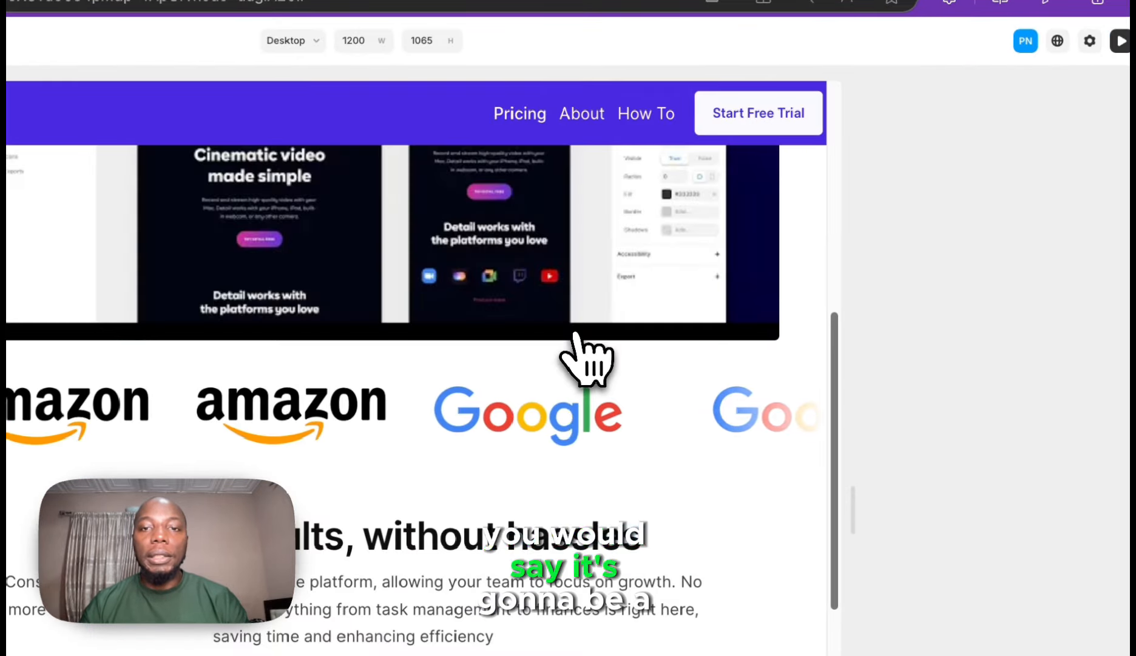
scroll(583, 346, up, 10)
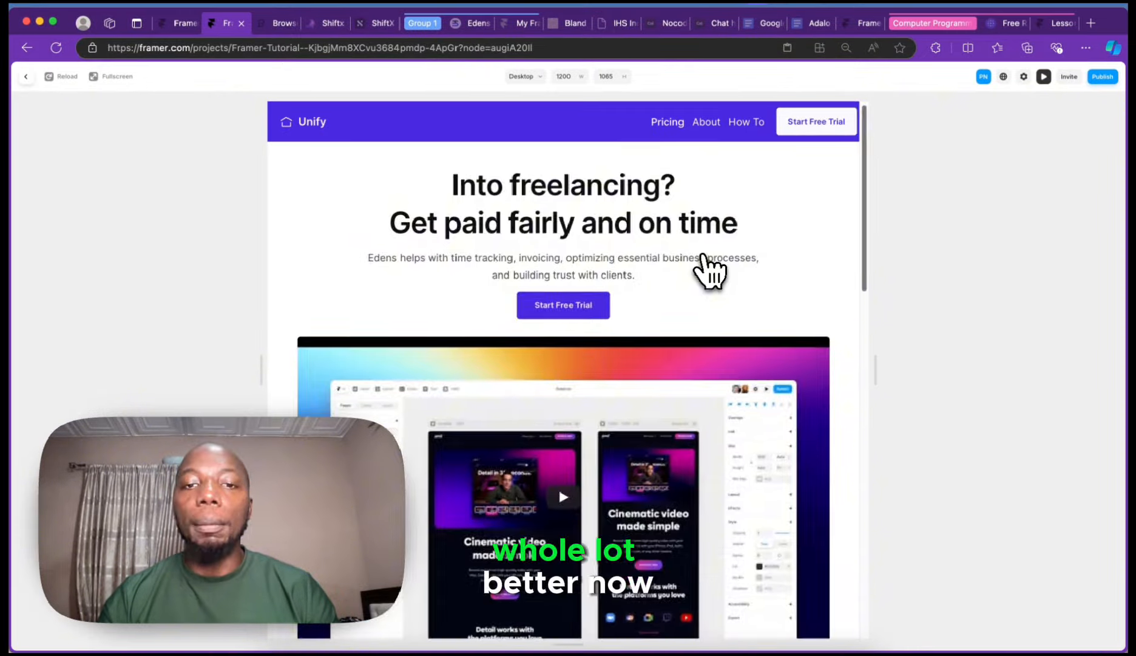
scroll(704, 261, down, 10)
scroll(711, 268, up, 10)
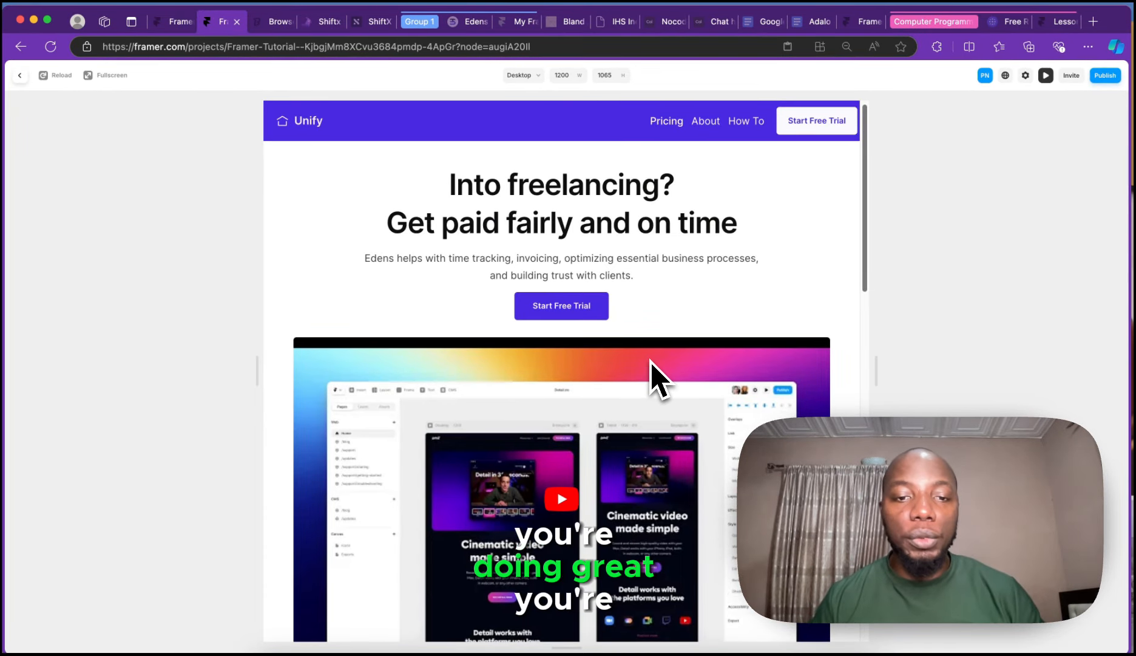
- Review the landing page preview from the hero down to the benefit cards and return to the editing canvas
scroll(659, 378, down, 15)
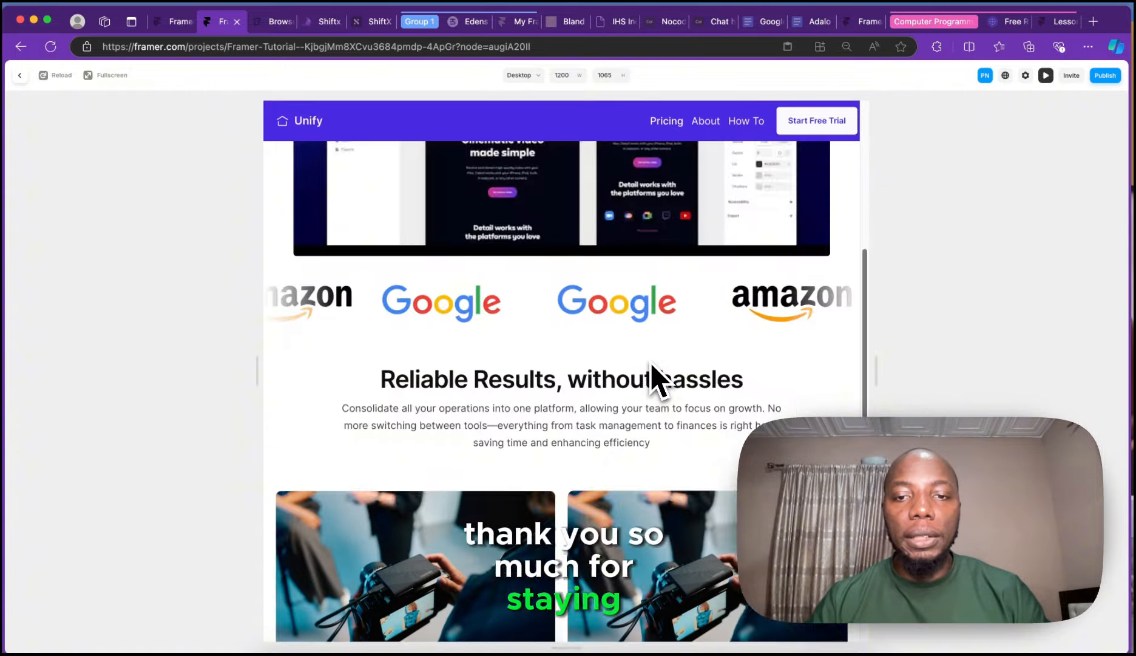
scroll(658, 378, up, 10)
scroll(659, 377, up, 5)
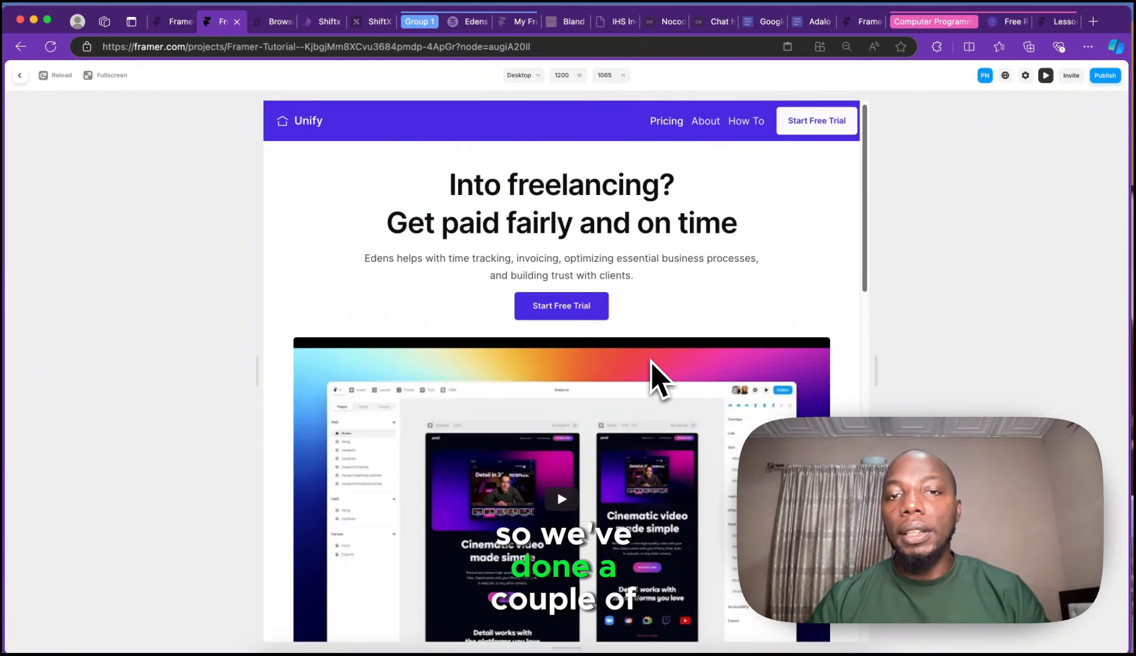
scroll(659, 378, down, 10)
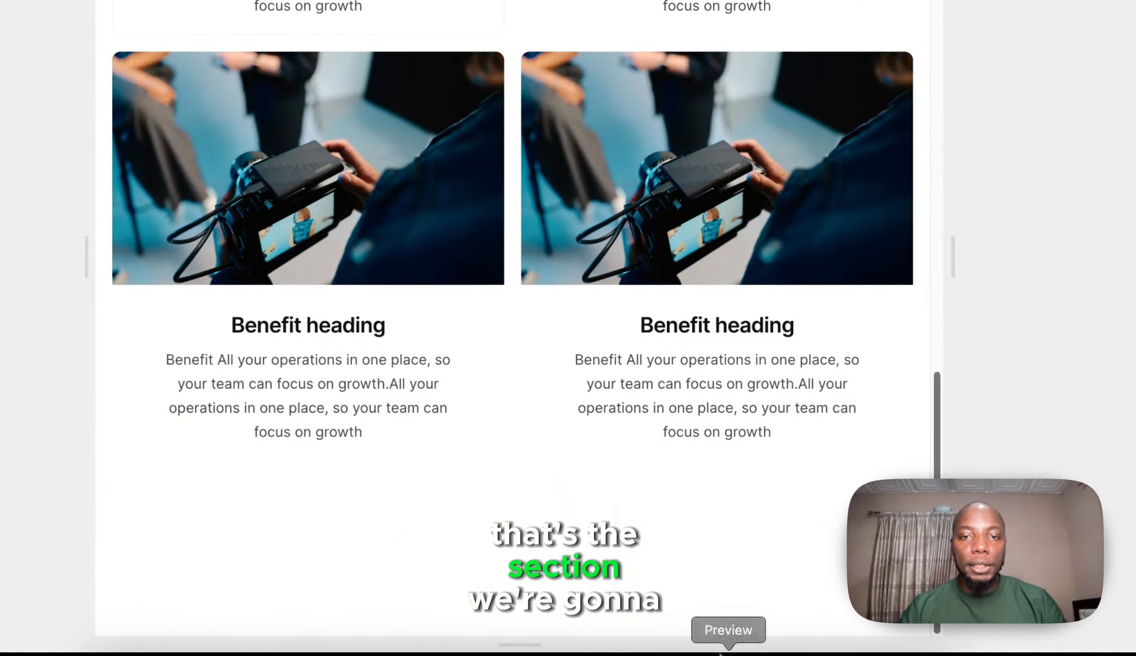
click(722, 651)
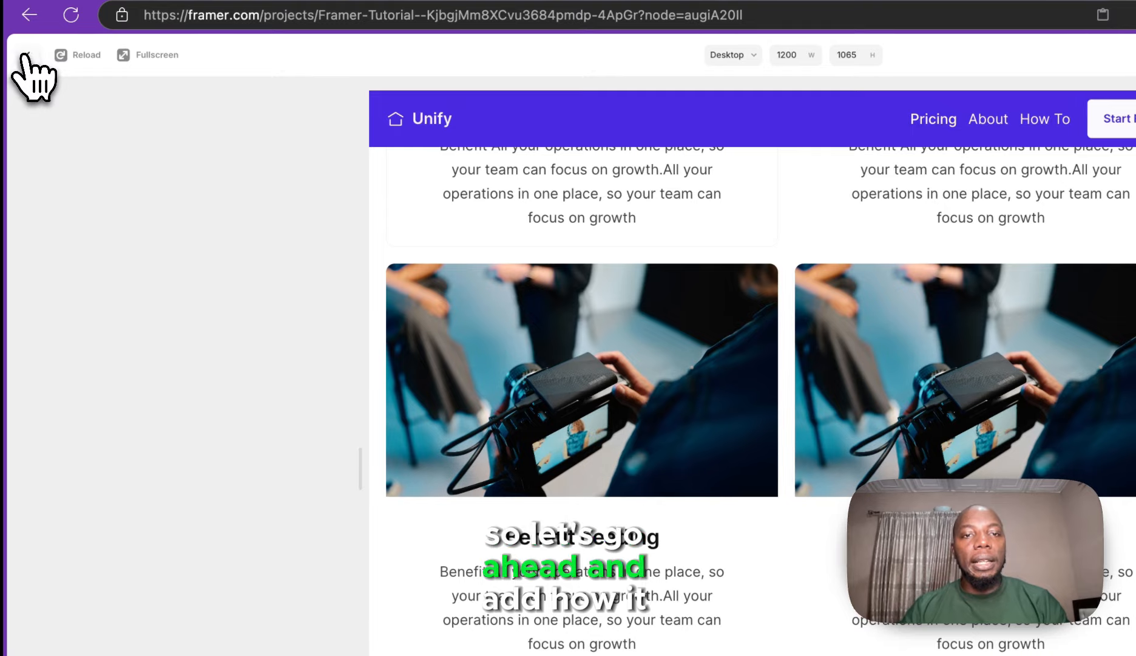
click(25, 54)
- Add a frame about 422 by 96 in the empty space below the benefit cards on the Desktop page
scroll(723, 413, down, 8)
scroll(753, 413, up, 3)
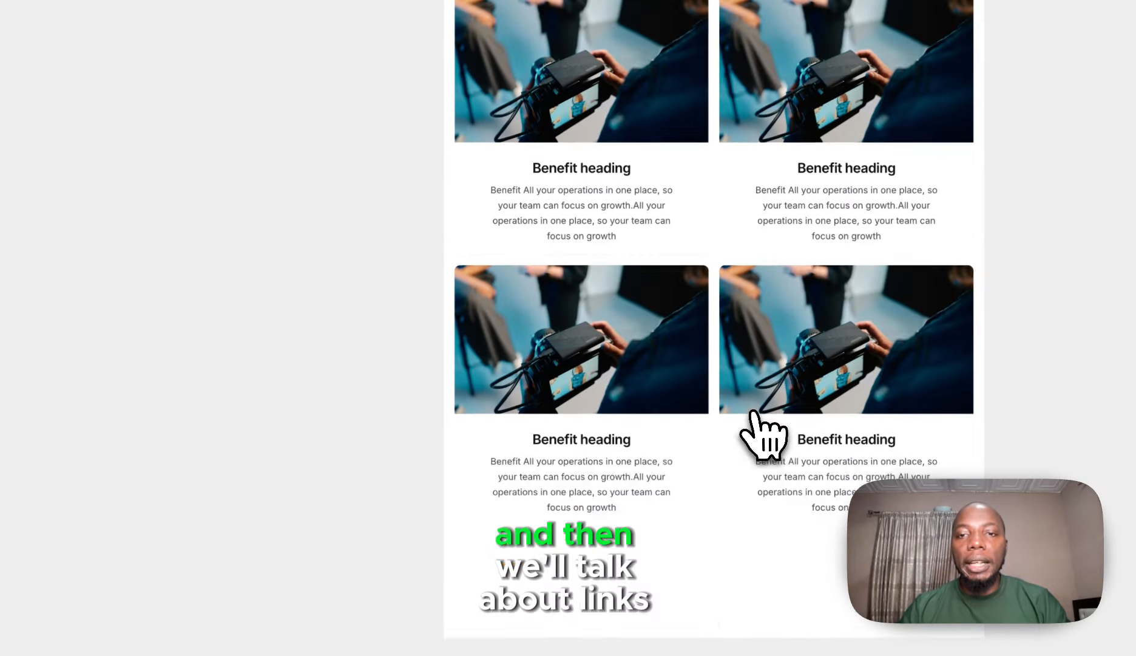
scroll(761, 432, up, 15)
scroll(759, 433, down, 12)
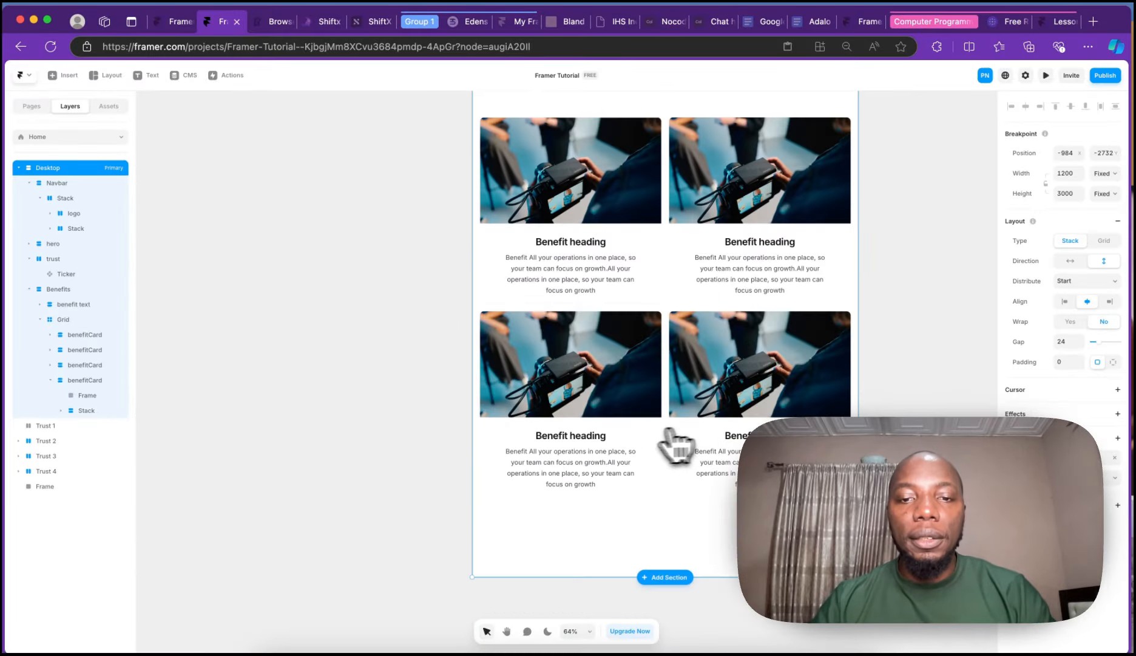
scroll(637, 428, down, 5)
scroll(606, 401, up, 1)
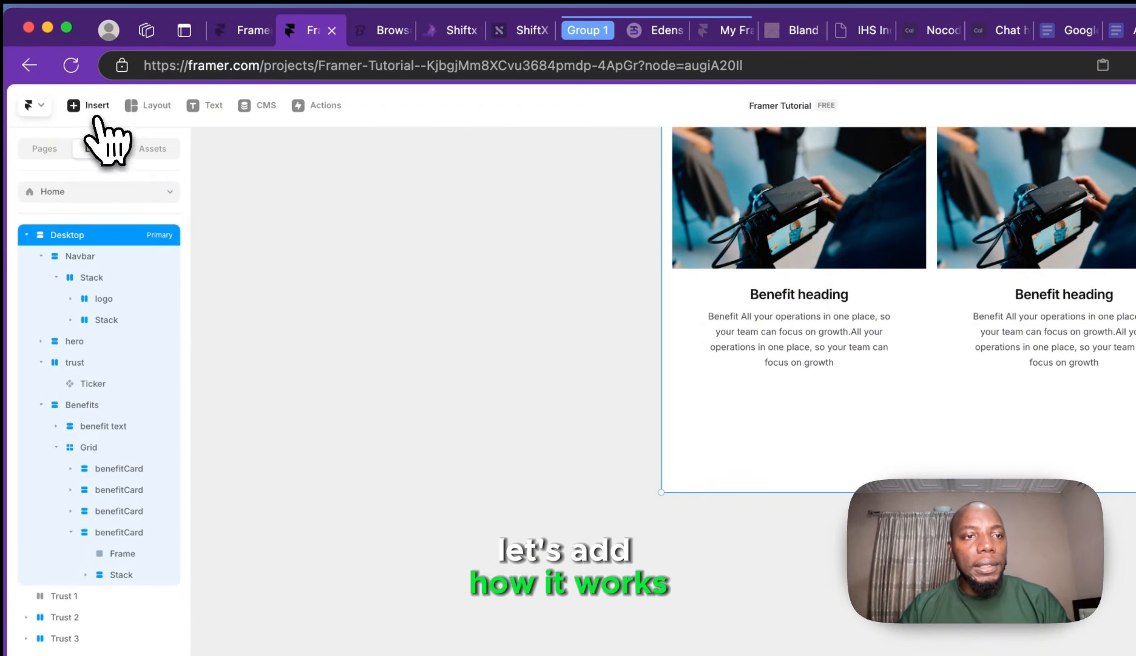
click(88, 108)
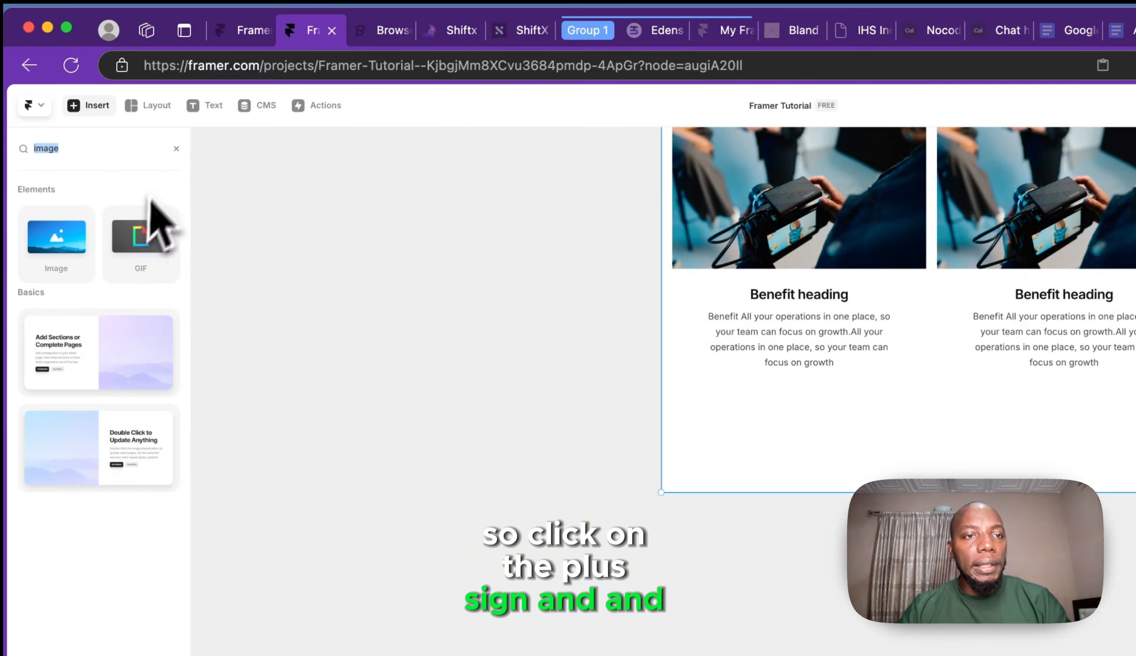
click(153, 109)
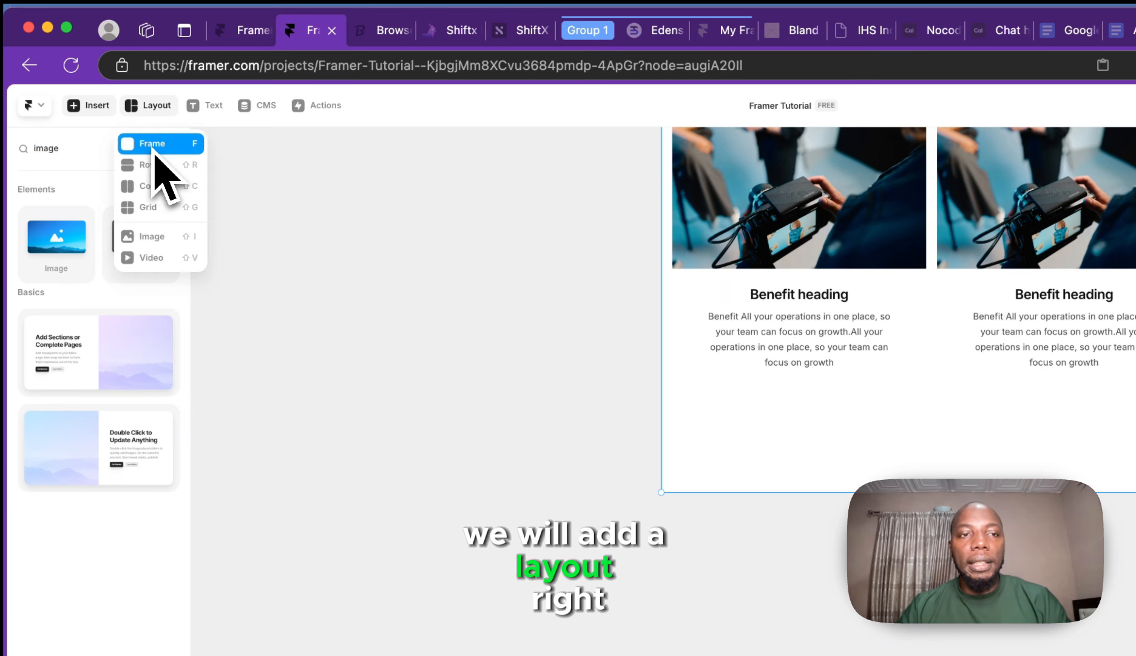
click(154, 149)
drag(859, 409, 1052, 452)
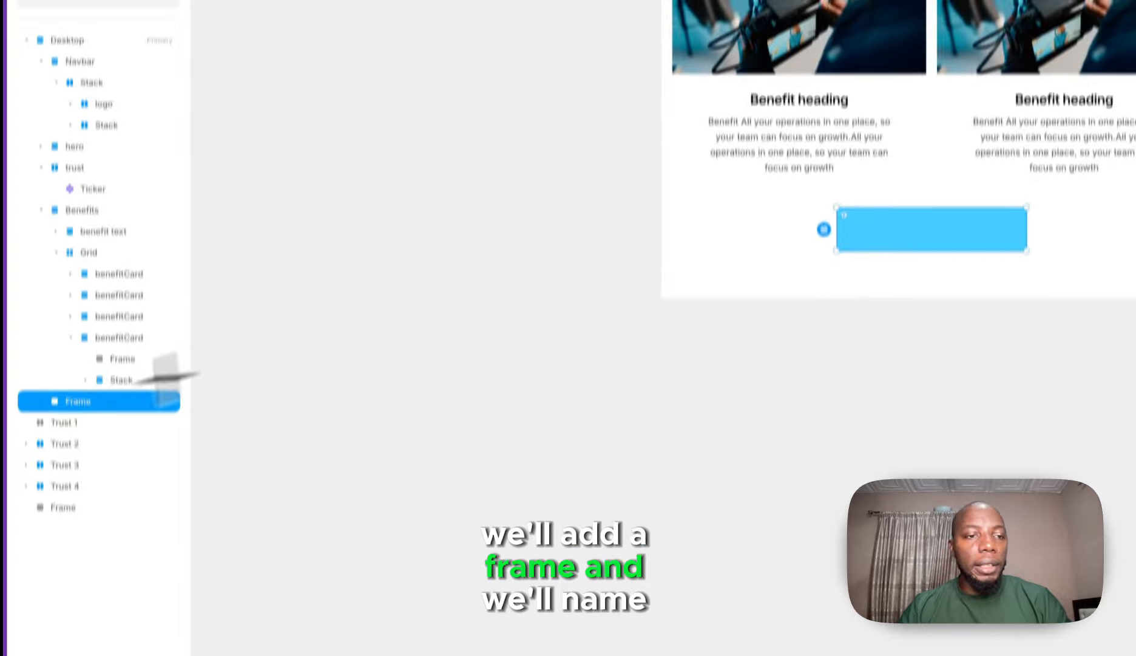
- Rename the new frame layer as "How it works"
double_click(72, 366)
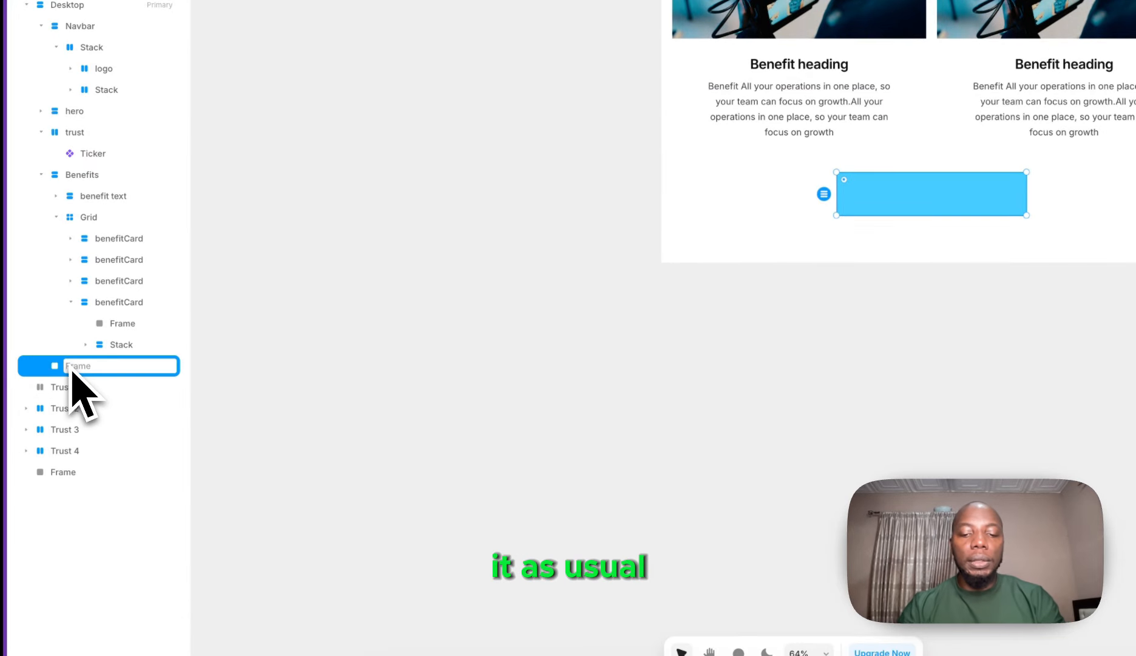
text(How it wo)
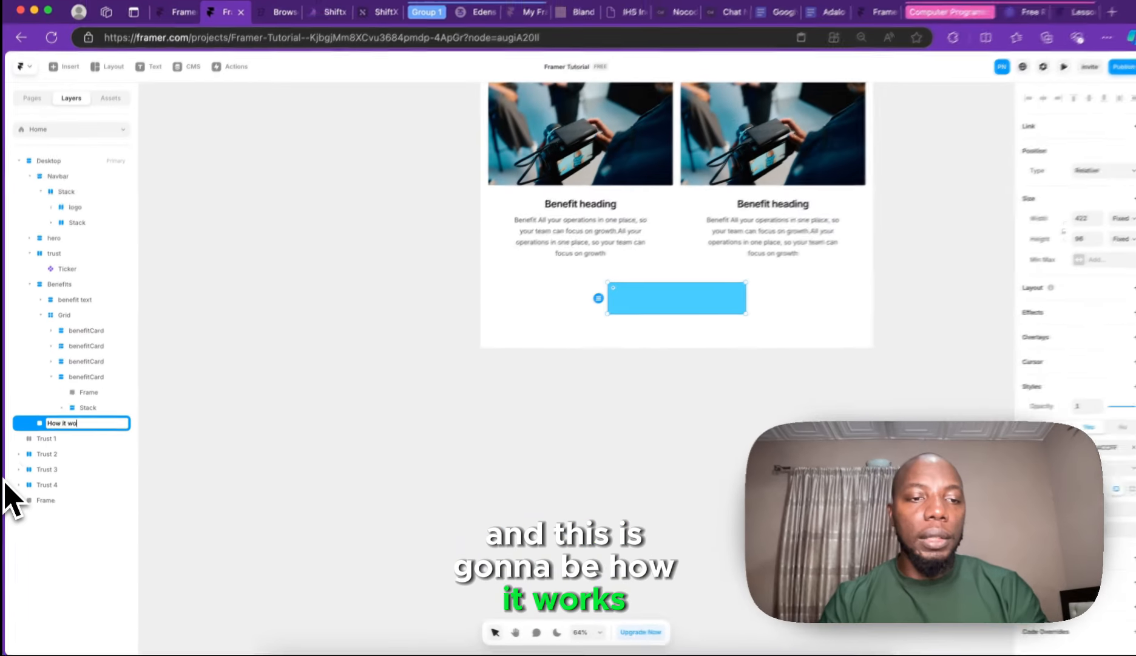
text(rks)
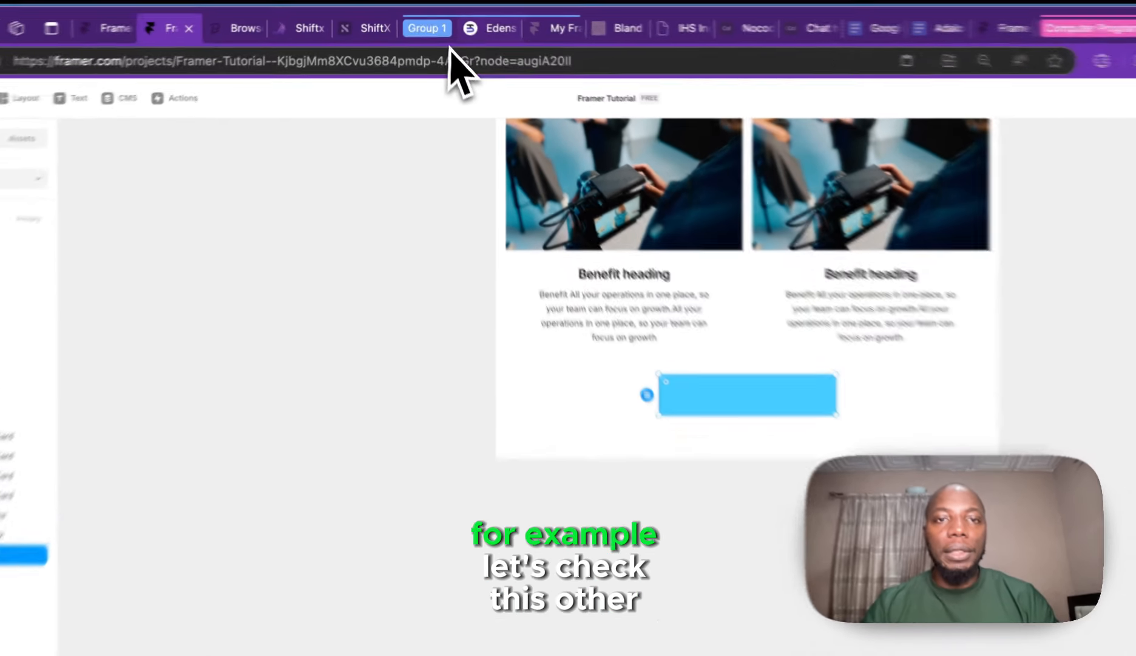
- Switch to the Edens website and look through its landing page sections for a how-it-works layout to use as reference
click(464, 21)
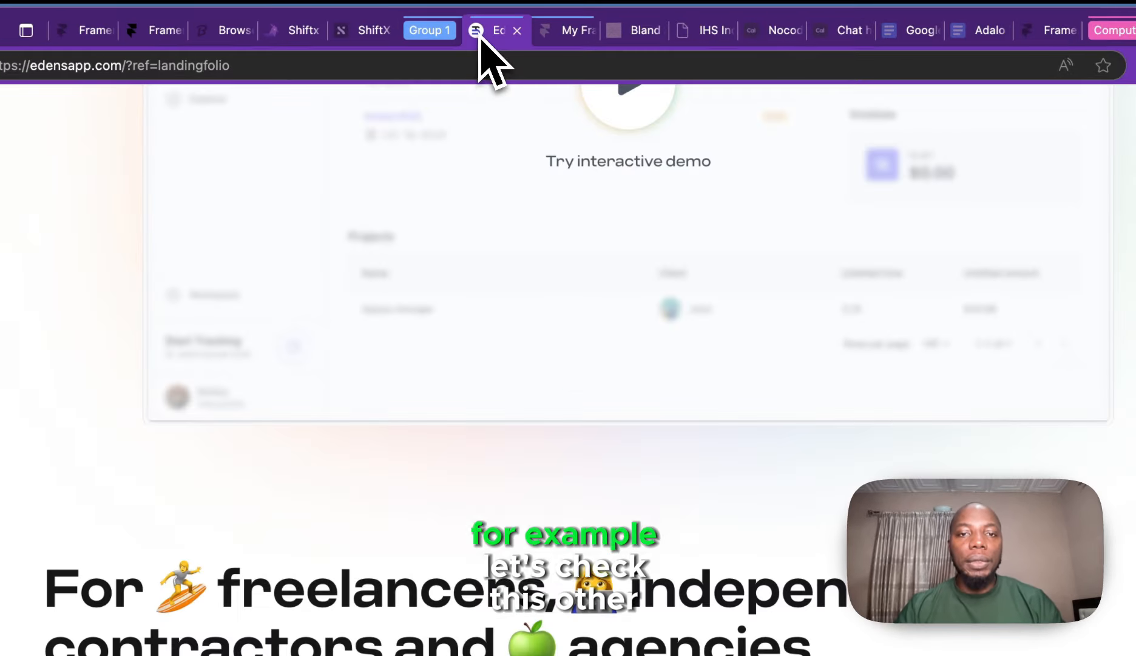
scroll(526, 273, down, 5)
scroll(571, 380, down, 10)
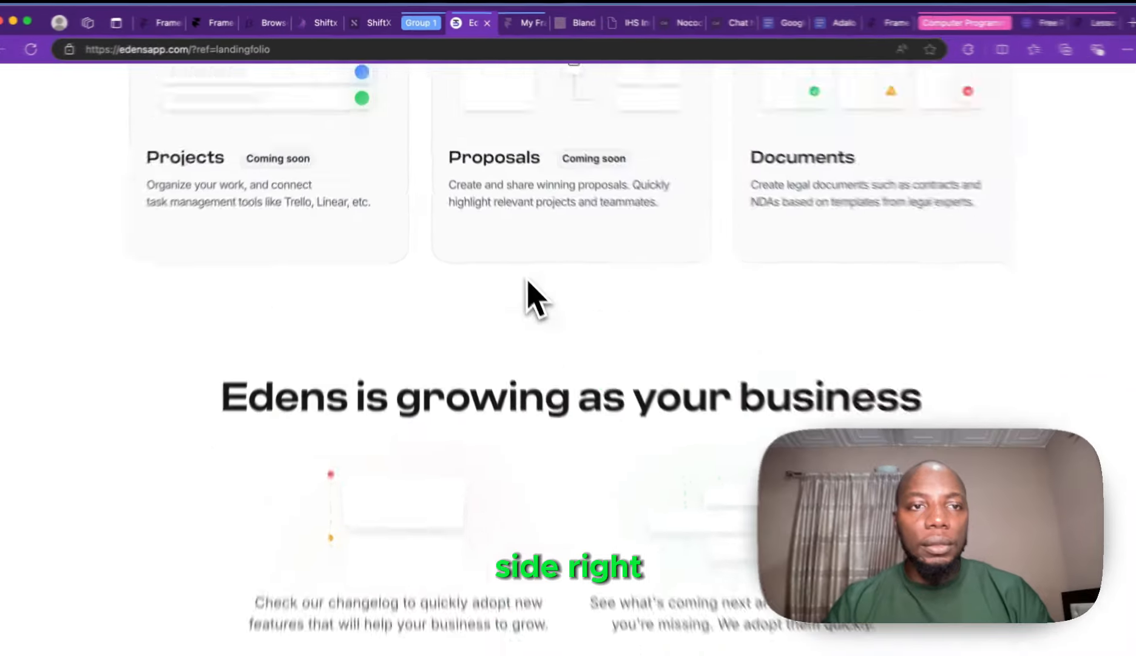
scroll(526, 279, up, 6)
scroll(520, 264, down, 20)
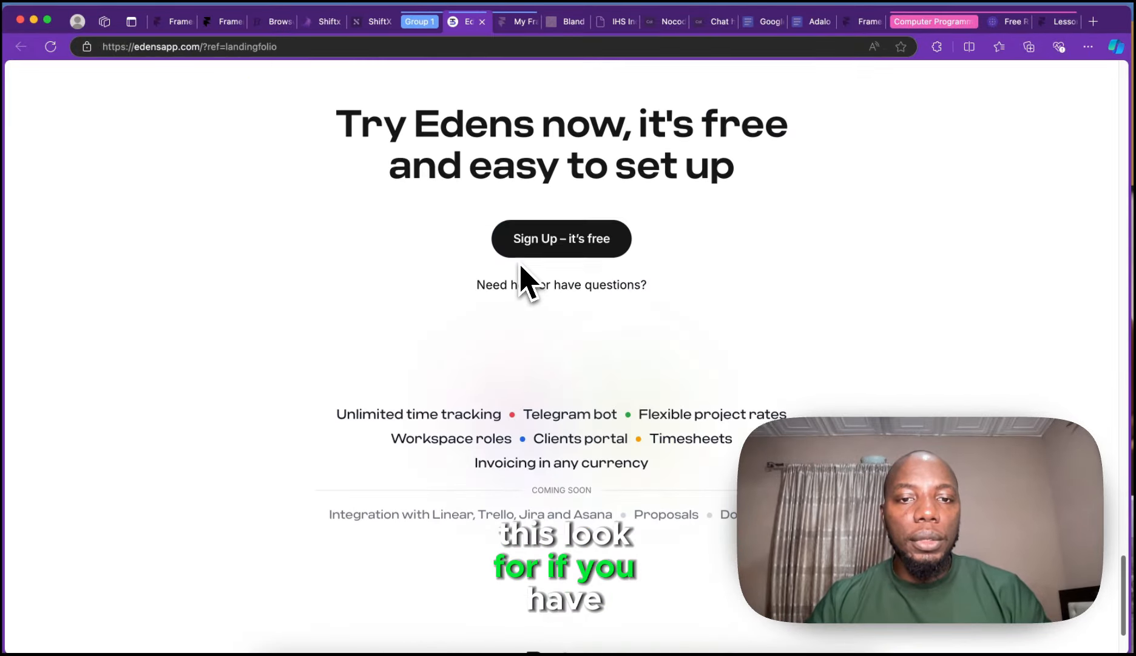
scroll(521, 264, up, 6)
scroll(520, 276, down, 7)
scroll(520, 279, up, 8)
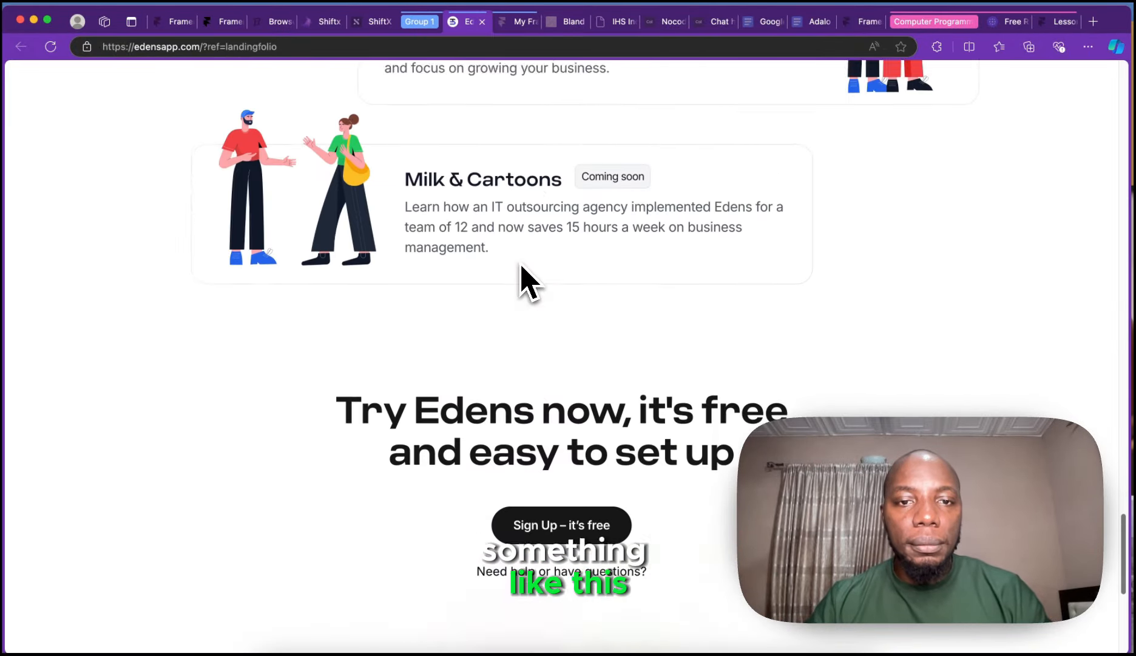
scroll(522, 276, up, 10)
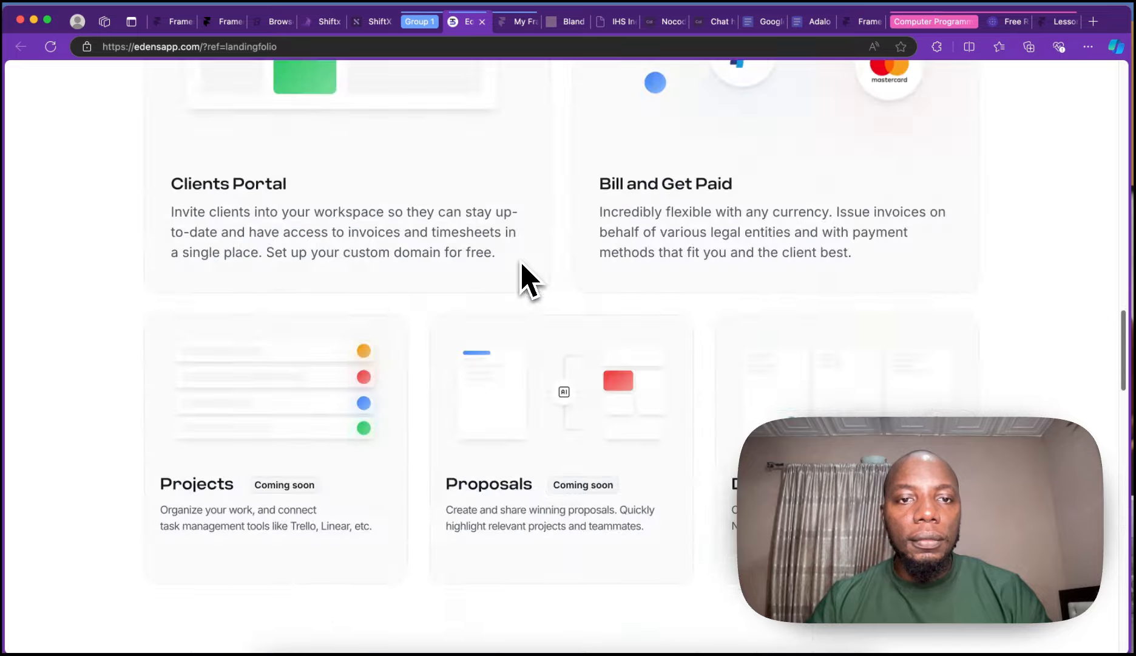
scroll(522, 276, up, 15)
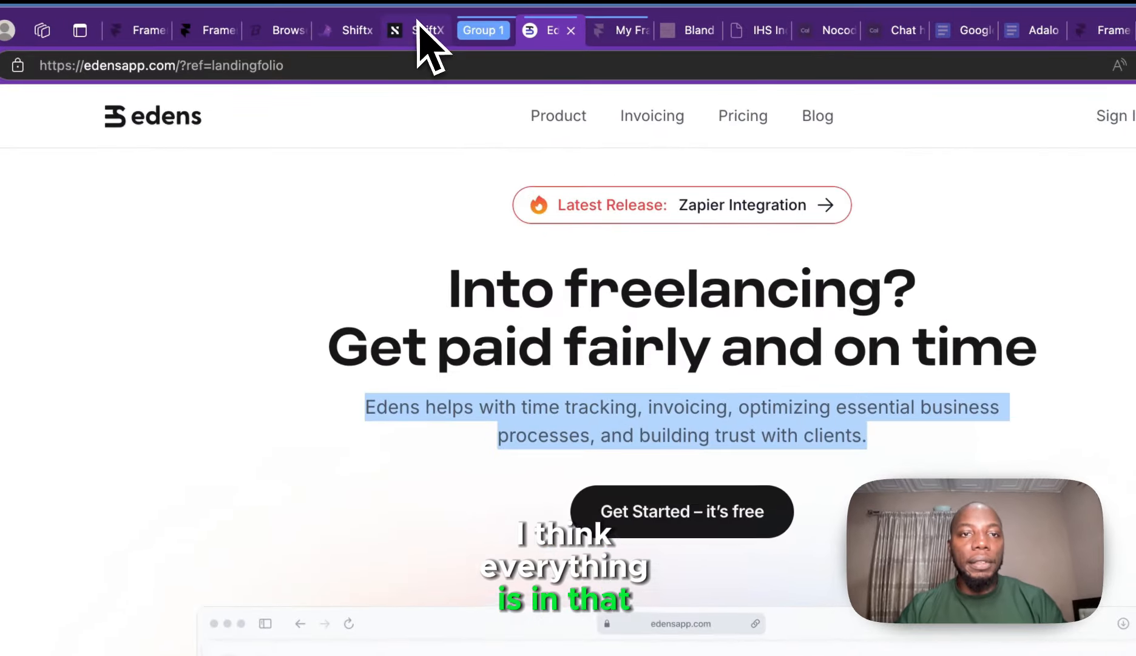
- Switch to the ShiftX website and examine its "Maximize your insight with smarter knowledge" section and feature cards as layout references
click(375, 21)
scroll(537, 327, down, 15)
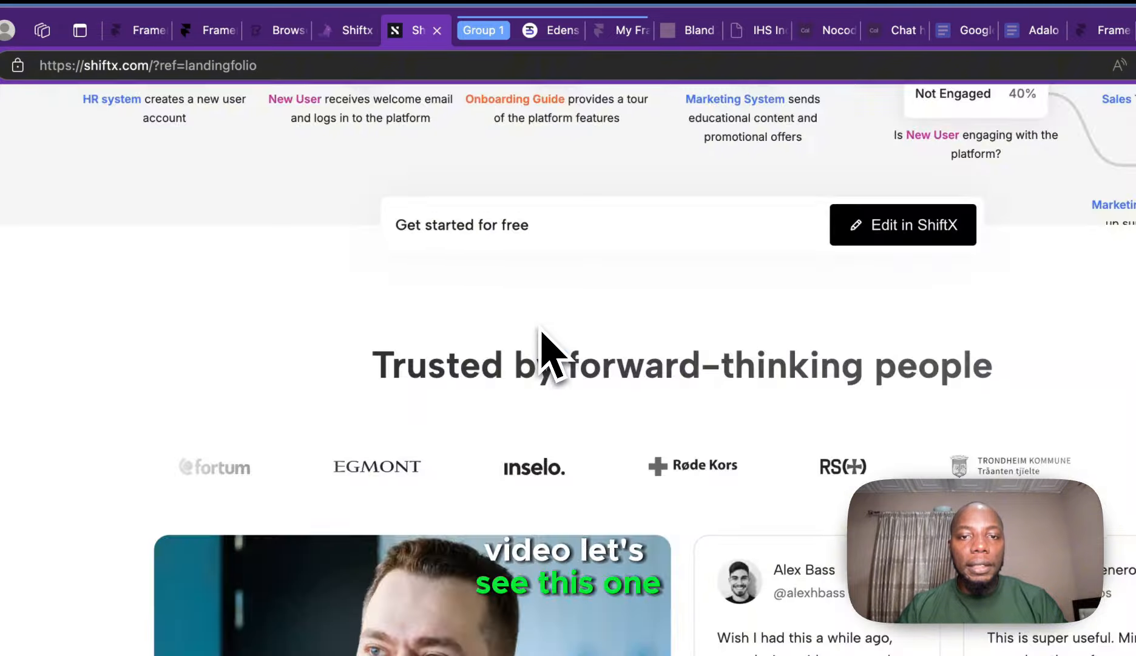
scroll(540, 340, up, 3)
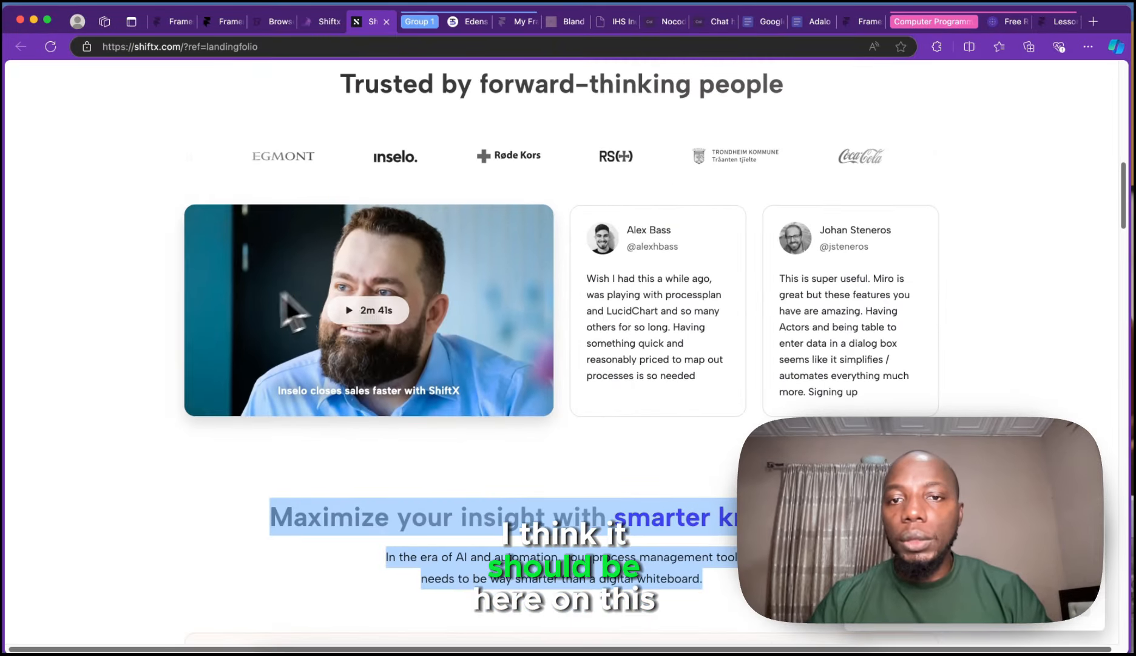
scroll(559, 349, down, 10)
scroll(559, 349, up, 5)
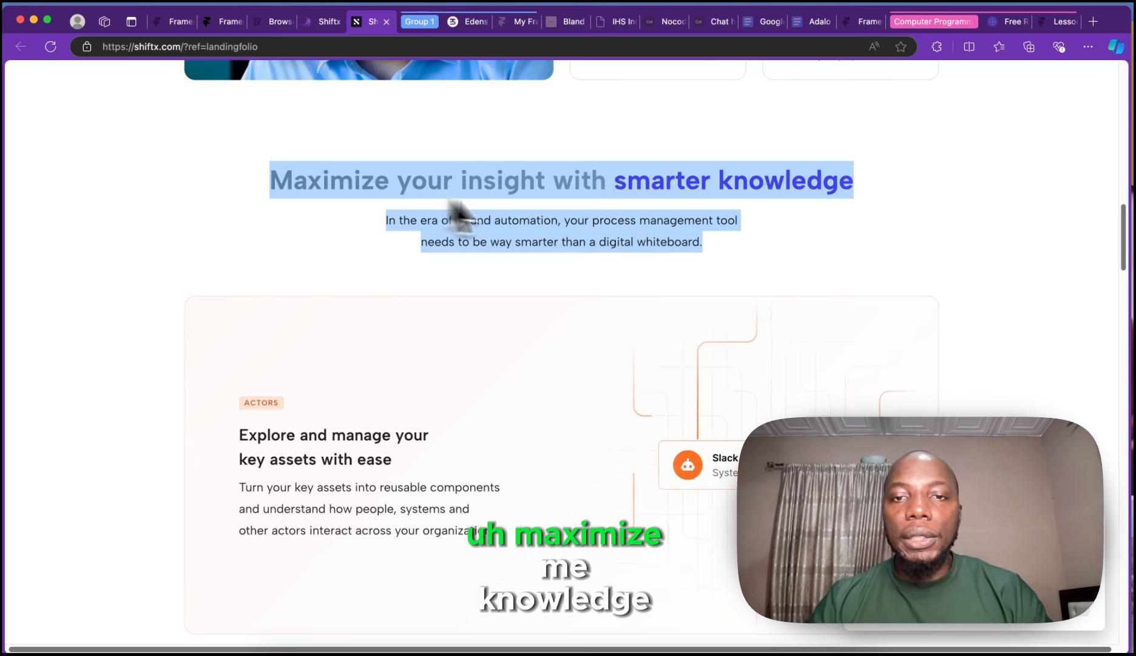
scroll(340, 243, down, 3)
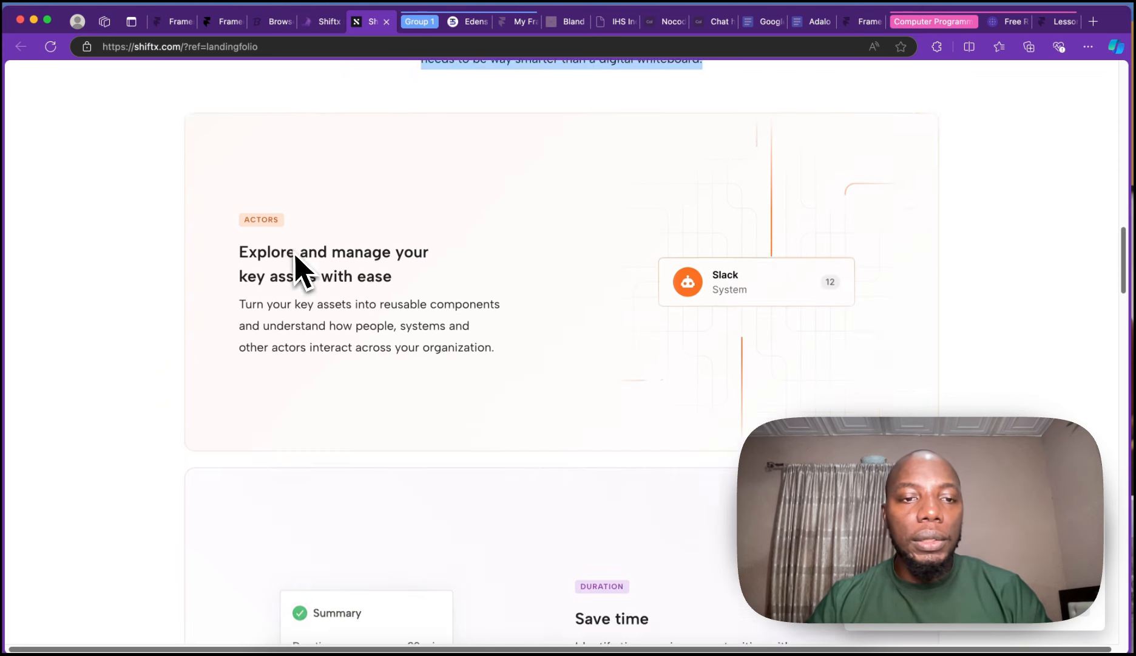
drag(236, 245, 560, 311)
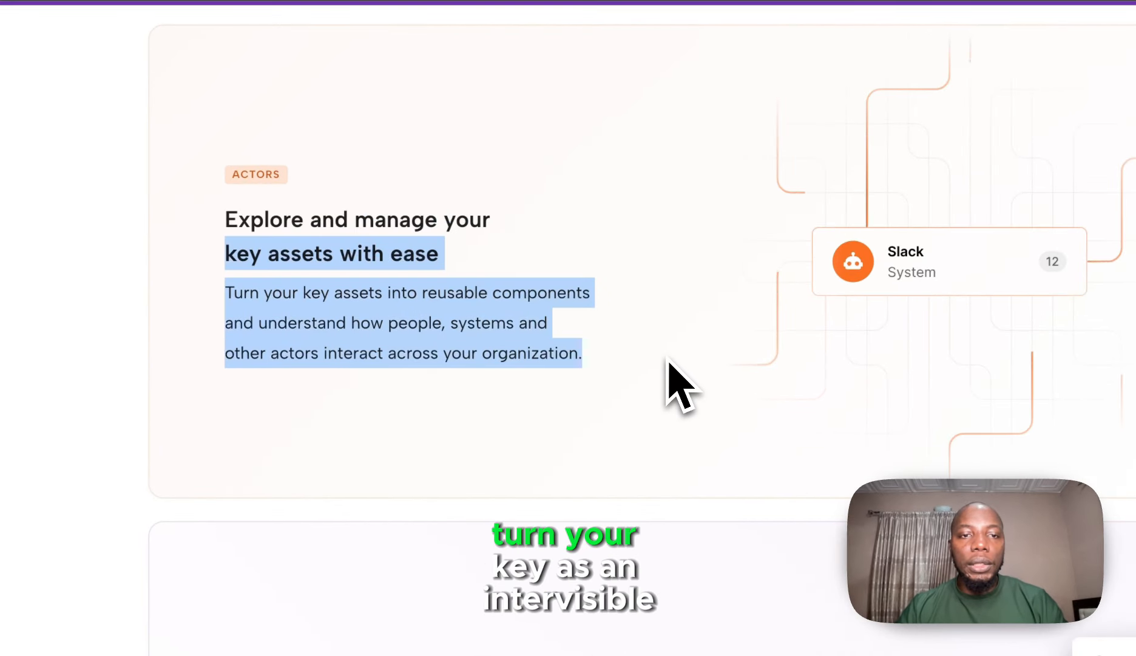
scroll(474, 310, down, 7)
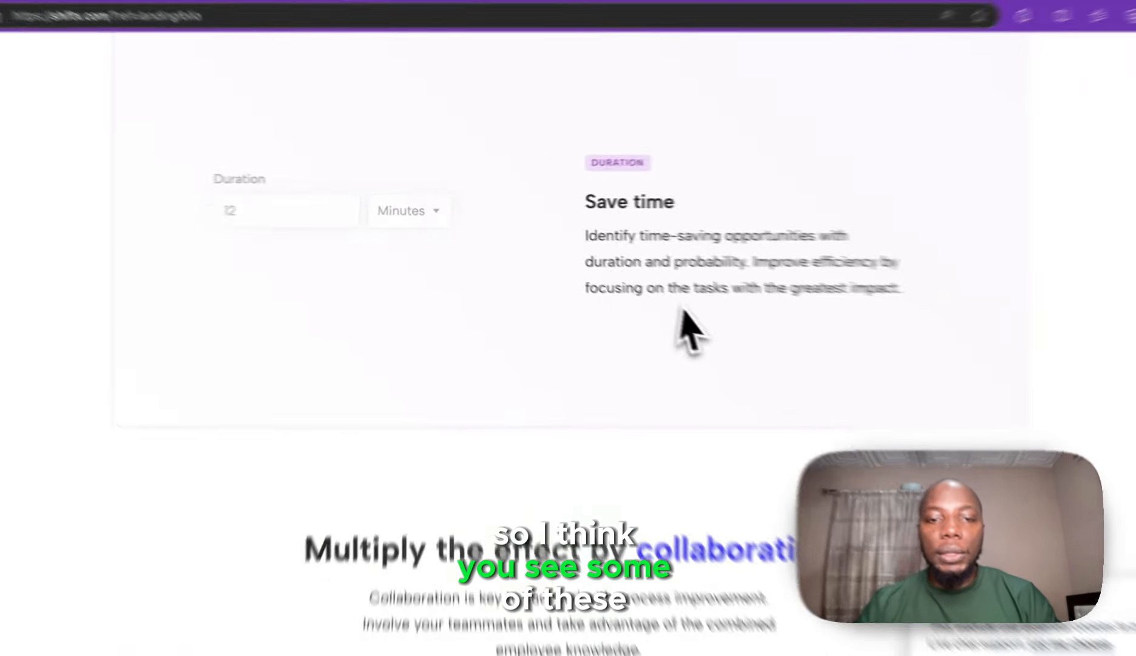
- Examine how the remaining ShiftX sections, from collaboration to the footer, arrange their content, and check the Landingfolio page for it
scroll(683, 313, down, 5)
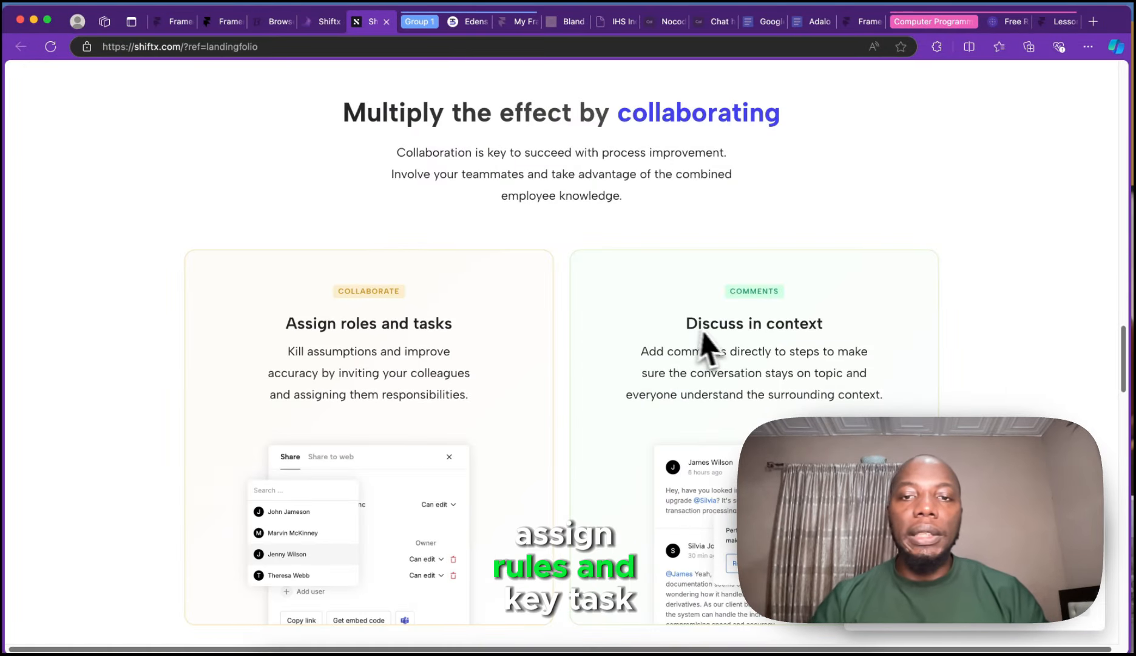
scroll(704, 349, down, 8)
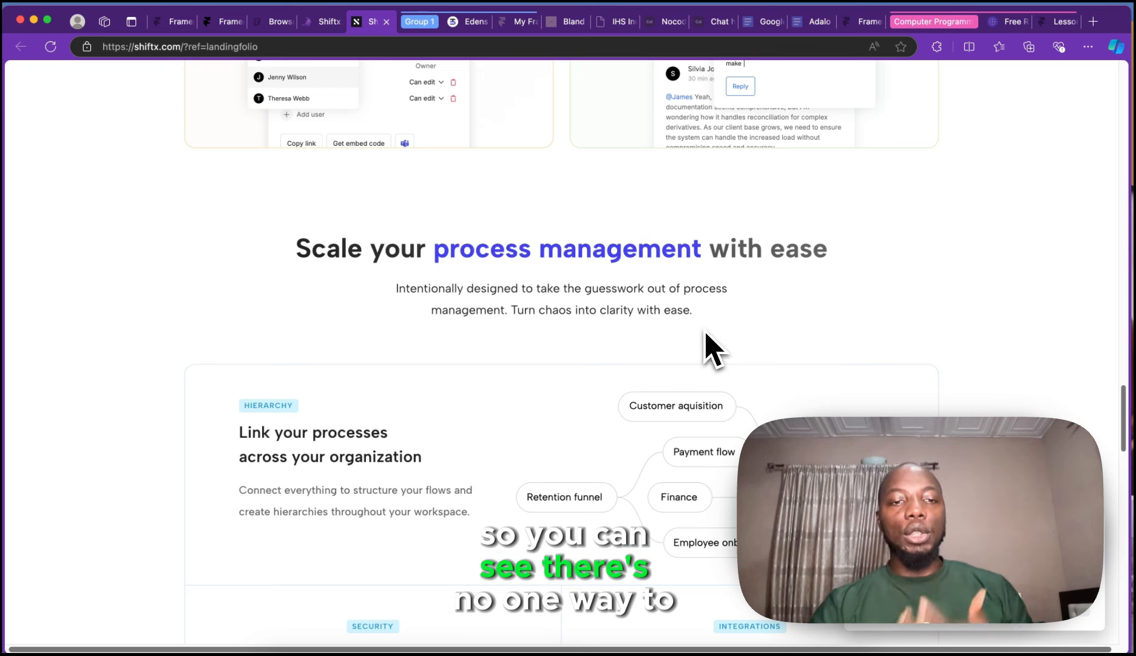
scroll(706, 336, down, 4)
scroll(651, 355, down, 10)
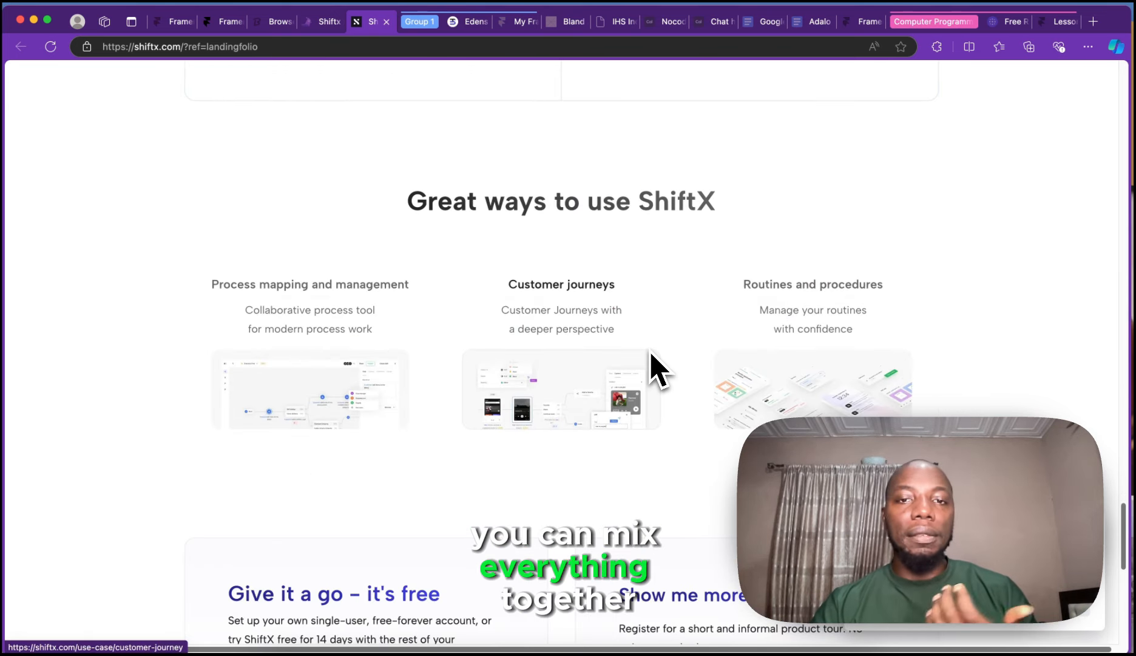
scroll(649, 351, down, 8)
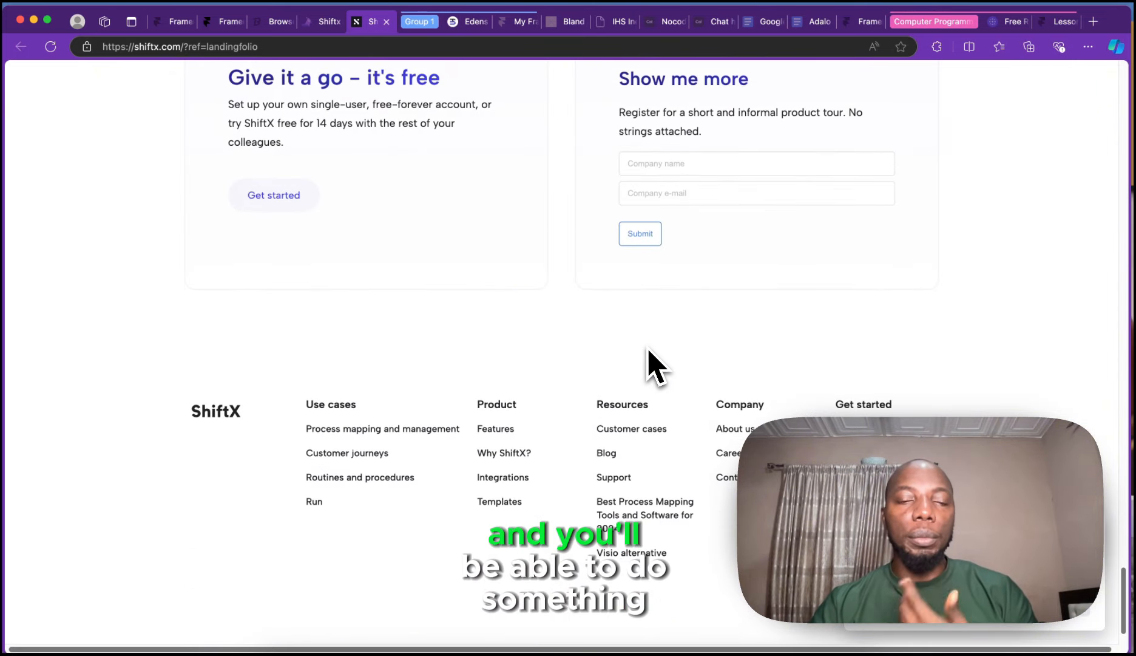
scroll(648, 351, up, 10)
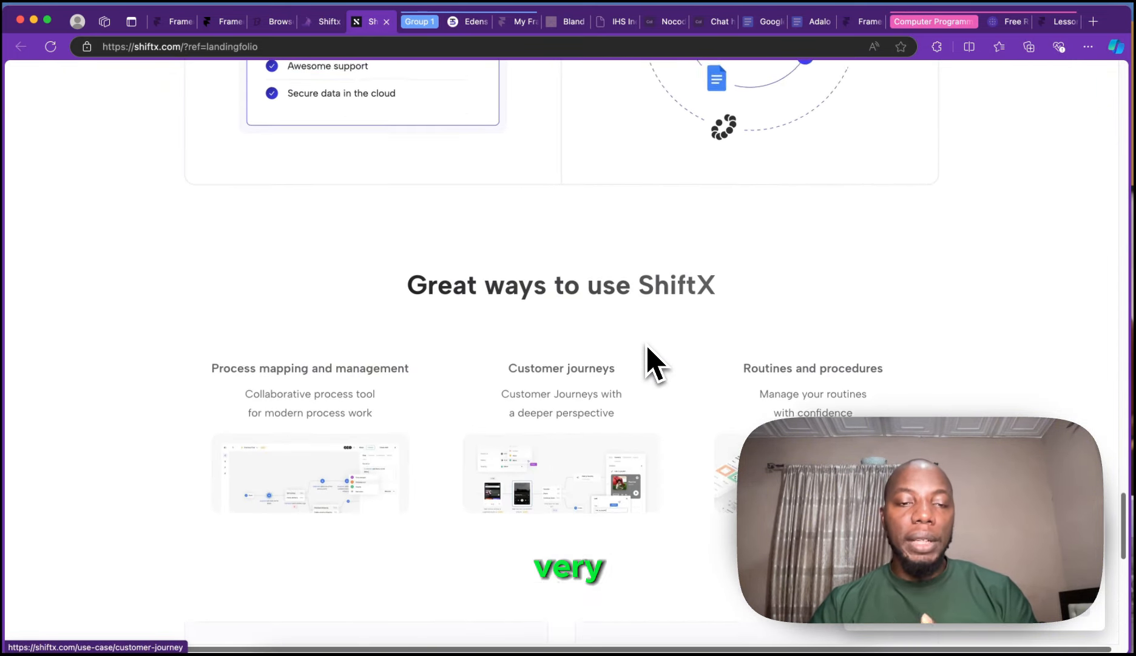
scroll(648, 352, up, 14)
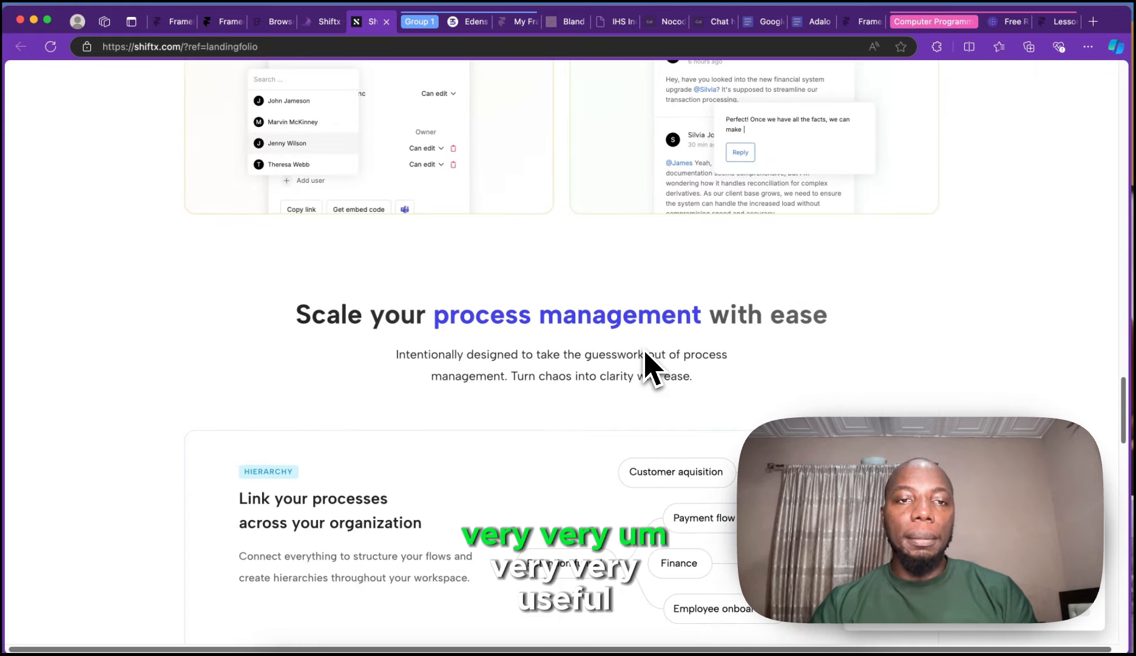
scroll(646, 353, up, 8)
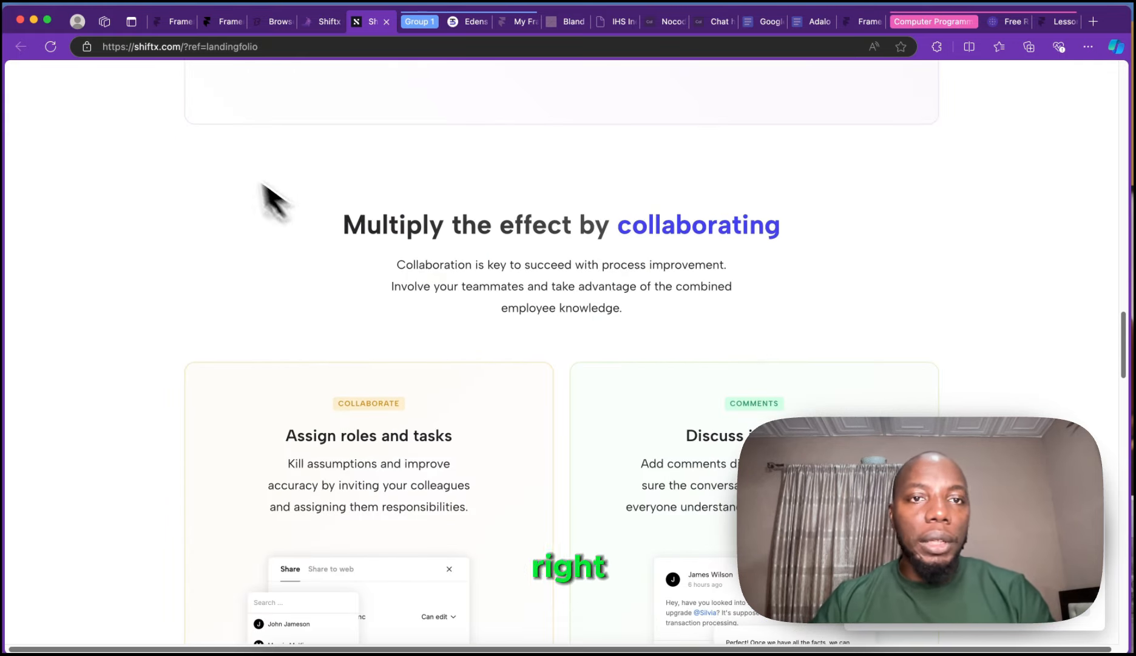
click(328, 22)
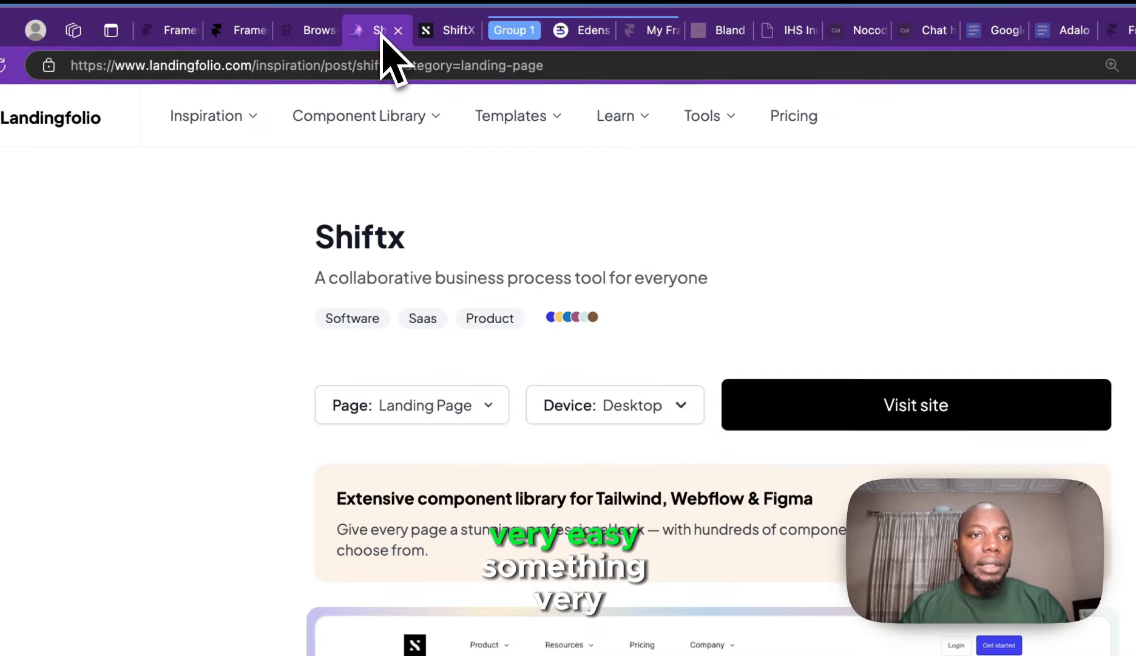
- Switch back to the Framer project and make the How it works frame fill the page width with a height of 400
click(227, 21)
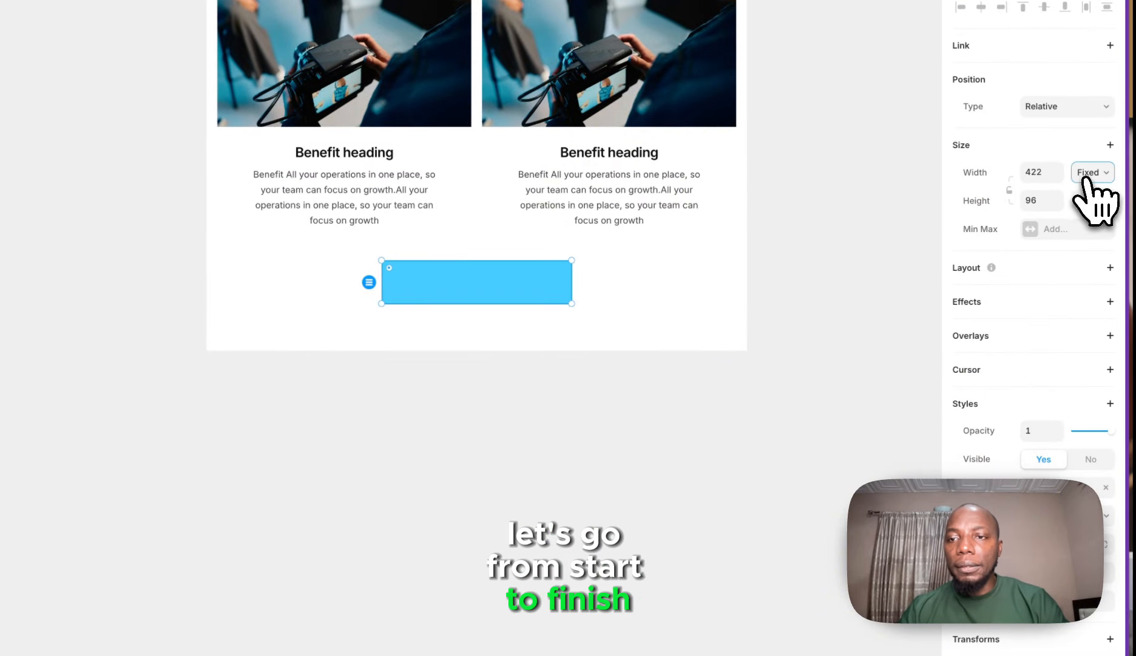
click(1082, 212)
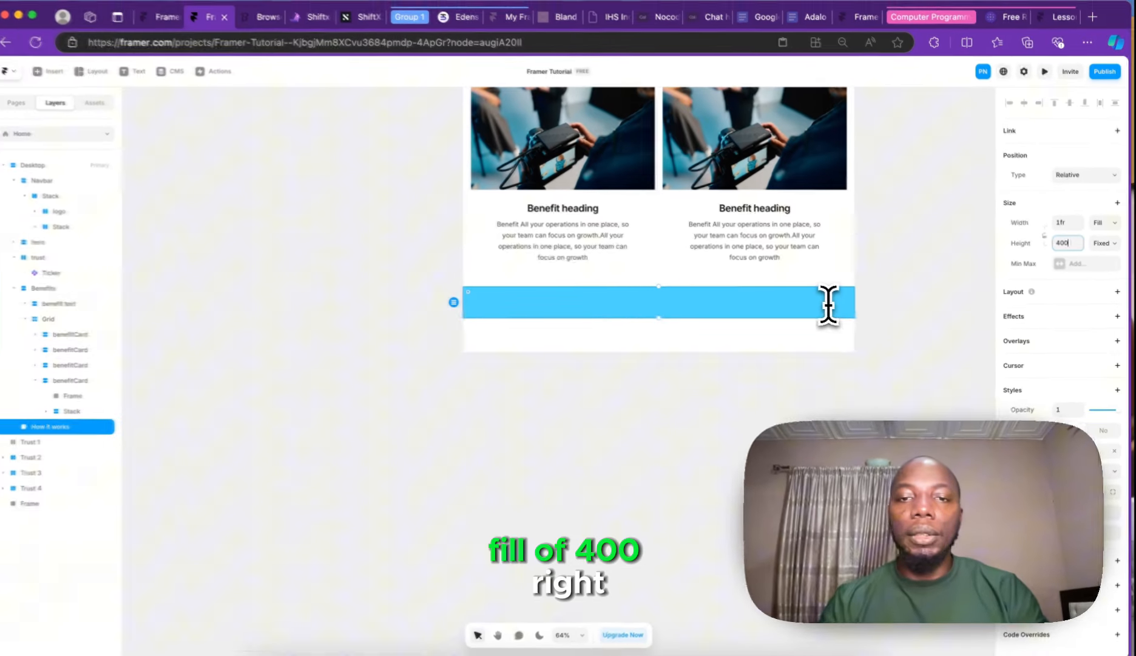
text(00)
key(Return)
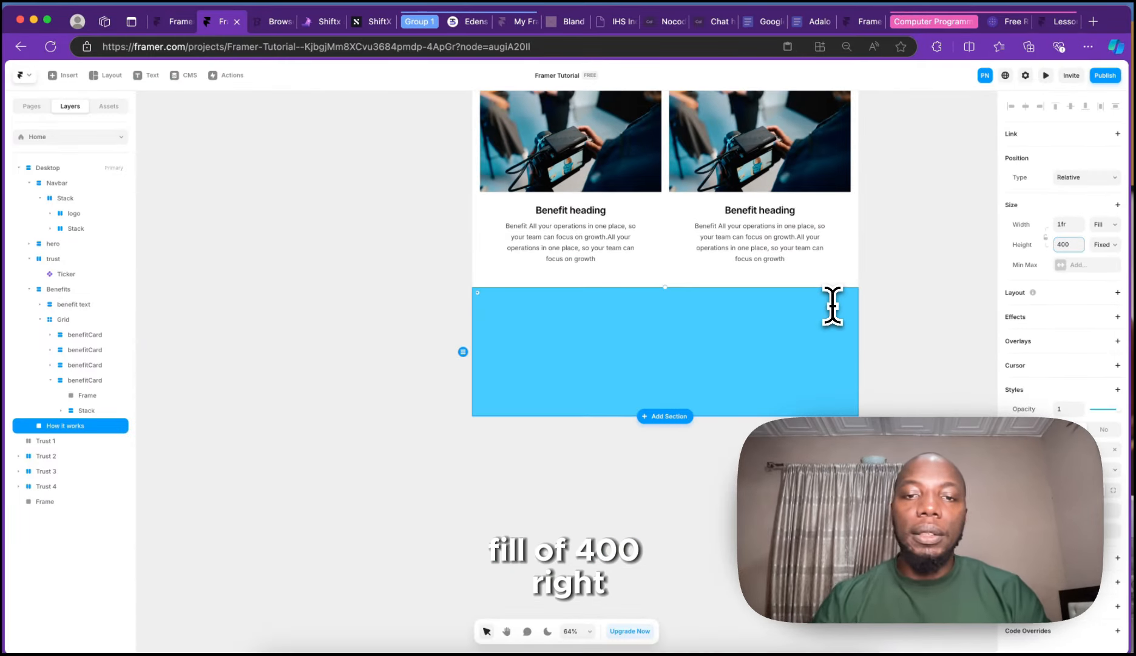
- Make the Desktop breakpoint's height fit its content
scroll(721, 292, up, 3)
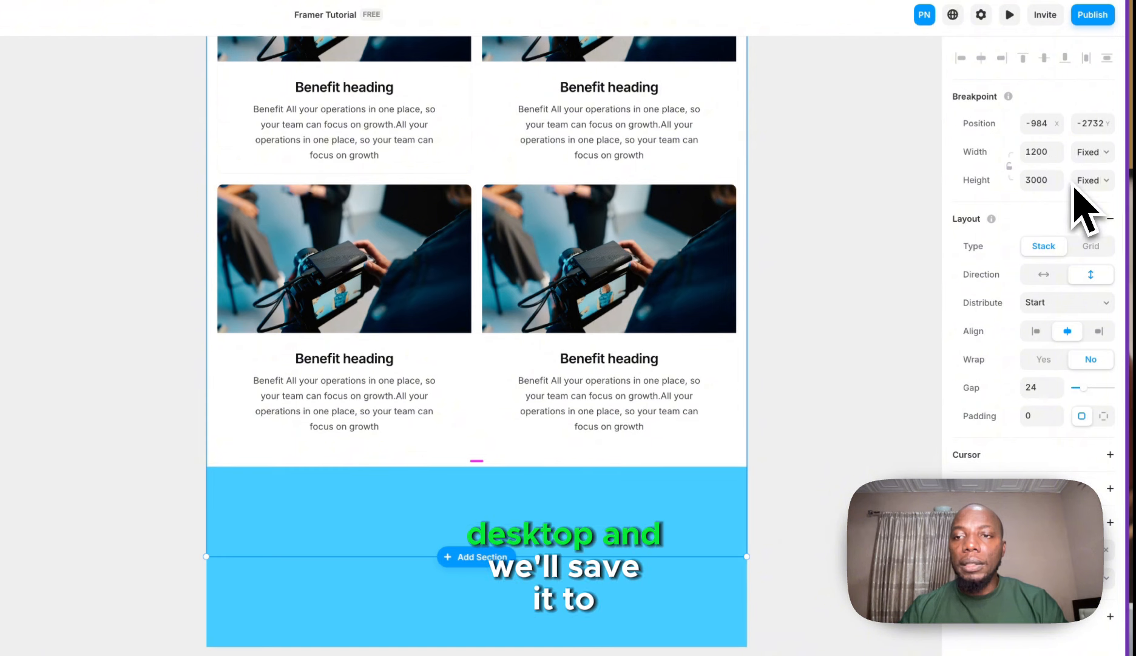
click(1091, 180)
click(1083, 242)
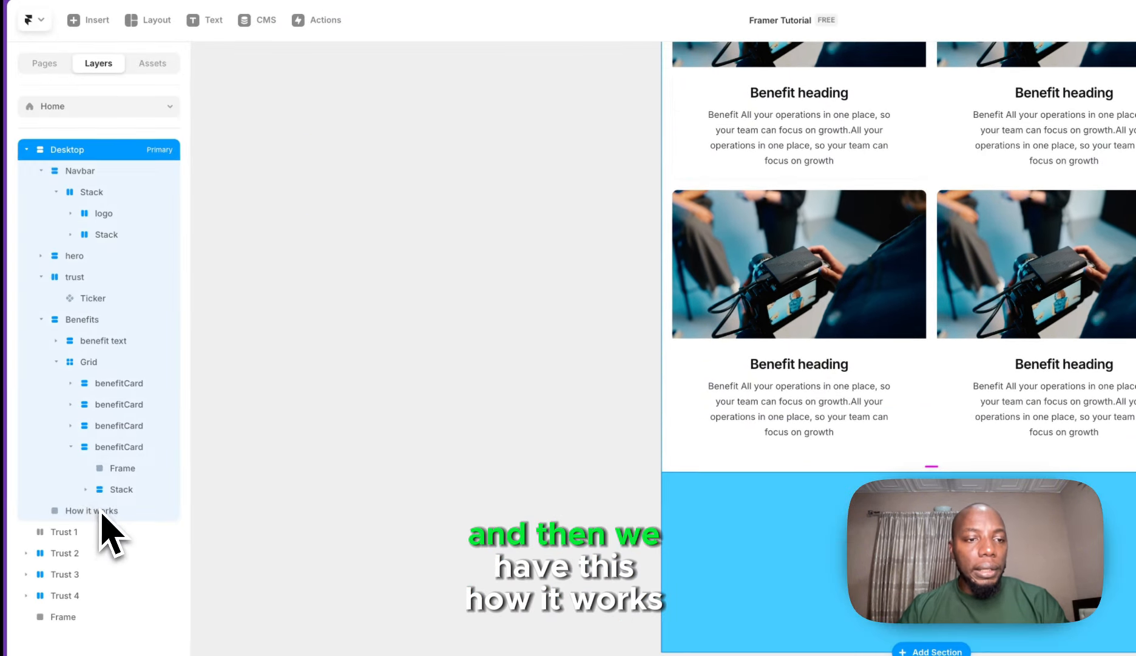
- Add the text "How it works" inside the How it works frame and apply the h2 text style to it
click(103, 510)
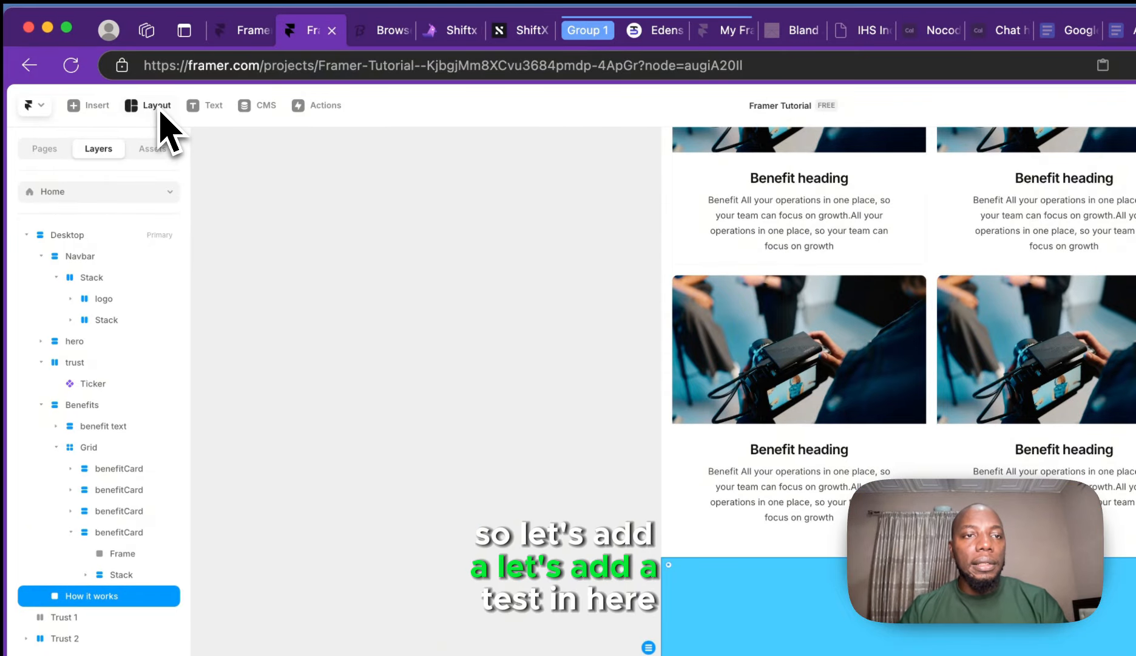
click(204, 105)
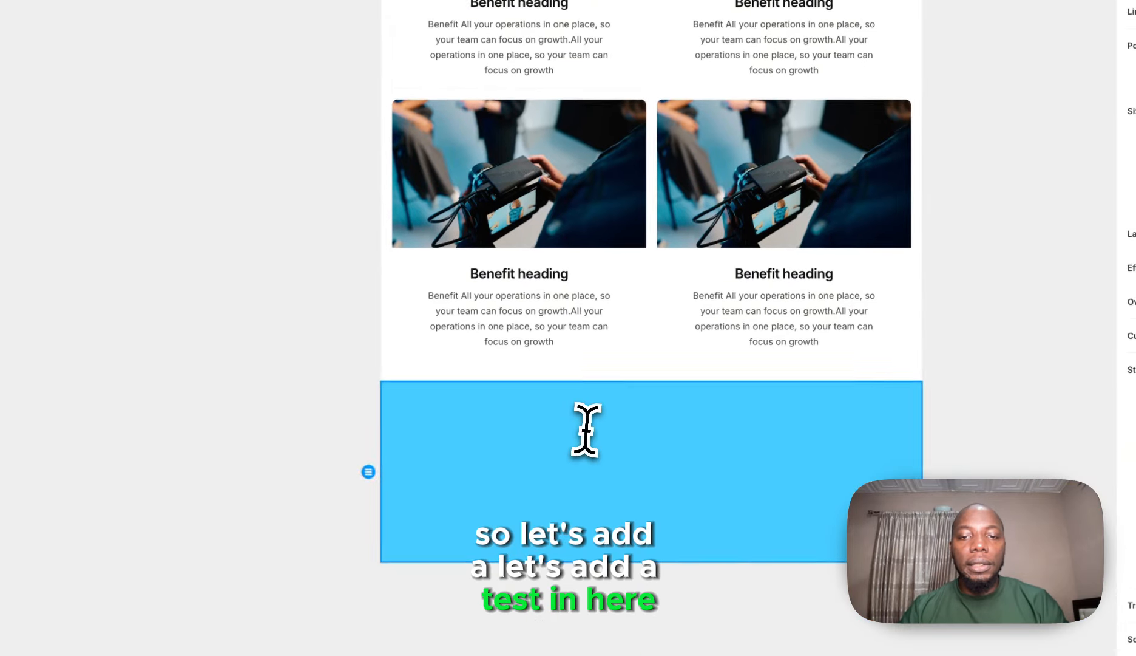
click(586, 429)
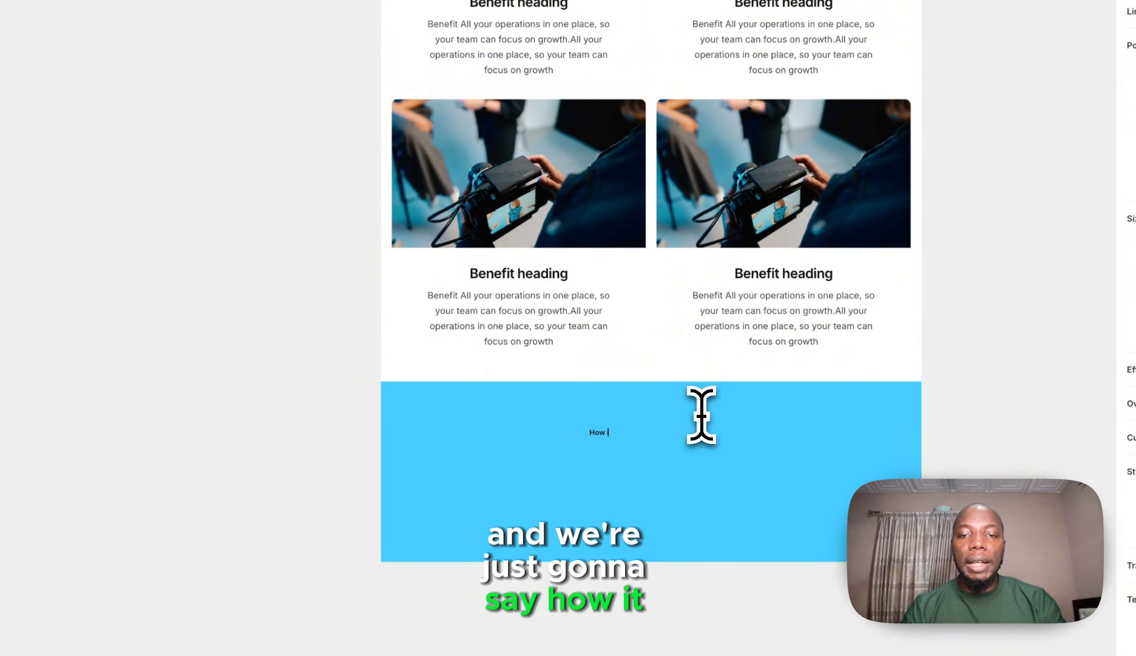
text(How it works)
key(super+a)
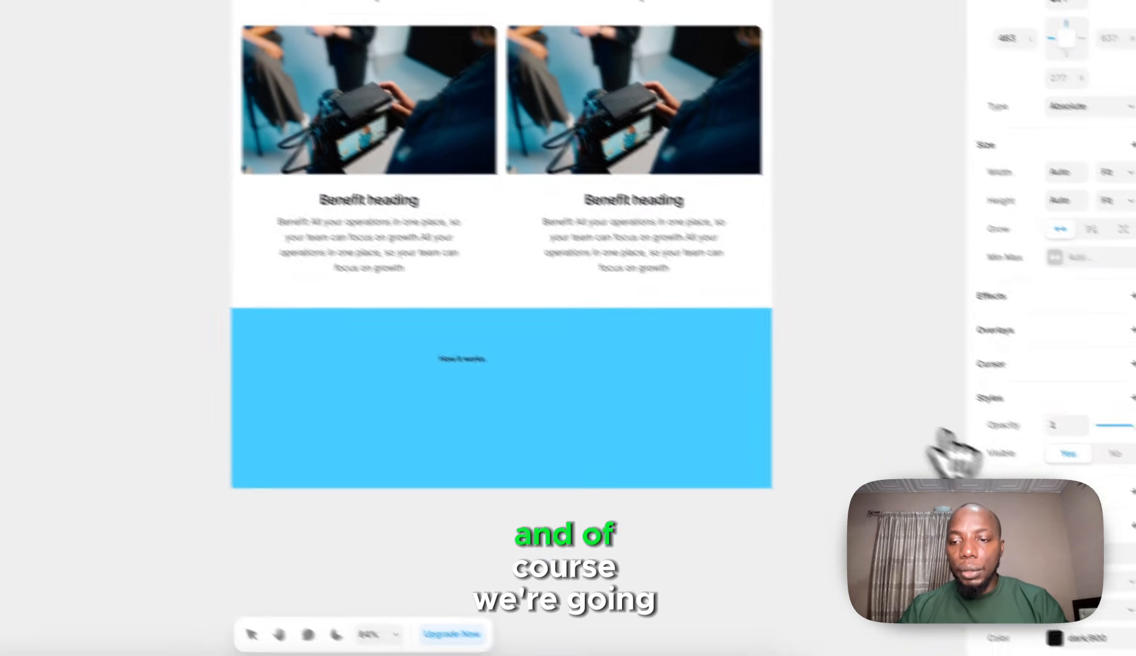
click(1059, 540)
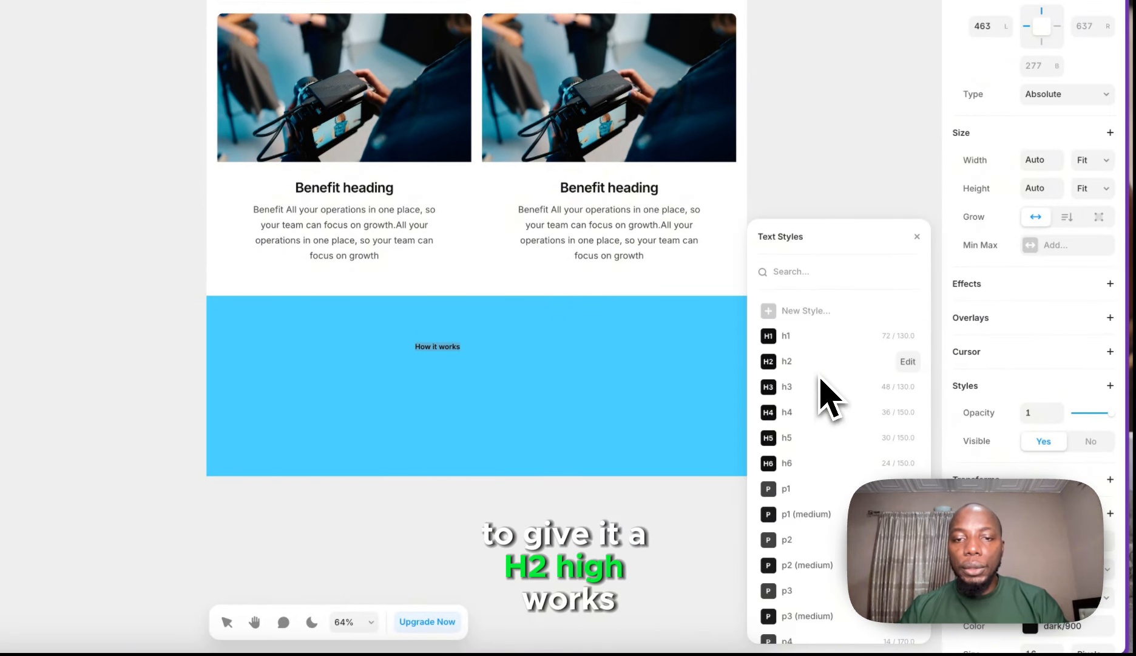
click(818, 362)
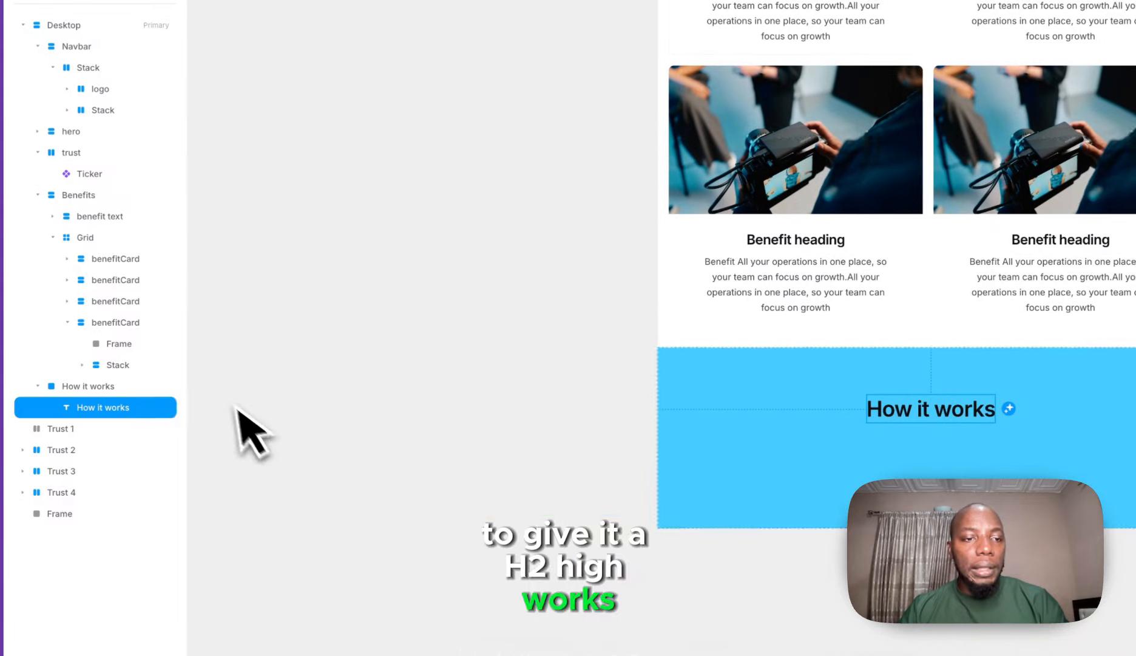
- Add a stack layout to the How it works section and draw a new frame about 738 × 16 below its heading
click(147, 383)
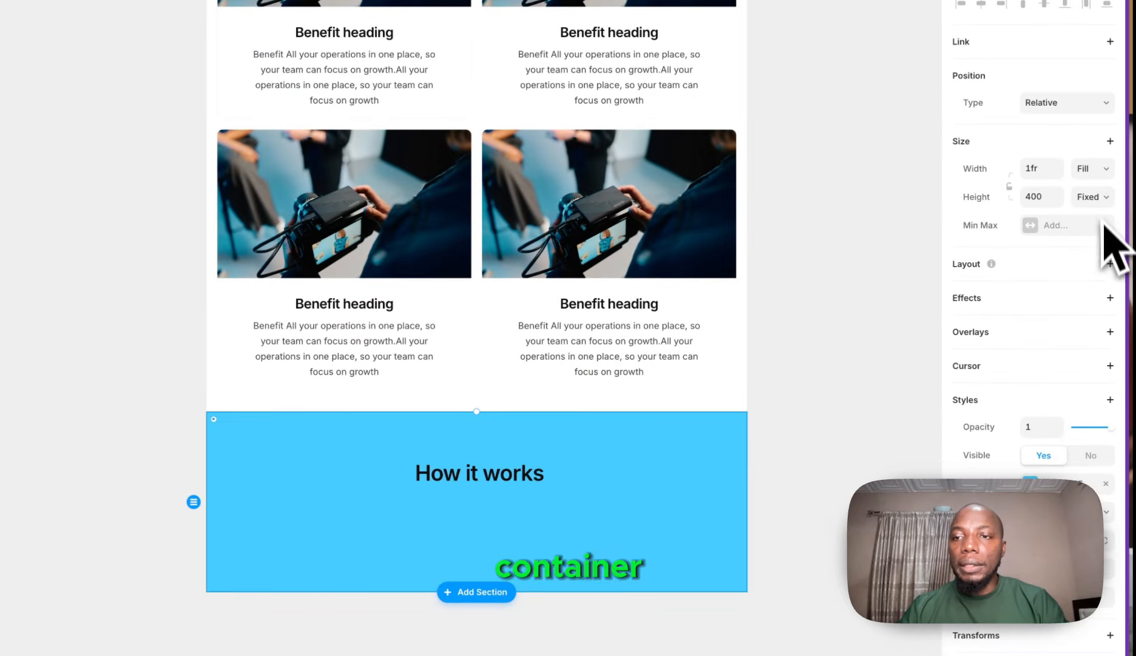
click(1112, 264)
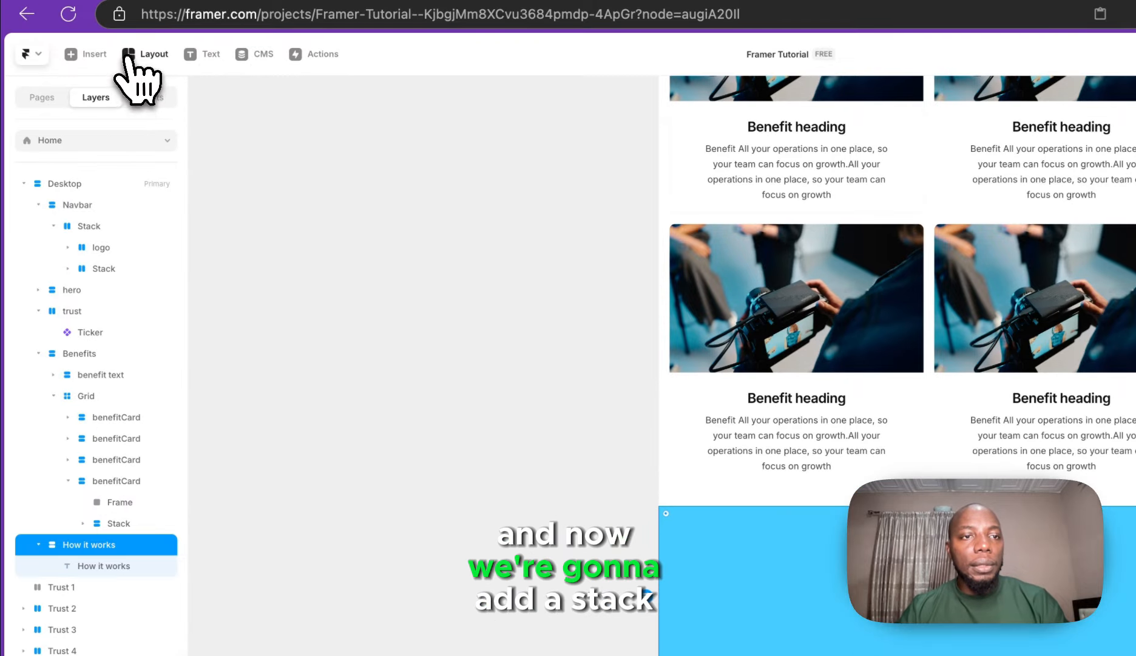
click(130, 56)
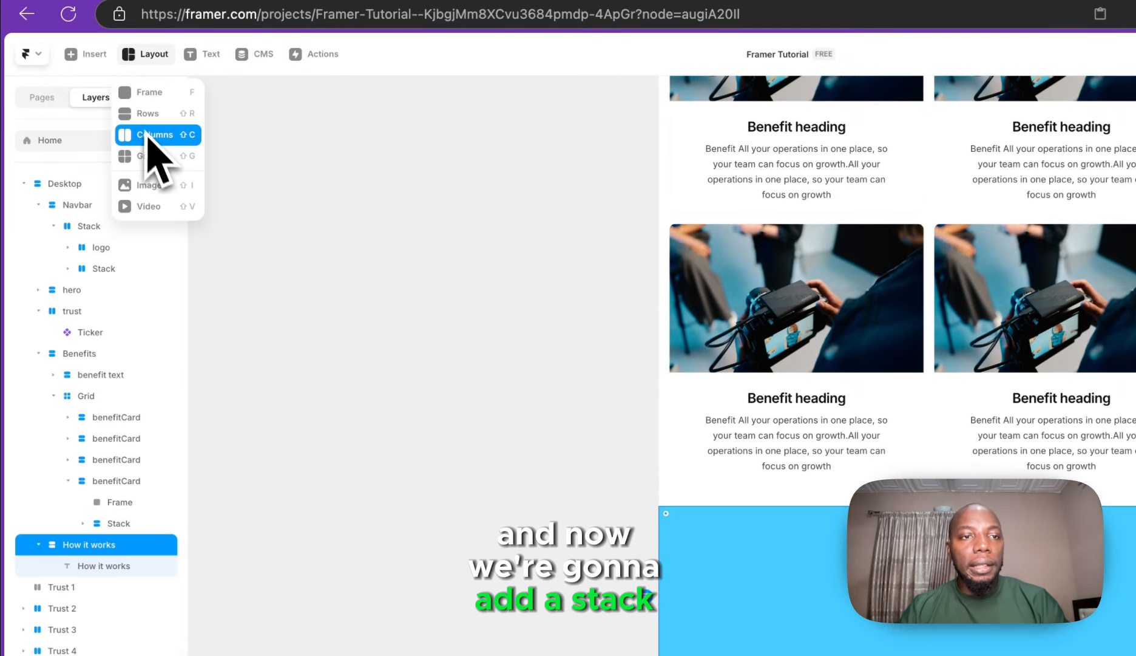
click(157, 113)
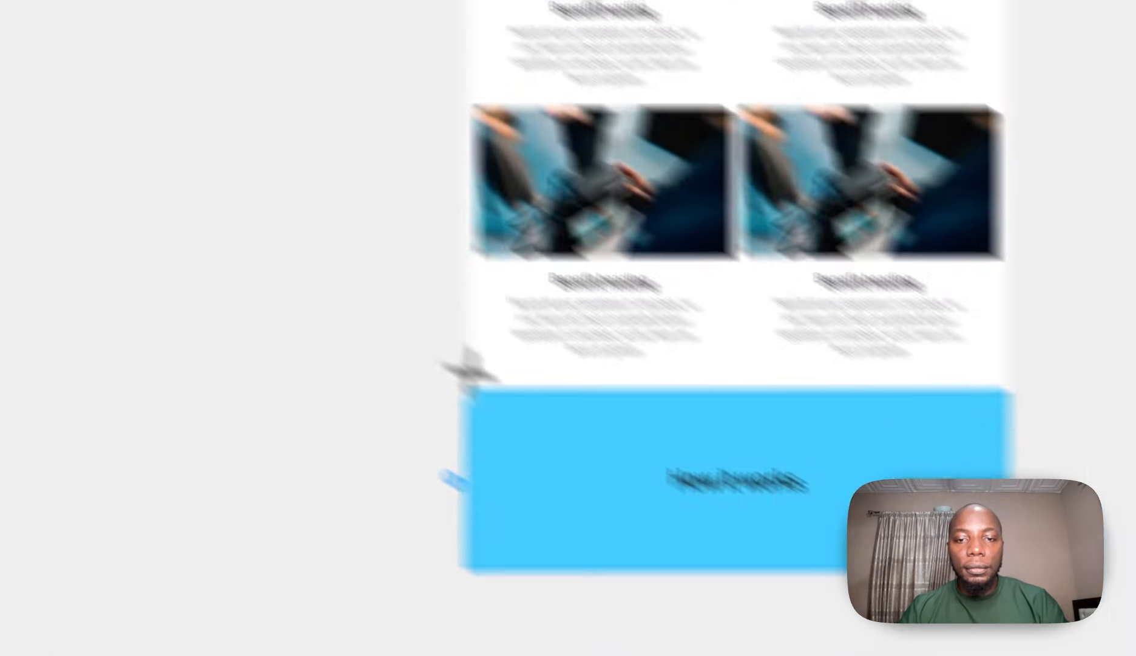
drag(885, 629, 1135, 633)
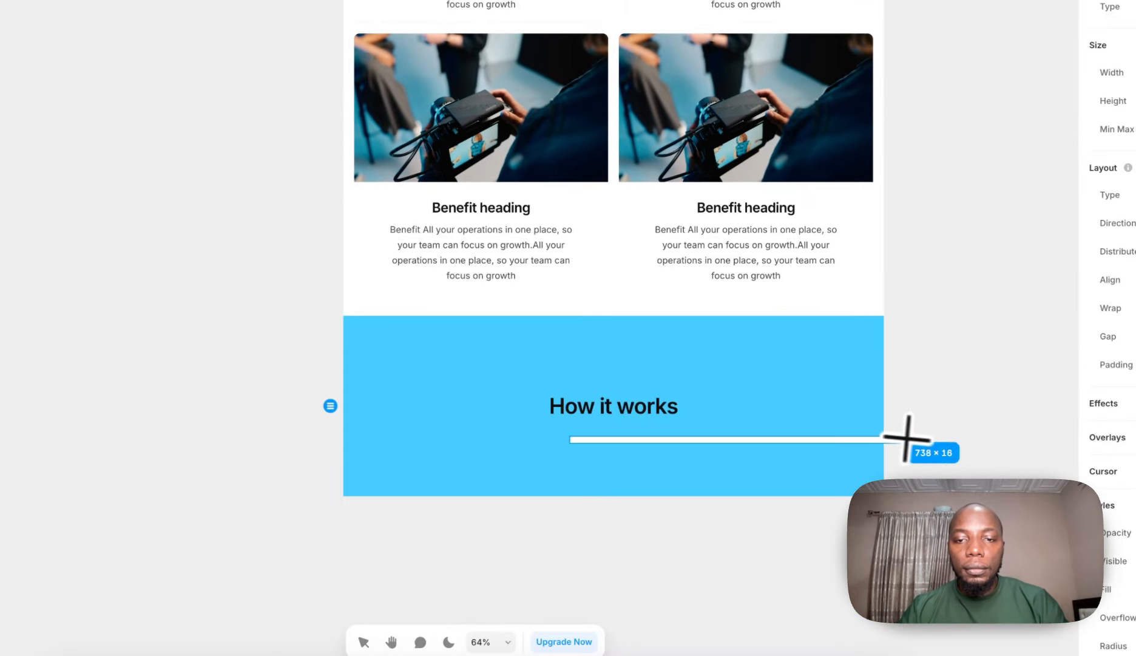
drag(906, 438, 905, 438)
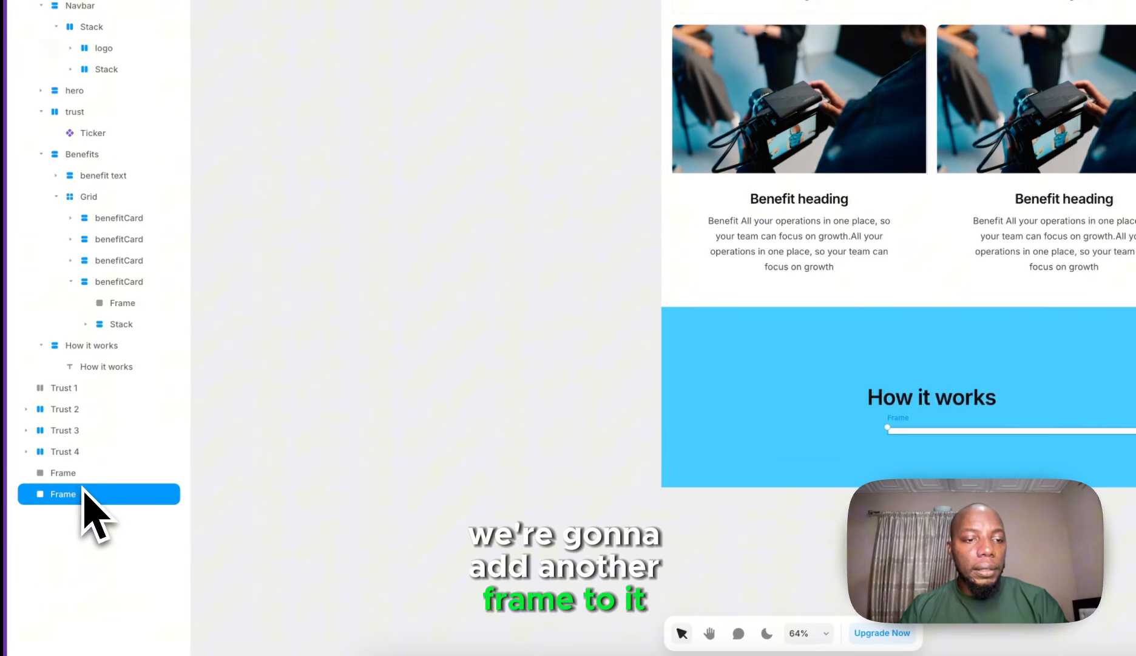
- Nest the new frame in the How it works section beneath the heading and fix its size at 700 wide by 60 high
drag(83, 493, 115, 364)
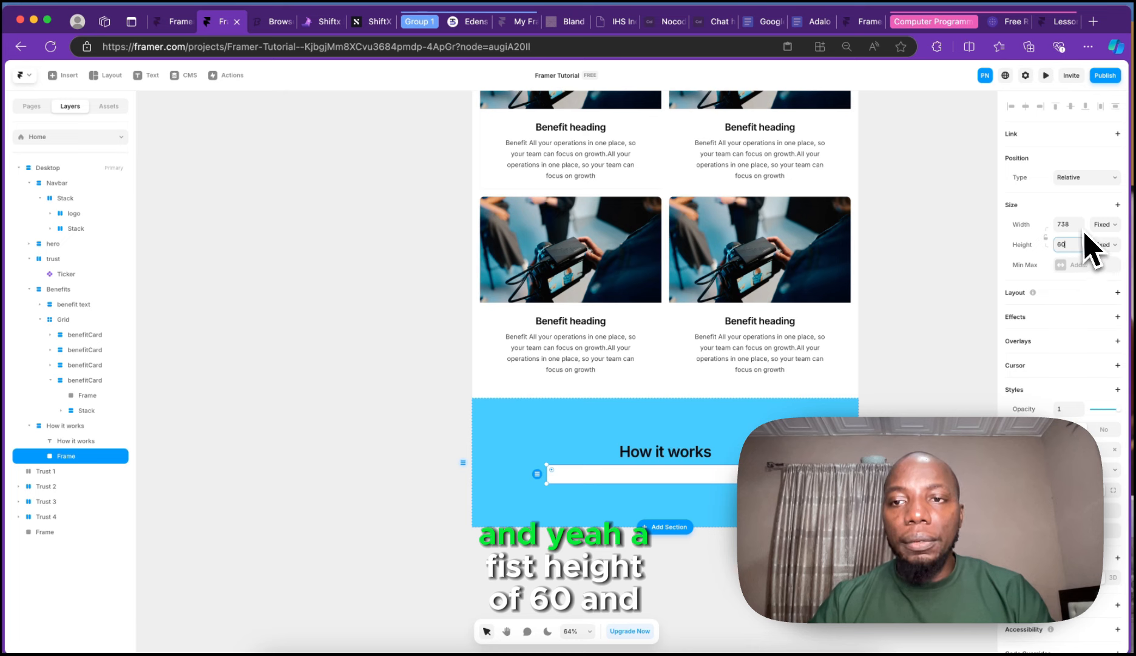
click(1106, 225)
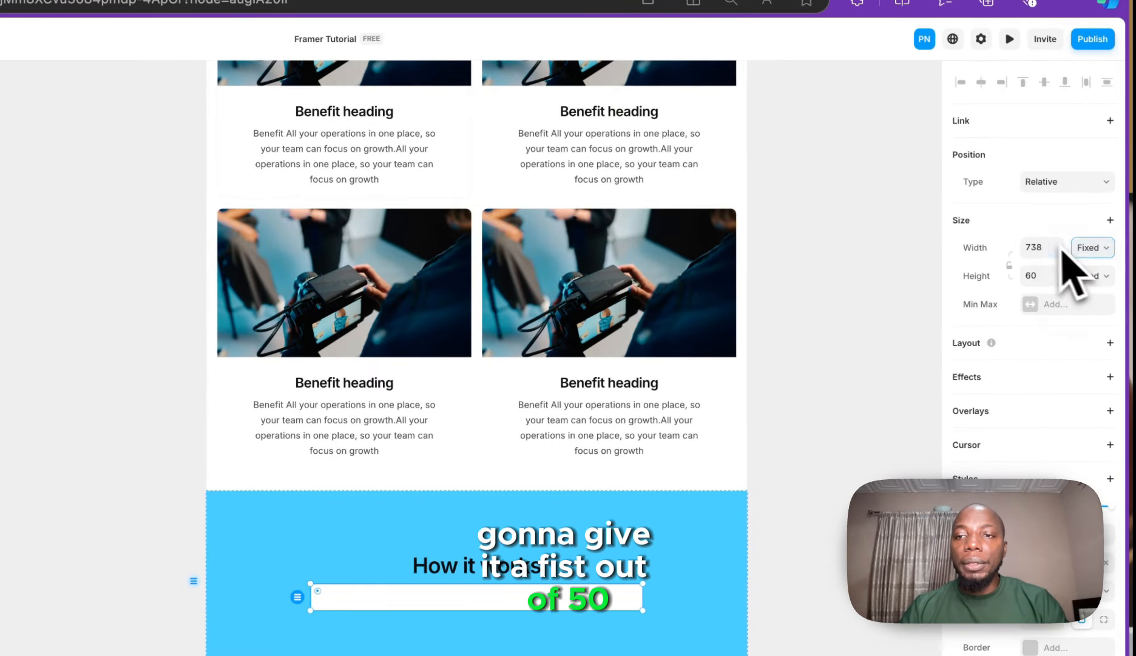
text(7)
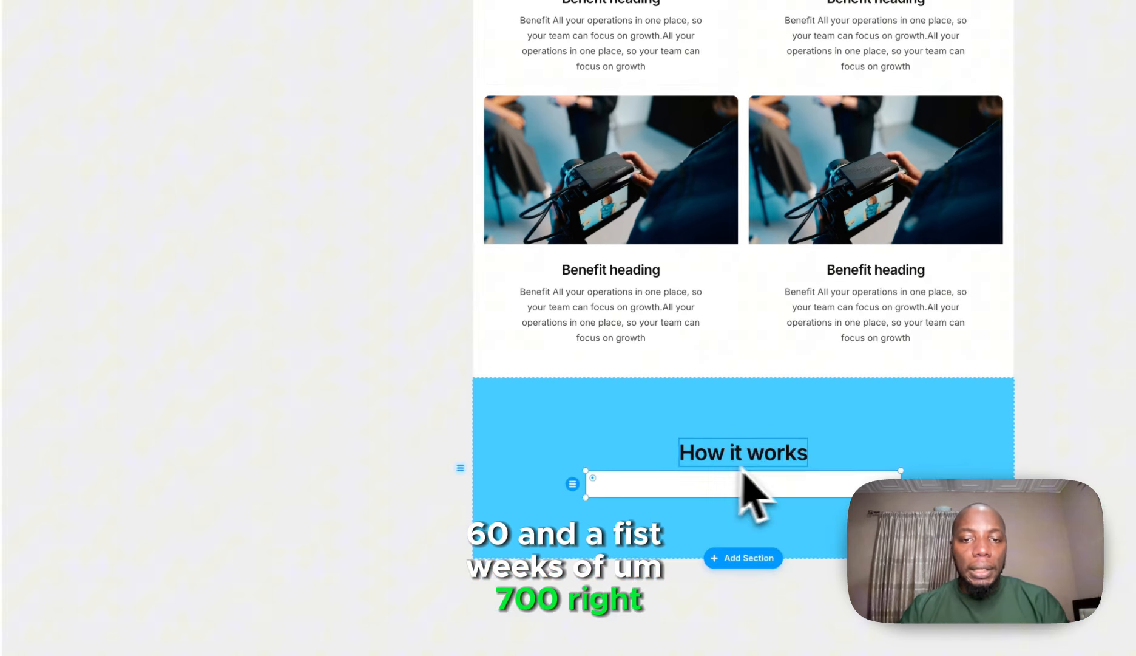
- Distribute the How it works section's content from Start and give the section a padding of 24
click(481, 523)
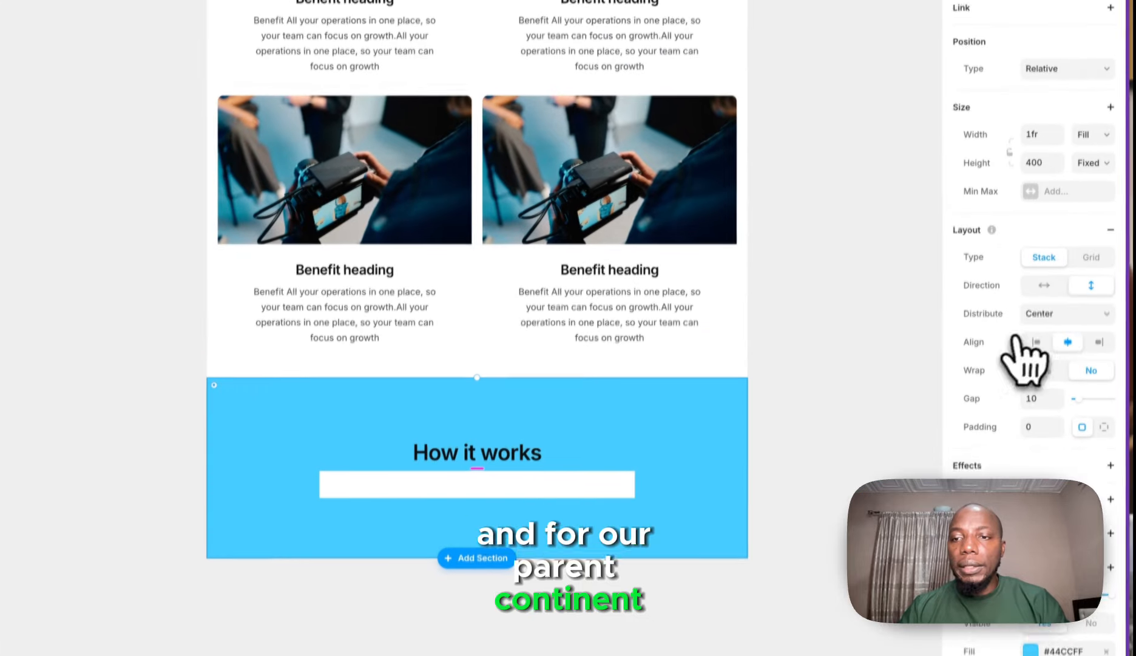
click(1047, 314)
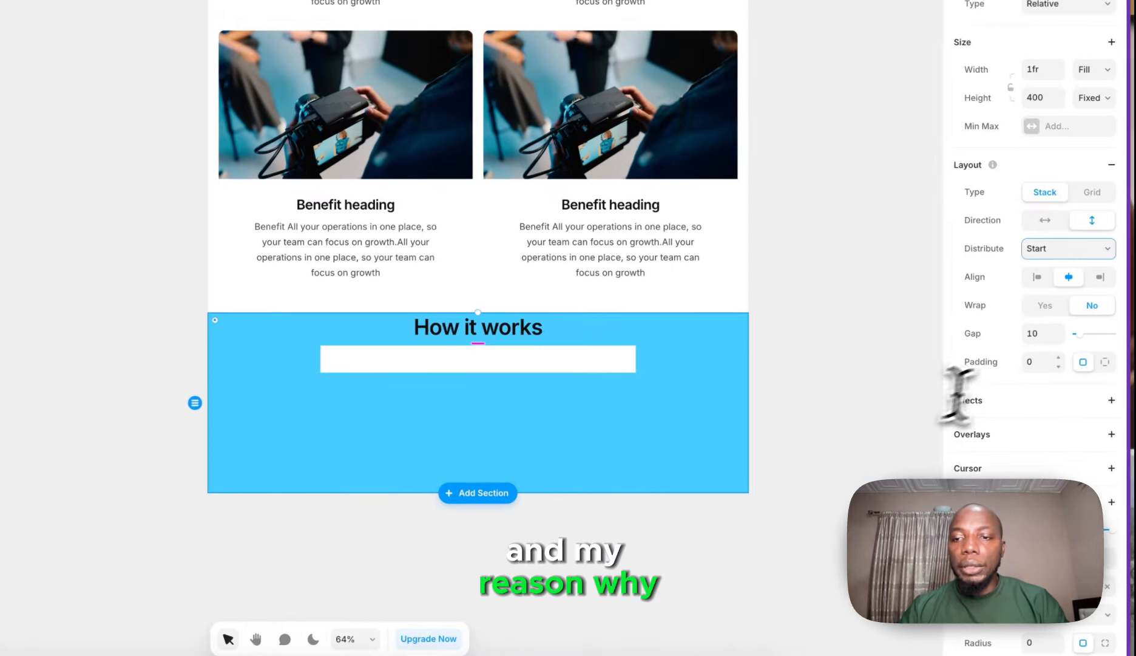
click(1039, 361)
text(24)
key(Return)
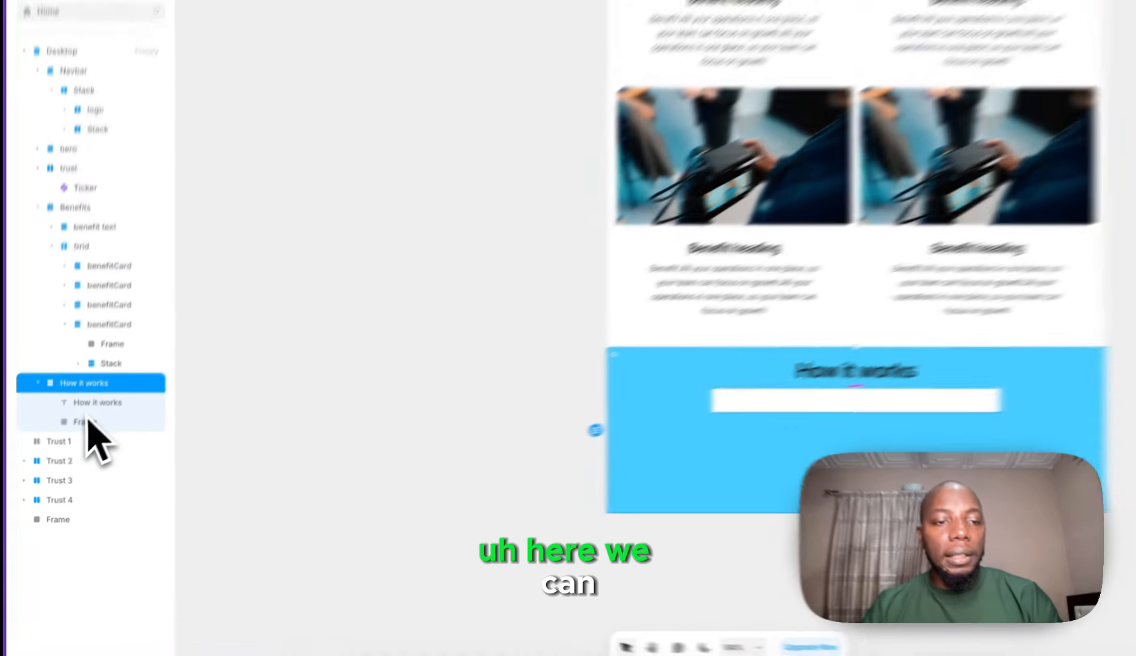
- Turn the white frame under the heading into a horizontal stack and insert a Feather icon element onto the canvas
click(78, 455)
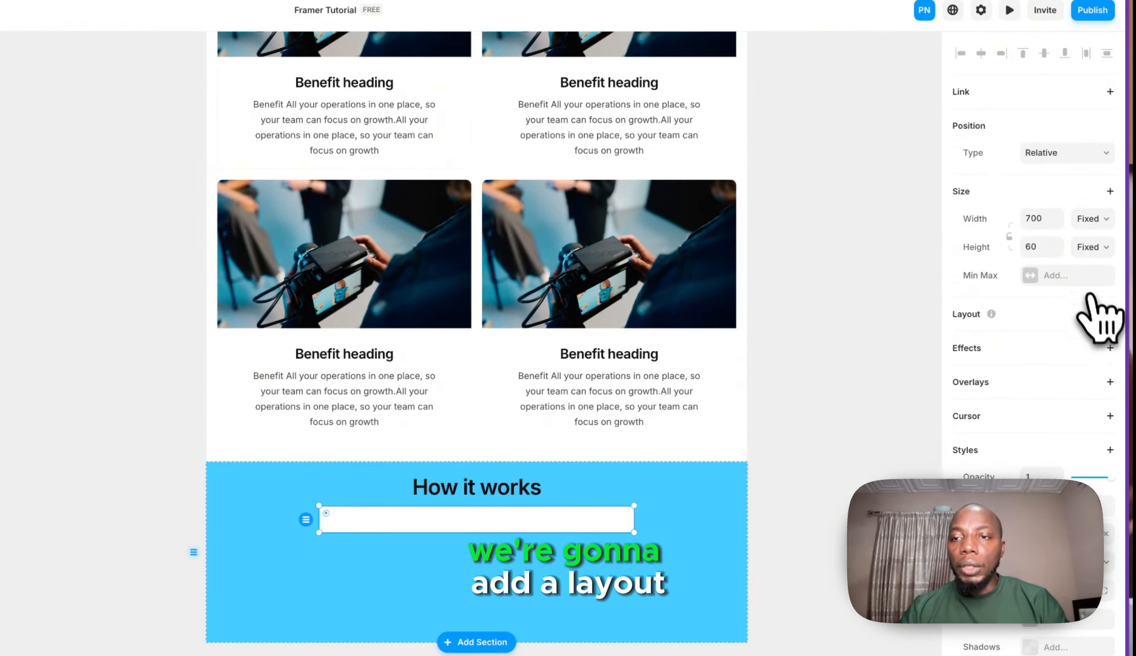
click(1111, 312)
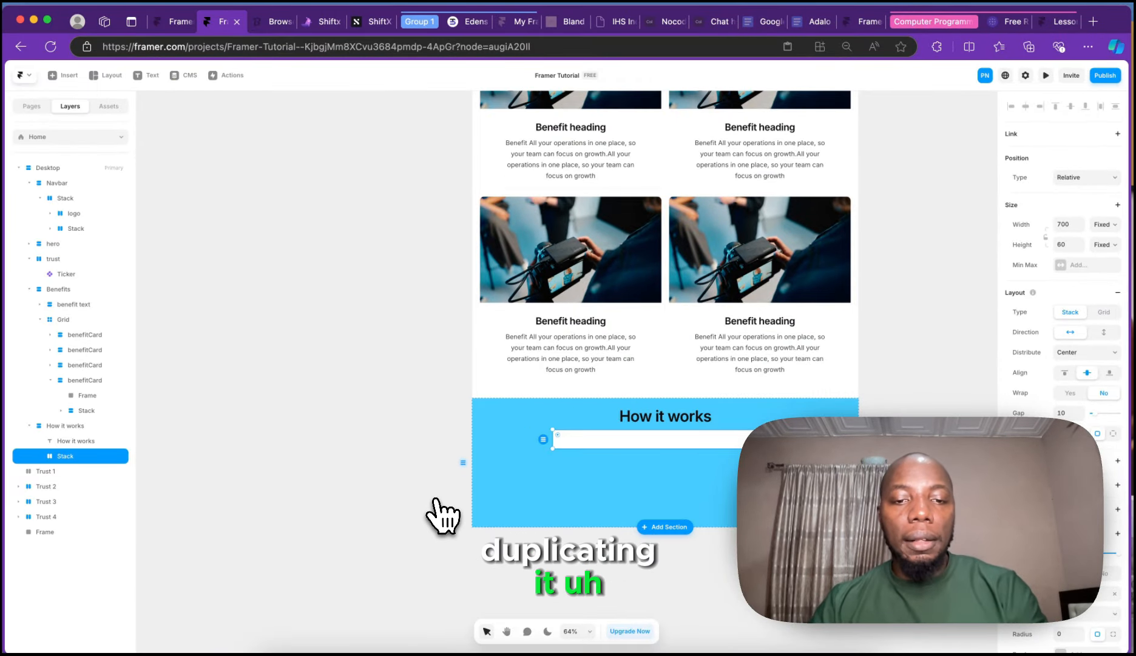
click(69, 74)
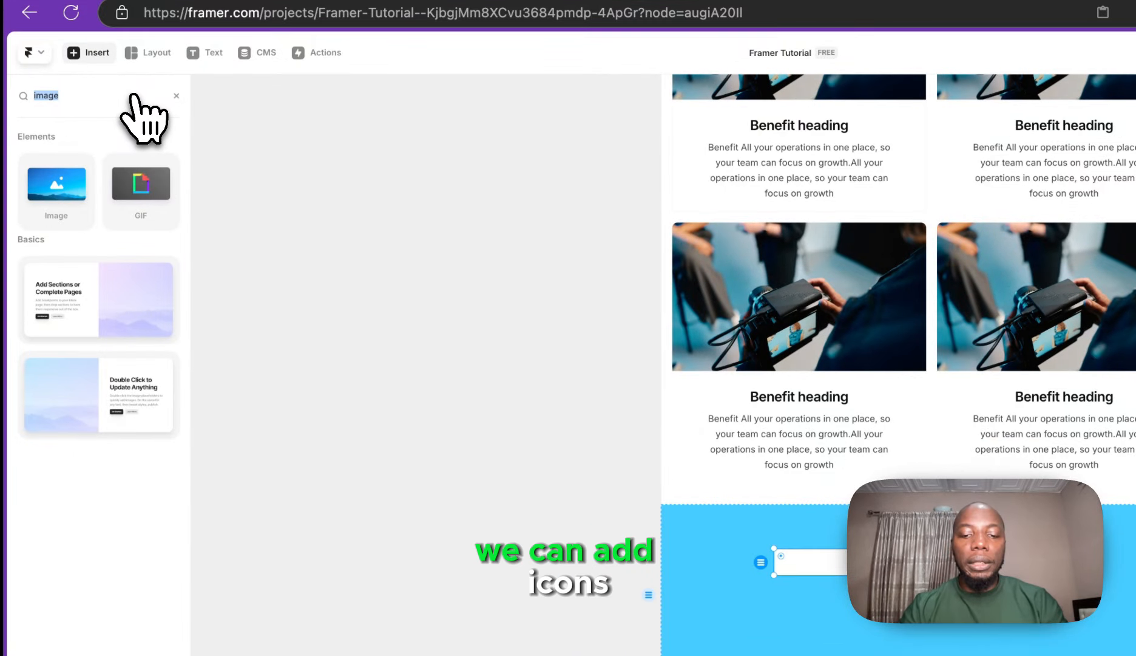
text(icon)
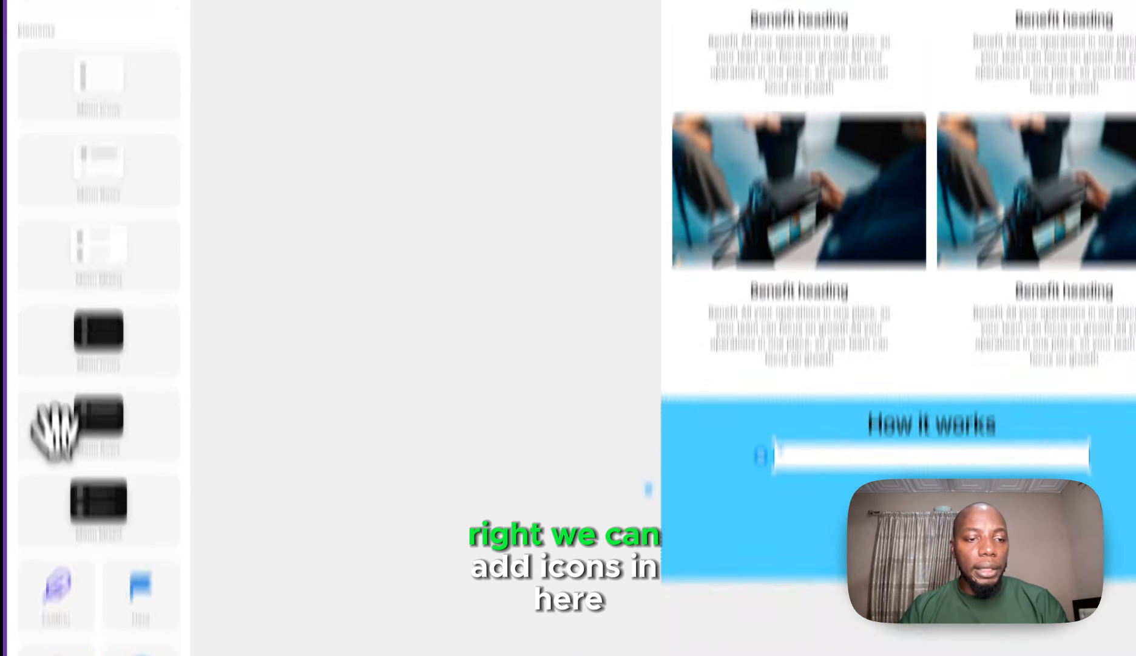
click(63, 507)
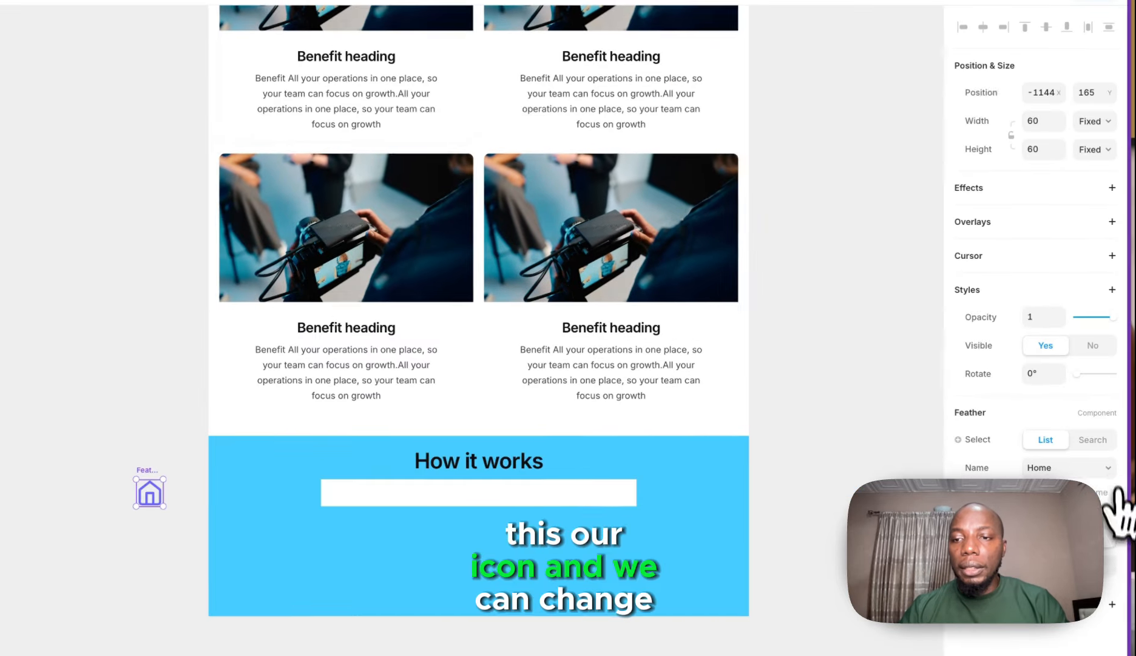
- Change the Feather icon to Folder-plus and place it inside the white stack under the heading
click(1093, 470)
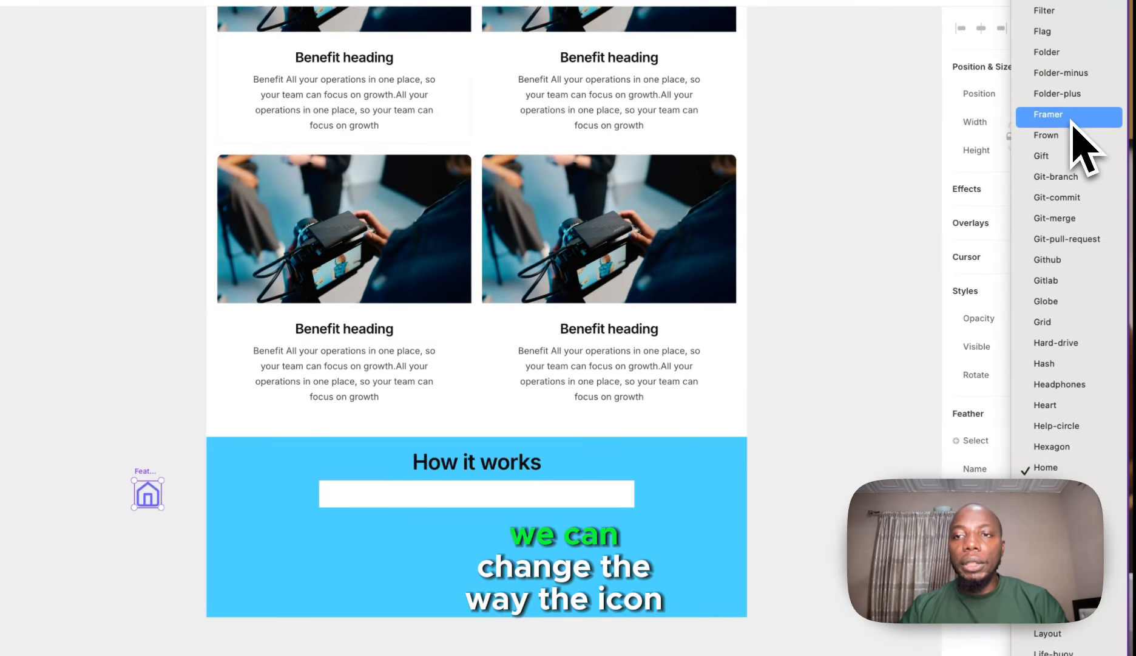
click(1068, 96)
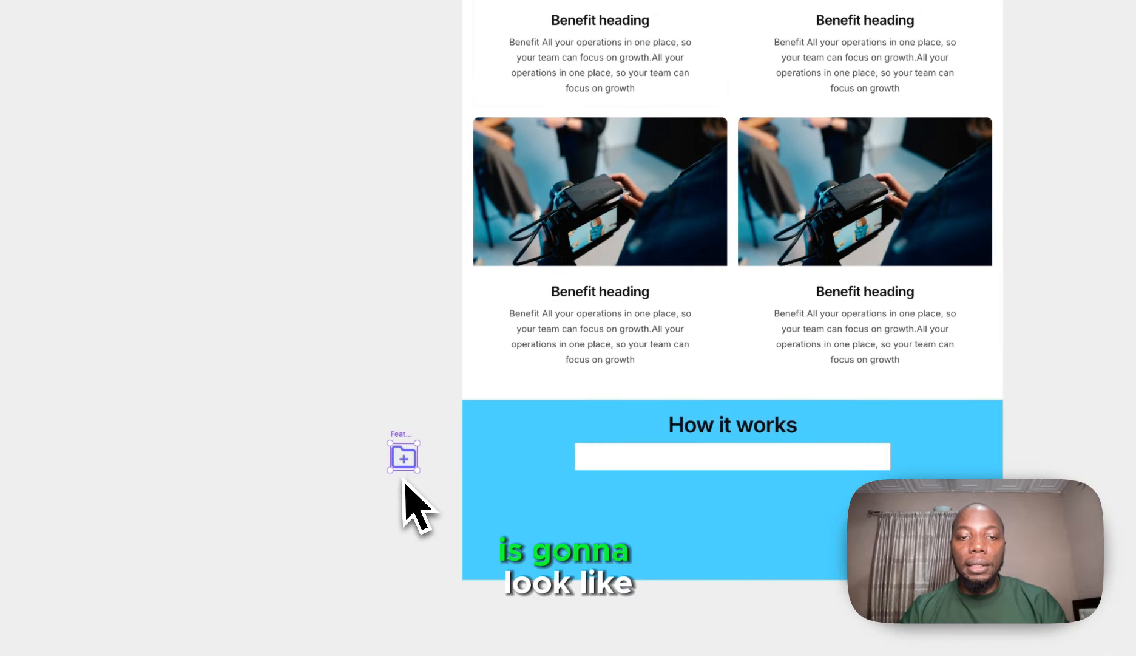
drag(417, 467, 608, 464)
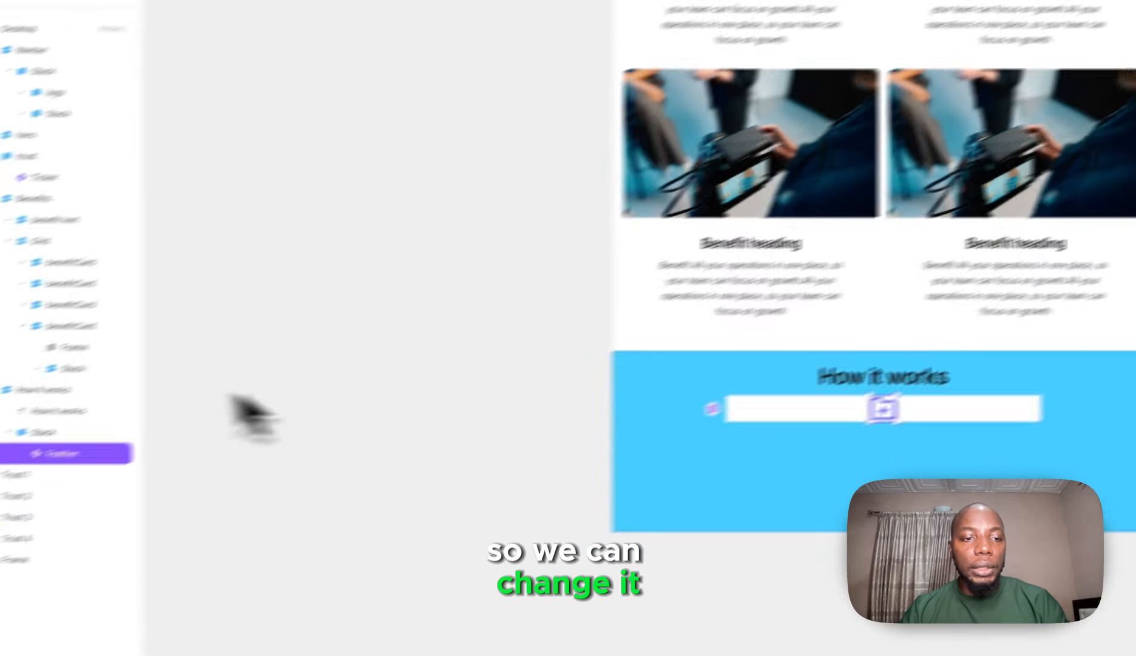
- Distribute the white stack's content from Start and give the stack a padding of 24 on its right and left sides
click(118, 417)
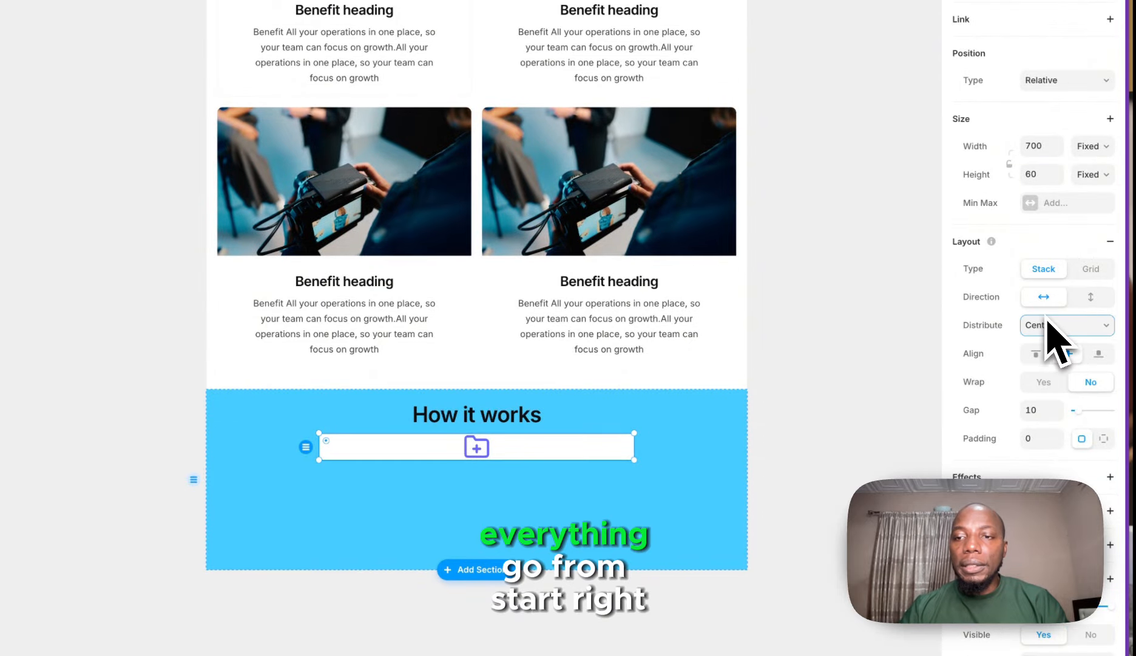
click(1050, 326)
click(1052, 343)
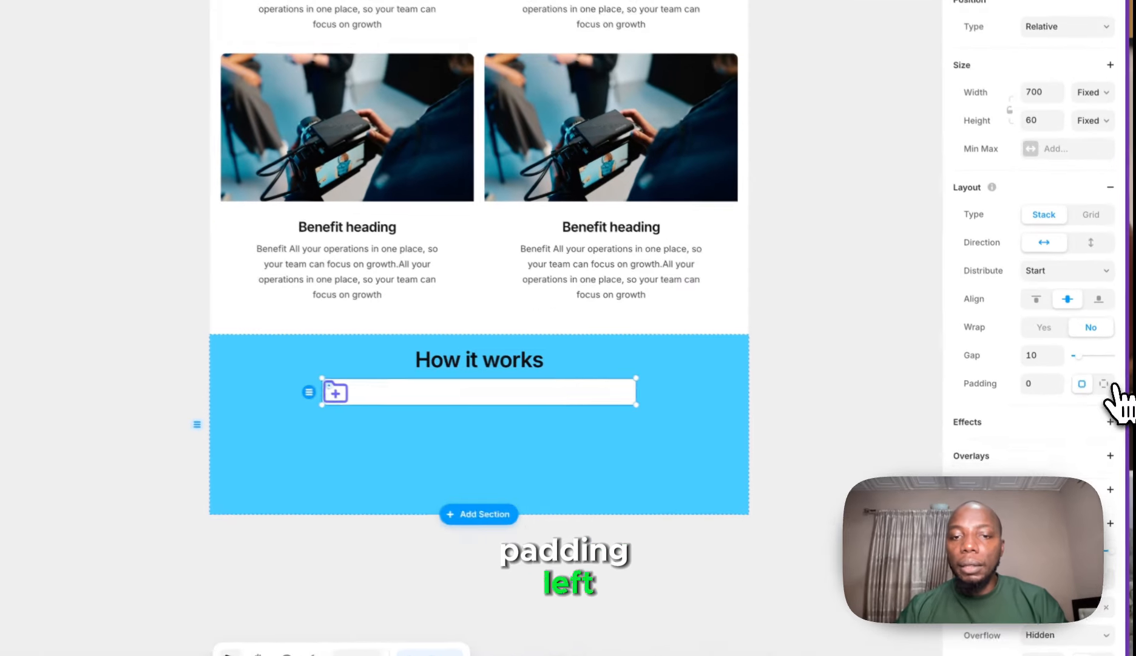
click(1097, 433)
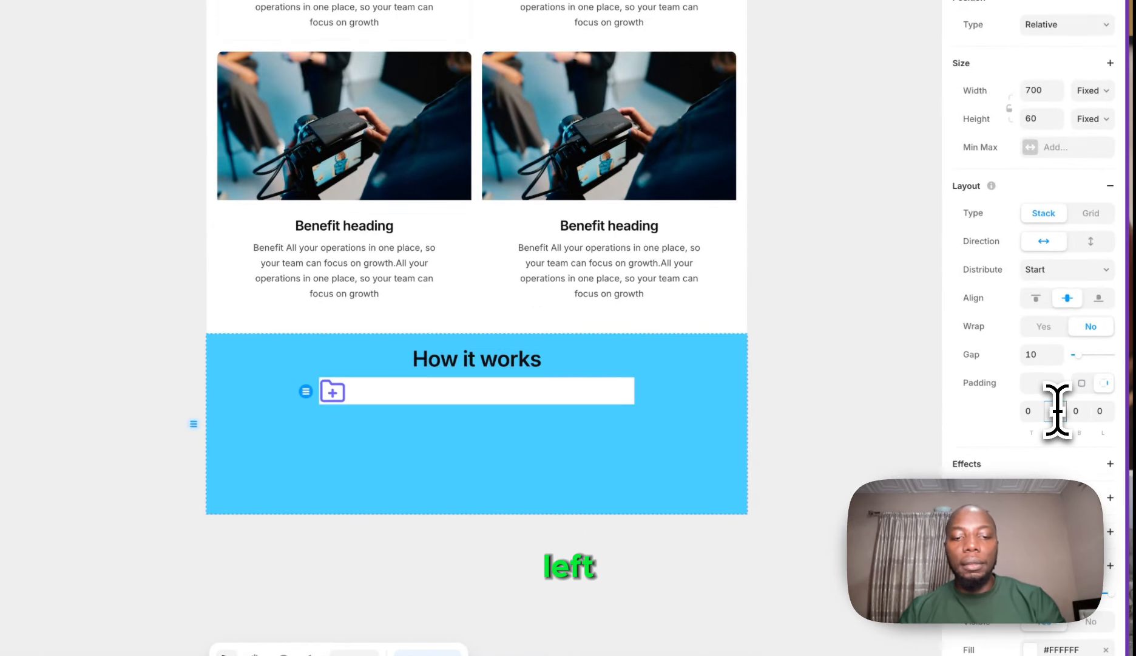
text(24)
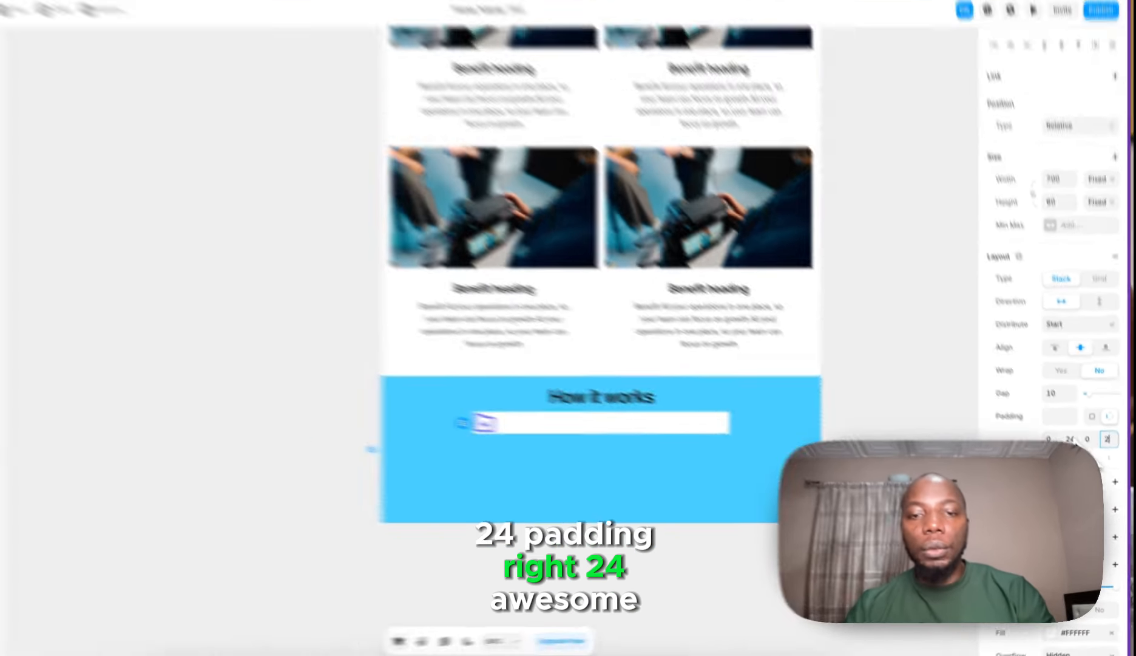
text(24)
key(Return)
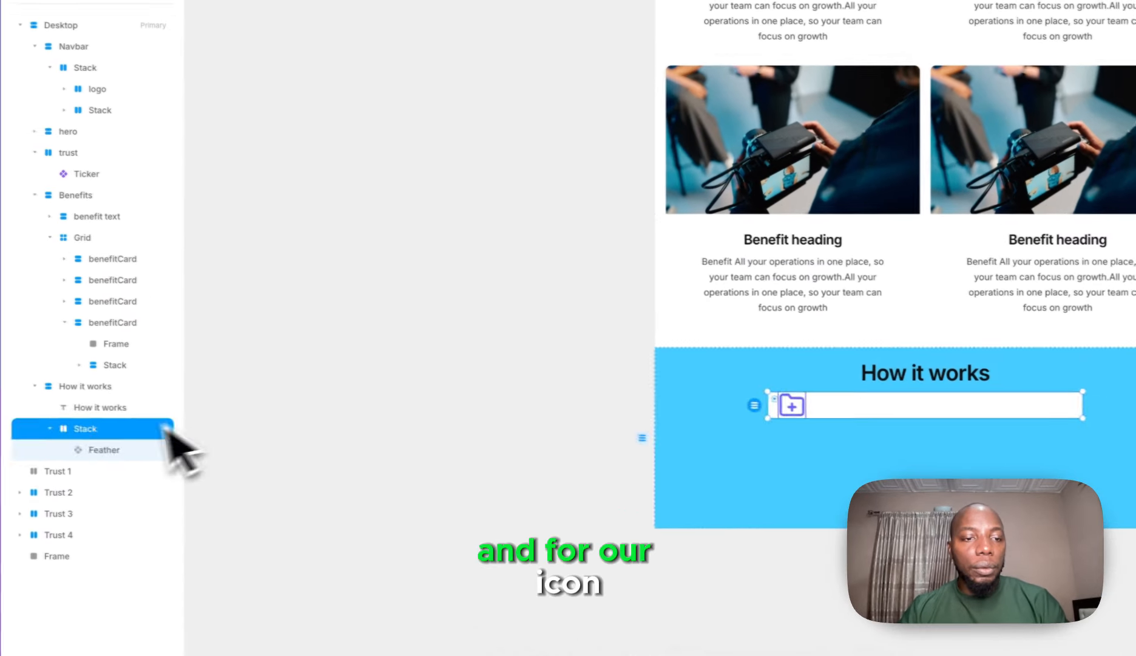
- Resize the folder icon in the white stack to 30 wide by 30 high
click(124, 450)
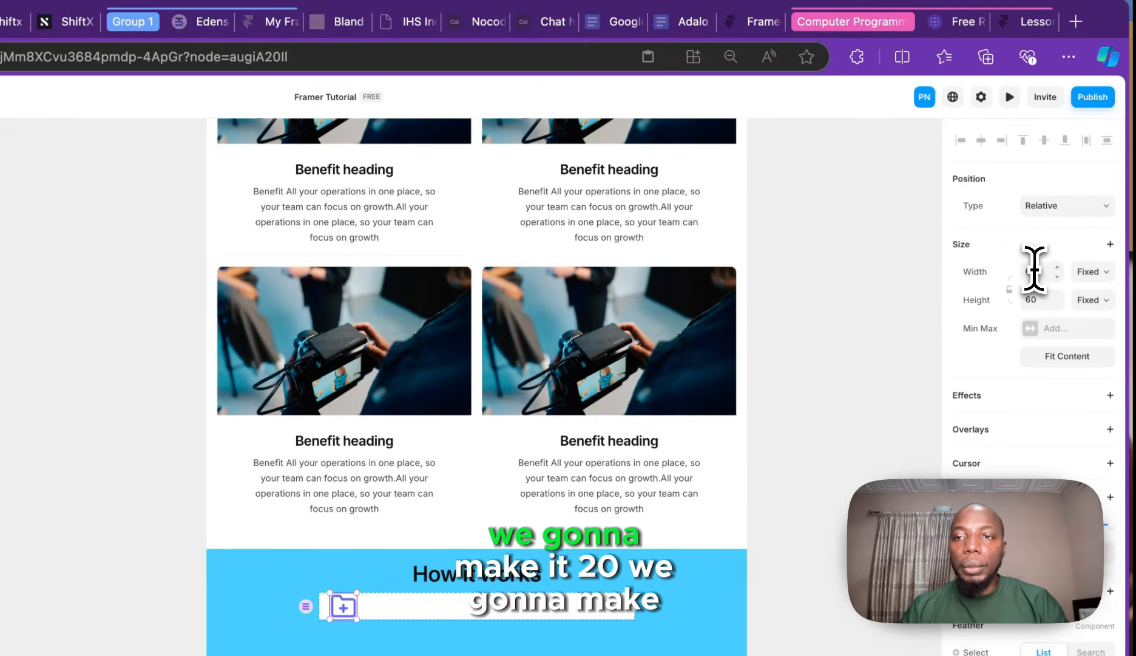
click(1038, 271)
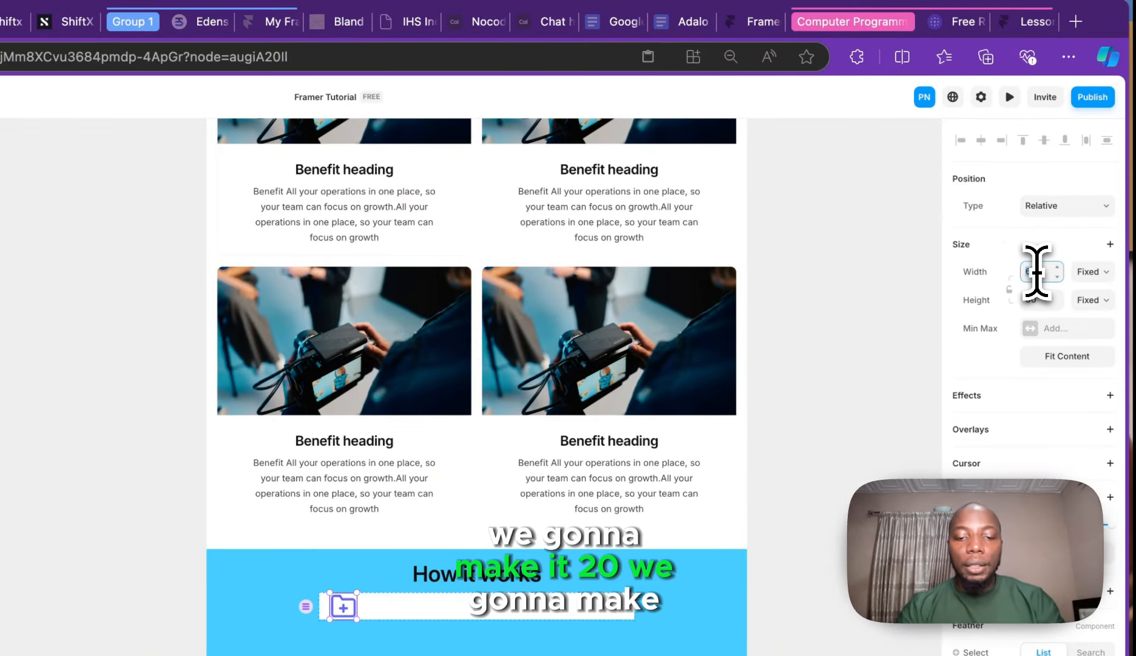
text(30)
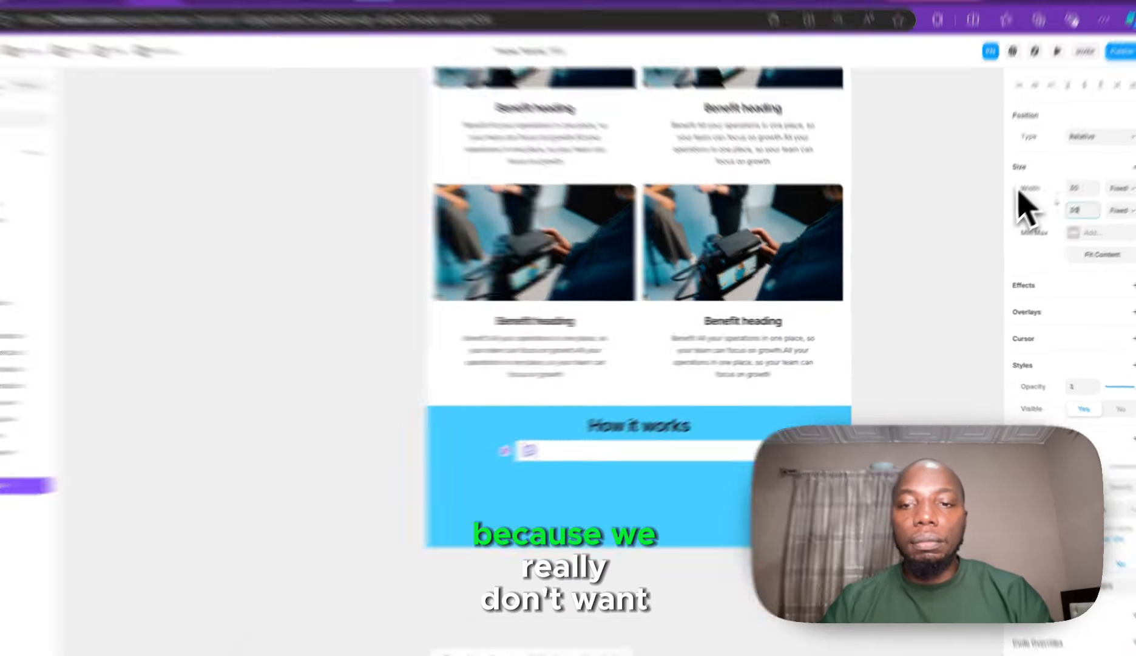
click(949, 291)
click(420, 486)
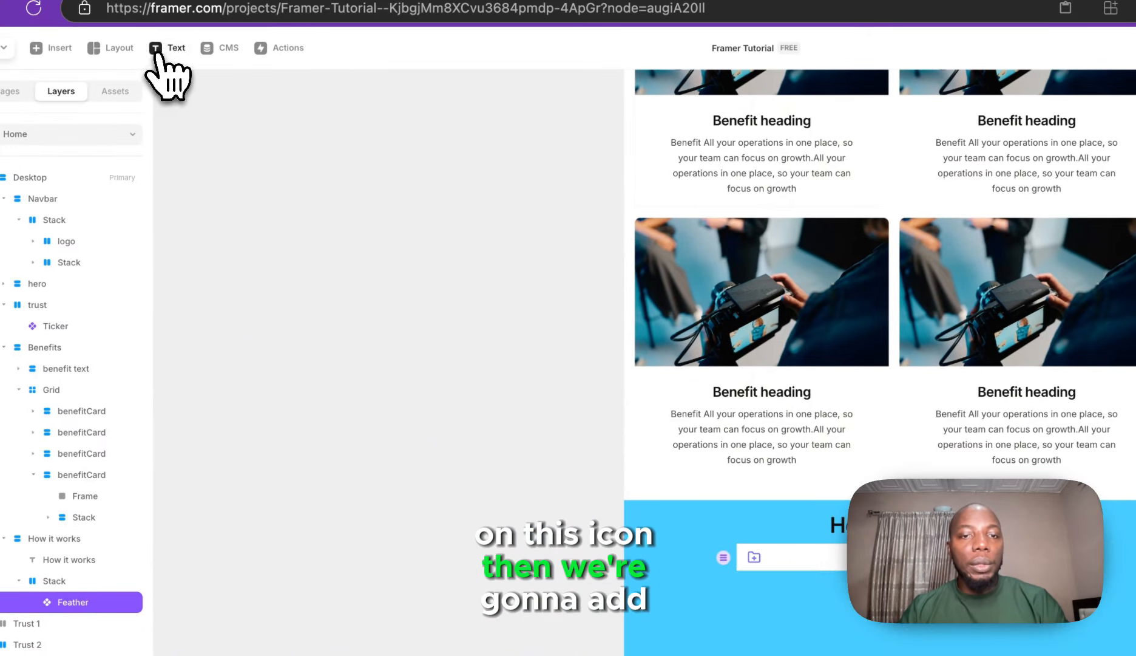
- Add a text element beside the folder icon inside the white stack
click(156, 50)
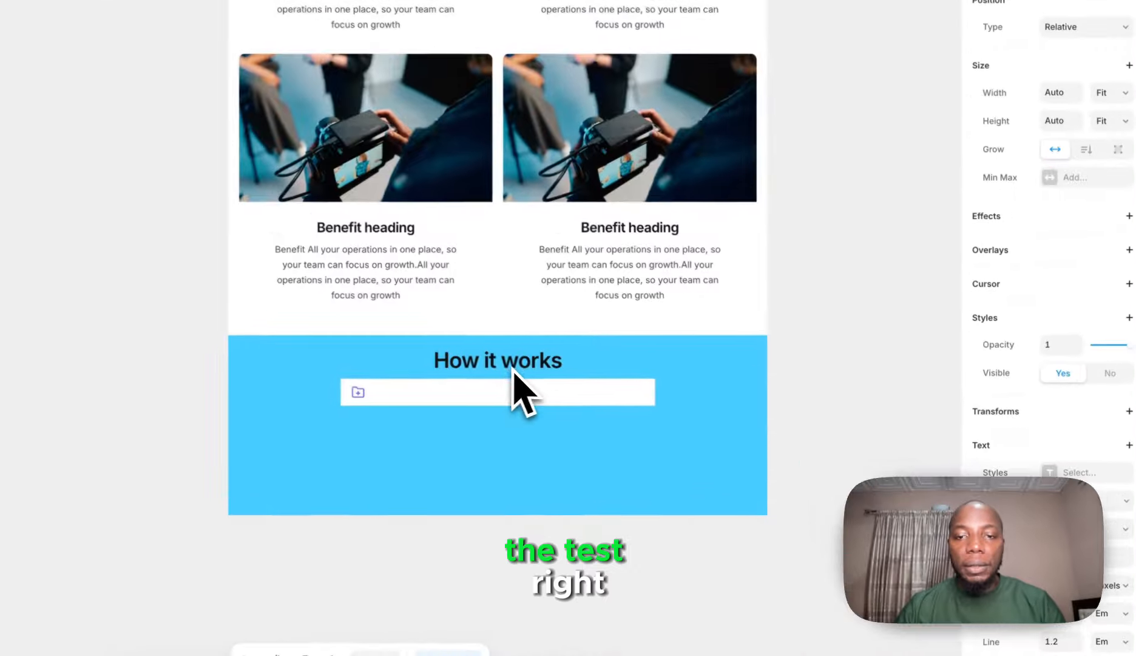
click(685, 416)
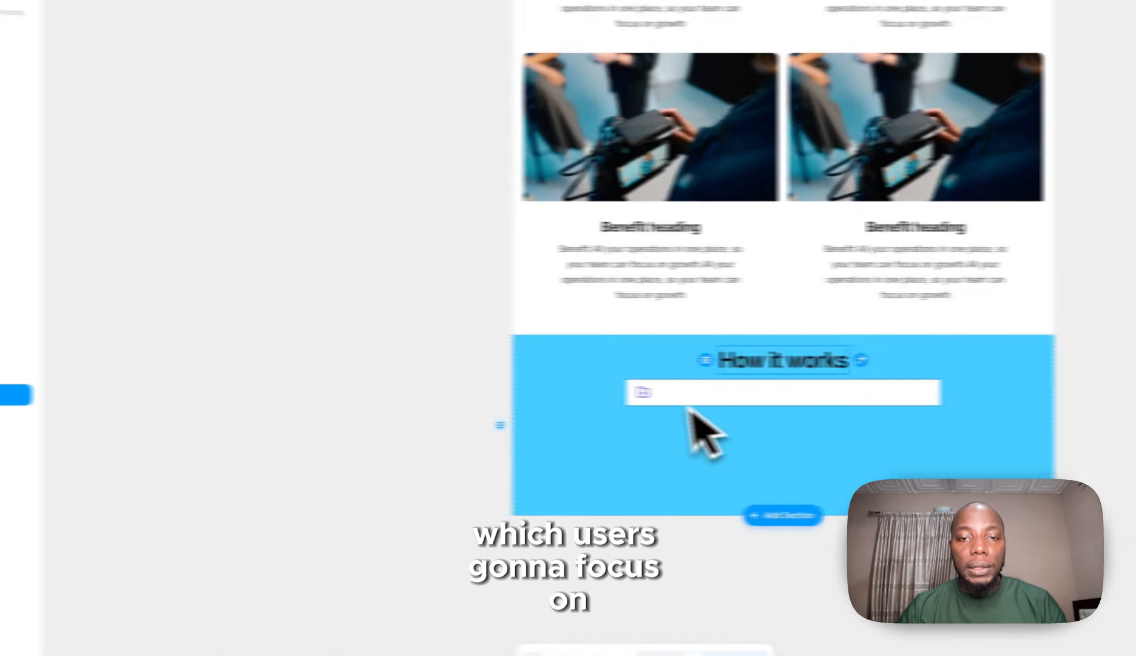
double_click(645, 393)
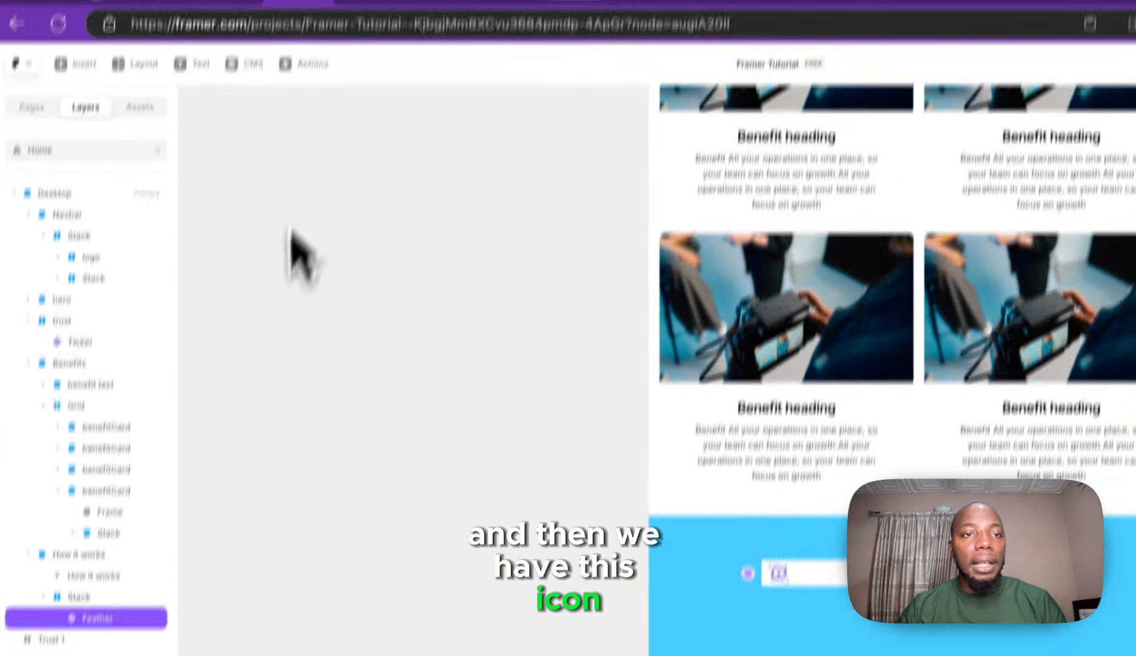
click(194, 63)
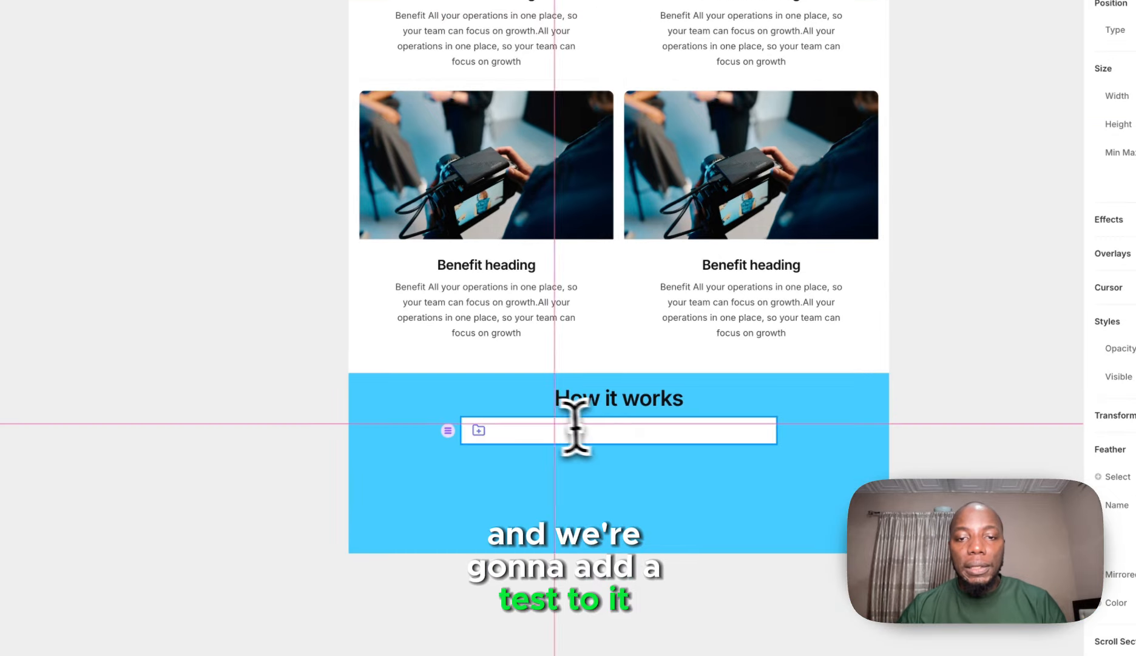
click(548, 431)
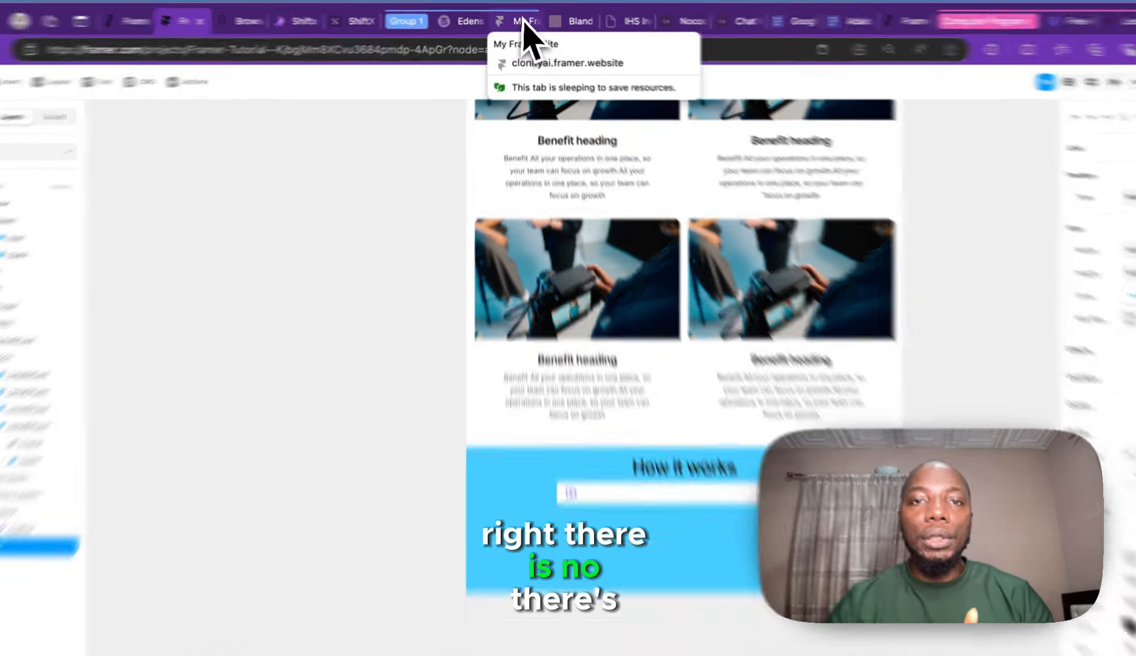
- Copy the heading "Upload Sample Data" from the Clonify website and use it as the new text beside the icon in Framer
click(523, 22)
scroll(562, 328, down, 5)
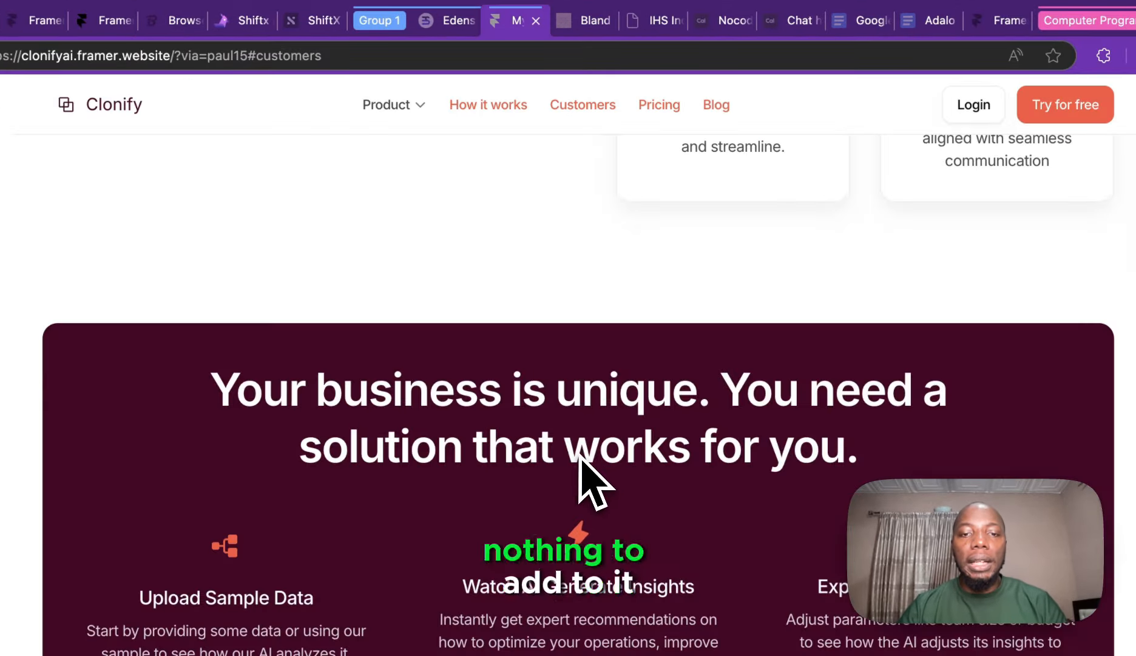
scroll(589, 474, down, 3)
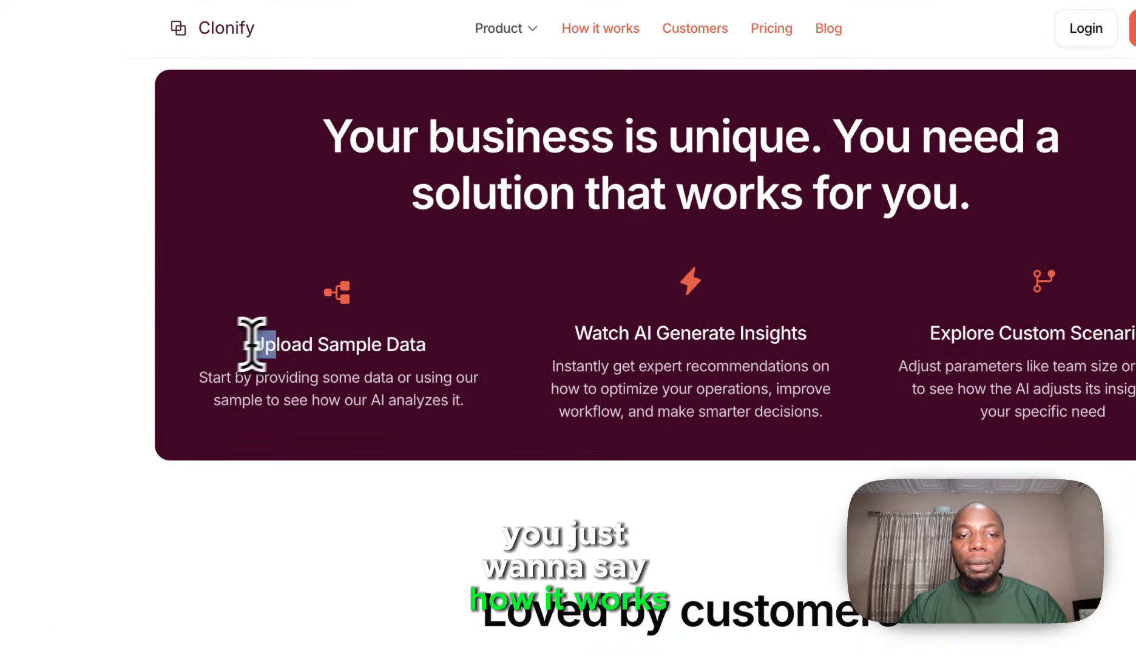
drag(252, 343, 471, 343)
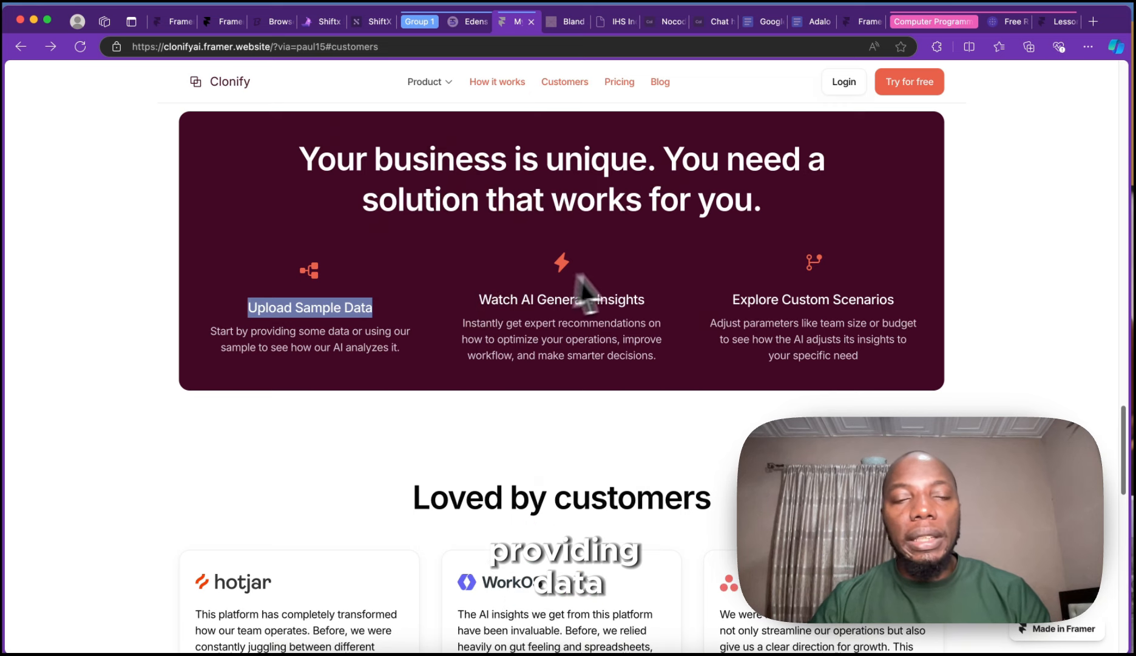
click(192, 23)
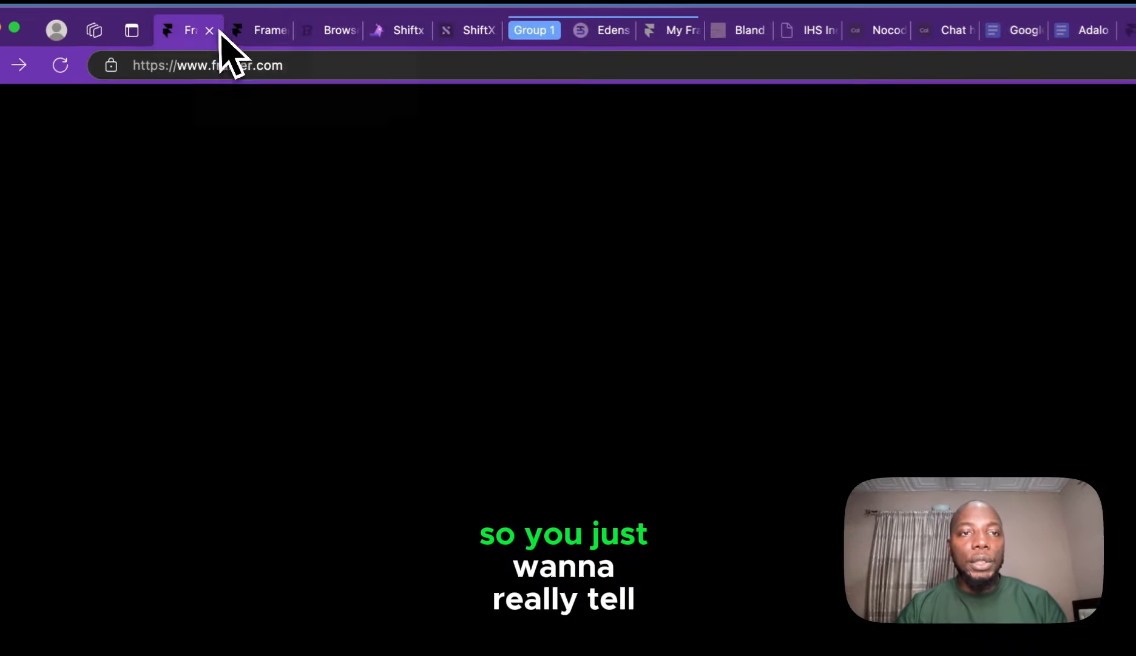
click(202, 23)
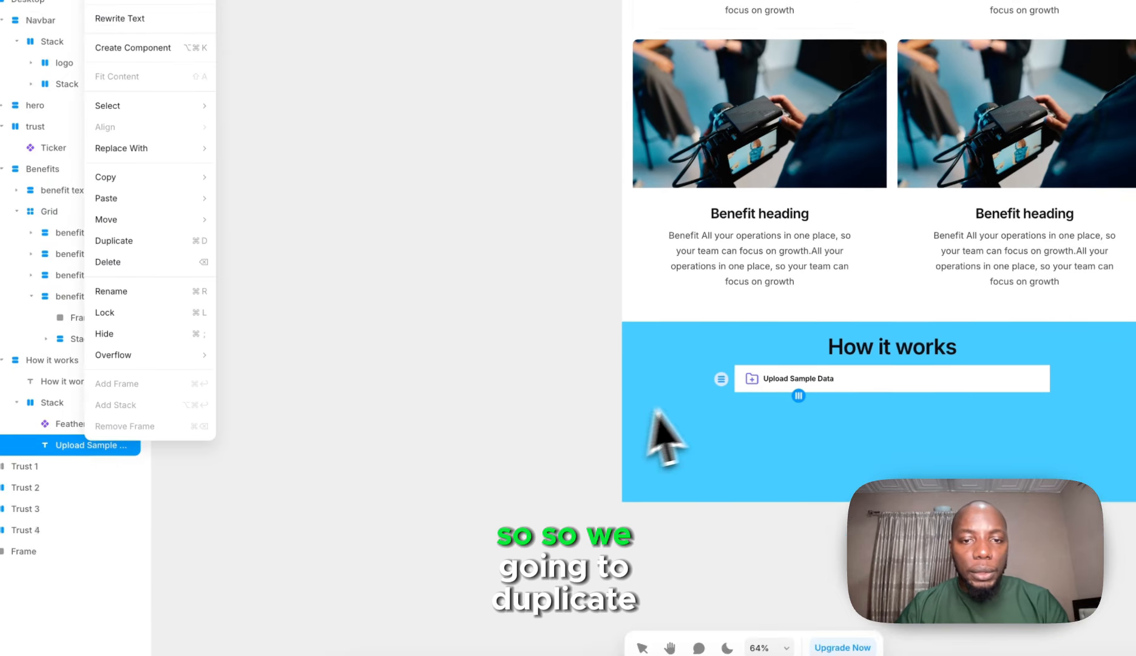
- Duplicate the Upload Sample Data text layer and copy the description under that heading on the Clonify website
click(142, 484)
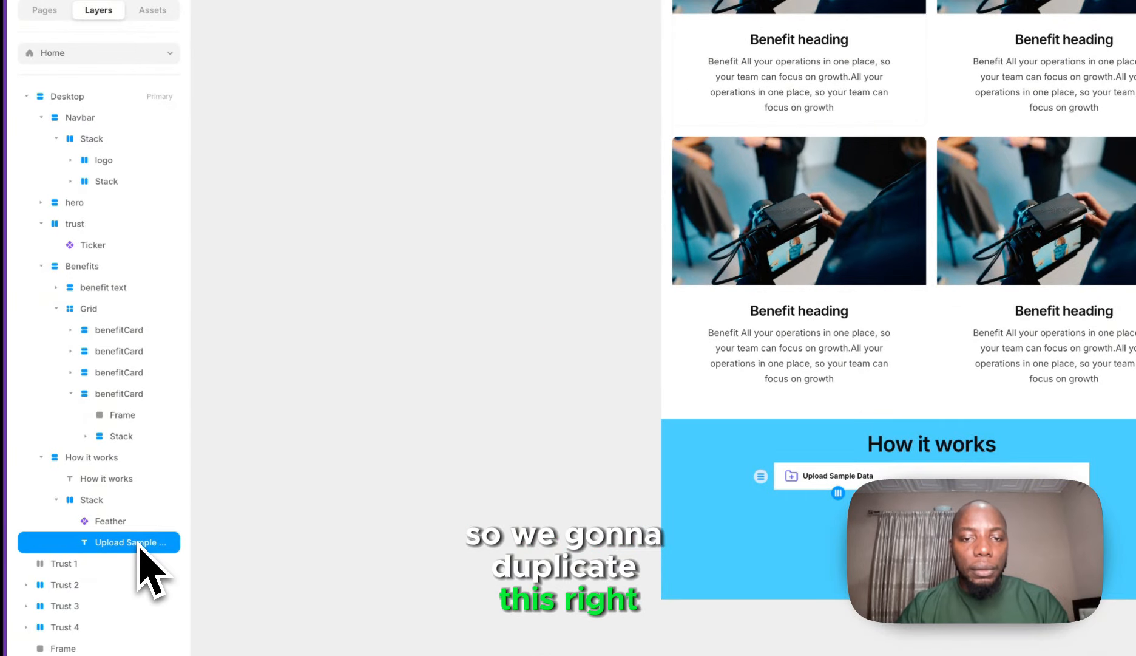
key(ctrl+d)
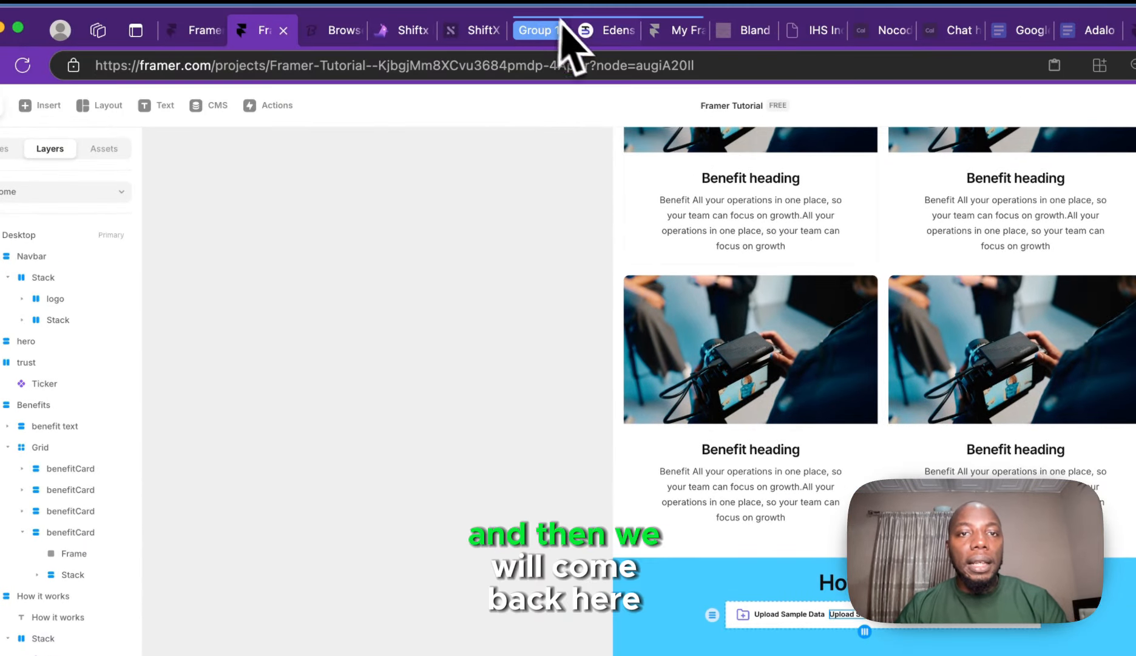
click(650, 27)
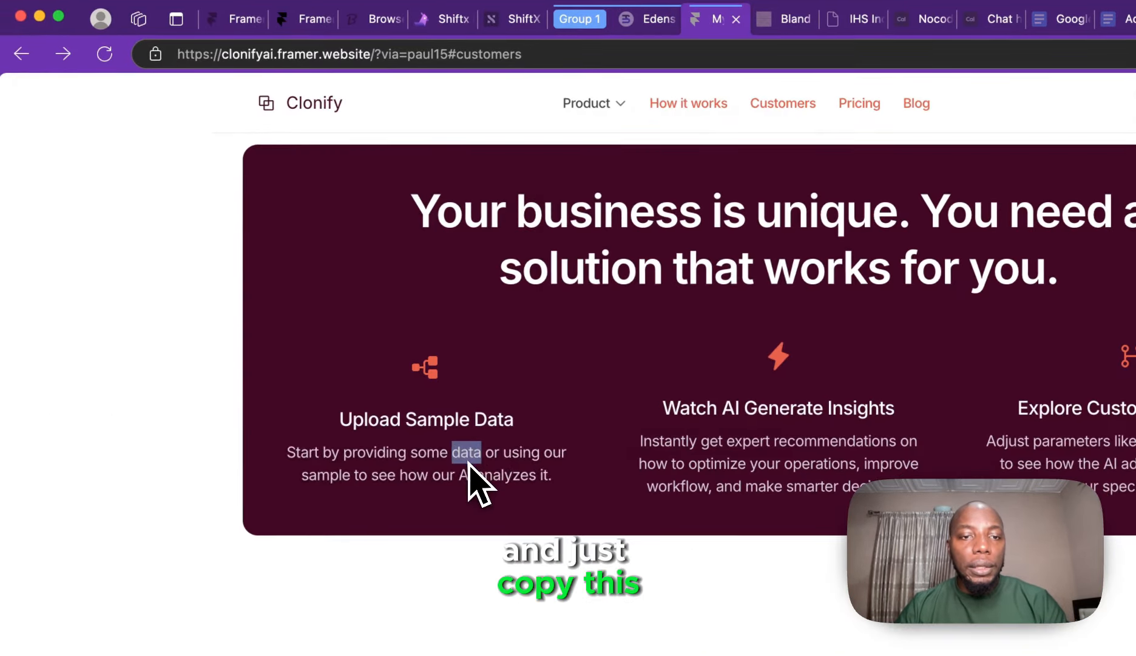
triple_click(428, 466)
- Back in Framer, replace the duplicated text's content with the copied description and apply a saved text style to it
click(307, 19)
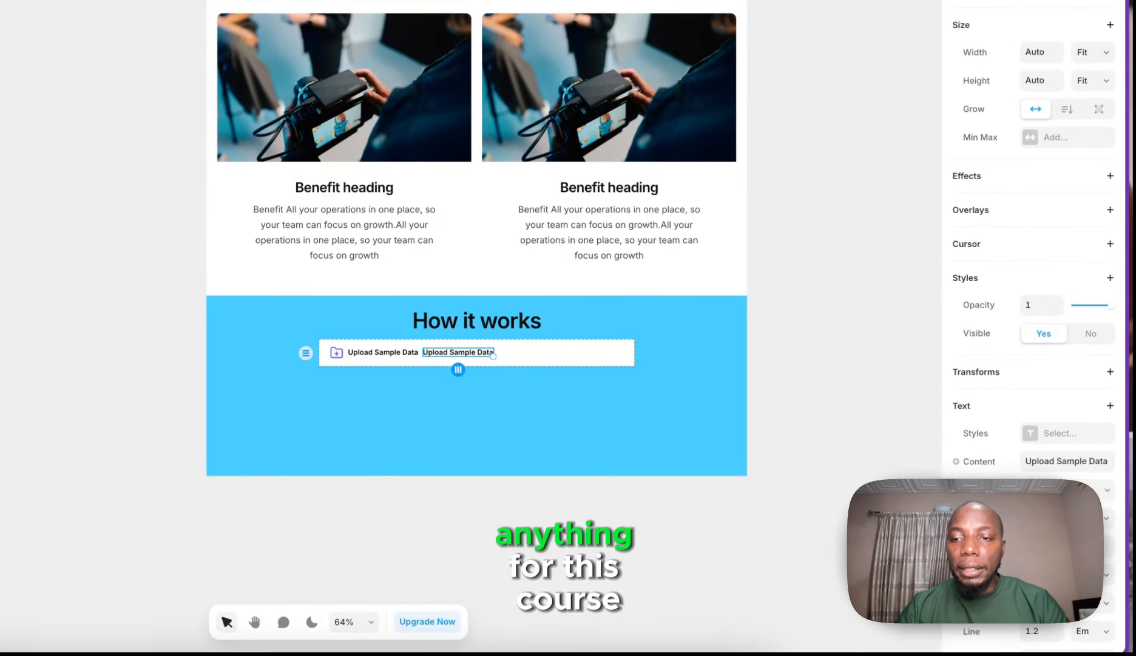
key(ctrl+v)
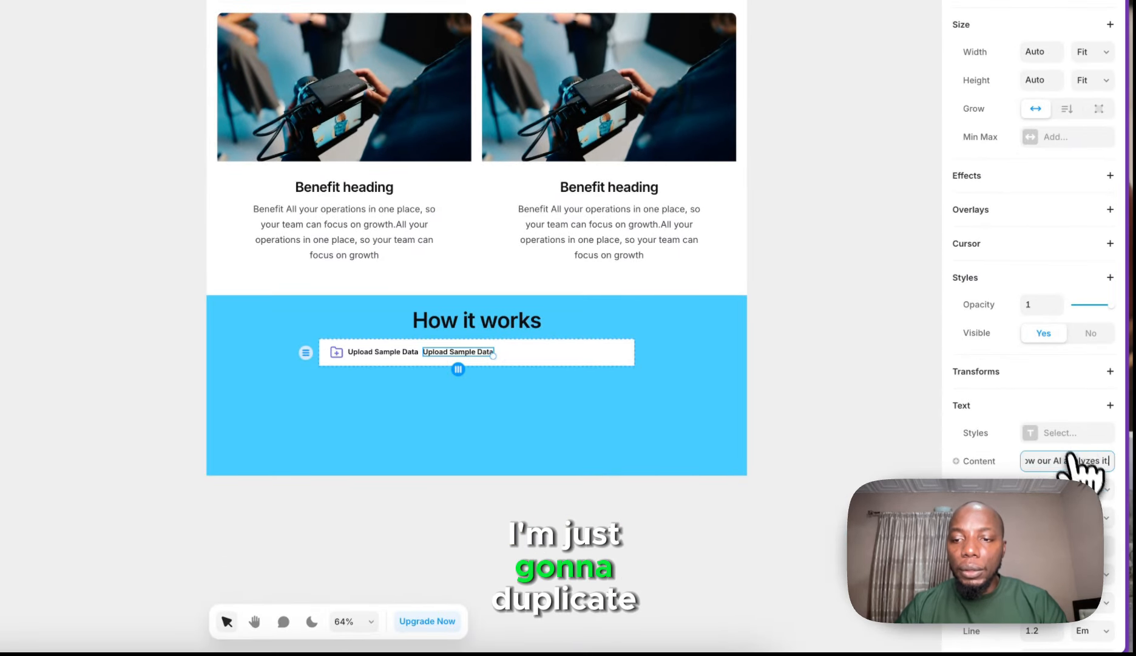
click(1045, 430)
click(817, 513)
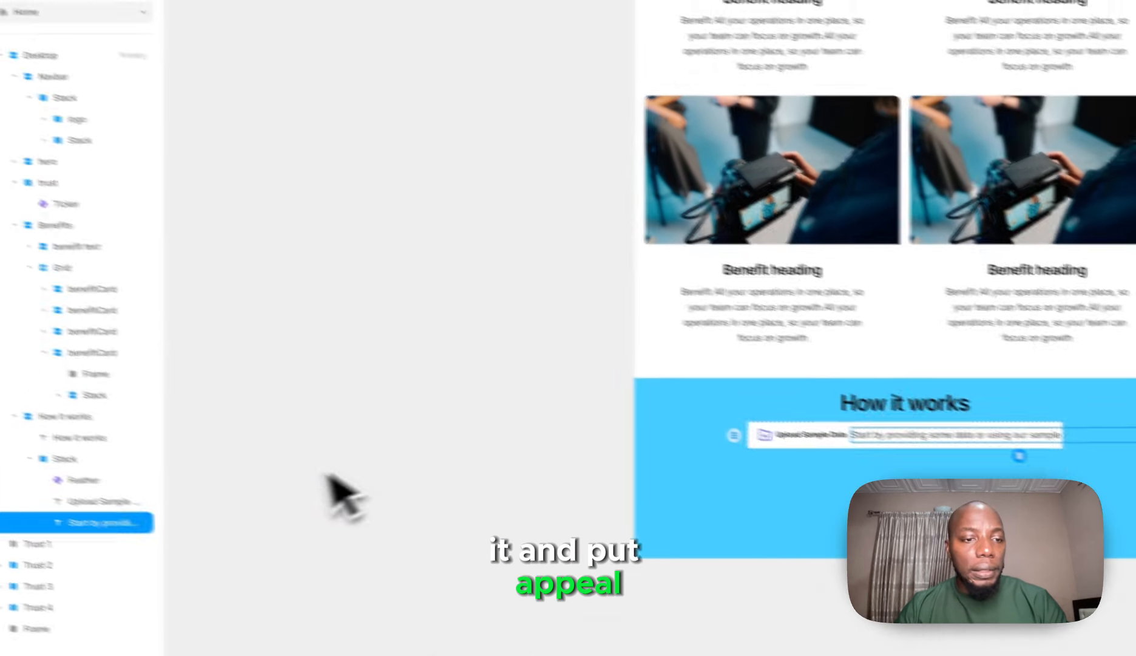
- Wrap the Upload Sample Data text in a new stack and move the description text into that stack
click(150, 511)
right_click(150, 511)
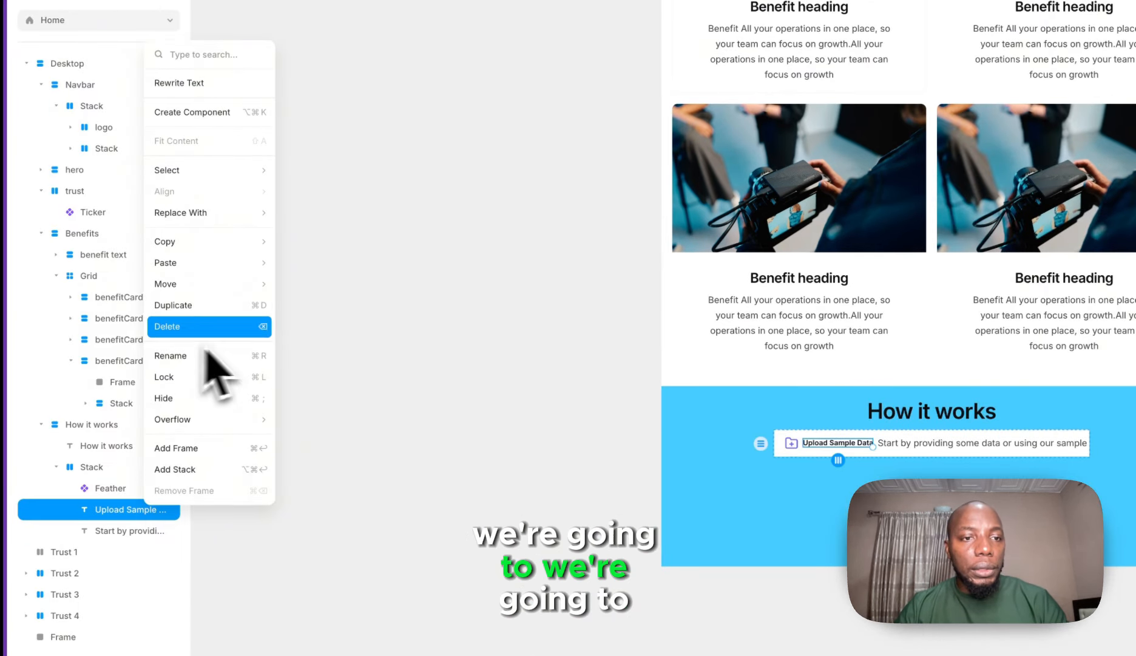
click(227, 469)
drag(133, 555, 126, 513)
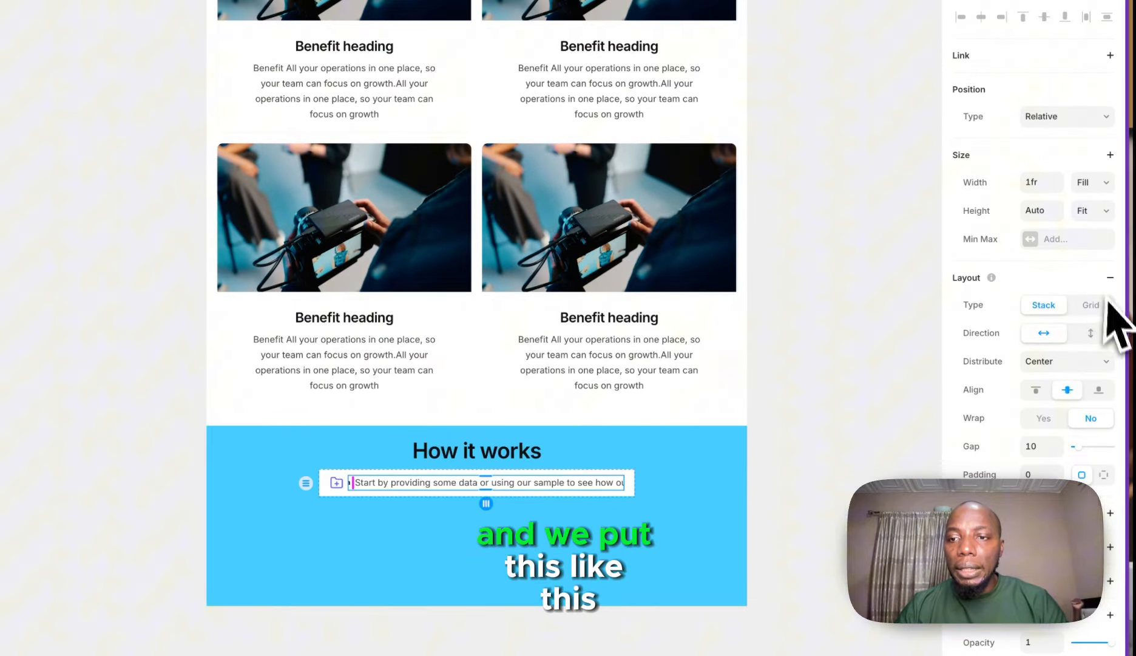
- Make the inner text stack vertical, distribute its content from Start and align it left
click(1091, 333)
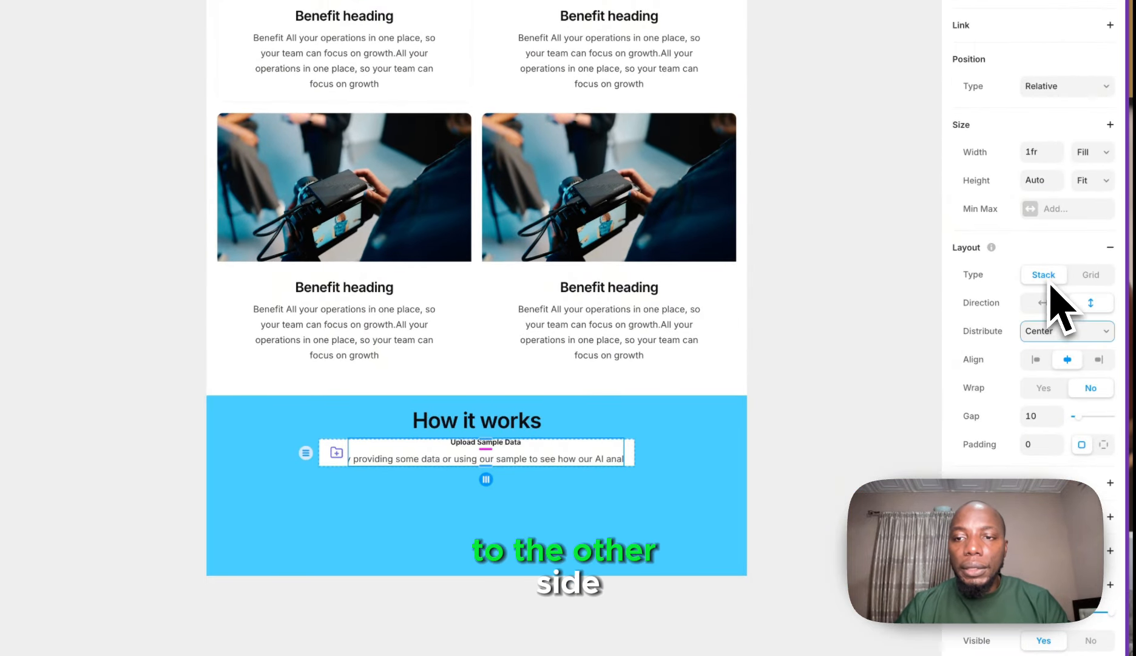
click(1043, 331)
click(1044, 315)
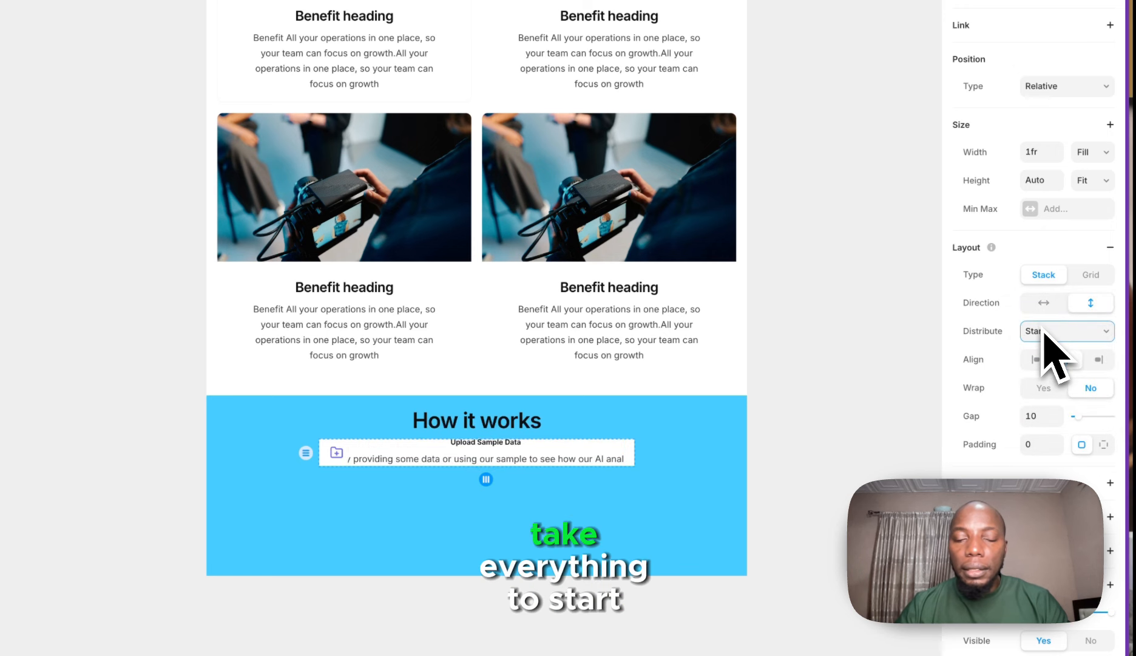
click(1035, 359)
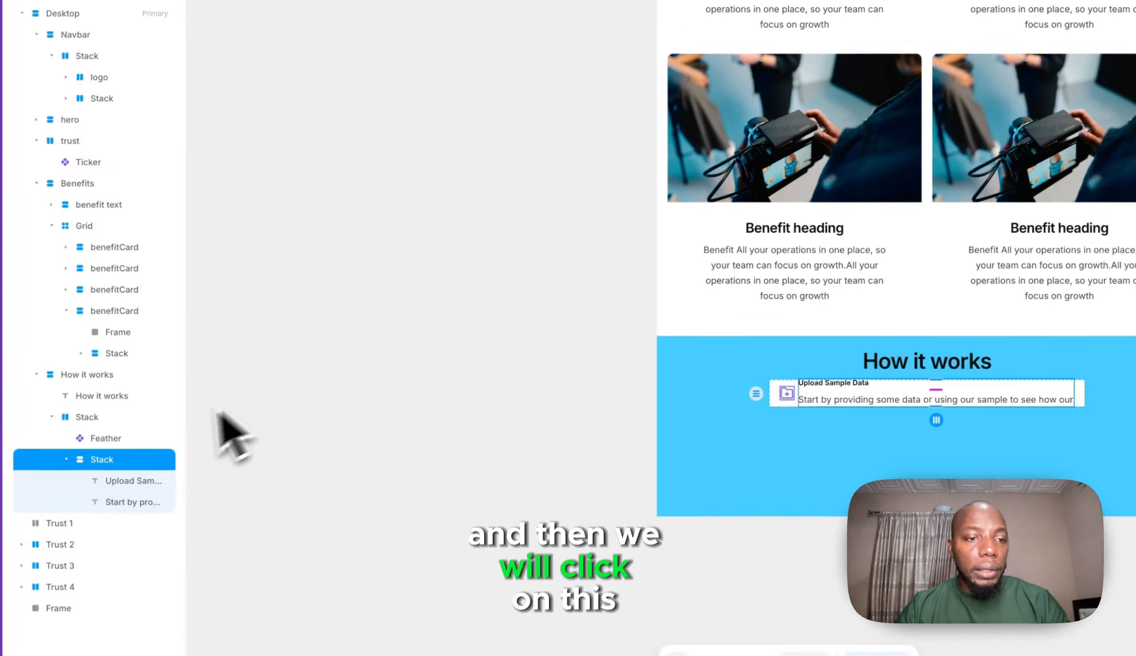
- Set the parent row stack's height to Fit and try aligning its content to the top
click(157, 417)
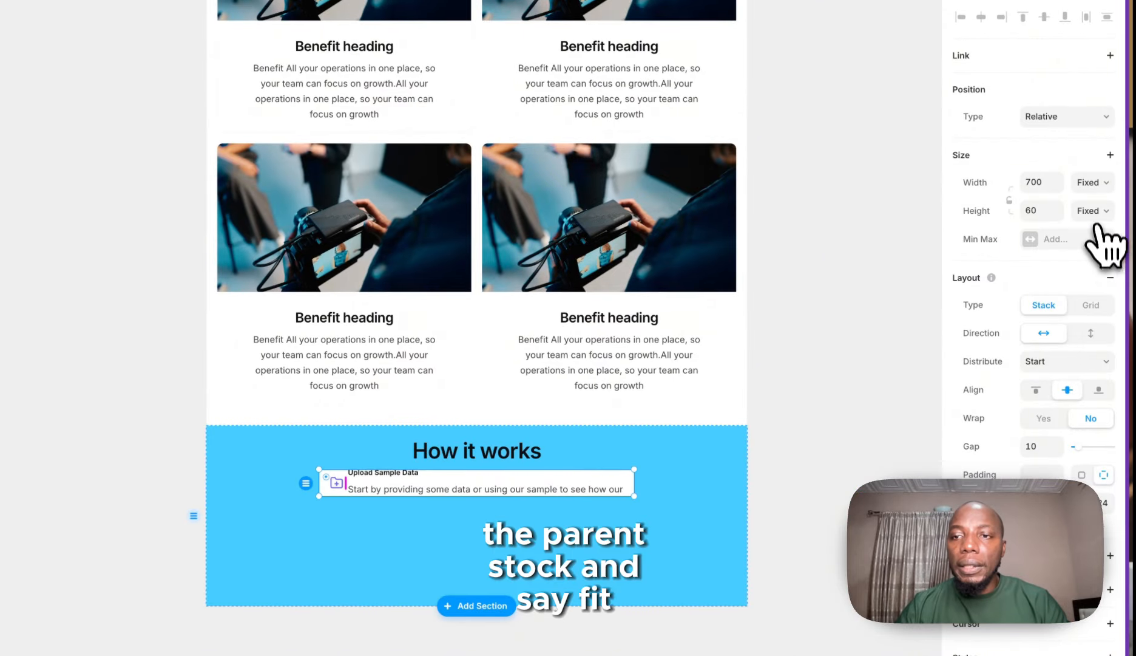
click(1089, 280)
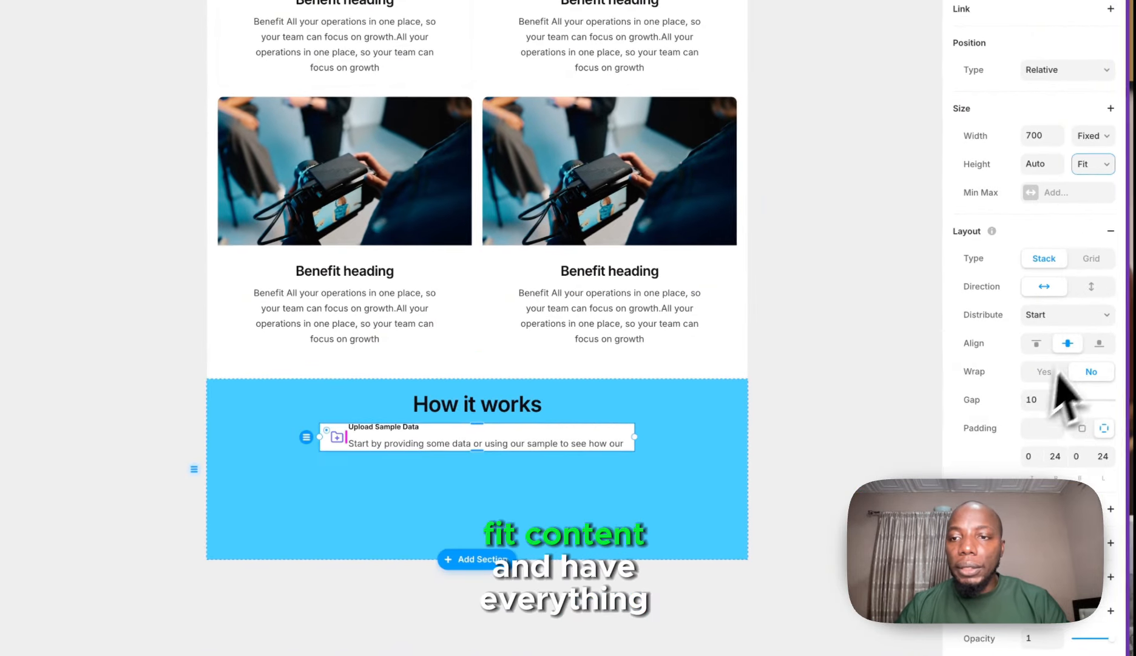
click(1038, 343)
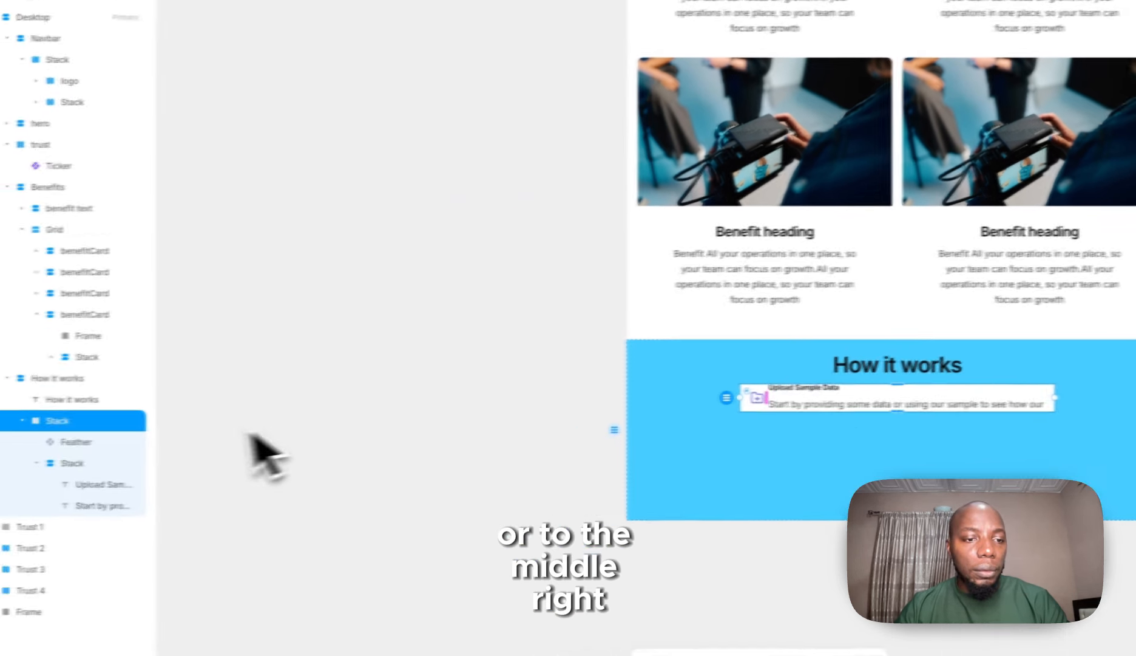
- Set the gap of the inner text stack holding the title and description to 4
click(139, 466)
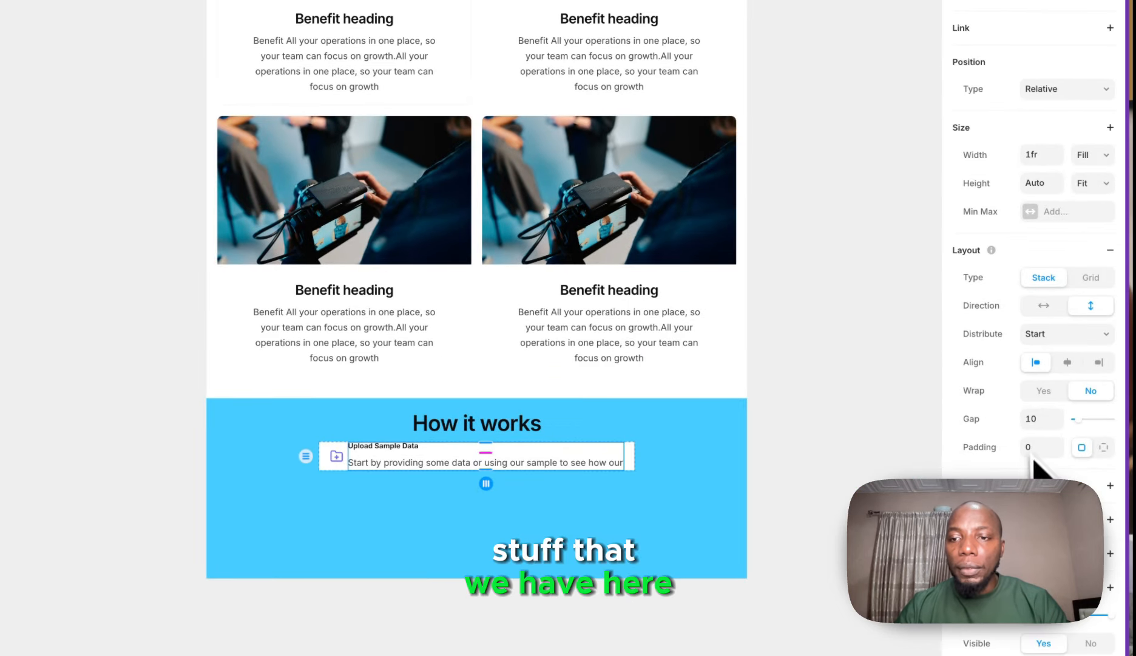
click(1040, 419)
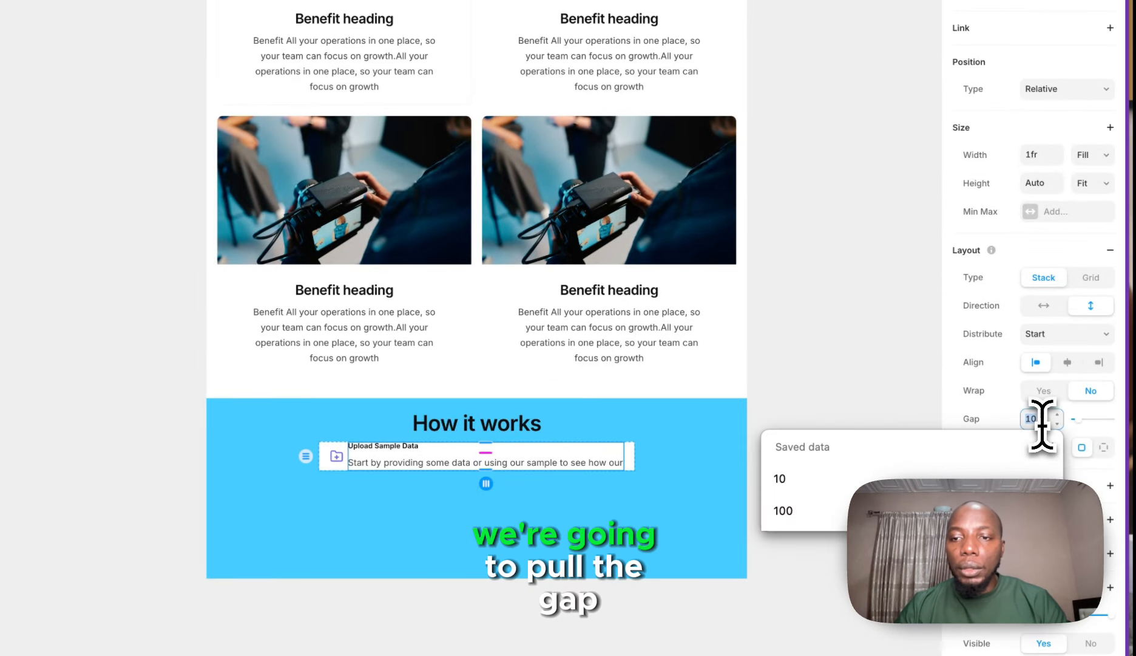
text(4)
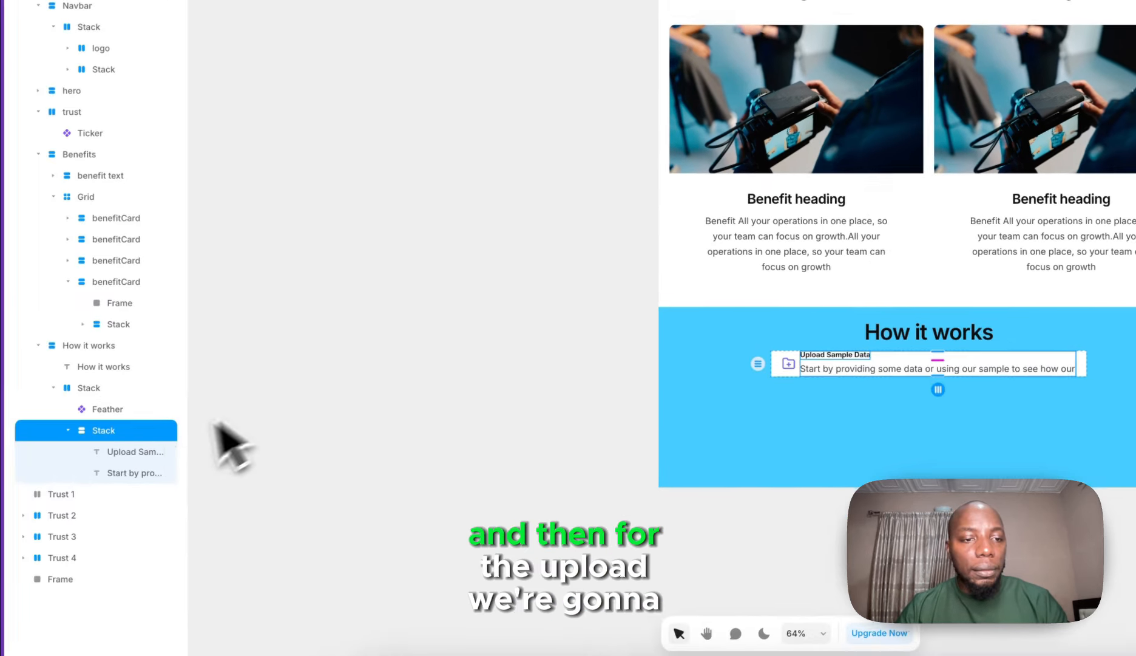
- Apply the h6 text style to the Upload Sample Data title
click(7, 482)
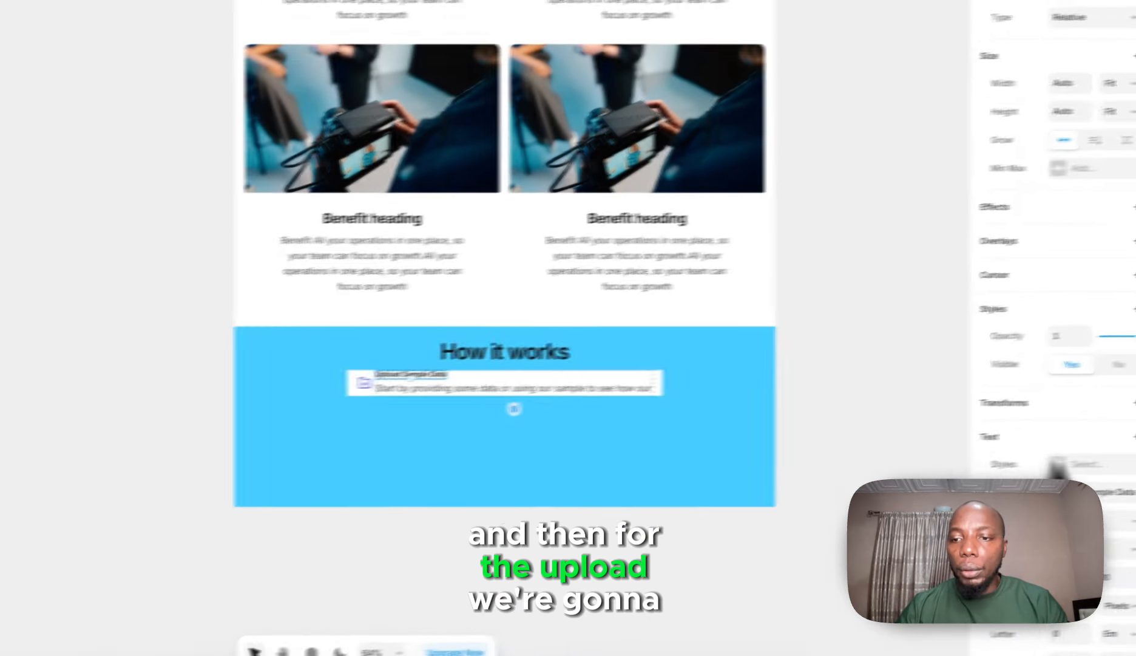
scroll(1072, 472, down, 2)
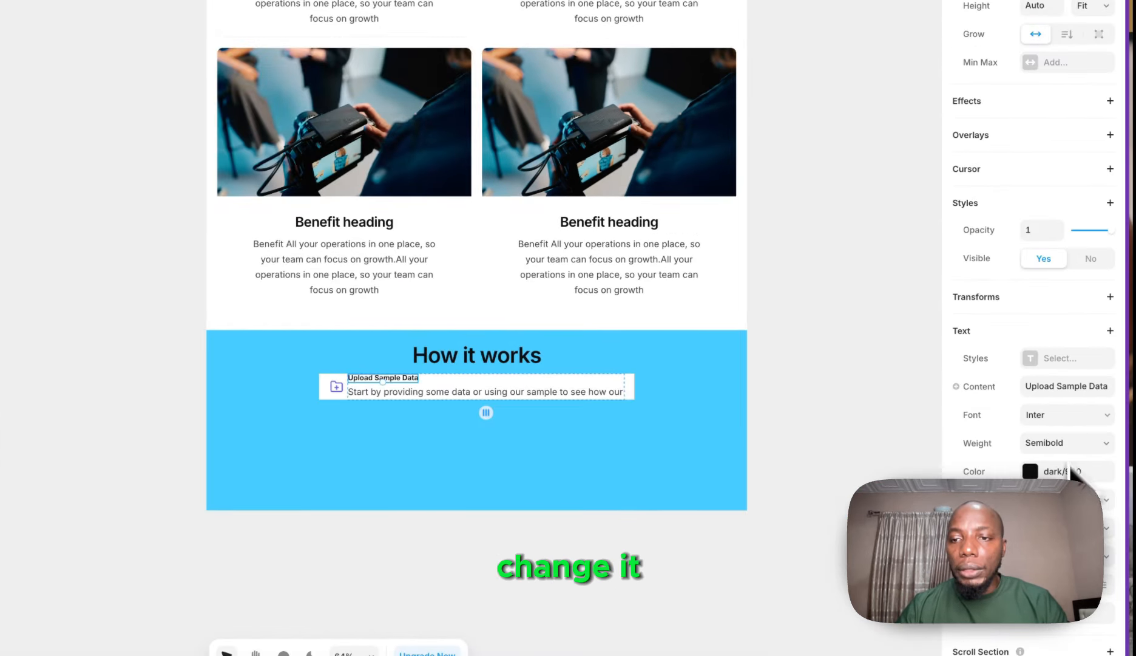
click(1057, 359)
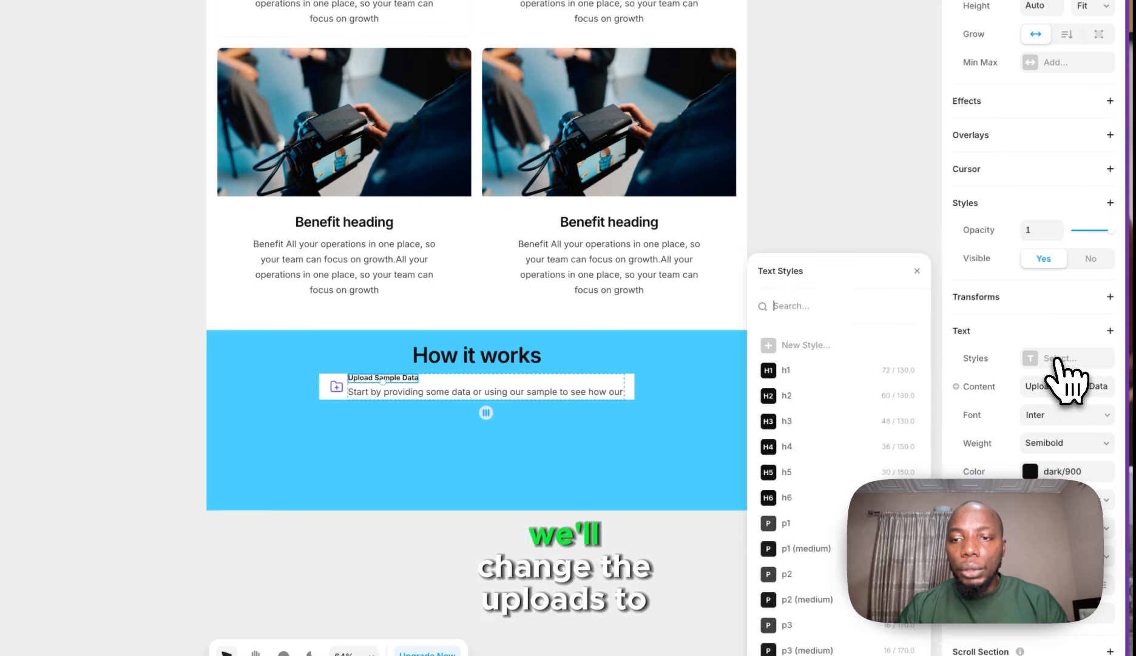
click(804, 505)
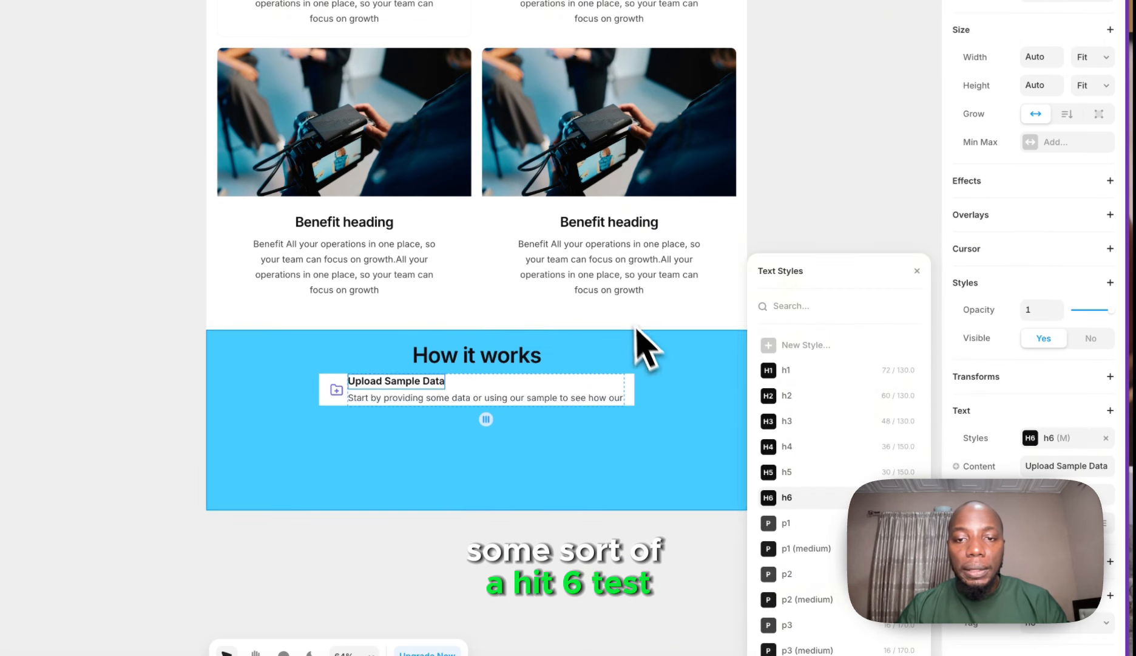
click(662, 395)
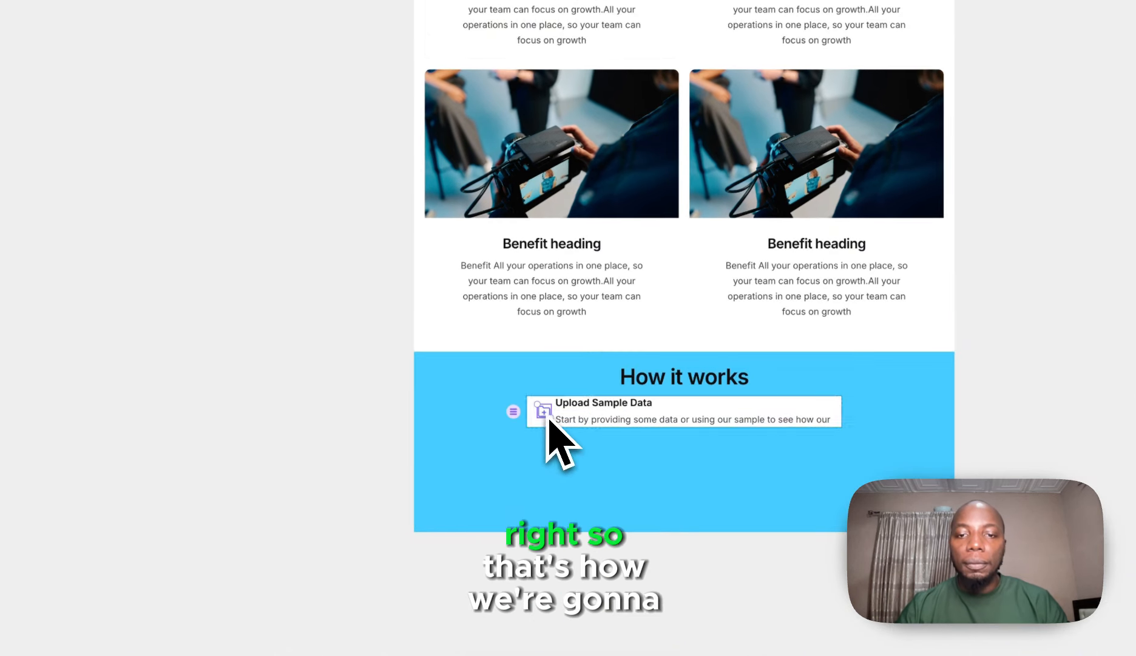
- Give the Upload Sample Data row a corner radius of 12 and a solid border in dark/100
click(847, 345)
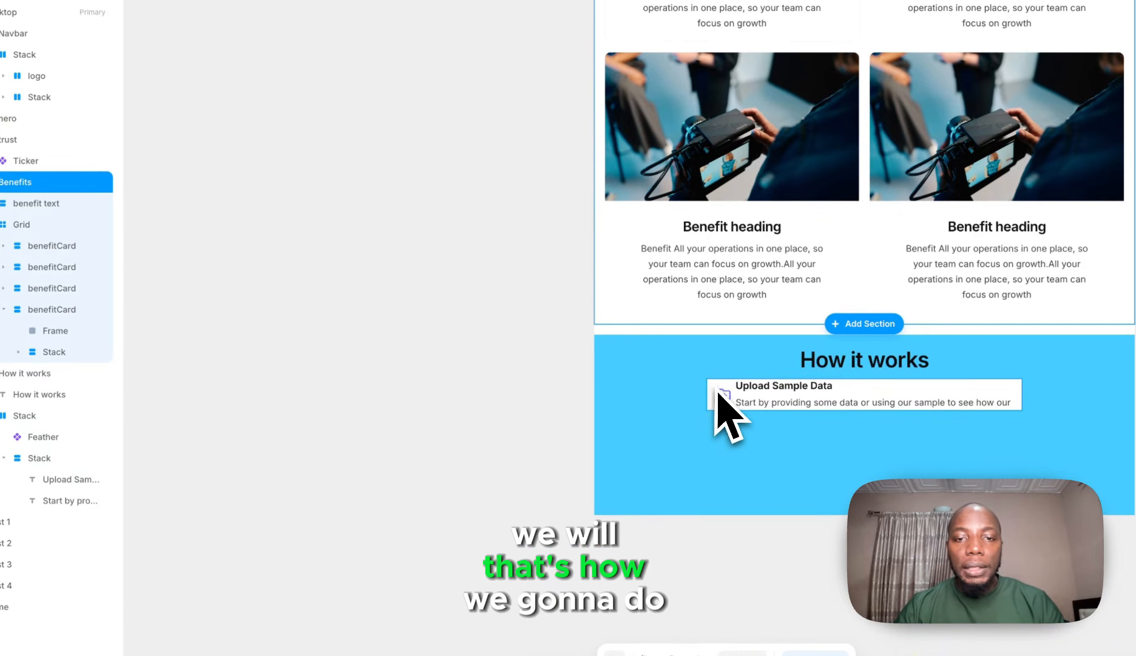
click(780, 389)
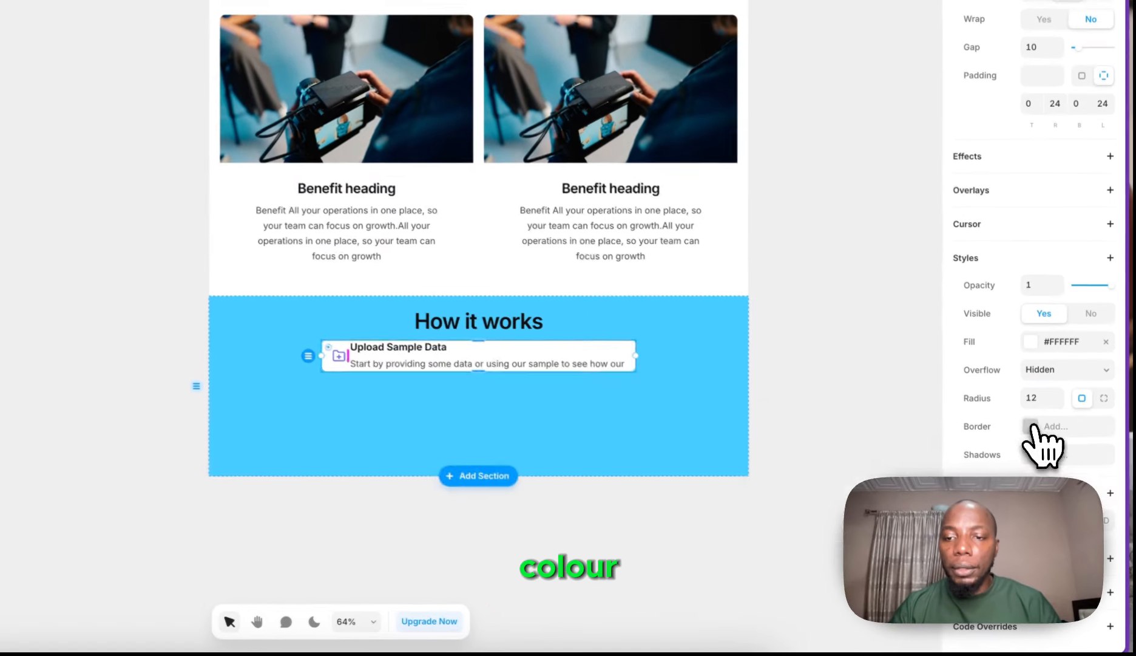
click(1063, 491)
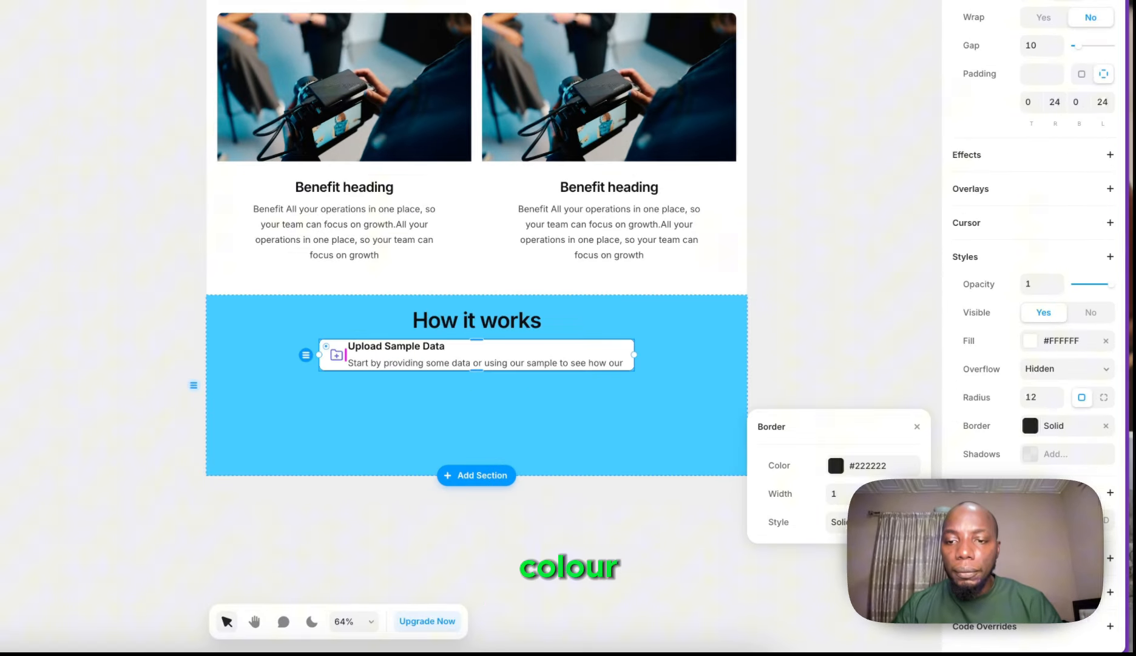
click(838, 471)
scroll(810, 576, down, 3)
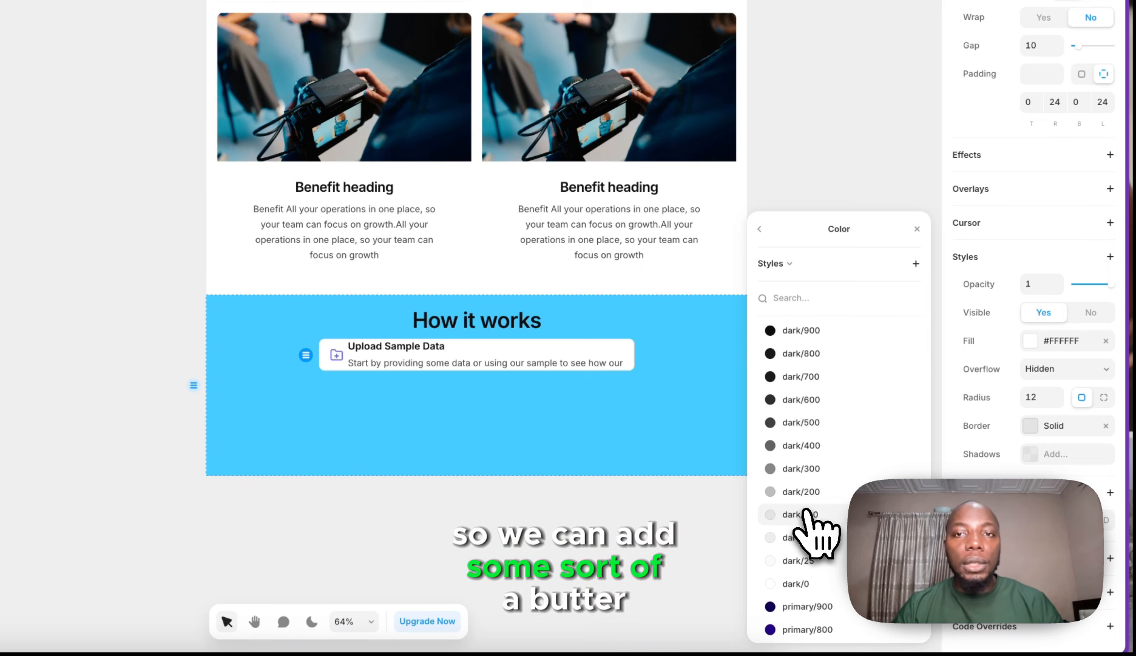
- Duplicate the Upload Sample Data row stack three times within the How it works section
click(578, 436)
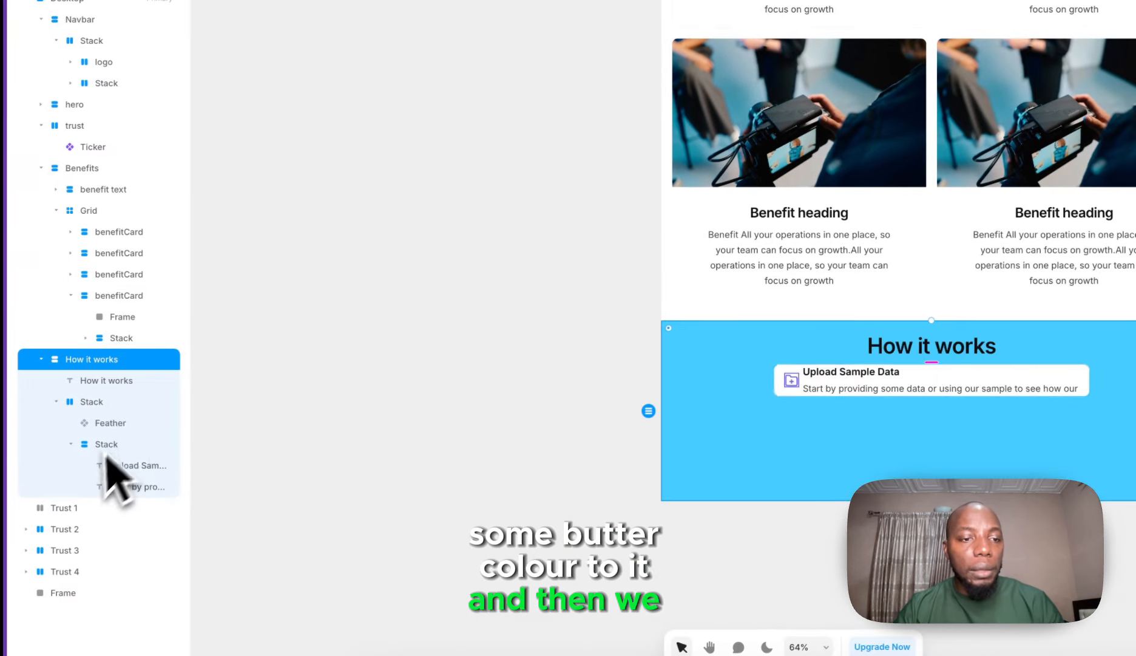
click(124, 411)
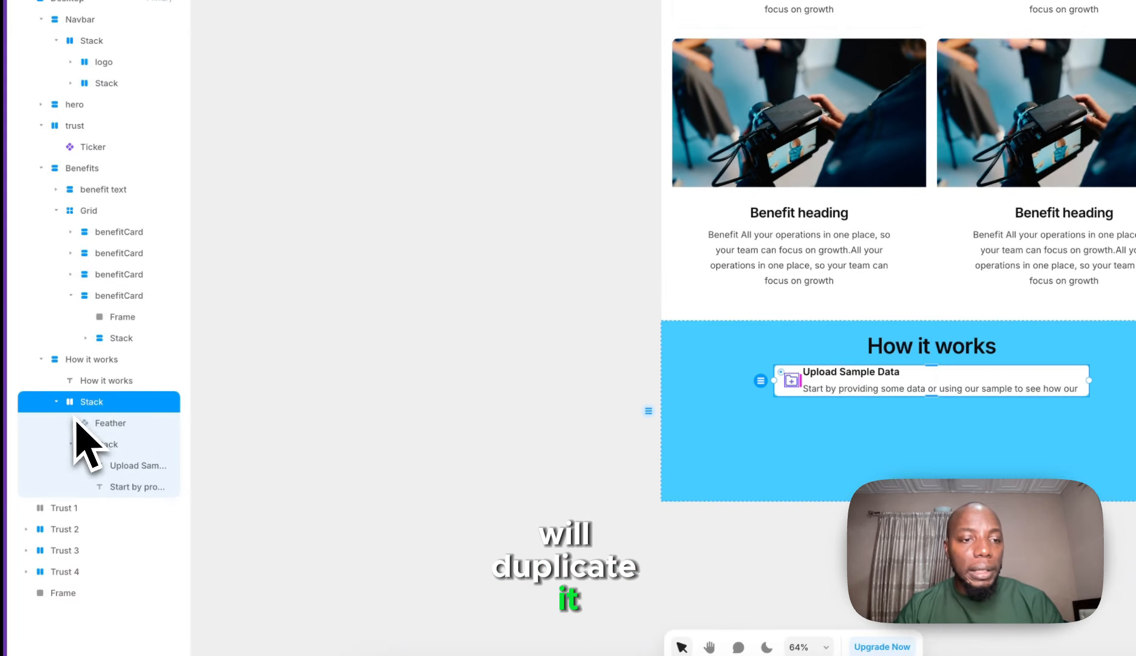
click(58, 401)
click(103, 363)
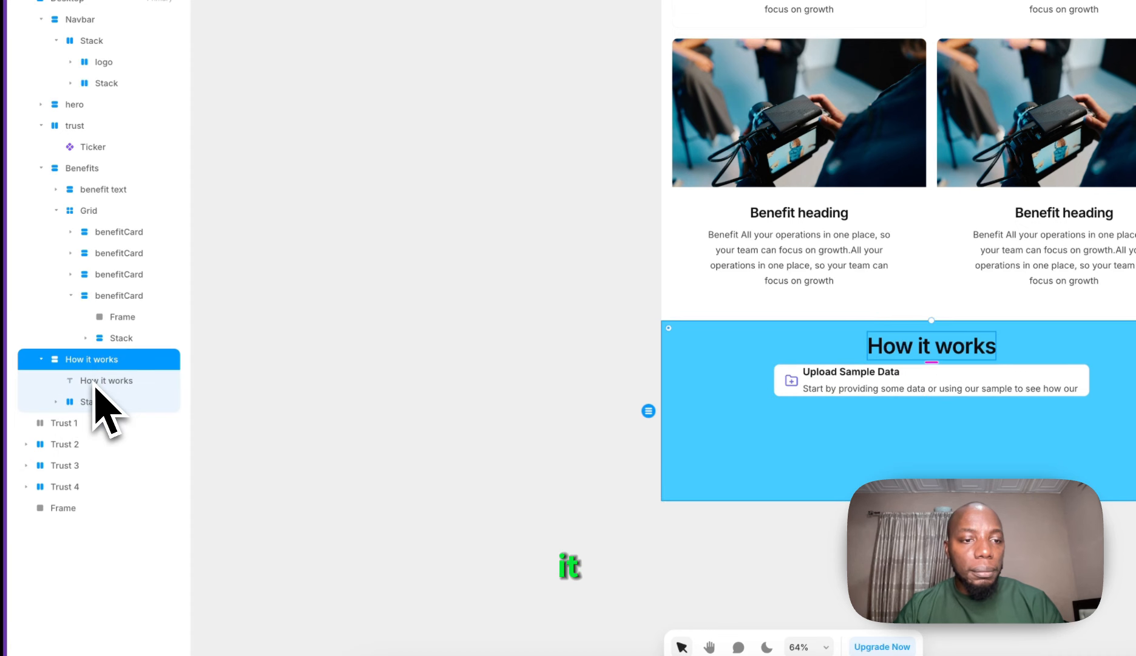
click(91, 402)
key(ctrl+d)
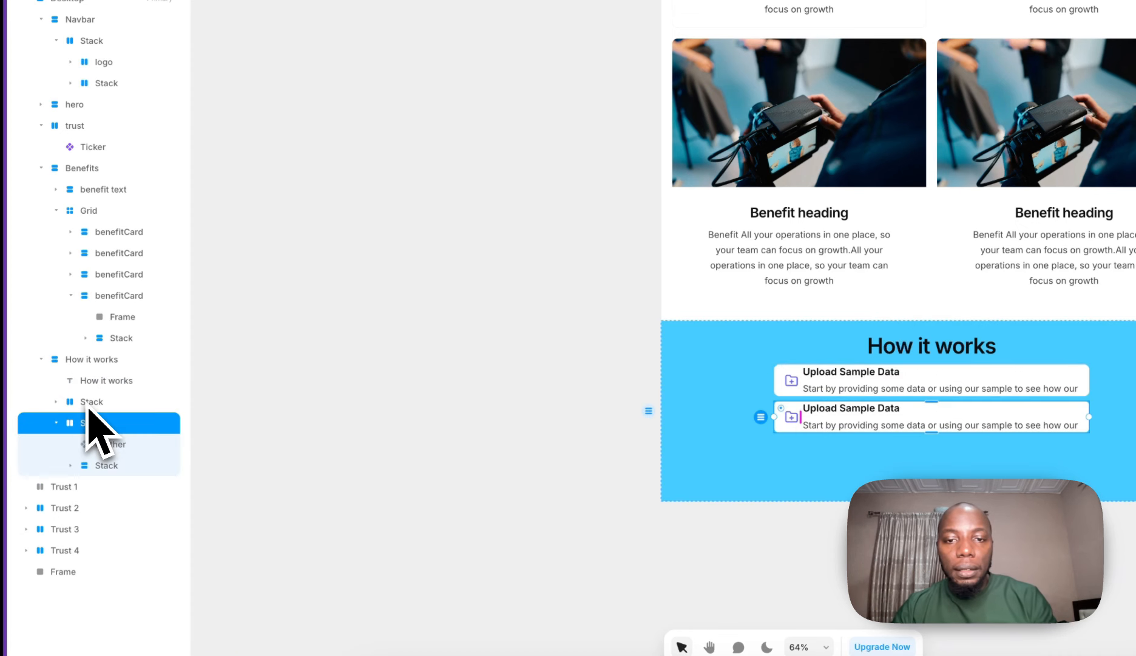
key(ctrl+d)
key(ctrl+d)
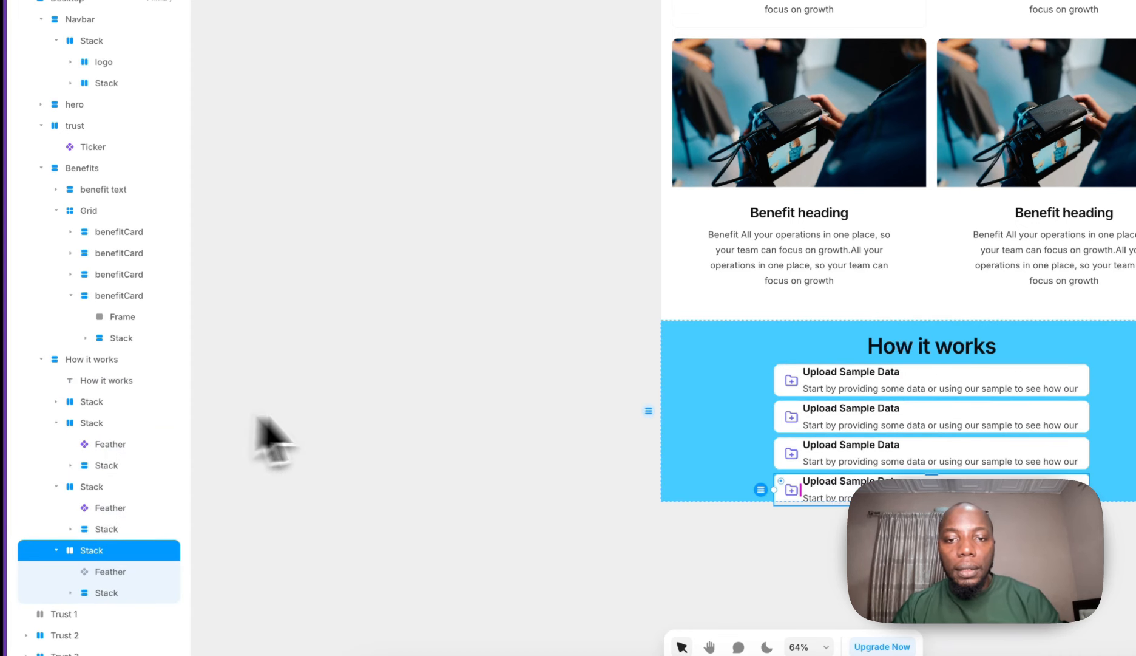
- Set the How it works section's height to Fit and replace its blue background with plain white
click(108, 362)
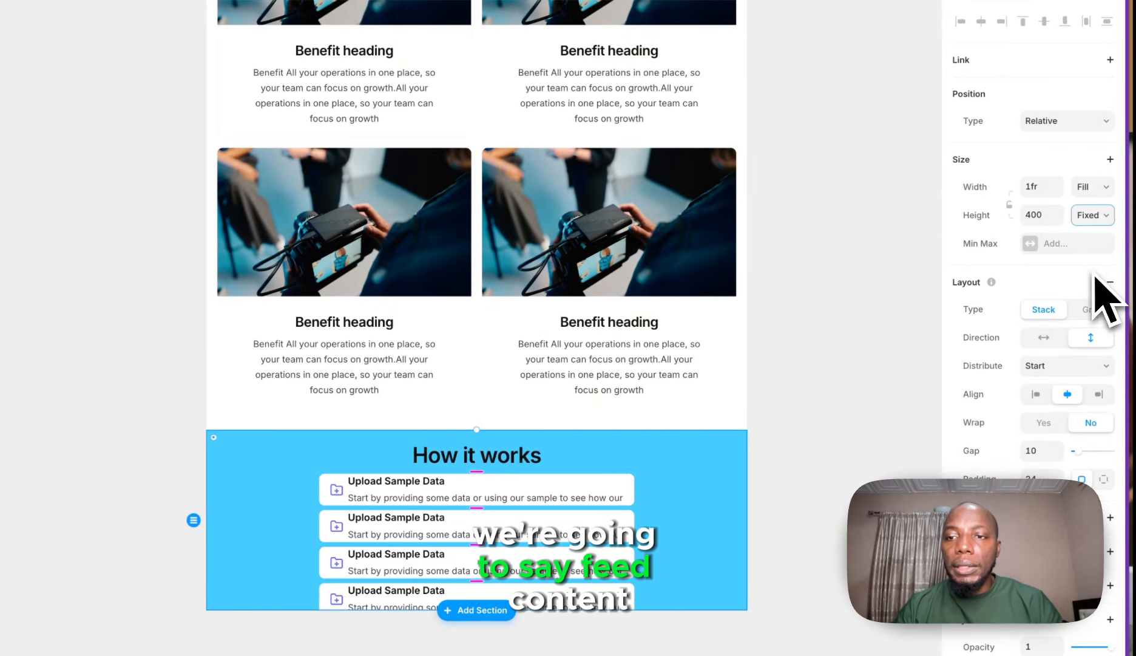
click(1094, 279)
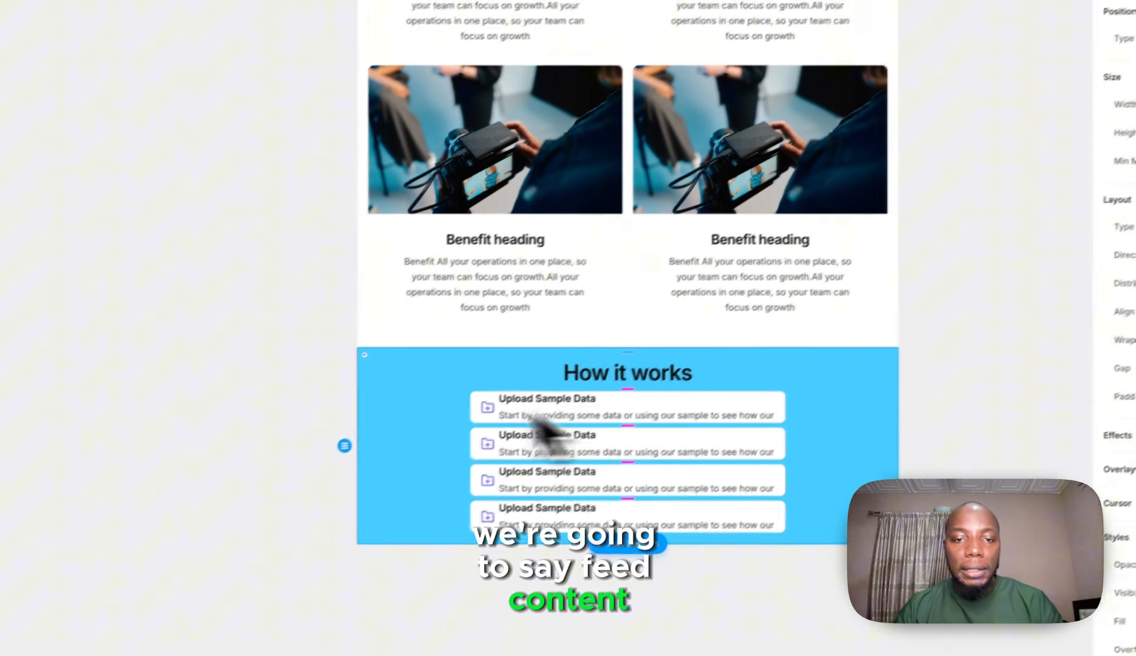
click(216, 455)
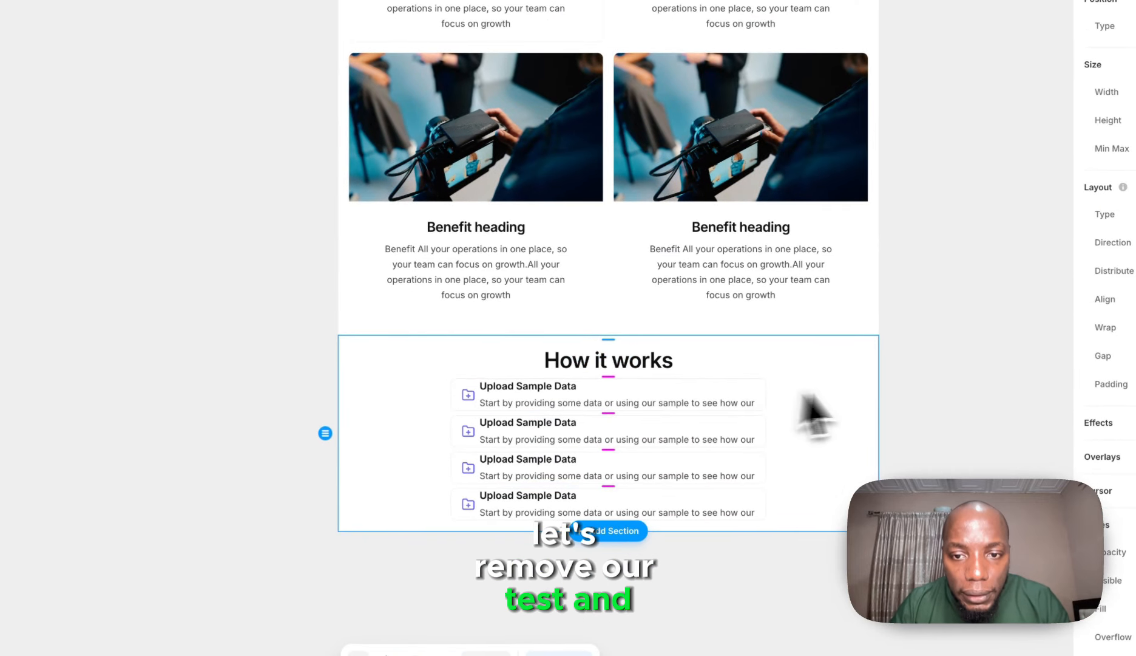
key(Escape)
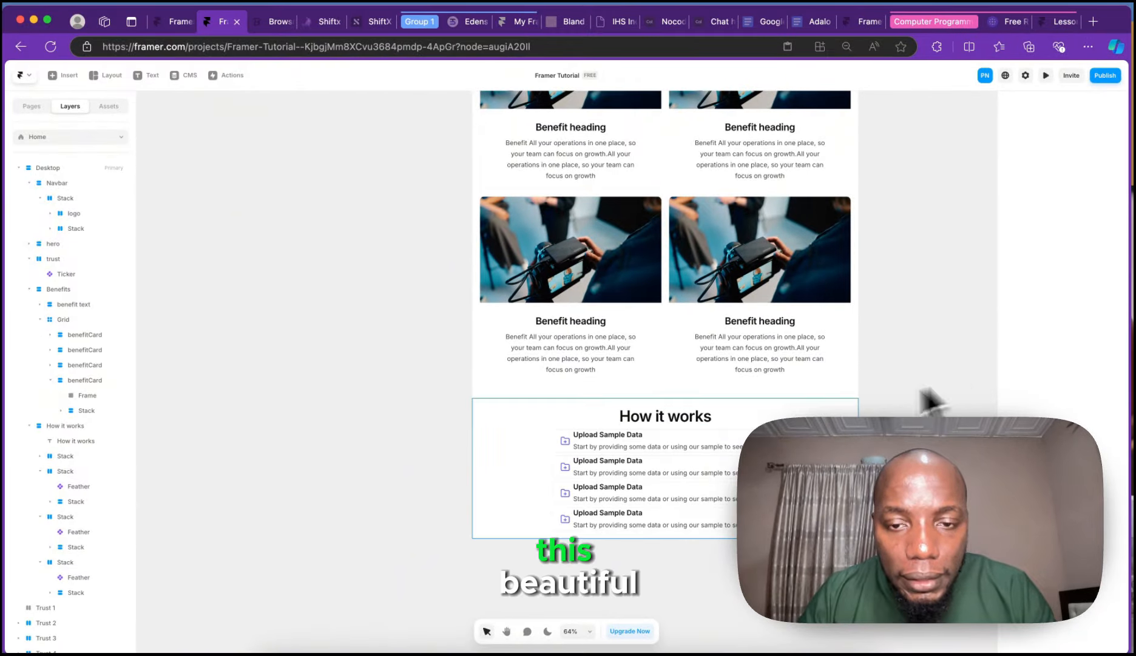
- Change the second row's Feather icon to Filter
scroll(722, 456, up, 5)
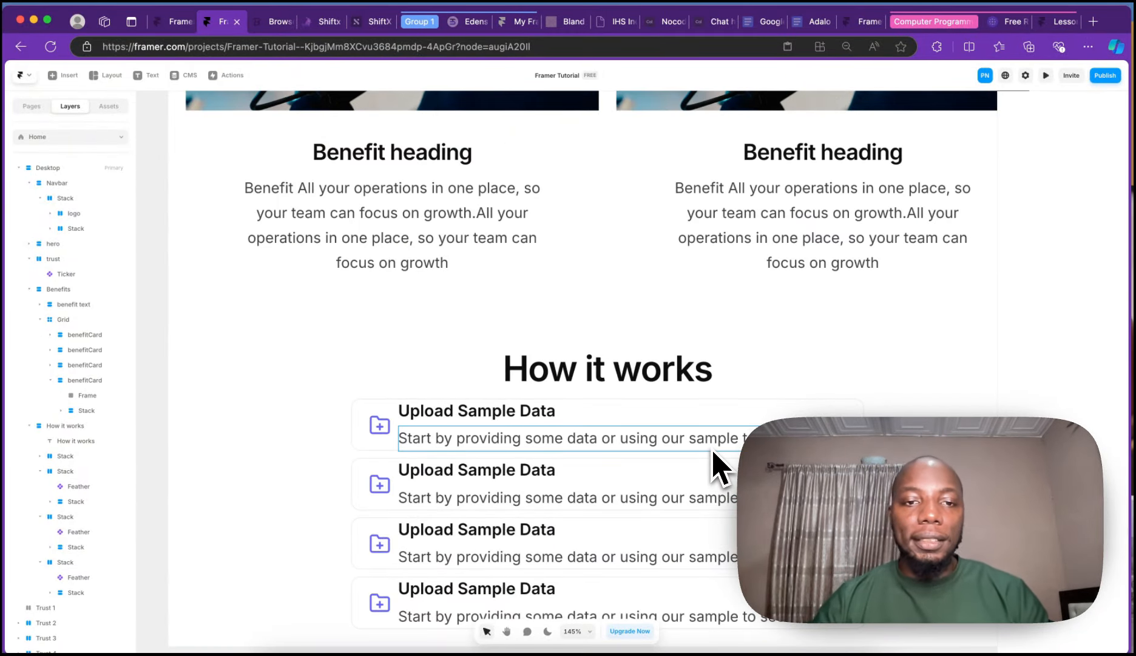
scroll(718, 464, down, 3)
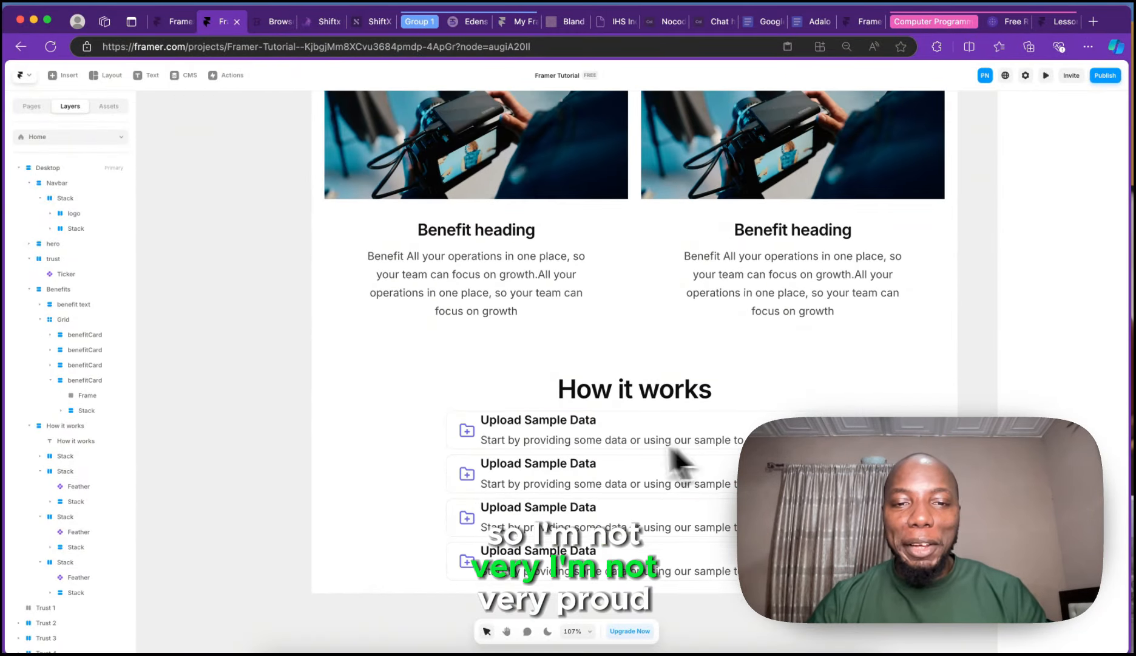
scroll(501, 436, down, 2)
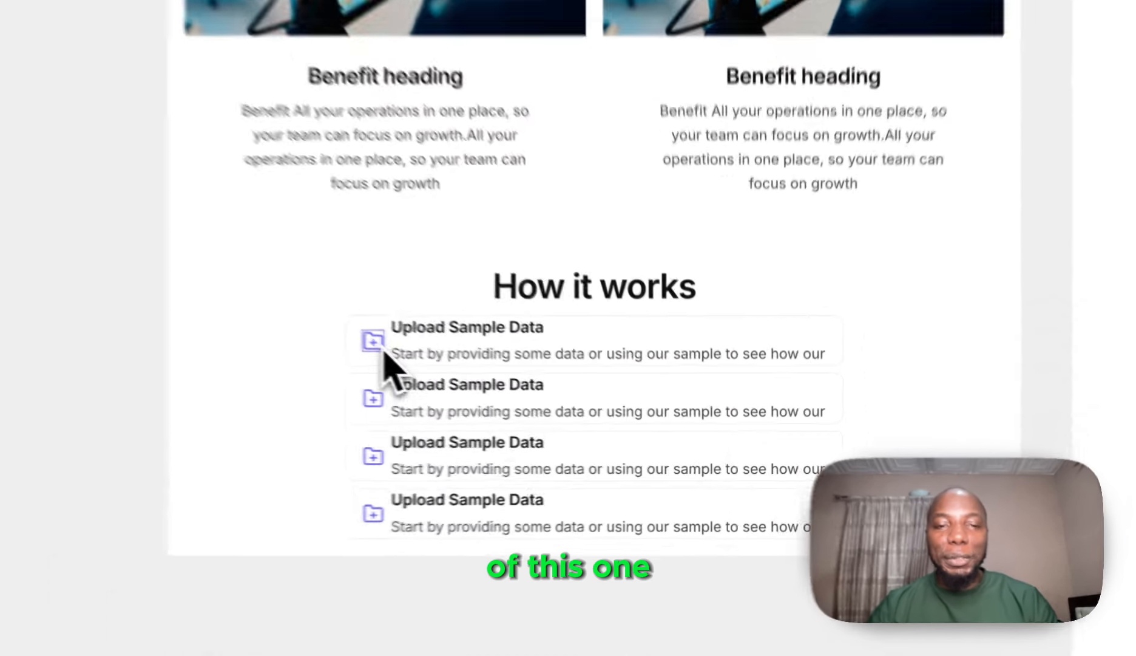
click(471, 376)
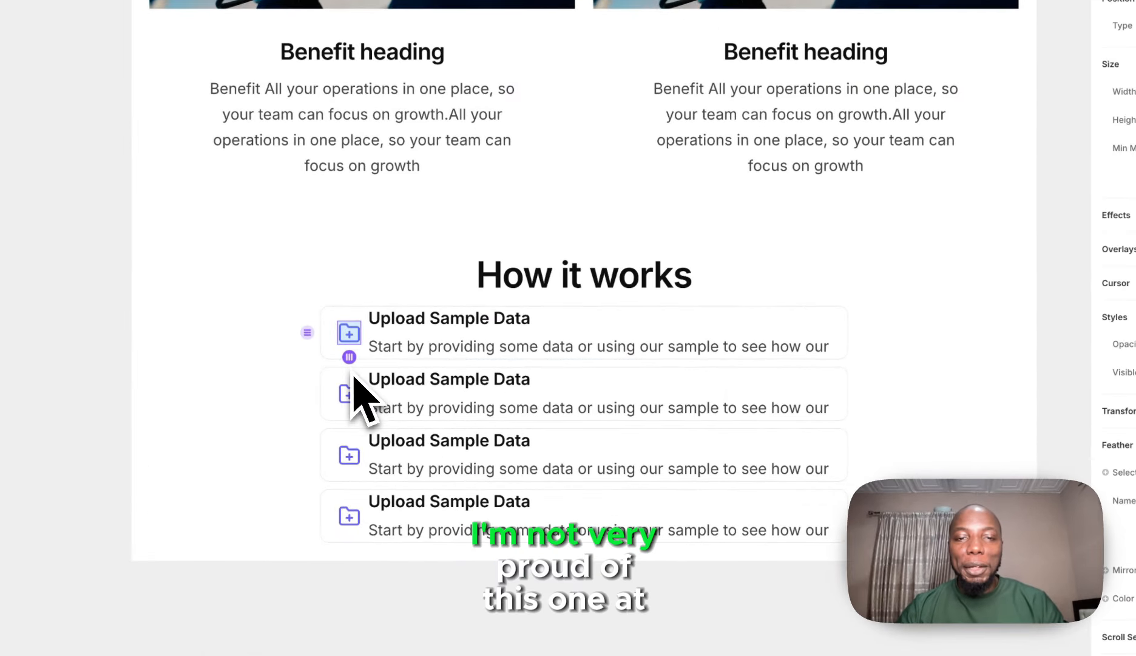
click(352, 404)
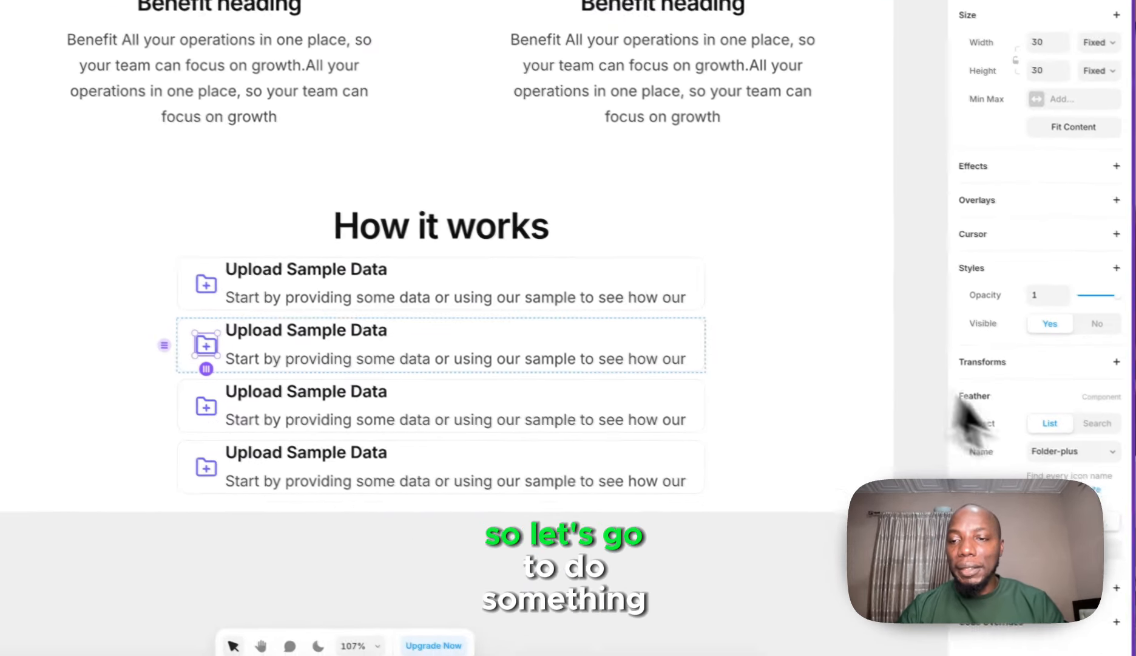
click(1089, 452)
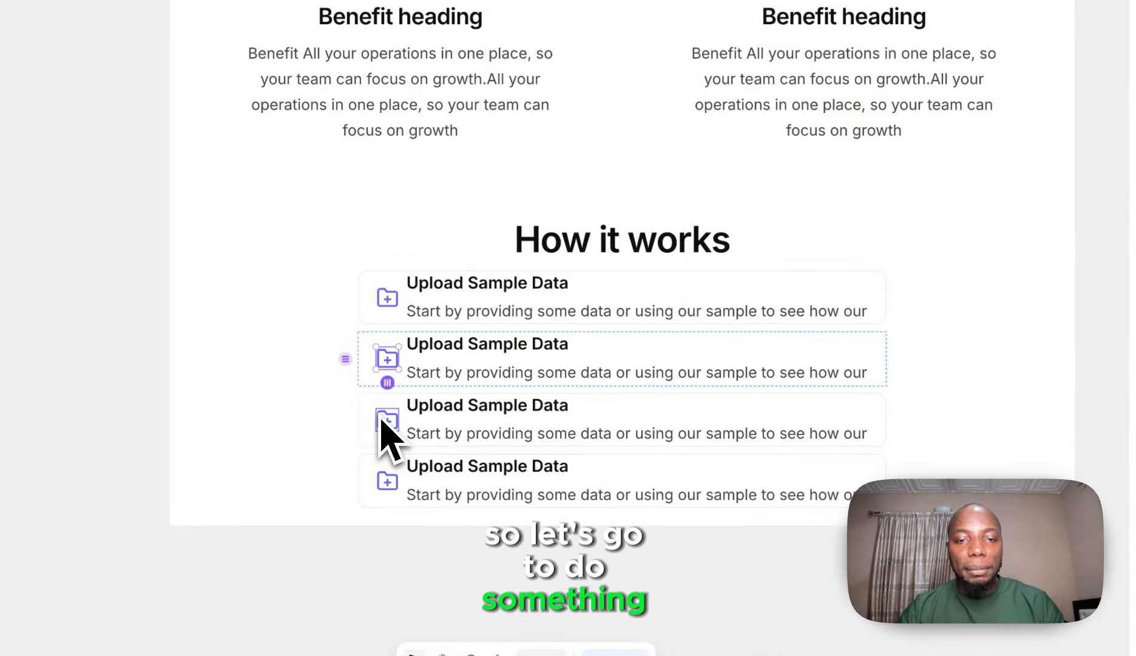
- Change the third row's icon to File-text and the fourth row's icon to Gift
click(383, 420)
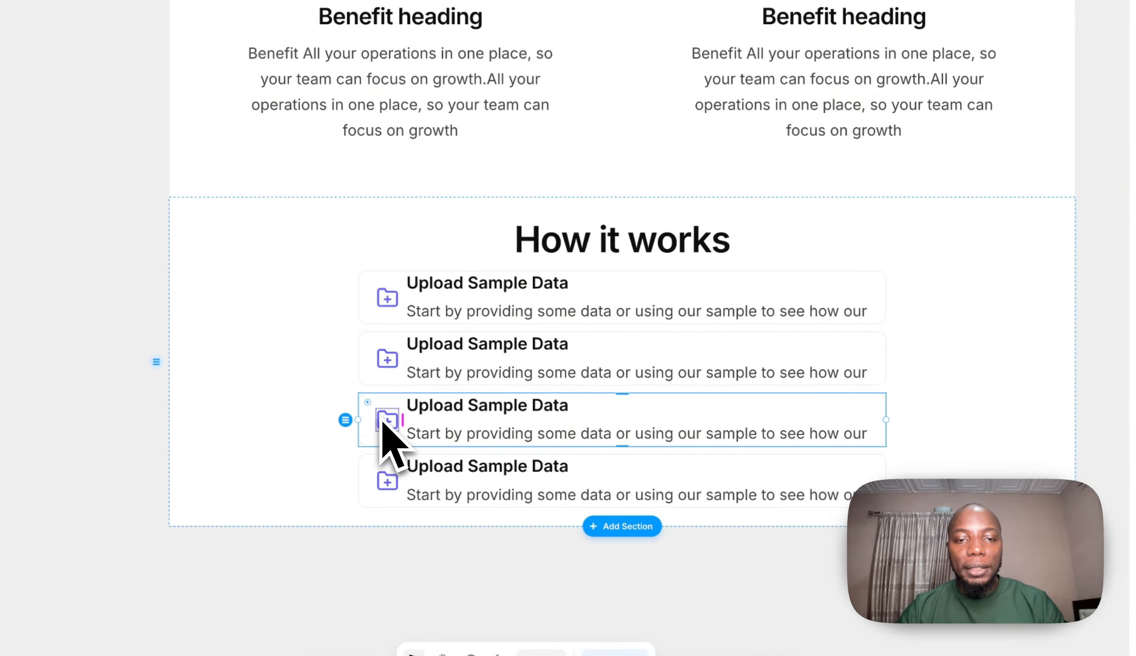
click(1080, 462)
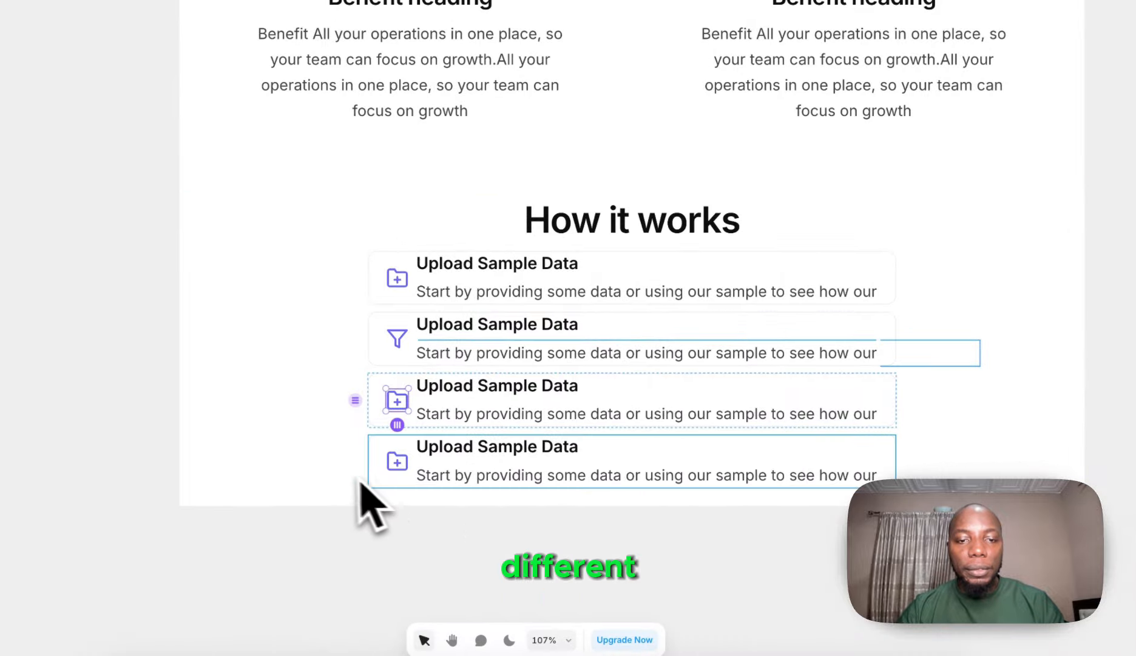
click(397, 463)
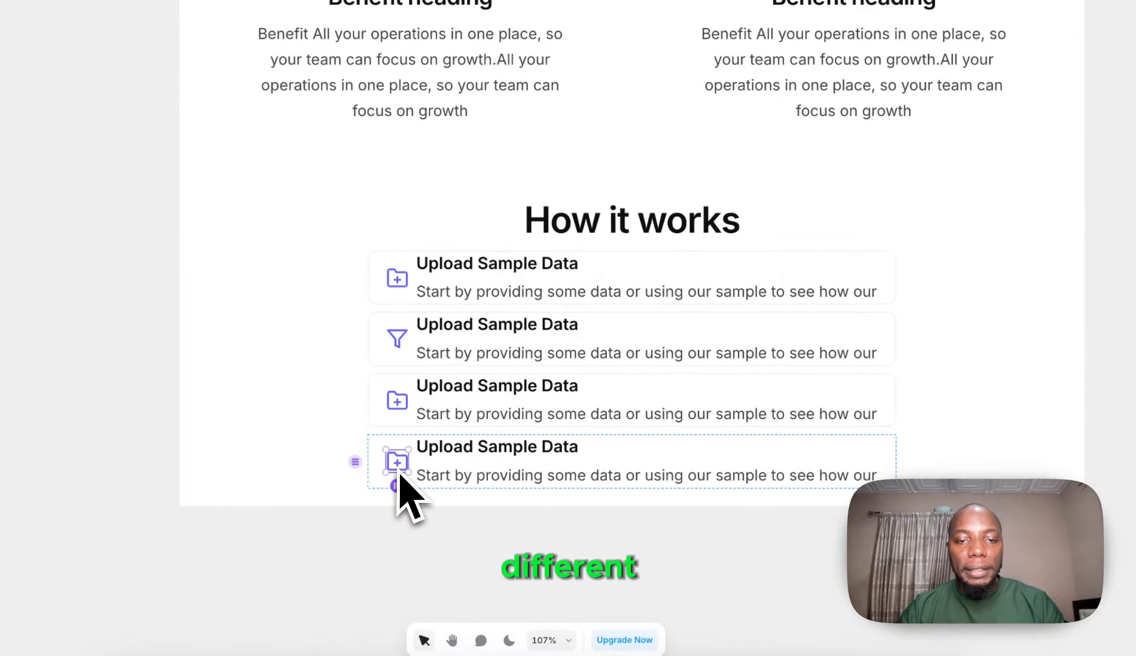
click(1102, 493)
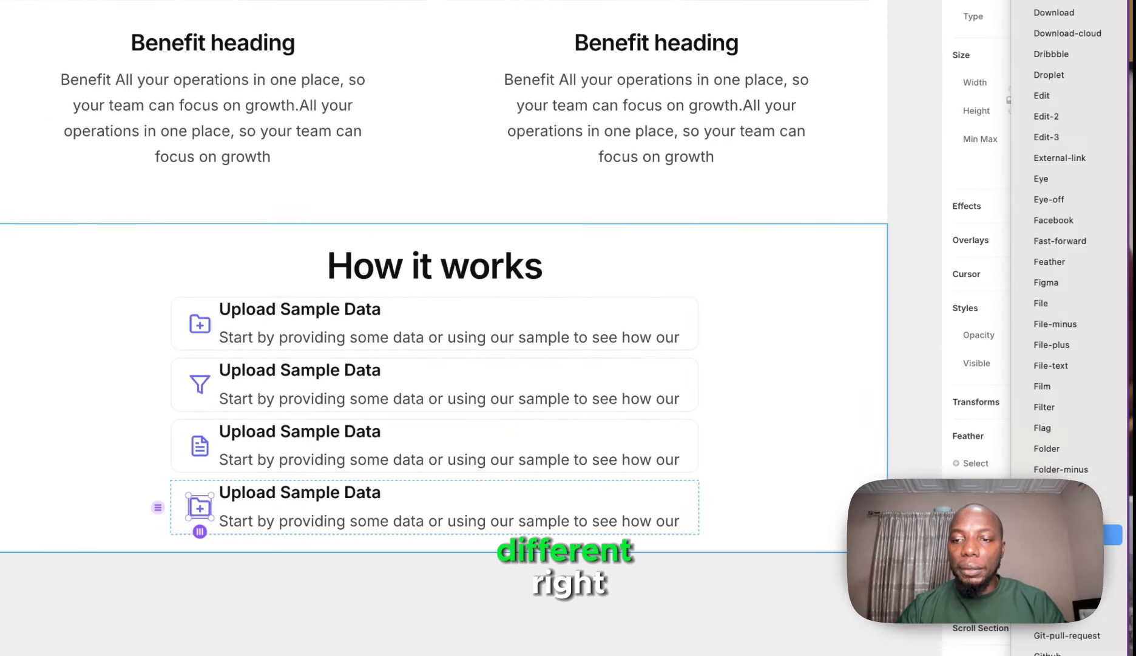
click(1076, 553)
click(680, 224)
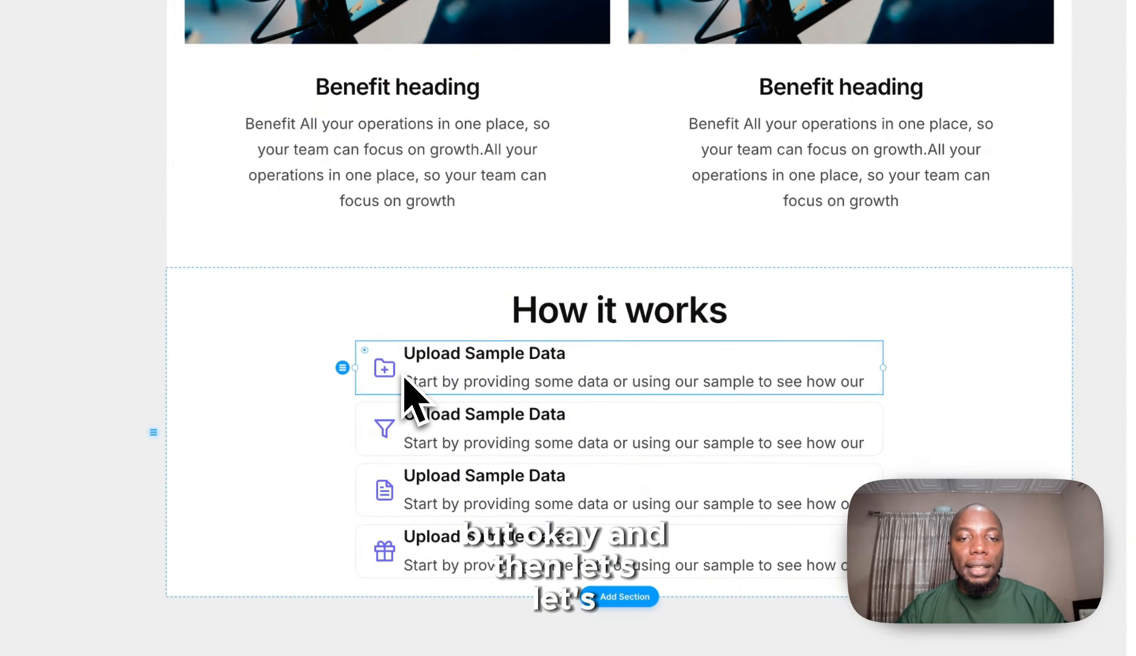
- Set the gap between the icon and the text stack in the first row to 24
click(405, 389)
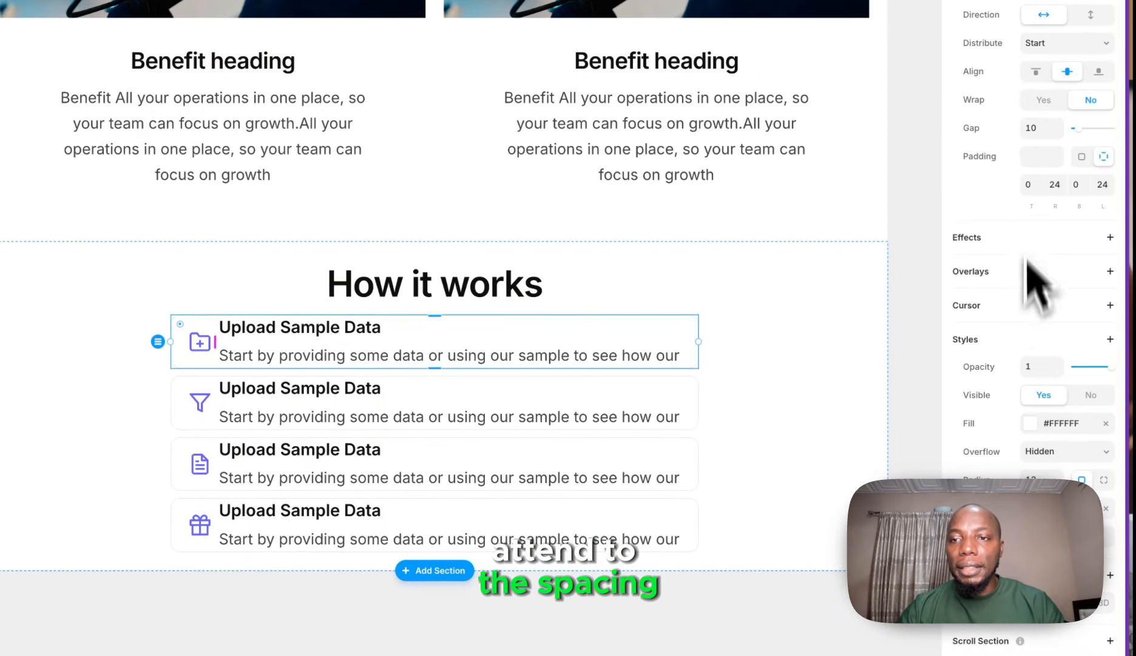
click(1039, 128)
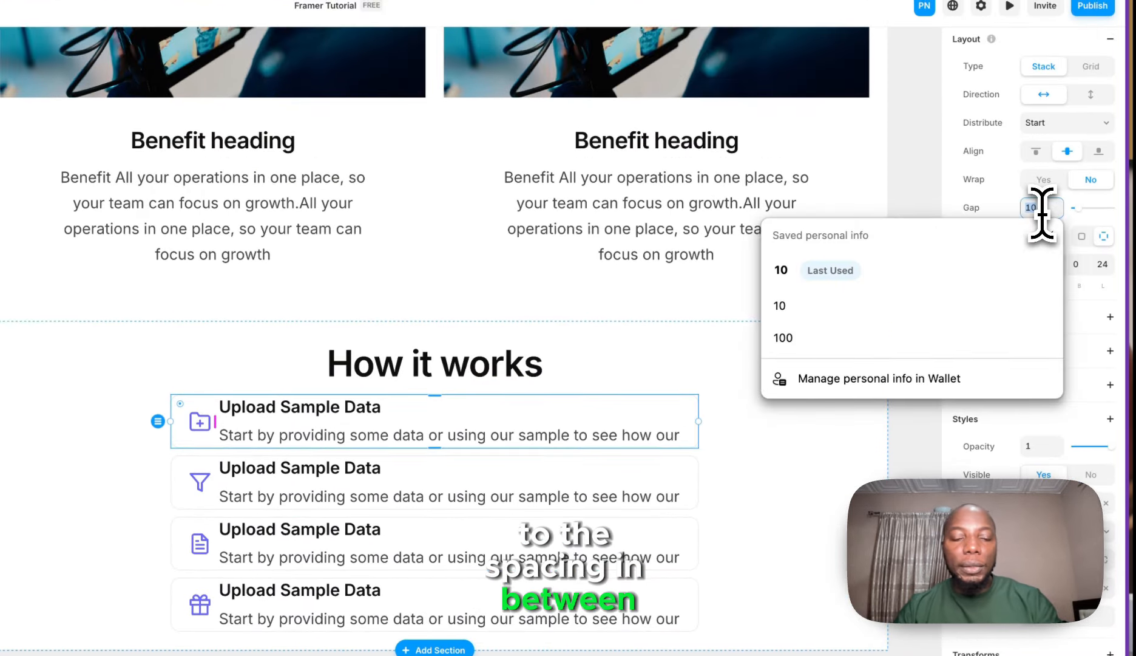
text(24)
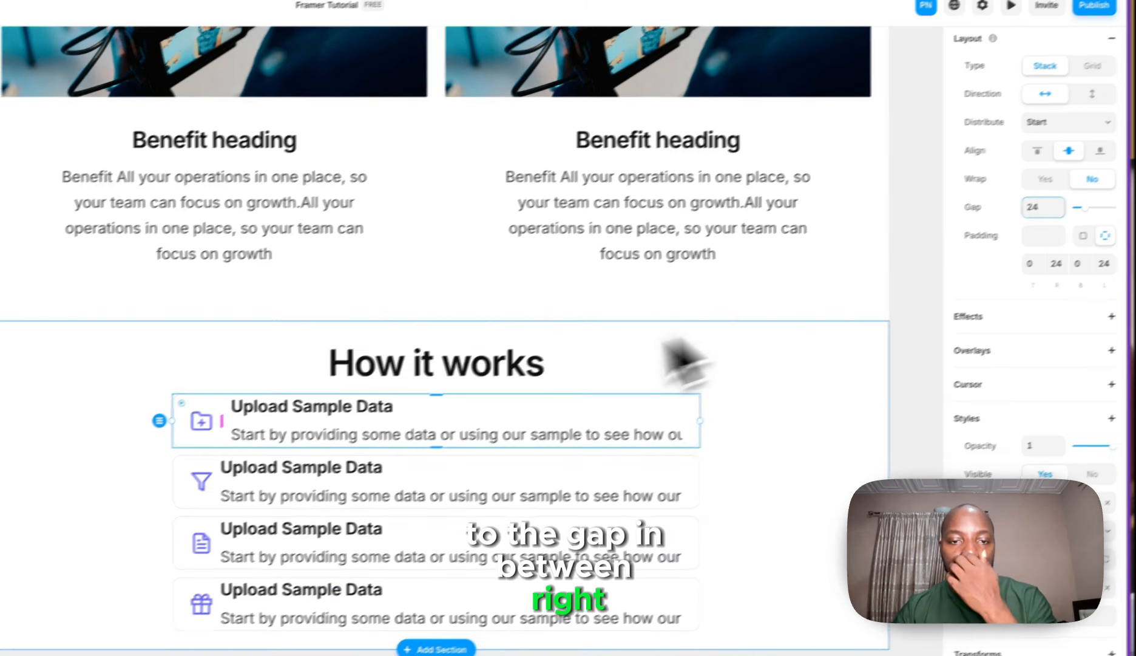
- Set the gap between icon and text to 24 in the second, third and fourth How it works rows
click(231, 485)
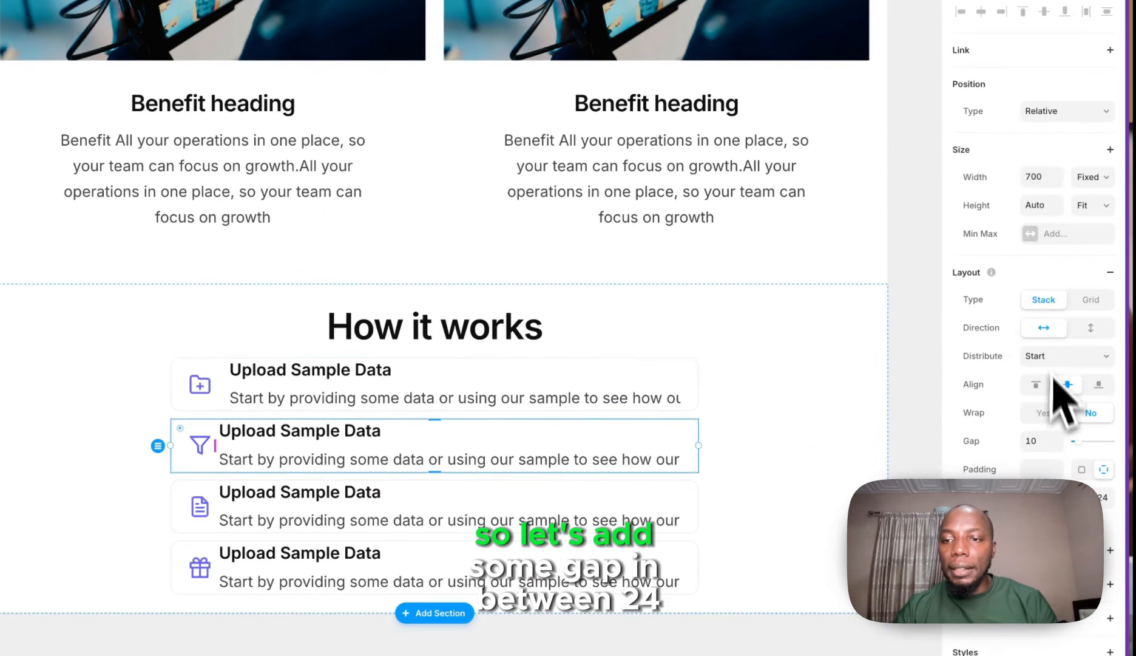
click(1042, 442)
text(24)
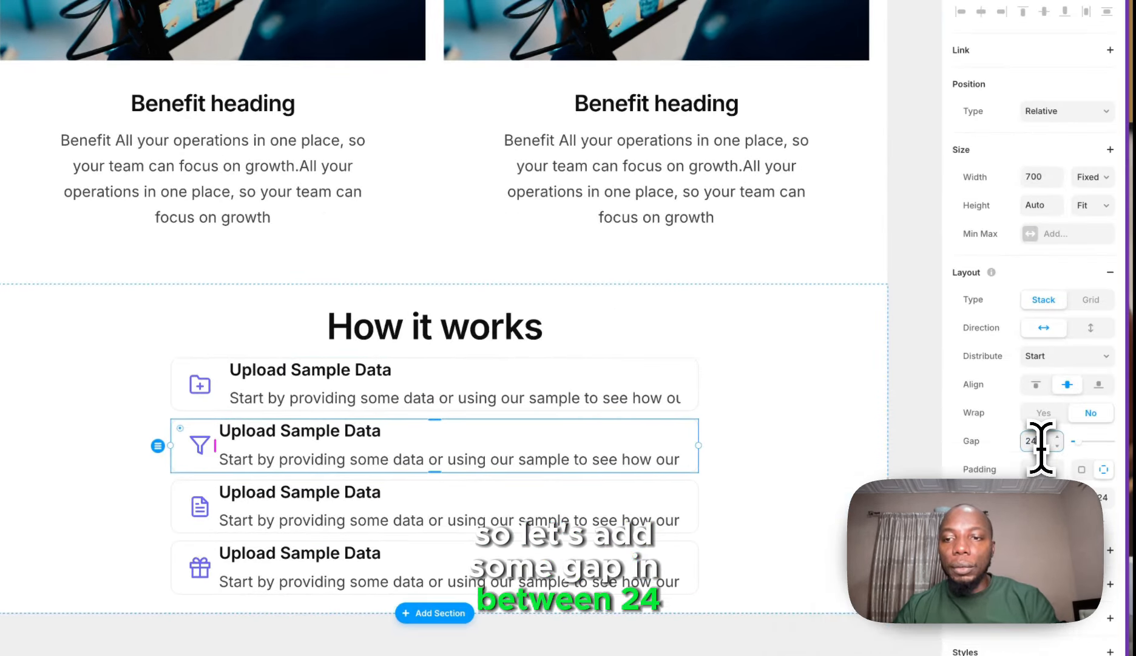
click(212, 509)
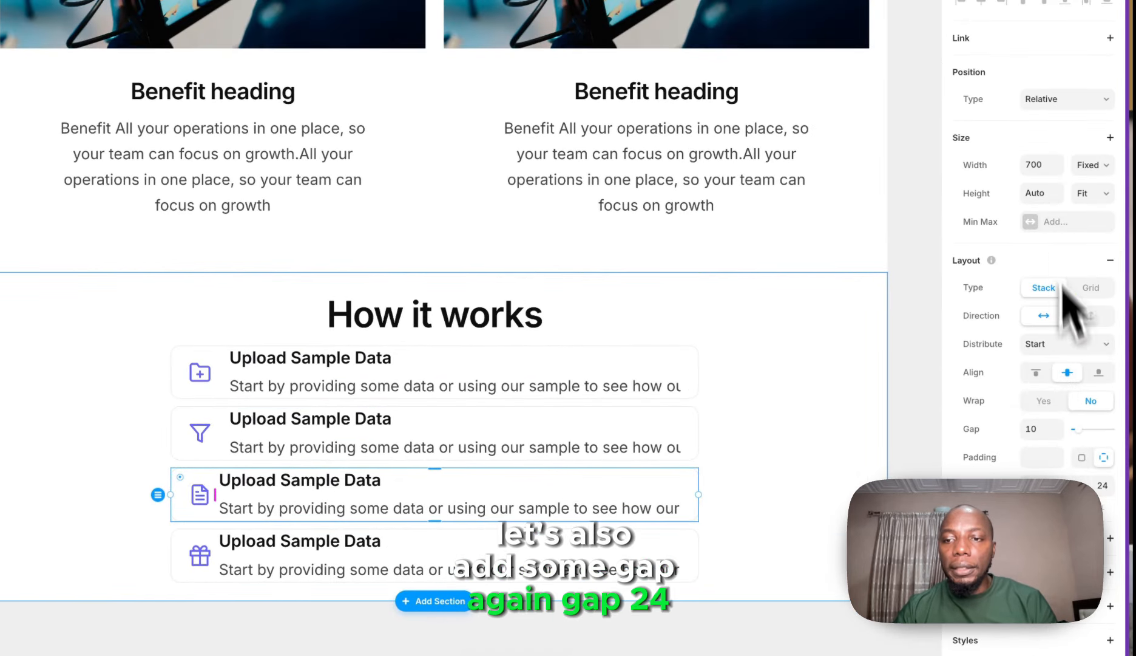
click(1039, 430)
text(2)
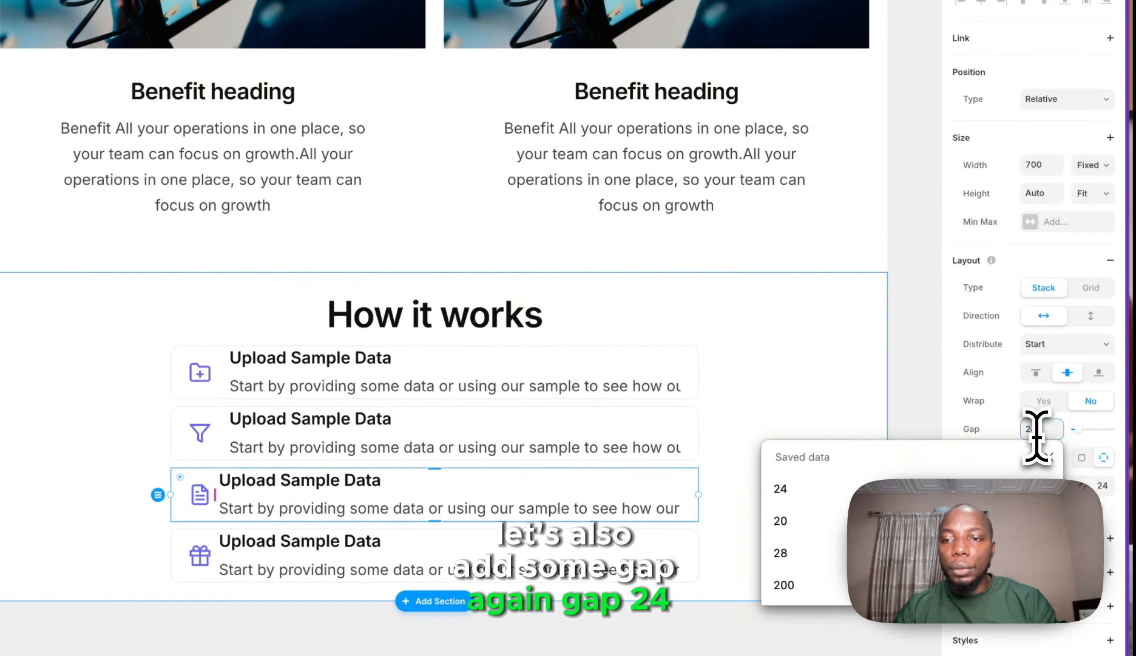
text(4)
key(Return)
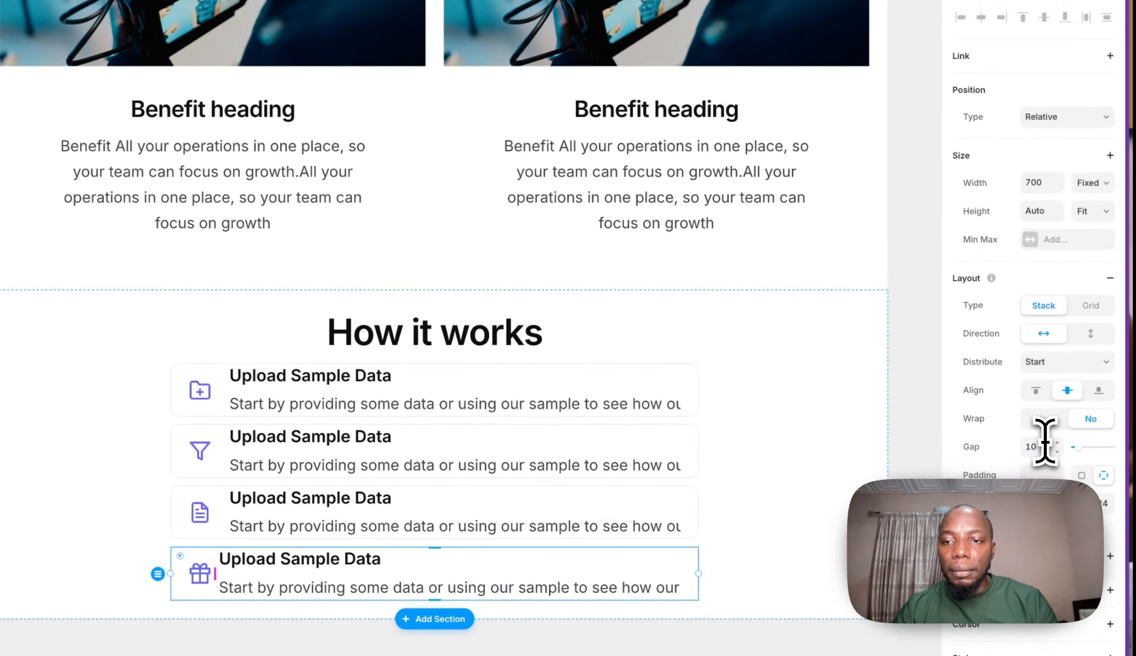
click(1045, 444)
text(24)
key(Return)
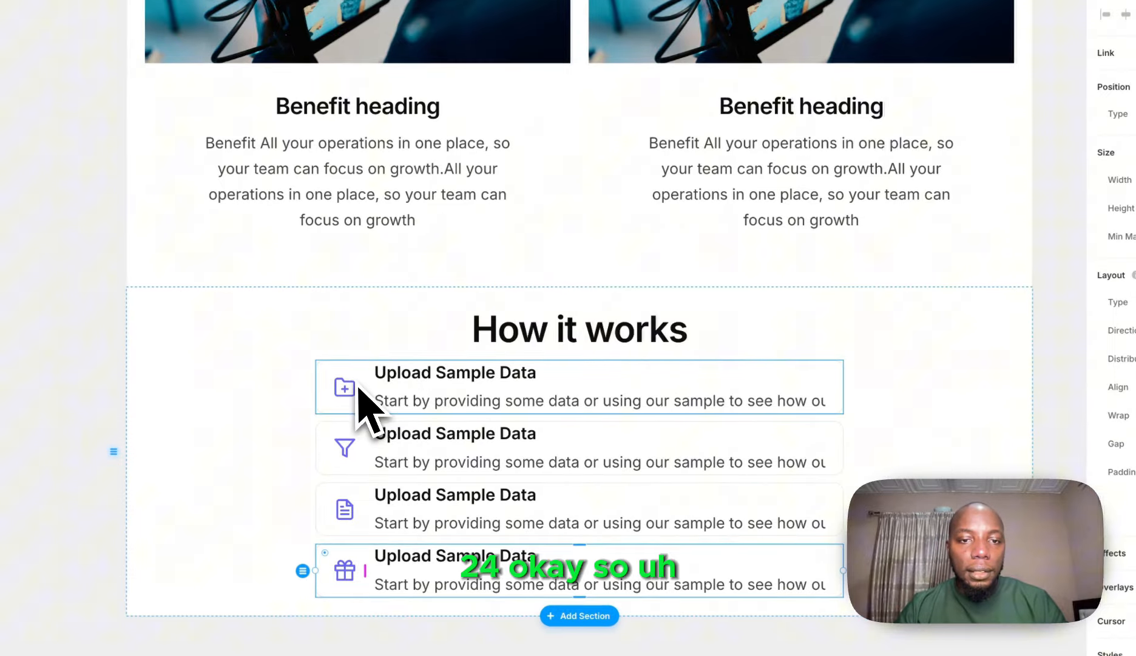
- Set the fixed width of the first and second How it works rows to 800
click(210, 376)
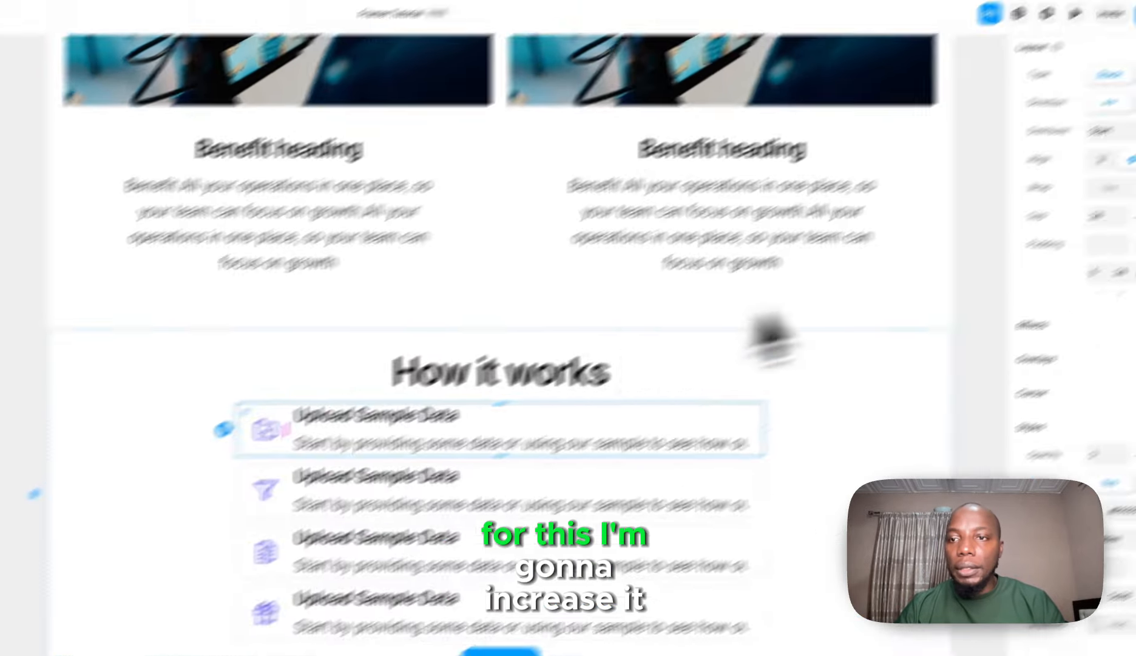
scroll(1015, 223, up, 4)
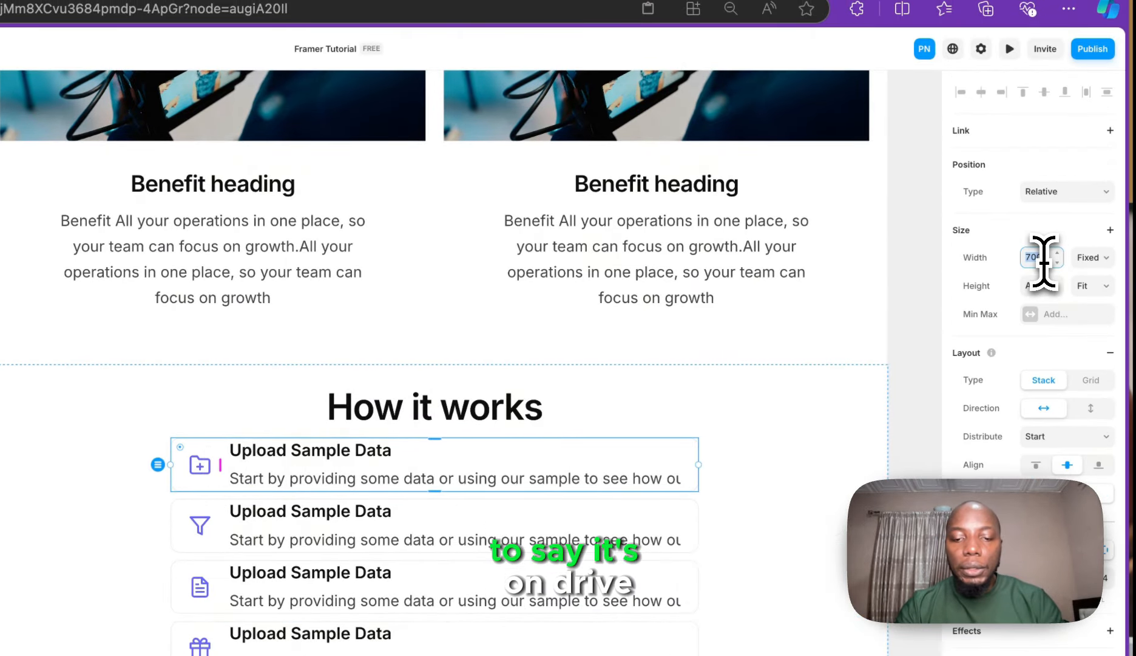
key(Return)
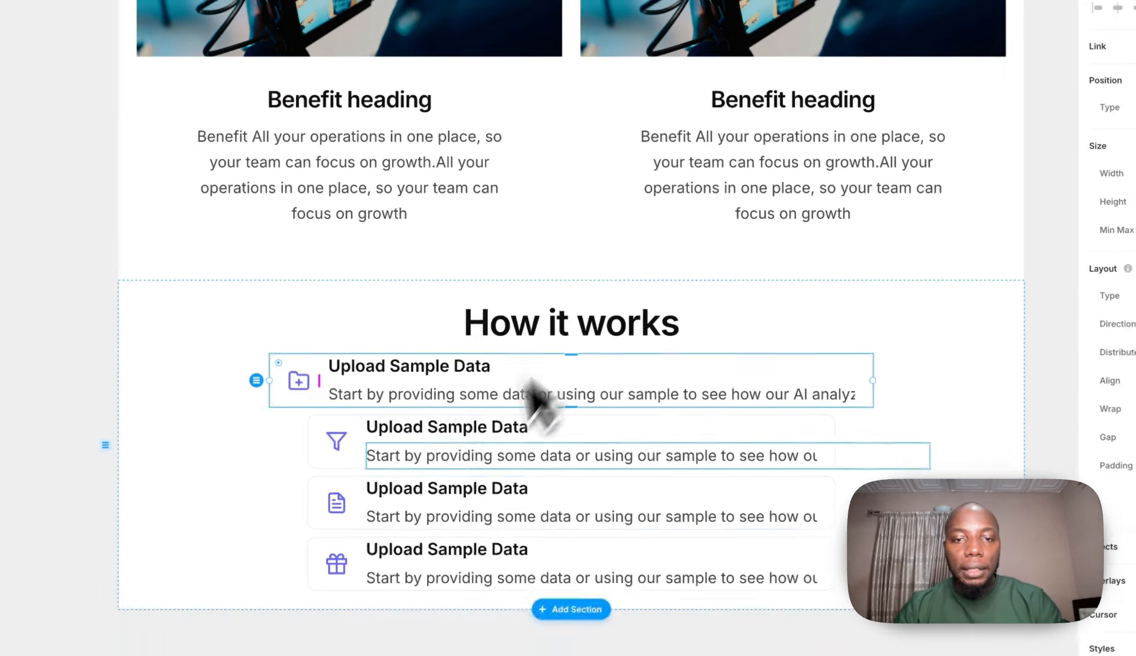
click(364, 429)
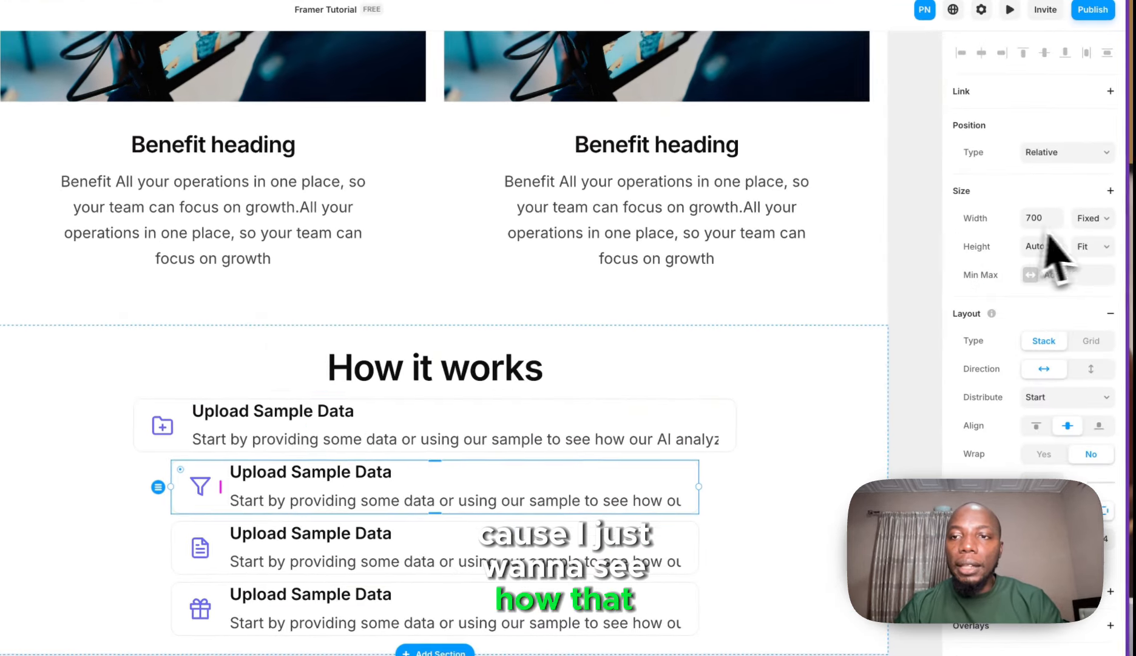
click(1135, 172)
text(80)
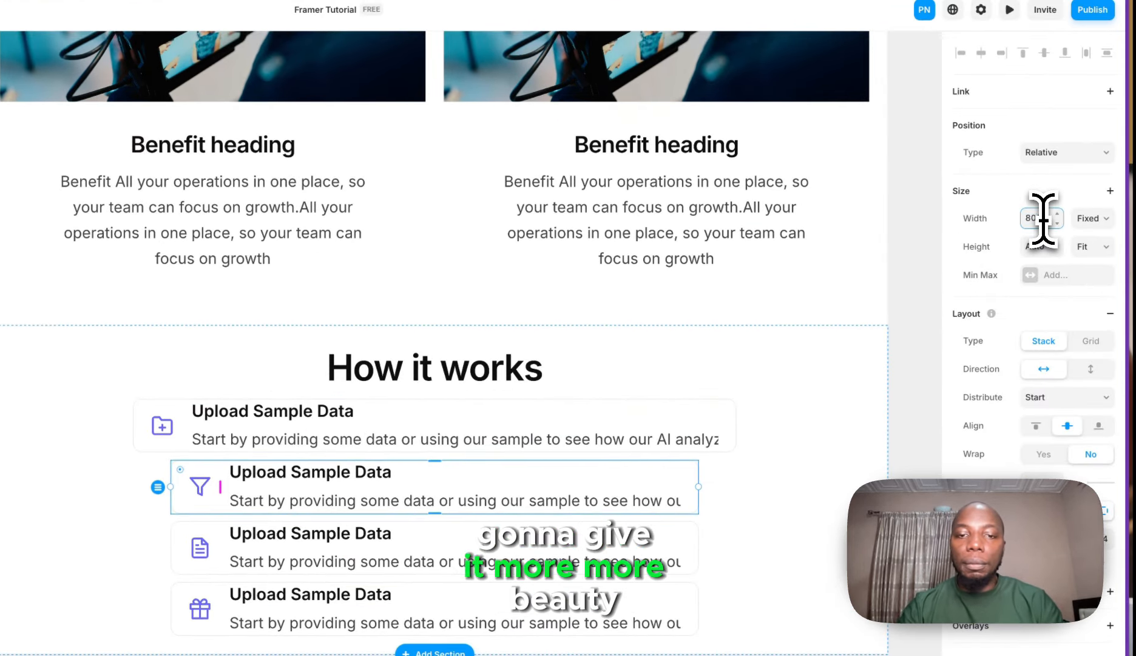
text(0)
key(Return)
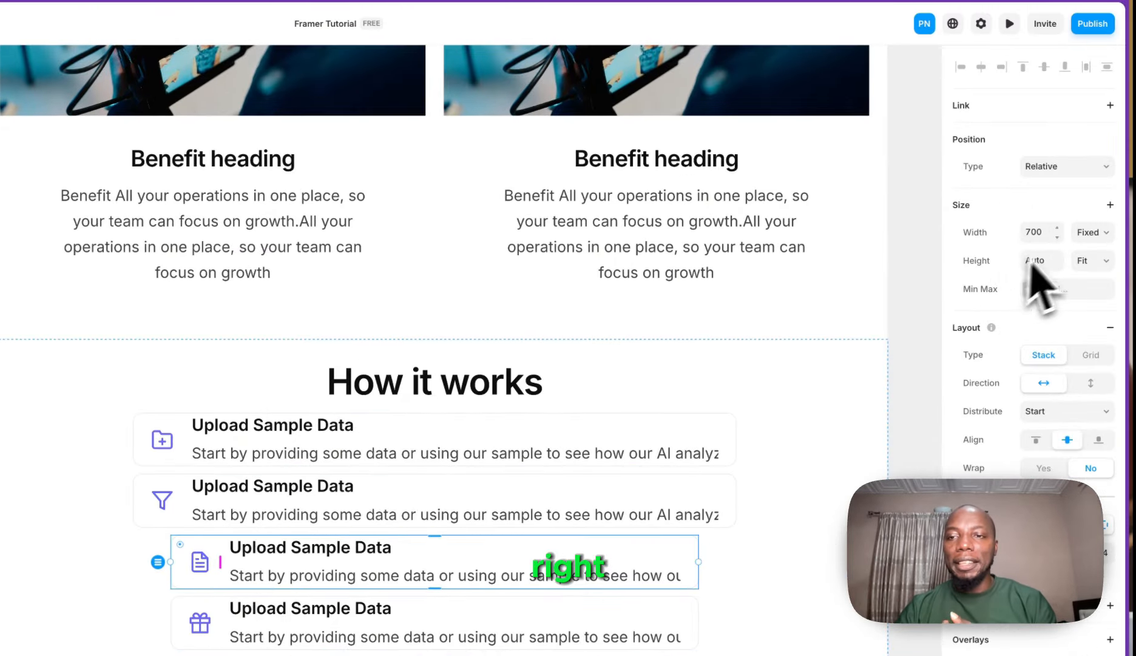
- Set the fixed width of the third and fourth How it works rows to 800
click(1039, 232)
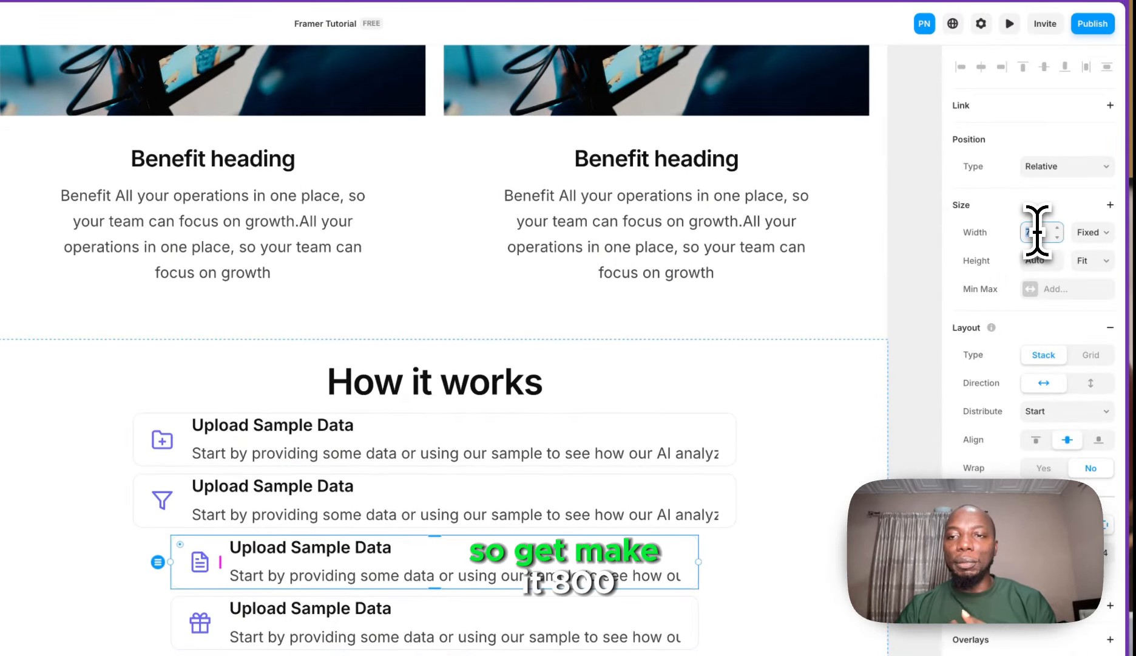
text(800)
key(Return)
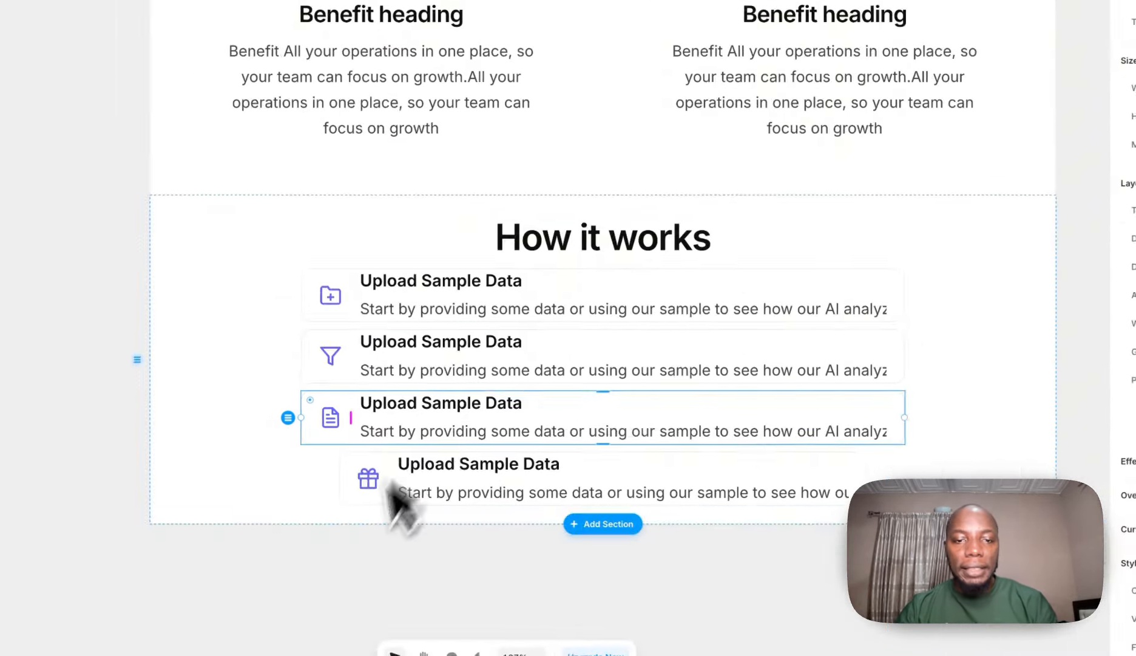
click(226, 608)
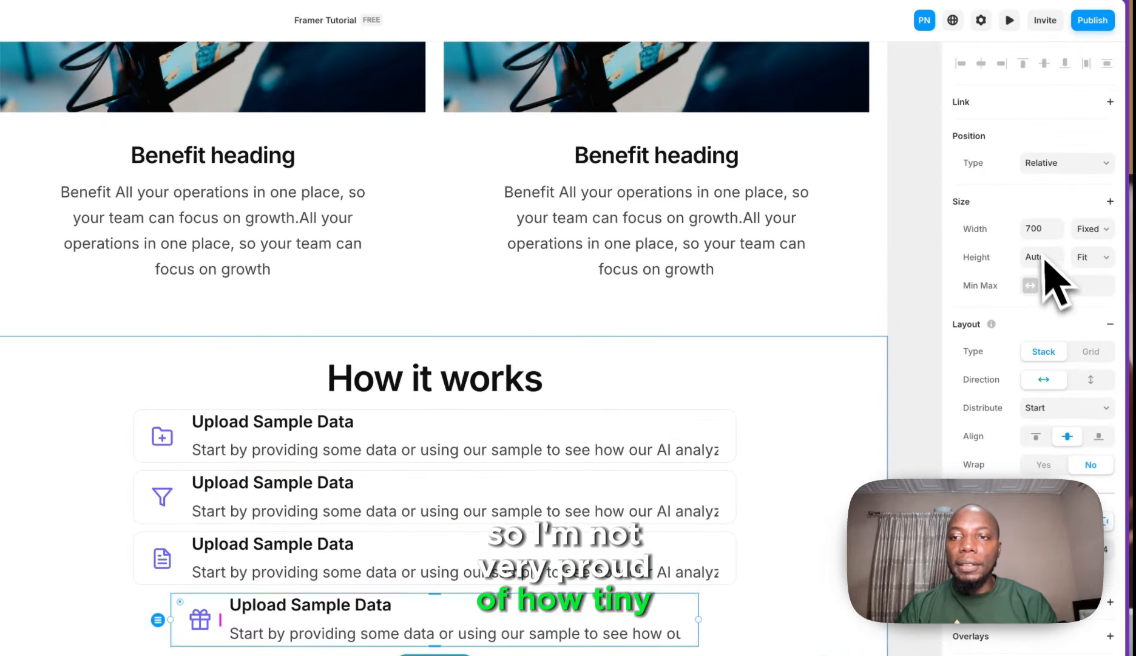
click(1040, 232)
text(800)
key(Return)
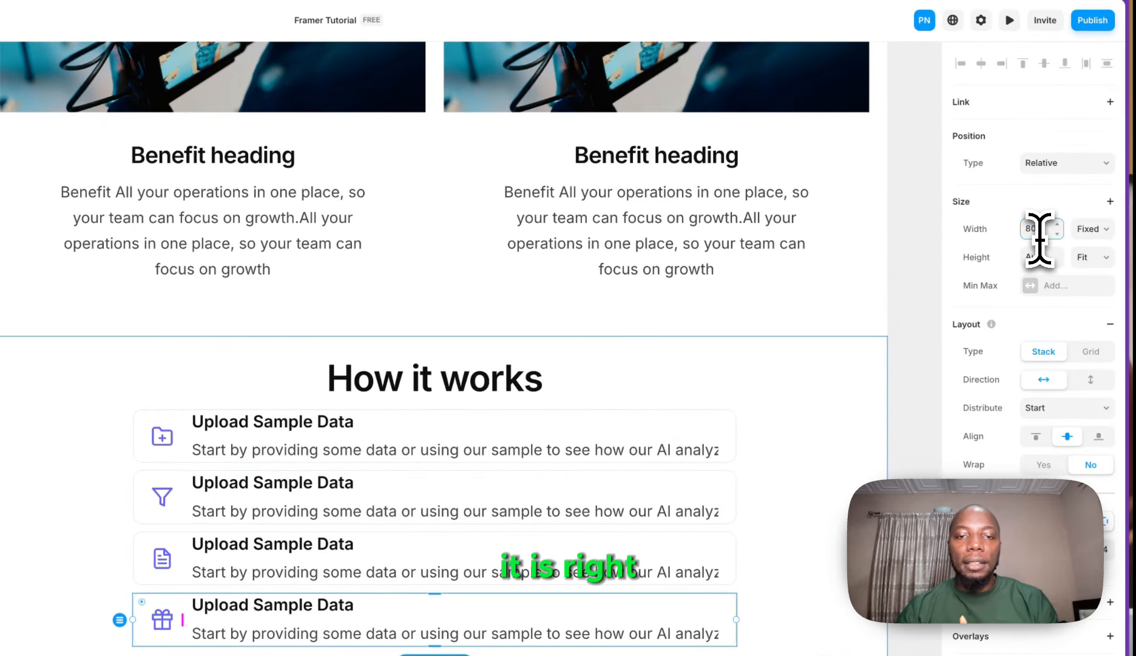
- Set the gap between the heading and rows of the How it works section to 24
click(754, 263)
click(598, 393)
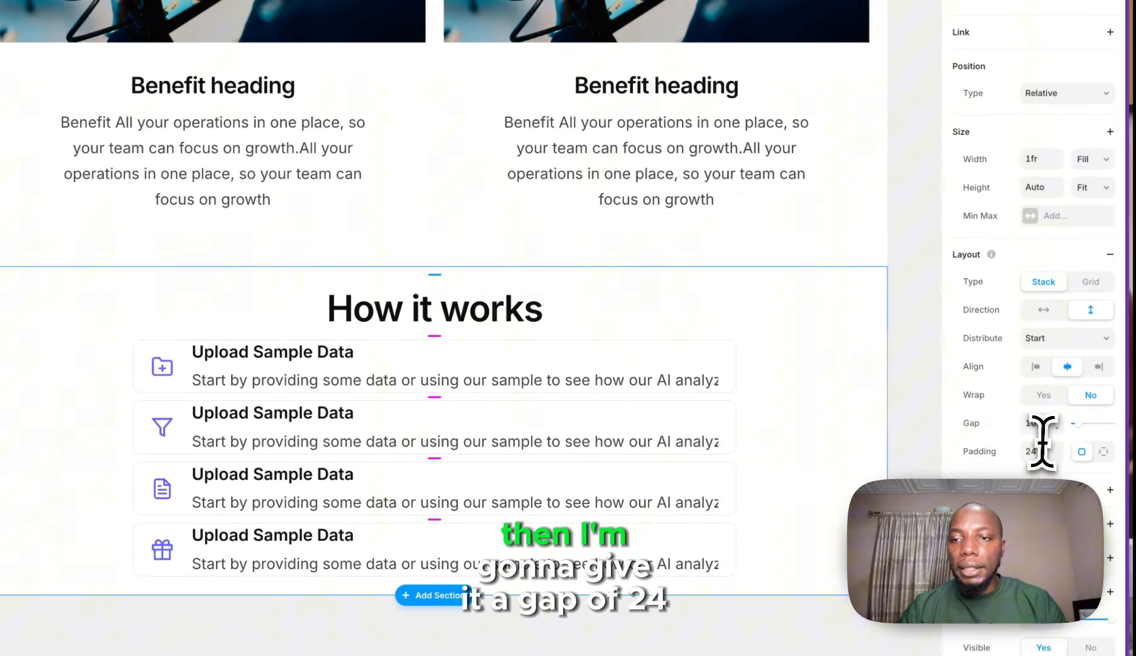
click(1038, 428)
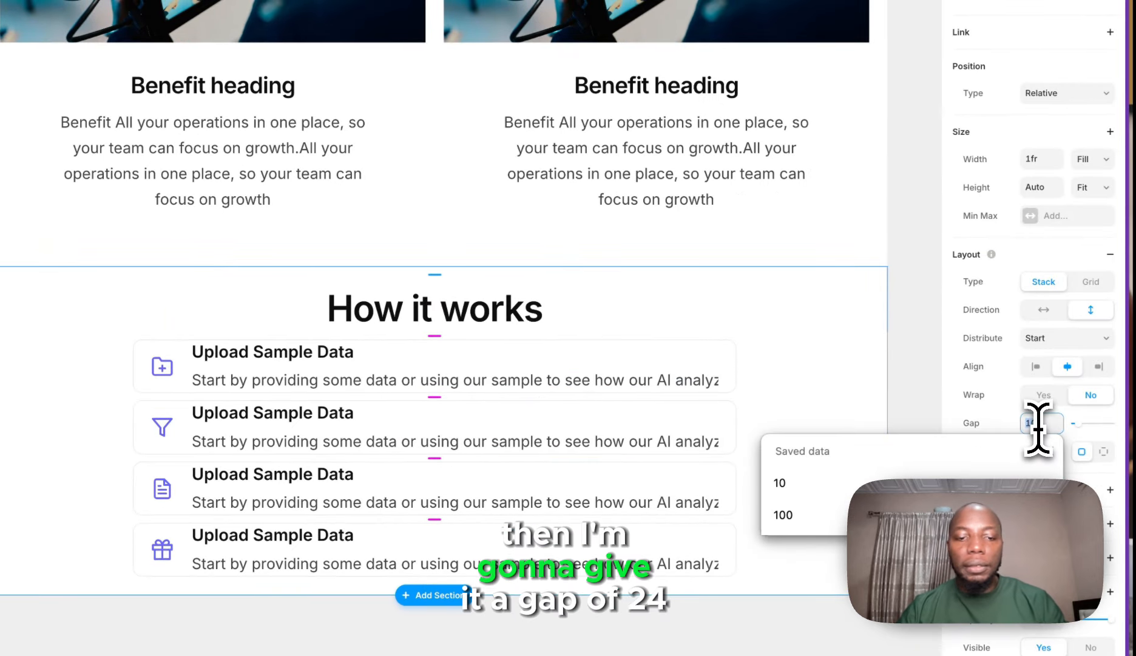
text(24)
key(Return)
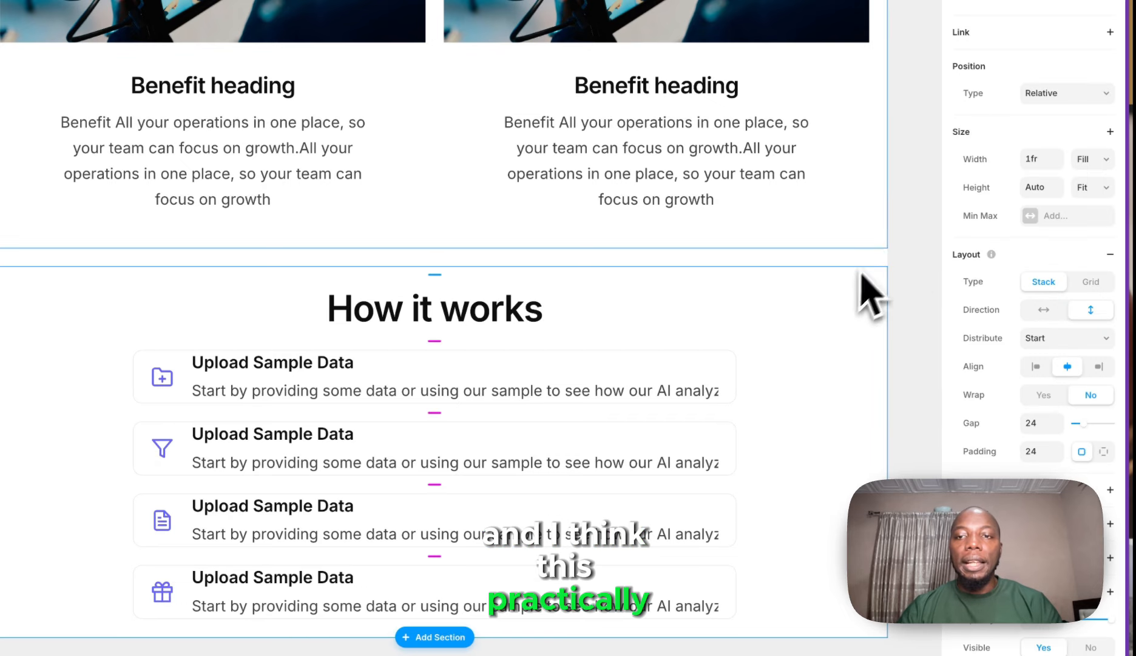
click(913, 238)
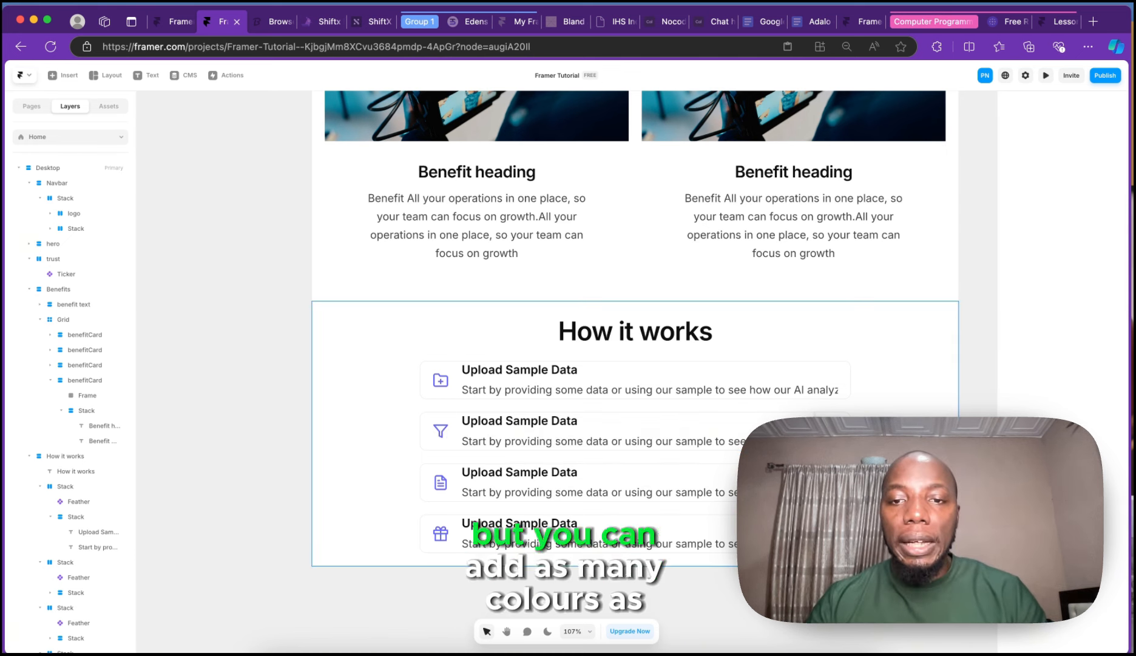
- Make the first row's description text wrap by setting its width to Fill and its height to Fit Content
click(801, 393)
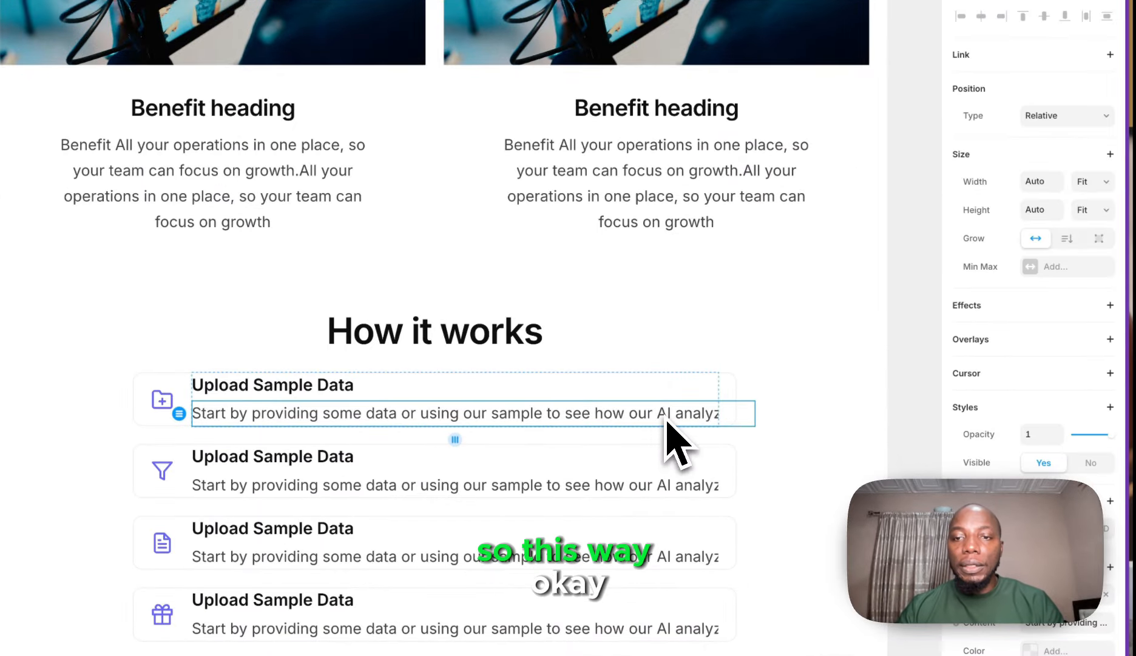
click(786, 406)
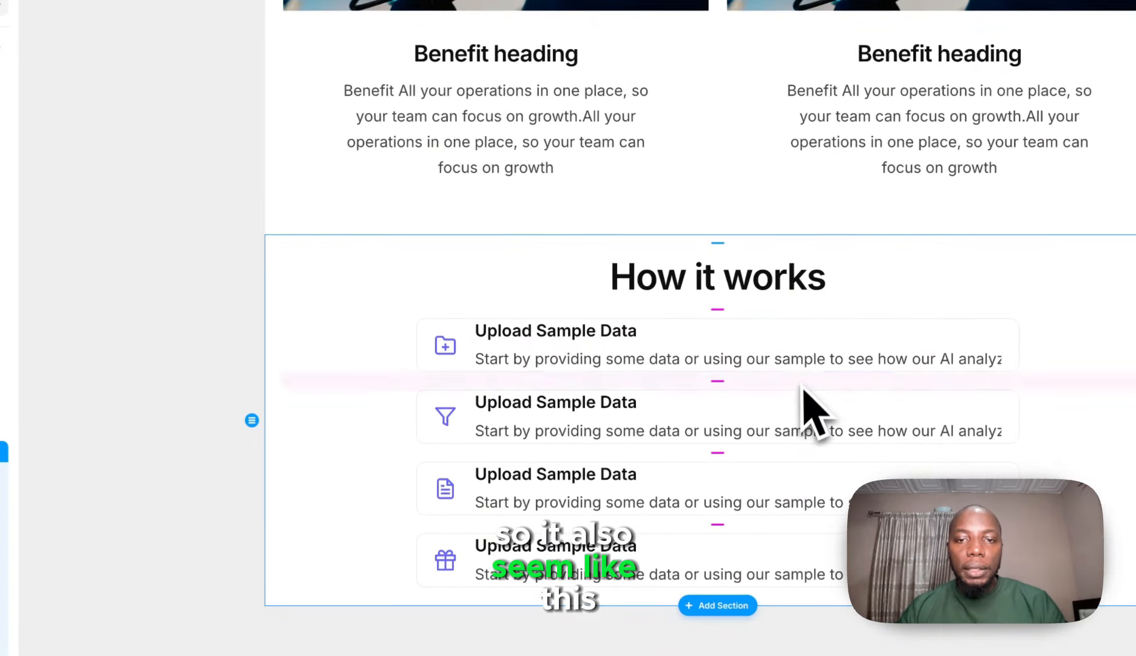
click(806, 364)
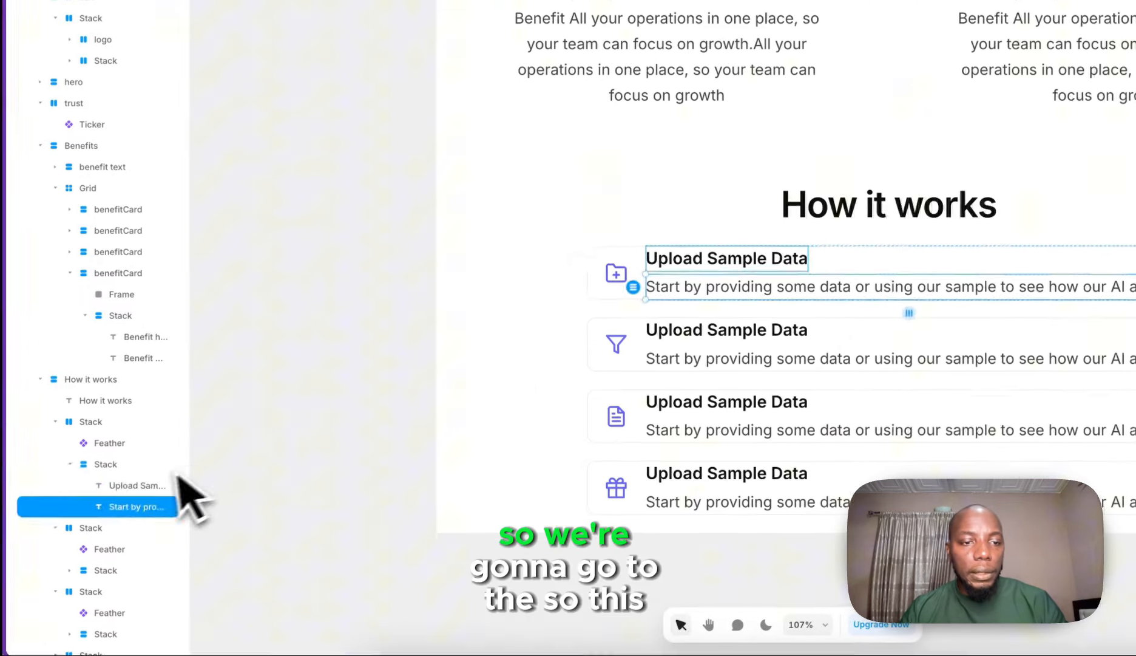
click(140, 466)
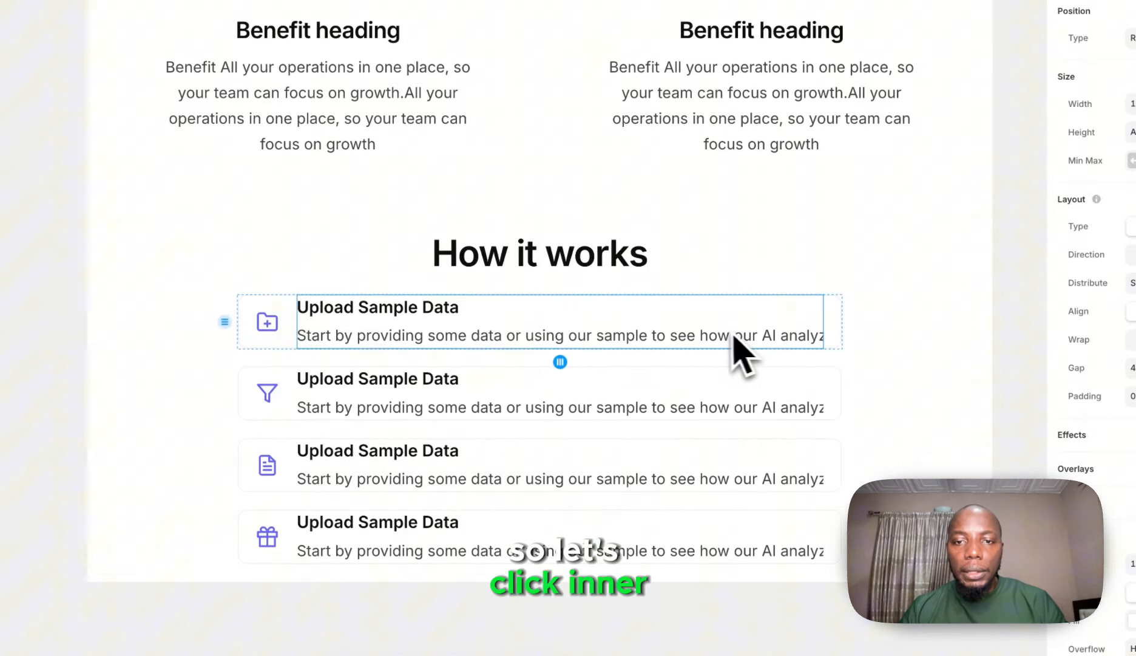
click(734, 337)
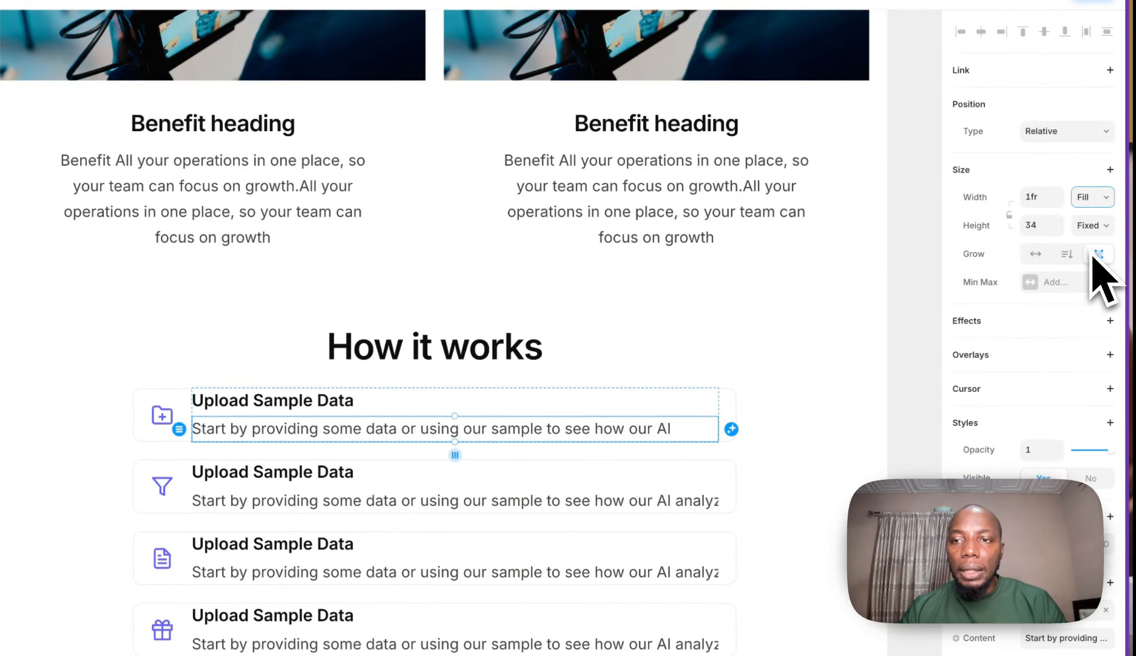
click(1087, 285)
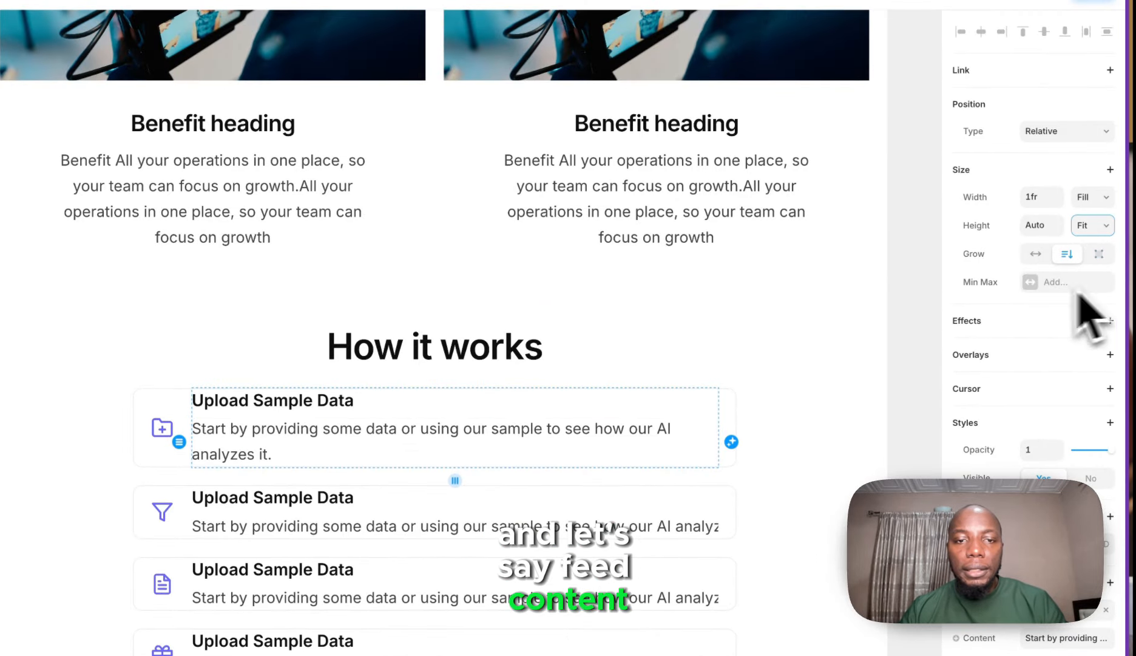
- Set the width of the description texts in the second, third and fourth rows to Fill
super+click(497, 512)
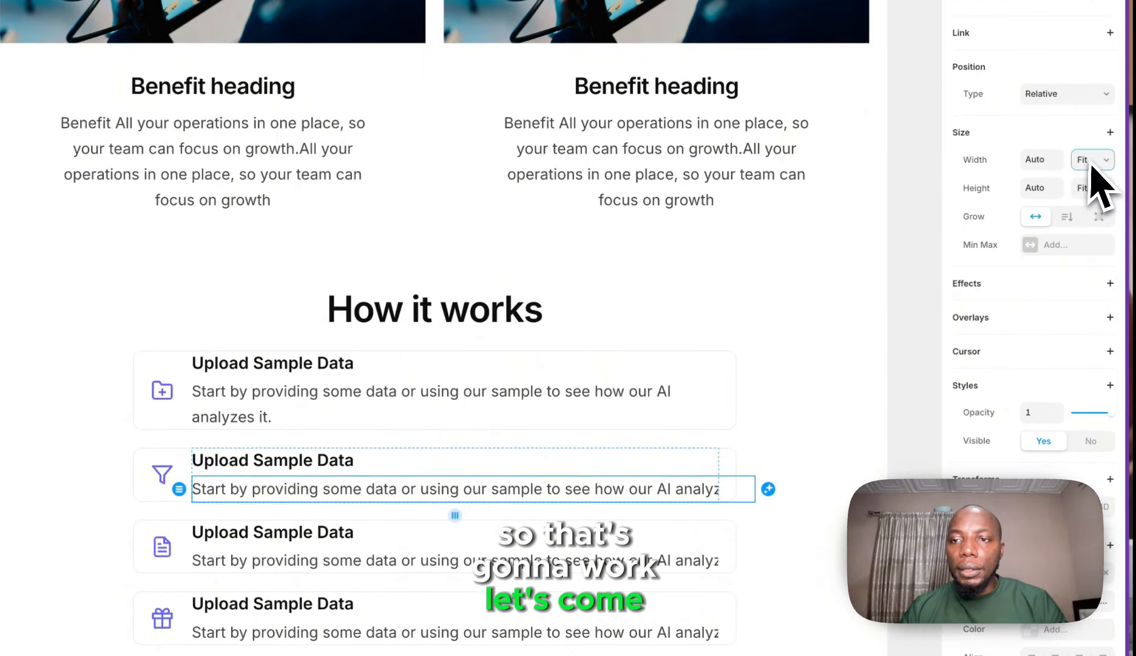
click(1097, 154)
click(1099, 141)
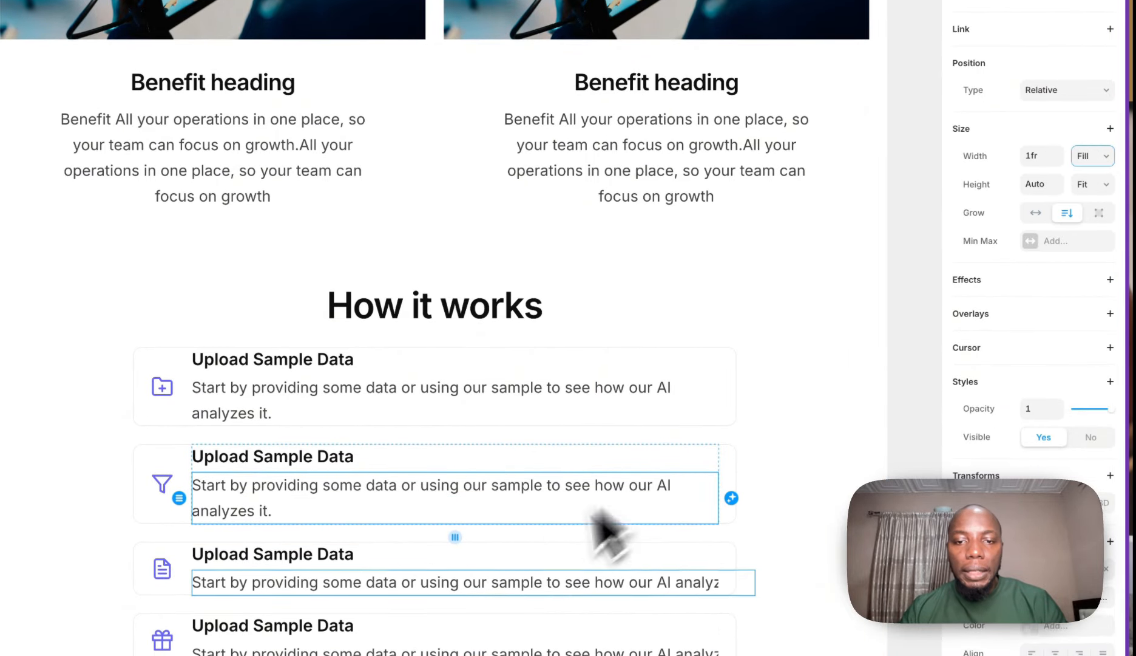
super+click(547, 580)
click(1087, 149)
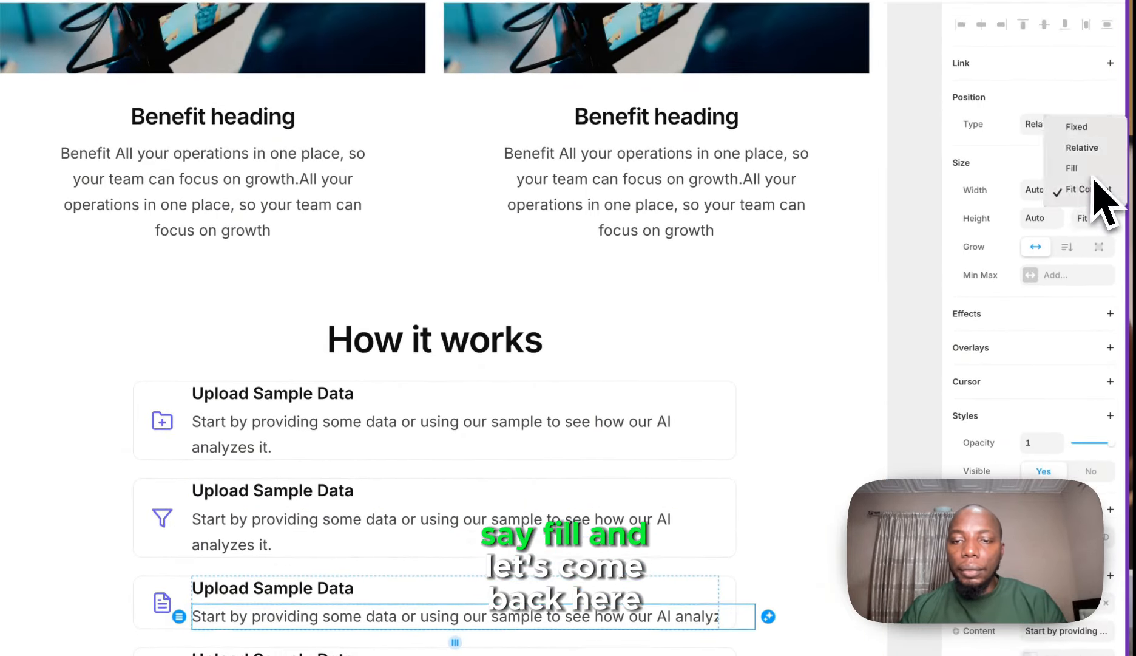
click(1102, 142)
scroll(667, 473, down, 3)
click(464, 555)
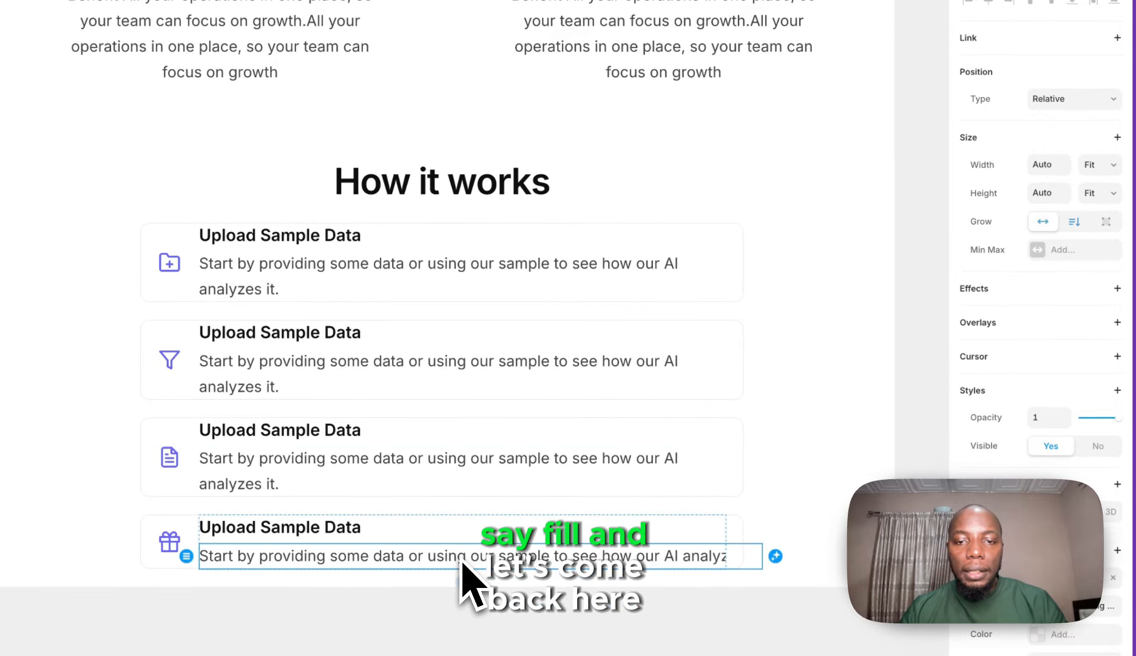
click(1092, 262)
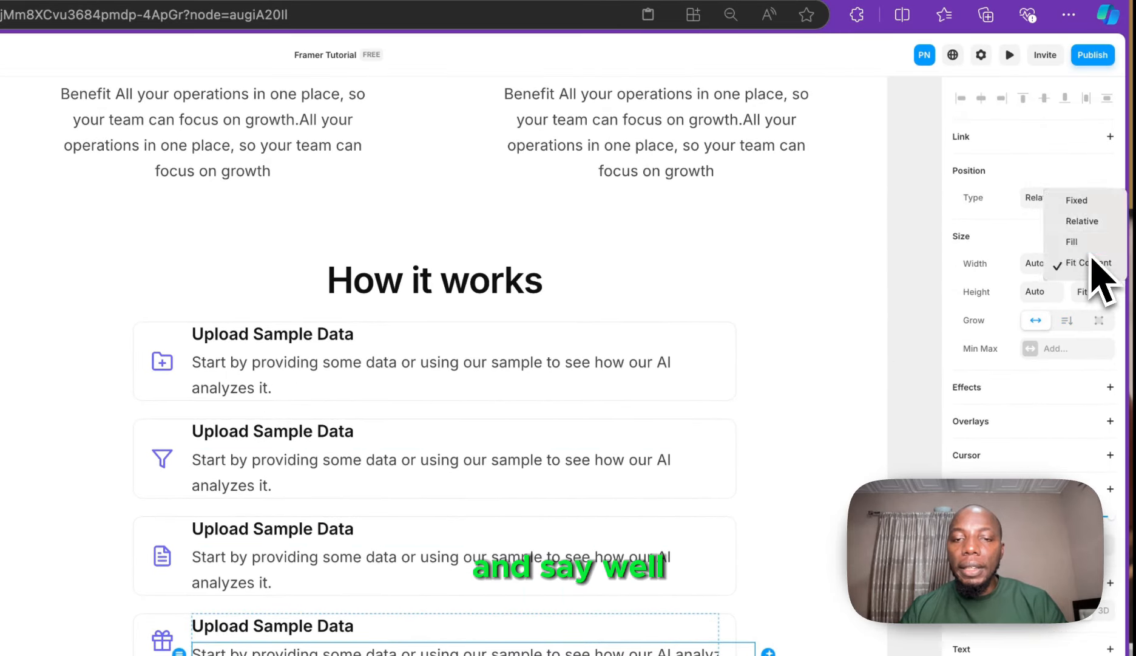
click(1084, 241)
scroll(740, 328, up, 5)
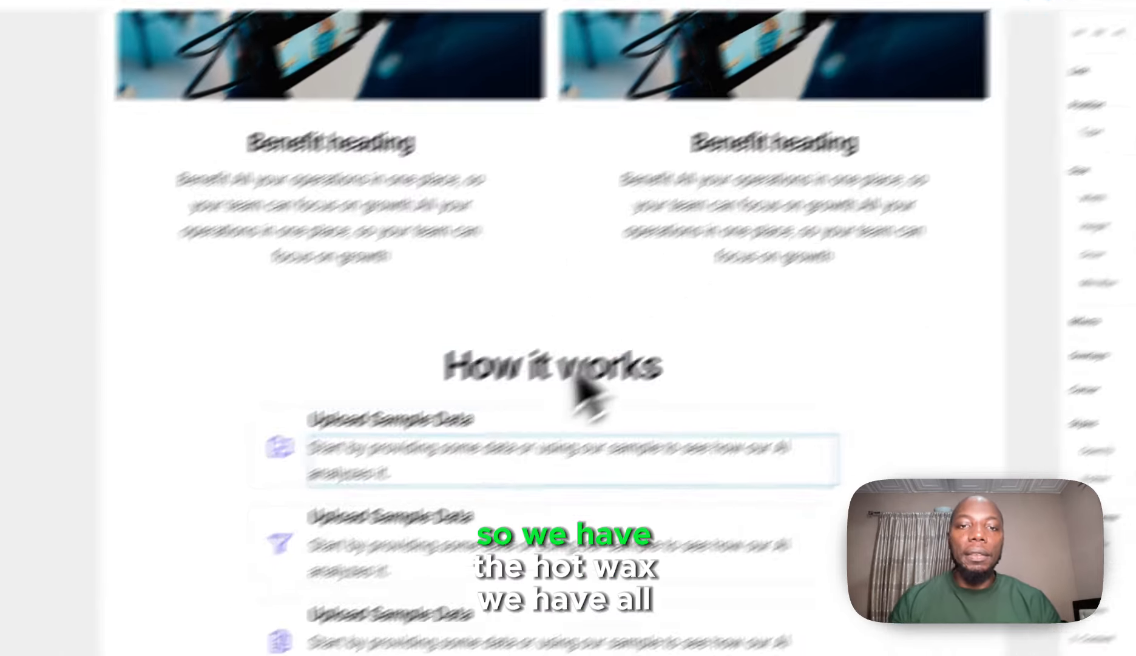
scroll(634, 334, up, 5)
scroll(633, 332, up, 10)
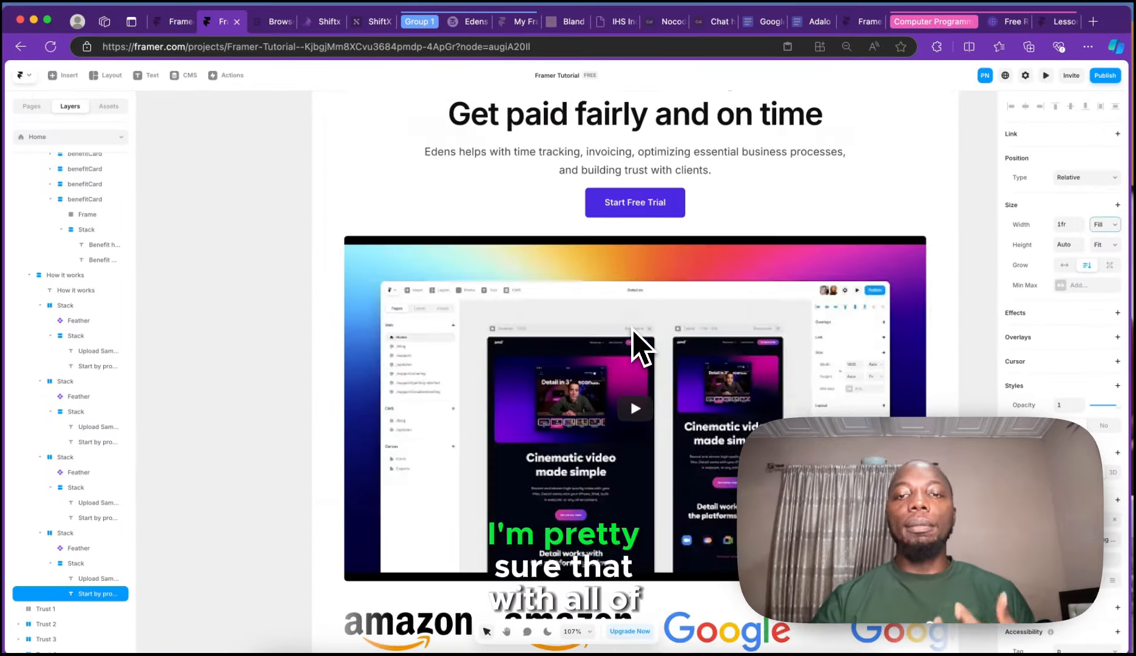
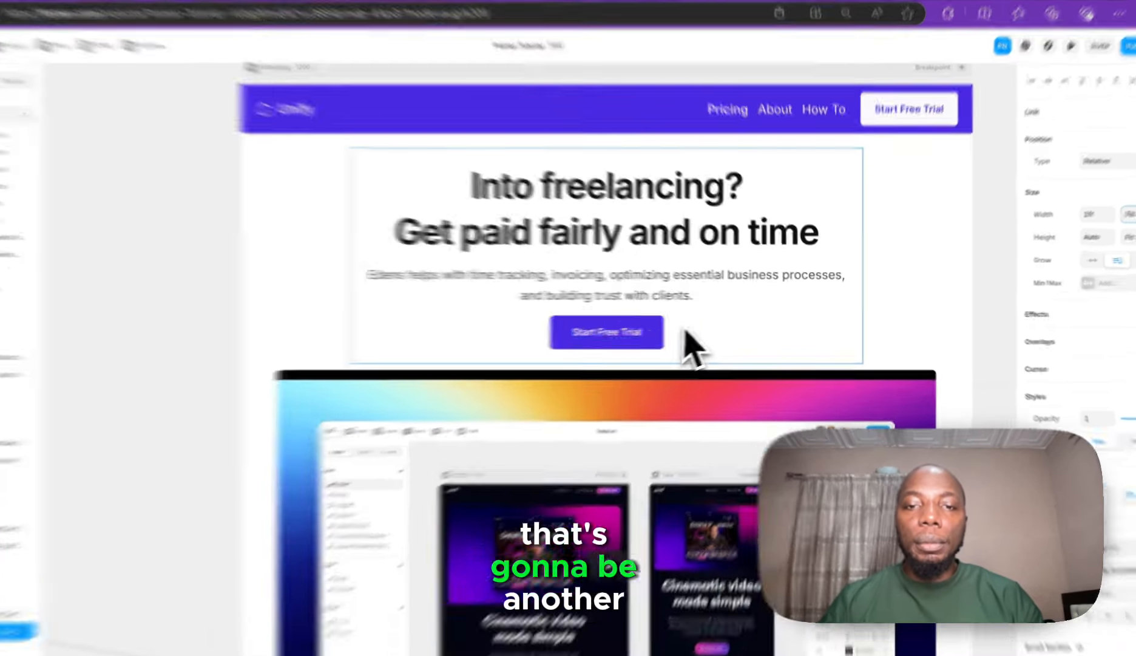
click(772, 309)
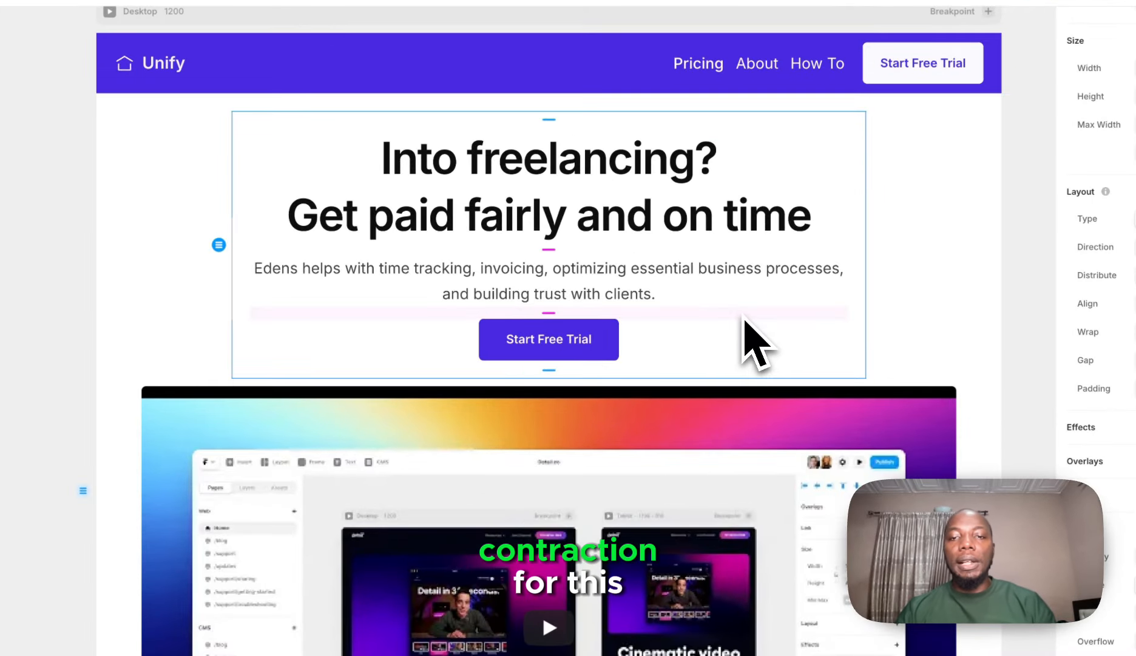
- Set the height of the Desktop breakpoint to 5000 to make room below the How it works section
click(573, 332)
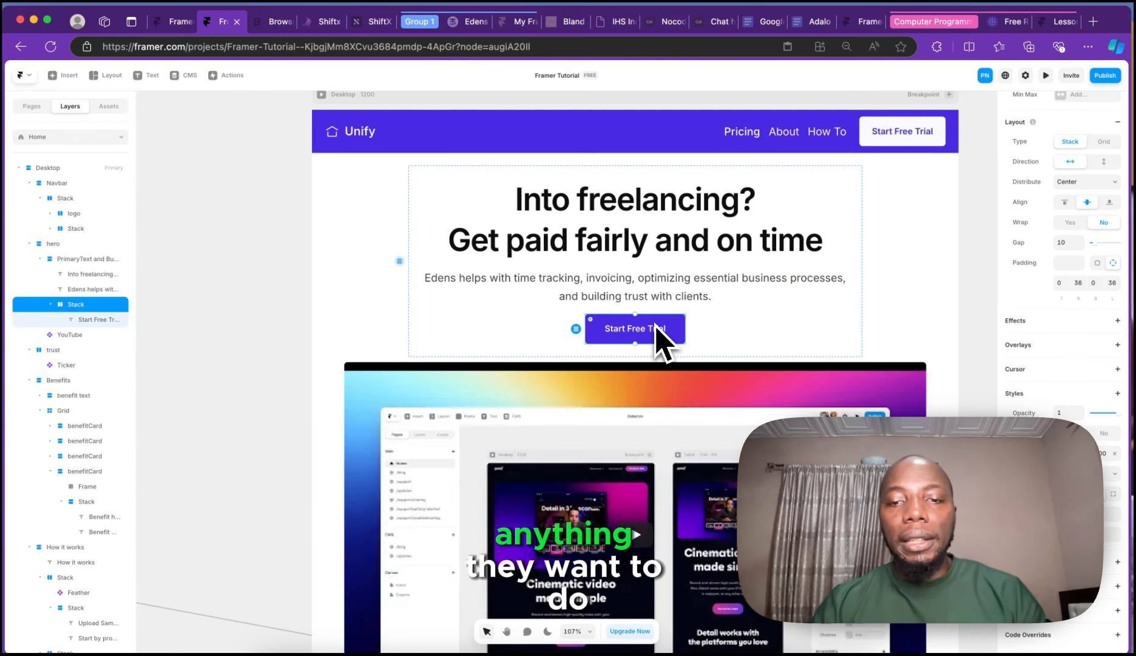
scroll(653, 339, down, 15)
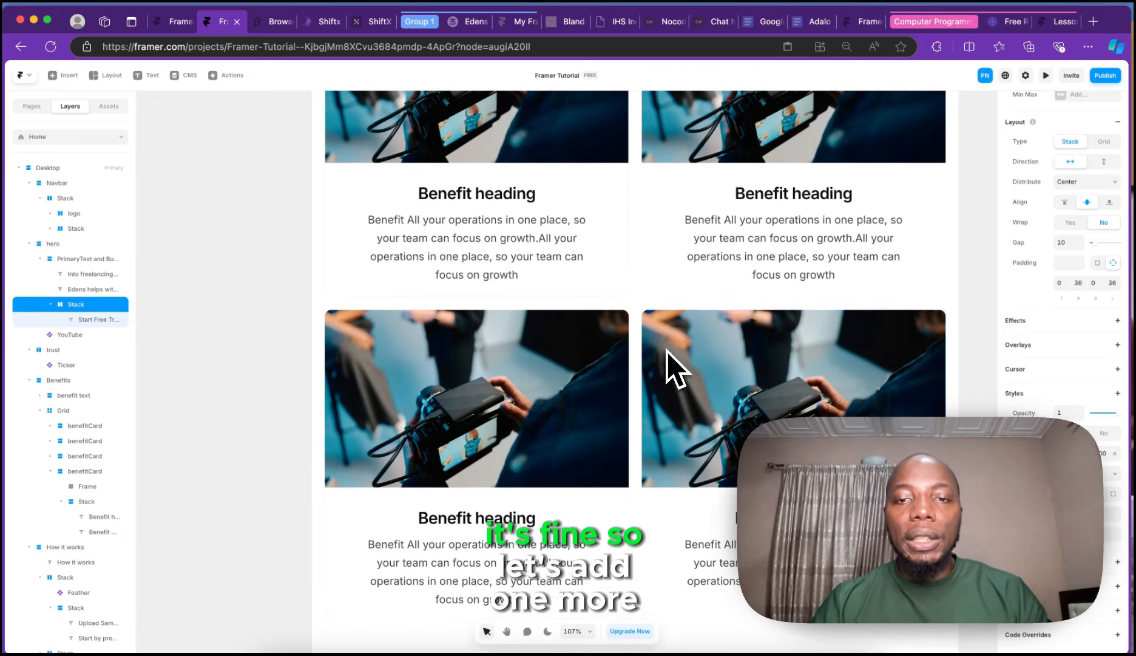
scroll(703, 343, up, 10)
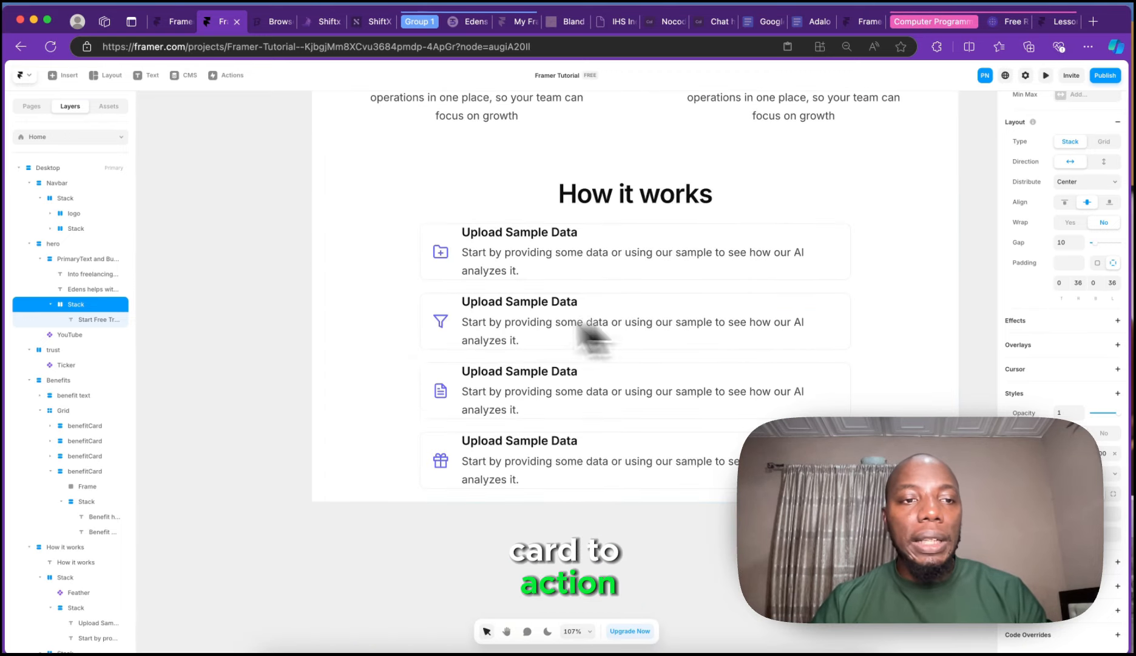
scroll(304, 360, down, 5)
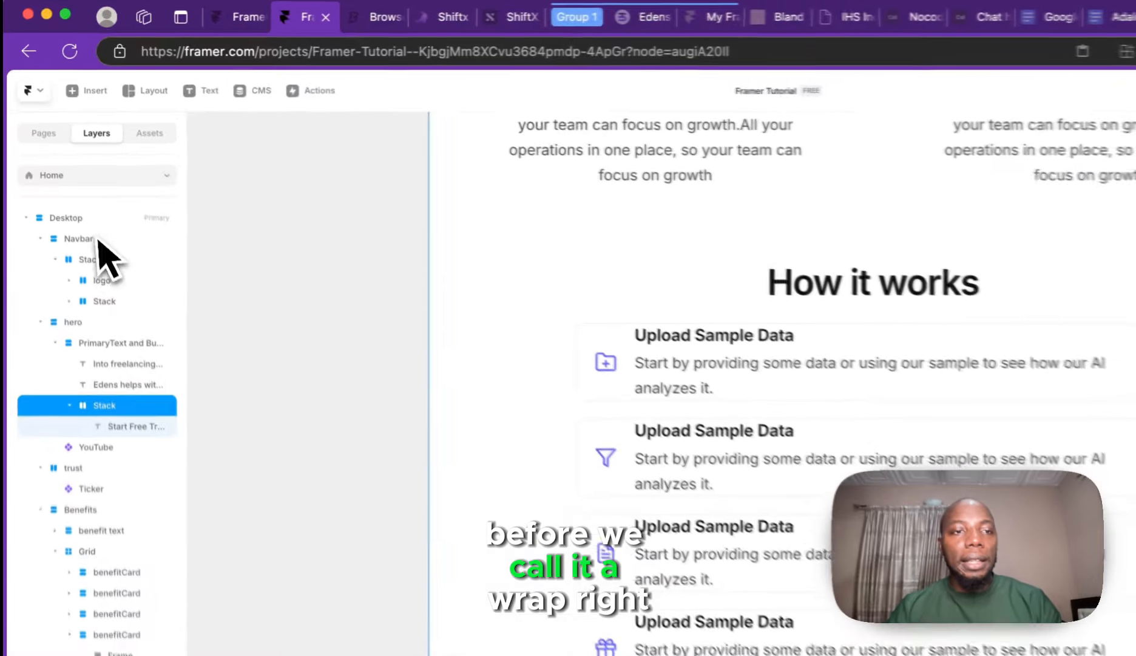
click(72, 167)
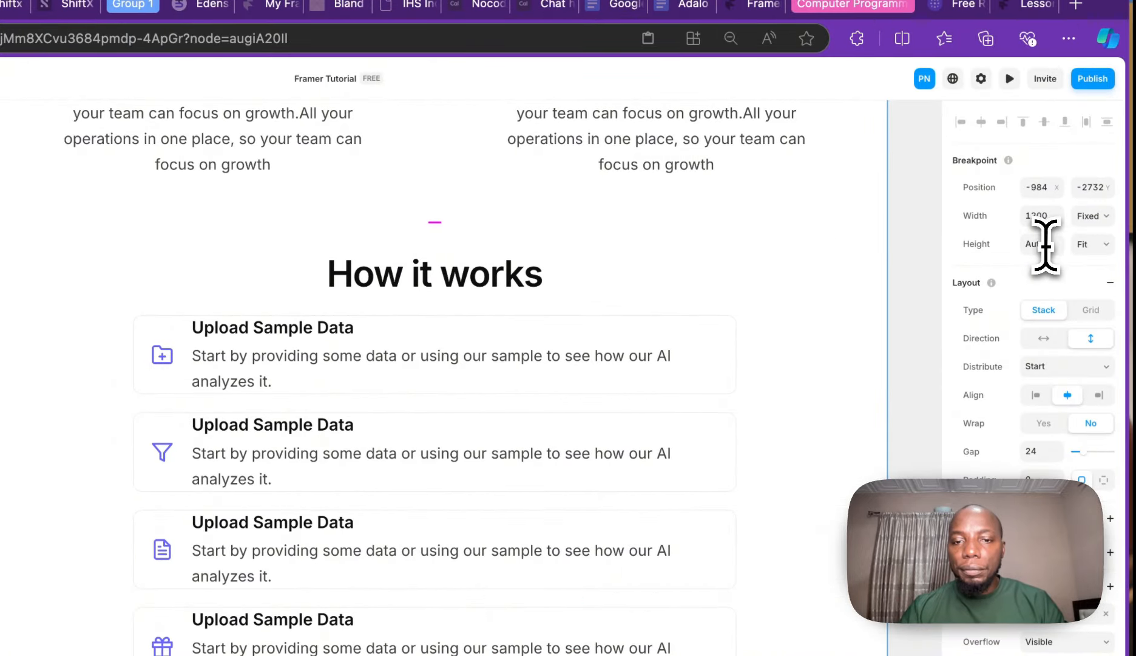
click(1043, 246)
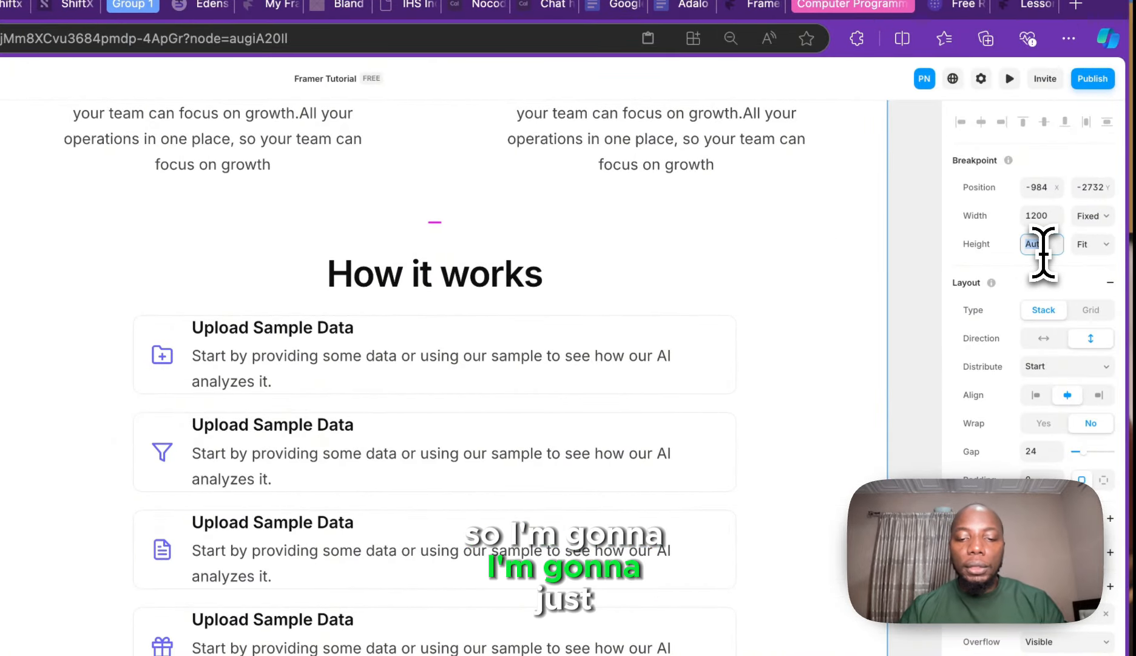
text(5000)
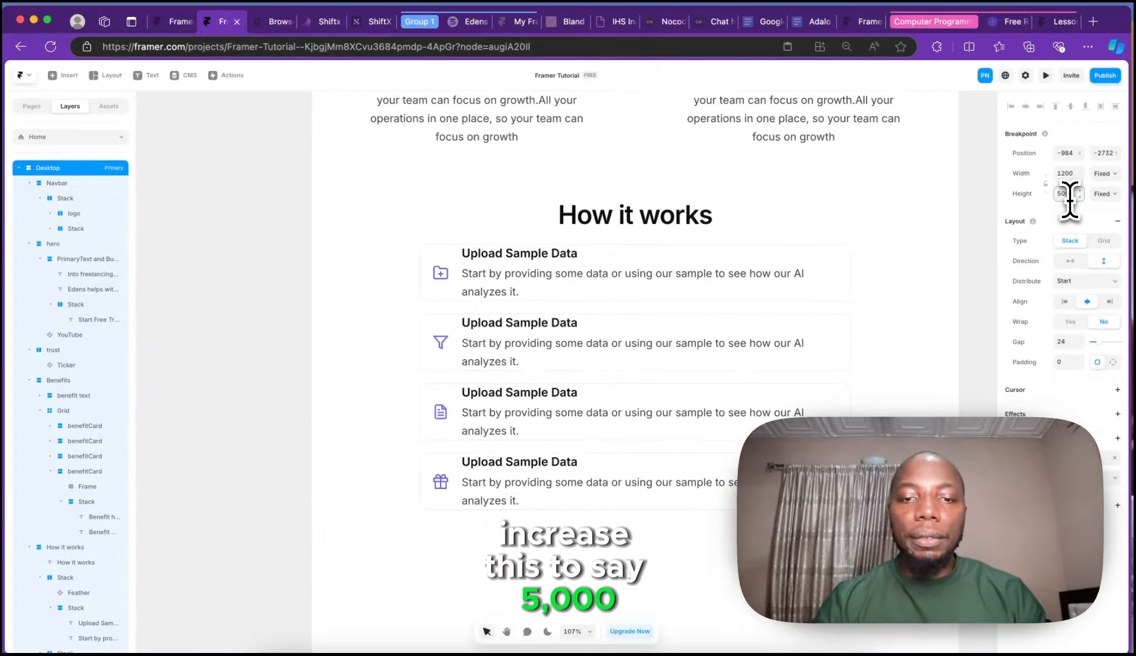
scroll(771, 158, down, 20)
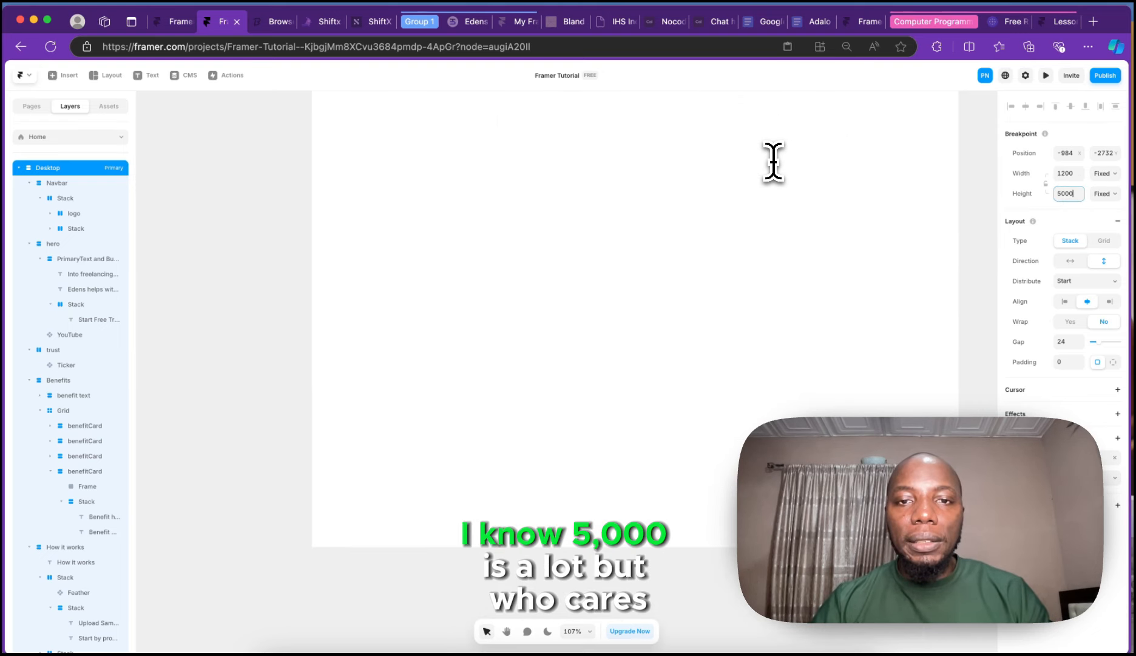
scroll(772, 160, up, 17)
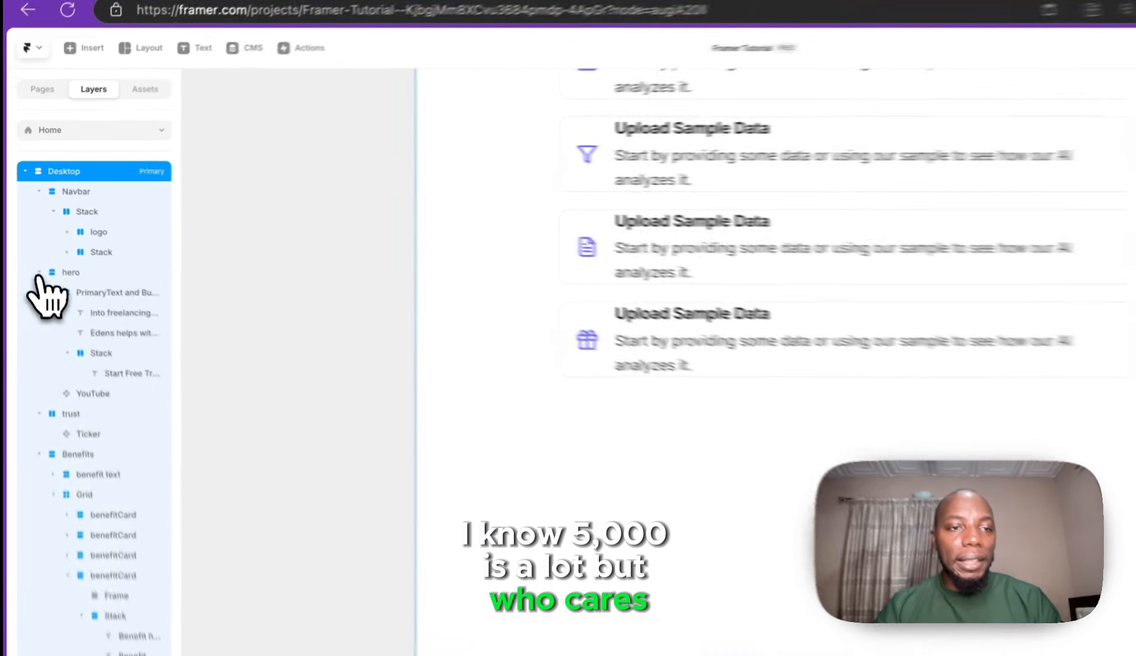
- Collapse the Navbar, hero, Benefits and How it works layers in the page's layer tree
click(29, 244)
click(41, 193)
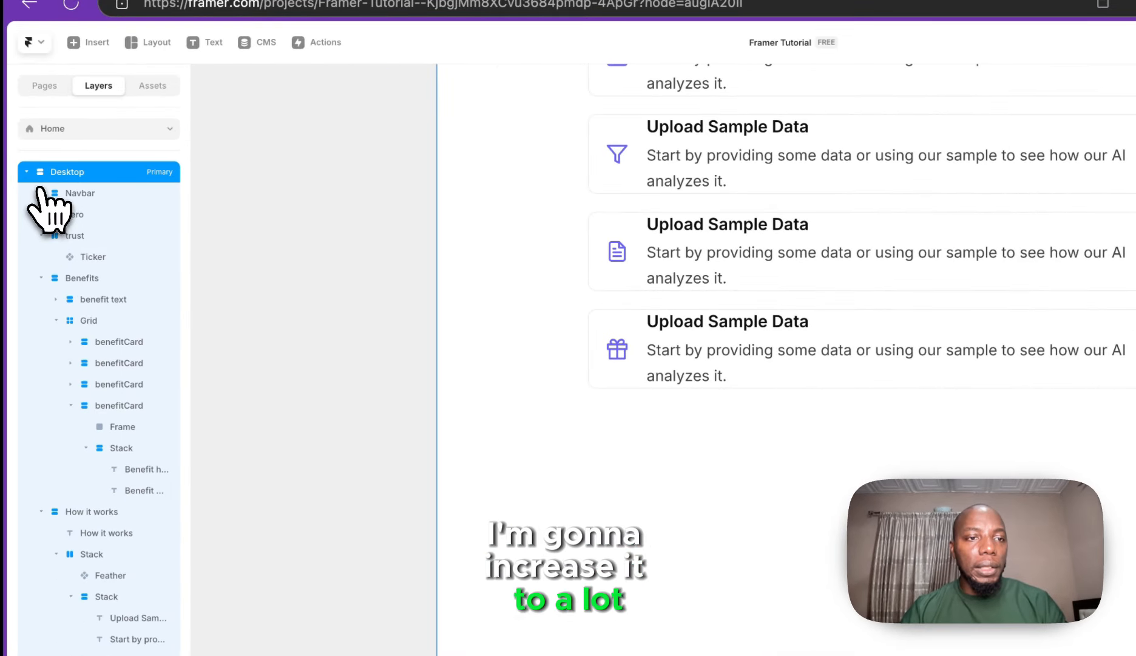
click(40, 278)
click(40, 299)
click(37, 318)
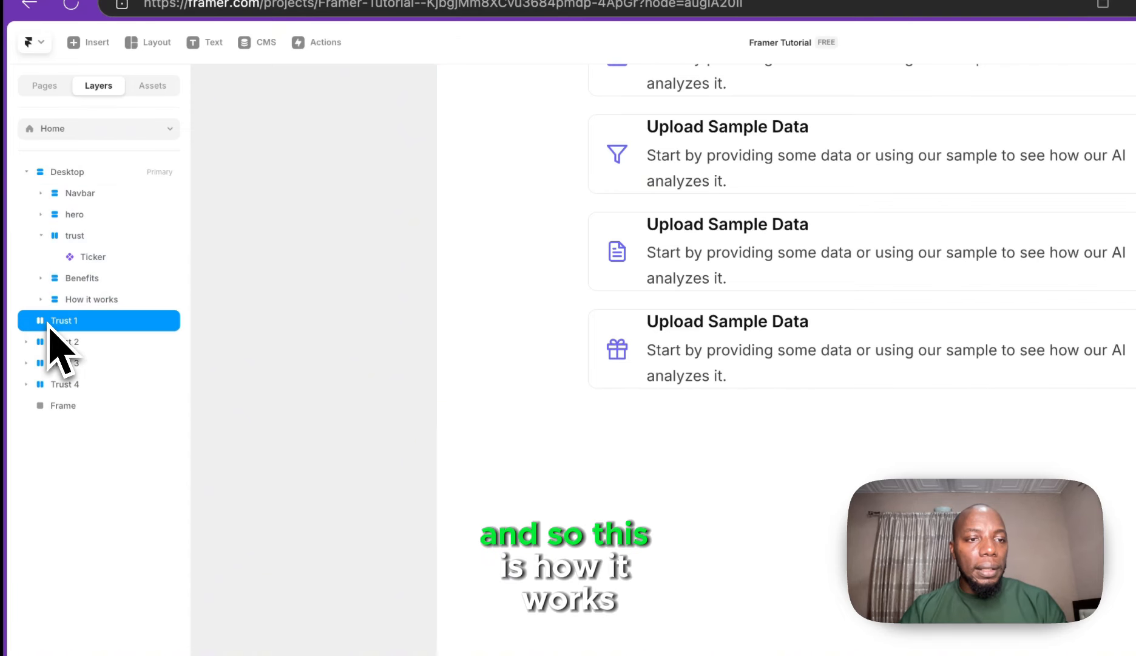
- Draw a new frame about 218 high in the empty area below the How it works rows
click(814, 317)
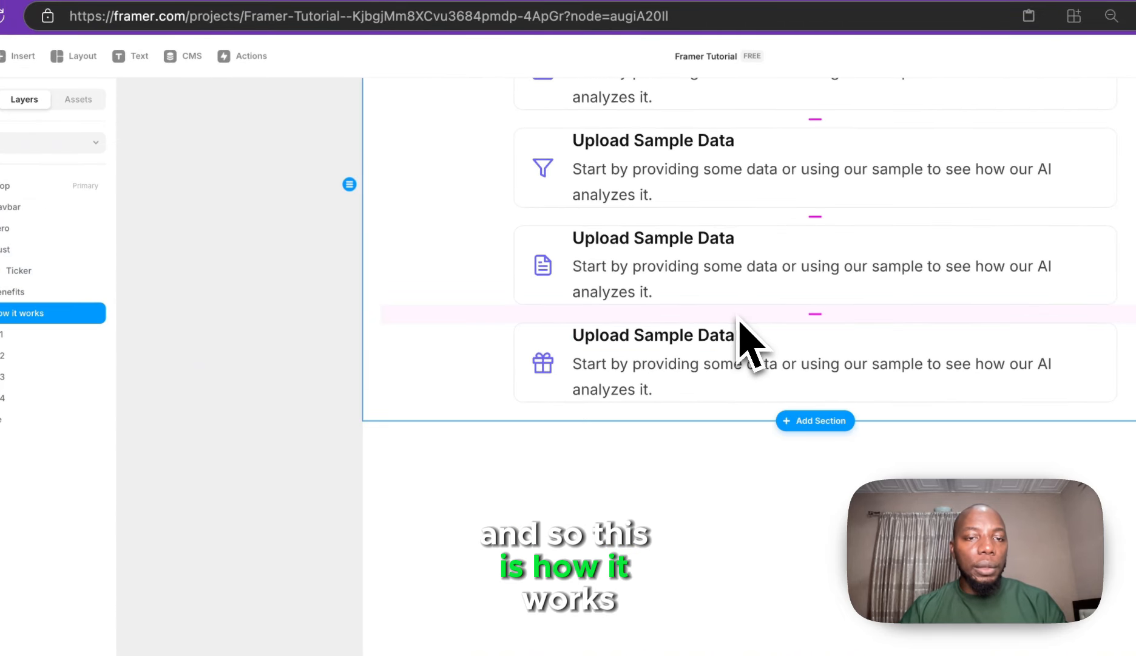
click(21, 55)
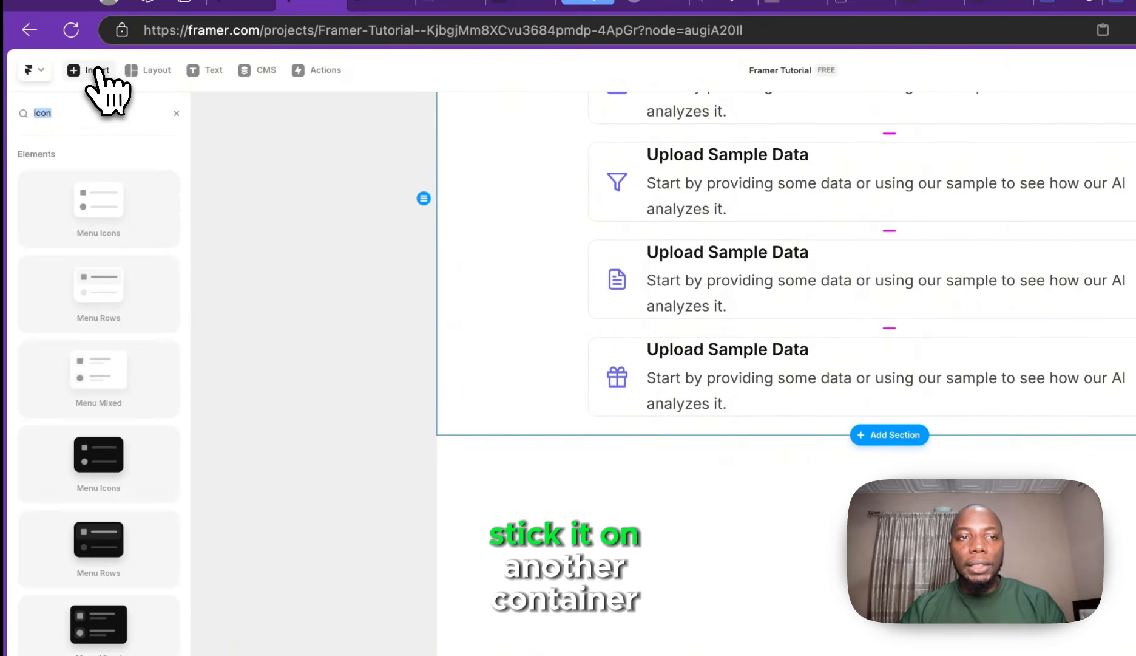
click(146, 70)
click(152, 115)
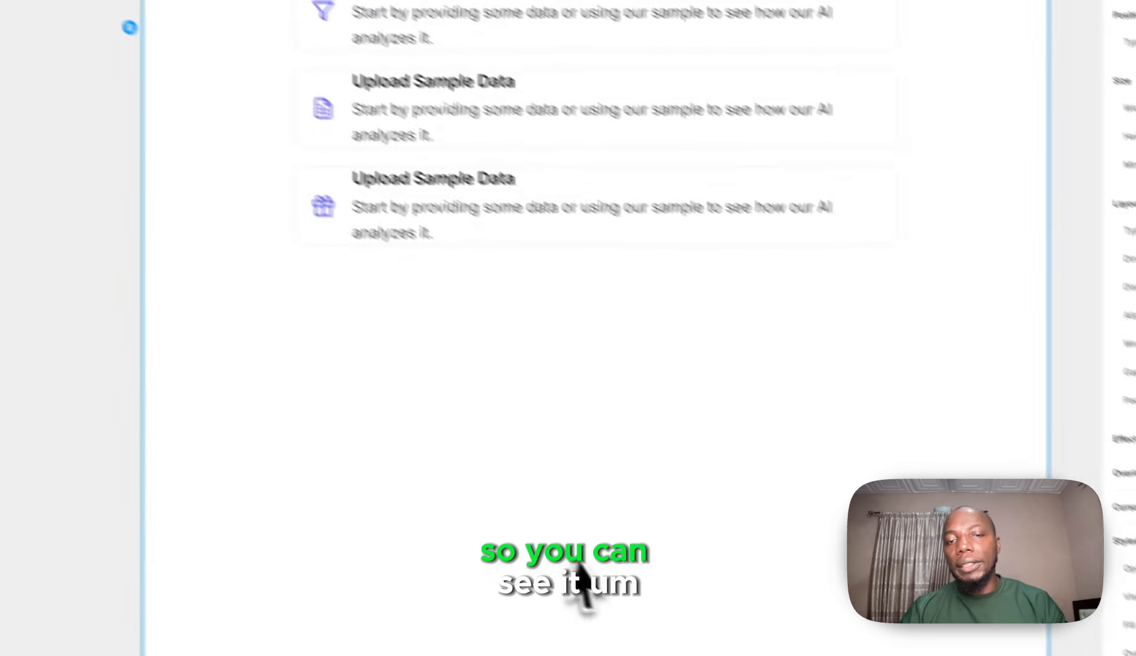
drag(378, 337, 865, 502)
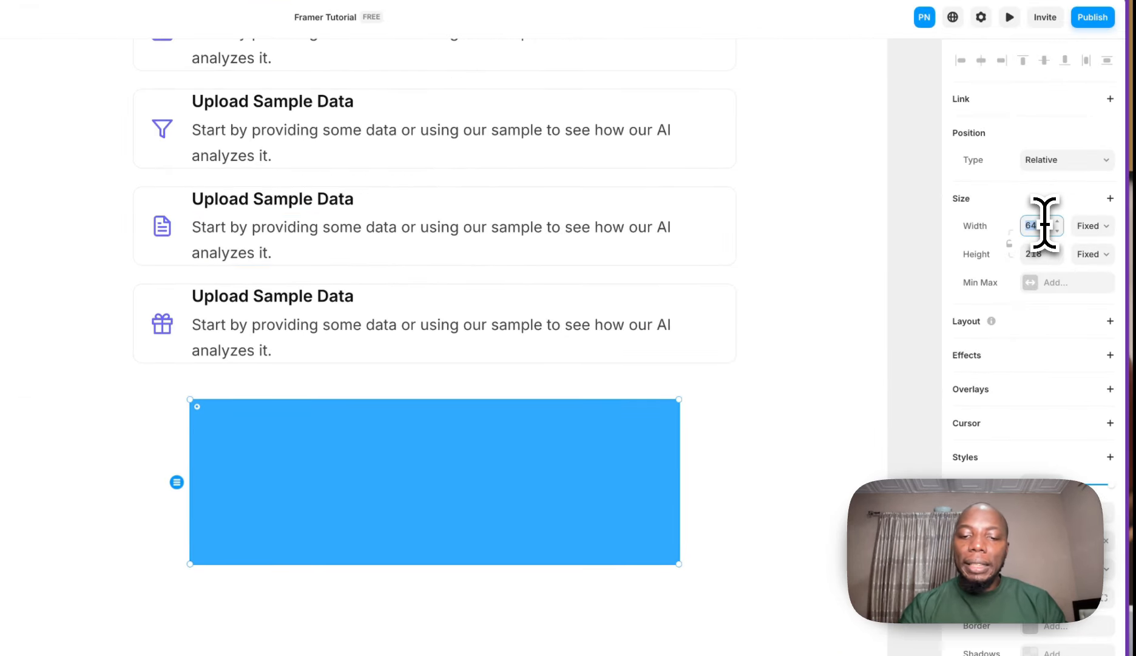
- Set the new frame's fixed width to 960 and its fixed height to 400
text(976)
key(Return)
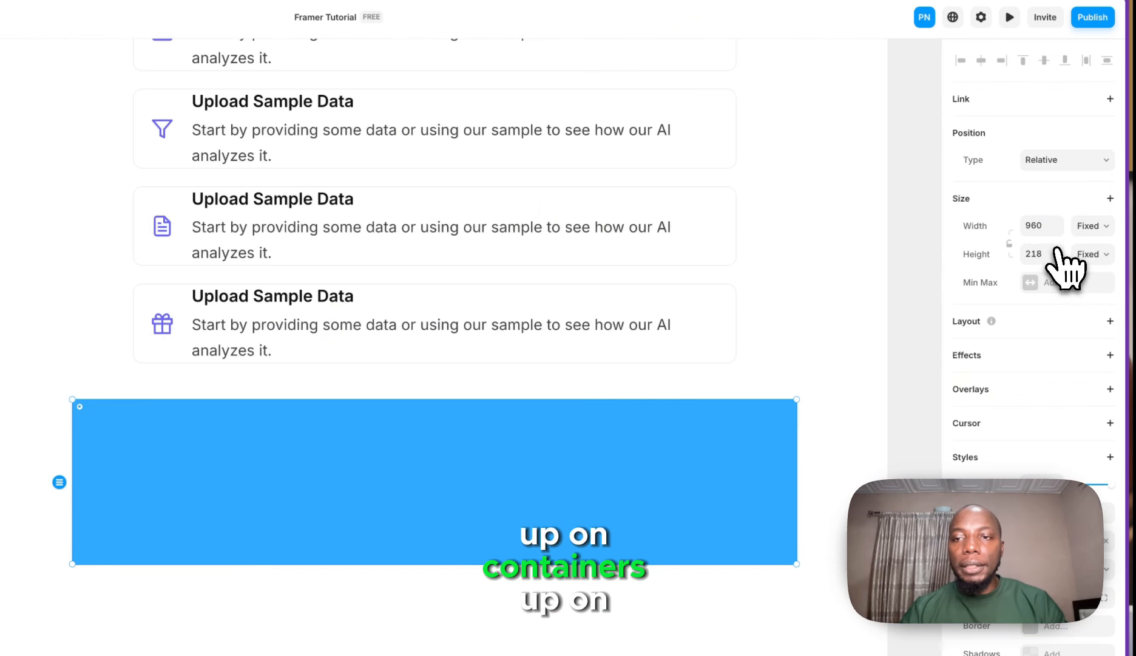
click(1058, 250)
click(1049, 252)
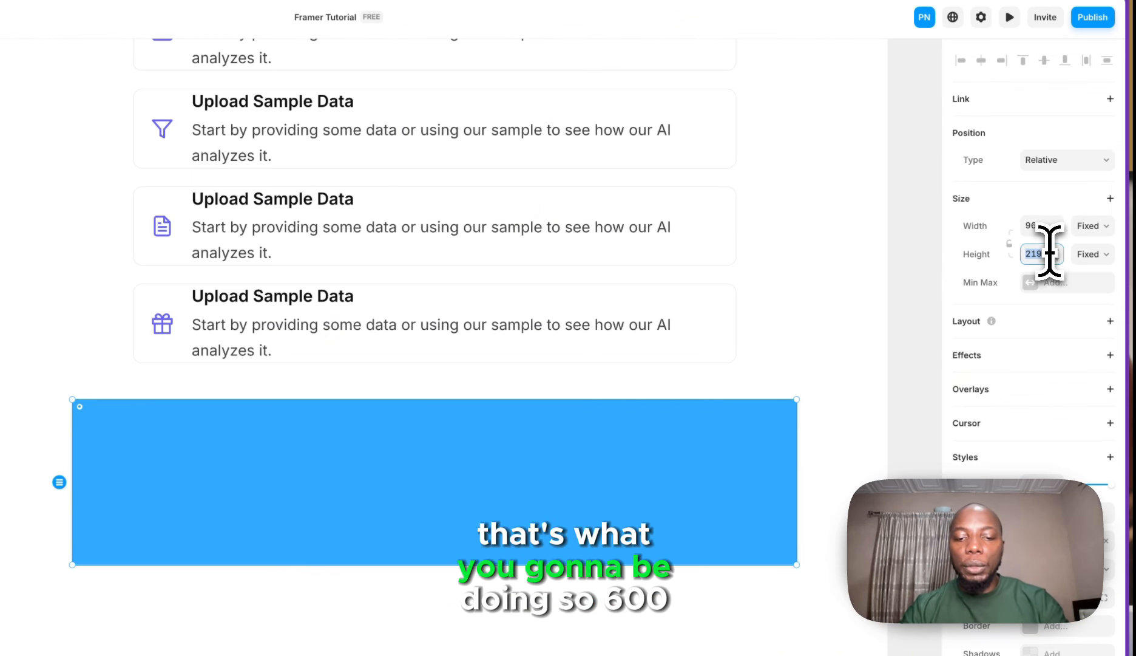
text(6)
key(BackSpace)
key(BackSpace)
key(BackSpace)
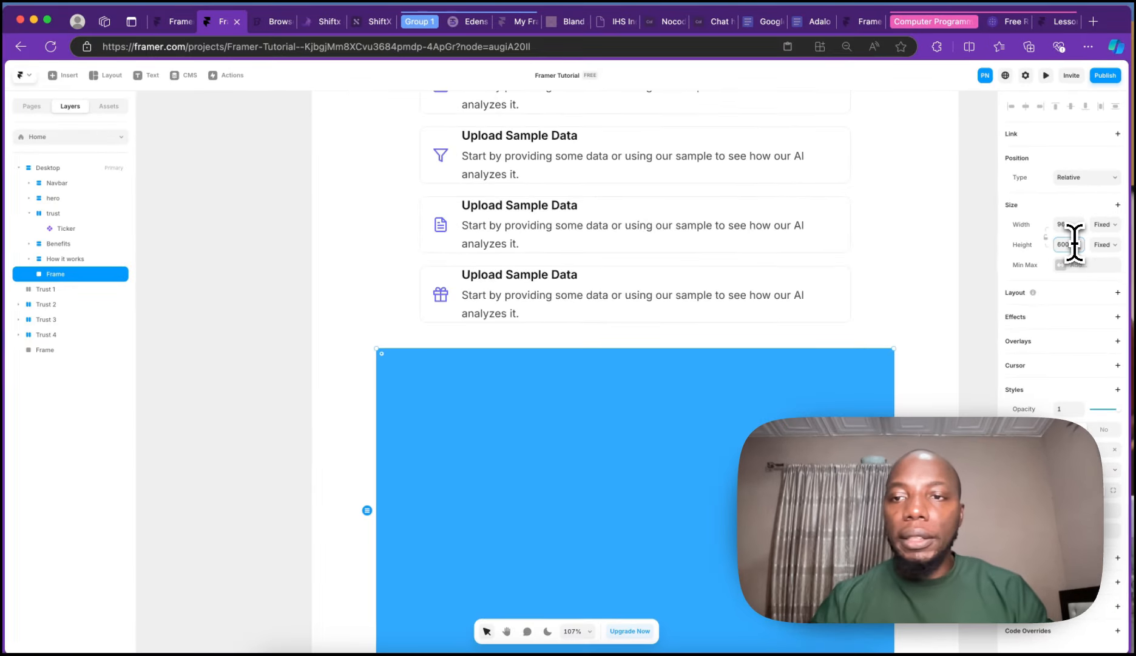
text(400)
key(Return)
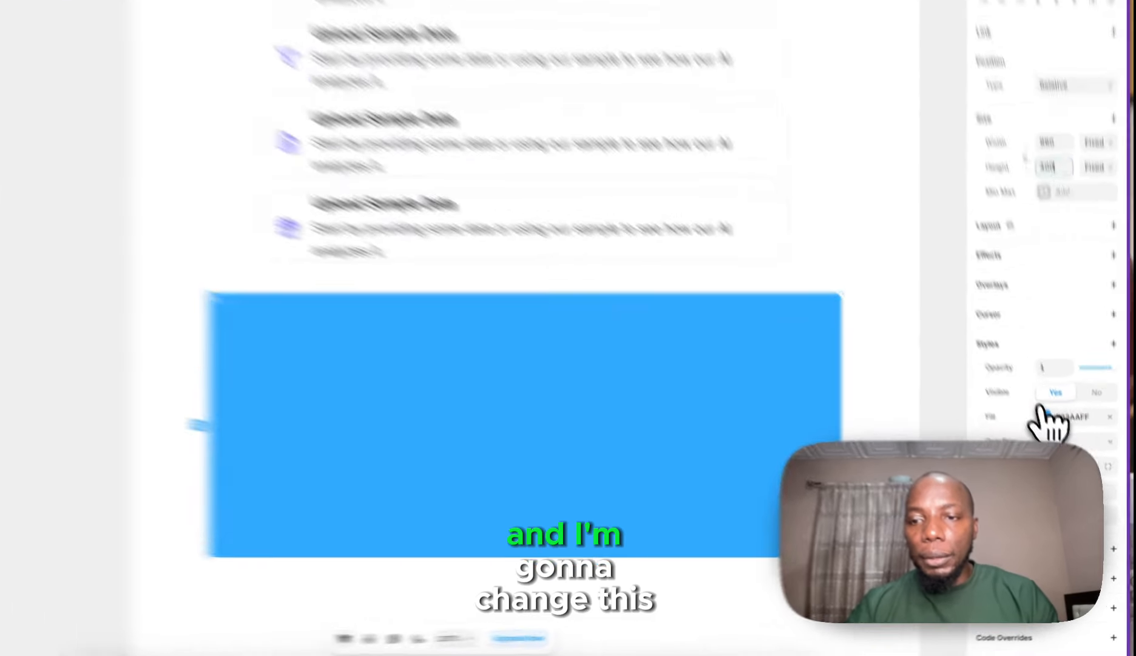
- Change the new frame's fill to the primary/600 colour style
click(1047, 416)
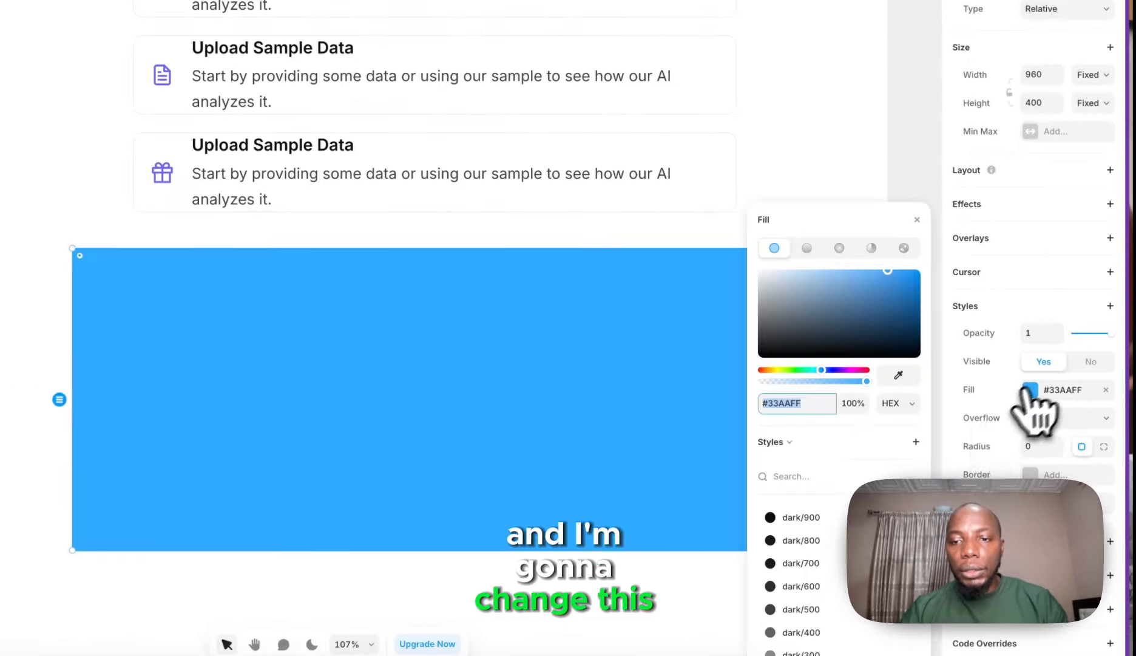
scroll(830, 598, down, 5)
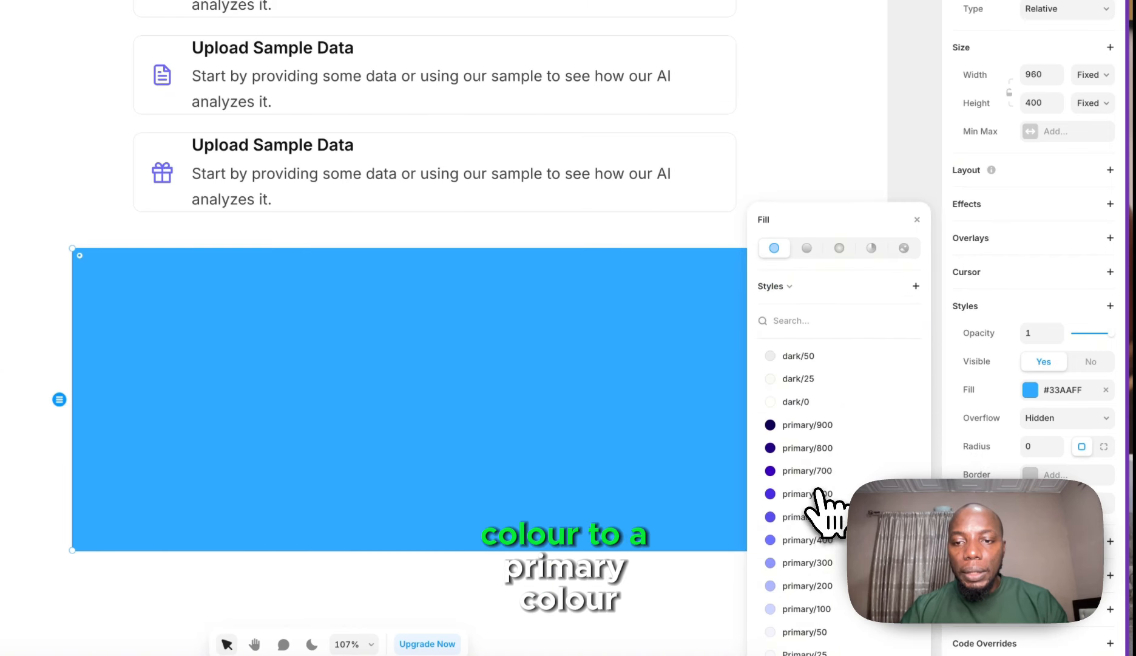
click(817, 494)
click(781, 164)
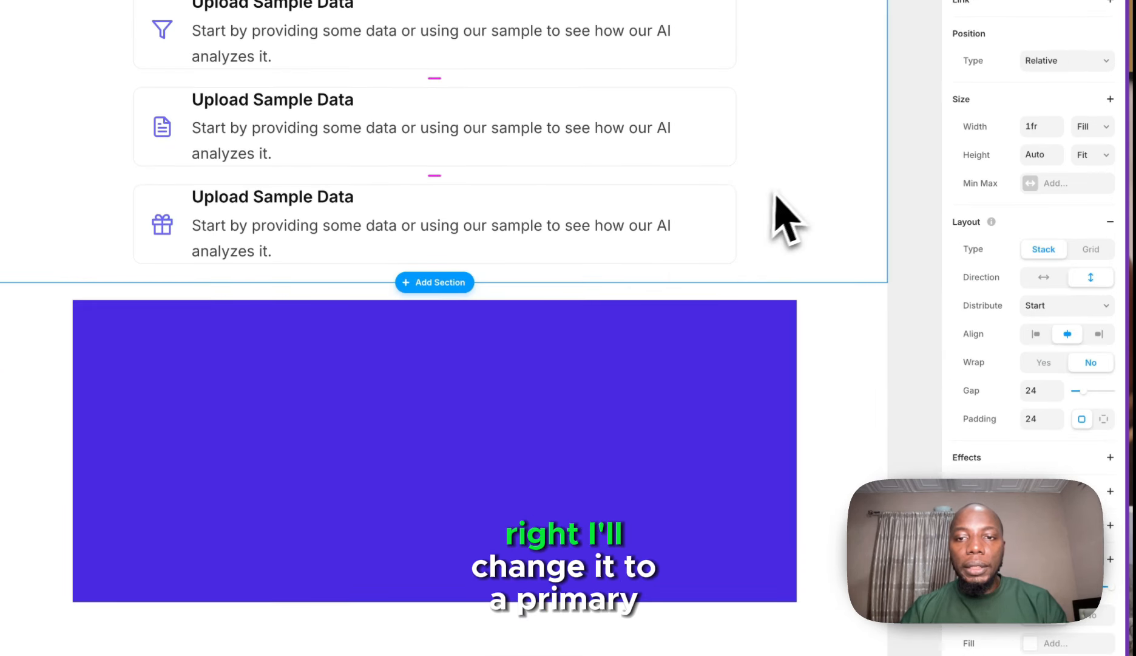
- Round the corners of the frame below the How it works rows with a radius of 12
click(586, 409)
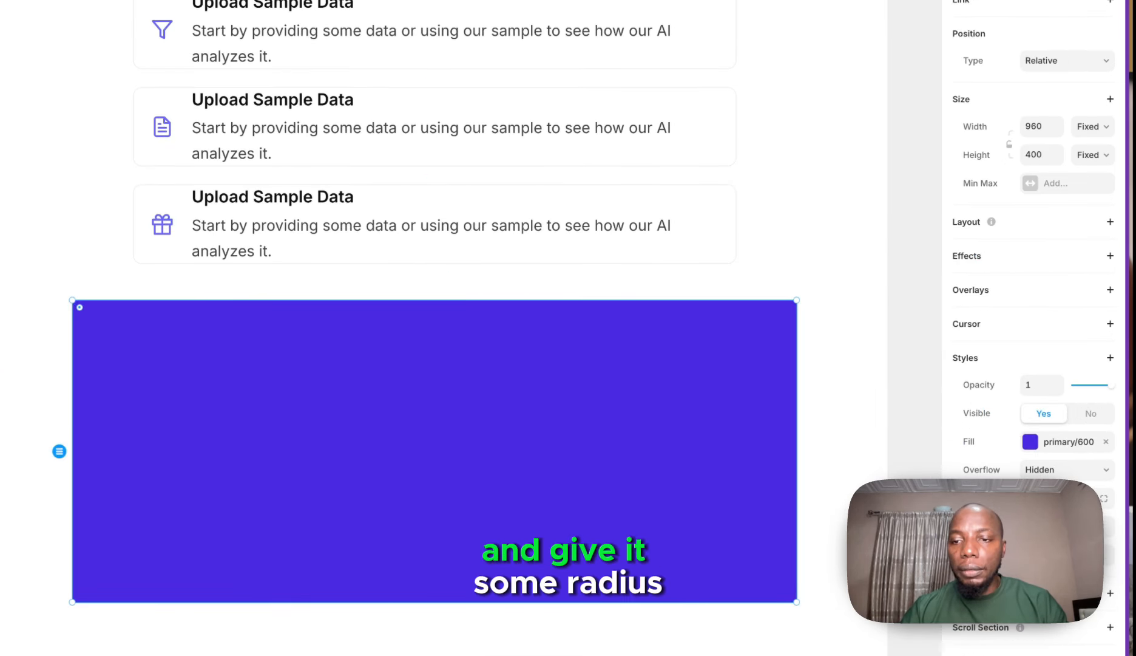
click(1050, 527)
click(1050, 526)
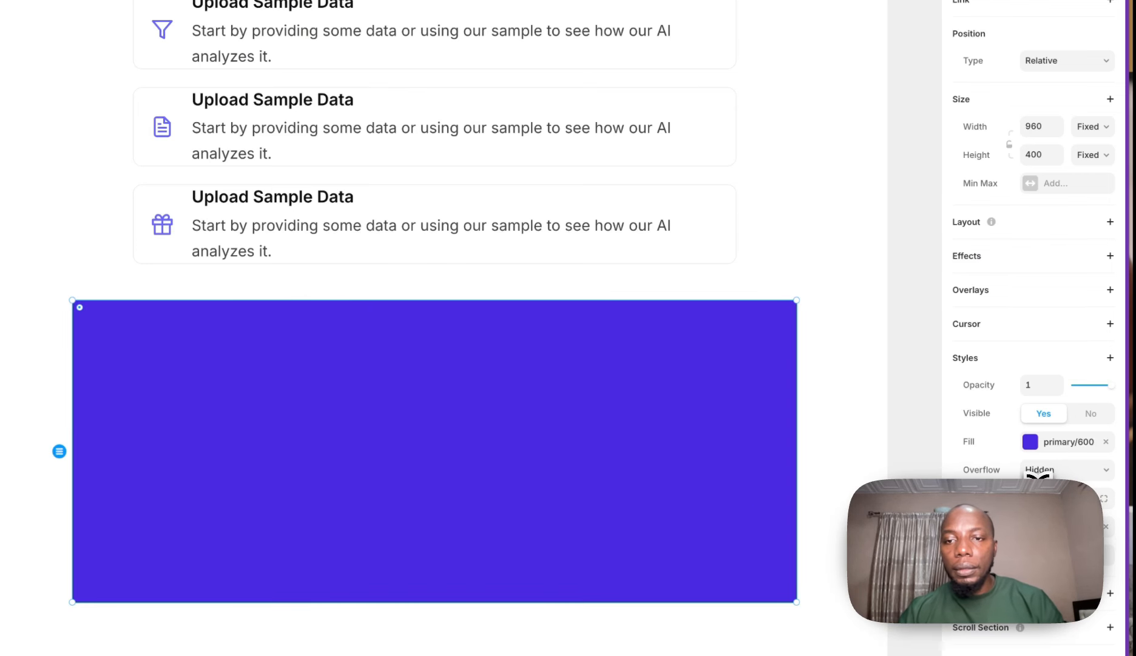
text(12)
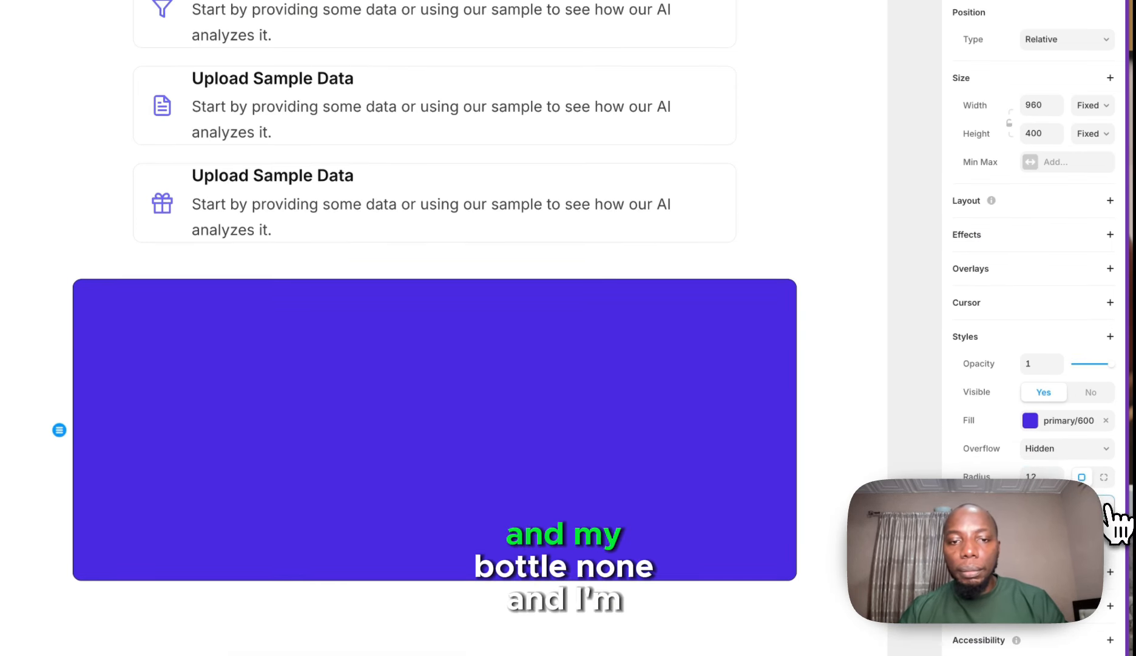
click(829, 405)
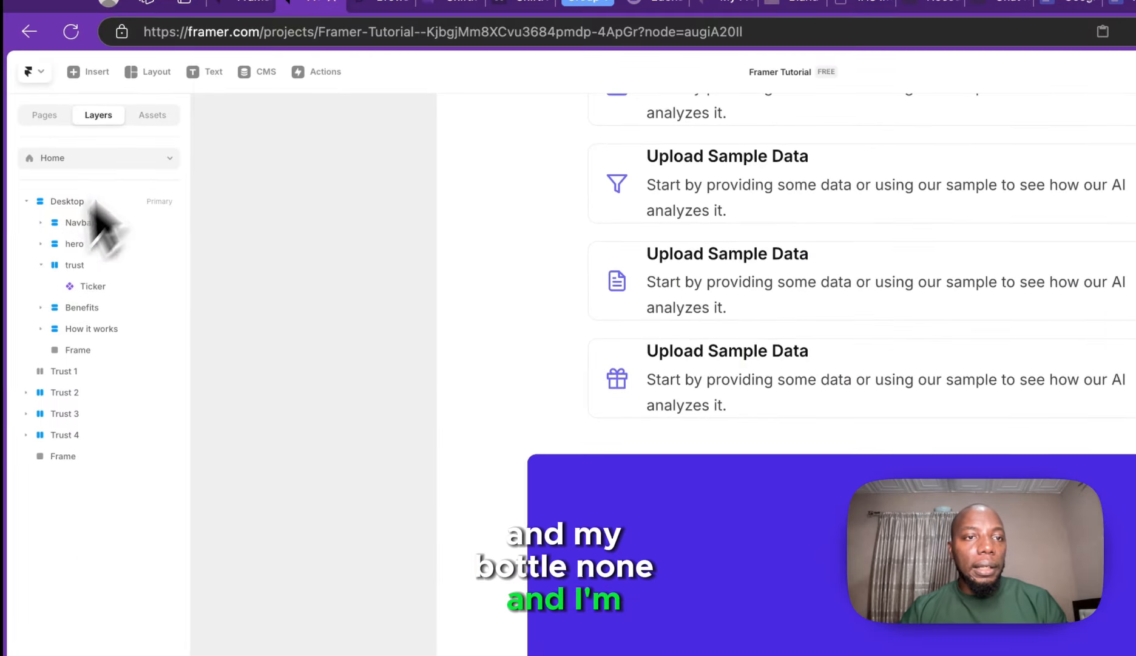
- Add a text layer reading "Primary CTA" inside the primary-coloured frame
click(195, 73)
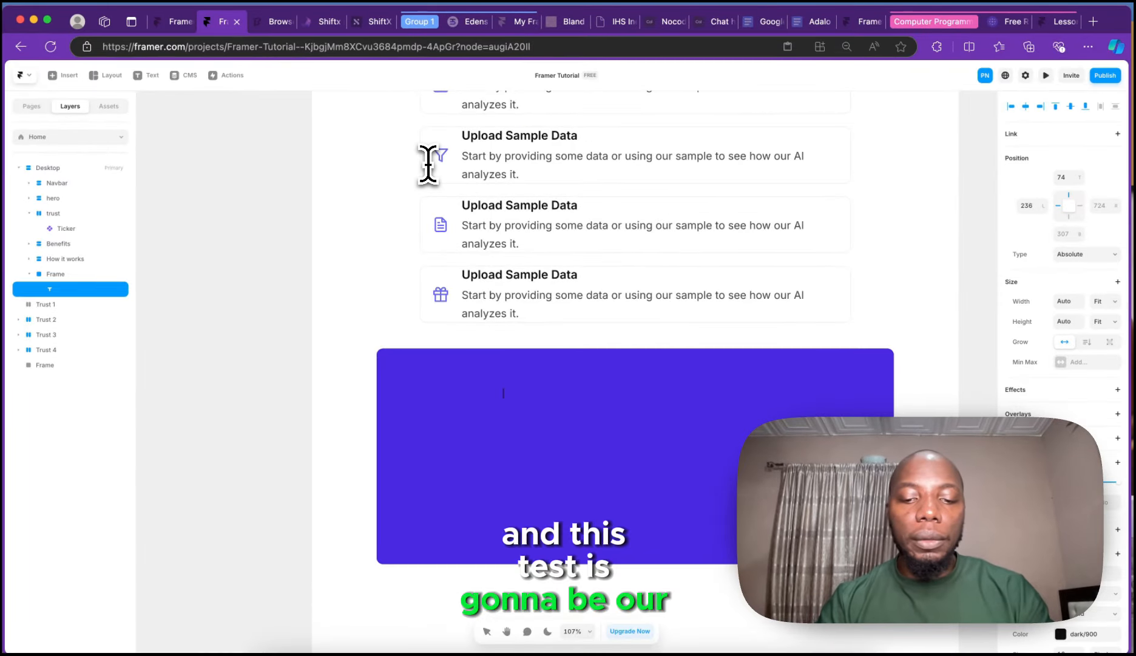
text(Primary CTA)
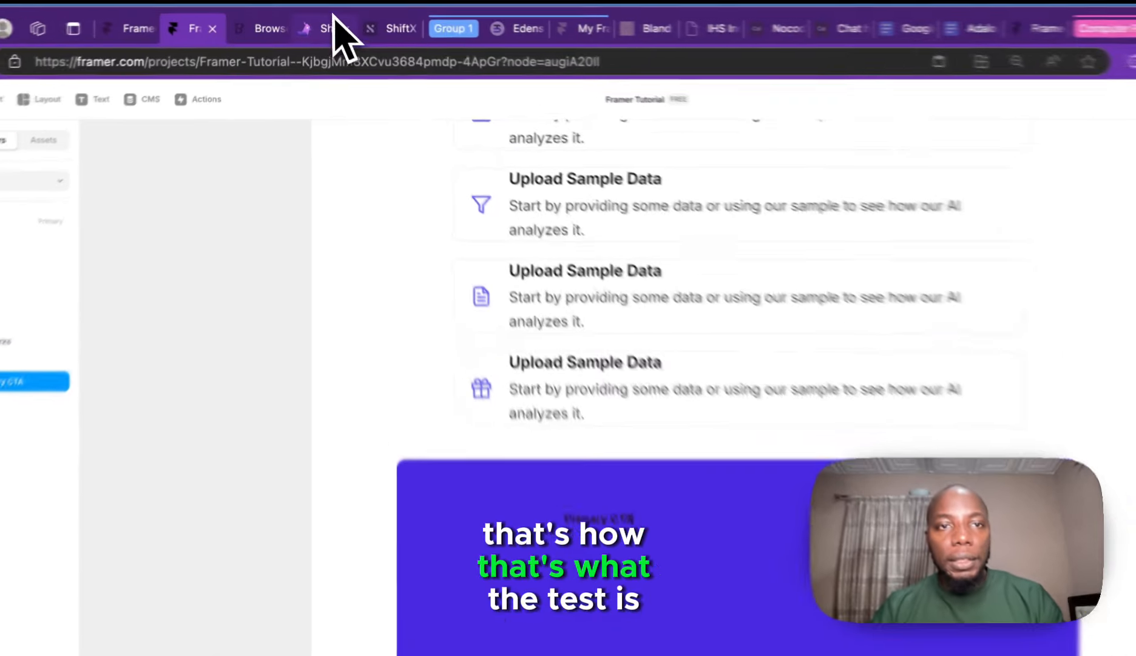
- Switch to the Clonify website and copy its call-to-action heading "Transform startup efficiency into growth and success"
click(337, 22)
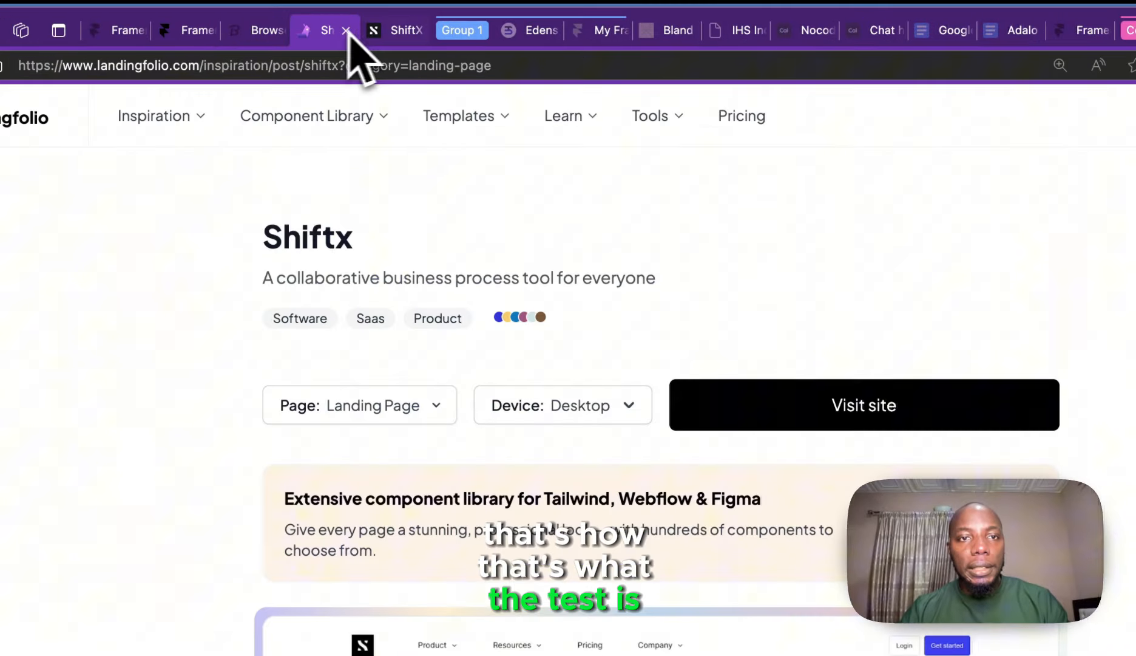
click(392, 31)
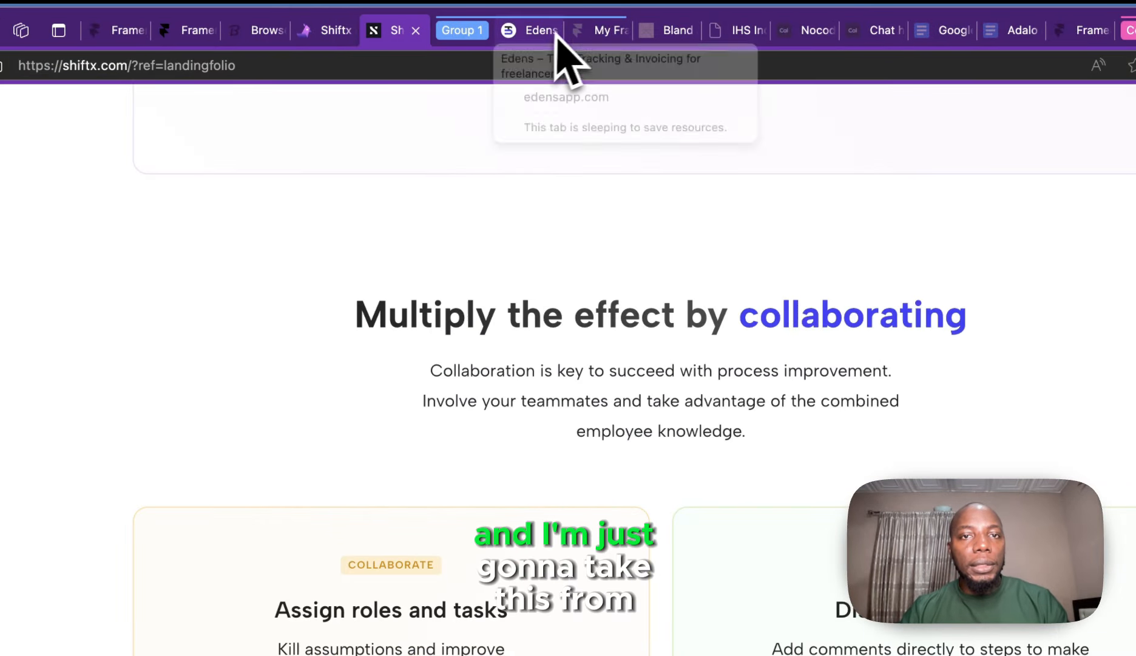
click(584, 31)
scroll(753, 255, down, 15)
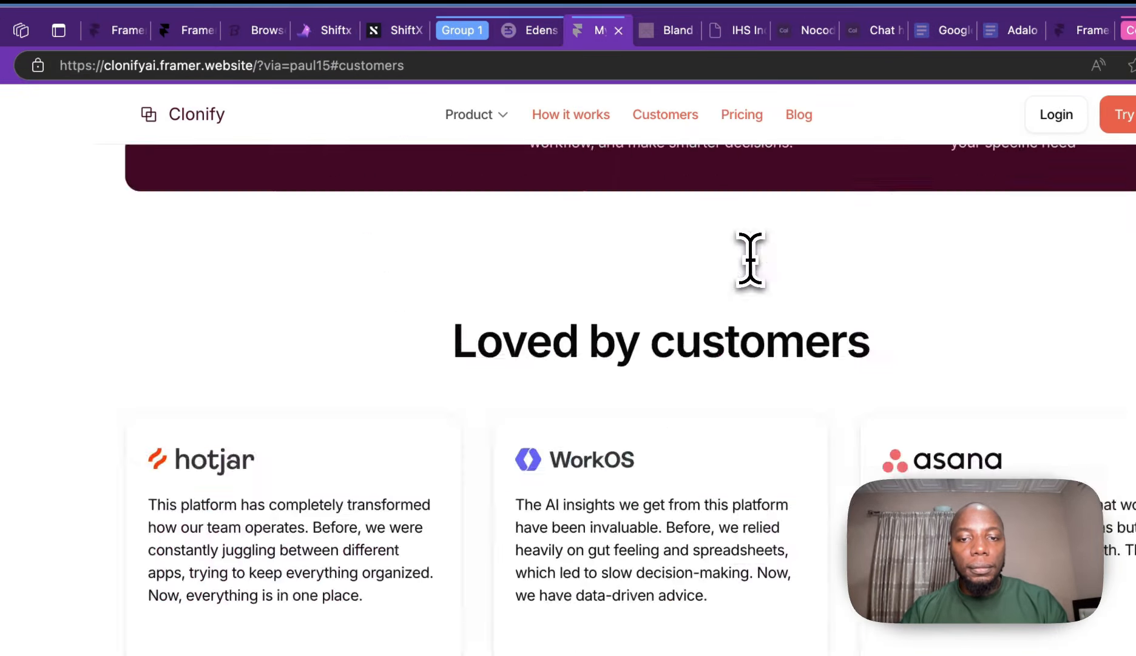
double_click(731, 421)
triple_click(732, 422)
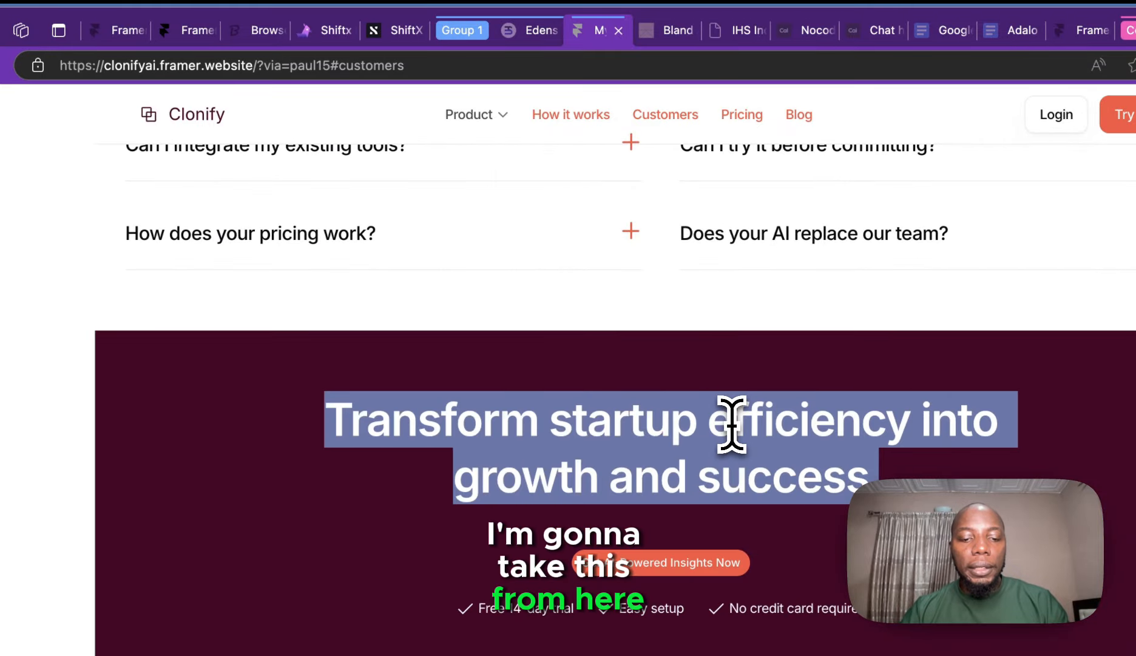
- Return to the Framer project and replace the "Primary CTA" text with the copied "Transform startup efficiency into growth and success" and "Get AI-Powered Insights Now"
click(189, 30)
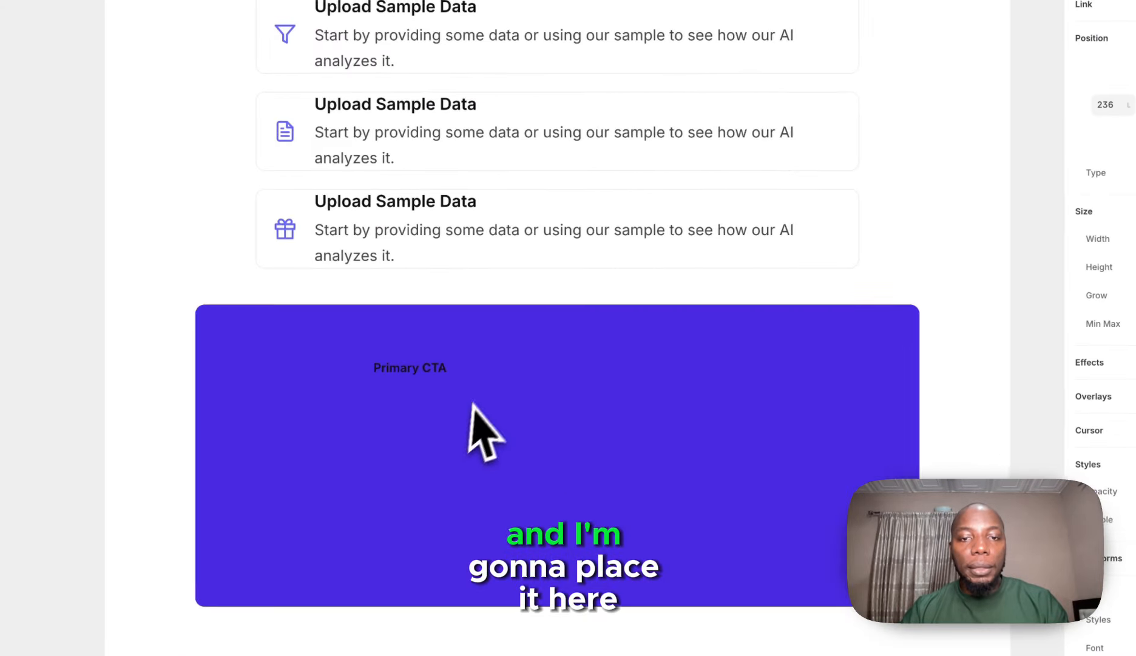
click(419, 375)
click(419, 372)
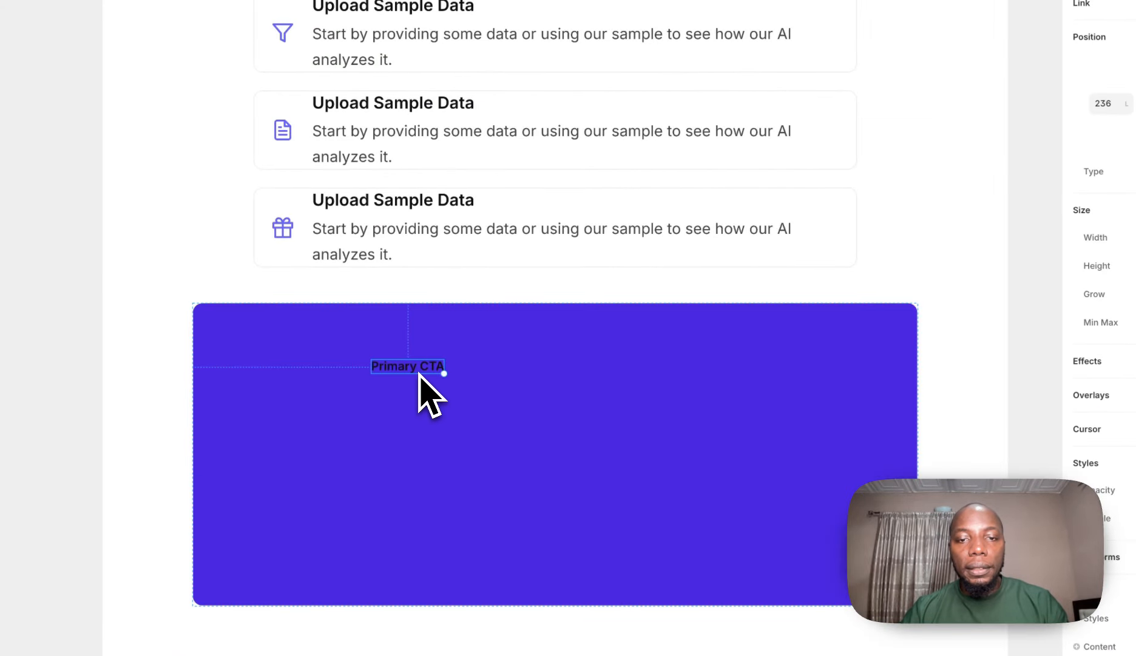
text(Transform startup efficiency into growth and success Get AI-Powered Insights Now)
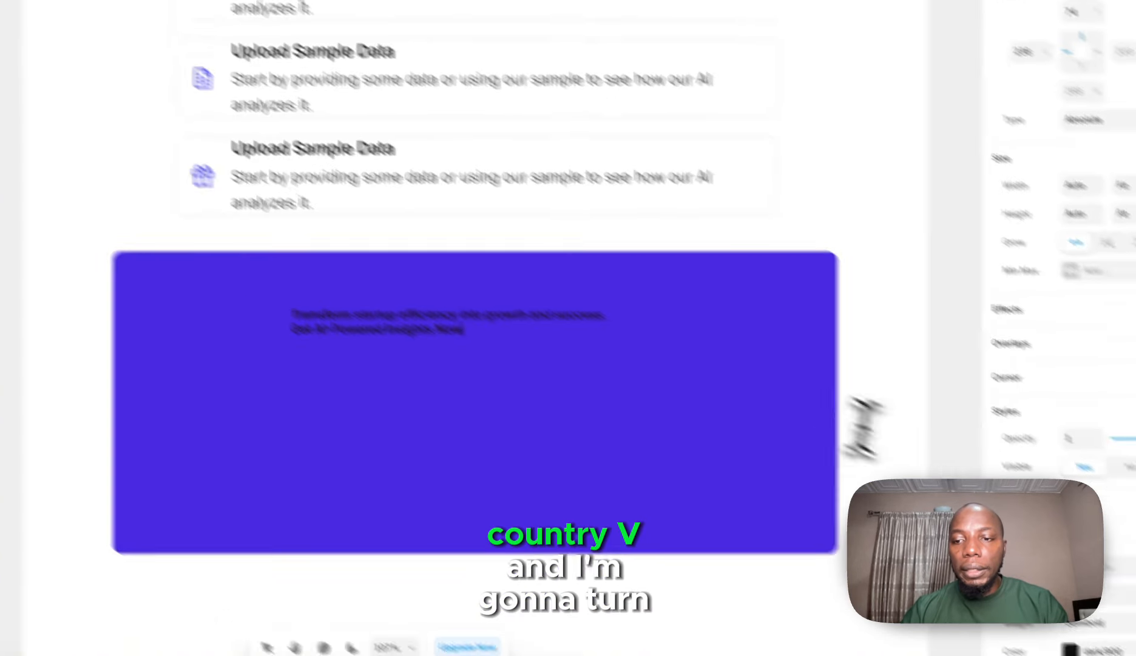
- Apply the h2 text style to both lines of the call-to-action text and join them into one paragraph
click(1065, 540)
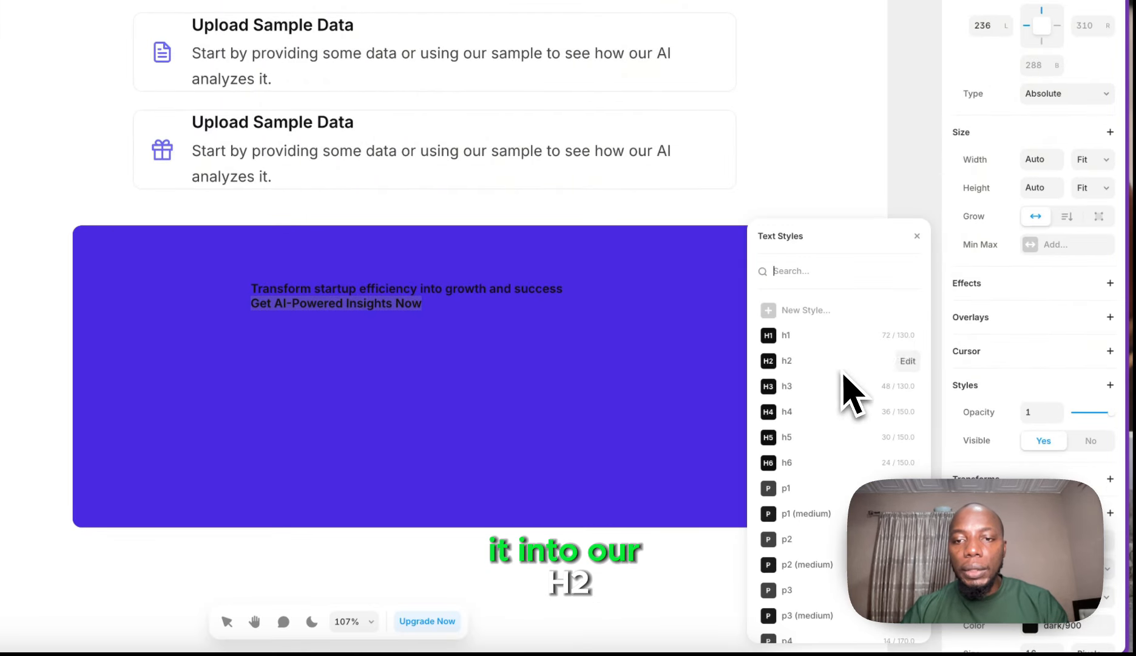
click(839, 364)
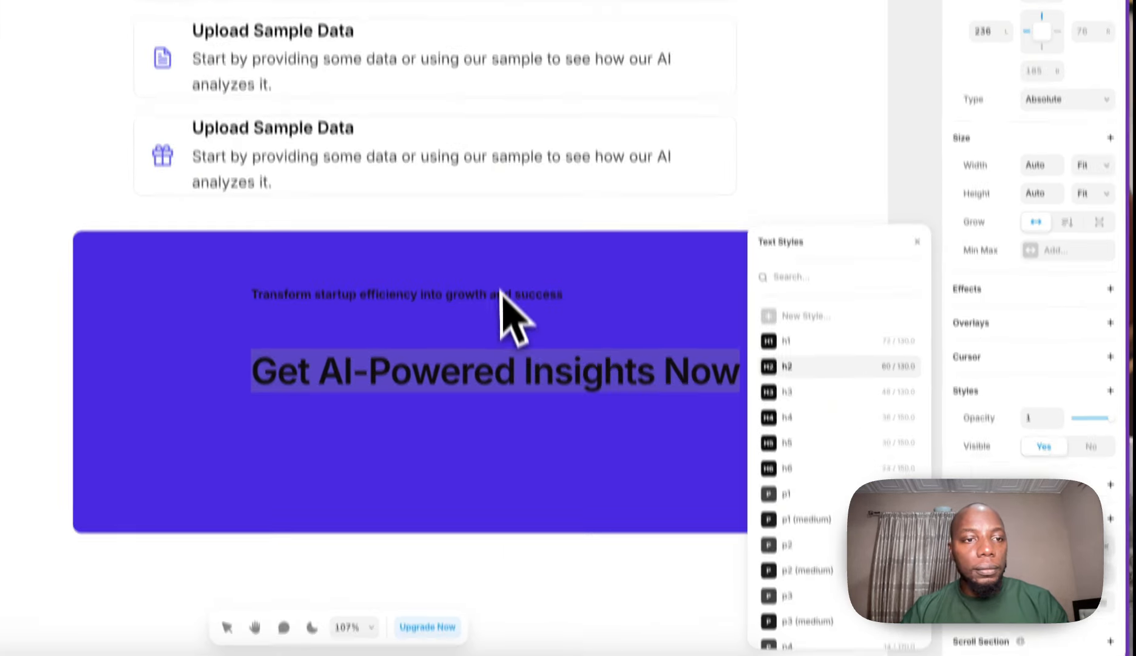
click(452, 264)
key(Escape)
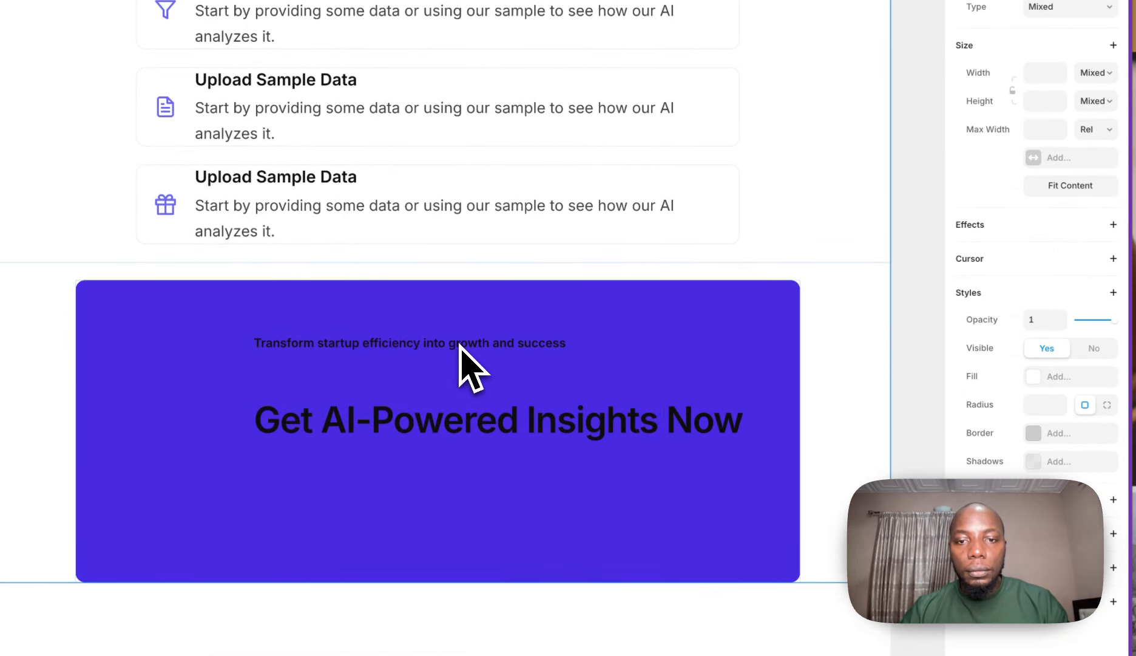
click(818, 312)
click(637, 423)
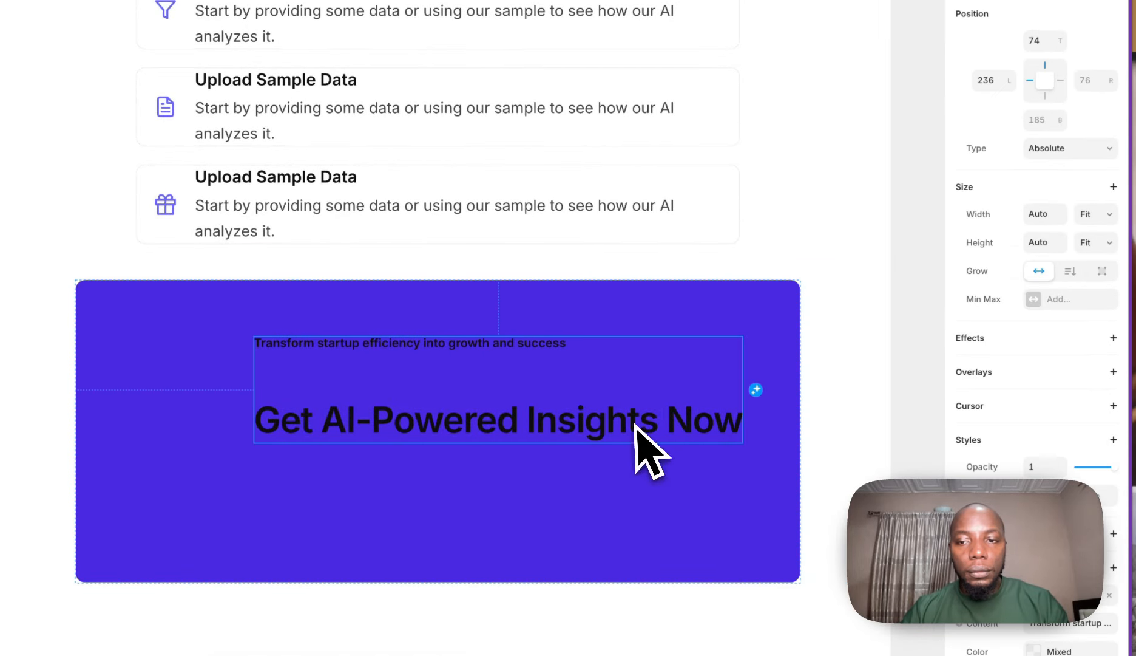
click(1060, 540)
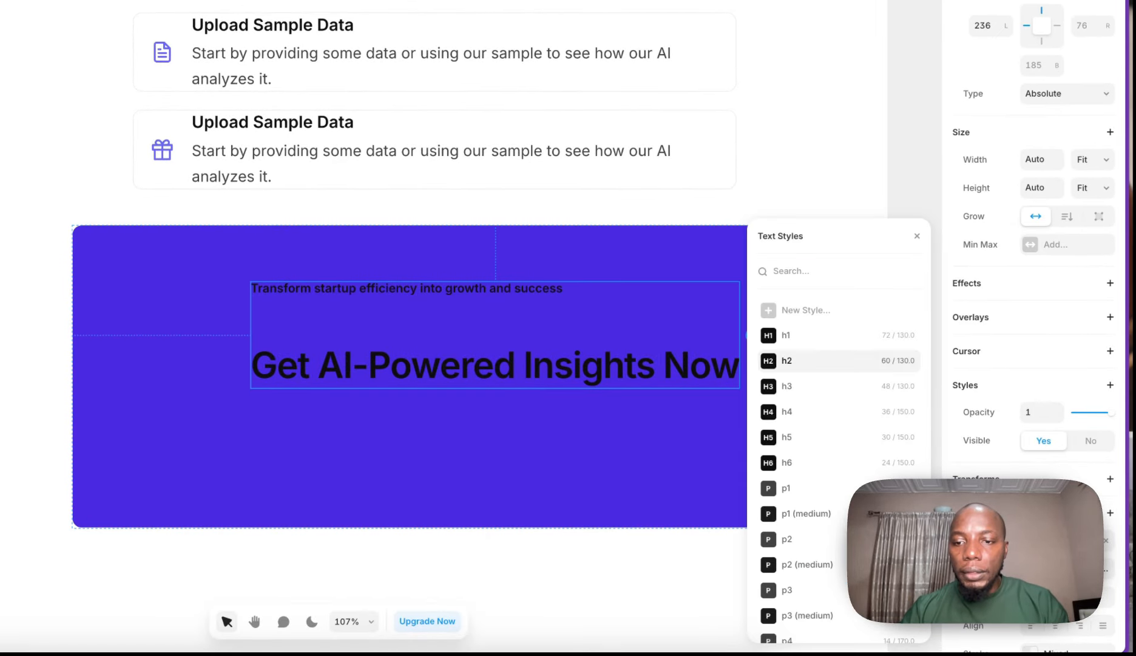
click(810, 360)
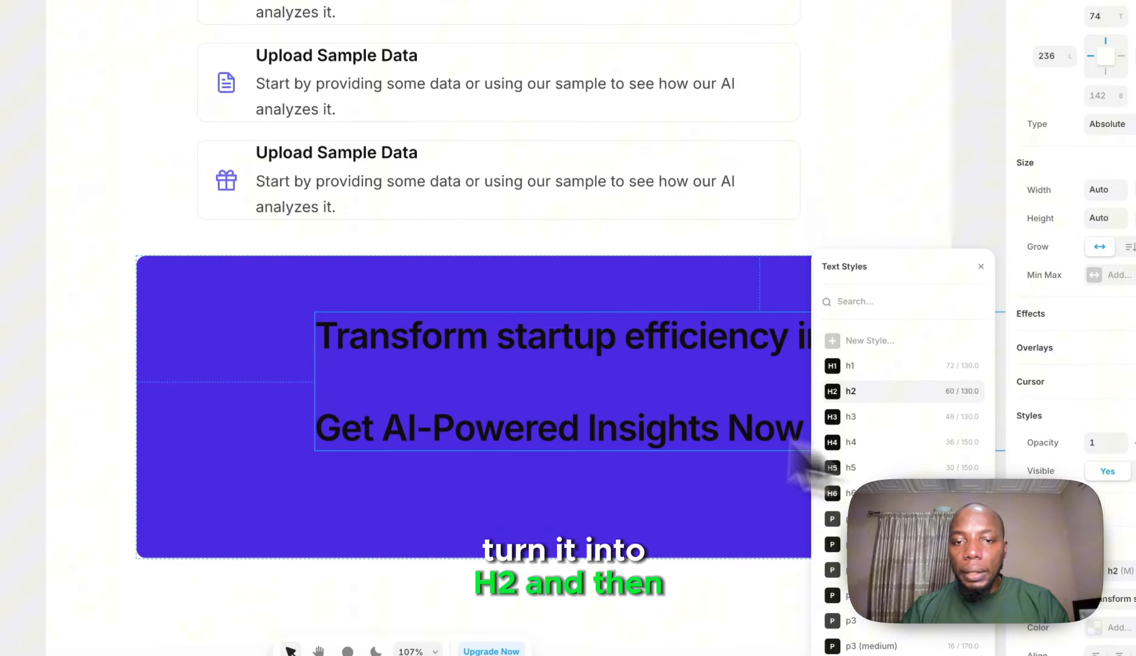
triple_click(327, 437)
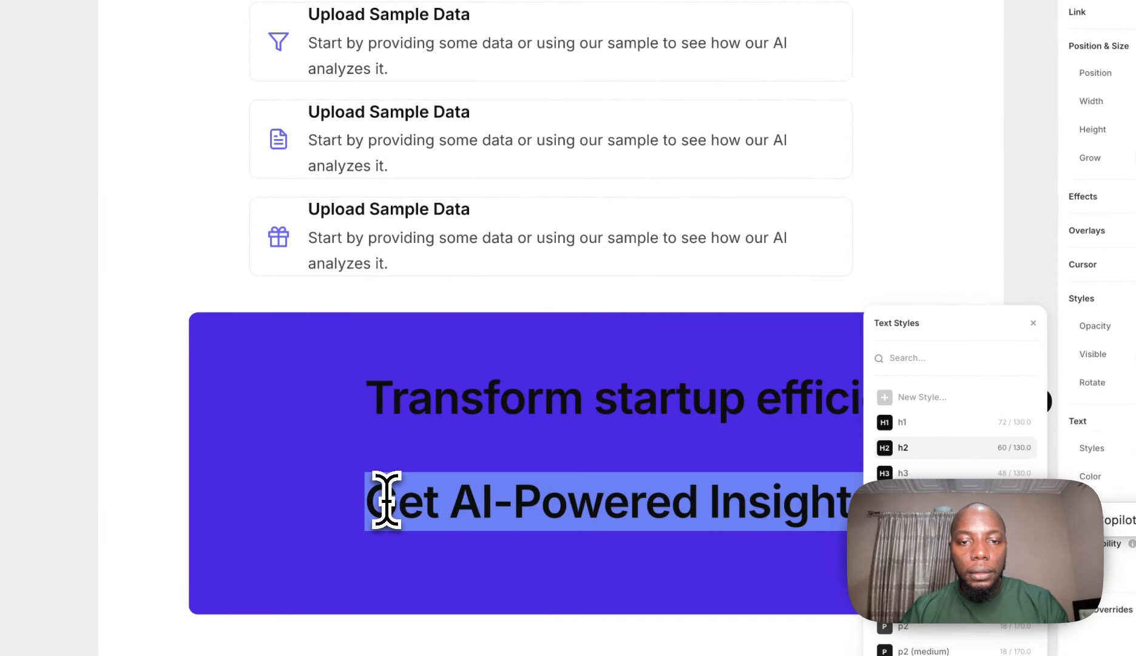
click(388, 499)
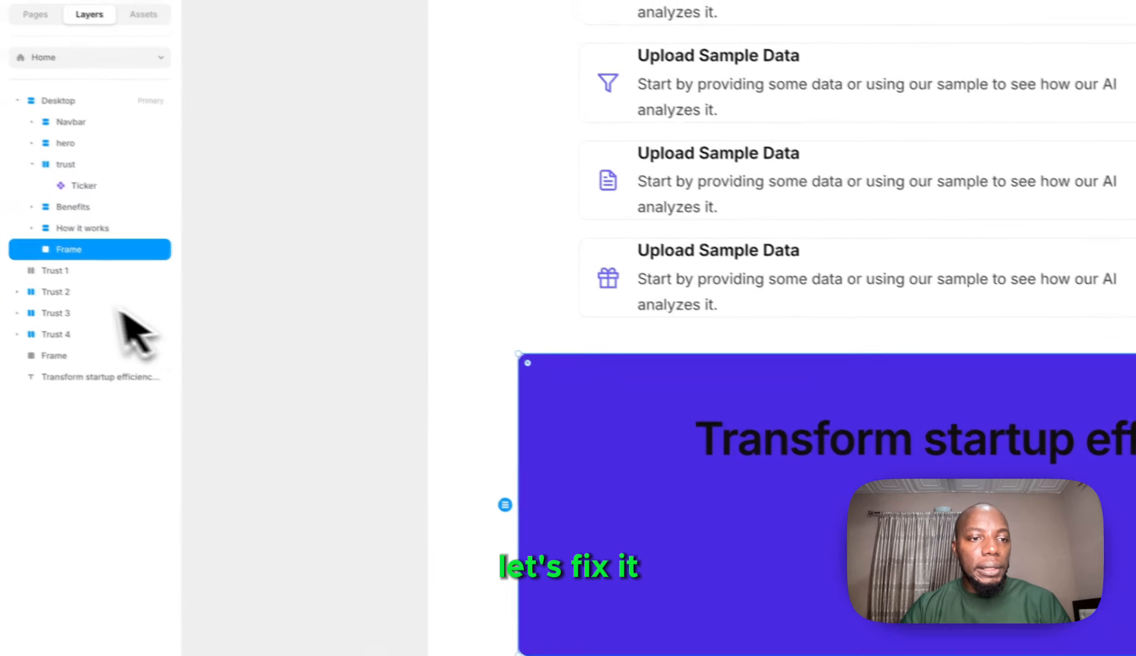
- Nest the "Transform startup efficiency" text layer inside the primary-coloured frame and add a layout to that frame
click(112, 376)
click(104, 362)
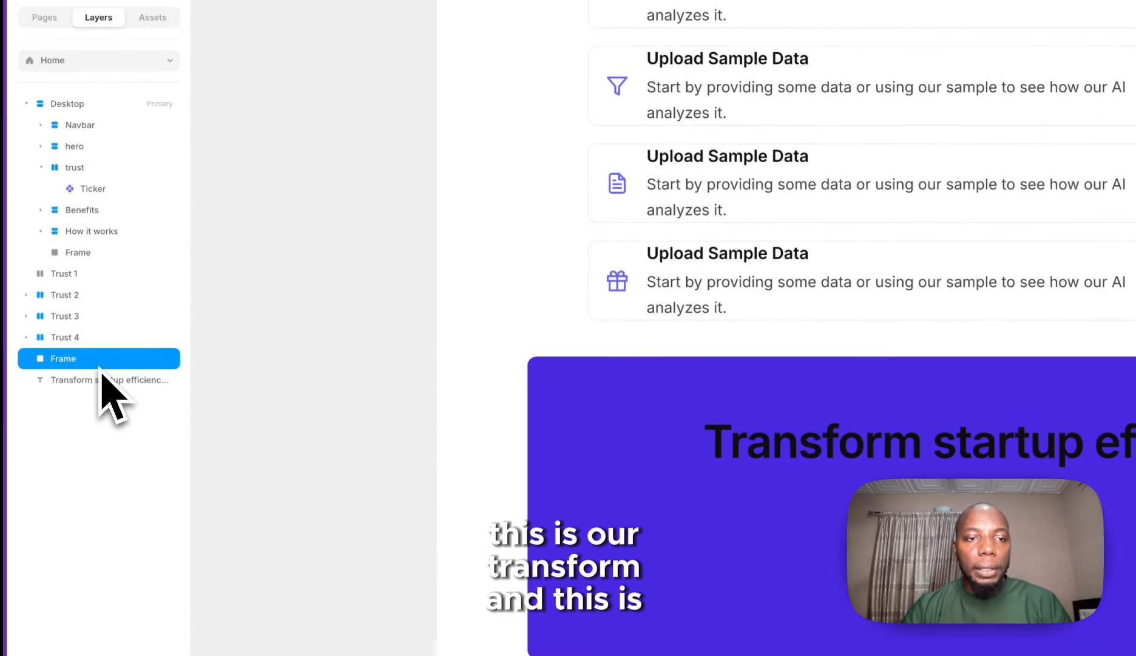
click(111, 254)
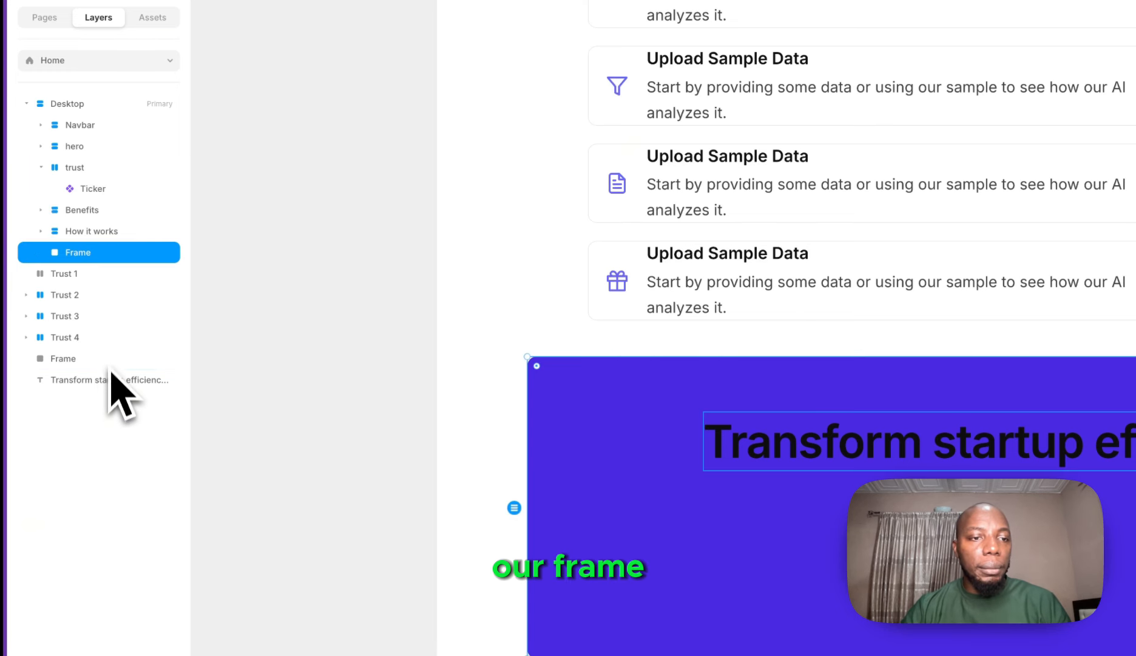
click(110, 367)
drag(106, 381, 124, 261)
click(125, 254)
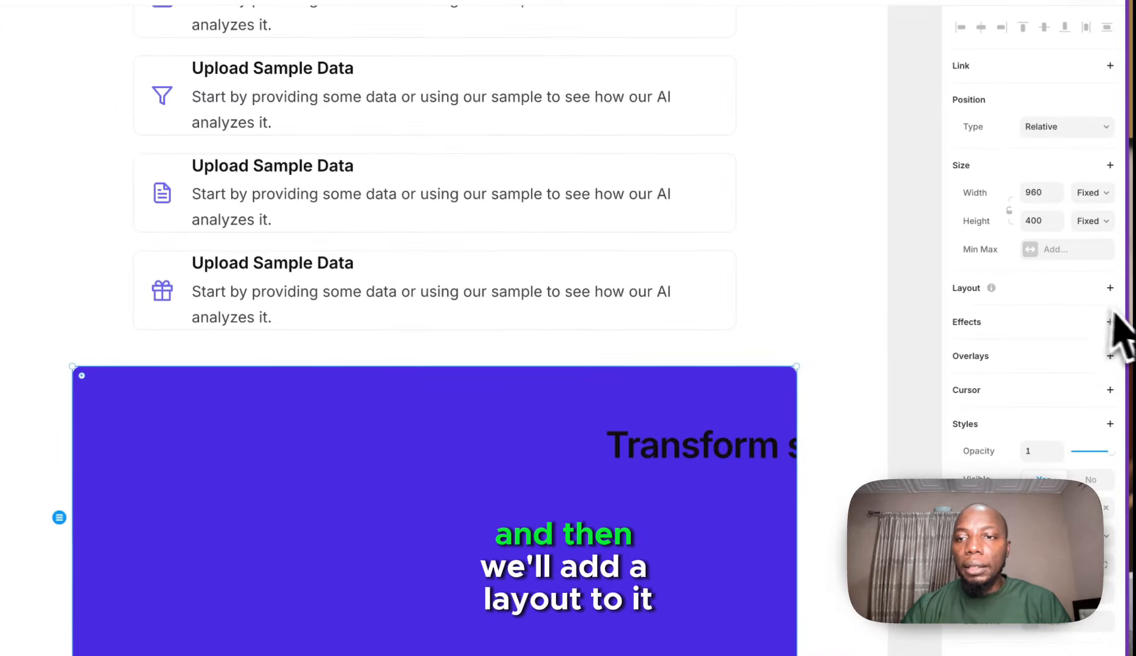
click(1110, 288)
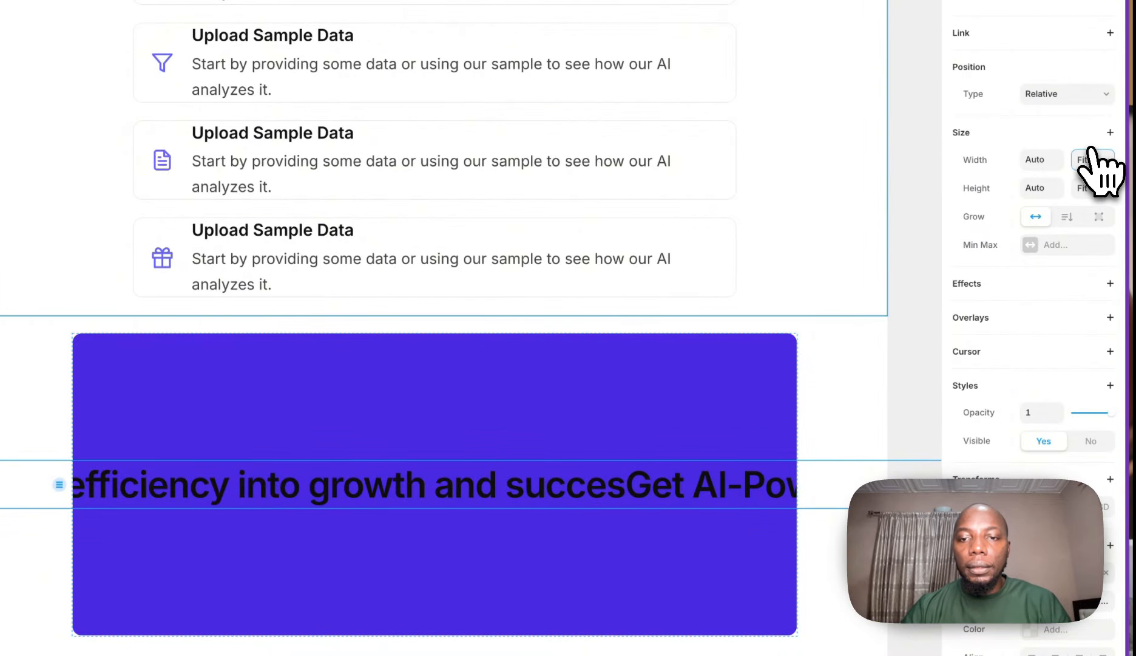
- Set the call-to-action heading's width to Fill and centre-align its text
click(1094, 162)
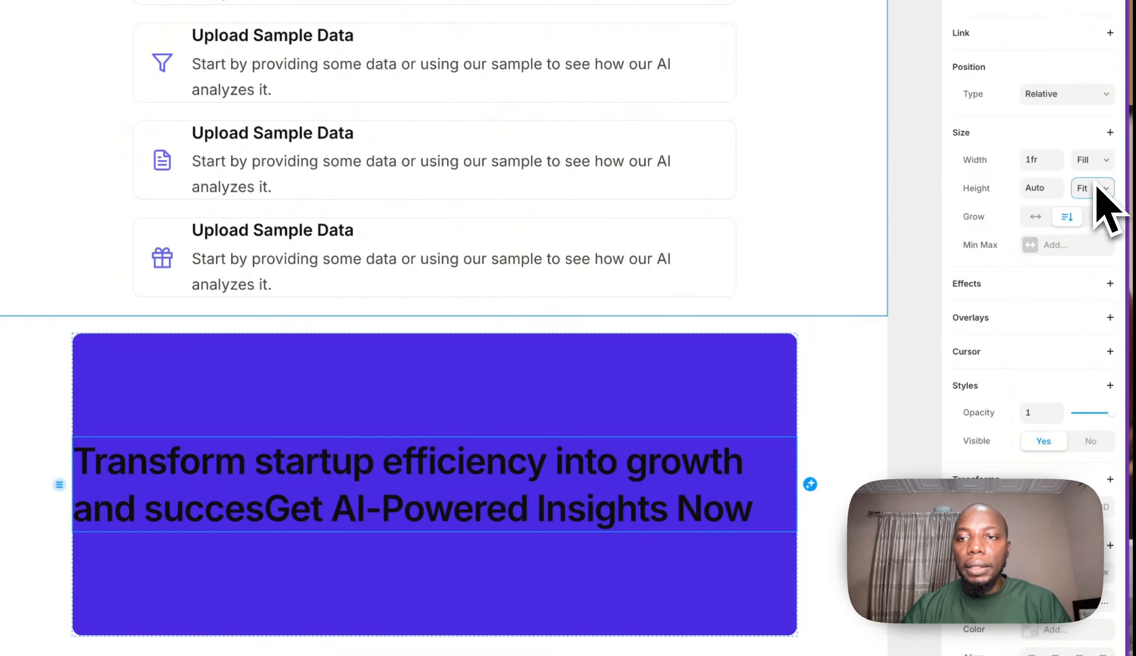
click(1096, 193)
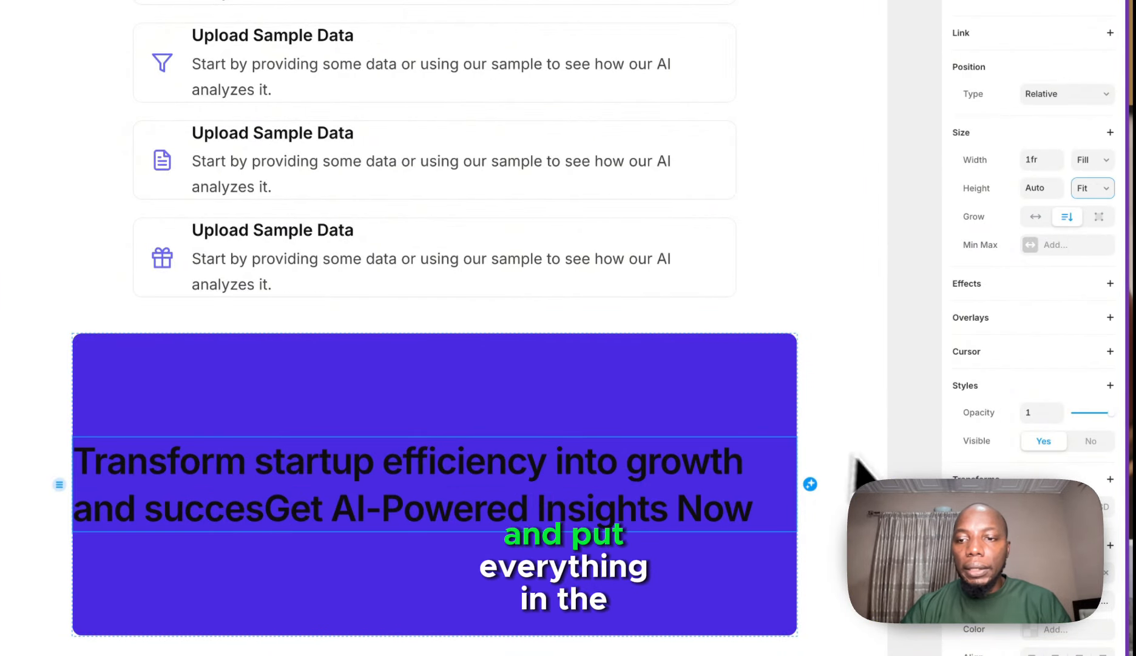
scroll(1067, 419, down, 2)
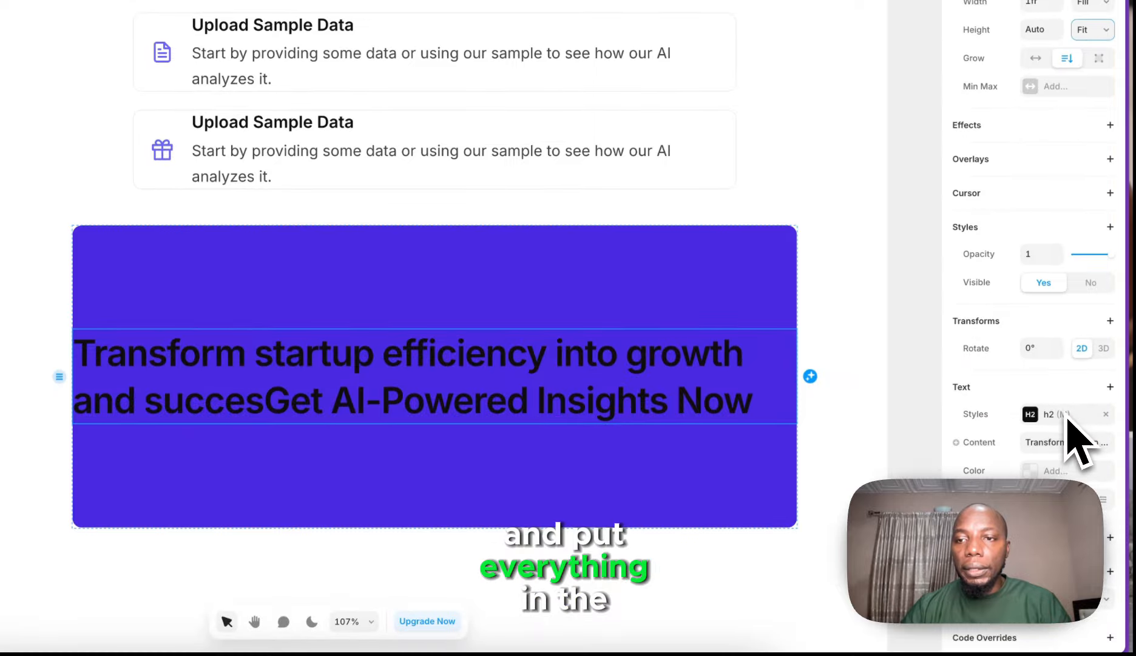
scroll(1067, 425, down, 1)
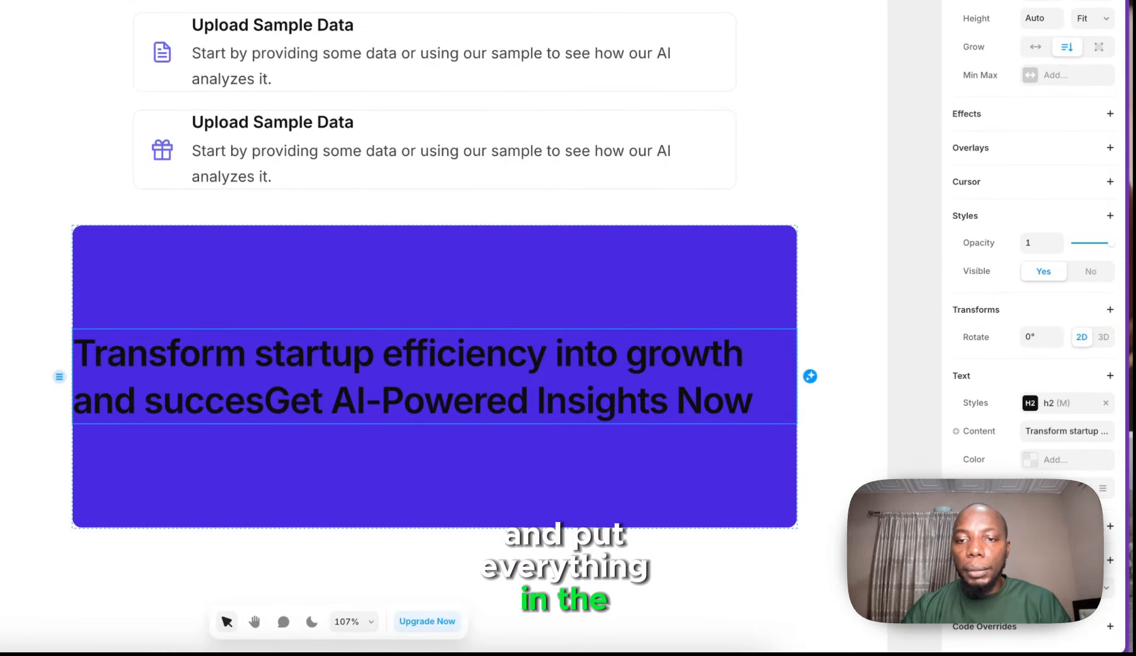
click(1056, 488)
- Set the call-to-action stack's distribution to Start and its padding to 24
click(120, 257)
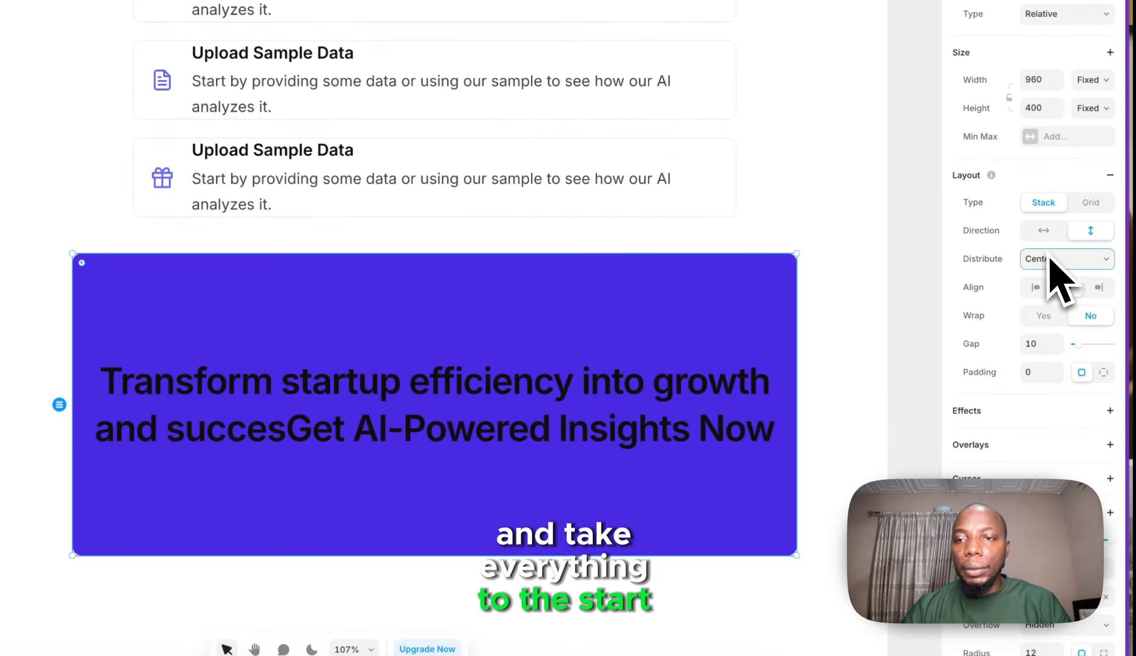
click(1049, 250)
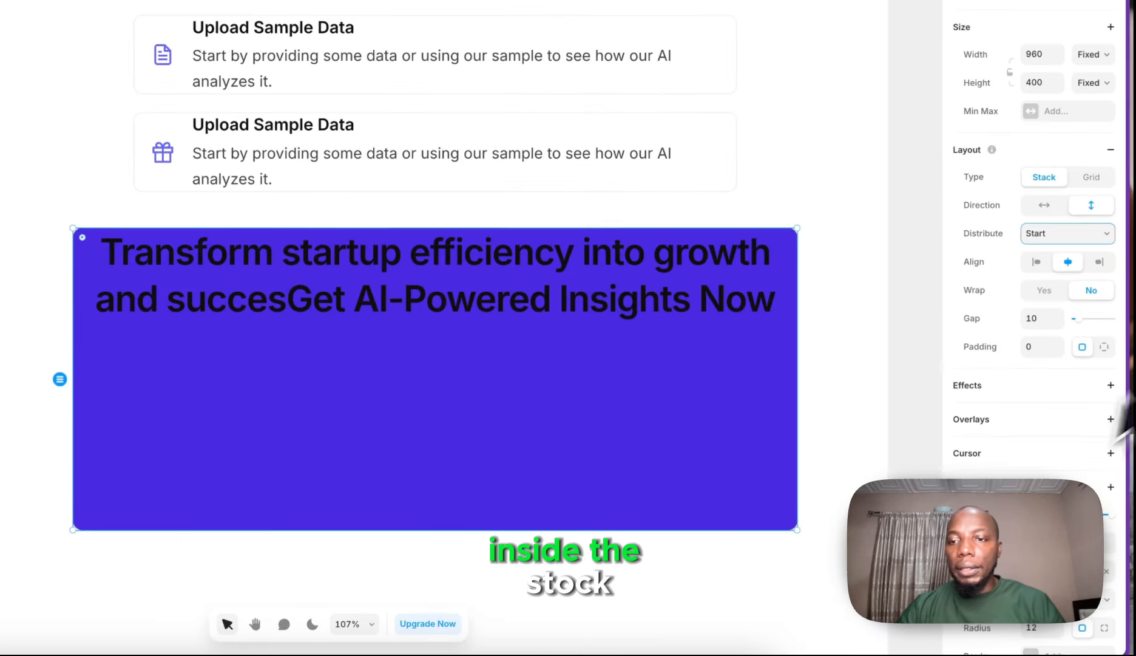
click(1049, 348)
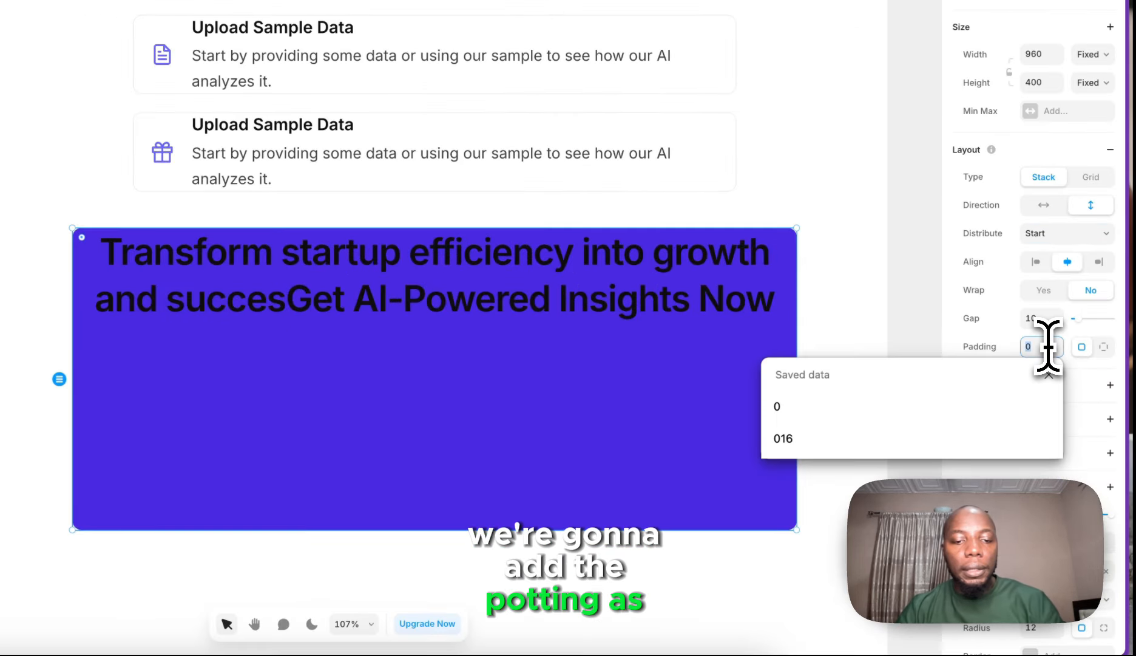
text(24)
key(Return)
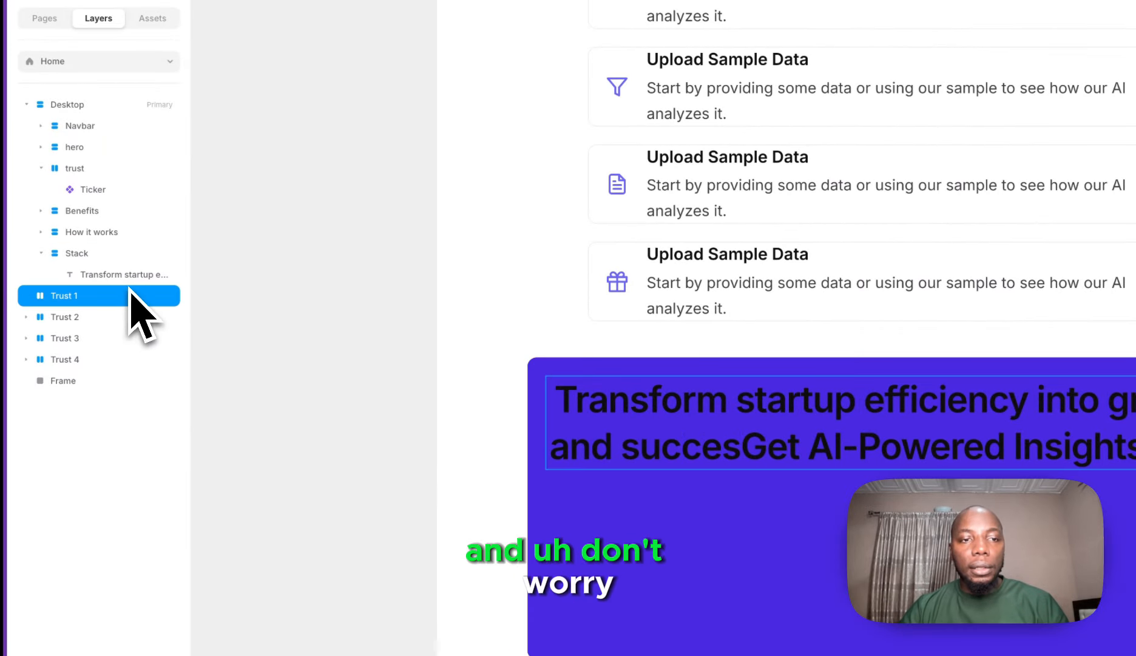
- Duplicate the heading text layer inside the call-to-action stack
click(130, 276)
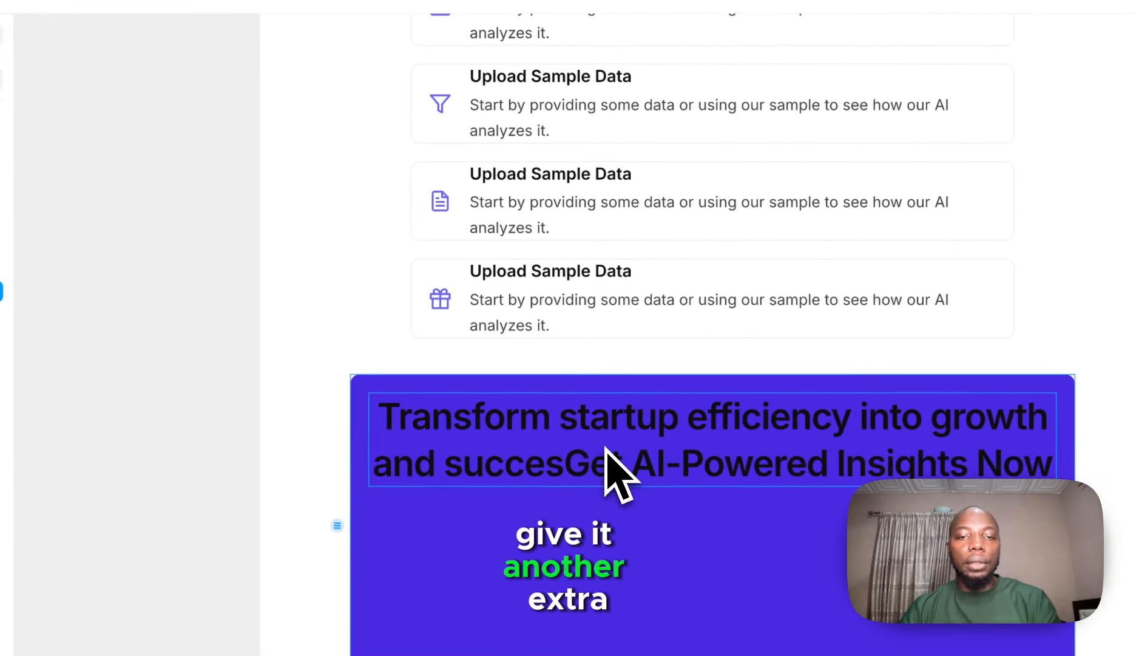
key(ctrl+d)
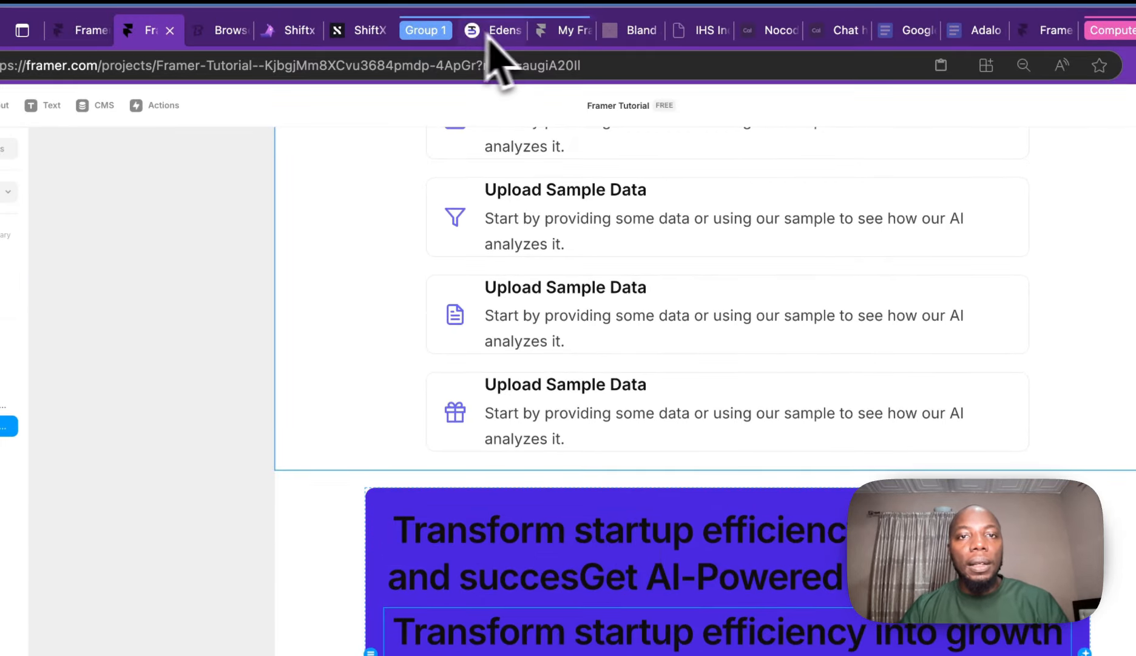
- Switch to the Clonify website and copy the full WorkOS testimonial text under Loved by customers
click(577, 30)
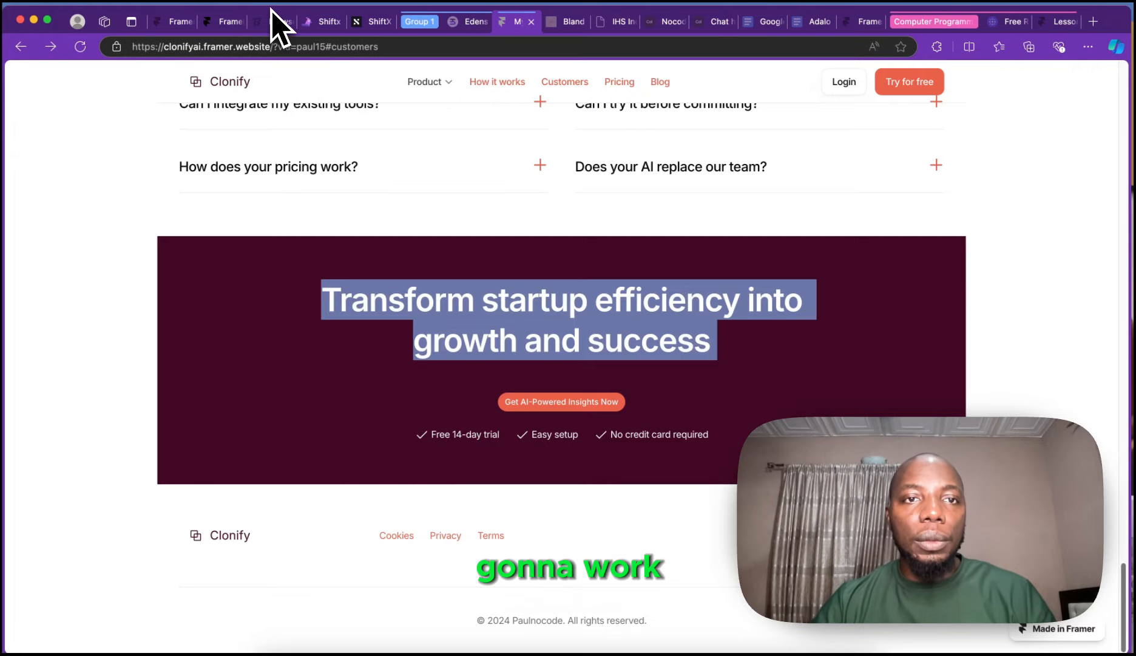
scroll(364, 97, up, 10)
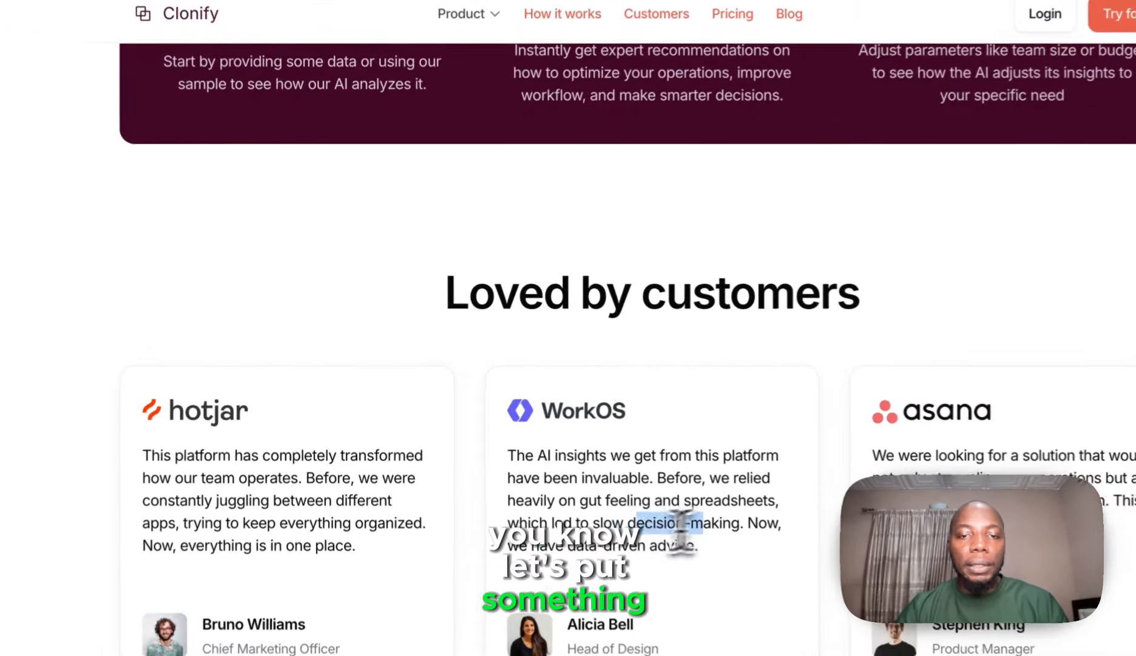
drag(598, 447, 481, 415)
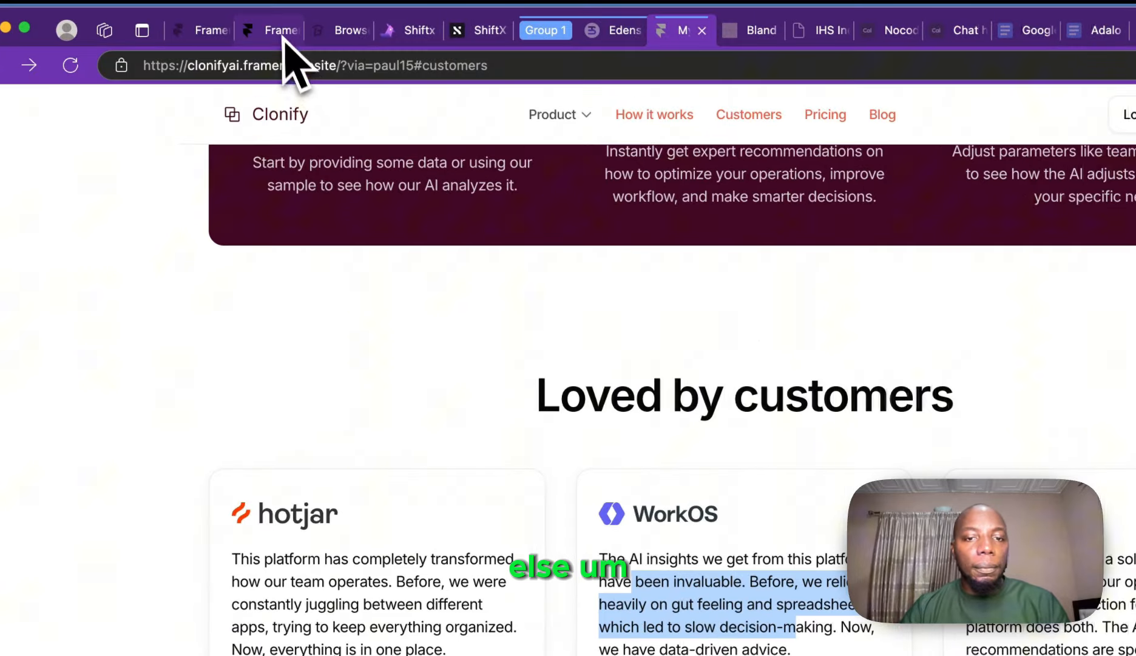
click(660, 537)
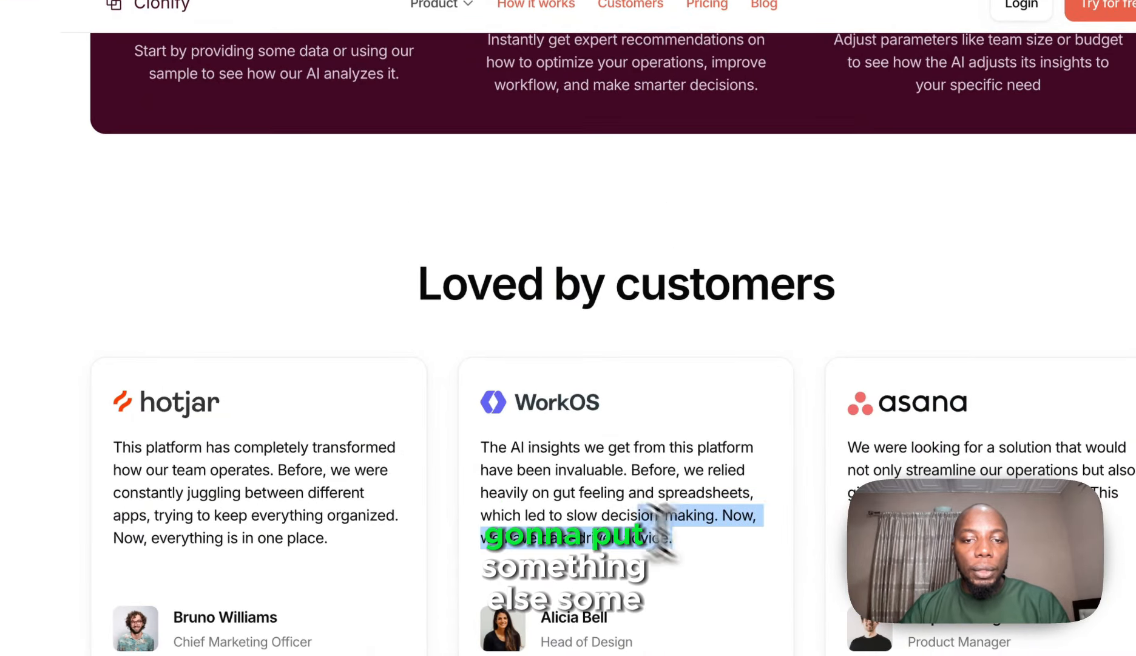
drag(661, 522, 494, 453)
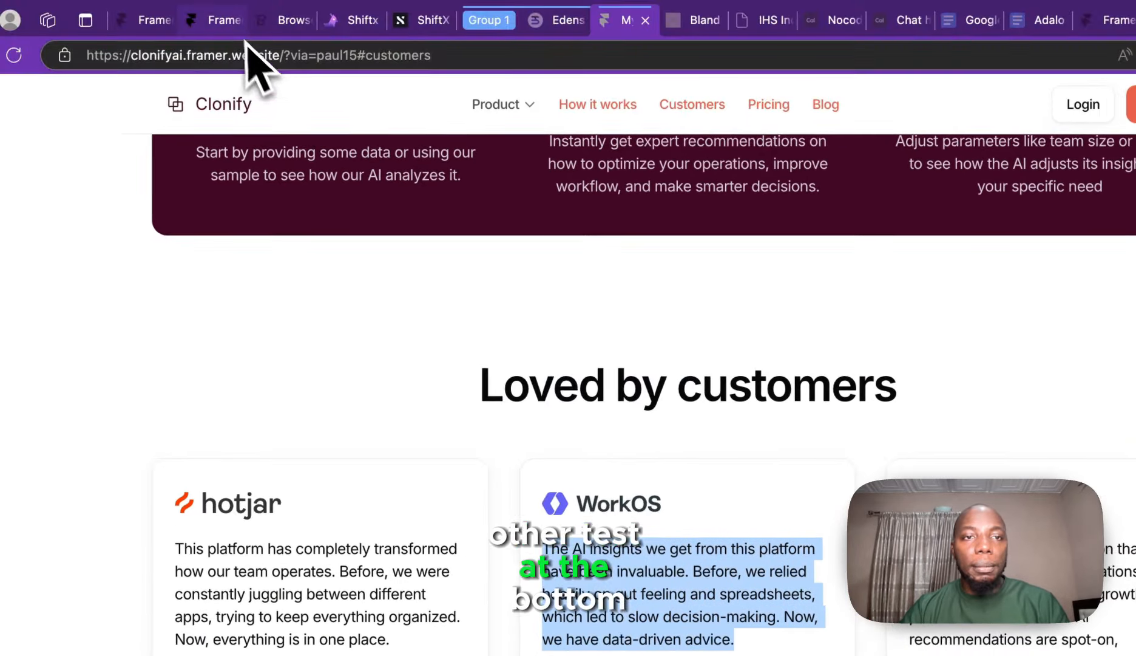
- Return to the Framer project and replace the duplicated heading's text with the copied "The AI insights we get from this platform have been invaluable" testimonial
click(226, 18)
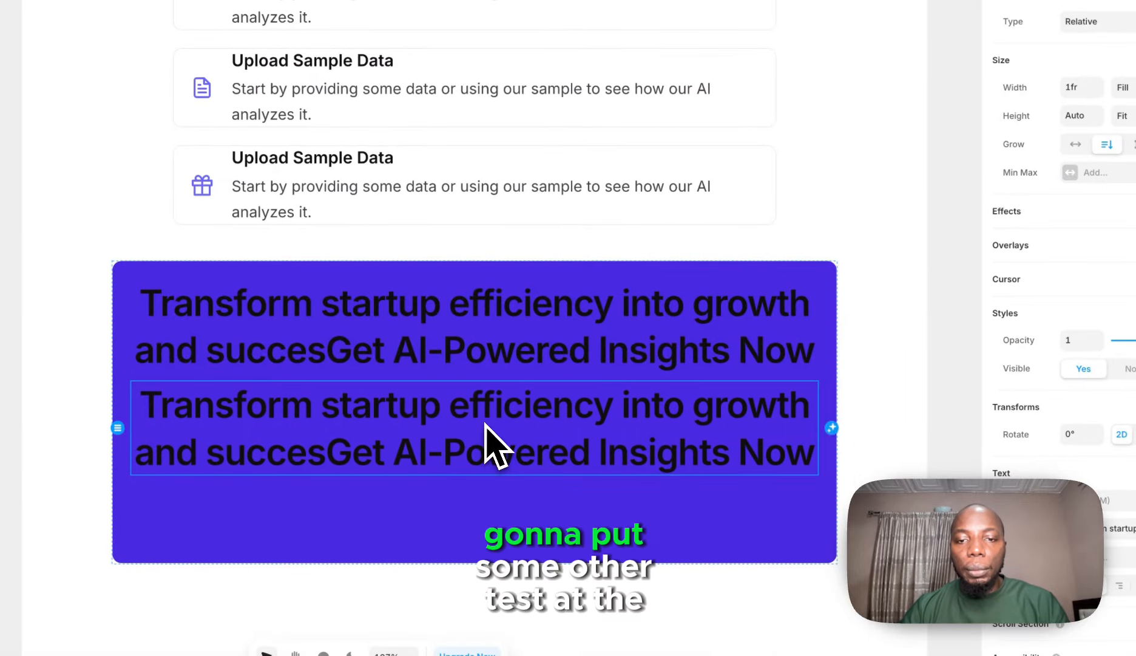
double_click(485, 424)
text(The AI insights we got from this platform have been invaluable. Before, we relied heavily on gut feeling and spreadsheets, which led to slow decision-making. Now, we have data-driven advice.)
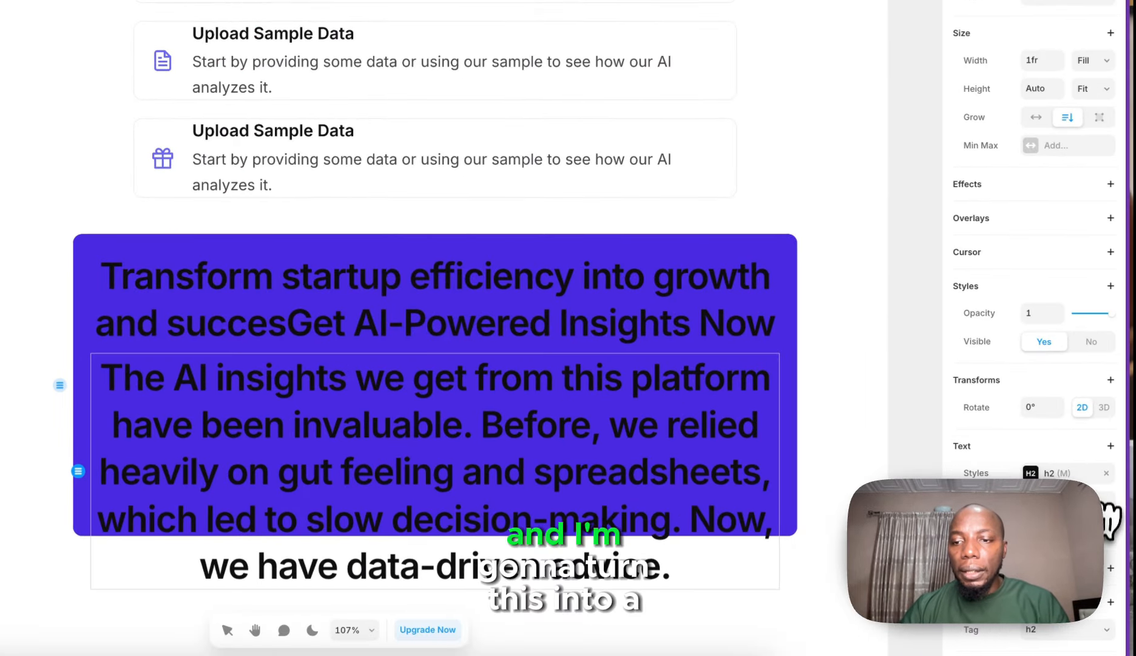
- Apply the p1 text style to the testimonial text below the call-to-action heading
click(1097, 500)
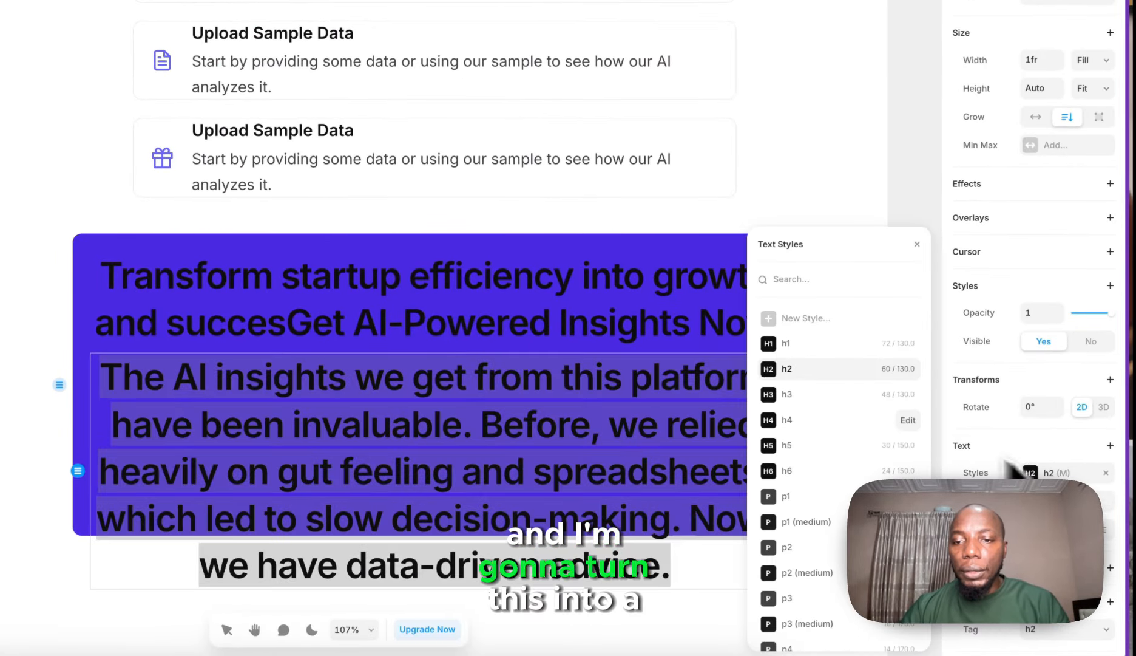
scroll(805, 480, down, 1)
click(805, 480)
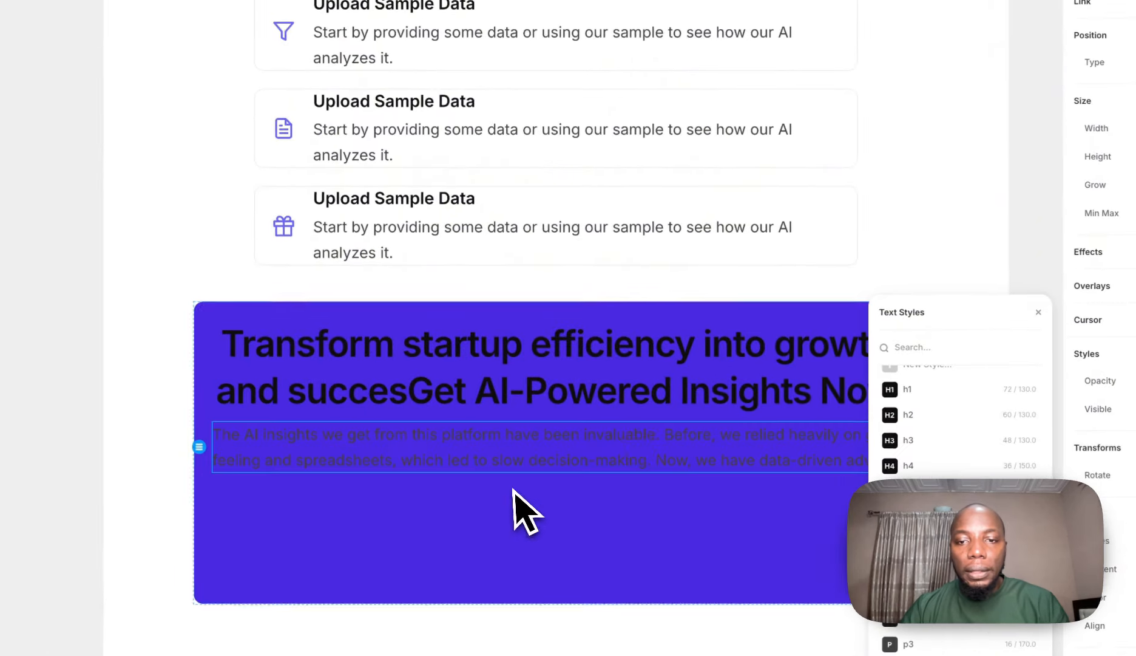
click(919, 273)
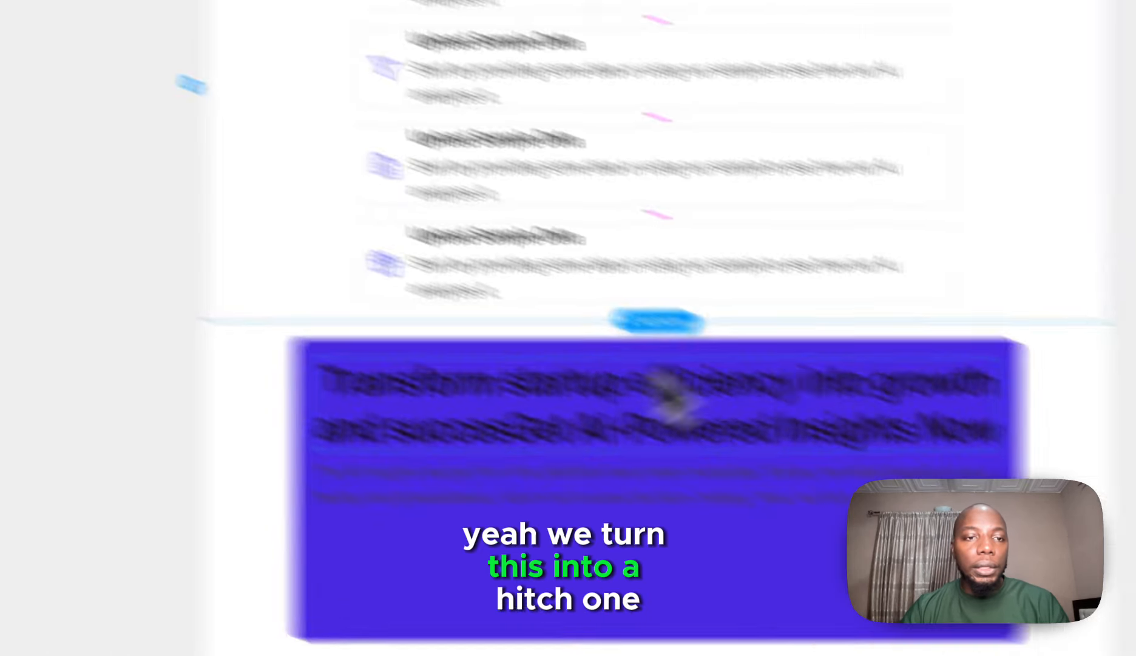
- Copy the Start Free Trial button from the hero section under the "Into freelancing?" heading
scroll(430, 173, up, 20)
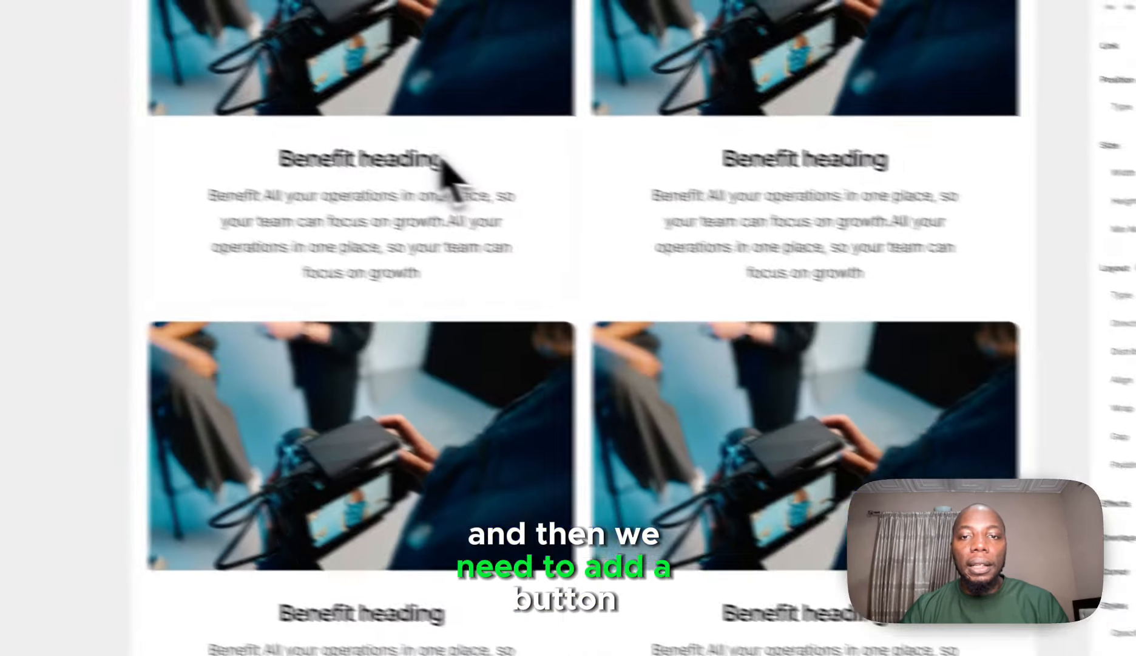
scroll(564, 376, down, 3)
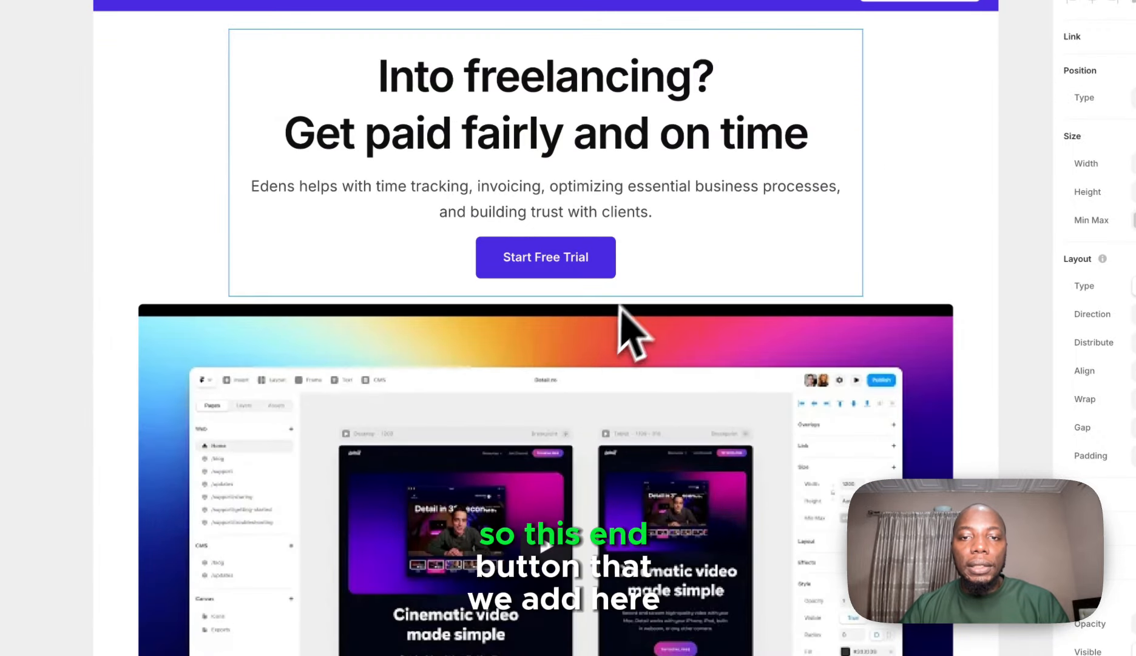
click(610, 256)
right_click(611, 254)
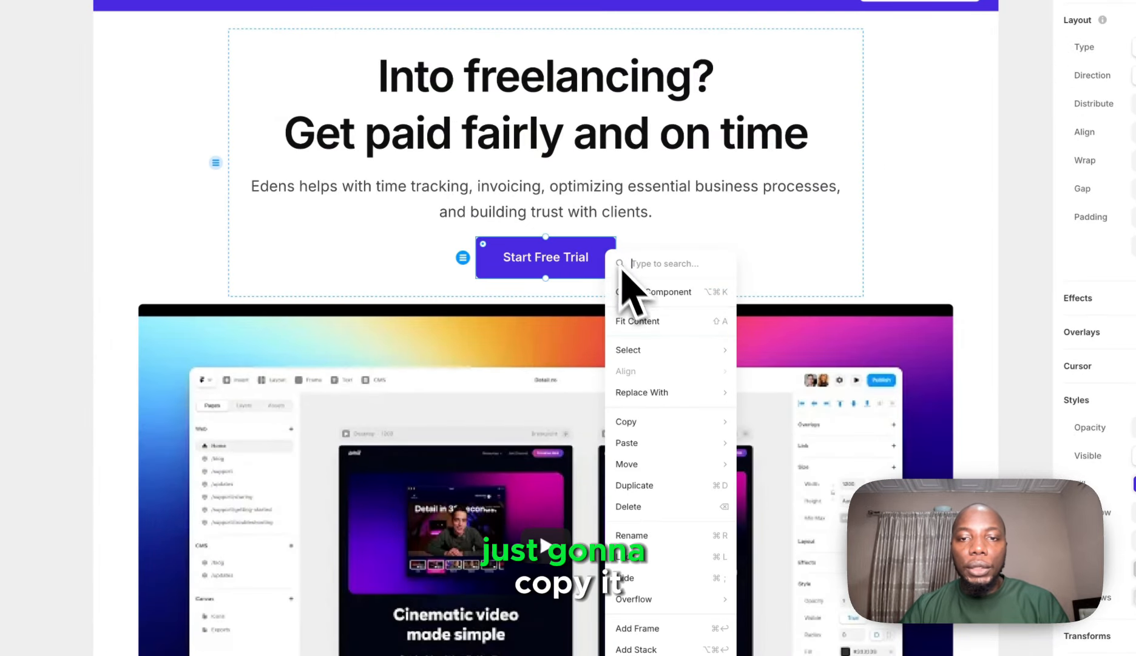
mouse_move(651, 421)
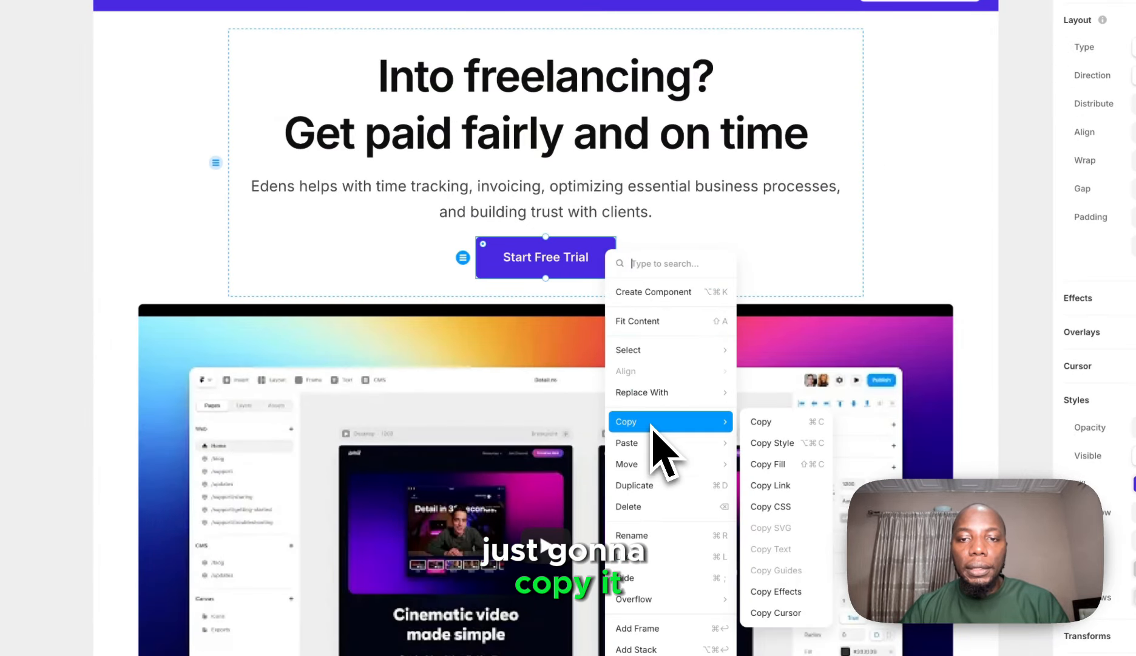
click(786, 423)
- Paste the copied Start Free Trial button into the purple call-to-action stack, below the testimonial text
scroll(619, 403, up, 5)
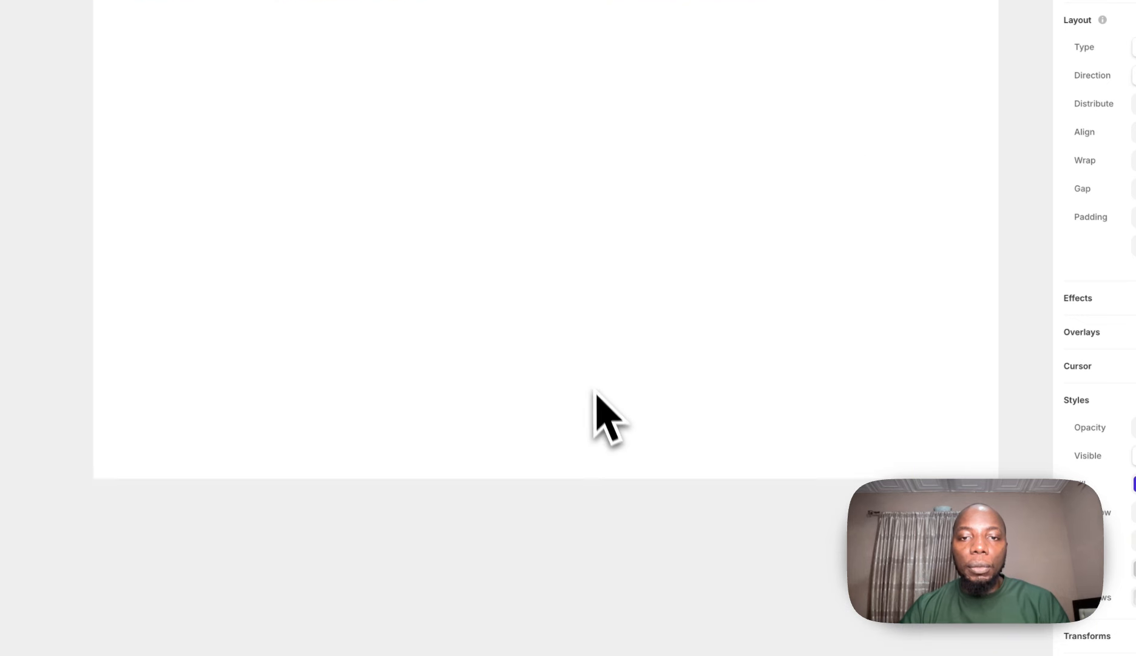
click(546, 200)
right_click(546, 180)
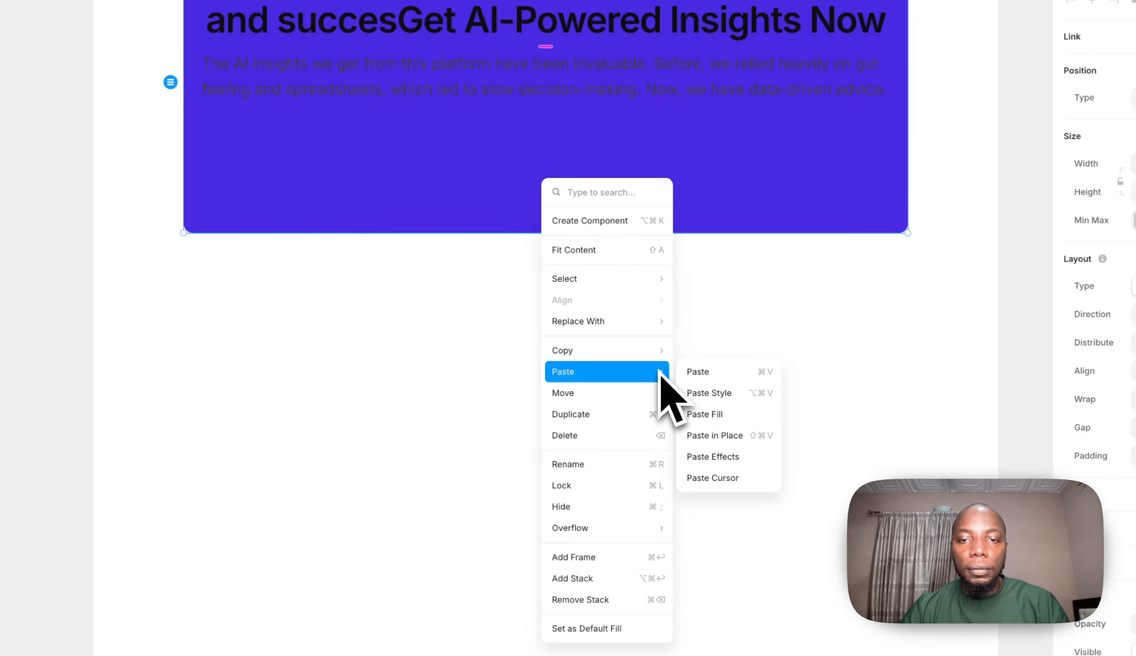
click(692, 373)
scroll(579, 188, up, 3)
scroll(579, 187, up, 3)
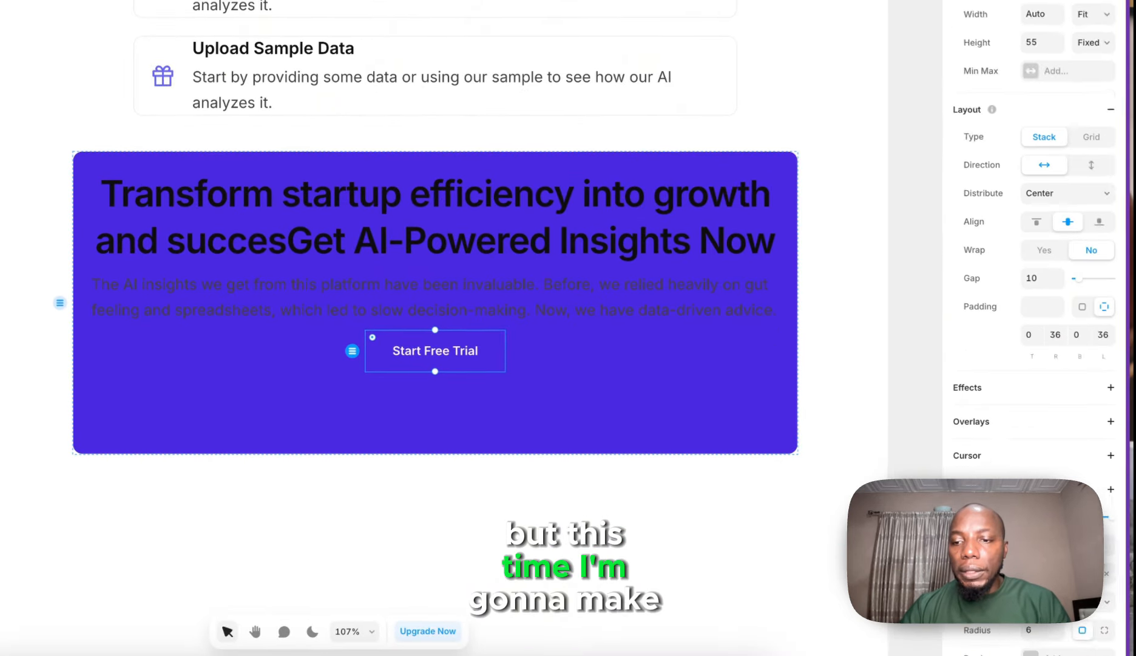
- Set the fill of the pasted call-to-action button to the Primary/25 colour style
scroll(1032, 304, down, 3)
click(1030, 475)
scroll(717, 443, down, 3)
scroll(716, 443, down, 3)
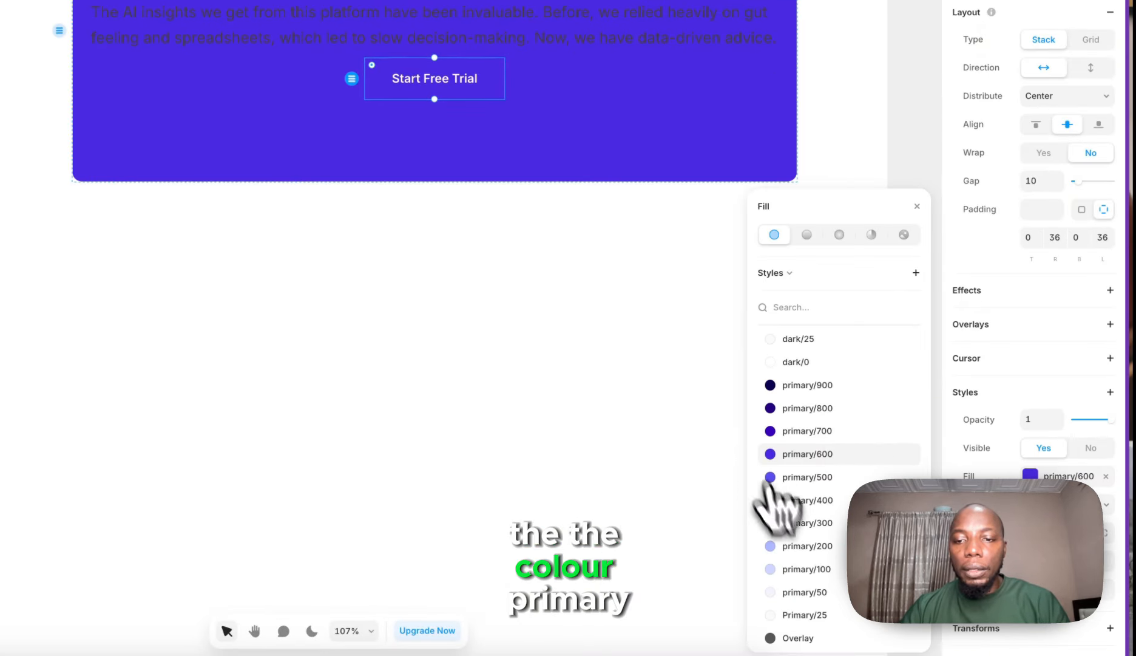
click(817, 610)
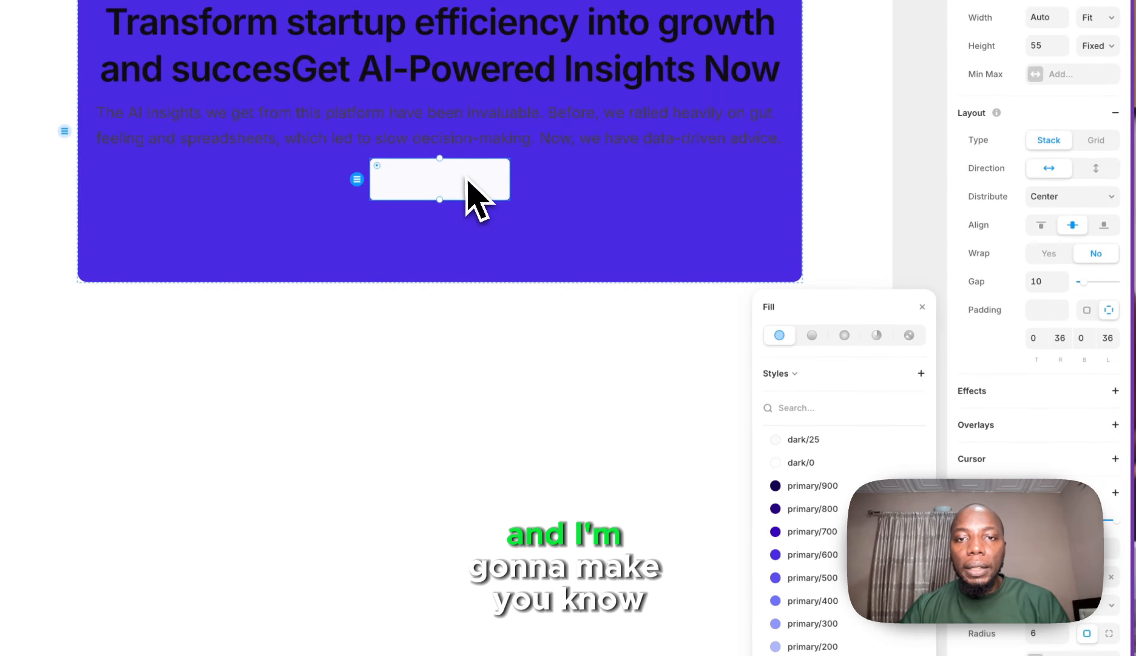
- Change the Start Free Trial label's text colour in the call-to-action button to a dark primary shade
click(456, 185)
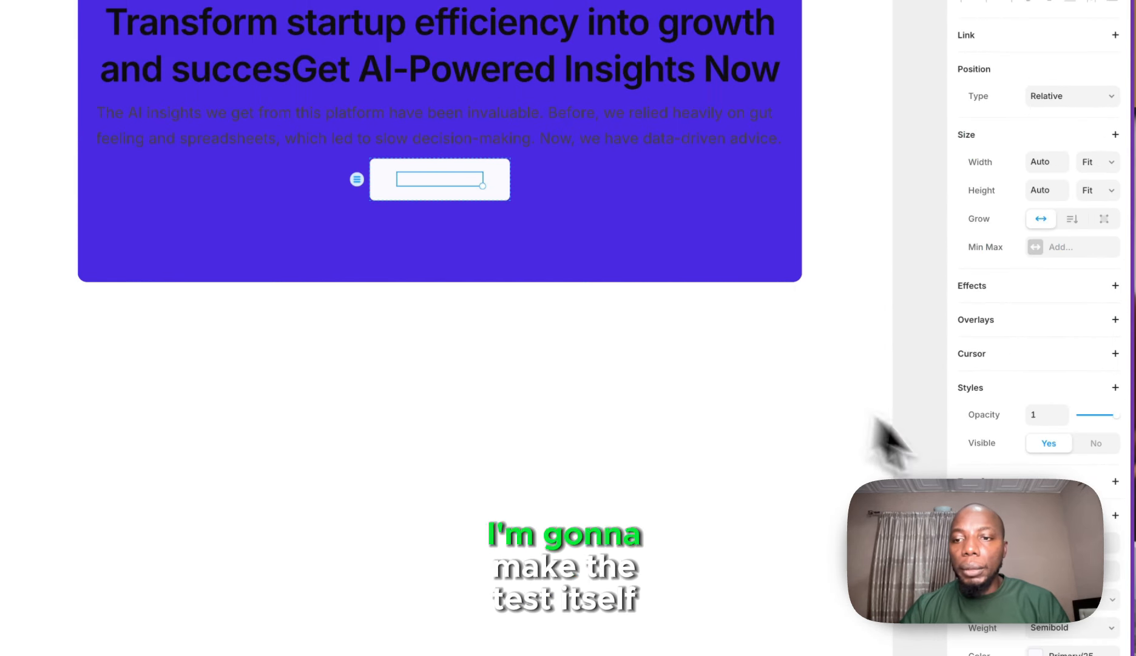
scroll(1084, 610, down, 3)
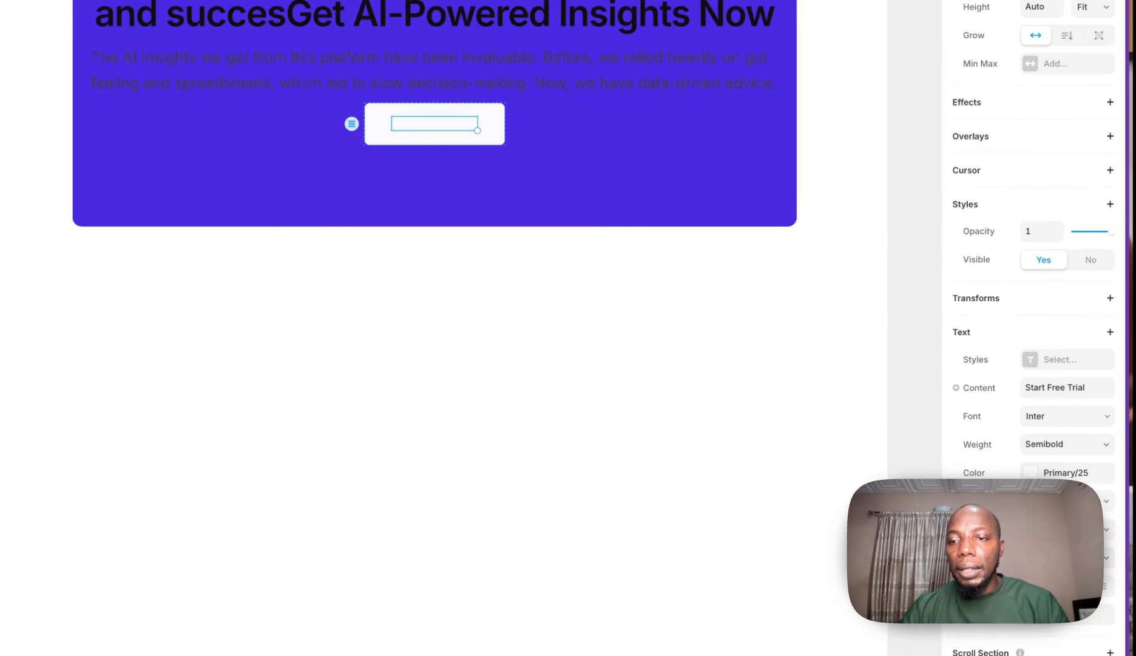
click(1035, 472)
click(800, 376)
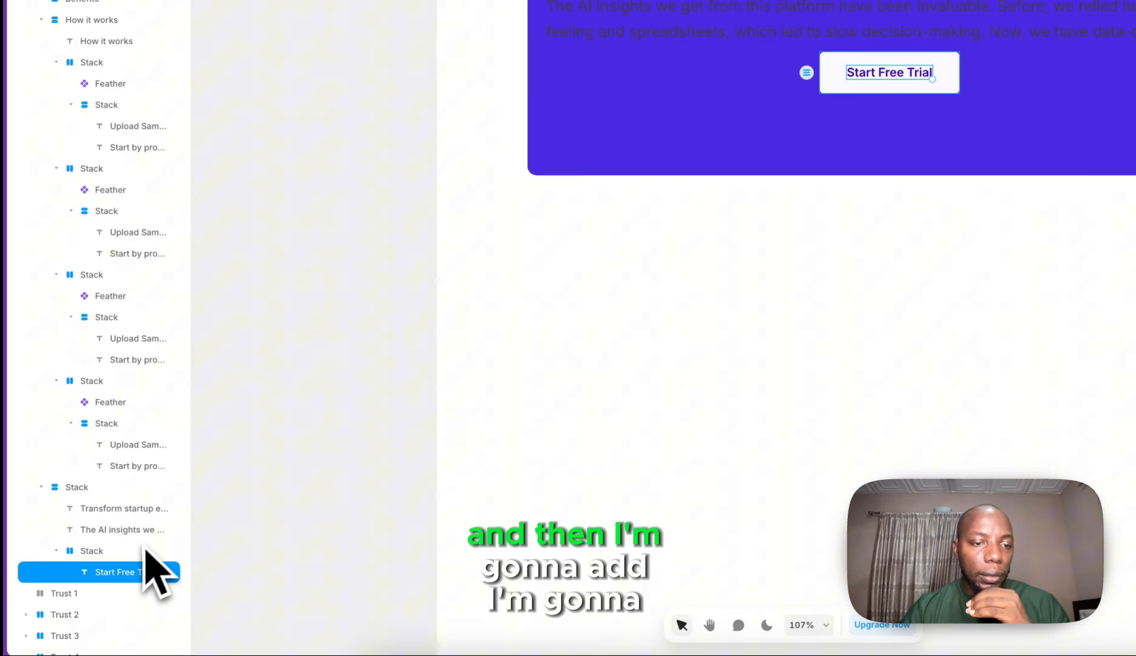
- Insert a Feather icon after the label inside the call-to-action button and set its size to 28 by 28
click(146, 549)
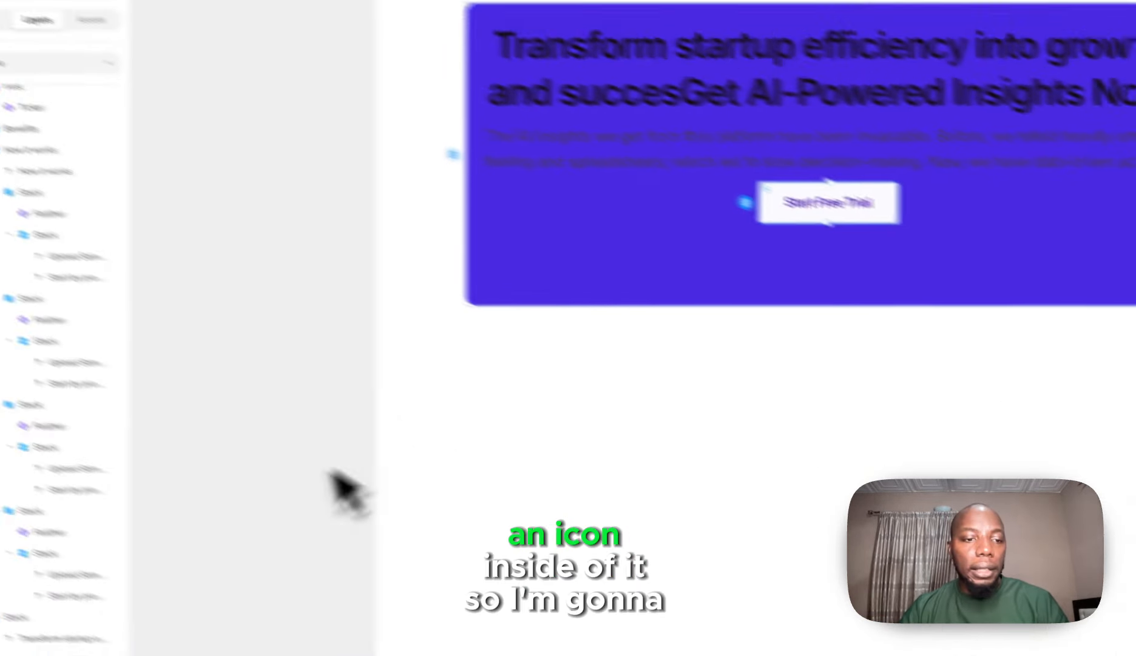
click(90, 3)
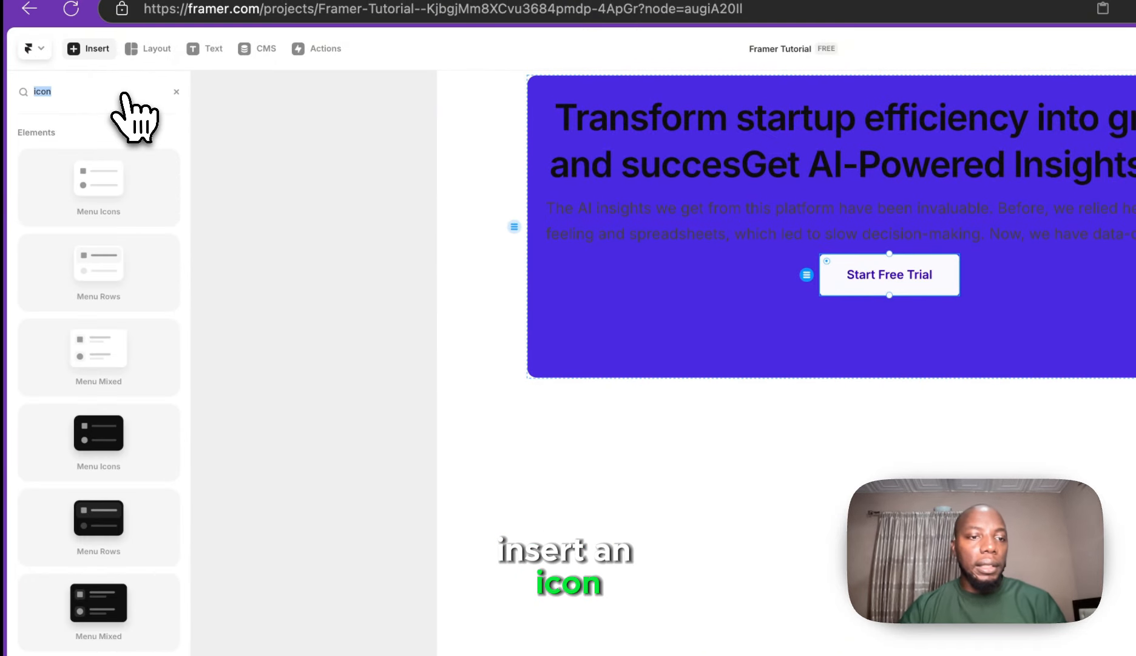
drag(69, 528, 654, 215)
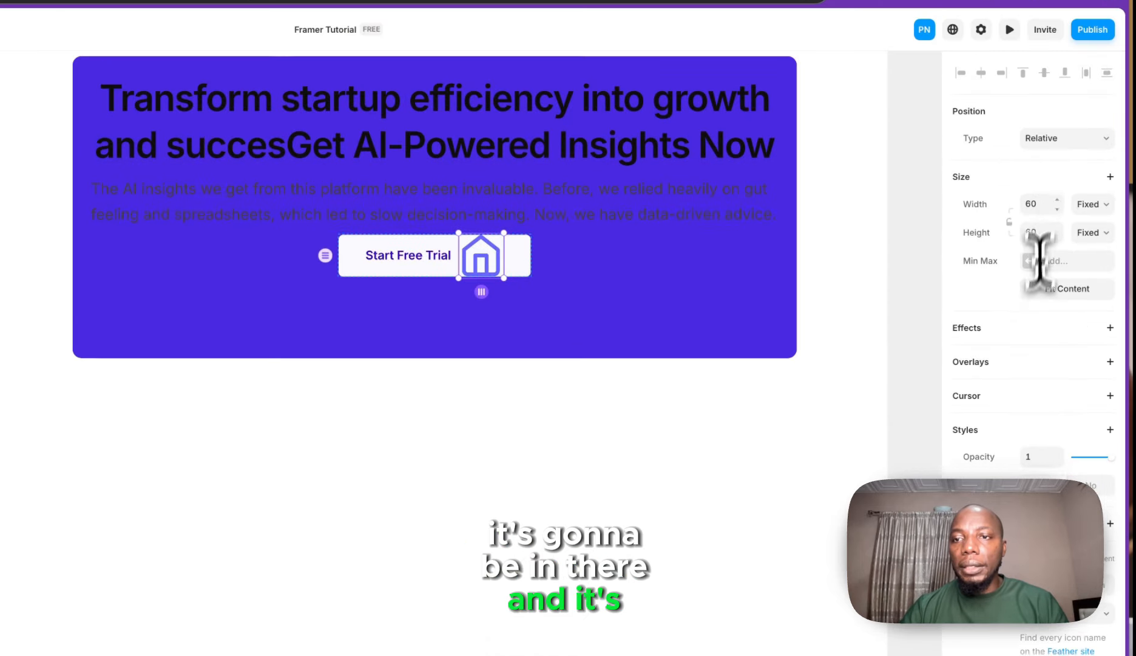
click(1051, 22)
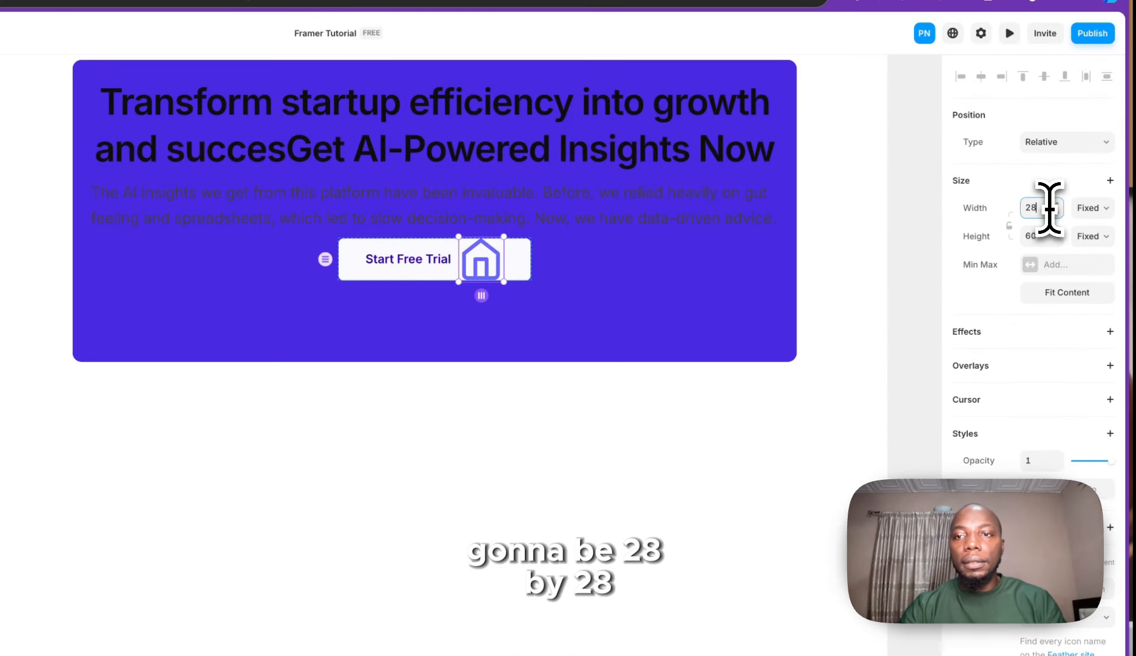
key(Tab)
text(28)
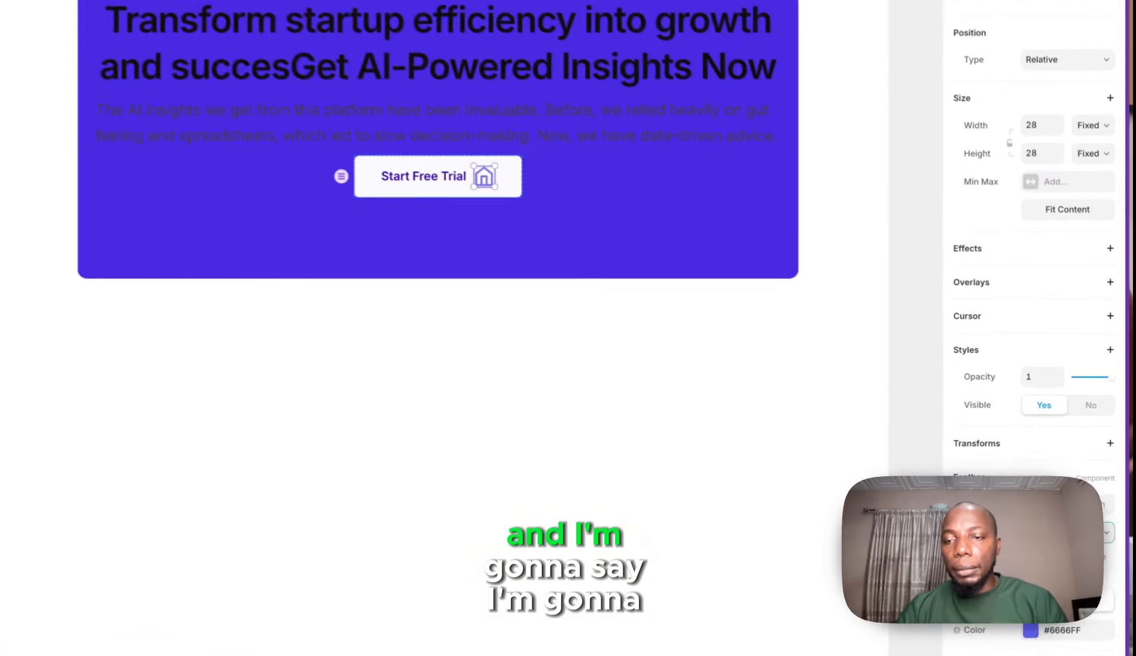
- Try the Bell and Book icons for the Feather icon in the call-to-action button
click(1071, 491)
scroll(1026, 200, up, 10)
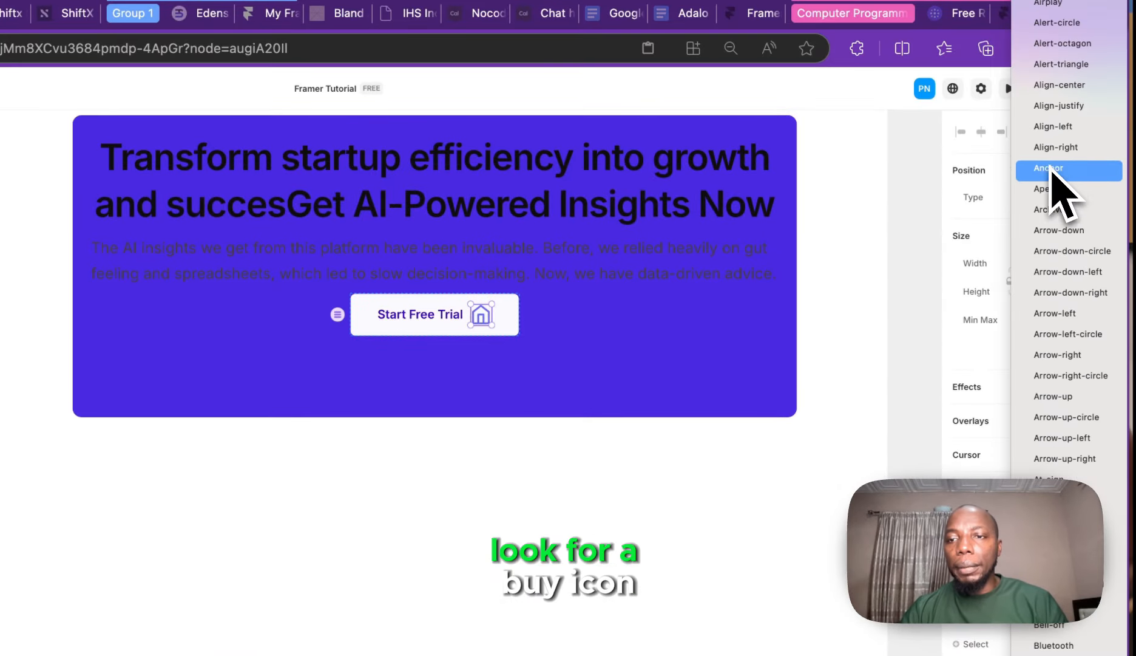
scroll(1059, 200, down, 5)
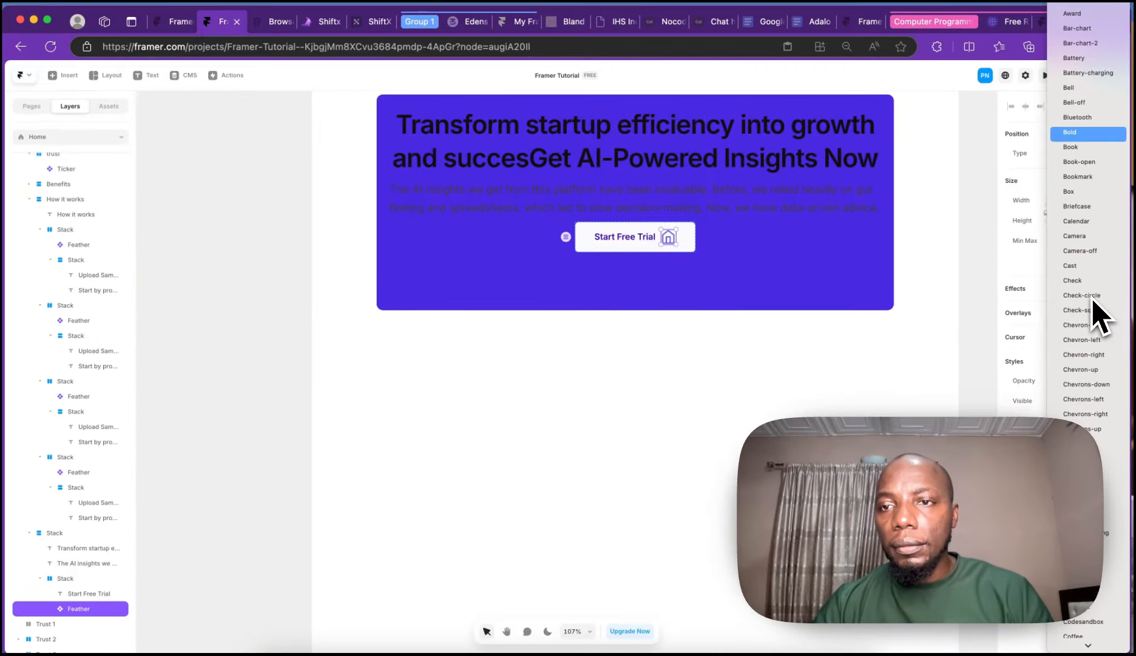
scroll(1093, 299, up, 3)
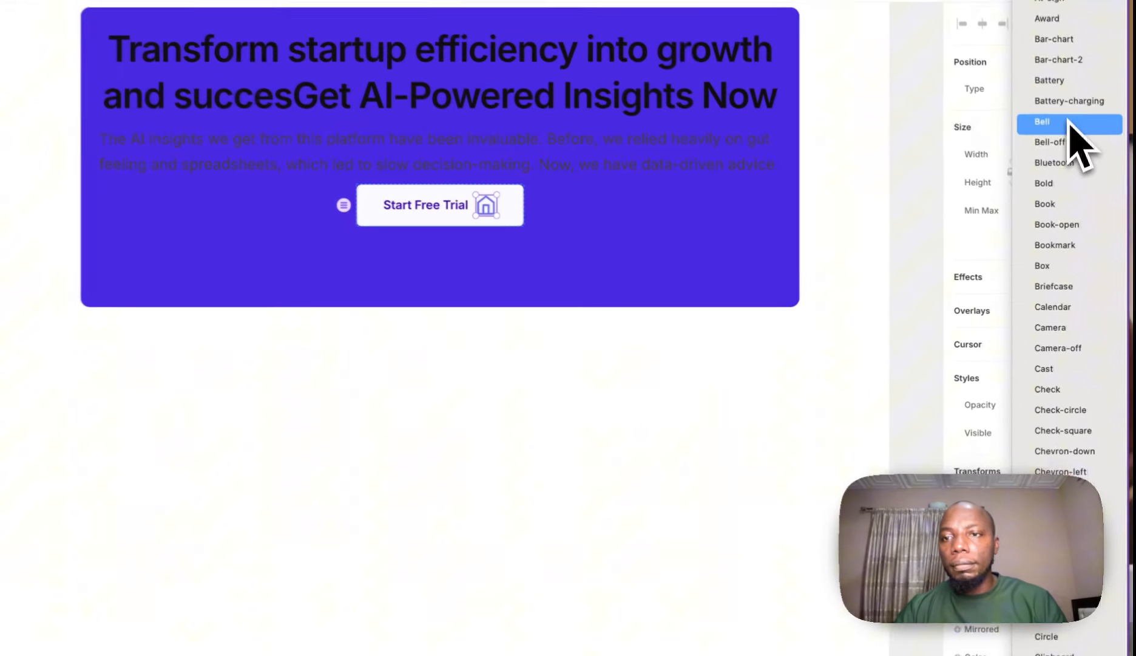
click(1086, 189)
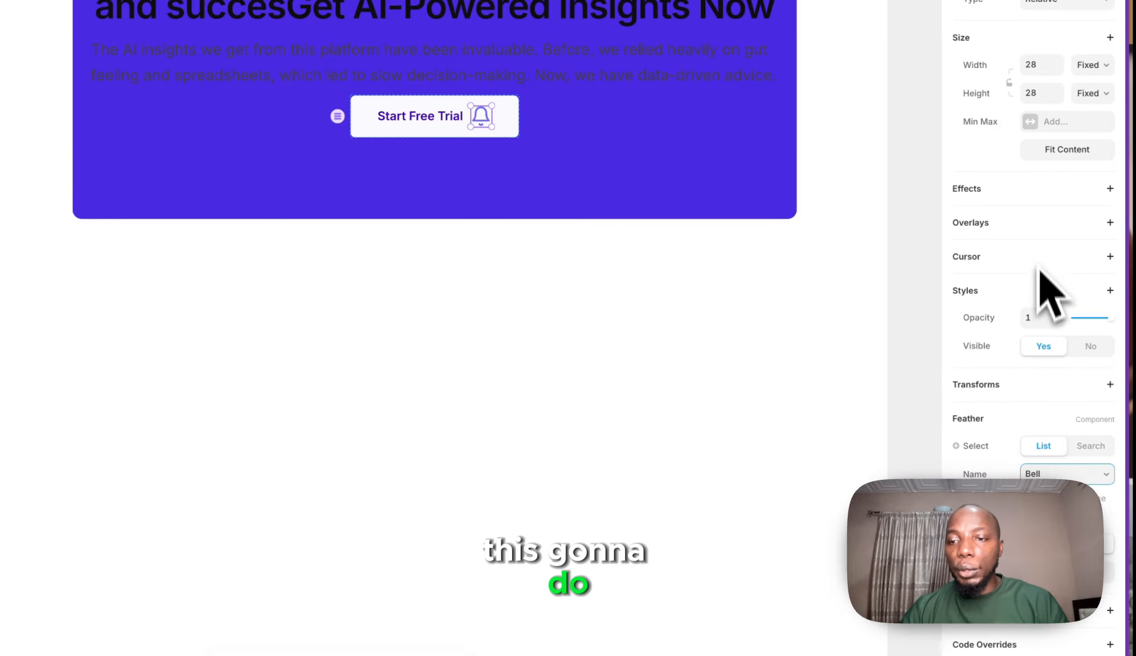
click(1067, 473)
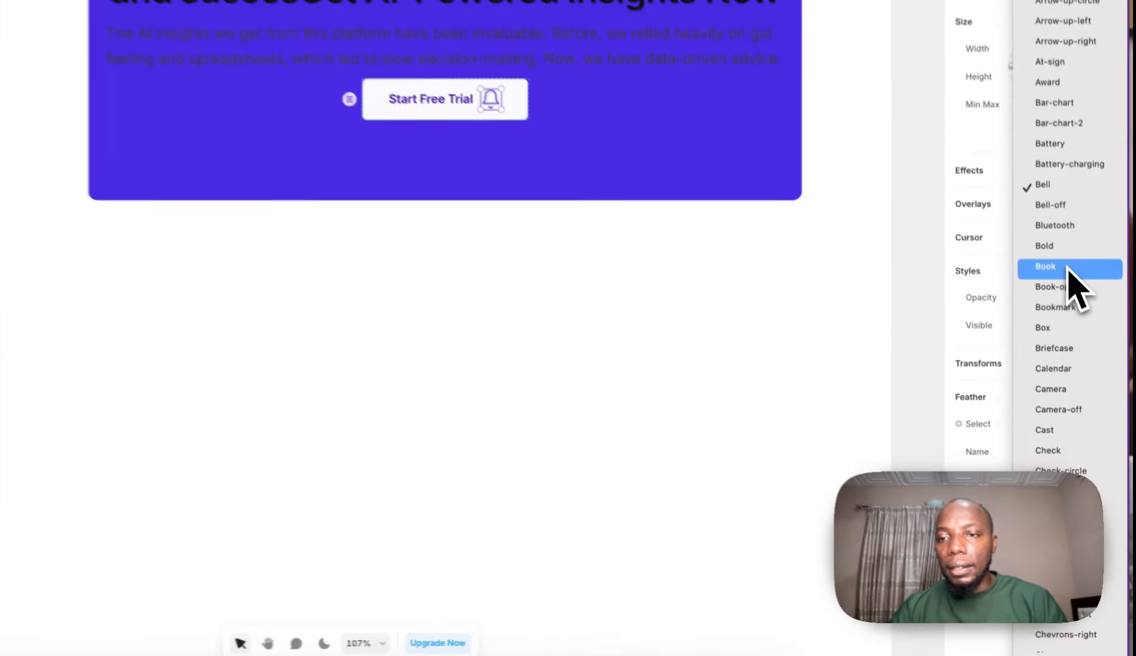
click(1086, 360)
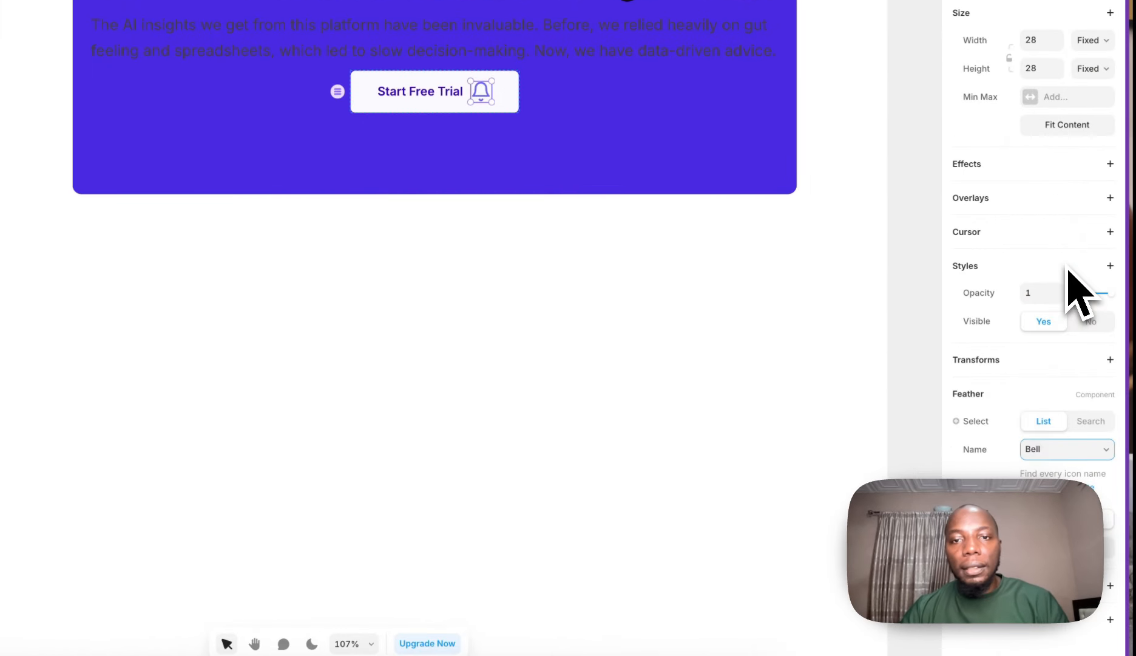
- Change the Feather icon in the call-to-action button to Credit-card
click(1057, 453)
scroll(1053, 407, down, 10)
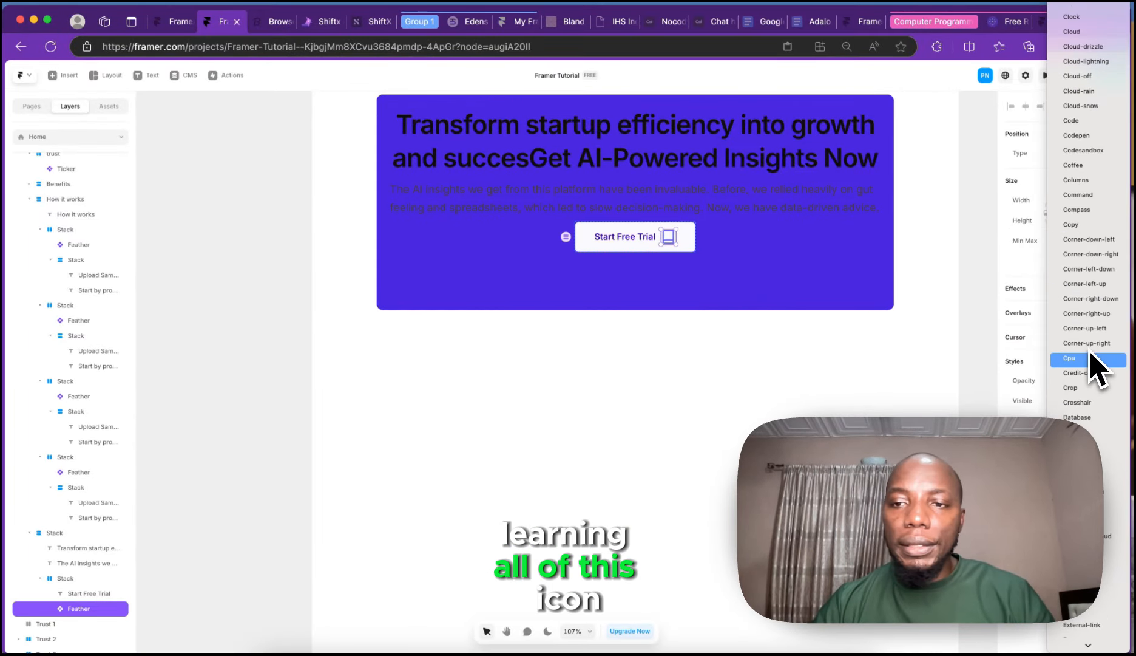
scroll(1091, 353, down, 1)
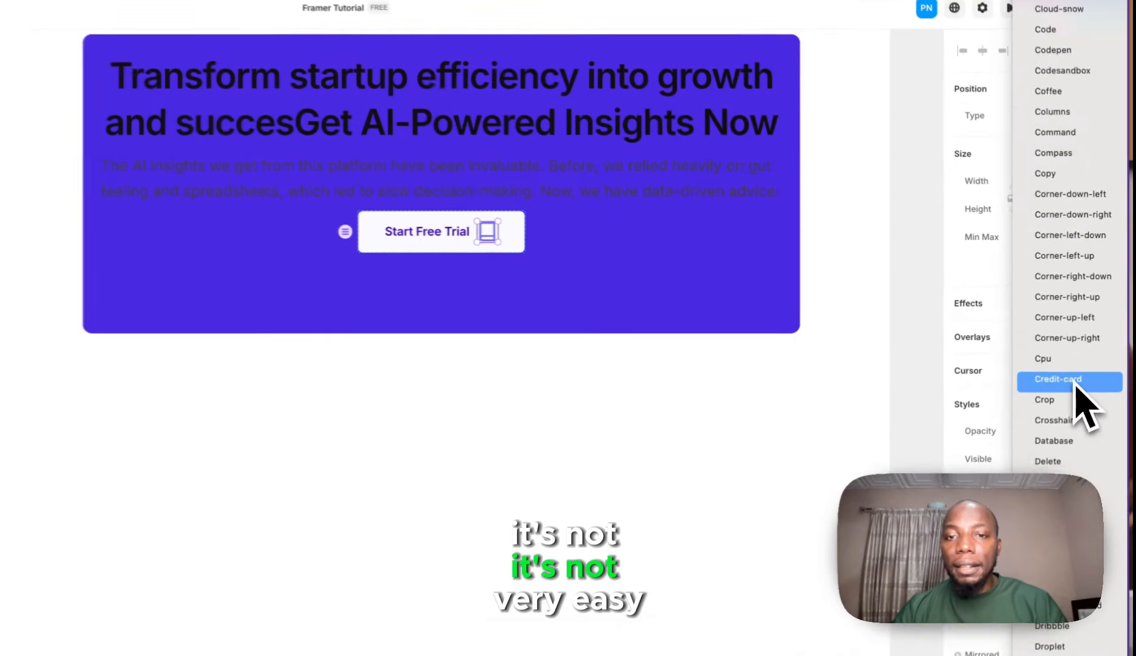
click(1087, 343)
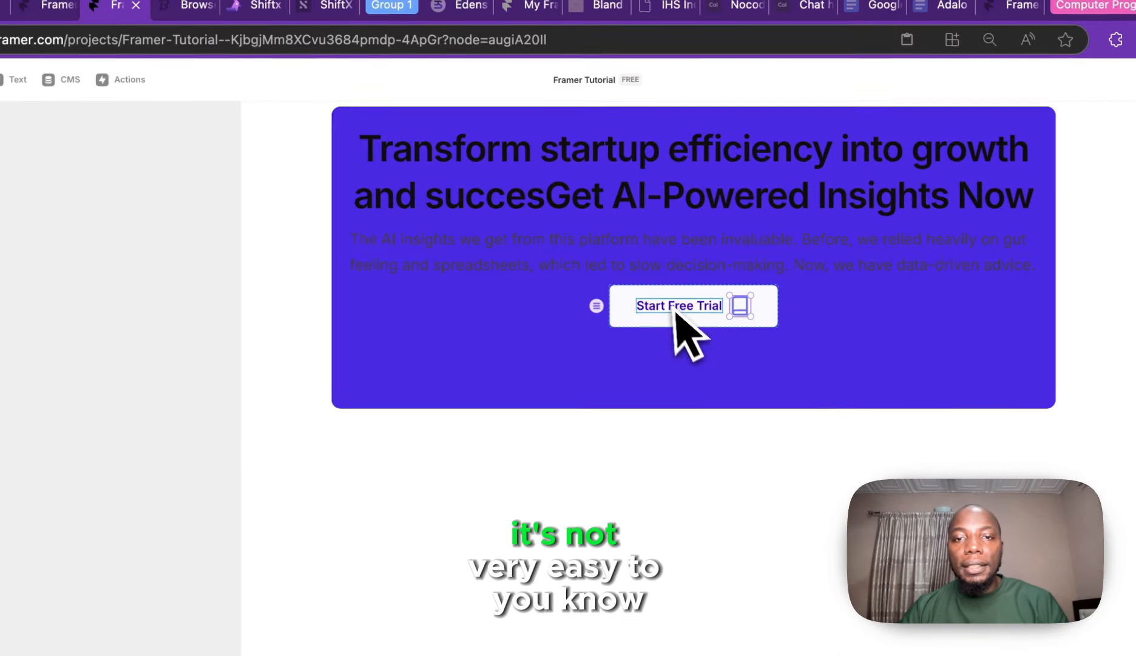
click(676, 310)
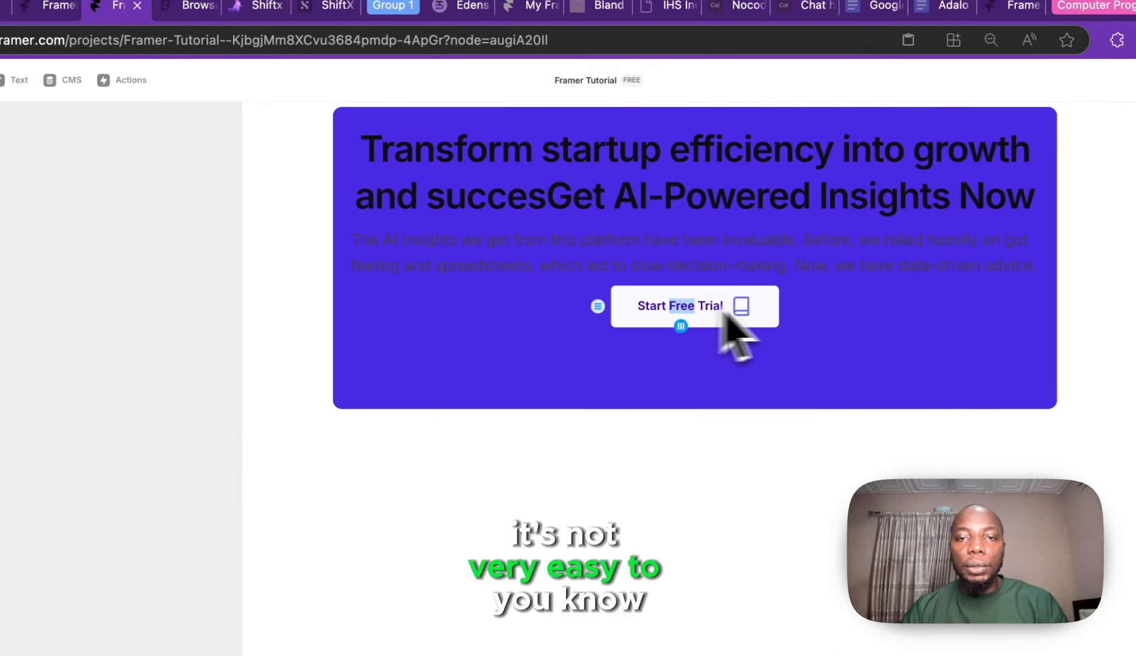
click(766, 304)
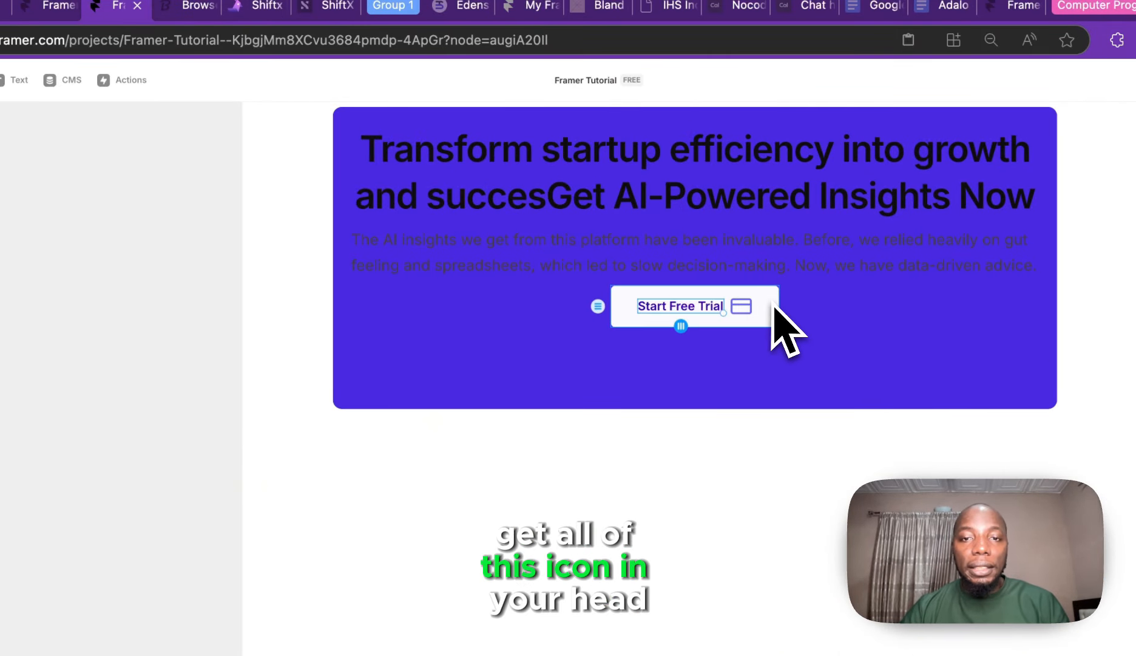
click(767, 306)
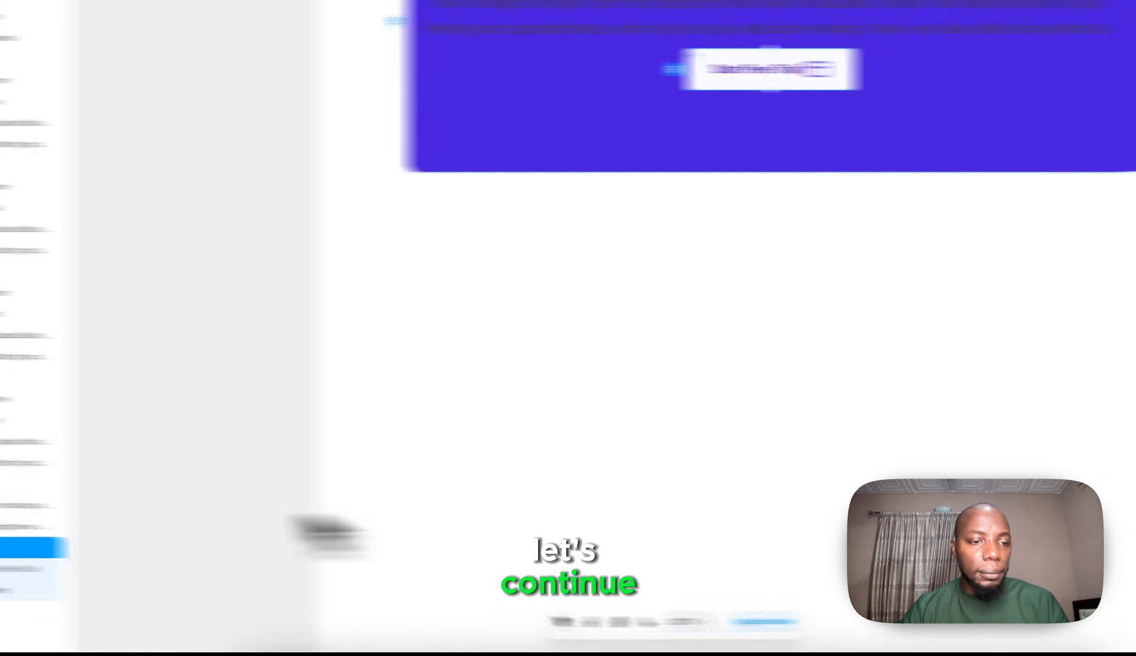
- Rename the stack layer containing the Start Free Trial label and its icon as CTA
scroll(38, 515, down, 2)
click(106, 505)
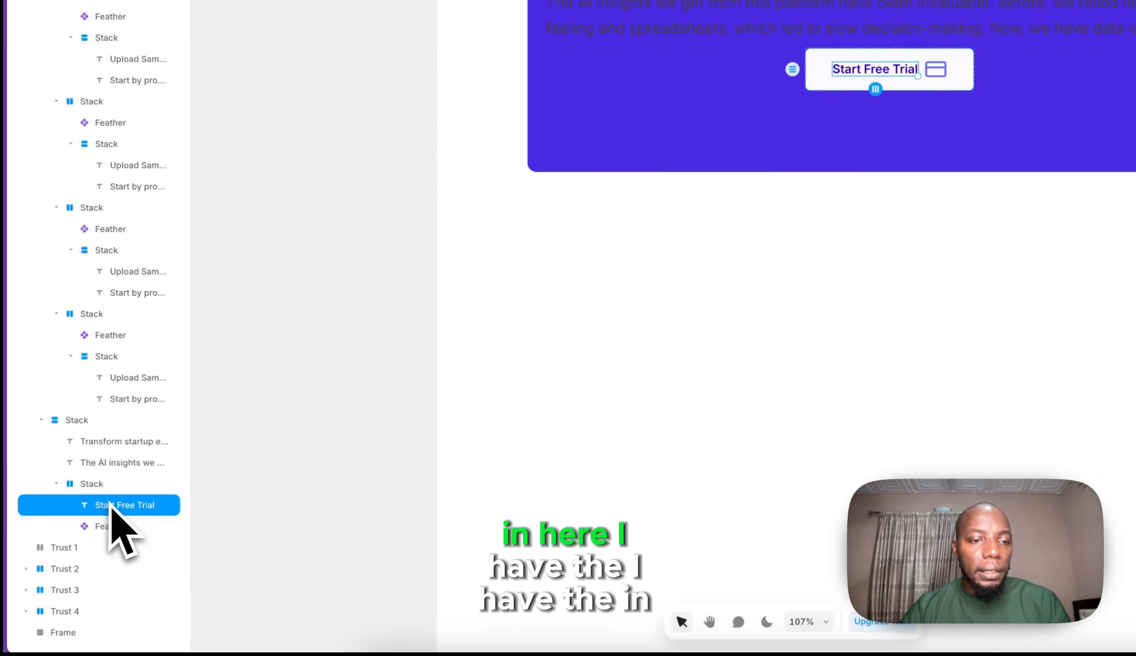
click(117, 525)
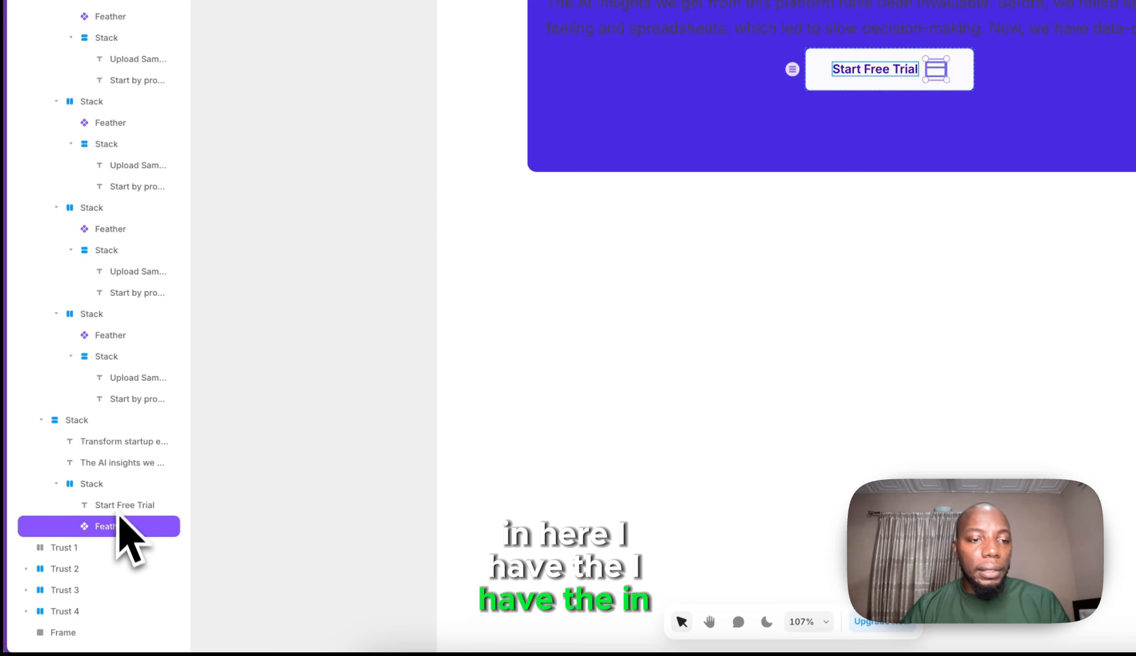
key(Escape)
click(57, 483)
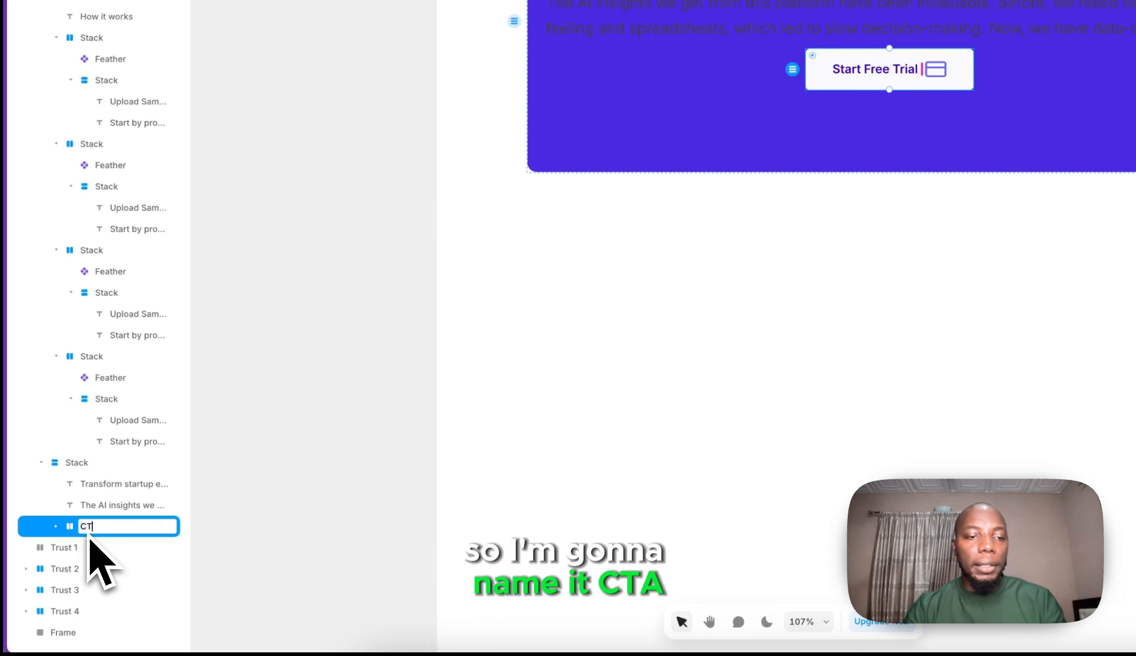
- Wrap the "Transform startup efficiency" heading in a new stack and move the testimonial text layer into it below the heading
click(132, 481)
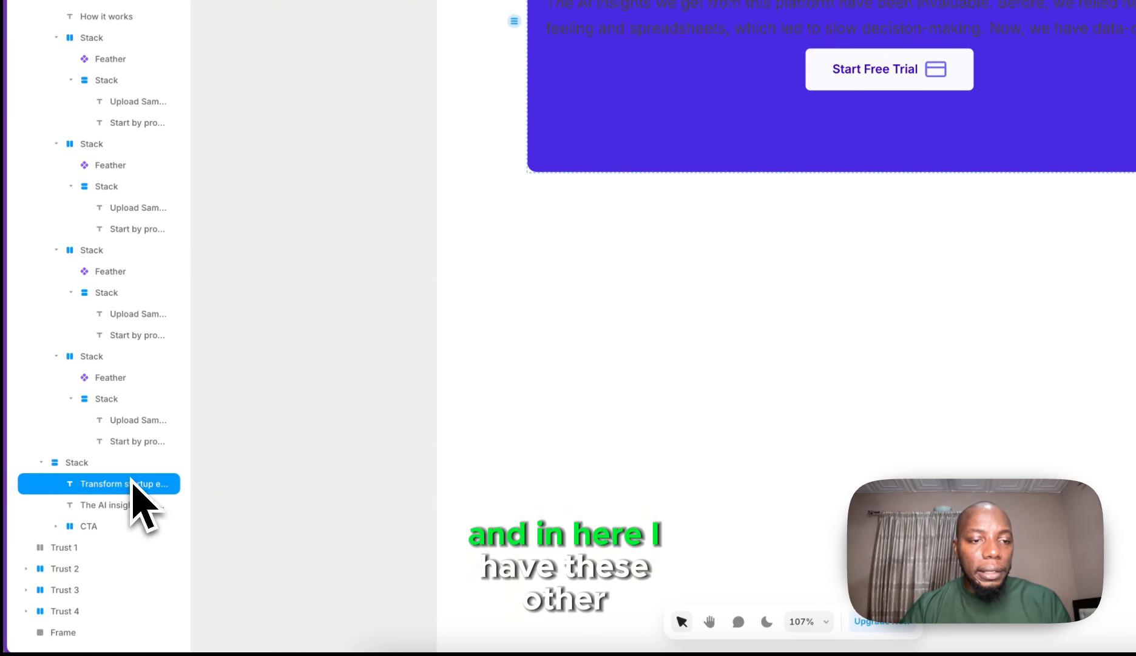
right_click(132, 482)
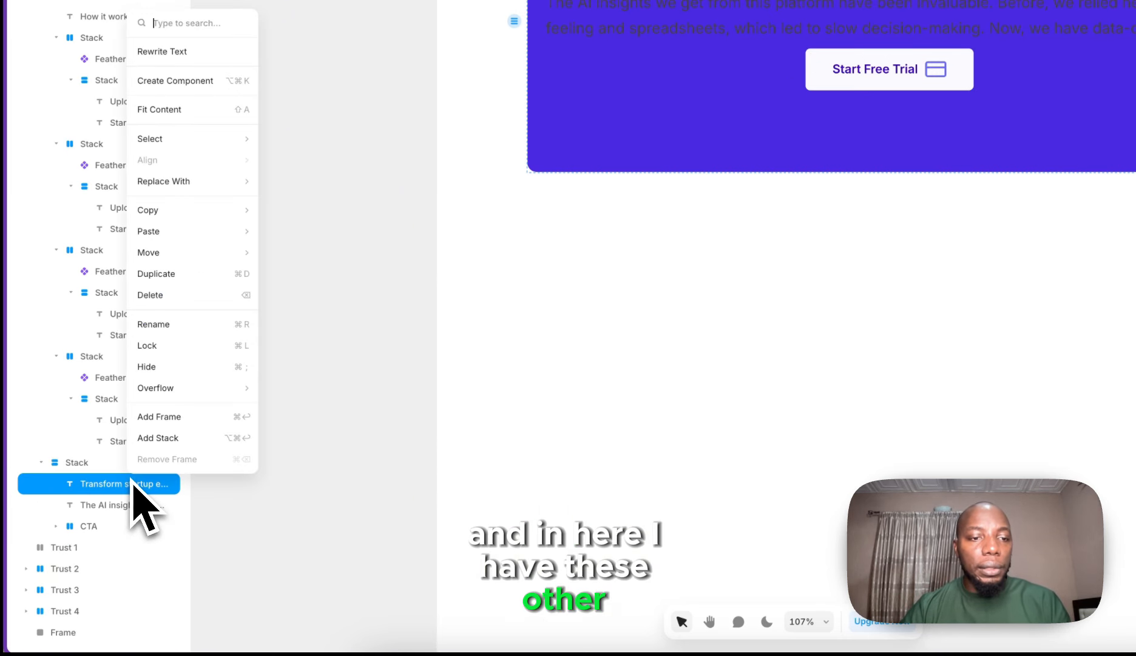
click(192, 436)
drag(138, 527, 133, 503)
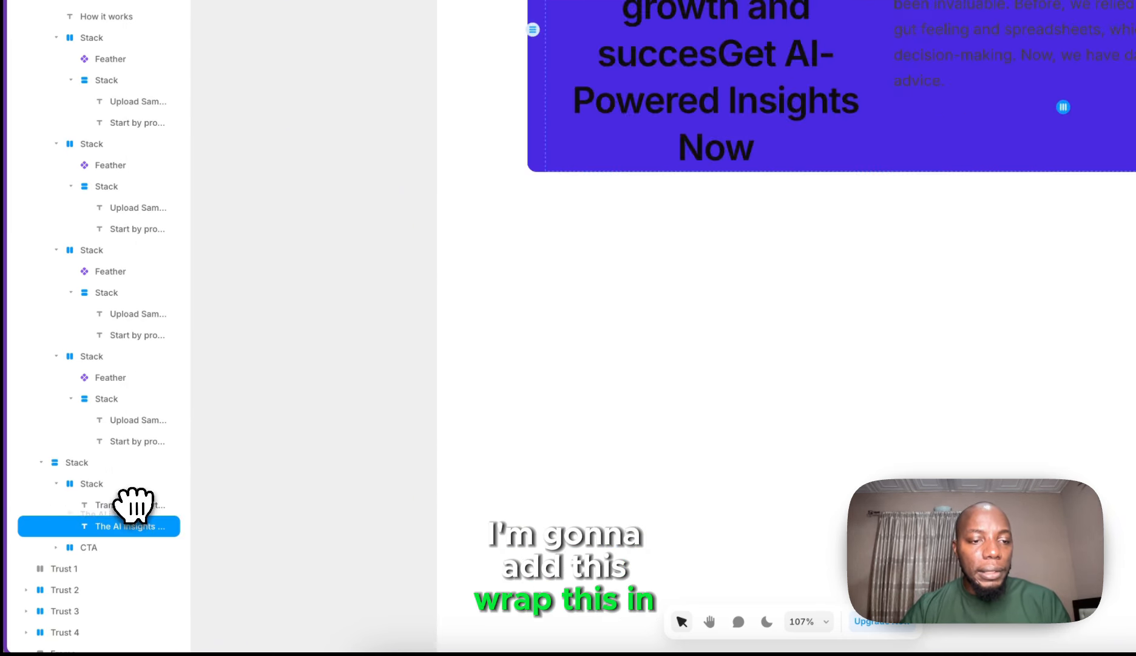
- Set the heading and text stack to a vertical direction and set the call-to-action container's distribution to Center
click(138, 484)
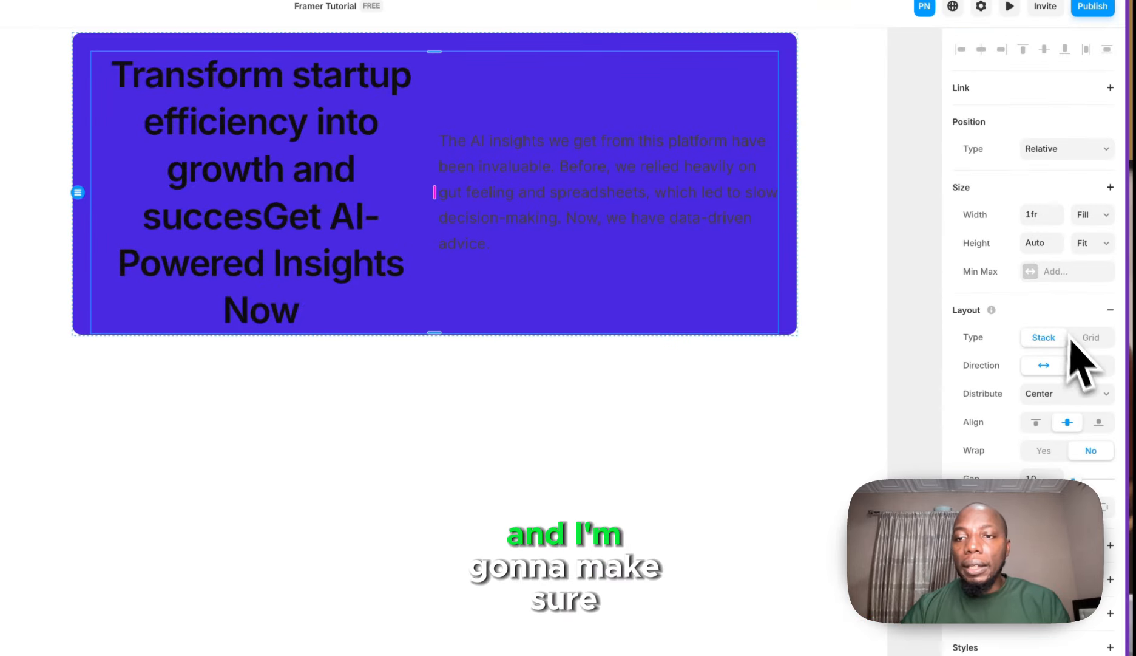
click(1090, 364)
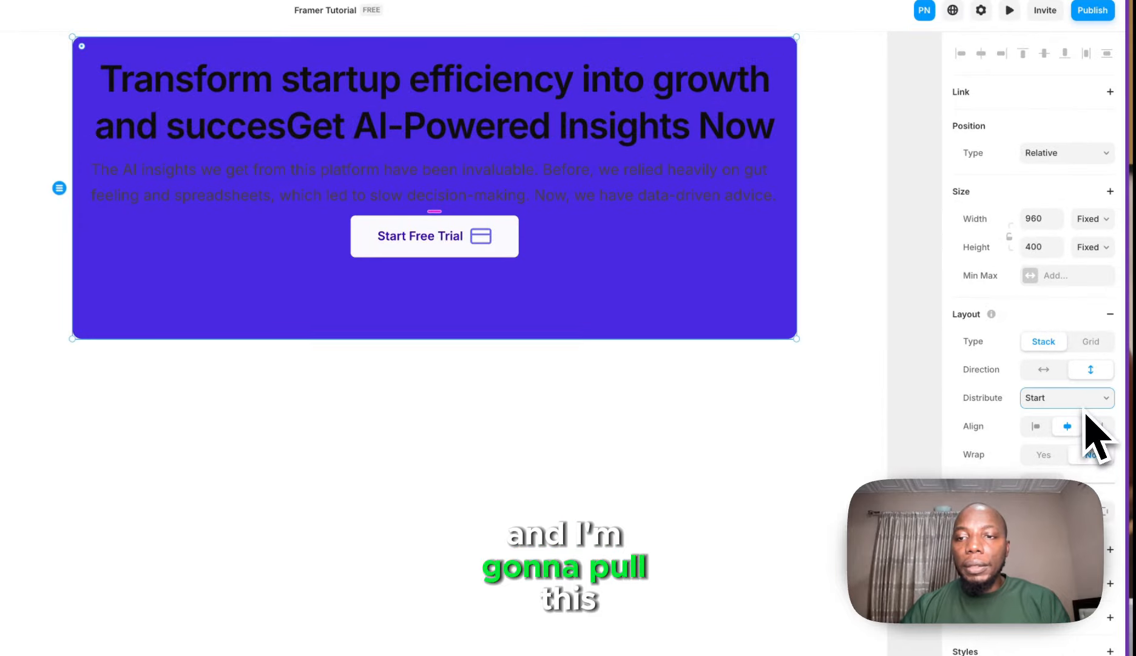
click(1078, 398)
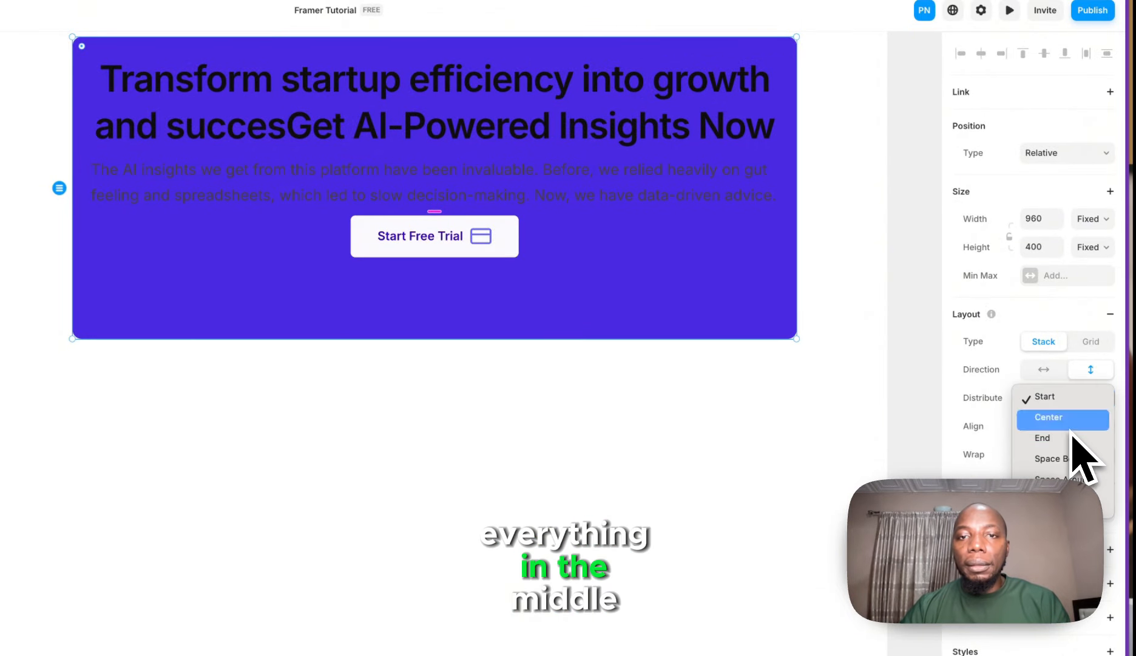
click(1071, 417)
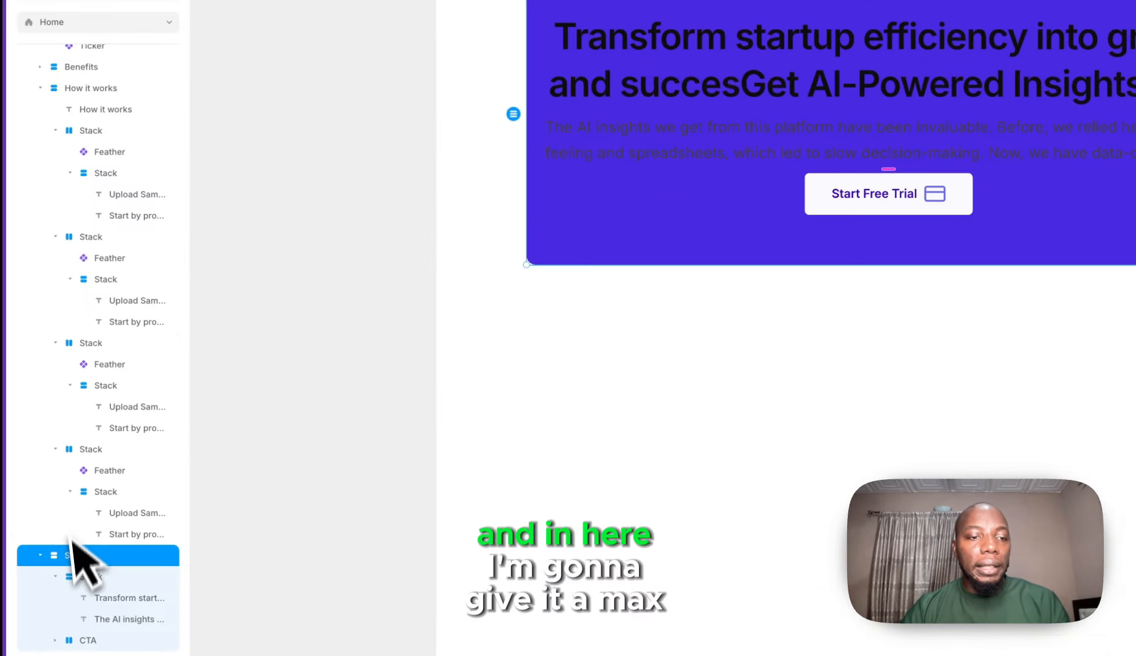
- Add a relative max width of 80% to the stack holding the call-to-action heading and supporting text
click(95, 575)
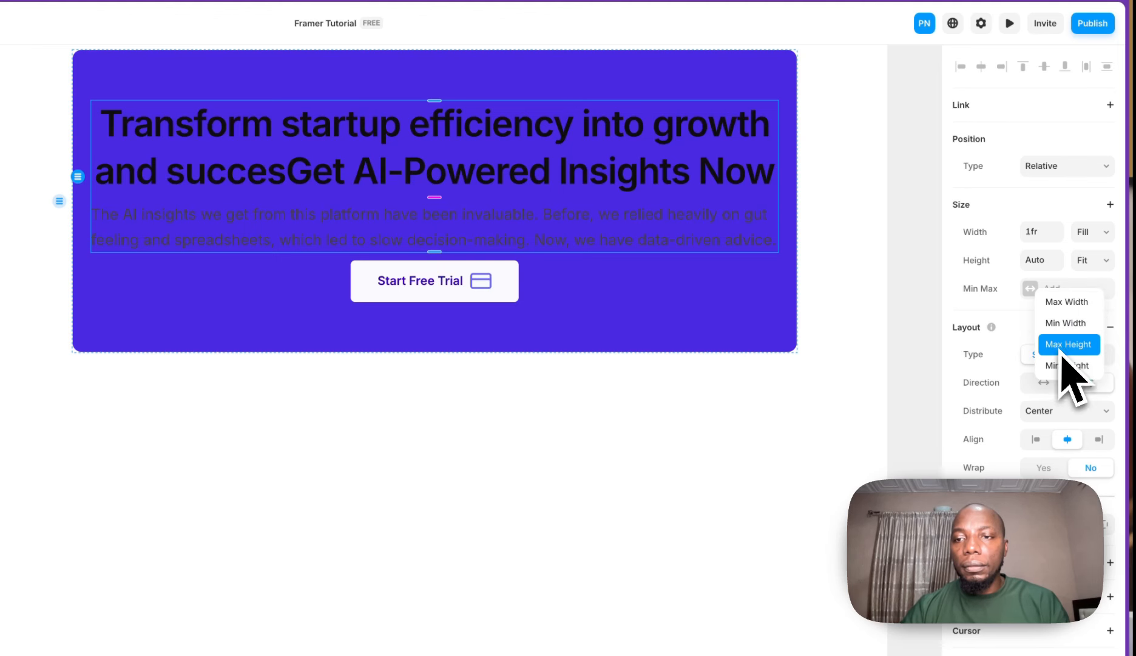
click(1071, 306)
click(1044, 287)
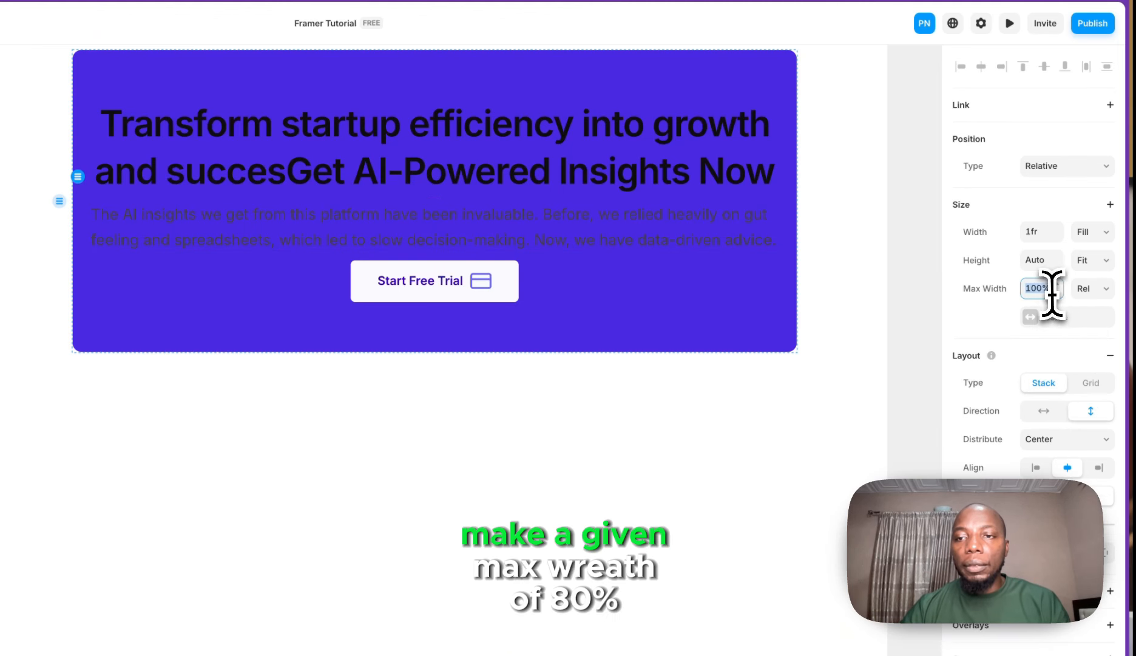
text(80)
key(Return)
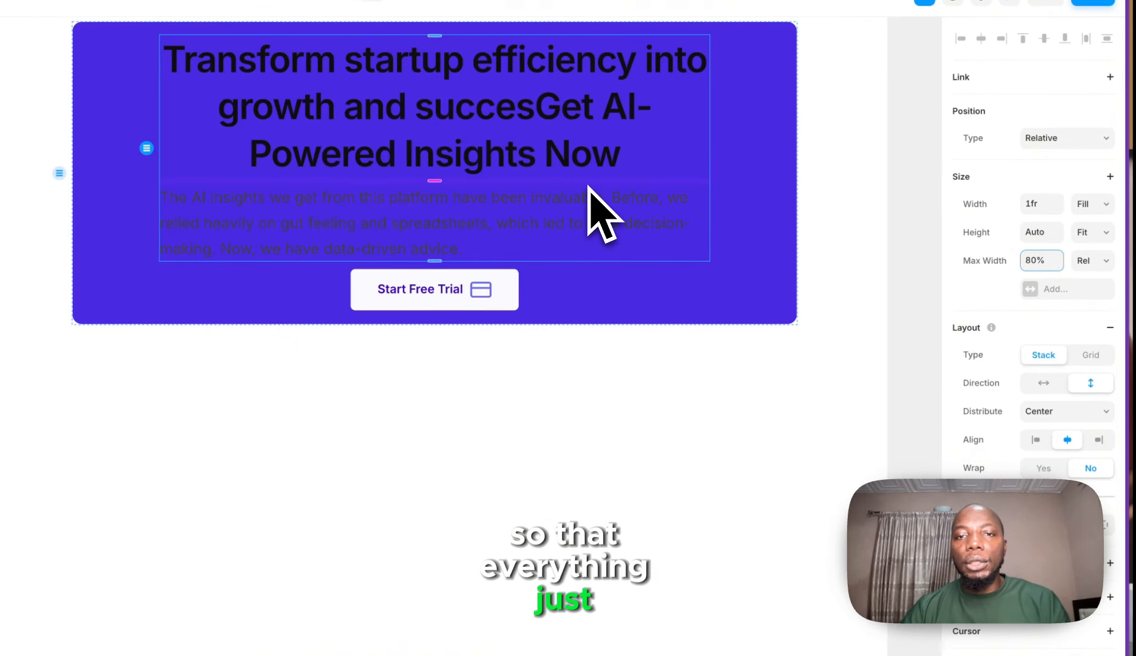
- Centre-align the supporting paragraph and set the max width of the heading and text stack to 90%
click(560, 210)
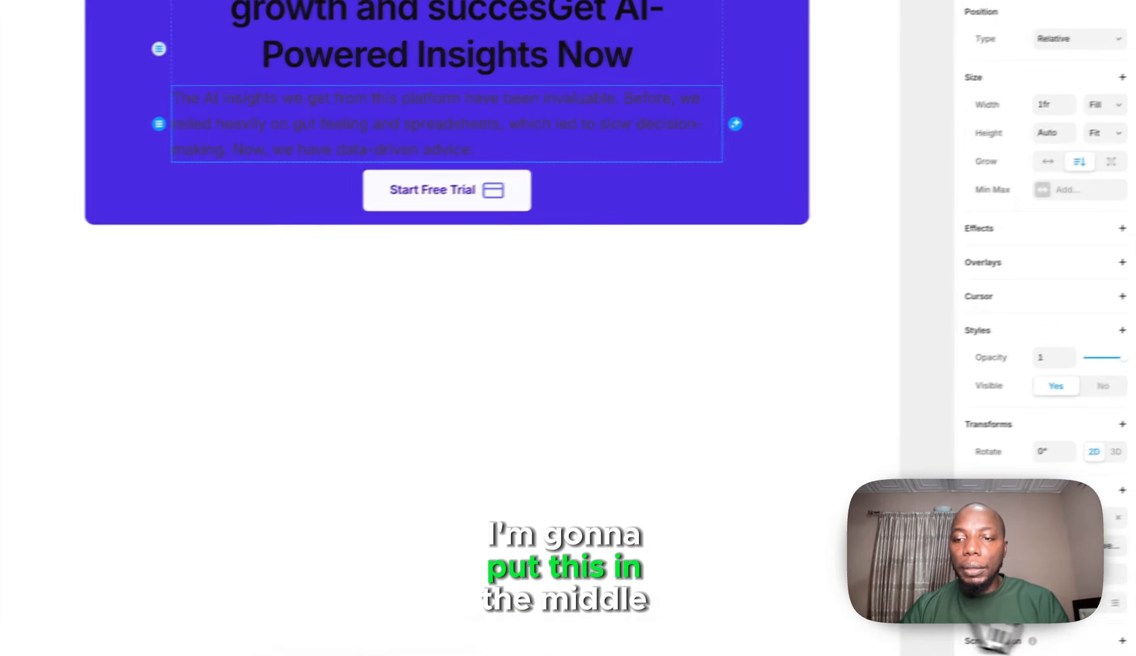
click(550, 17)
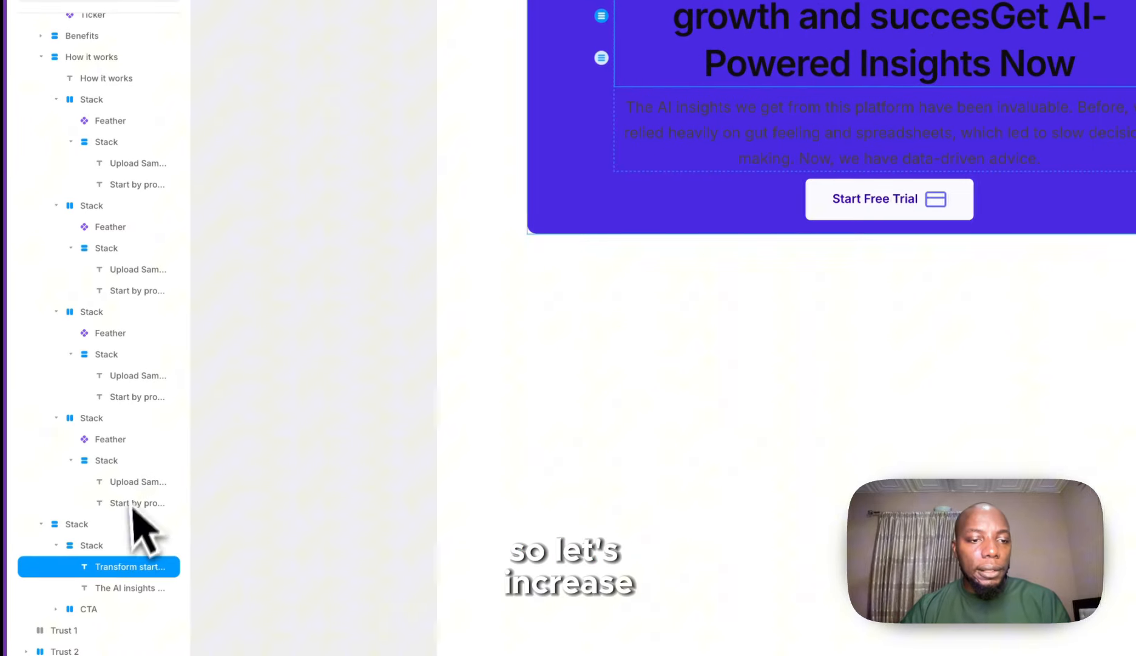
click(127, 541)
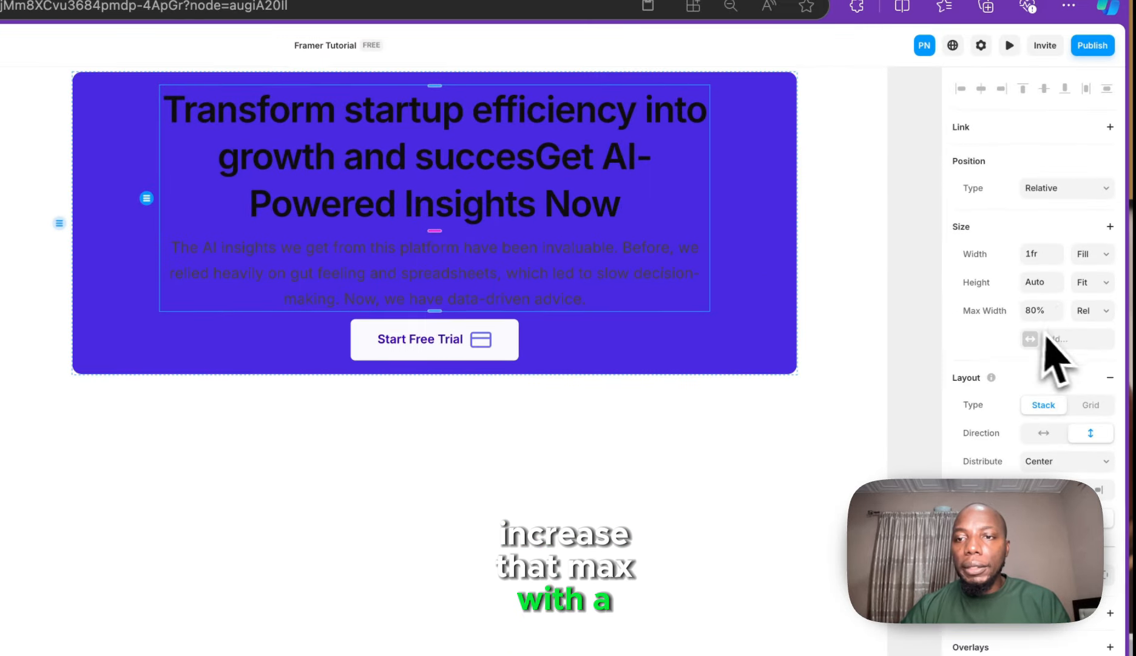
click(1056, 315)
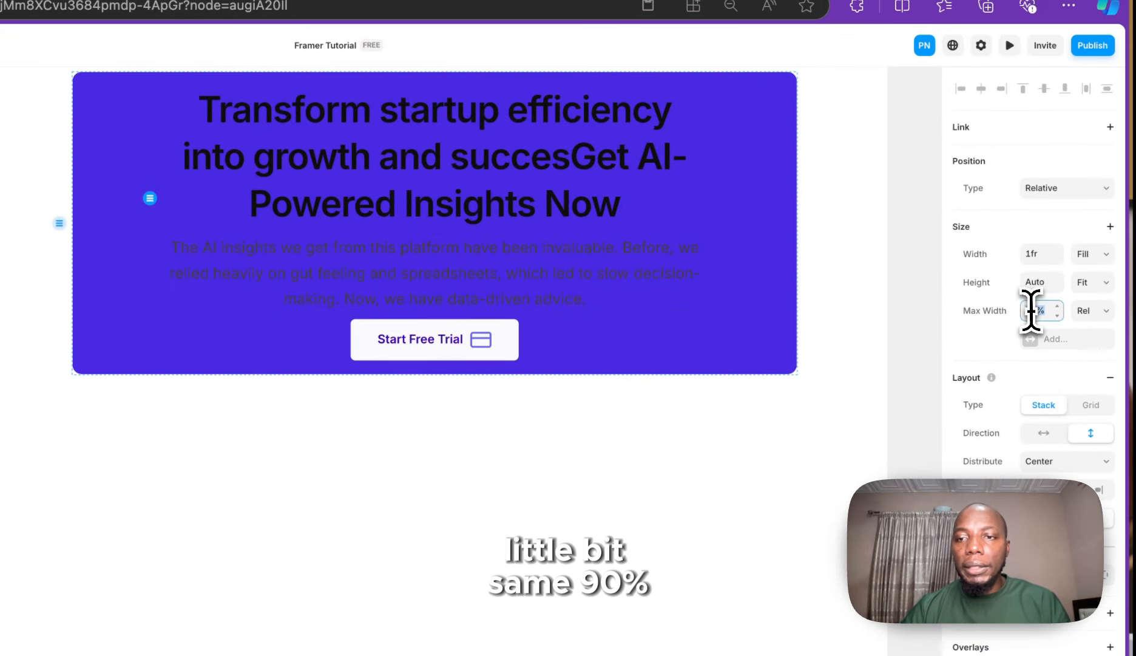
key(Return)
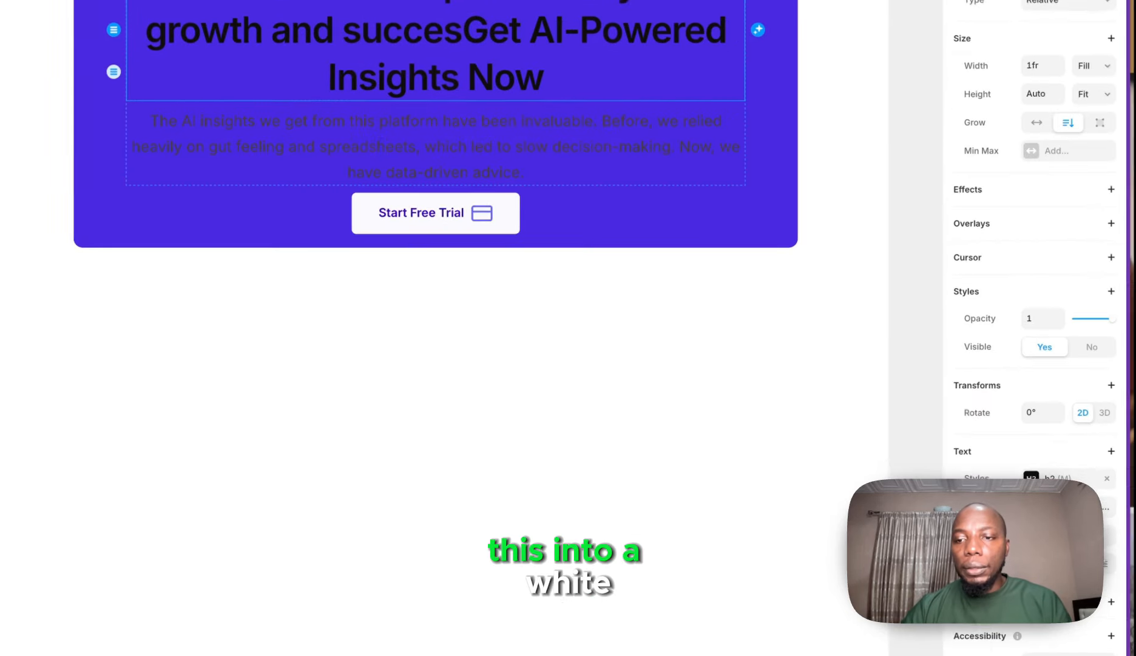
- Apply the dark/0 colour style to the call-to-action heading and its supporting paragraph
click(1032, 532)
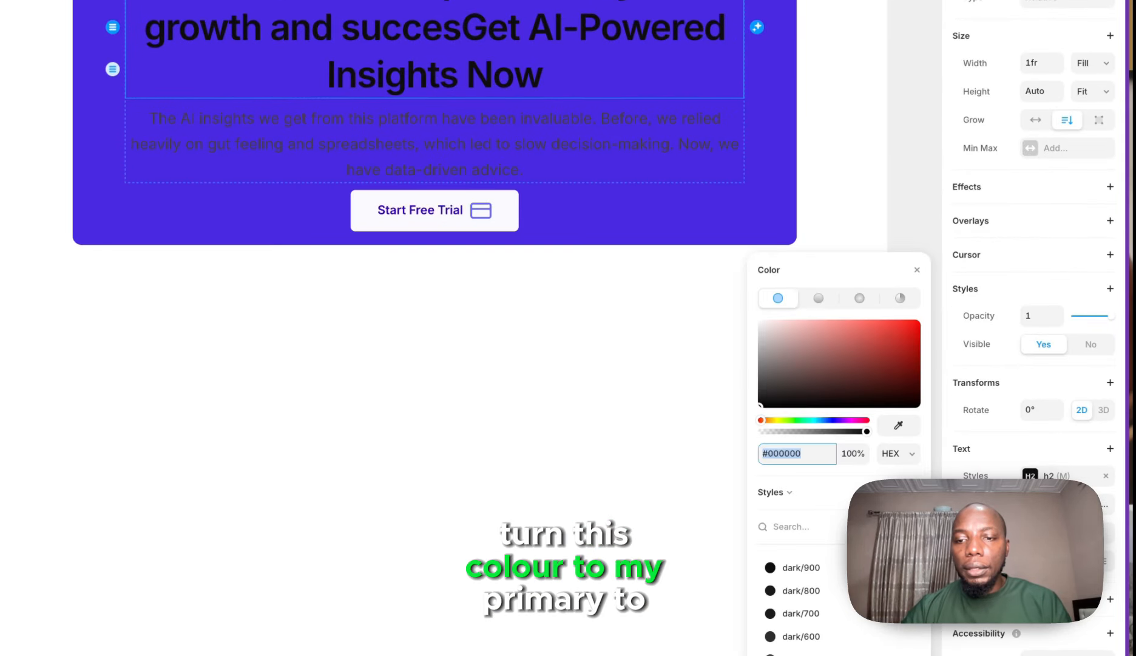
scroll(880, 528, down, 4)
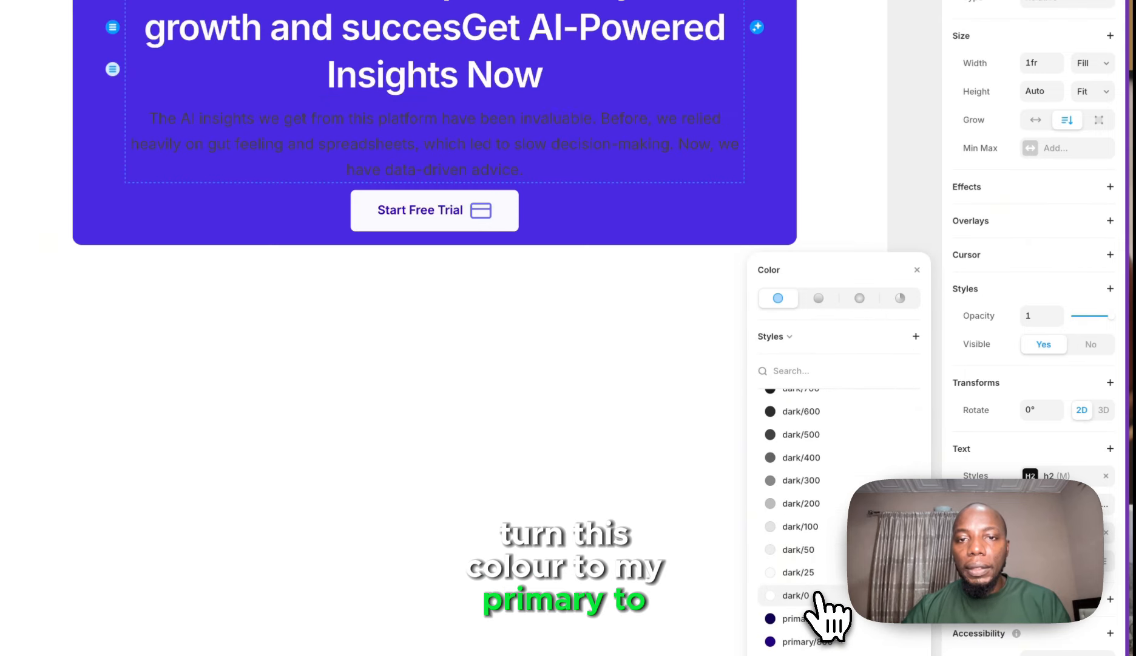
click(562, 141)
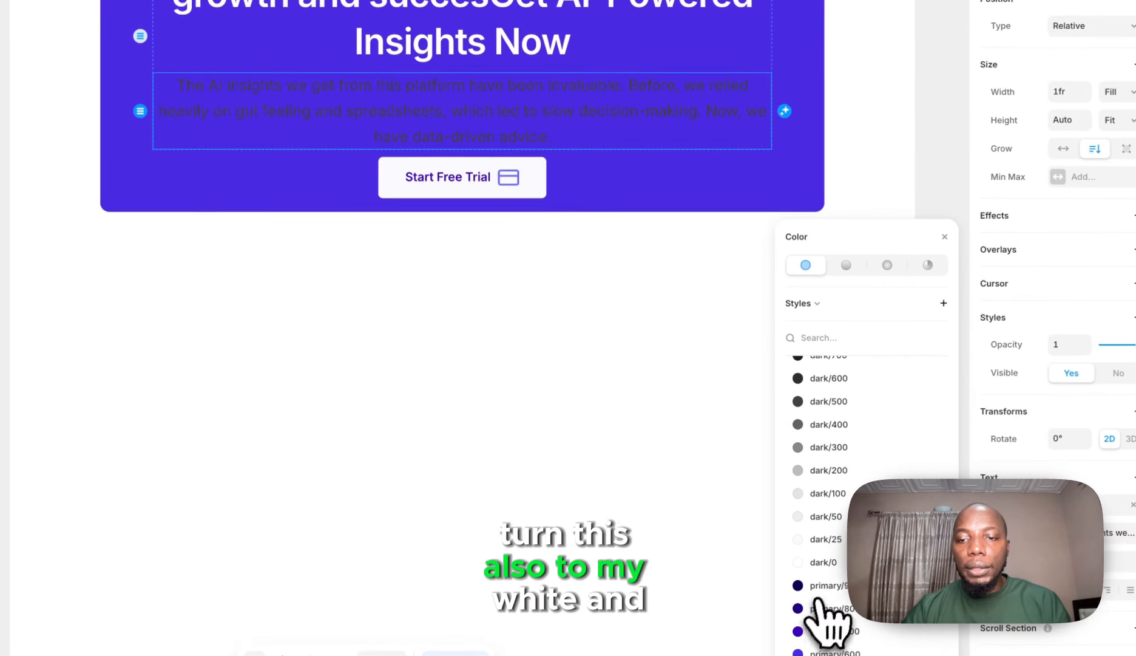
click(824, 564)
click(613, 238)
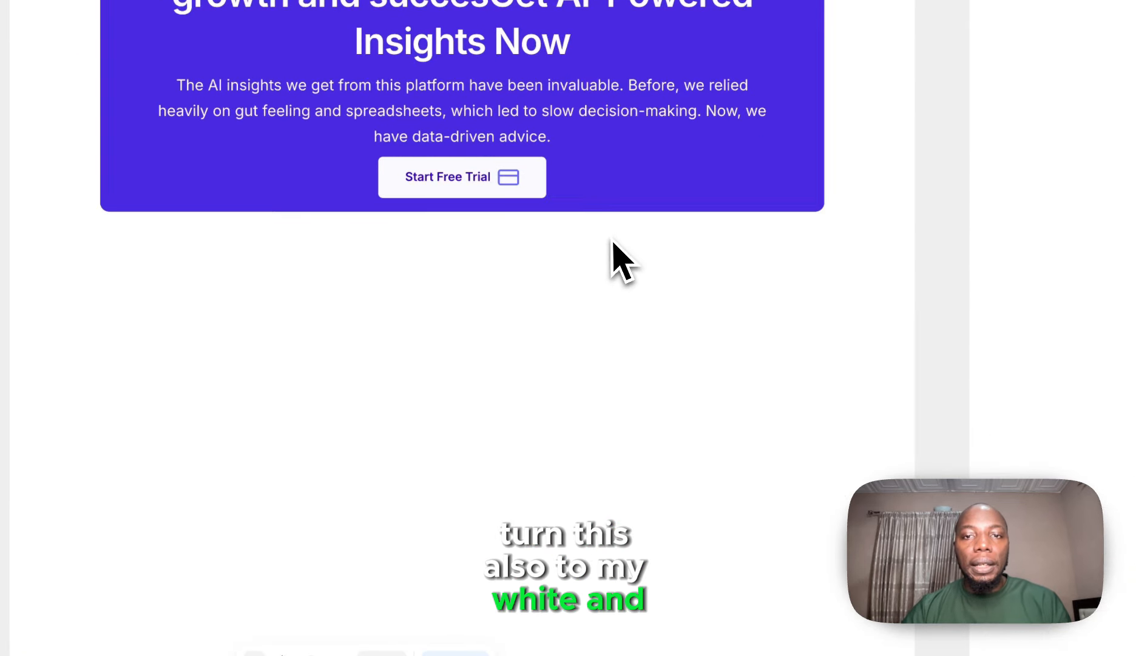
- Delete the closing sentence "Now, we have data-driven advice." from the supporting paragraph in the call-to-action section
double_click(612, 105)
double_click(612, 88)
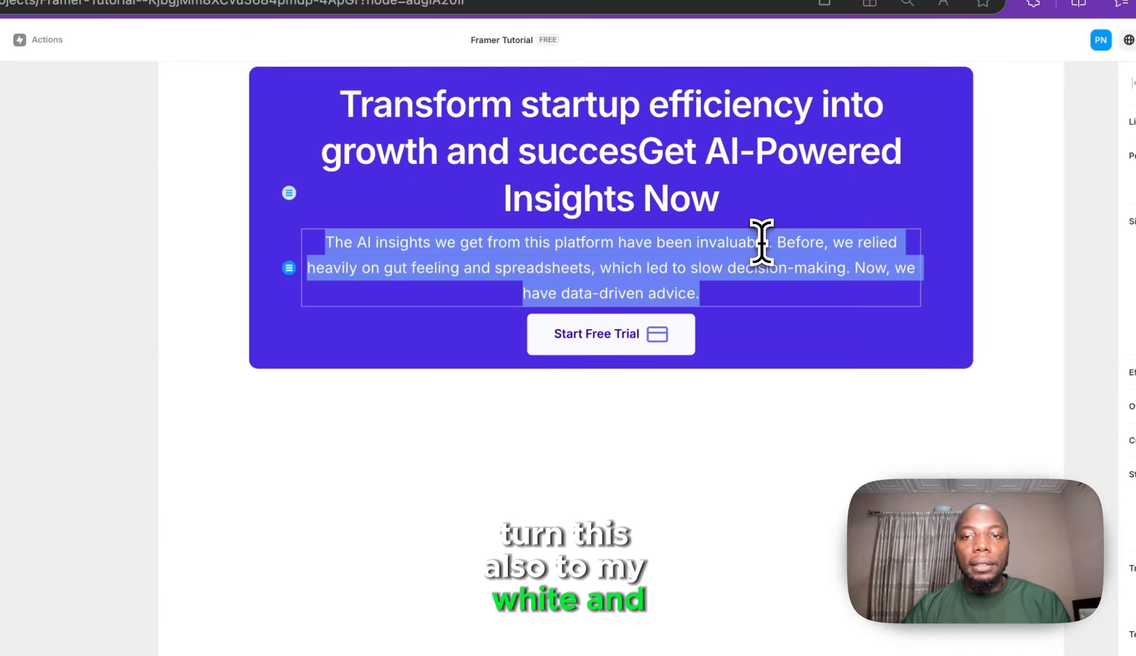
click(861, 271)
drag(880, 275, 882, 286)
key(BackSpace)
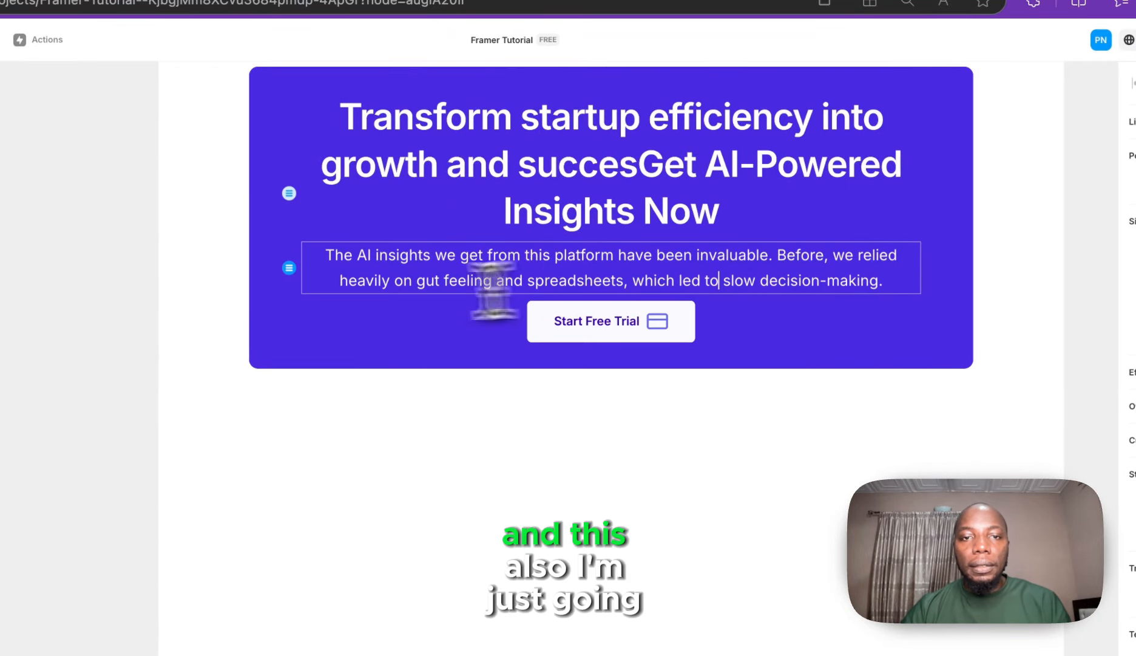
click(255, 441)
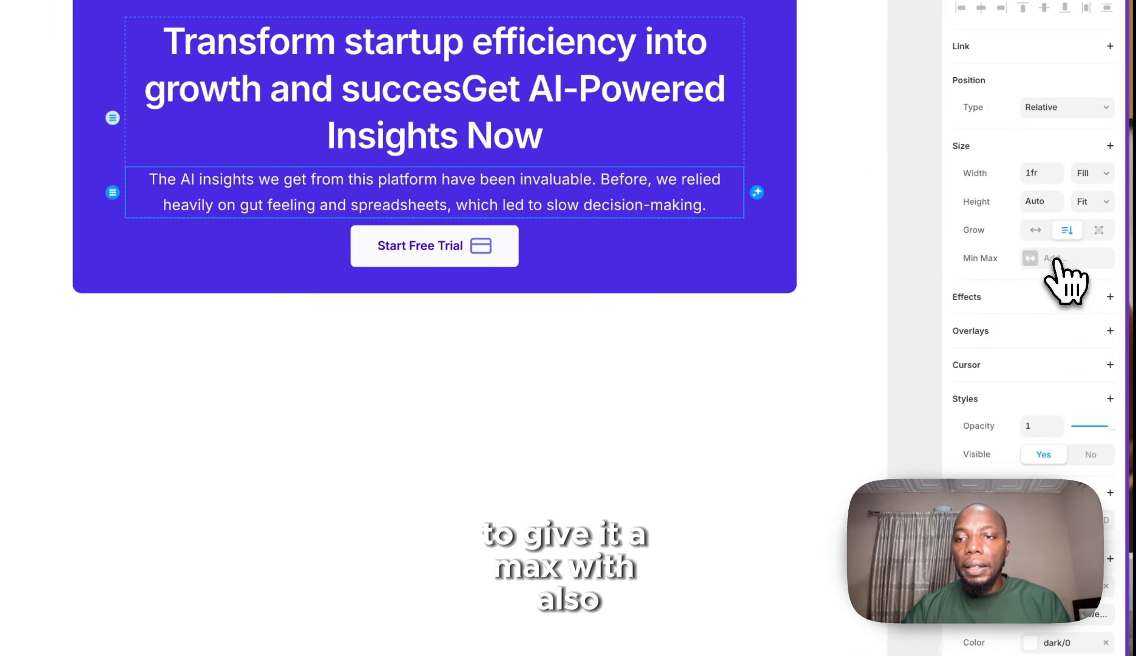
- Add a relative max width to the supporting paragraph, trying 70% before settling on 80%
click(1056, 261)
click(1037, 272)
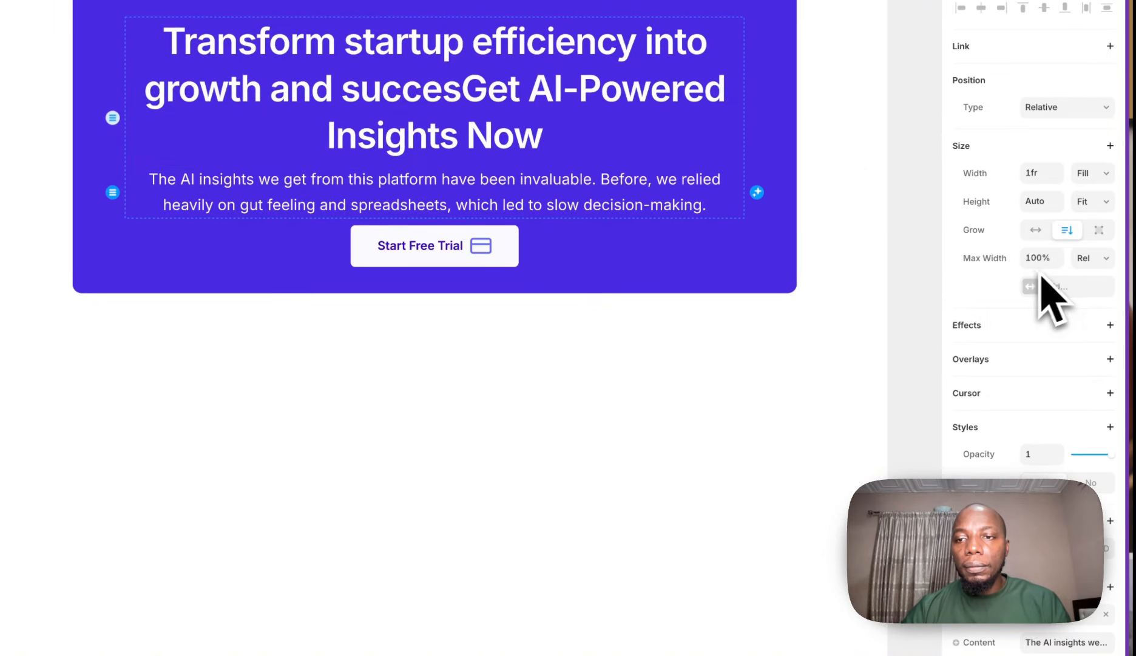
click(1042, 258)
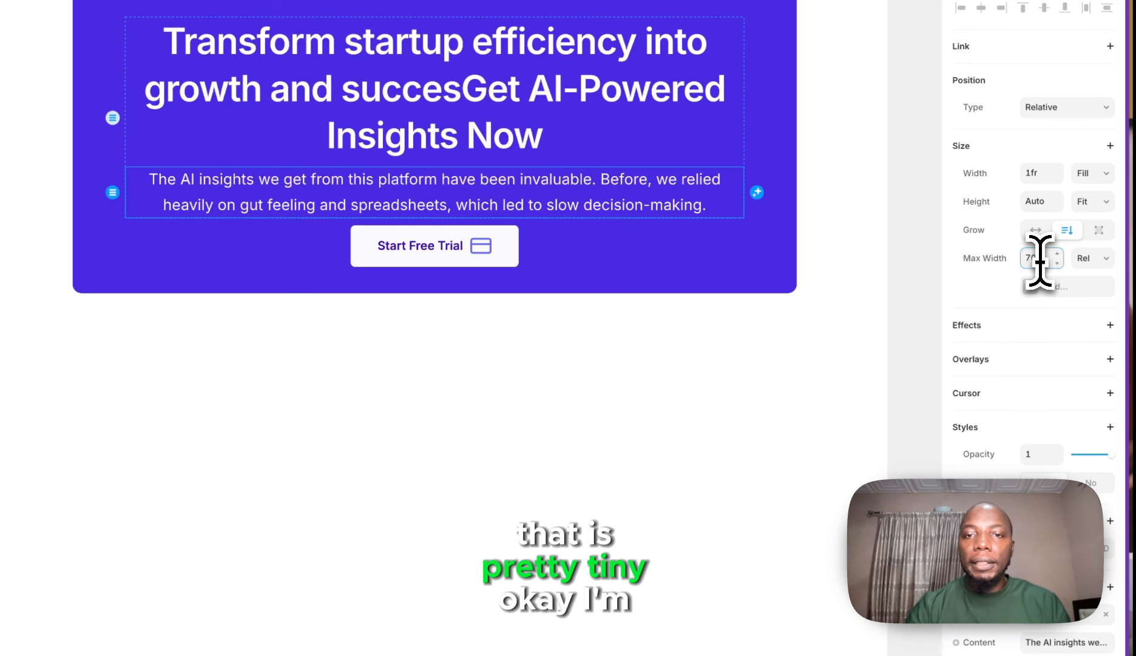
text(70)
key(Return)
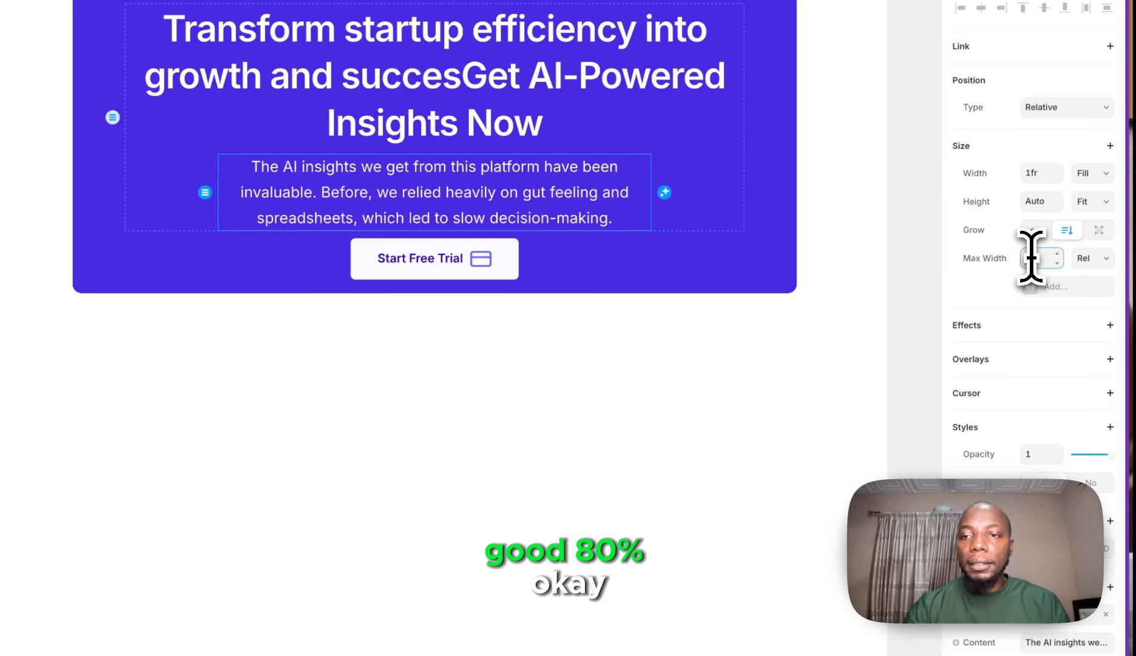
text(80)
key(Return)
click(649, 408)
scroll(643, 407, up, 6)
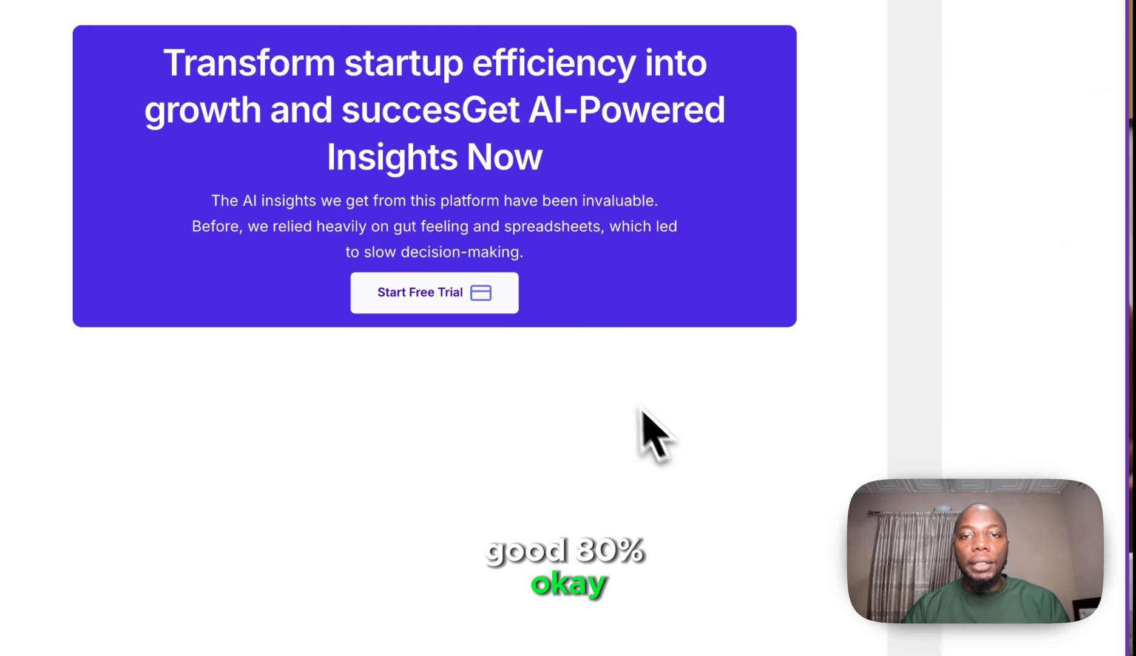
scroll(622, 377, down, 2)
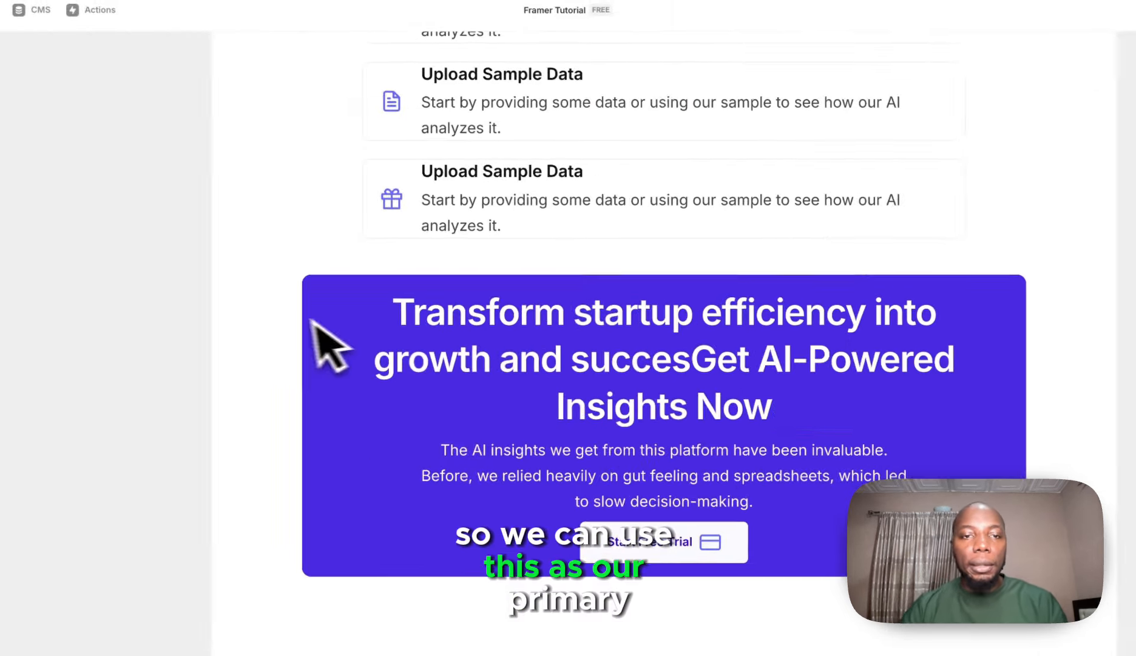
- Set the gap of the outer call-to-action stack to 24
click(89, 239)
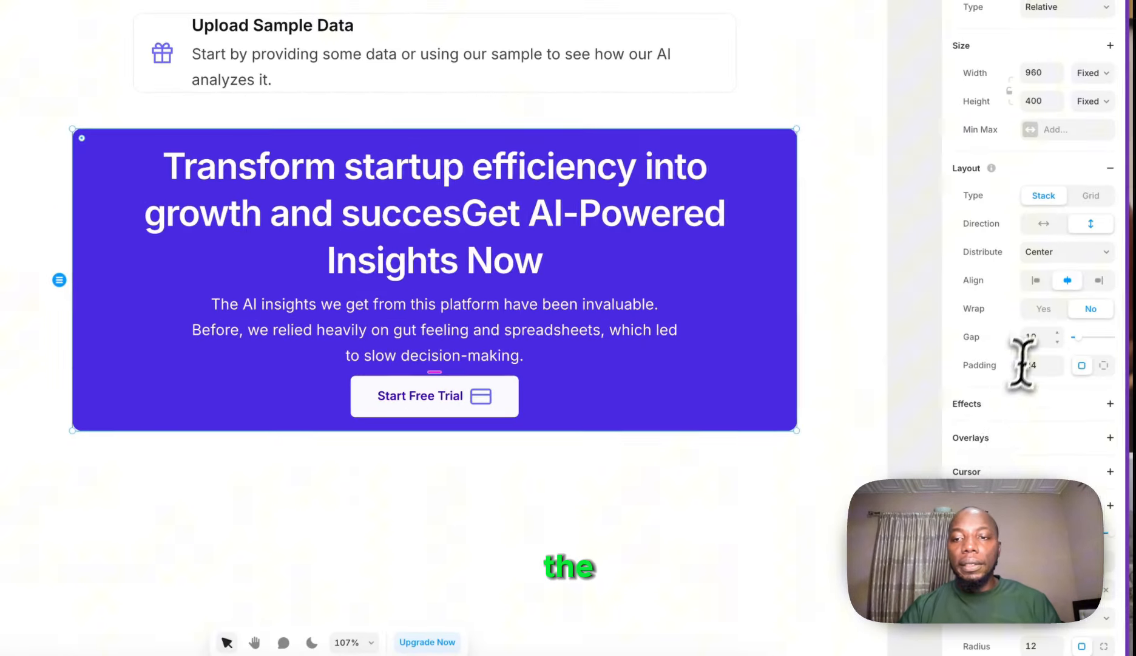
click(1035, 337)
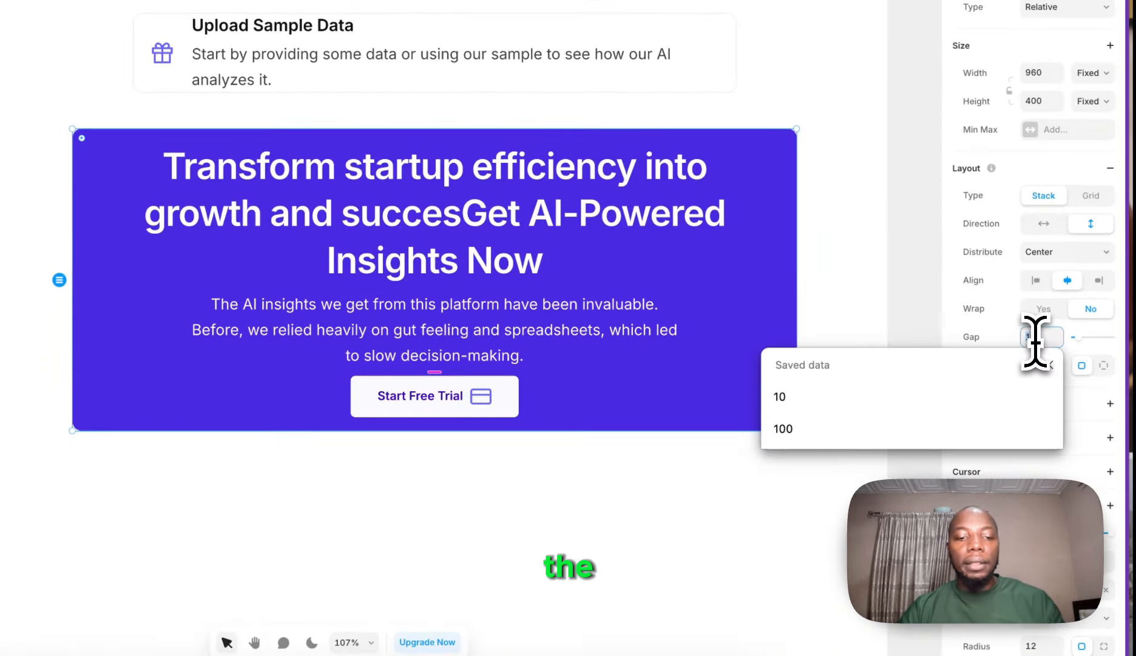
text(24)
key(Return)
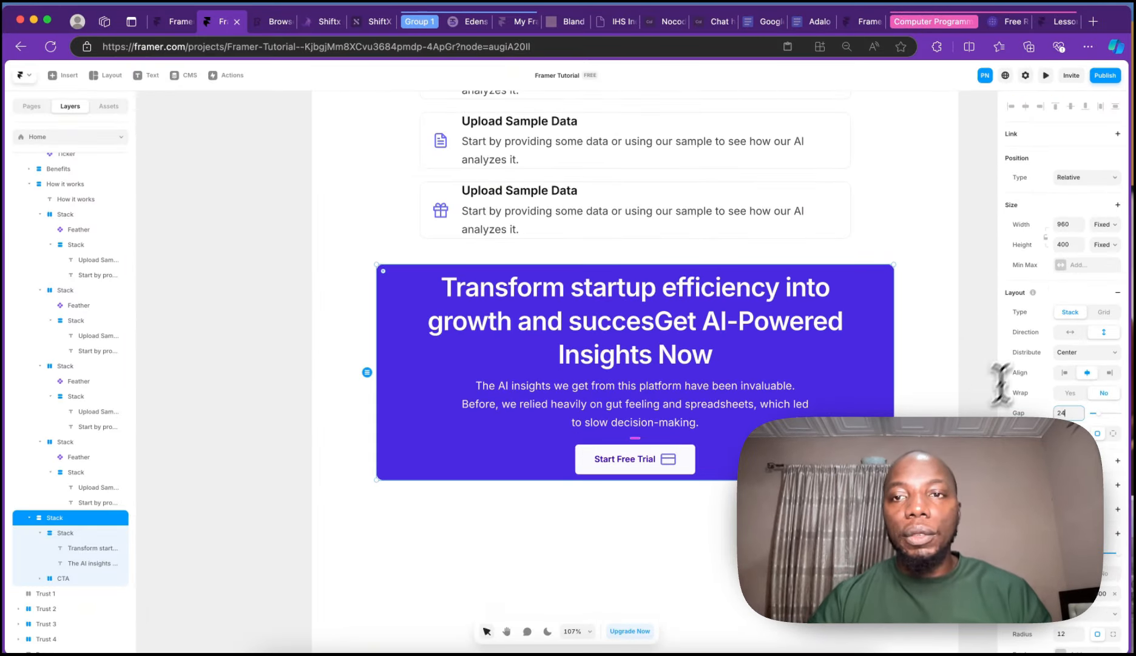
- Change the Desktop breakpoint's height from Fixed to Fit so the page follows its content
scroll(588, 243, up, 3)
scroll(55, 182, up, 5)
click(54, 168)
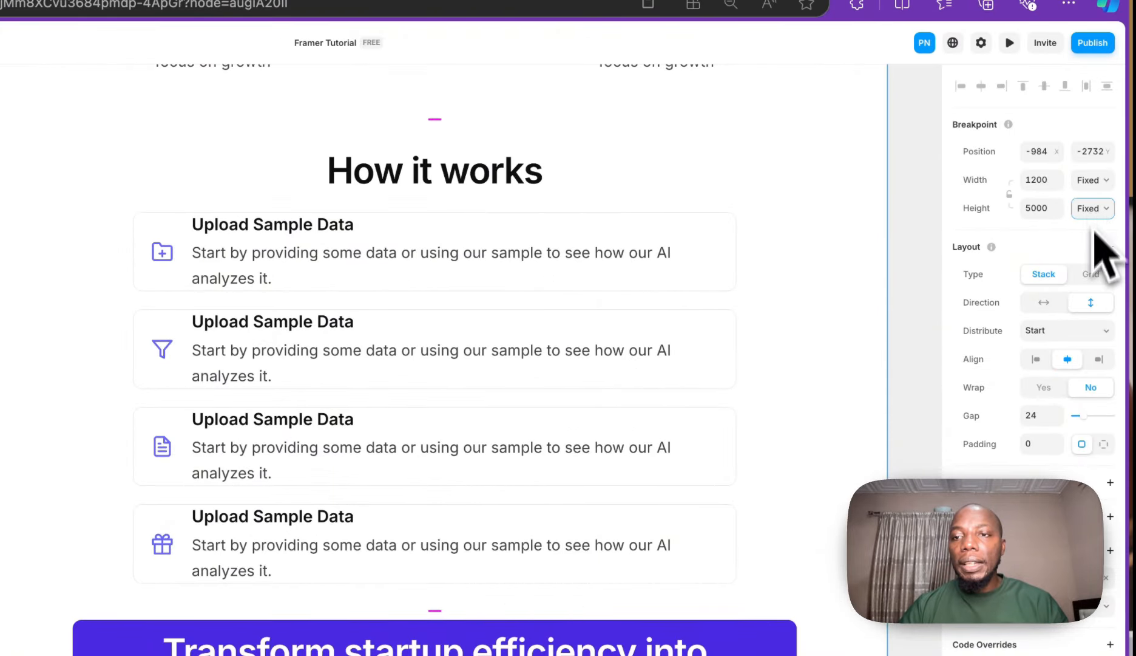
click(1093, 208)
click(1087, 274)
- Give the Desktop breakpoint individual side padding with 50 at the bottom, below the call-to-action section
scroll(677, 377, down, 2)
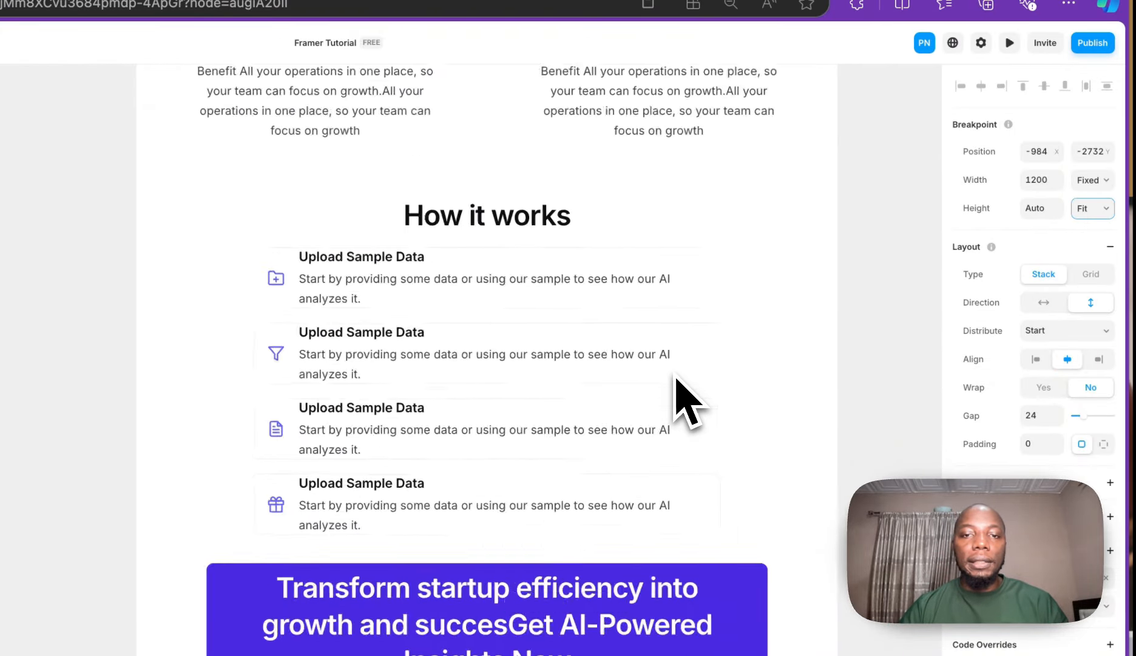
scroll(686, 400, down, 3)
scroll(686, 394, up, 3)
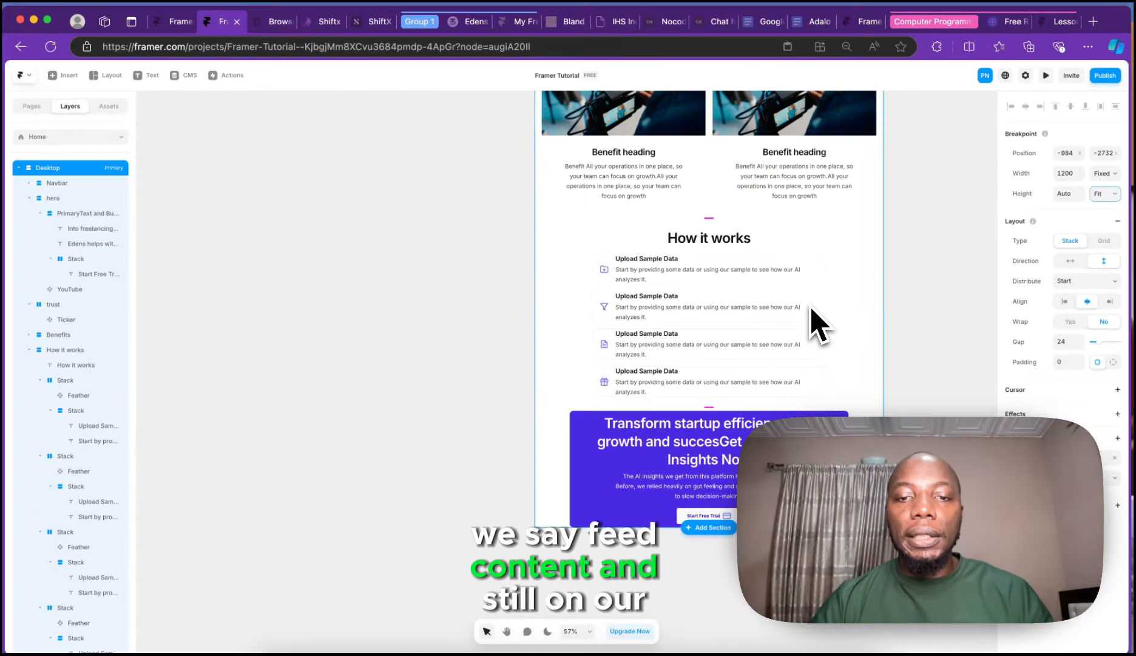
scroll(823, 294, up, 6)
scroll(965, 383, down, 2)
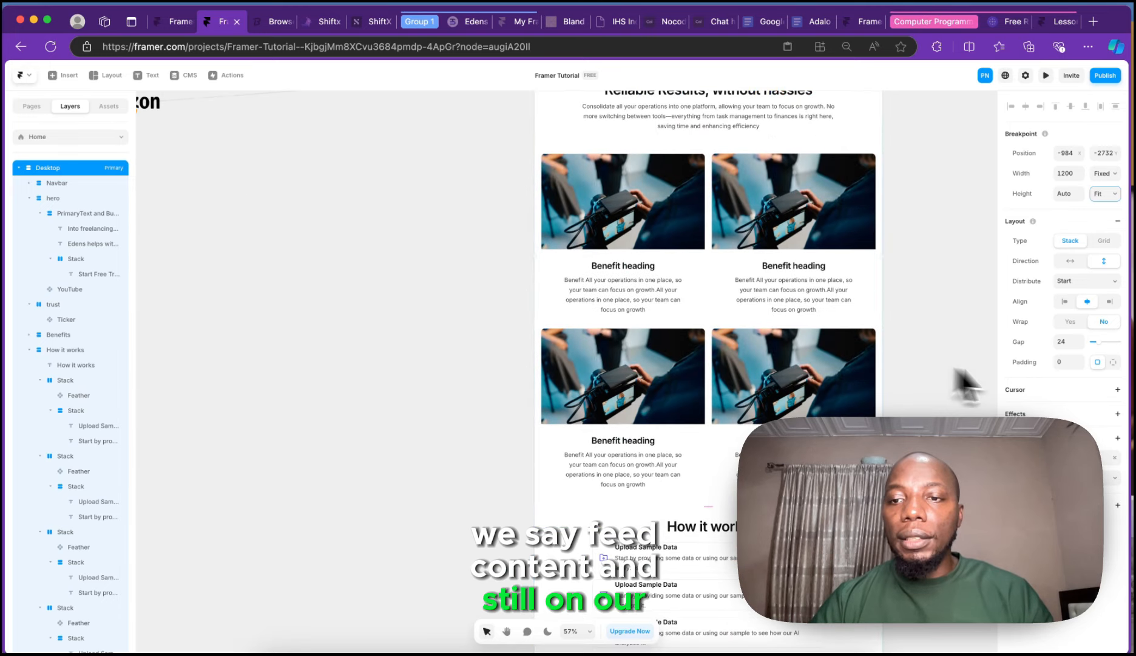
click(1113, 362)
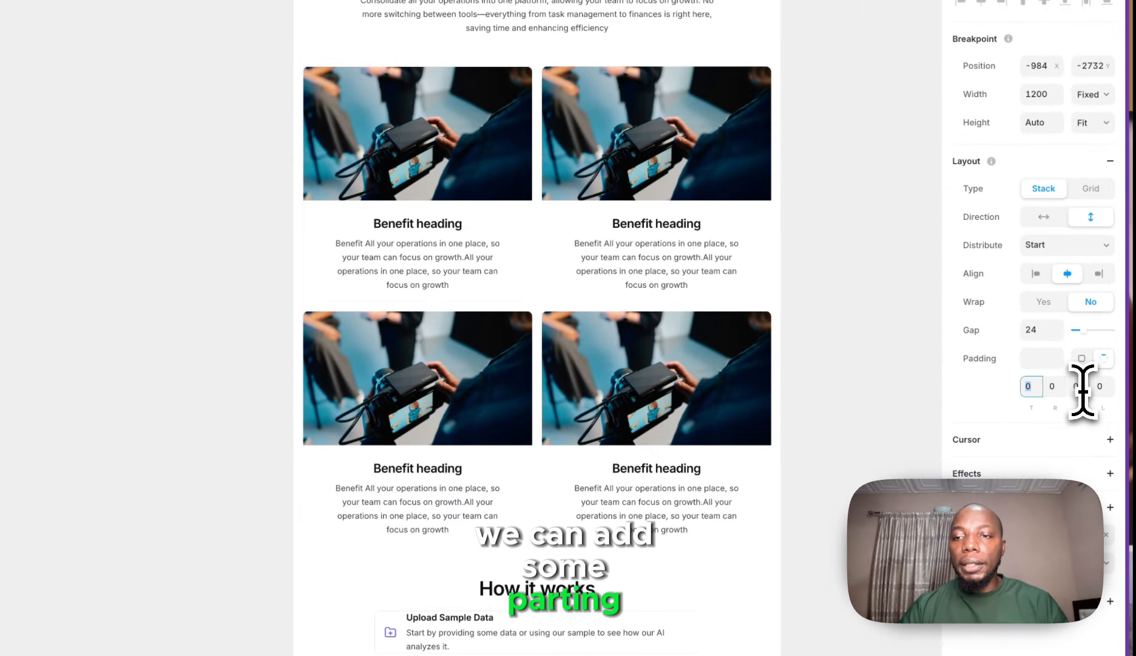
click(1058, 387)
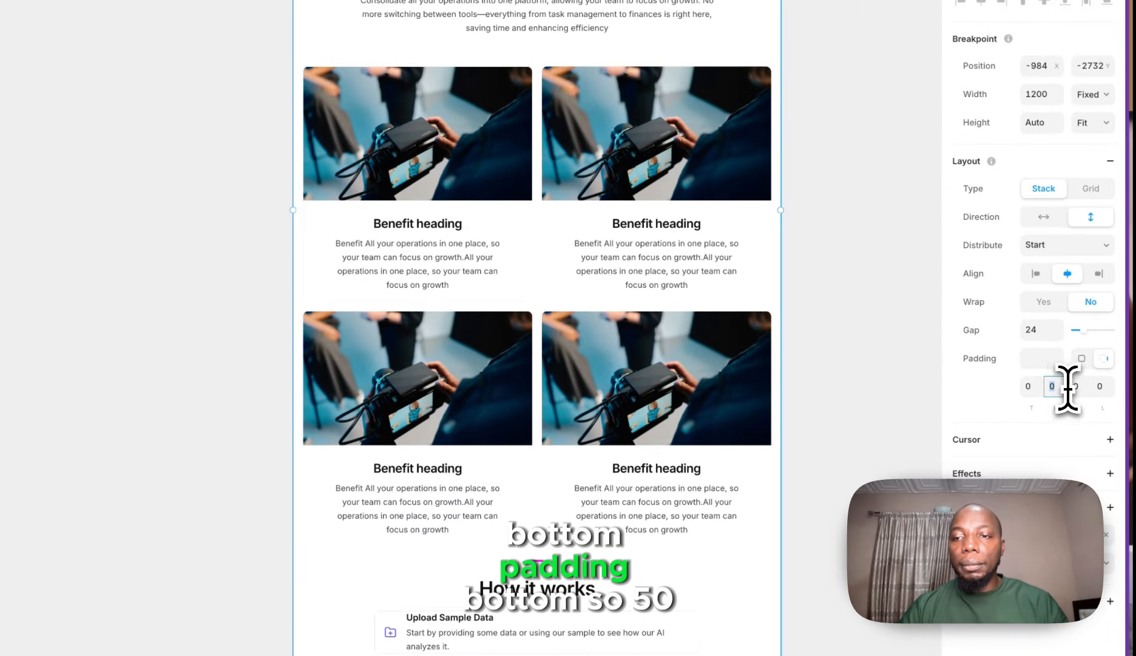
click(1073, 387)
text(50)
key(Return)
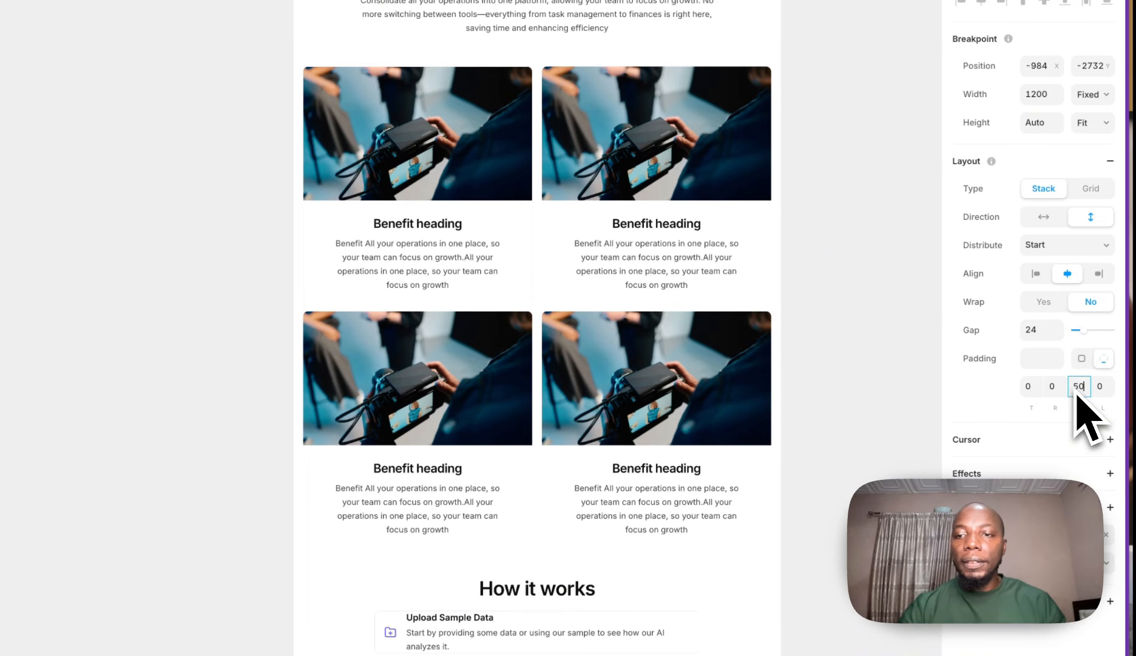
scroll(585, 295, down, 10)
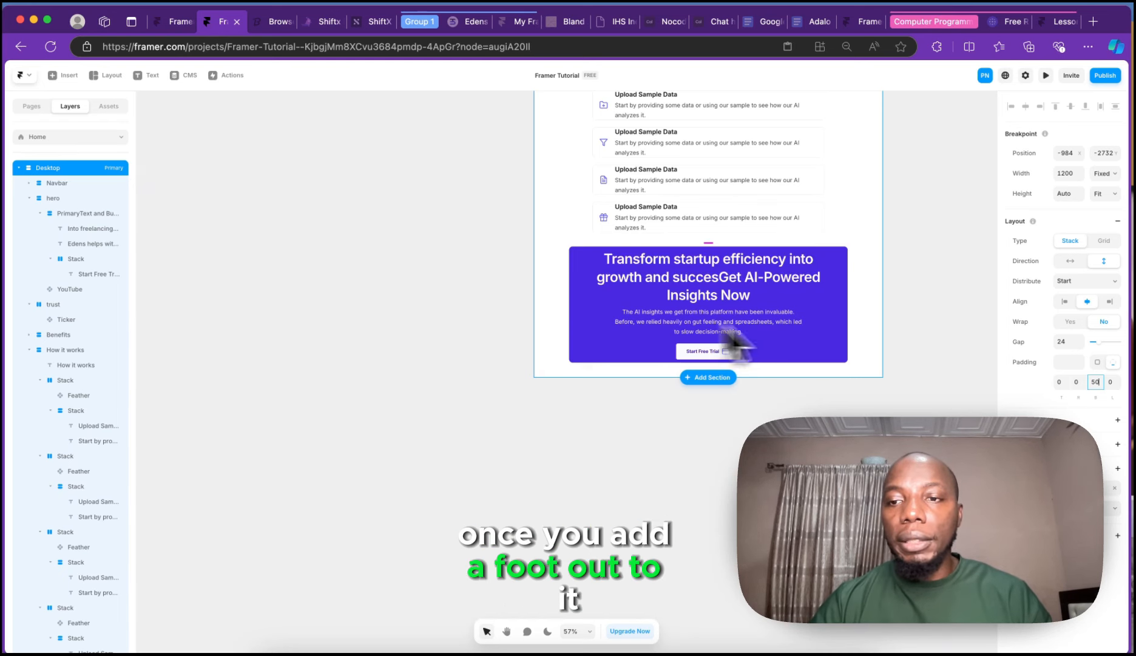
- Set the padding of the purple call-to-action stack to 48 on all sides
scroll(455, 270, up, 10)
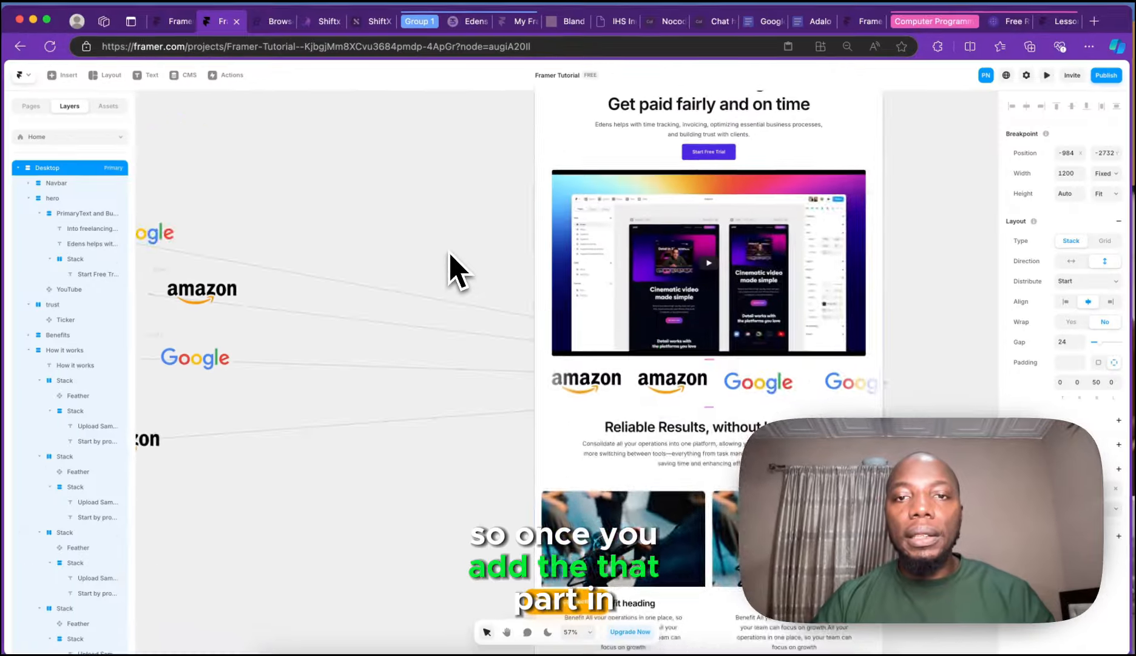
scroll(451, 255, up, 3)
scroll(453, 256, down, 15)
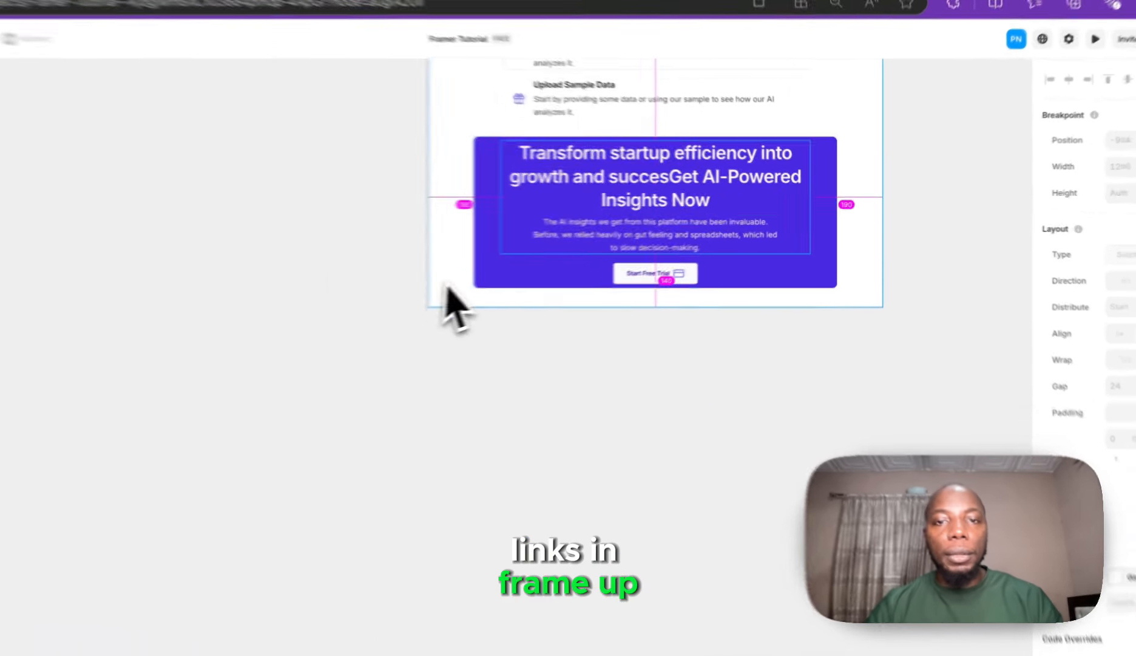
click(611, 225)
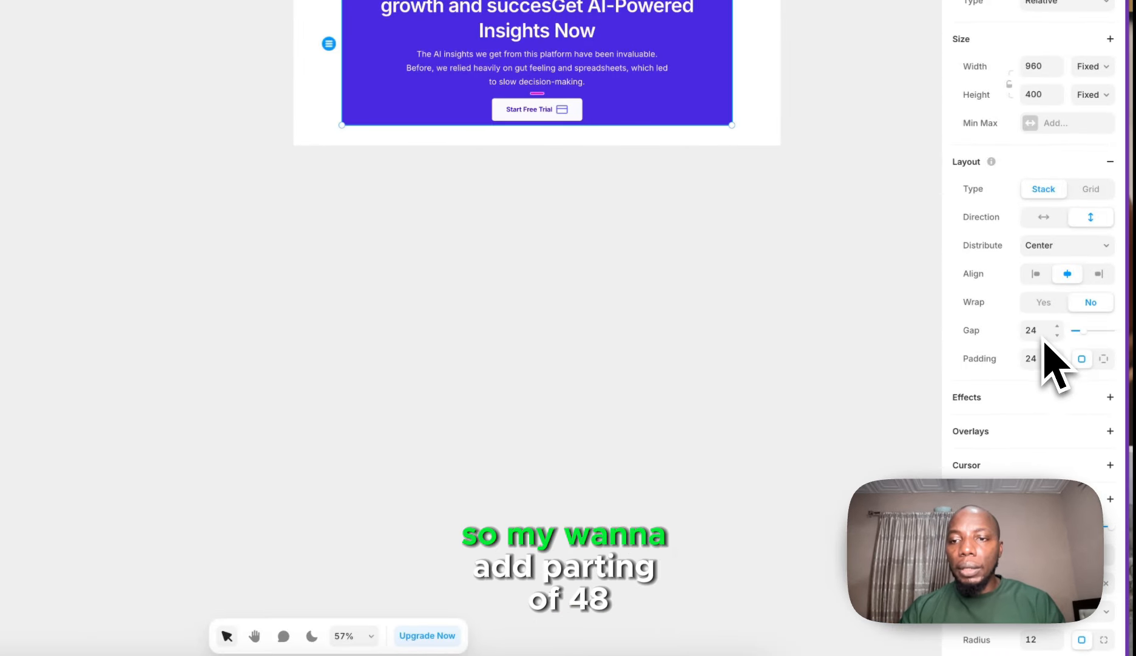
click(1033, 359)
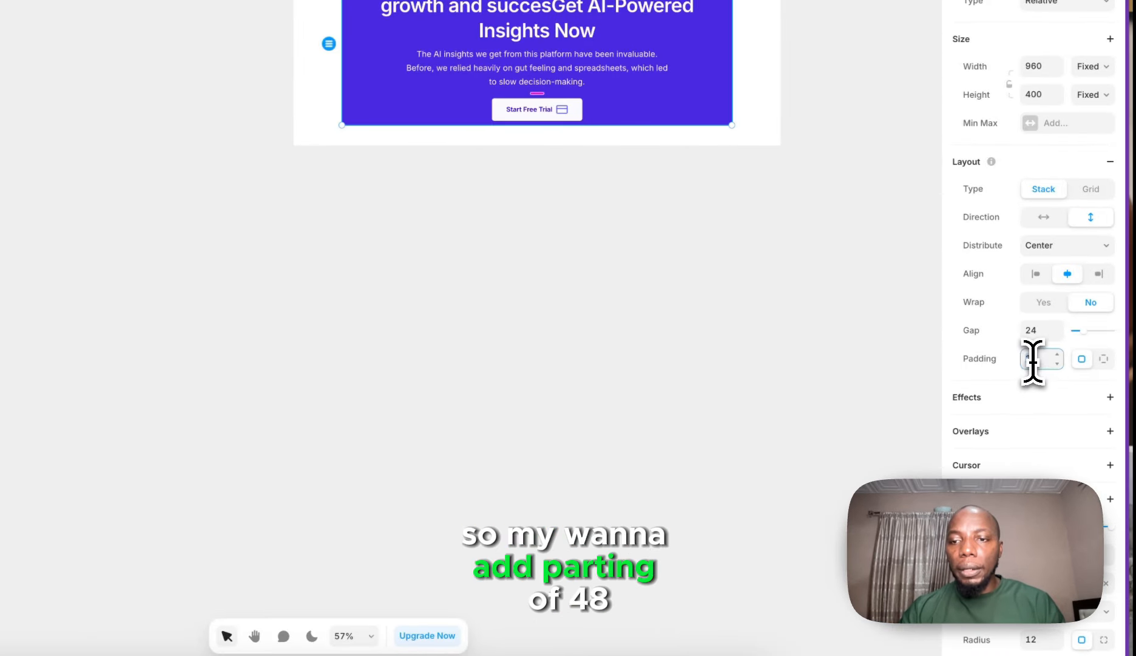
text(4)
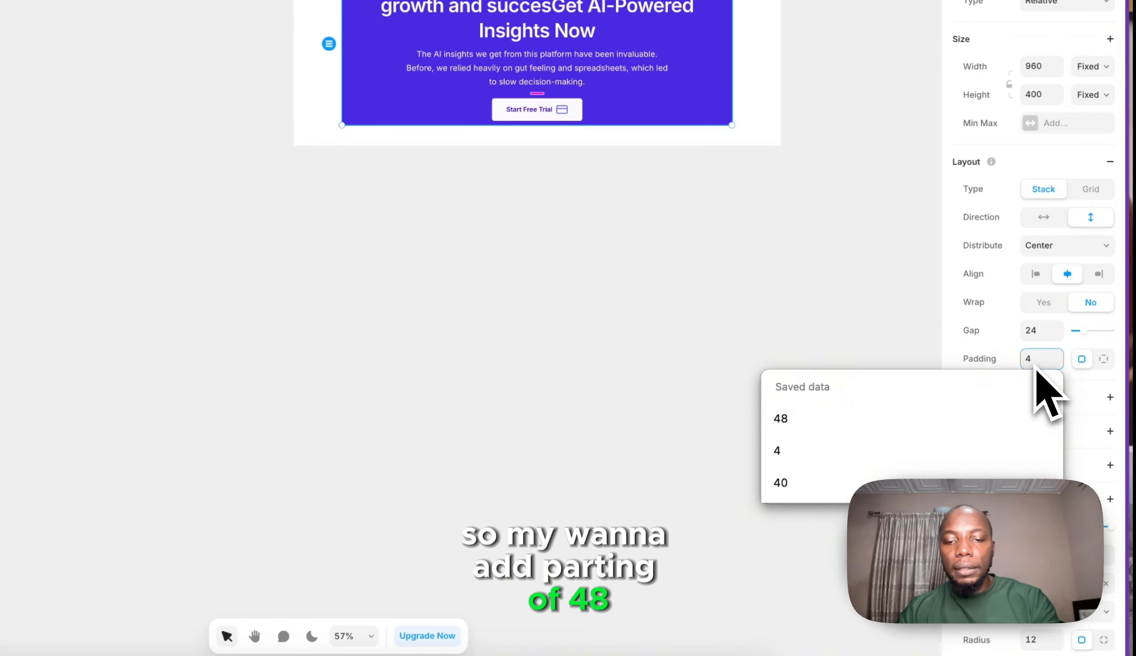
text(8)
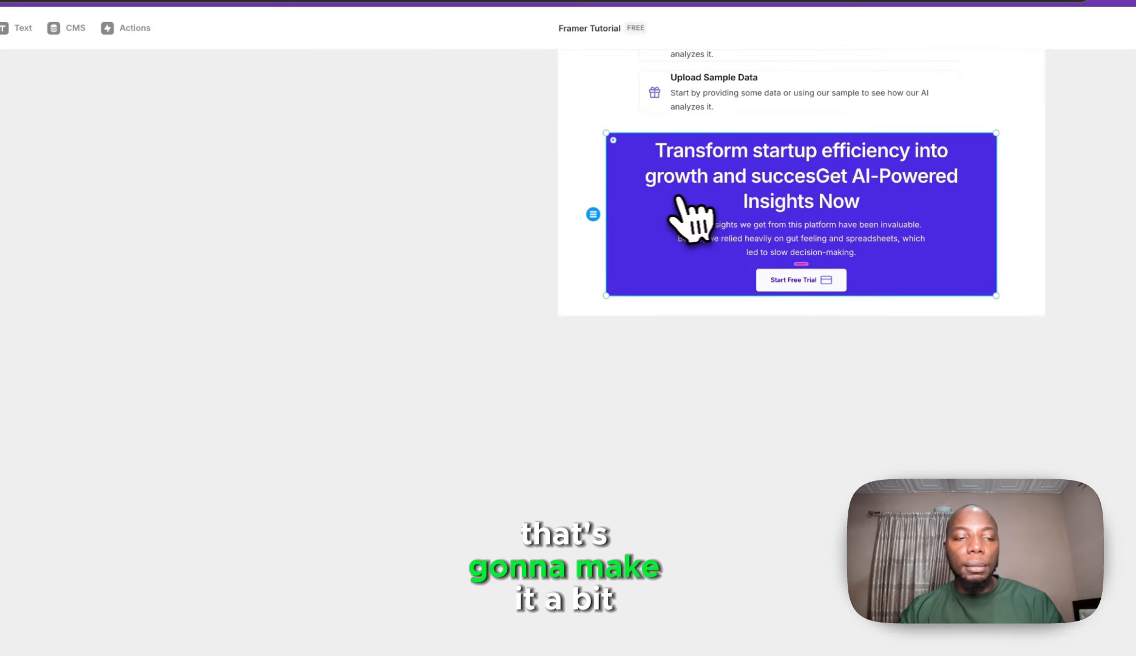
- Change the outer call-to-action stack's height from Fixed to Fit so it wraps its content
click(122, 492)
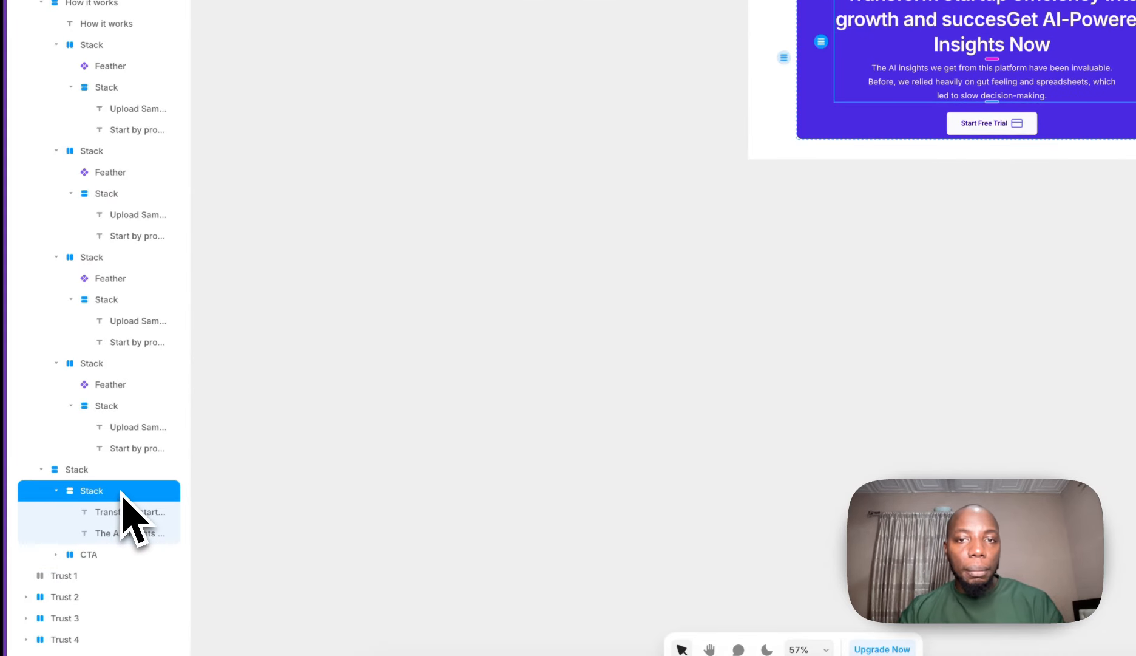
click(57, 490)
click(72, 512)
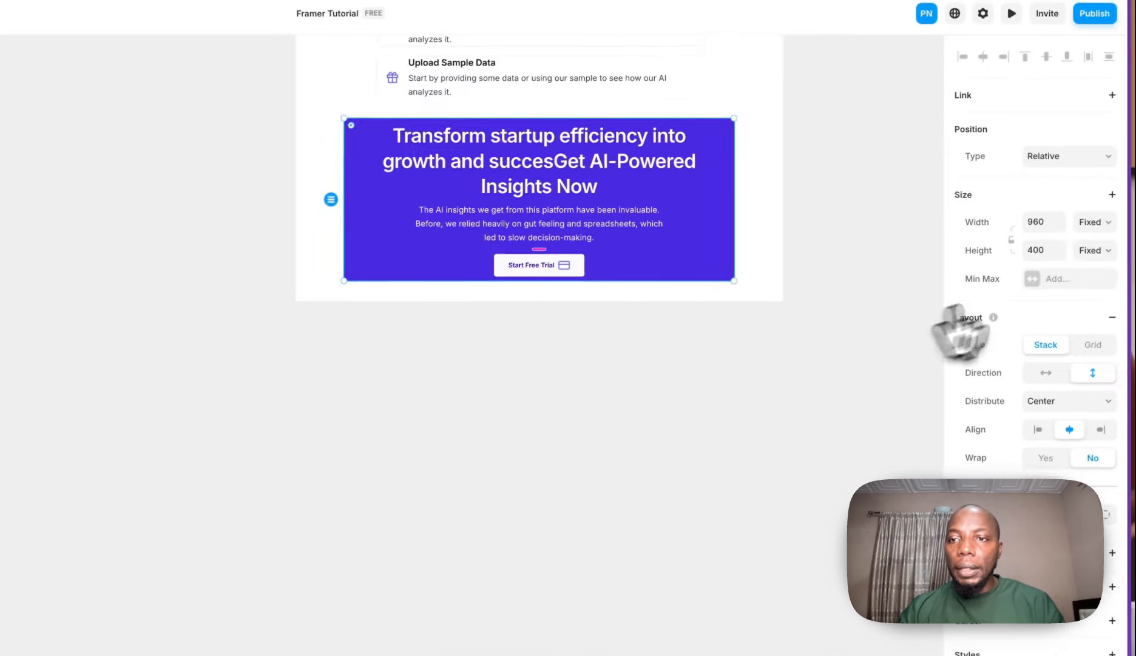
click(1107, 254)
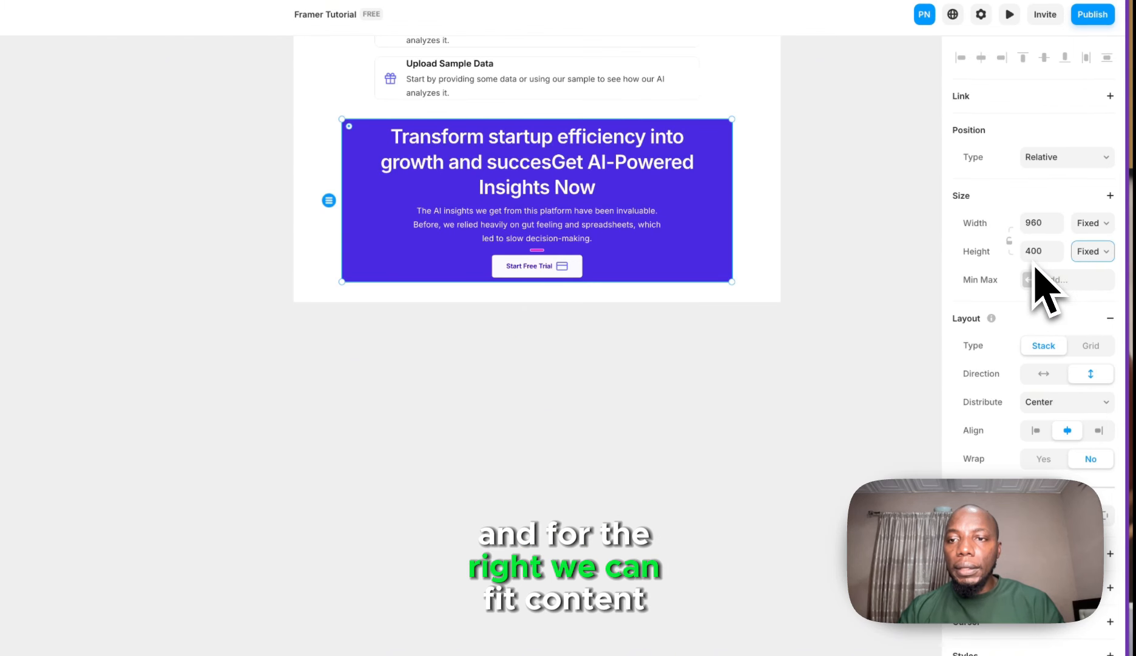
click(1105, 313)
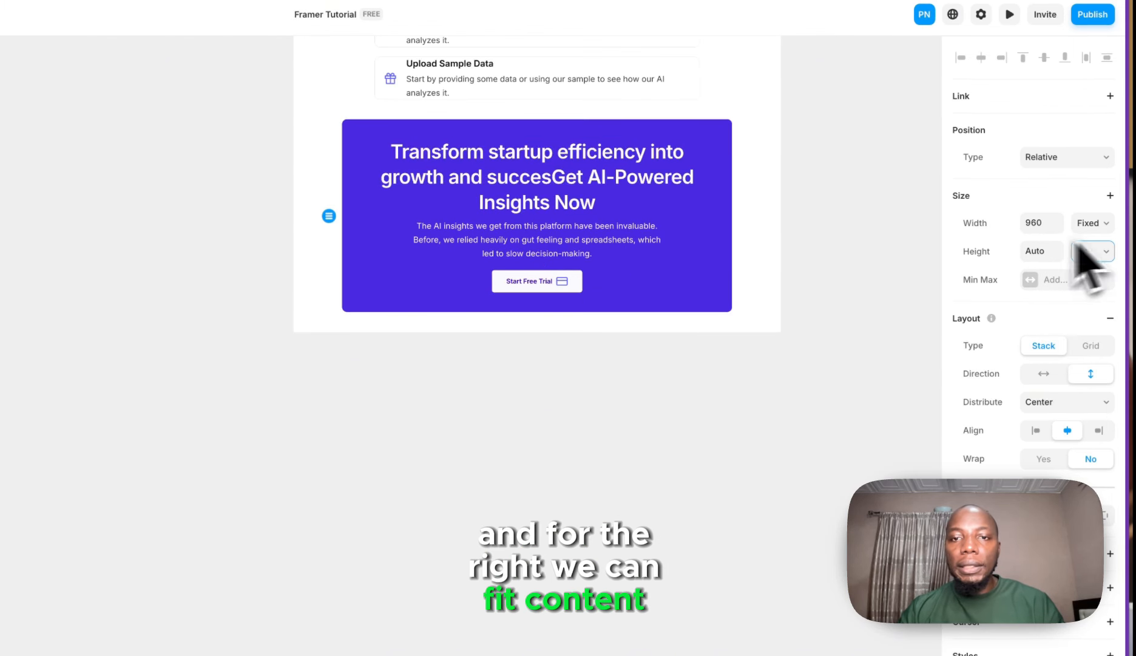
click(812, 163)
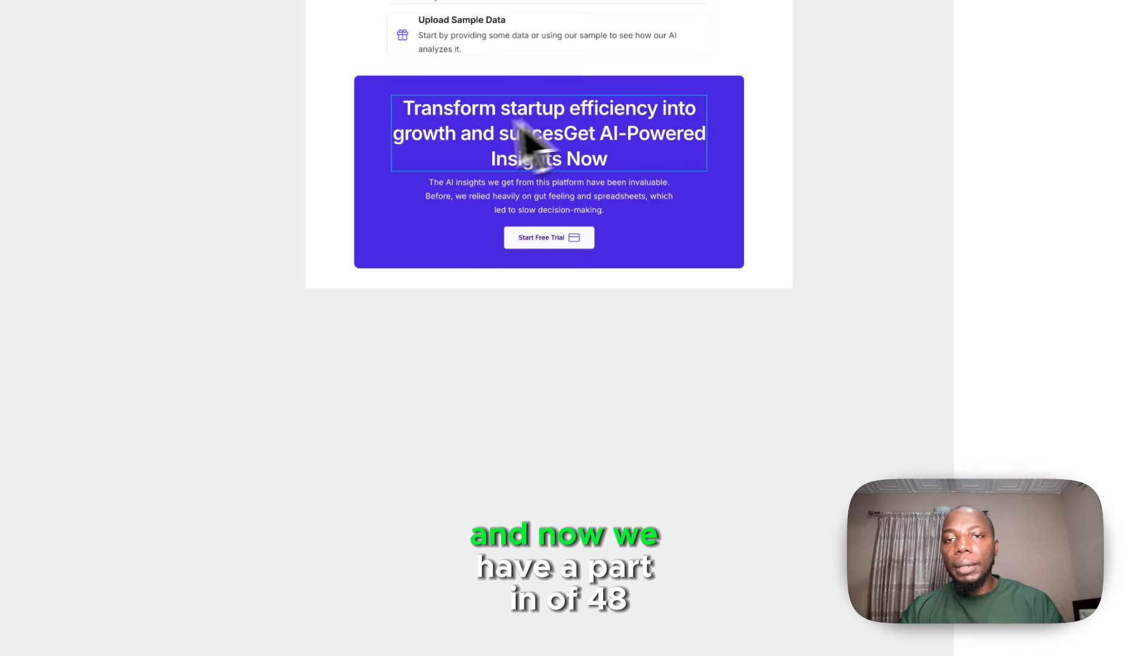
- Apply the h3 text style to the call-to-action heading
click(493, 126)
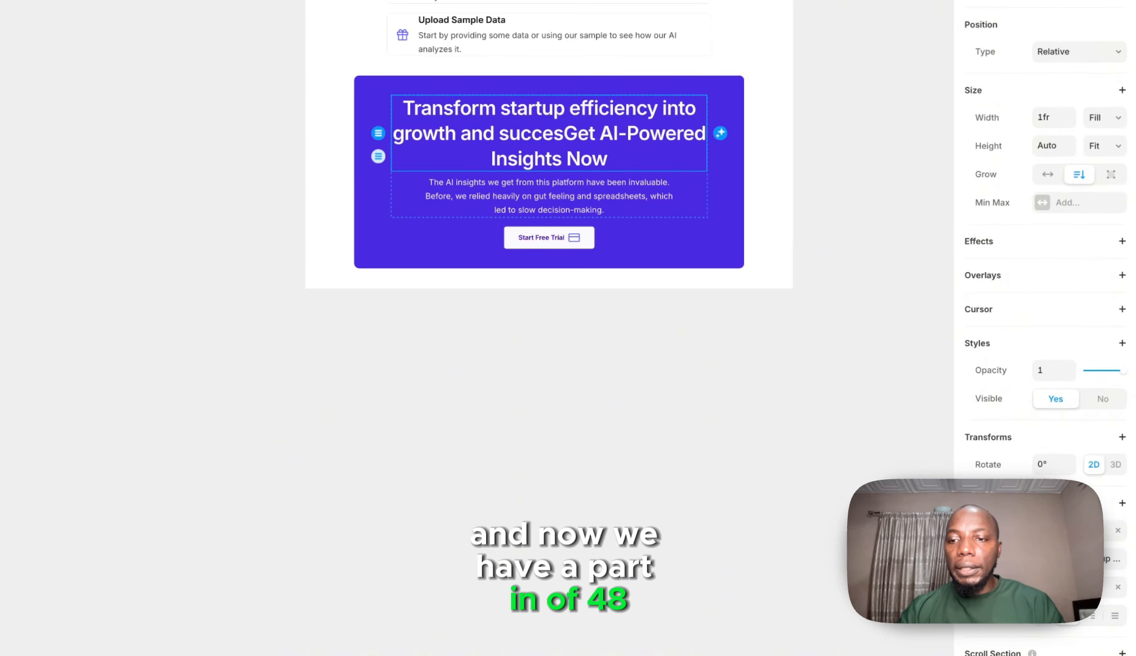
click(1072, 529)
click(823, 502)
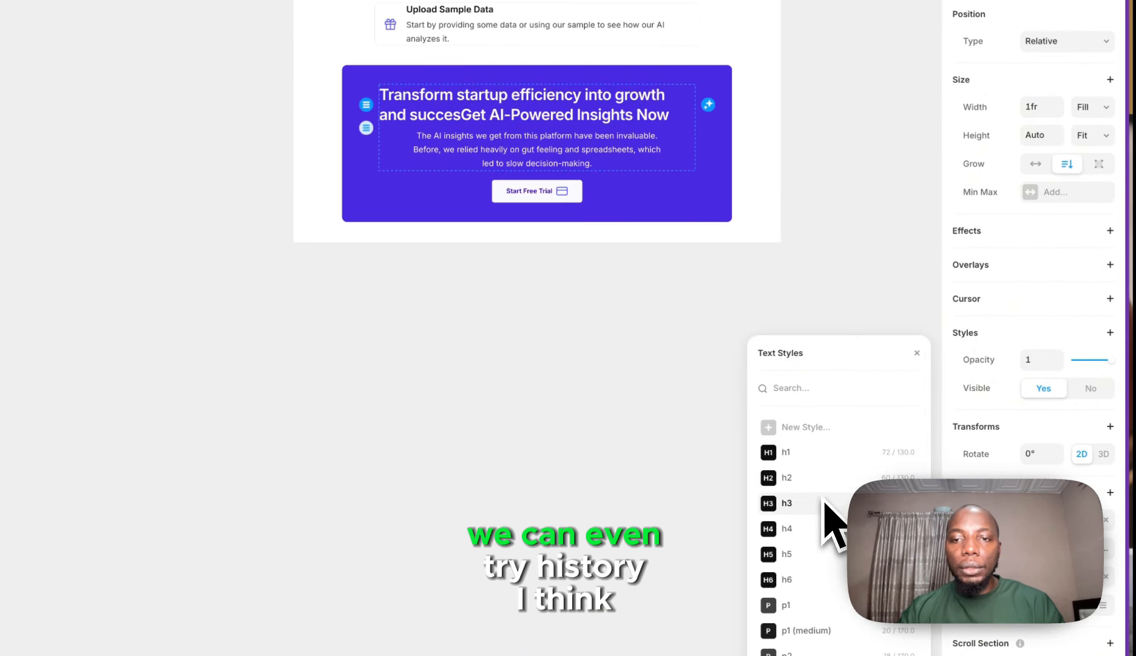
click(833, 269)
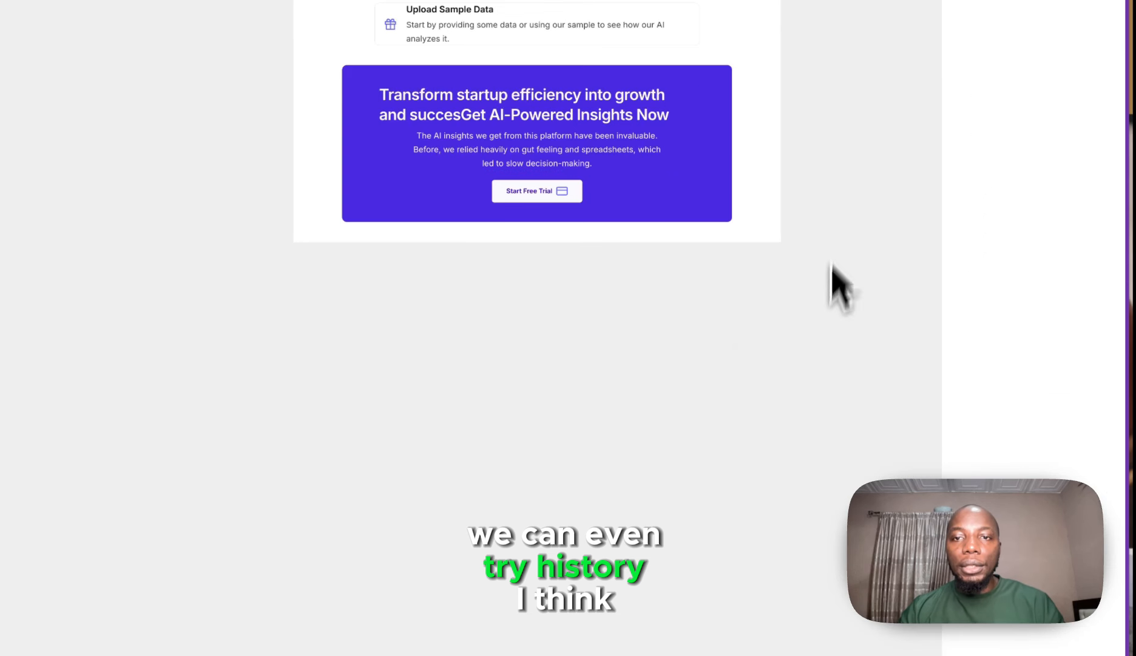
- Centre-align the text of the call-to-action heading above the supporting paragraph
click(676, 142)
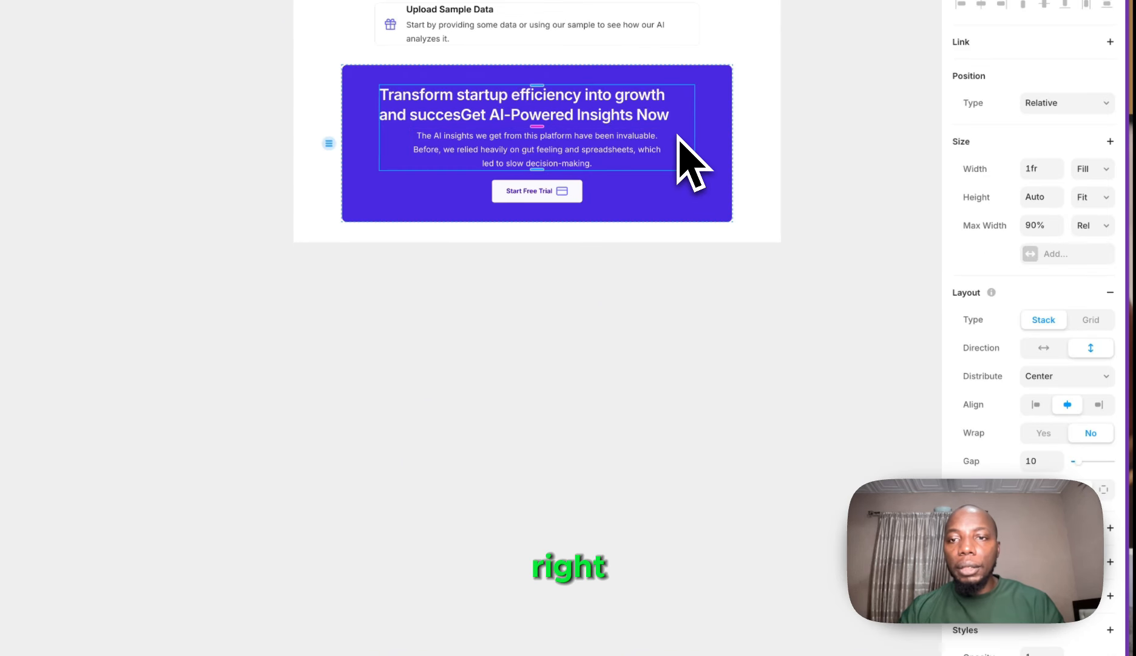
click(657, 115)
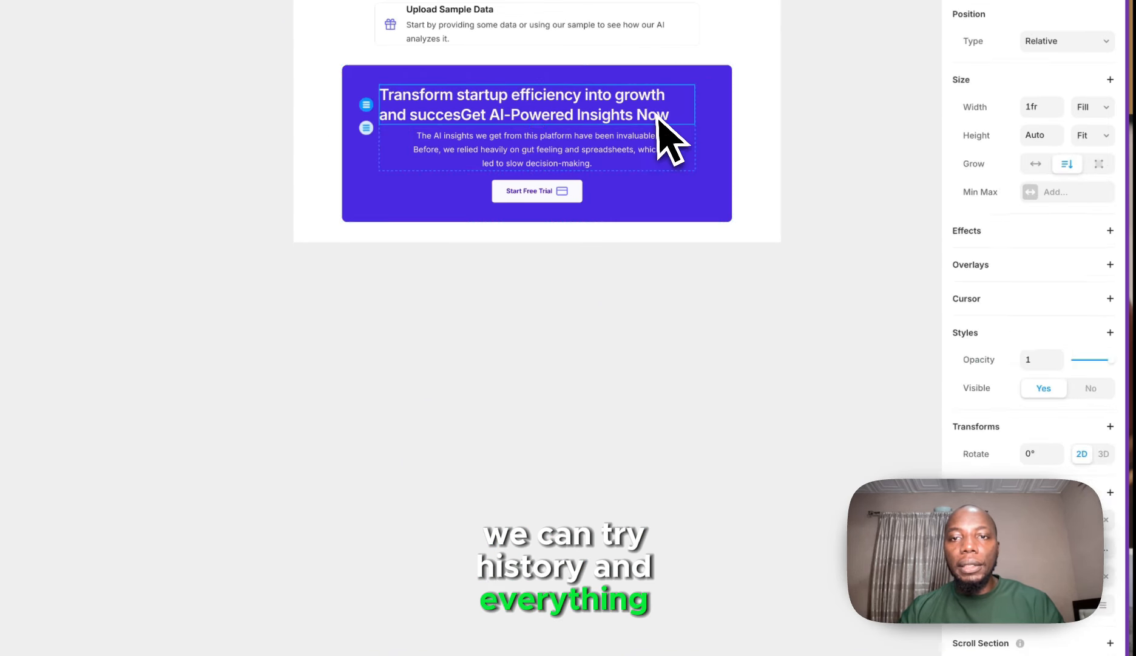
click(1085, 613)
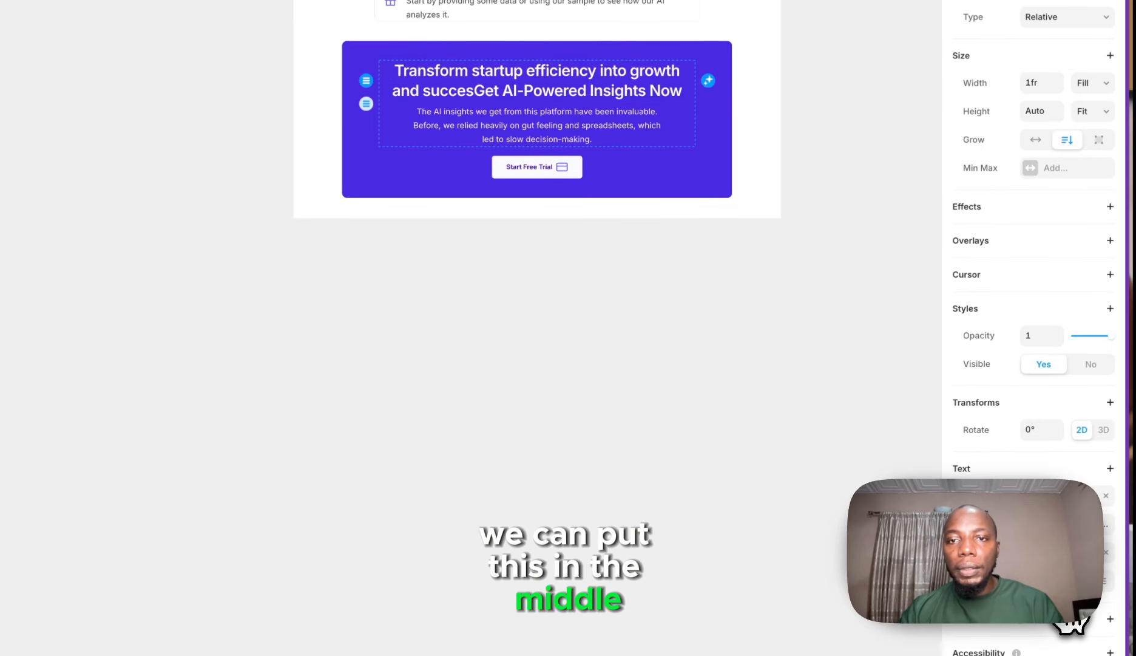
click(618, 139)
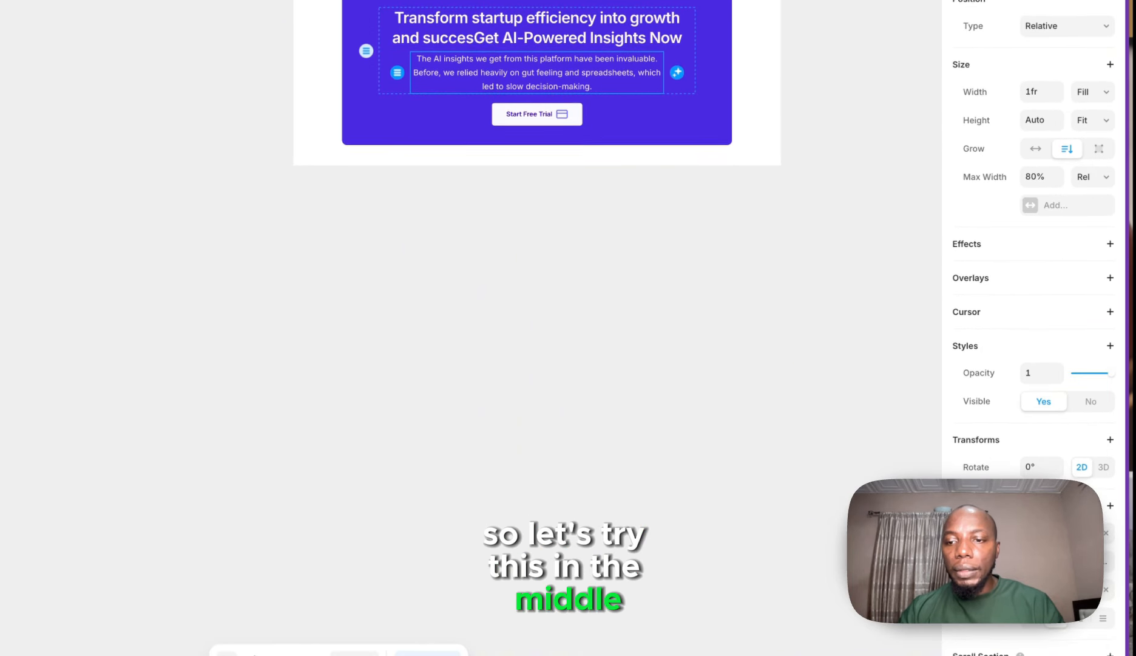
click(603, 286)
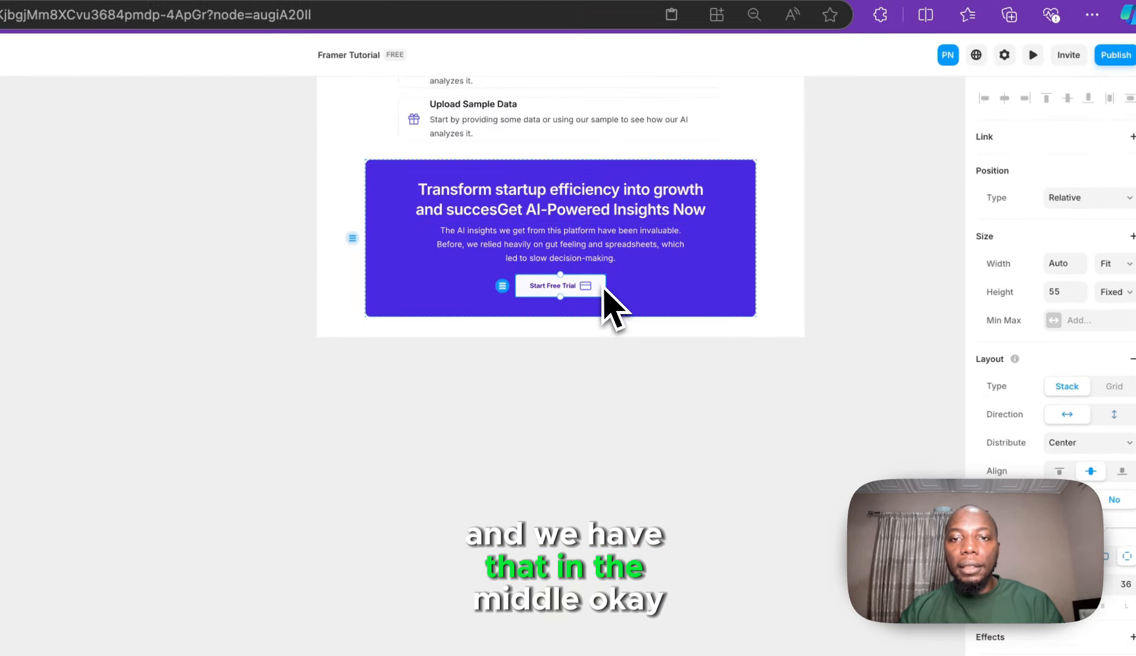
click(841, 208)
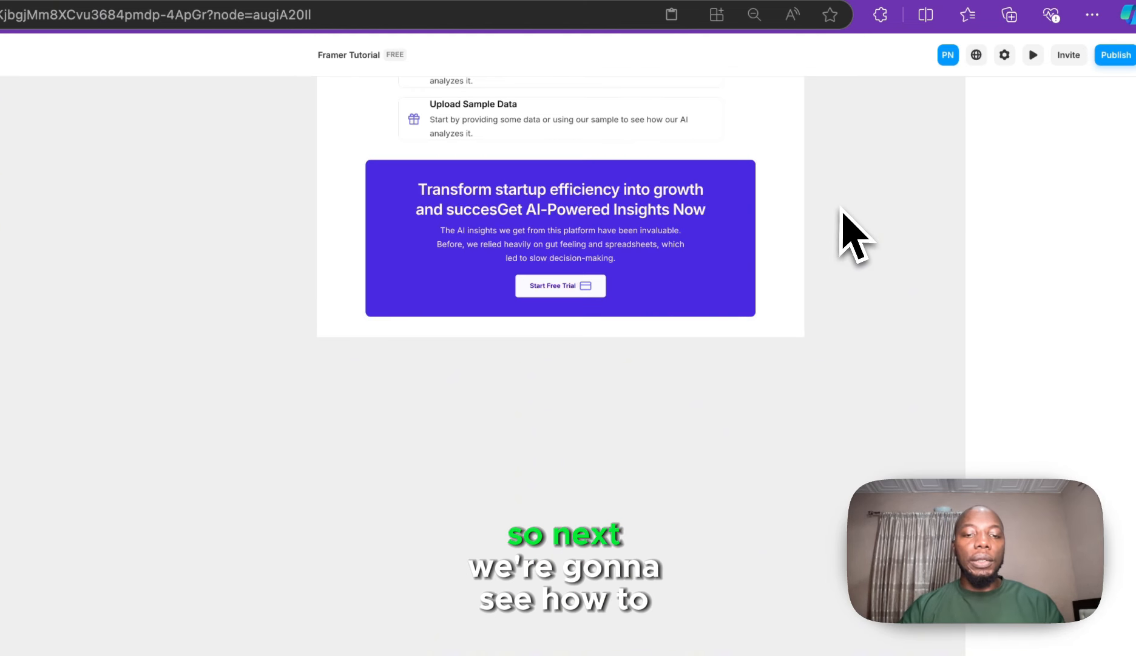
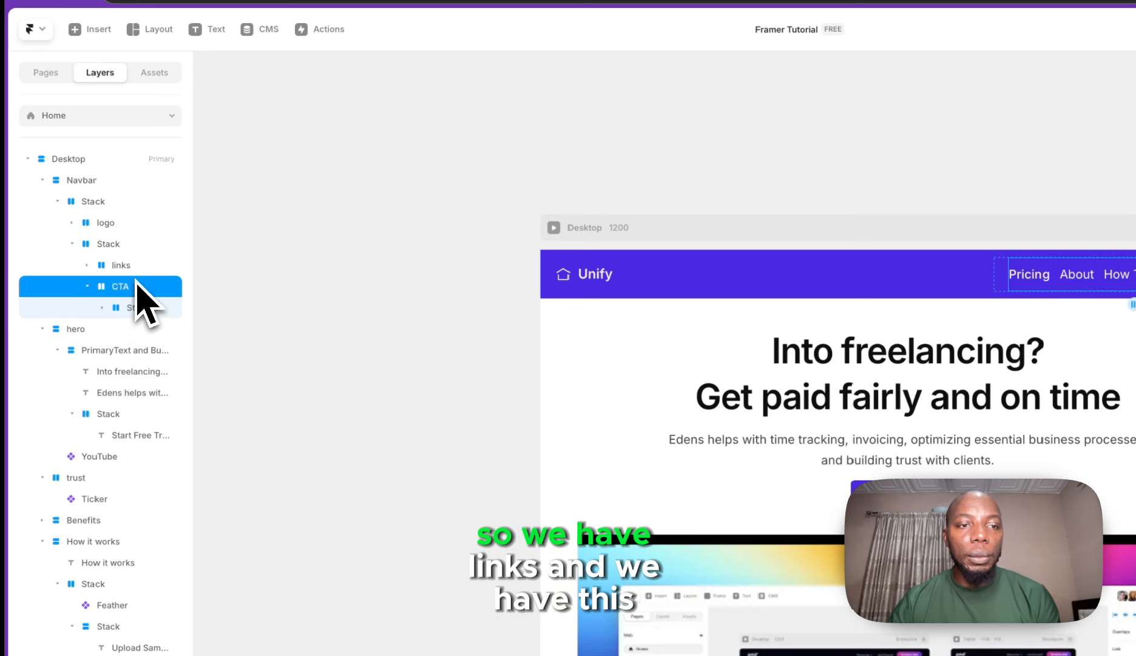
- Add a link to google.com on the Start Free Trial button stack inside the navbar's CTA layer
click(137, 267)
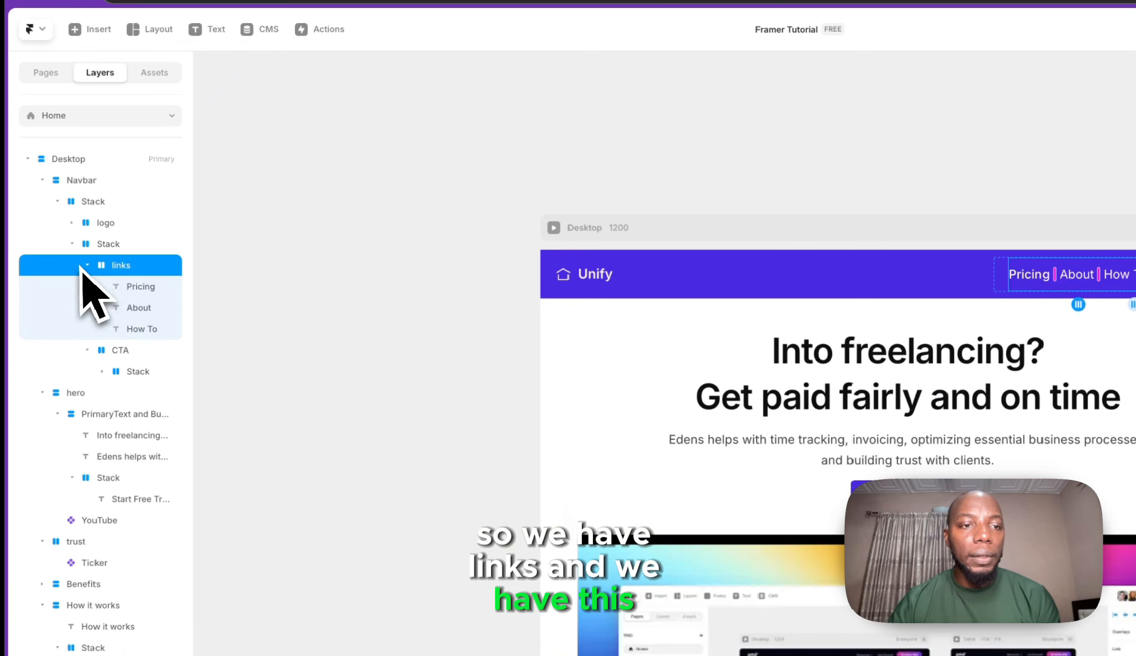
click(88, 265)
click(129, 288)
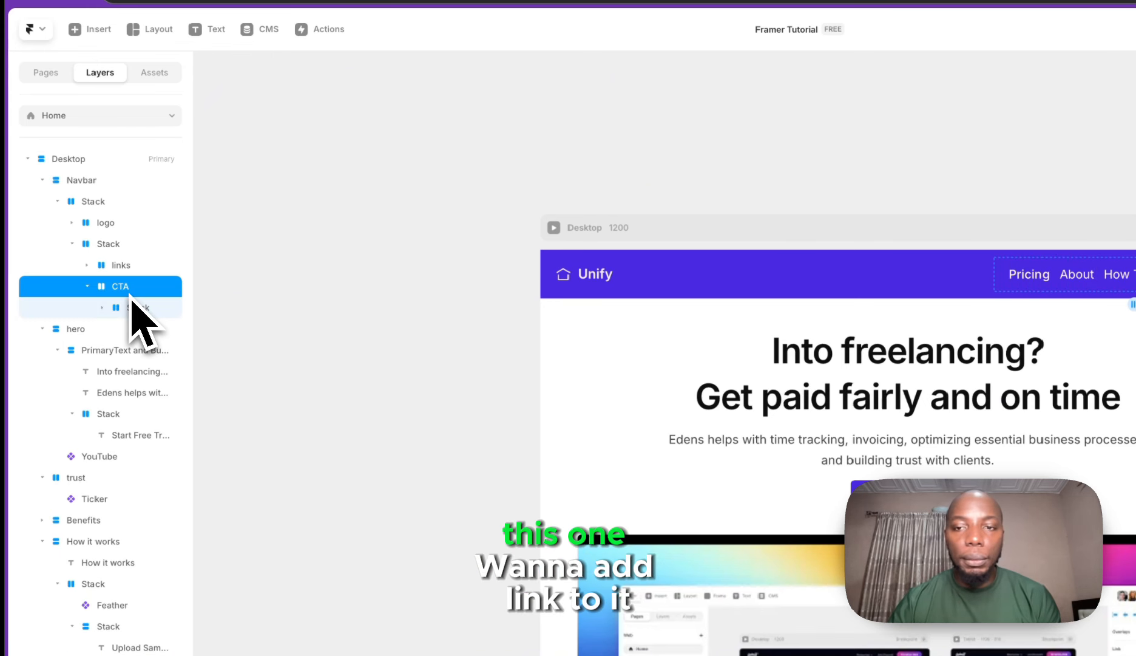
click(88, 286)
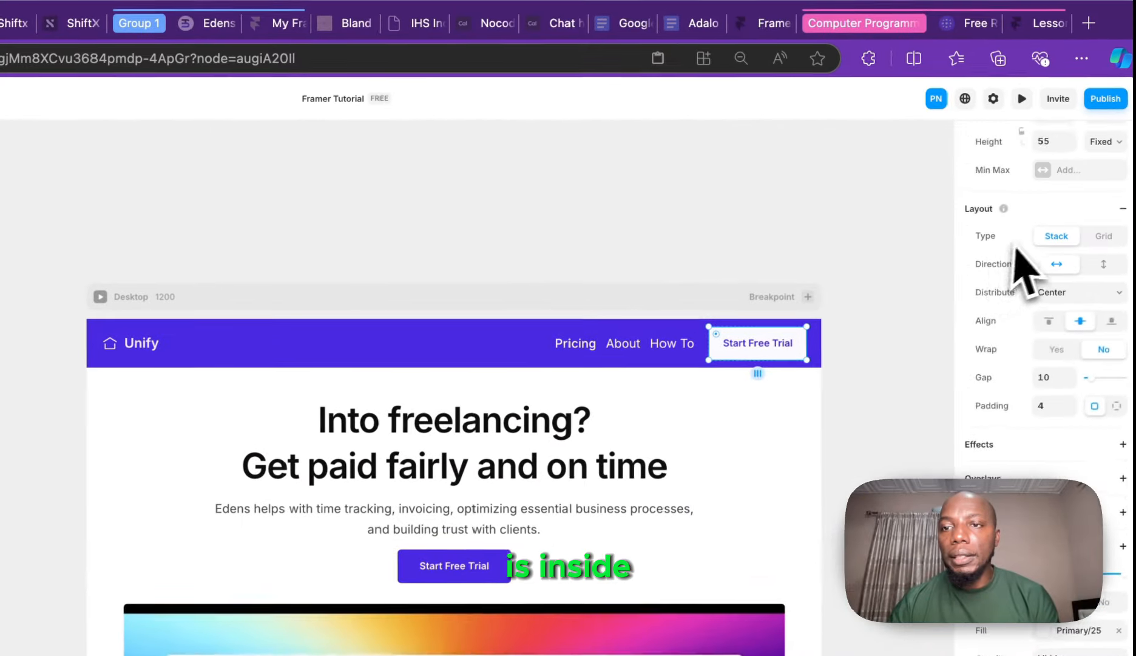
scroll(1015, 267, up, 3)
click(1122, 180)
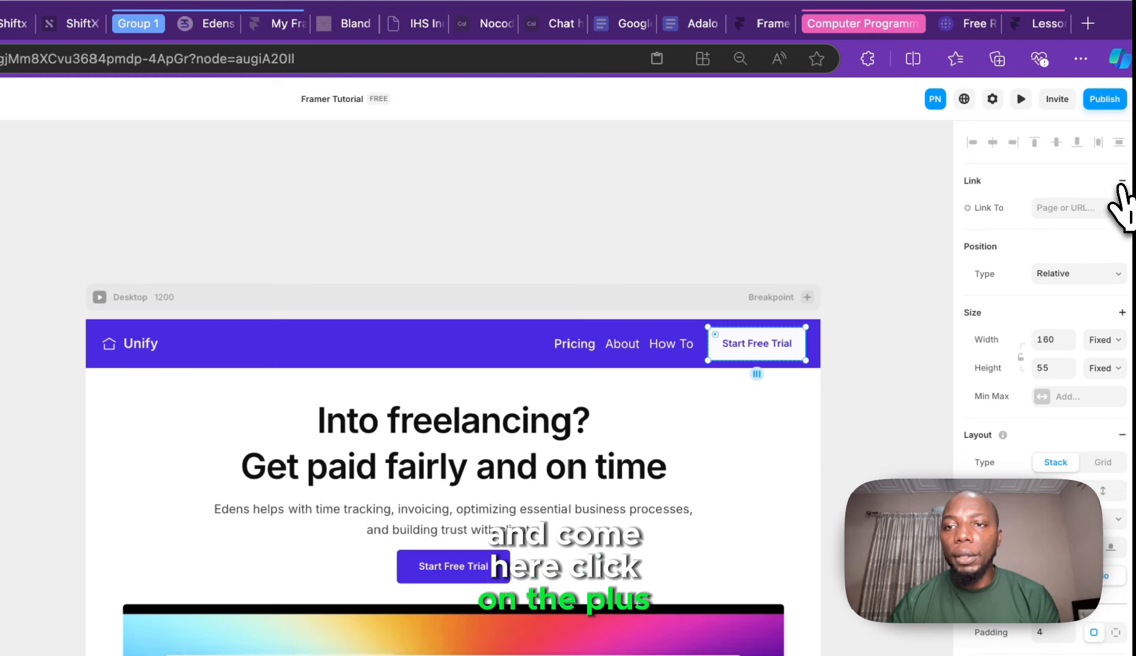
click(1073, 209)
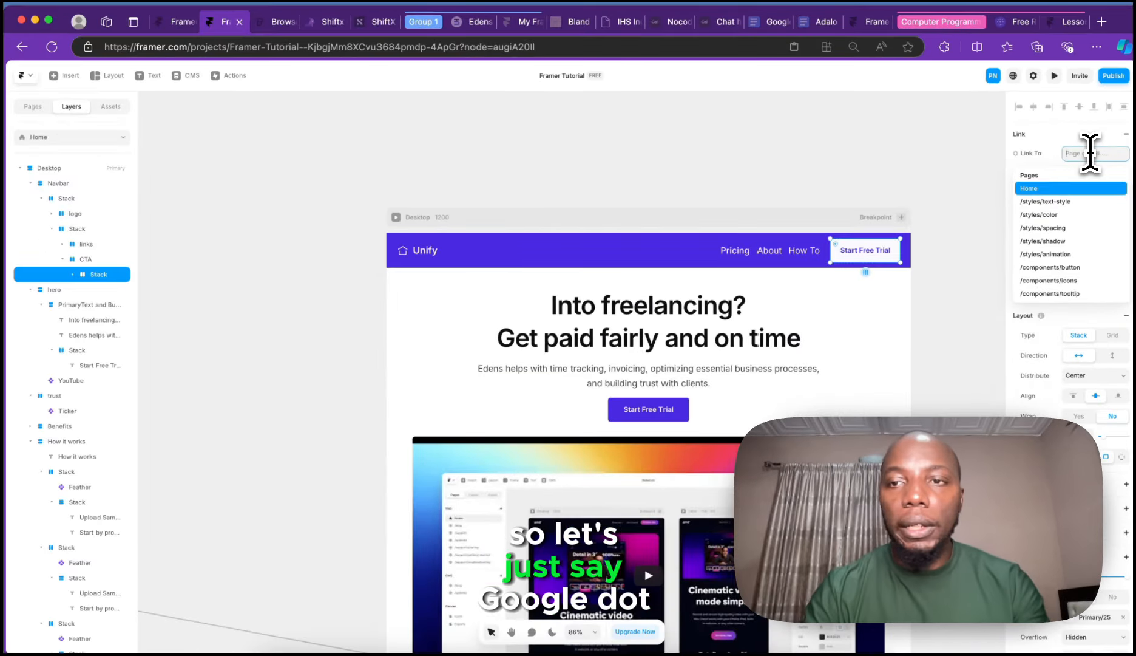
text(google)
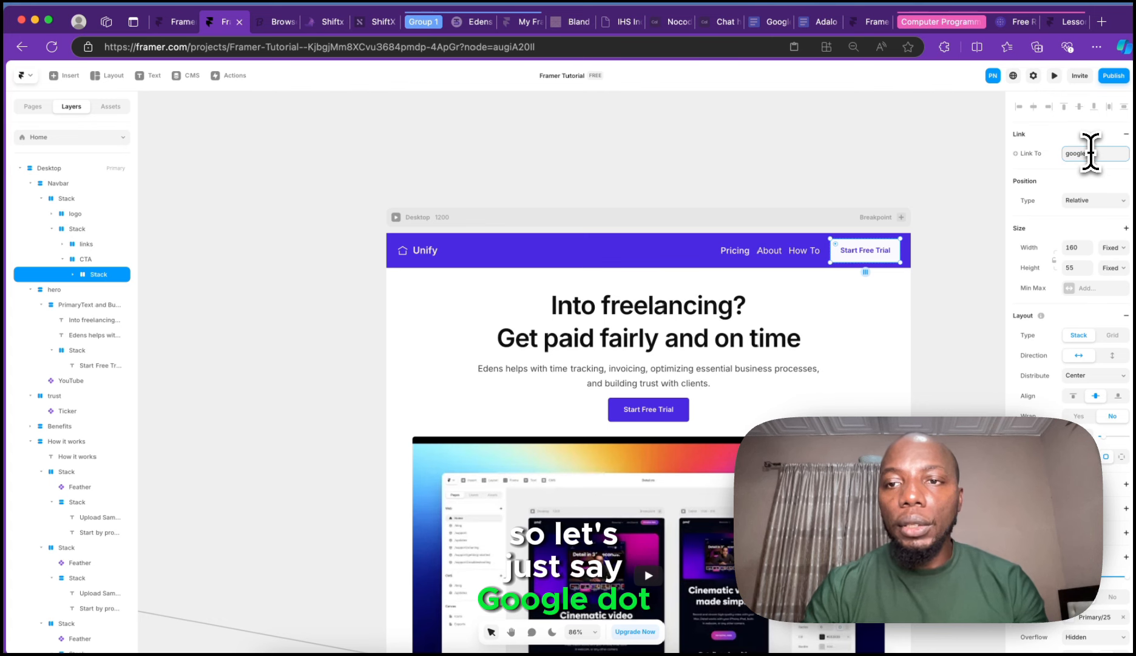
text(.com)
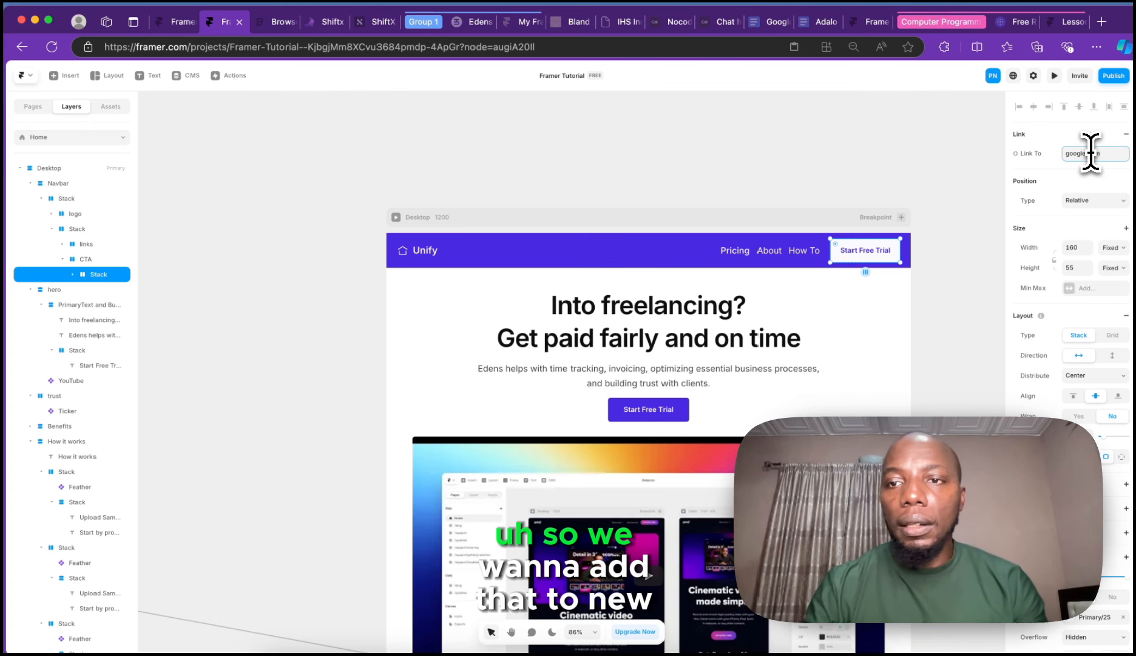
key(Return)
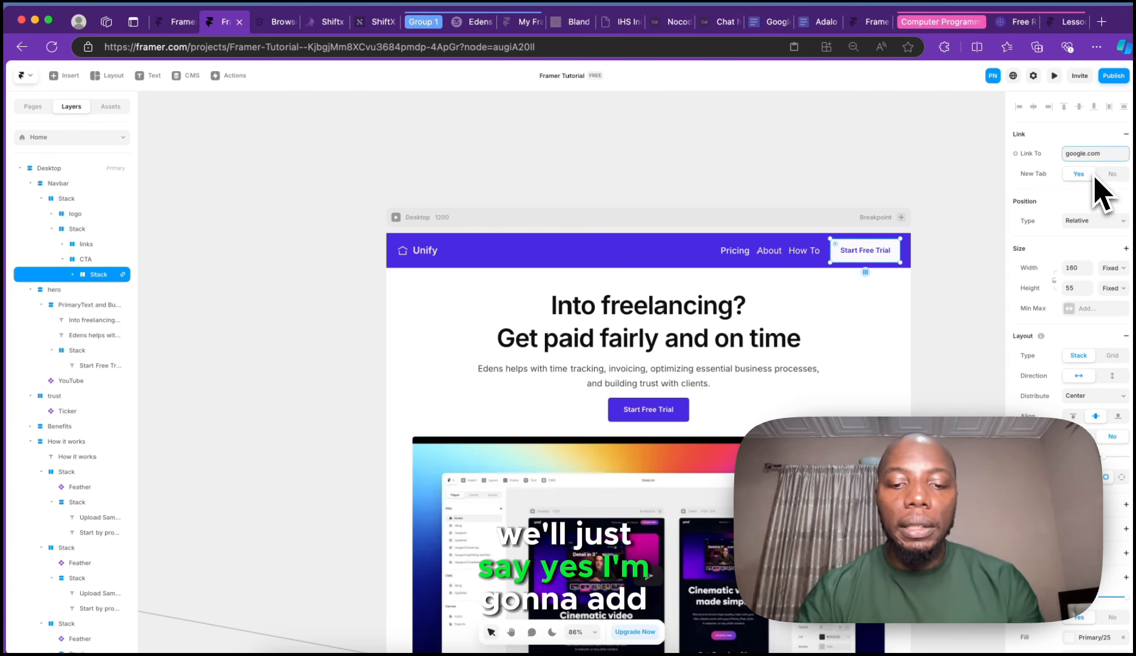
key(super+Left)
text(htt)
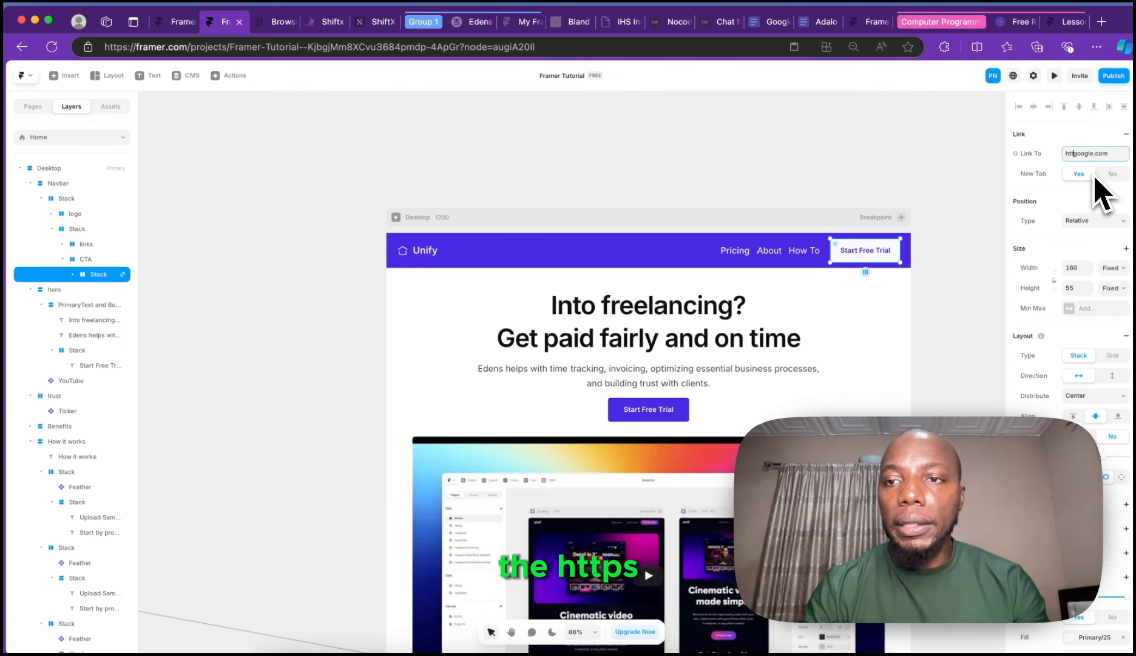
key(BackSpace)
key(BackSpace)
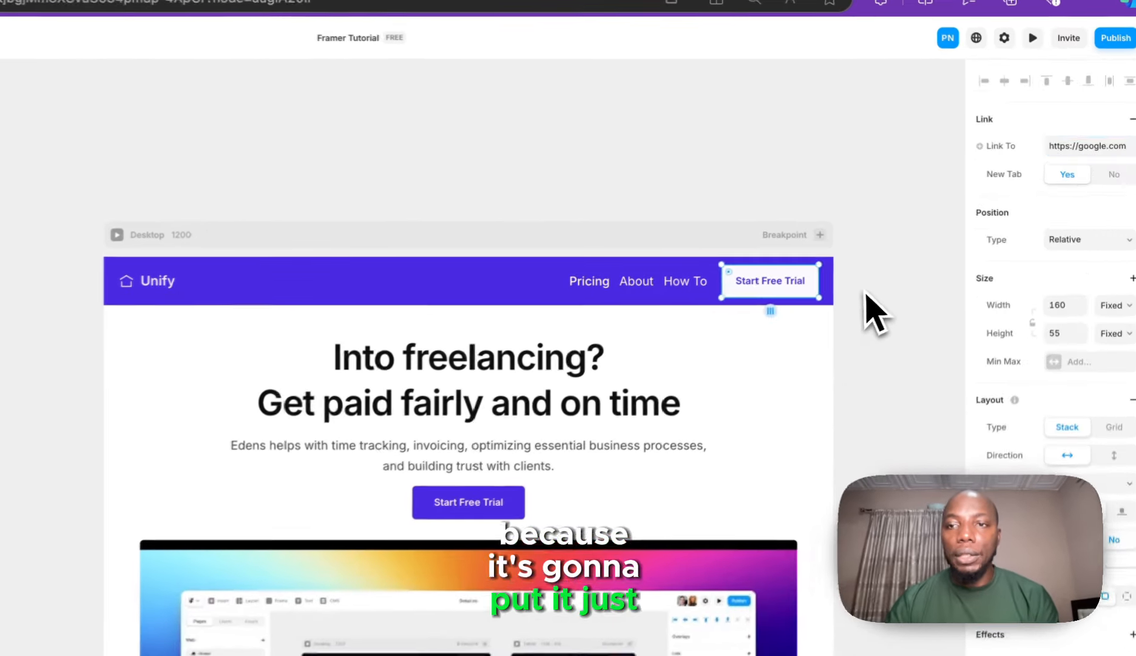
click(941, 246)
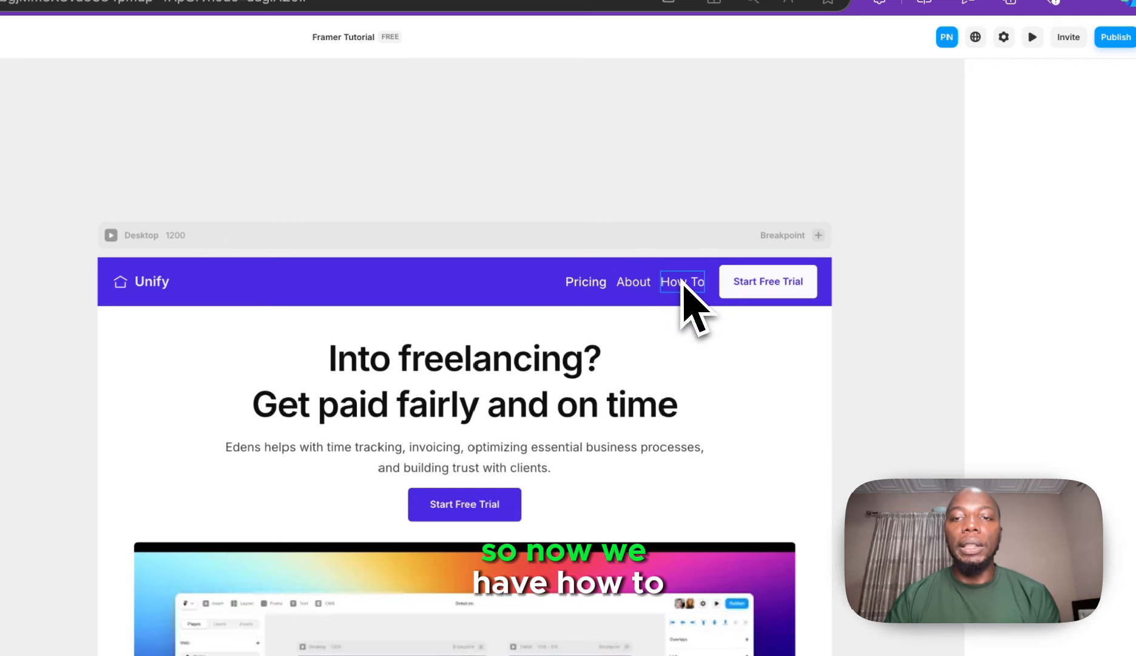
- Change the navbar's How To text to How It Works, matching the title of the page's how-it-works section
click(695, 281)
scroll(692, 482, down, 15)
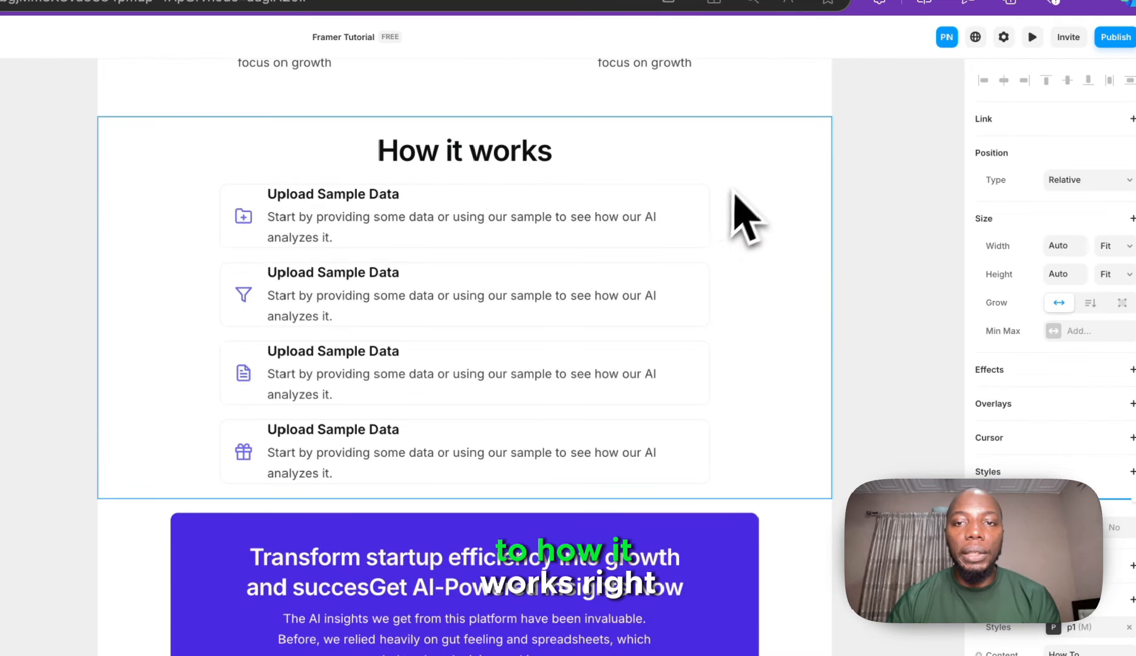
click(742, 198)
scroll(742, 197, up, 15)
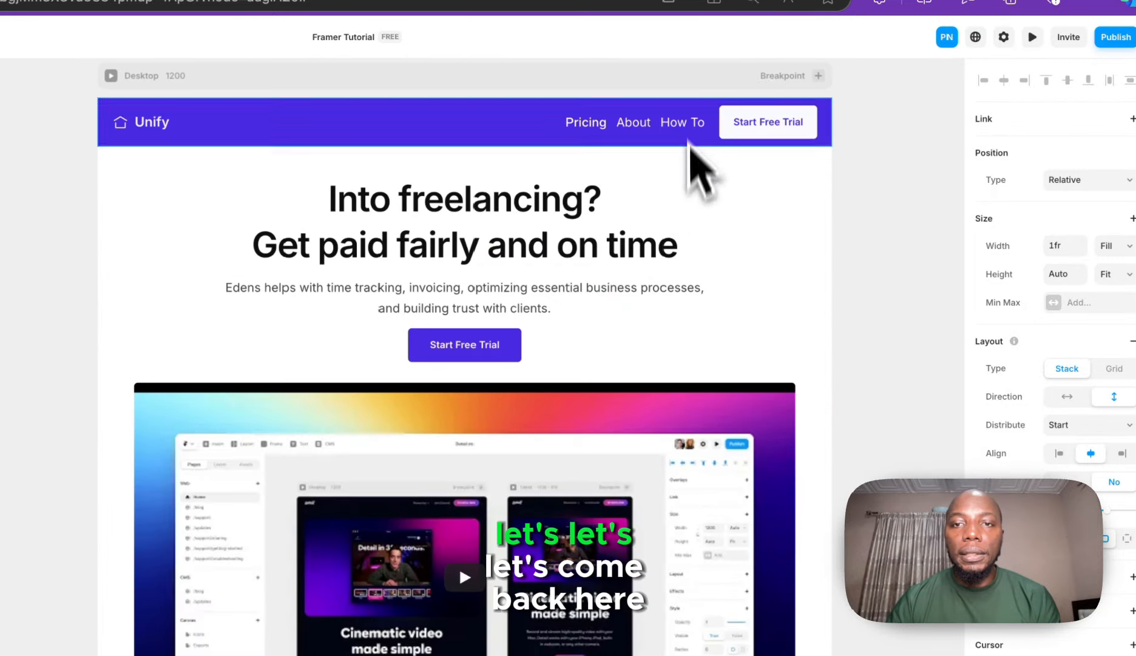
double_click(684, 120)
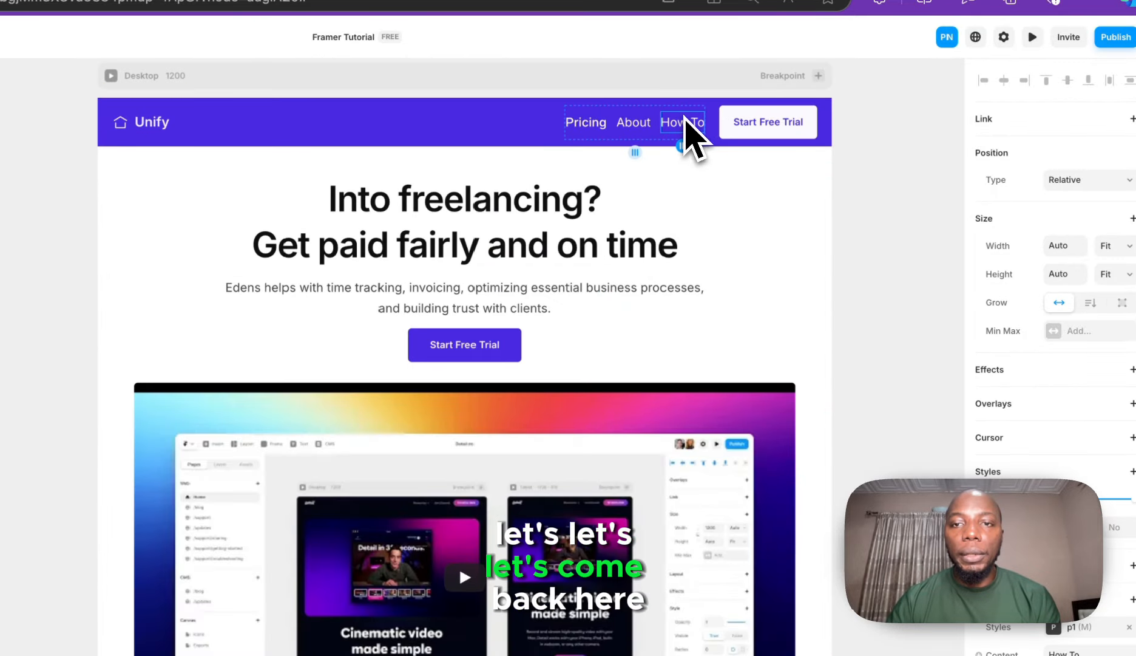
key(Right)
key(Right)
key(Right)
key(Right)
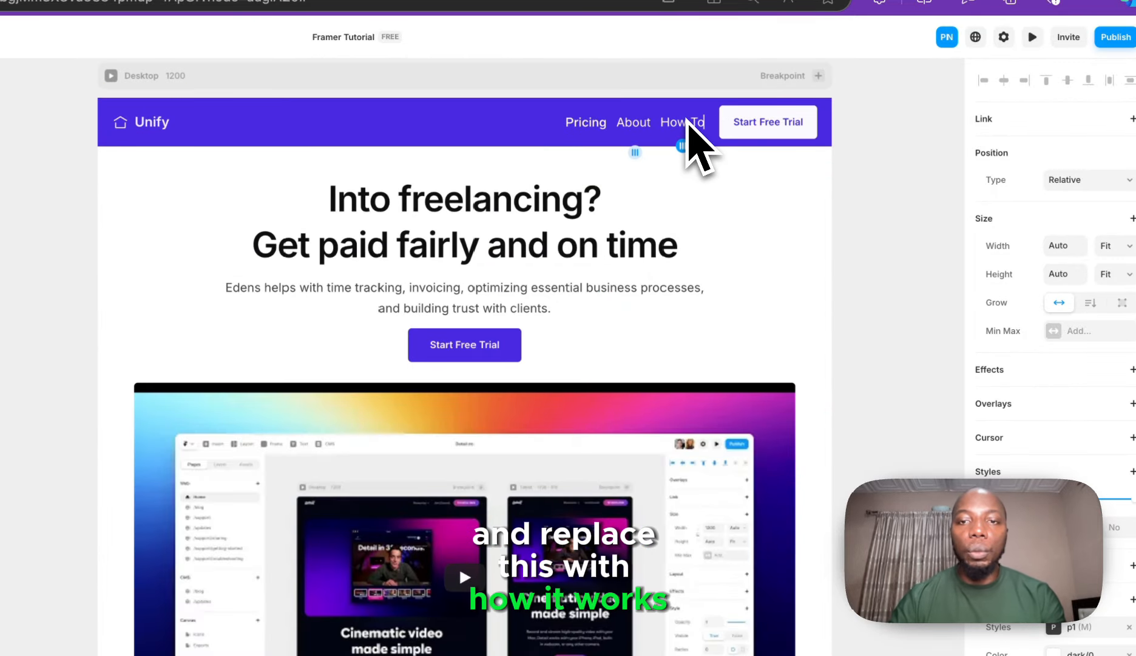
key(BackSpace)
key(BackSpace)
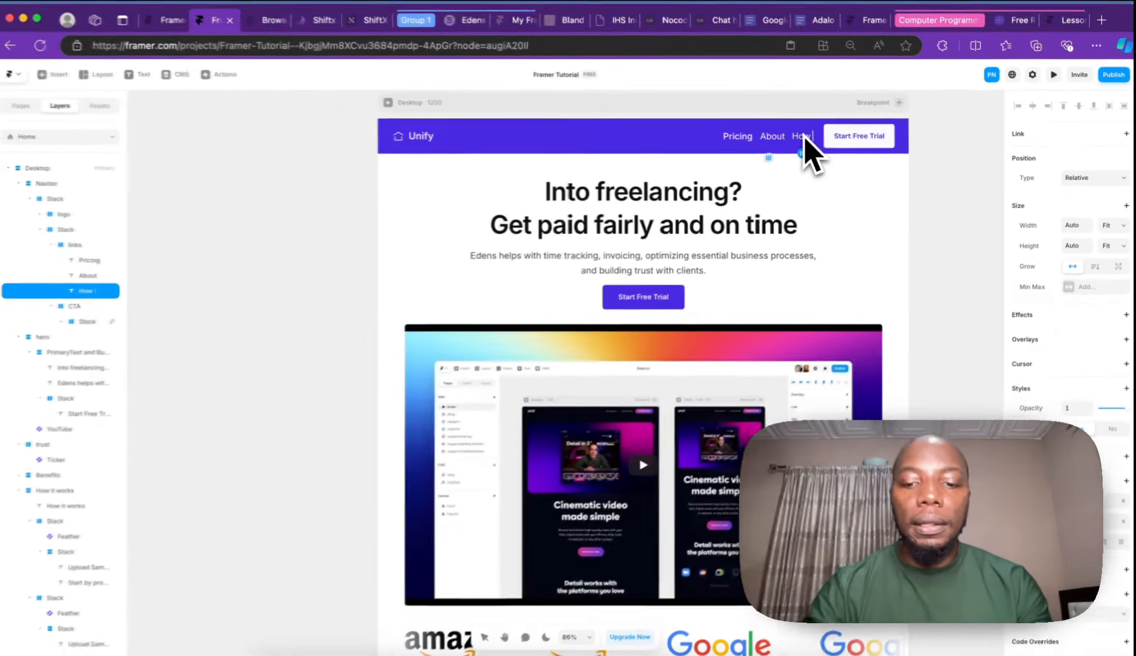
text(It)
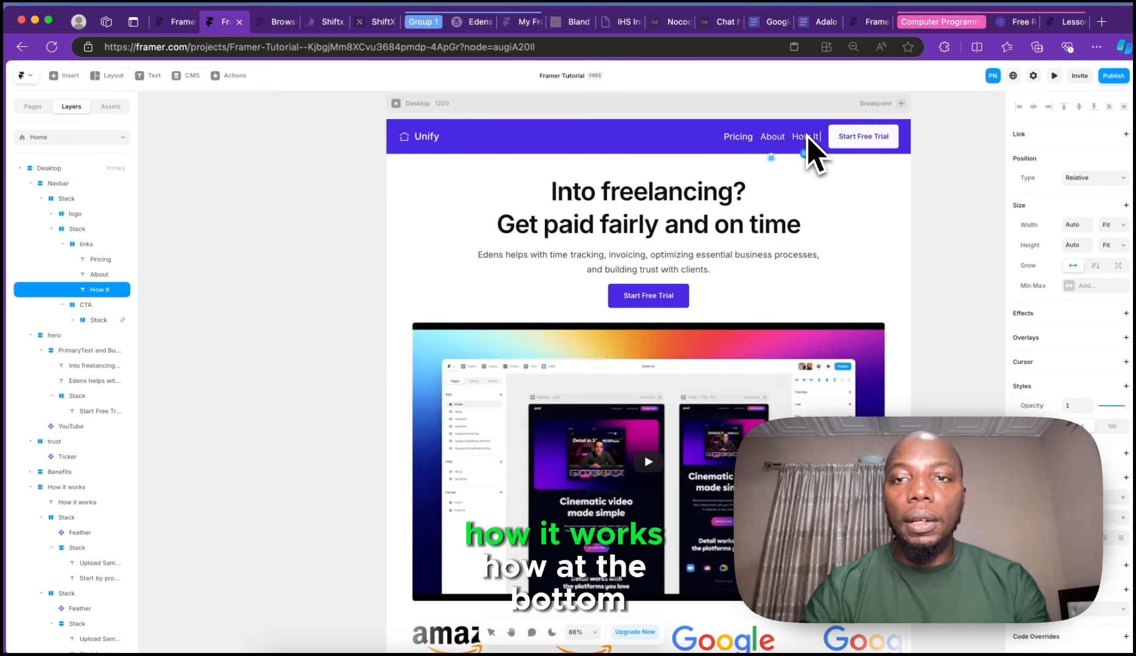
text( Works)
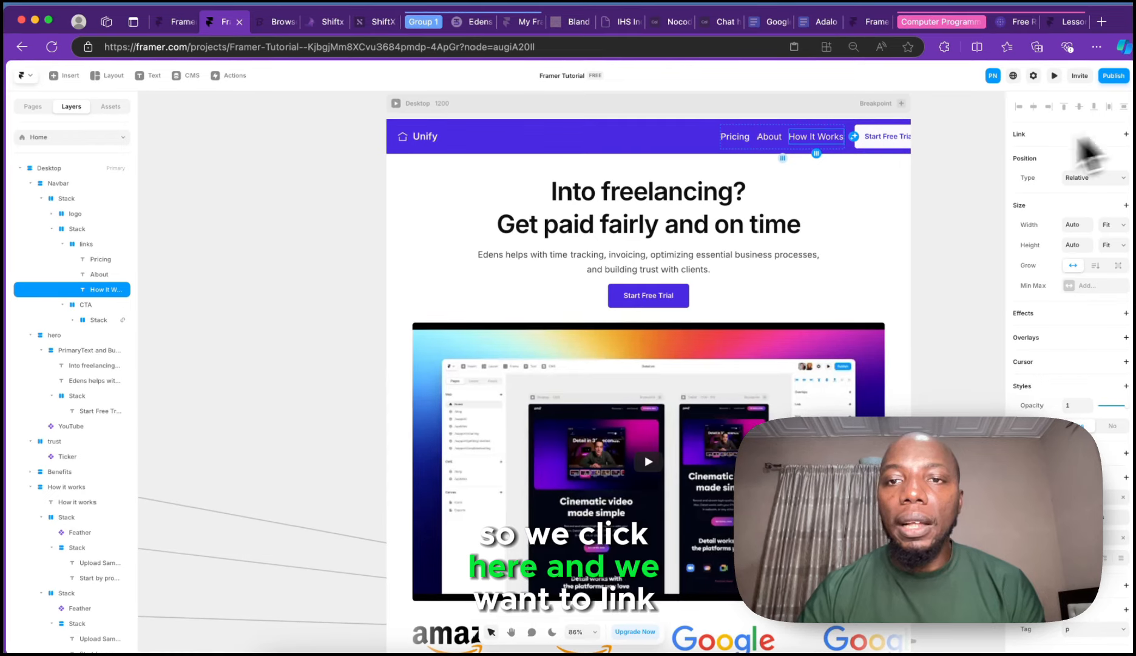
- Add a scroll section named howitworks to the How it works section stack below the benefits
scroll(740, 419, down, 6)
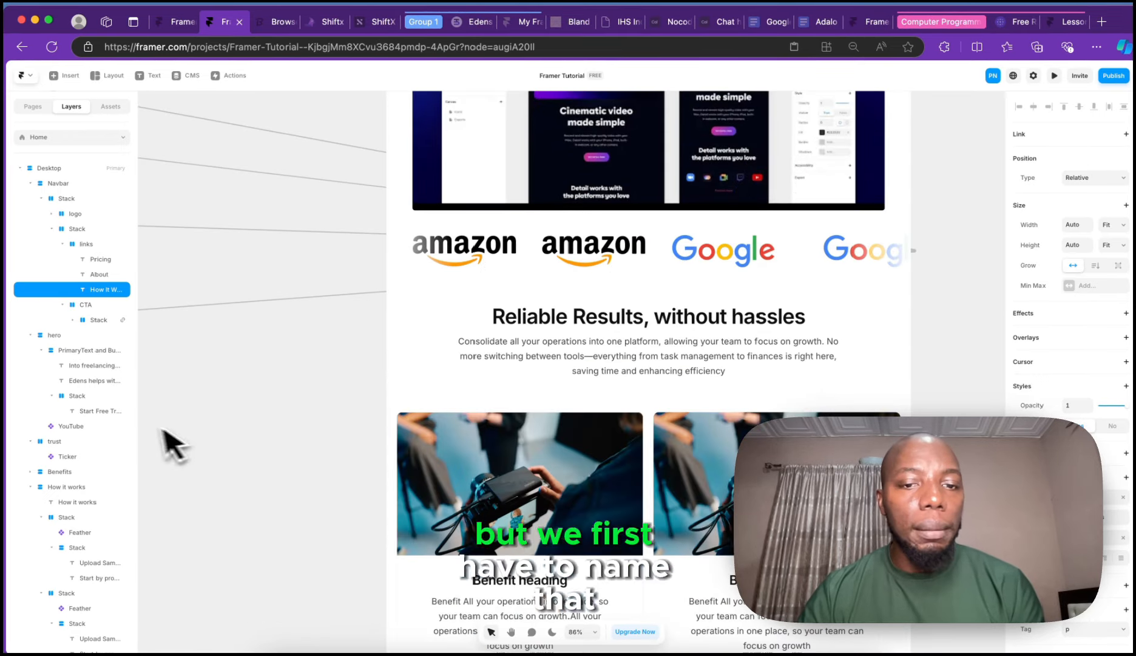
scroll(437, 437, down, 10)
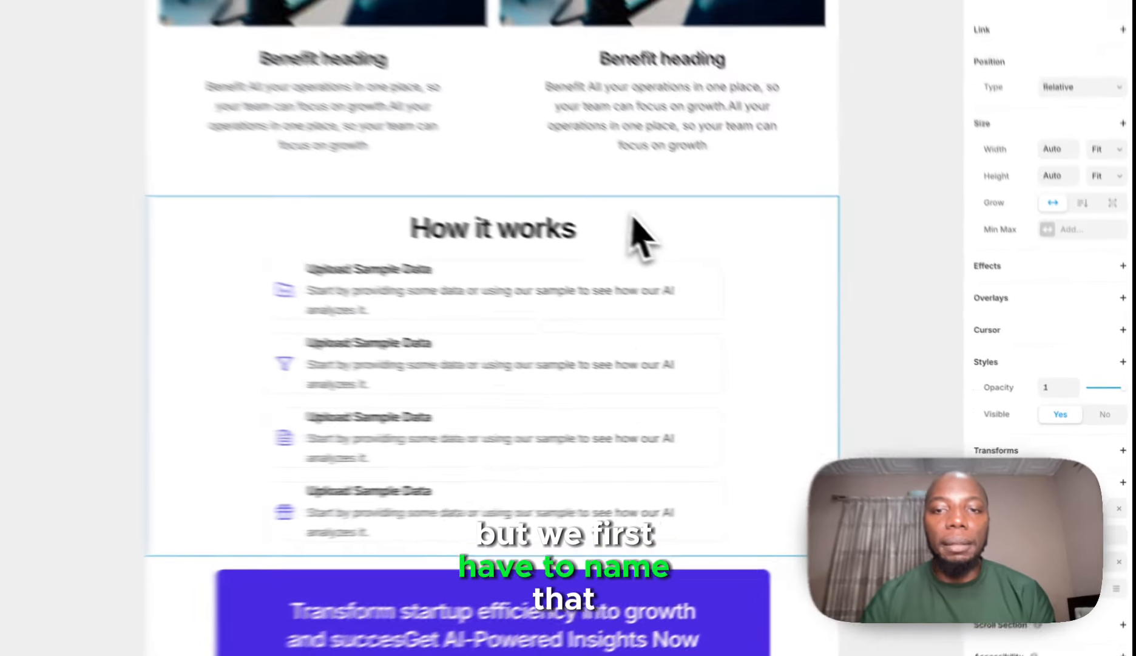
click(779, 276)
scroll(1002, 558, down, 3)
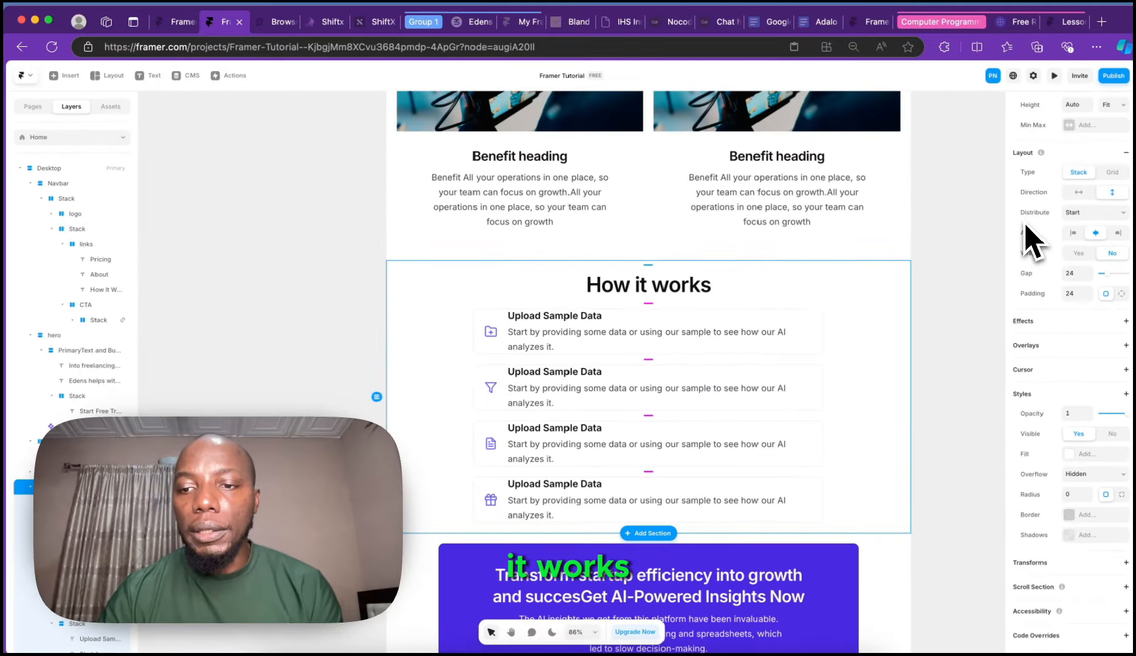
scroll(1020, 228, up, 3)
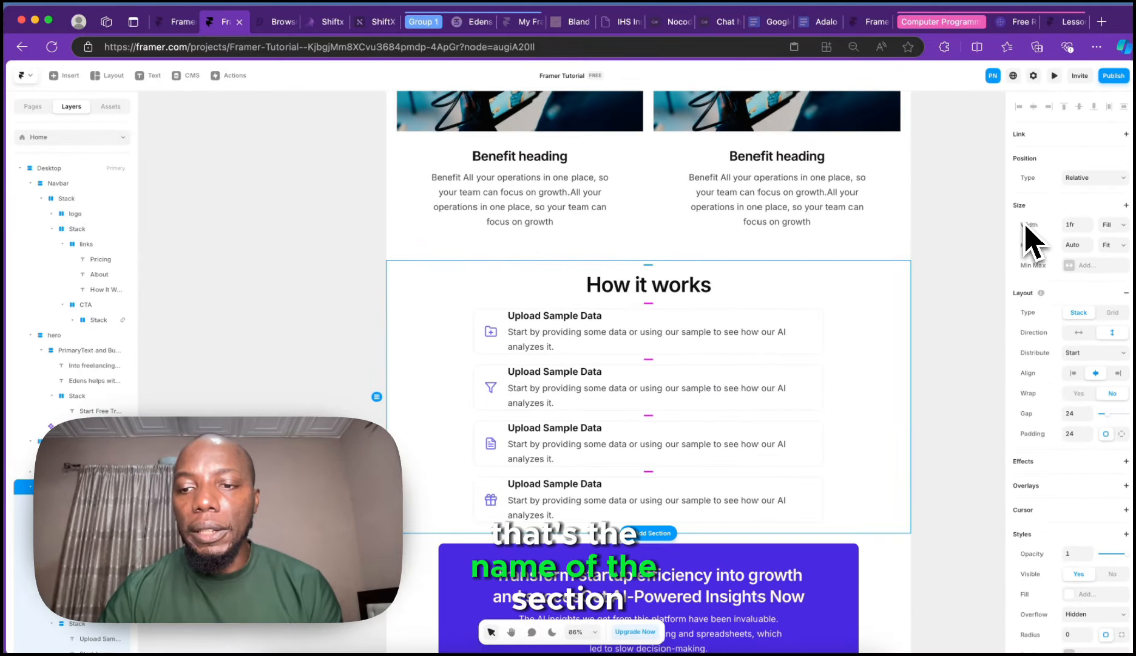
scroll(728, 347, up, 1)
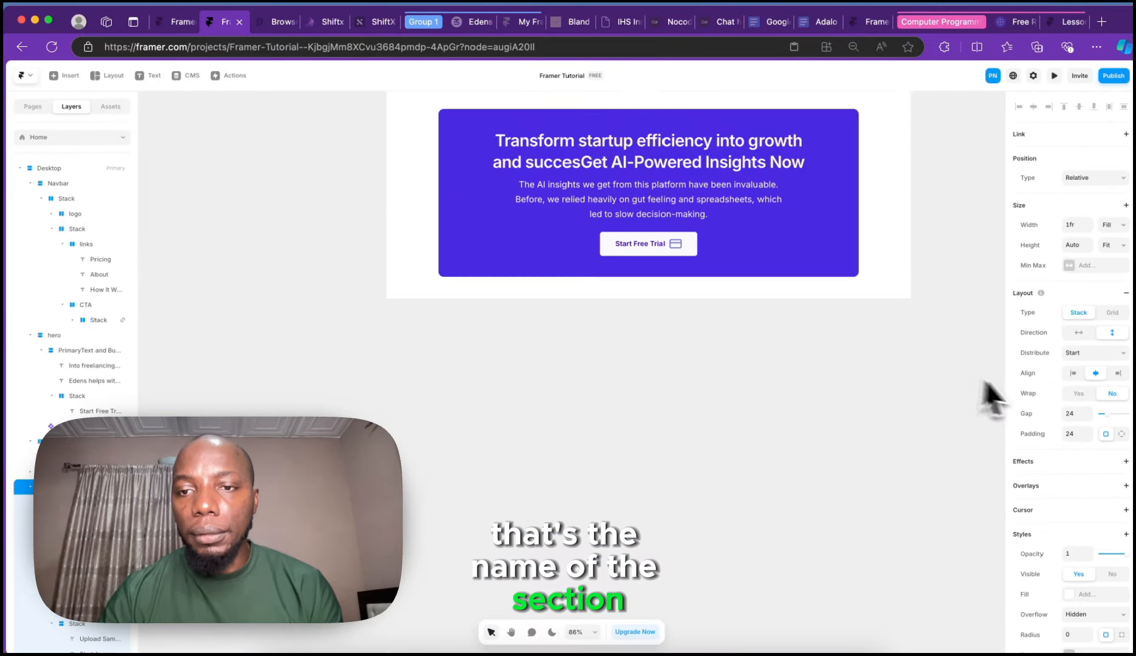
scroll(1072, 350, down, 3)
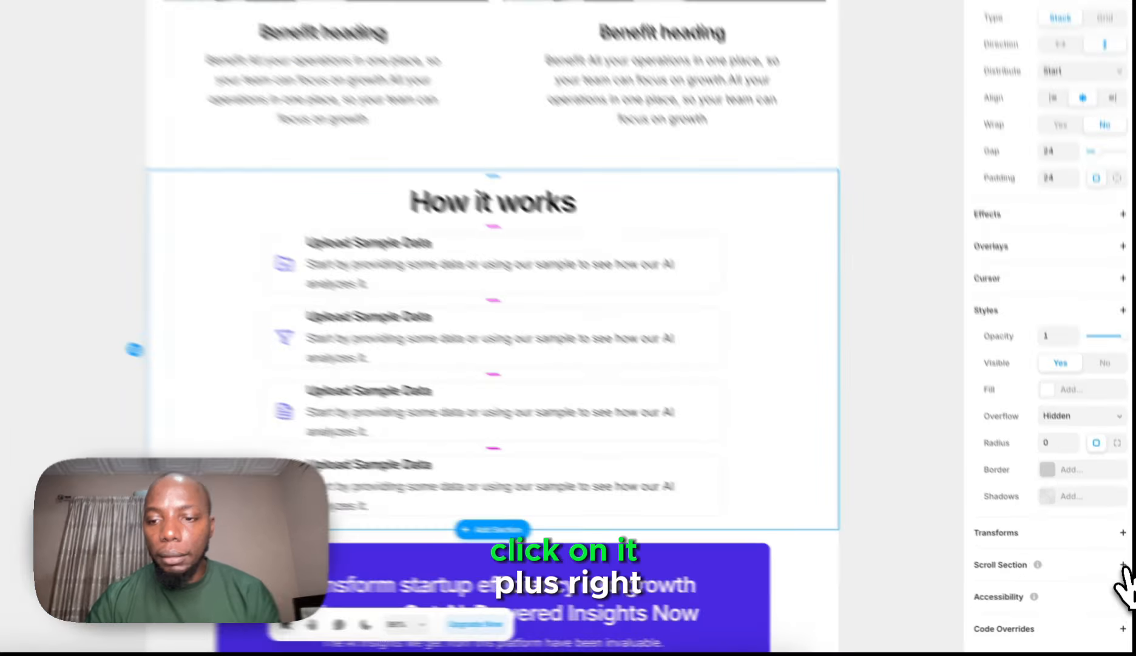
click(1126, 587)
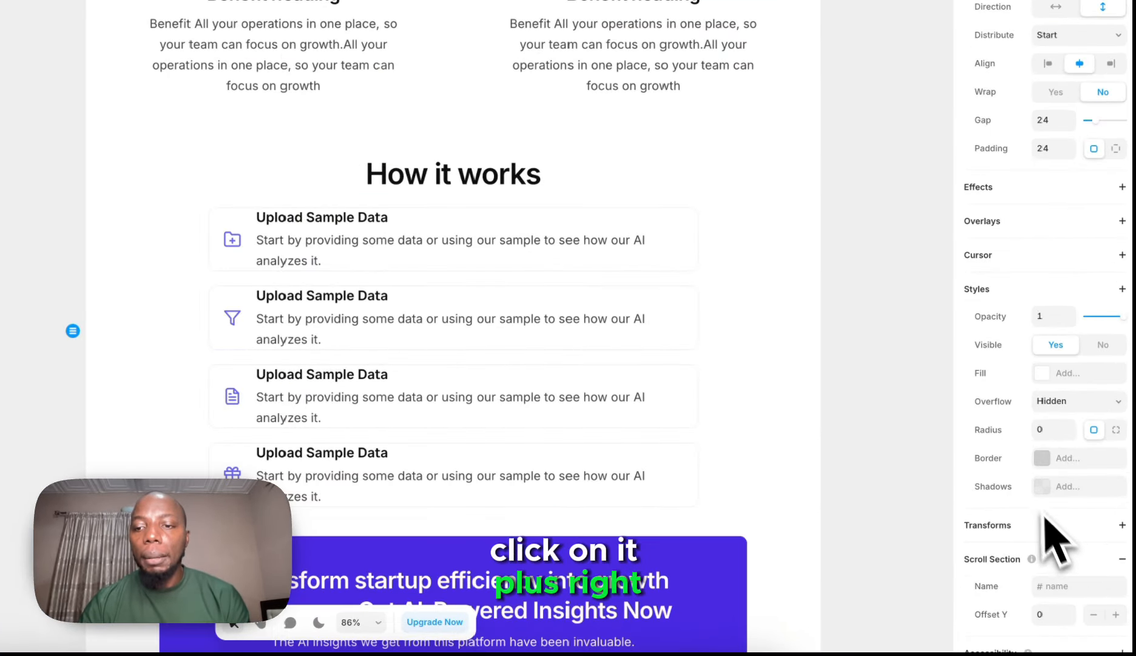
click(1055, 586)
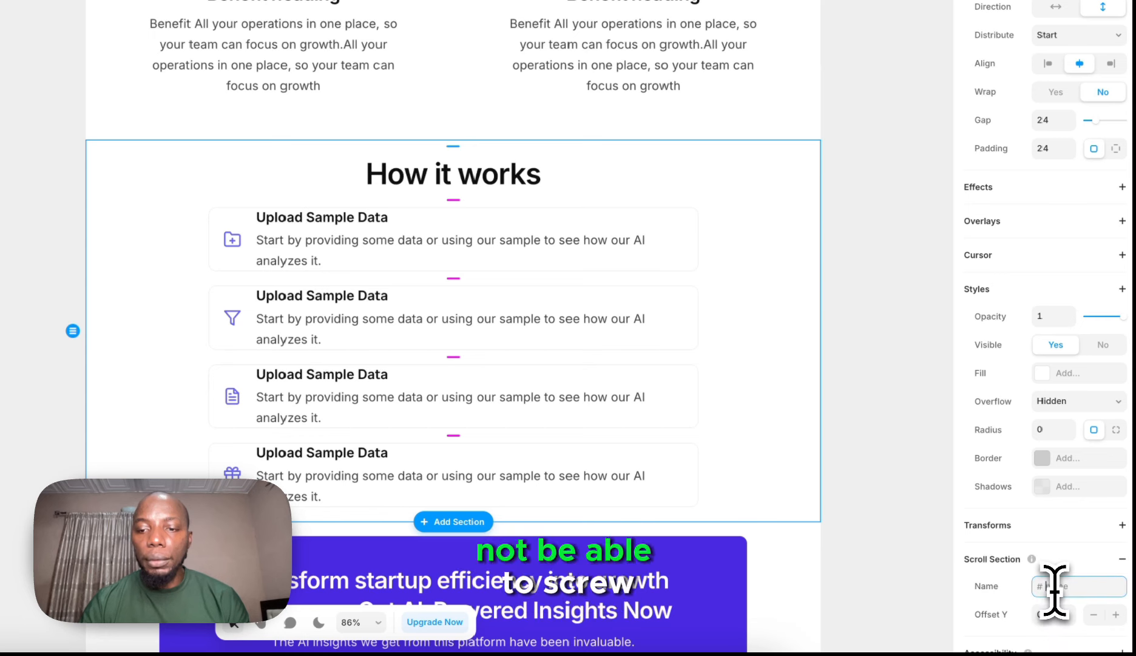
text(howit)
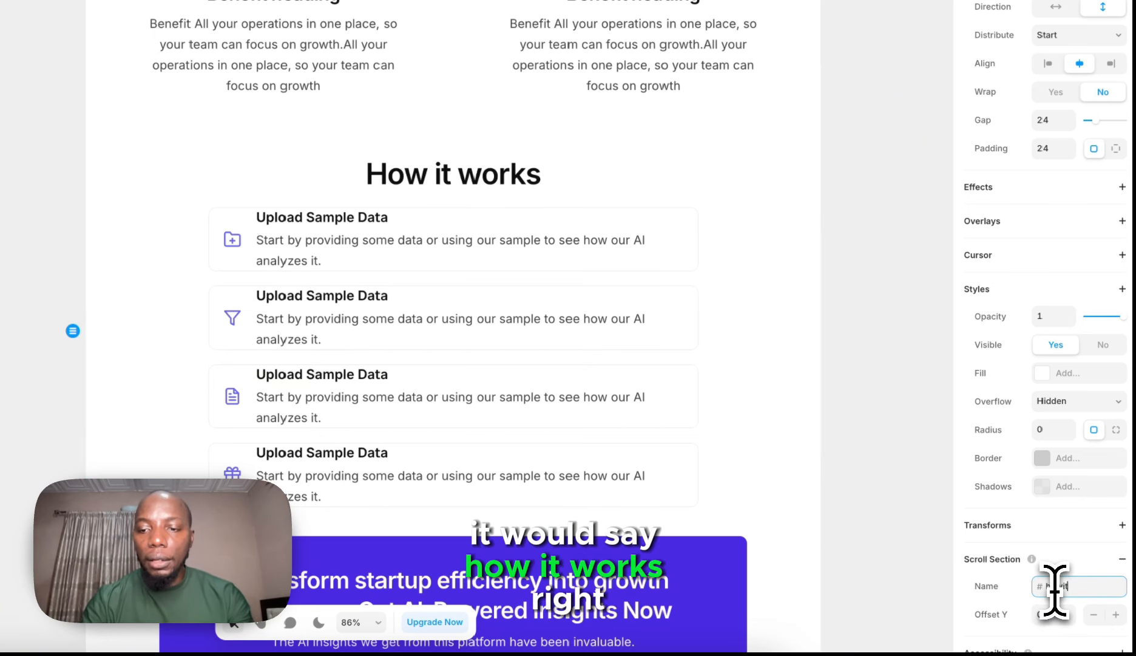
text(works)
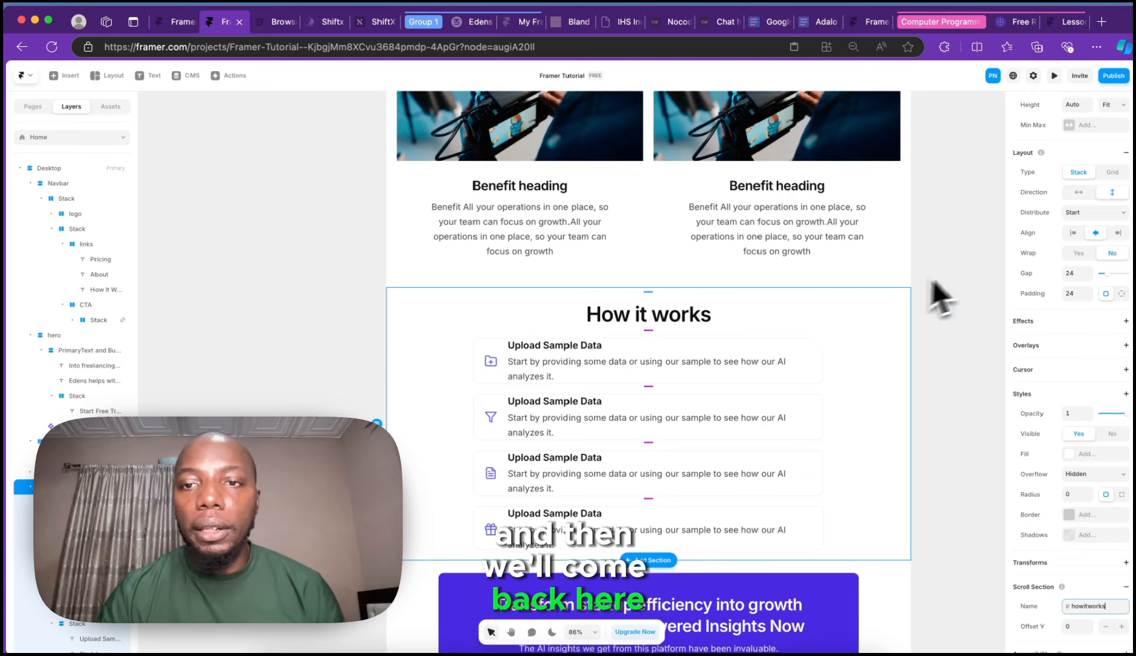
- Link the navbar's How It Works text to the #howitworks section of the Home page with smooth scrolling
scroll(887, 243, up, 15)
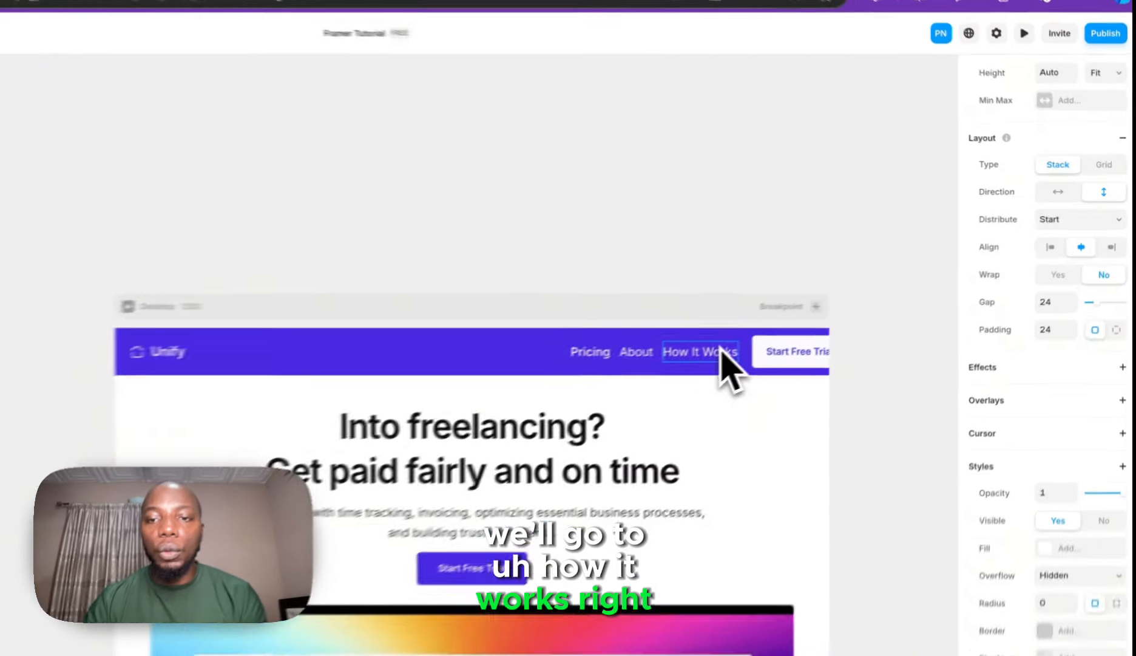
click(826, 307)
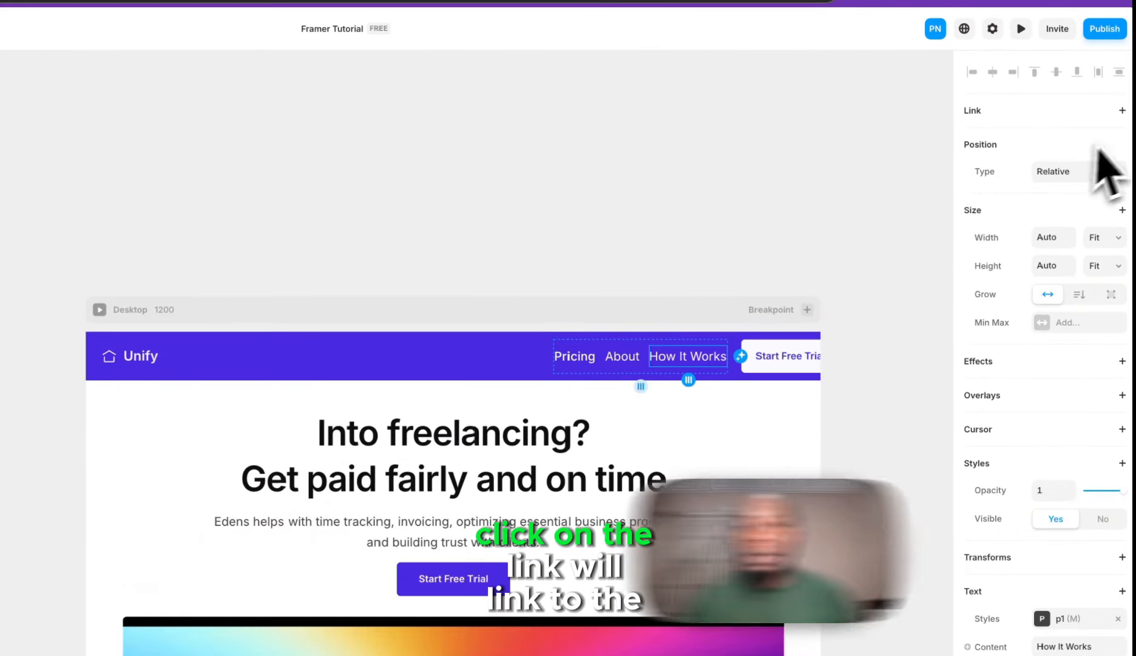
click(1123, 110)
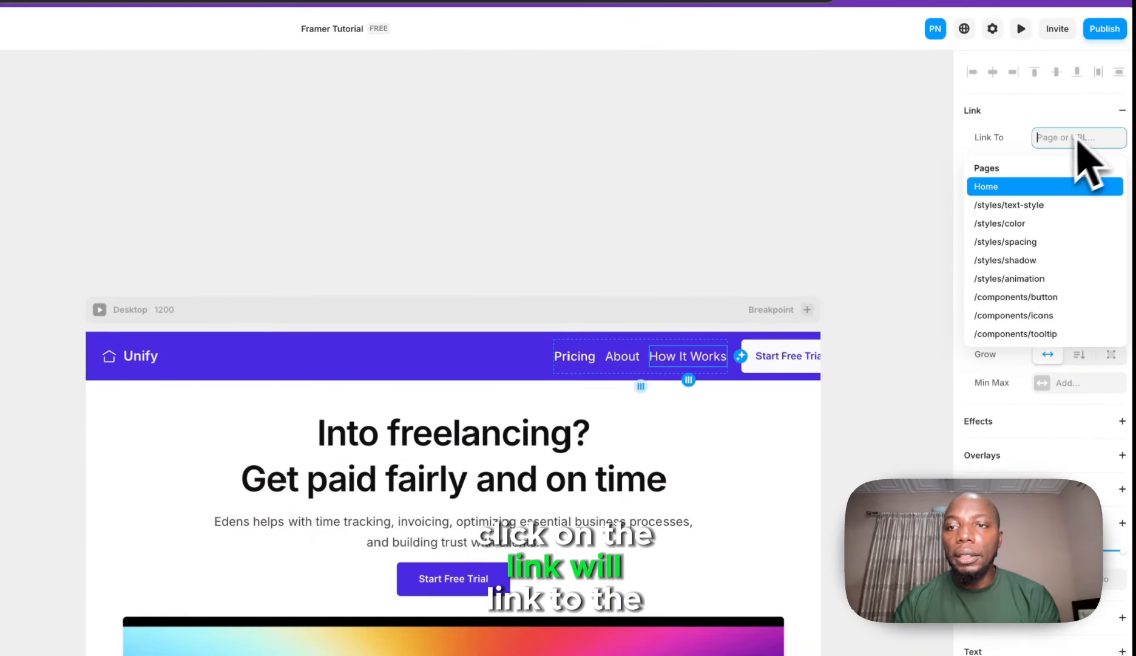
click(1031, 191)
click(1046, 169)
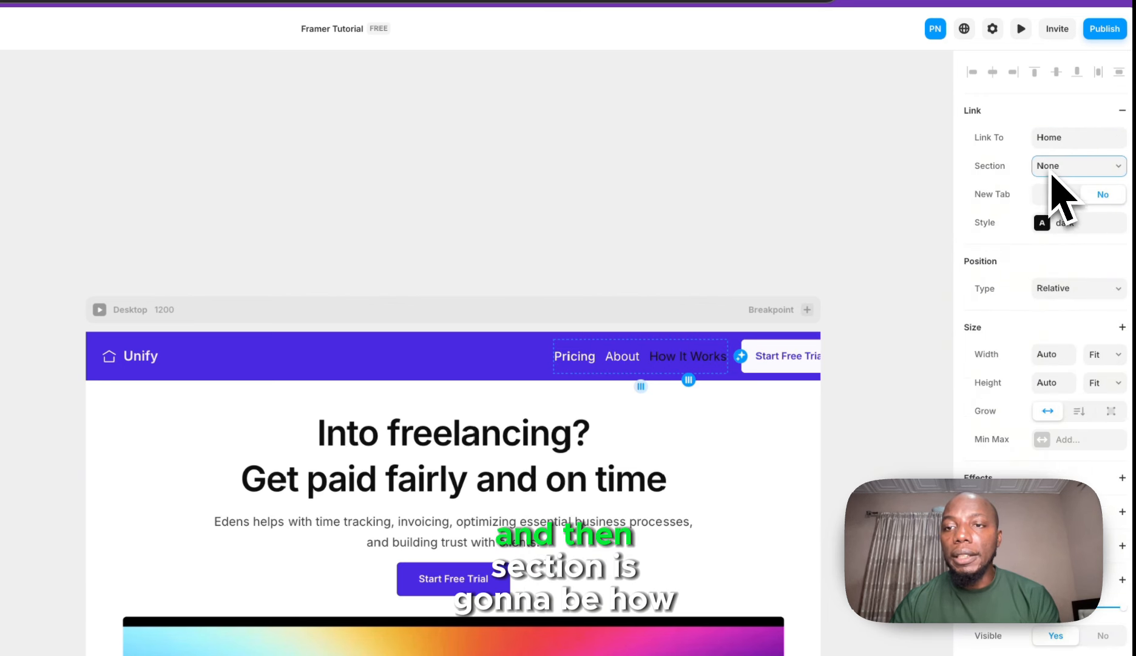
click(1063, 195)
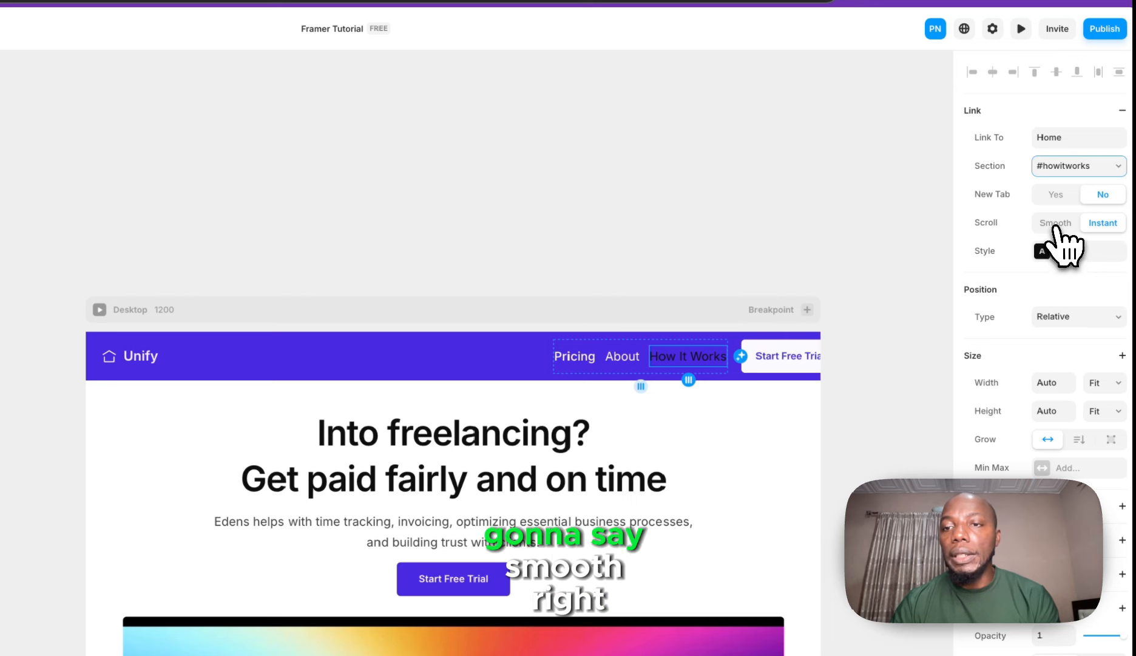
click(1056, 226)
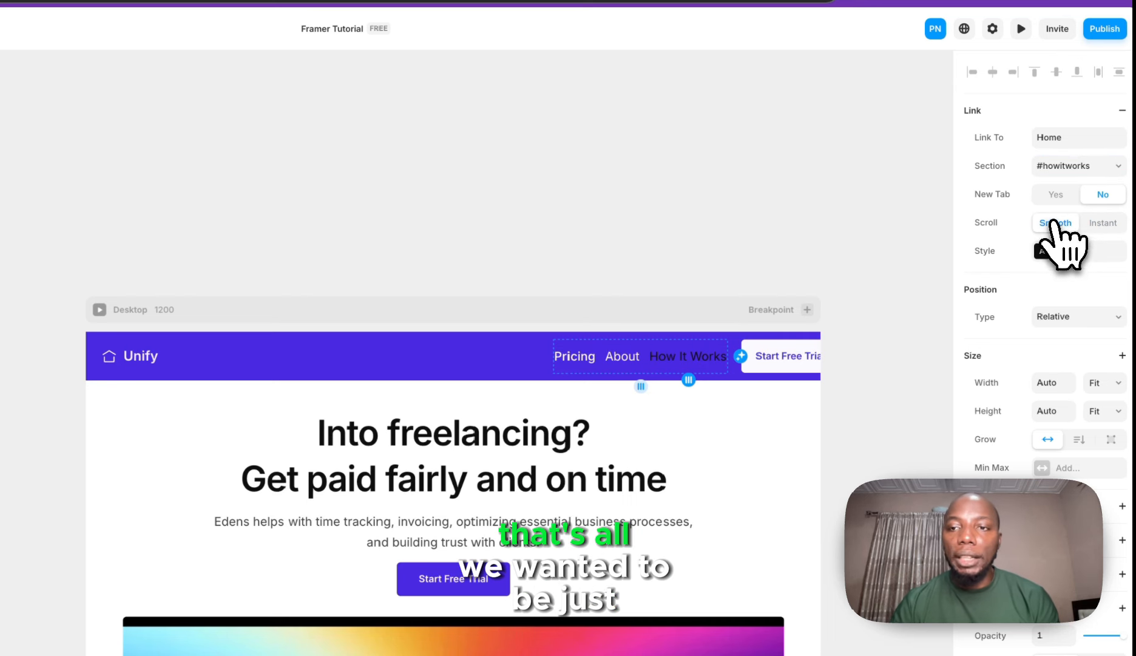
- Apply the light link style to the navbar's How It Works link
click(1051, 251)
click(1054, 250)
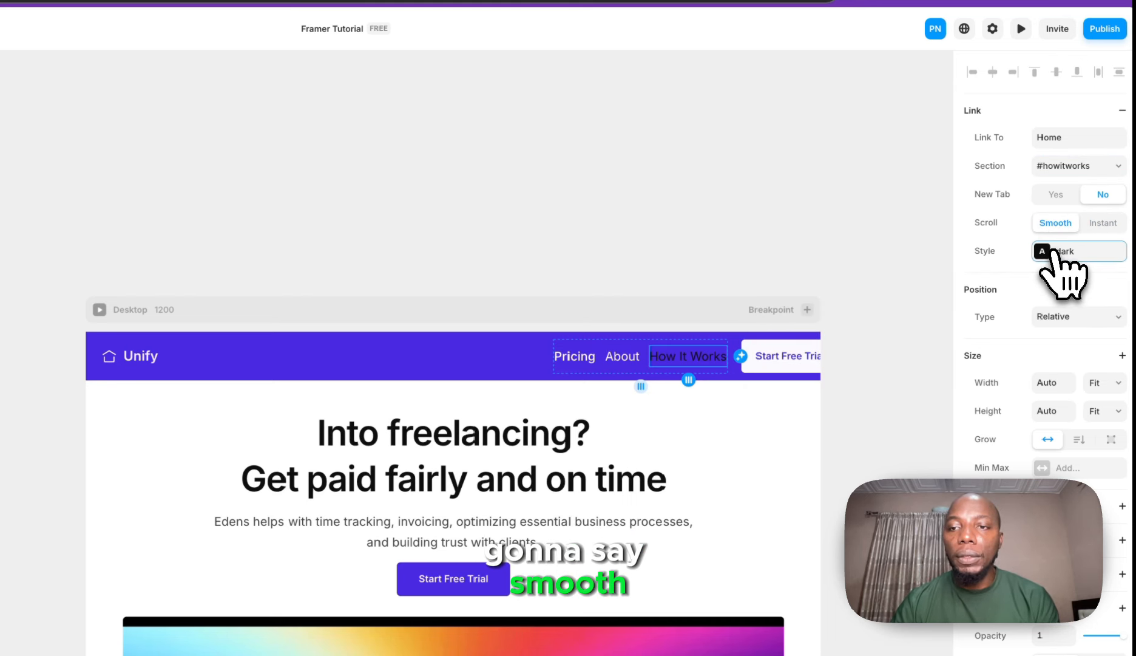
scroll(789, 425, down, 4)
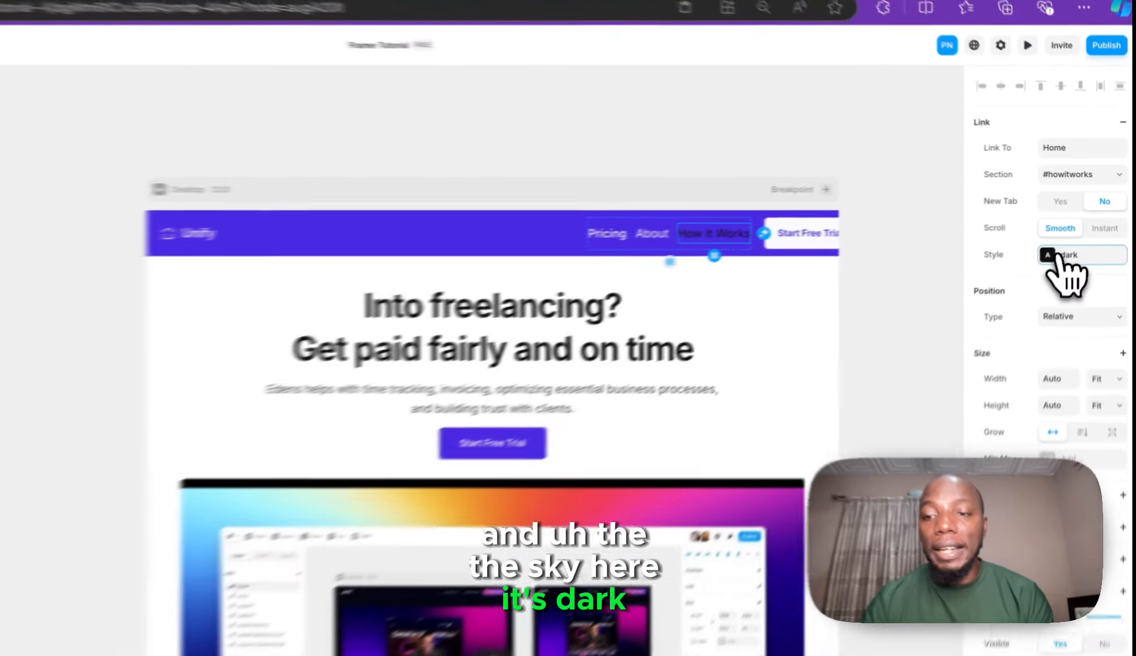
click(1076, 234)
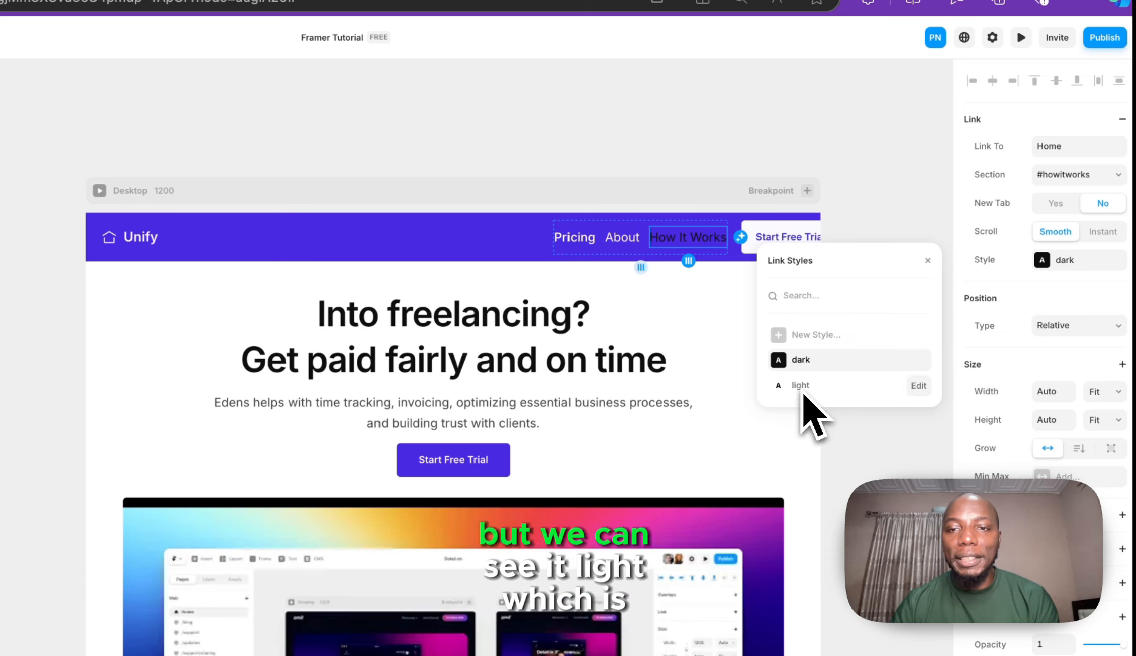
click(803, 391)
click(873, 187)
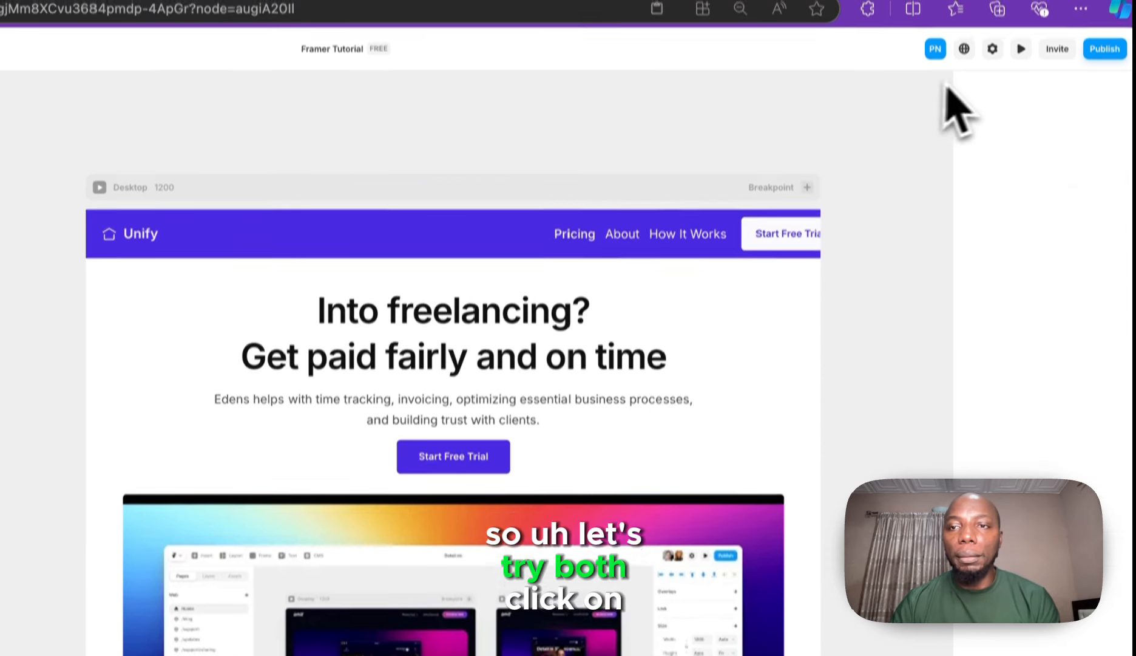
- Preview the page, widen the preview to 1314 px, and test the navbar's Start Free Trial link before returning to the preview
click(1021, 48)
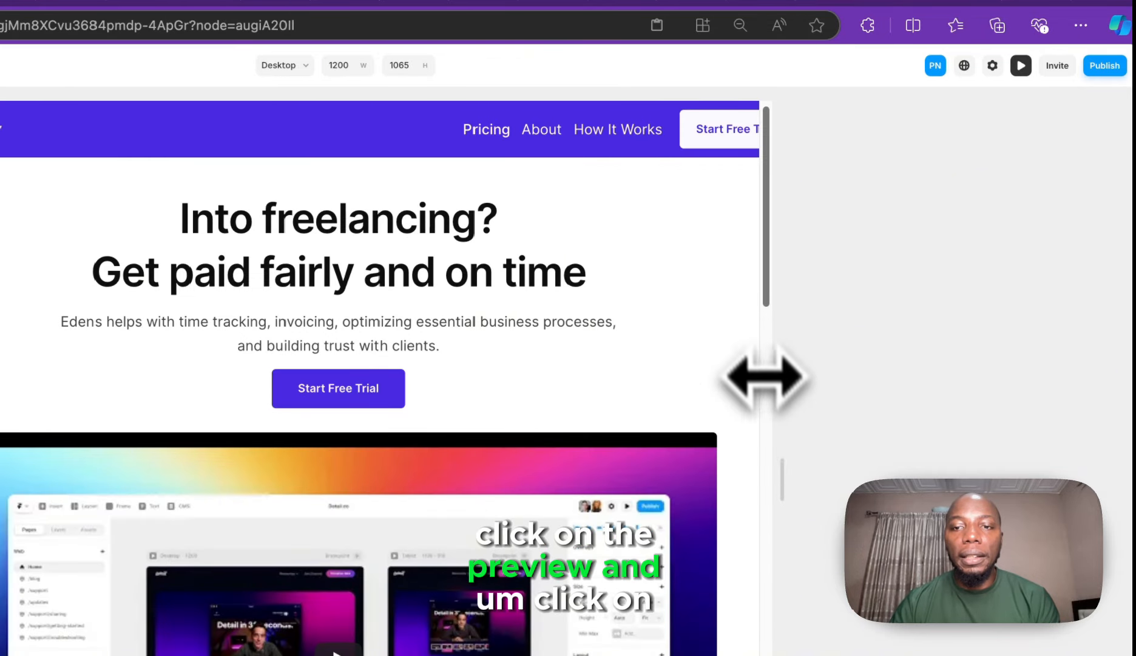
drag(765, 377, 803, 425)
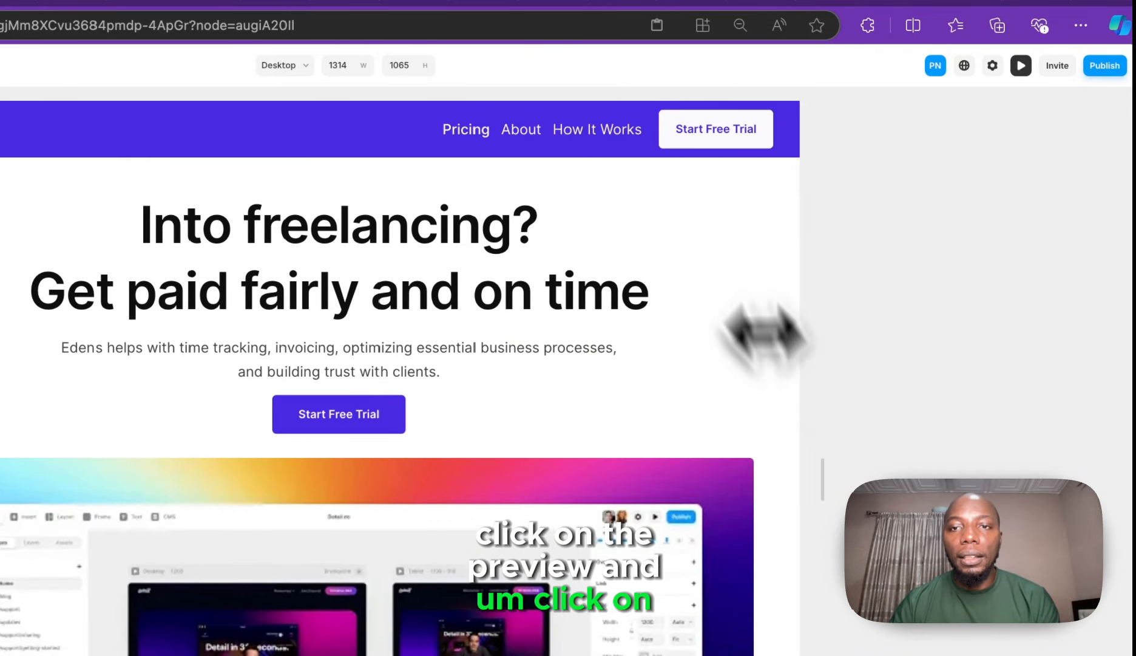
click(701, 135)
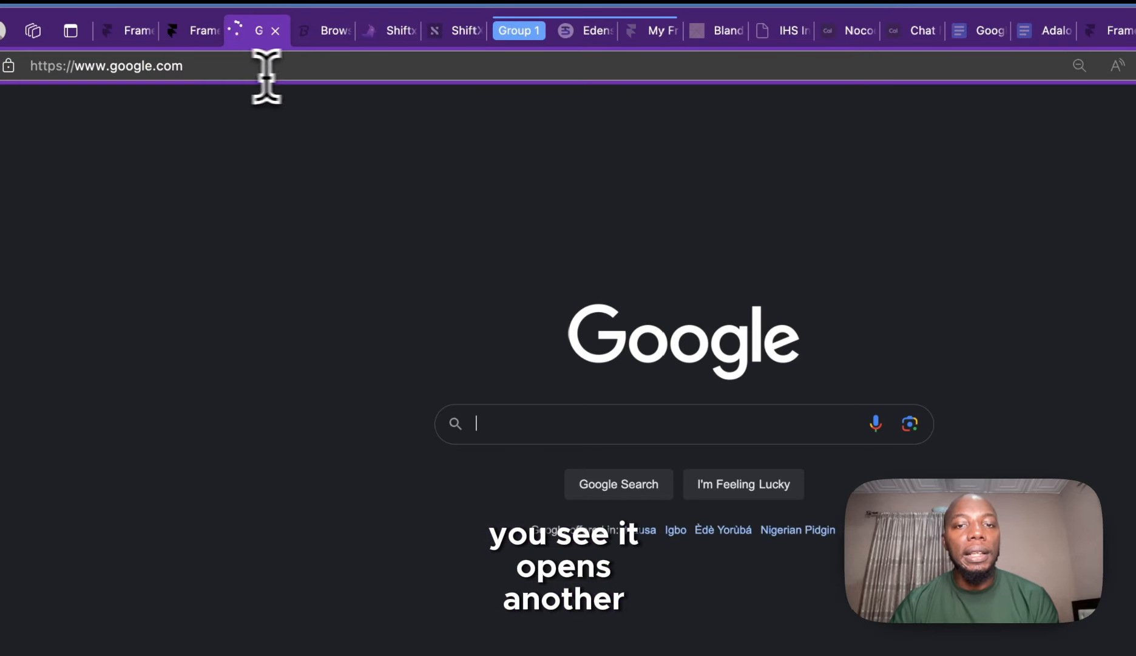
drag(267, 76, 1, 66)
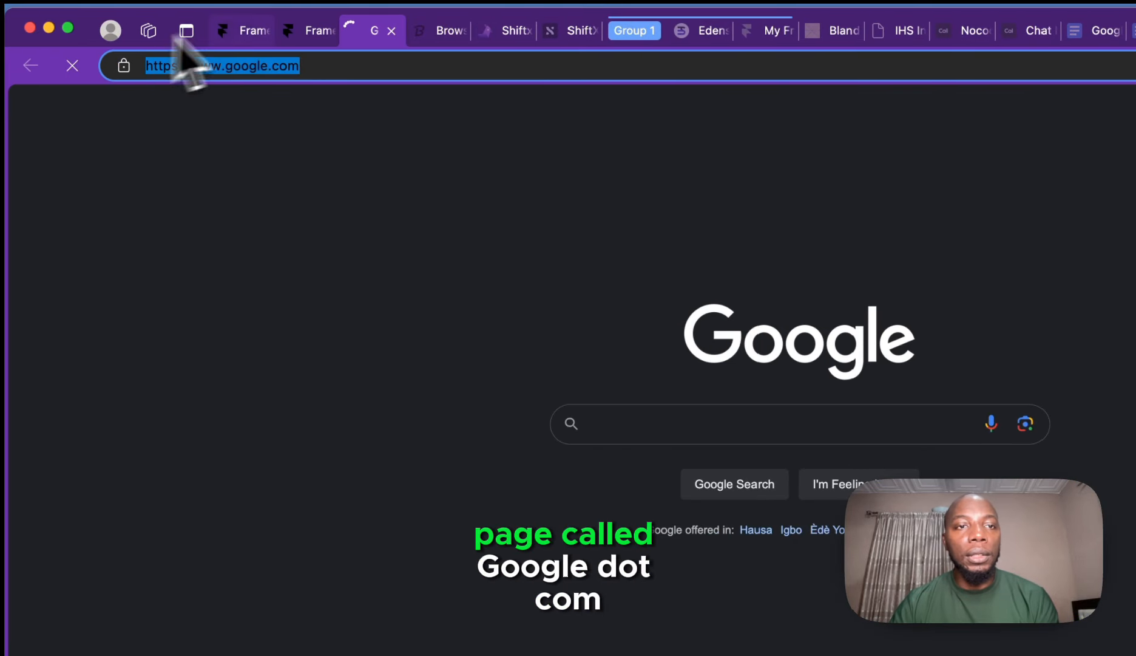
click(189, 32)
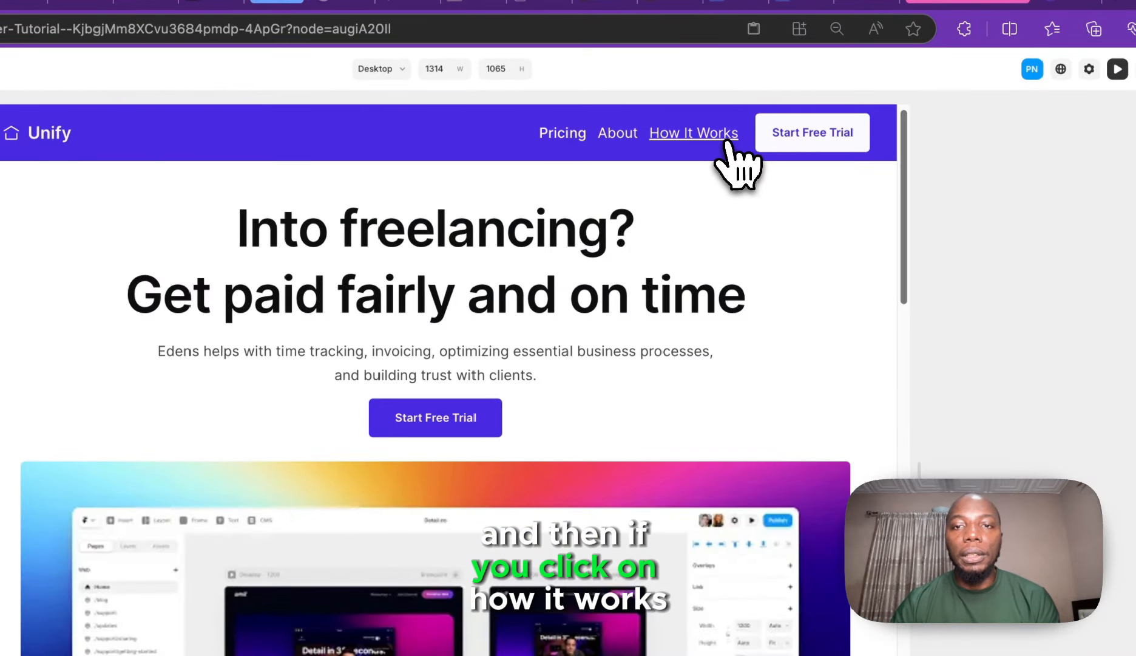
- Test the navbar's How It Works link in the preview and look through the page
click(725, 136)
scroll(639, 338, up, 5)
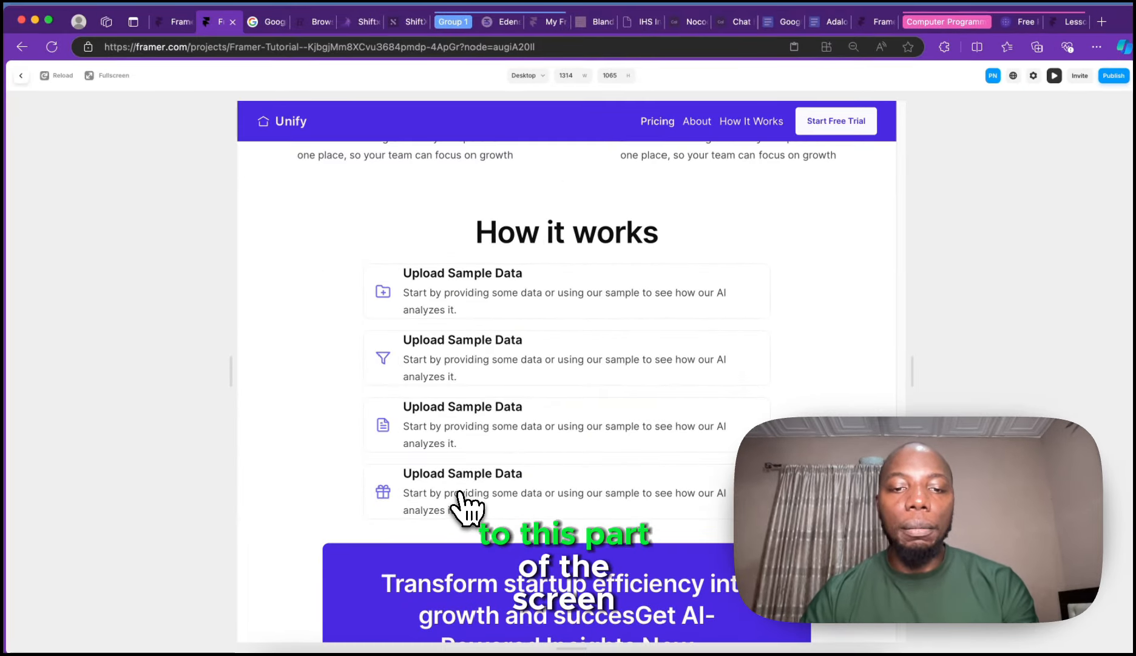
scroll(607, 455, up, 10)
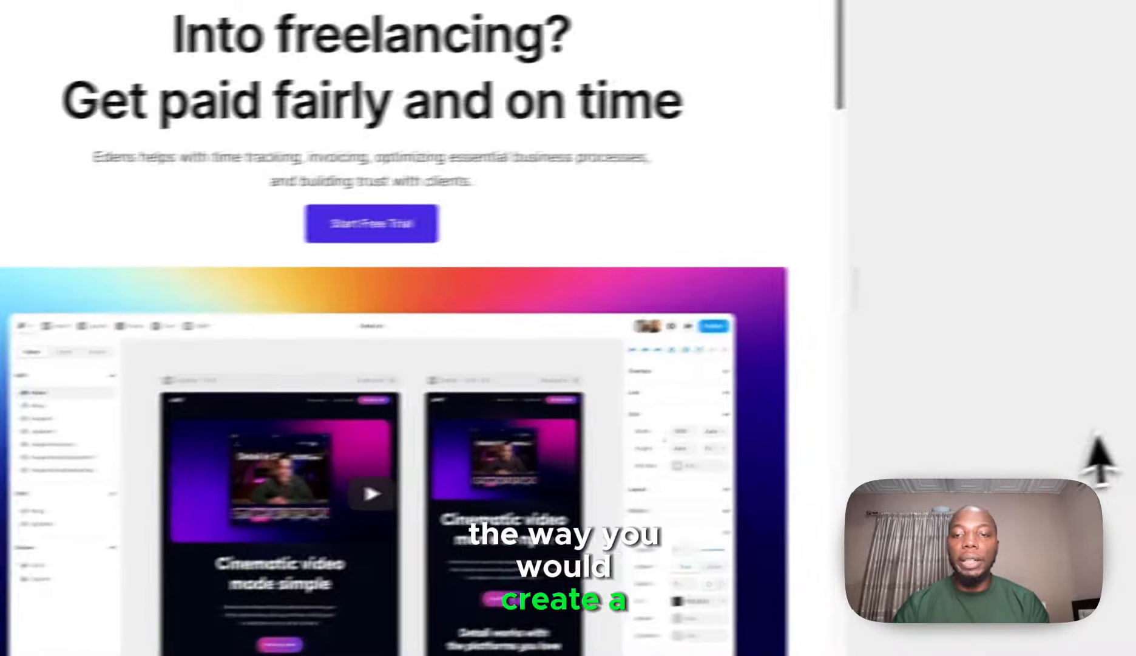
scroll(519, 300, down, 10)
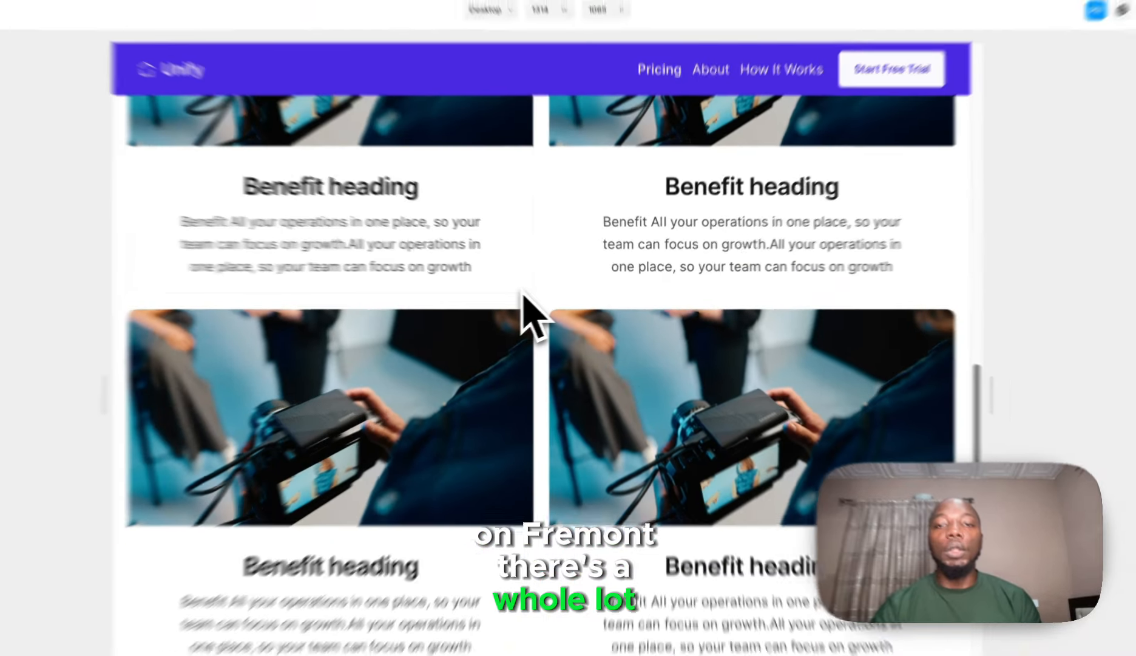
- Review the rest of the previewed landing page down to its closing call-to-action and return to the hero section
scroll(523, 297, down, 8)
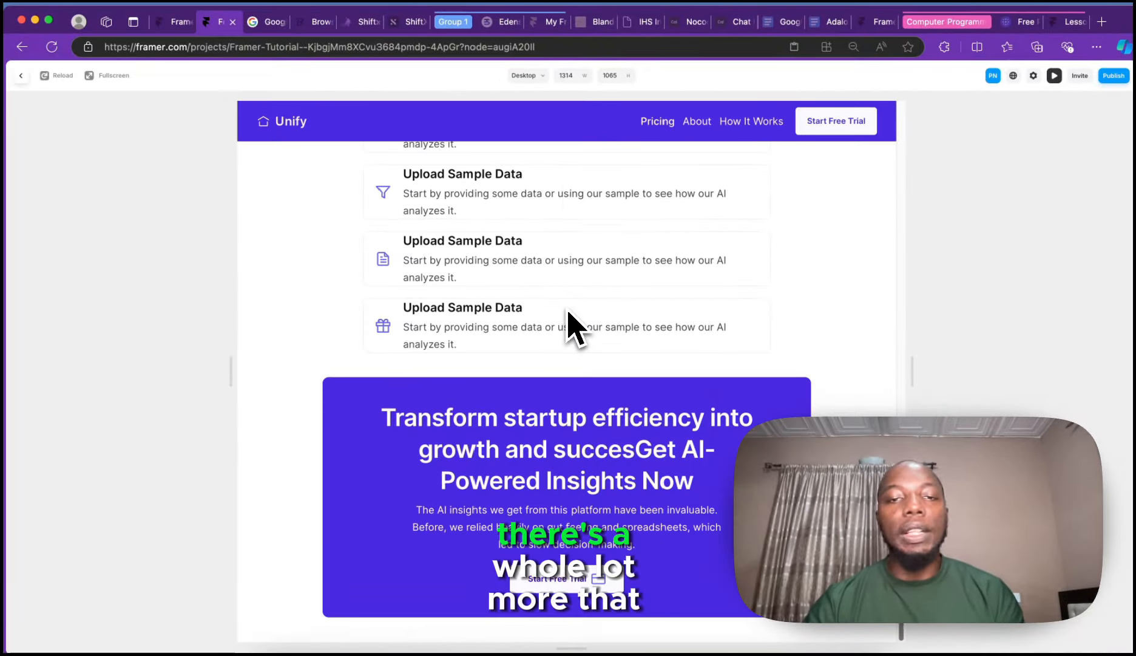
scroll(573, 327, up, 15)
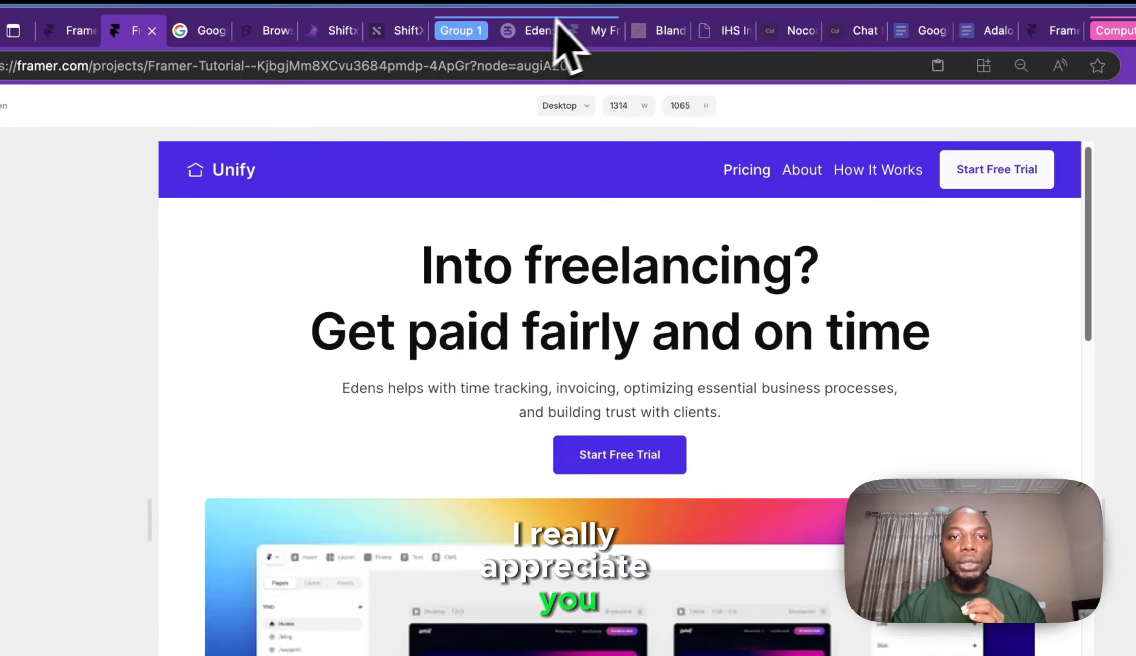
- Switch to the open Clonify template site and look through its whole page, from the hero to the footer and back
click(592, 32)
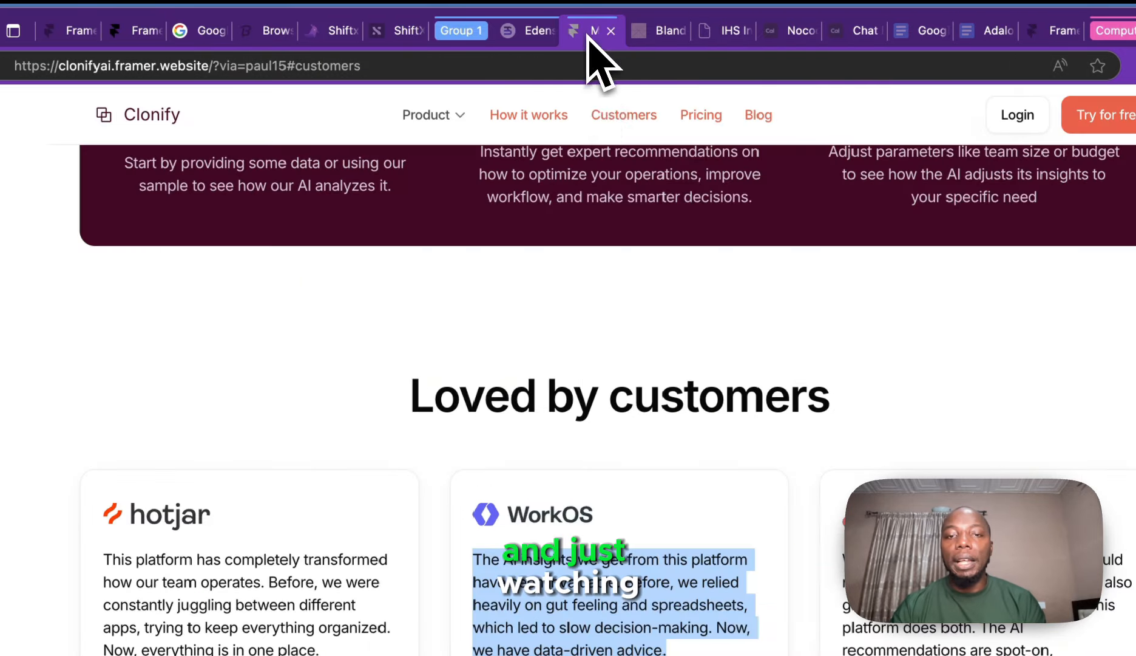
scroll(674, 242, up, 15)
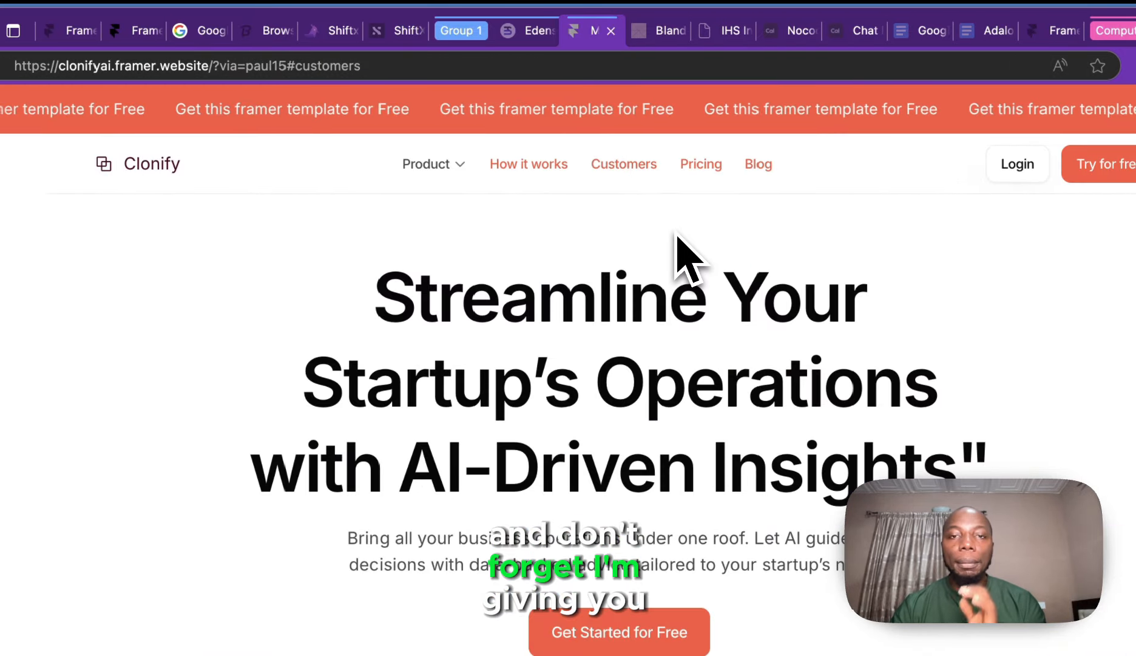
scroll(610, 182, down, 7)
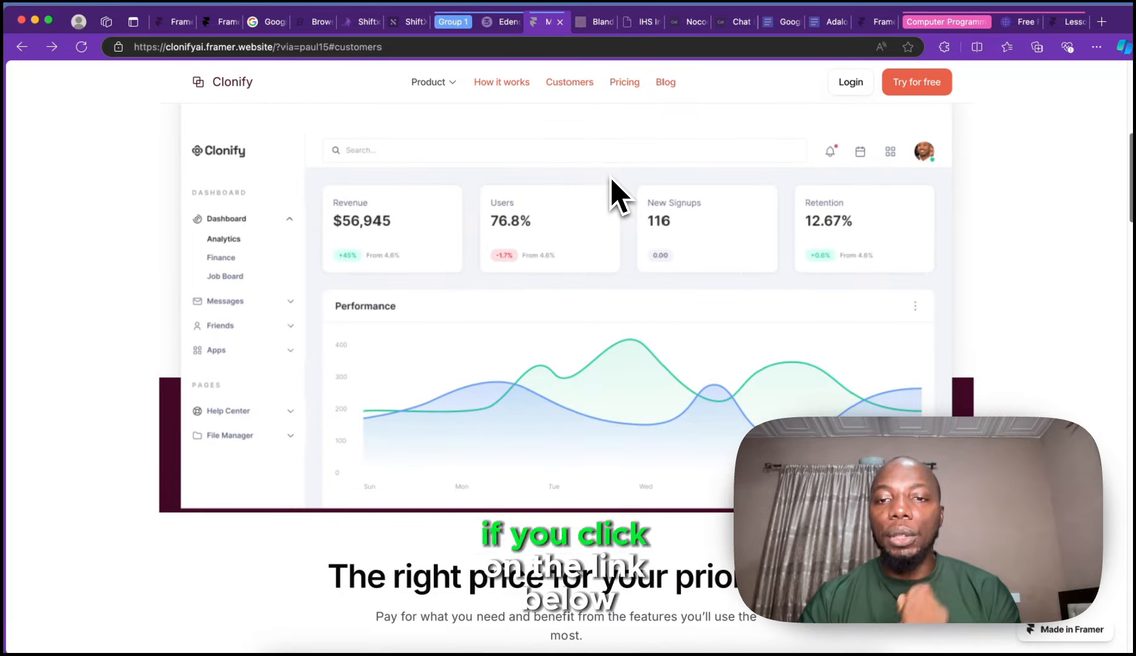
scroll(613, 195, down, 20)
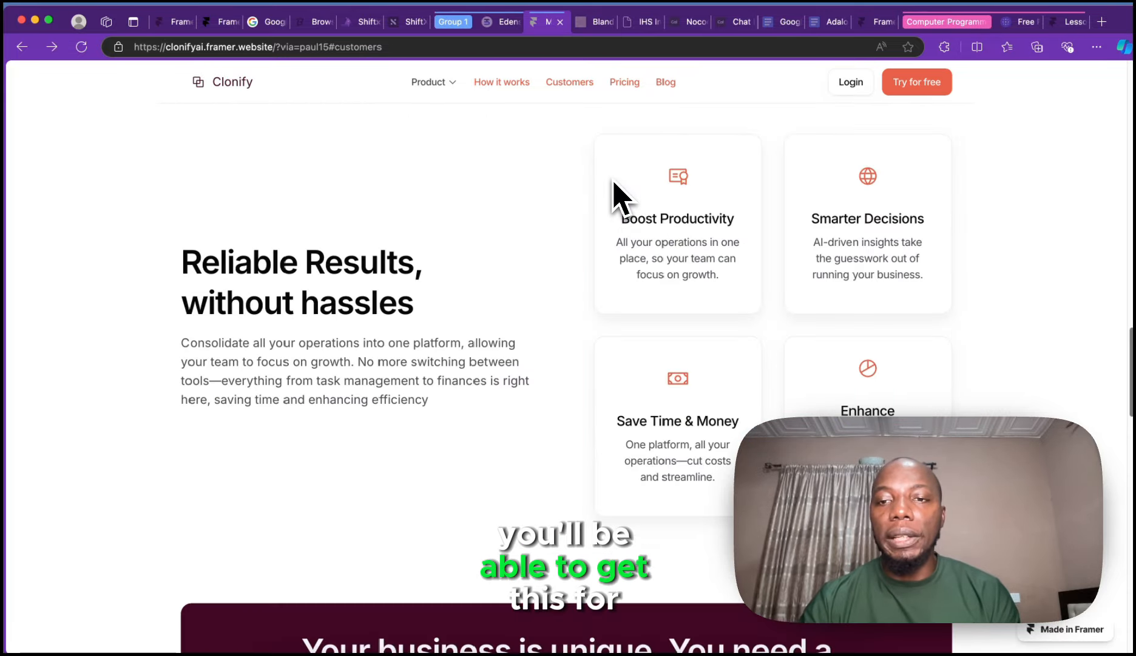
scroll(614, 176, down, 12)
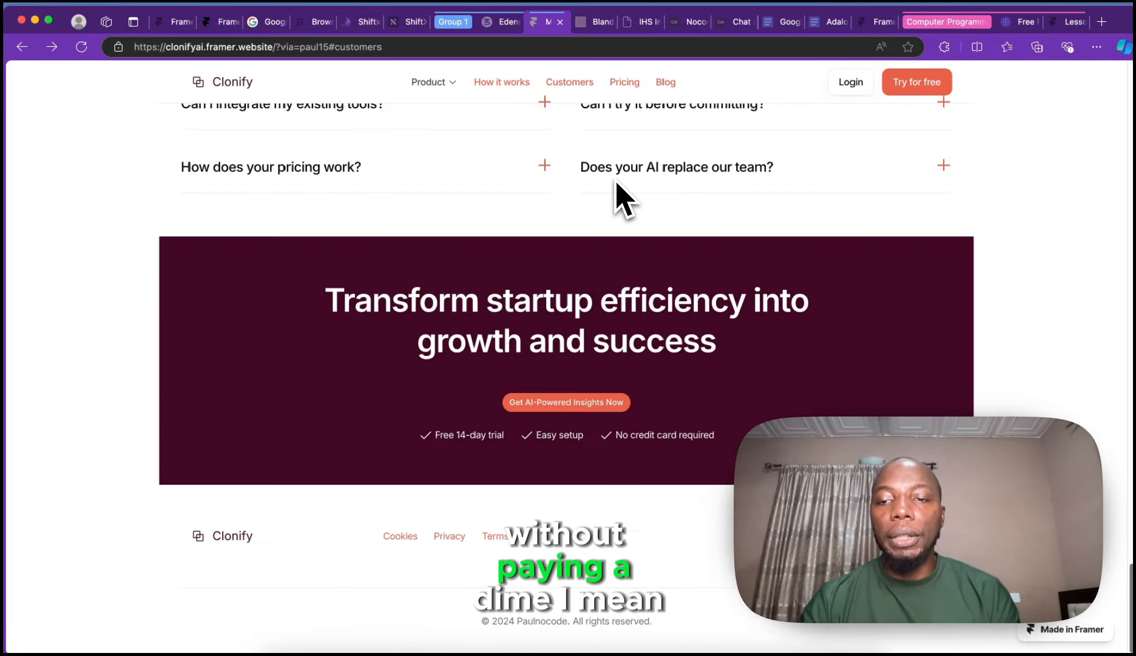
scroll(615, 180, up, 11)
scroll(615, 180, up, 20)
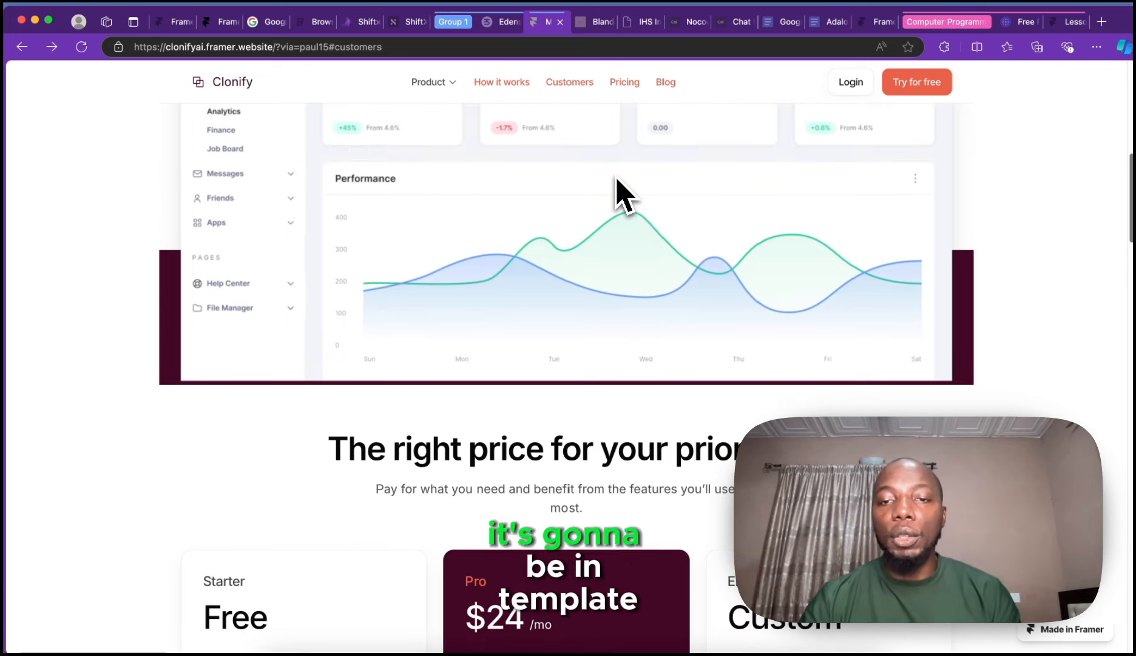
scroll(619, 193, up, 10)
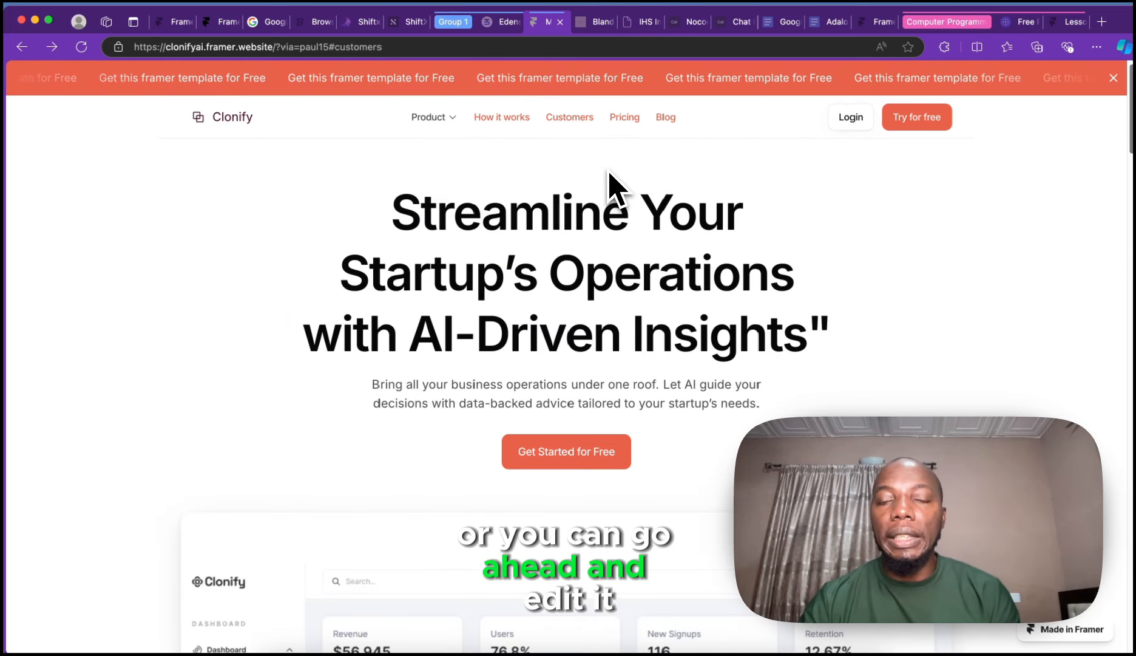